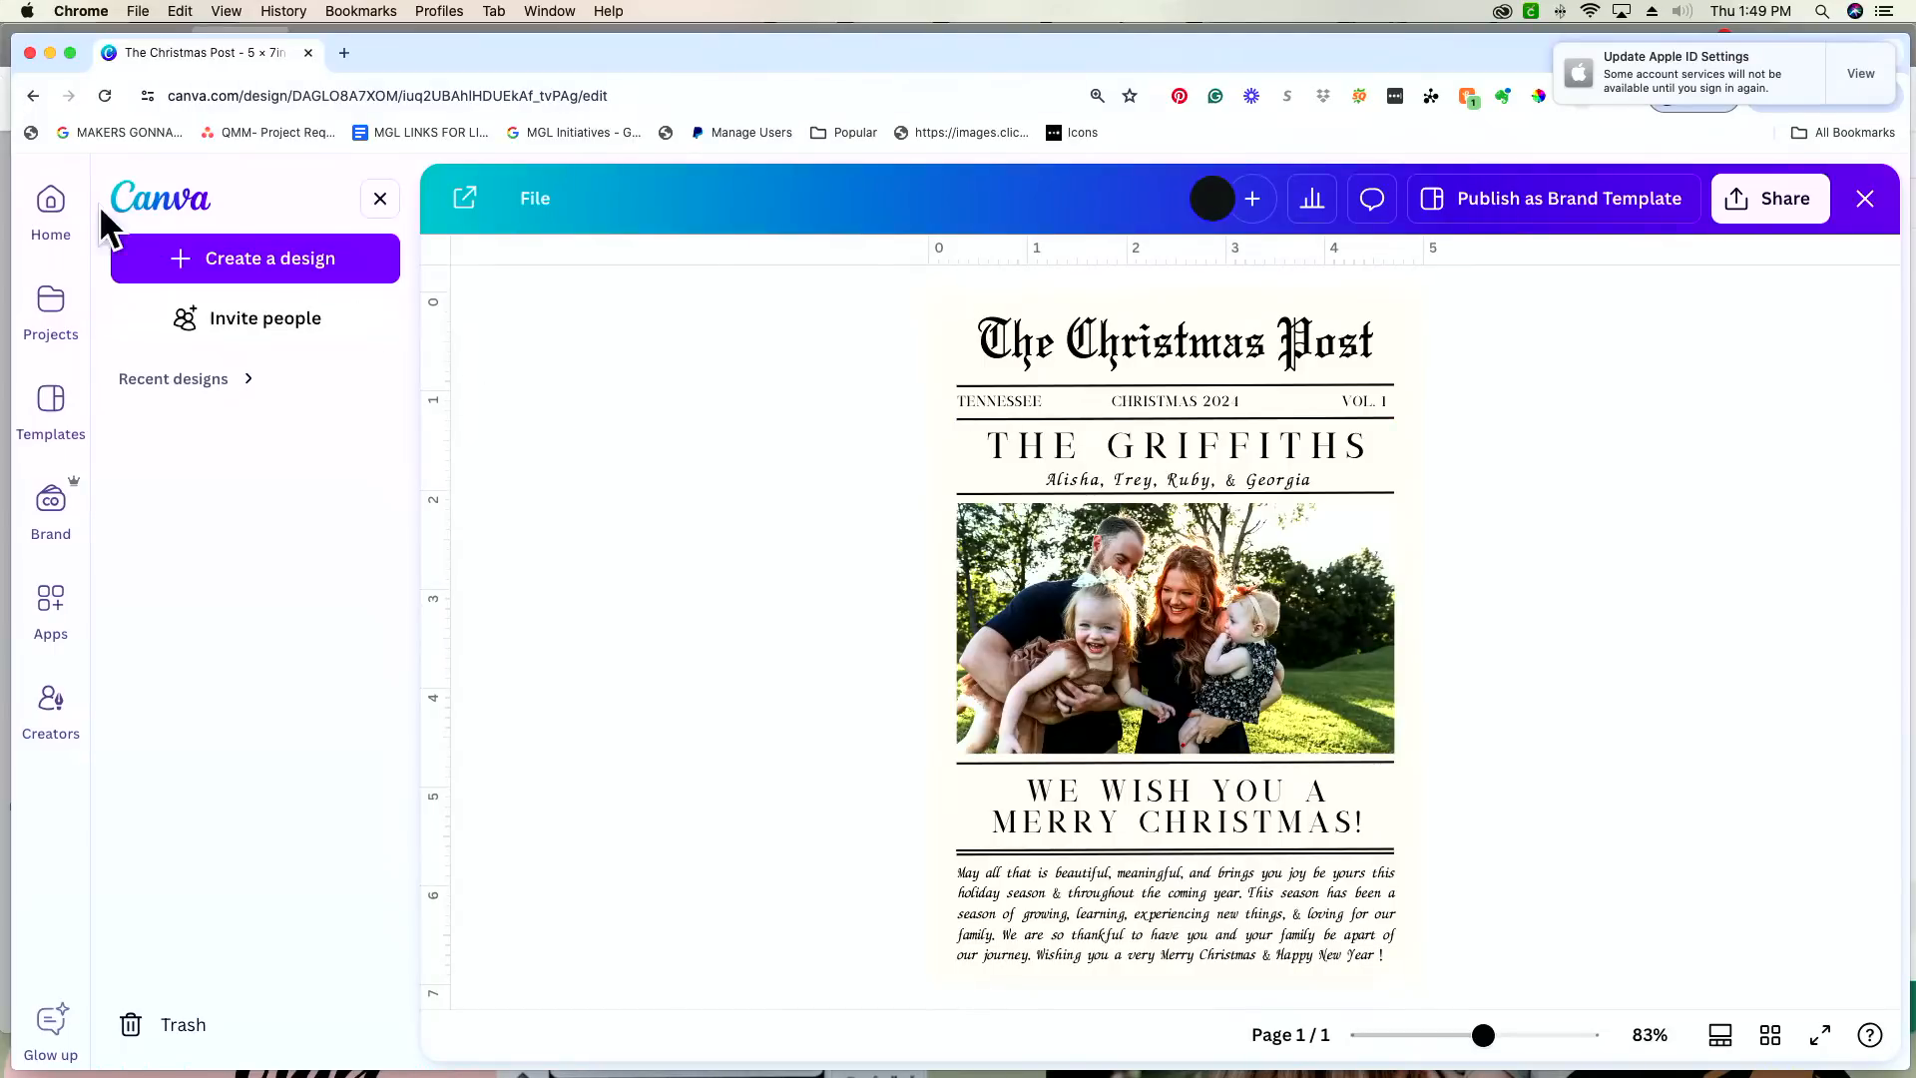
Step: Open the Canva home page at canva.com in a new browser tab
click(345, 53)
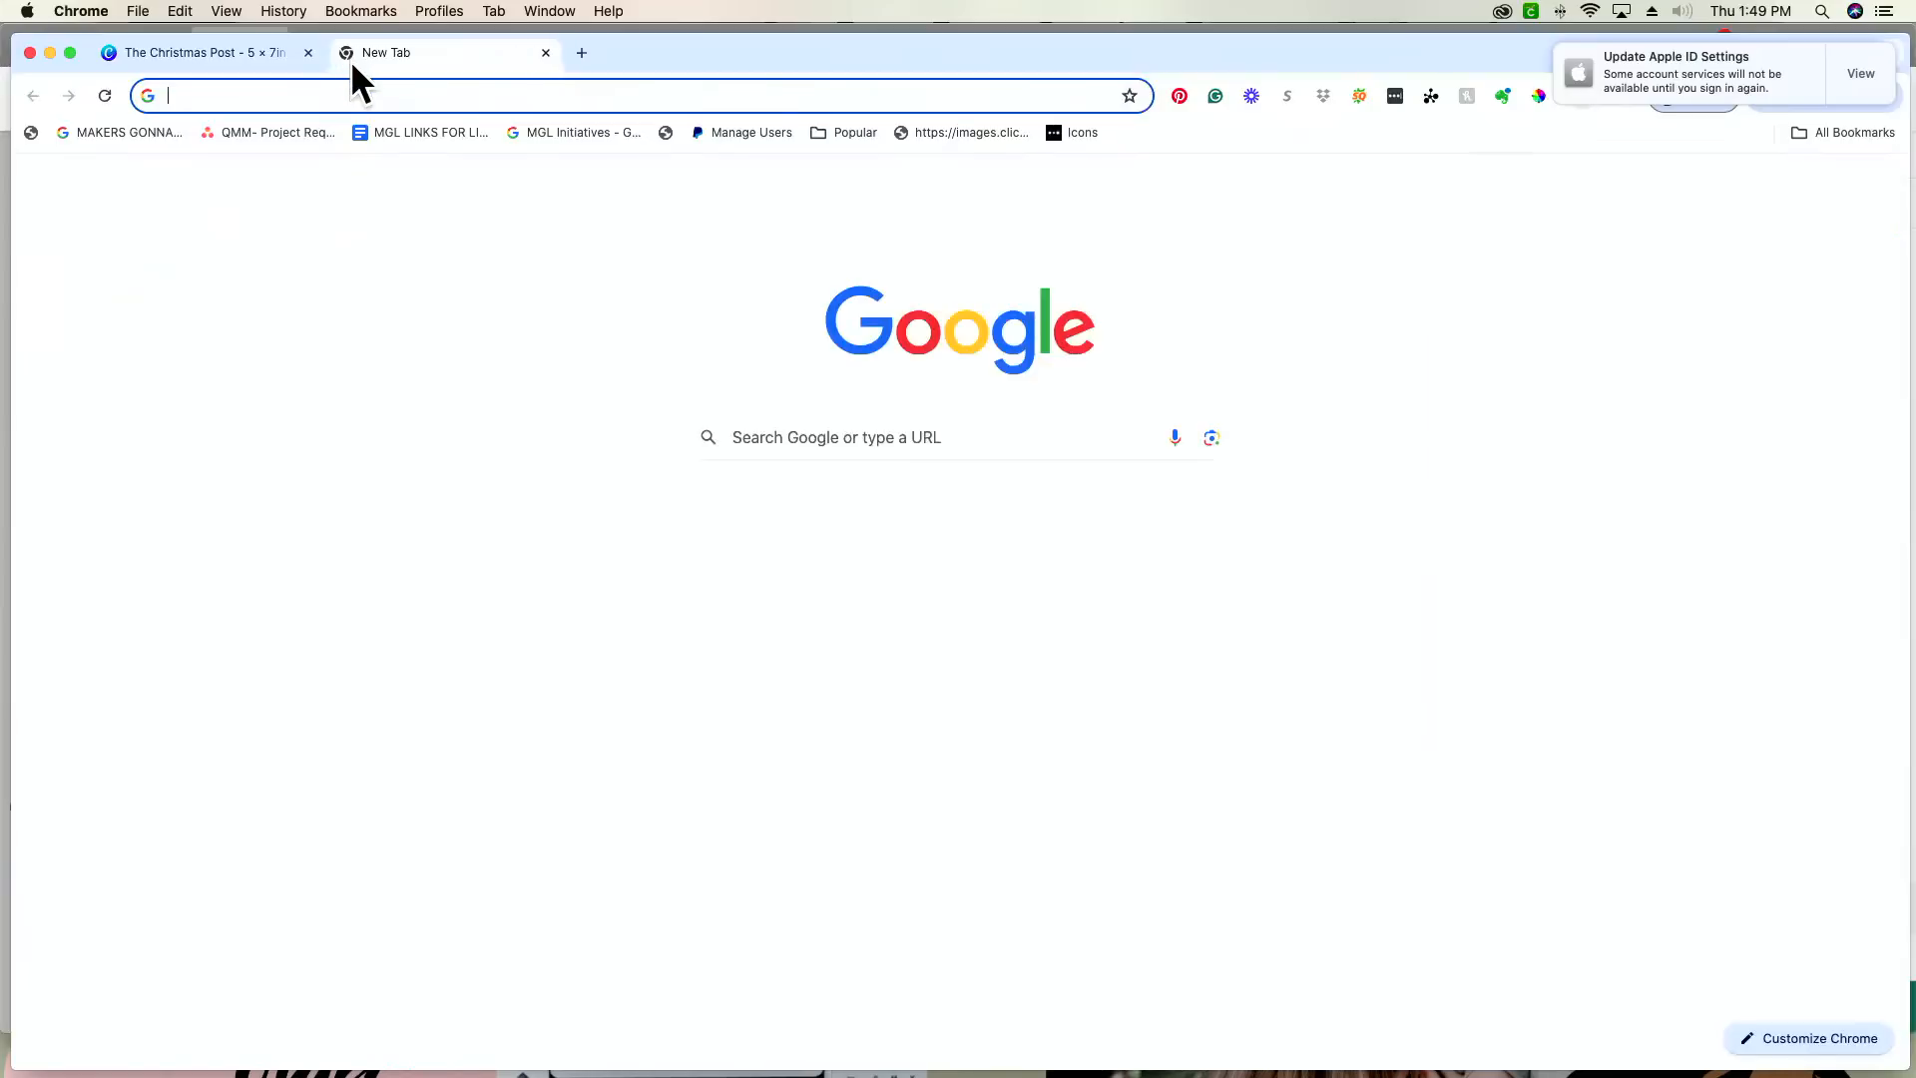
text(canv)
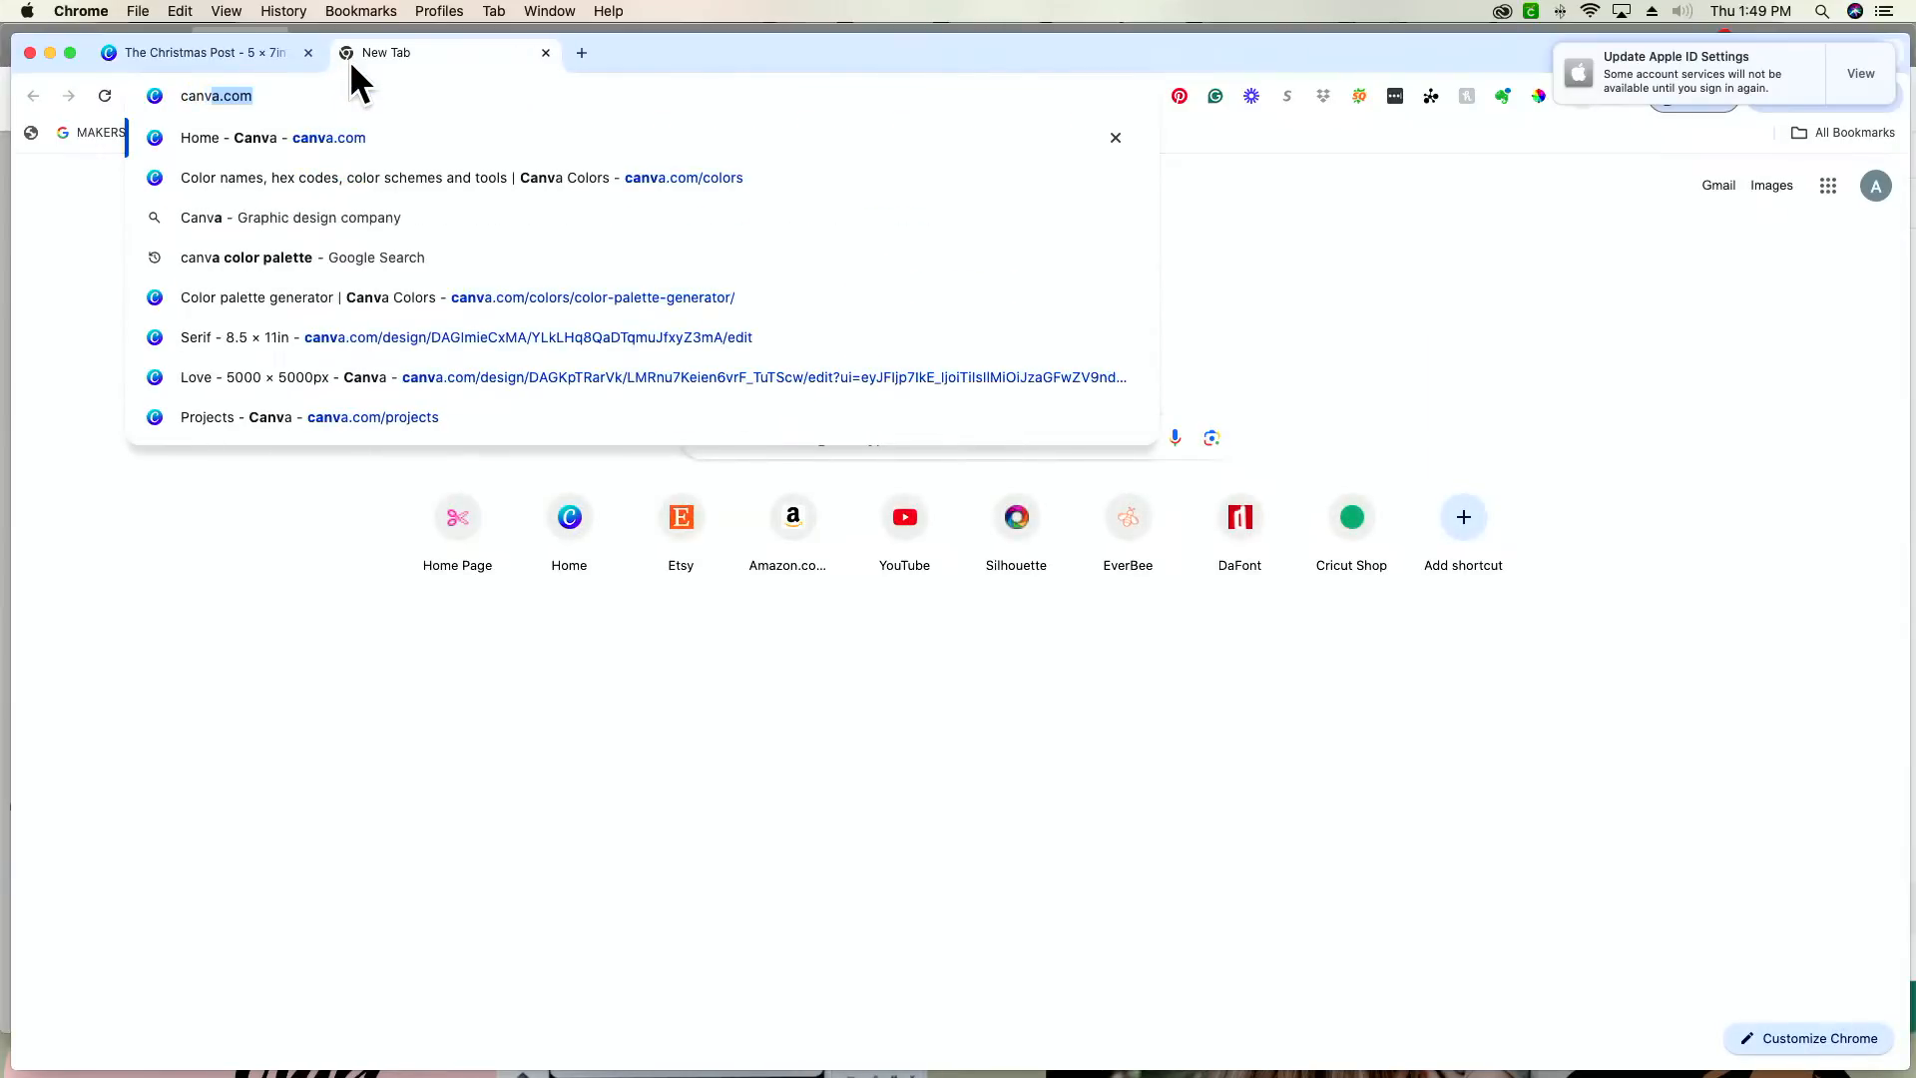
text(a.com)
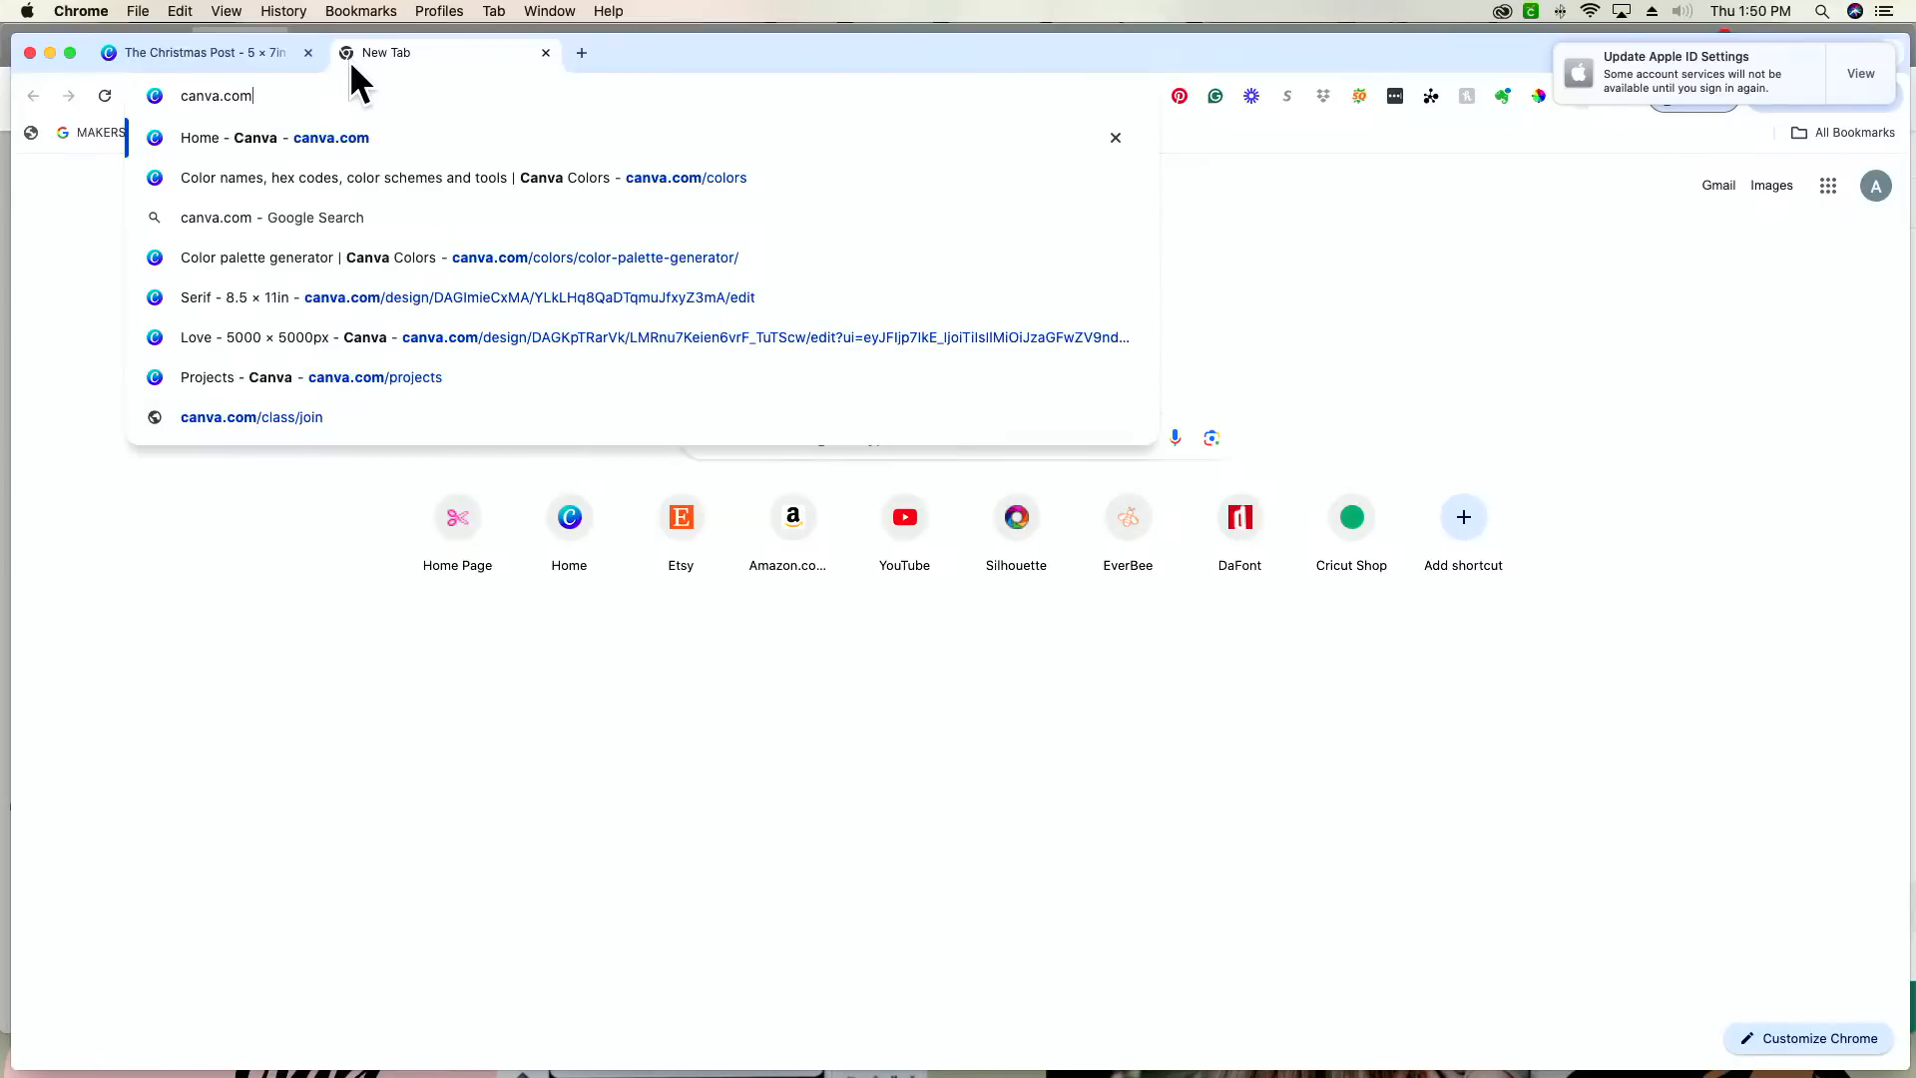
key(Return)
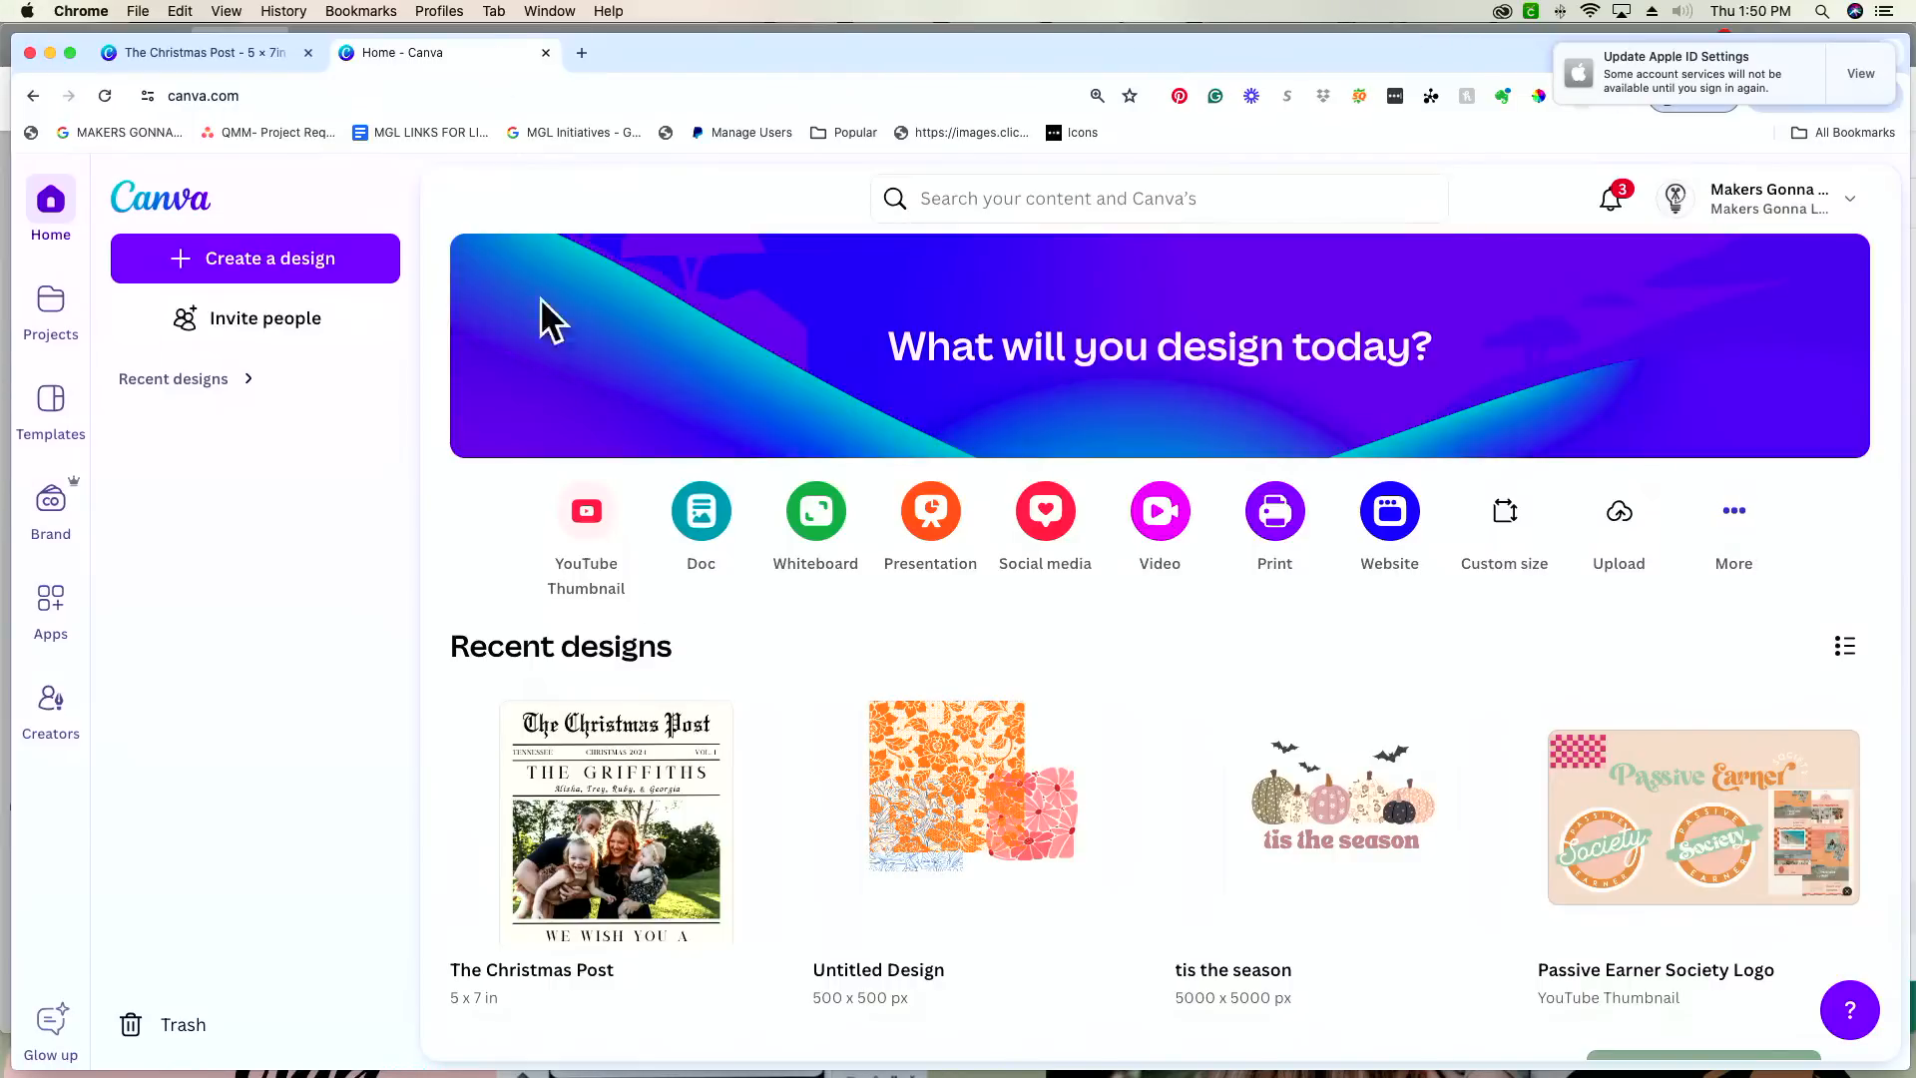
Step: Create a new custom-size design 5 in wide and 7 in high
click(233, 258)
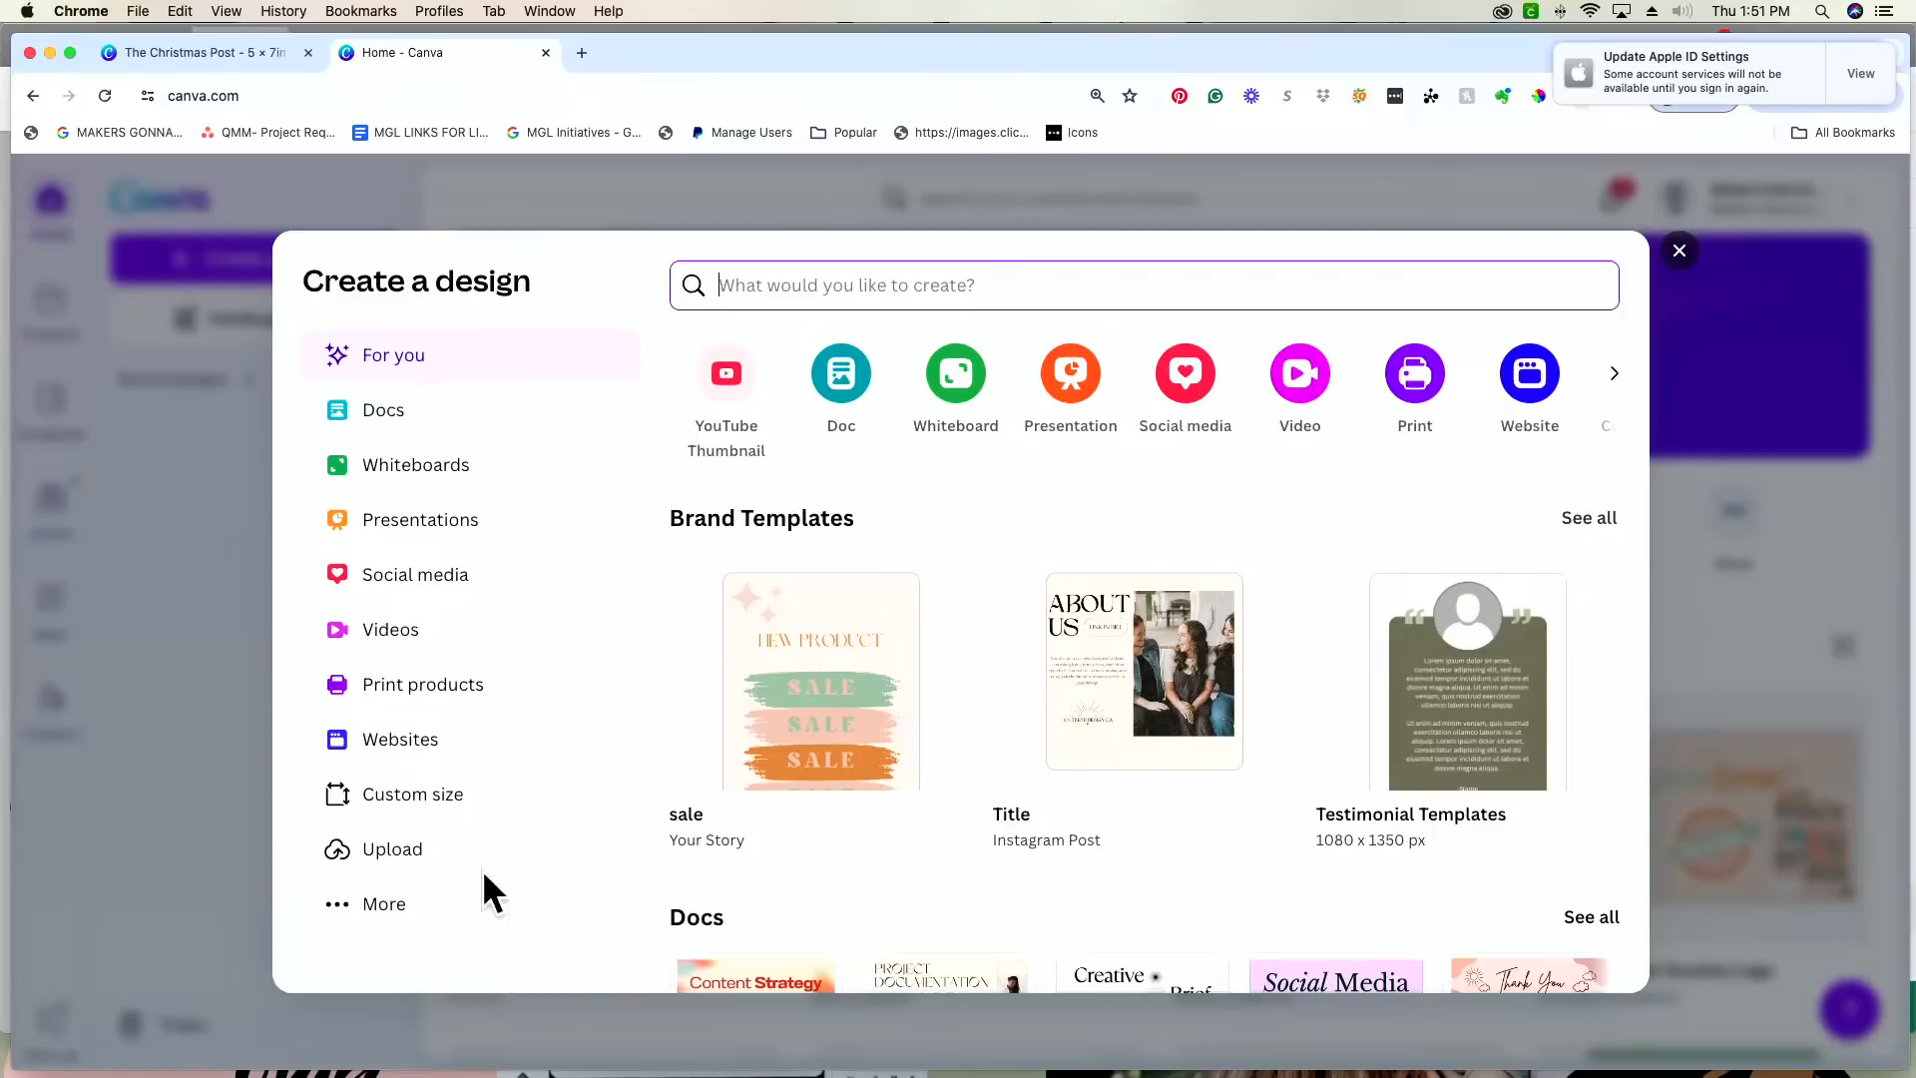
click(469, 798)
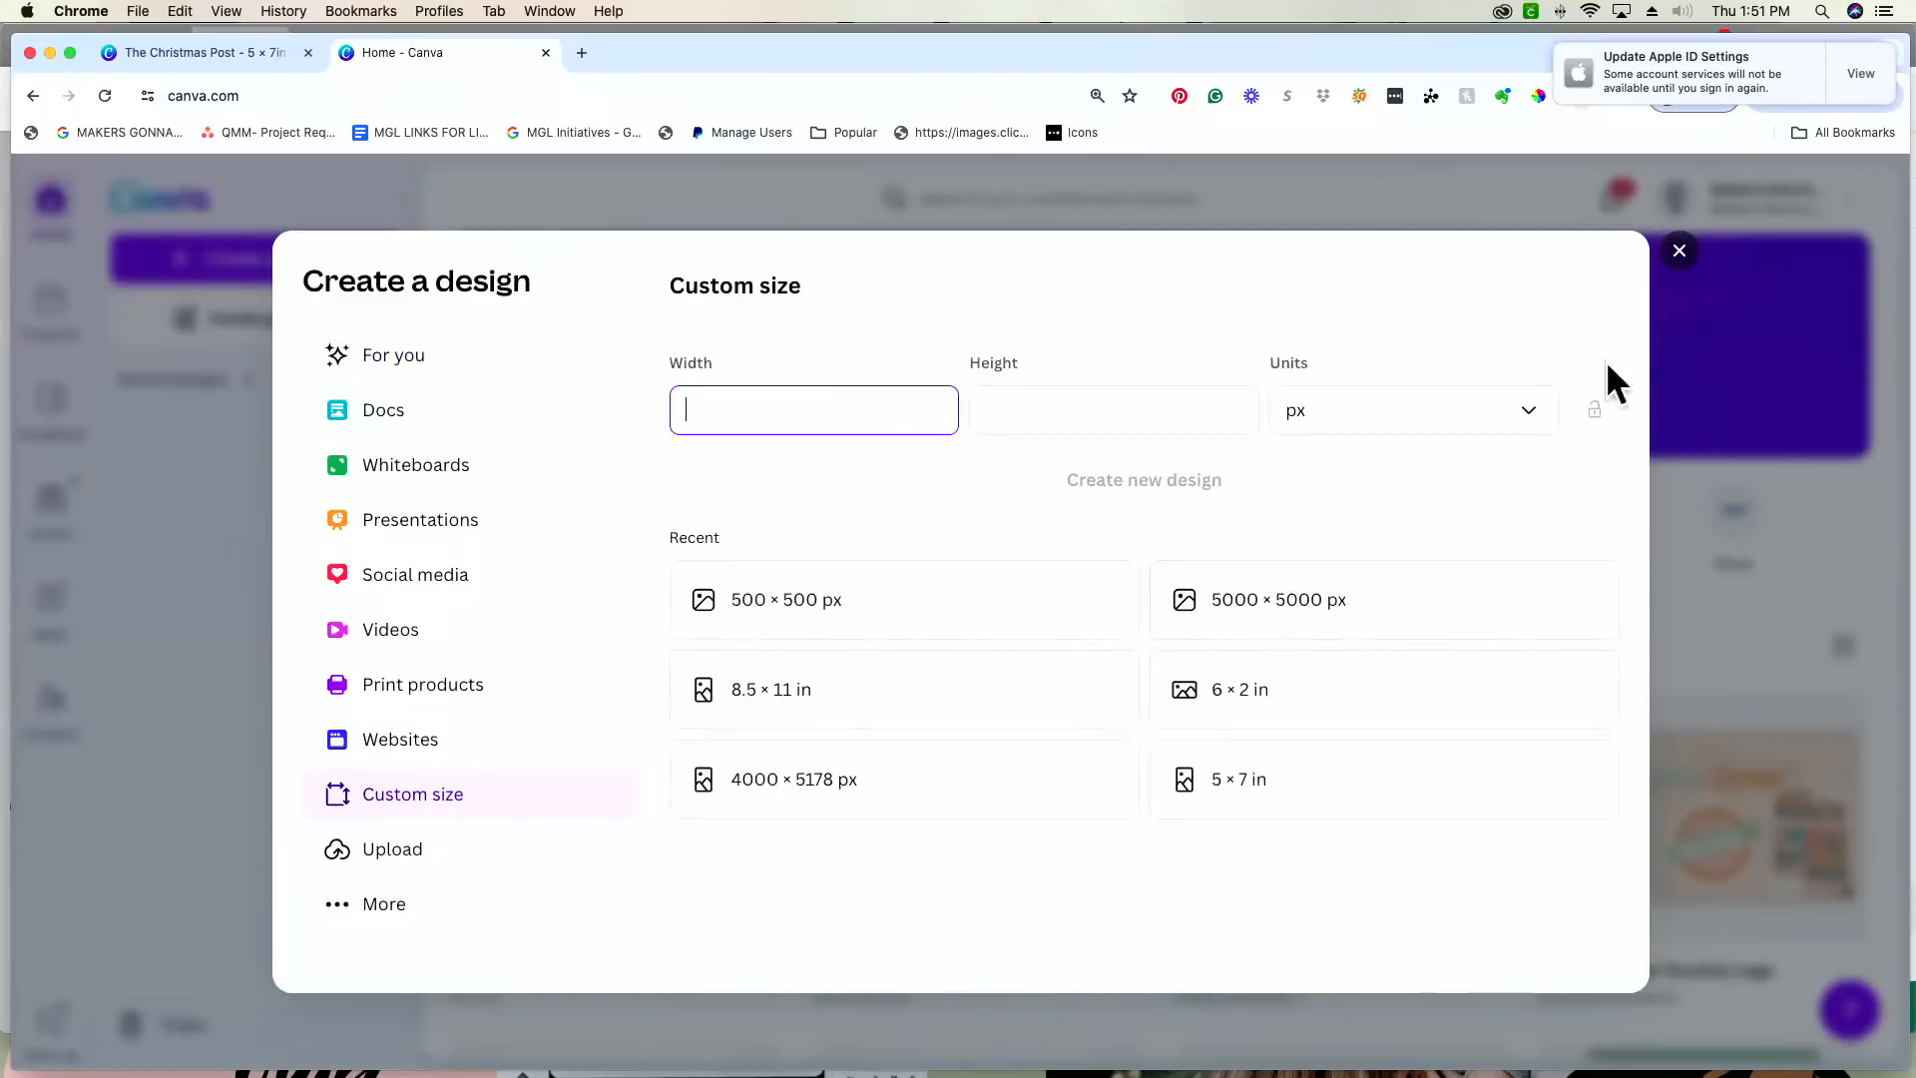
click(1409, 419)
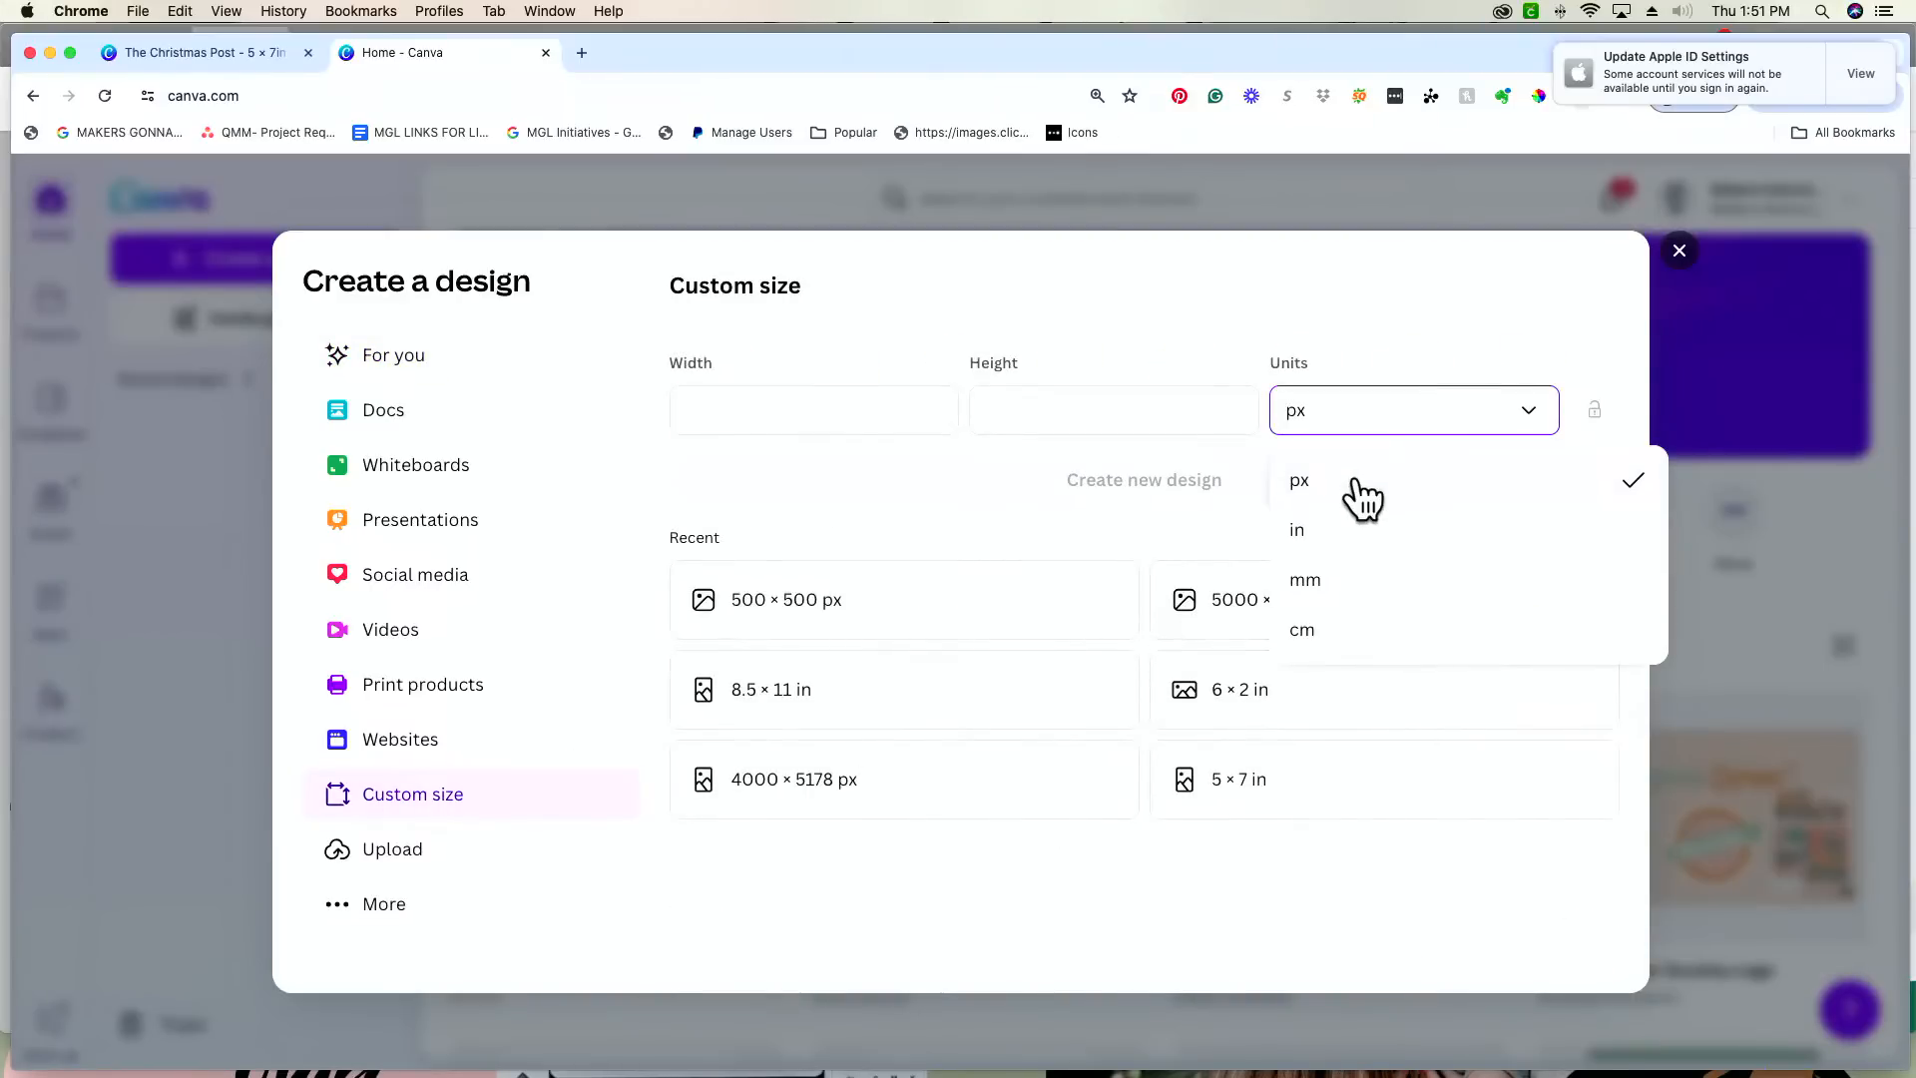
click(1349, 544)
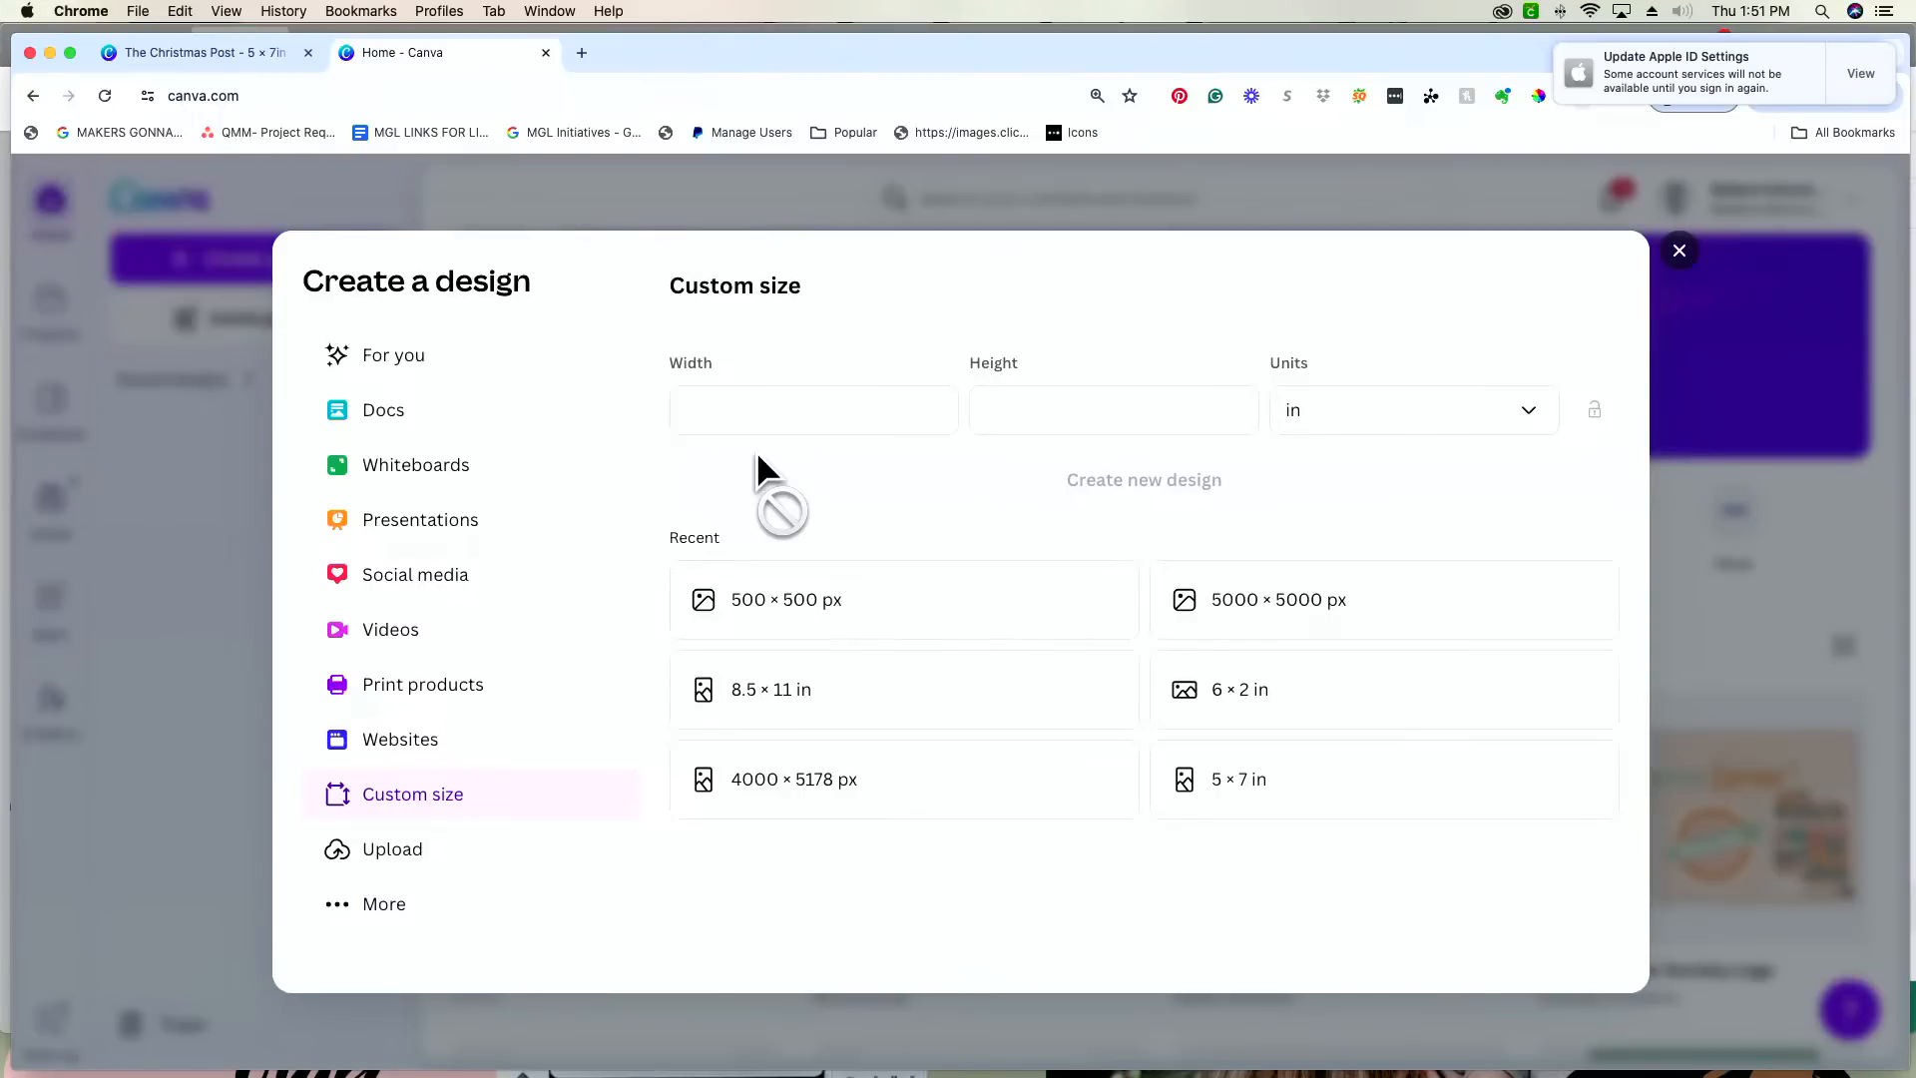
click(856, 401)
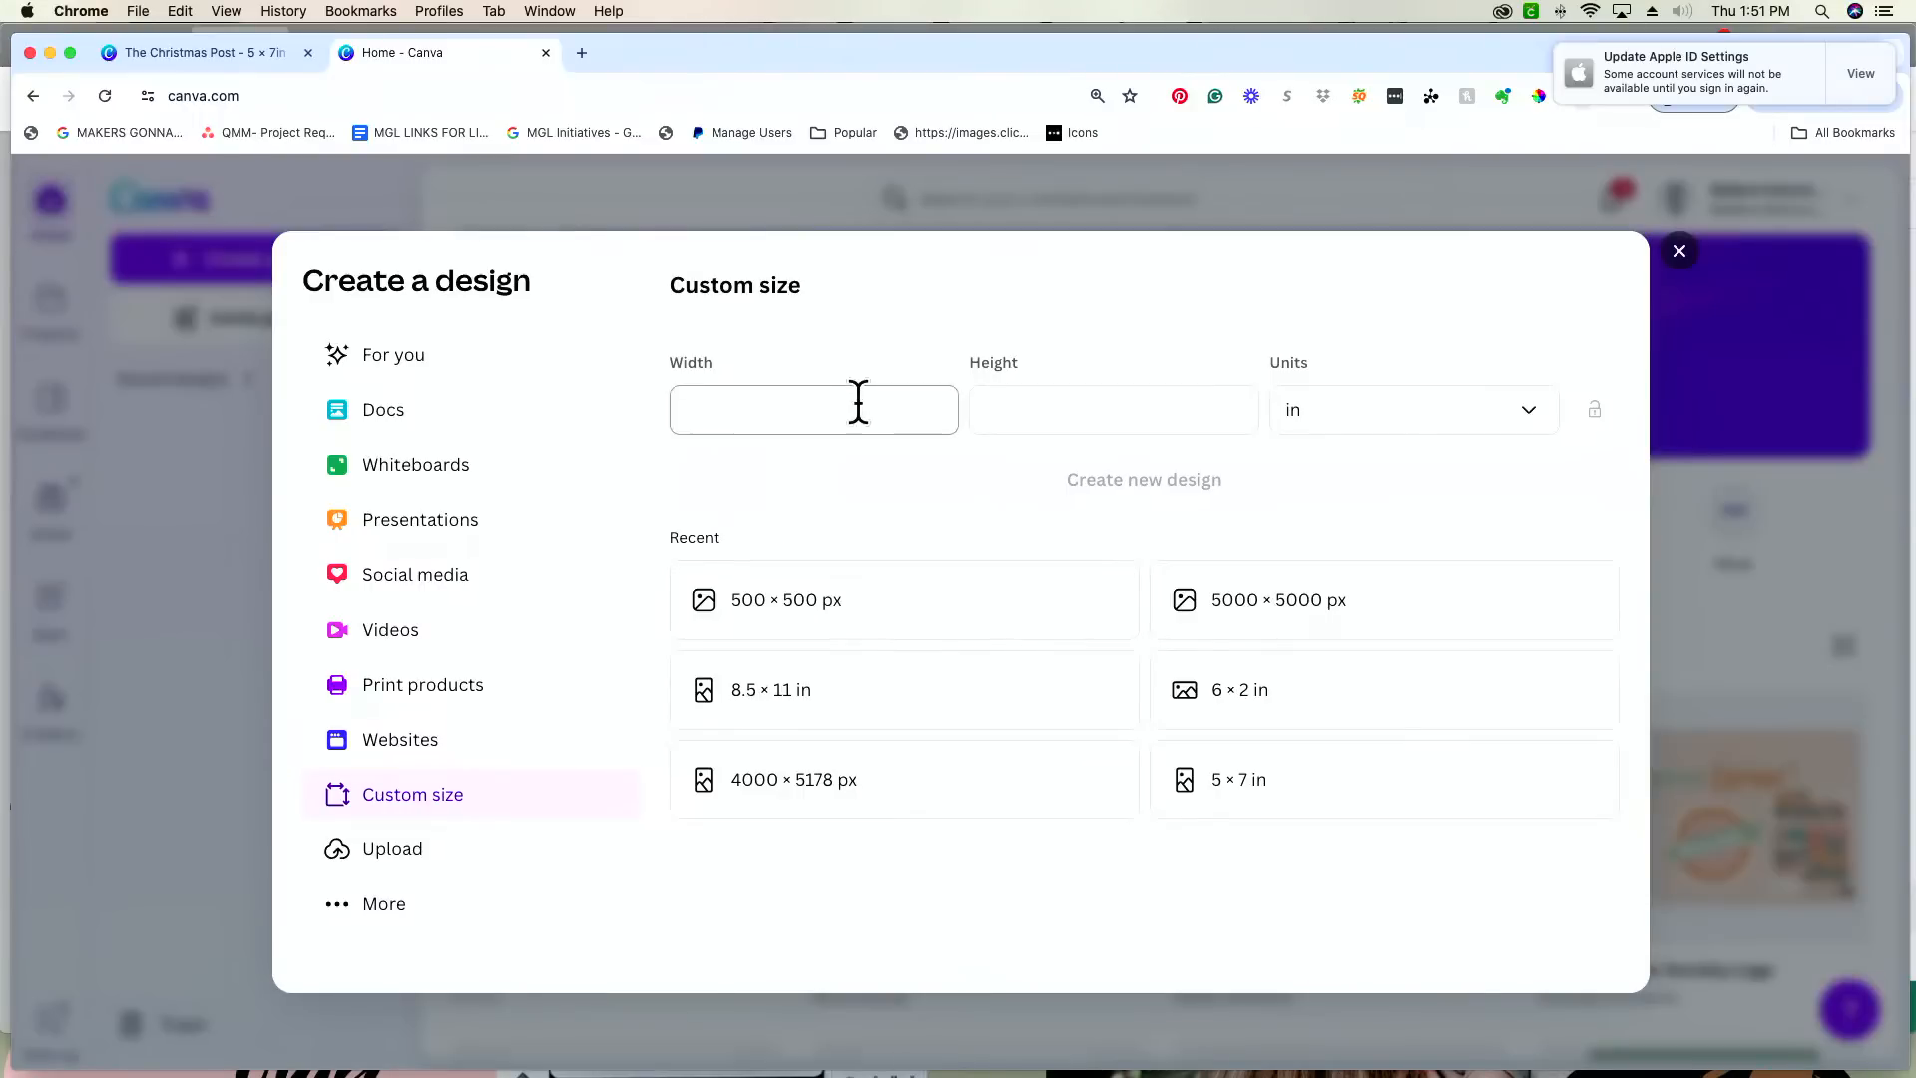
text(5)
key(Tab)
text(7)
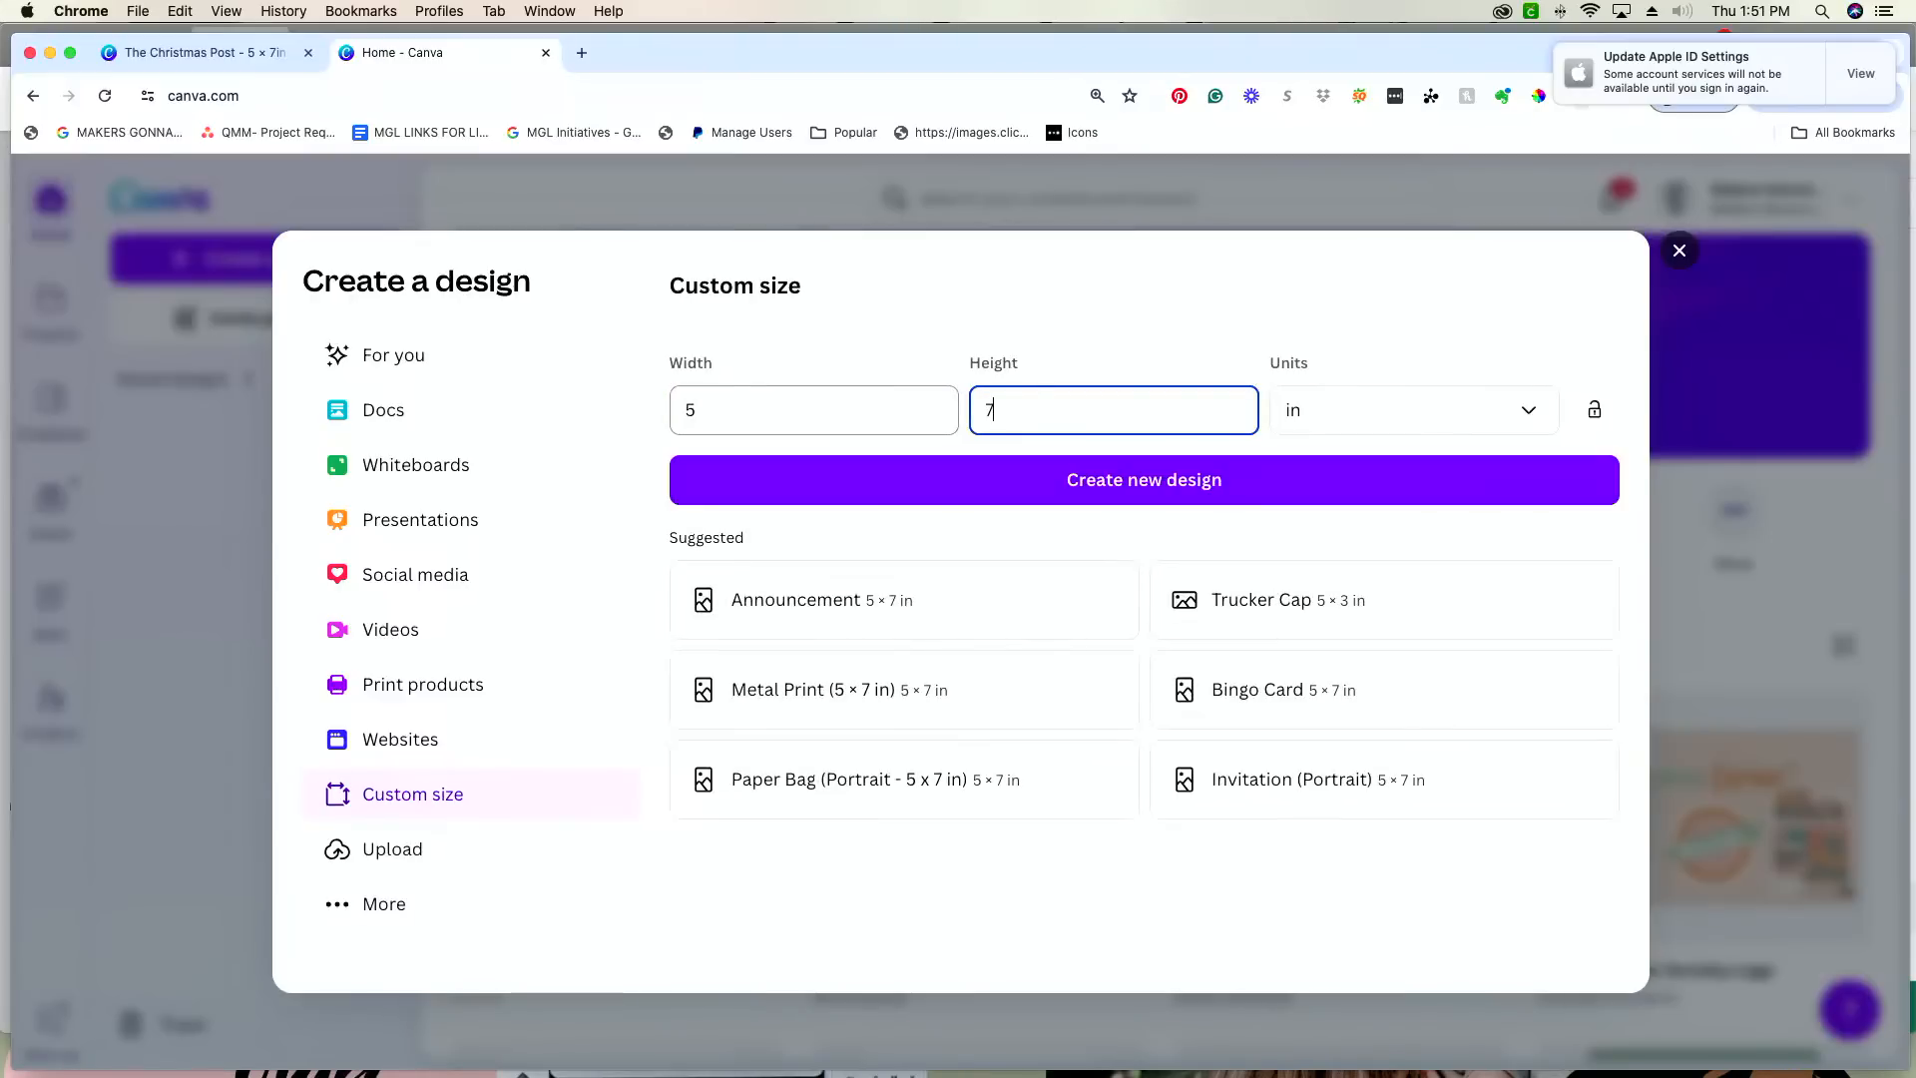
click(1049, 487)
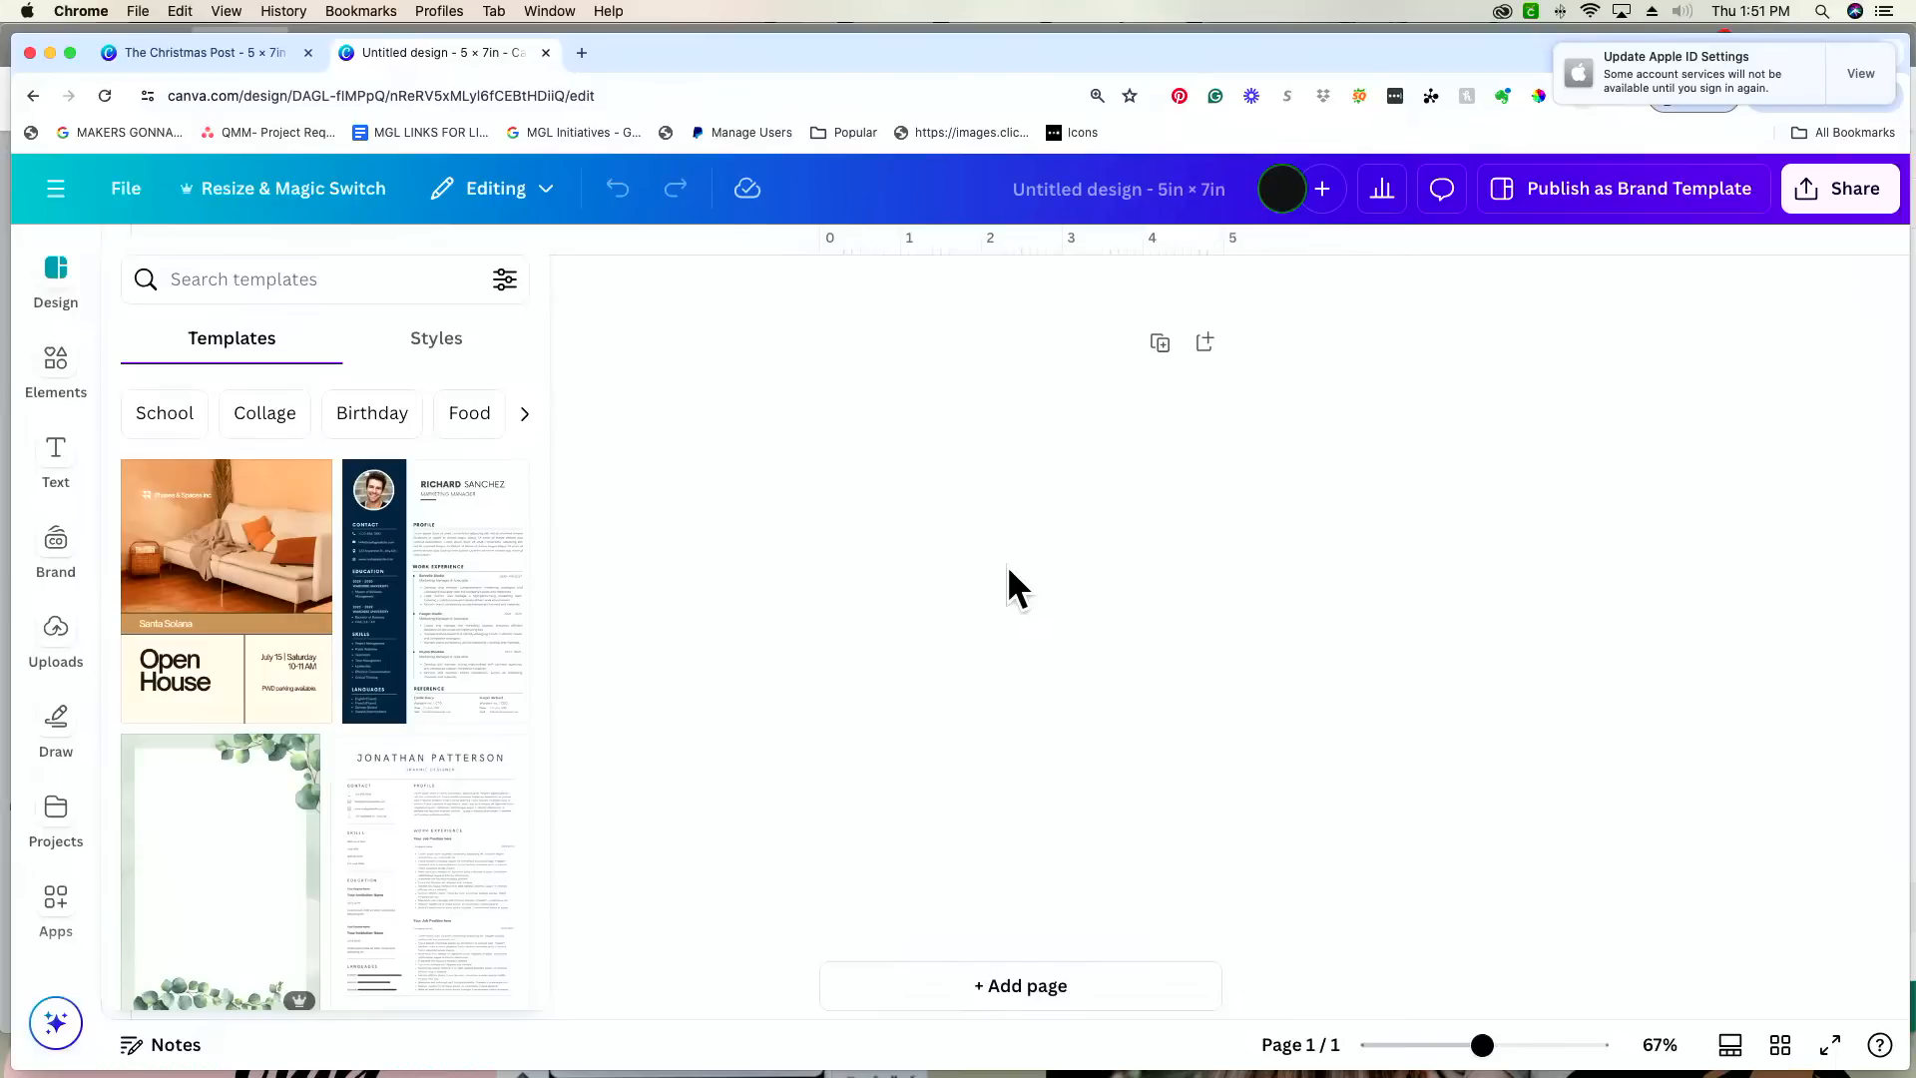
Step: Open makersgonnalearn.com in a new browser tab and search its fonts library for "Shake"
click(581, 50)
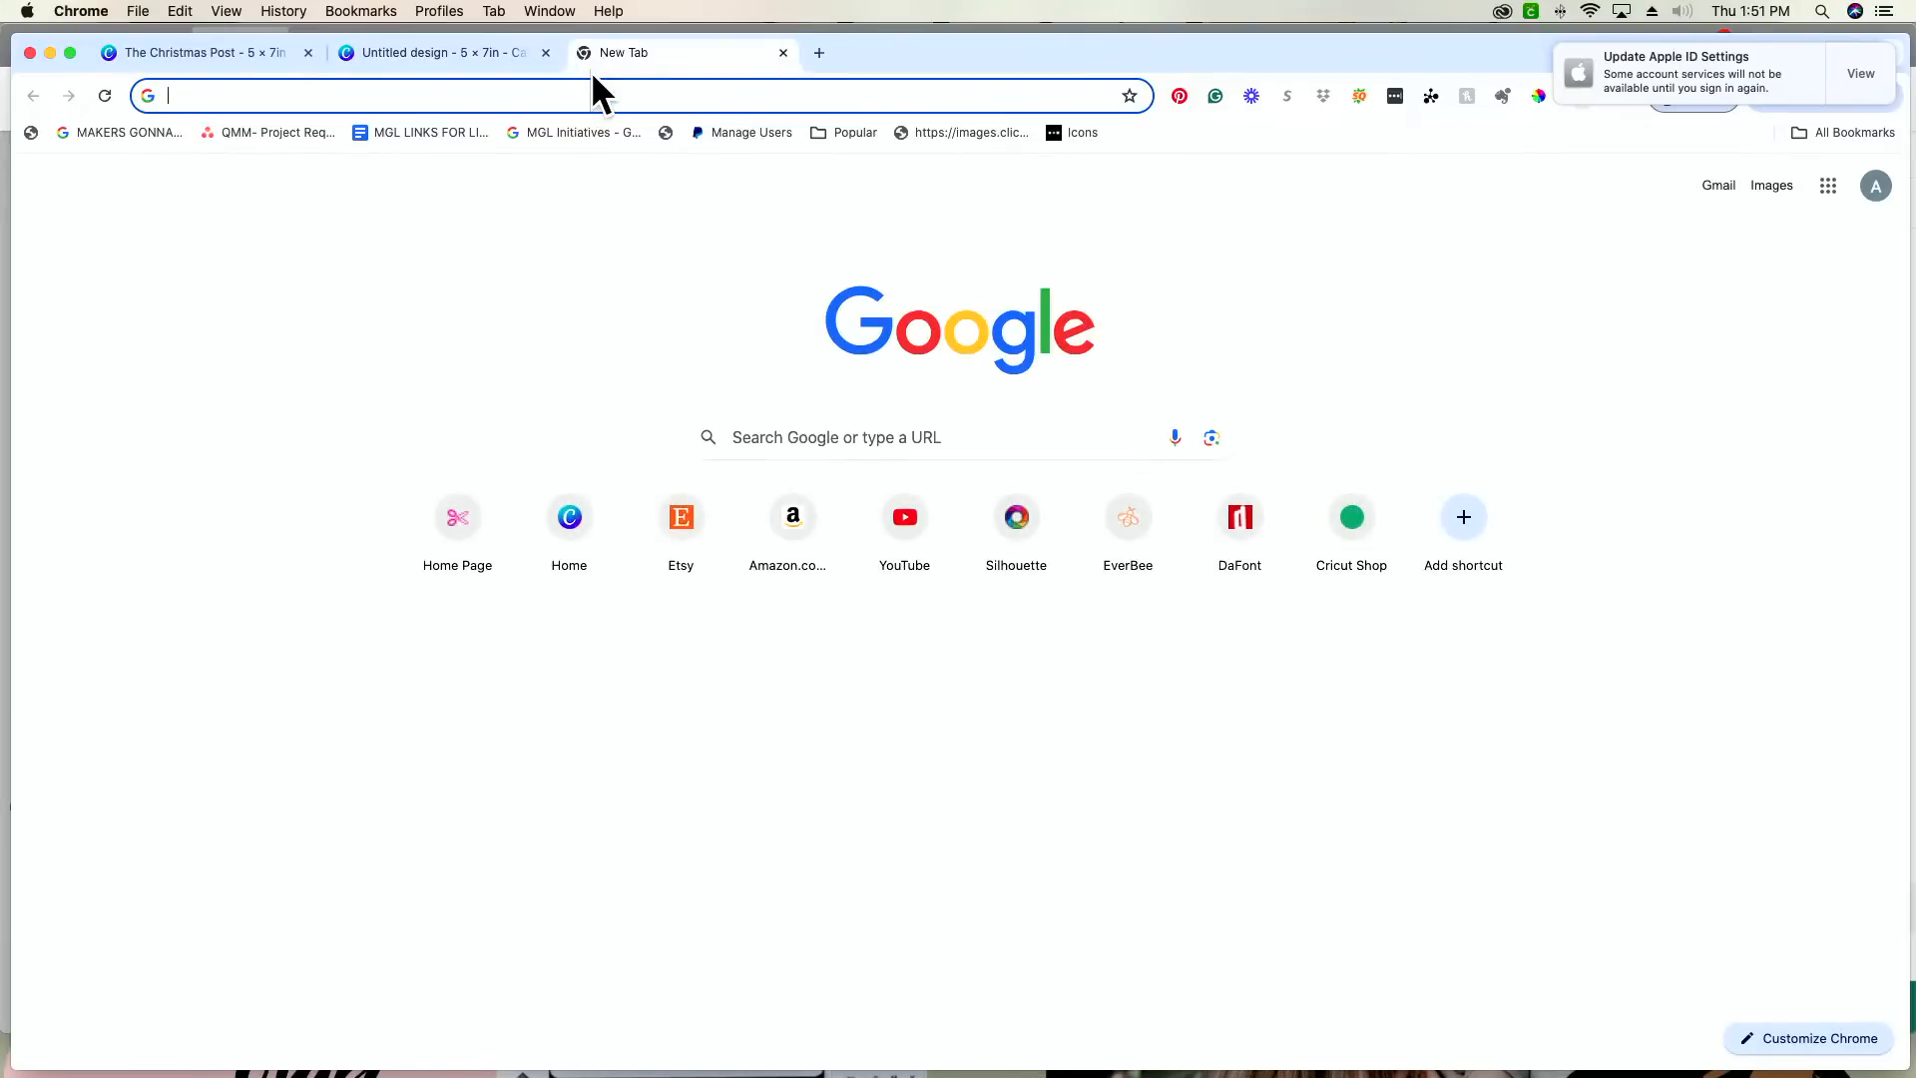
text(maker)
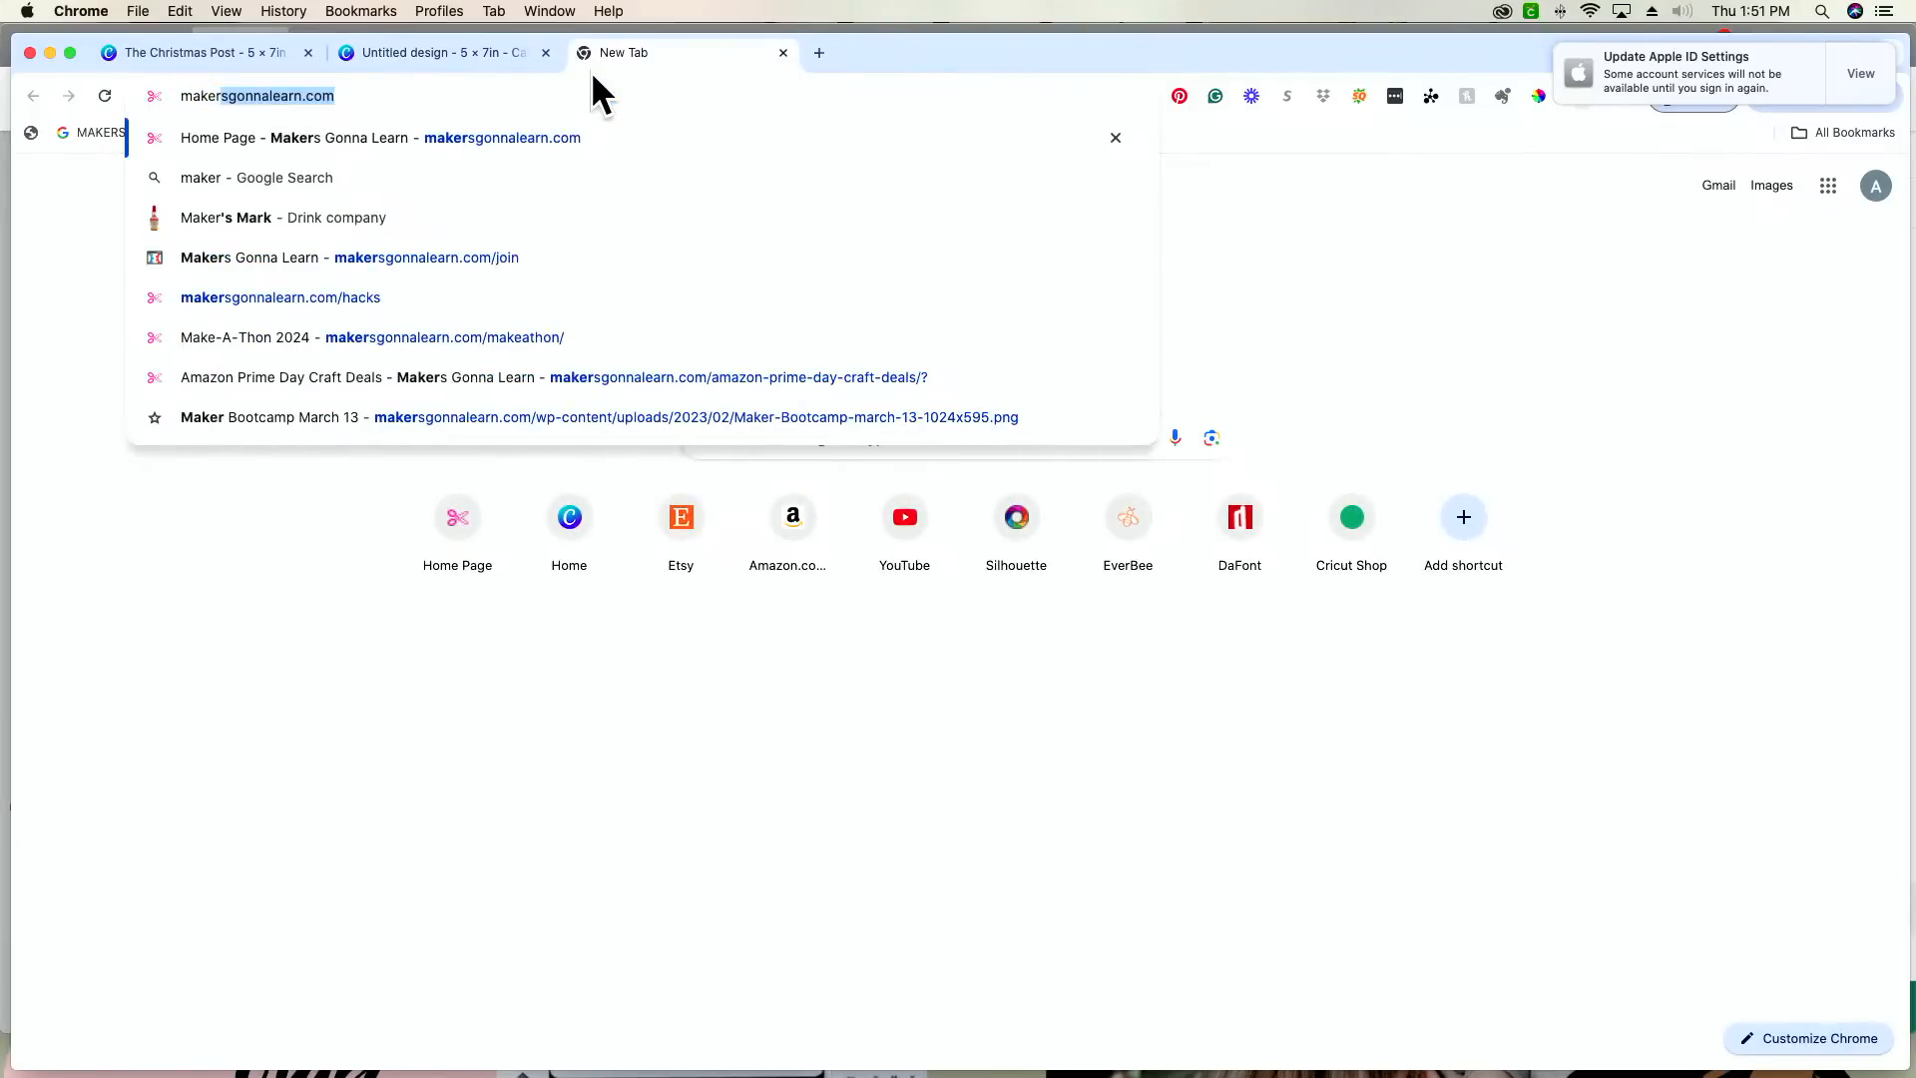
key(Return)
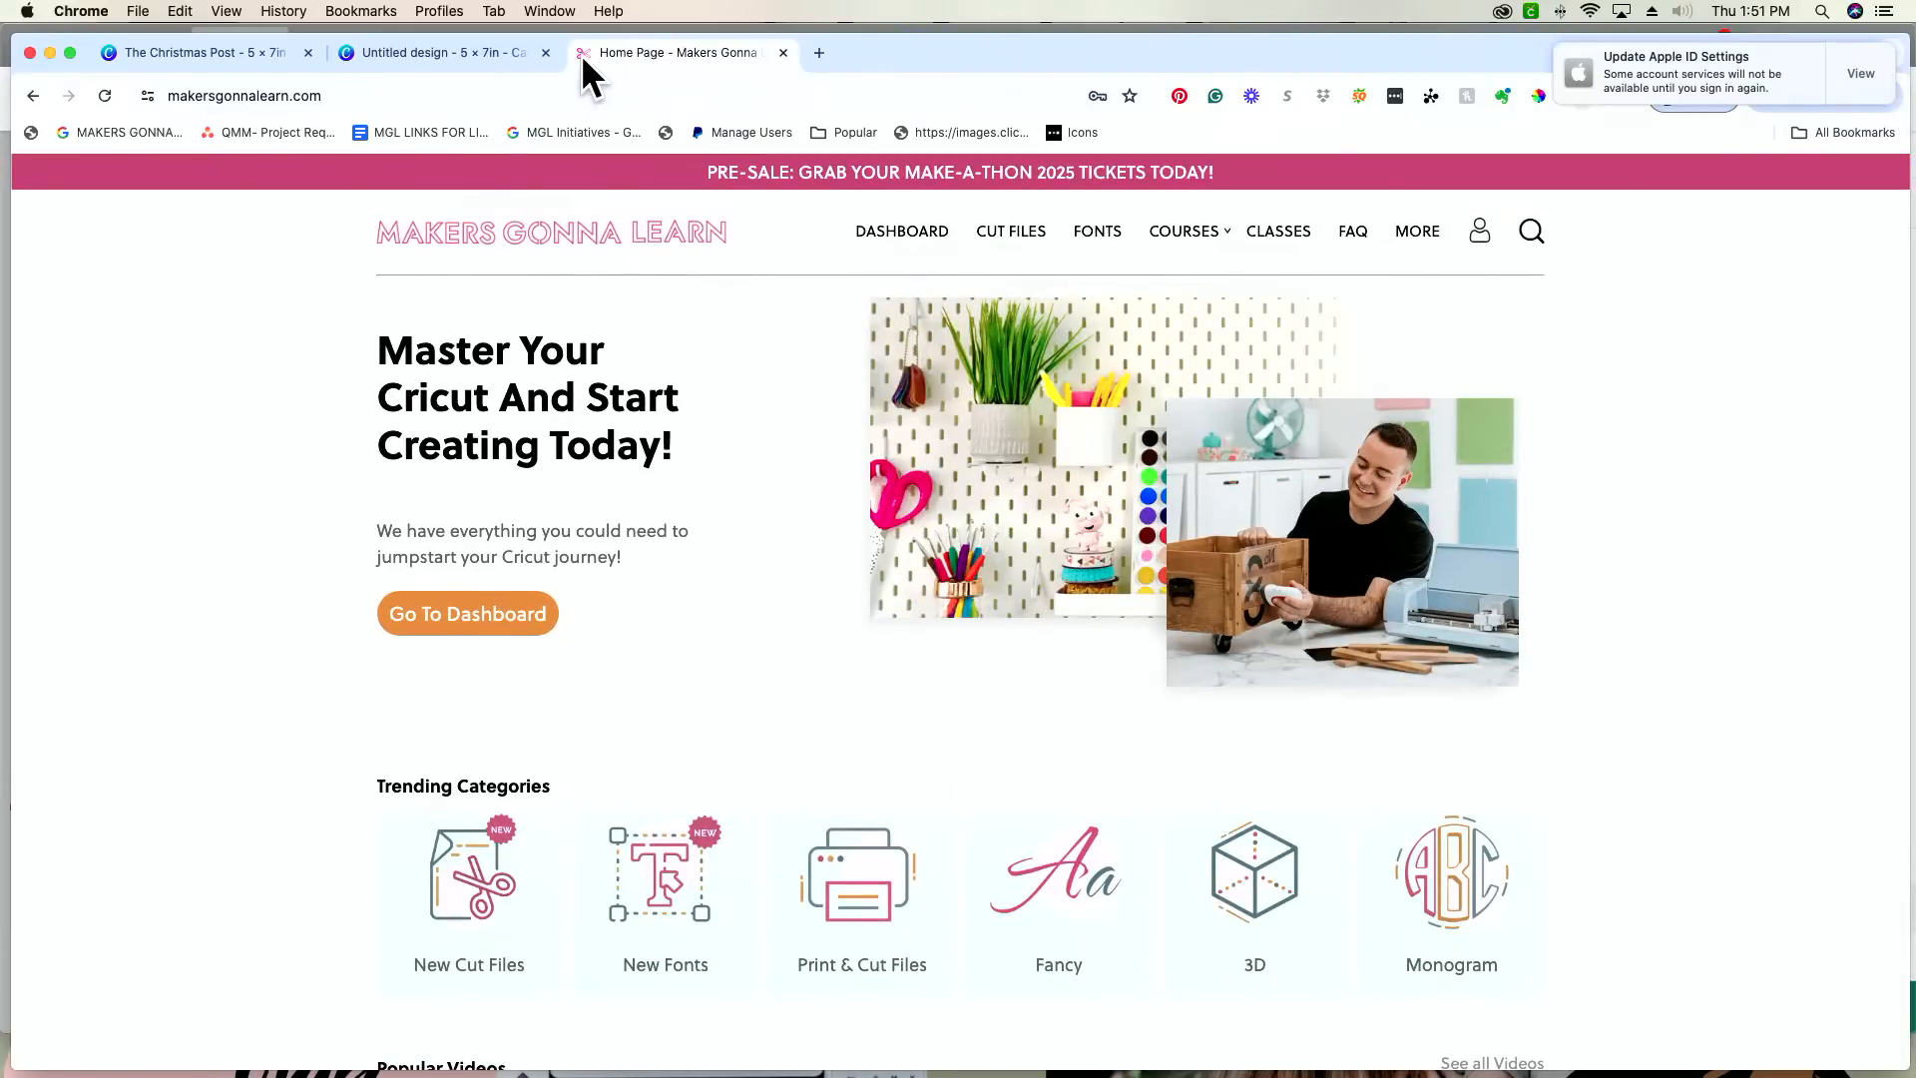
click(1098, 238)
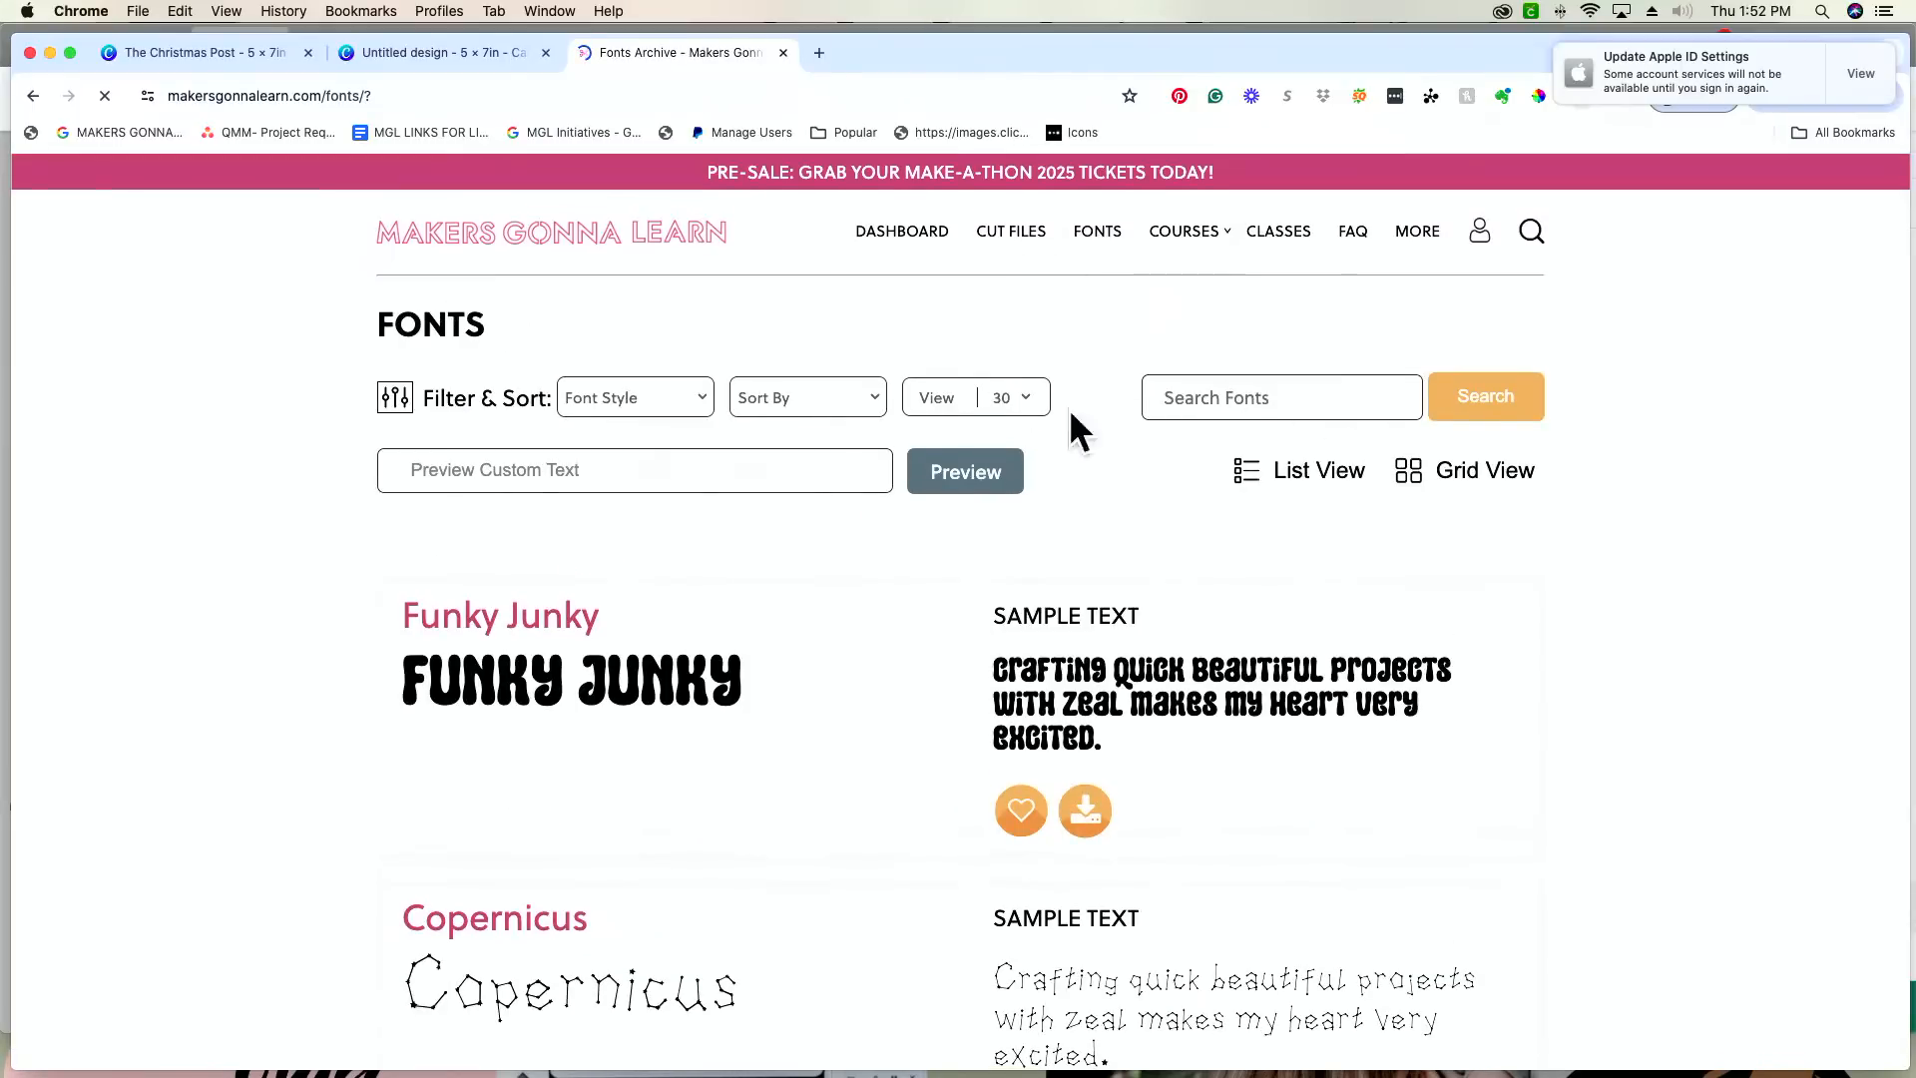
click(1233, 399)
text(Shake)
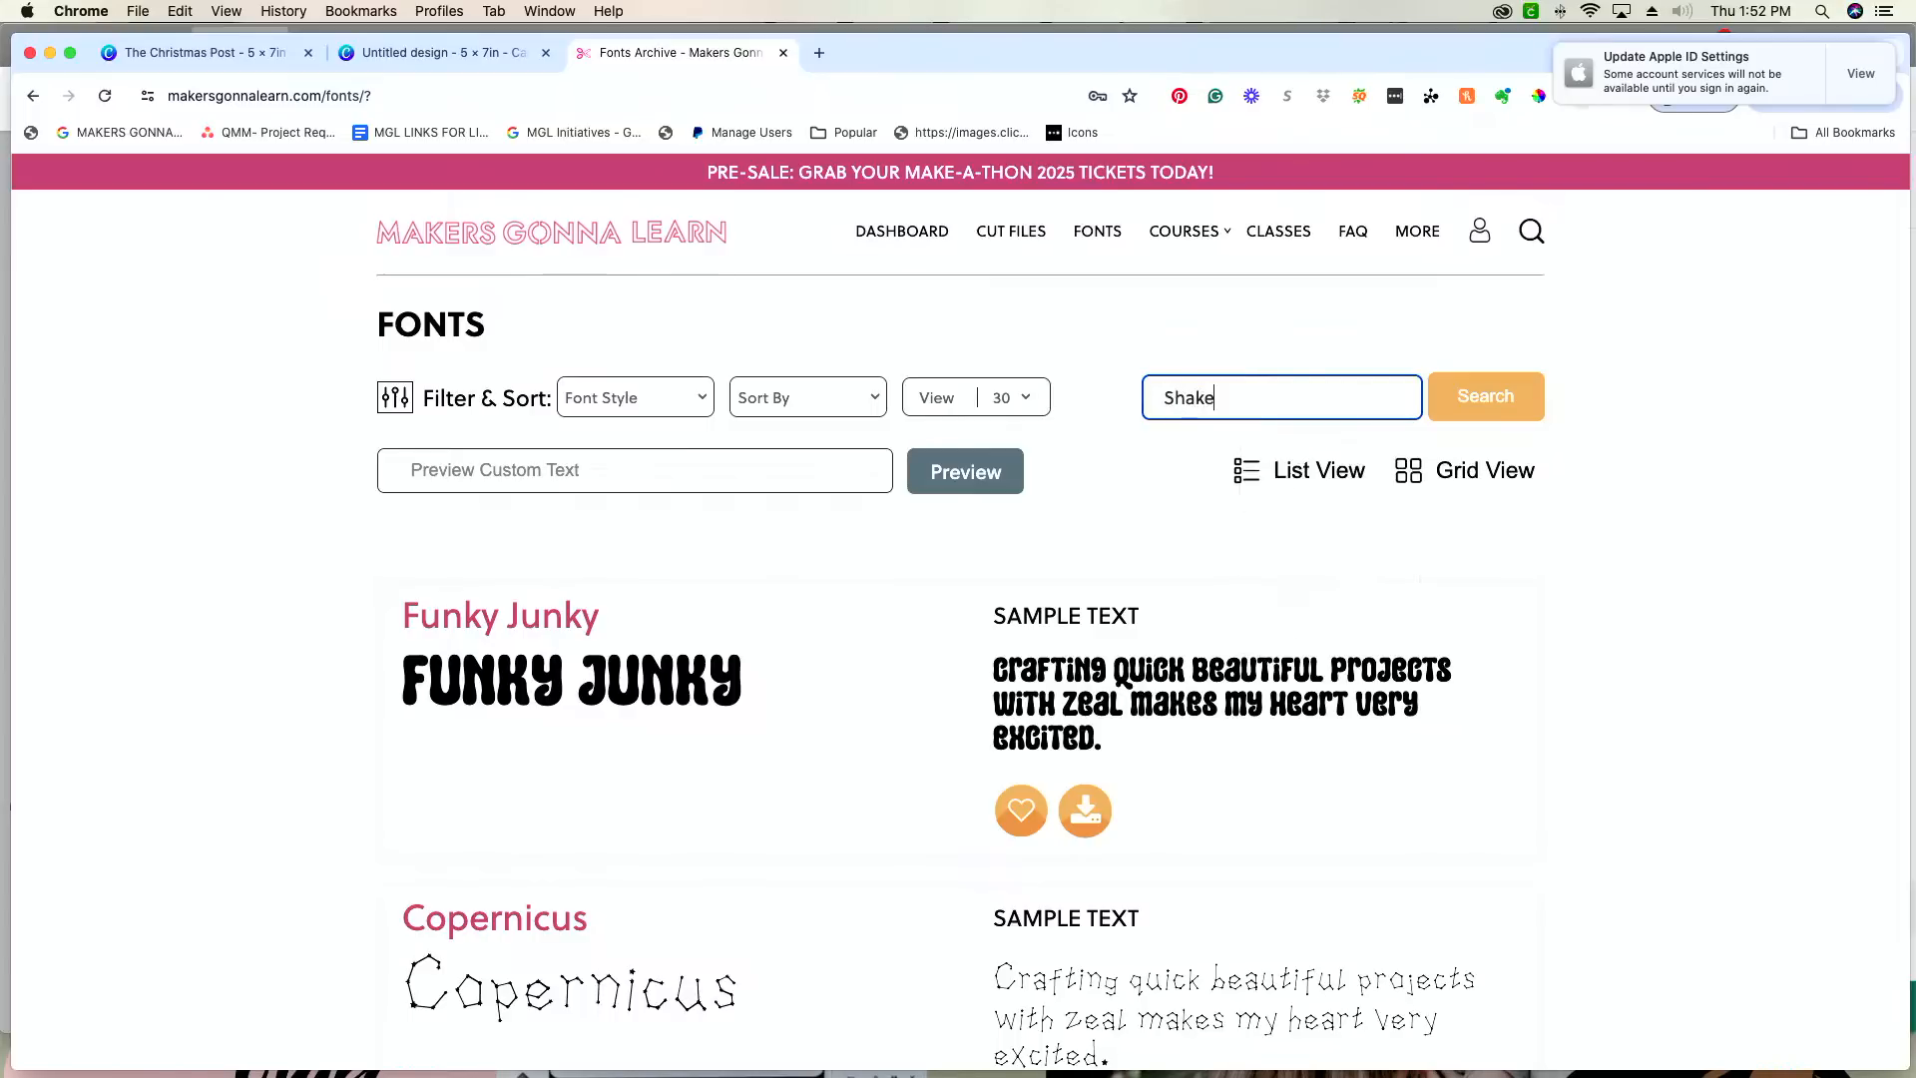
key(Return)
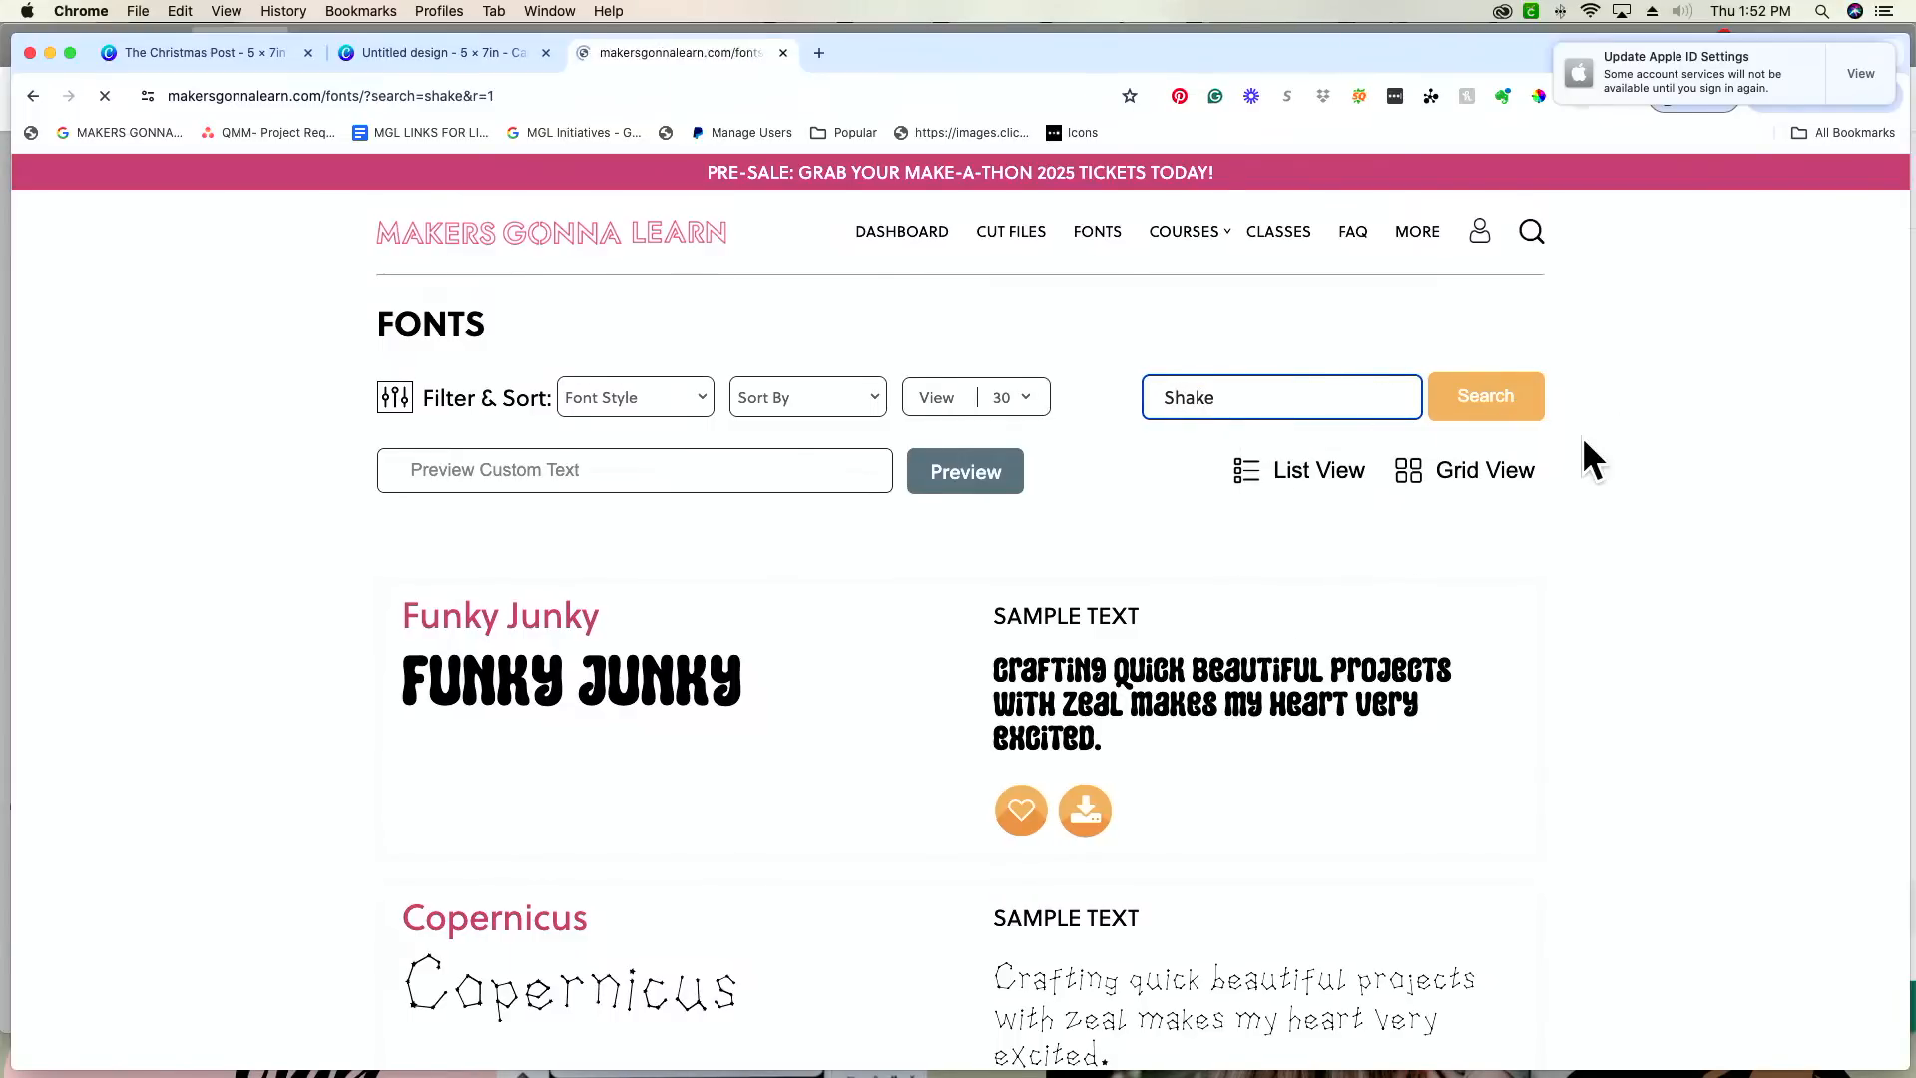
Step: Download the Shakespeare font, open its zip file, and switch back to the blank 5 × 7 in Canva design
scroll(1582, 457, down, 3)
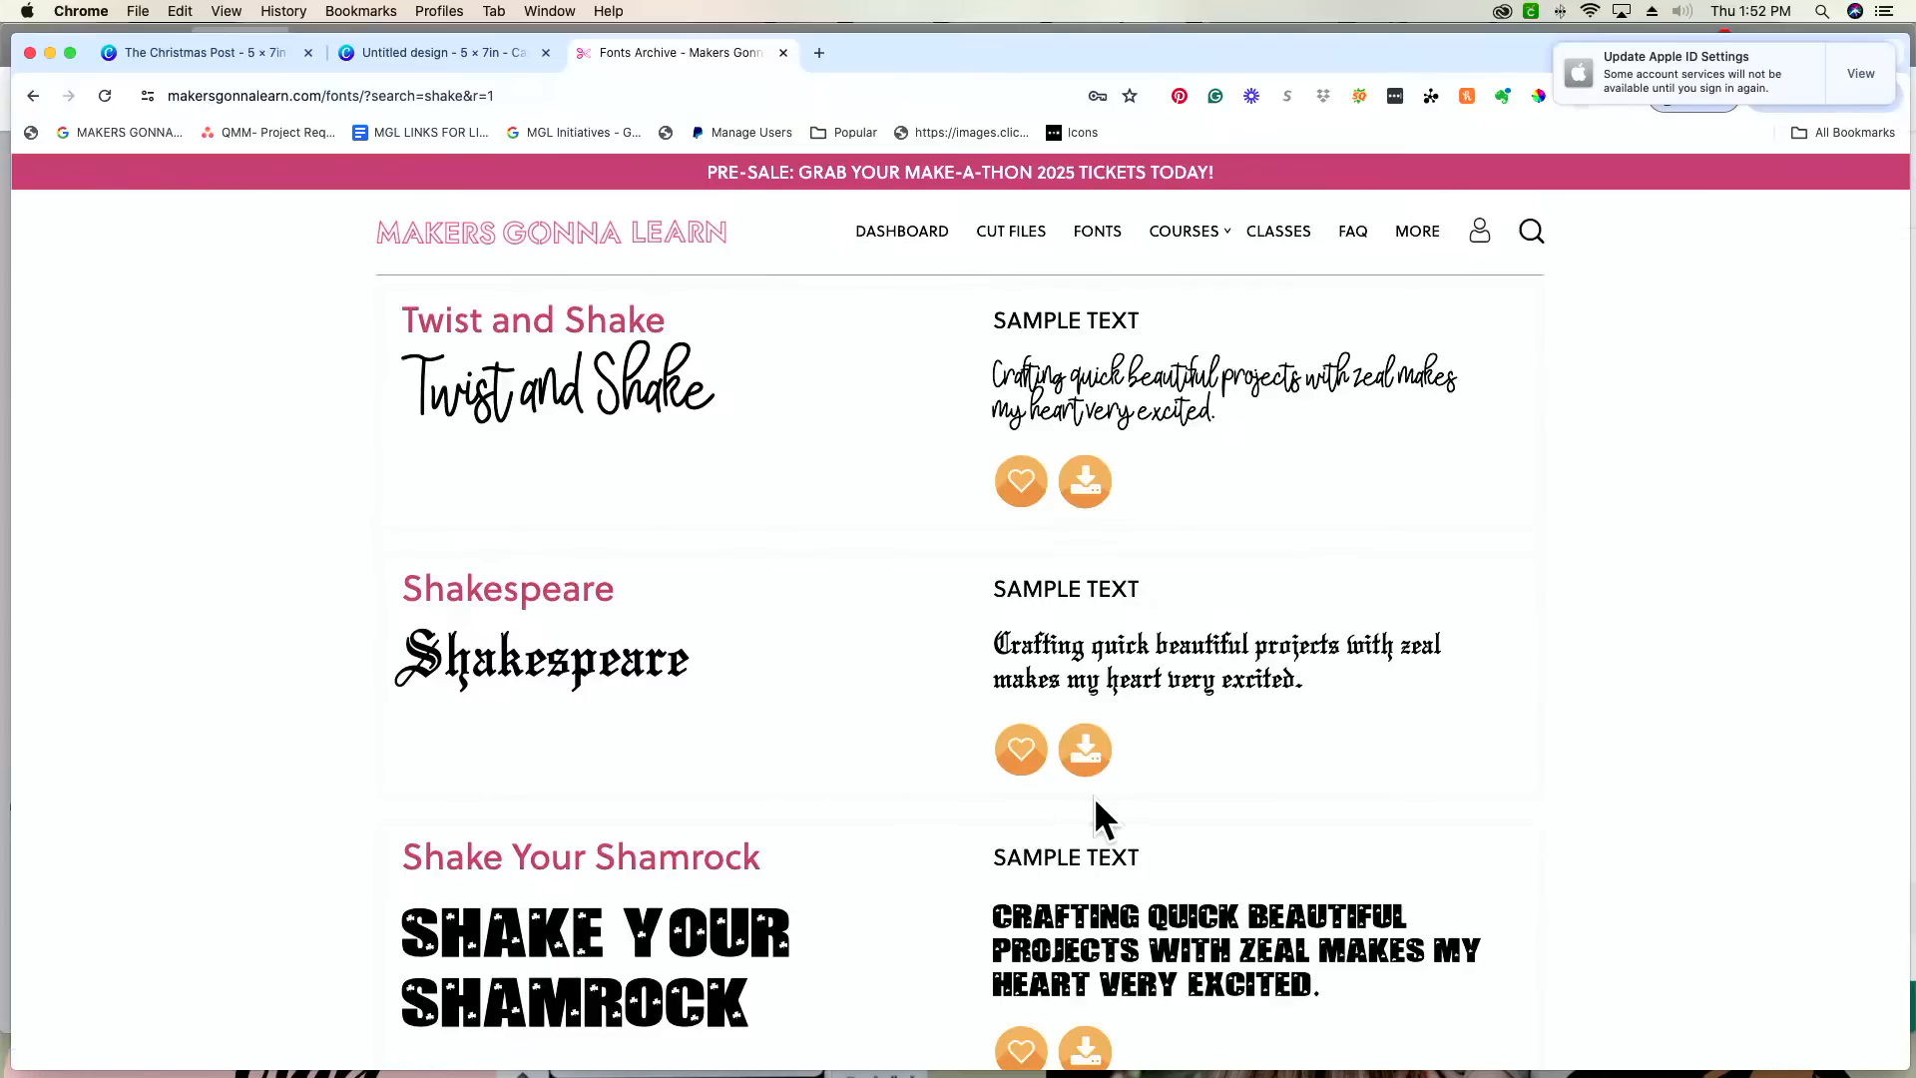
click(1090, 750)
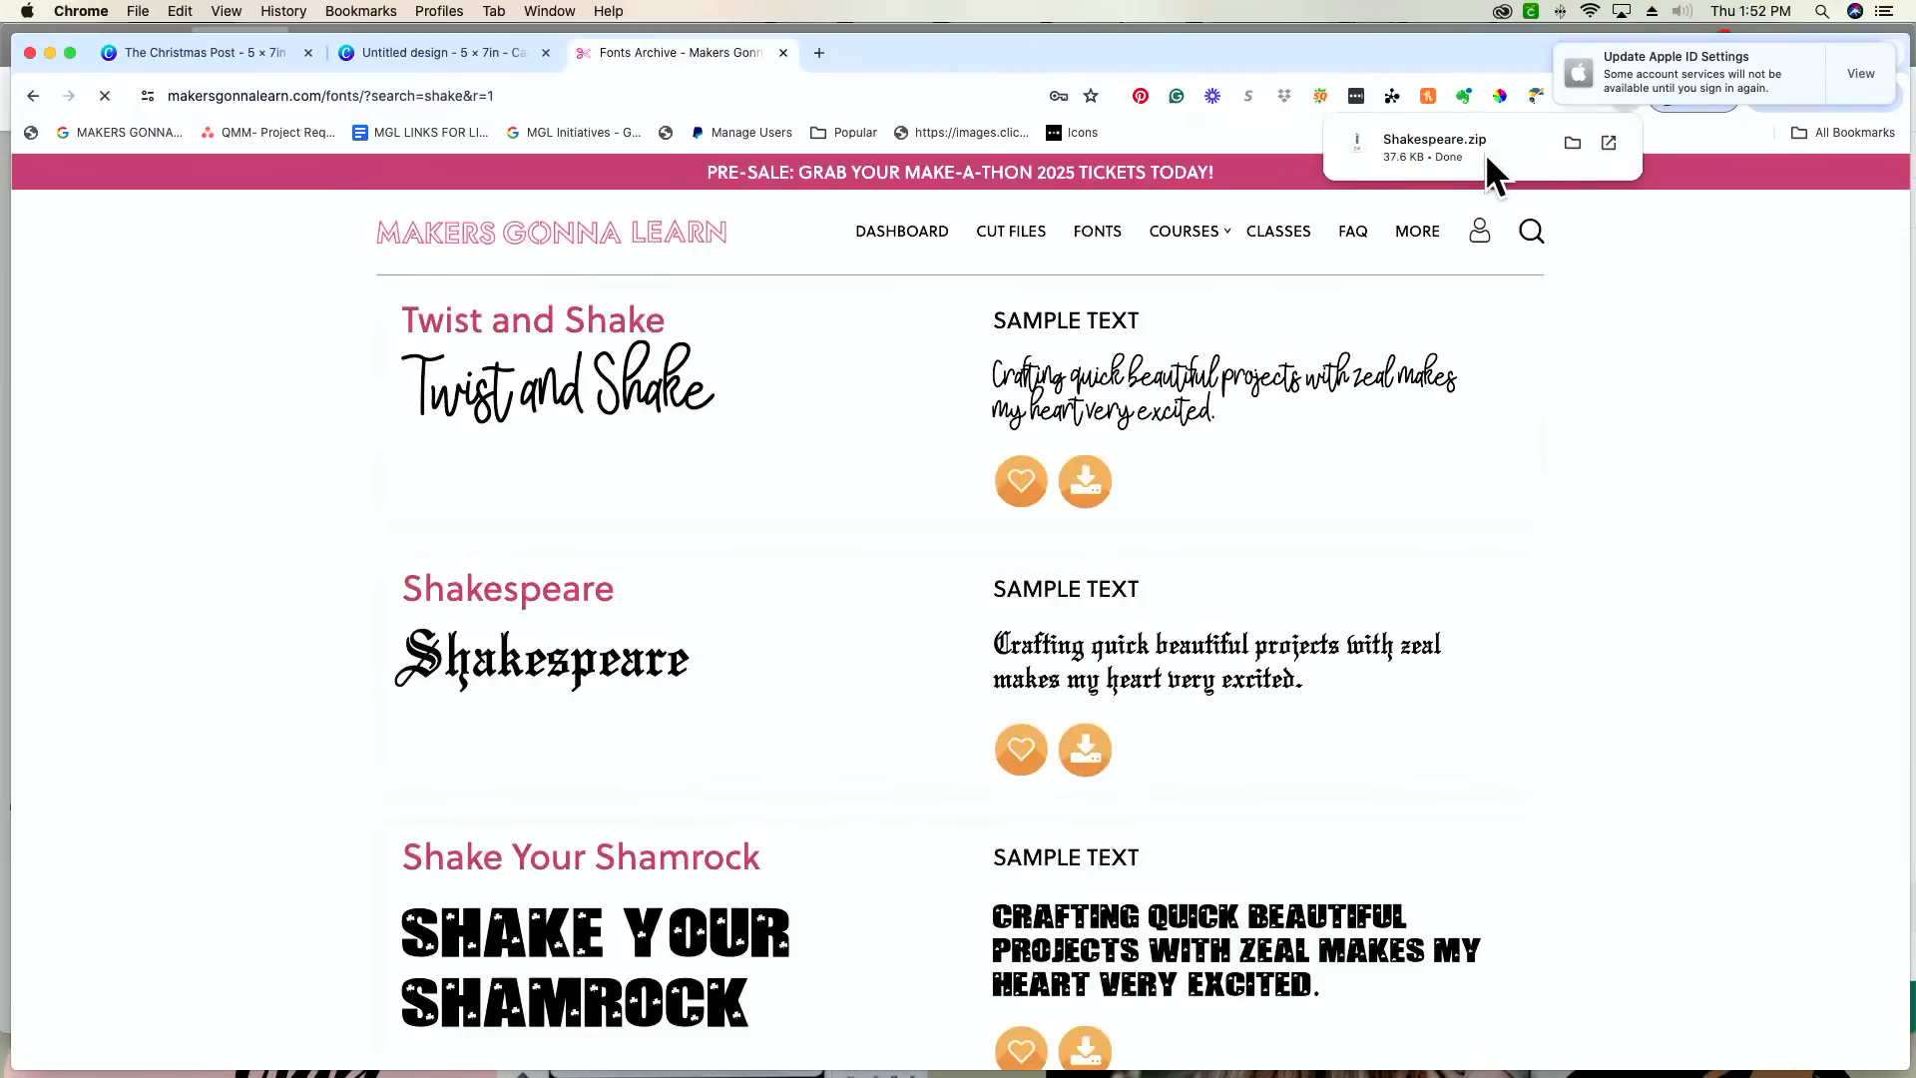
click(1486, 152)
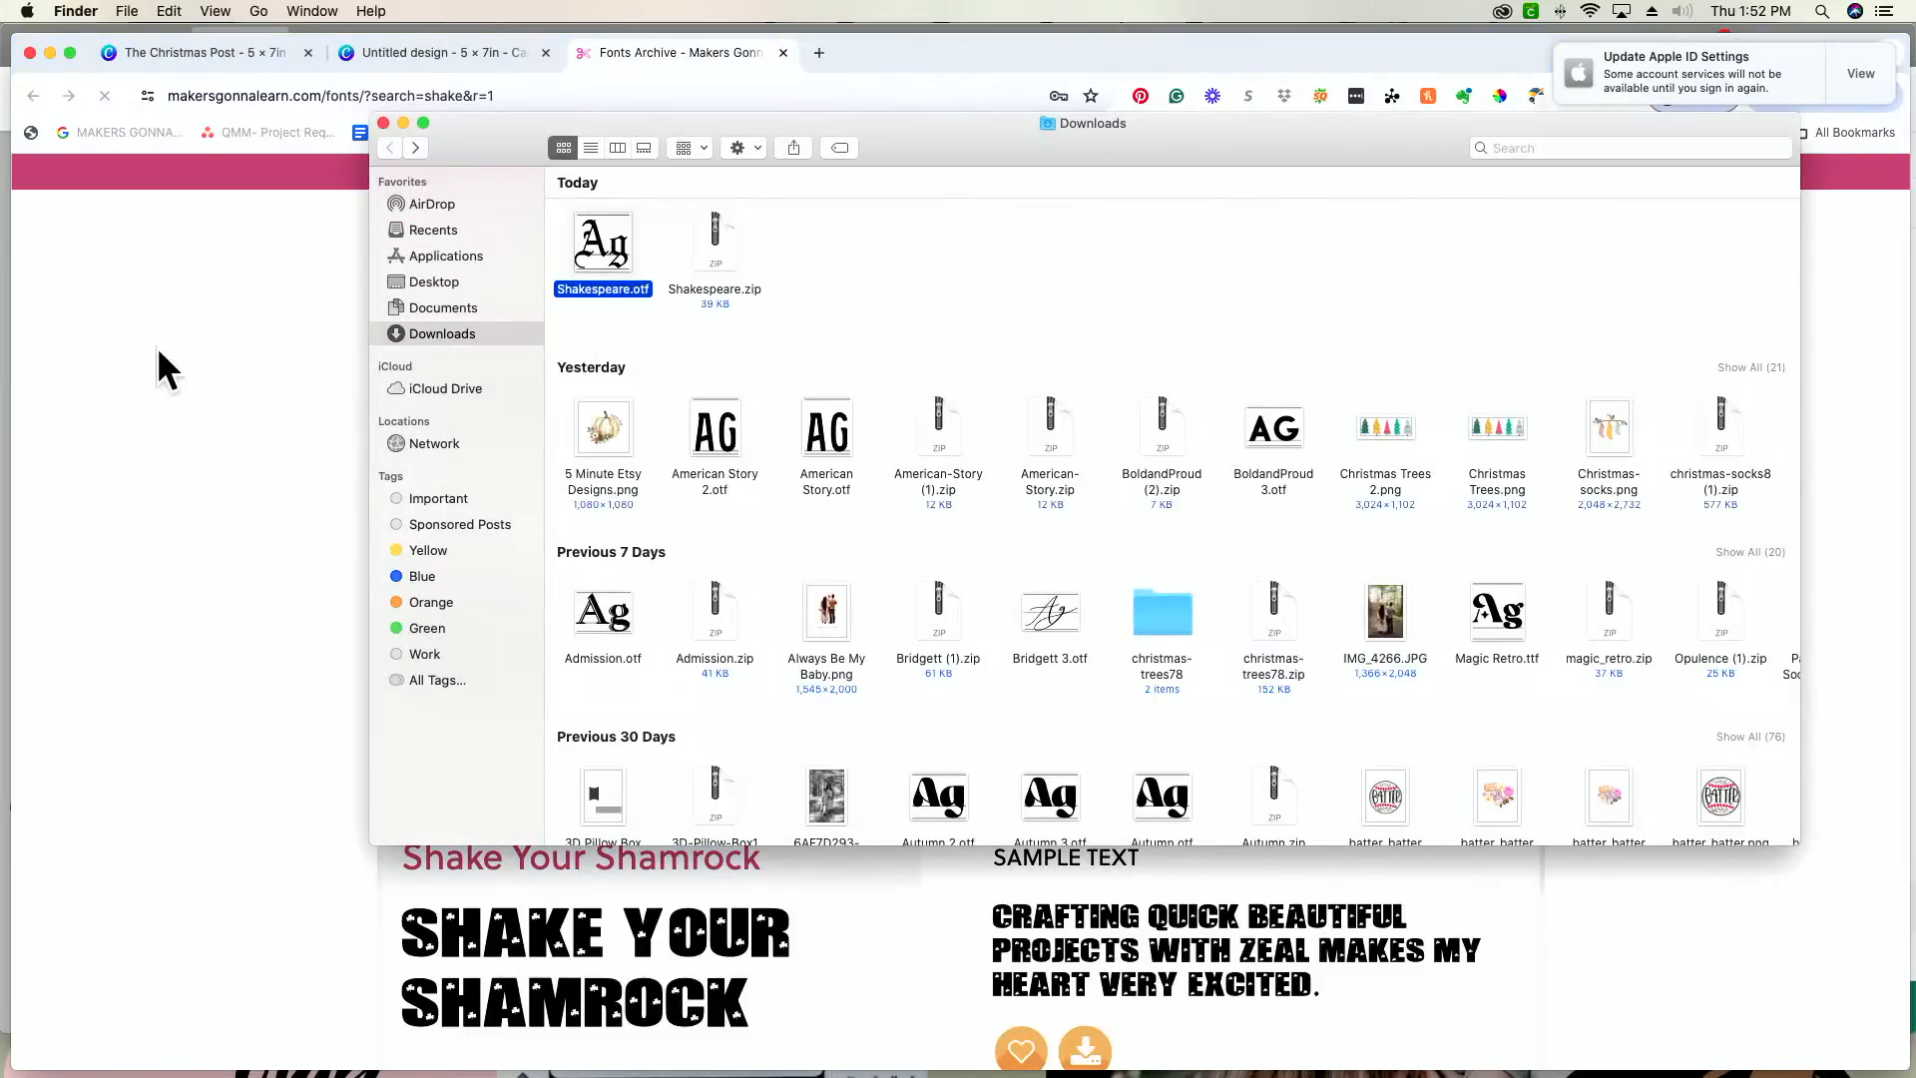
click(158, 345)
click(405, 57)
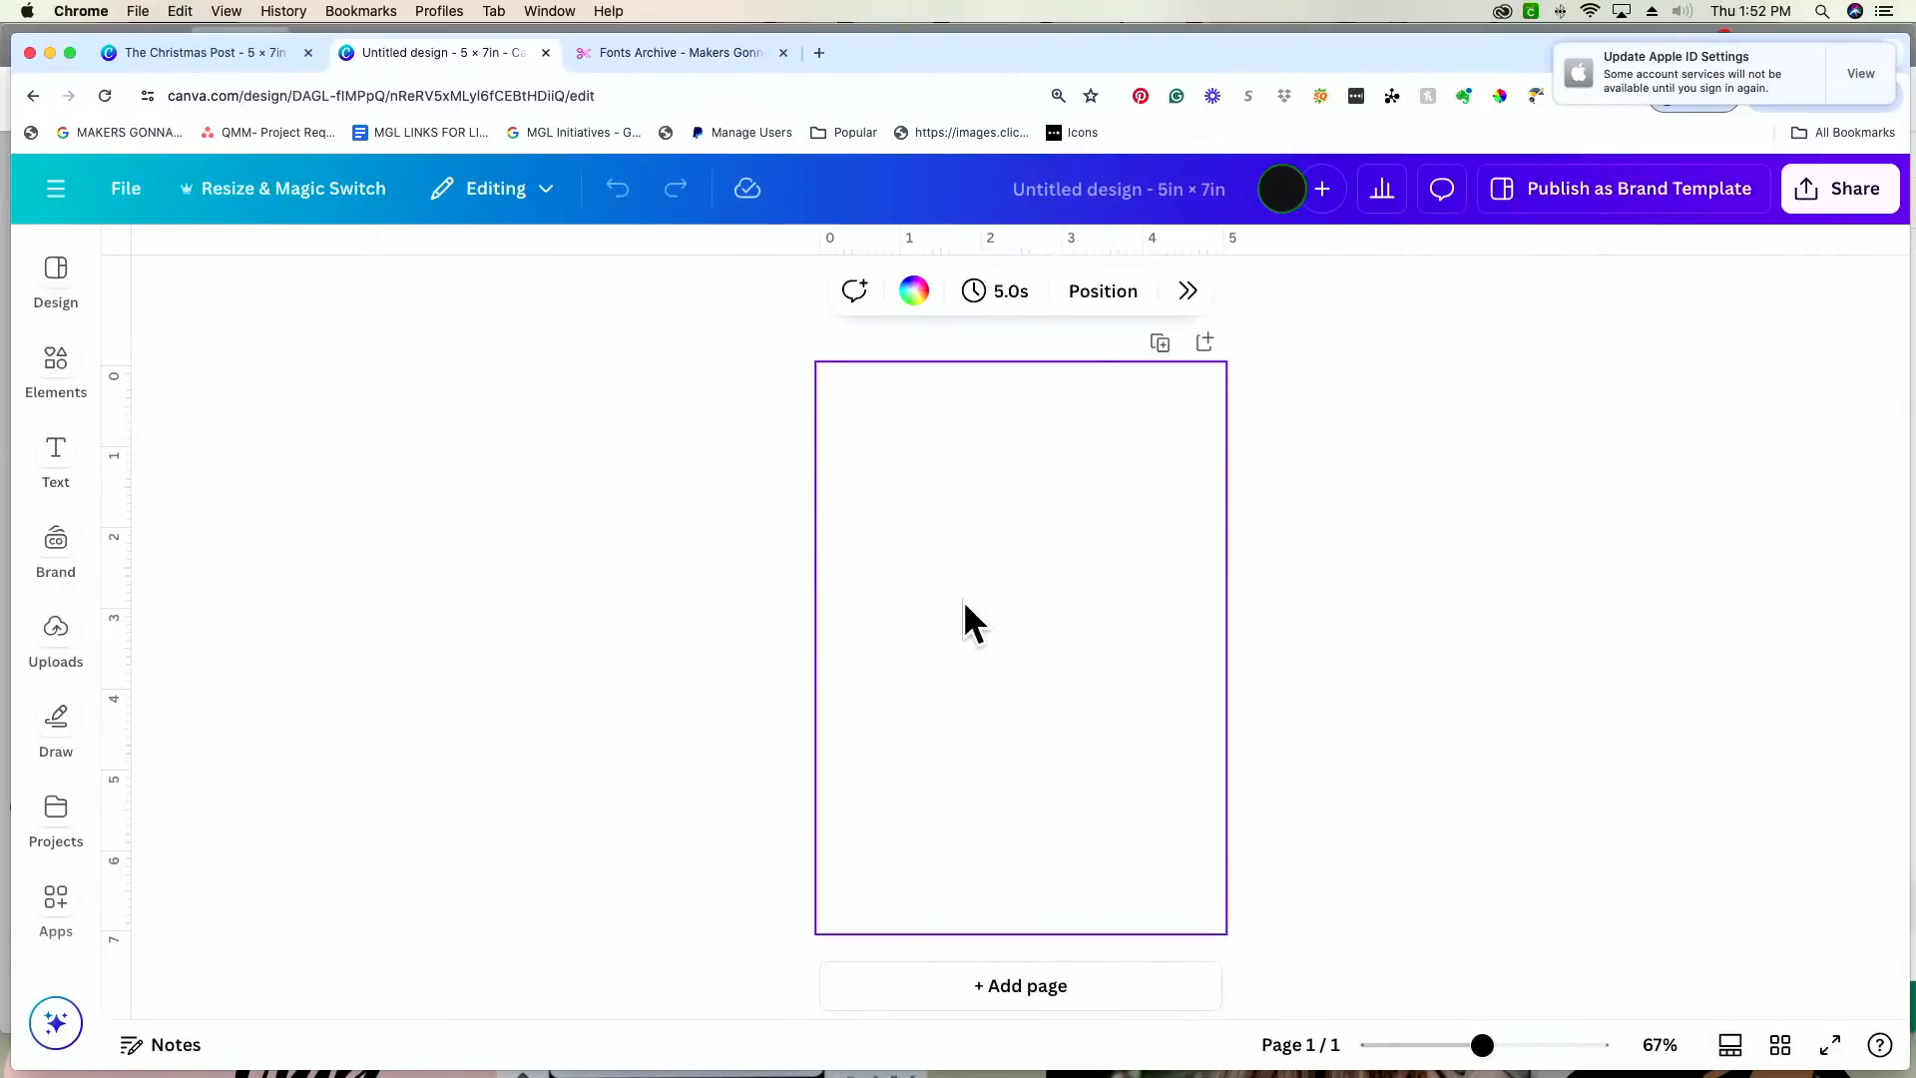
key(t)
drag(939, 637, 870, 537)
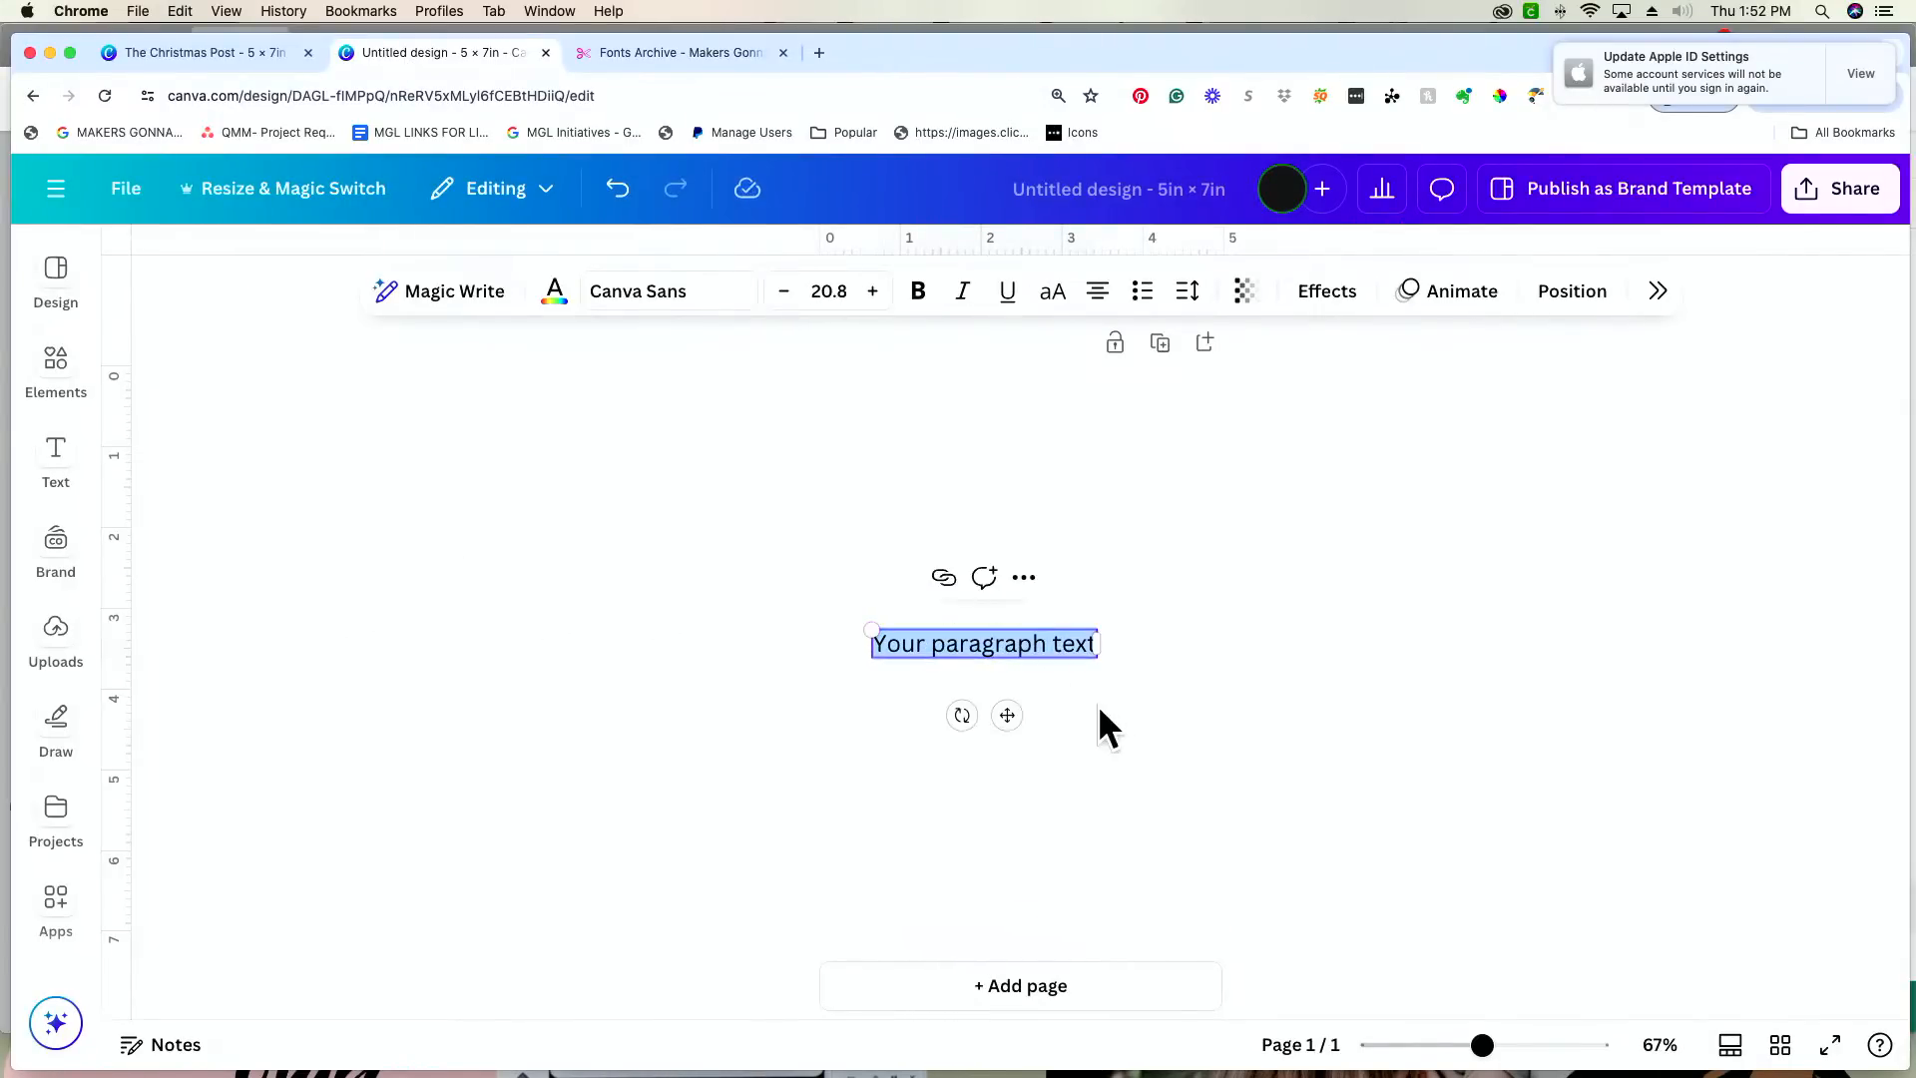
click(1051, 742)
click(1030, 635)
key(Delete)
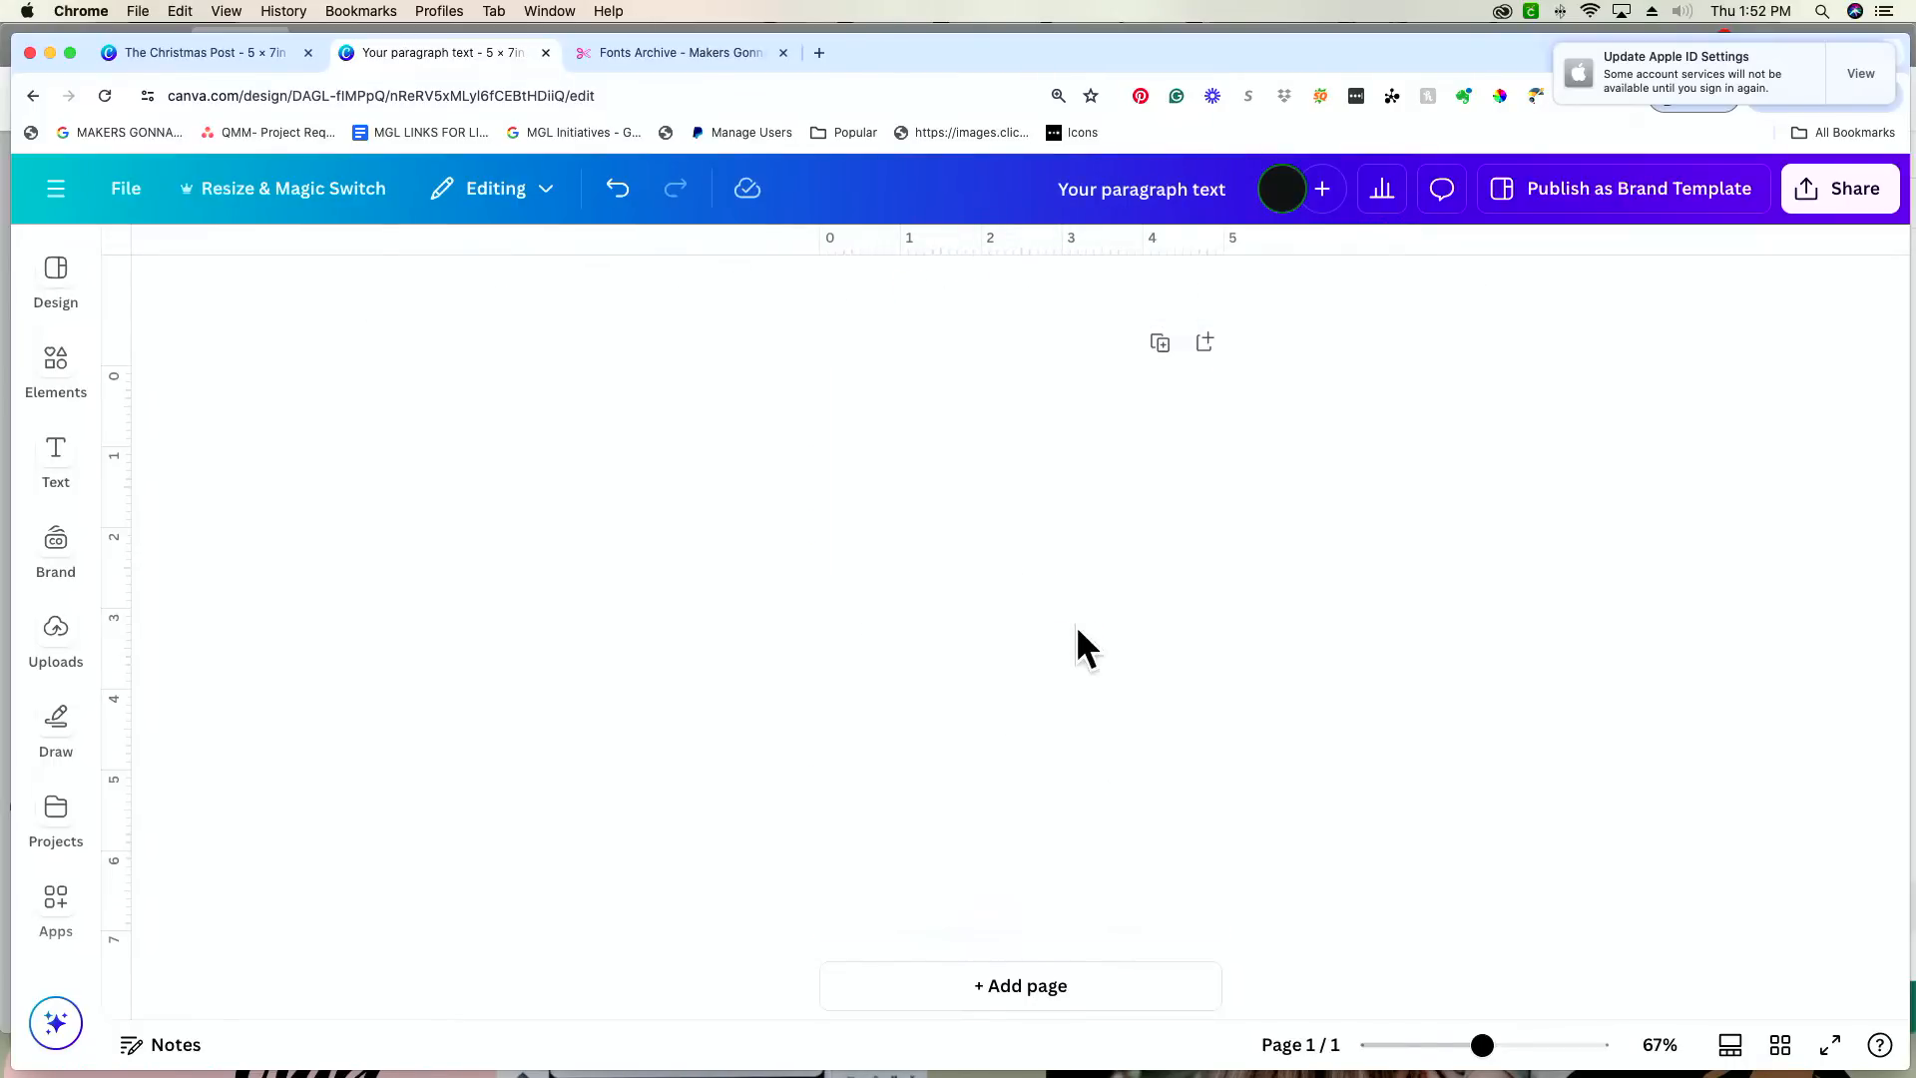
click(1076, 624)
click(57, 445)
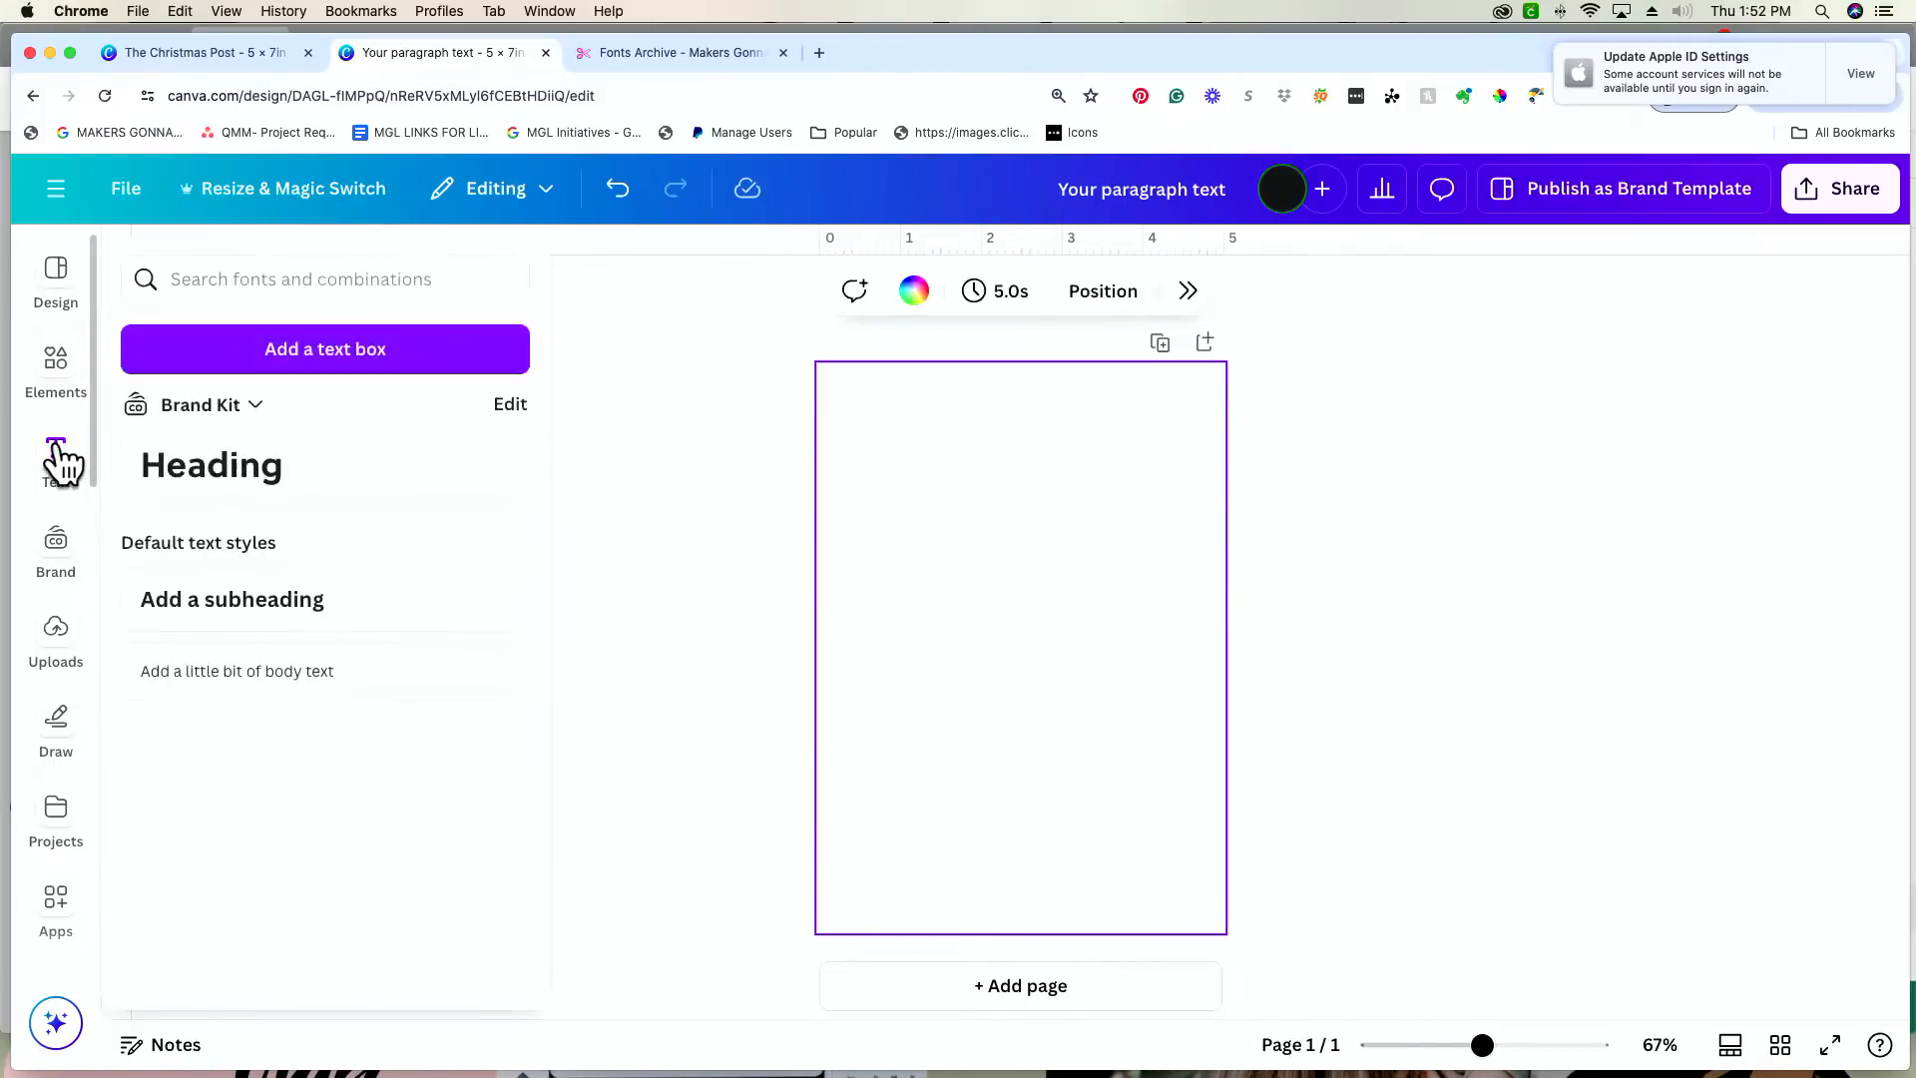
click(721, 488)
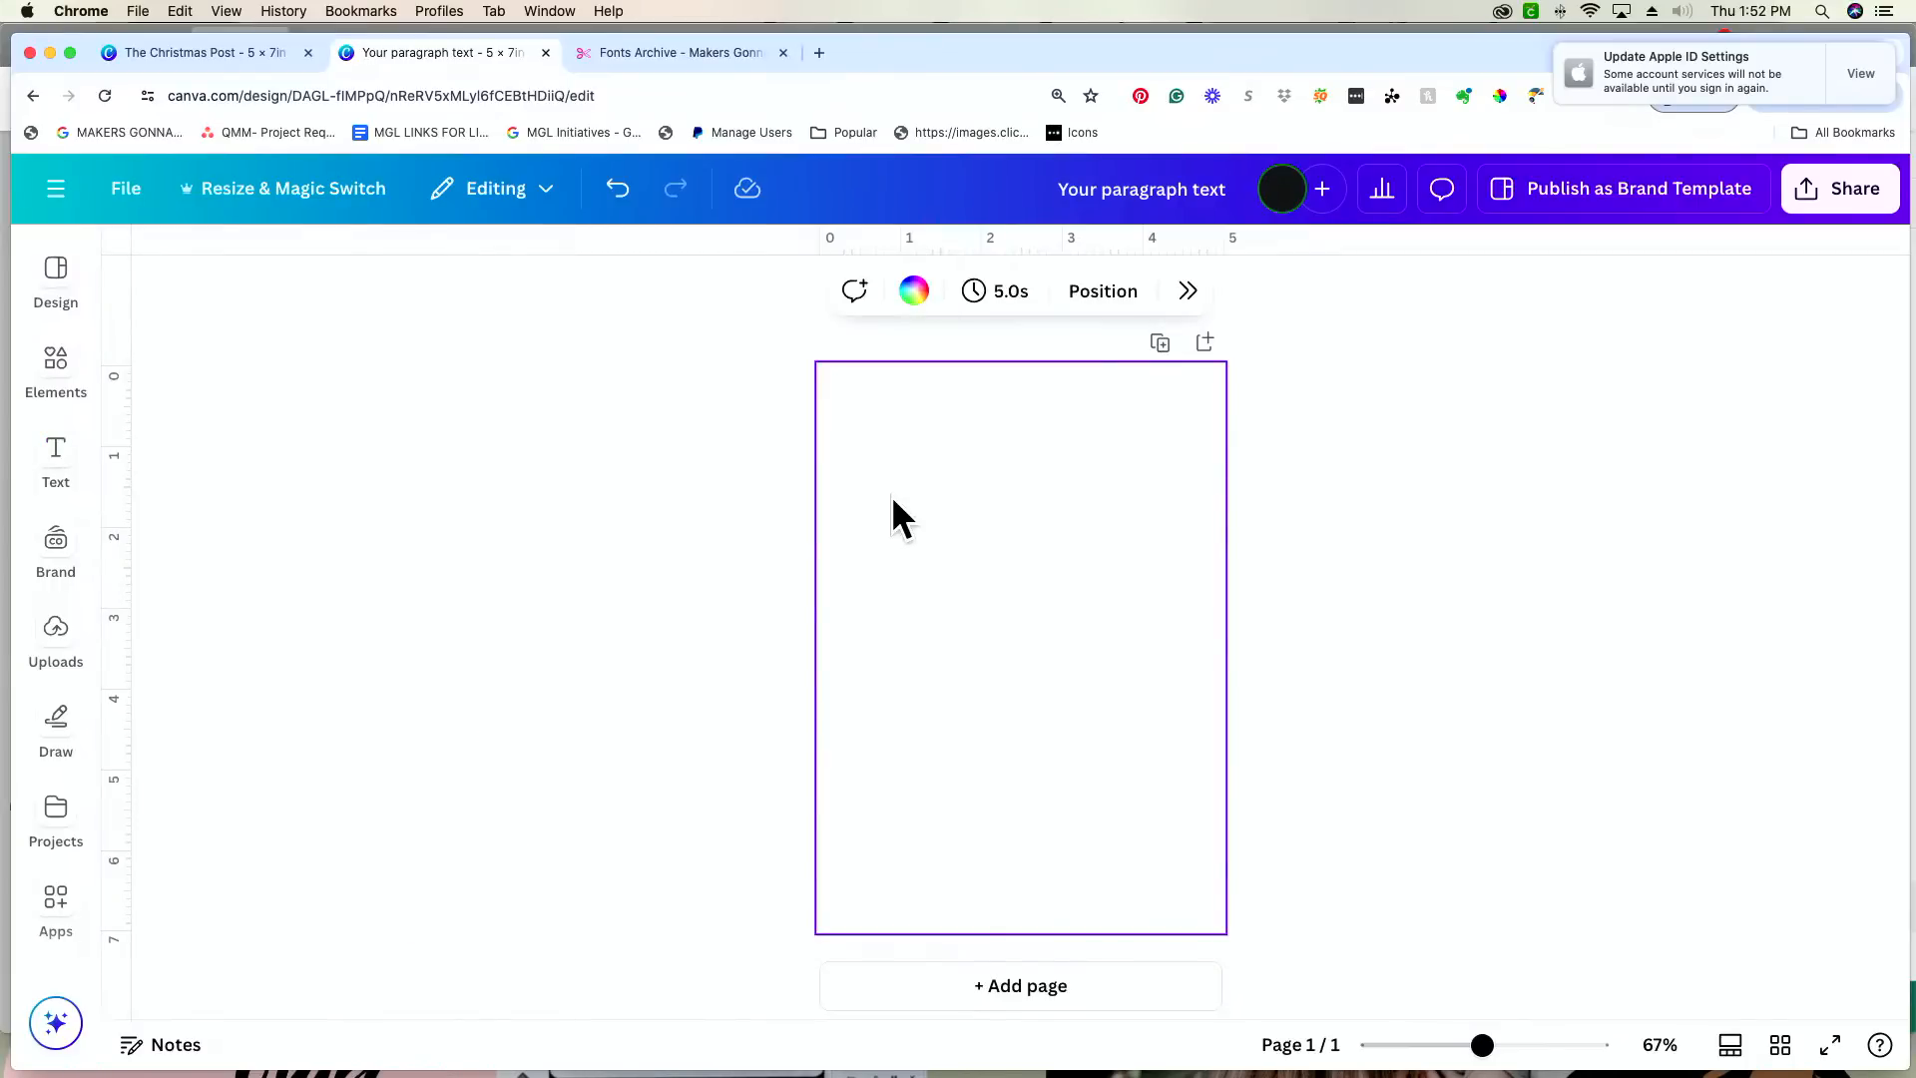
Step: Add a text box to the page and enlarge it to a font size of about 24.8
key(t)
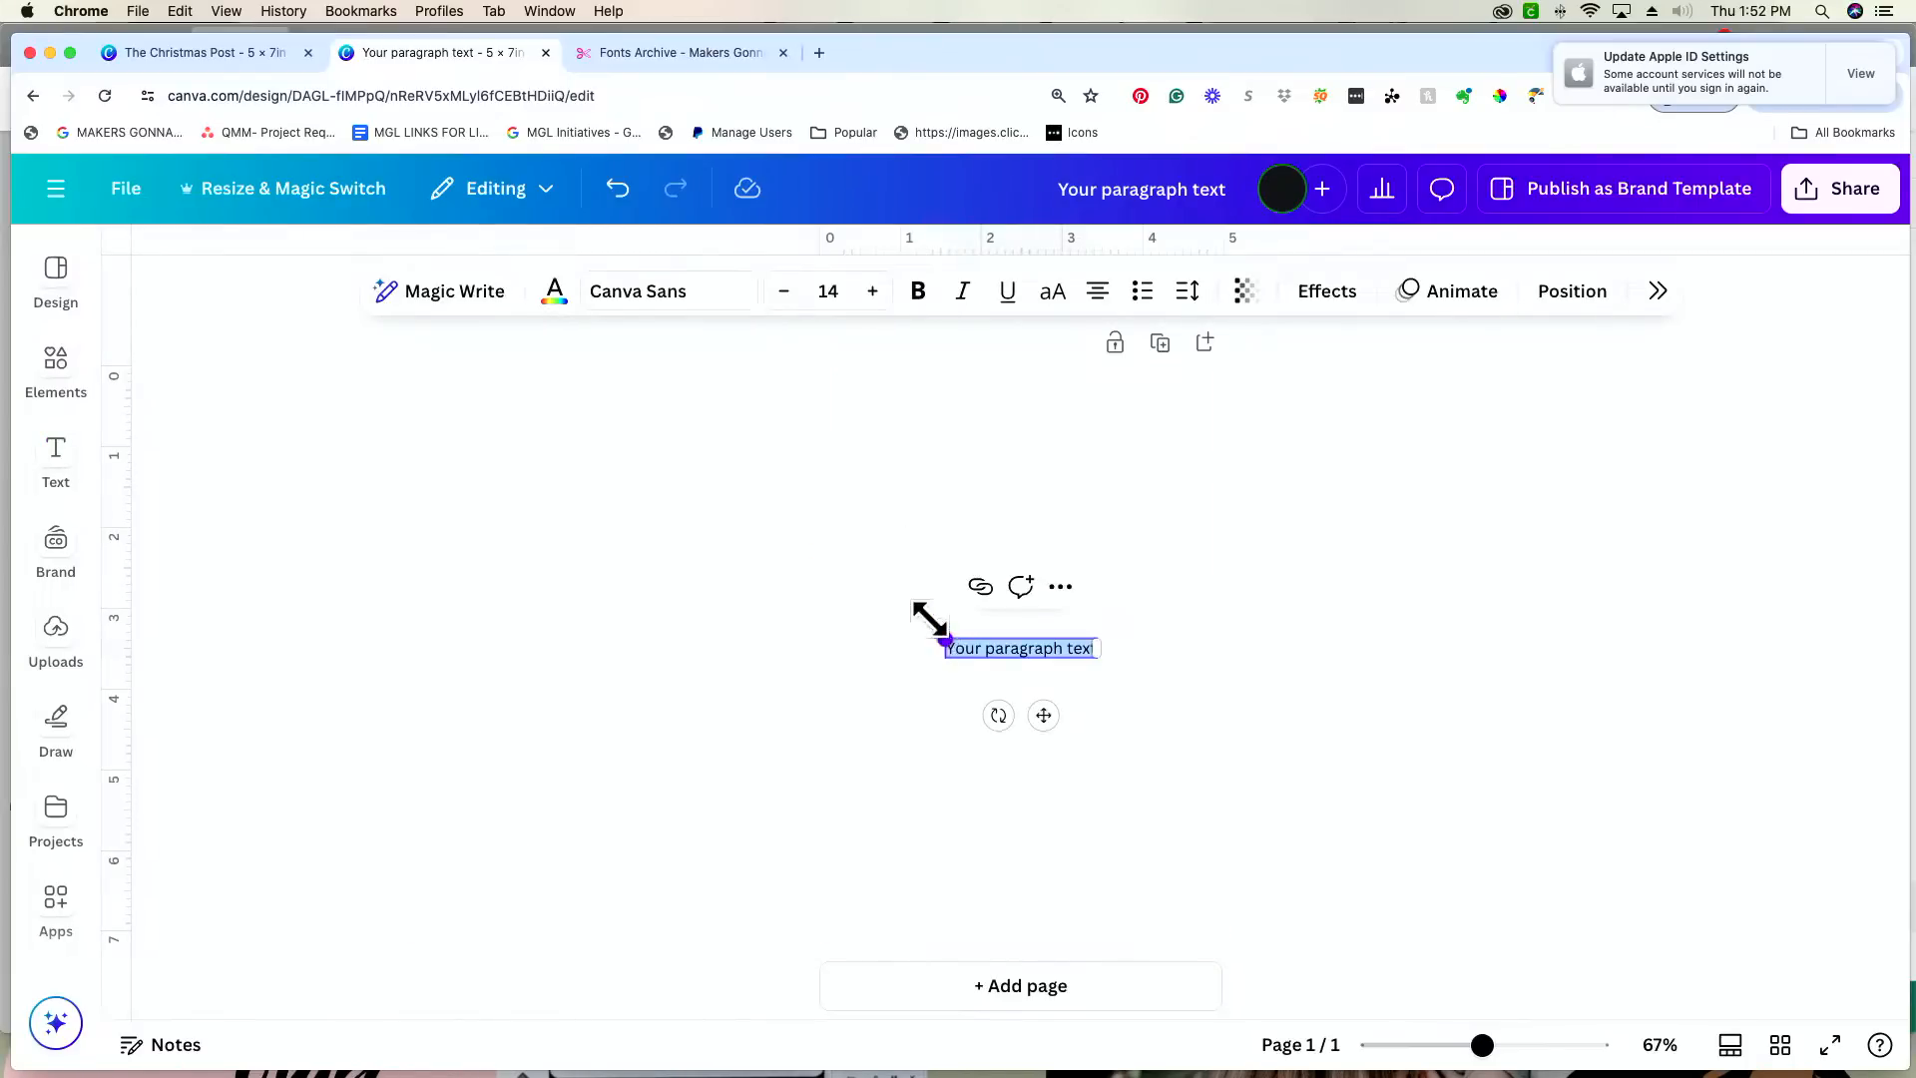
drag(943, 639, 828, 624)
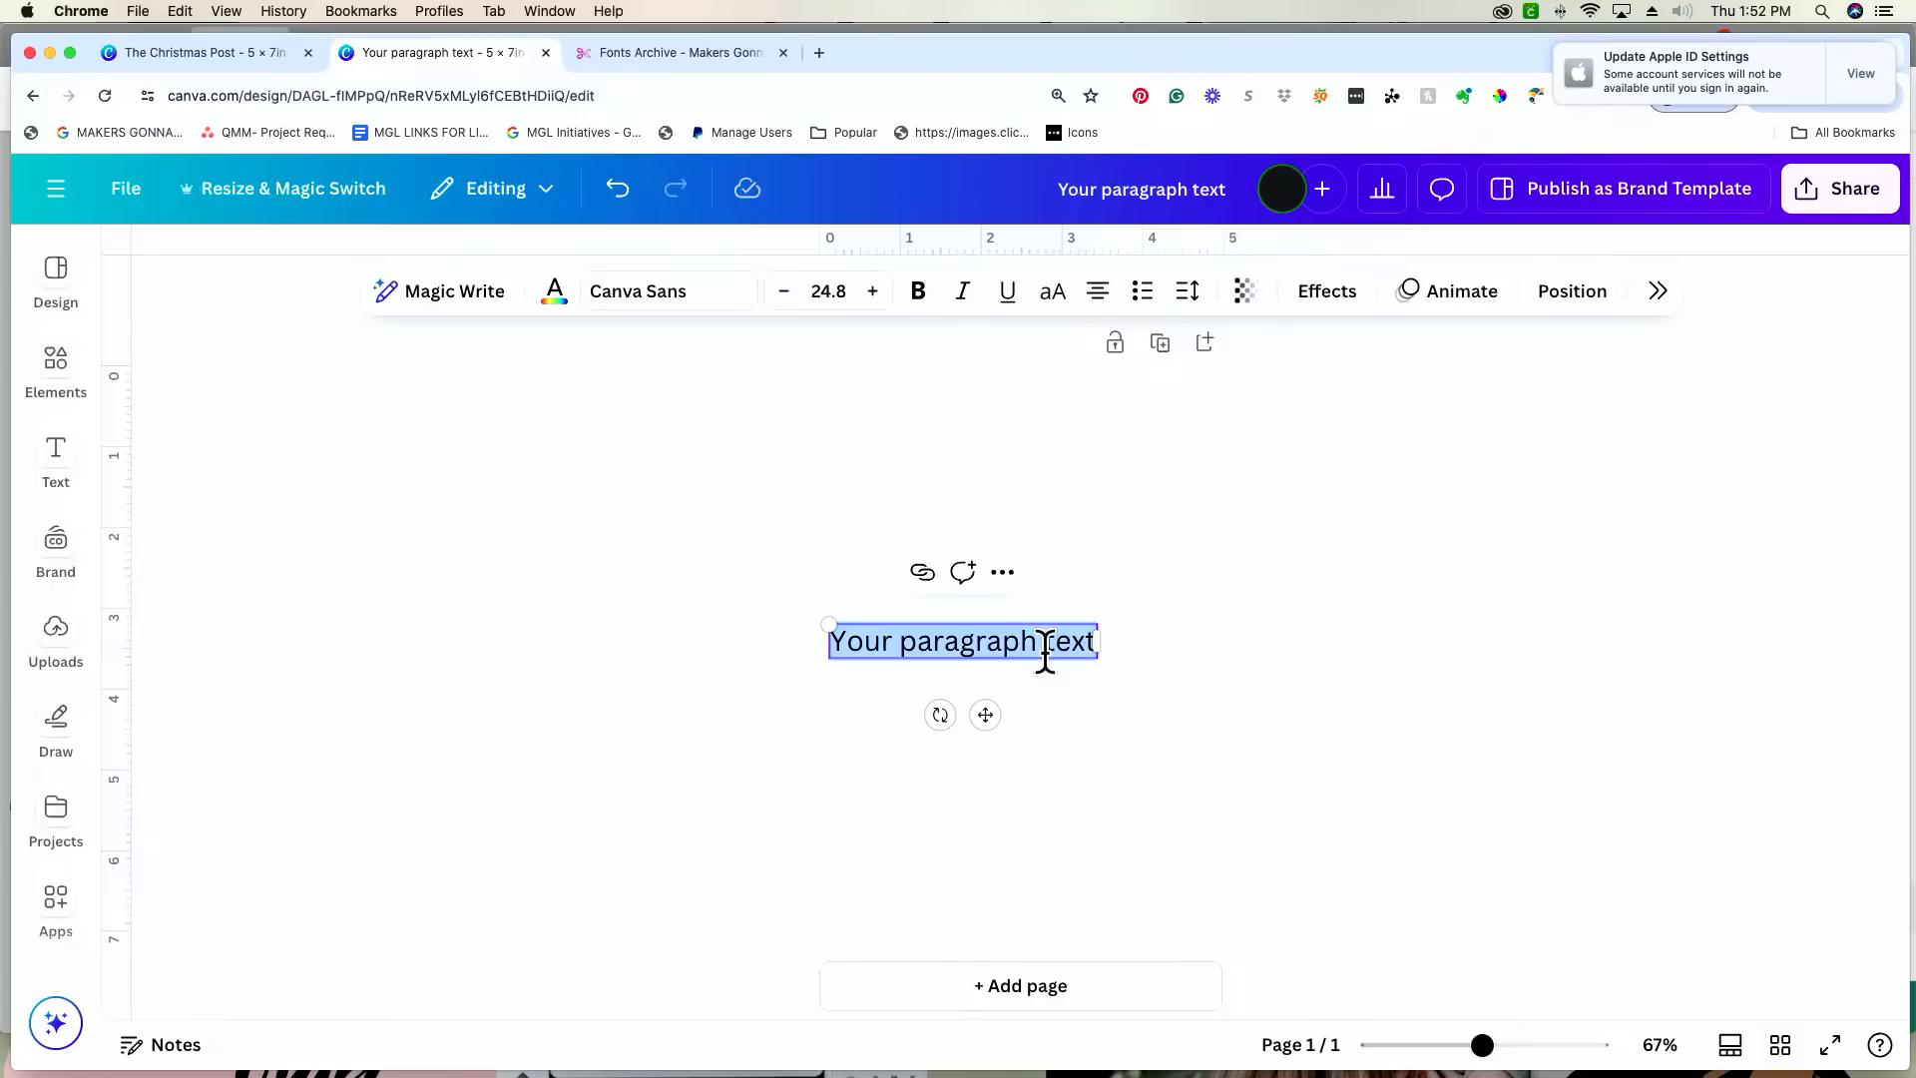
click(1085, 823)
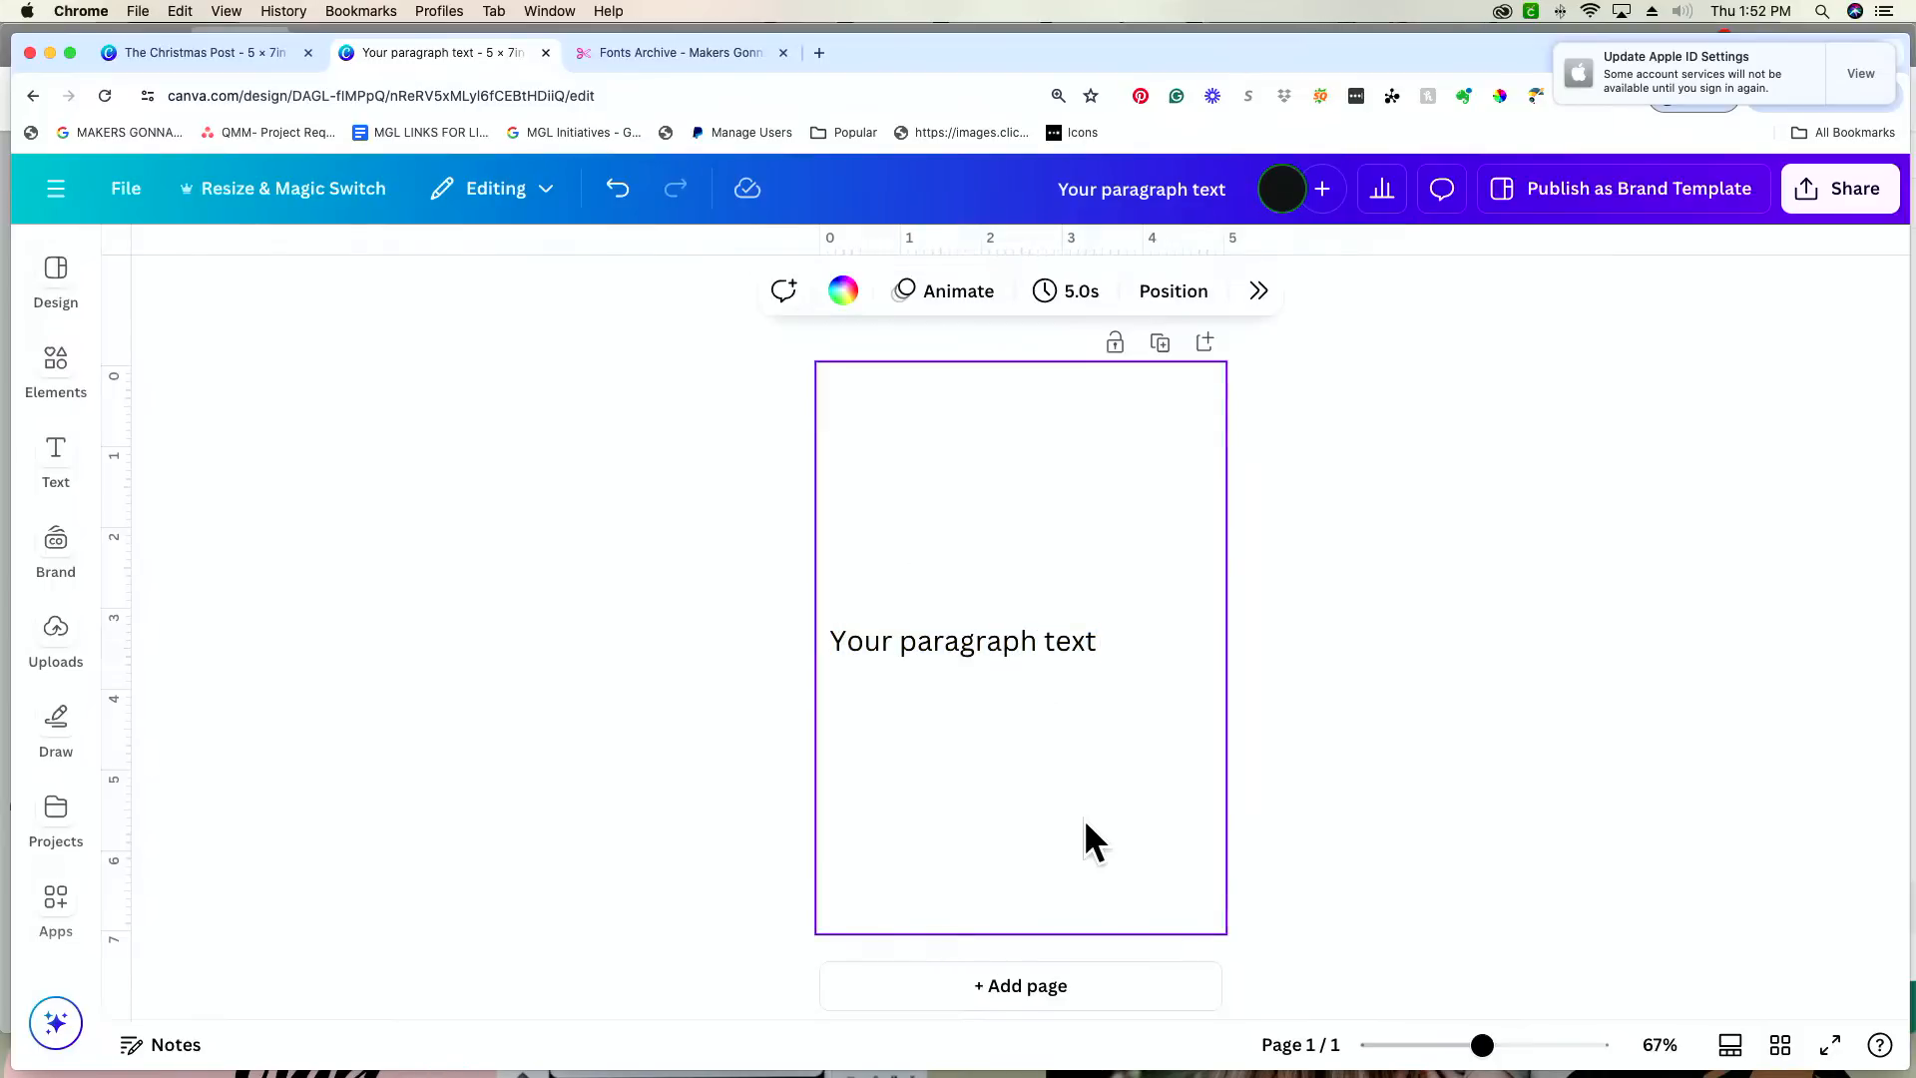
key(c)
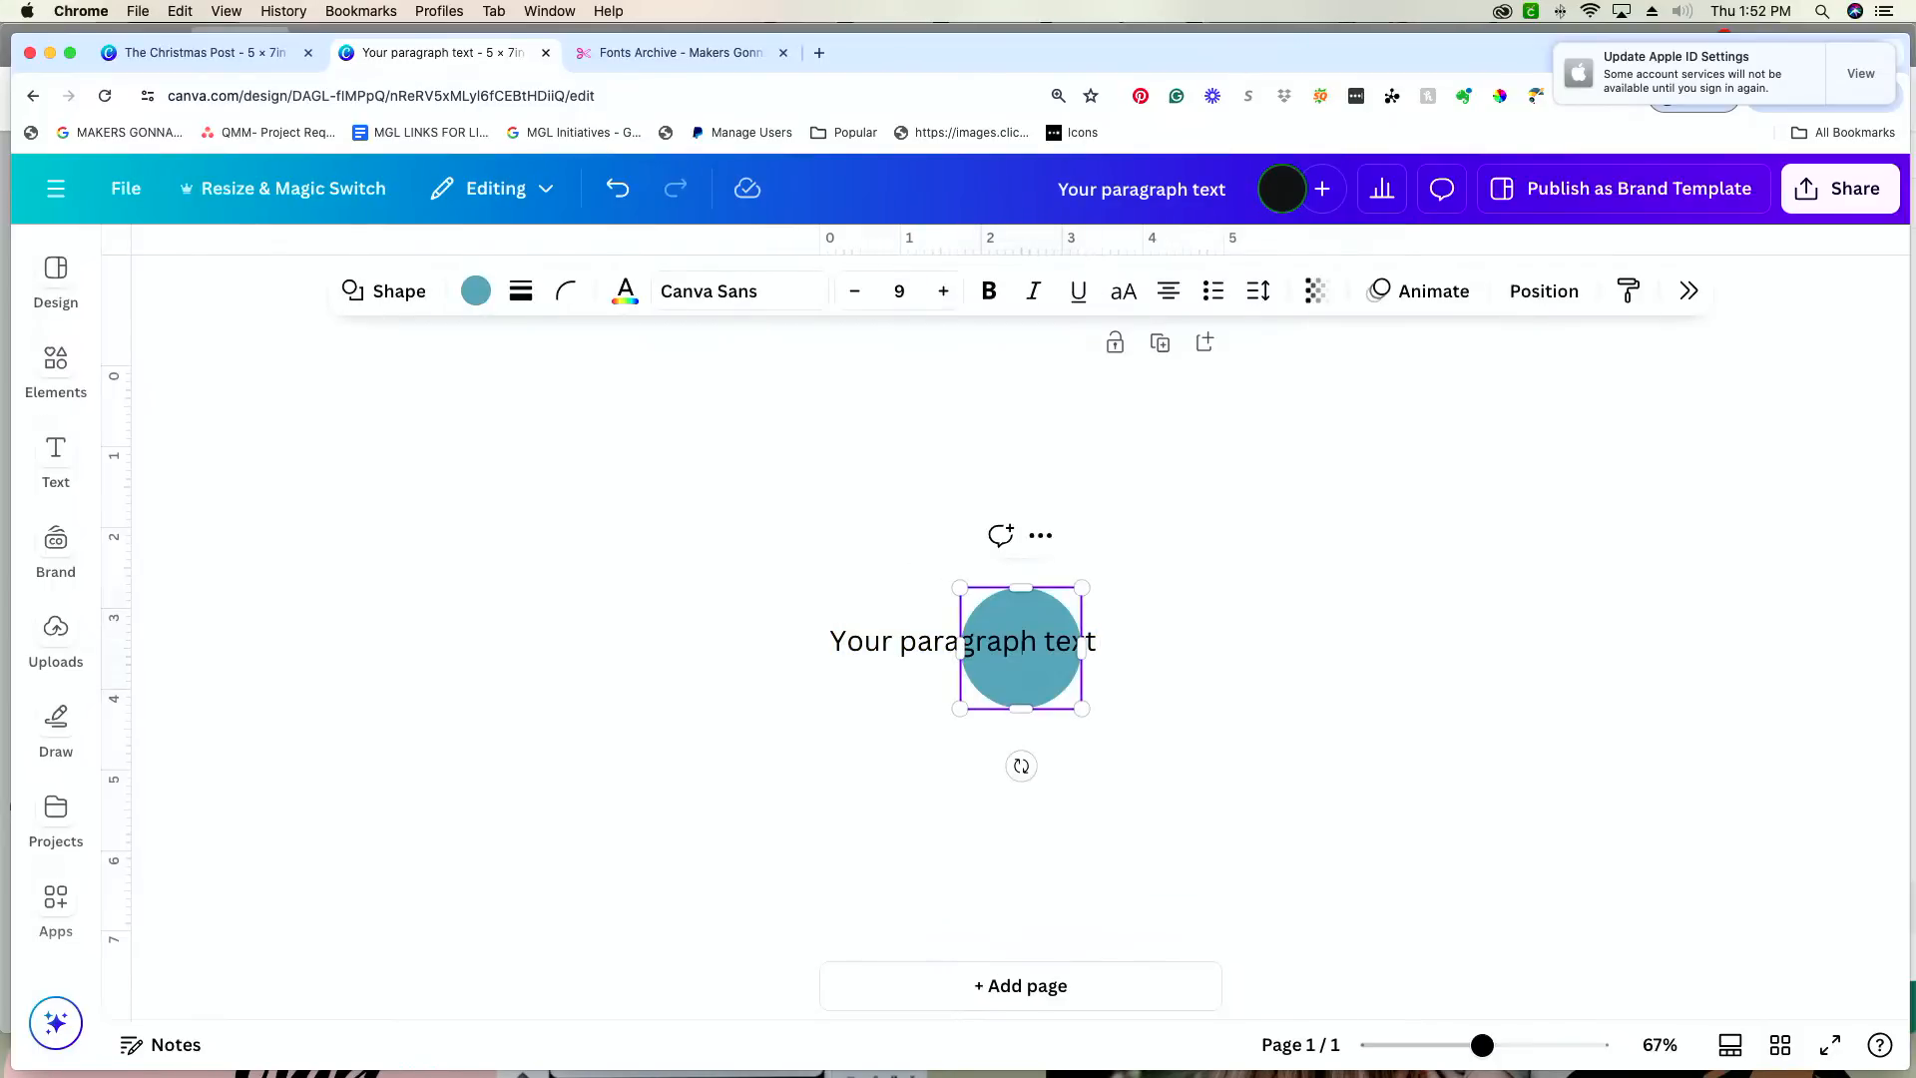
click(1075, 877)
key(r)
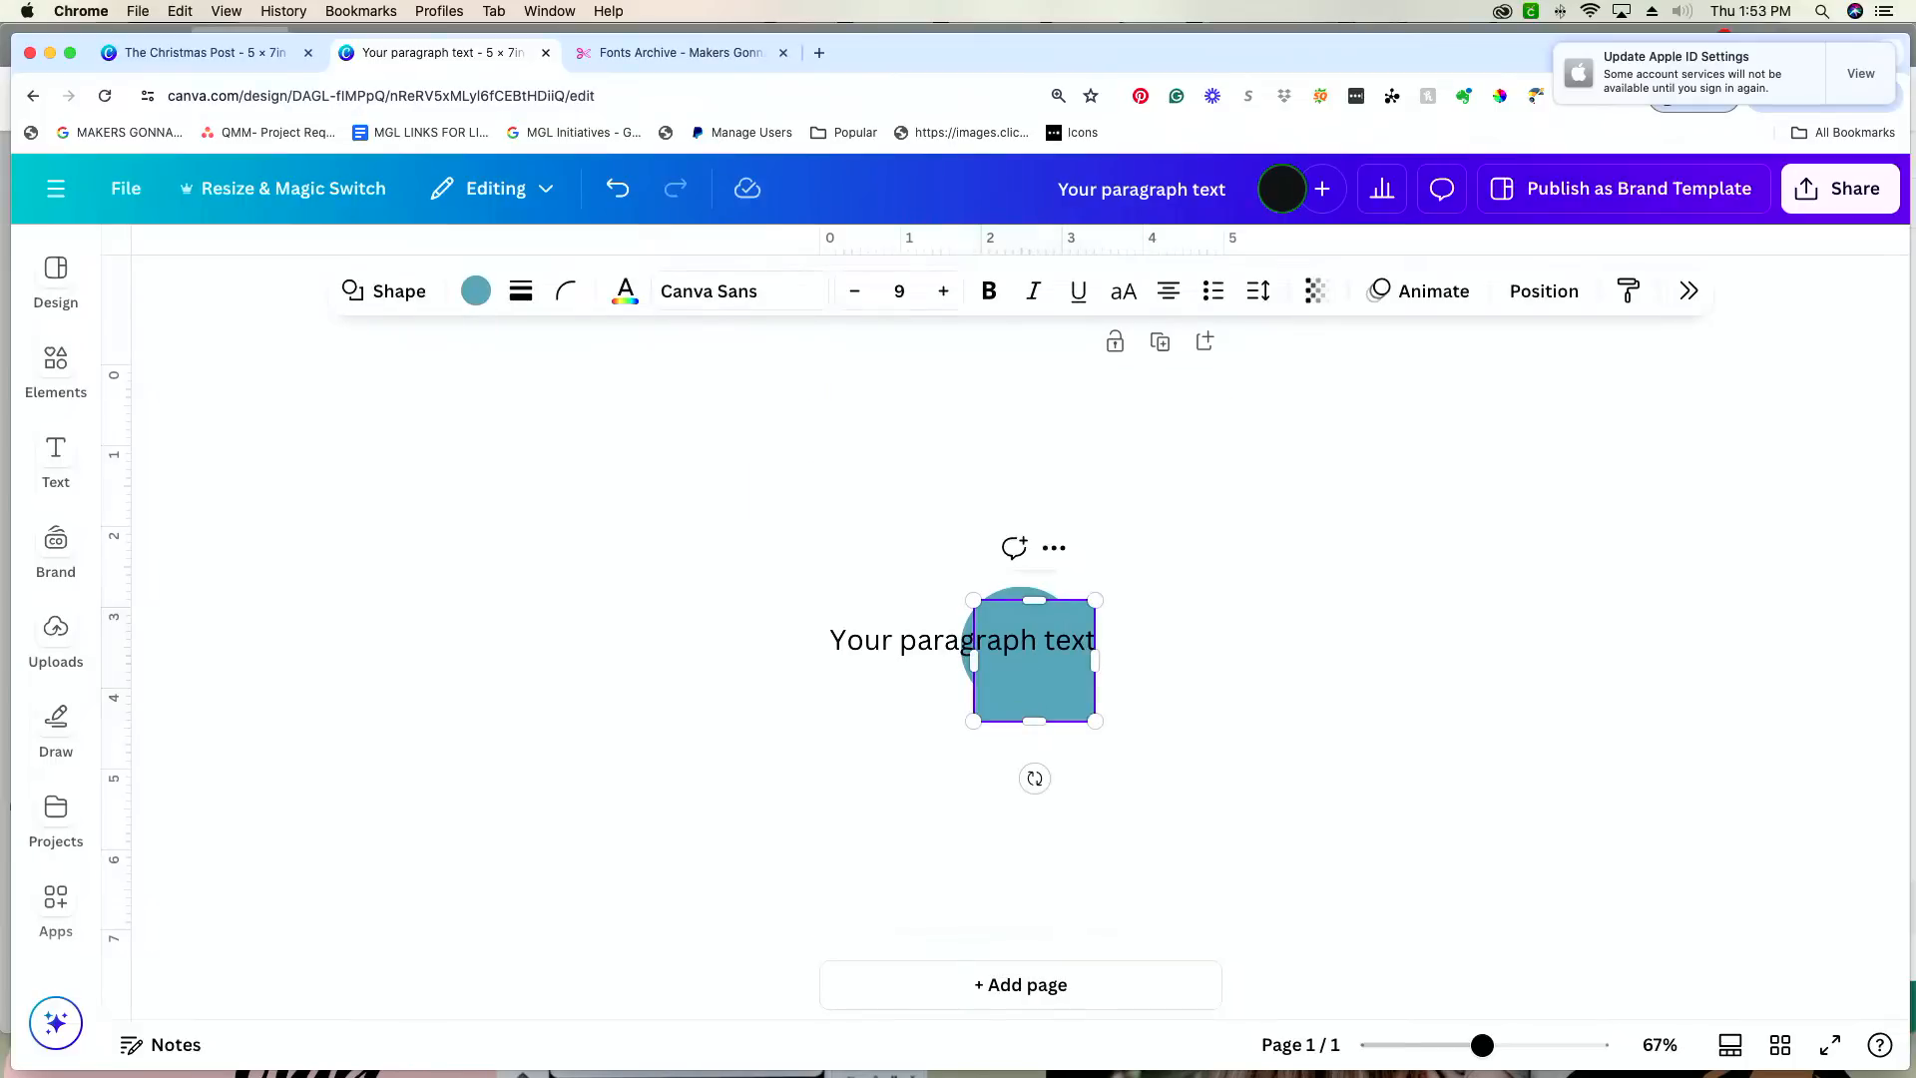
click(967, 663)
drag(1038, 712, 1039, 821)
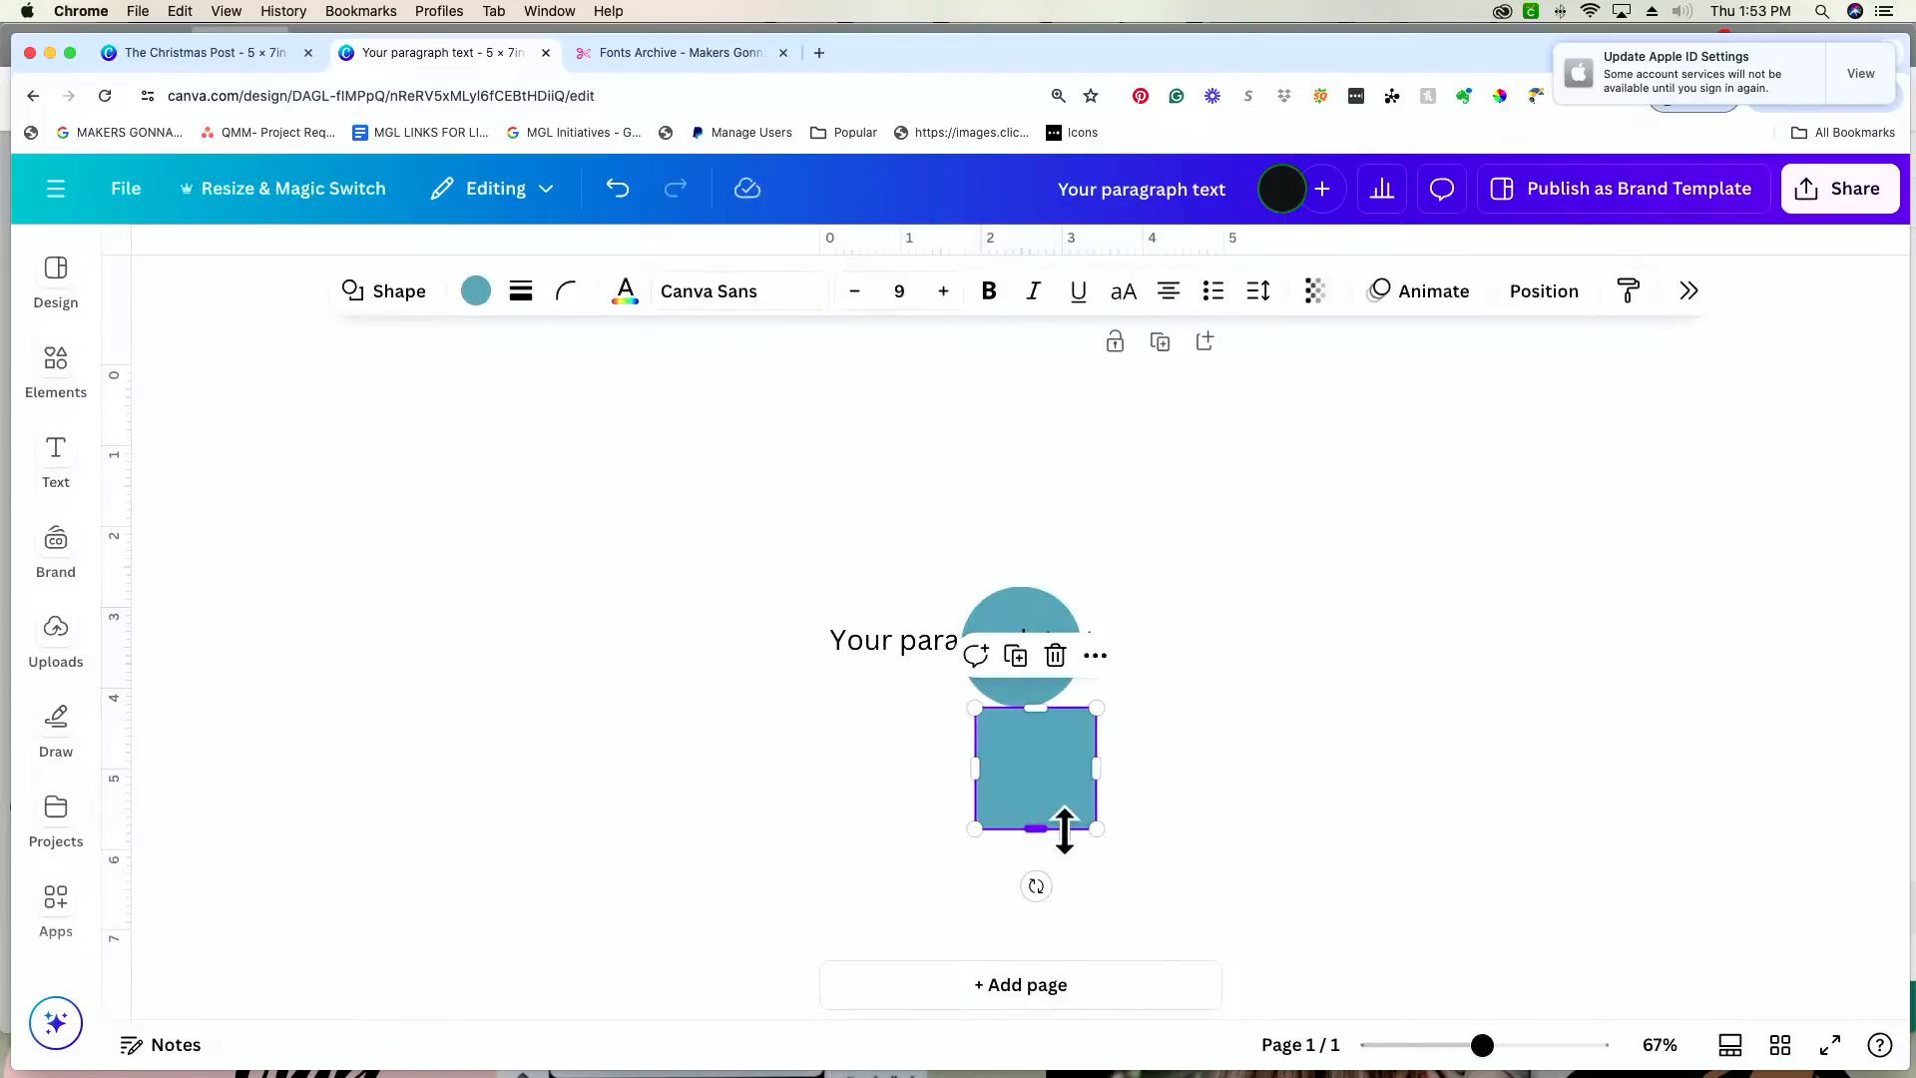
key(Delete)
click(1020, 685)
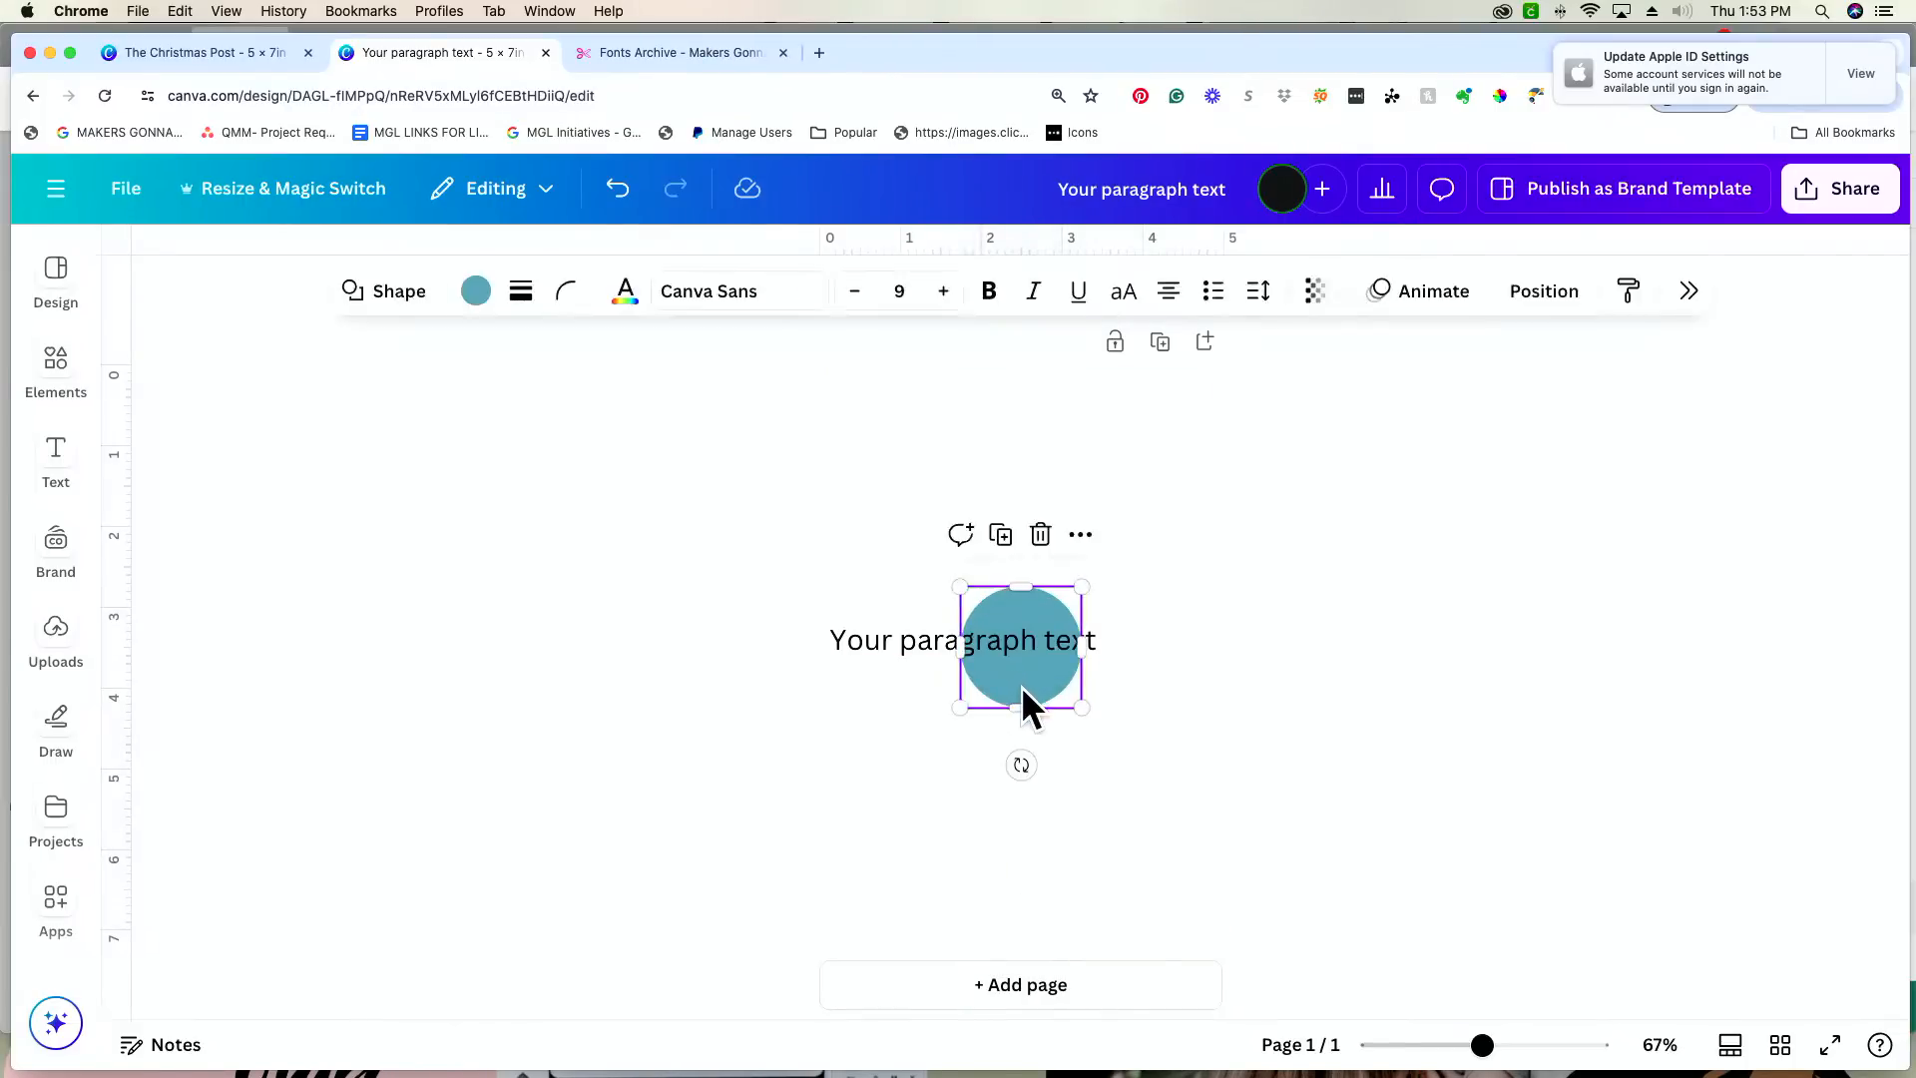
key(Delete)
Step: Move the placeholder text box up near the upper edge of the page, roughly centred
click(1058, 627)
drag(1061, 599, 1089, 425)
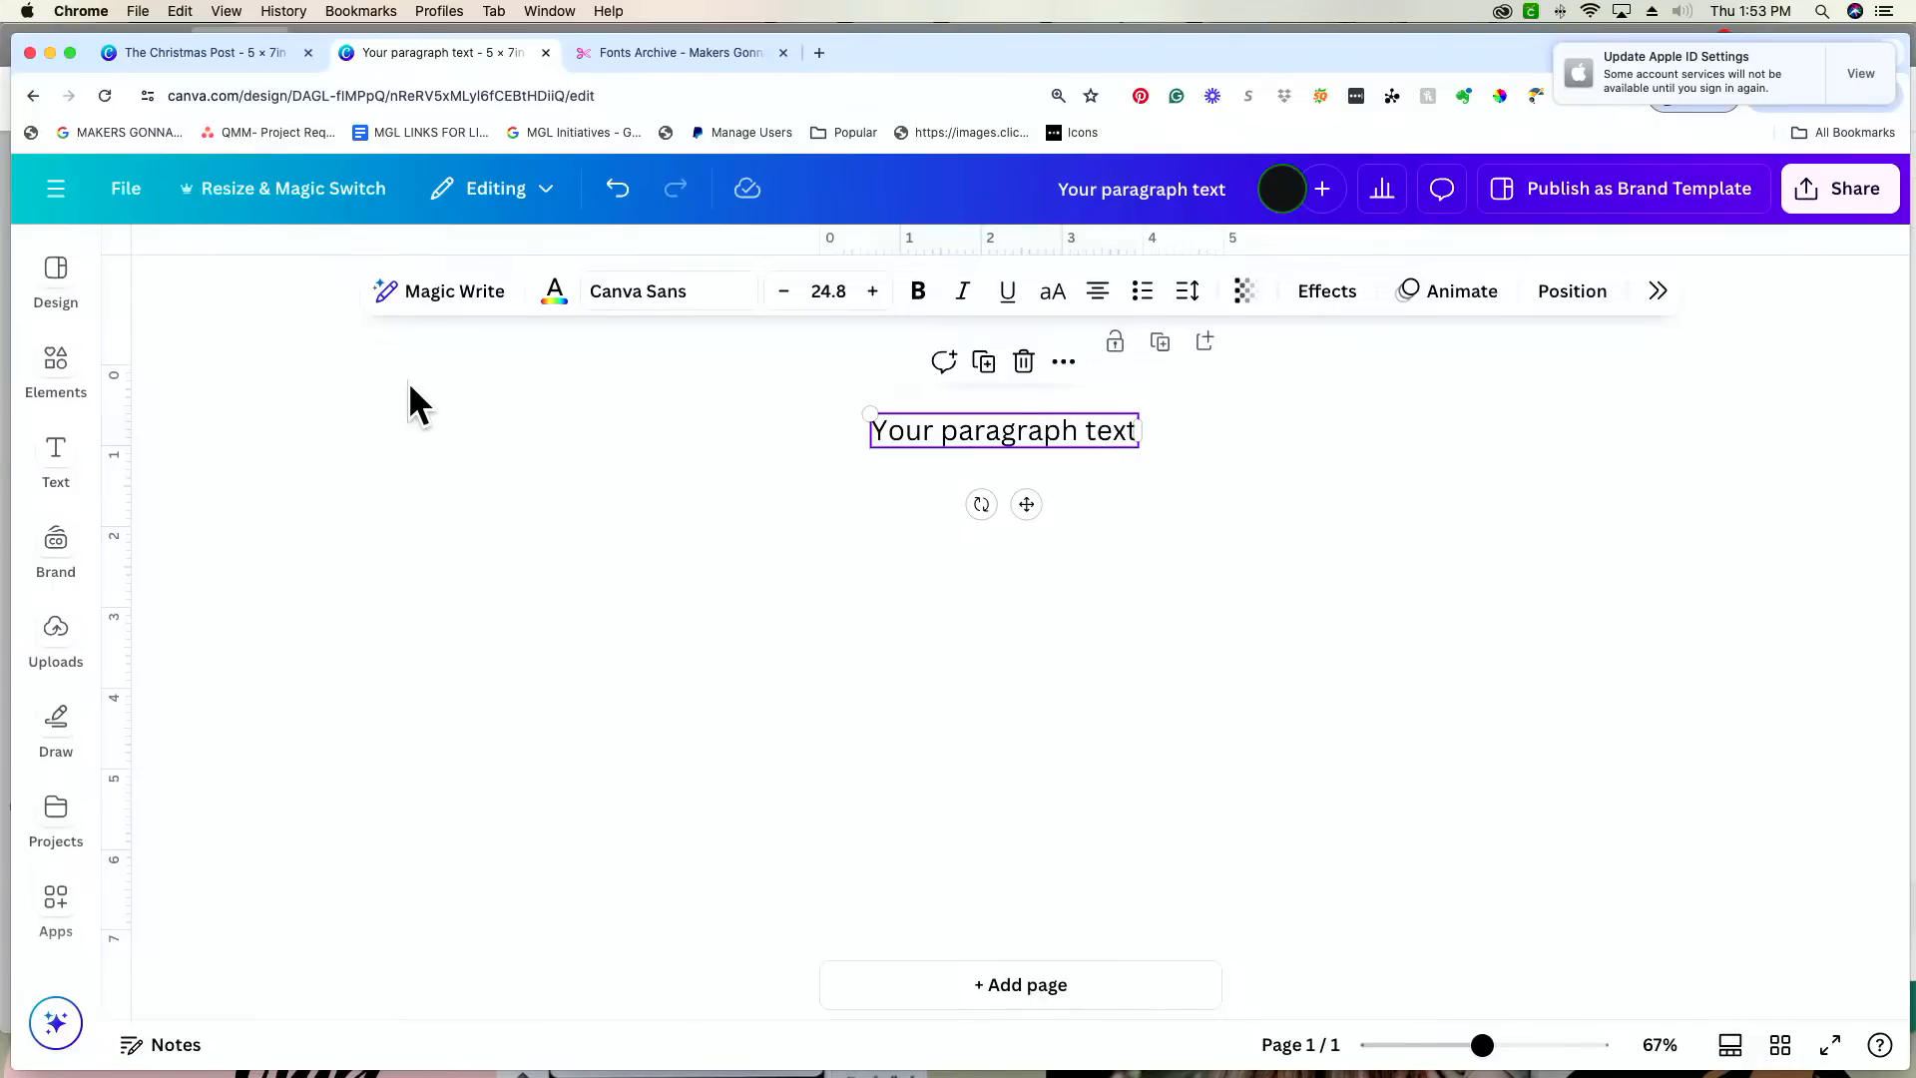
Step: Open the Brand Kit for editing from the text tools and bring up its uploaded fonts list
click(68, 286)
click(58, 559)
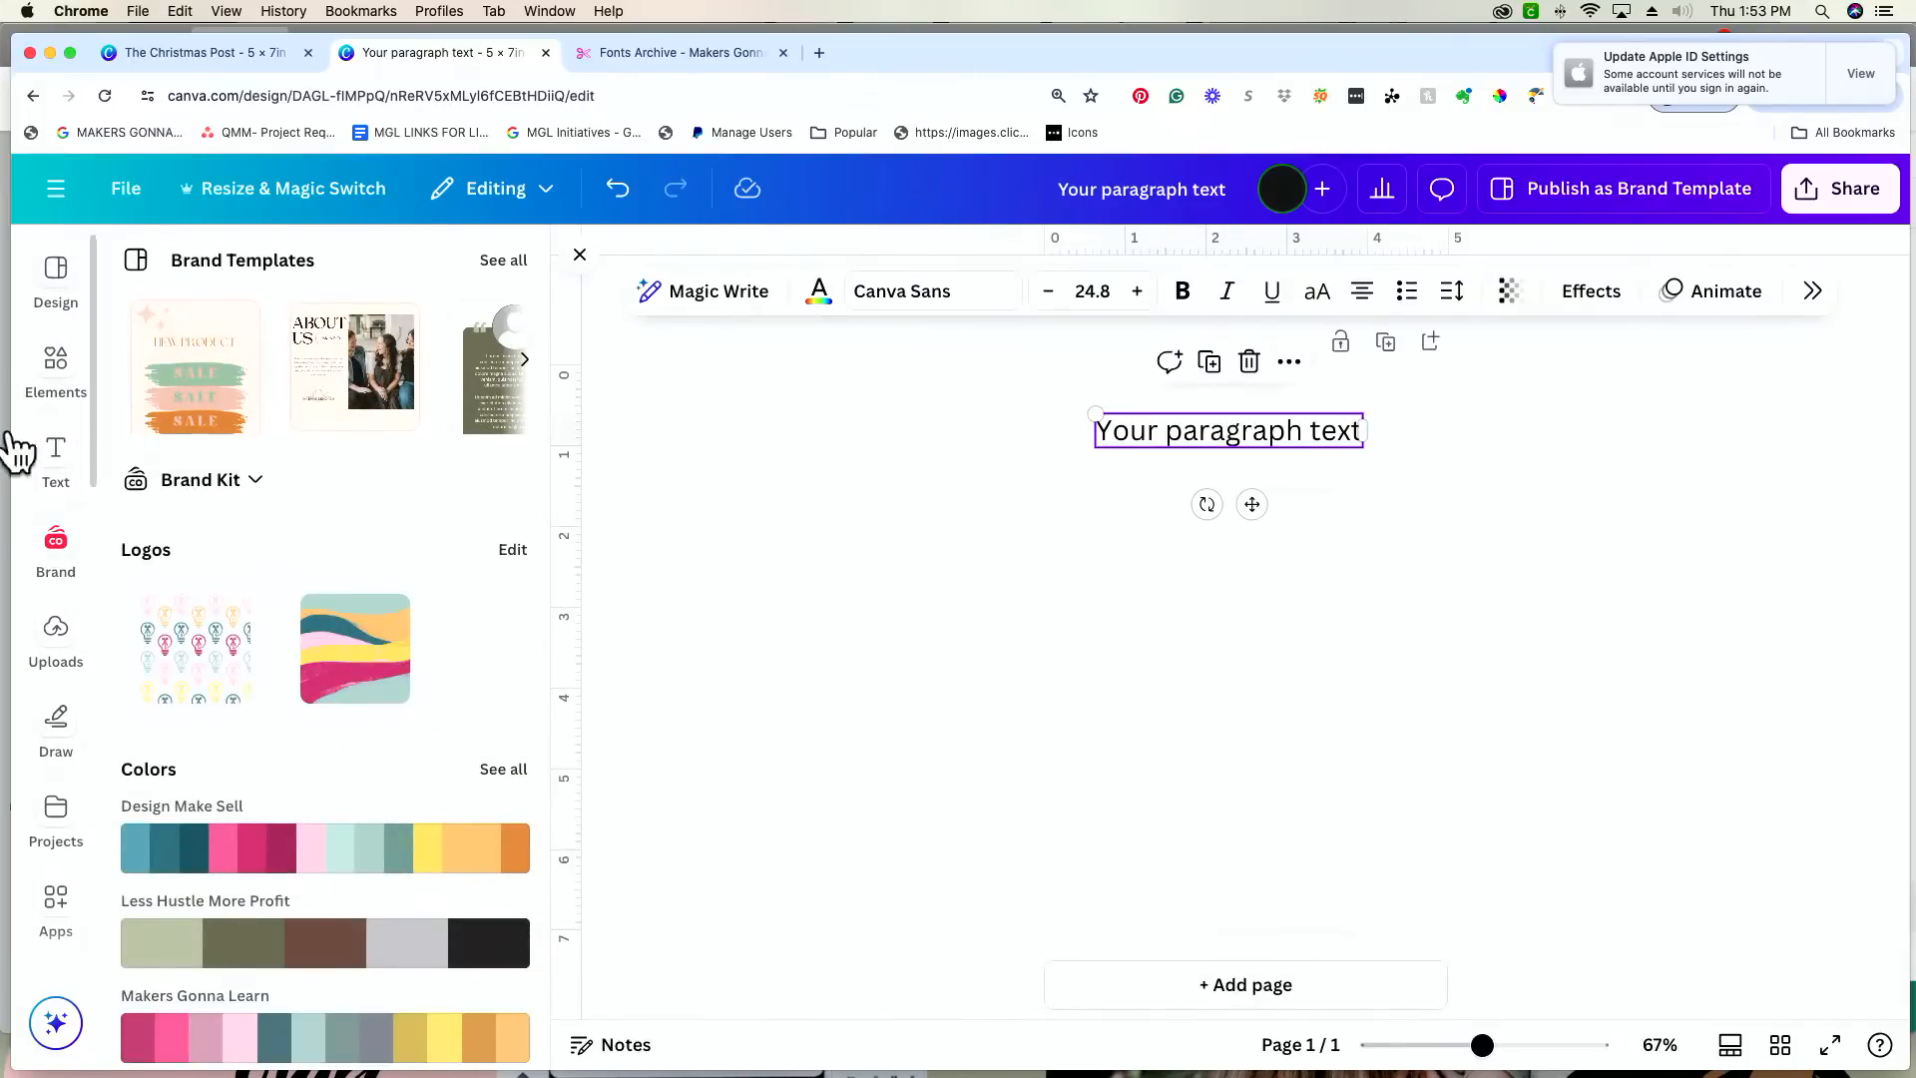
click(73, 467)
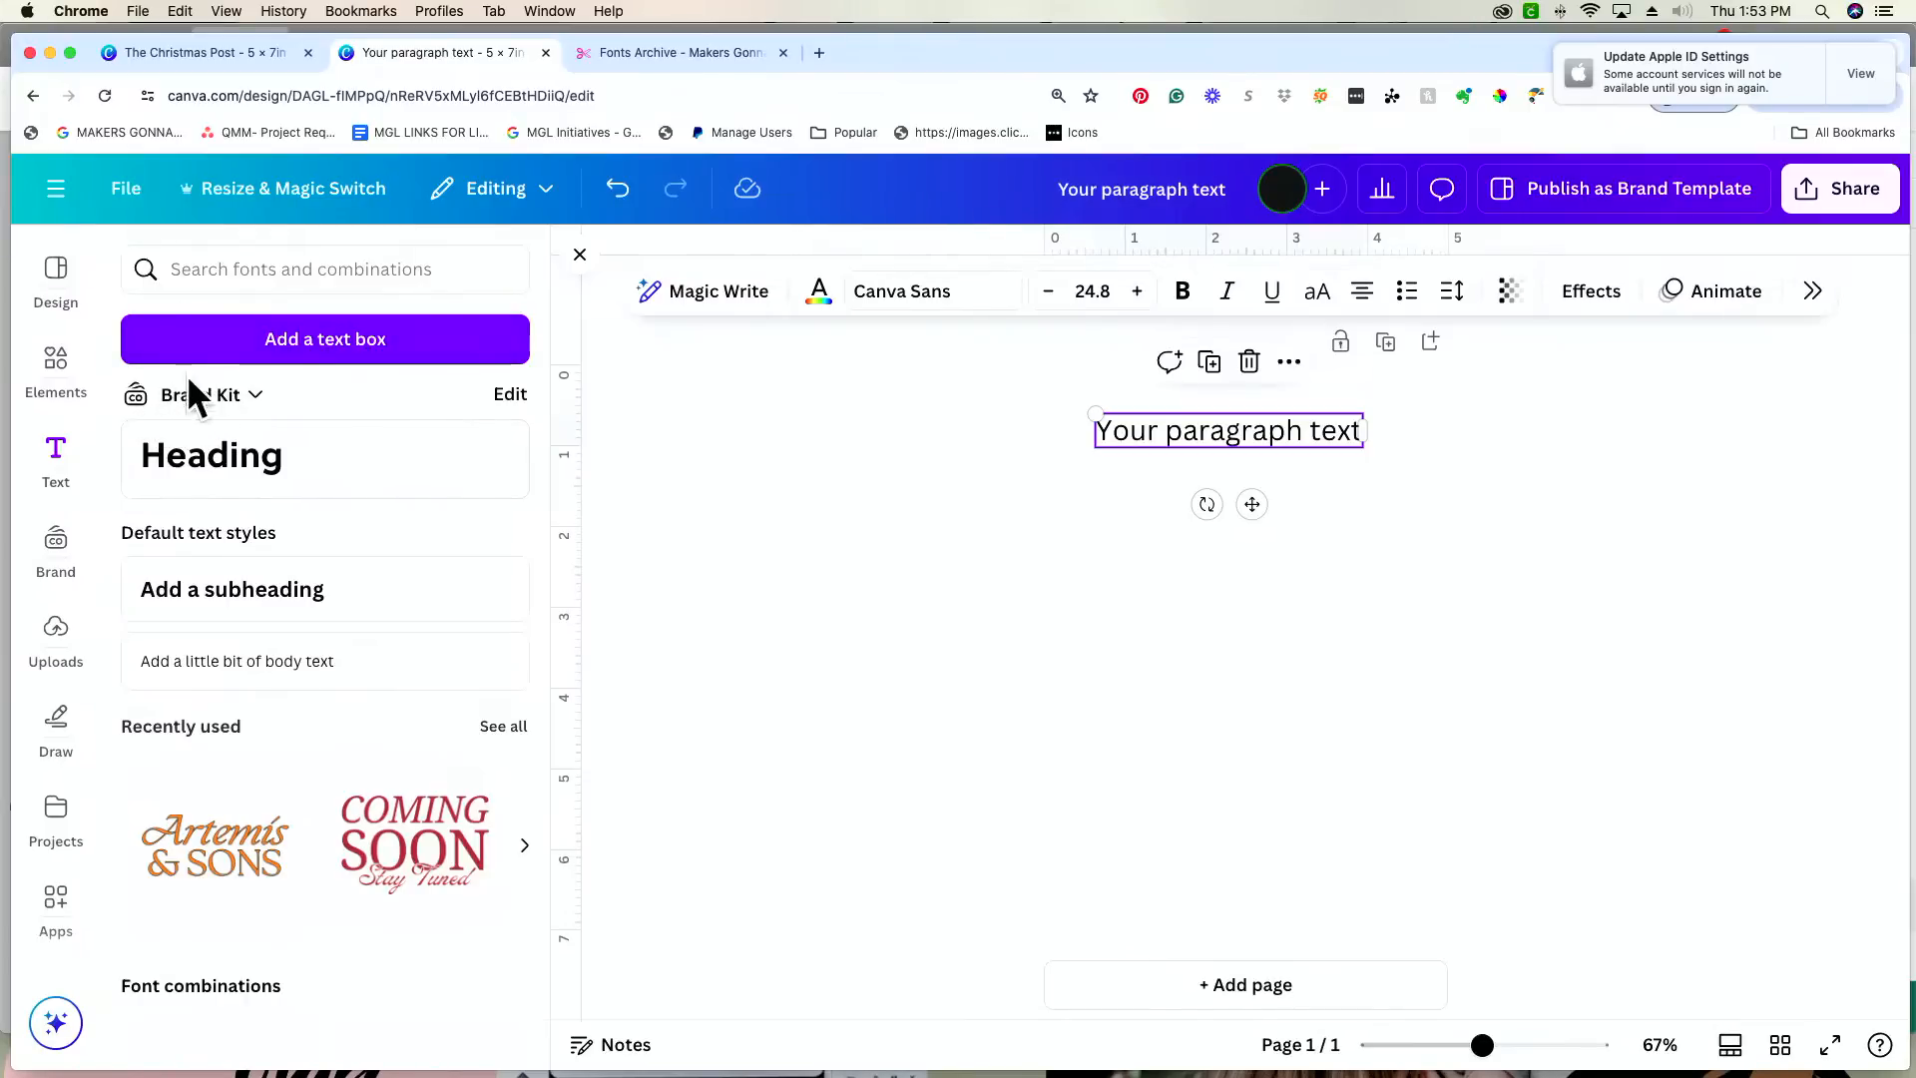
click(512, 392)
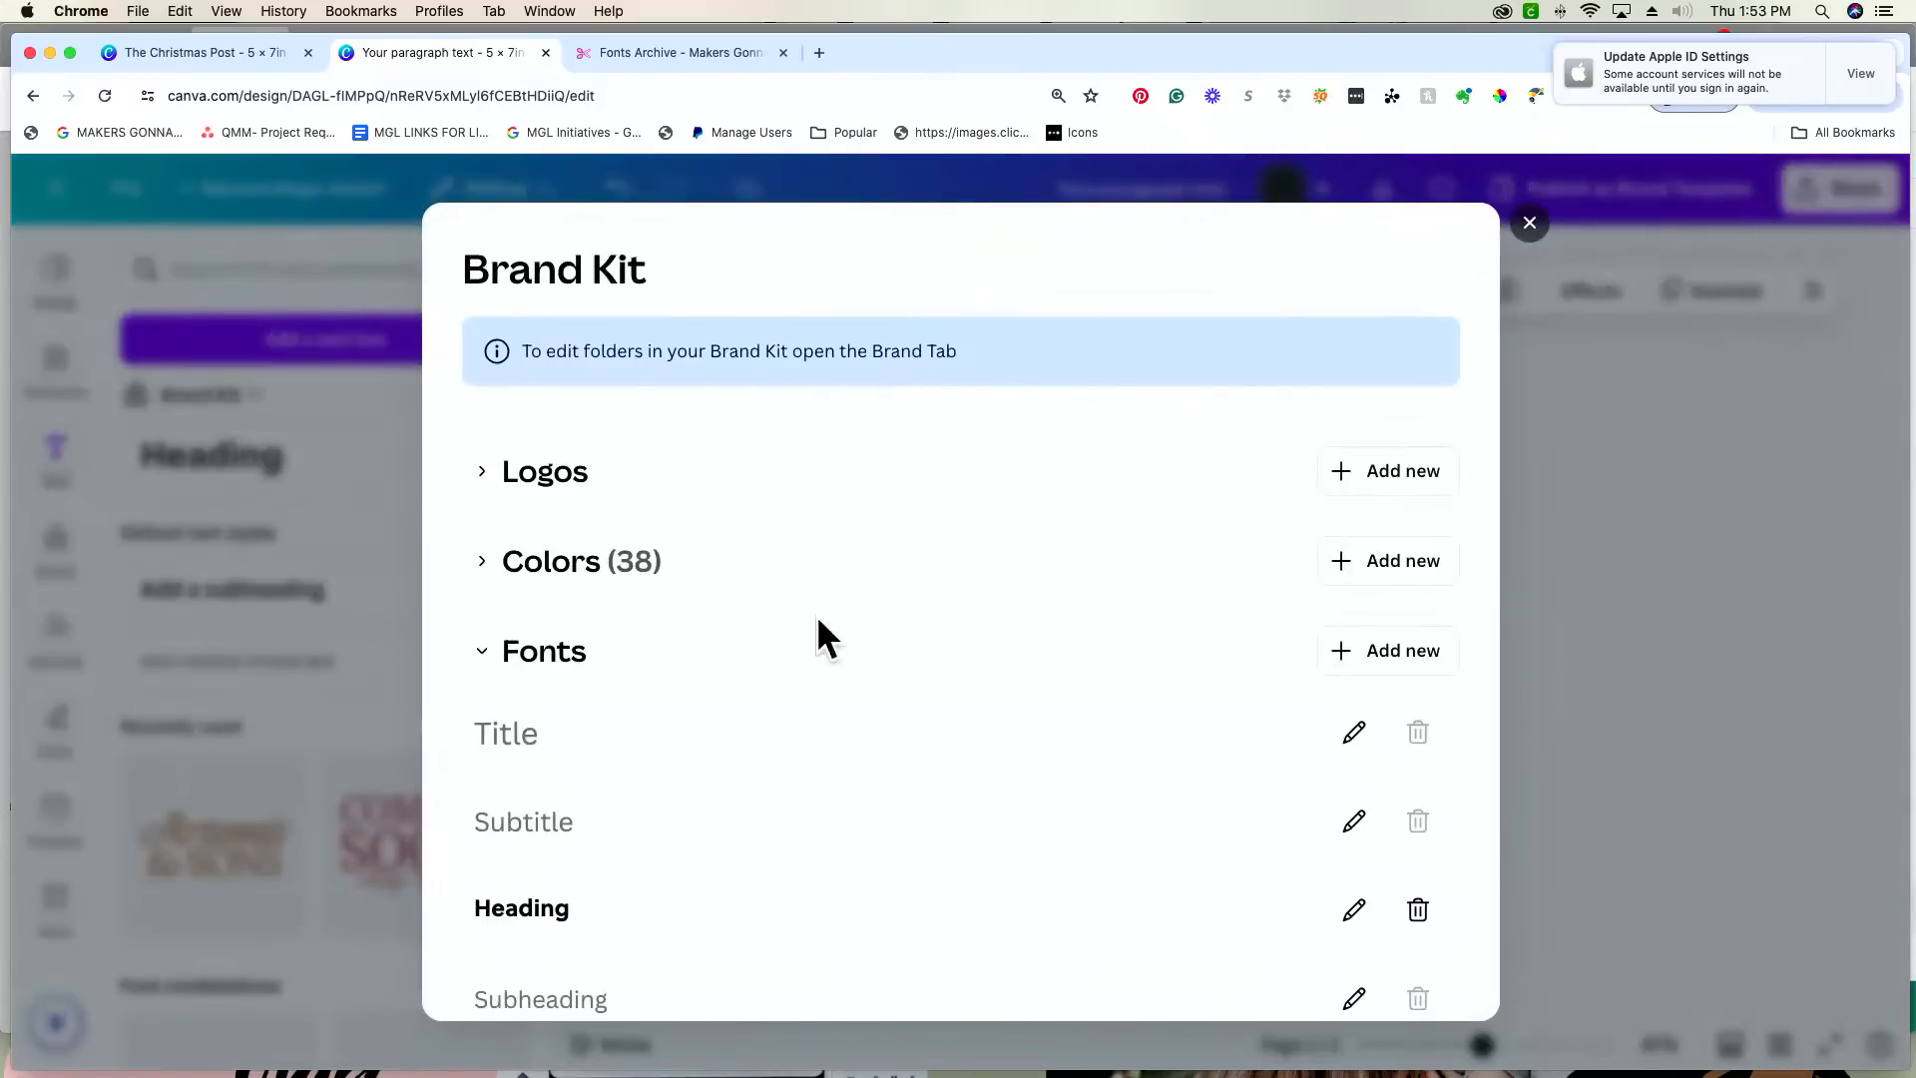
click(1447, 659)
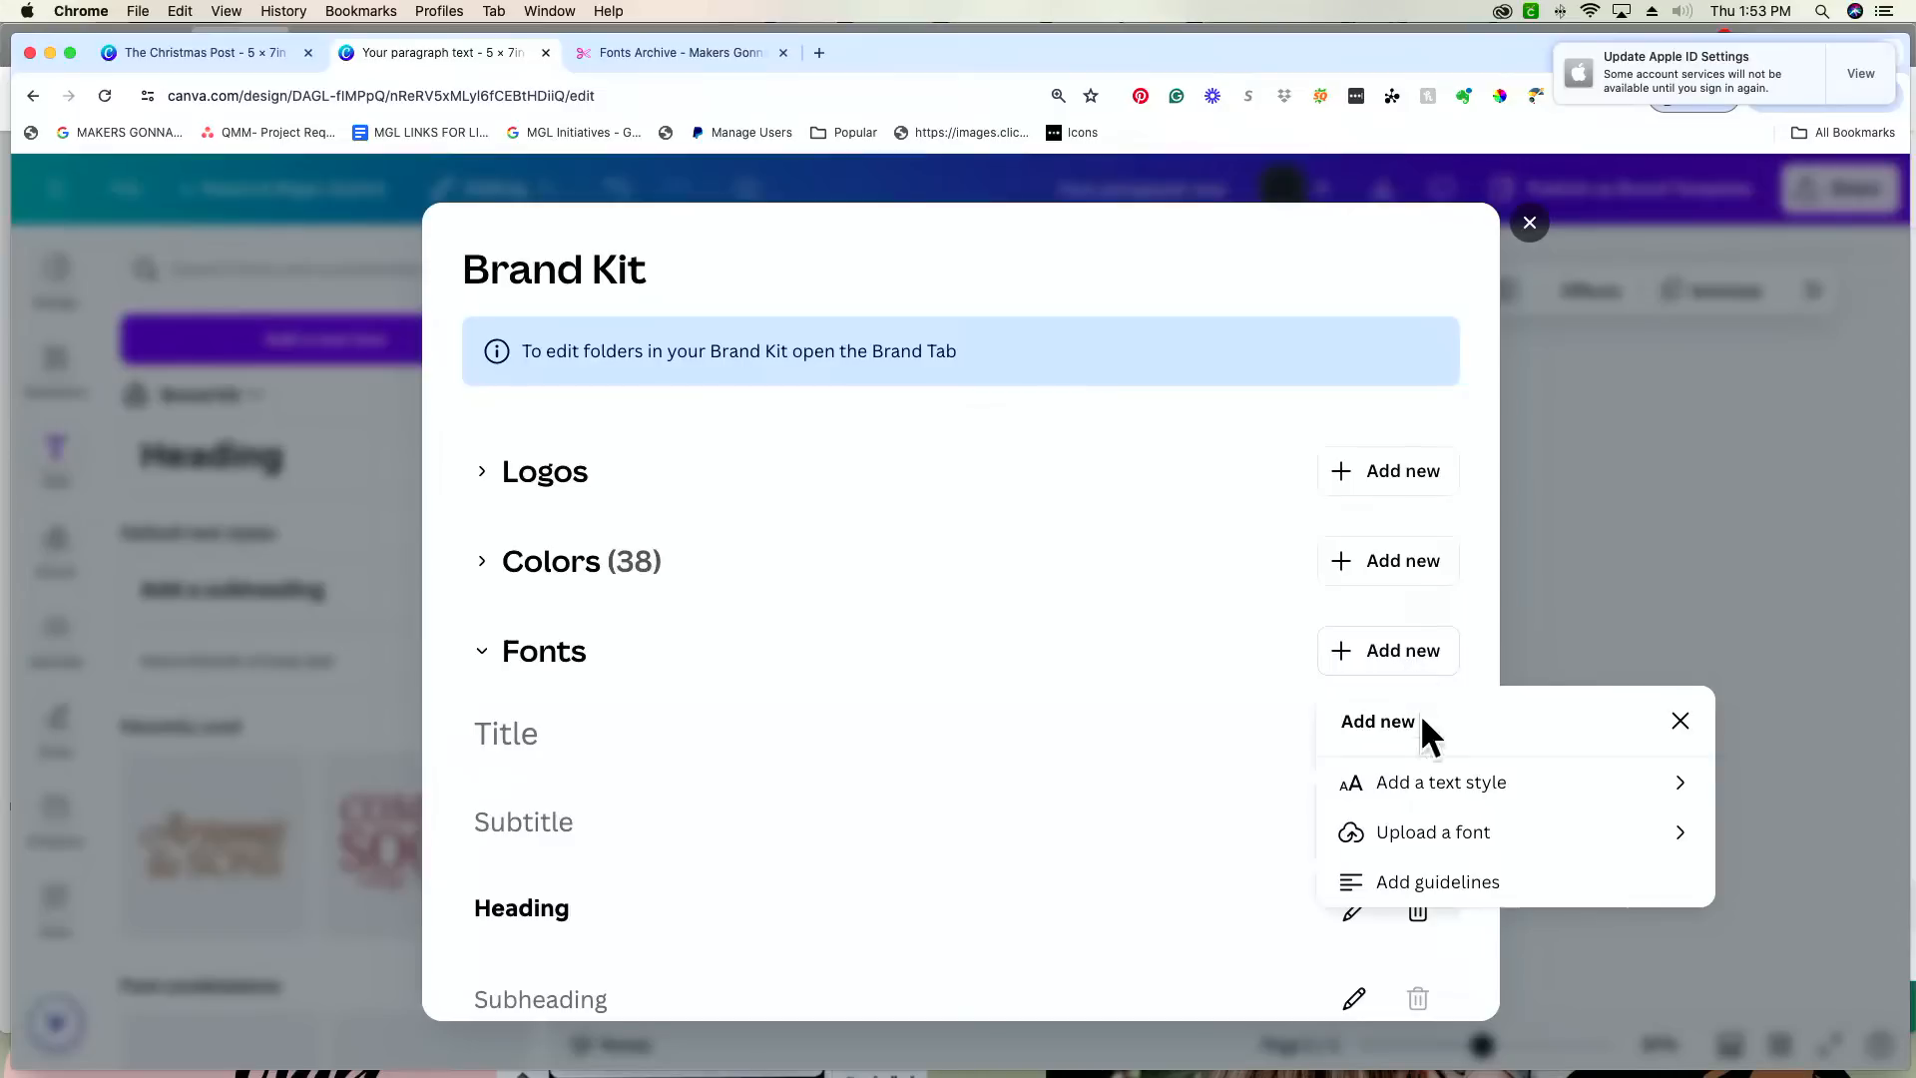
click(1460, 831)
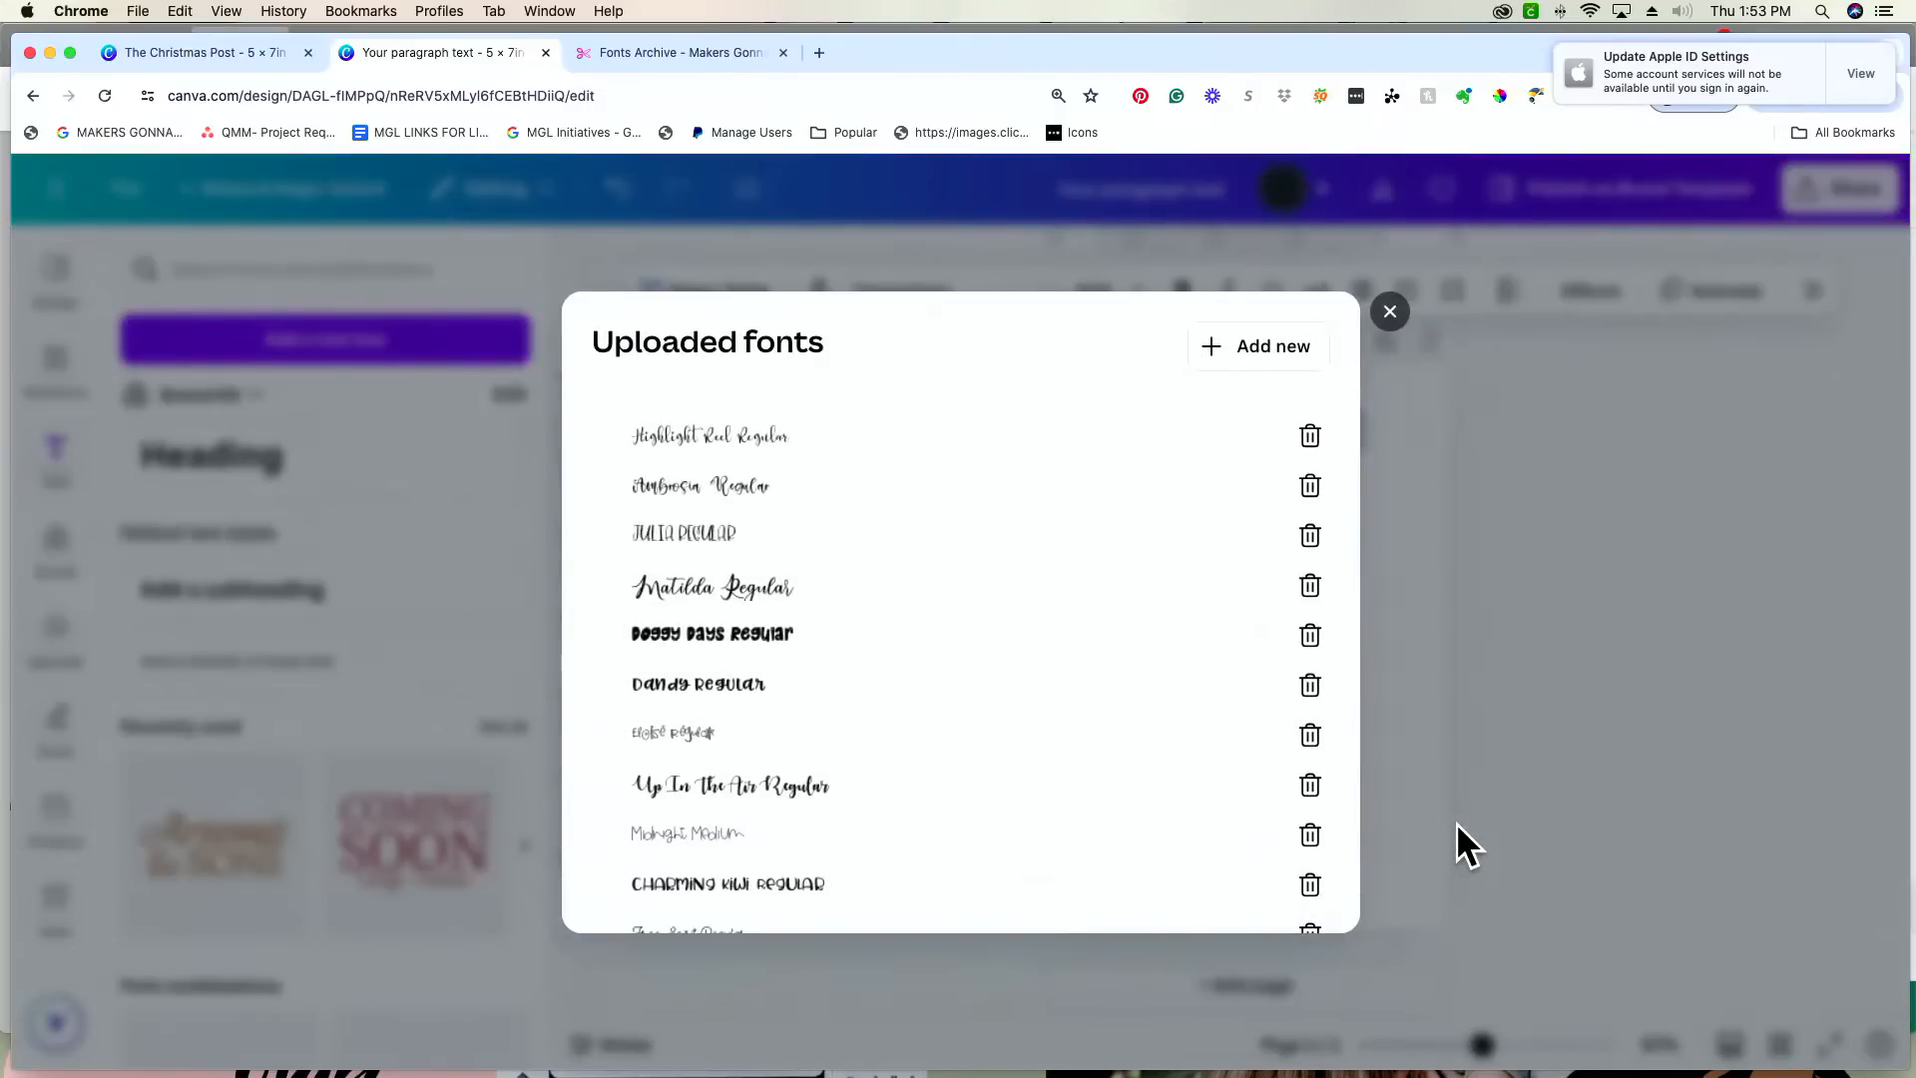
Step: Upload Shakespeare.otf from the Downloads folder to the Brand Kit, confirming usage rights and the duplicate font, and close the Brand Kit
key(super+Tab)
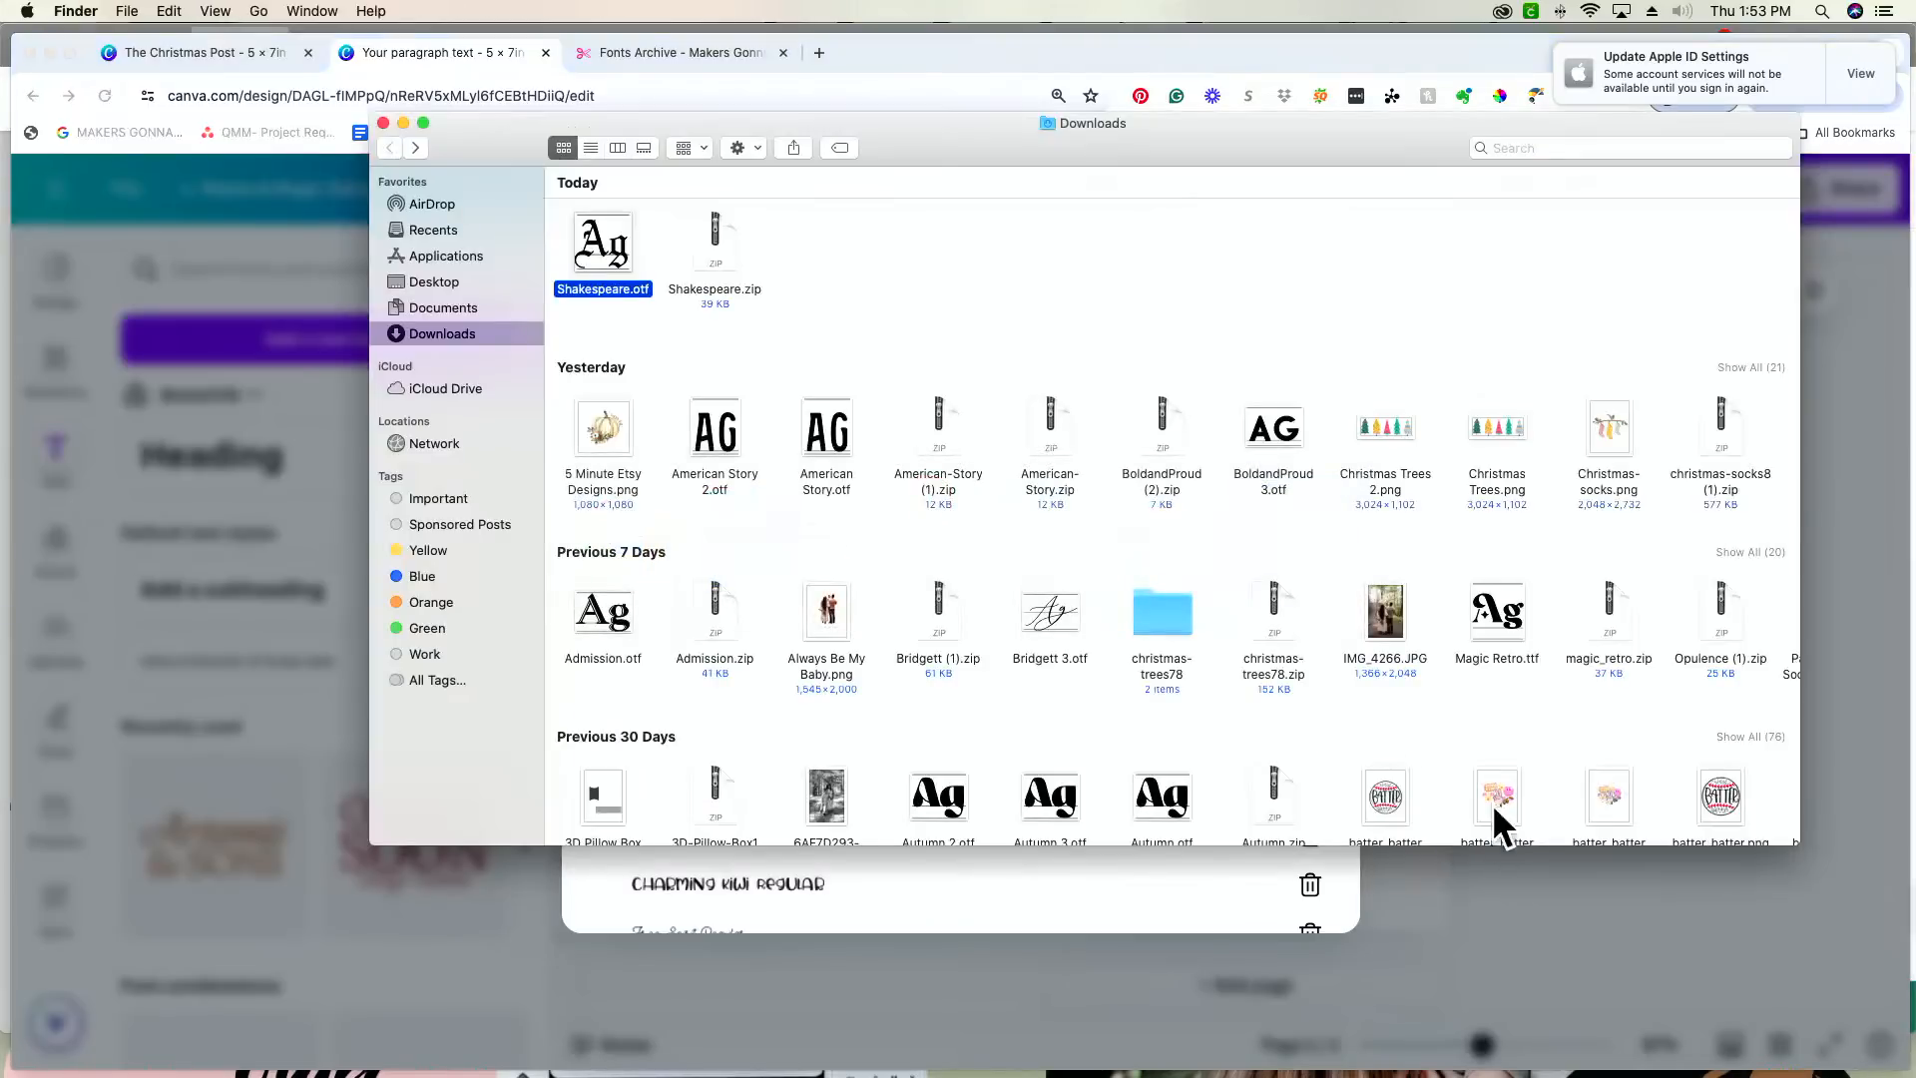
drag(1099, 147, 1691, 267)
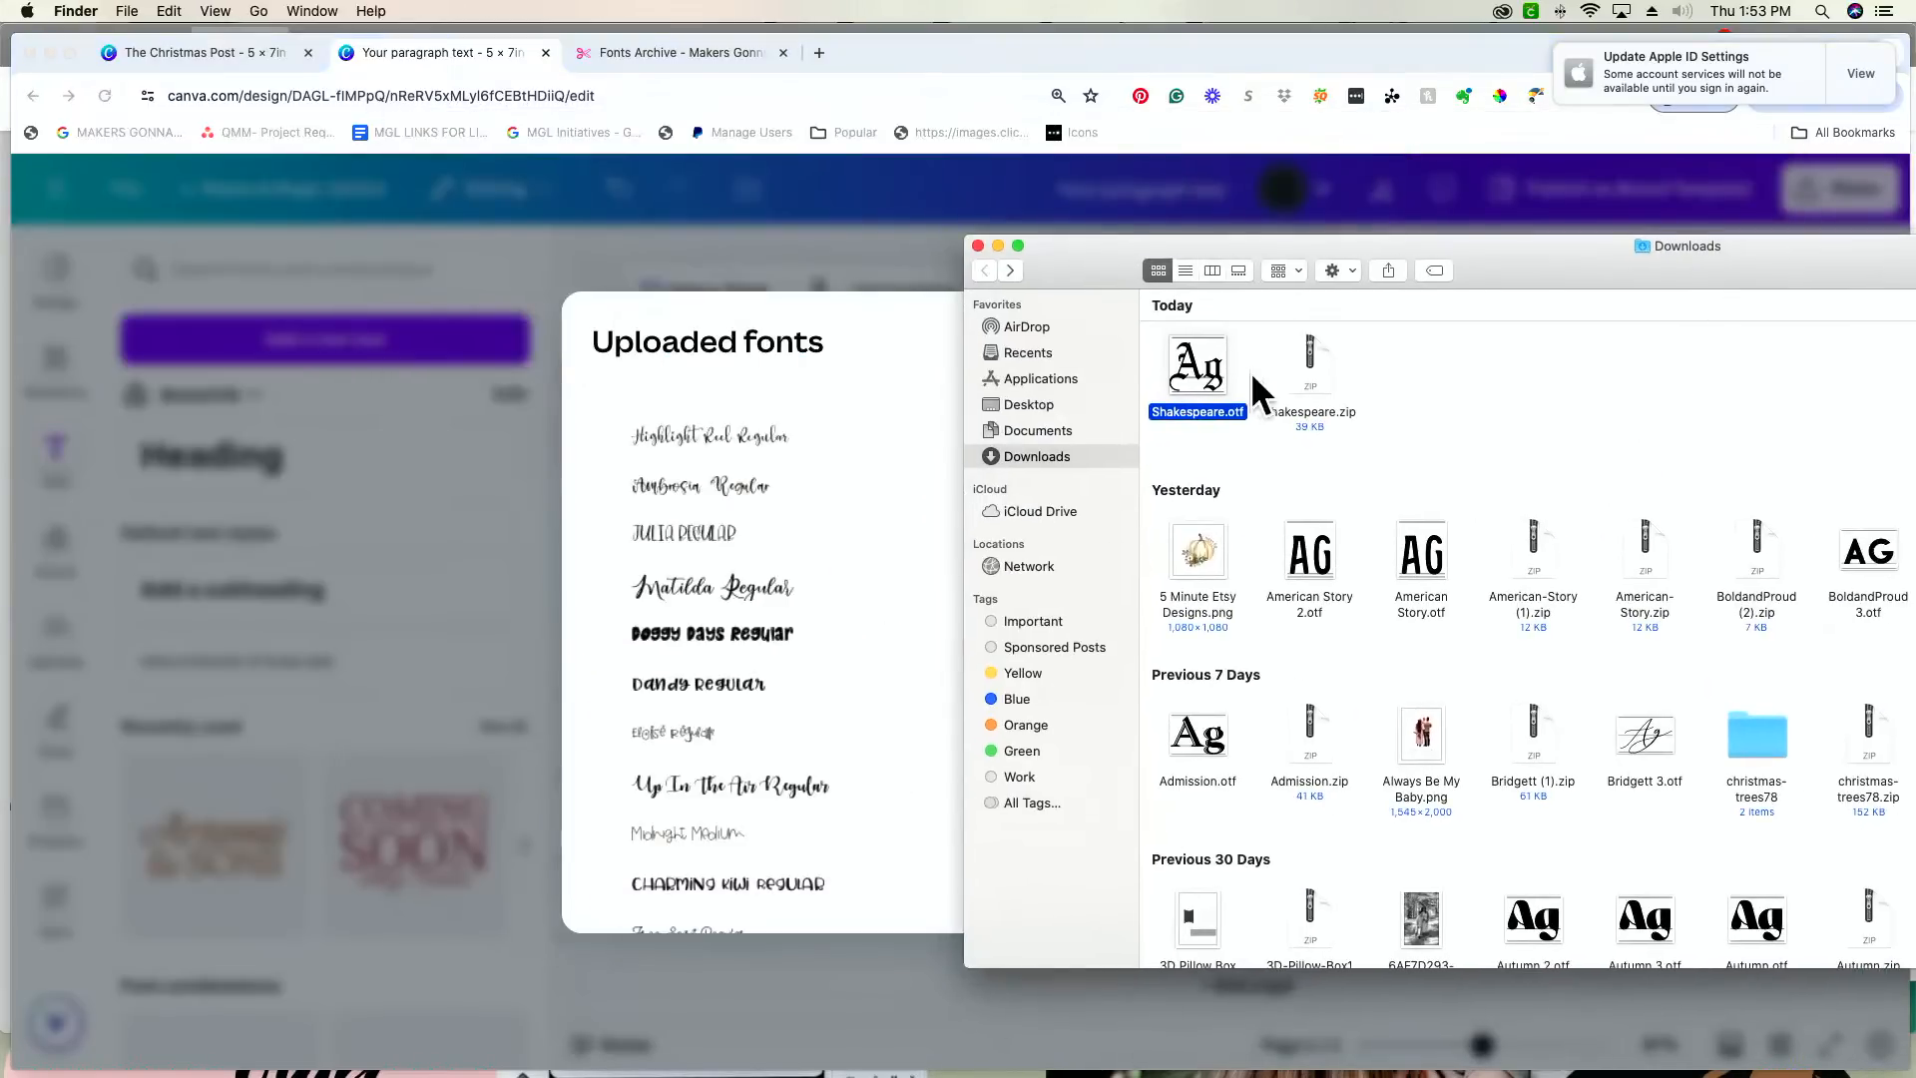
drag(1199, 371, 858, 528)
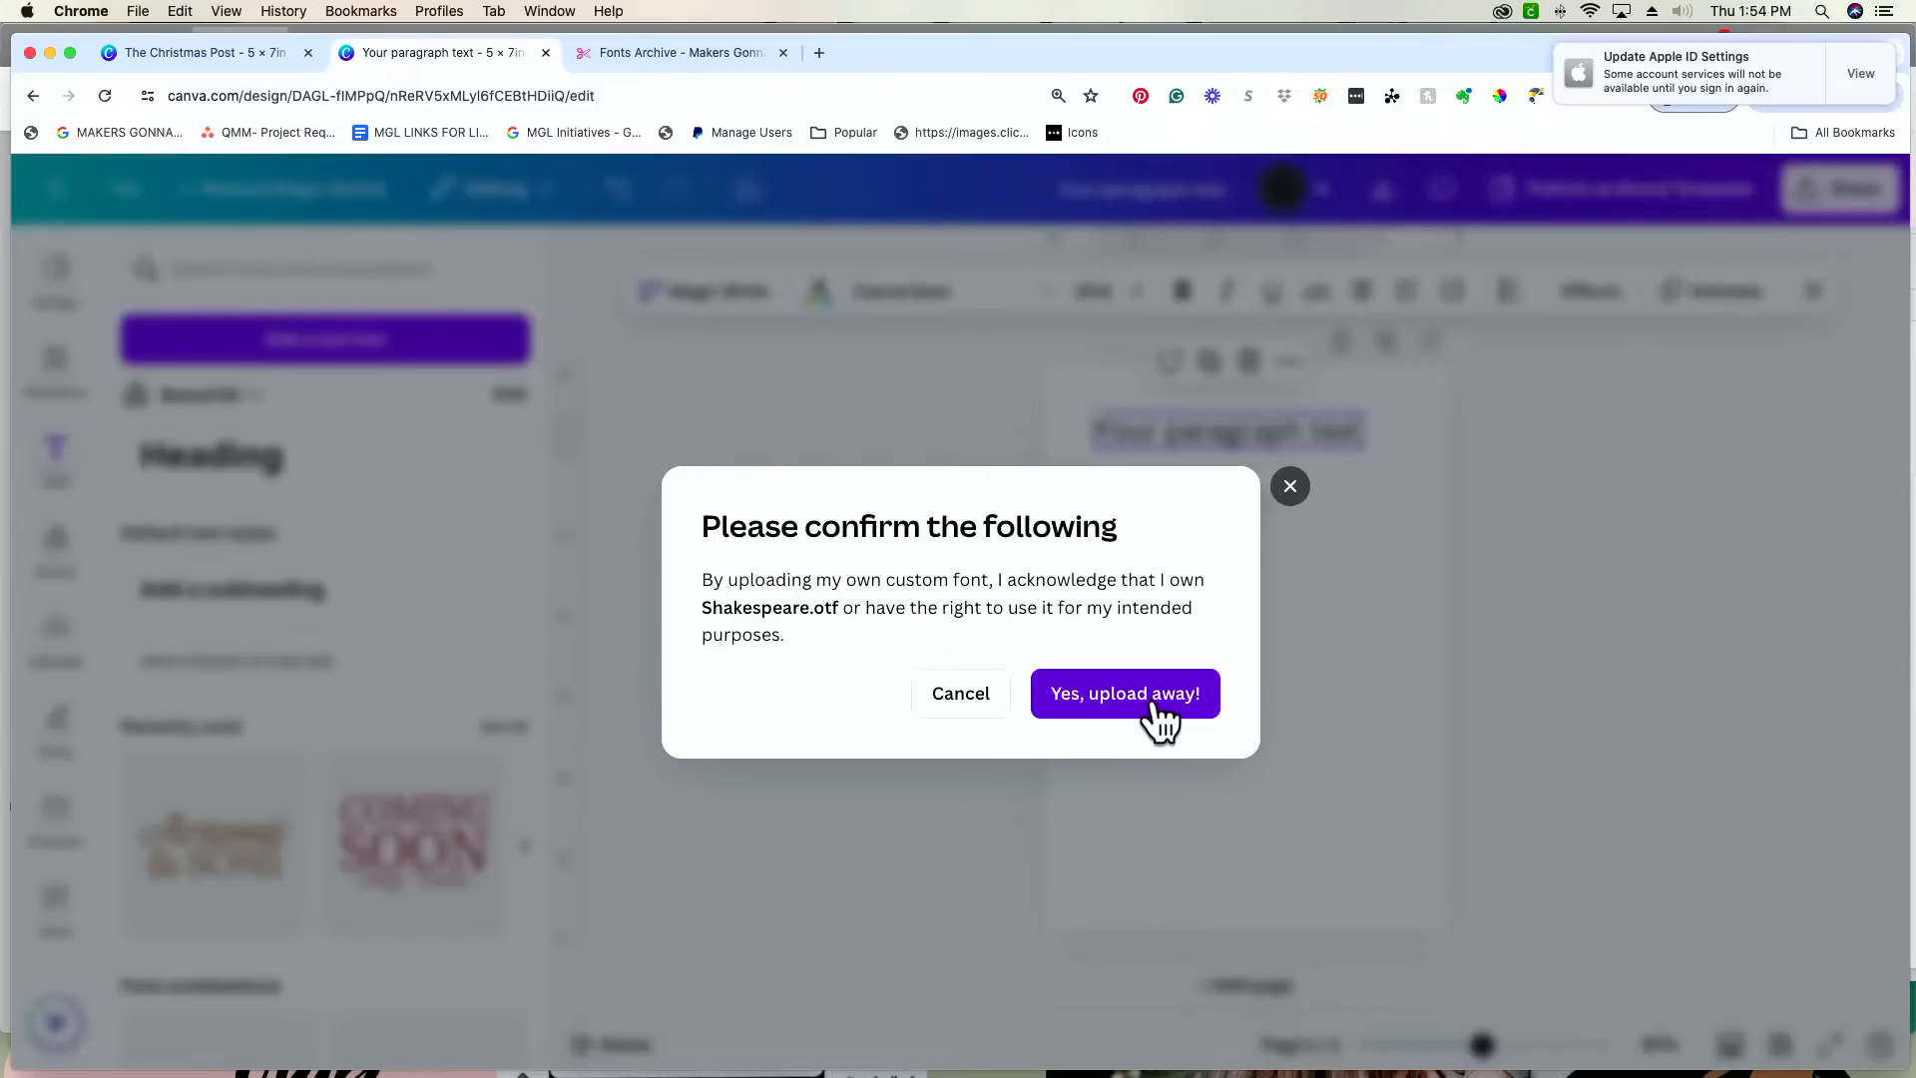
click(1158, 710)
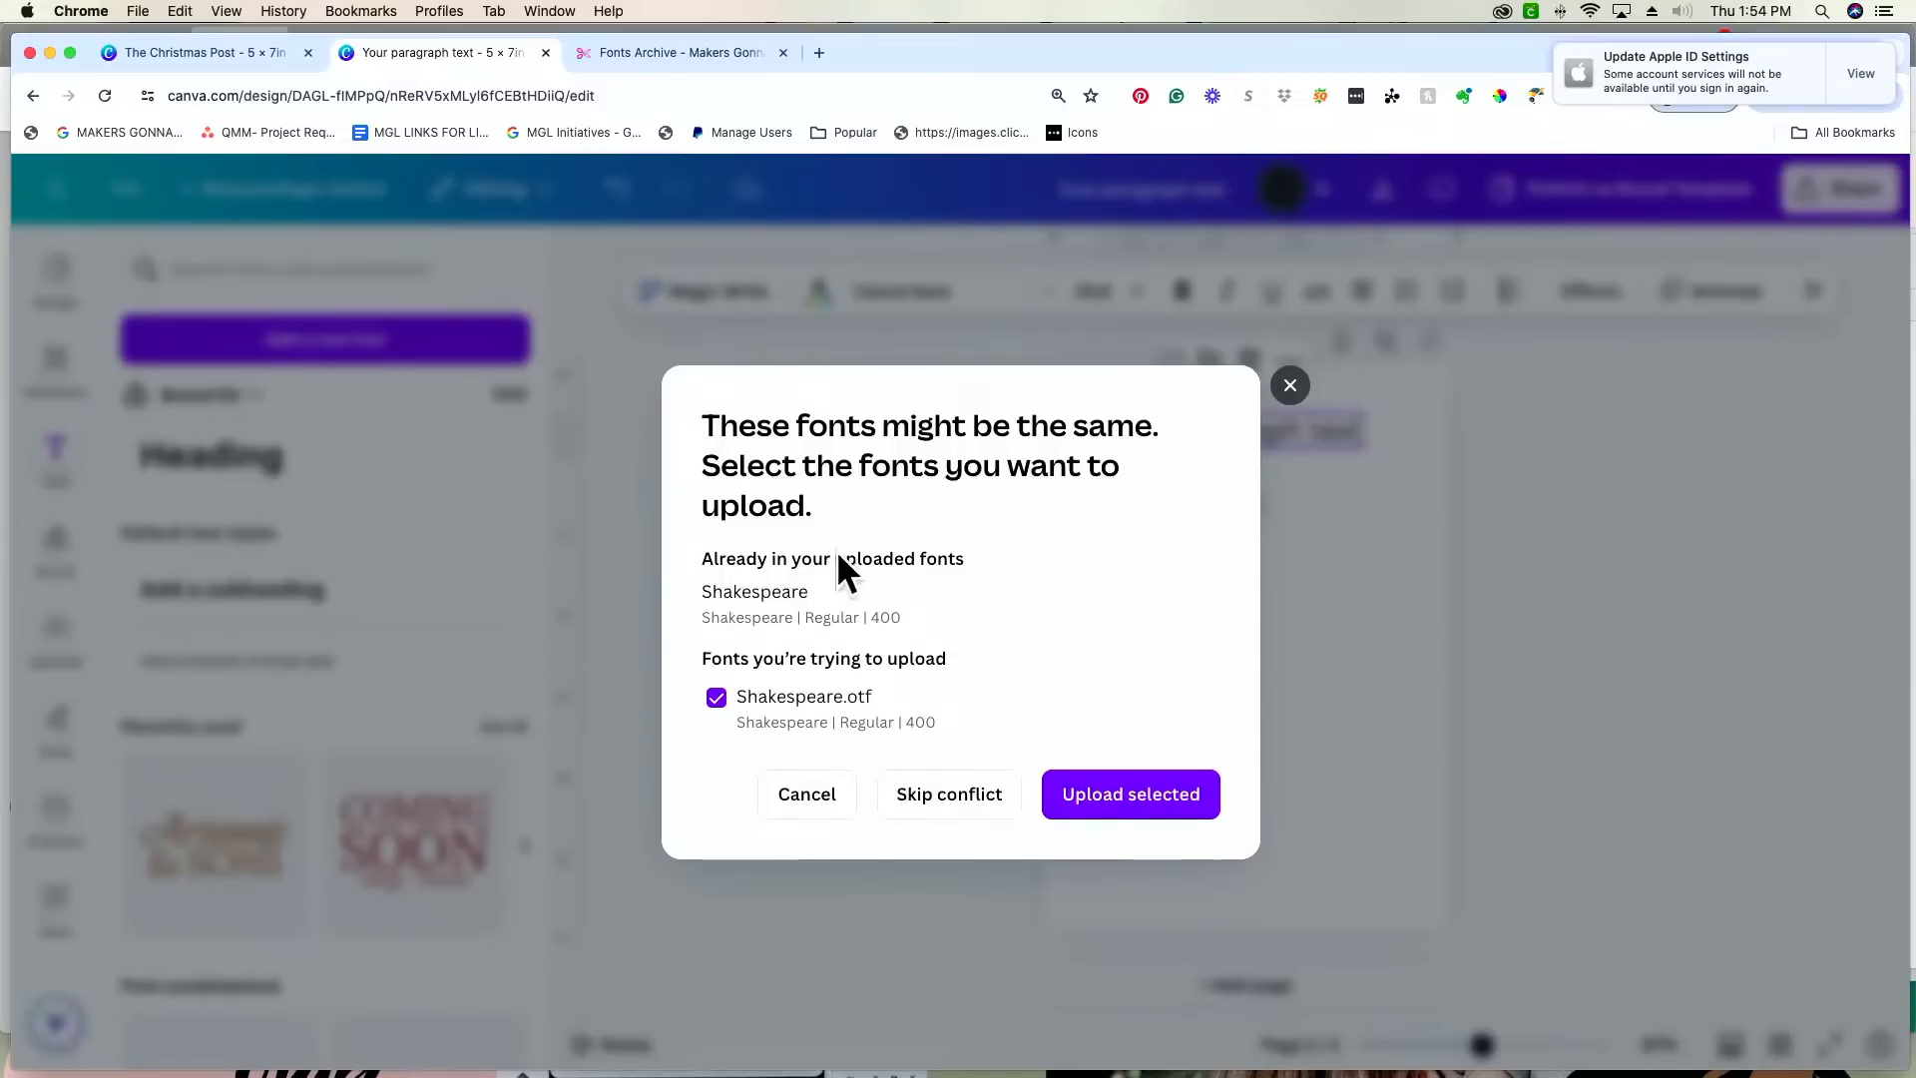
click(1118, 801)
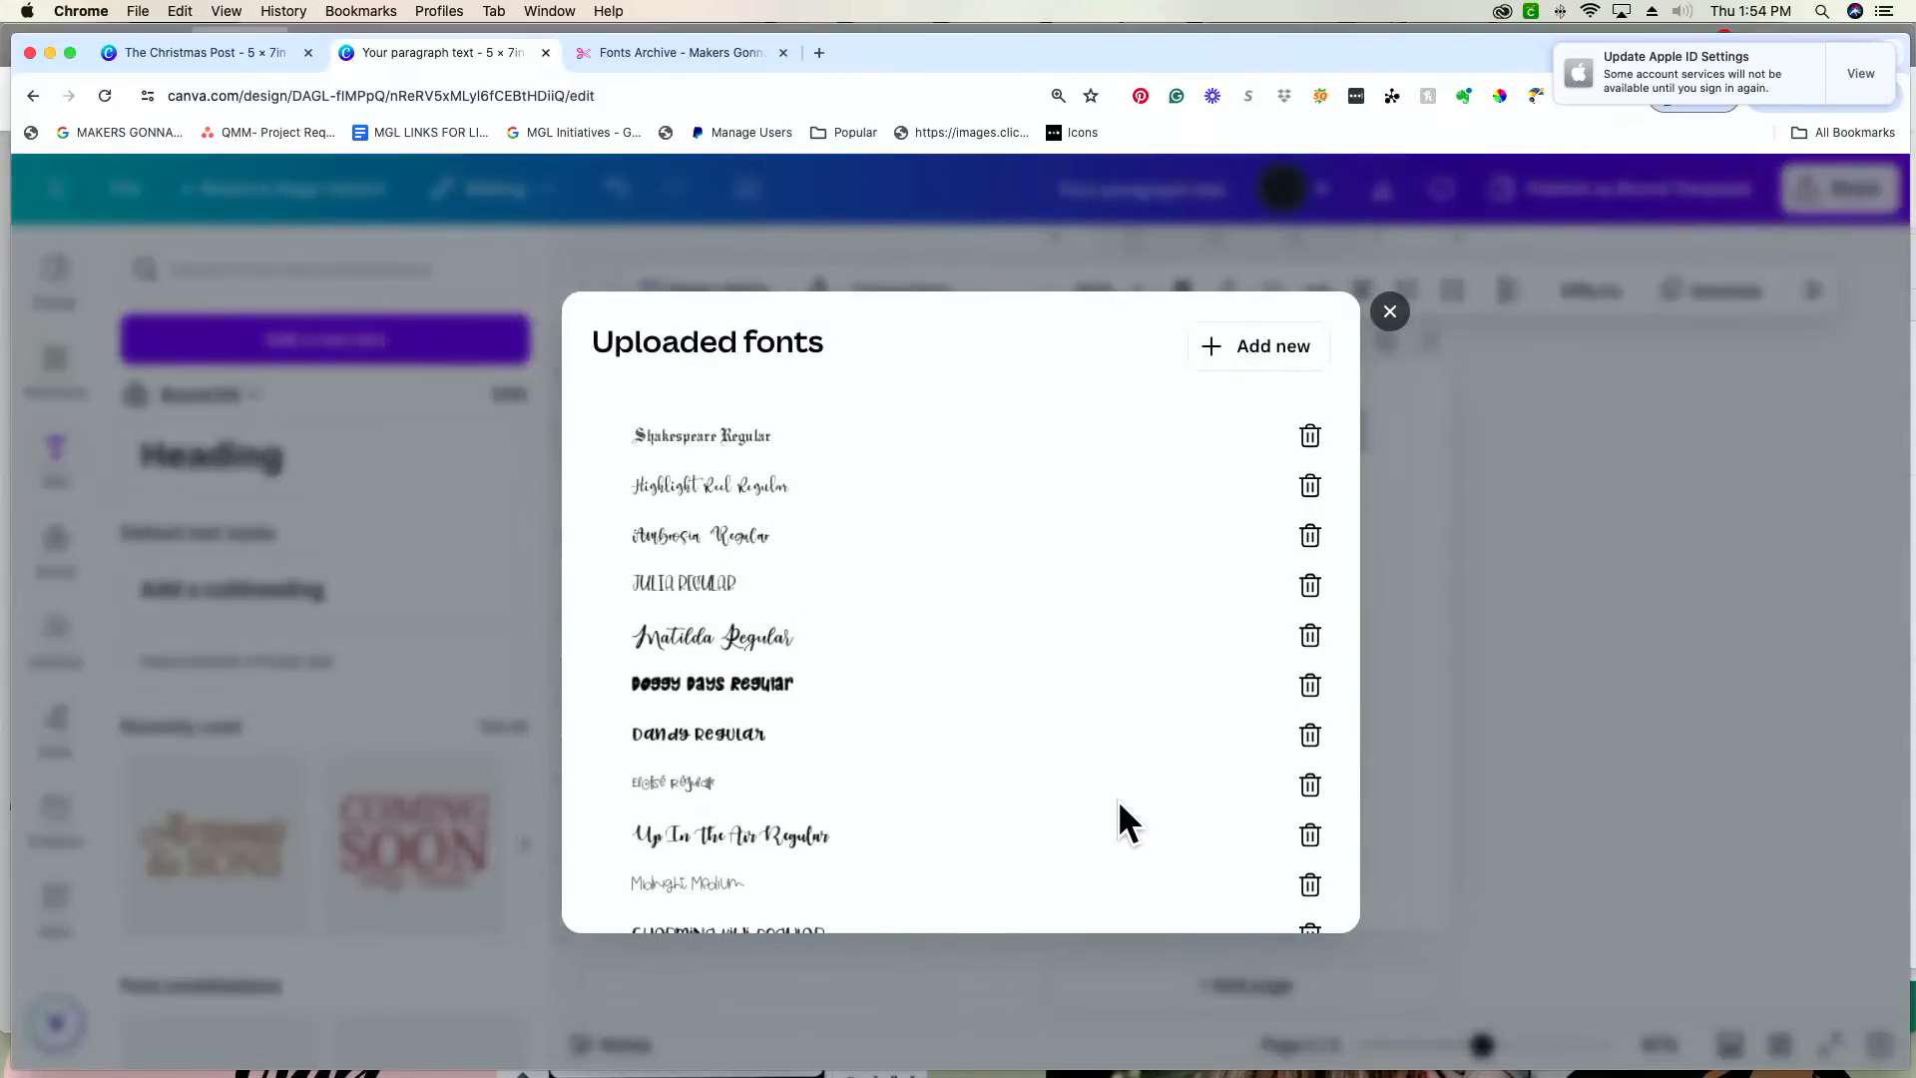
click(1389, 313)
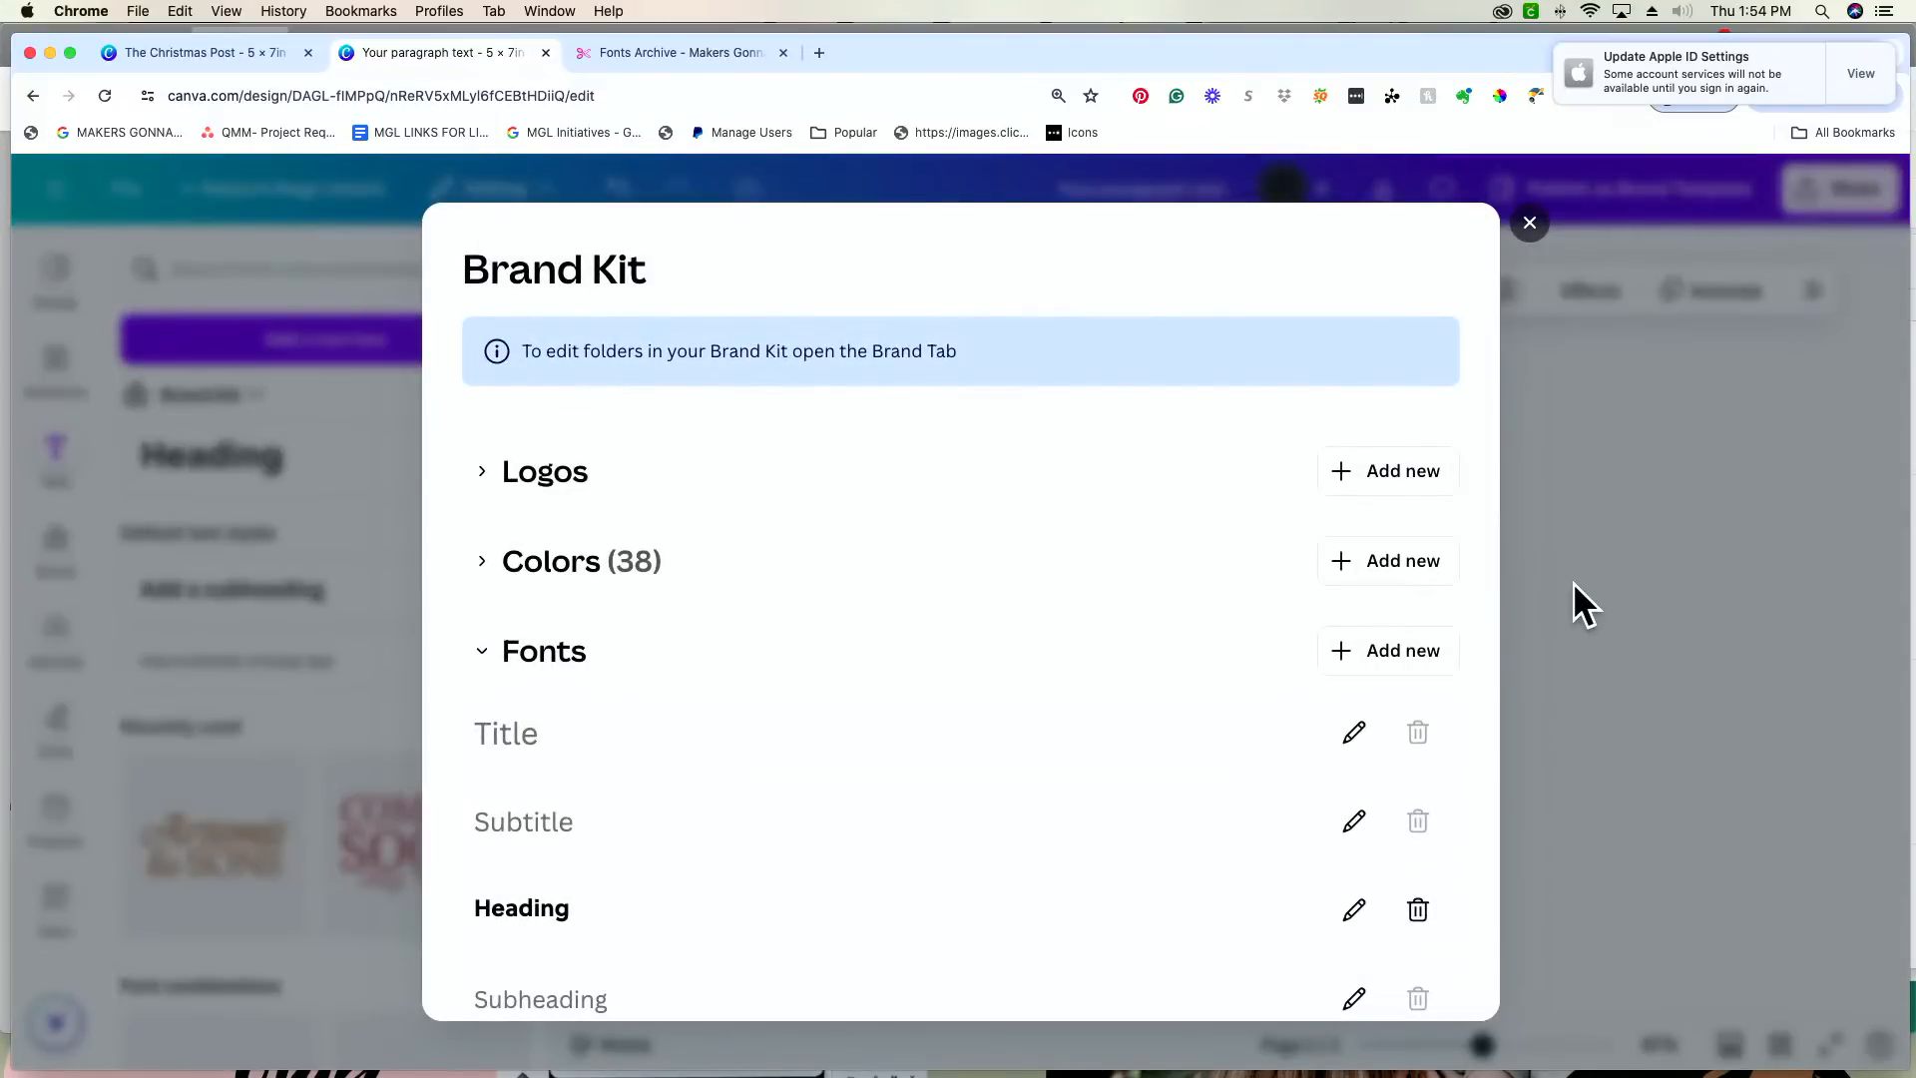
click(1531, 227)
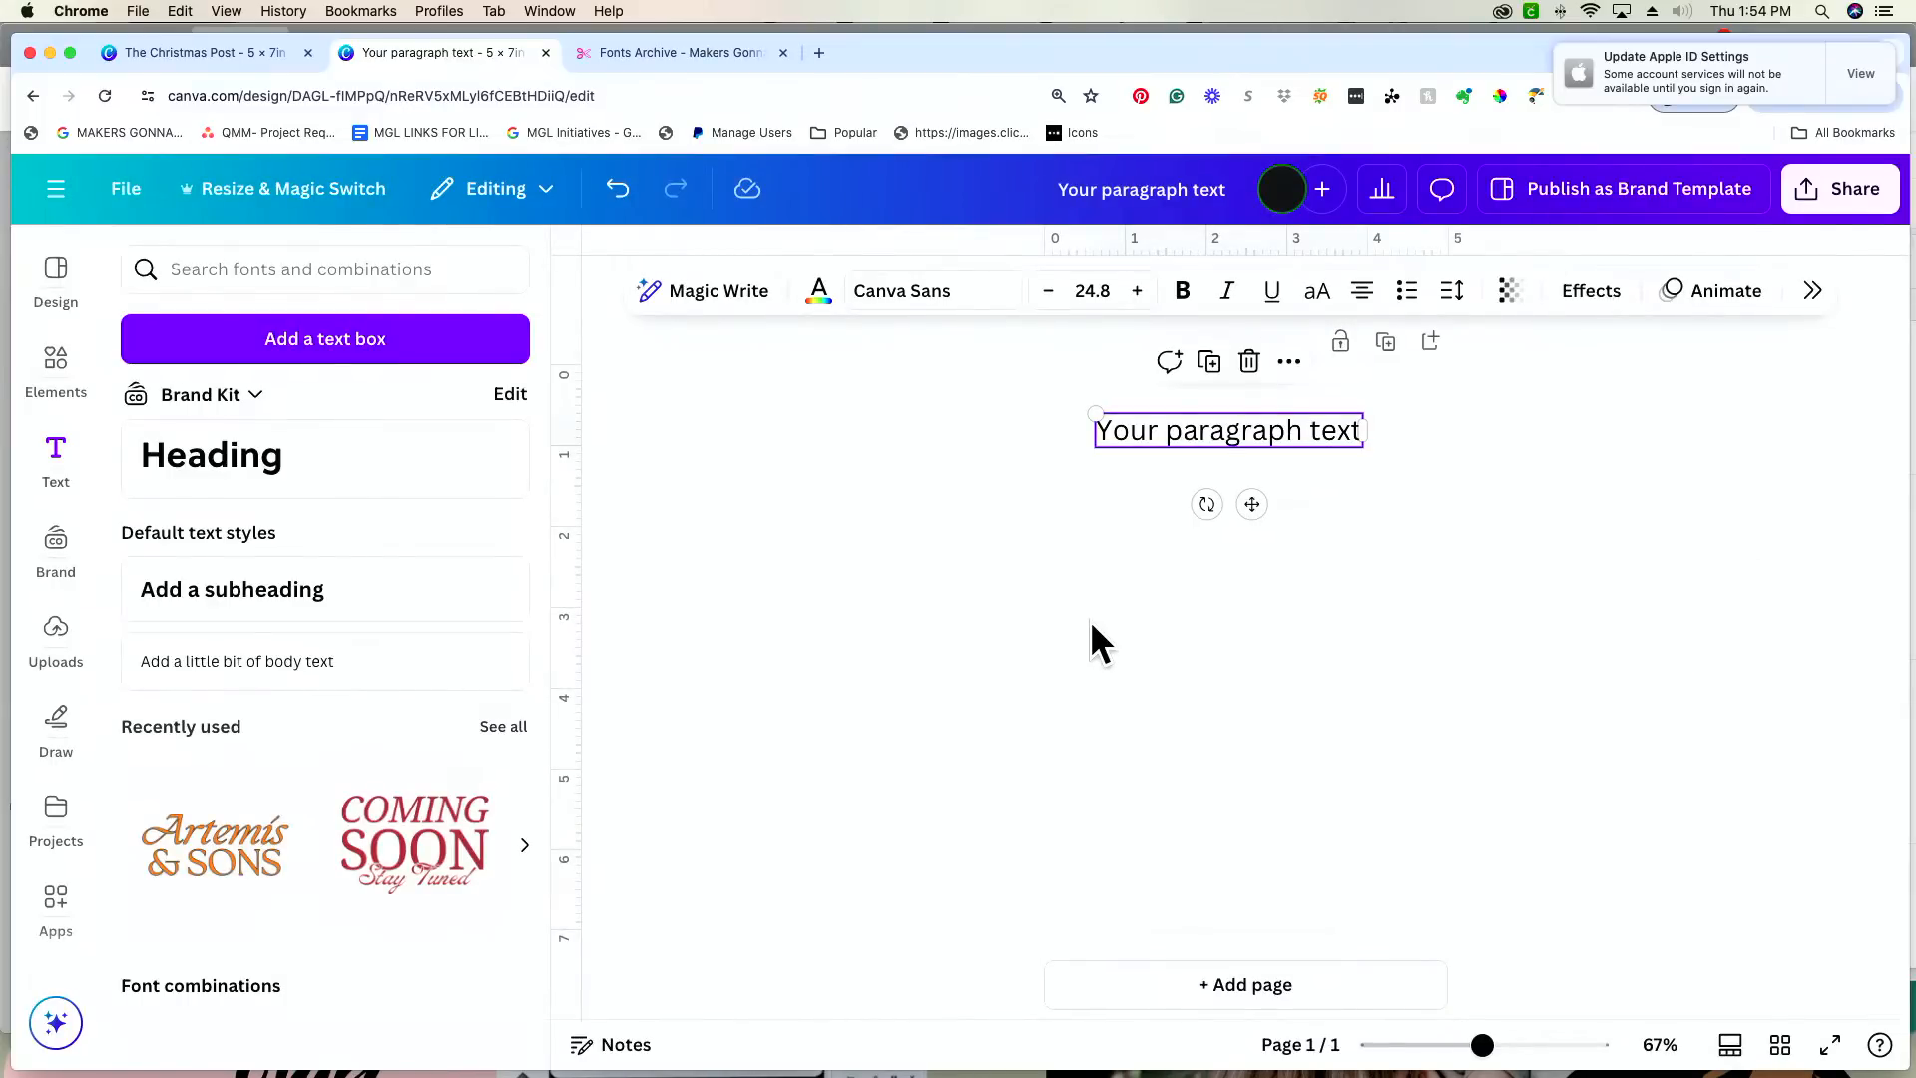
click(973, 297)
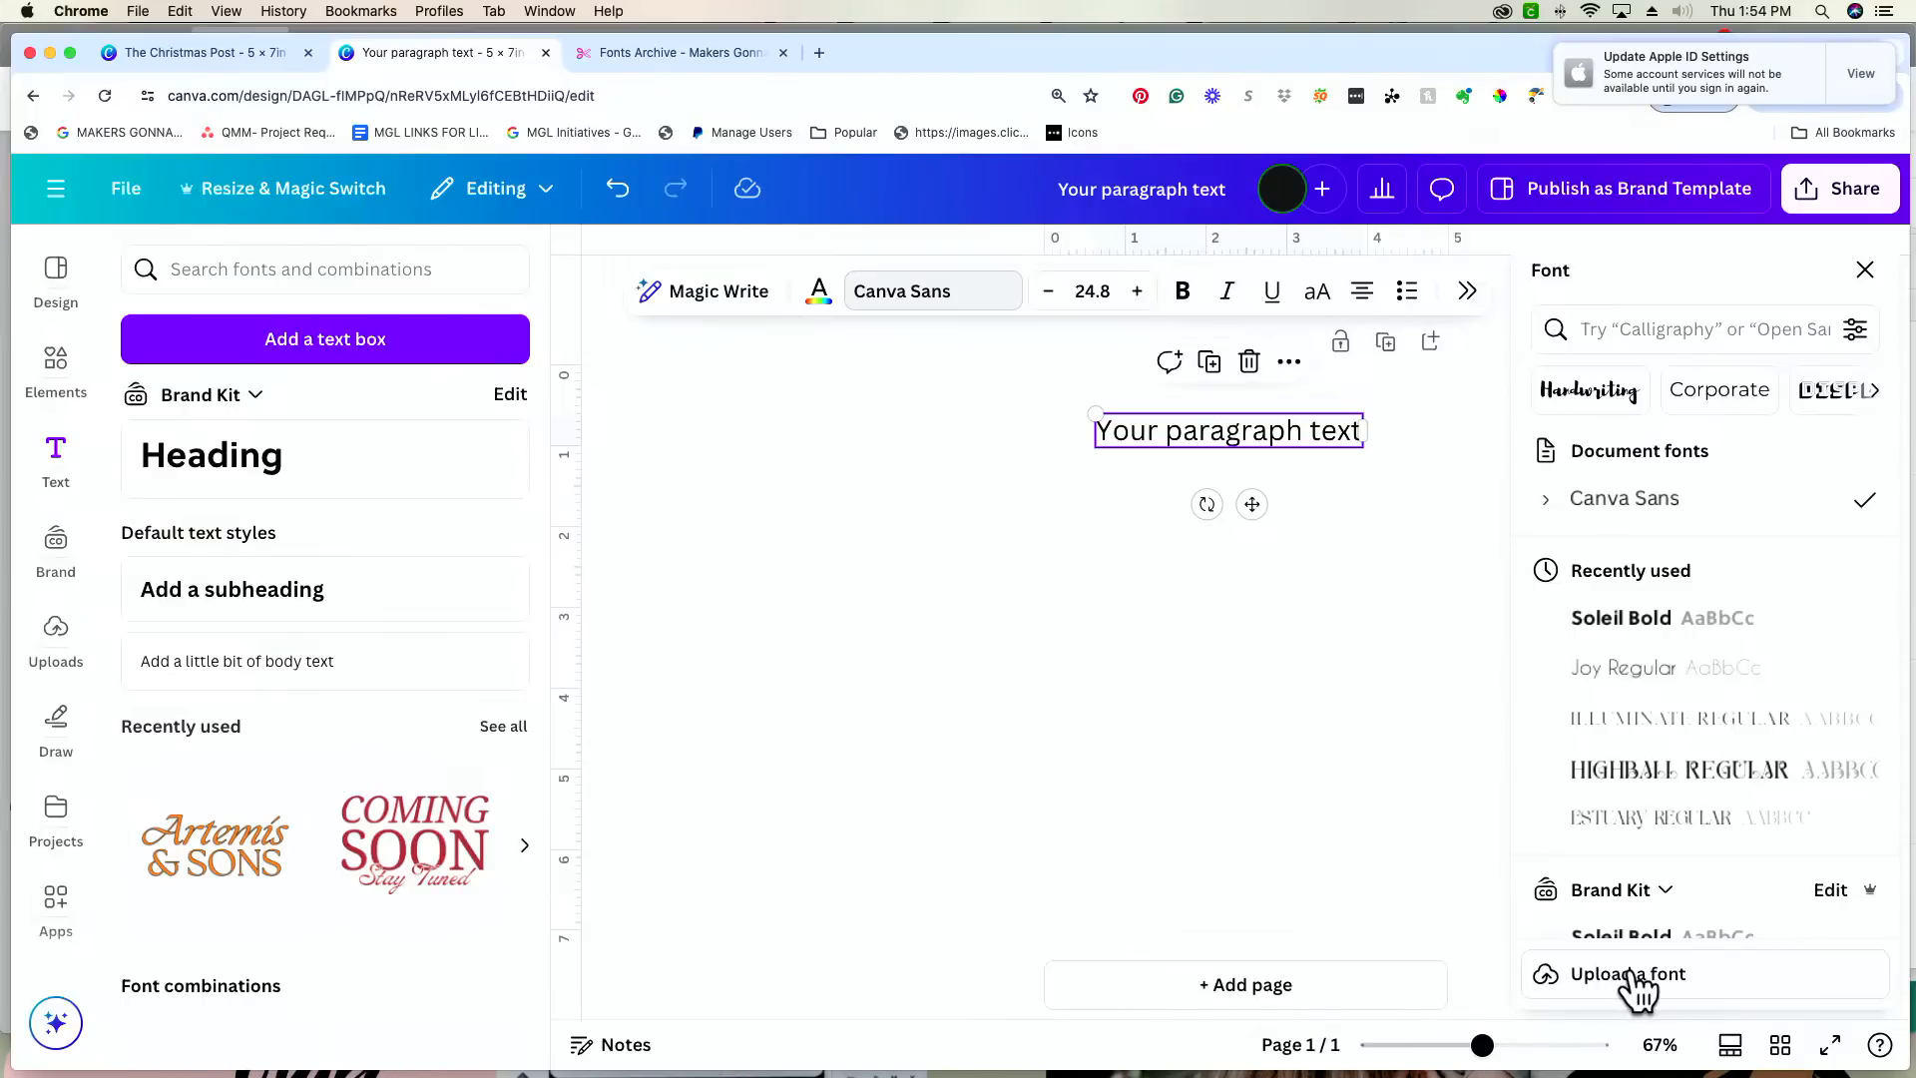
click(1636, 983)
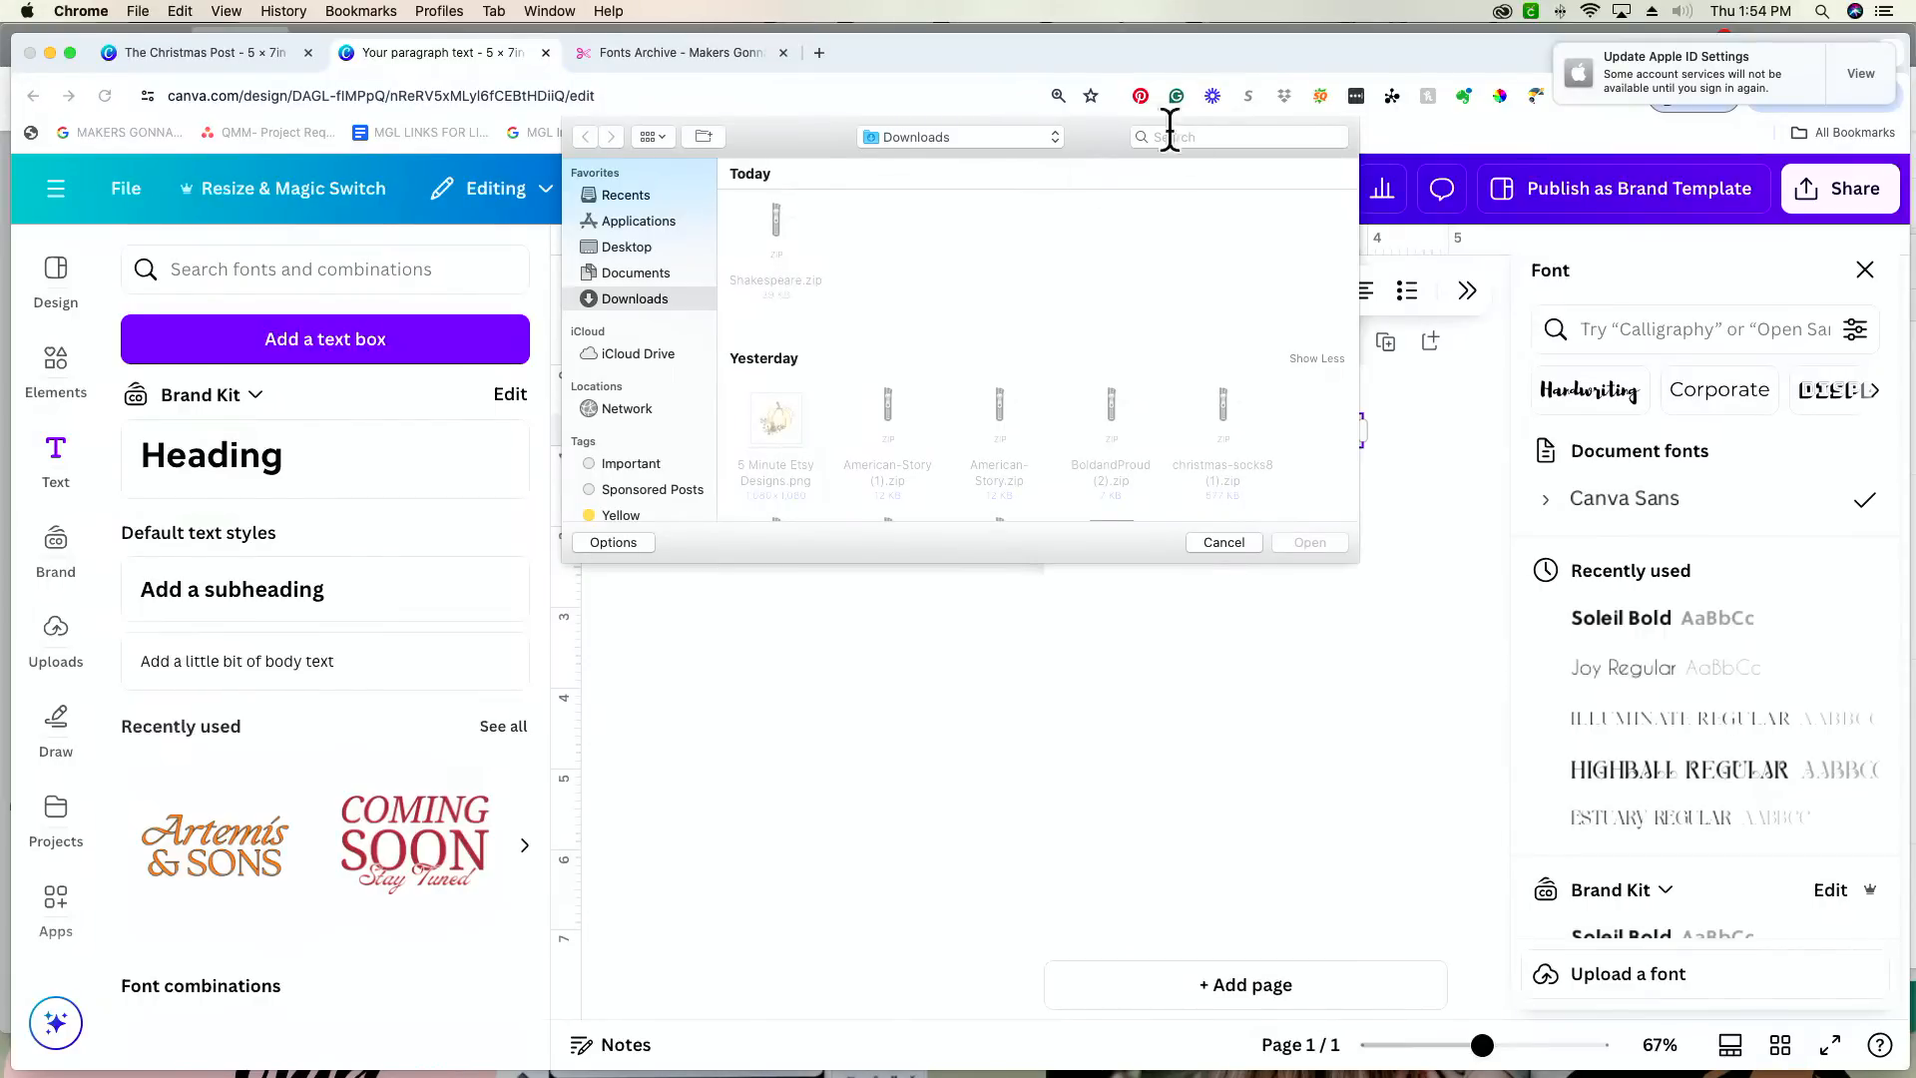
click(1192, 136)
text(shake)
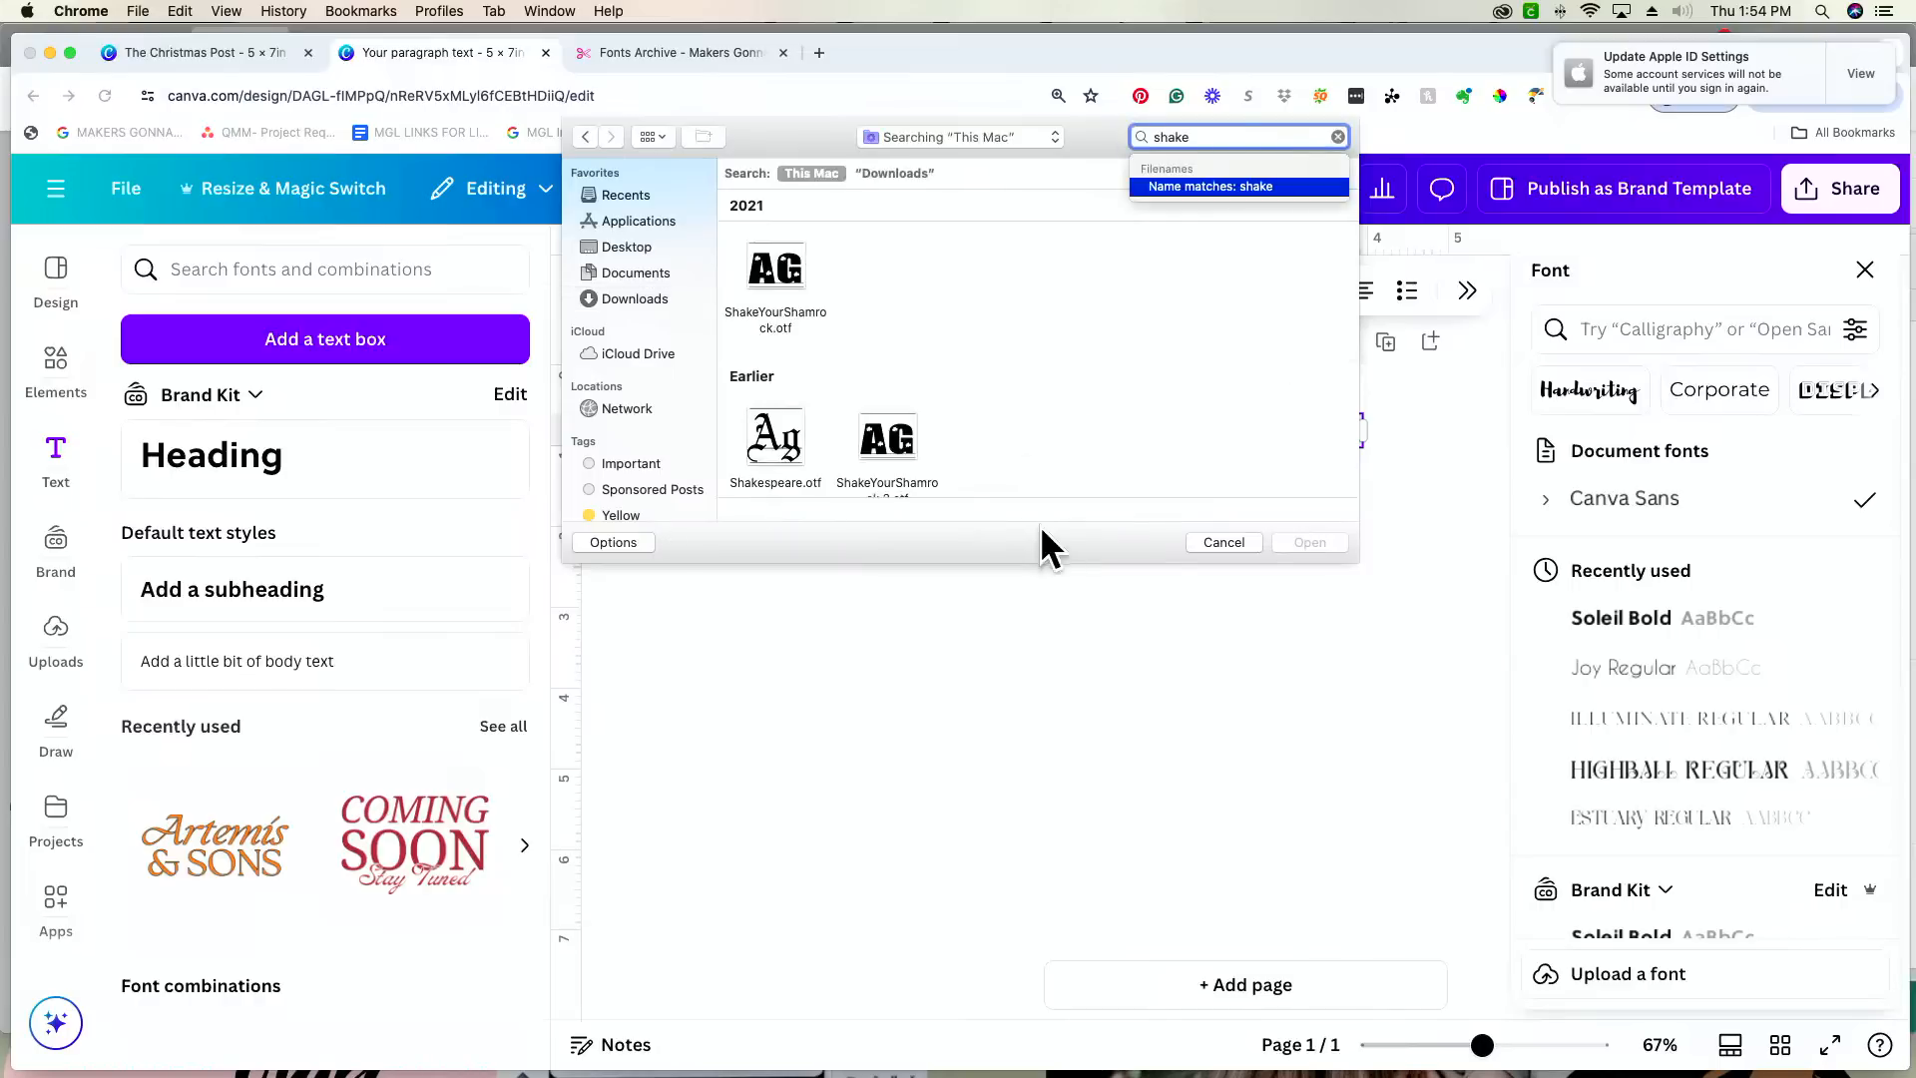
scroll(1048, 439, down, 2)
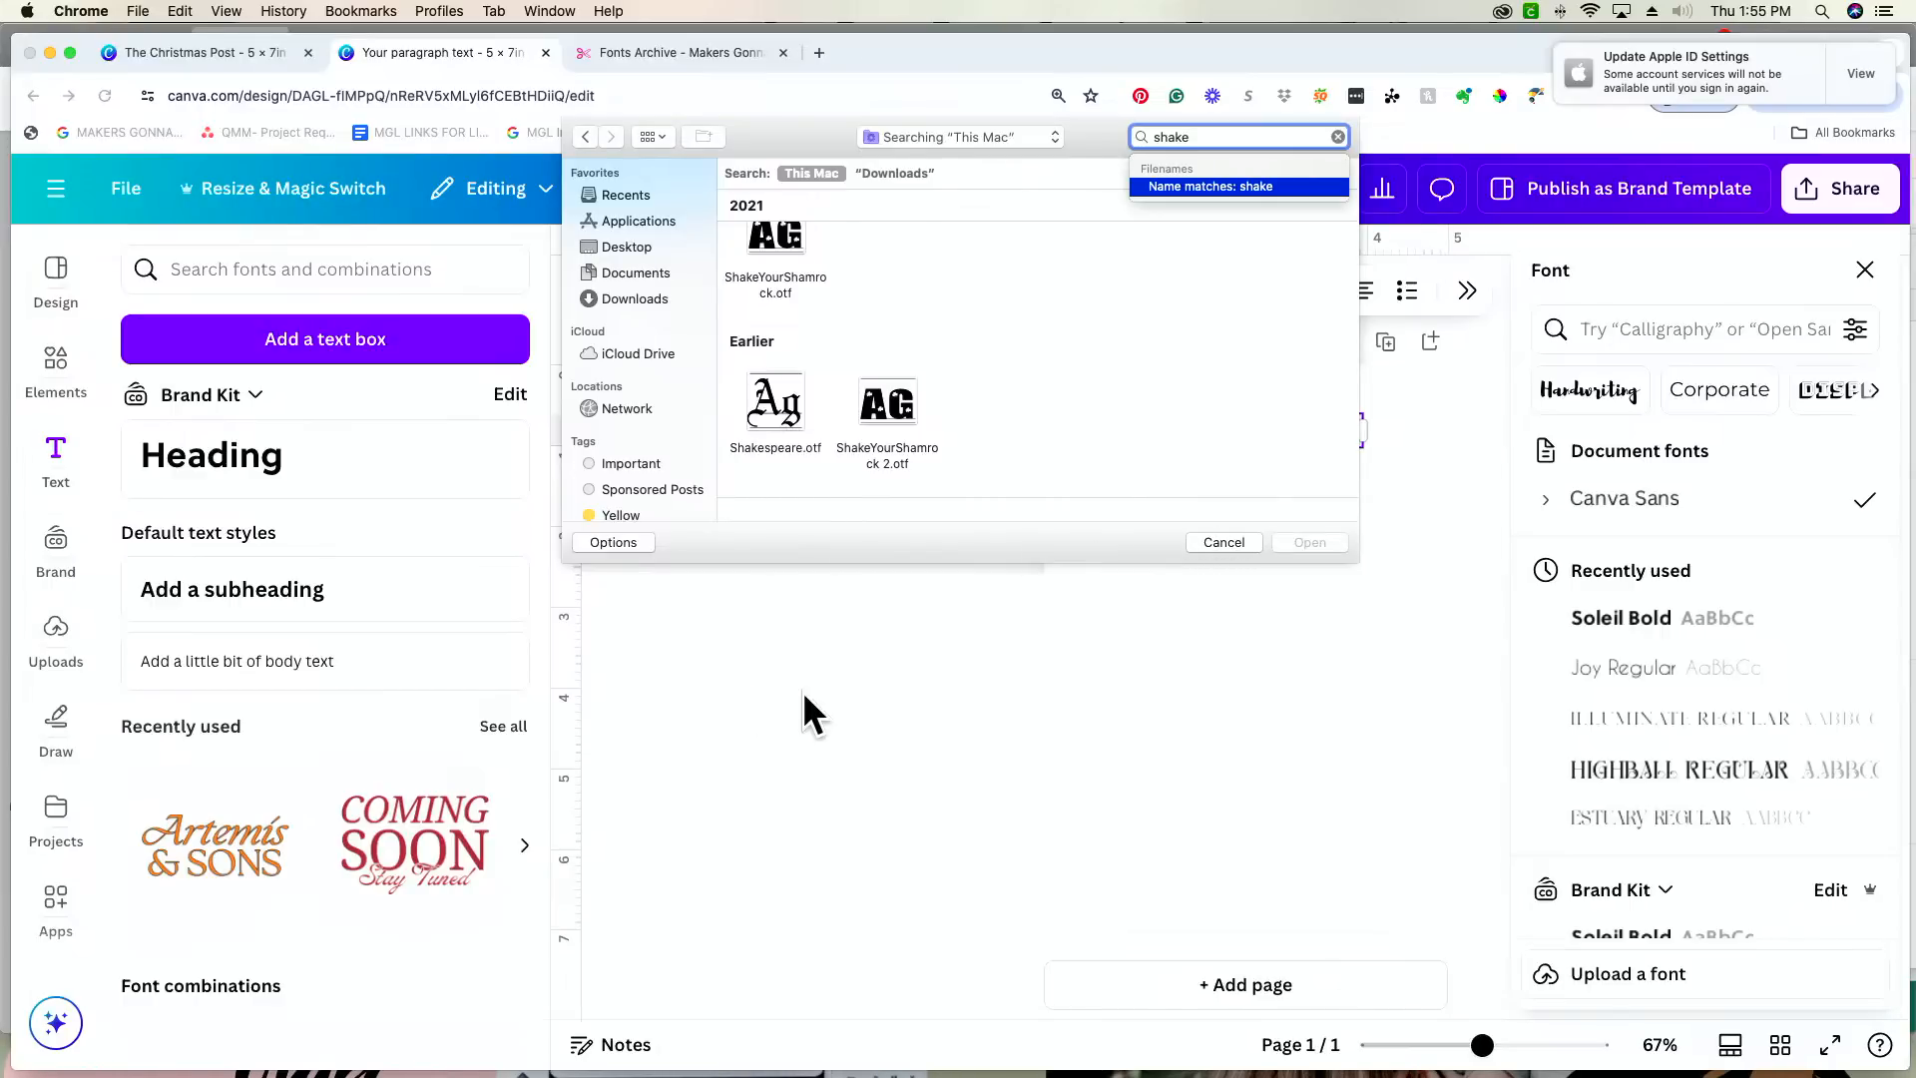
click(1241, 542)
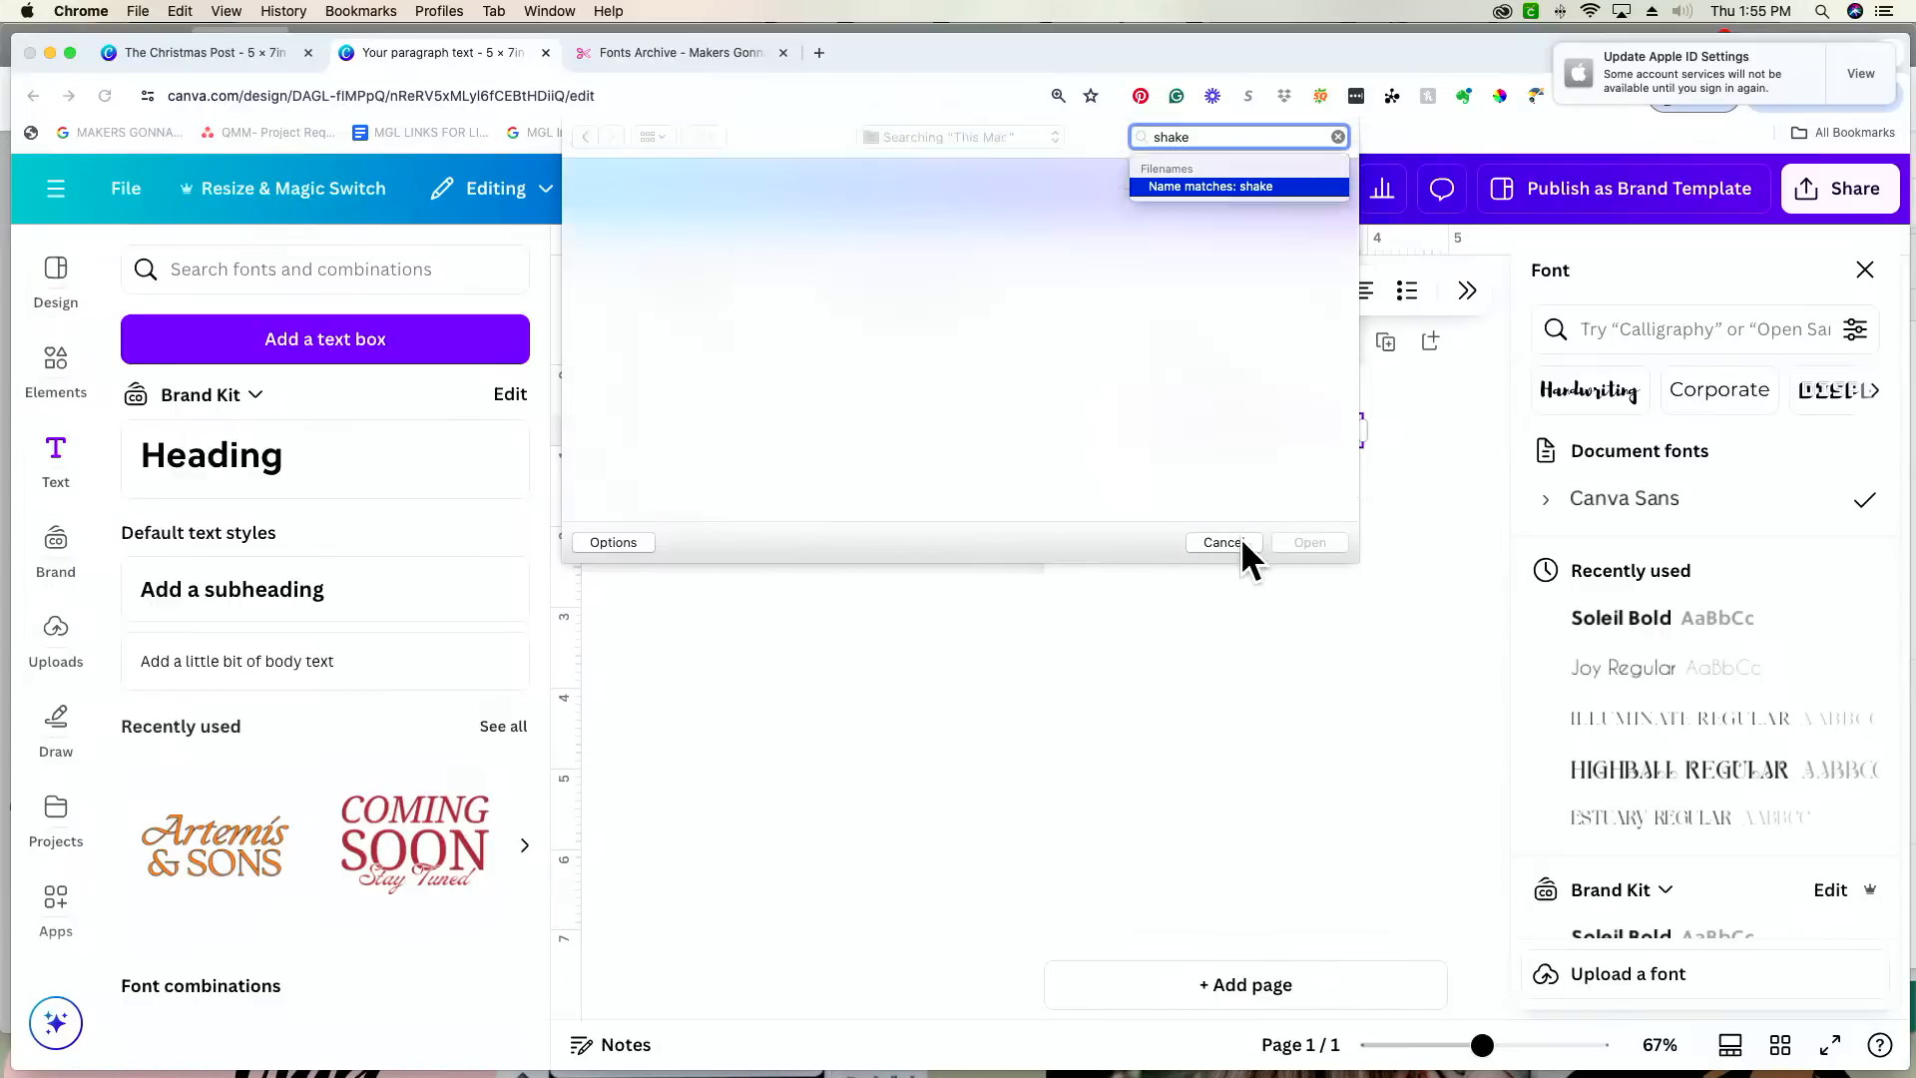
click(1749, 988)
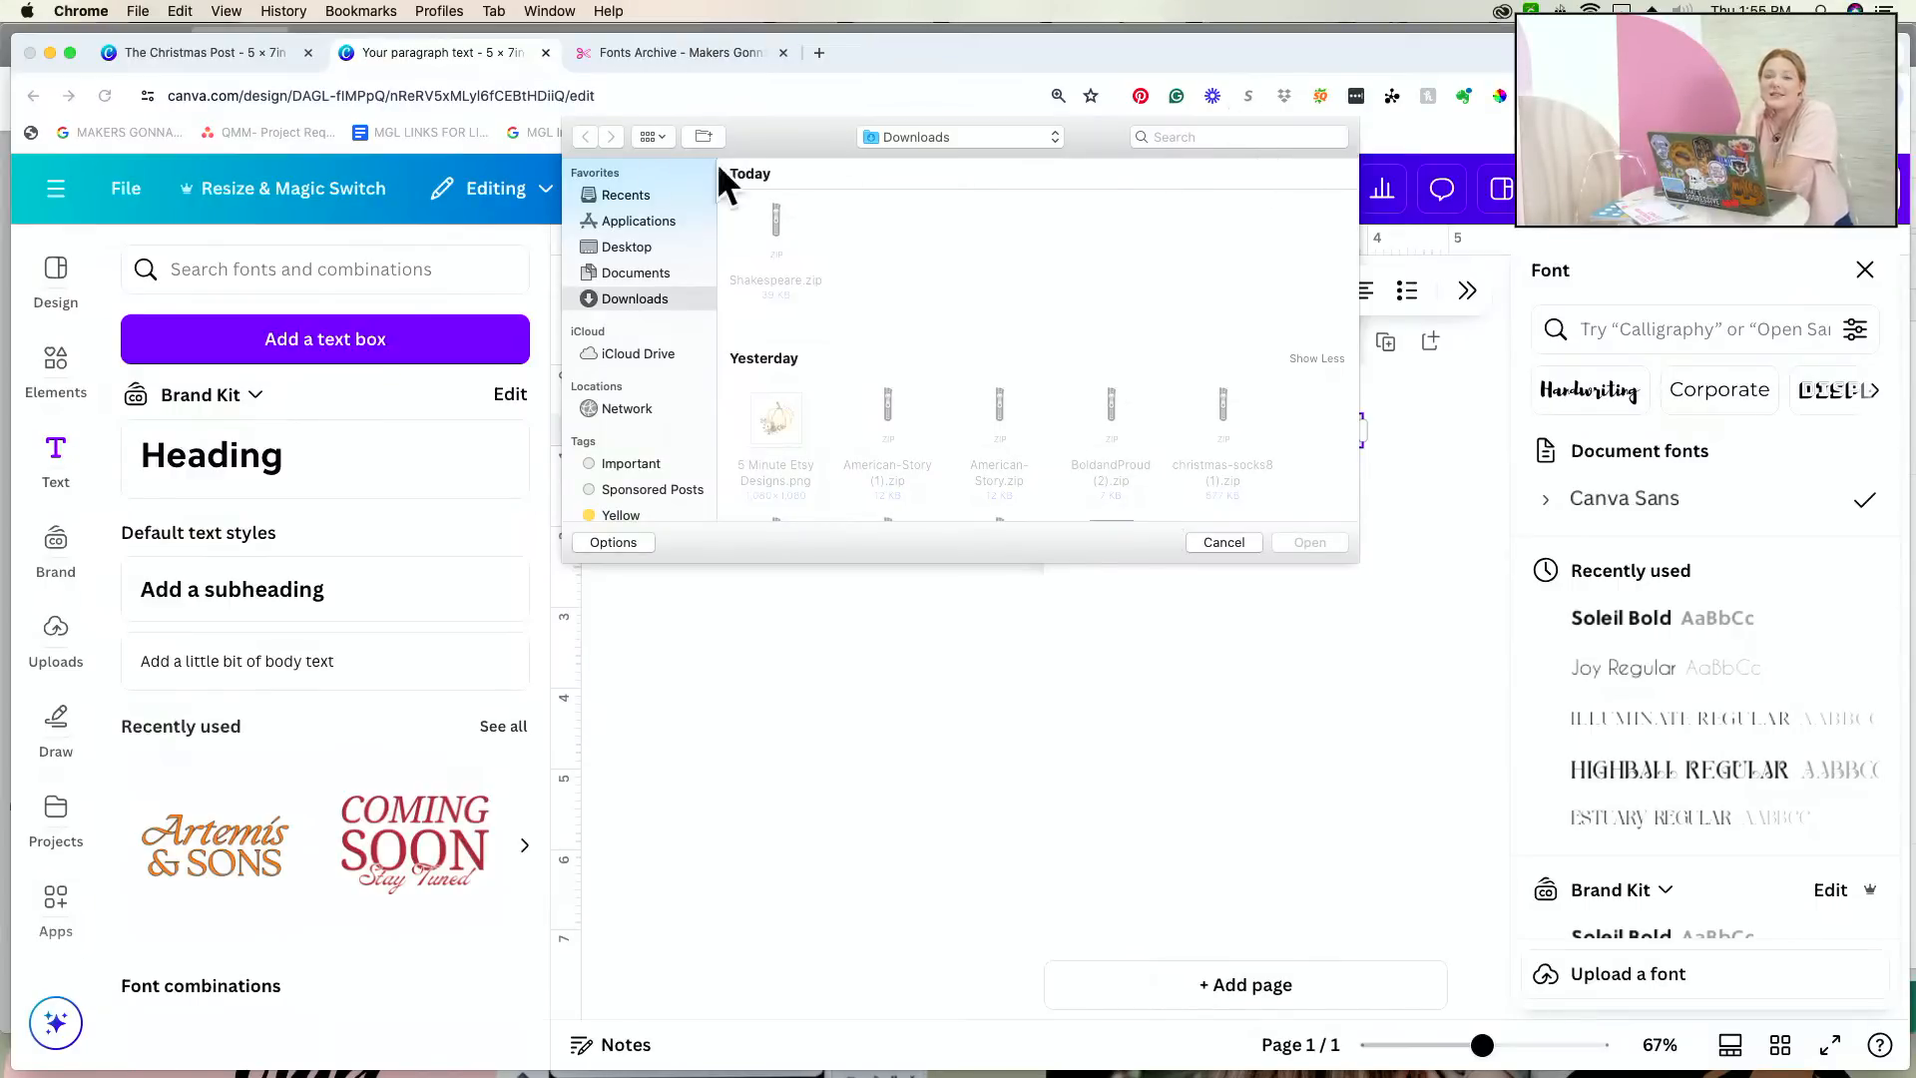
click(1227, 542)
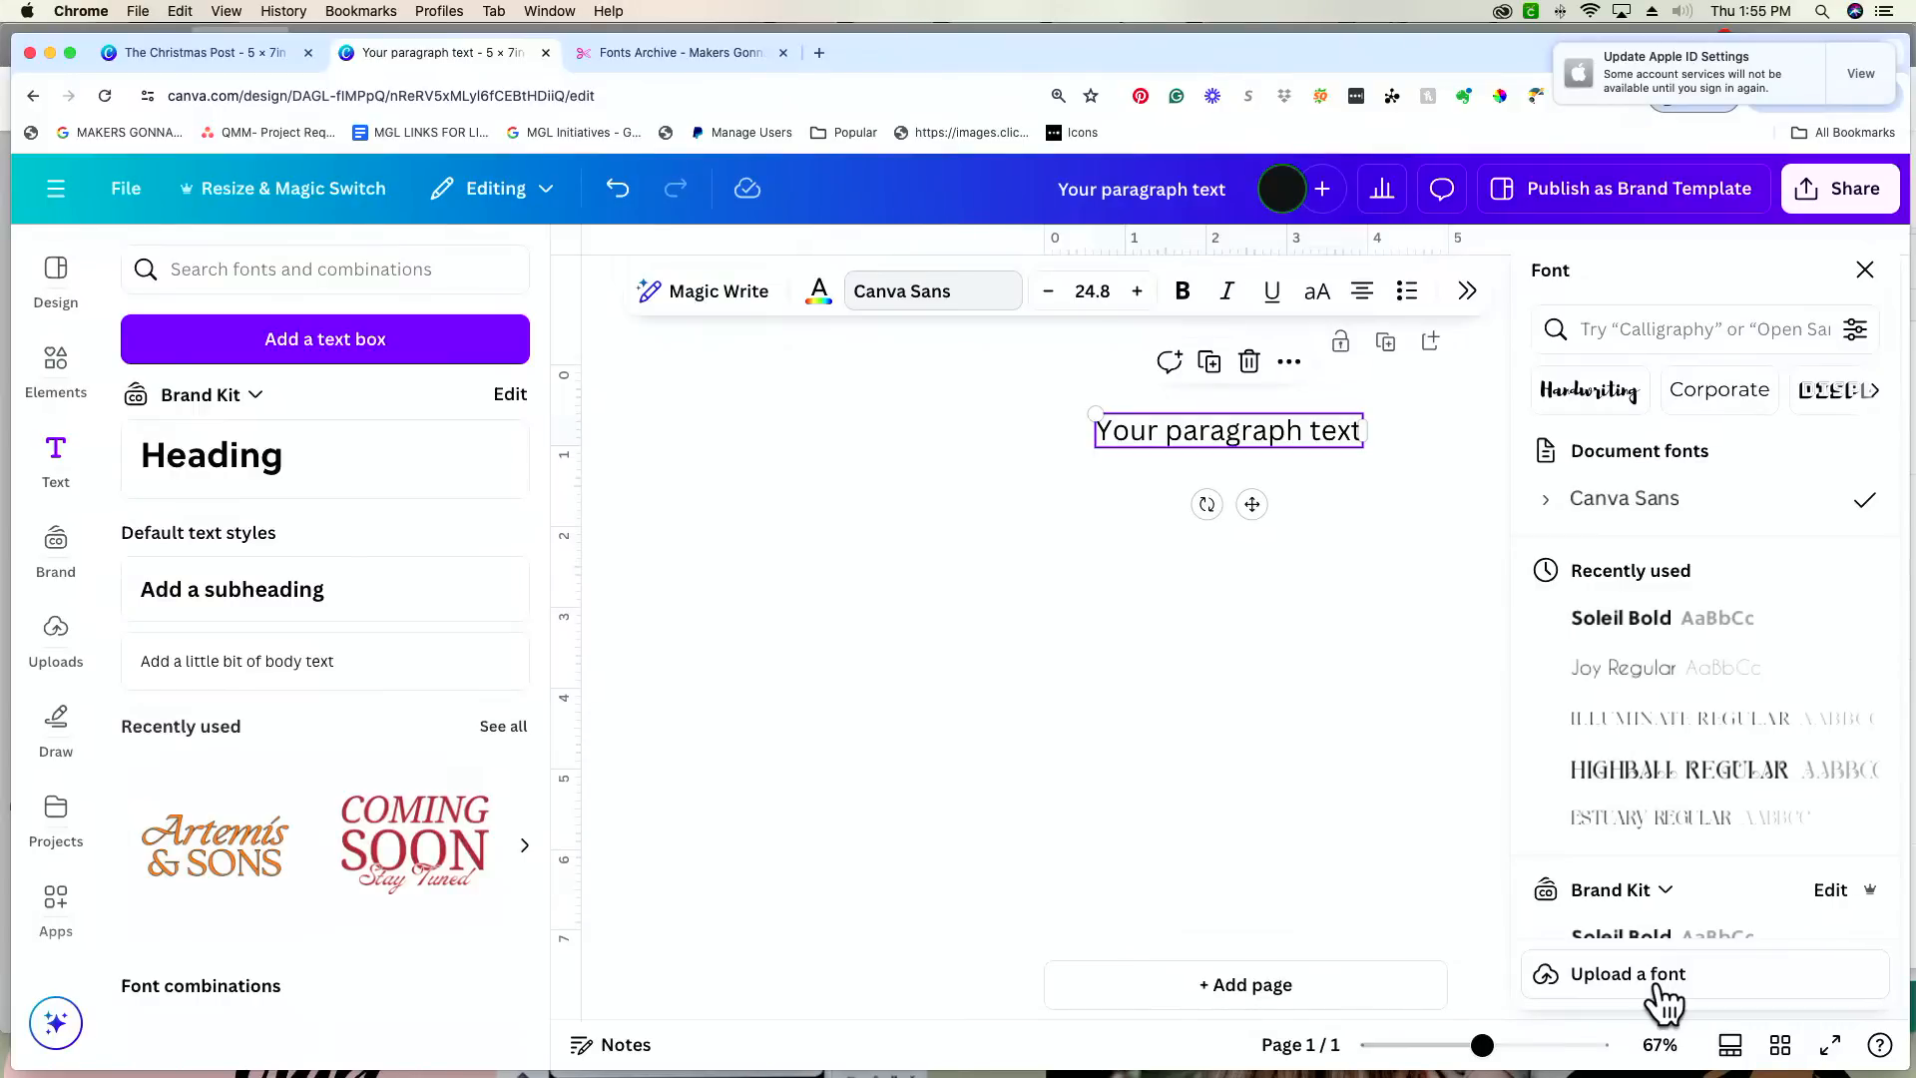
click(757, 694)
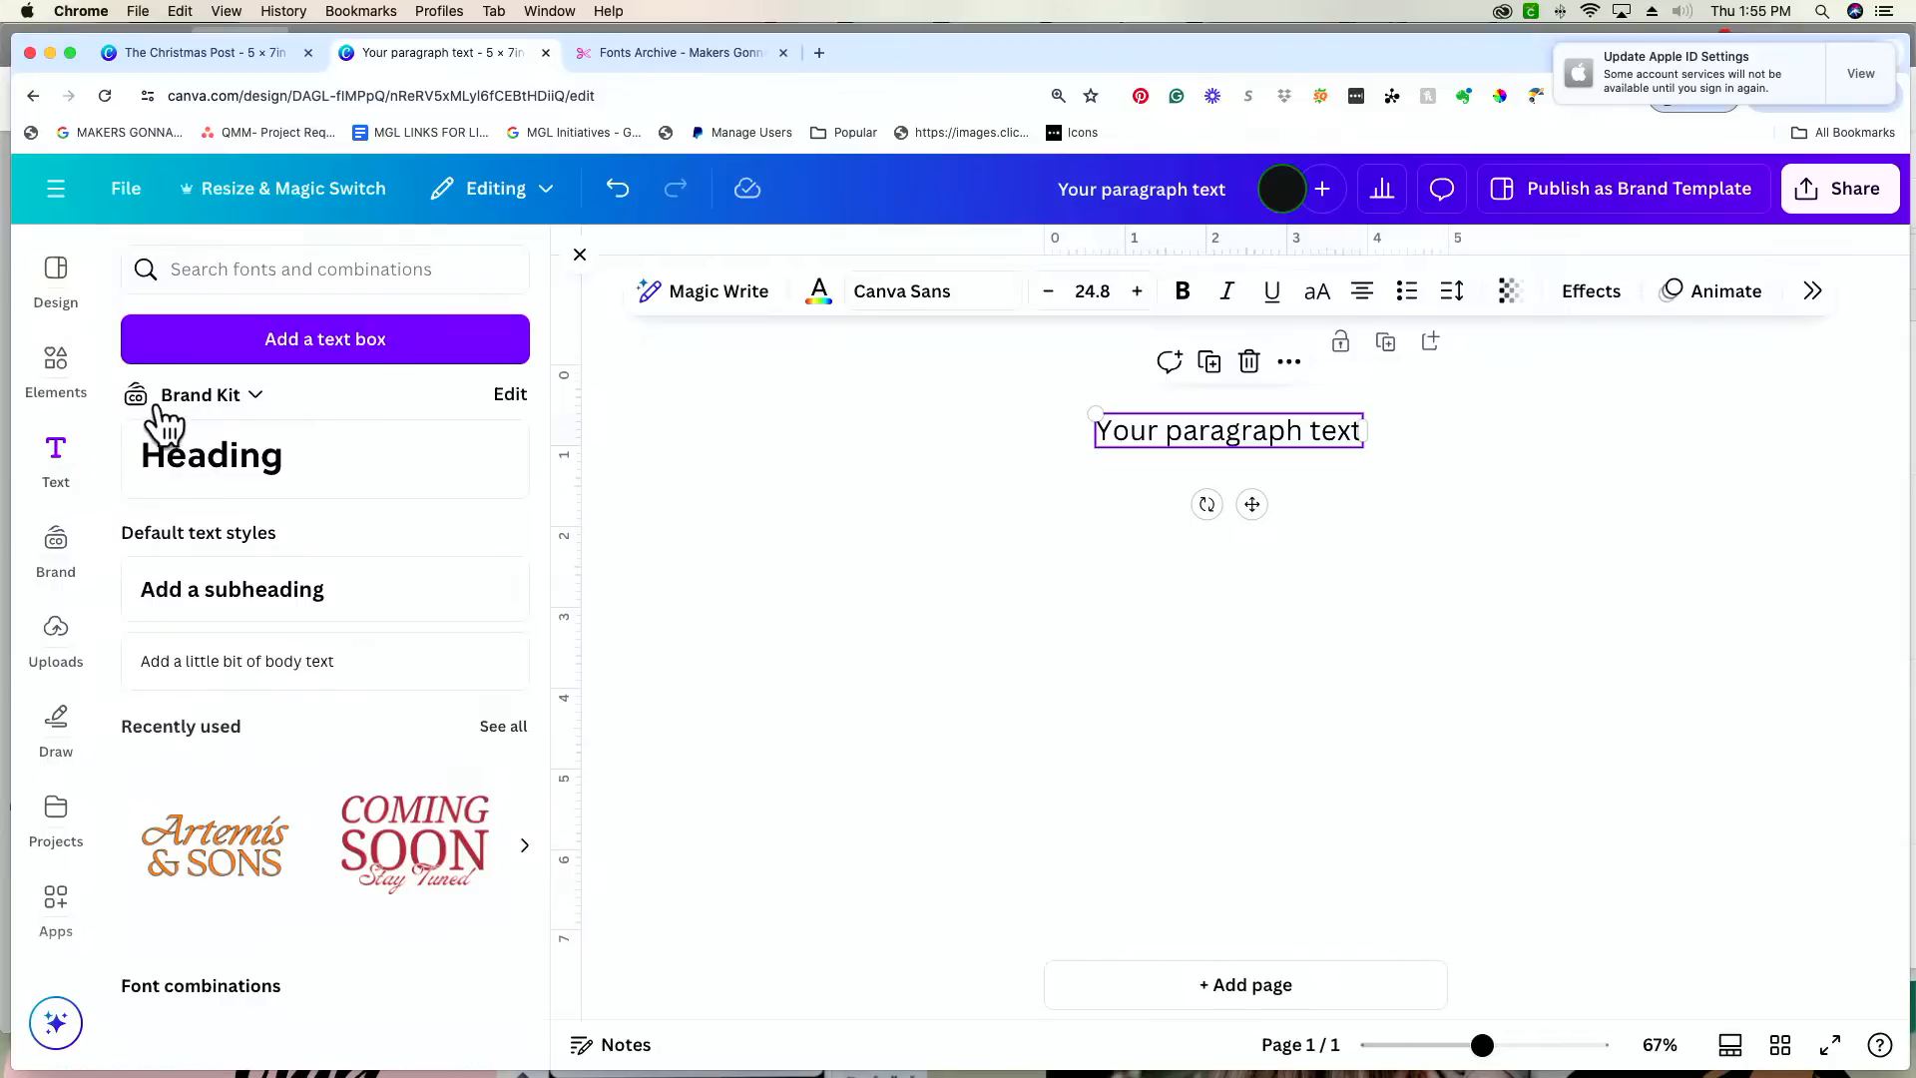
Step: Review the Brand Kit's uploaded fonts list beside the Downloads folder, and close the folder window and the Brand Kit
click(509, 396)
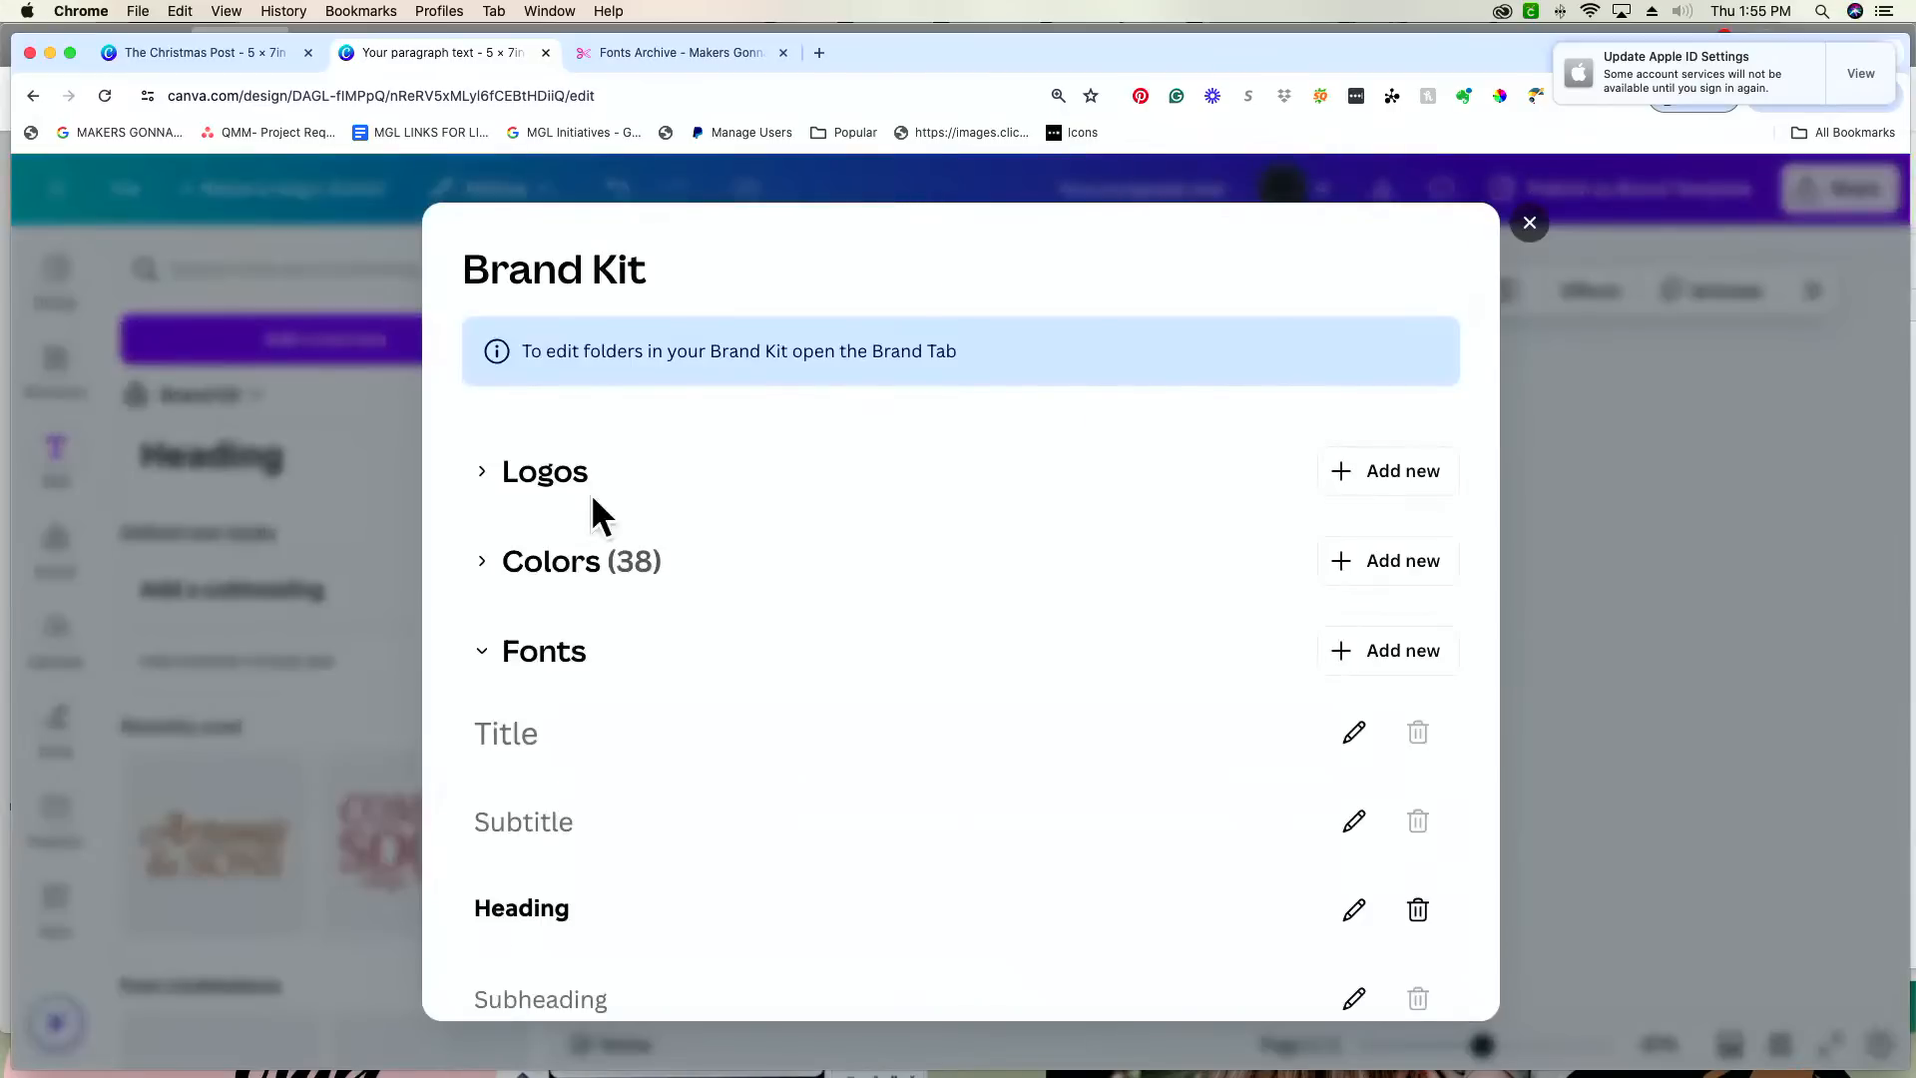
click(1385, 653)
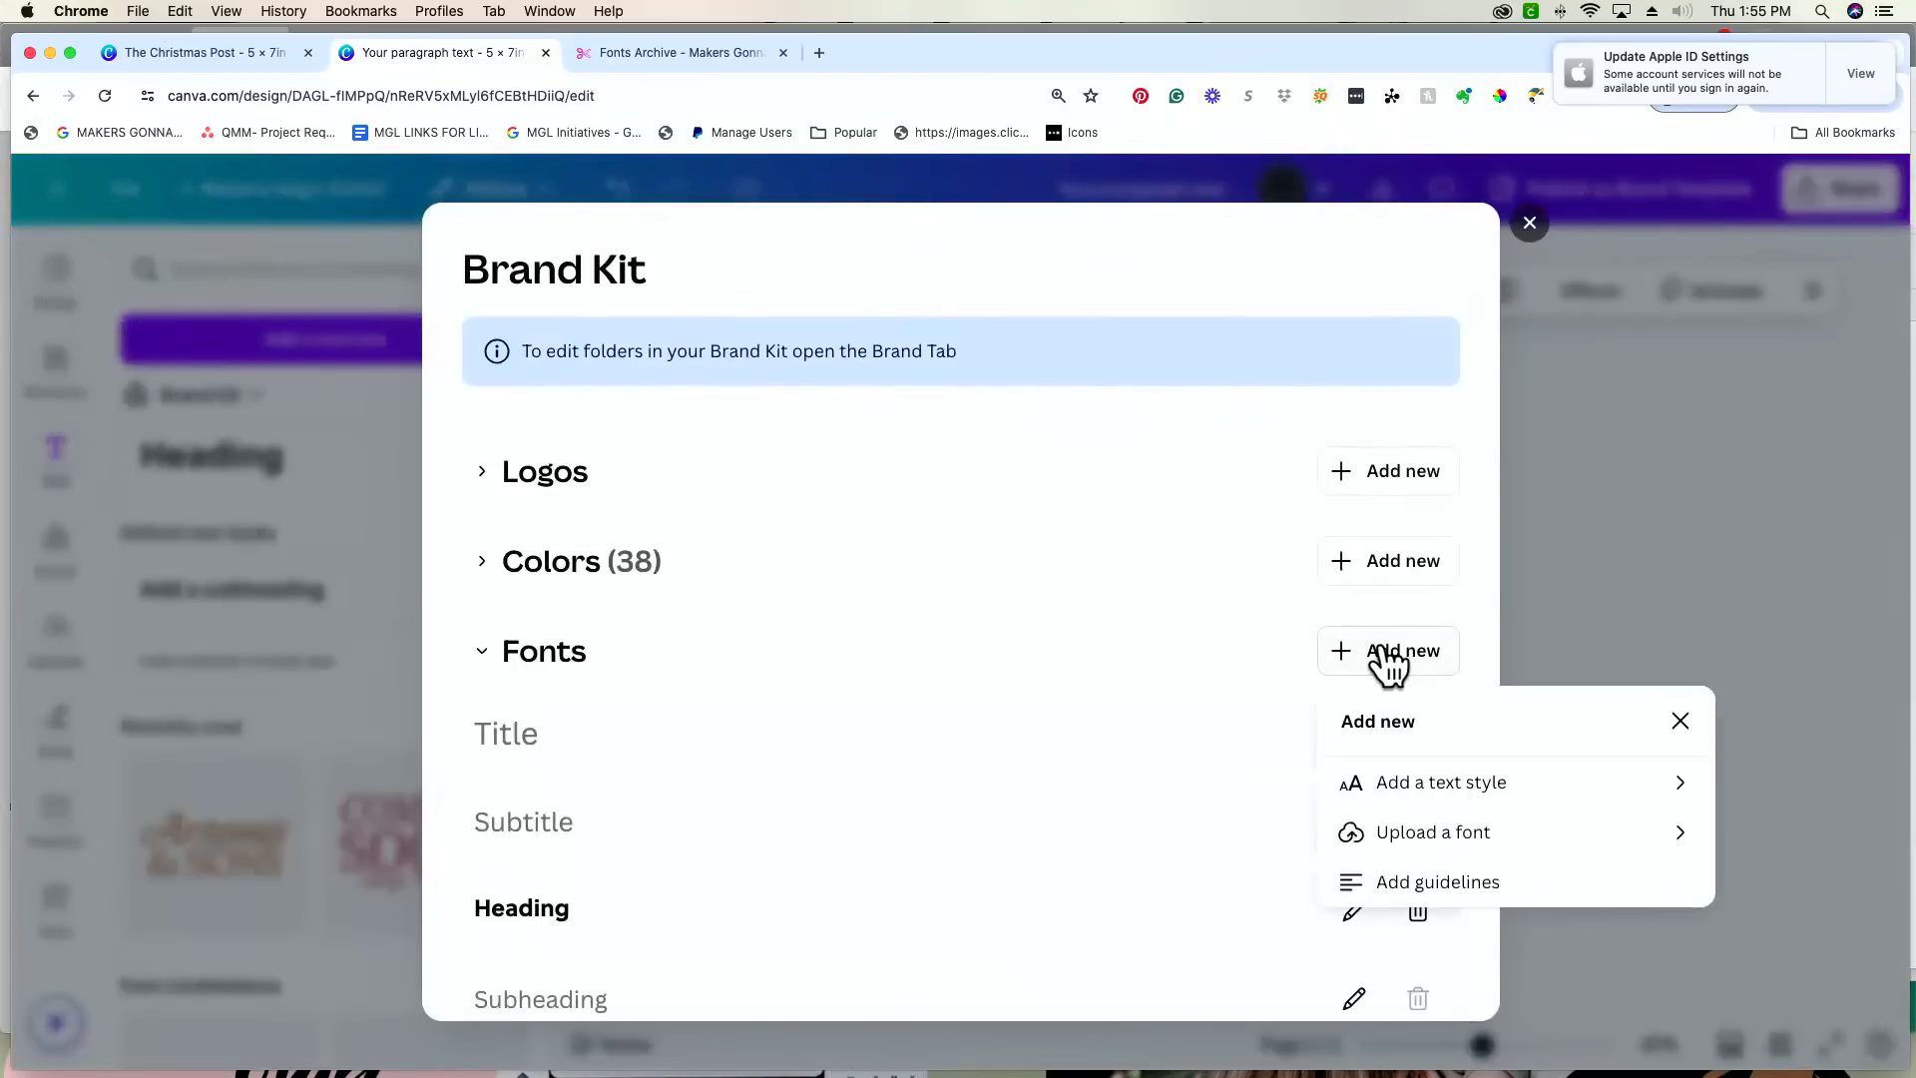
click(1545, 828)
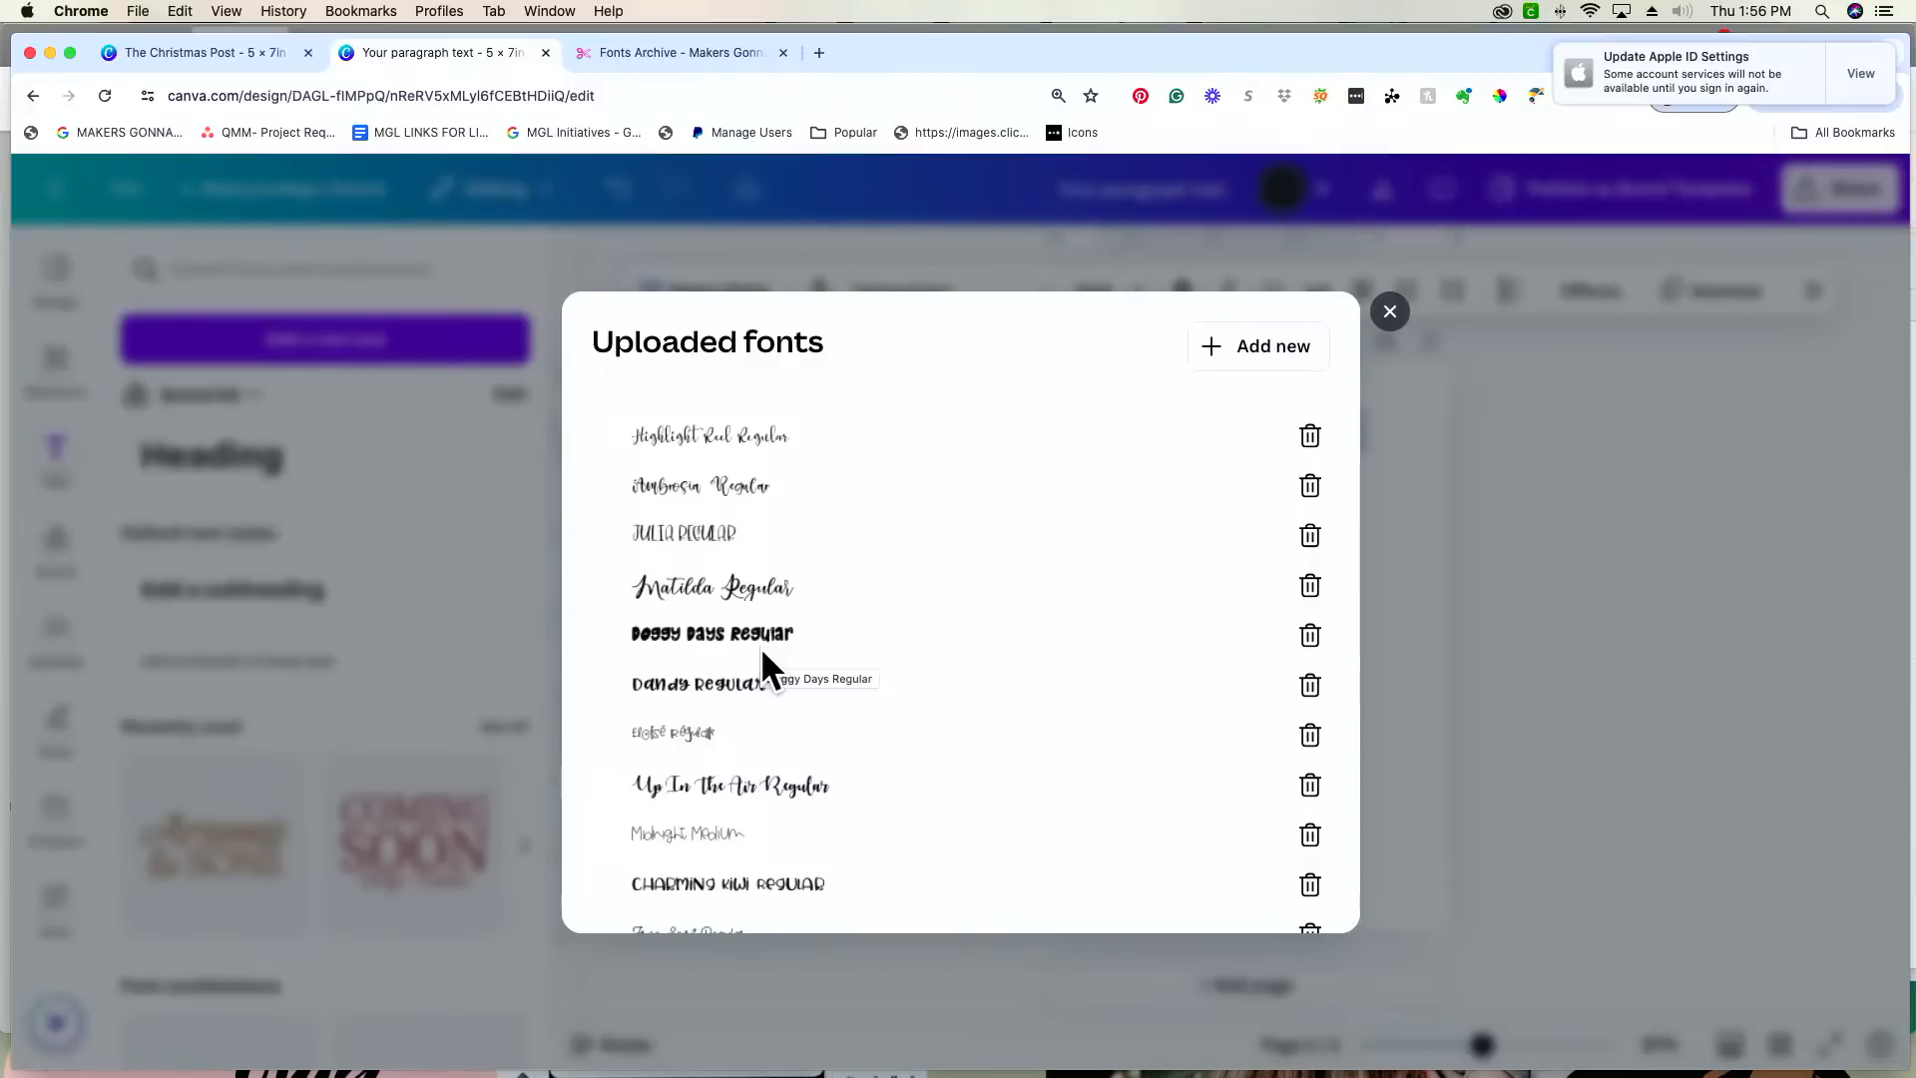
key(super+Tab)
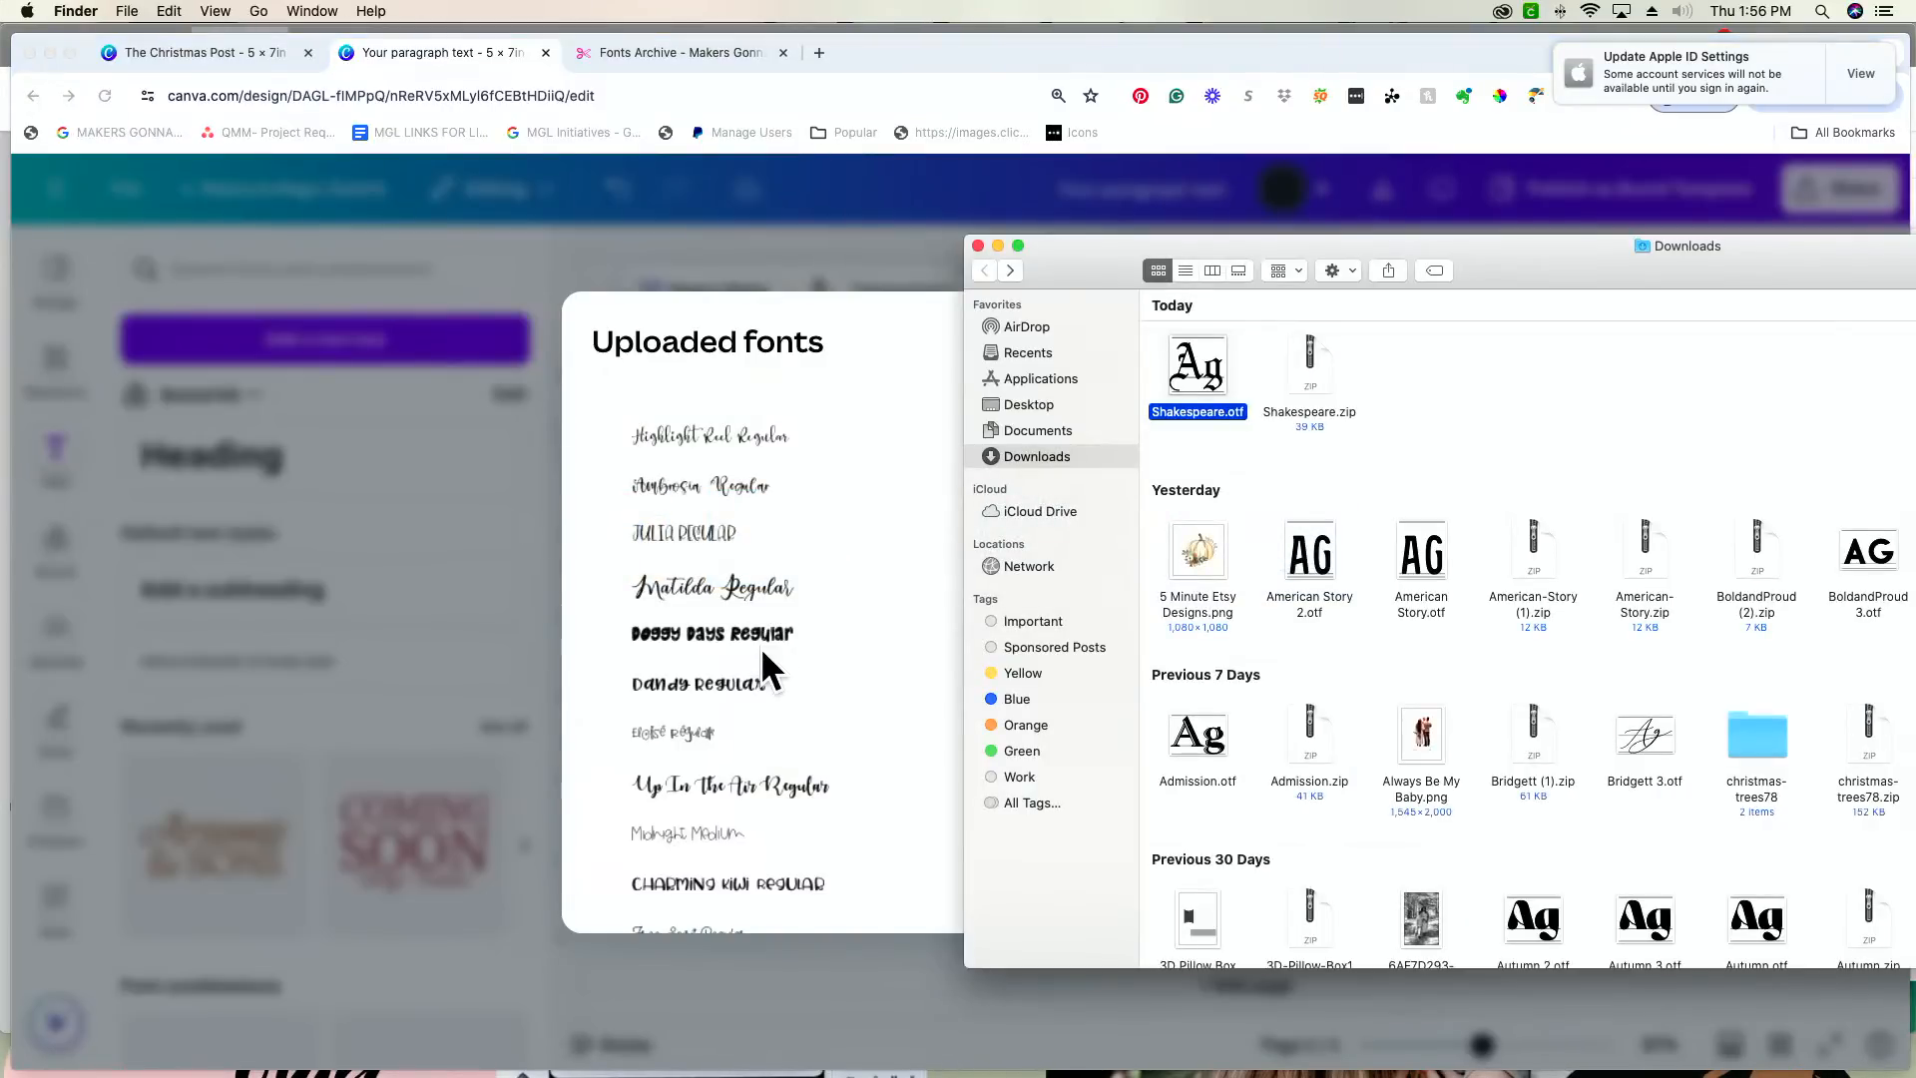
click(977, 246)
click(1389, 313)
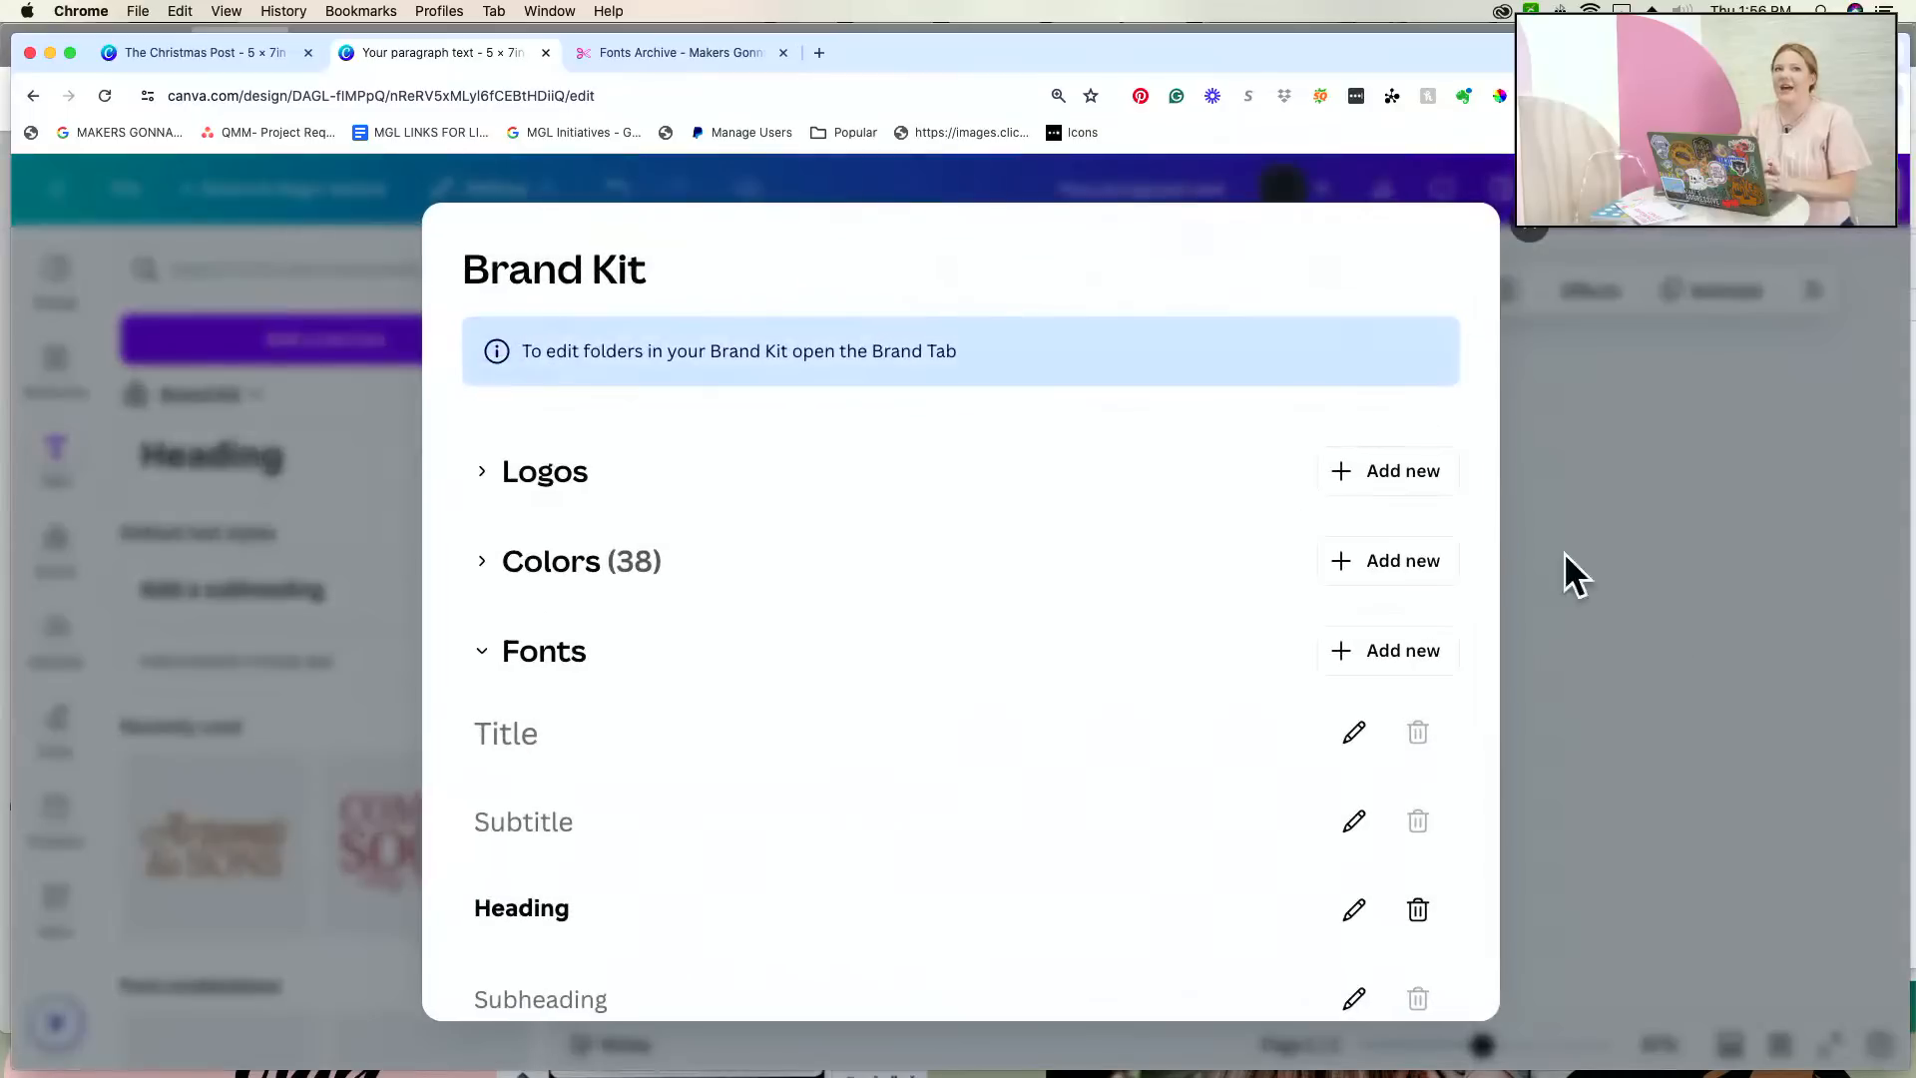
click(1541, 257)
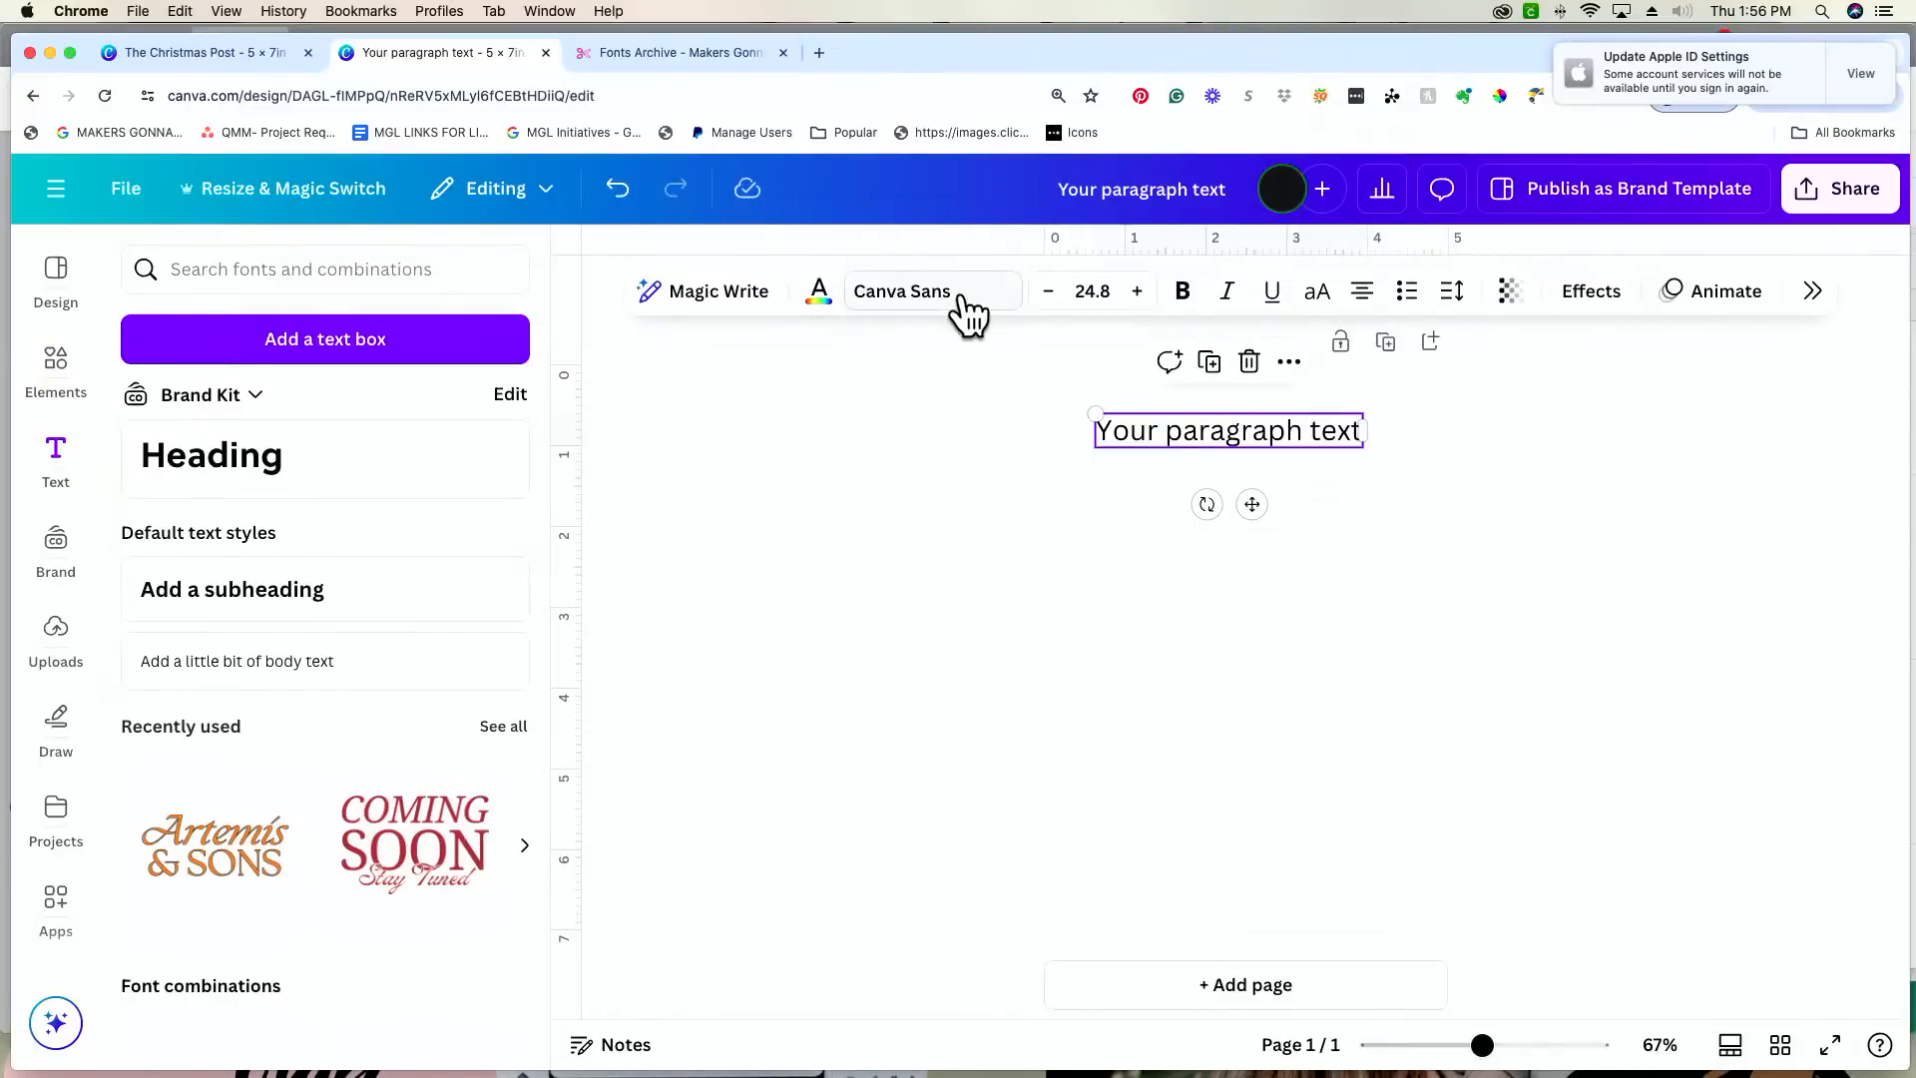
Step: Search the fonts for "shake" and apply Shakespeare Regular to the placeholder text
click(953, 295)
click(1804, 331)
text(shake)
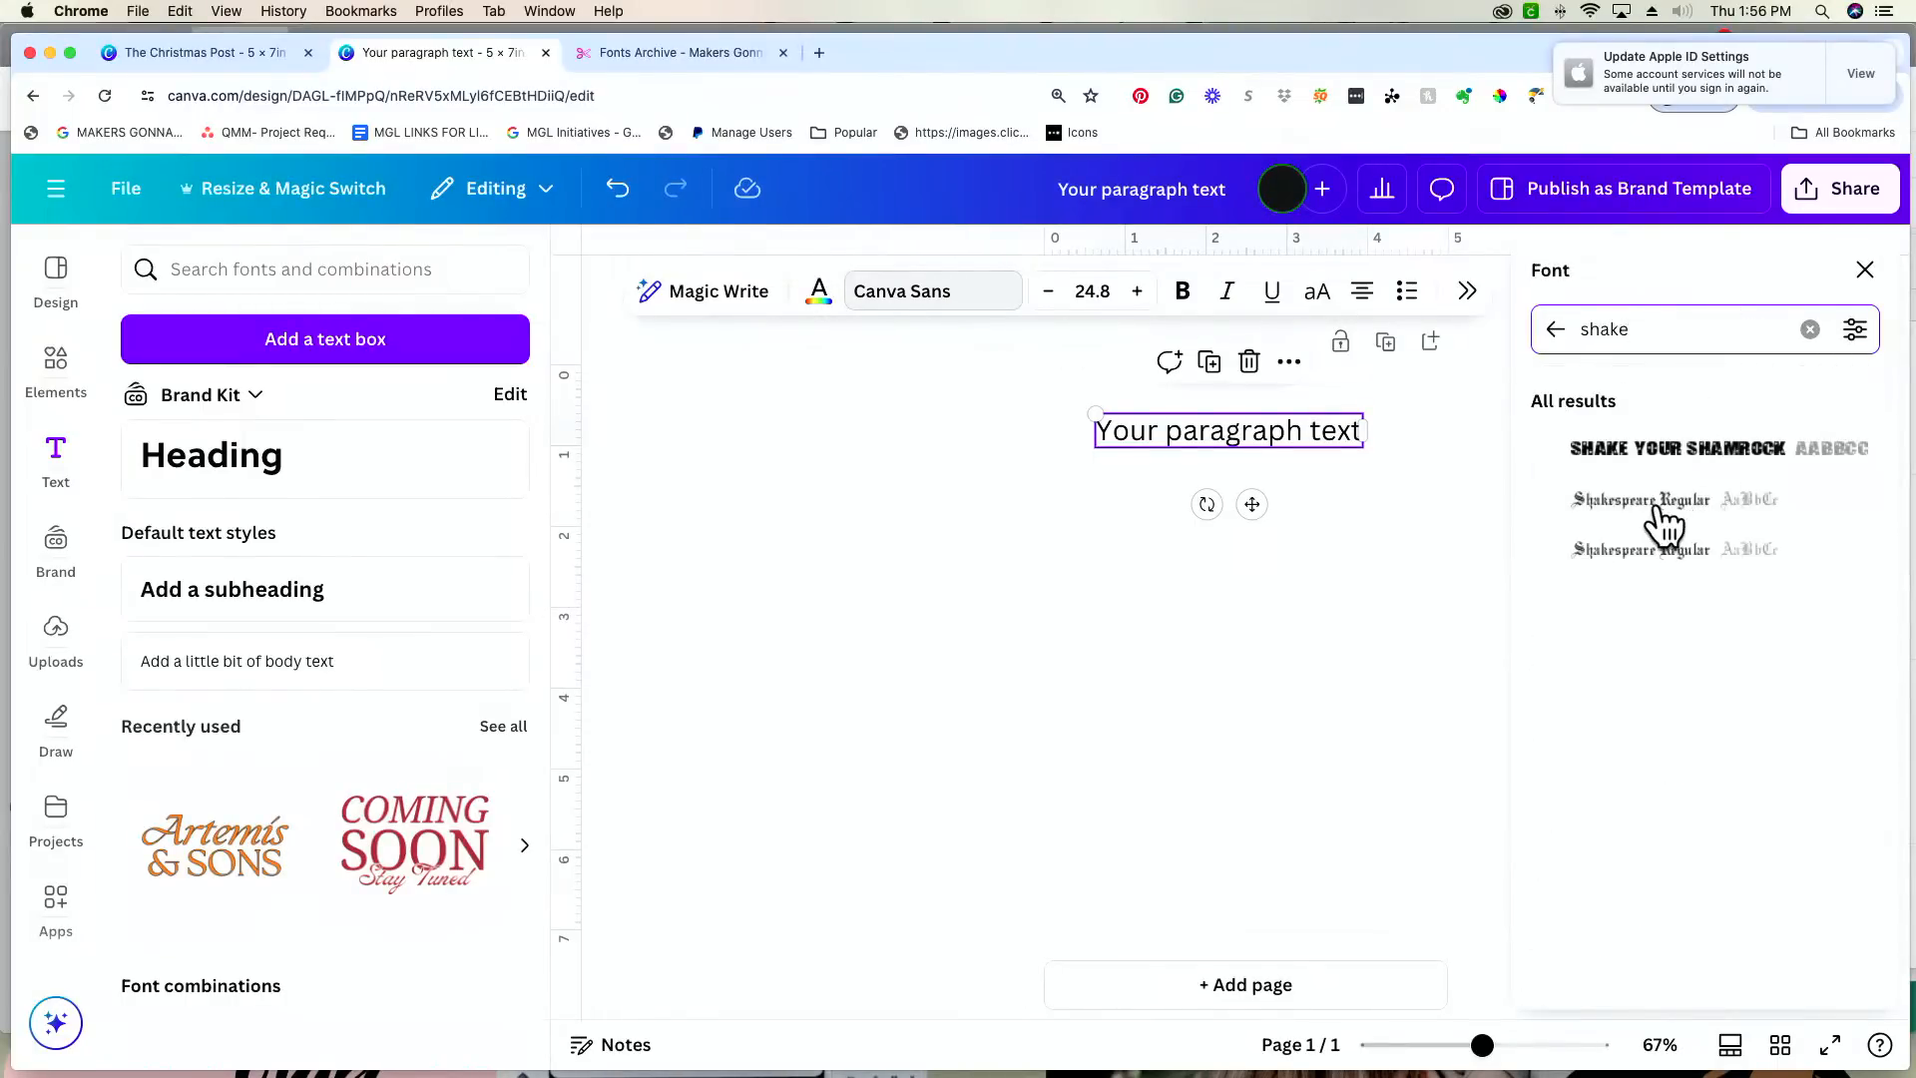
click(1659, 514)
click(1326, 566)
Step: Replace the placeholder text with "The Christmas Post"
double_click(1249, 432)
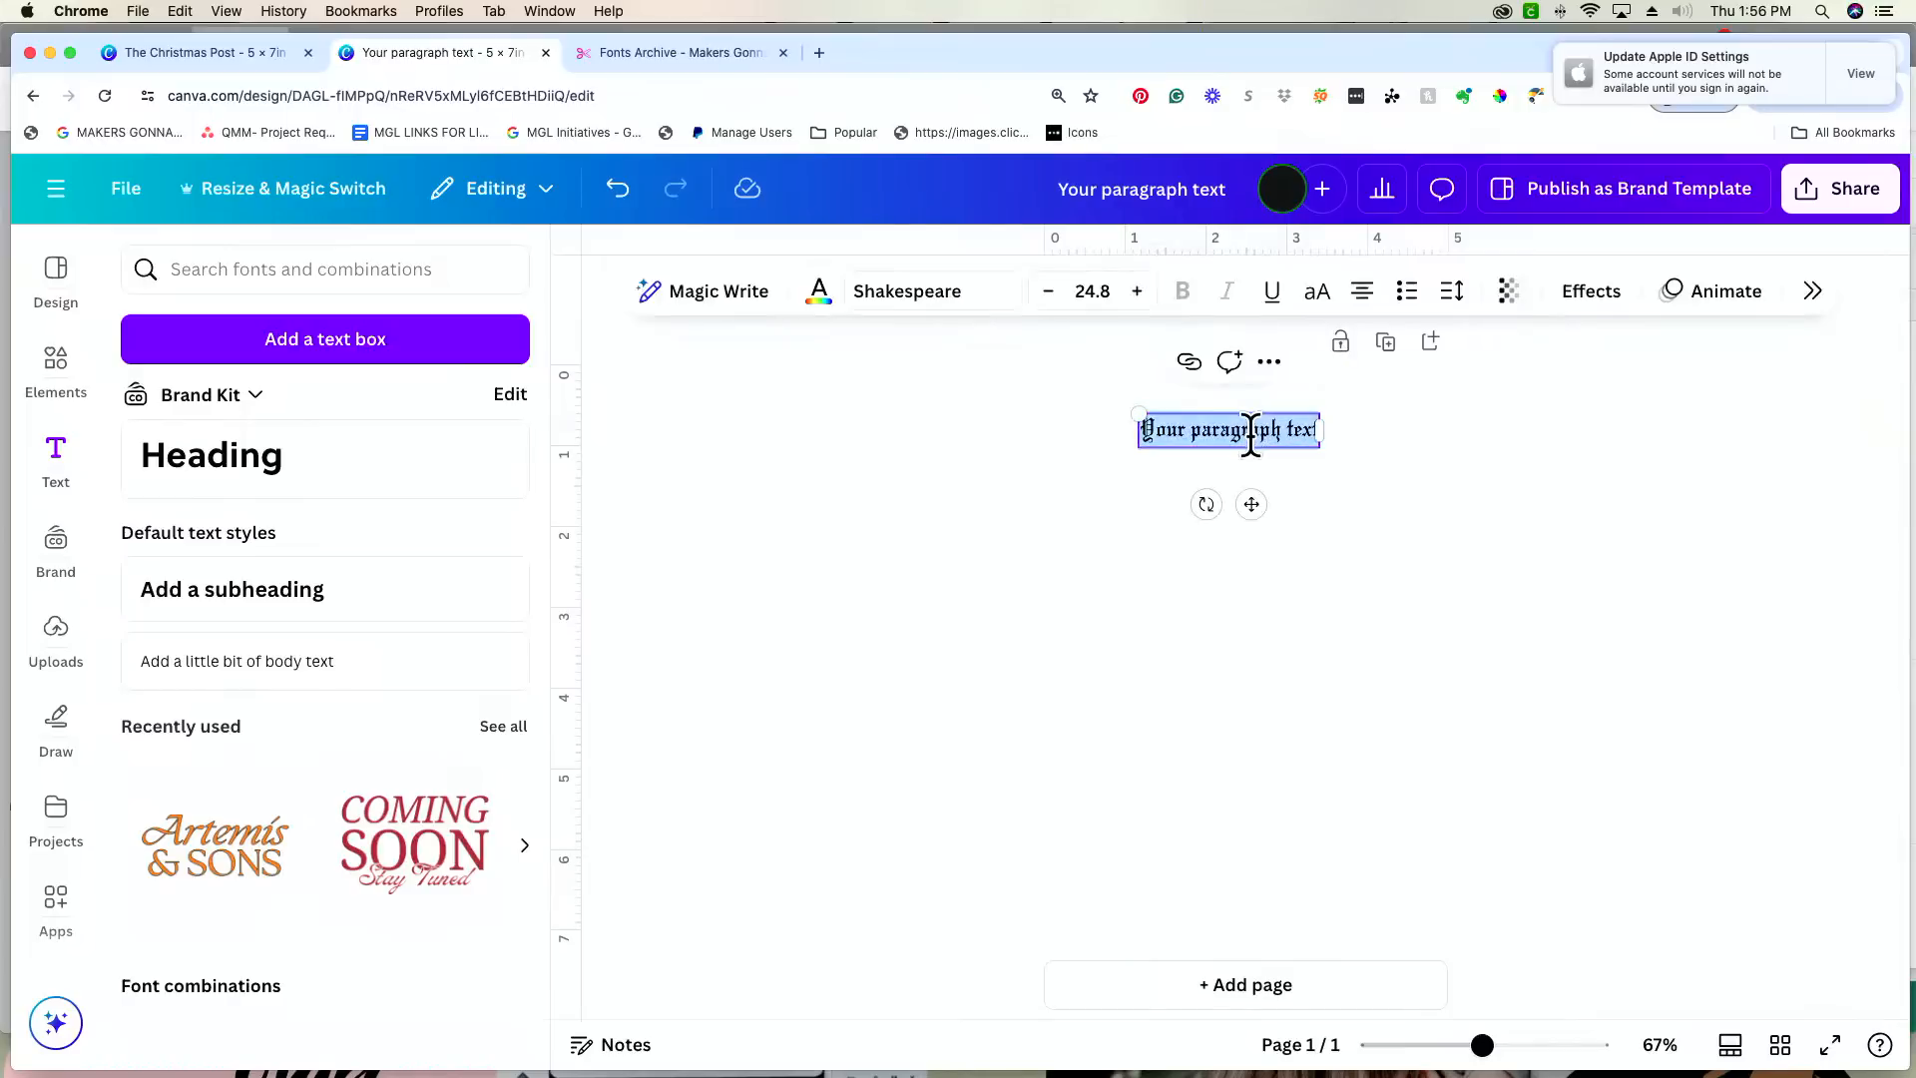
text(The Chr)
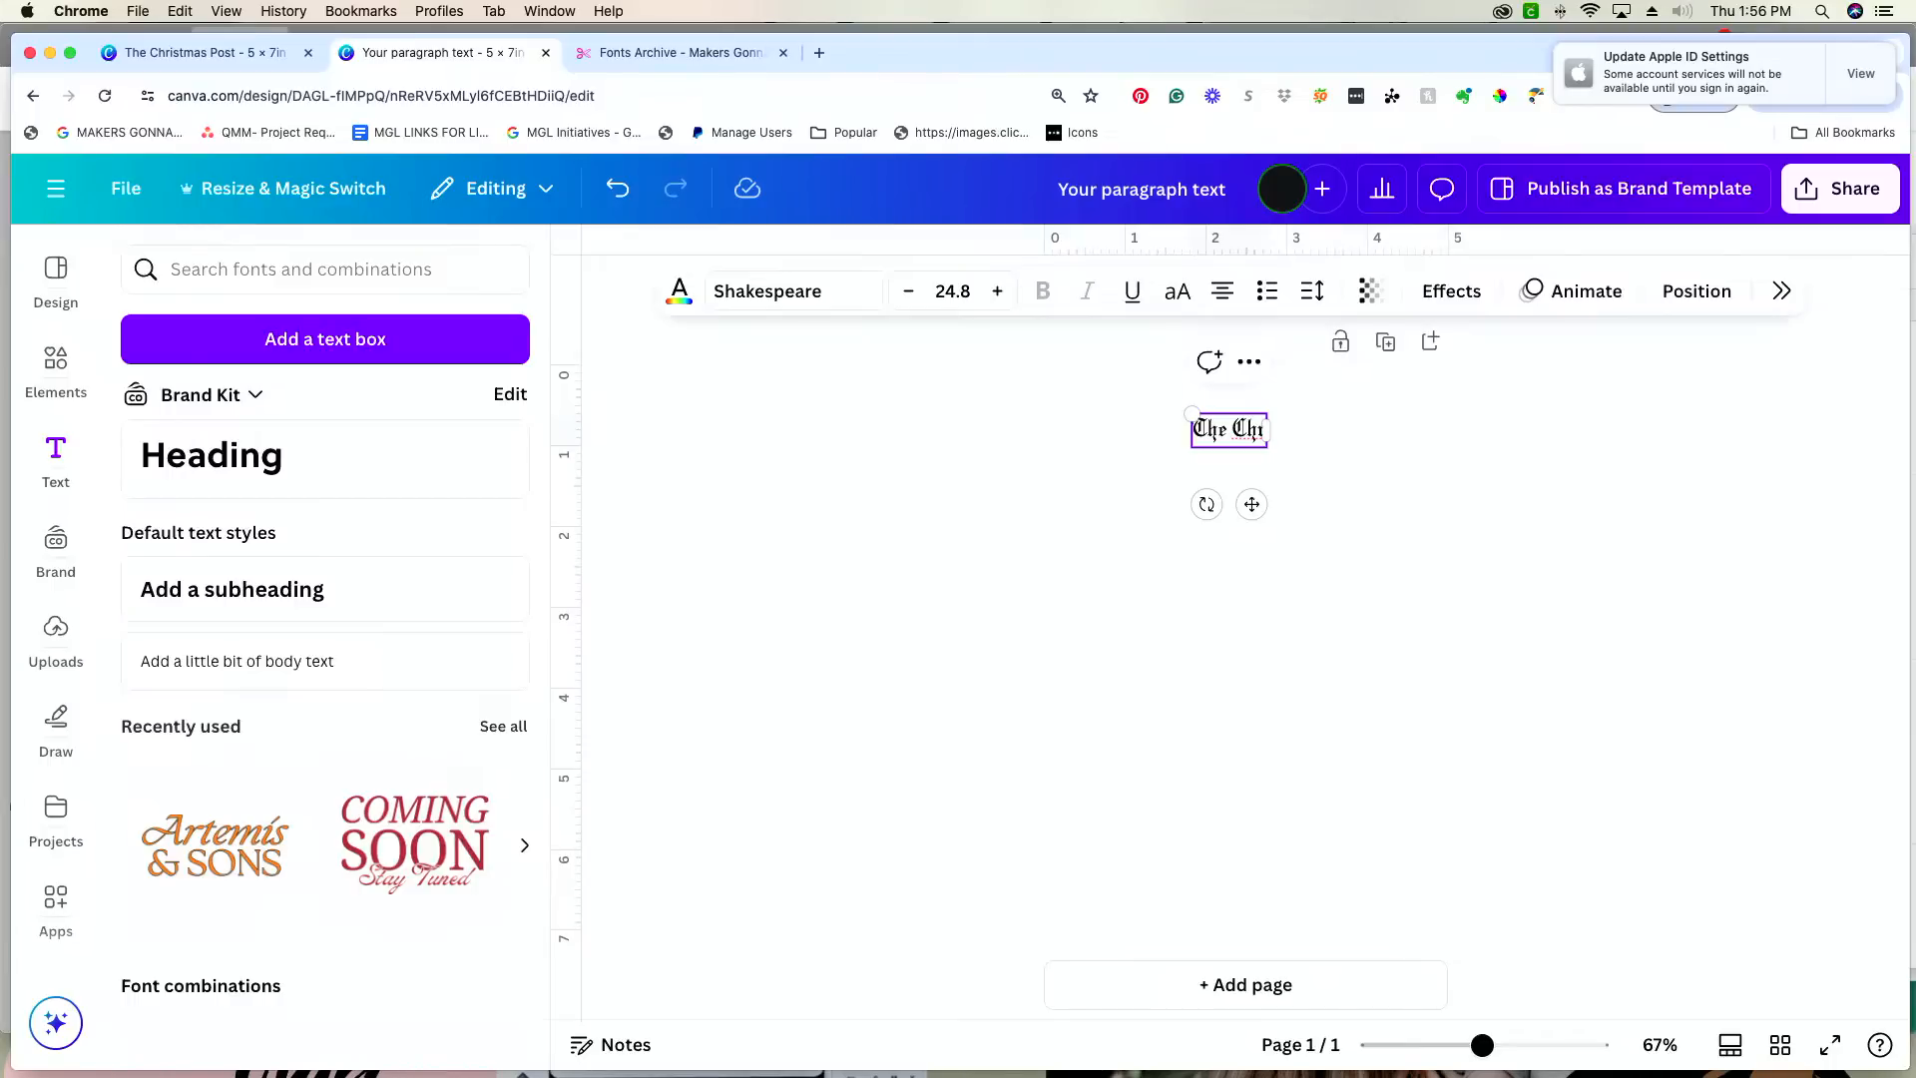
text(istmas)
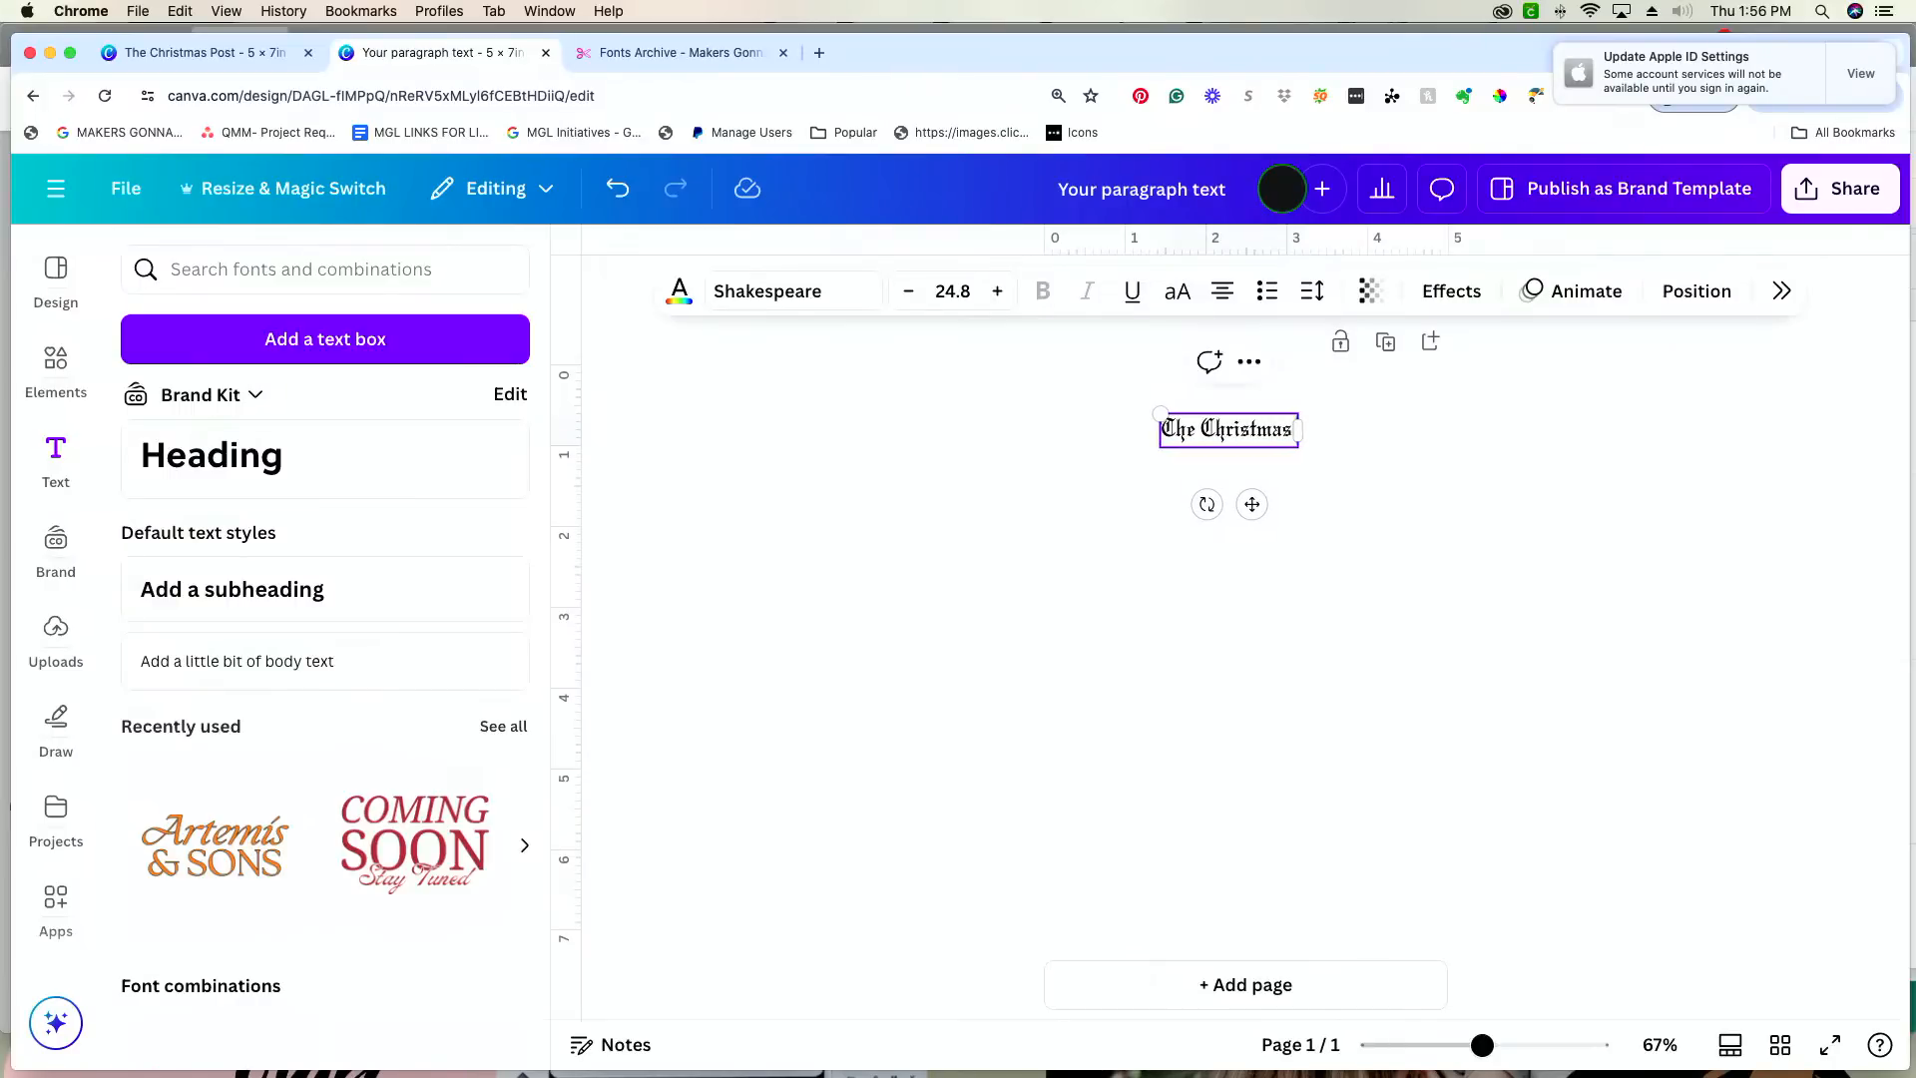
text( Post)
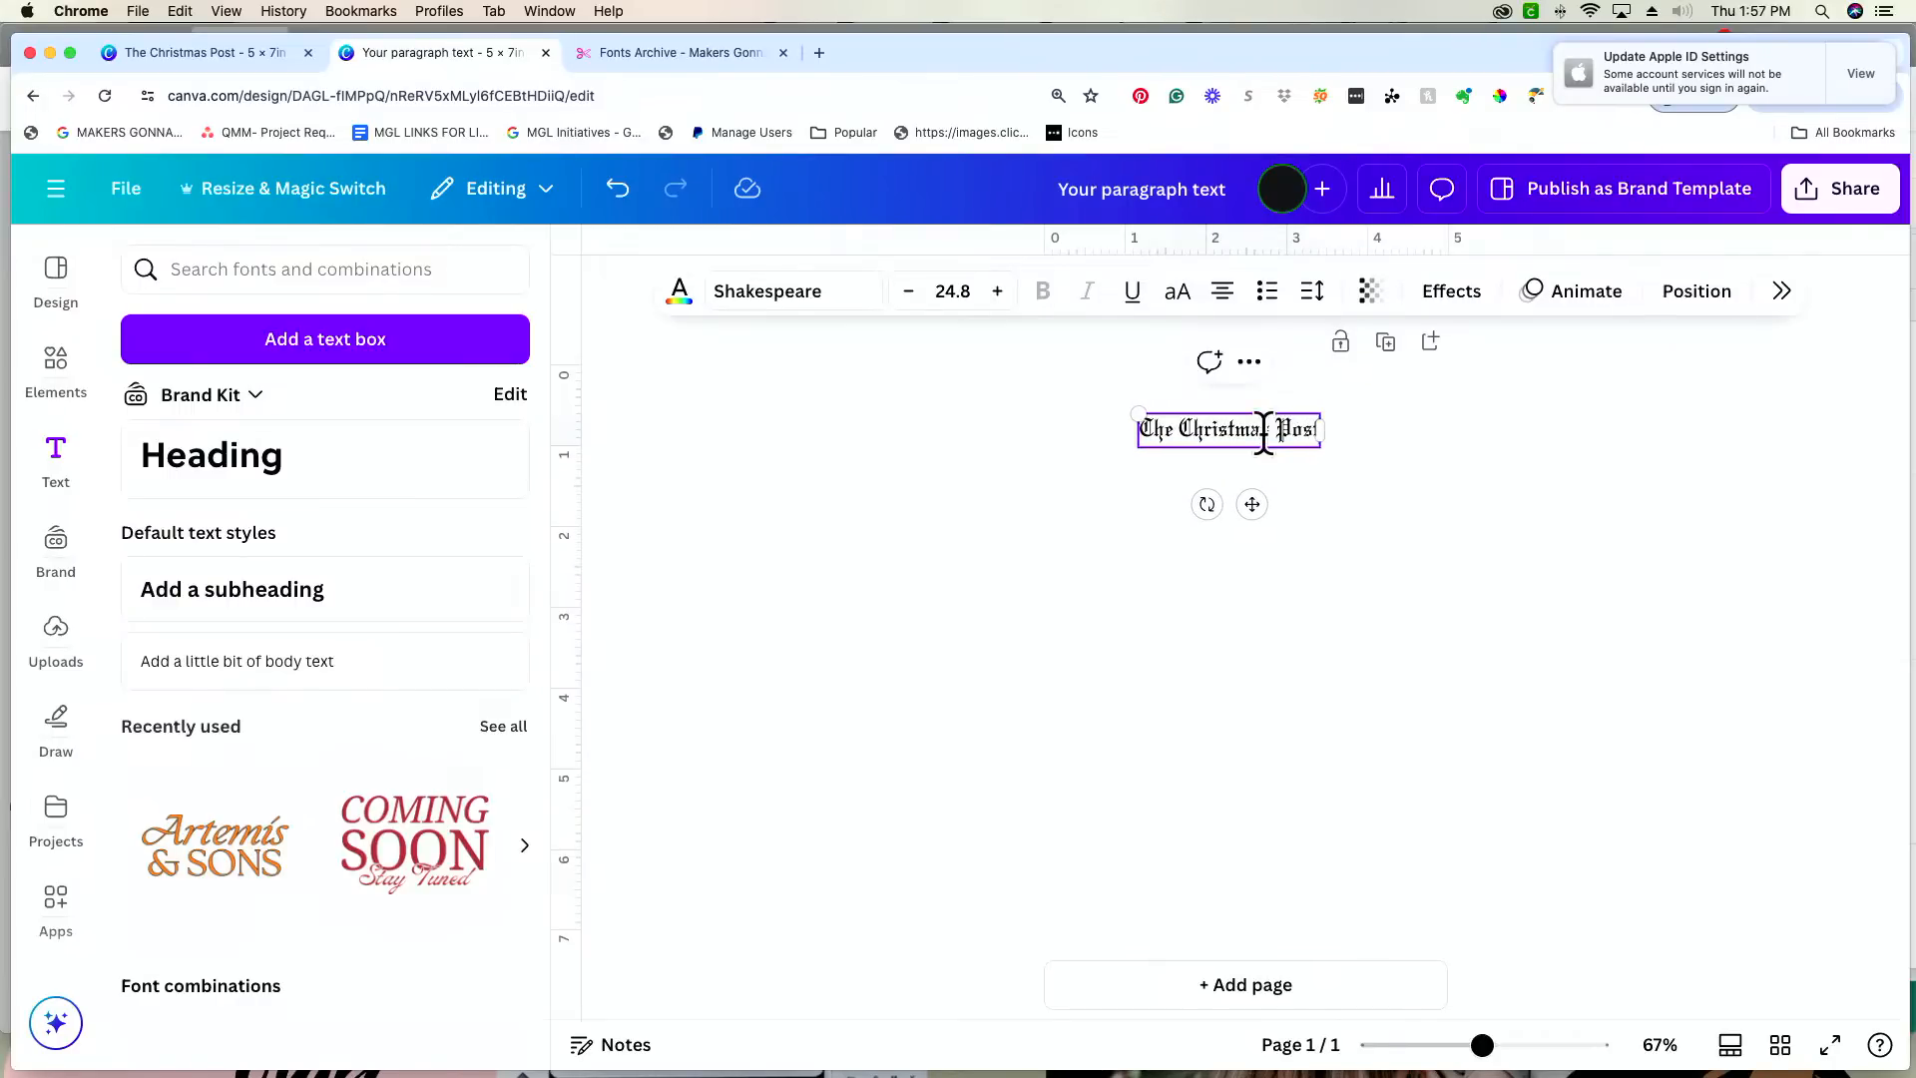
click(1434, 628)
Step: Enlarge the "The Christmas Post" heading to nearly the full page width and centre it near the page's upper edge
click(1240, 441)
drag(1135, 411, 1069, 391)
drag(1319, 447, 1424, 499)
drag(1270, 530, 1271, 521)
click(1357, 588)
drag(1316, 439, 1313, 448)
click(1386, 508)
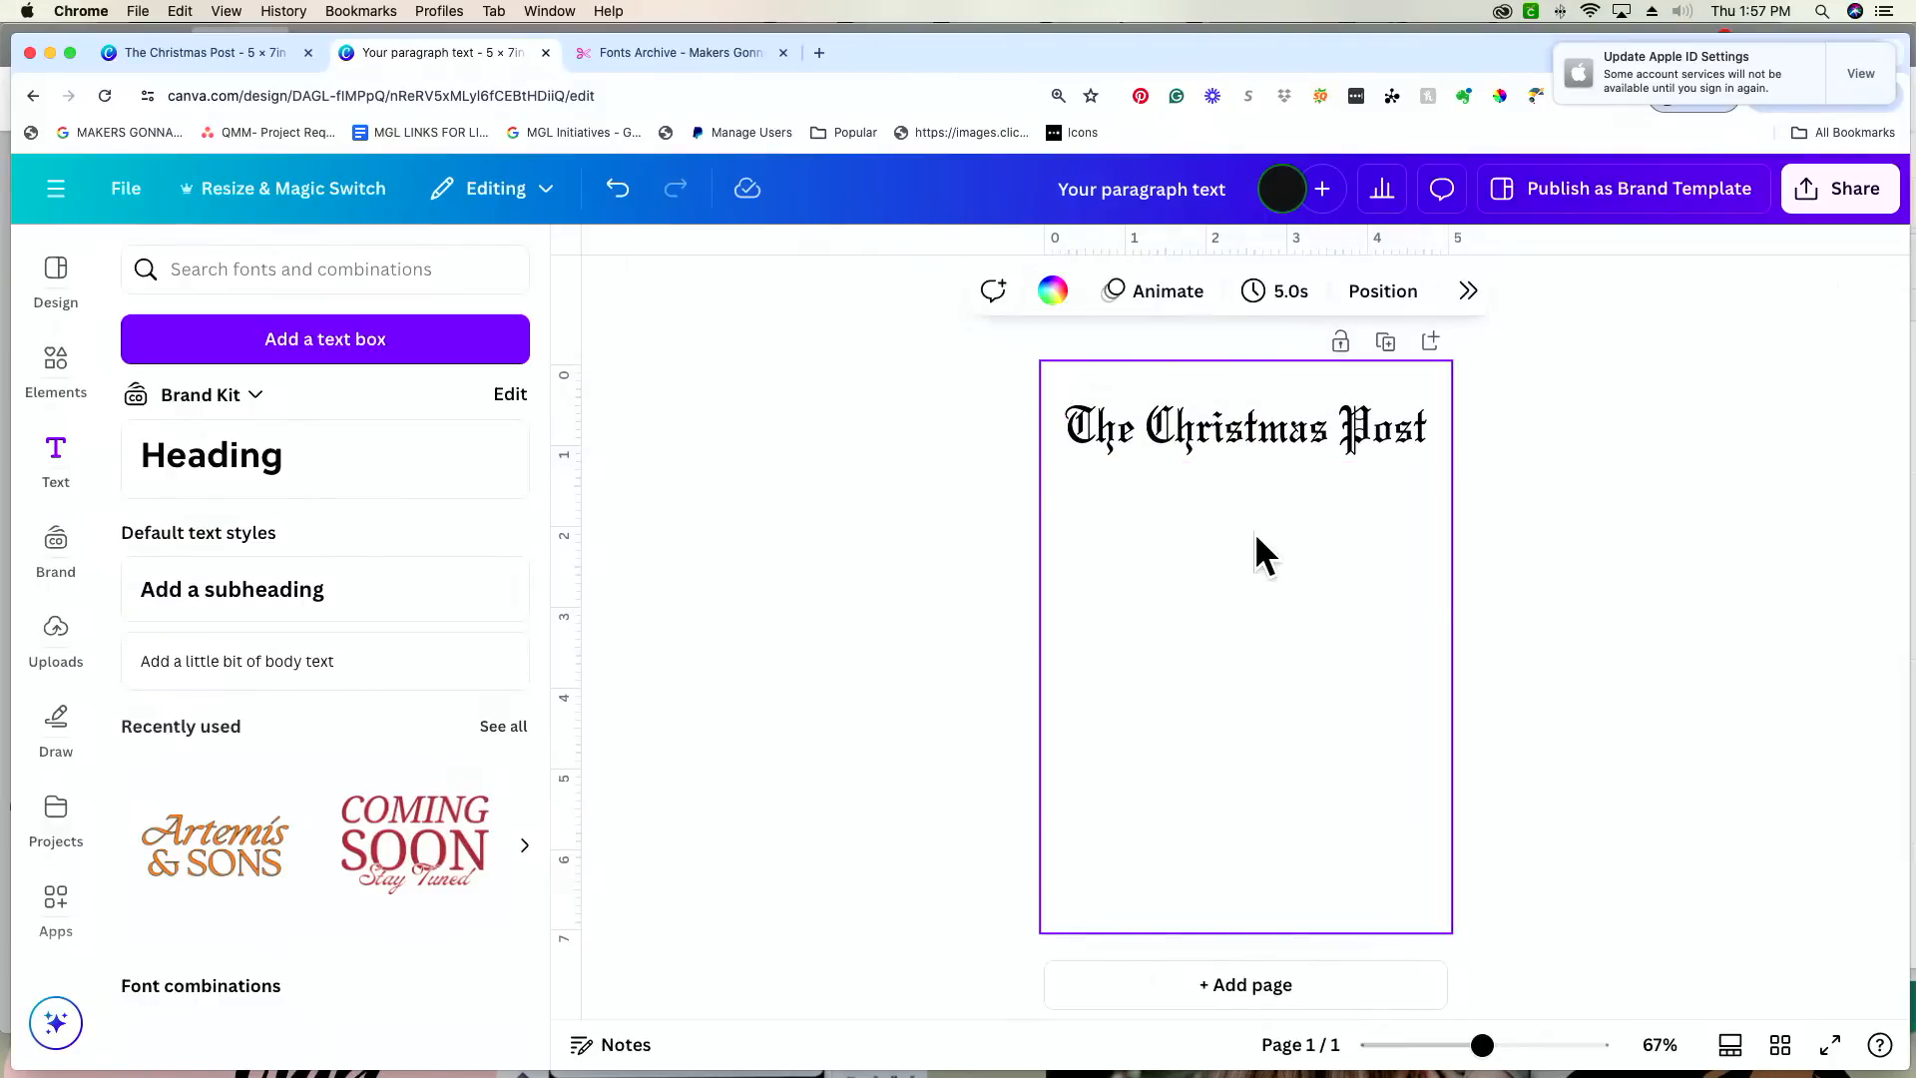
key(l)
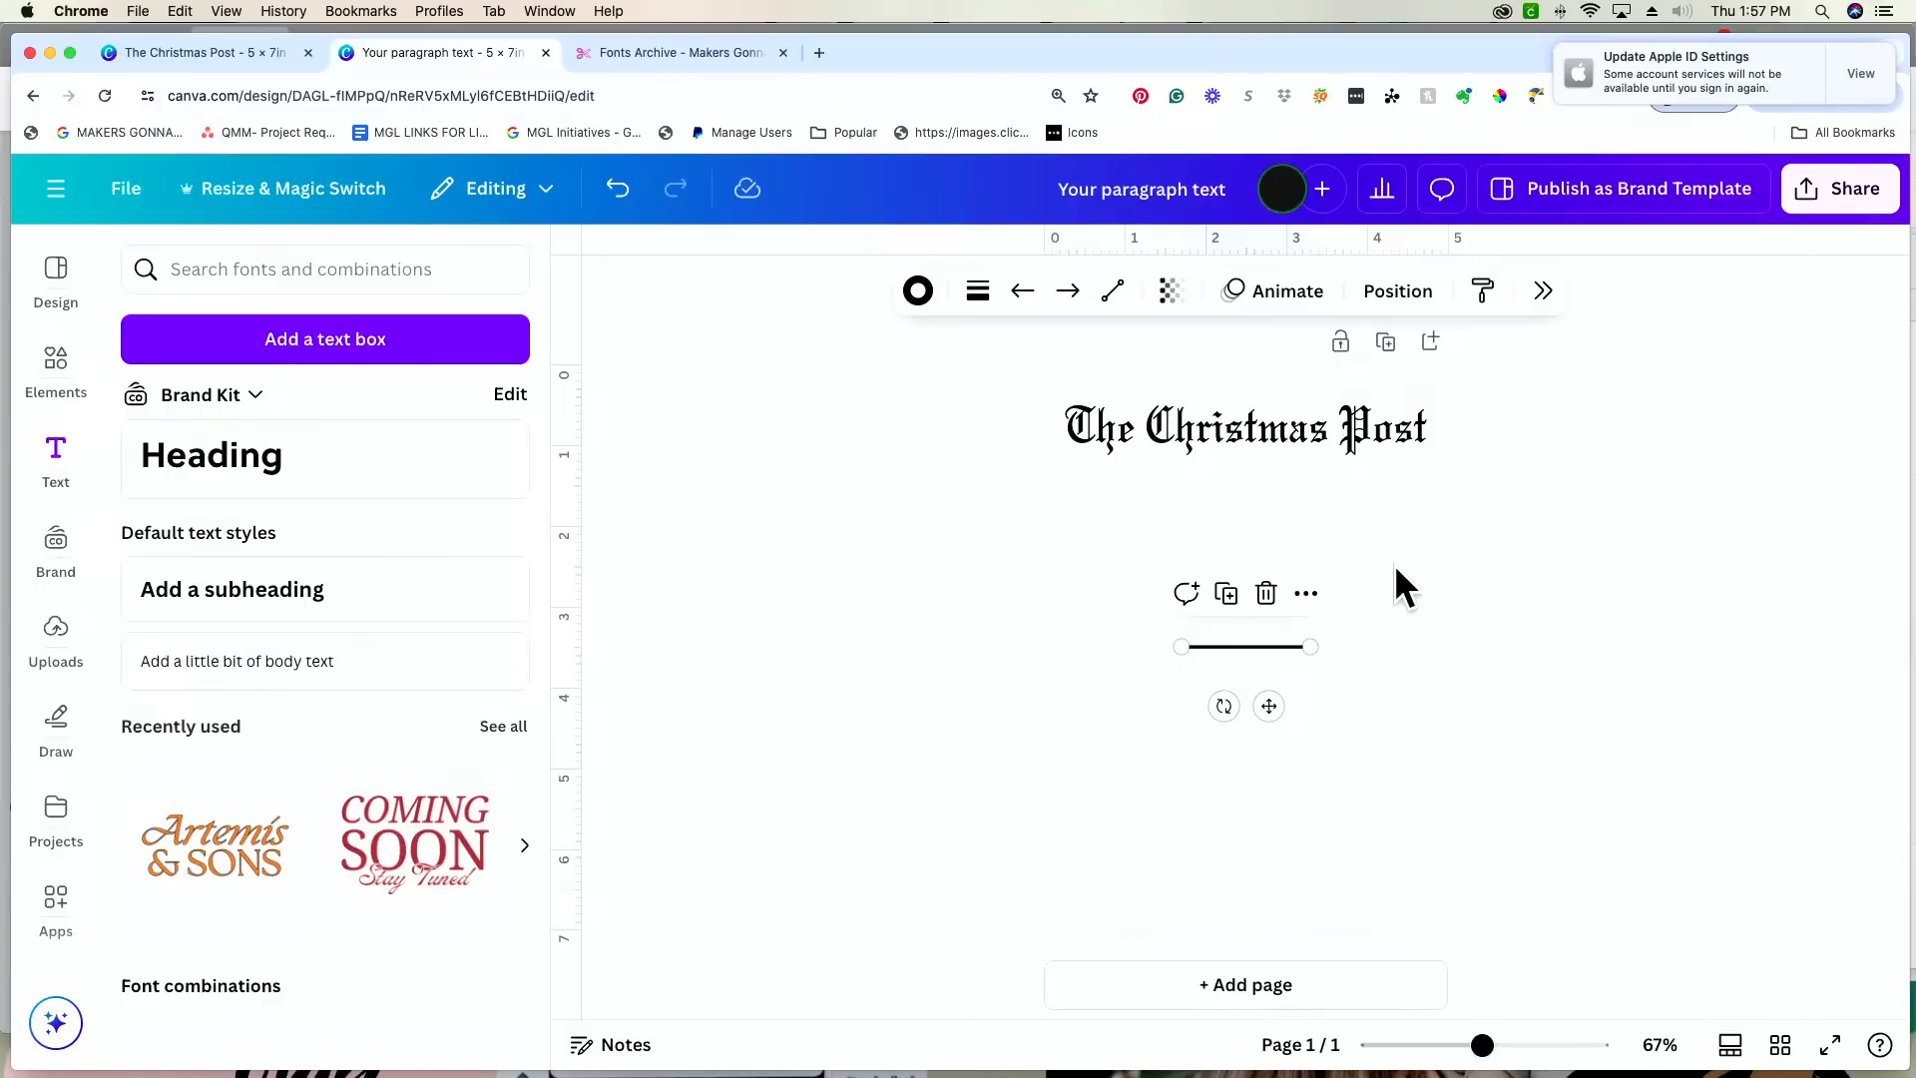
key(BackSpace)
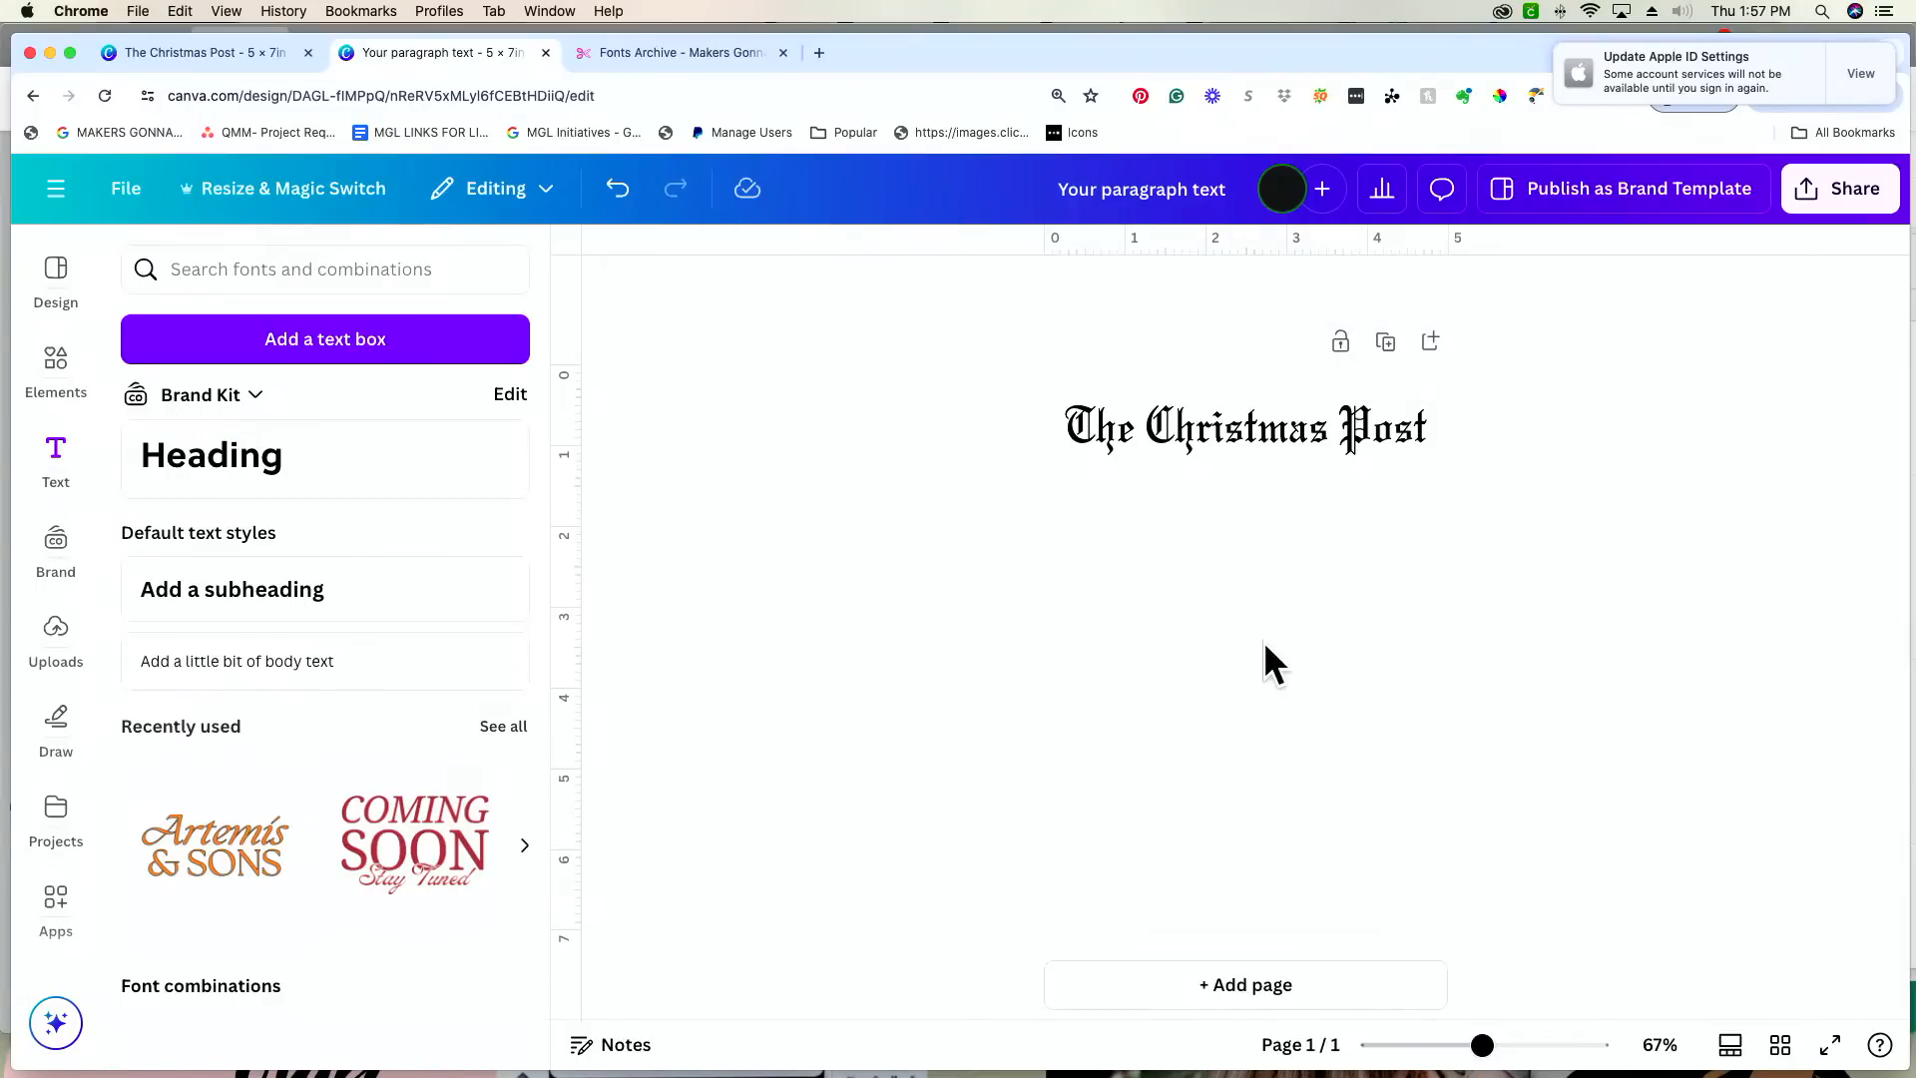
click(1261, 661)
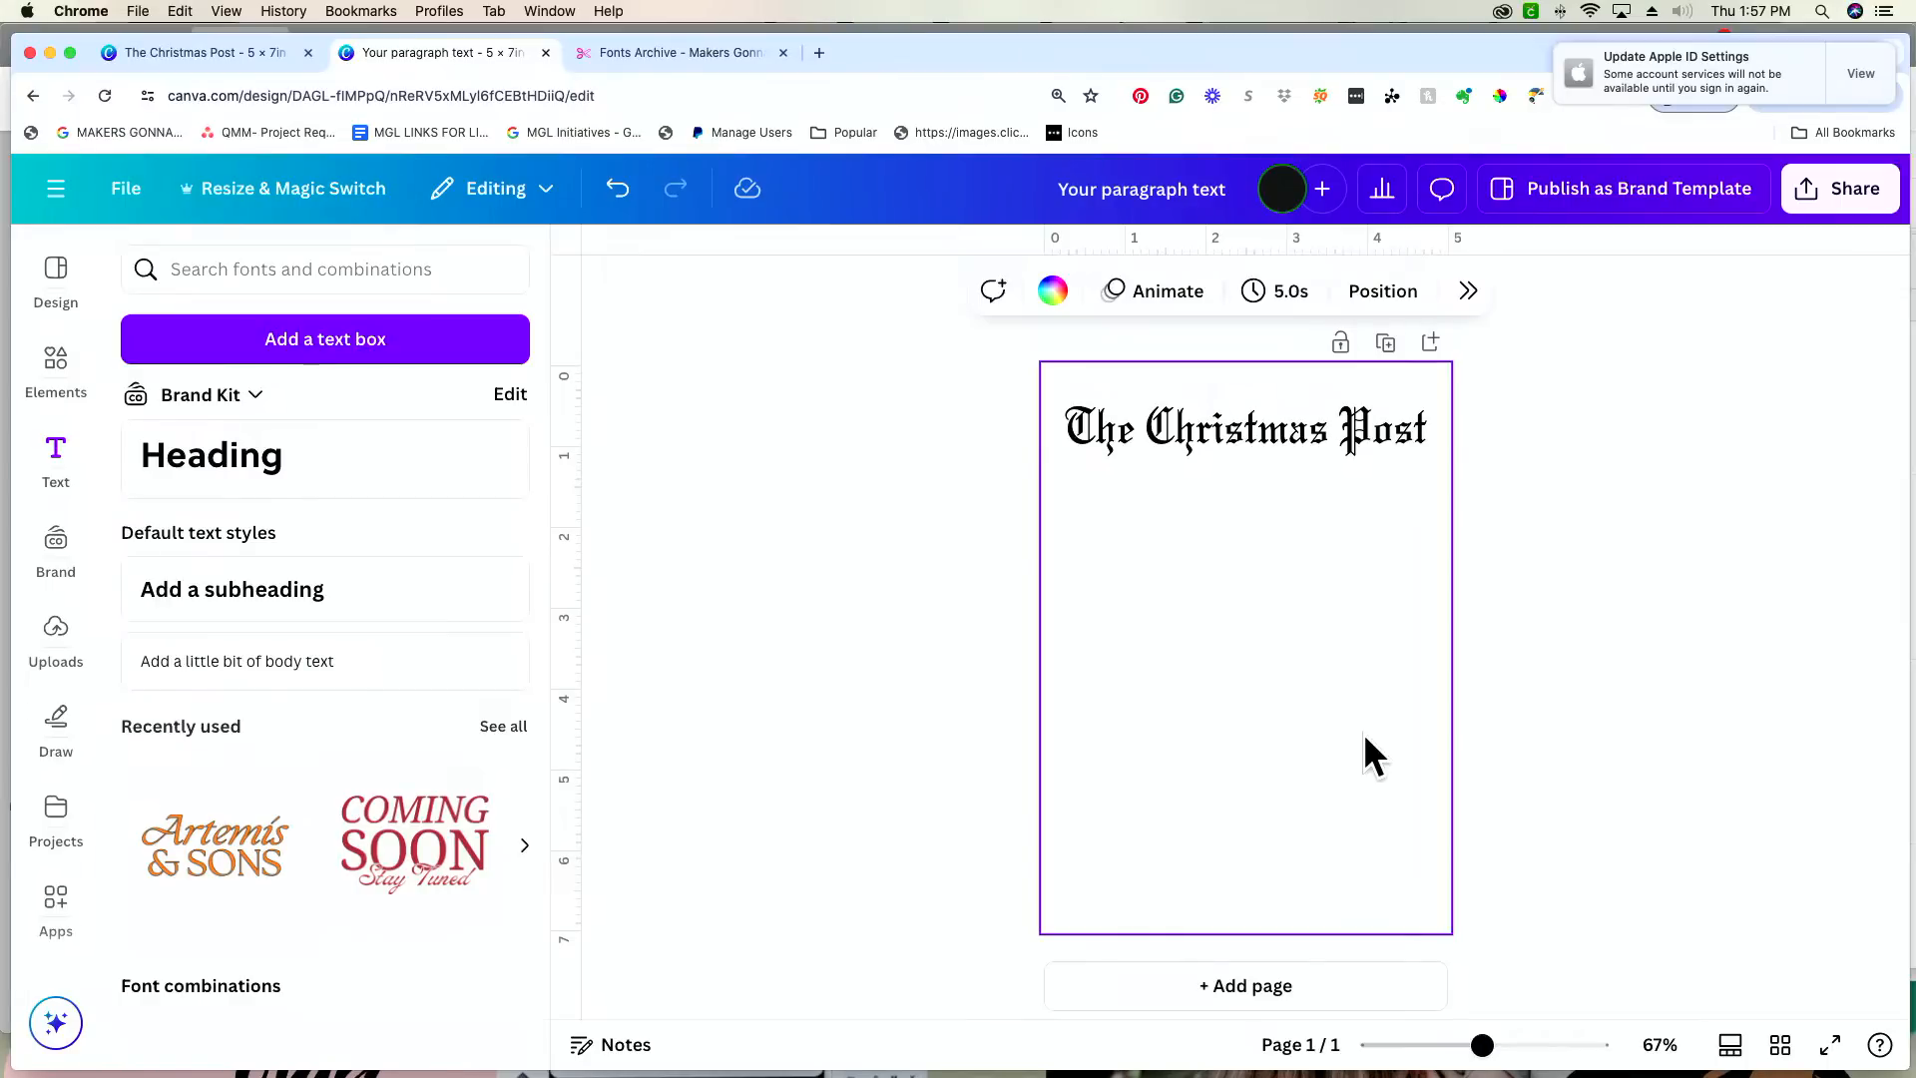
Step: Add a horizontal line and extend both ends to match the heading's width, about 4.5 in
key(l)
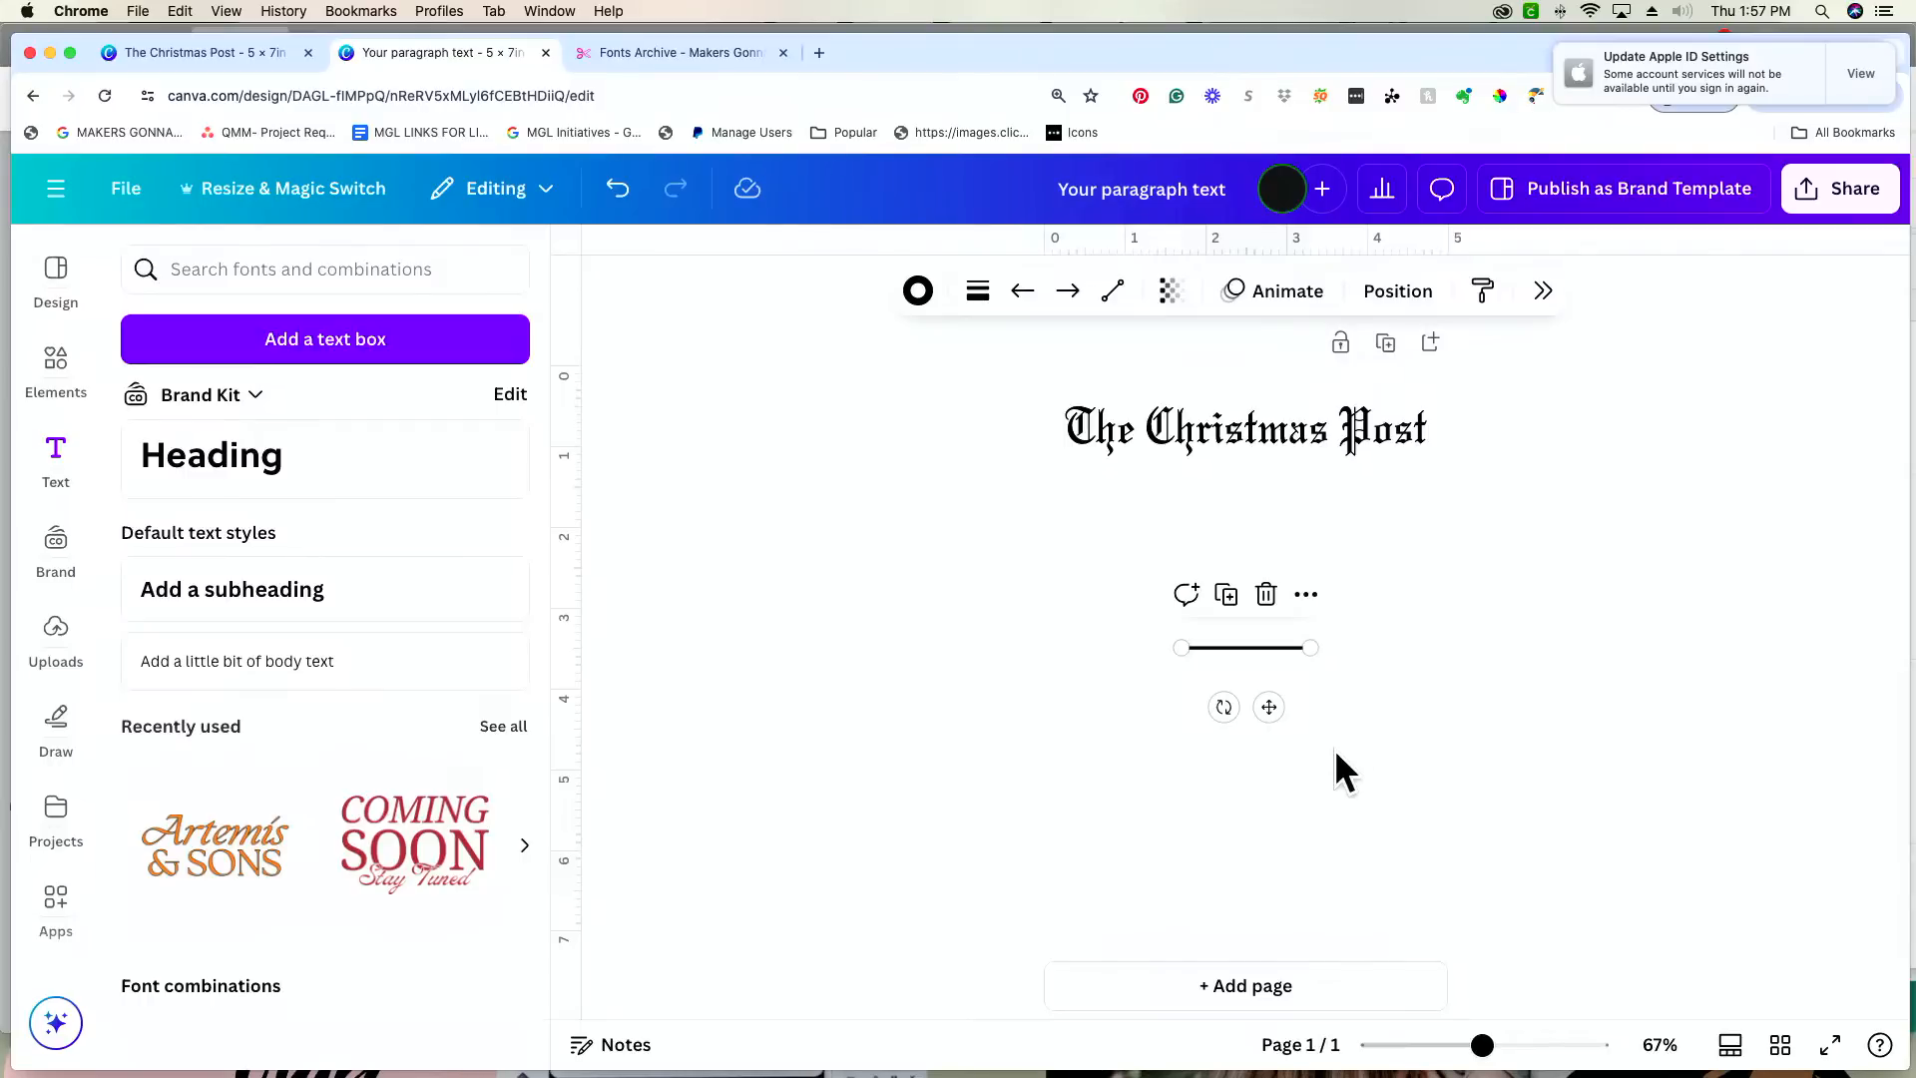
drag(1181, 648, 1065, 647)
drag(1310, 649, 1422, 648)
click(1391, 712)
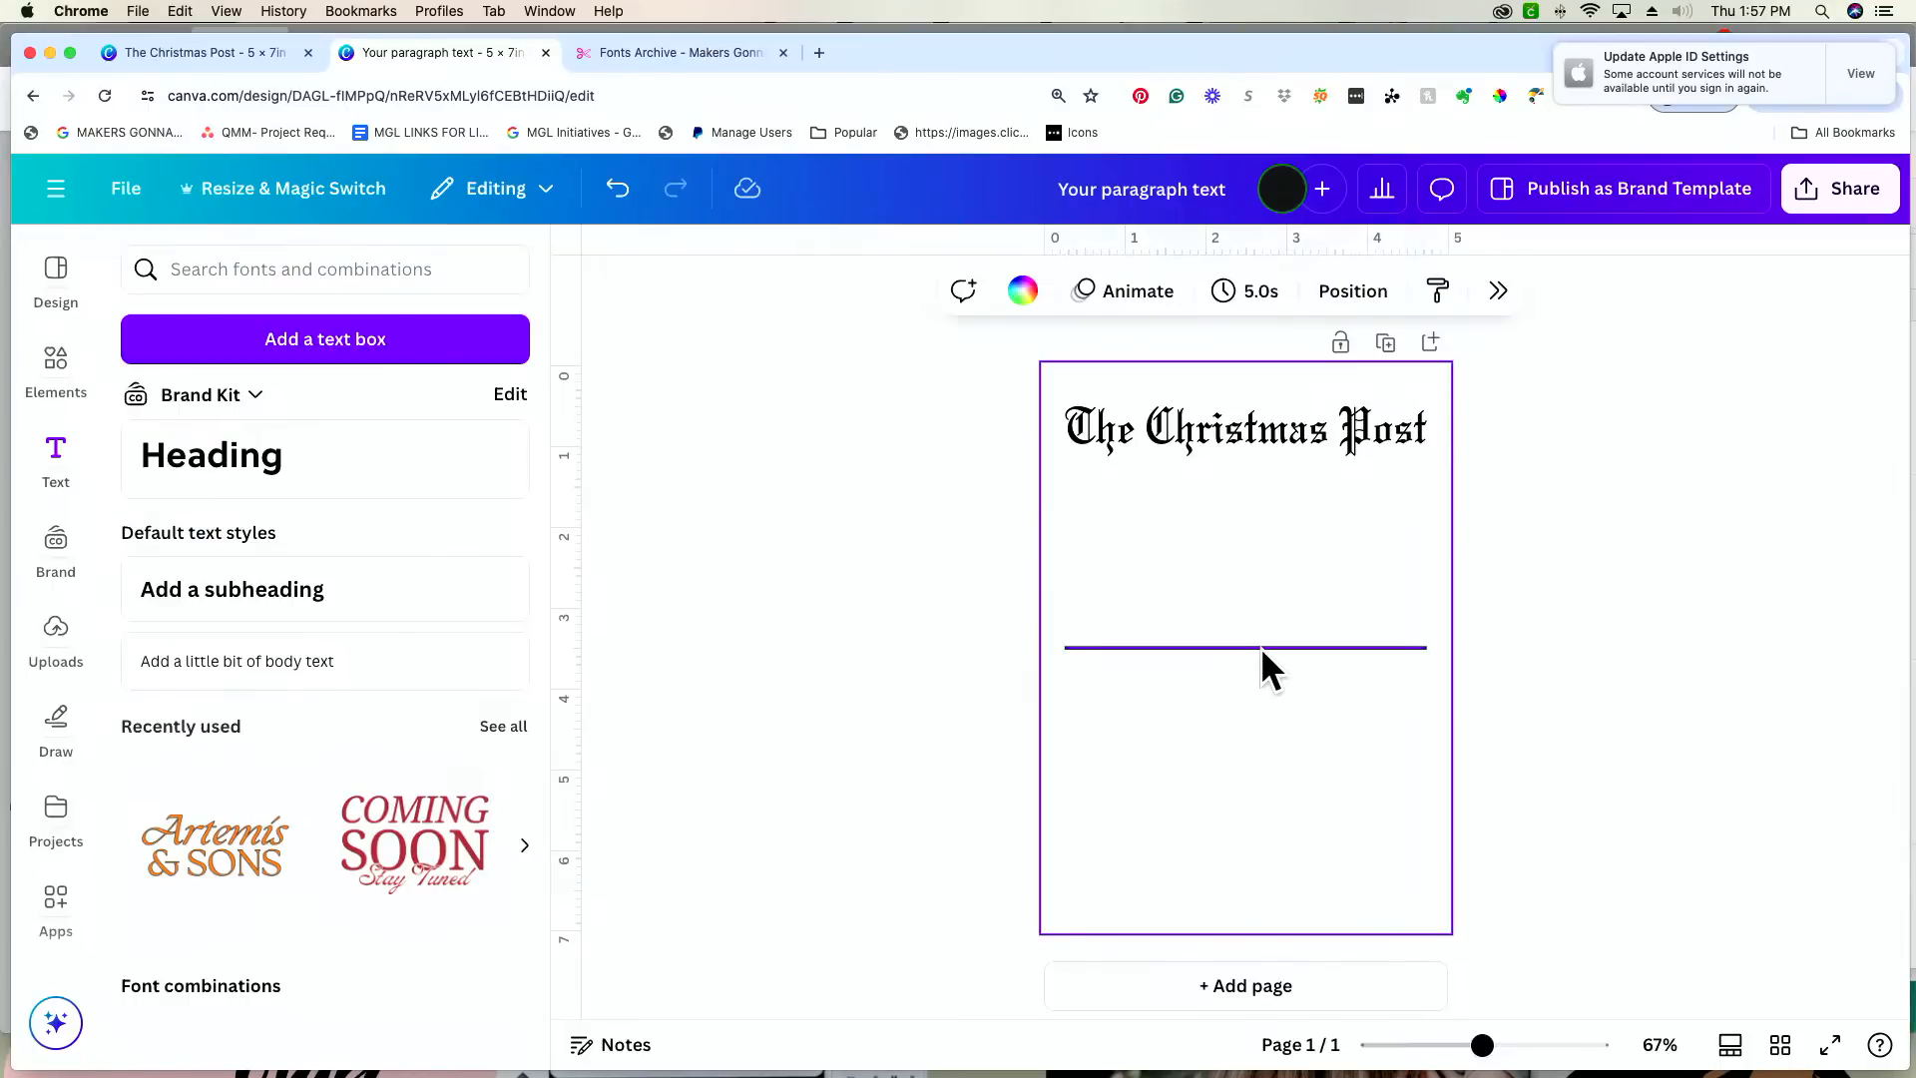
Step: Set the horizontal line's weight to 2
drag(1483, 1045, 1517, 1046)
scroll(1431, 786, up, 3)
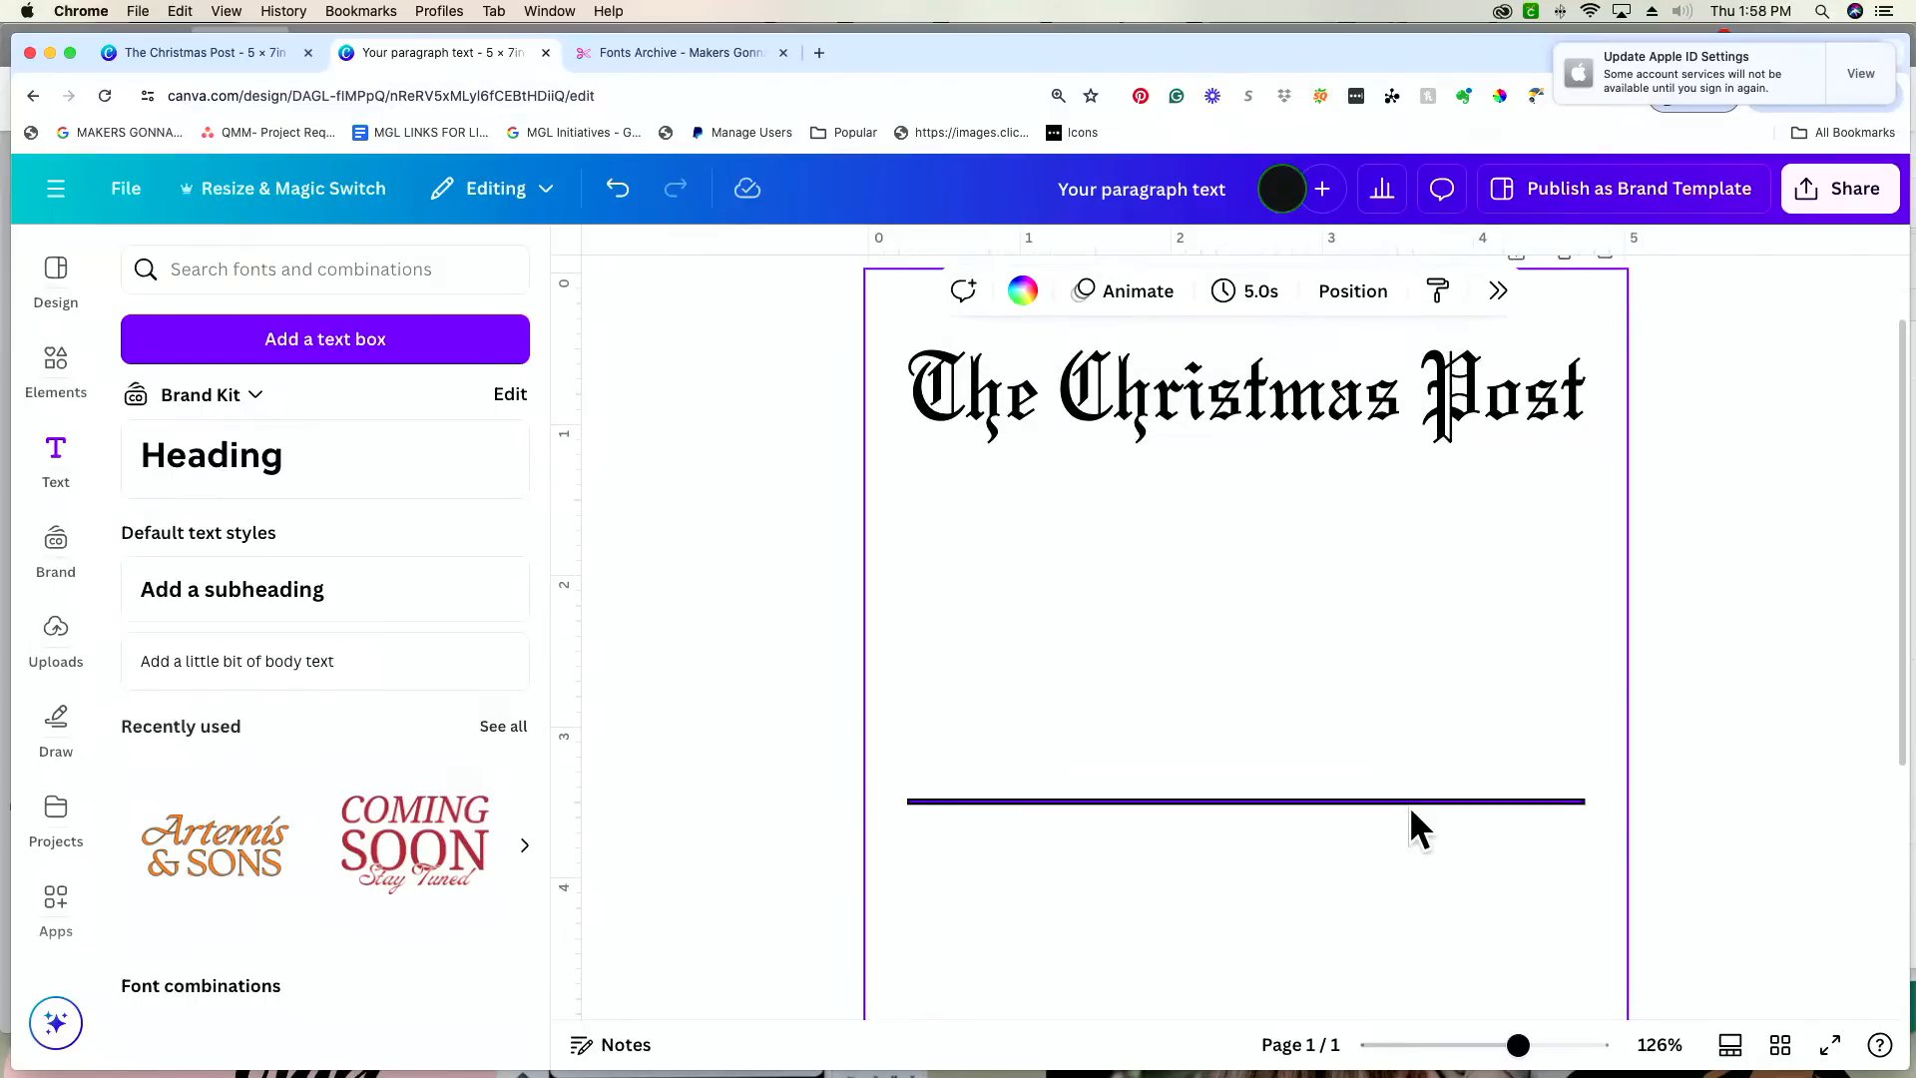
click(1410, 801)
click(918, 291)
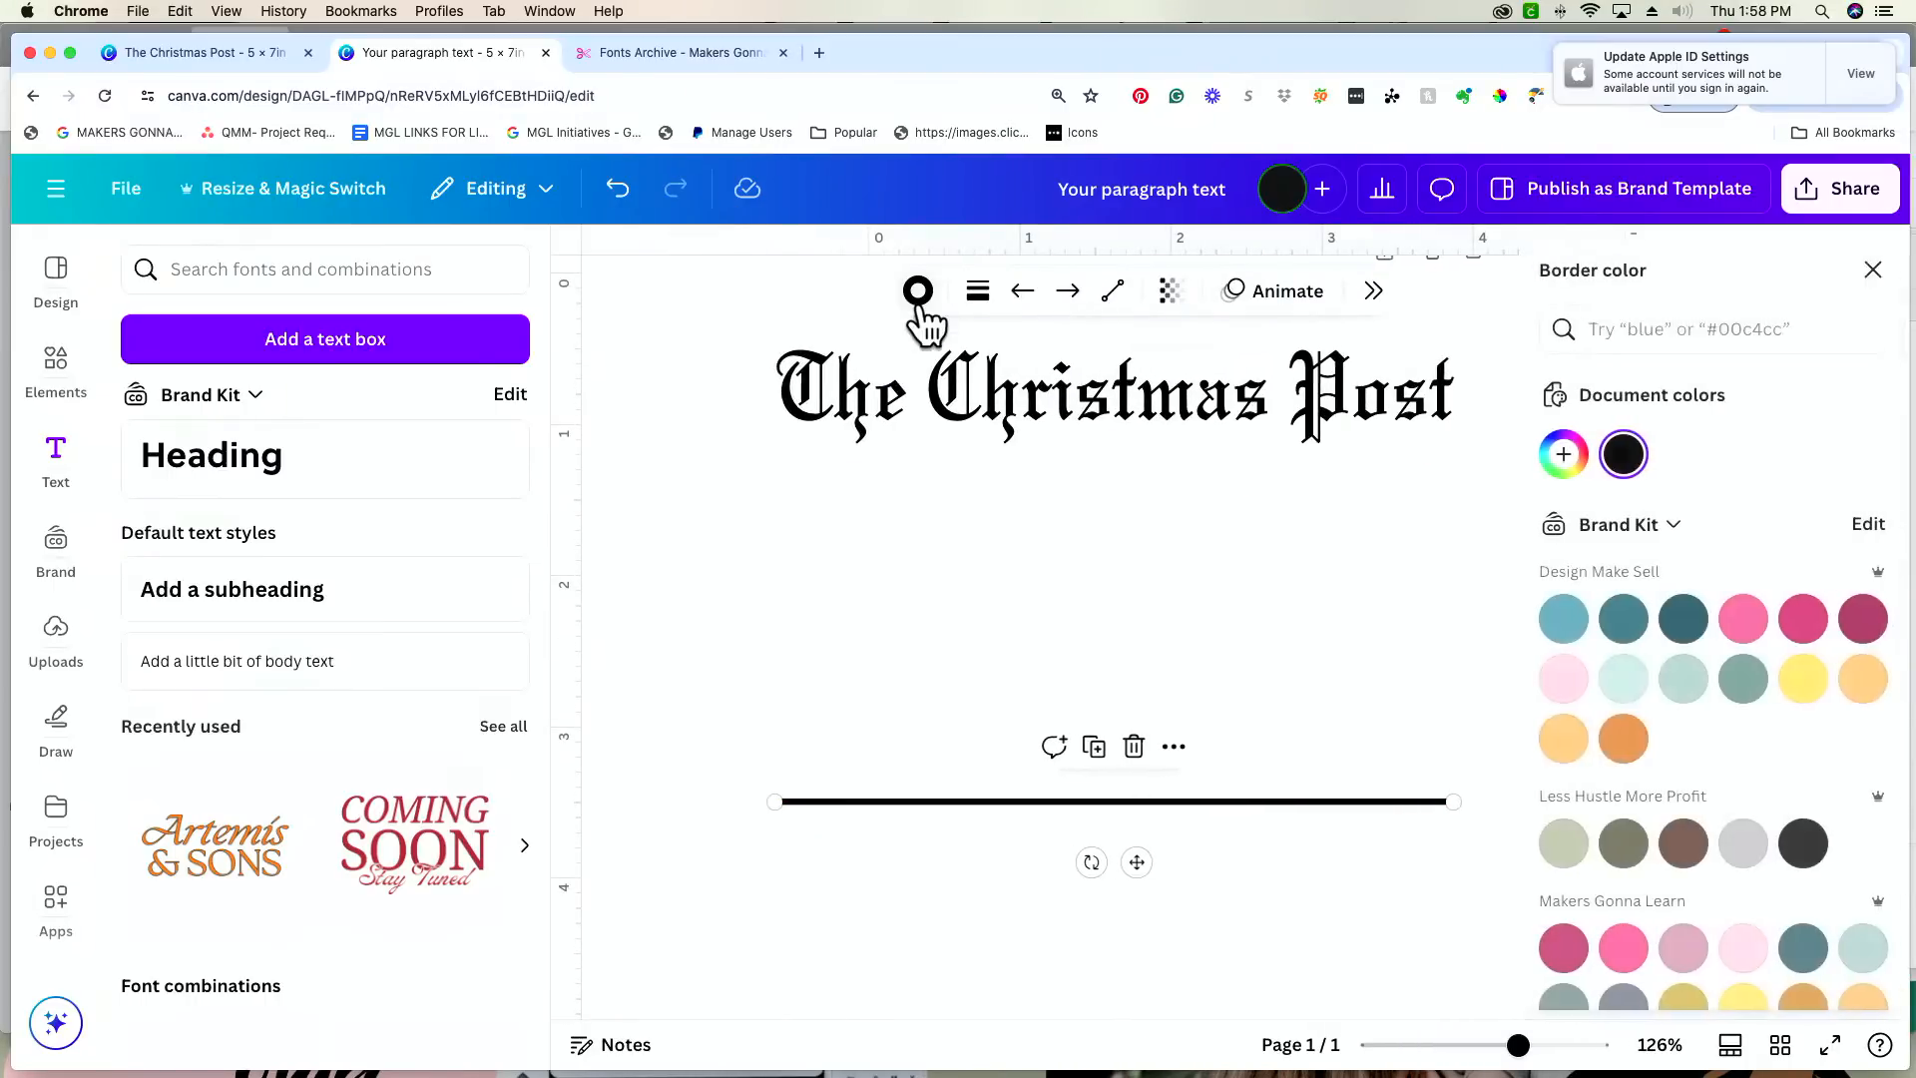
click(980, 292)
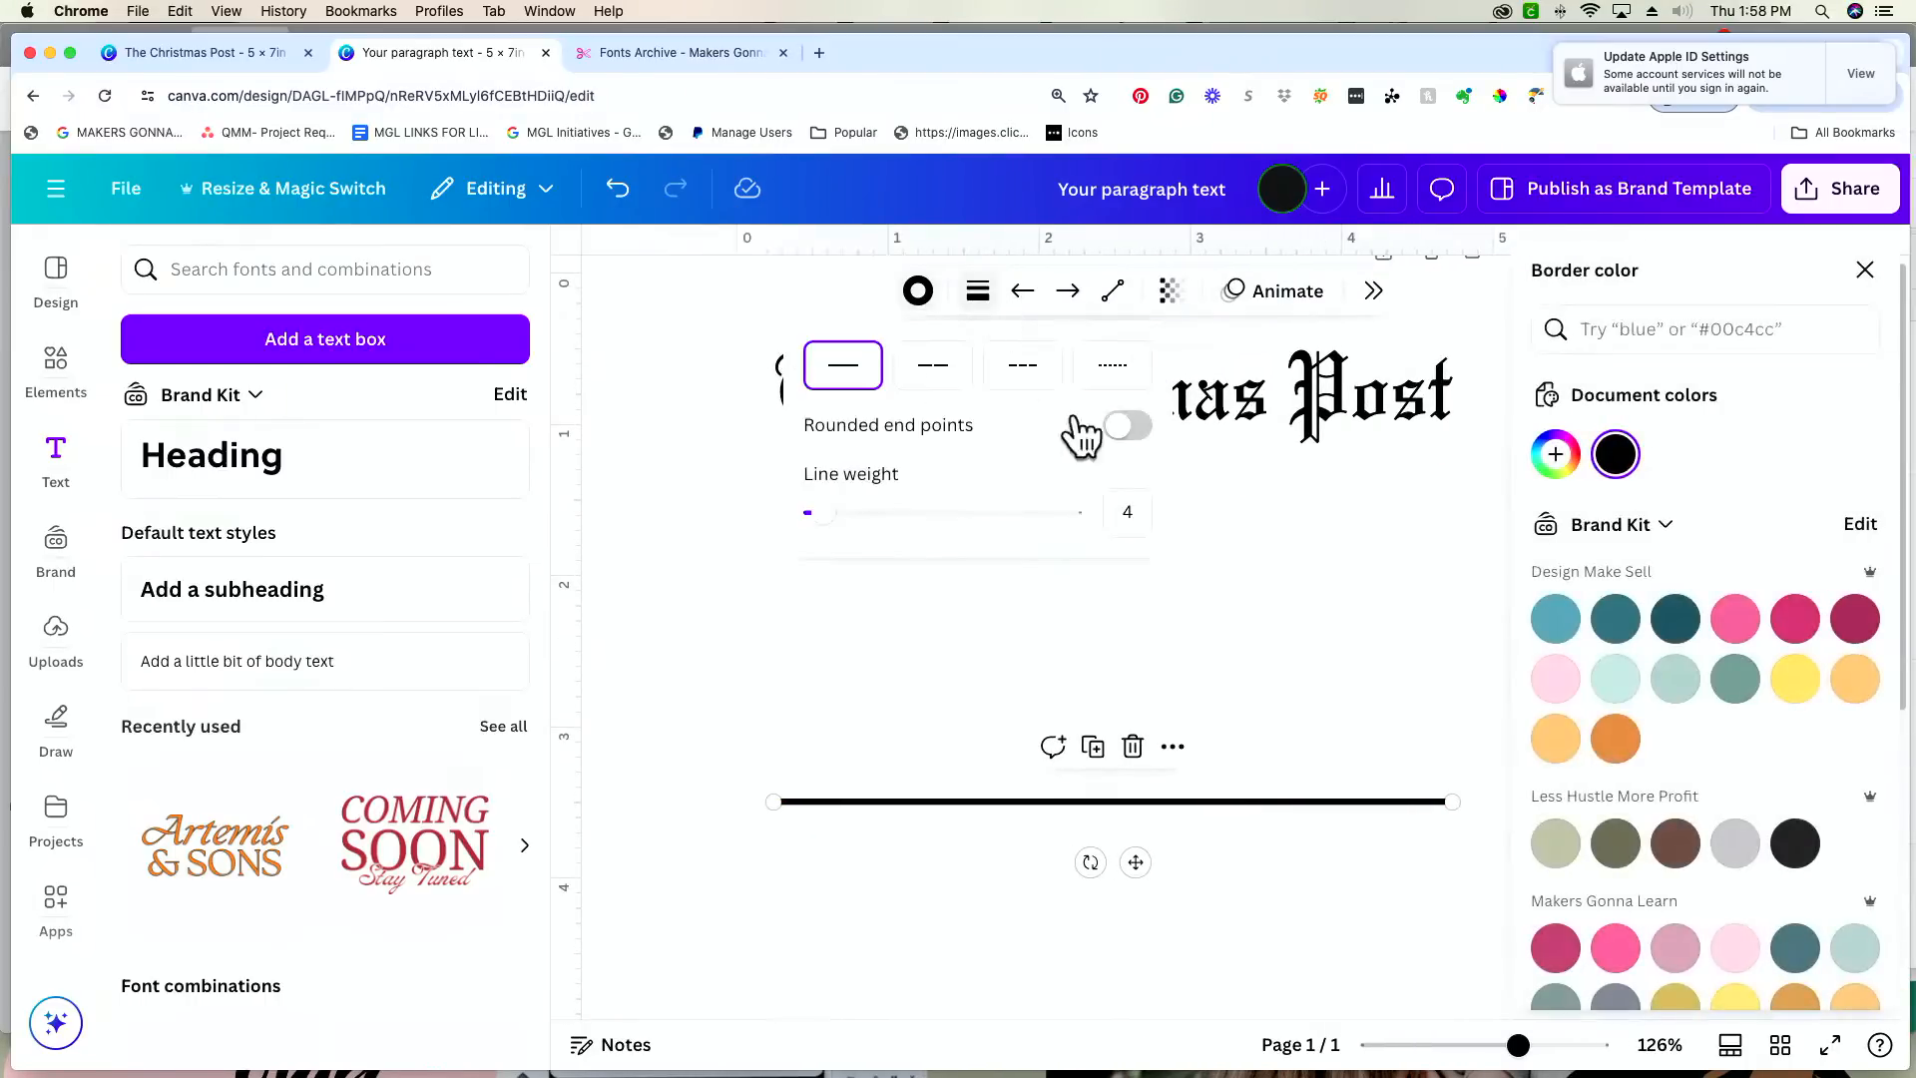
click(1146, 513)
text(2)
key(Return)
click(1260, 631)
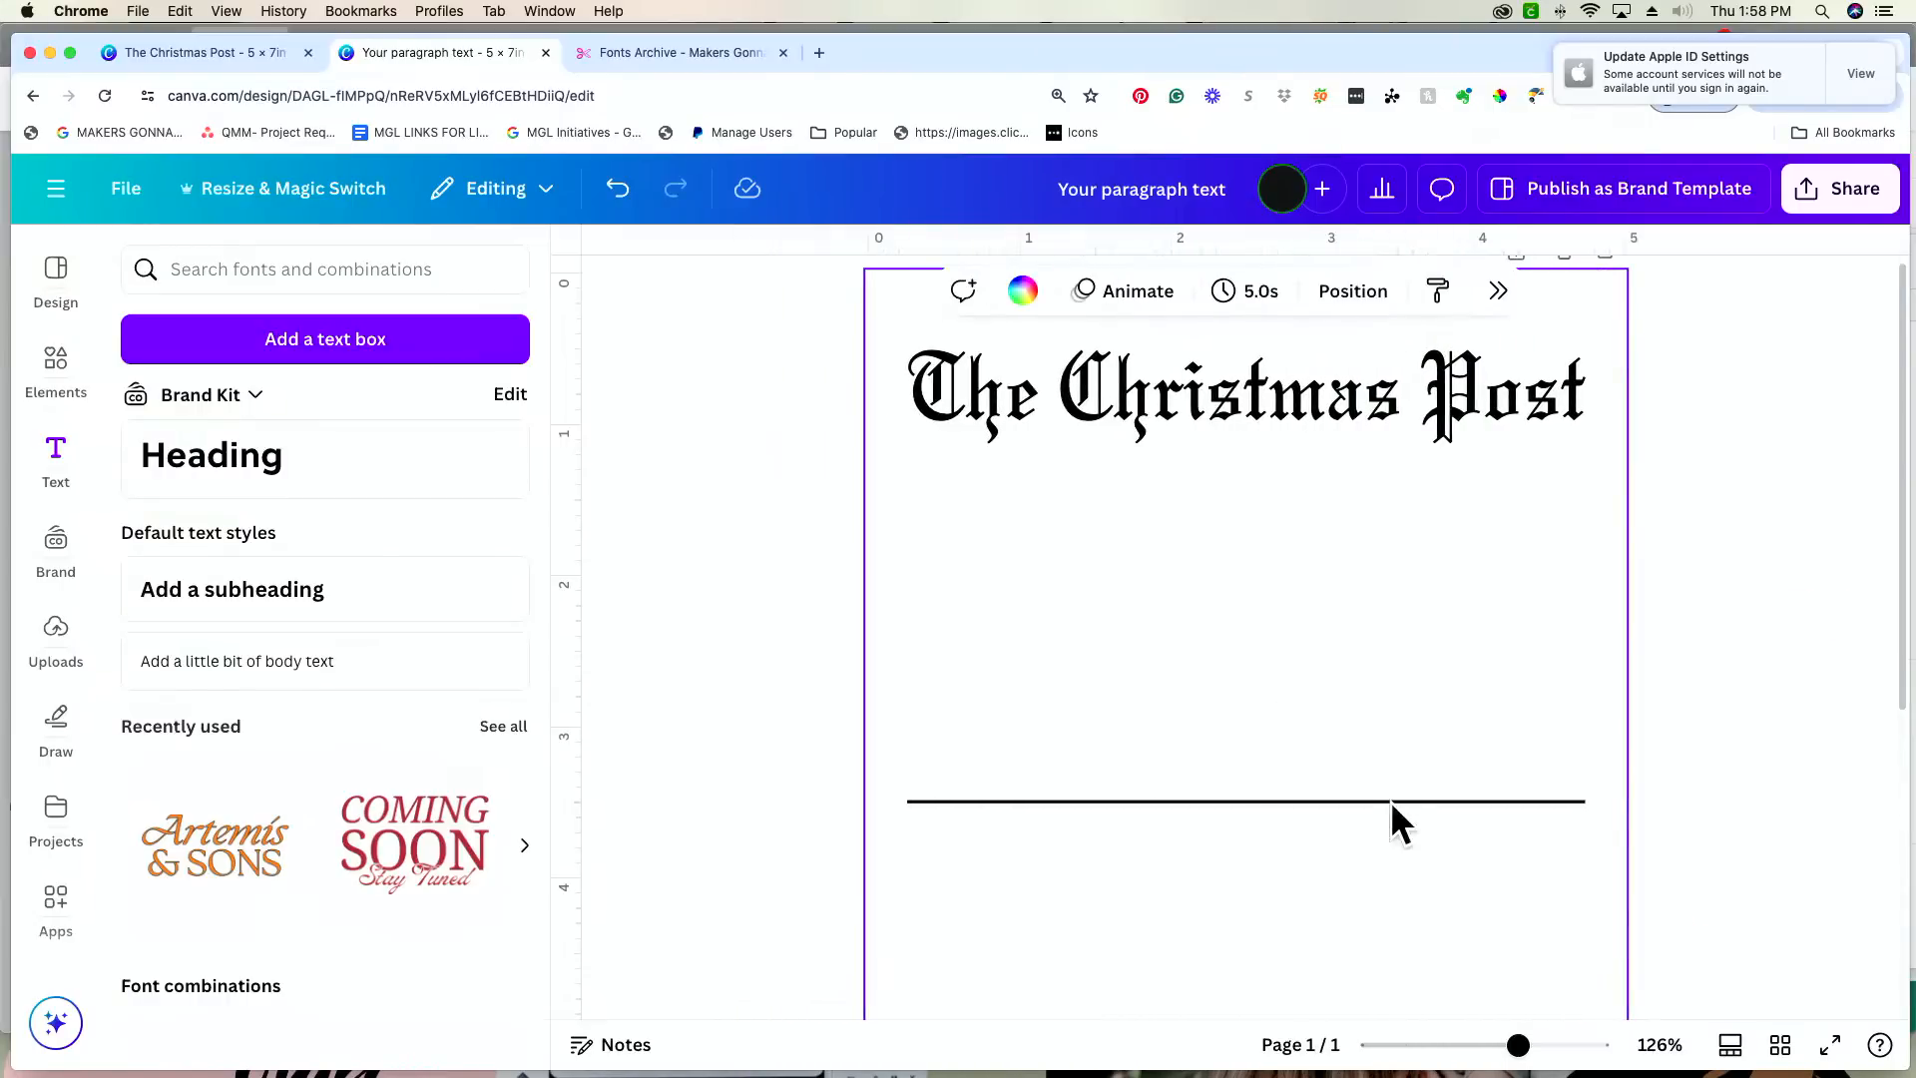
Step: Move the line up to just beneath the "The Christmas Post" heading, keeping it level and aligned with the heading's edges
drag(1385, 806, 1386, 493)
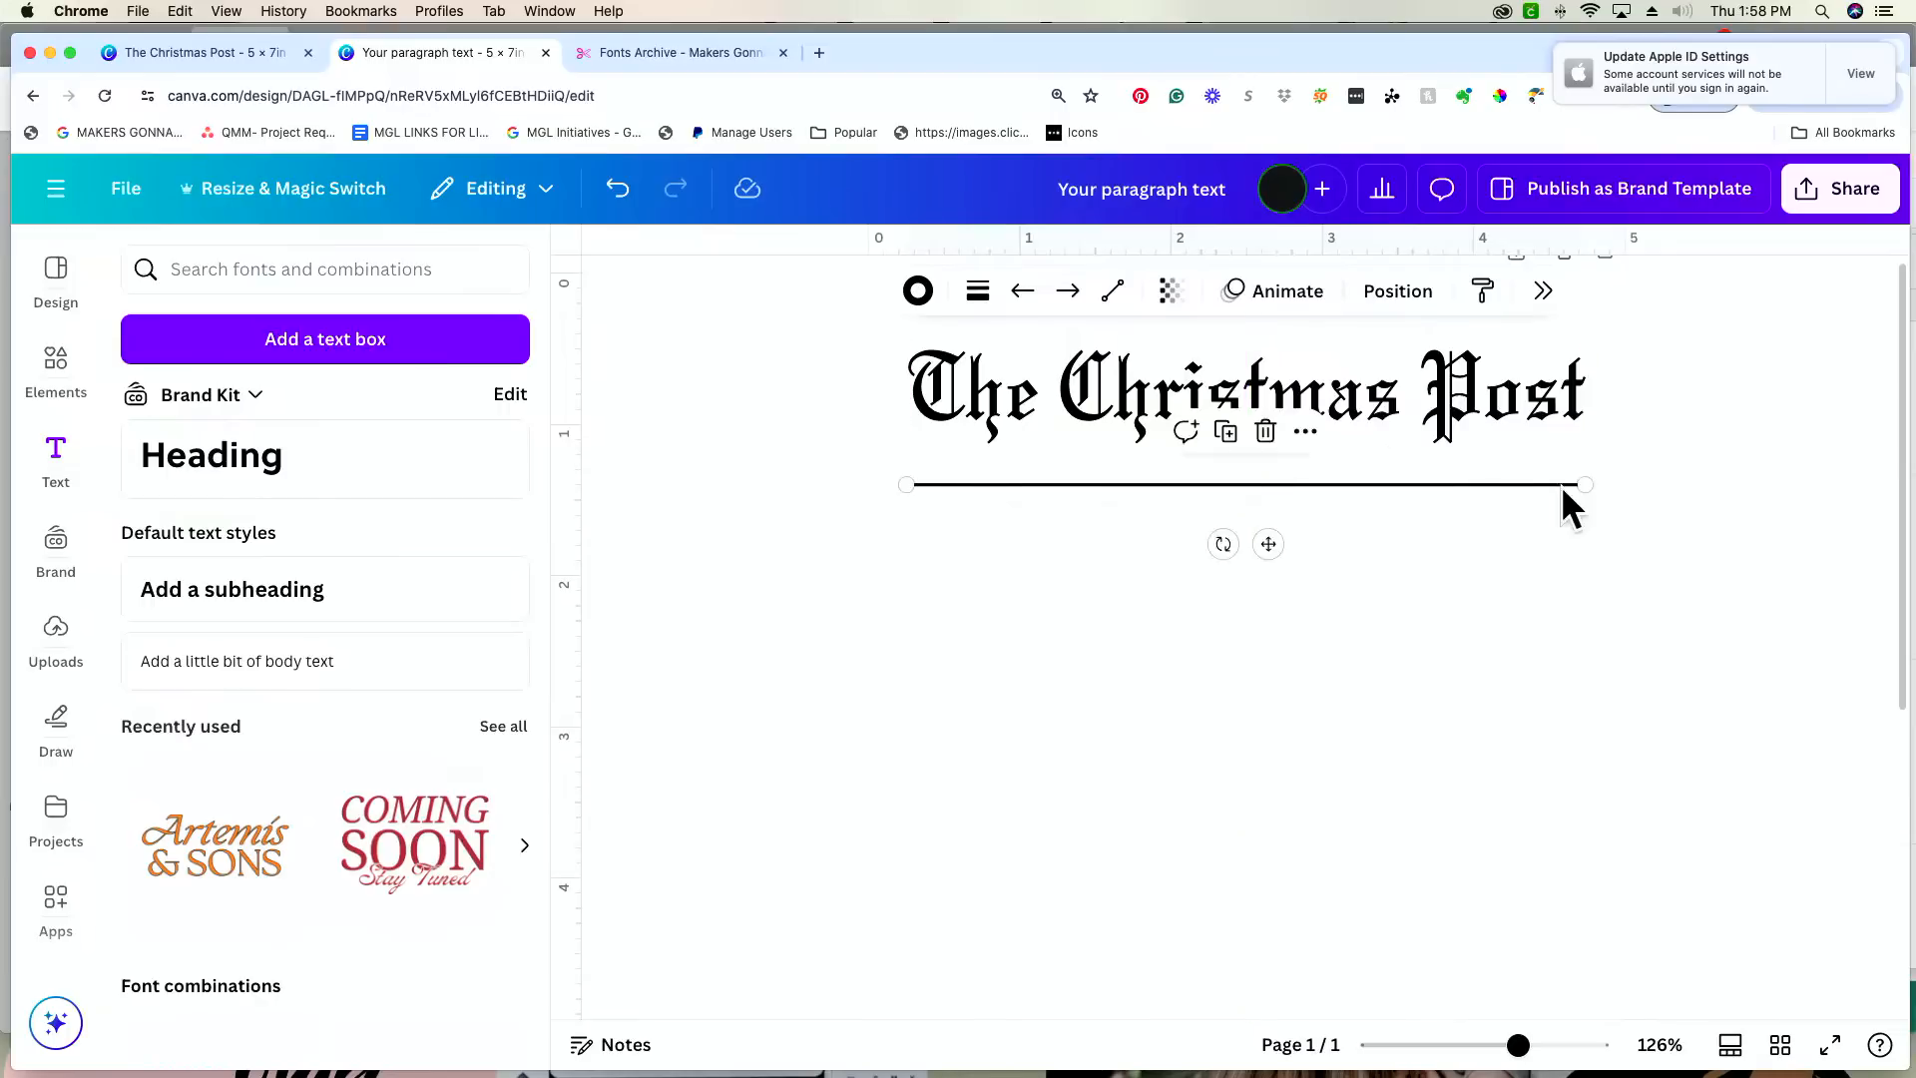
mouse_move(1584, 483)
mouse_down()
mouse_move(1579, 409)
mouse_move(1582, 457)
mouse_up()
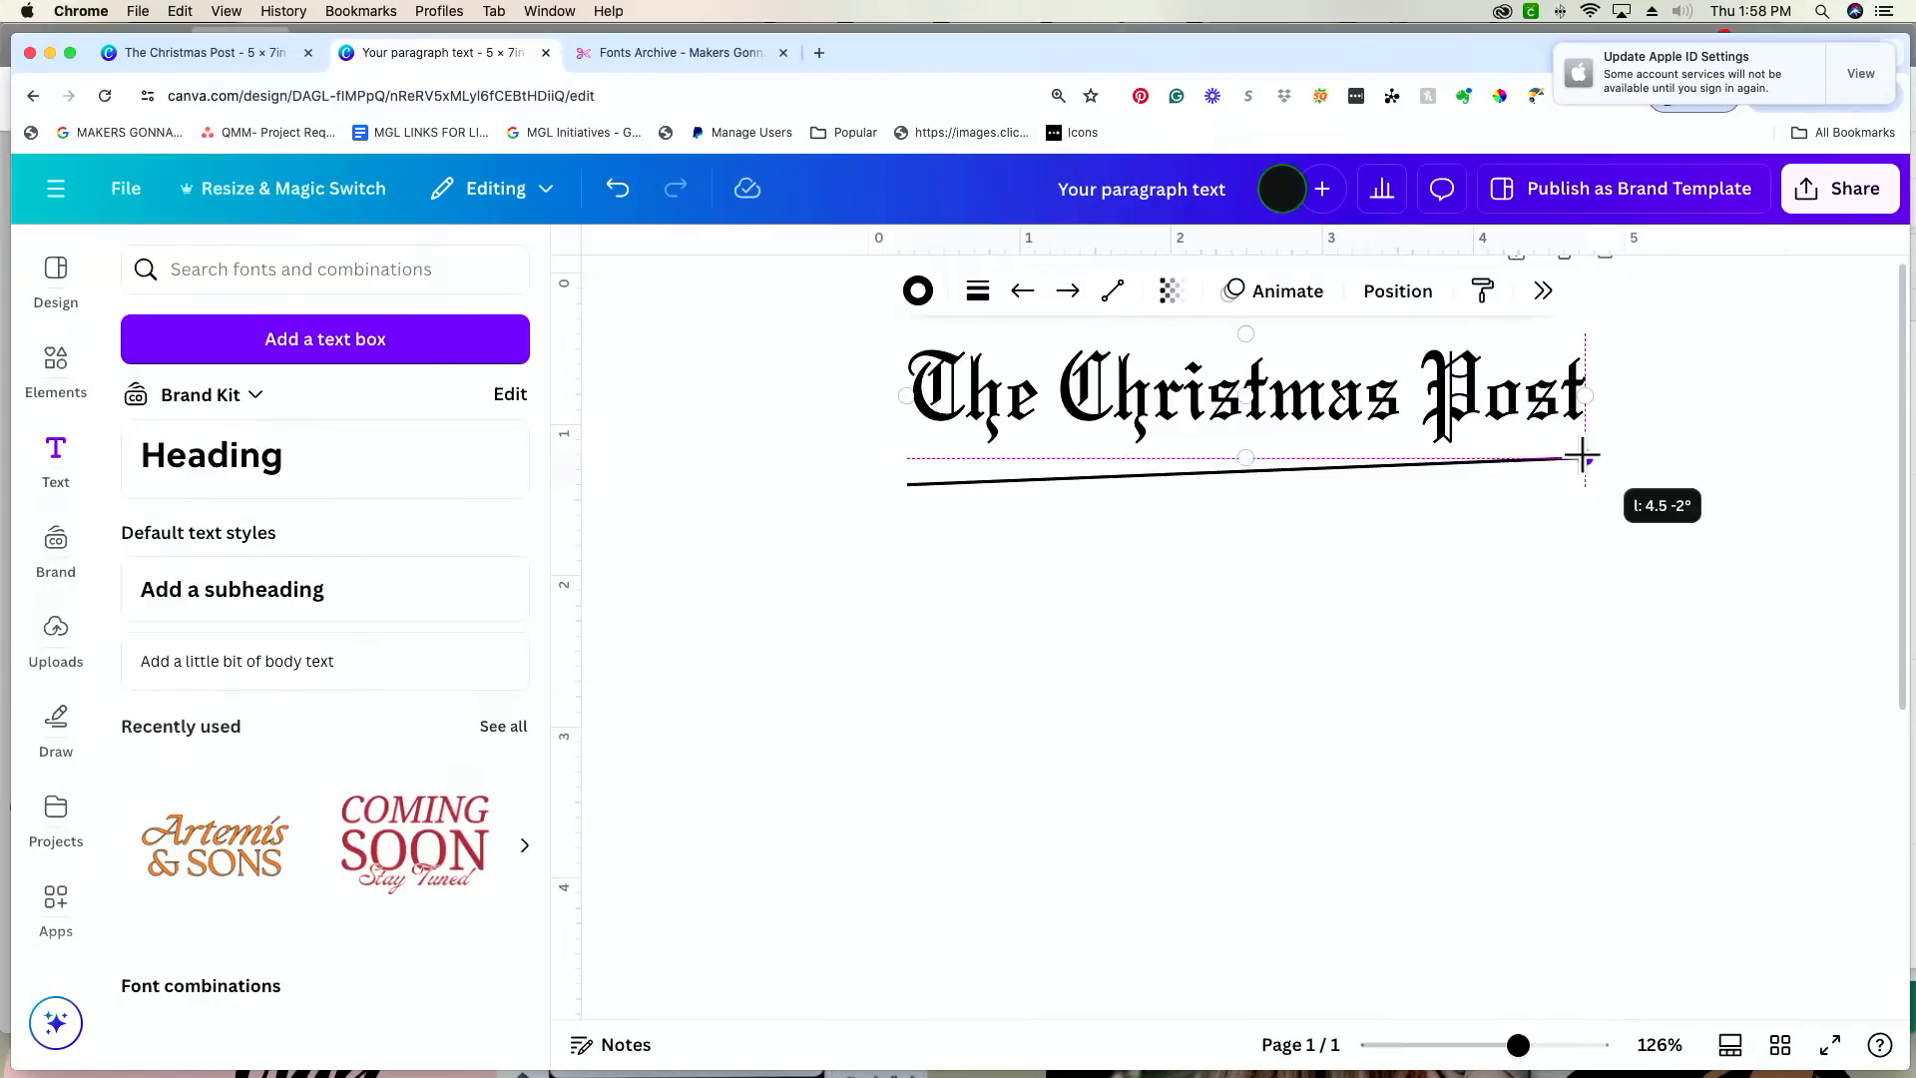
mouse_move(1581, 456)
mouse_down()
mouse_move(1553, 638)
mouse_move(1574, 477)
mouse_move(1437, 565)
mouse_move(1180, 608)
mouse_move(1352, 544)
mouse_move(1501, 543)
mouse_move(1484, 637)
mouse_move(1262, 659)
mouse_move(1528, 648)
mouse_move(1407, 521)
mouse_move(1441, 594)
mouse_move(1497, 530)
mouse_move(1590, 560)
mouse_move(1553, 535)
mouse_move(1621, 537)
mouse_move(1583, 527)
mouse_move(1583, 429)
mouse_move(1367, 412)
mouse_move(1237, 369)
mouse_move(1240, 440)
mouse_move(1572, 482)
mouse_up()
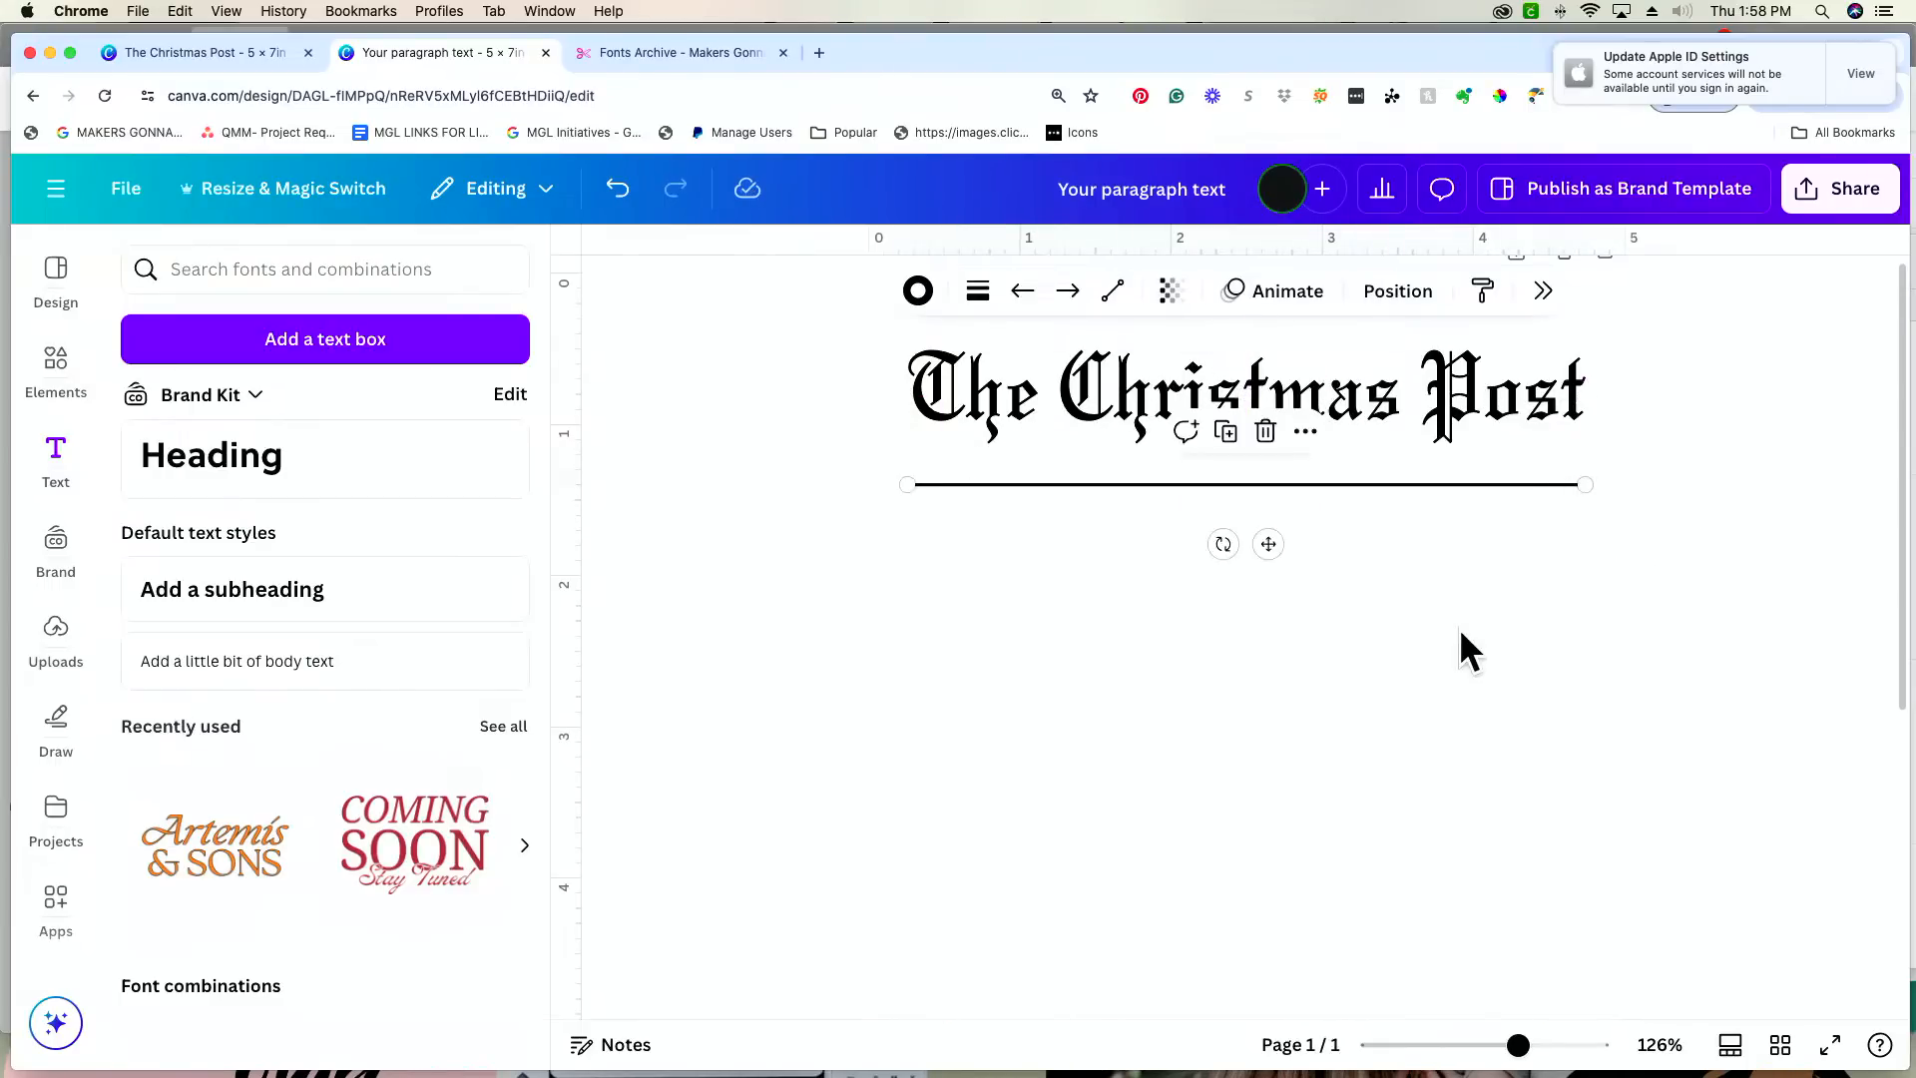
click(1459, 627)
click(1401, 484)
key(shift+Up)
key(shift+Up)
key(shift+Up)
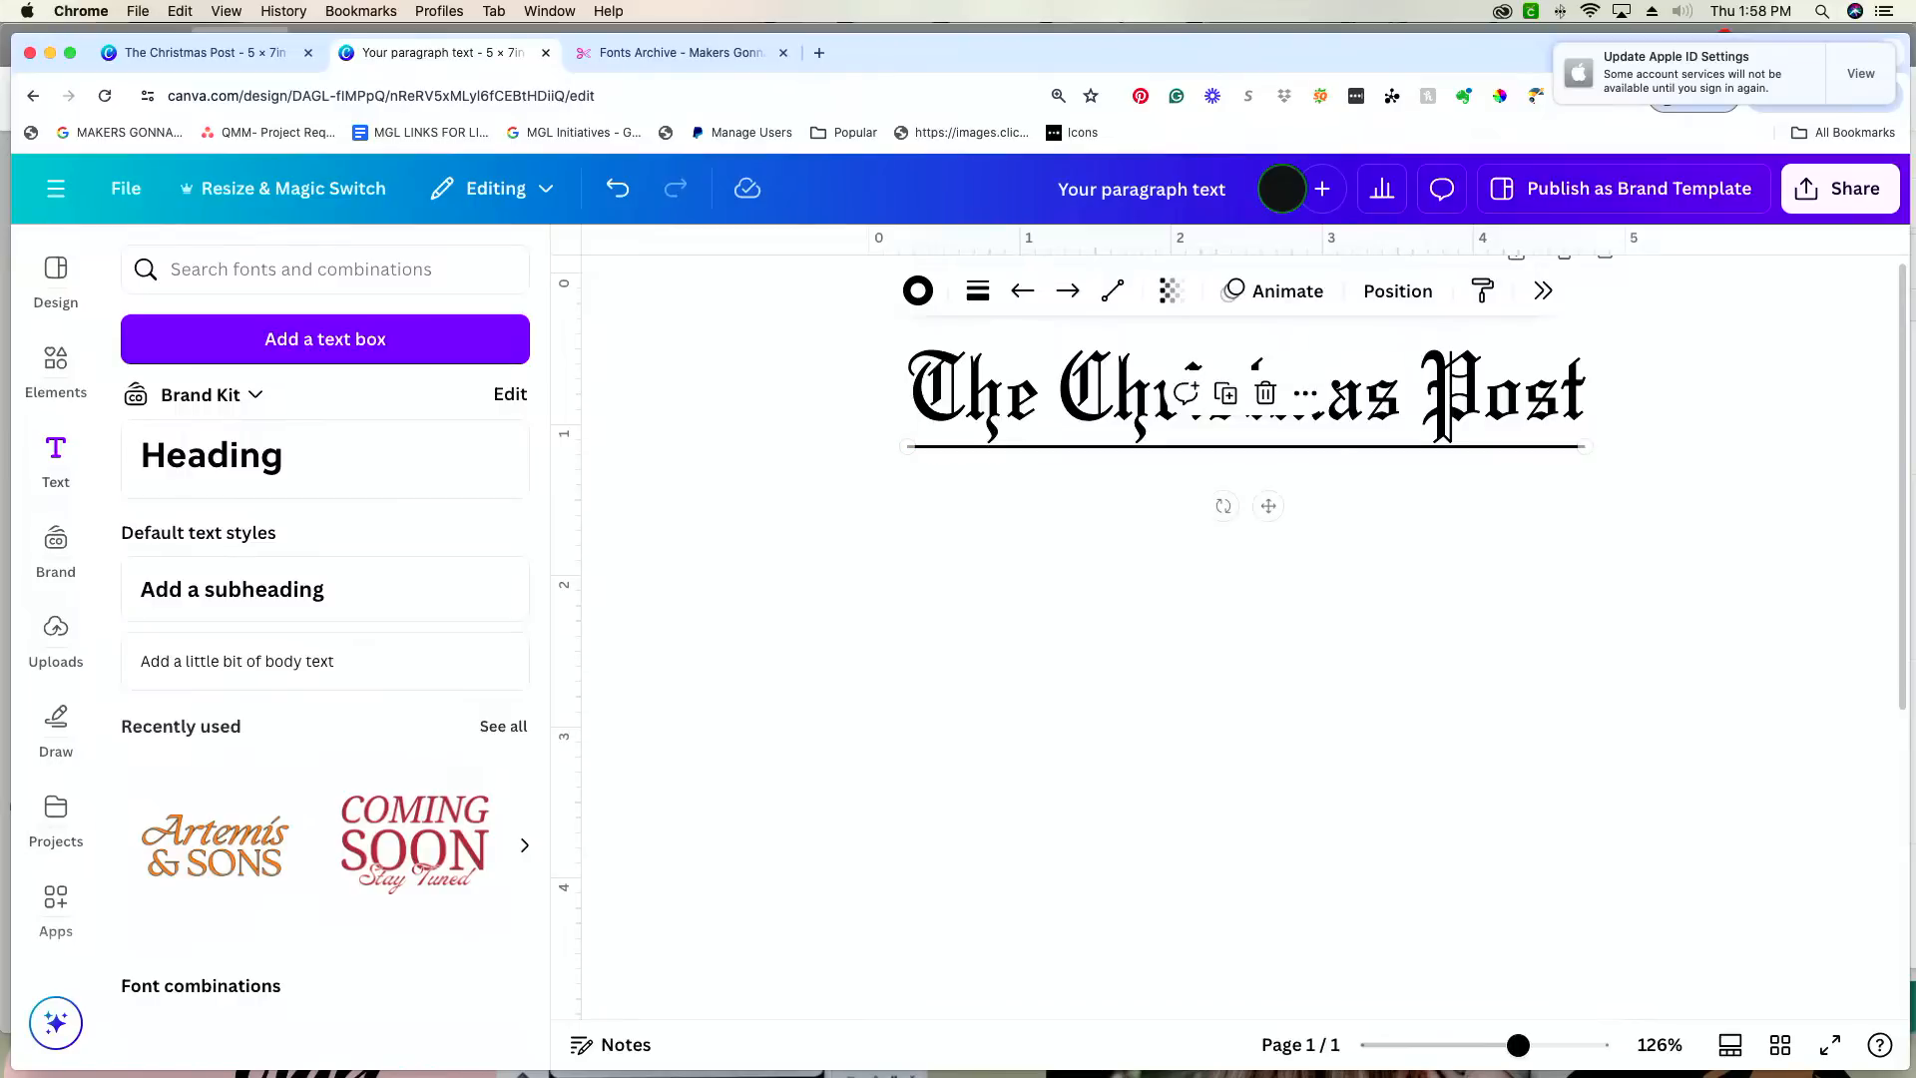
key(Down)
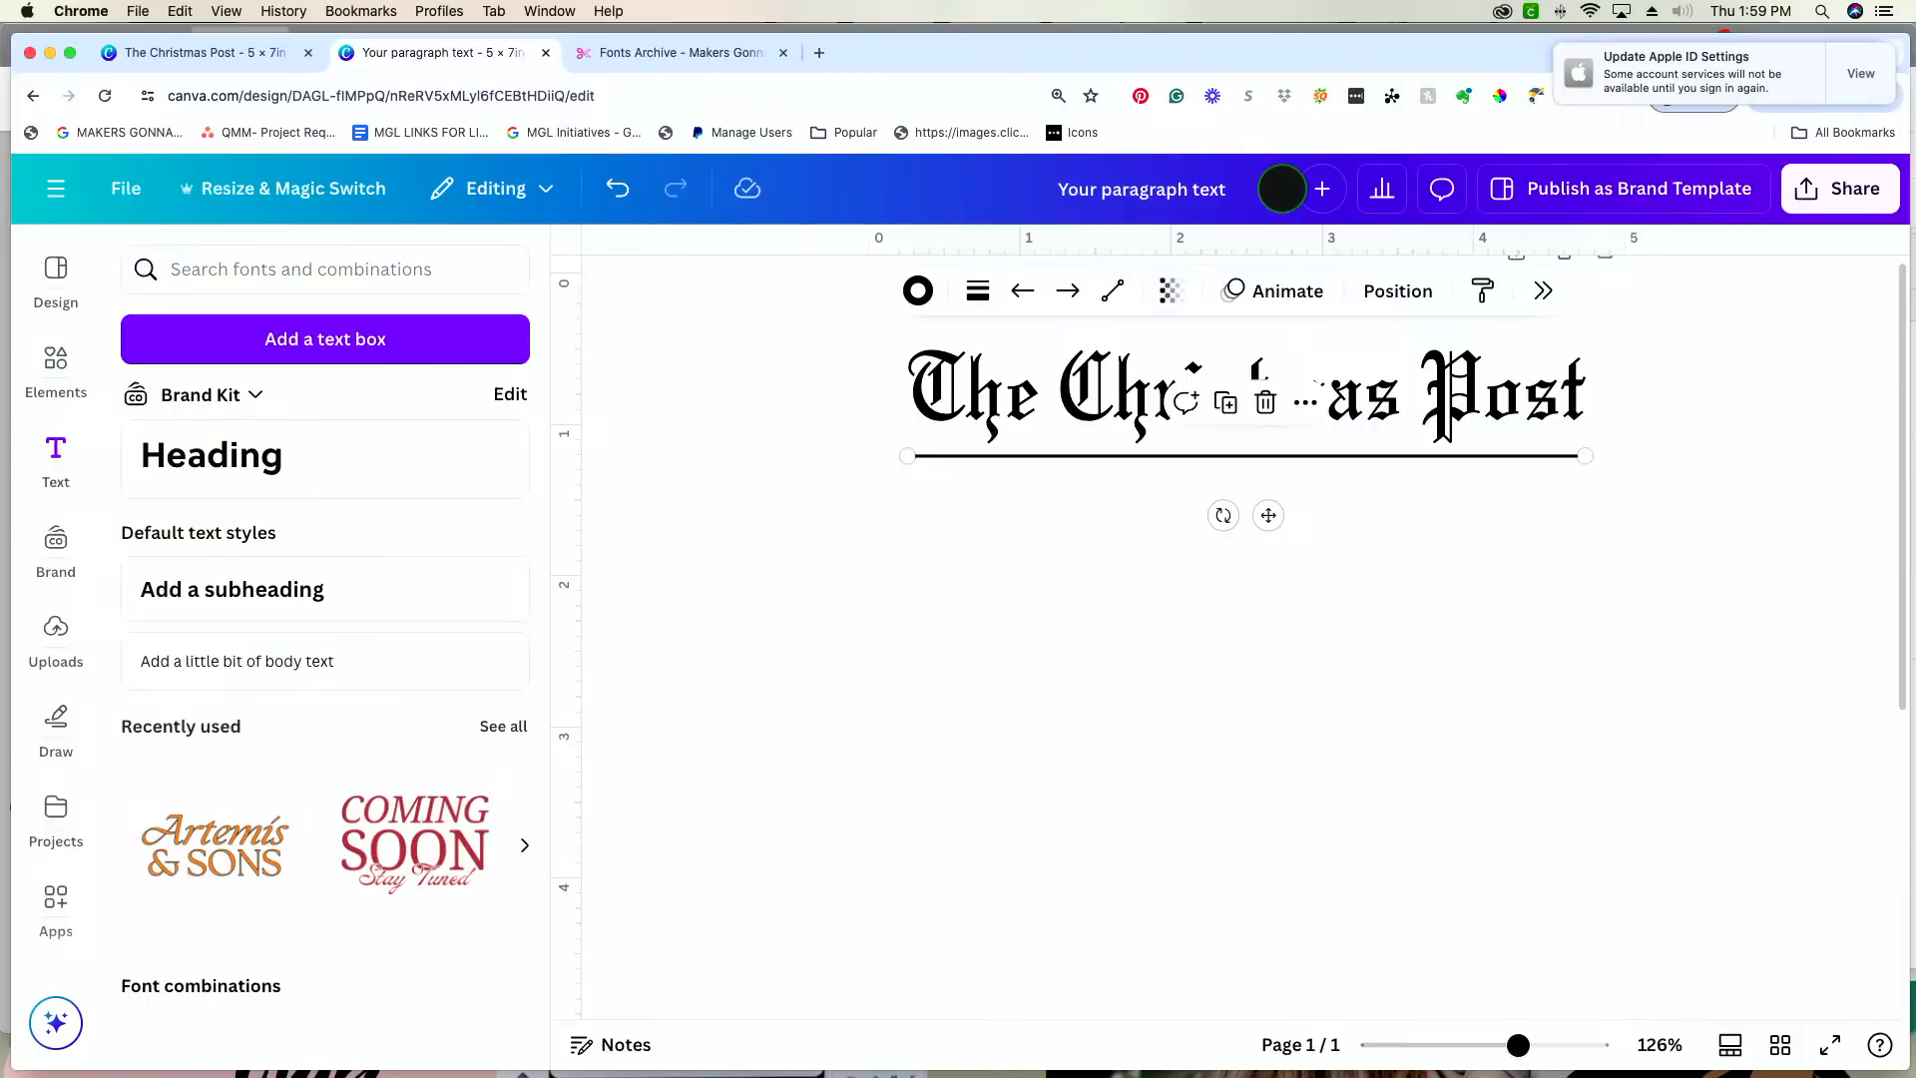
click(1550, 567)
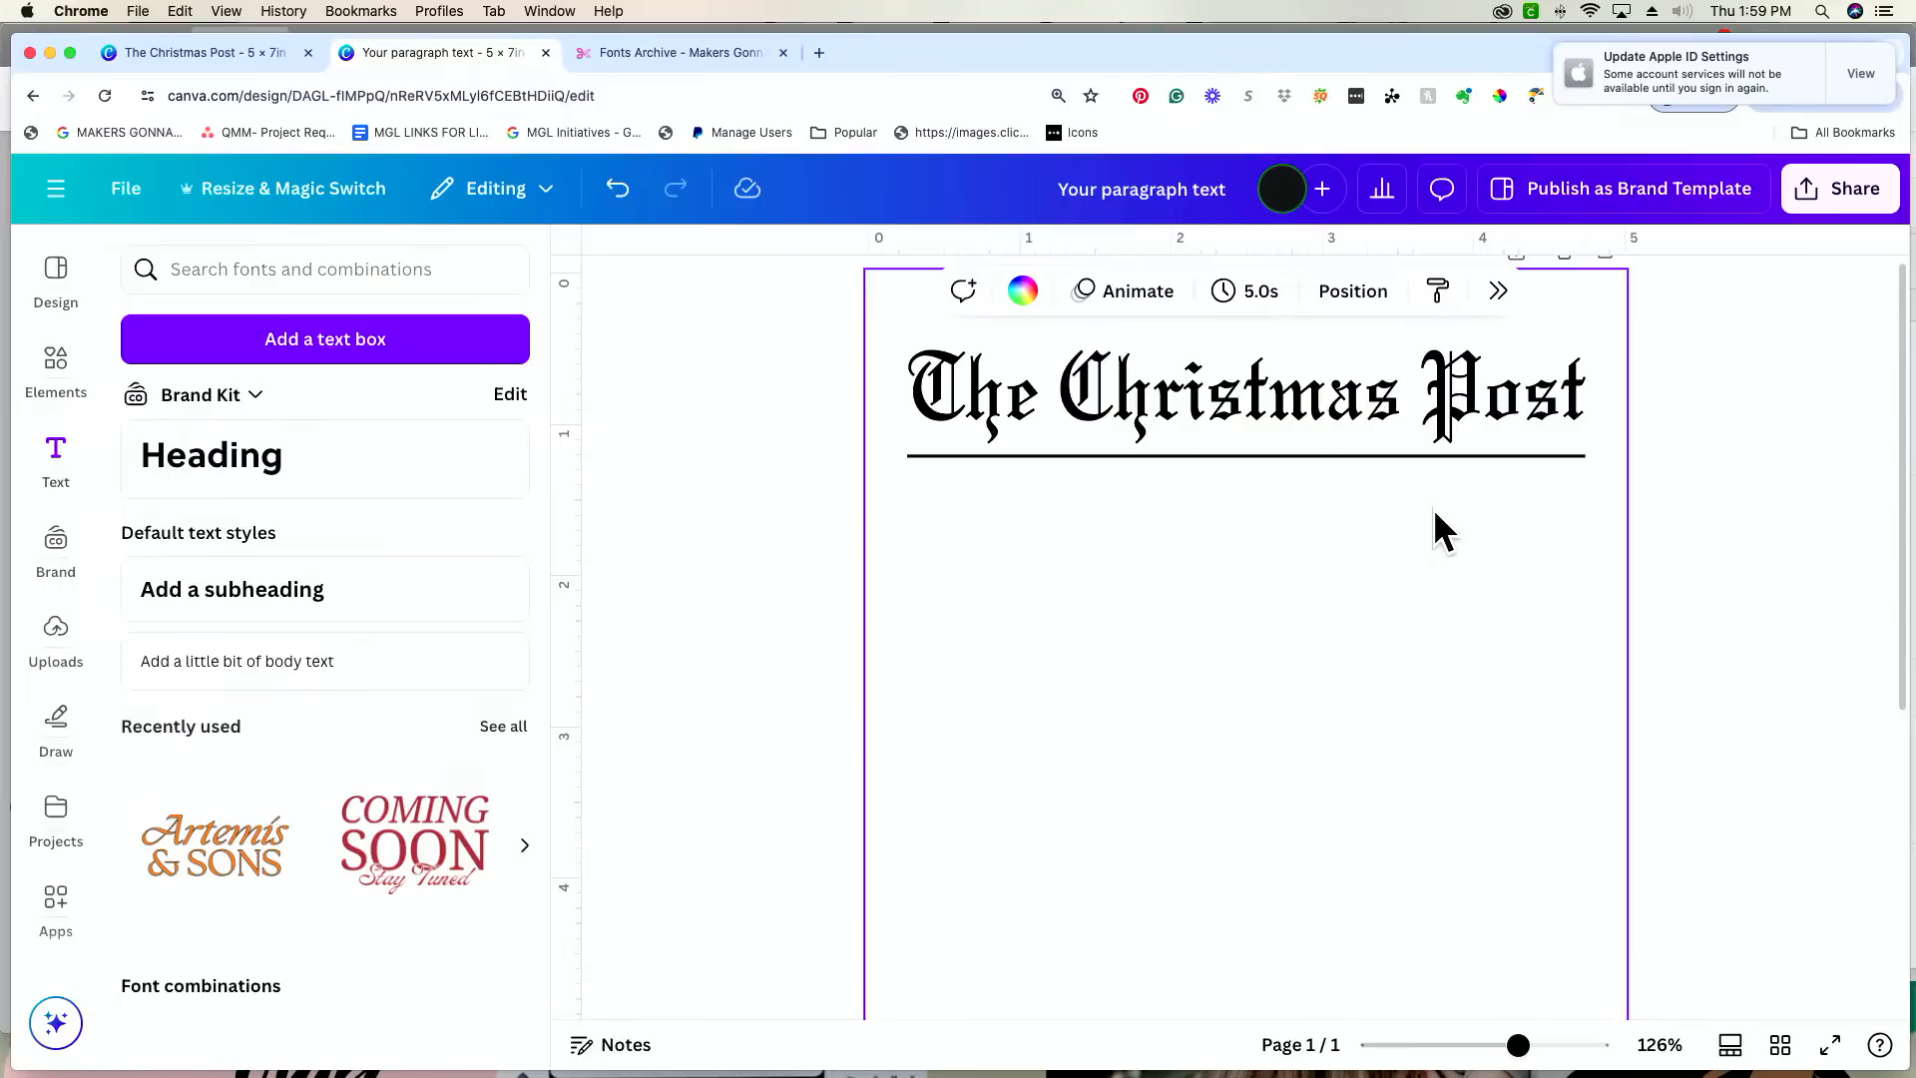
Step: Duplicate the line and place the copy a small gap below the original, aligned at both ends
click(1323, 455)
key(super+d)
mouse_move(1287, 536)
mouse_down()
mouse_move(1272, 548)
mouse_move(1265, 524)
mouse_up()
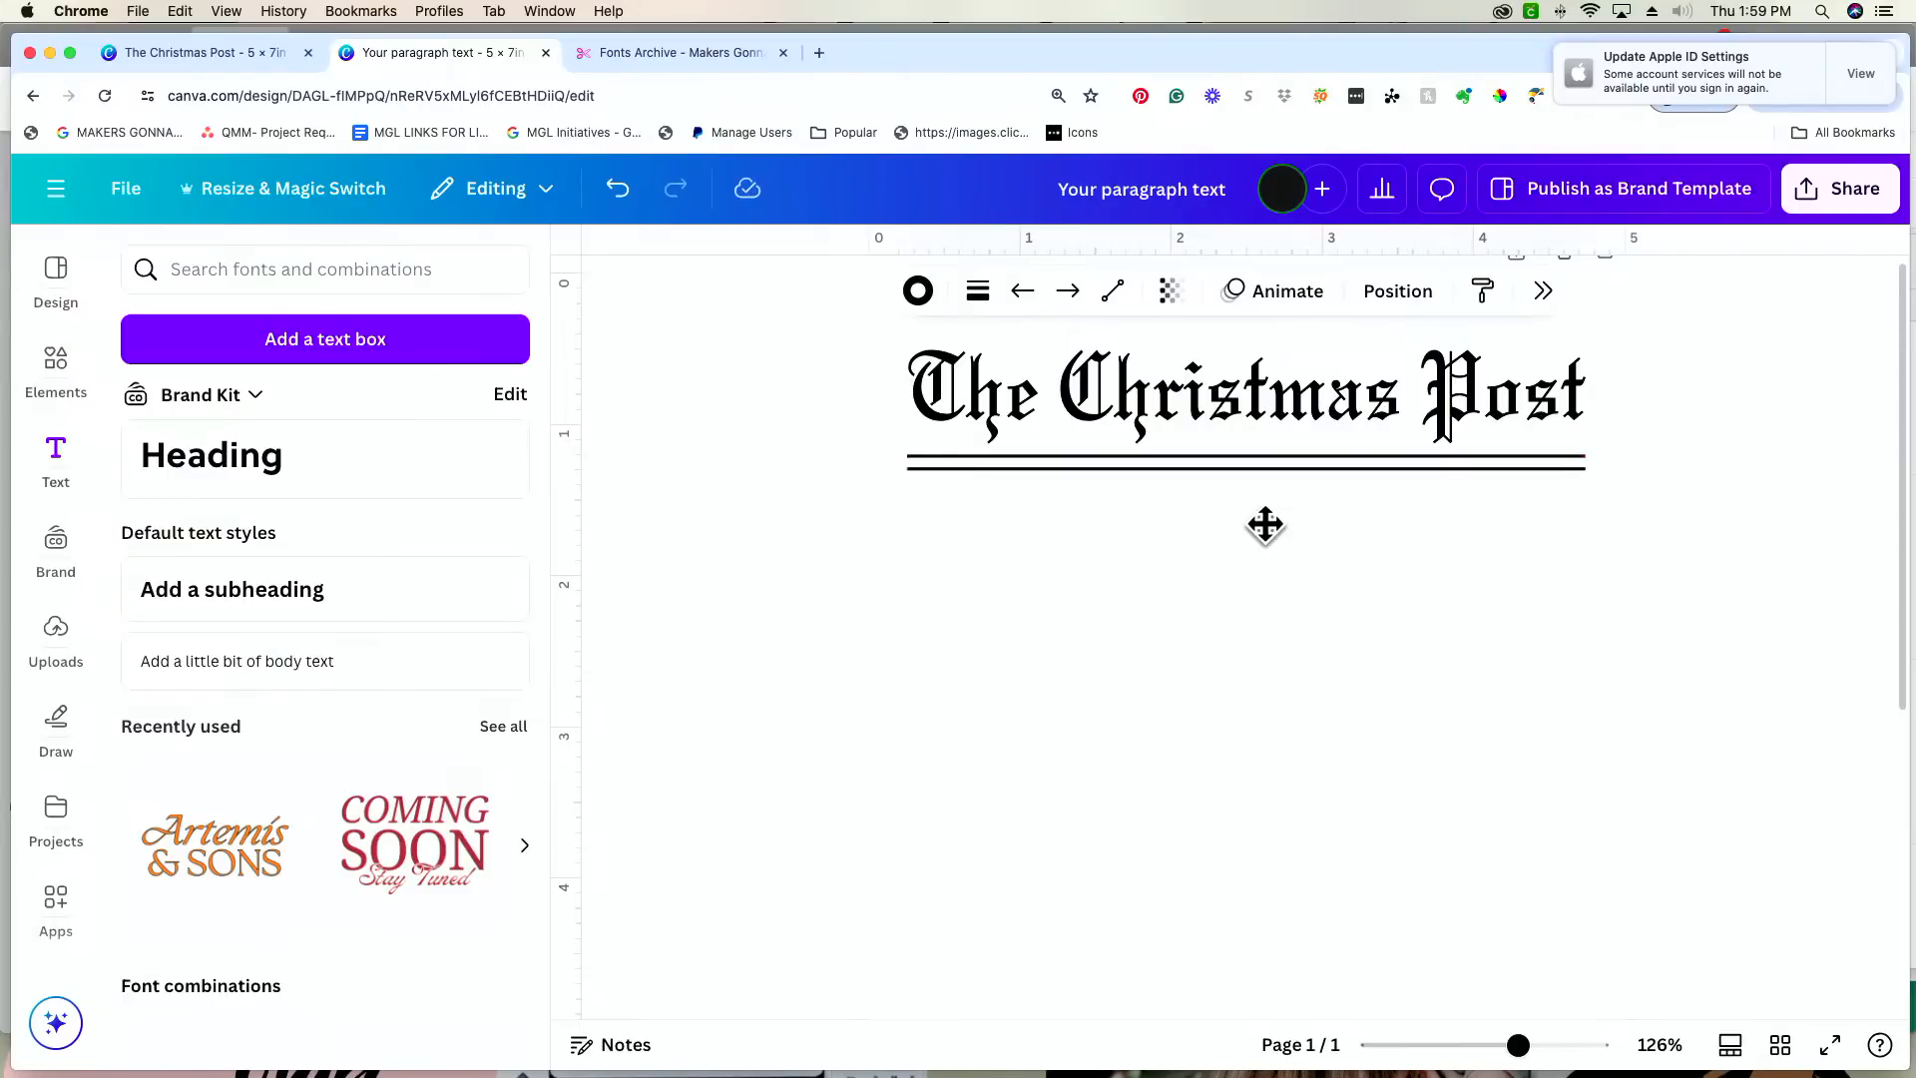
drag(1265, 525, 1265, 516)
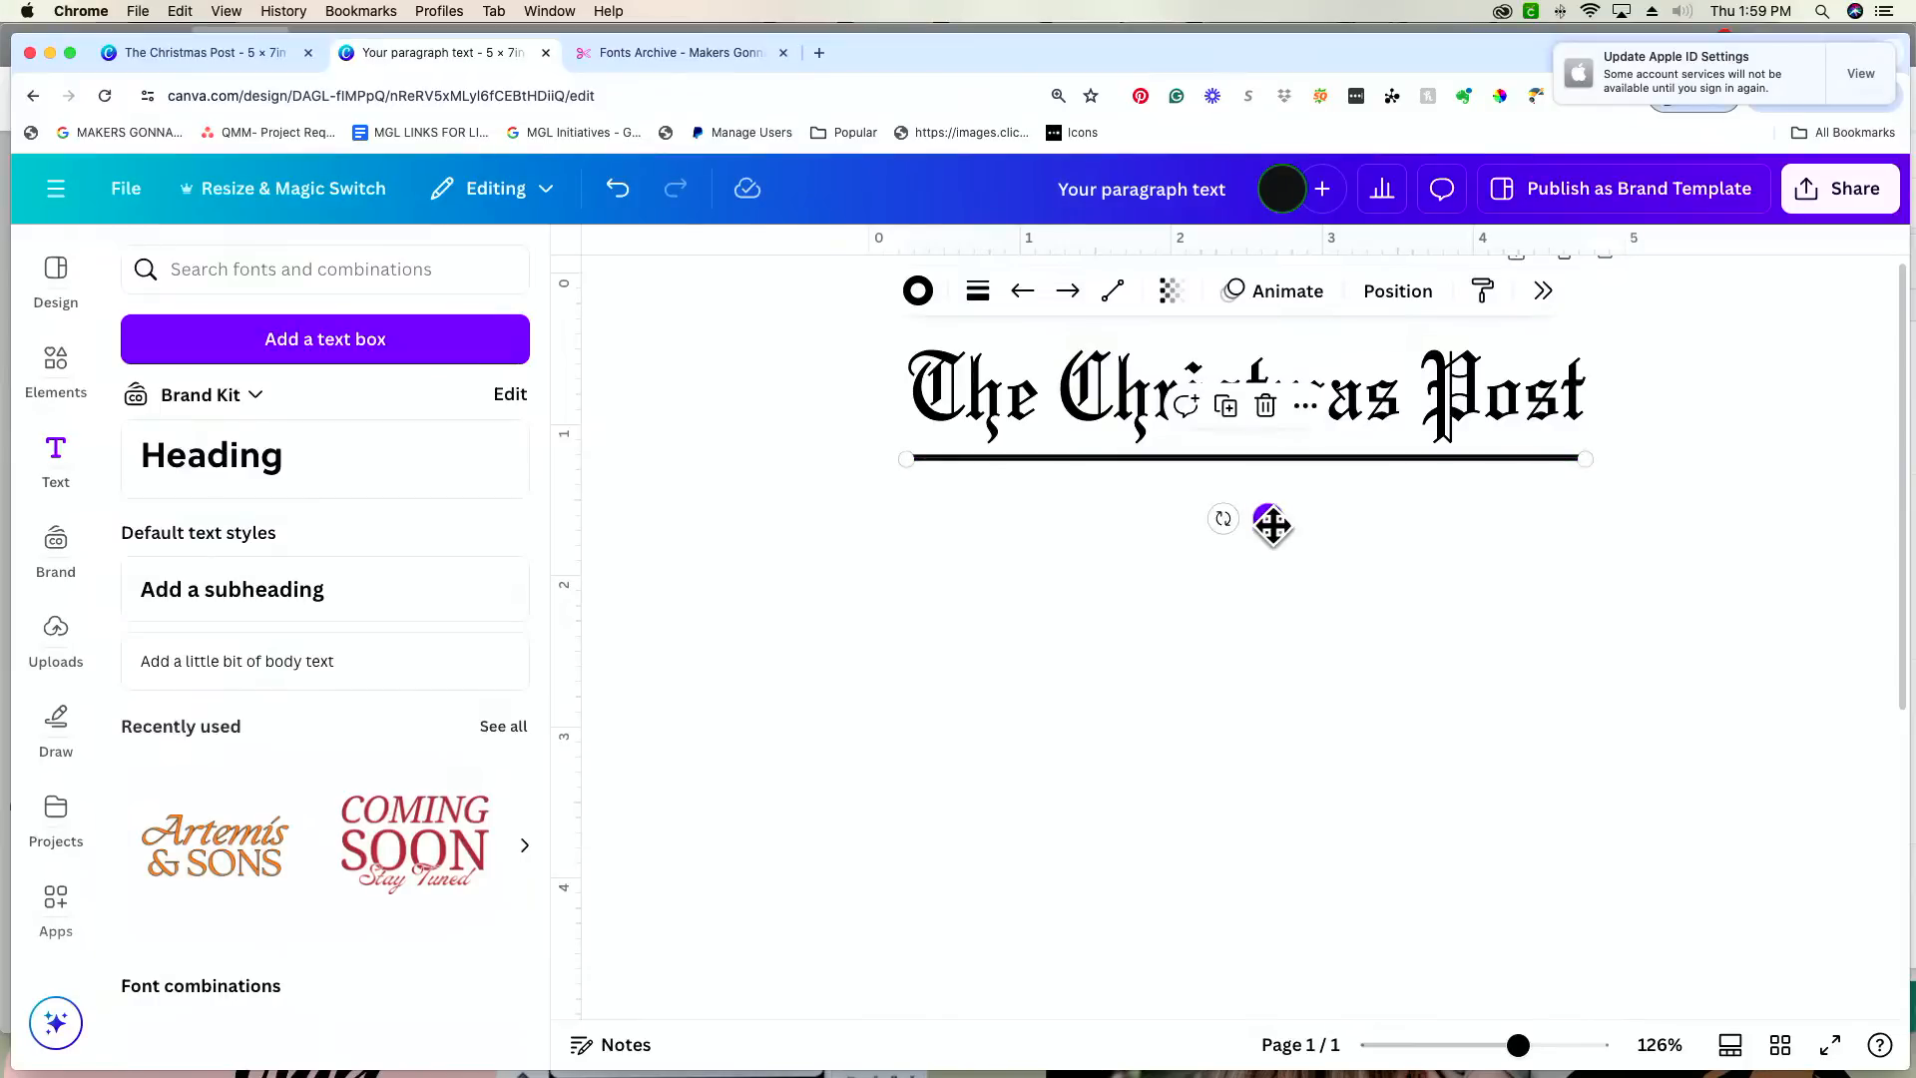
drag(1270, 519, 1272, 528)
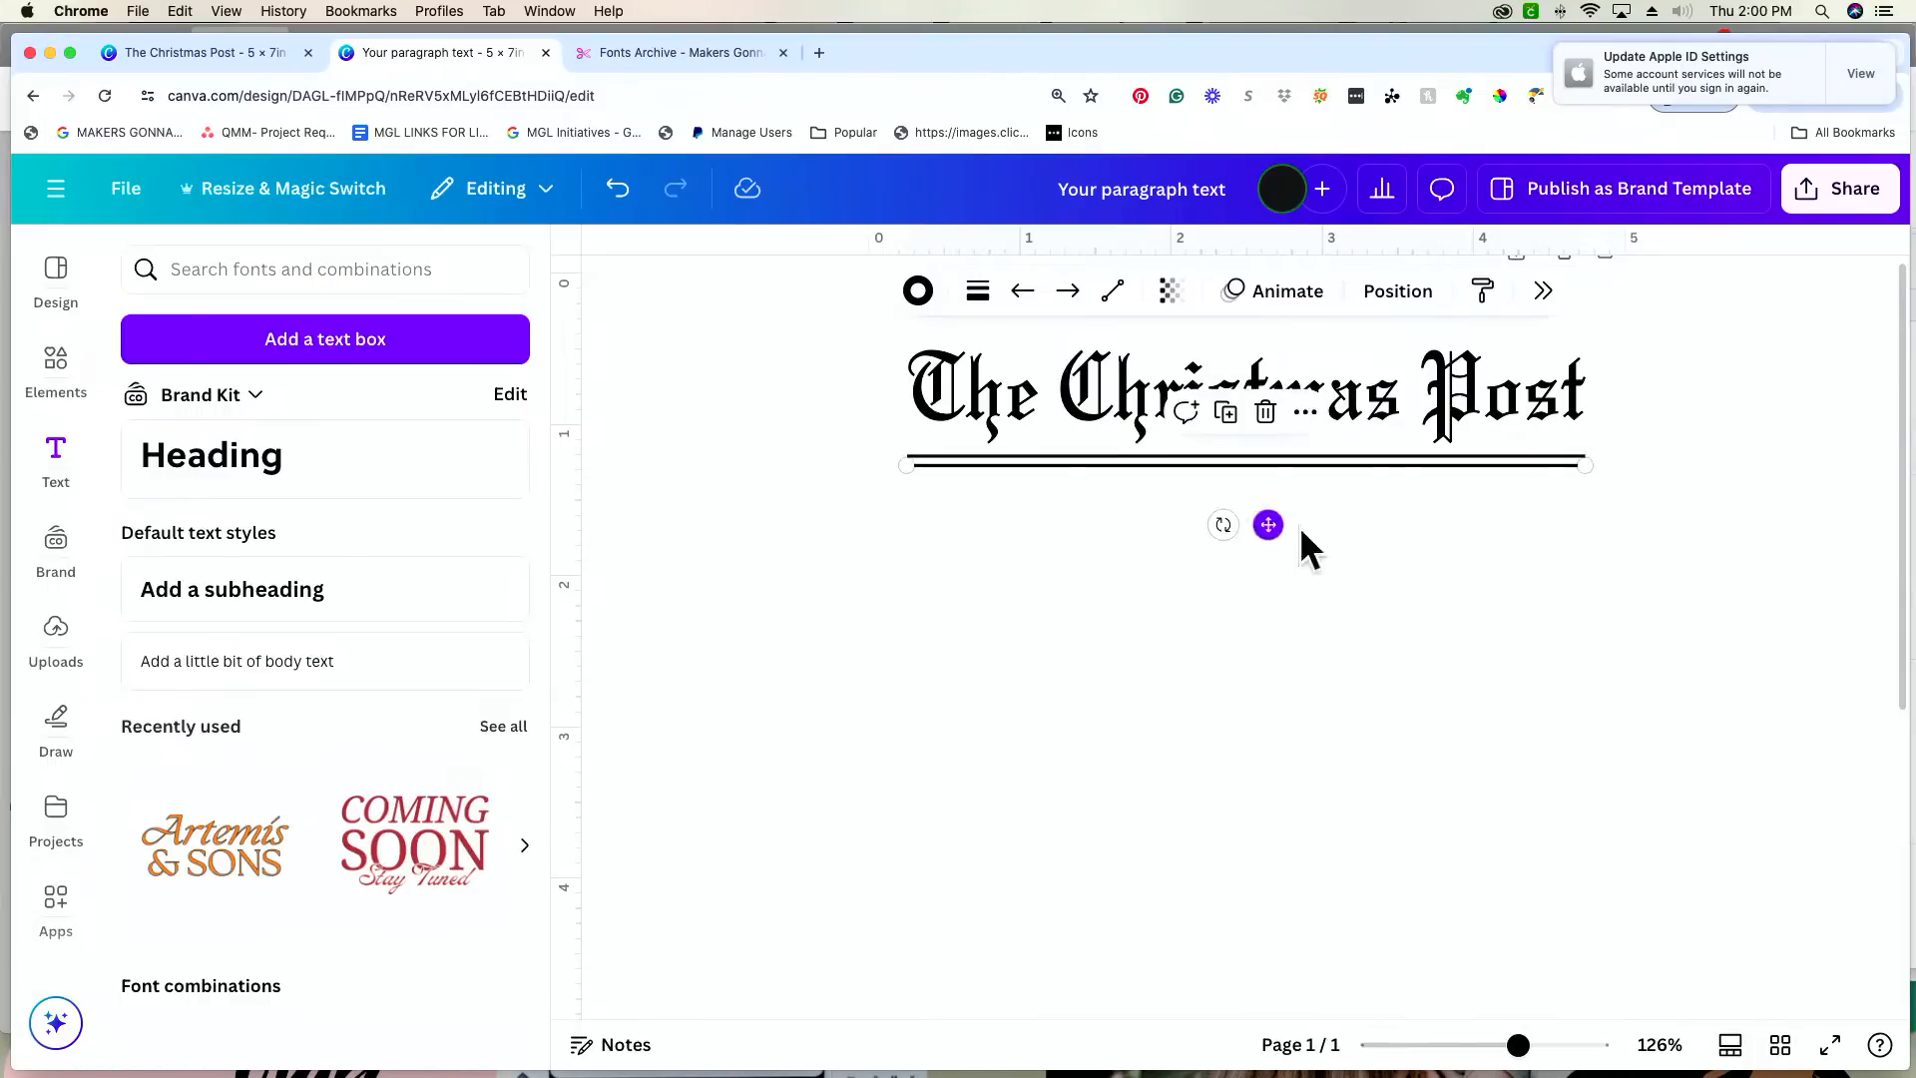
click(1367, 550)
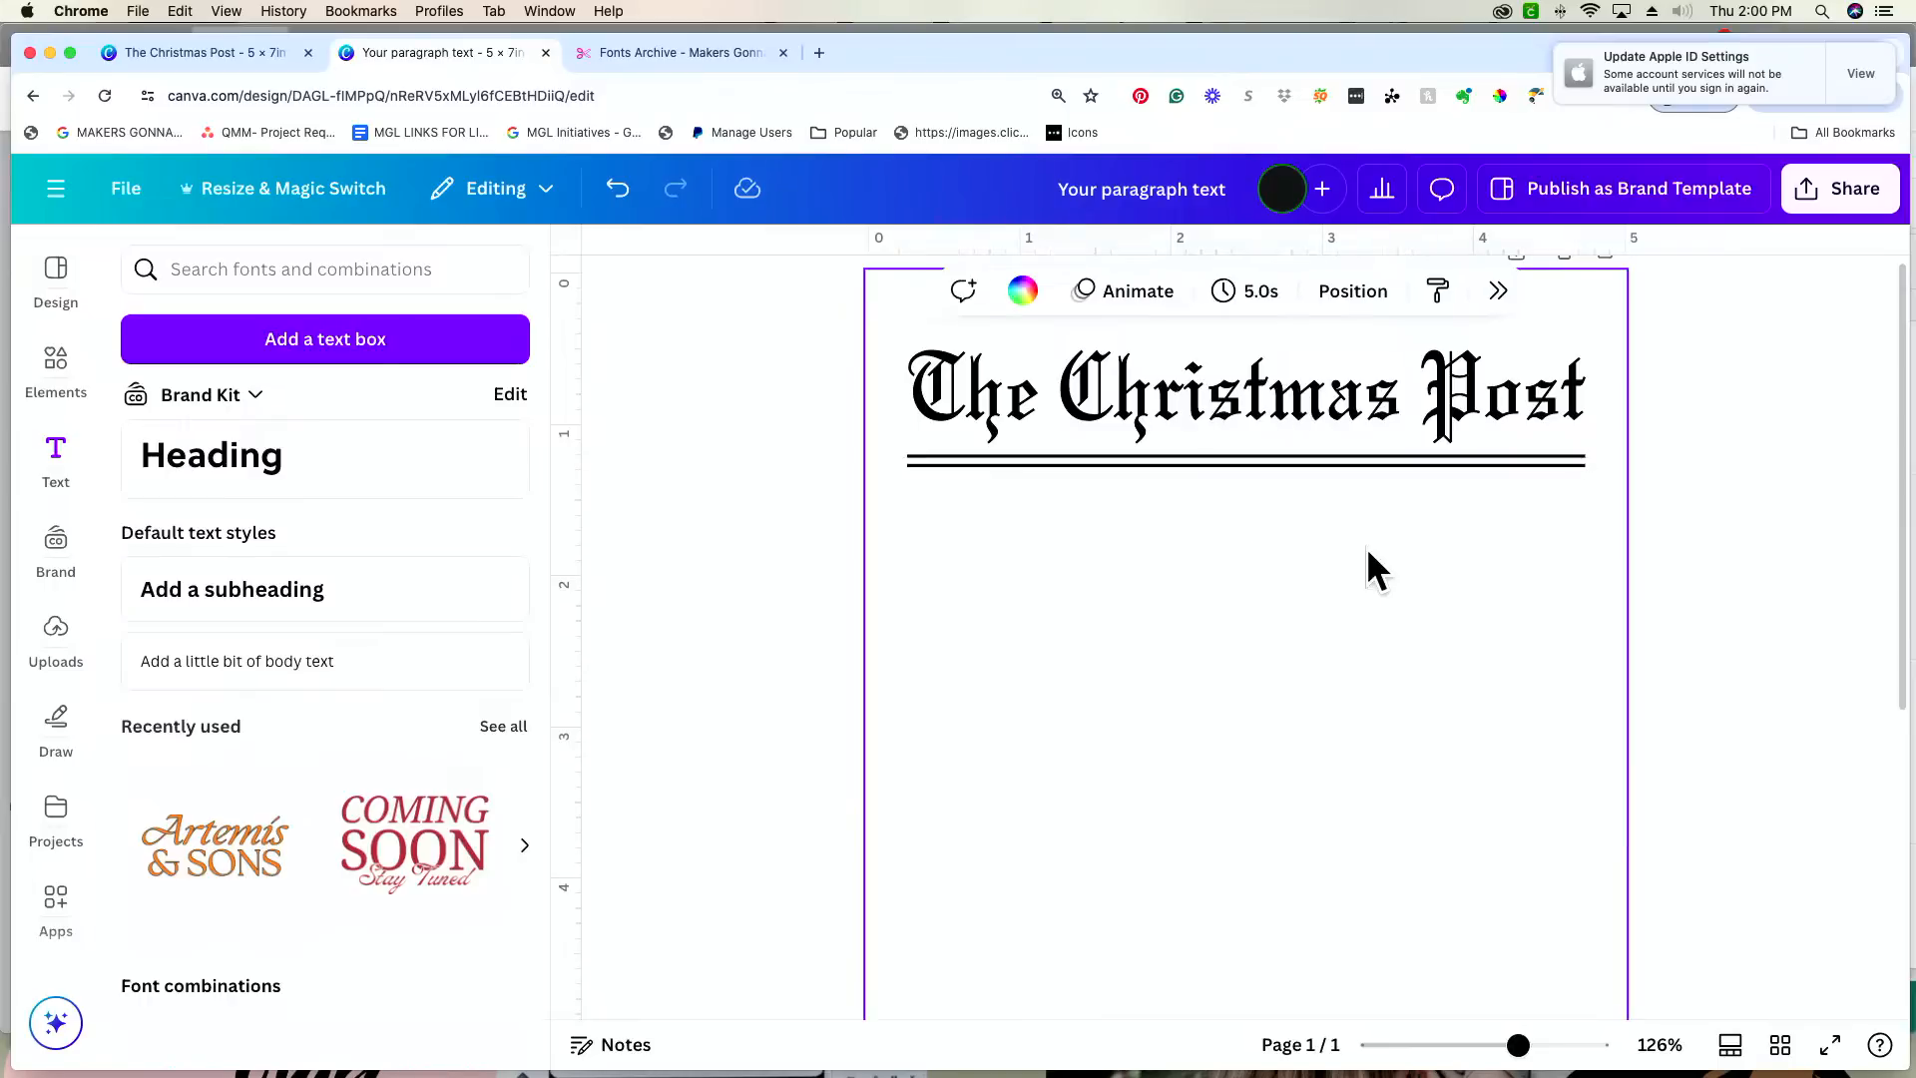
Step: Set the lower line's weight to 4
click(1385, 464)
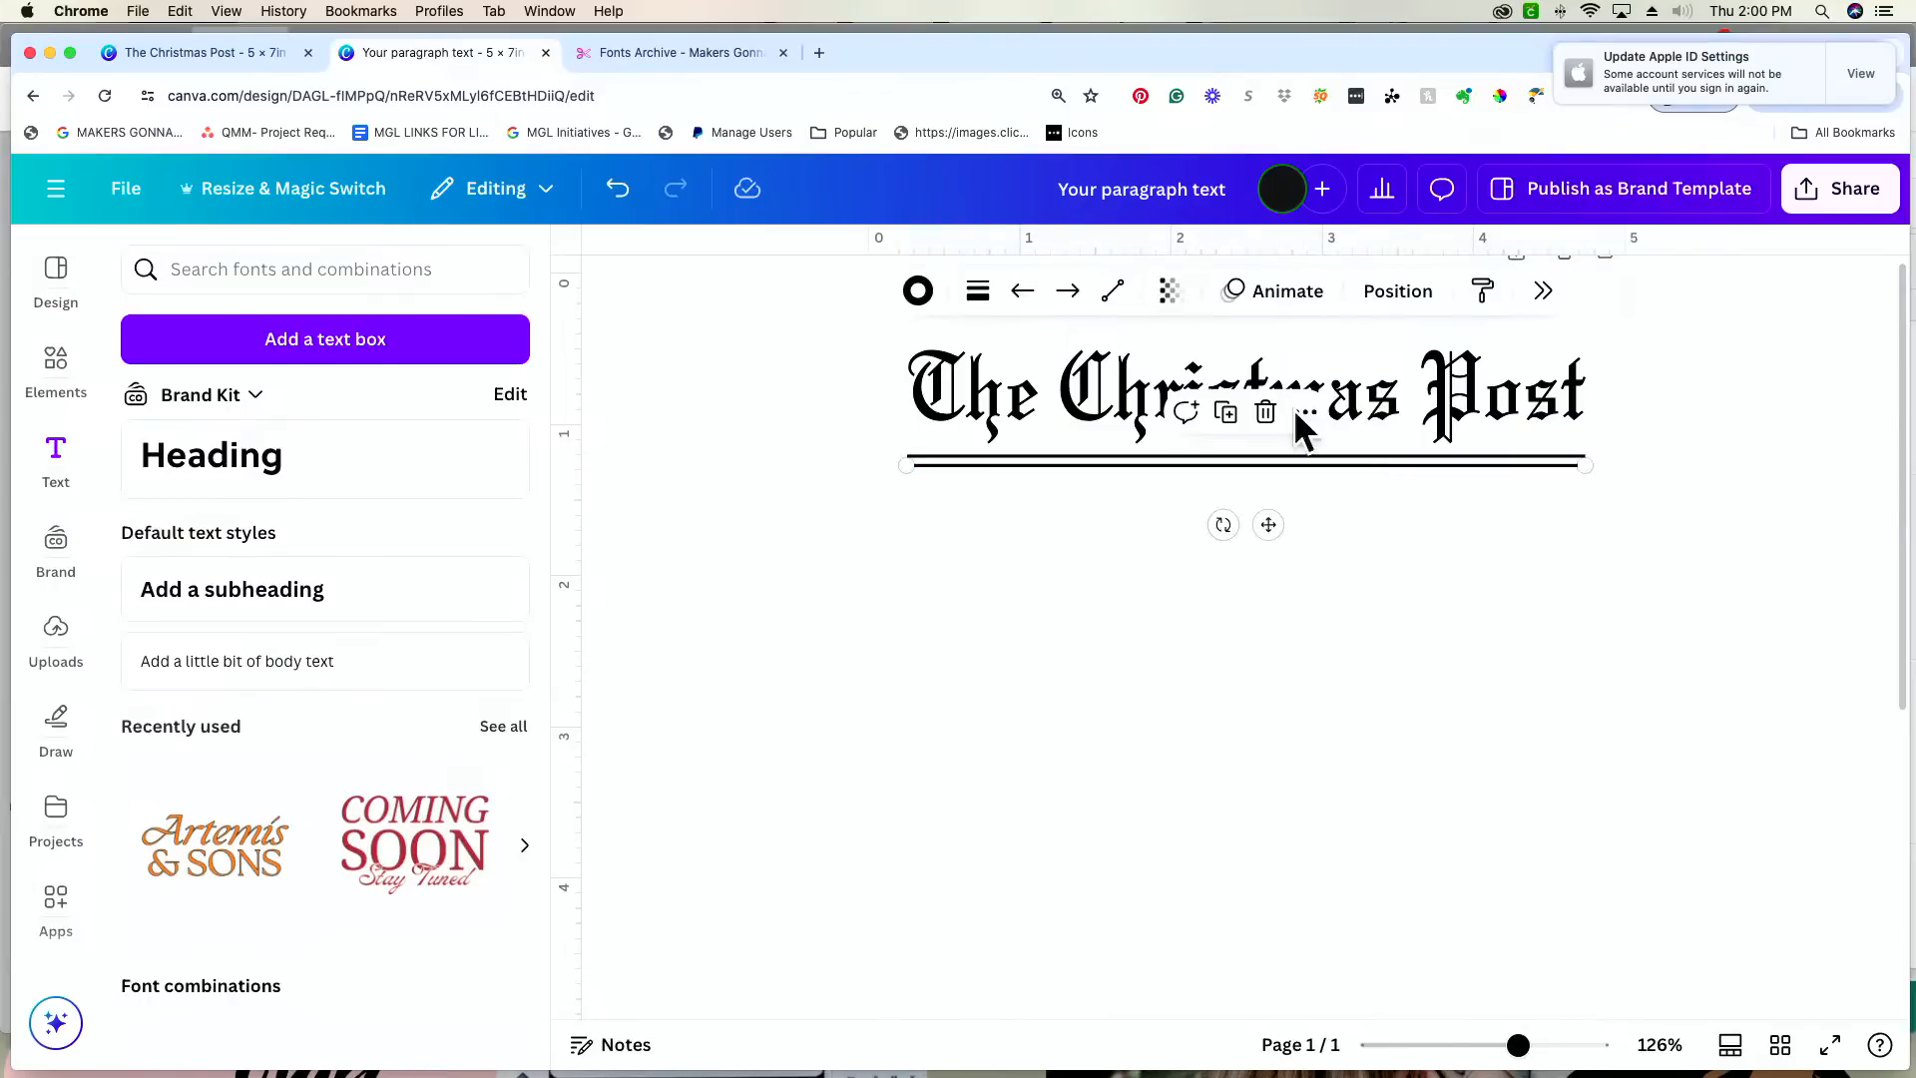
click(978, 292)
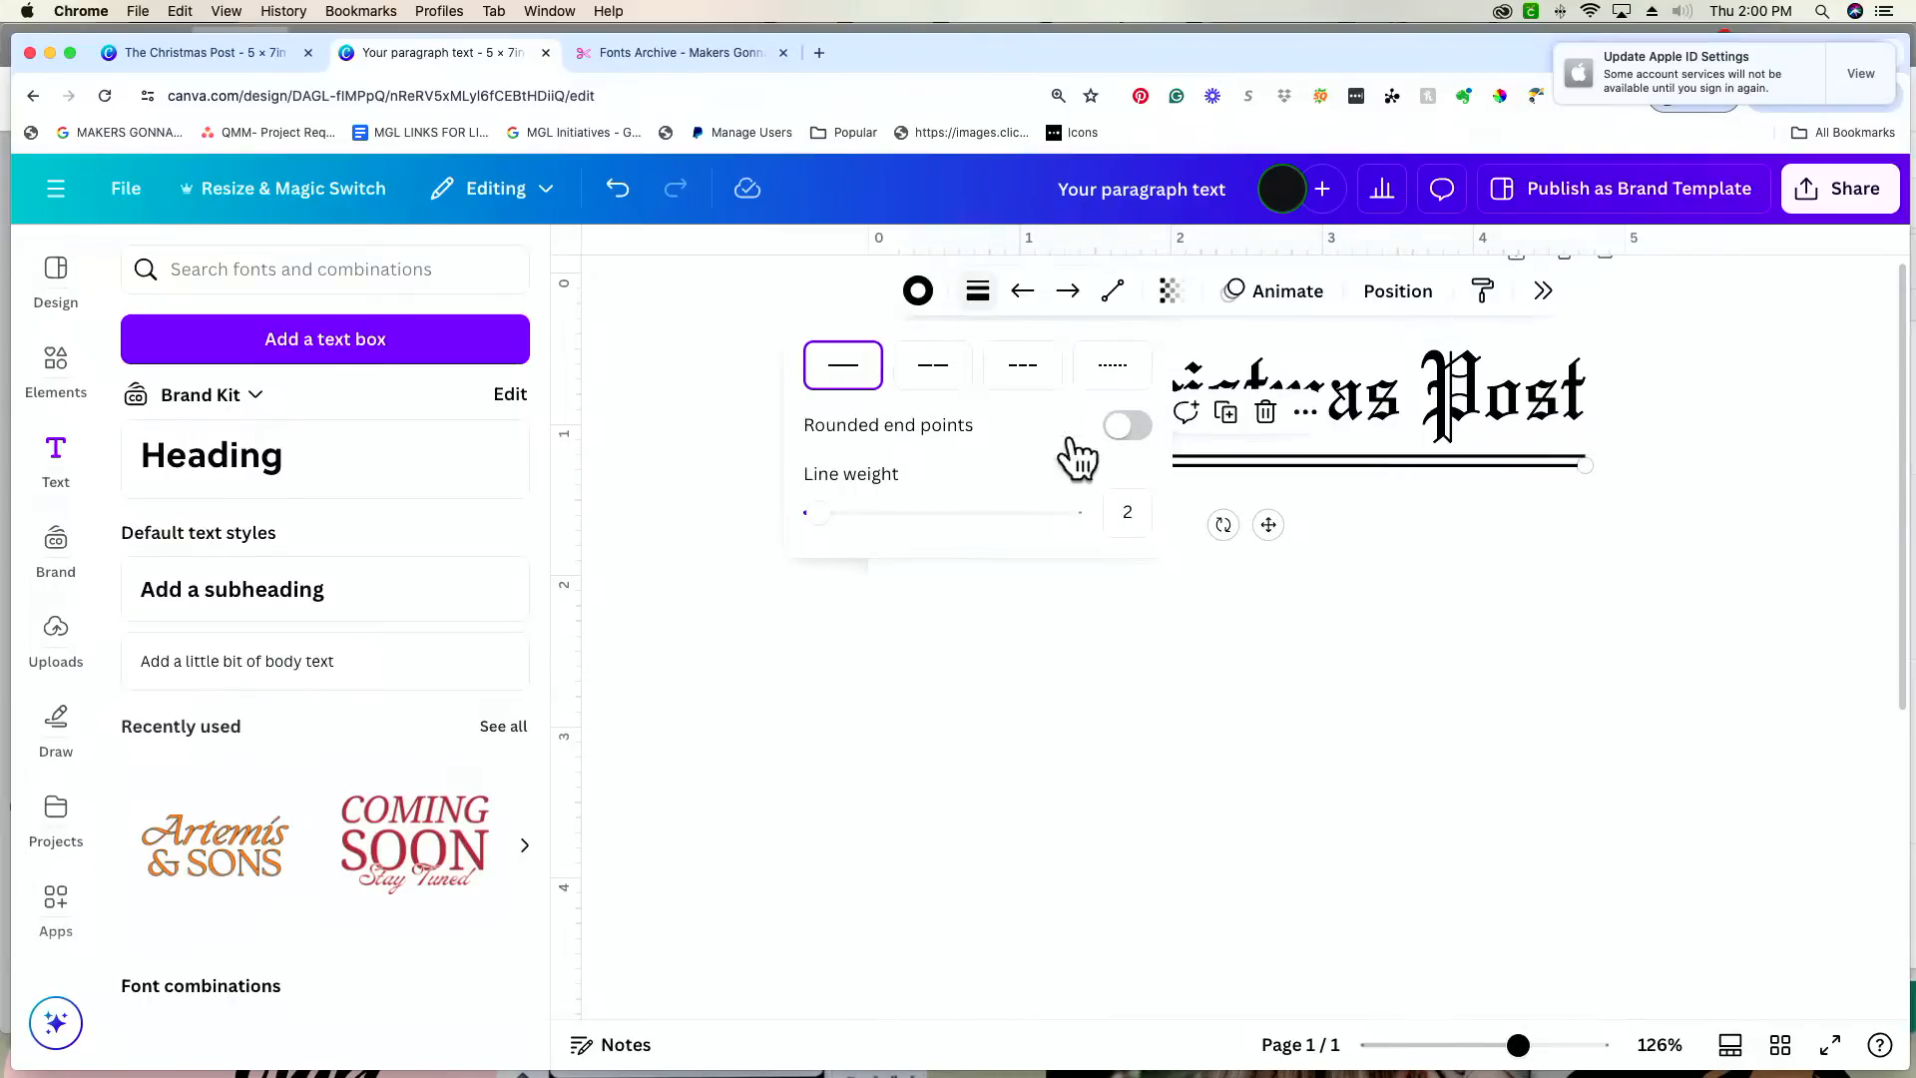
click(1131, 509)
text(4)
click(1387, 578)
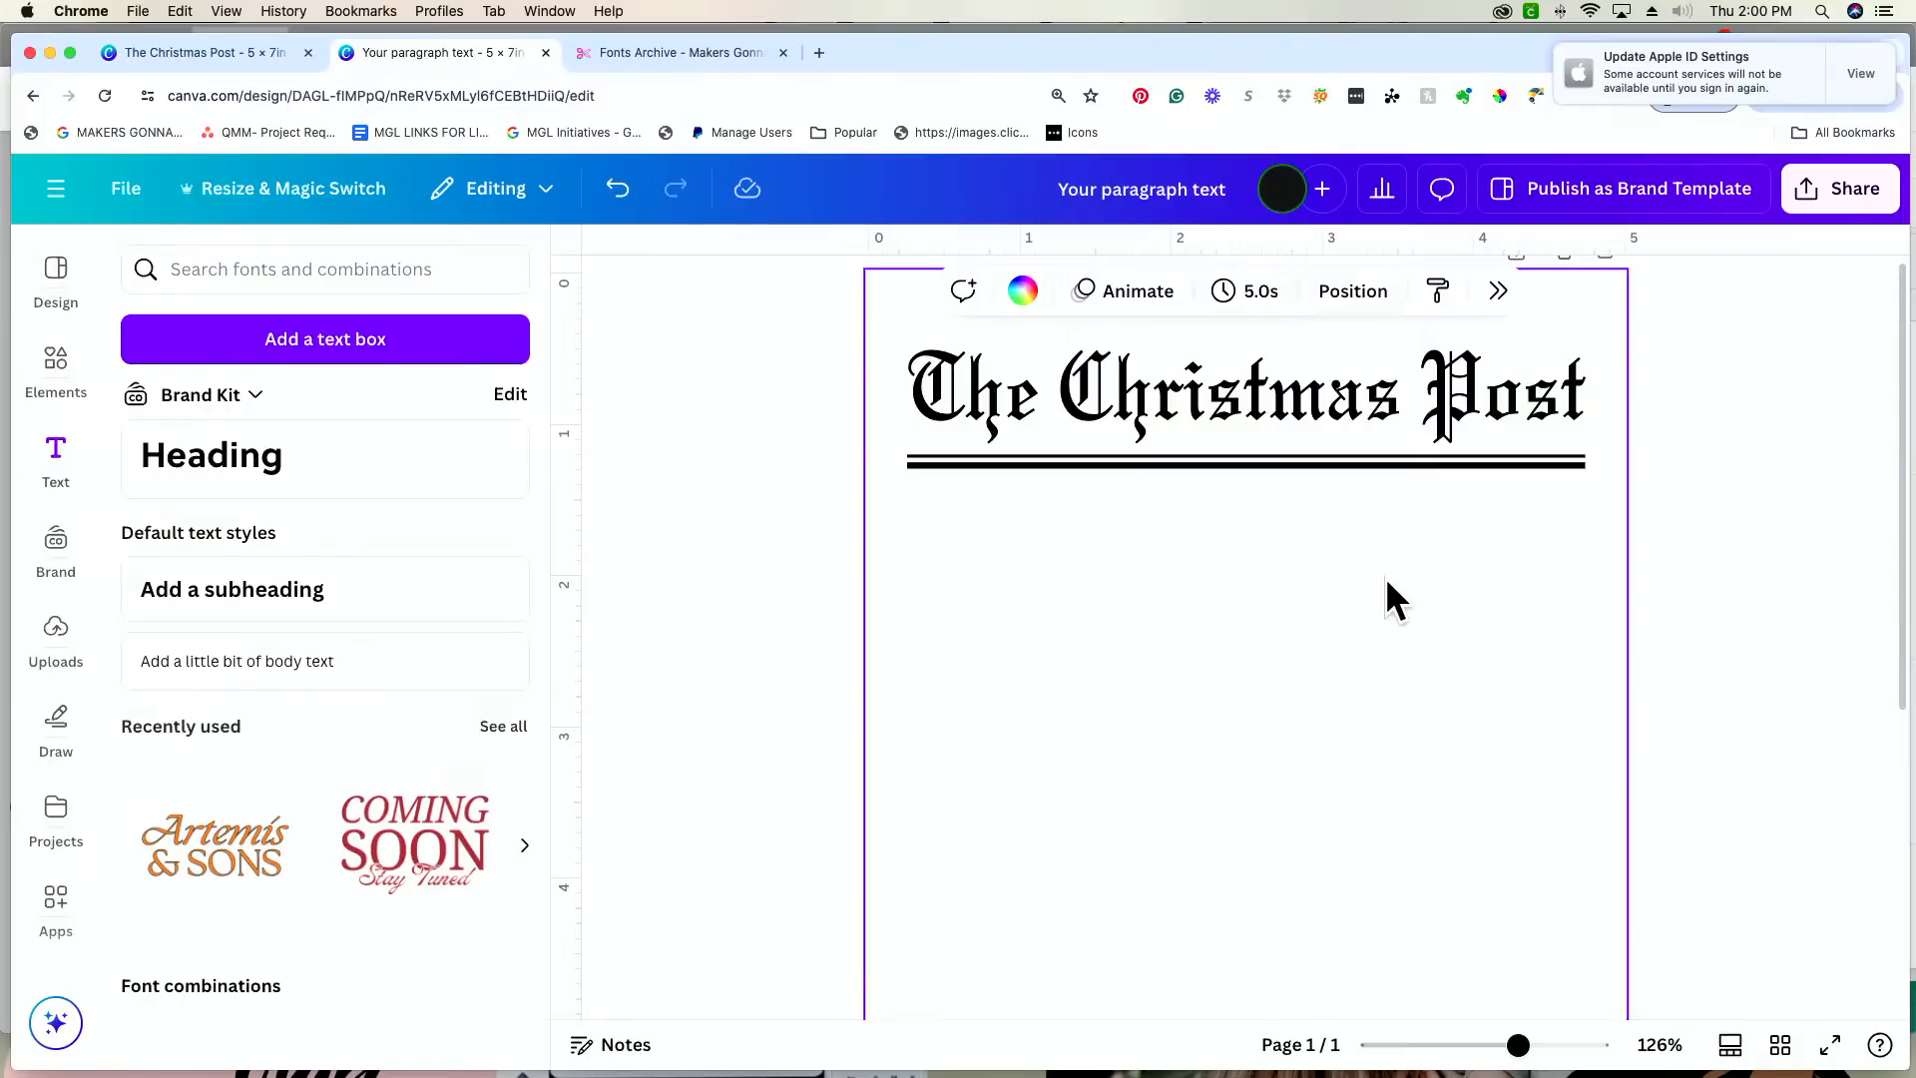
scroll(1385, 585, up, 1)
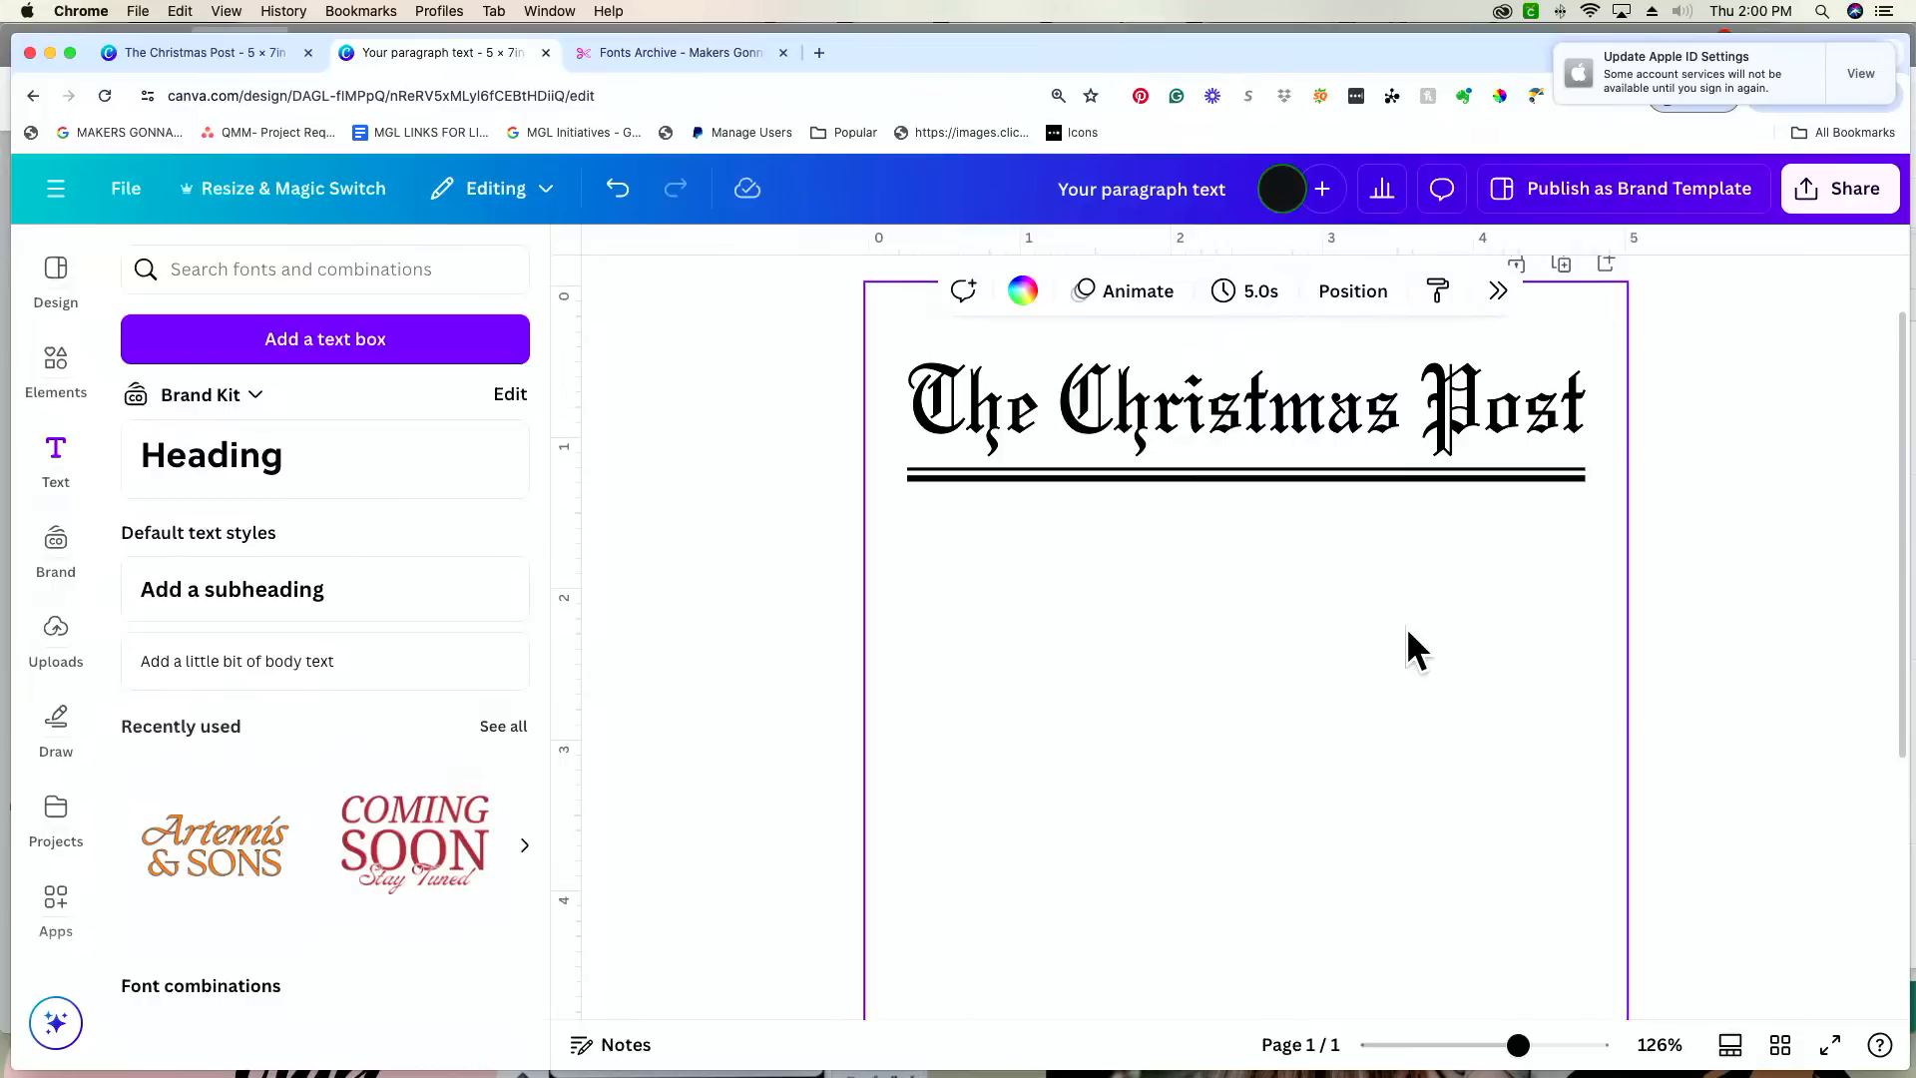
scroll(1405, 627, up, 5)
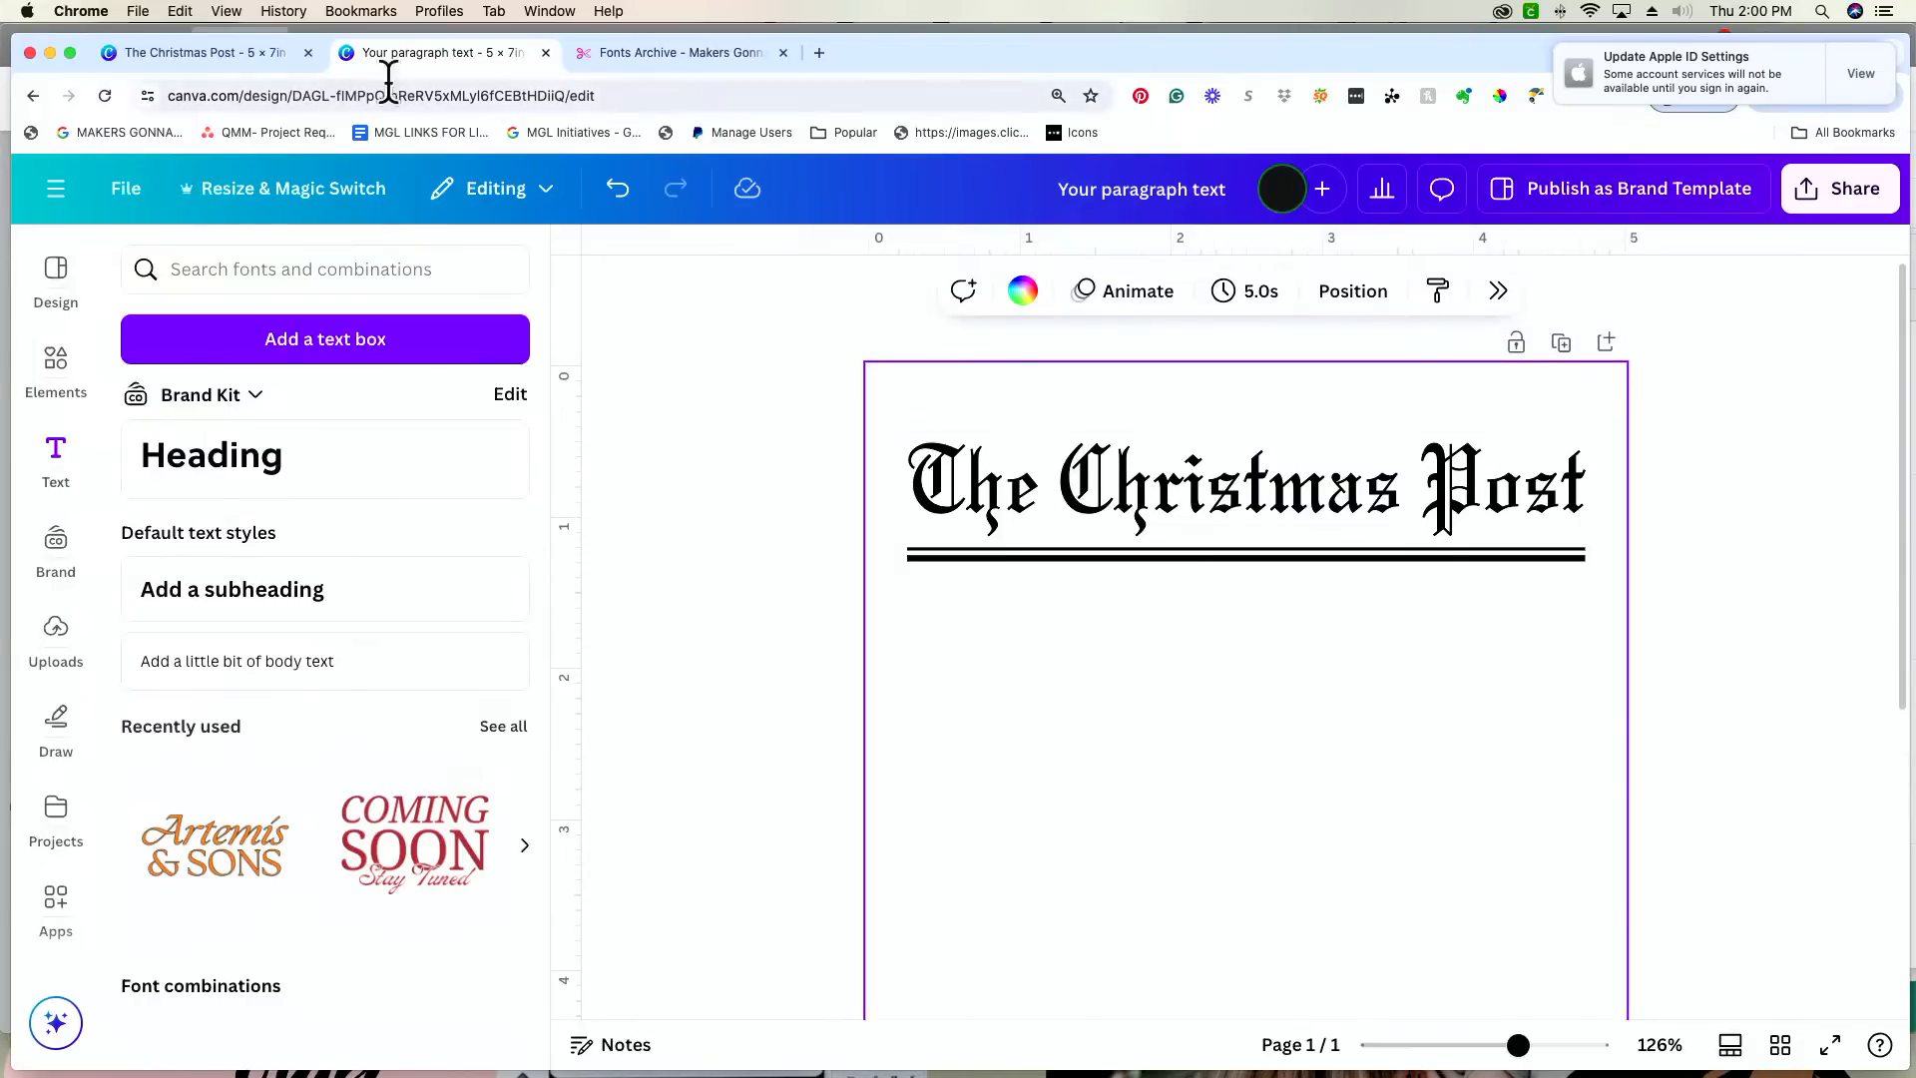
Step: Search the web for "canva shortcut keys" in a new browser tab and open the Canva Help Center's Keyboard shortcuts page
double_click(818, 52)
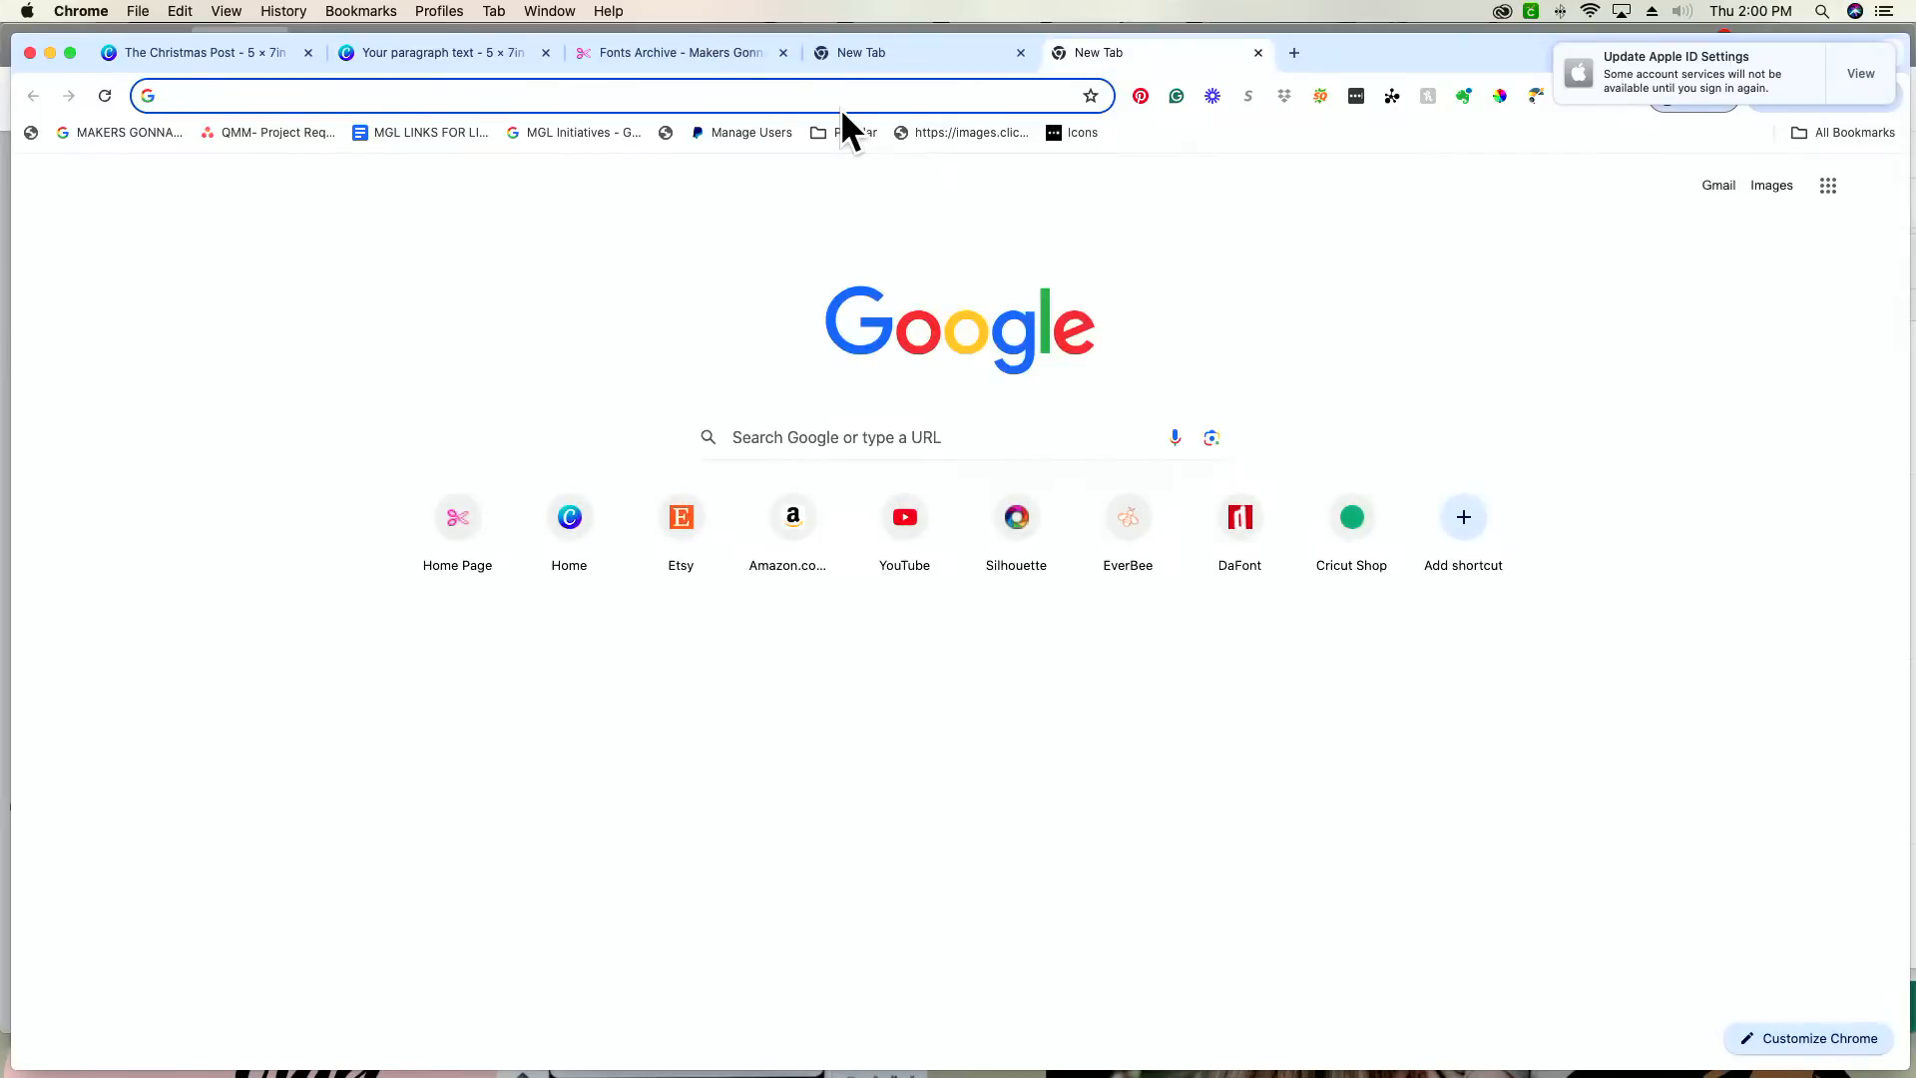
text(canva short)
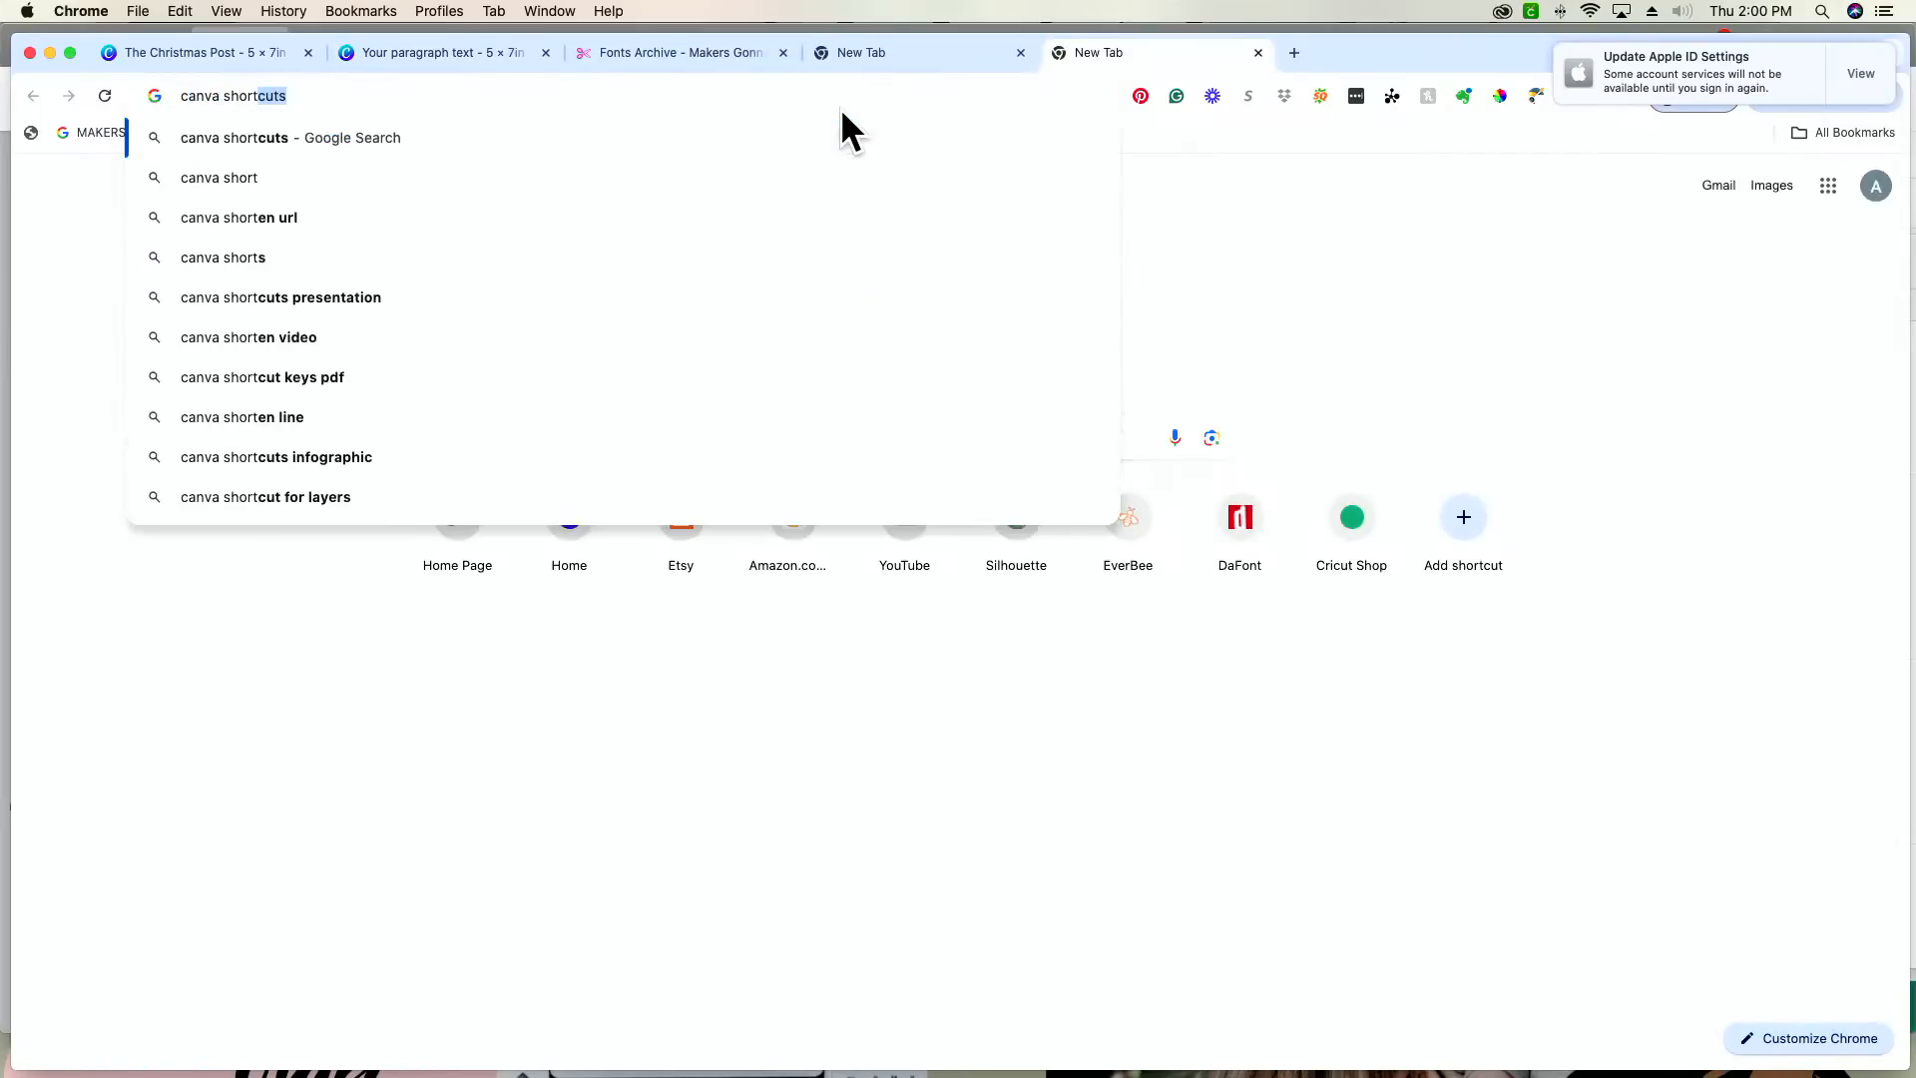
text(cut)
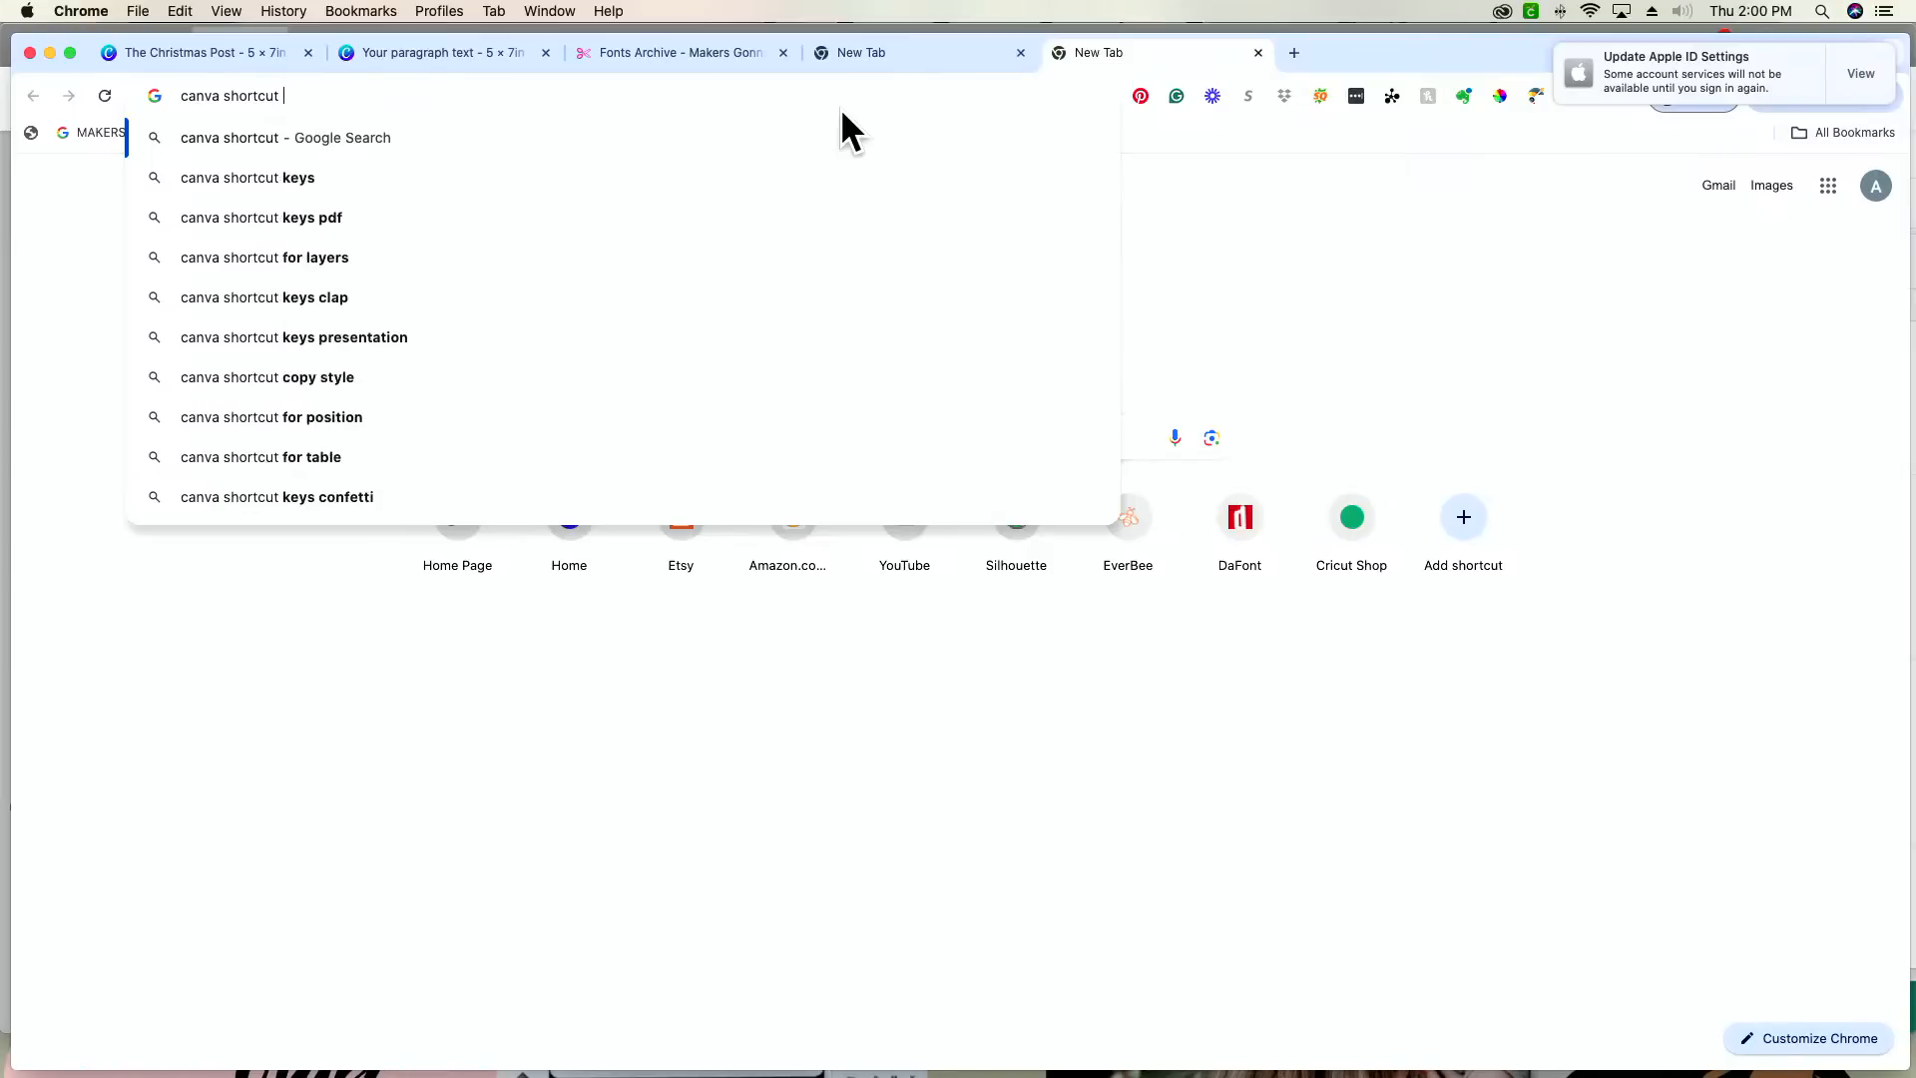
text( ke)
key(Return)
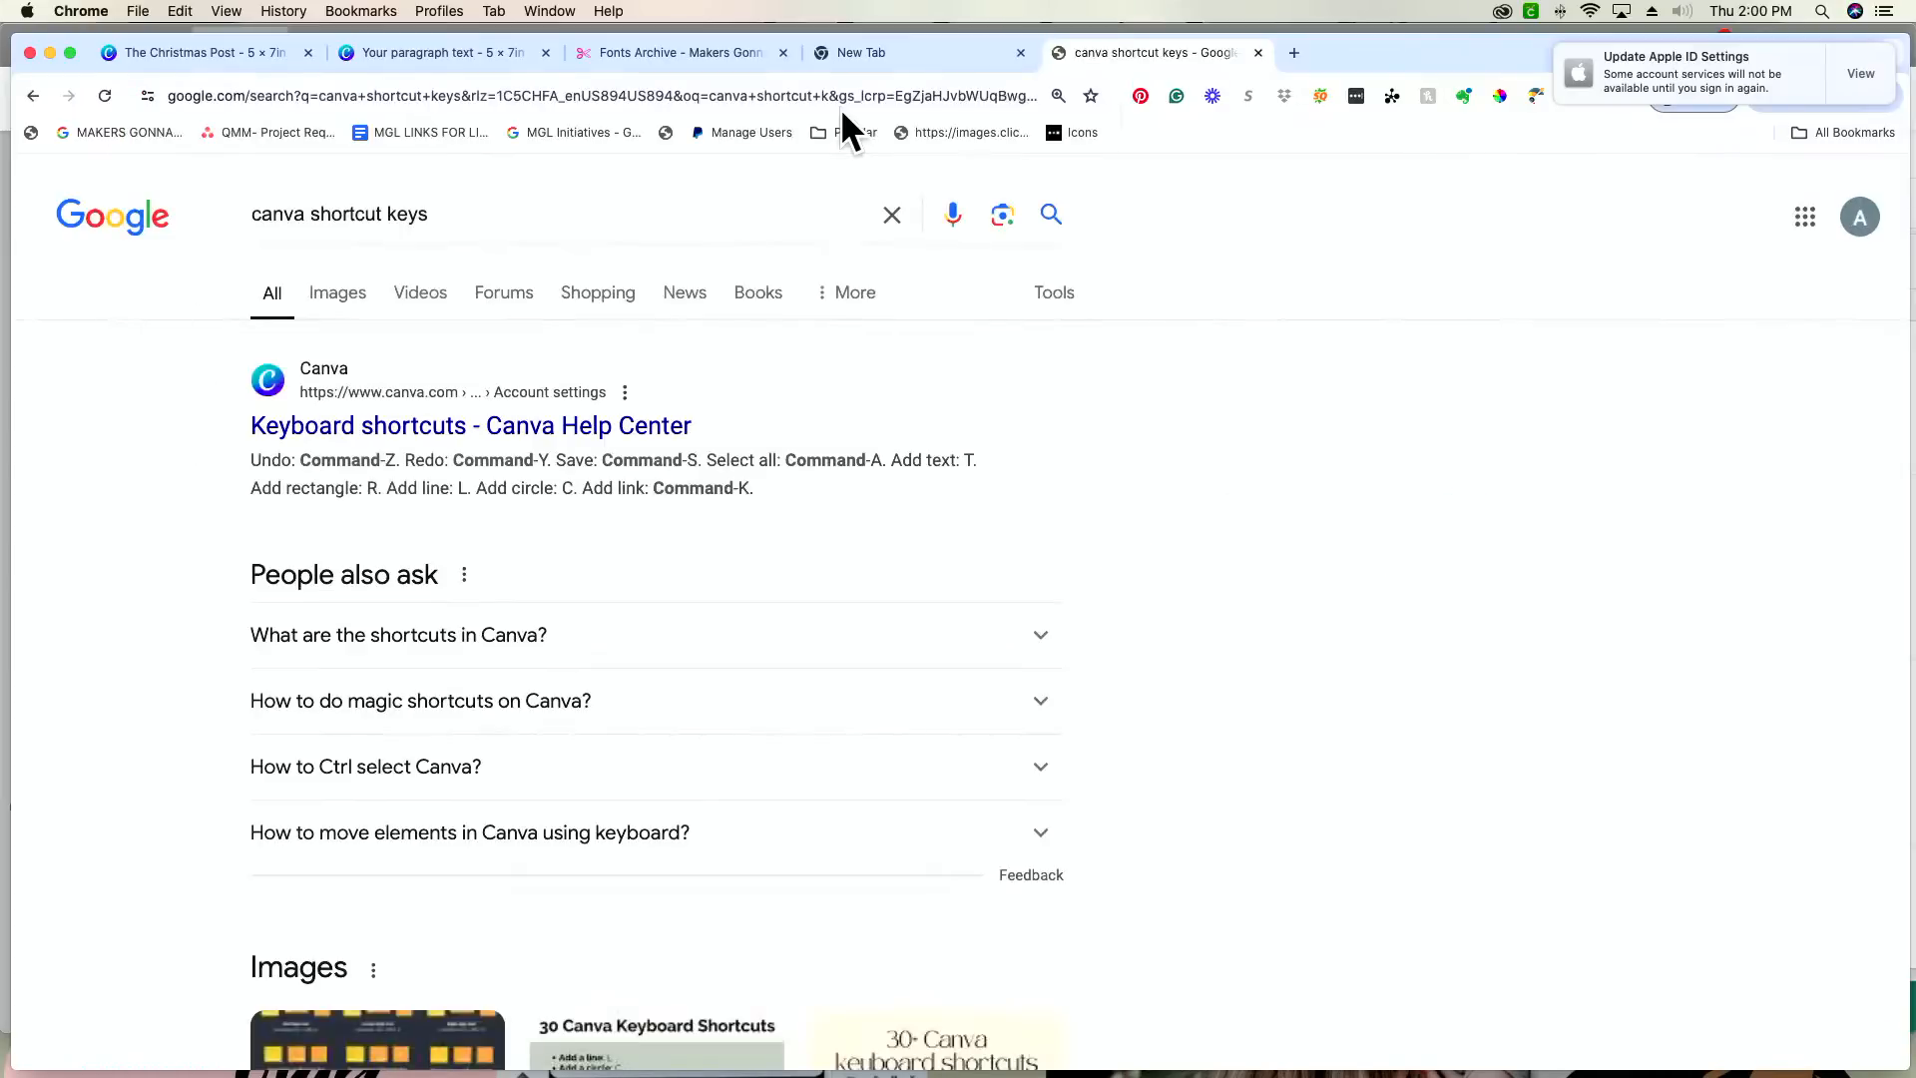
click(574, 426)
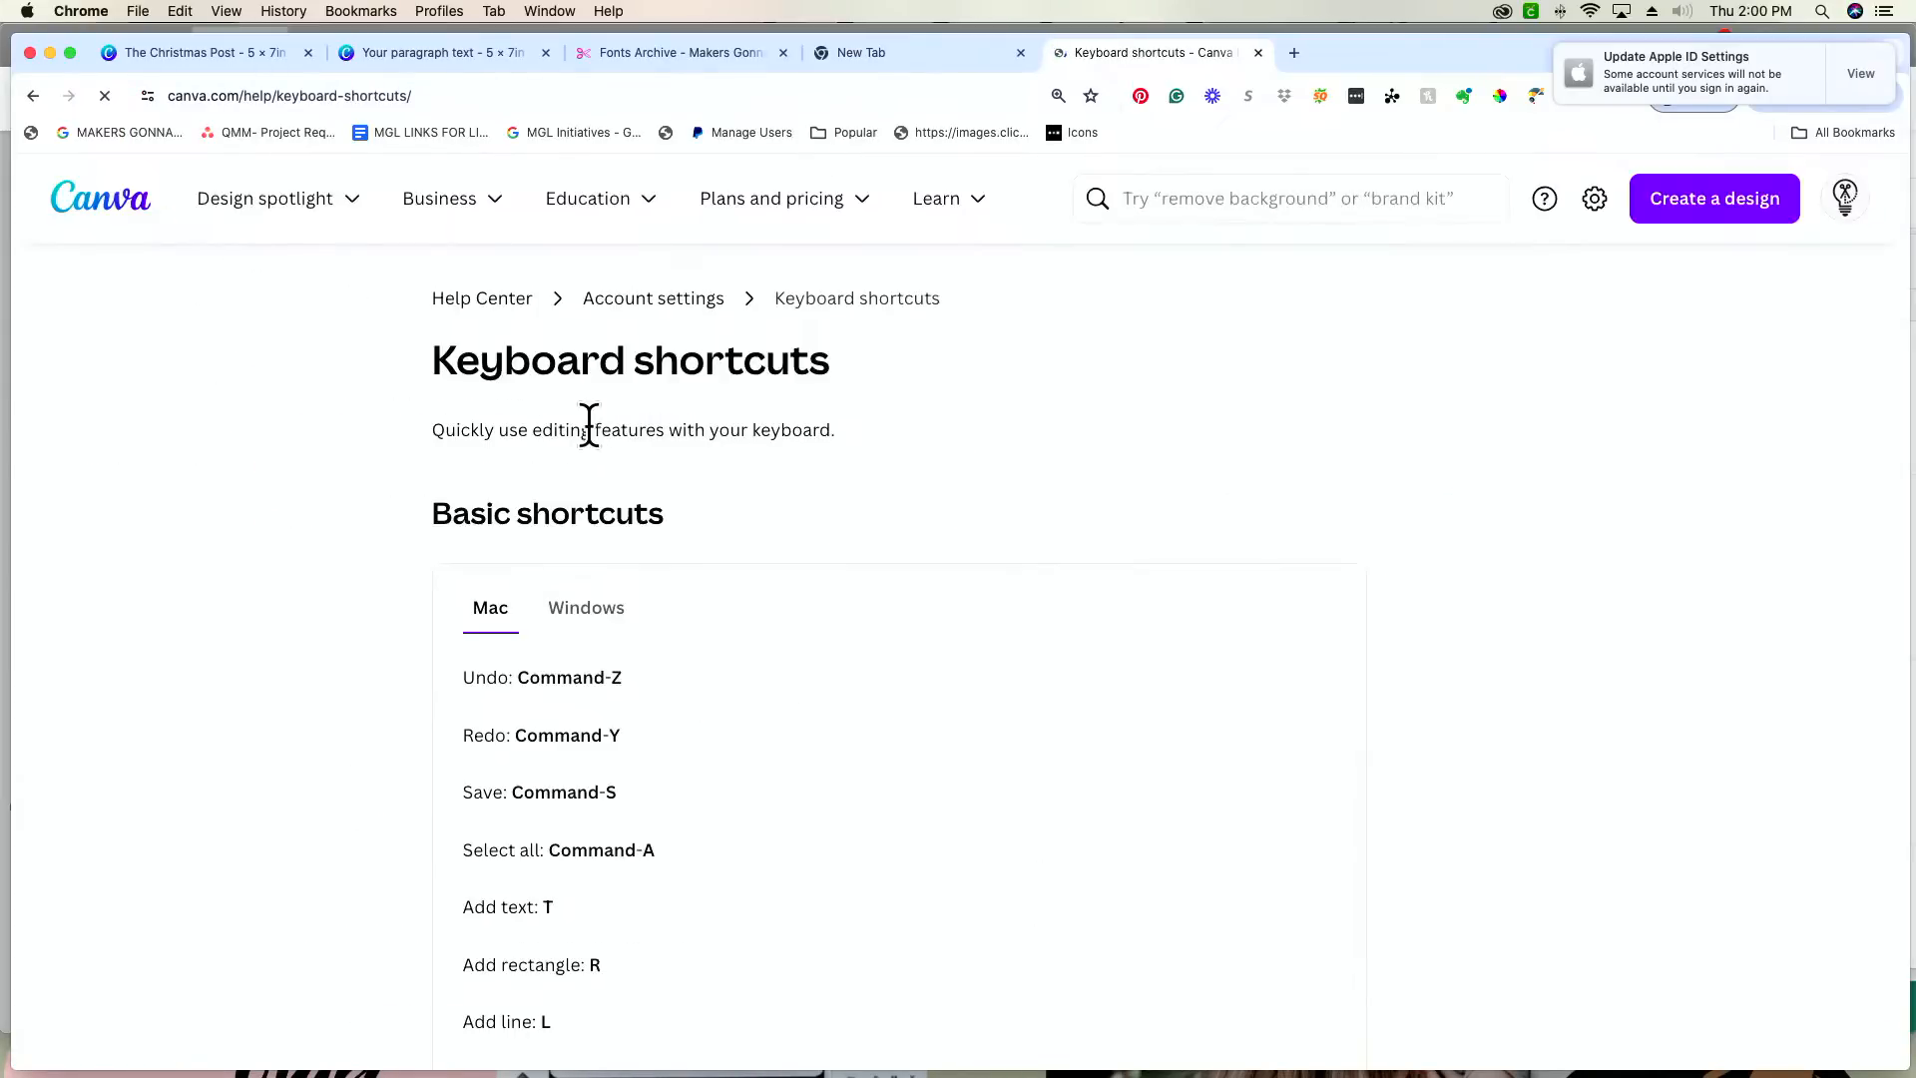
Step: Review the basic keyboard shortcuts on the help page, comparing the Mac and Windows lists
scroll(758, 457, down, 5)
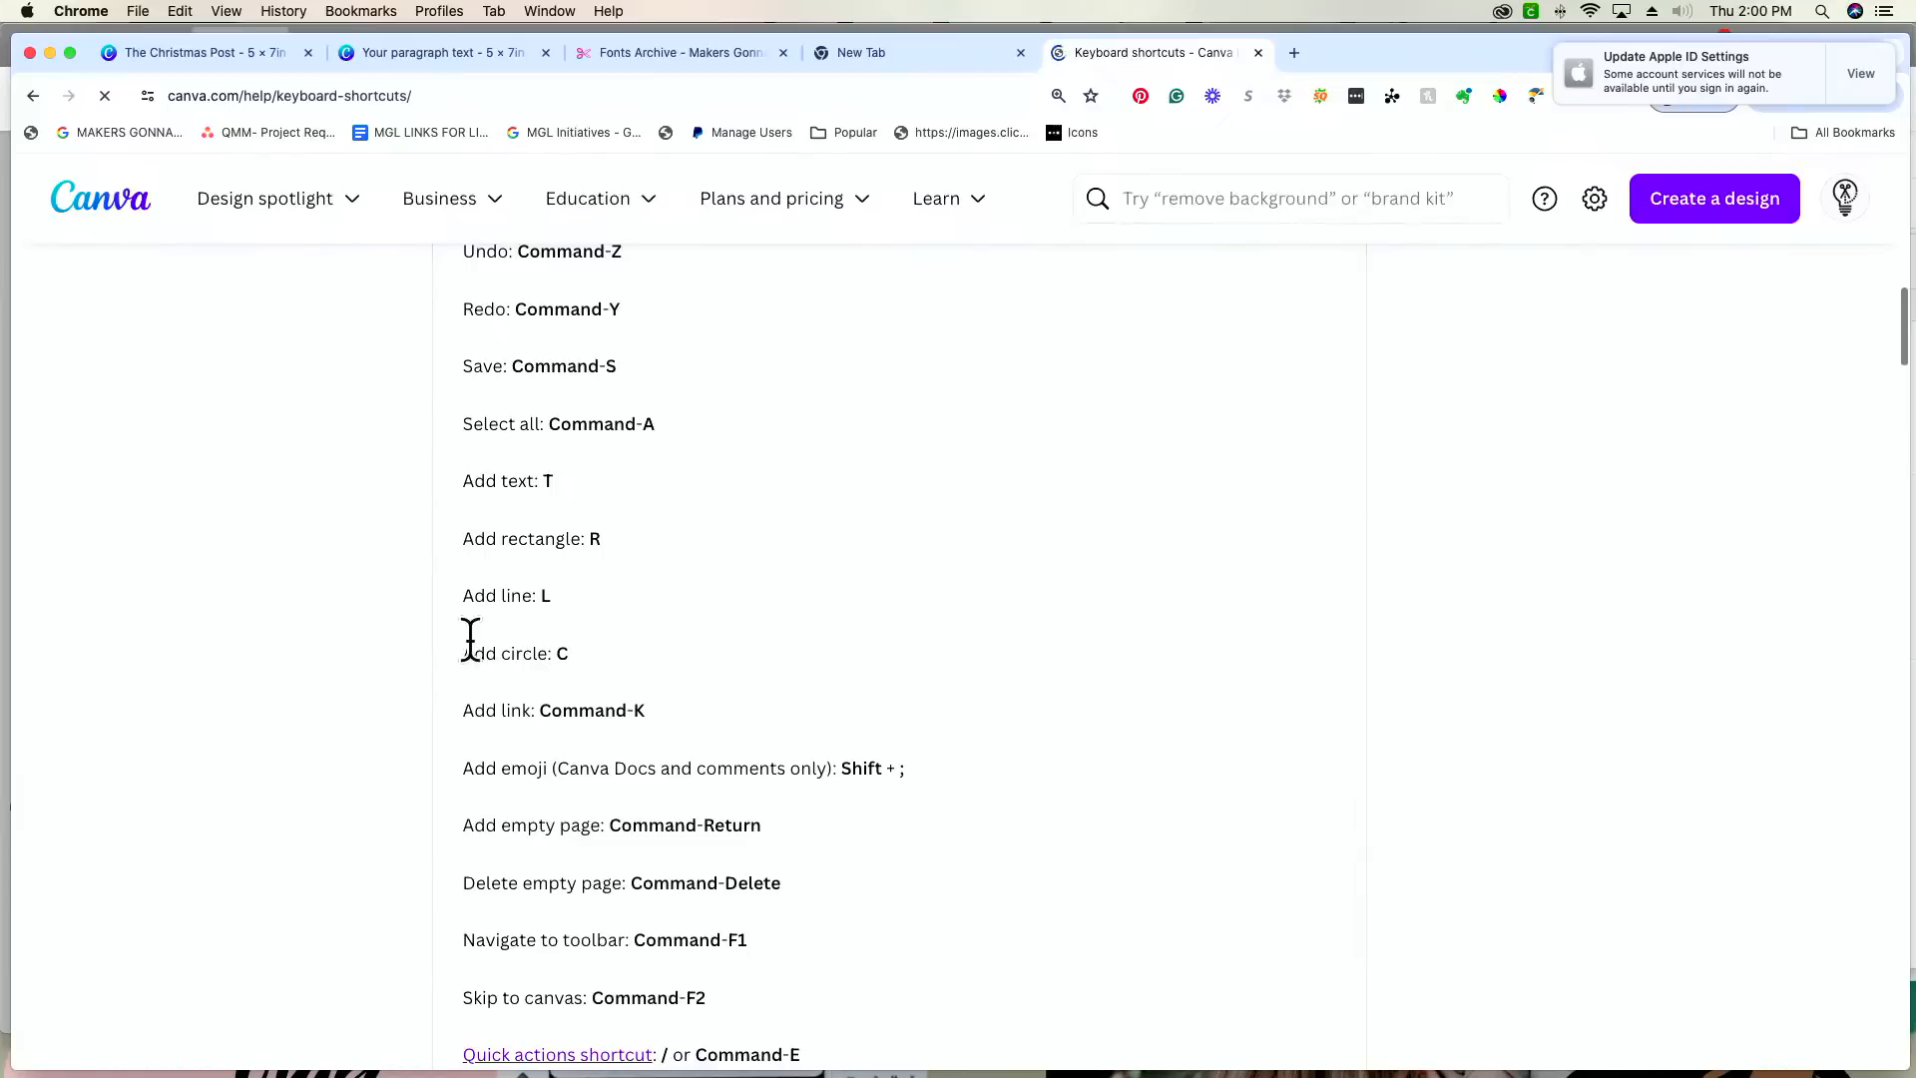
scroll(553, 613, up, 3)
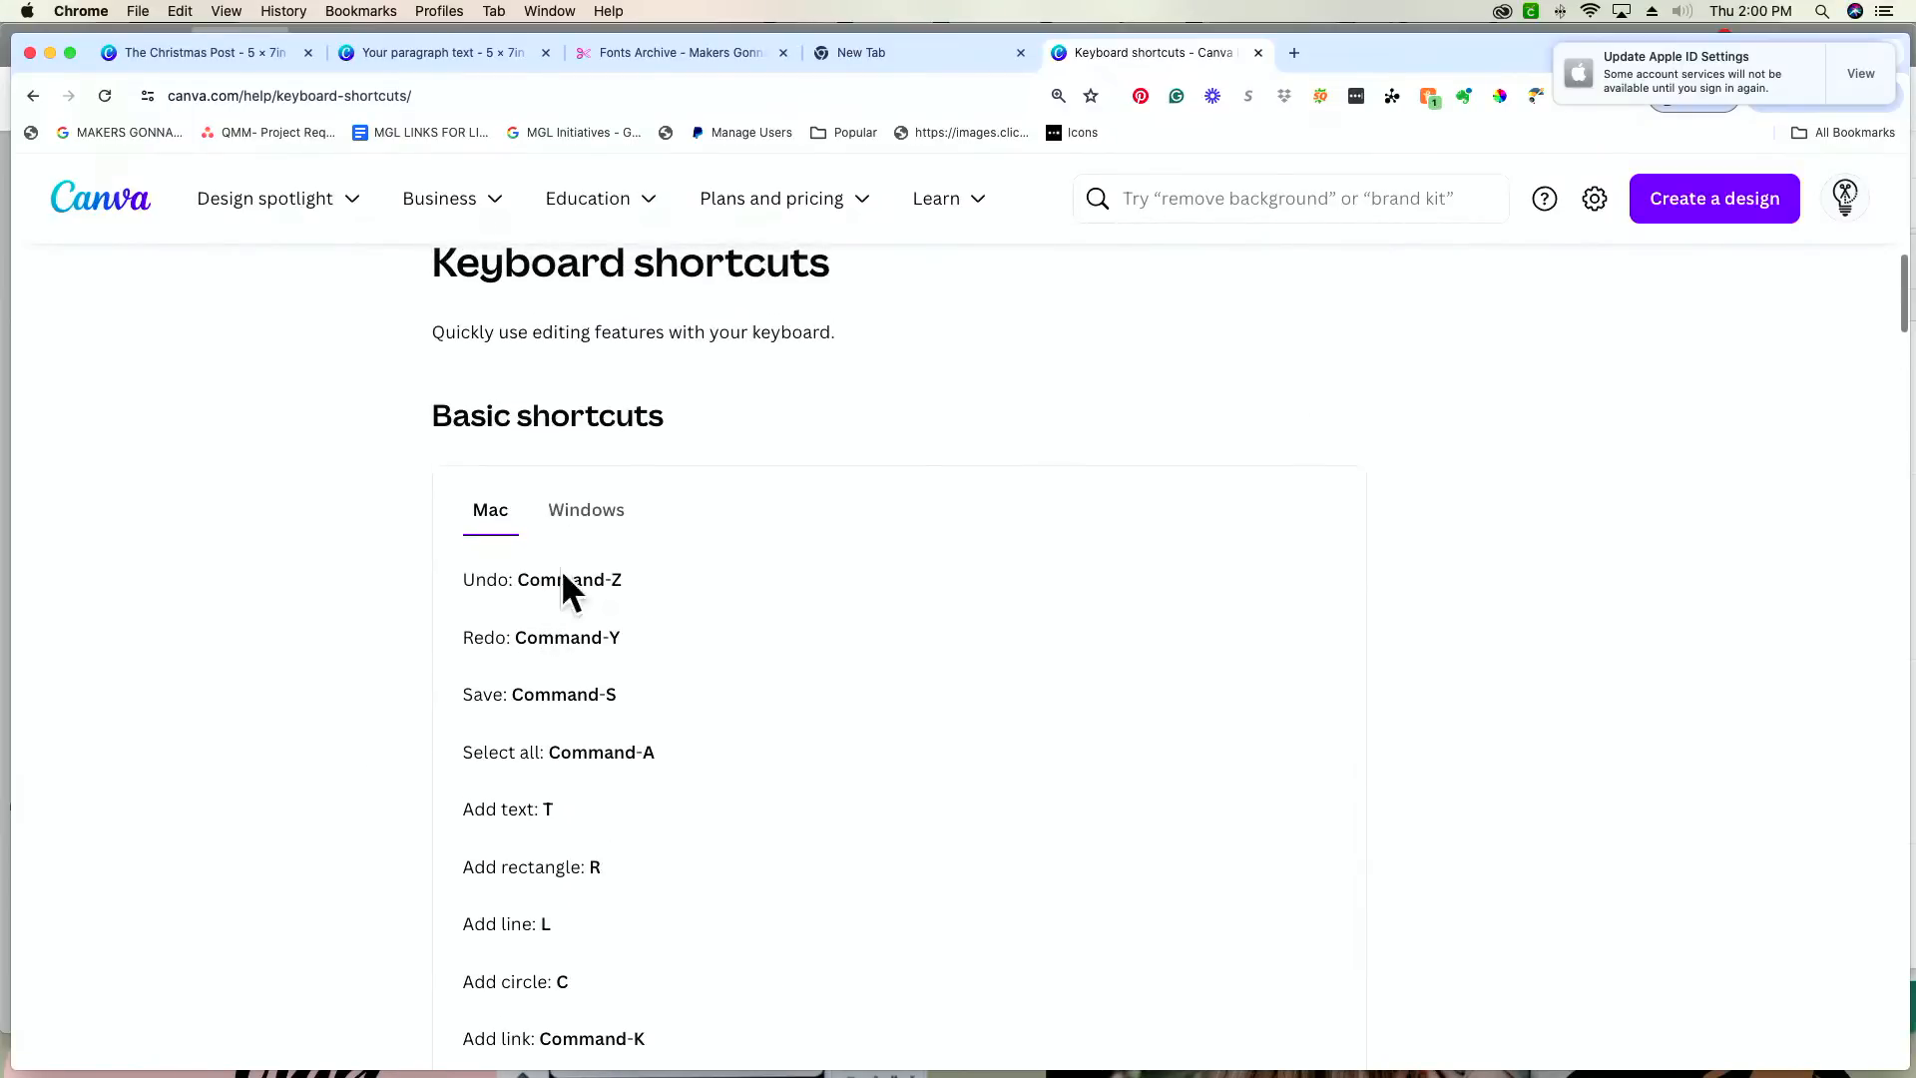
click(581, 515)
scroll(509, 633, down, 3)
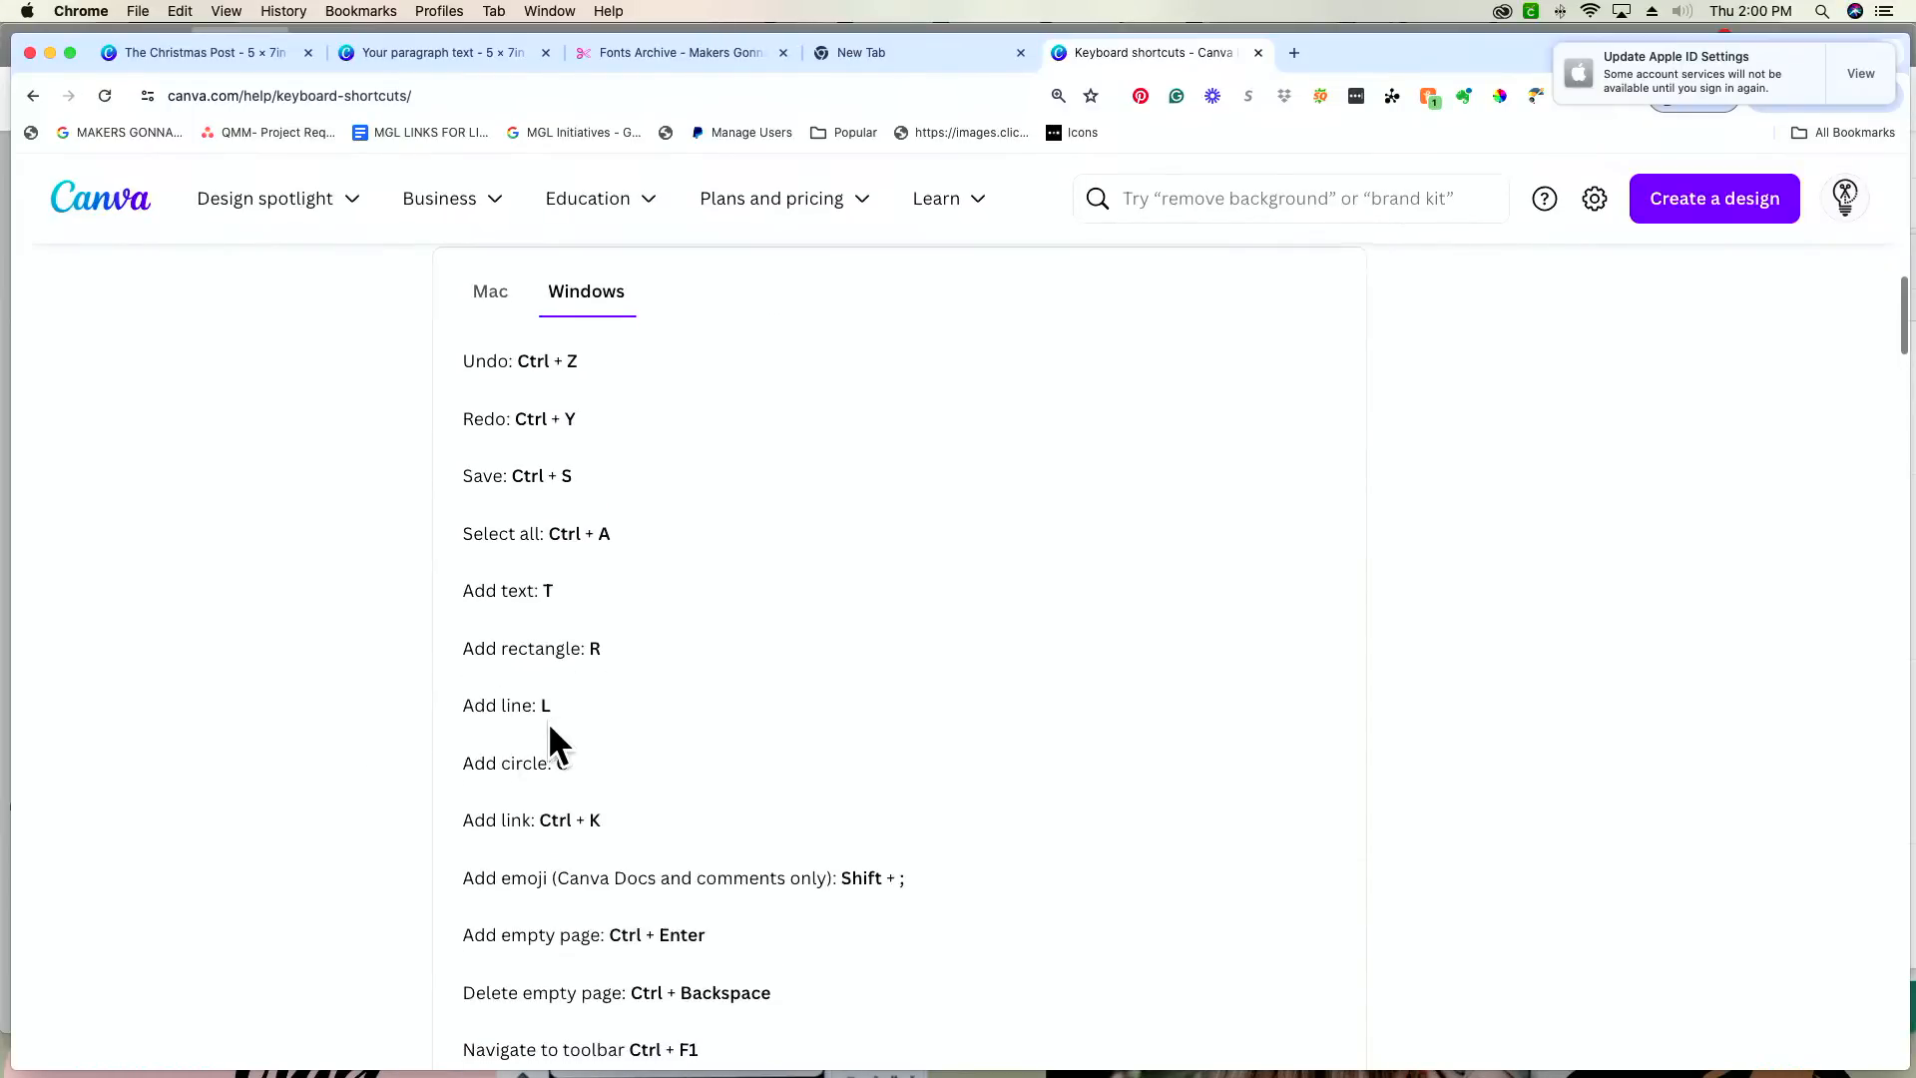
scroll(530, 878, up, 1)
scroll(530, 878, down, 3)
scroll(530, 878, up, 3)
scroll(527, 876, down, 1)
scroll(527, 876, up, 1)
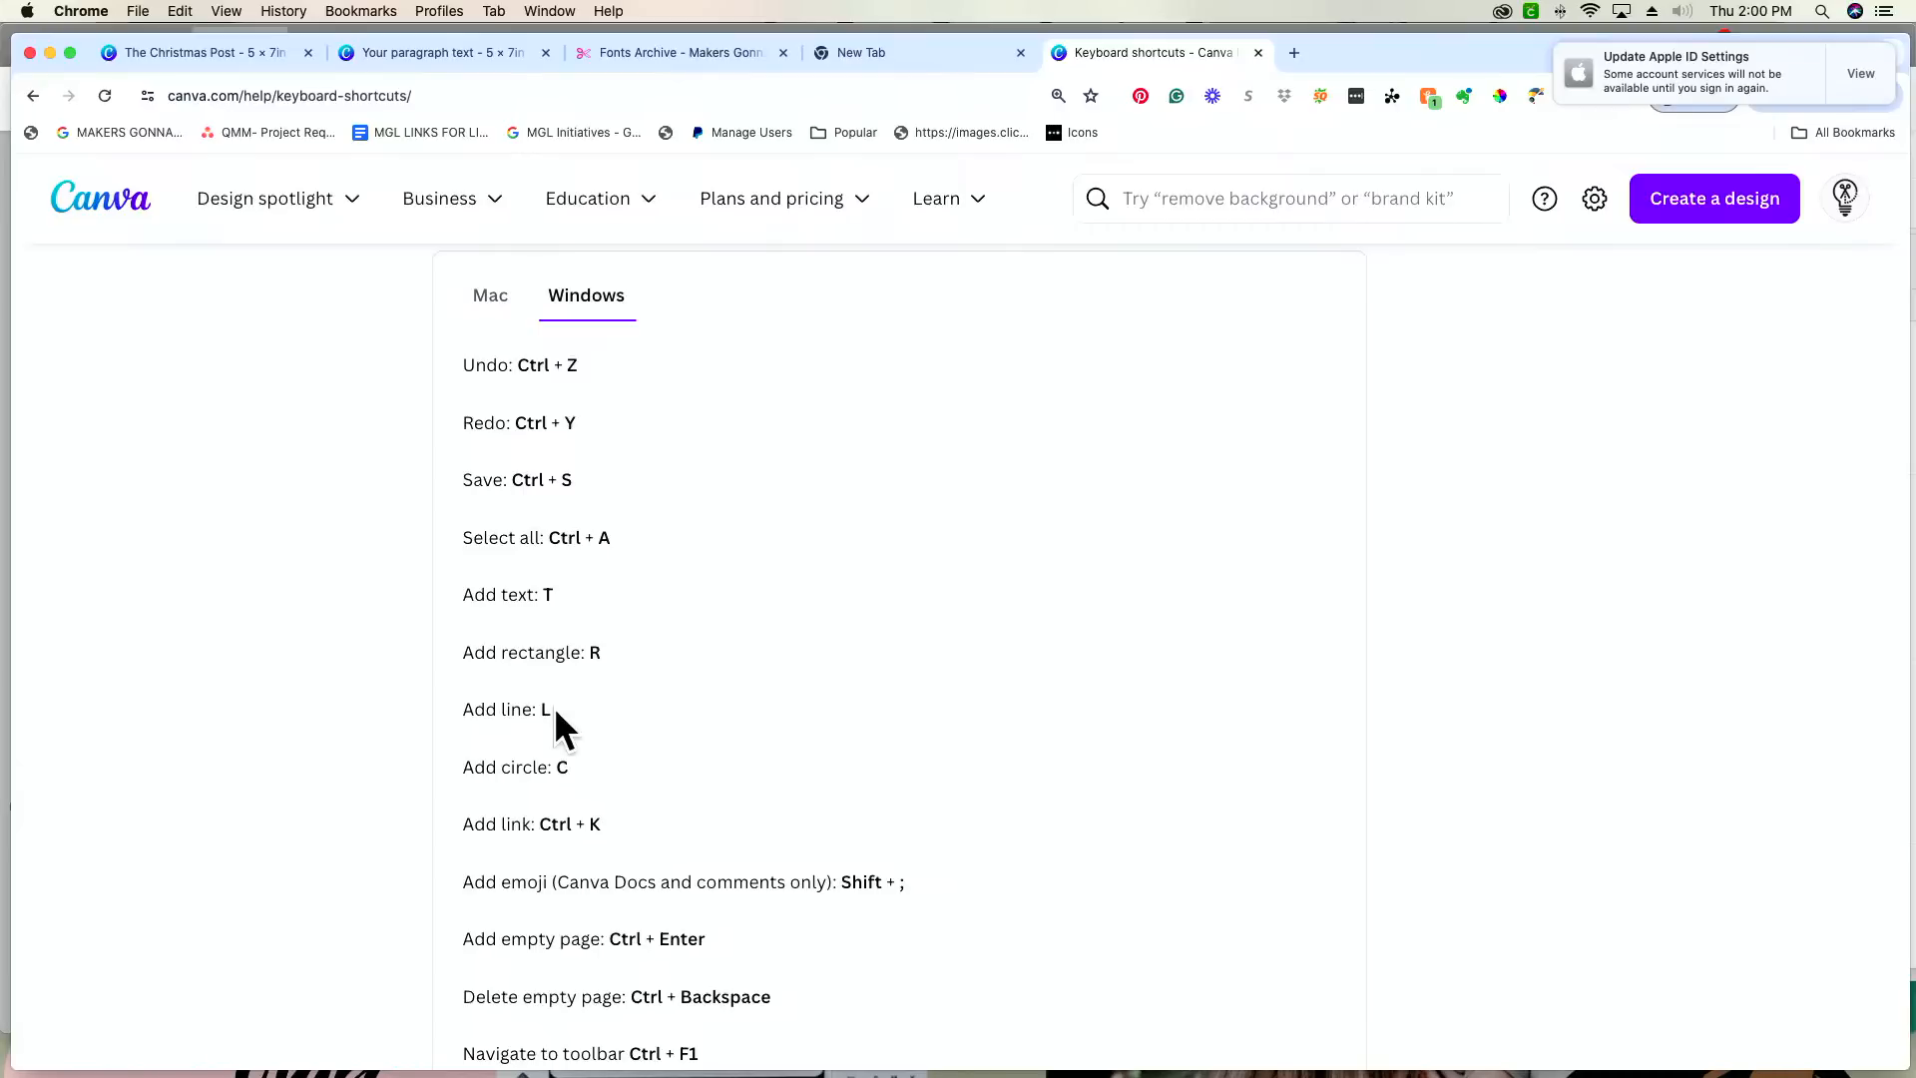
click(491, 300)
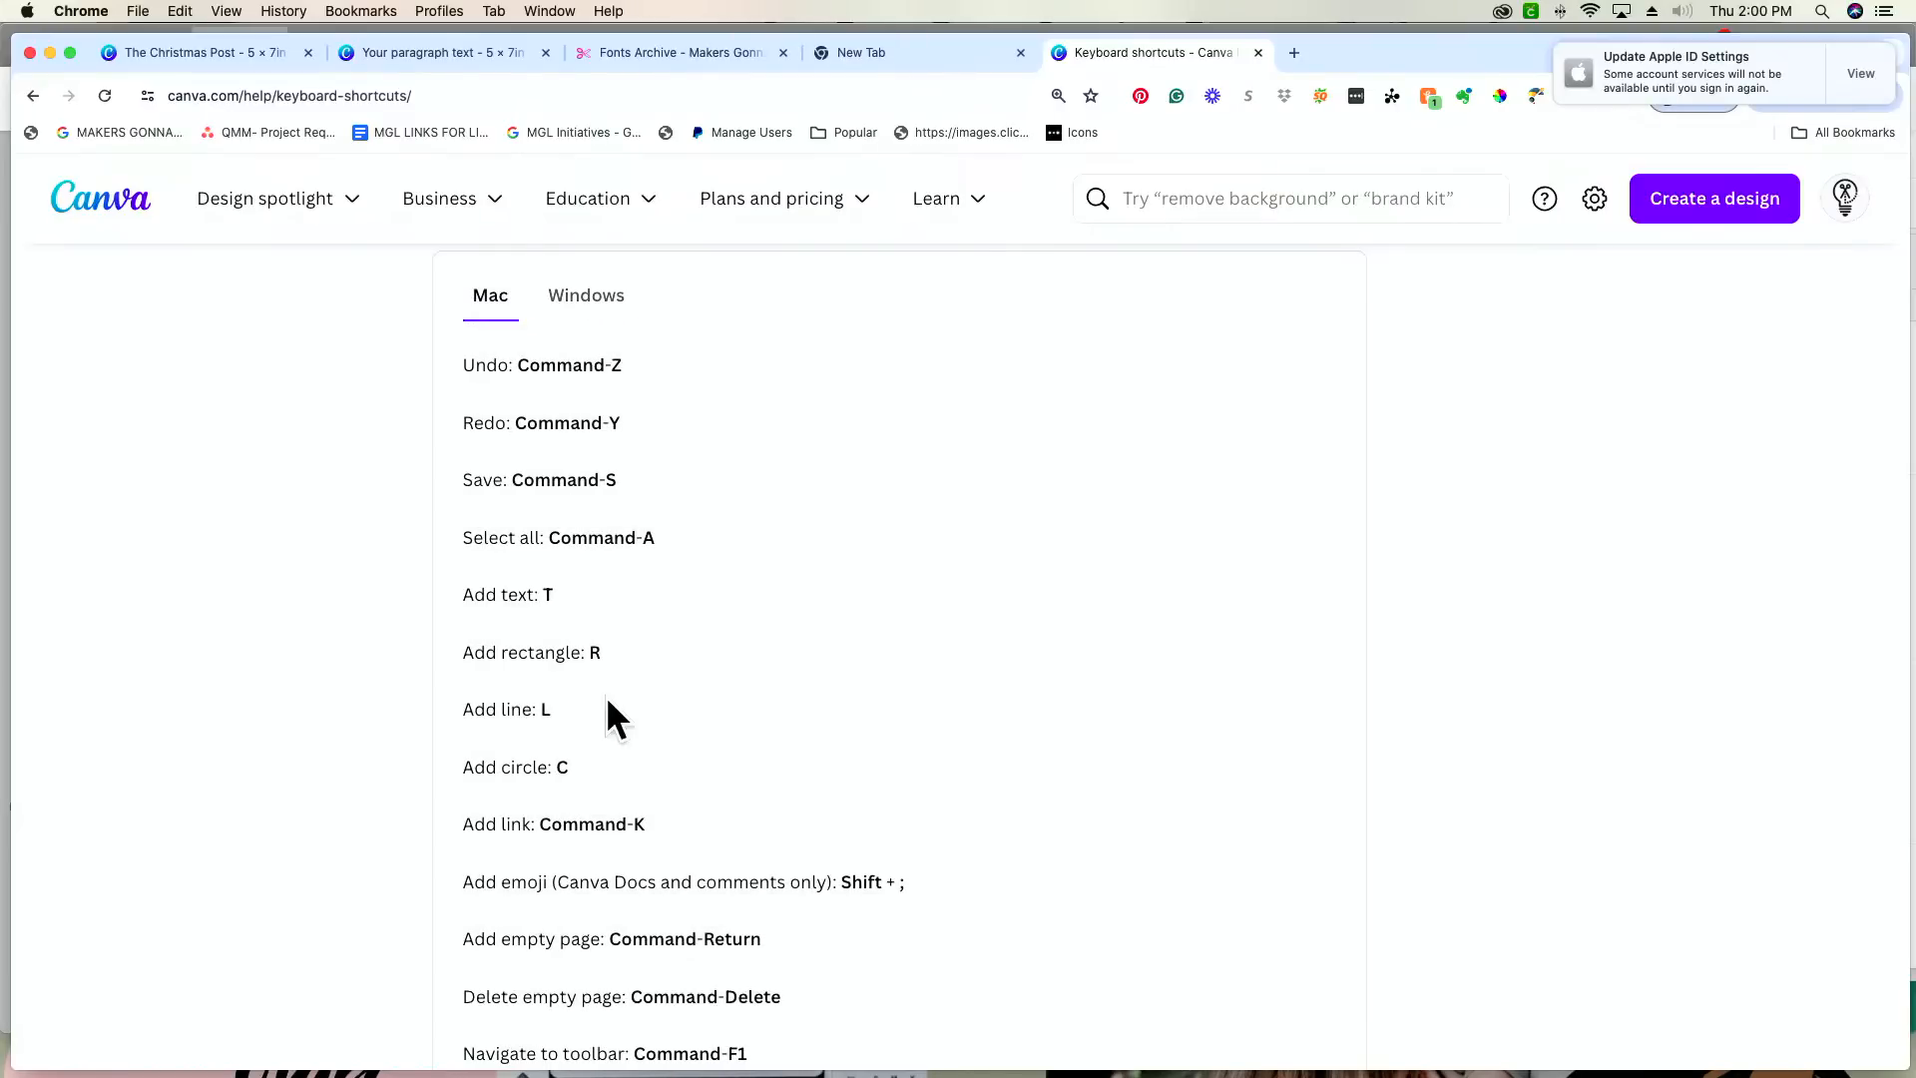
click(603, 296)
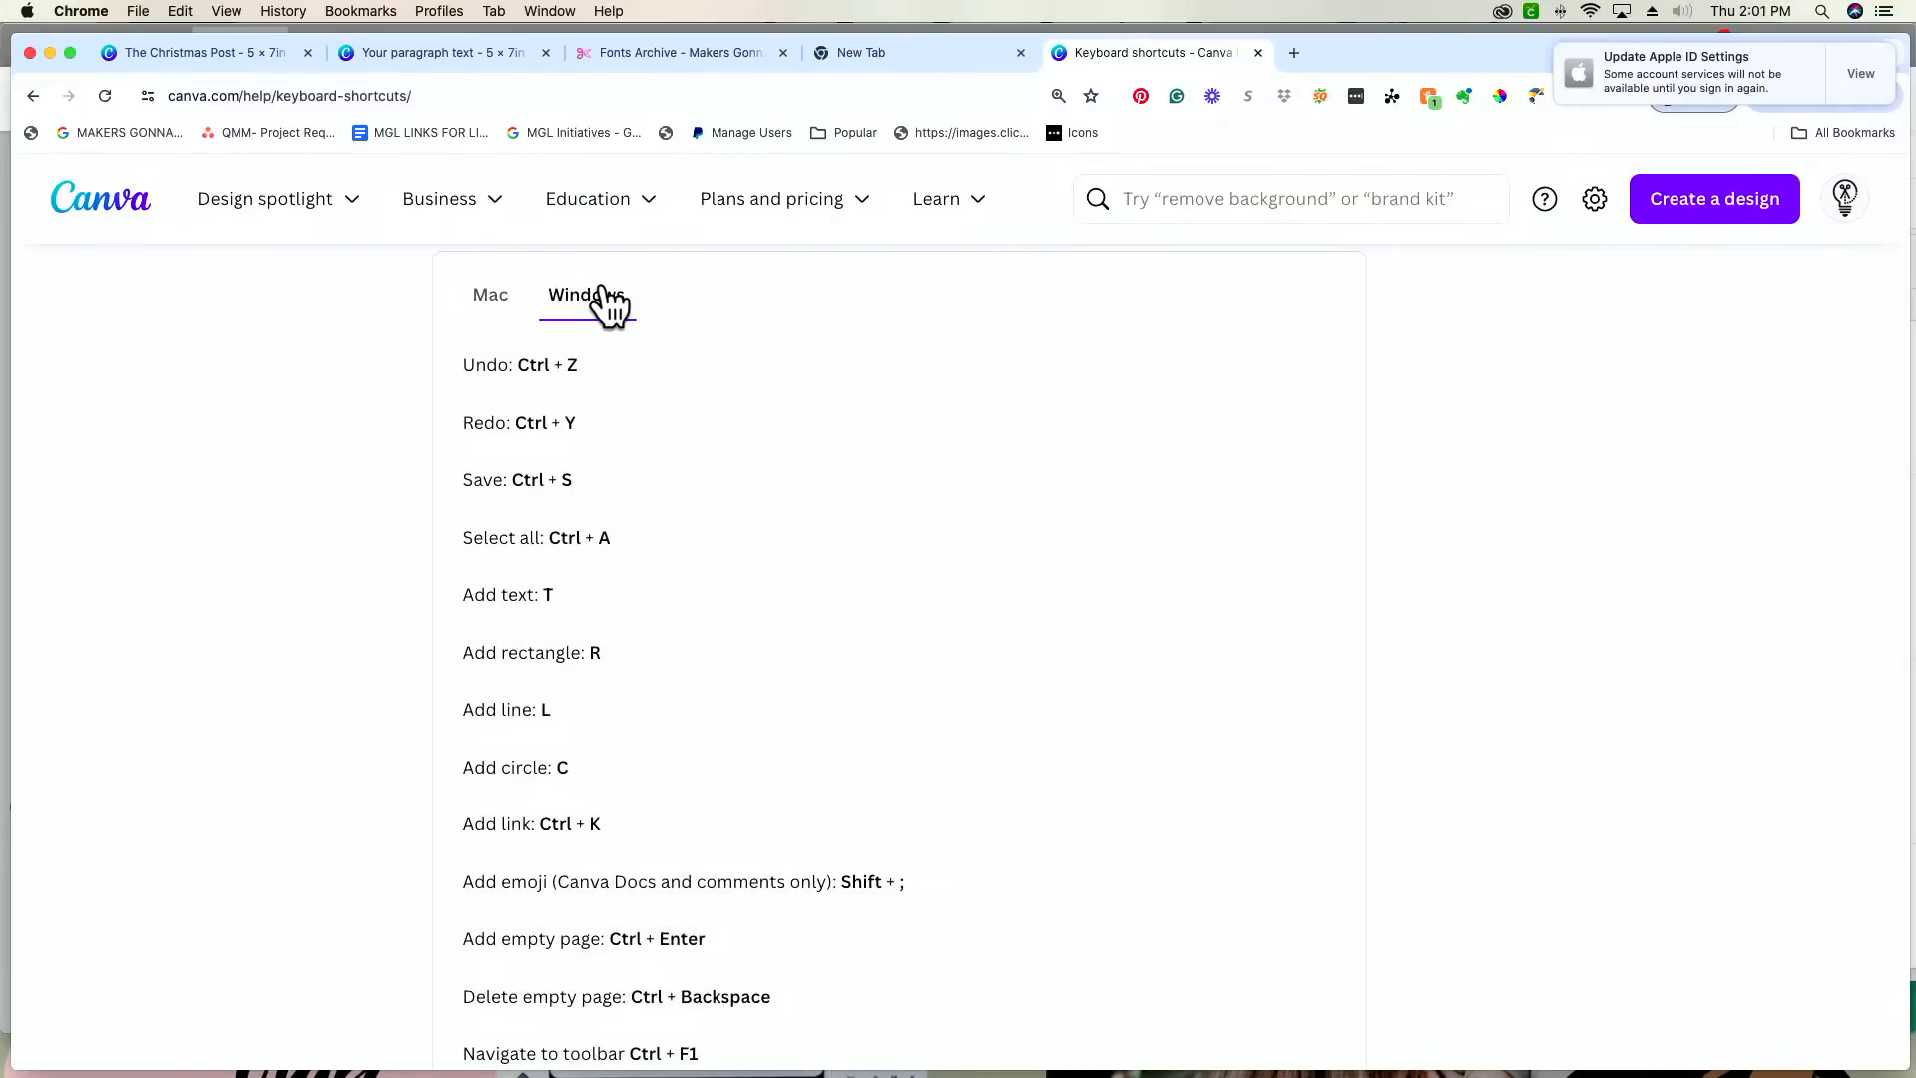
Step: Examine the Element shortcuts section with its Windows list shown
scroll(755, 477, down, 5)
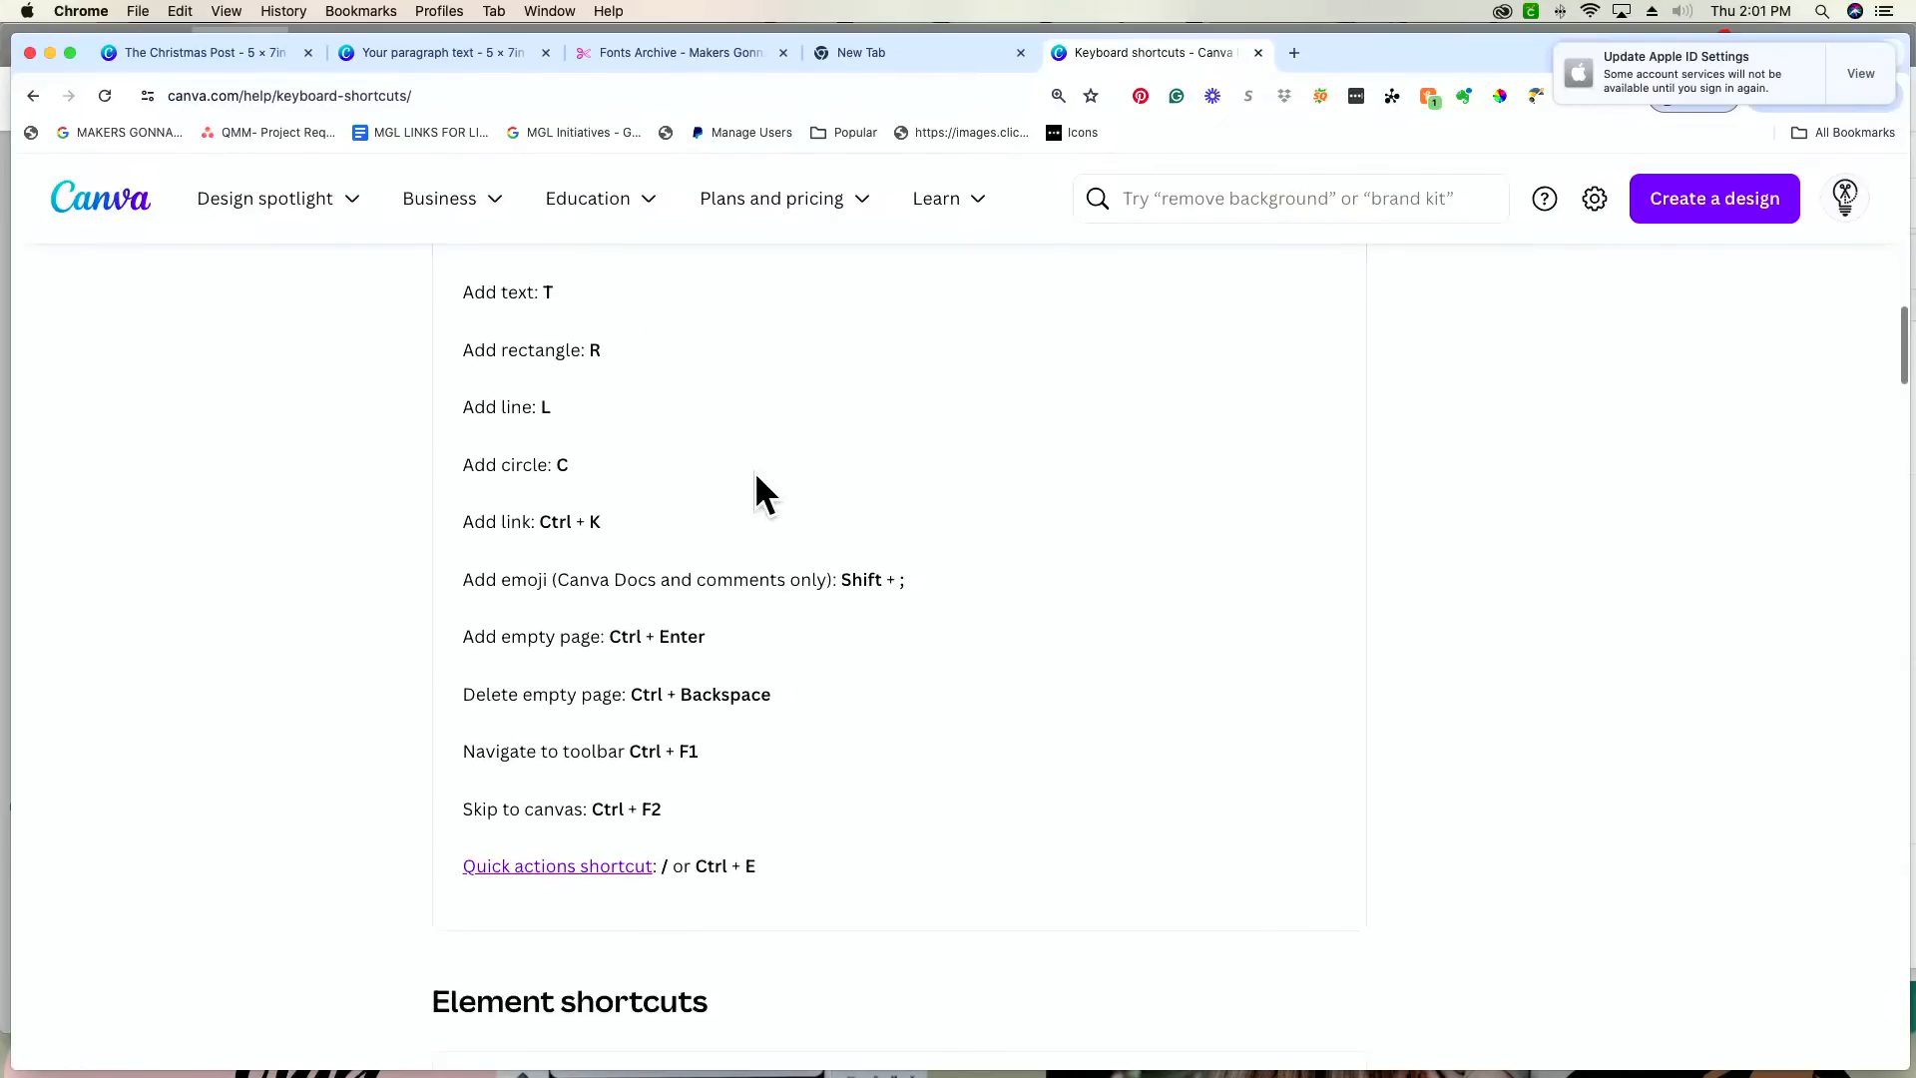
scroll(755, 471, down, 5)
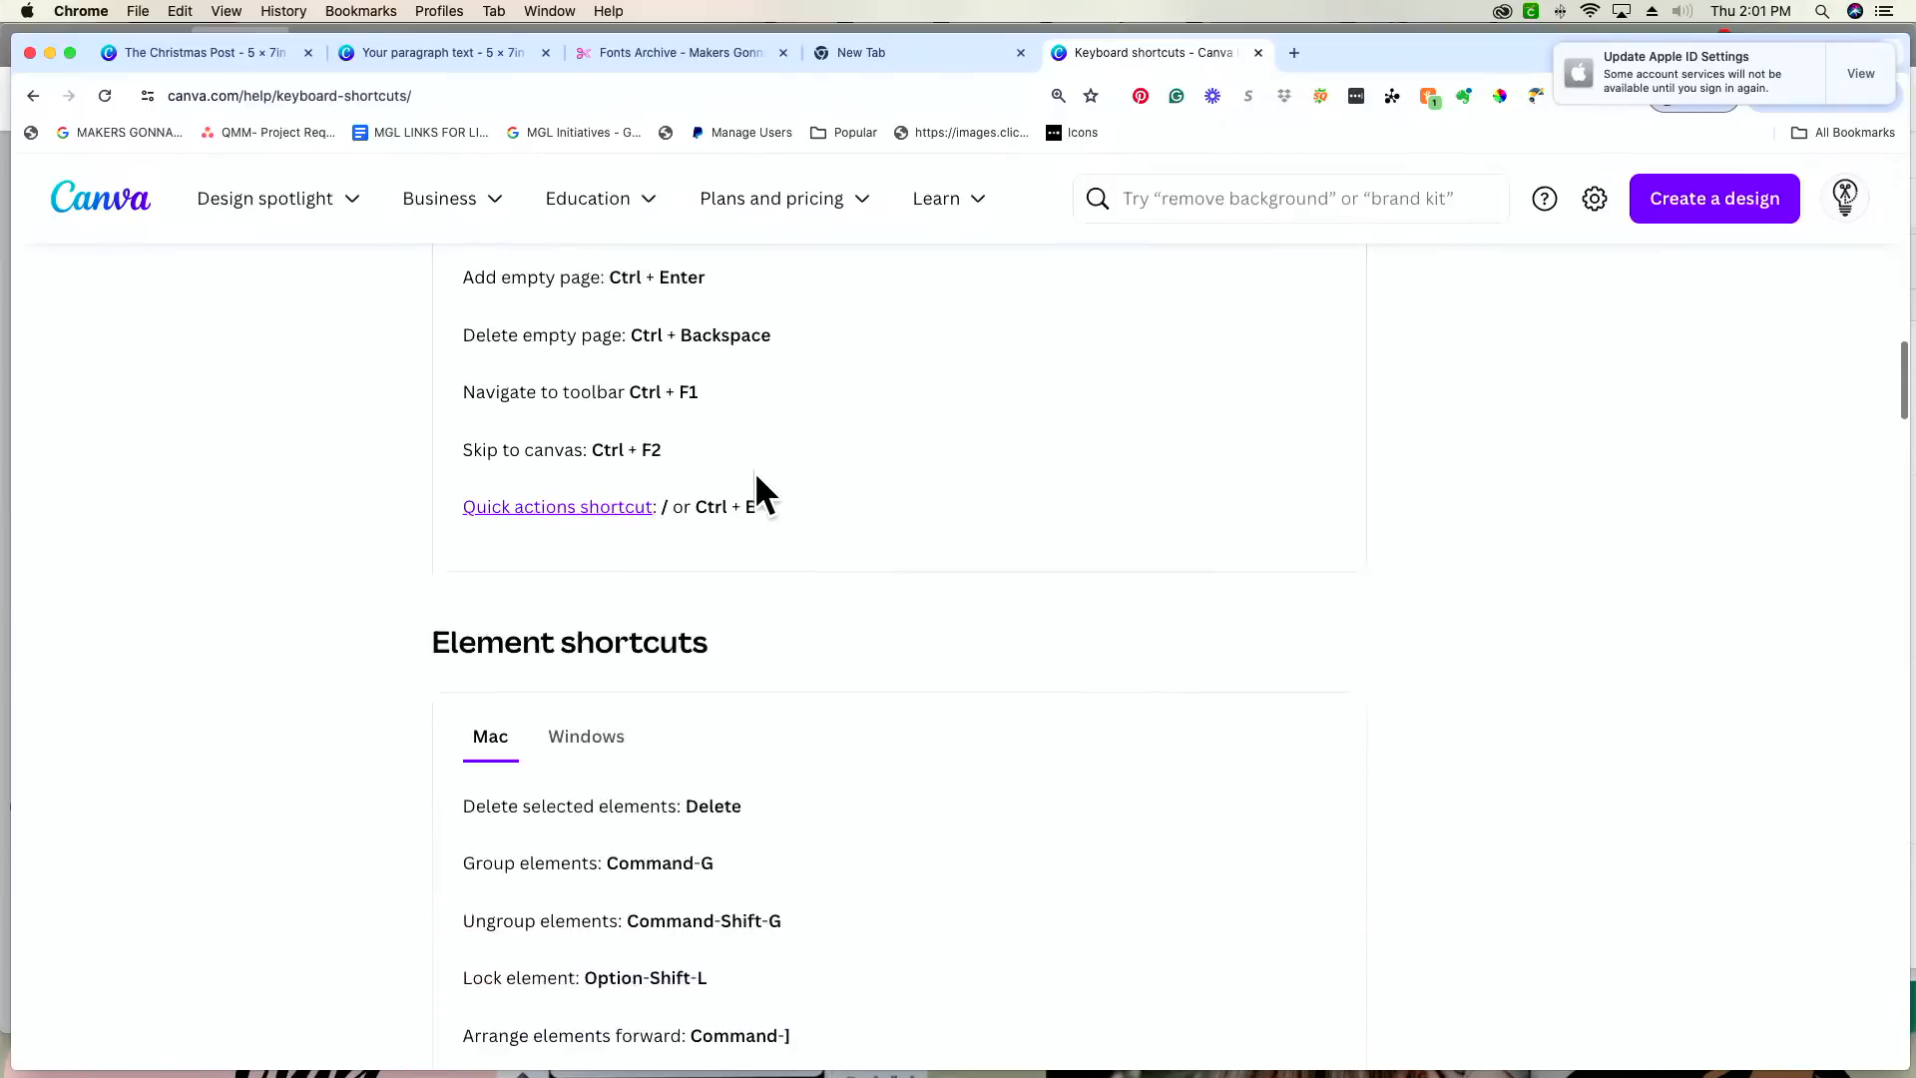
scroll(754, 471, down, 1)
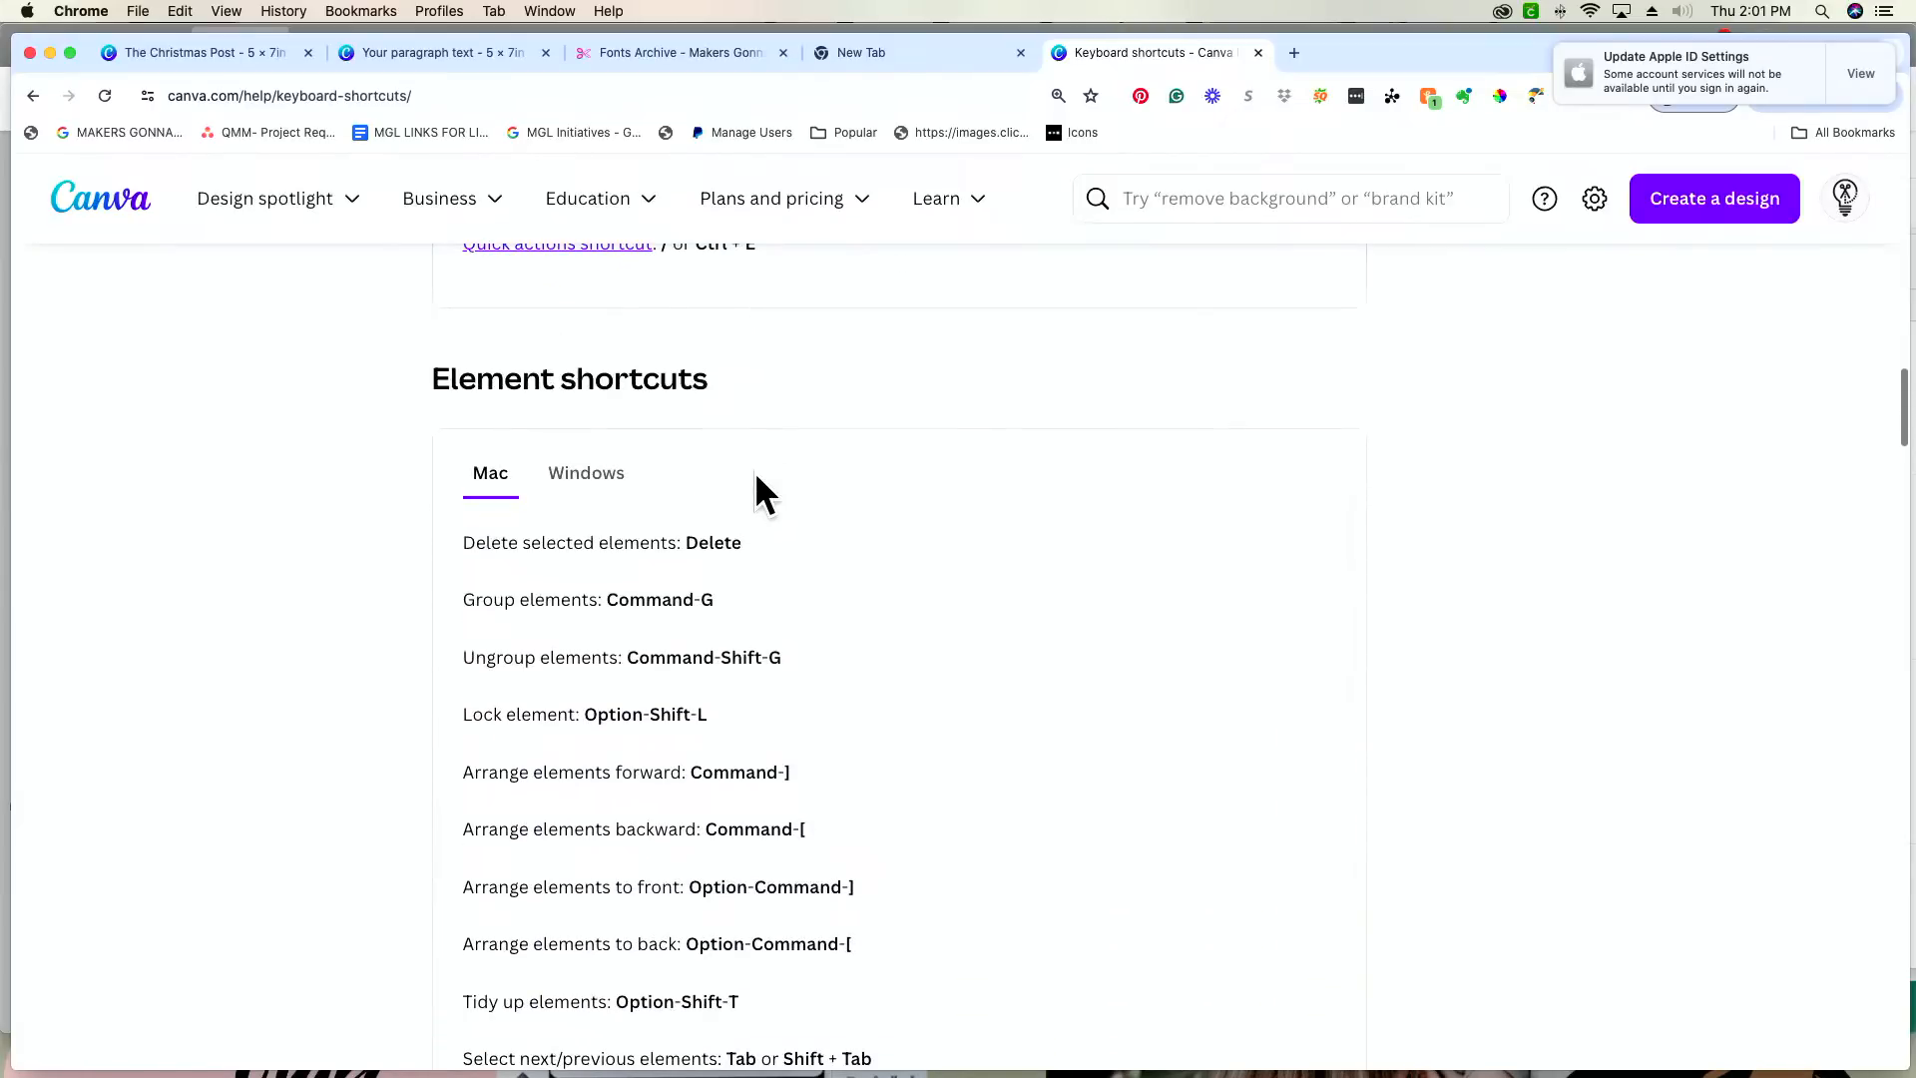
click(601, 477)
scroll(800, 499, down, 3)
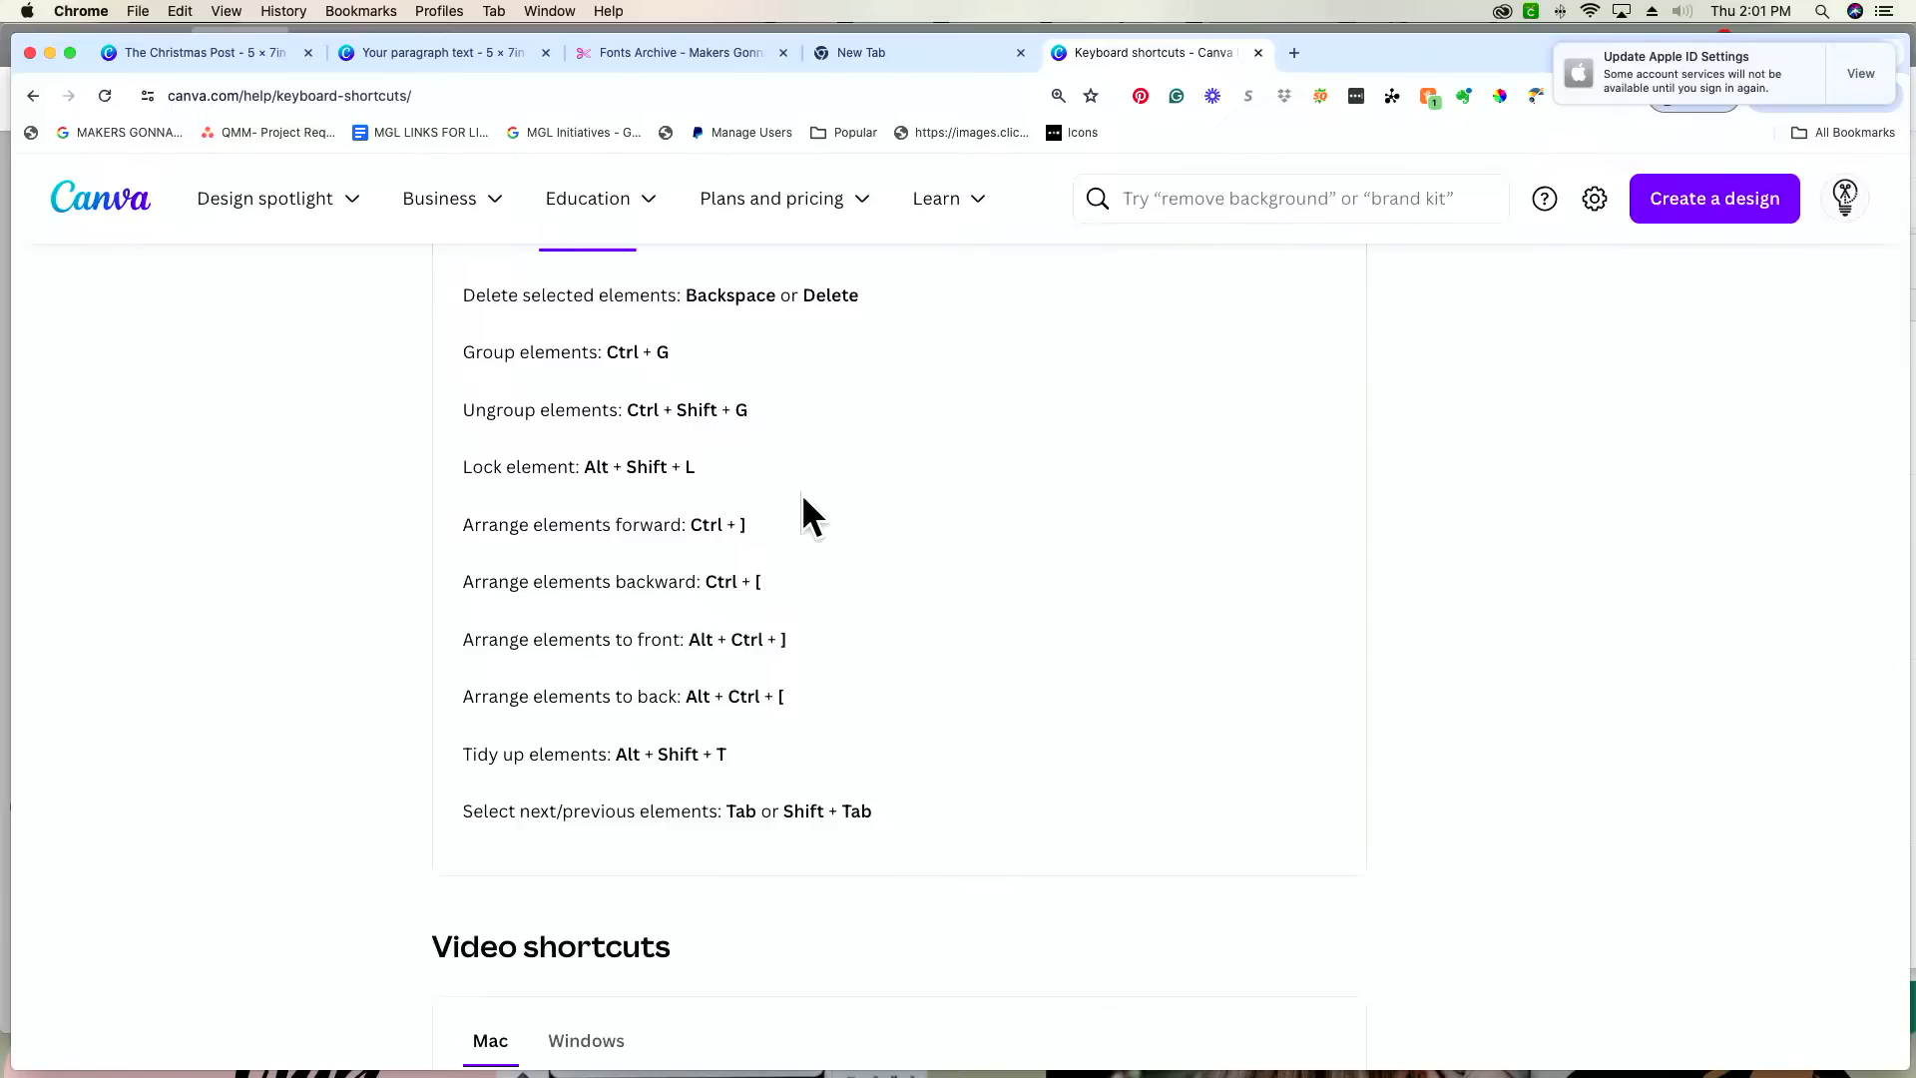
scroll(803, 496, up, 2)
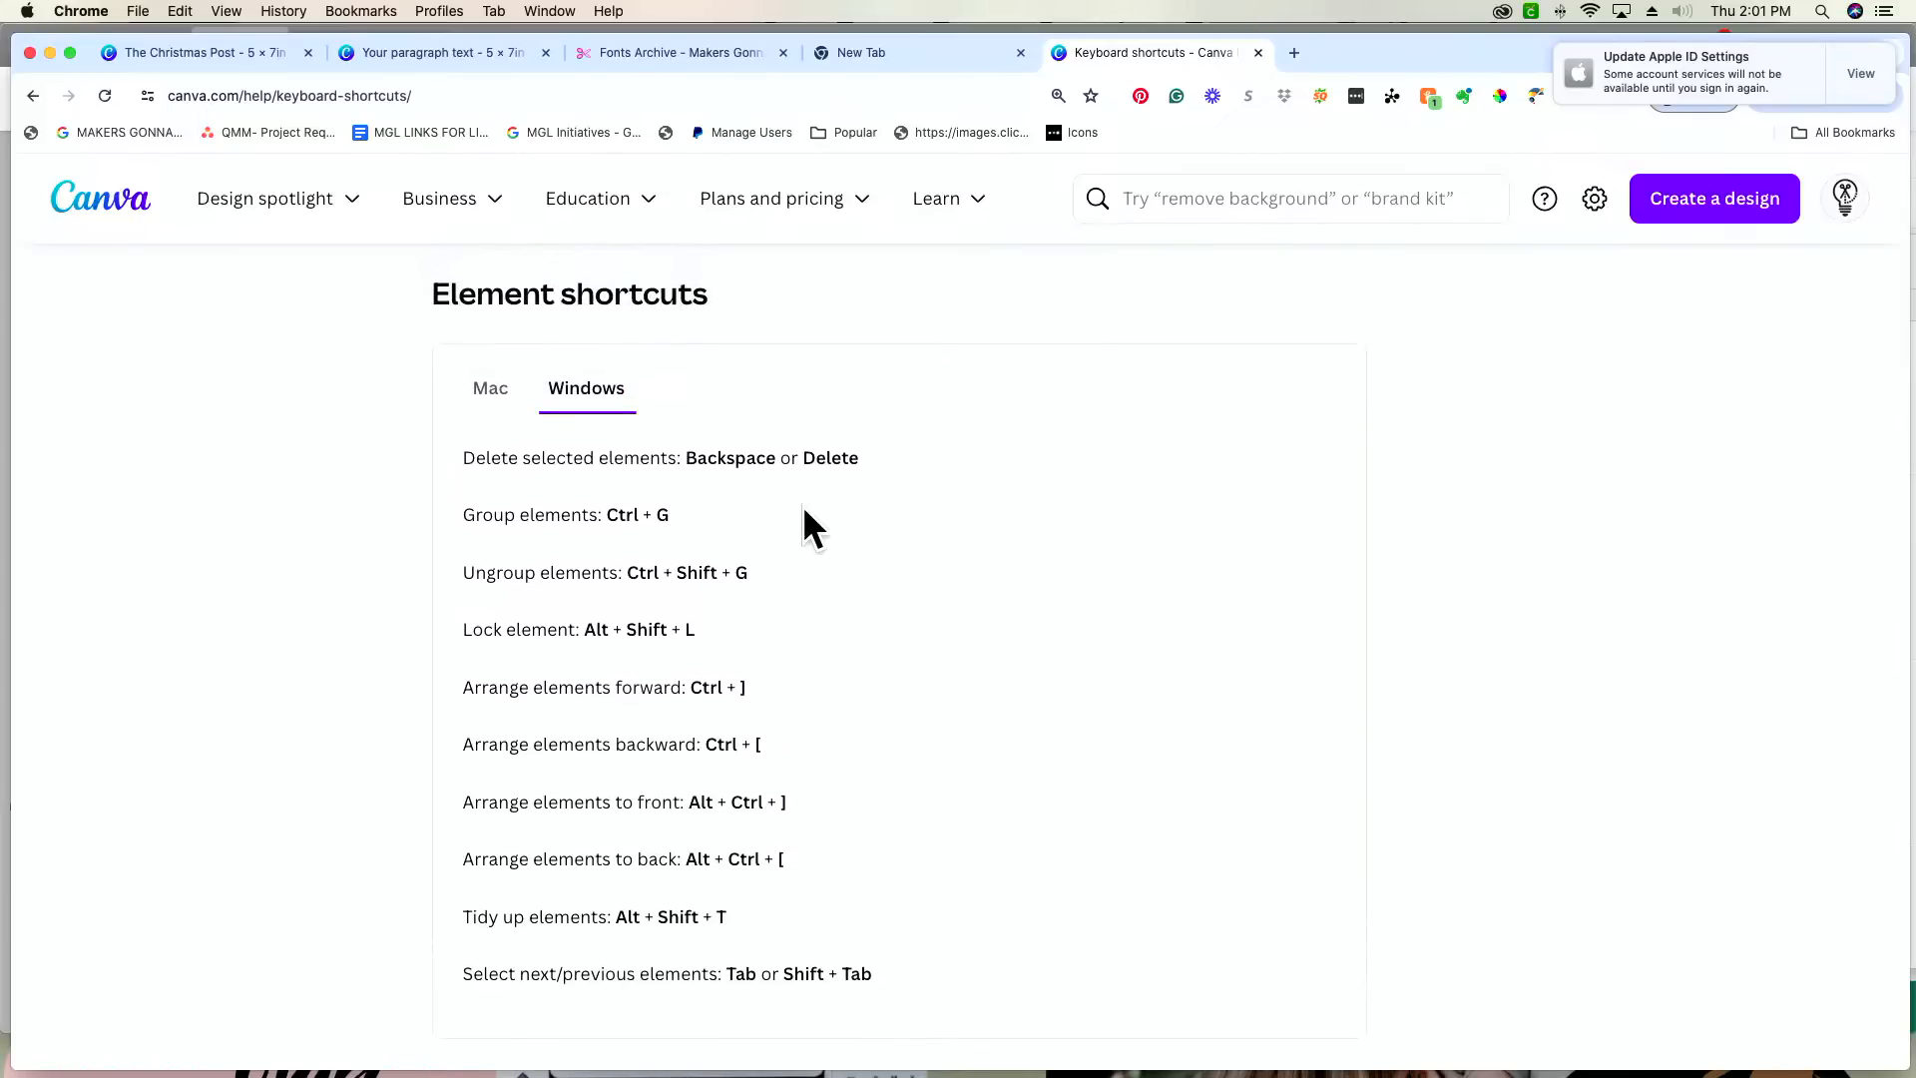
scroll(802, 505, down, 10)
scroll(802, 505, down, 10)
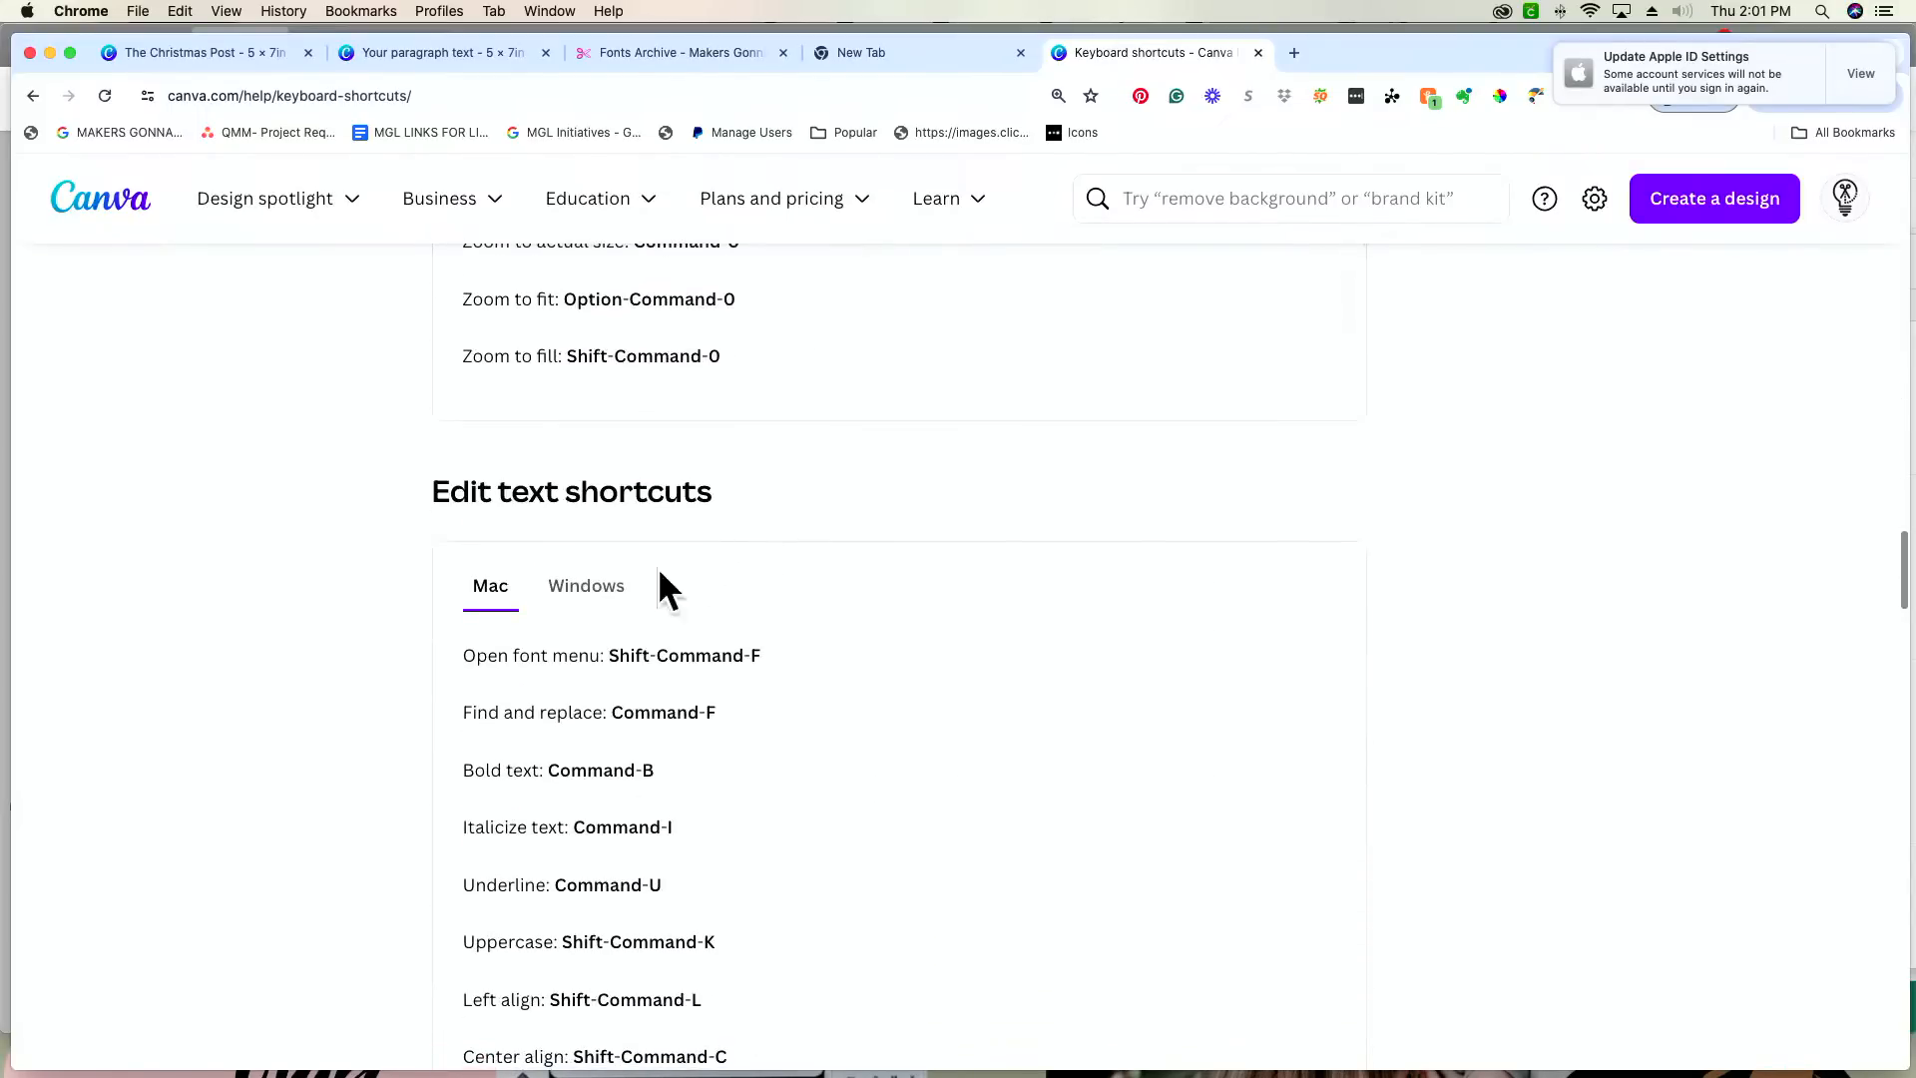
Step: Show the Windows list of the Edit text shortcuts and skim the remaining shortcut sections of the page
click(587, 587)
scroll(704, 596, down, 2)
scroll(702, 594, down, 4)
scroll(703, 590, down, 4)
scroll(702, 590, down, 6)
scroll(703, 590, down, 5)
scroll(702, 590, down, 10)
scroll(702, 590, down, 8)
scroll(702, 590, down, 6)
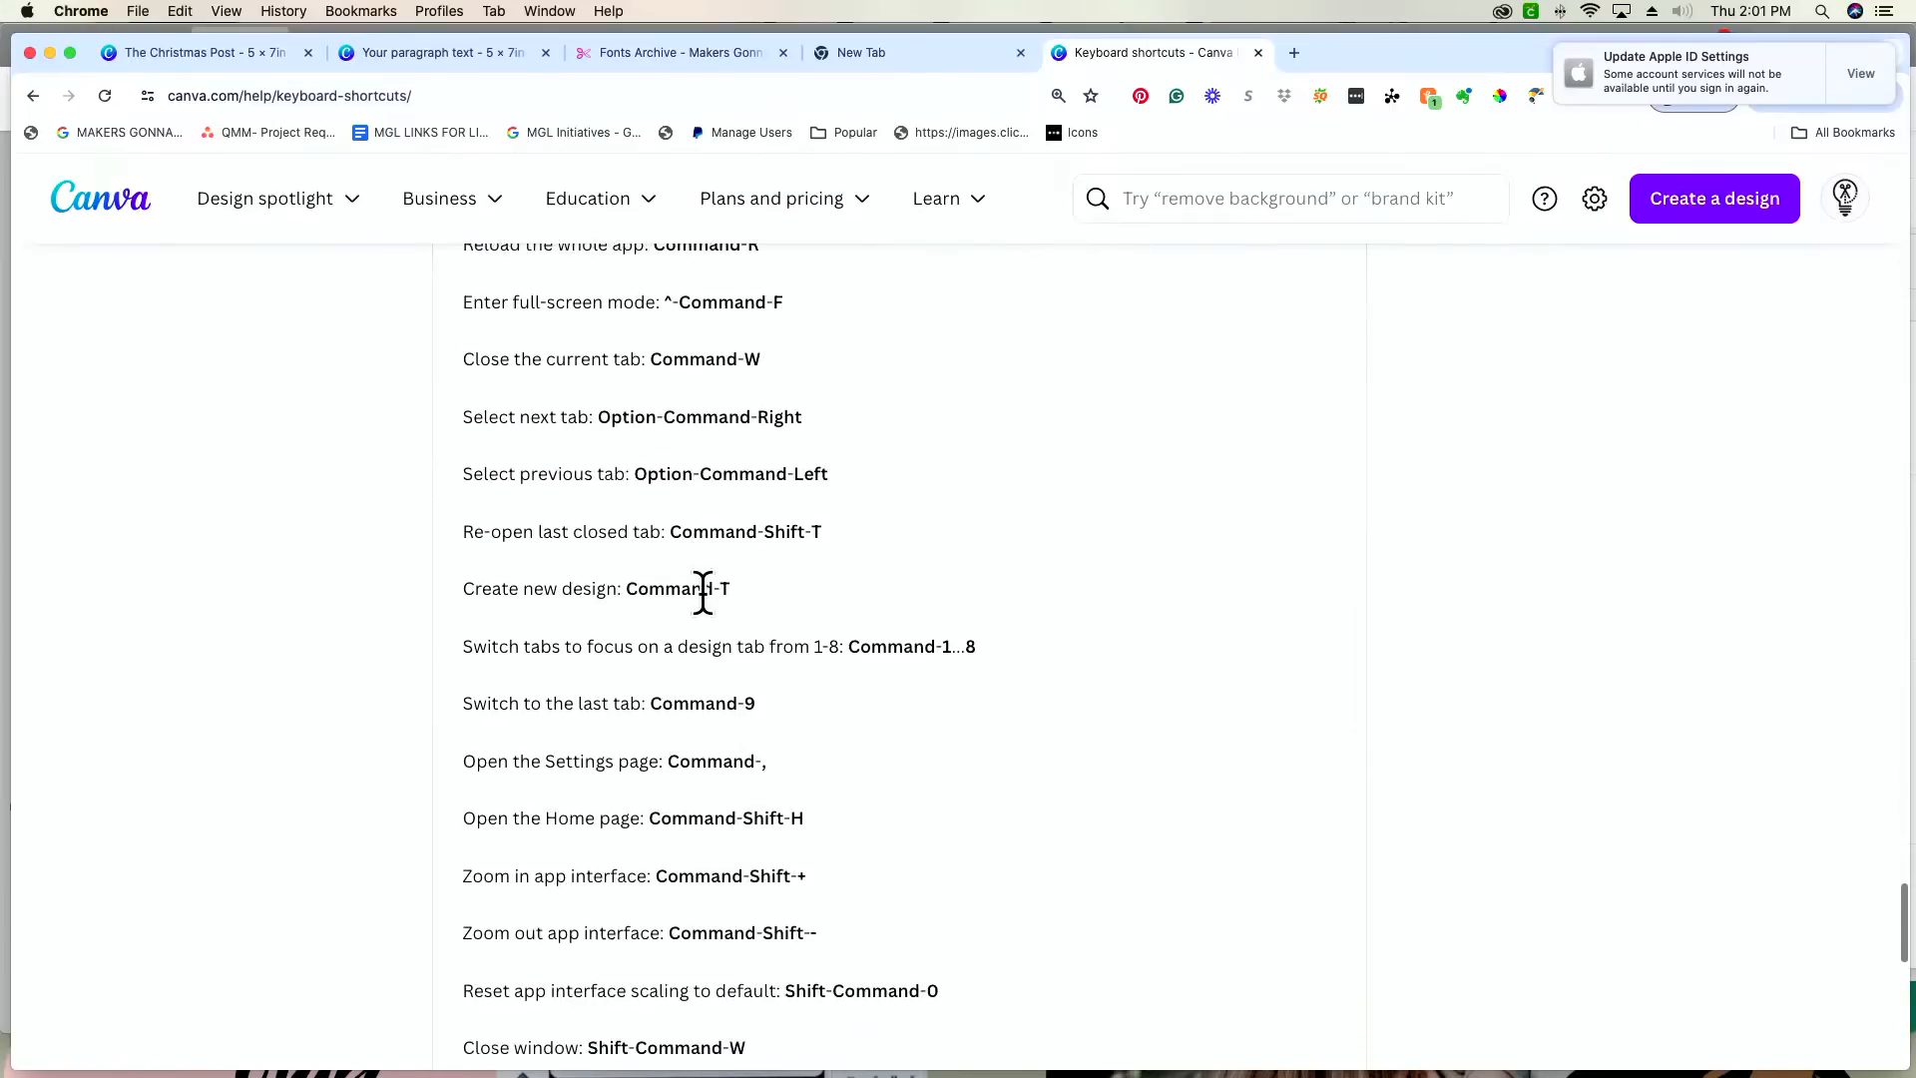
scroll(702, 589, down, 2)
scroll(703, 592, down, 6)
scroll(703, 590, up, 9)
scroll(702, 589, up, 20)
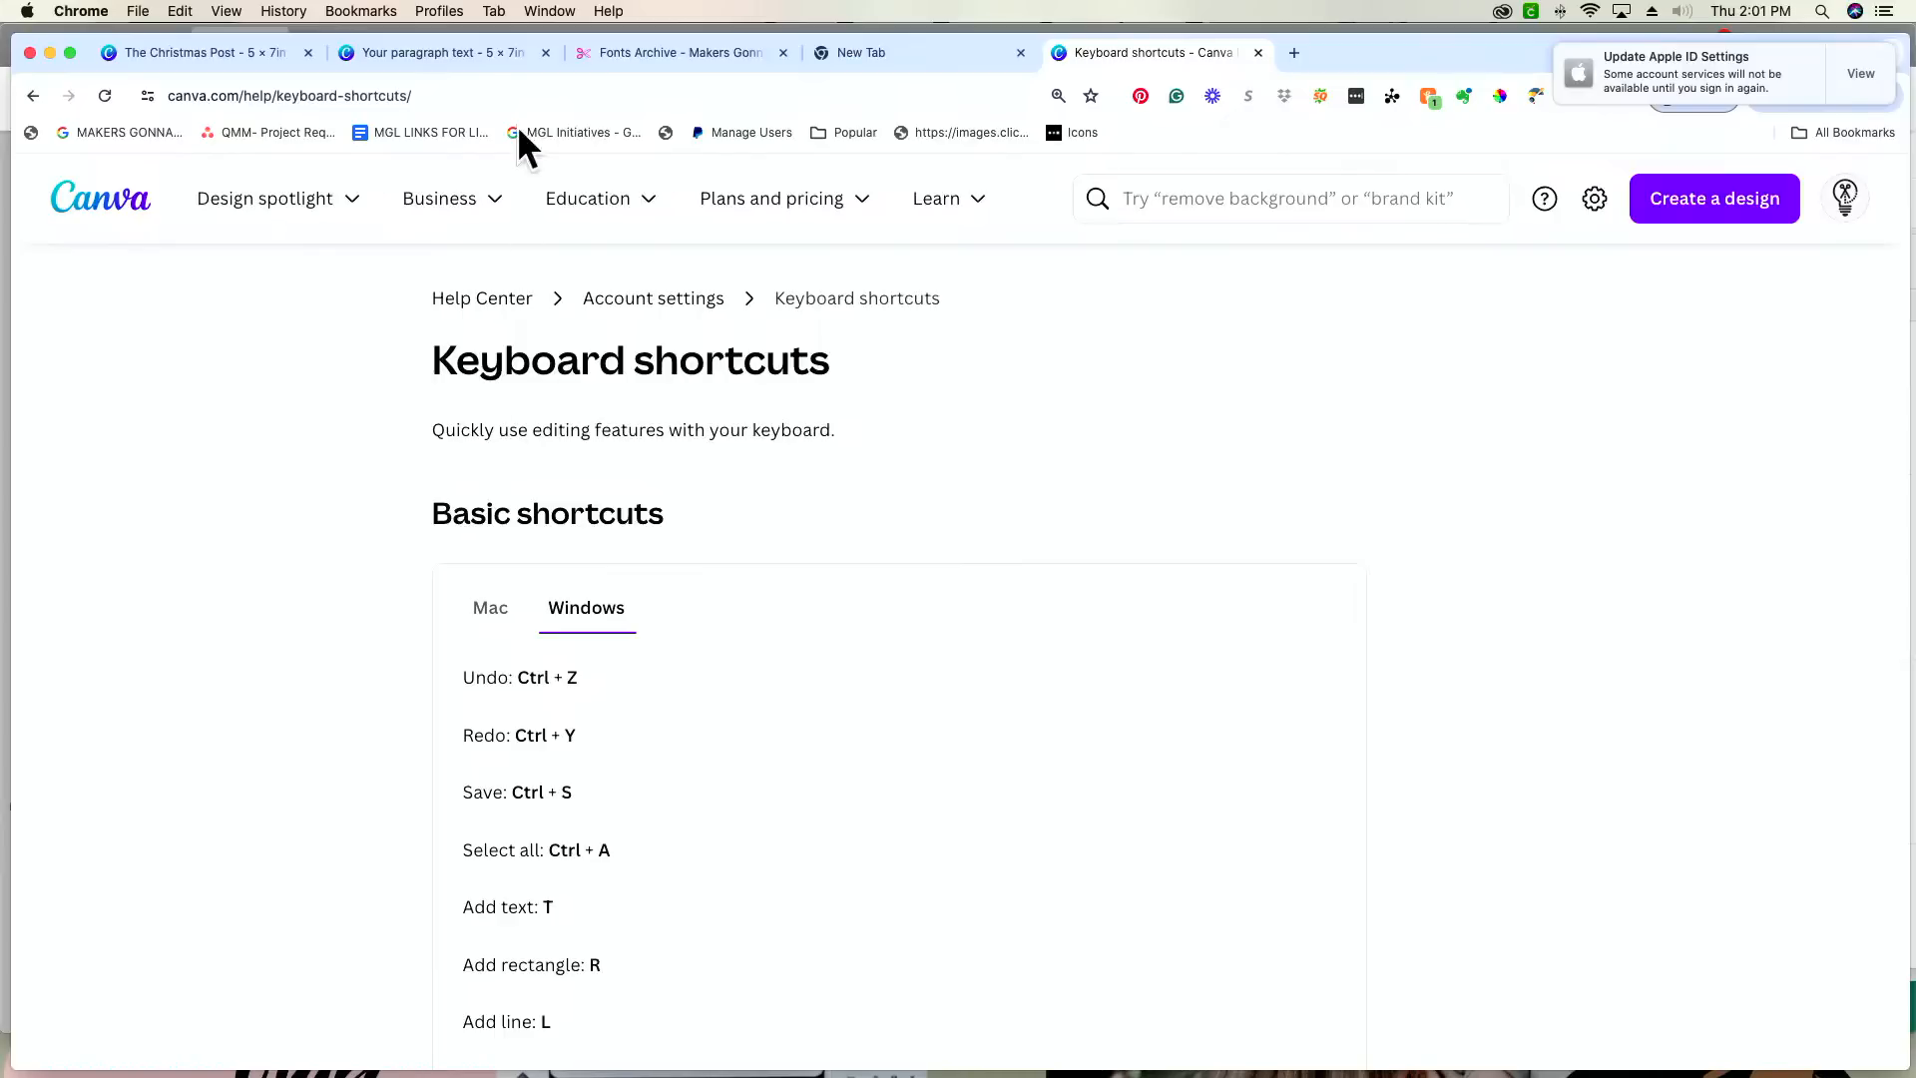
Step: Return to the card design and move the "The Christmas Post" heading slightly closer to the page's upper edge
click(639, 53)
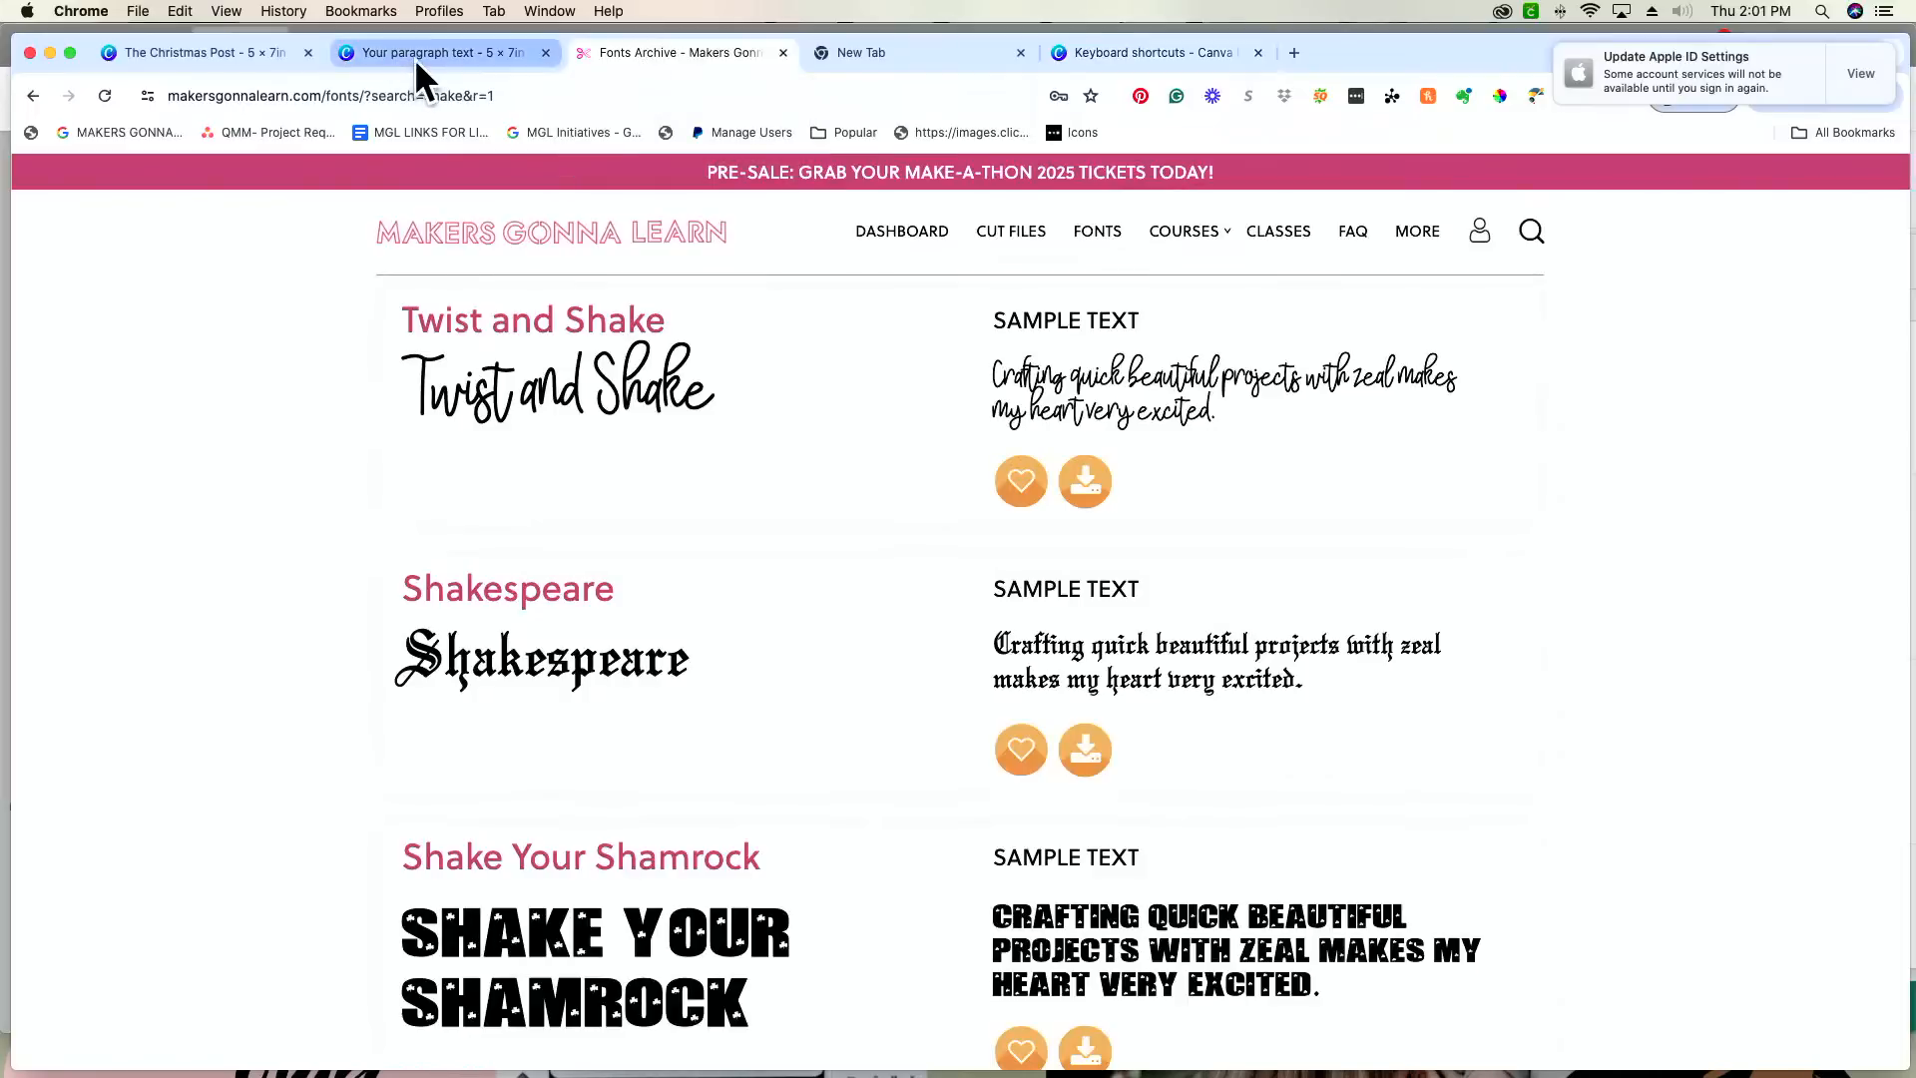
click(413, 56)
scroll(1294, 636, down, 3)
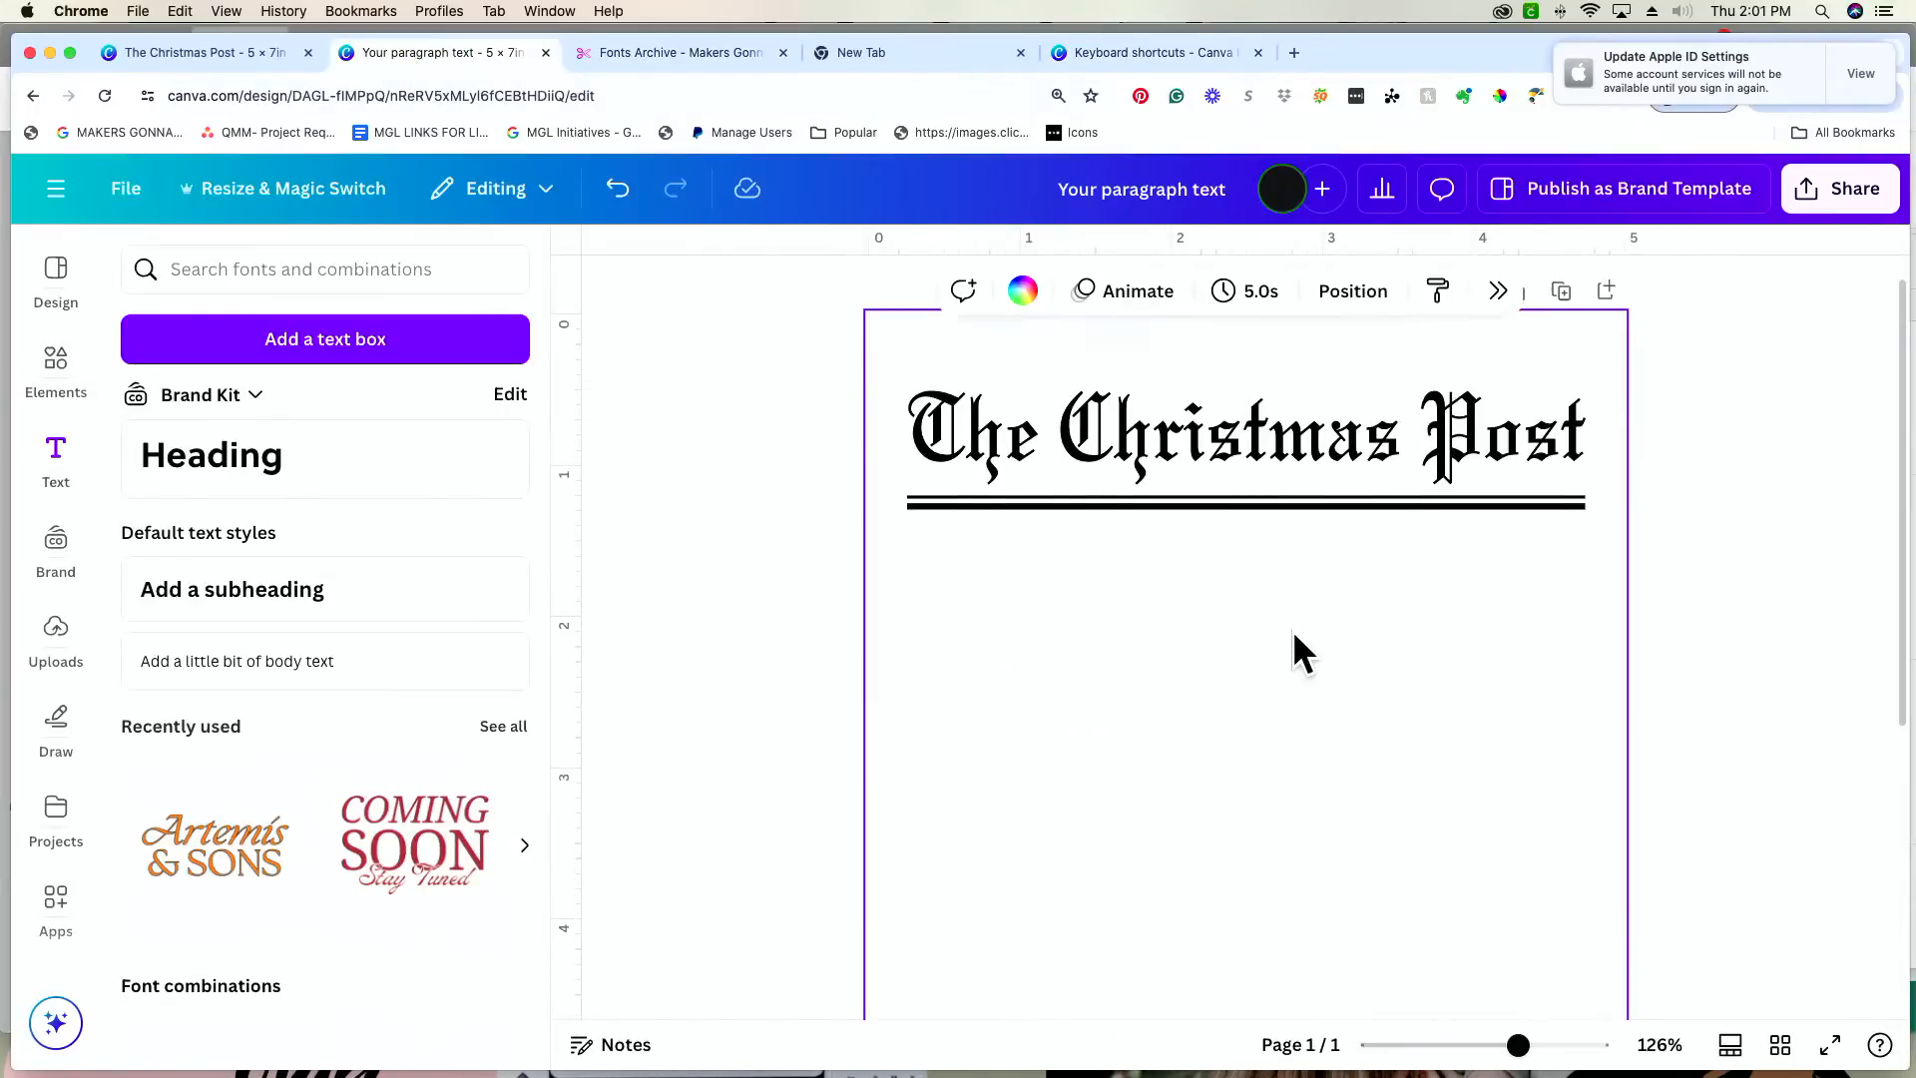
drag(1518, 1045, 1510, 1044)
scroll(1359, 646, up, 1)
drag(1304, 483, 1302, 454)
click(1388, 596)
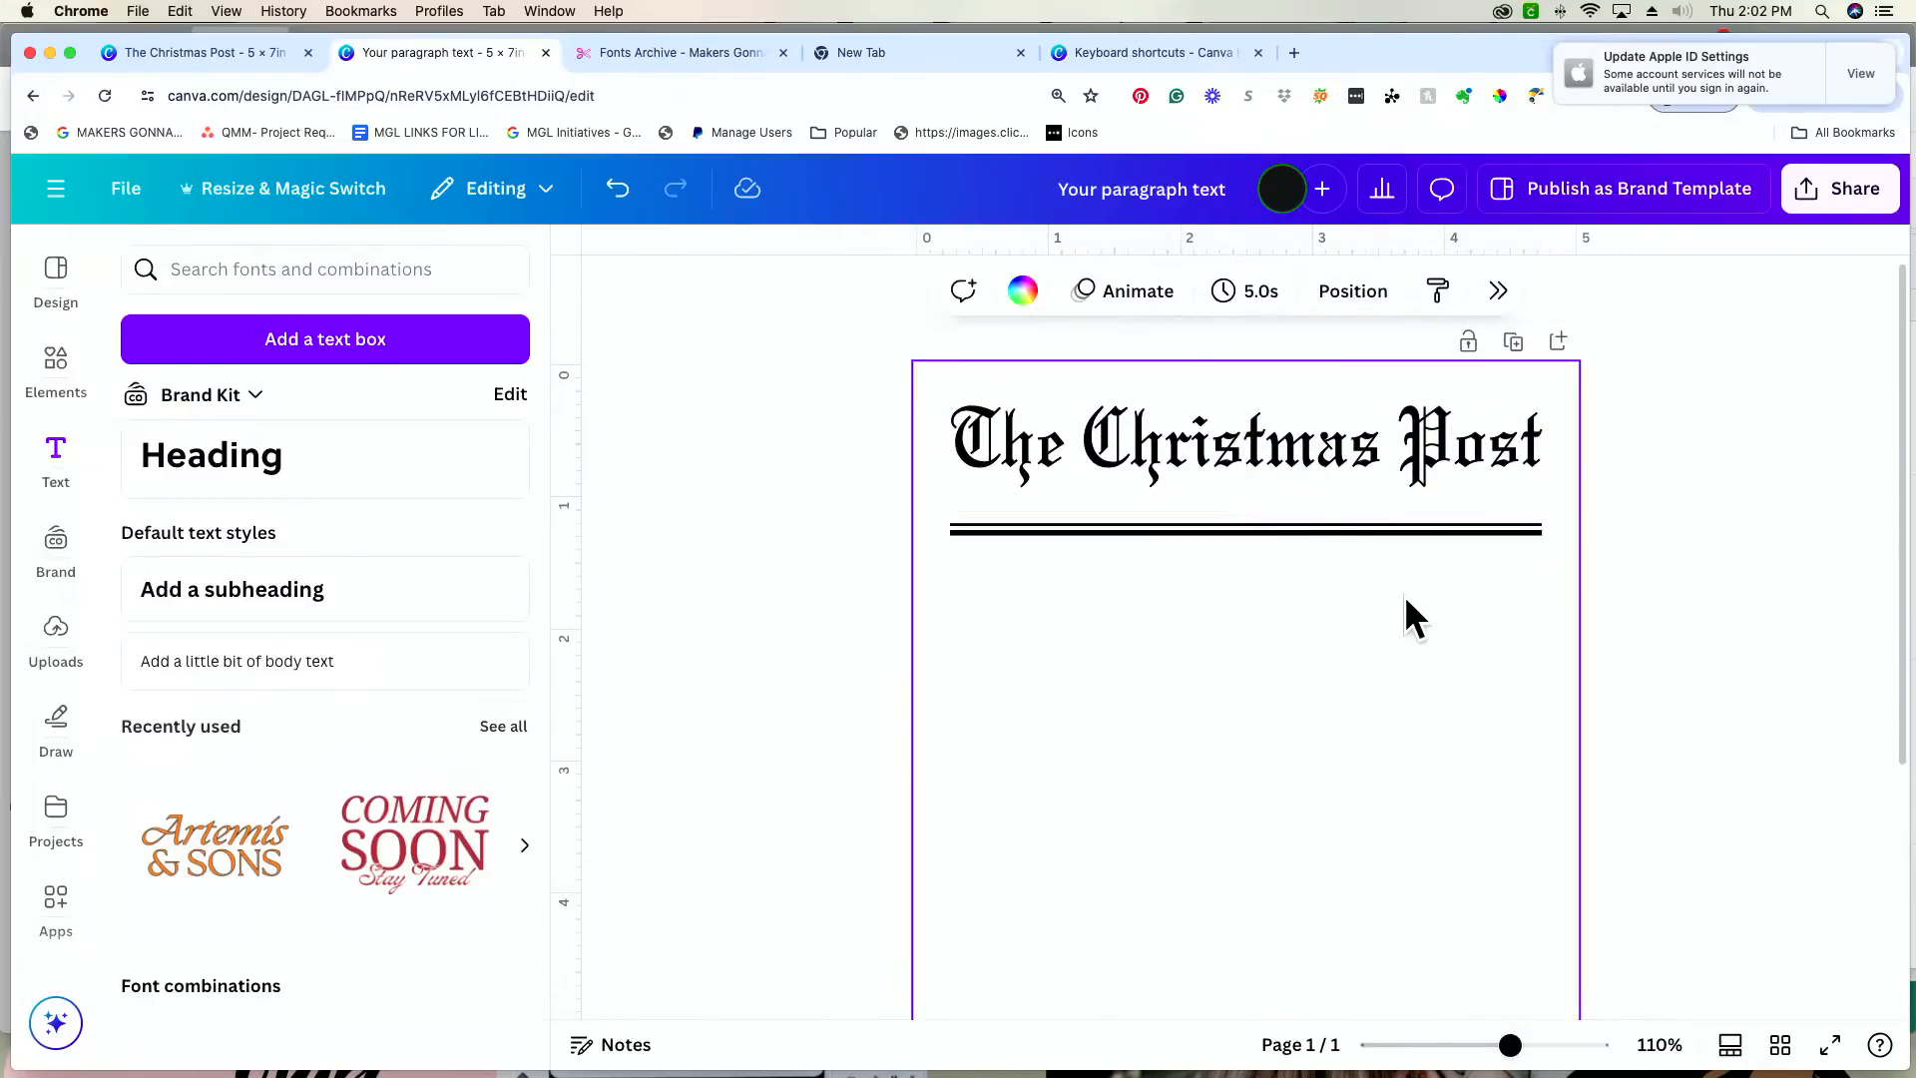
Step: Group the thin and thick lines and move the group up to sit just beneath the heading
drag(1367, 544, 1361, 515)
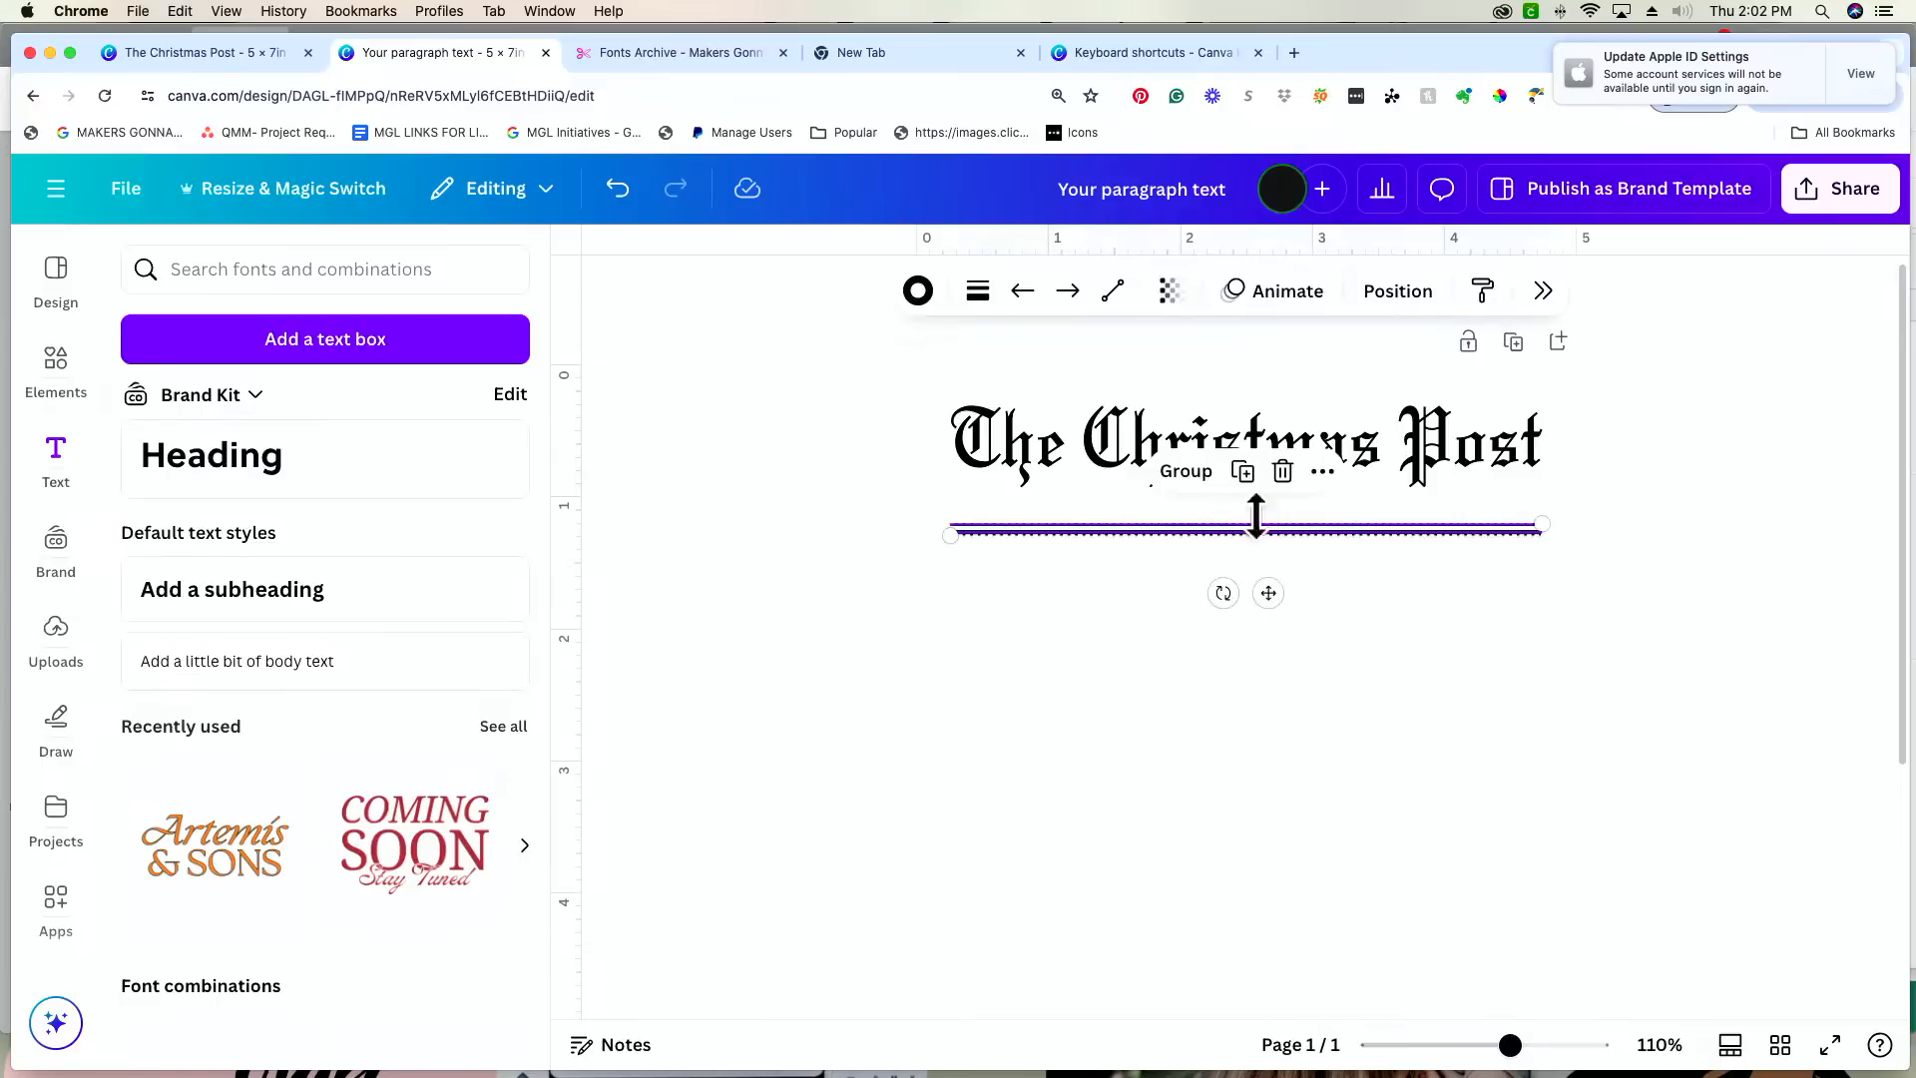
click(1443, 585)
drag(1405, 535, 1411, 520)
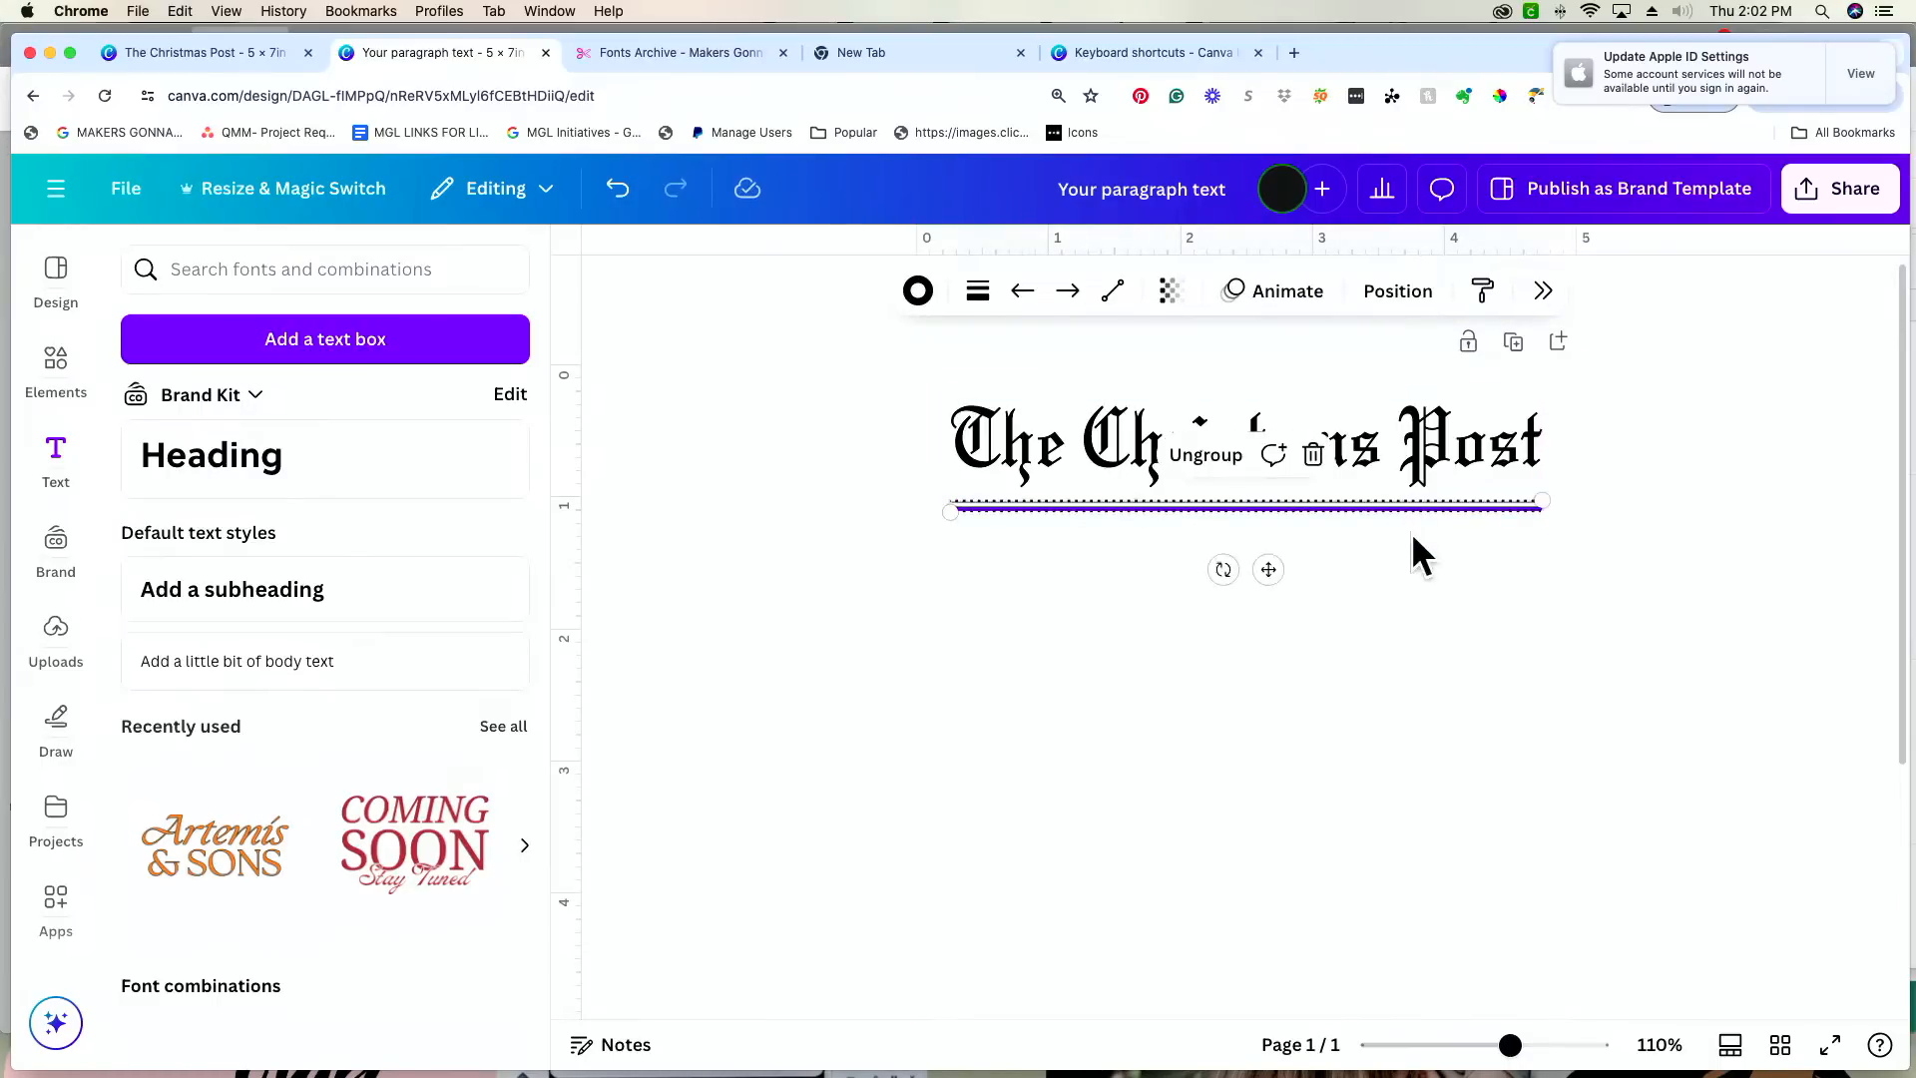
click(1478, 583)
click(1433, 515)
key(Up)
key(Up)
key(Up)
key(Up)
key(Up)
click(1447, 571)
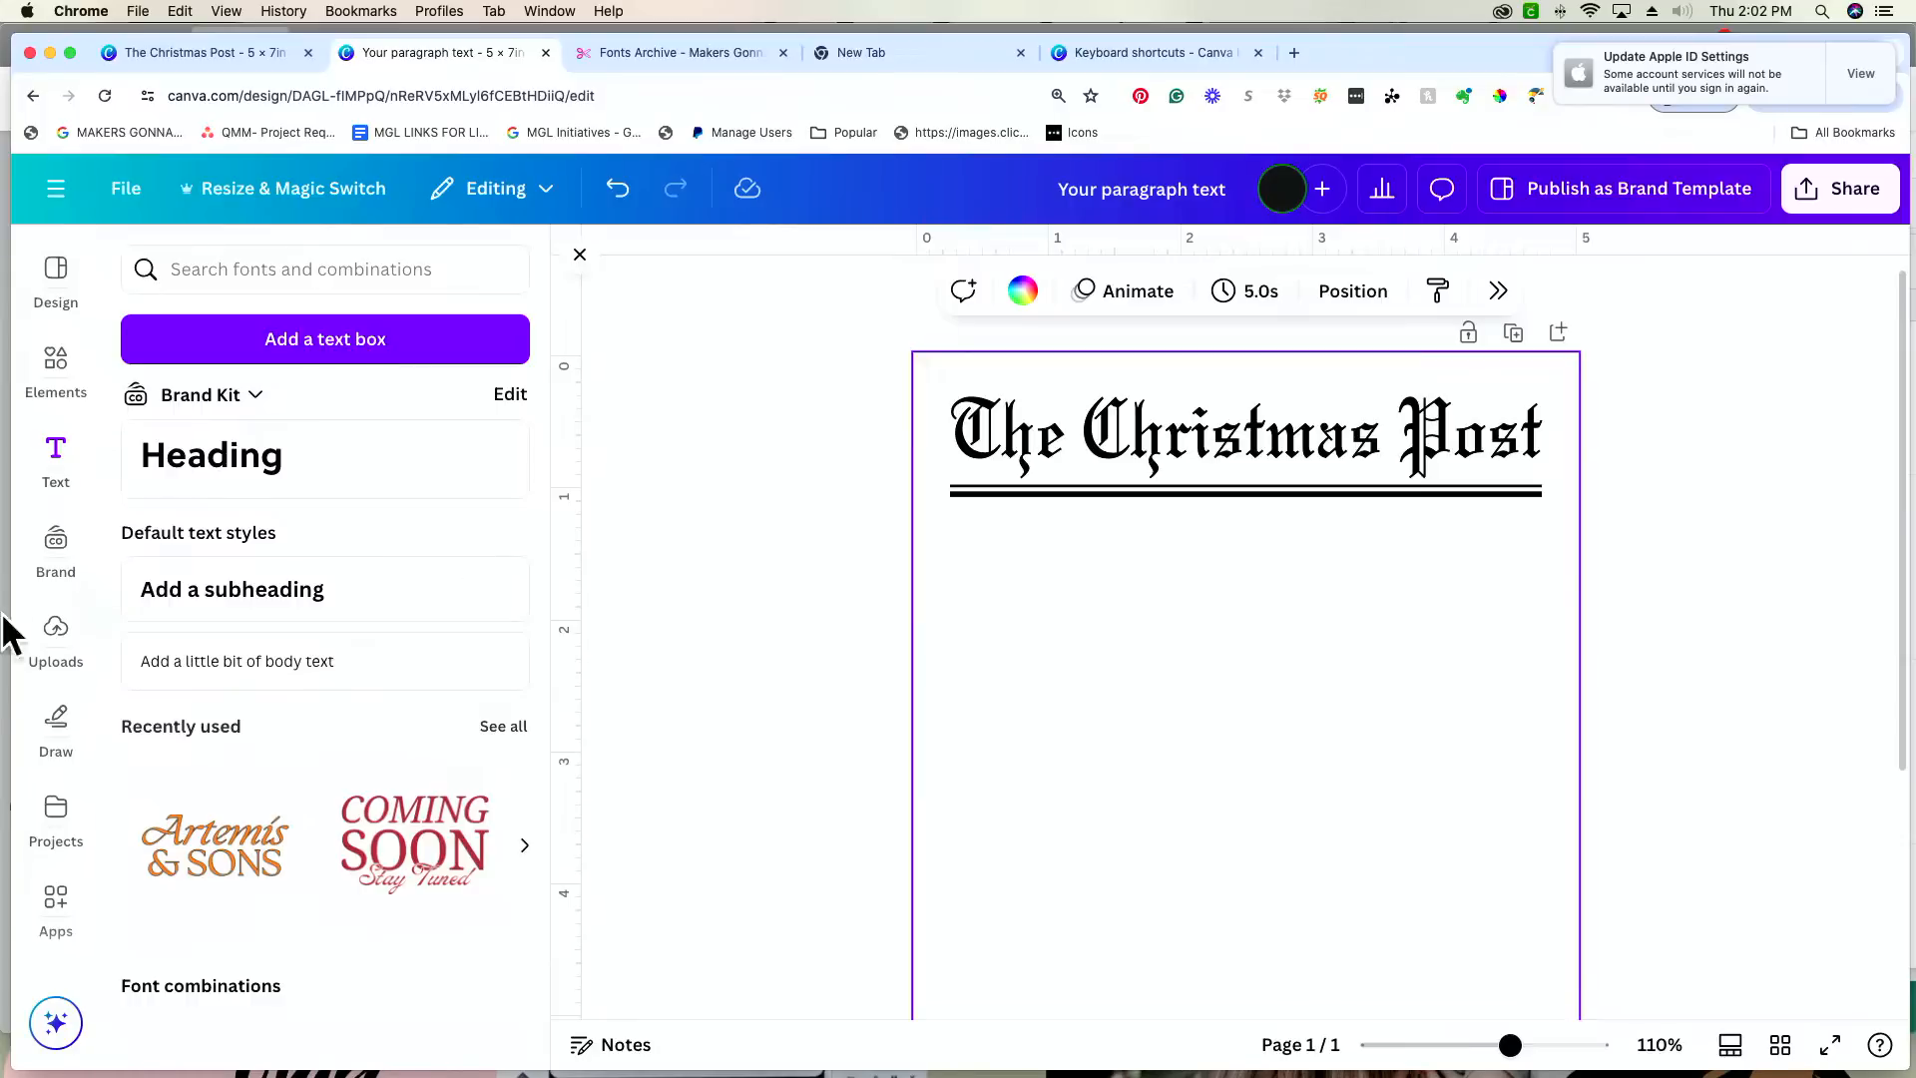
Step: Add the uploaded landscape photo of the family of four outdoors to the card
click(60, 639)
scroll(339, 564, down, 10)
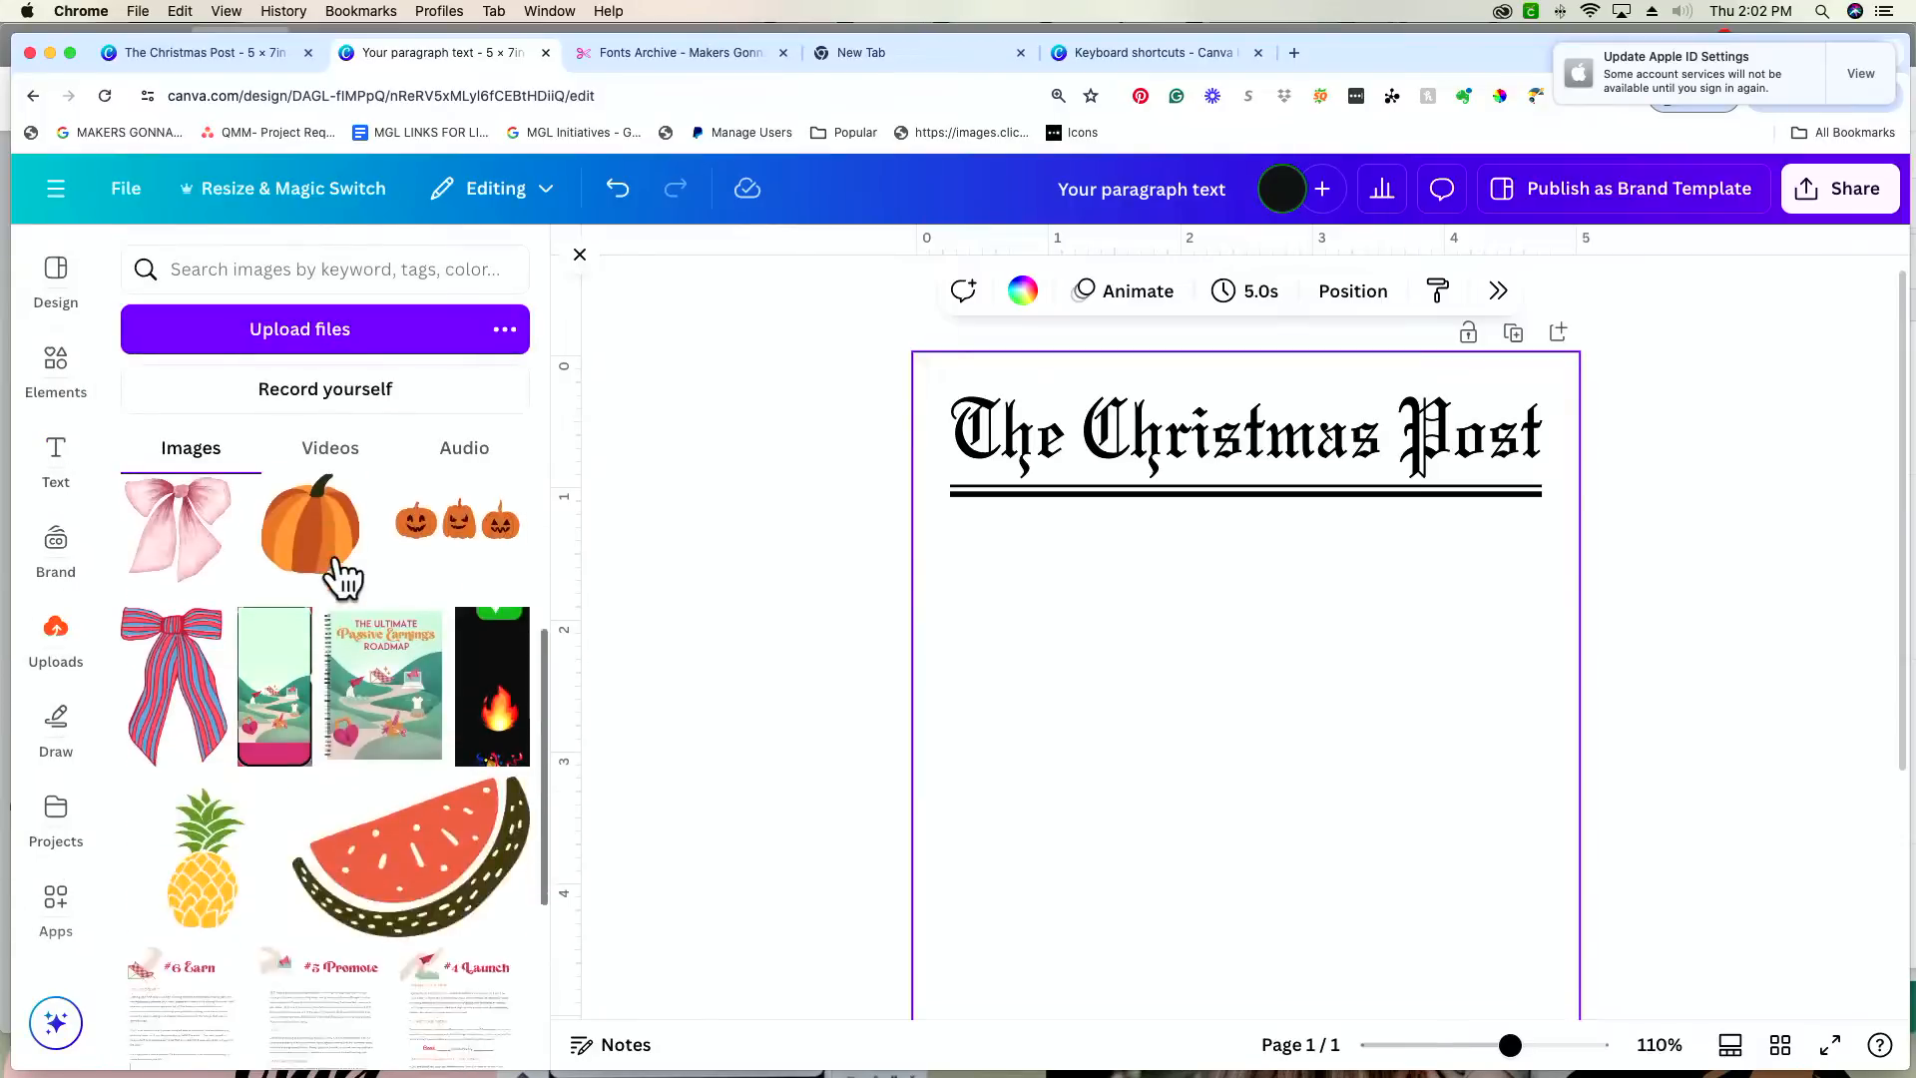
scroll(339, 577, down, 10)
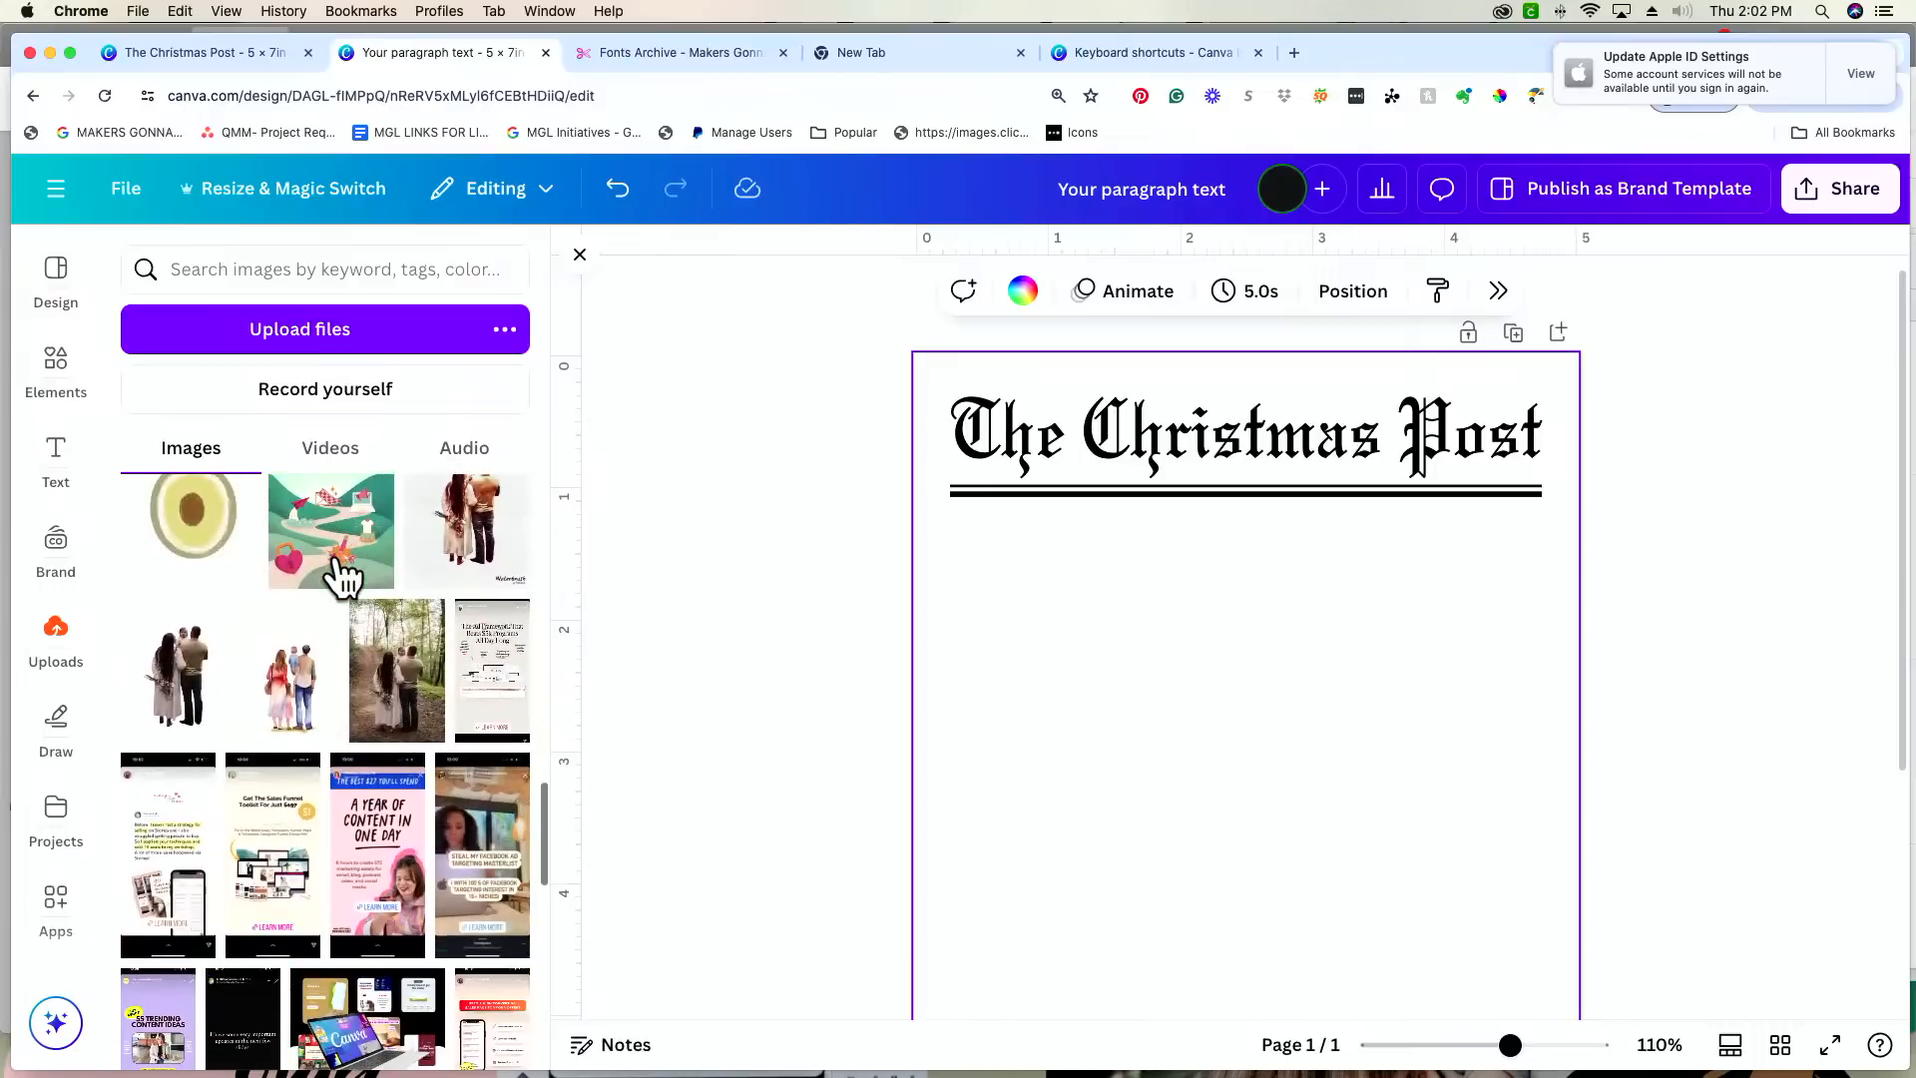
scroll(340, 577, down, 10)
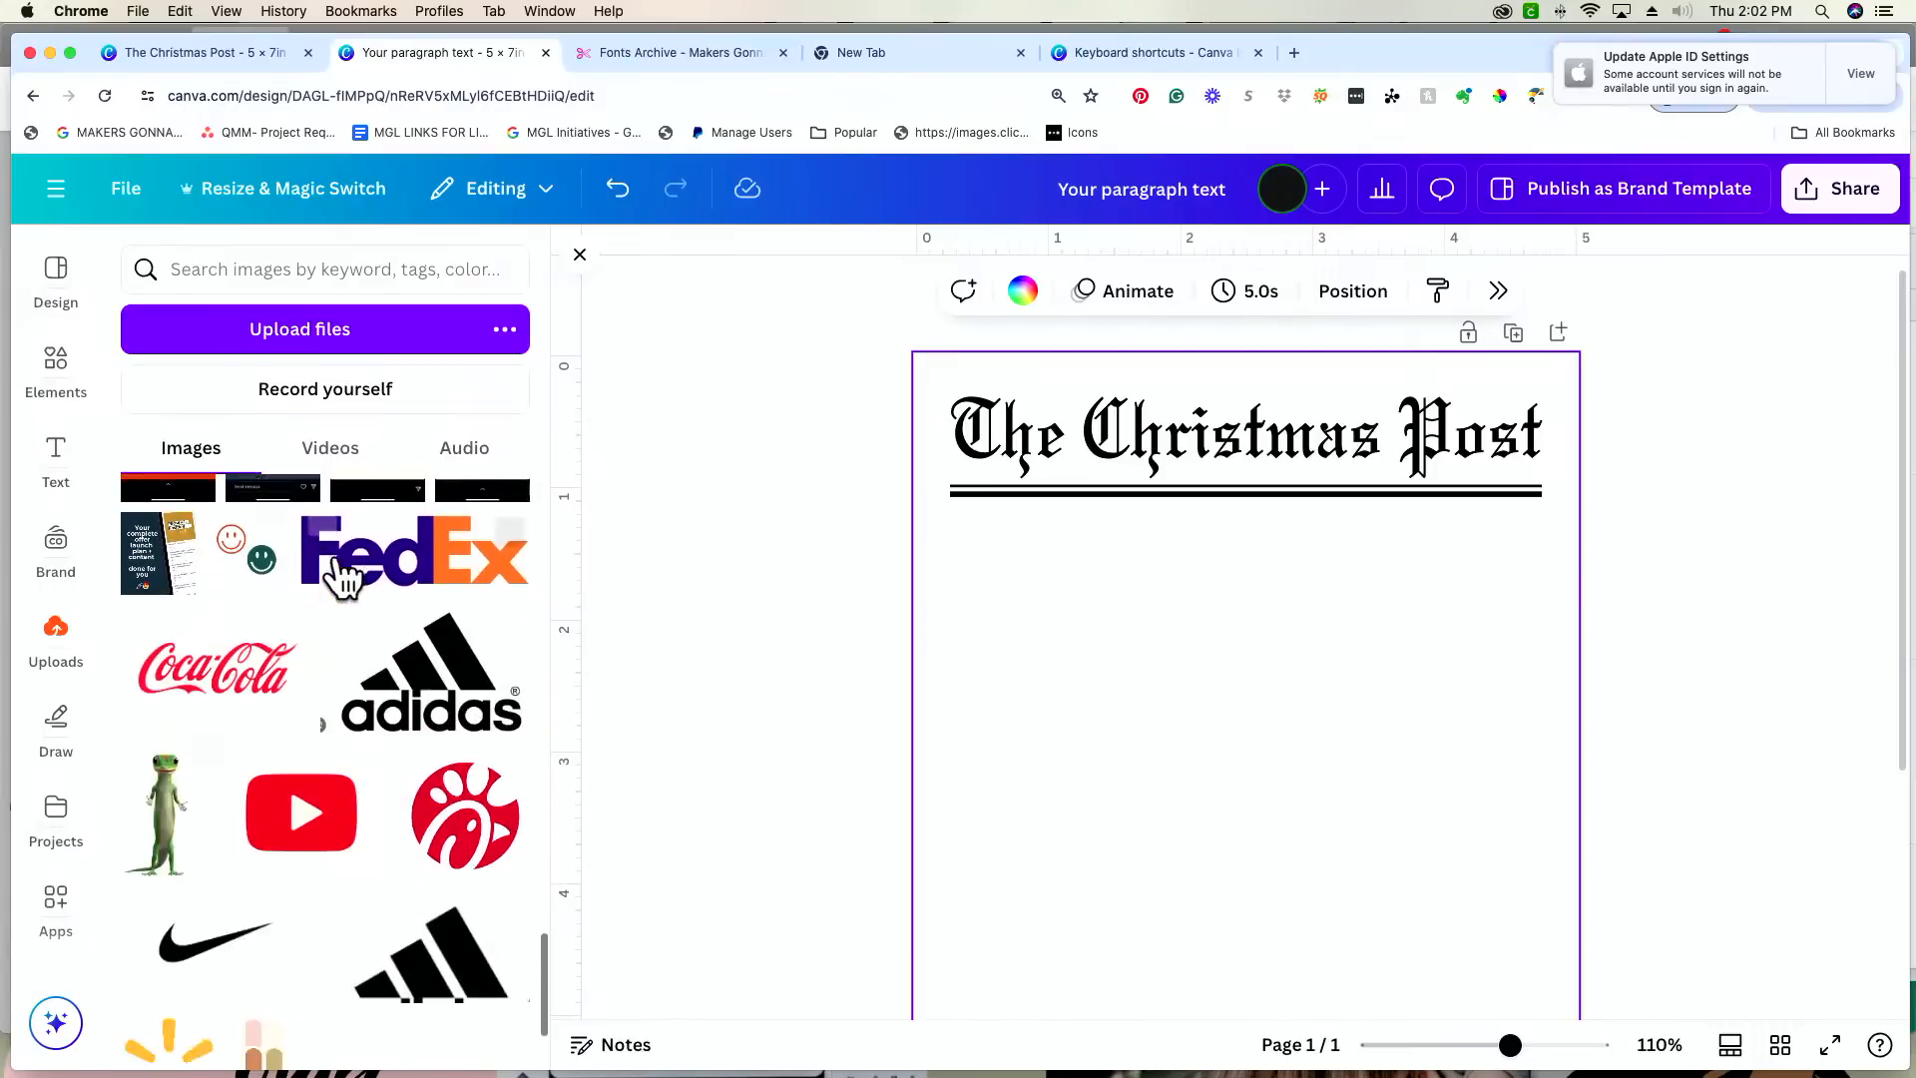
scroll(339, 577, down, 10)
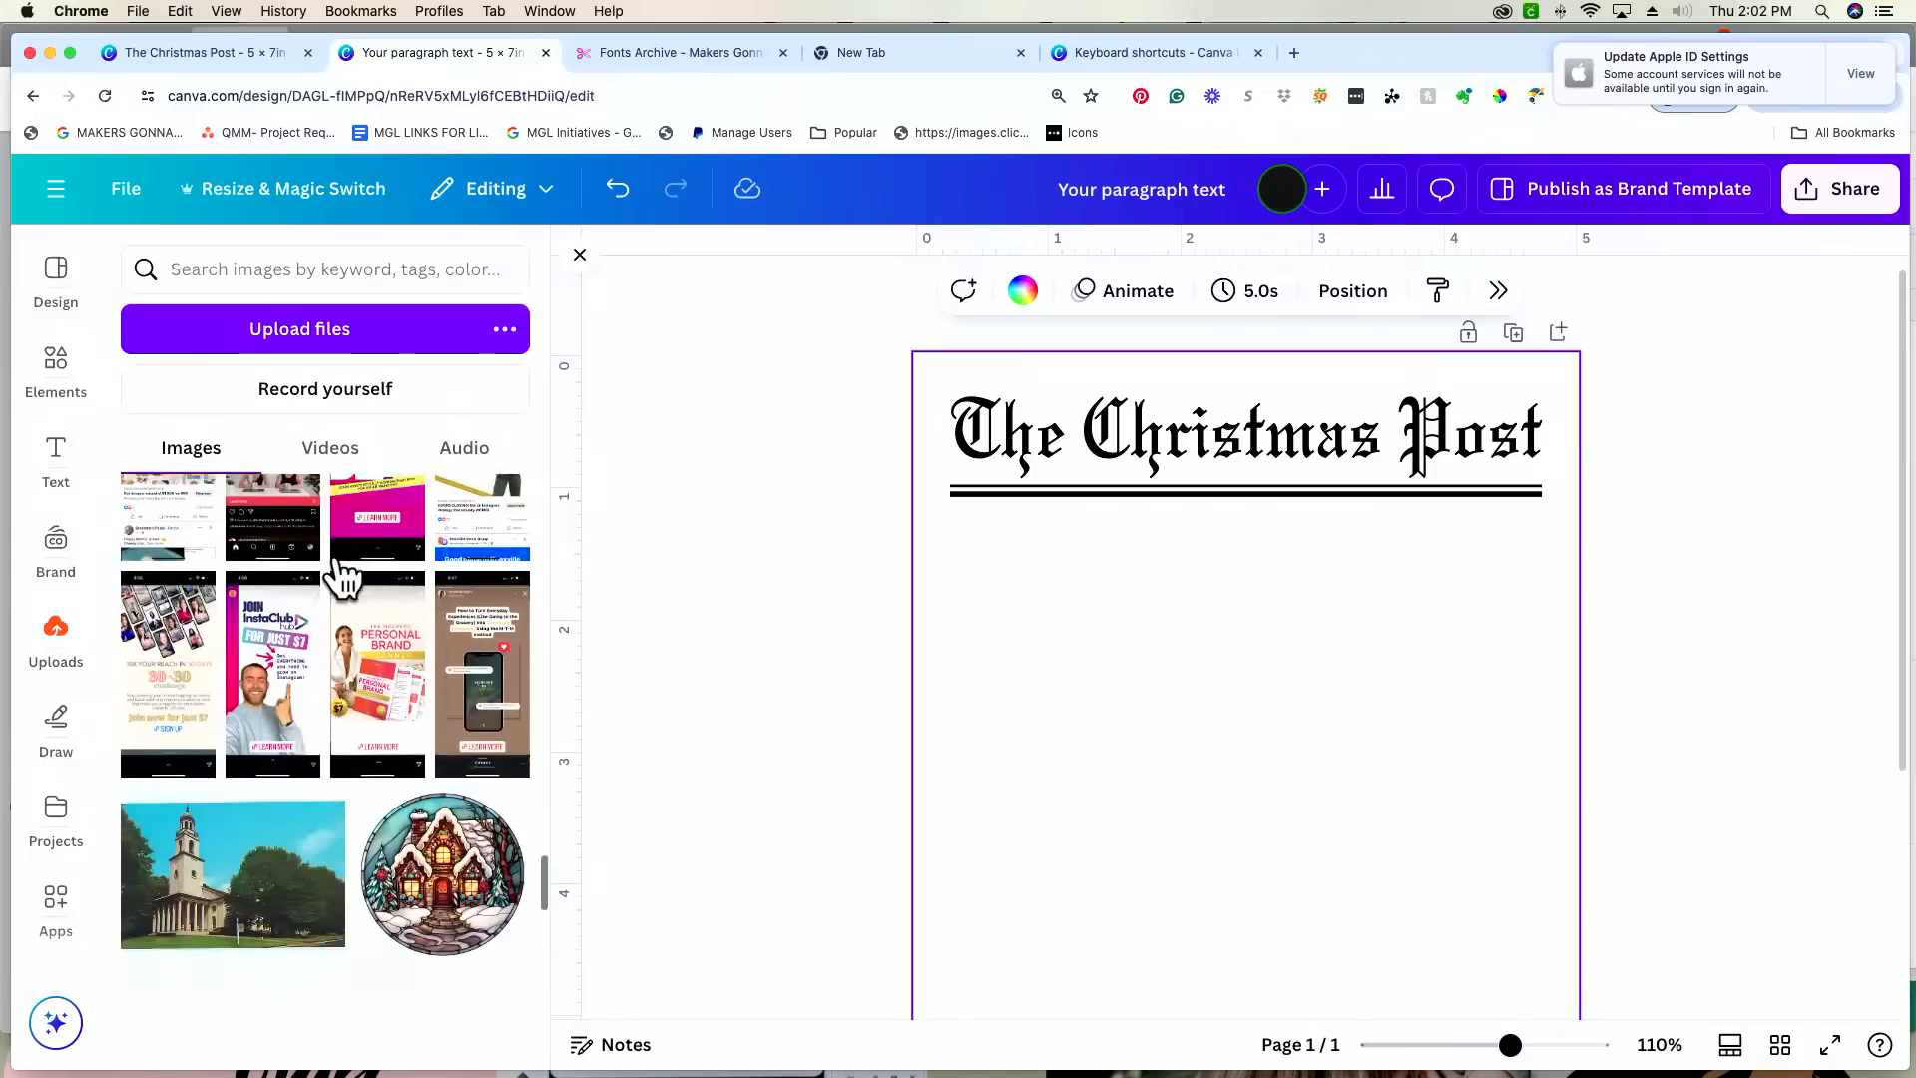
scroll(339, 577, down, 10)
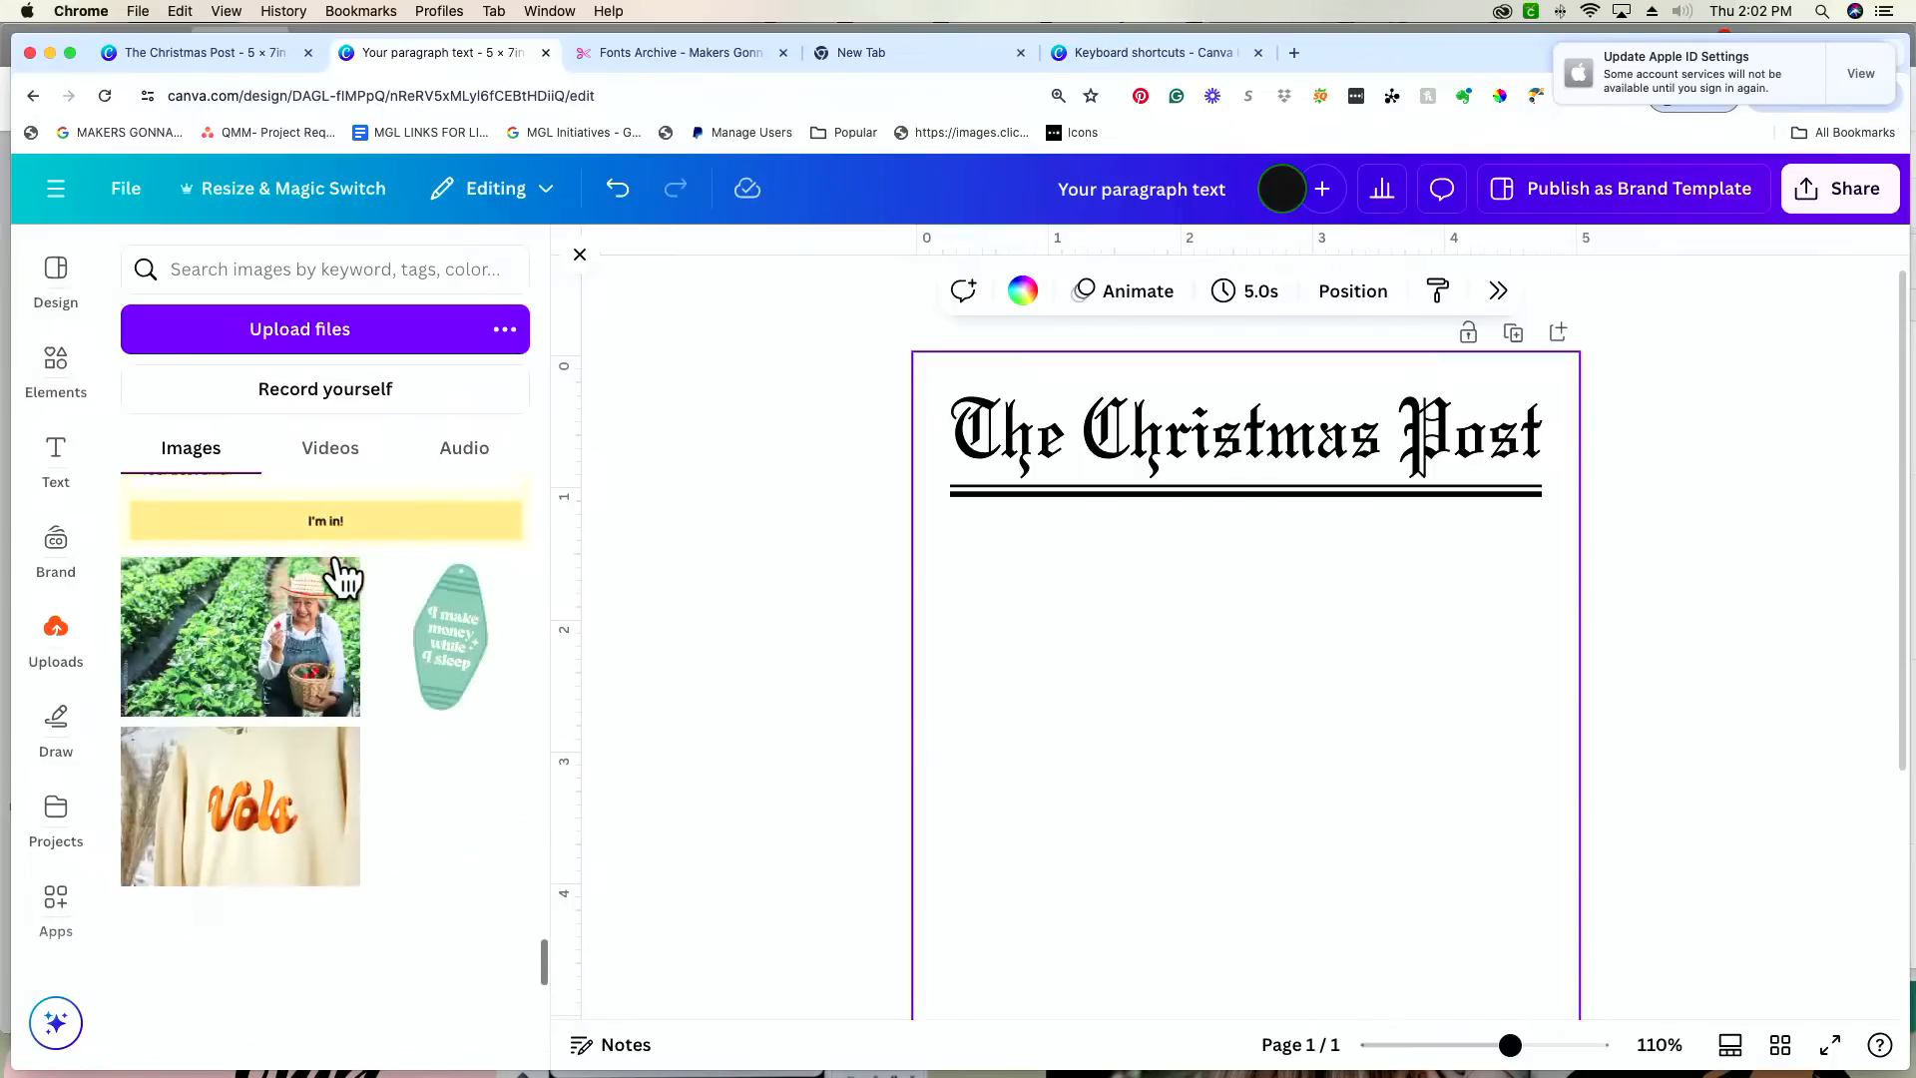
scroll(339, 577, down, 4)
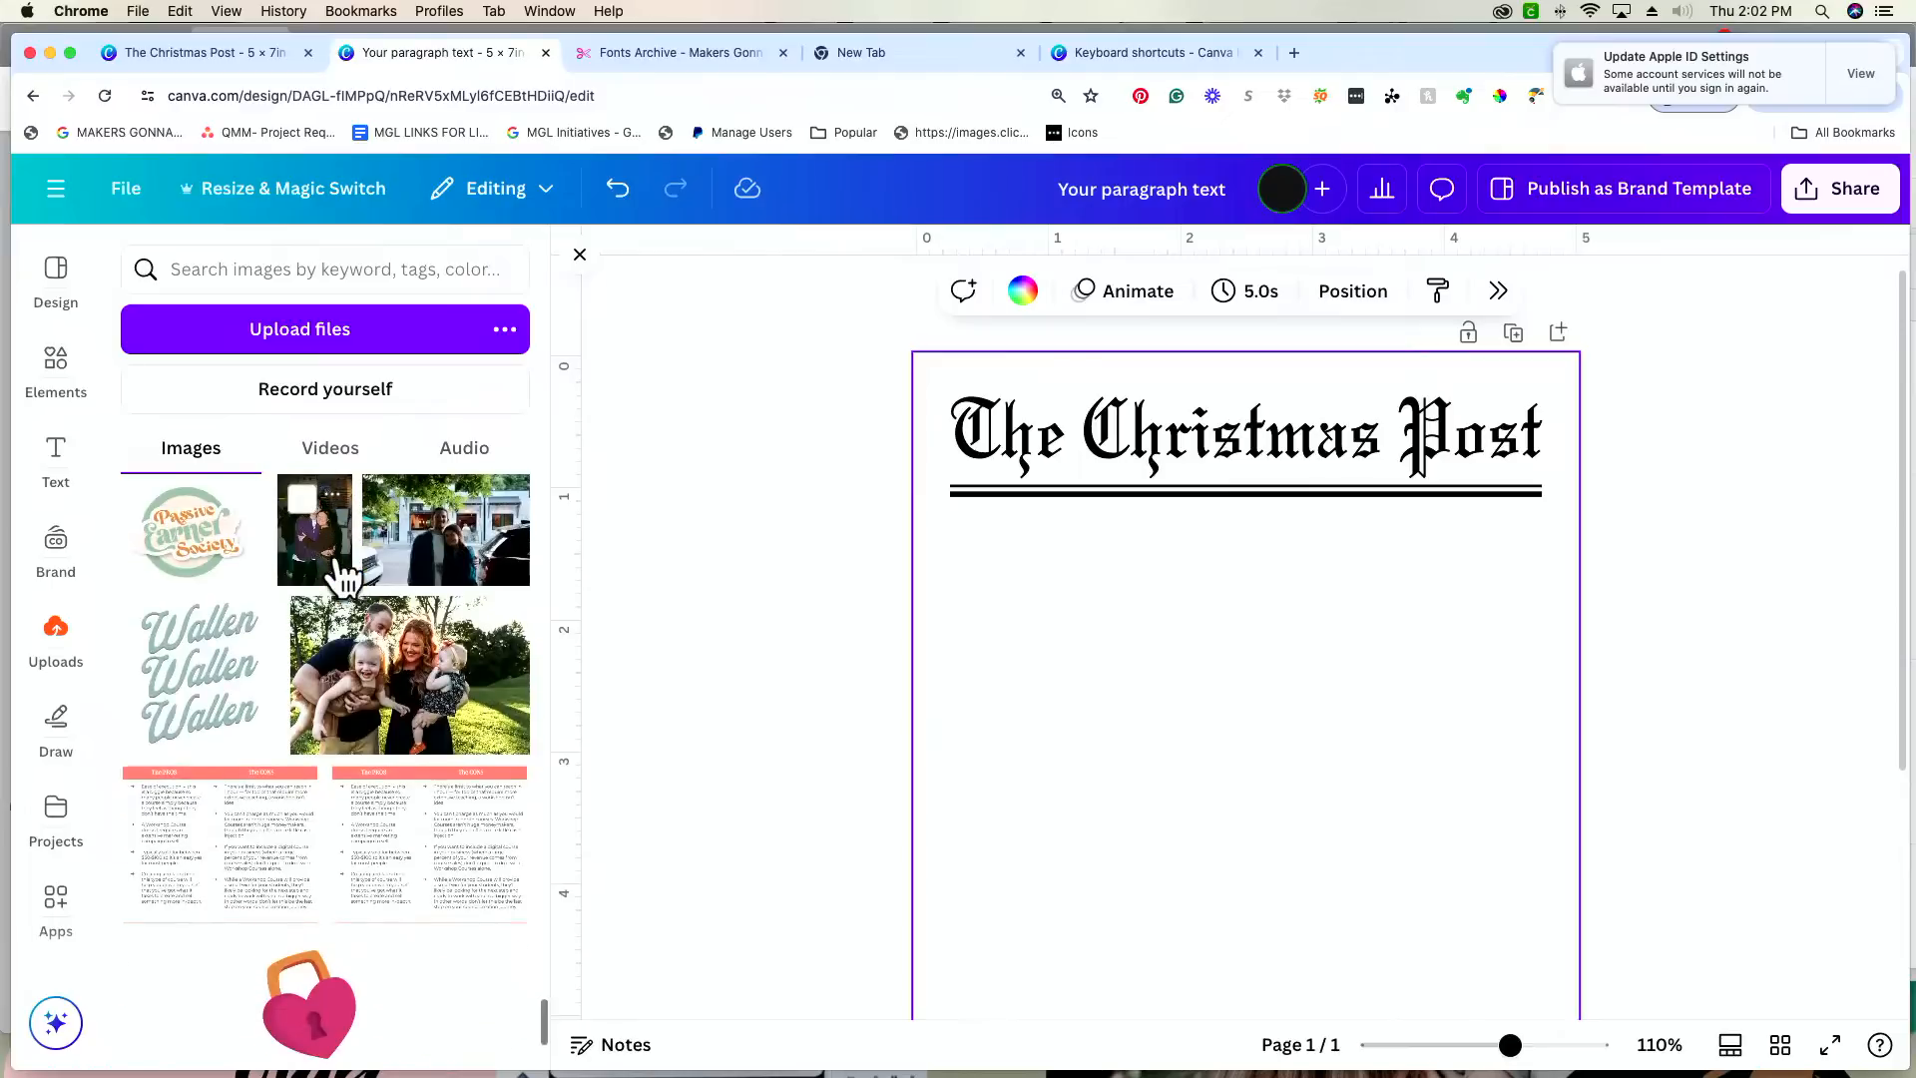
click(427, 720)
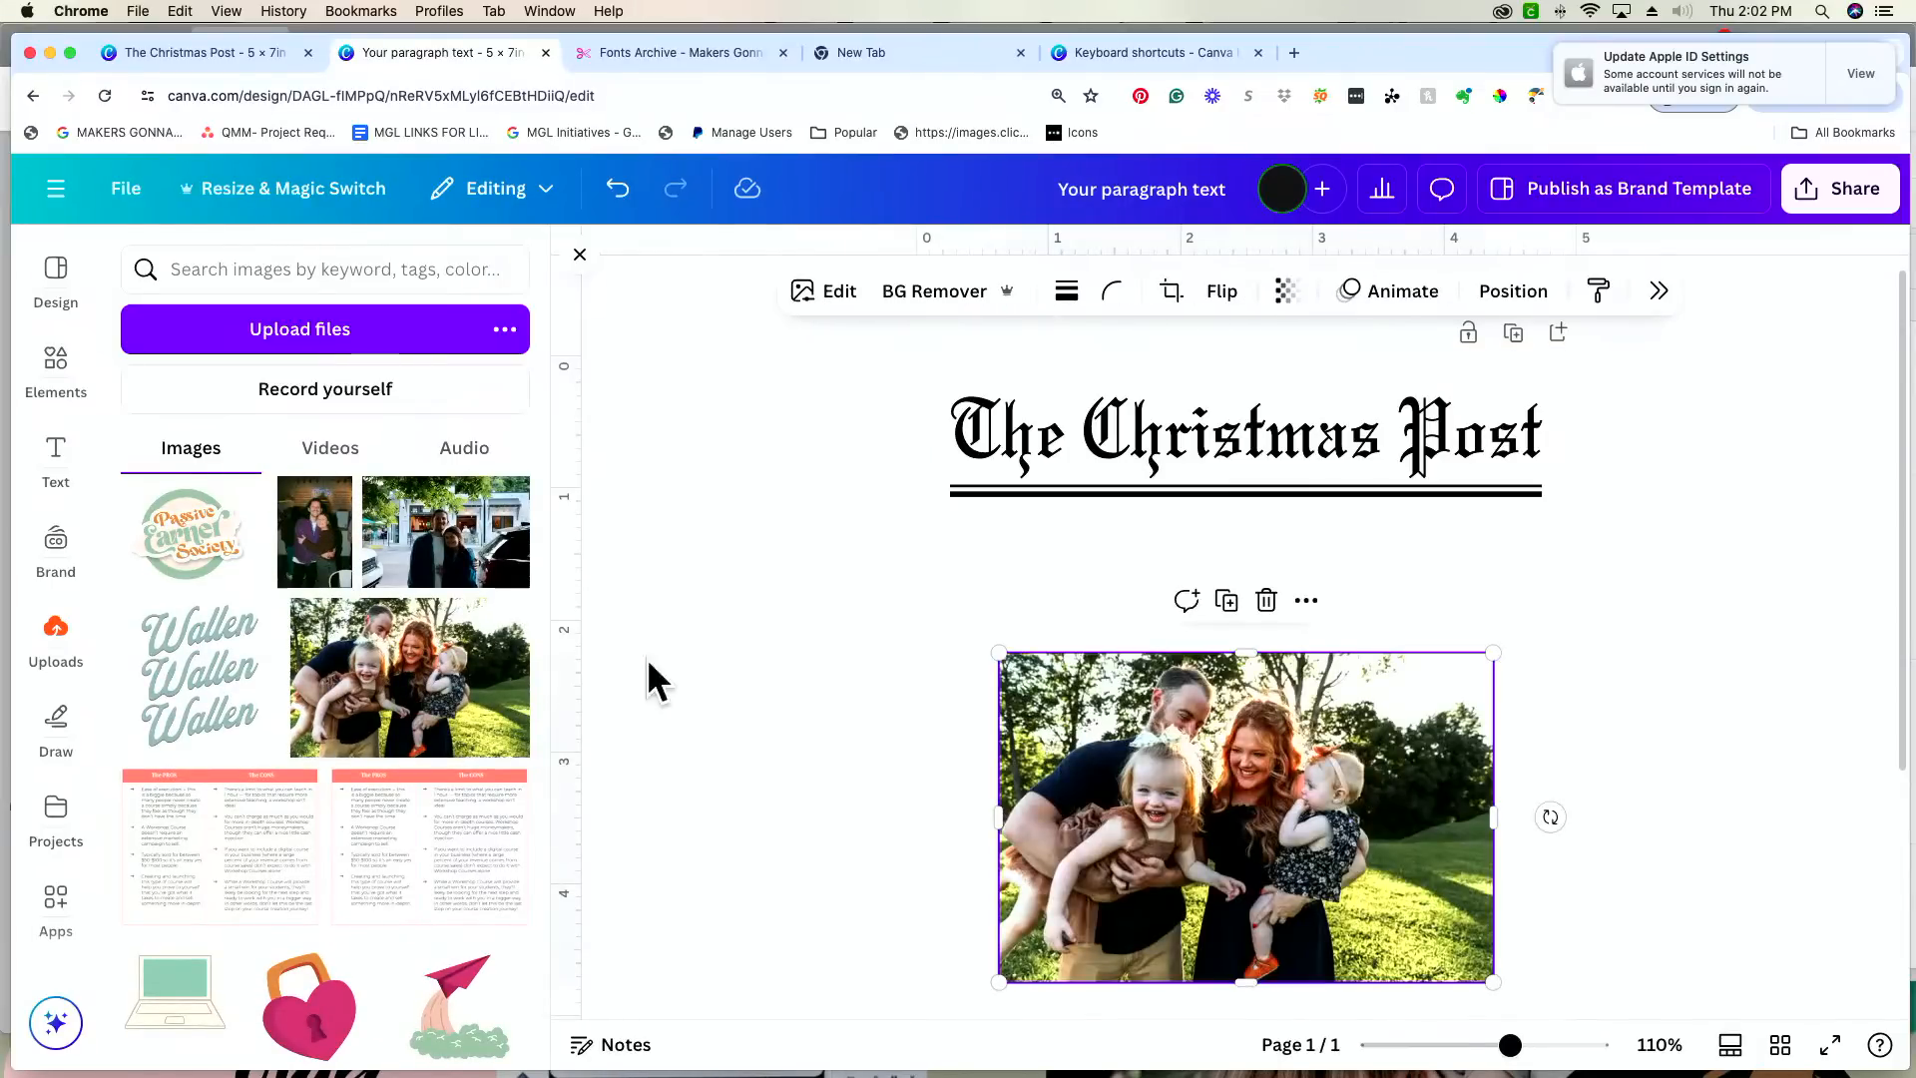
click(739, 567)
Step: Enlarge the family photo to span the width of the lines and position it just beneath them
drag(1327, 919, 1287, 786)
drag(1446, 852, 1562, 893)
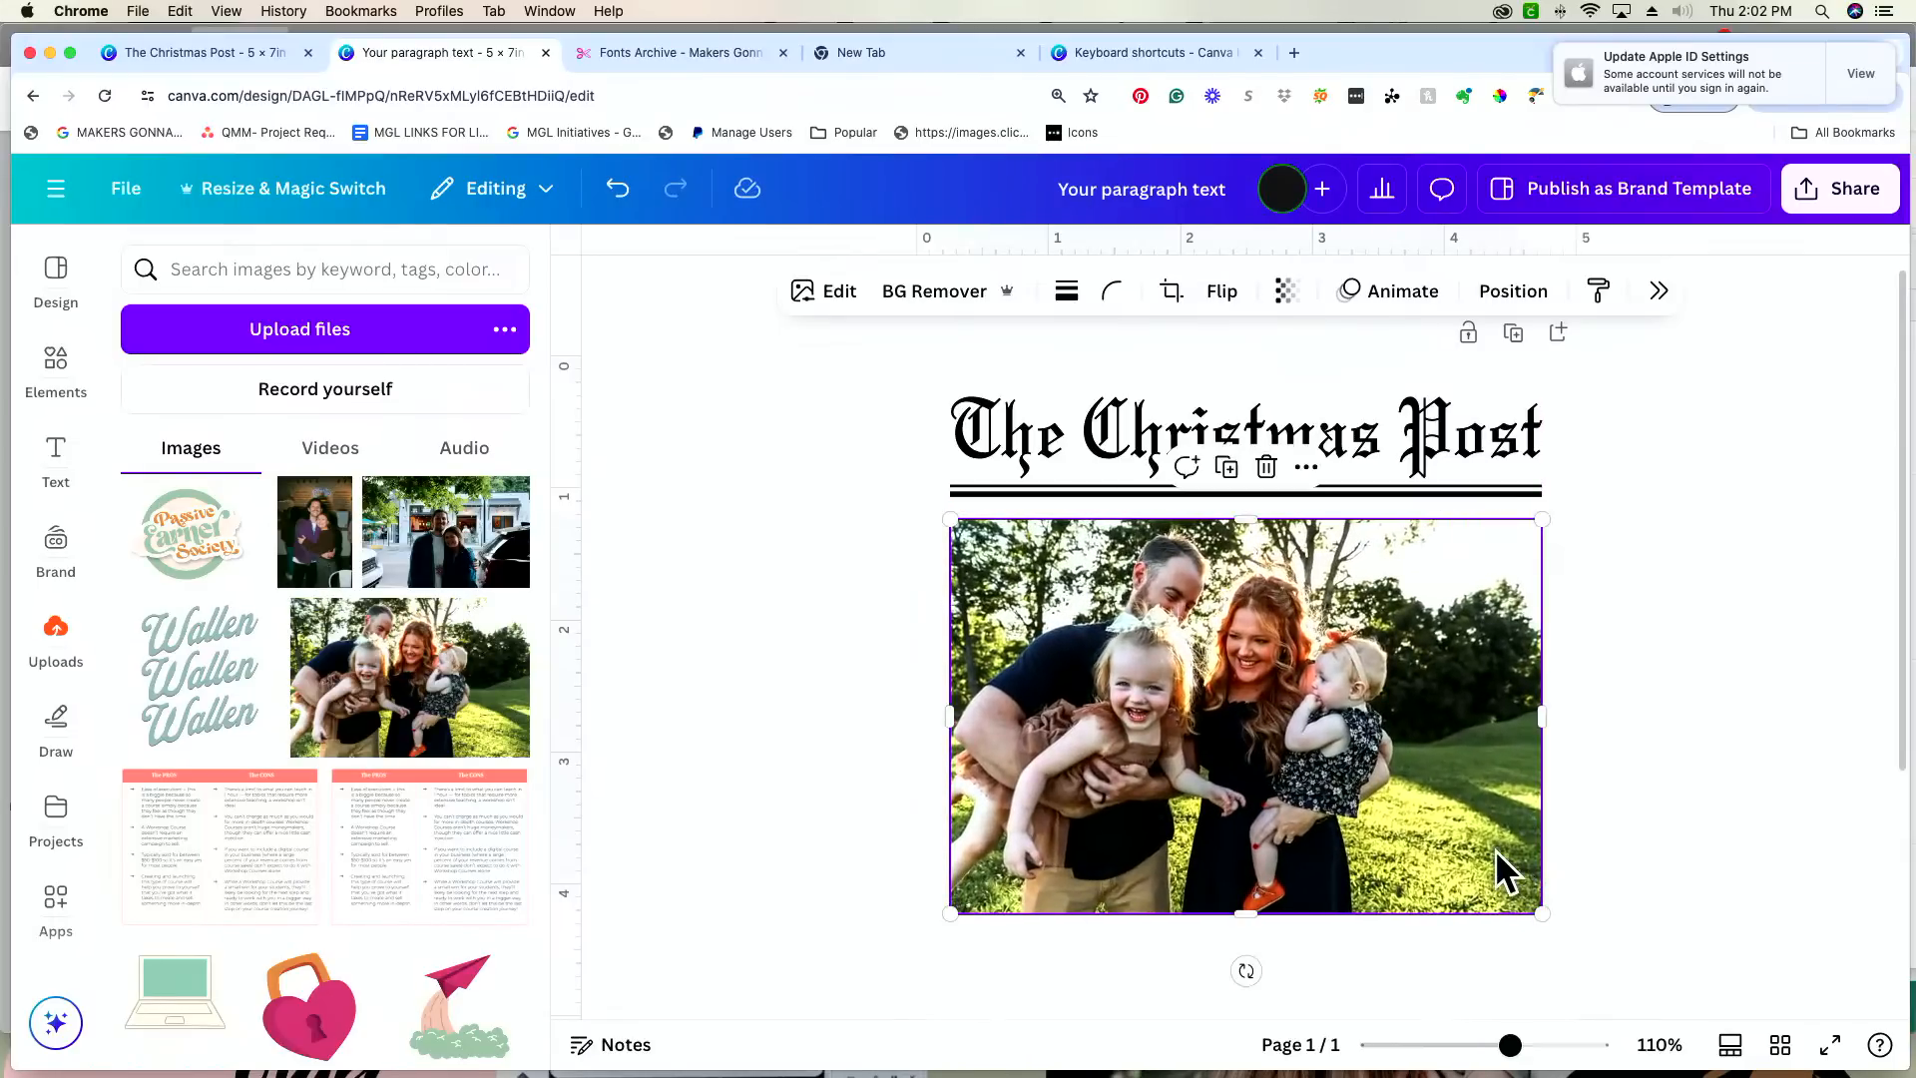
click(1703, 790)
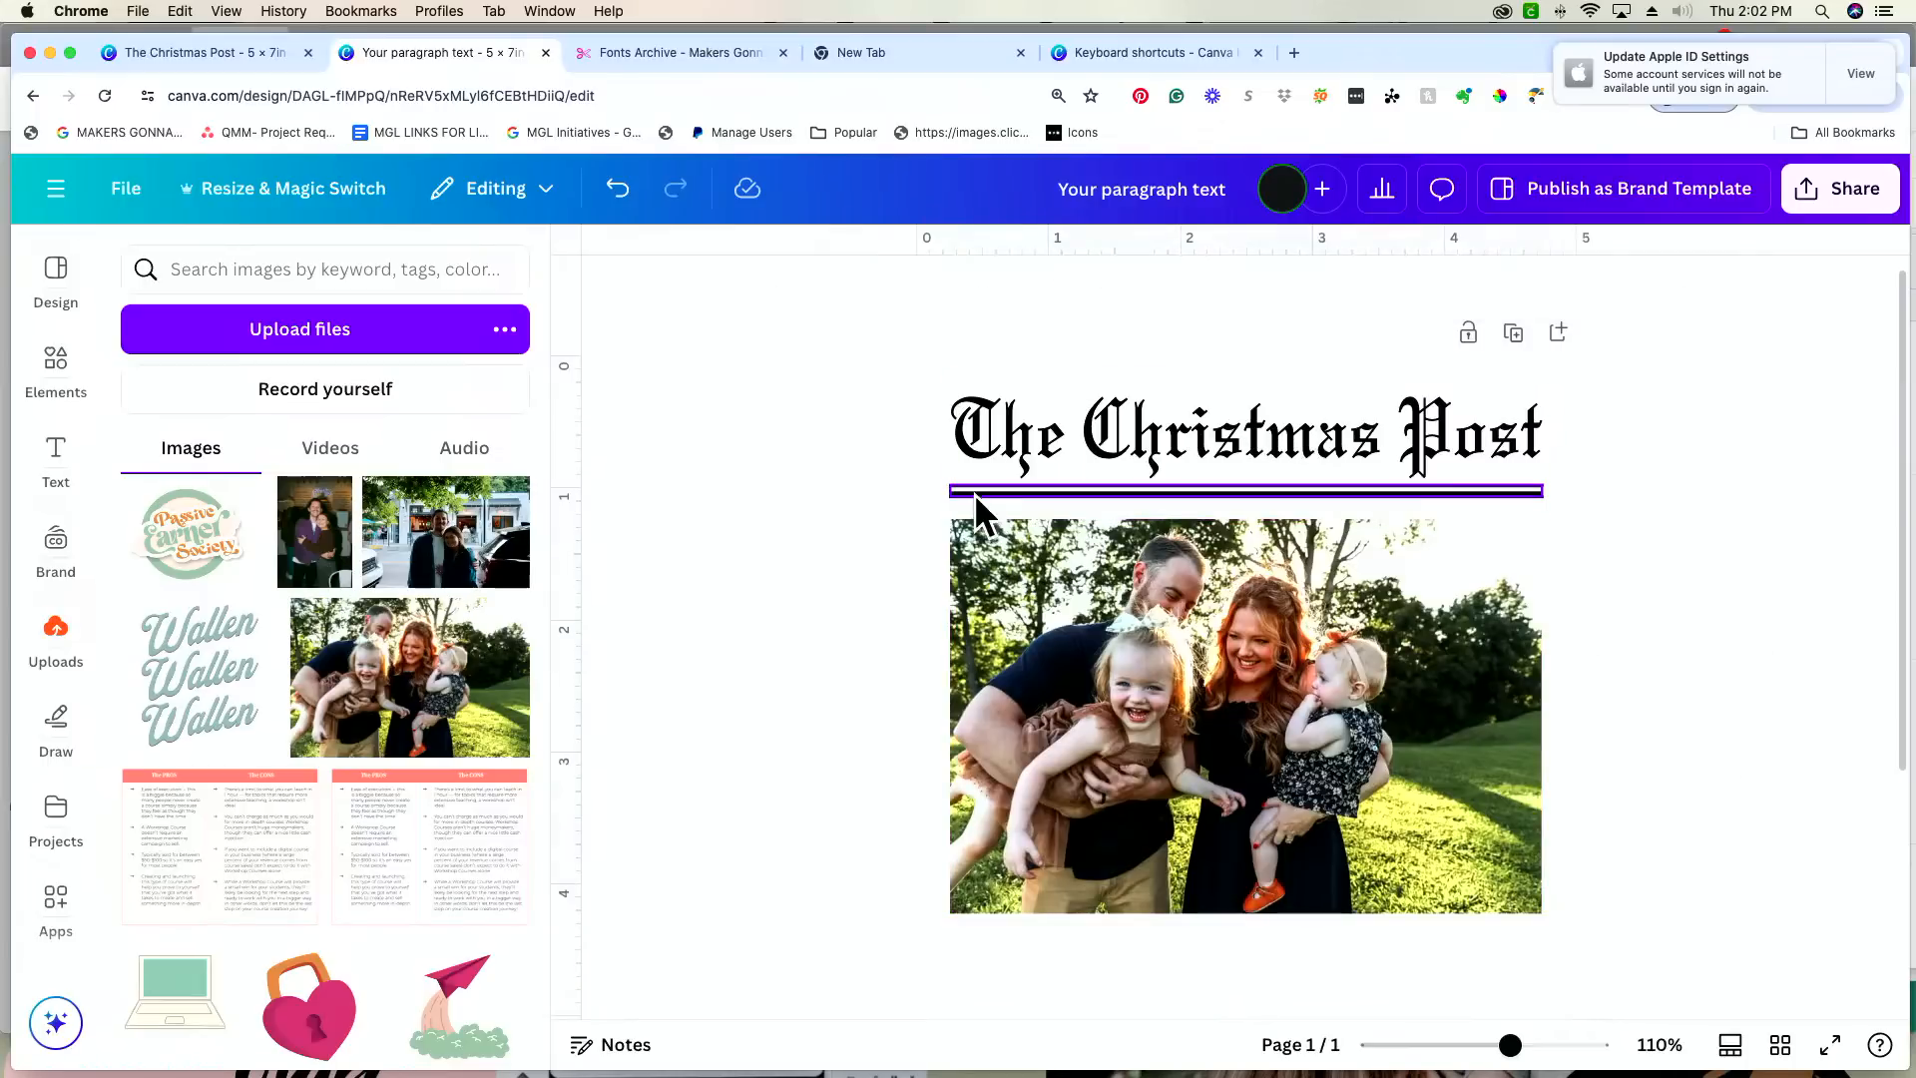
click(1227, 661)
drag(1227, 662, 1228, 653)
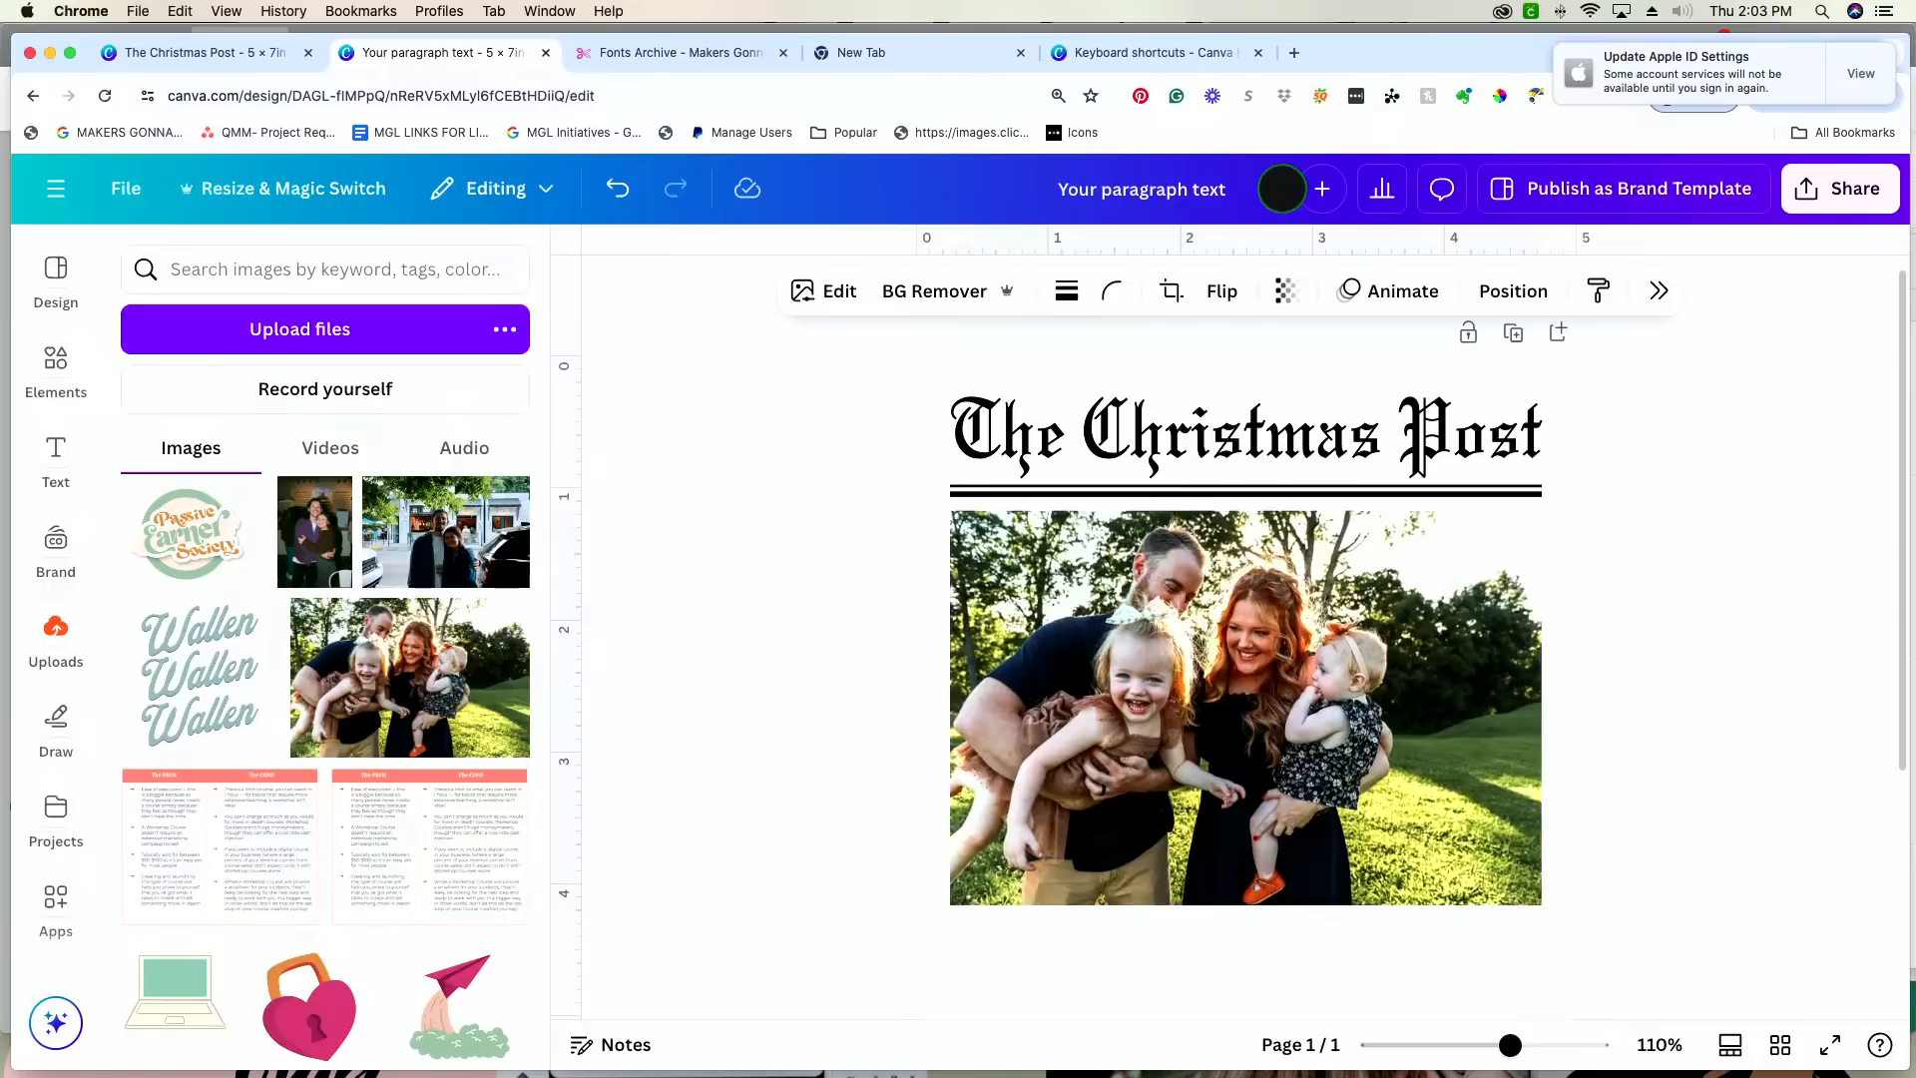
Step: Crop the family photo slightly at its lower and upper edges and nudge it up closer to the thick line
drag(1241, 904, 1240, 864)
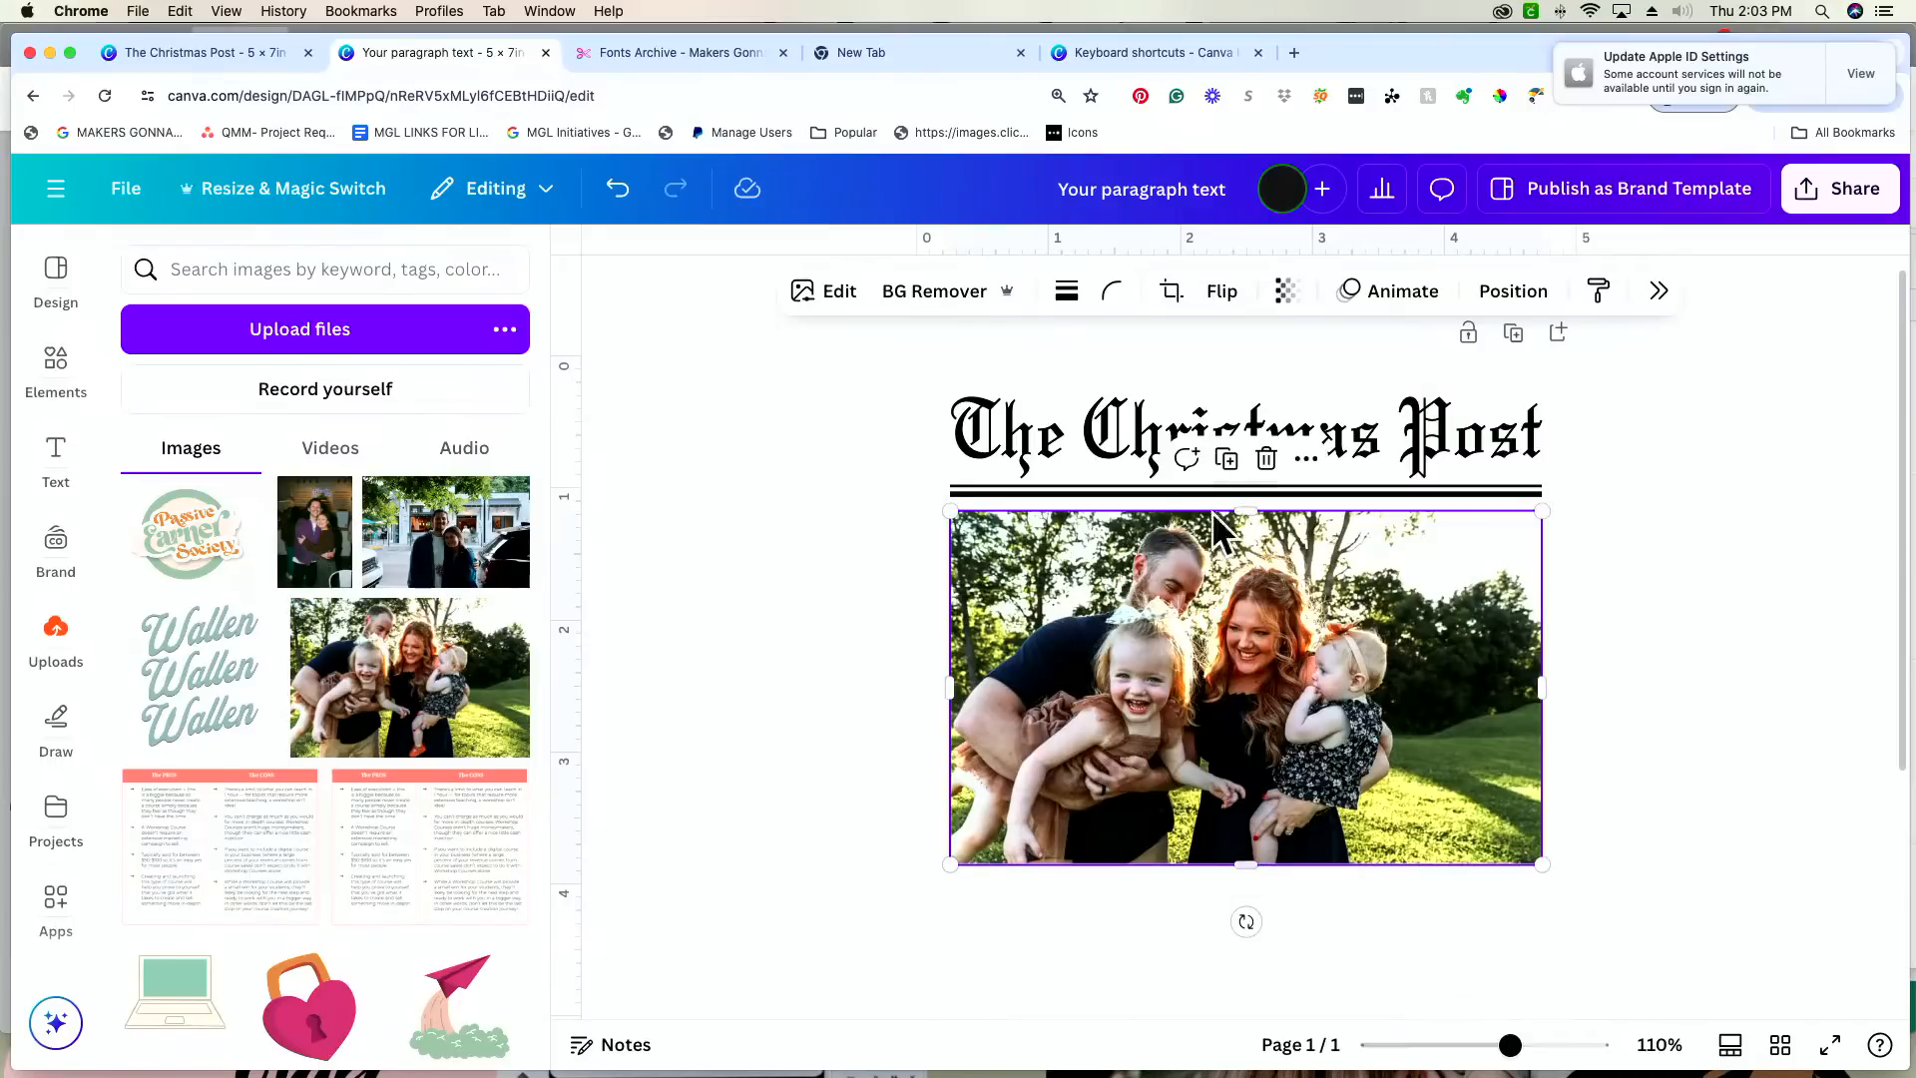
drag(1241, 511, 1240, 518)
drag(1513, 1045, 1550, 1044)
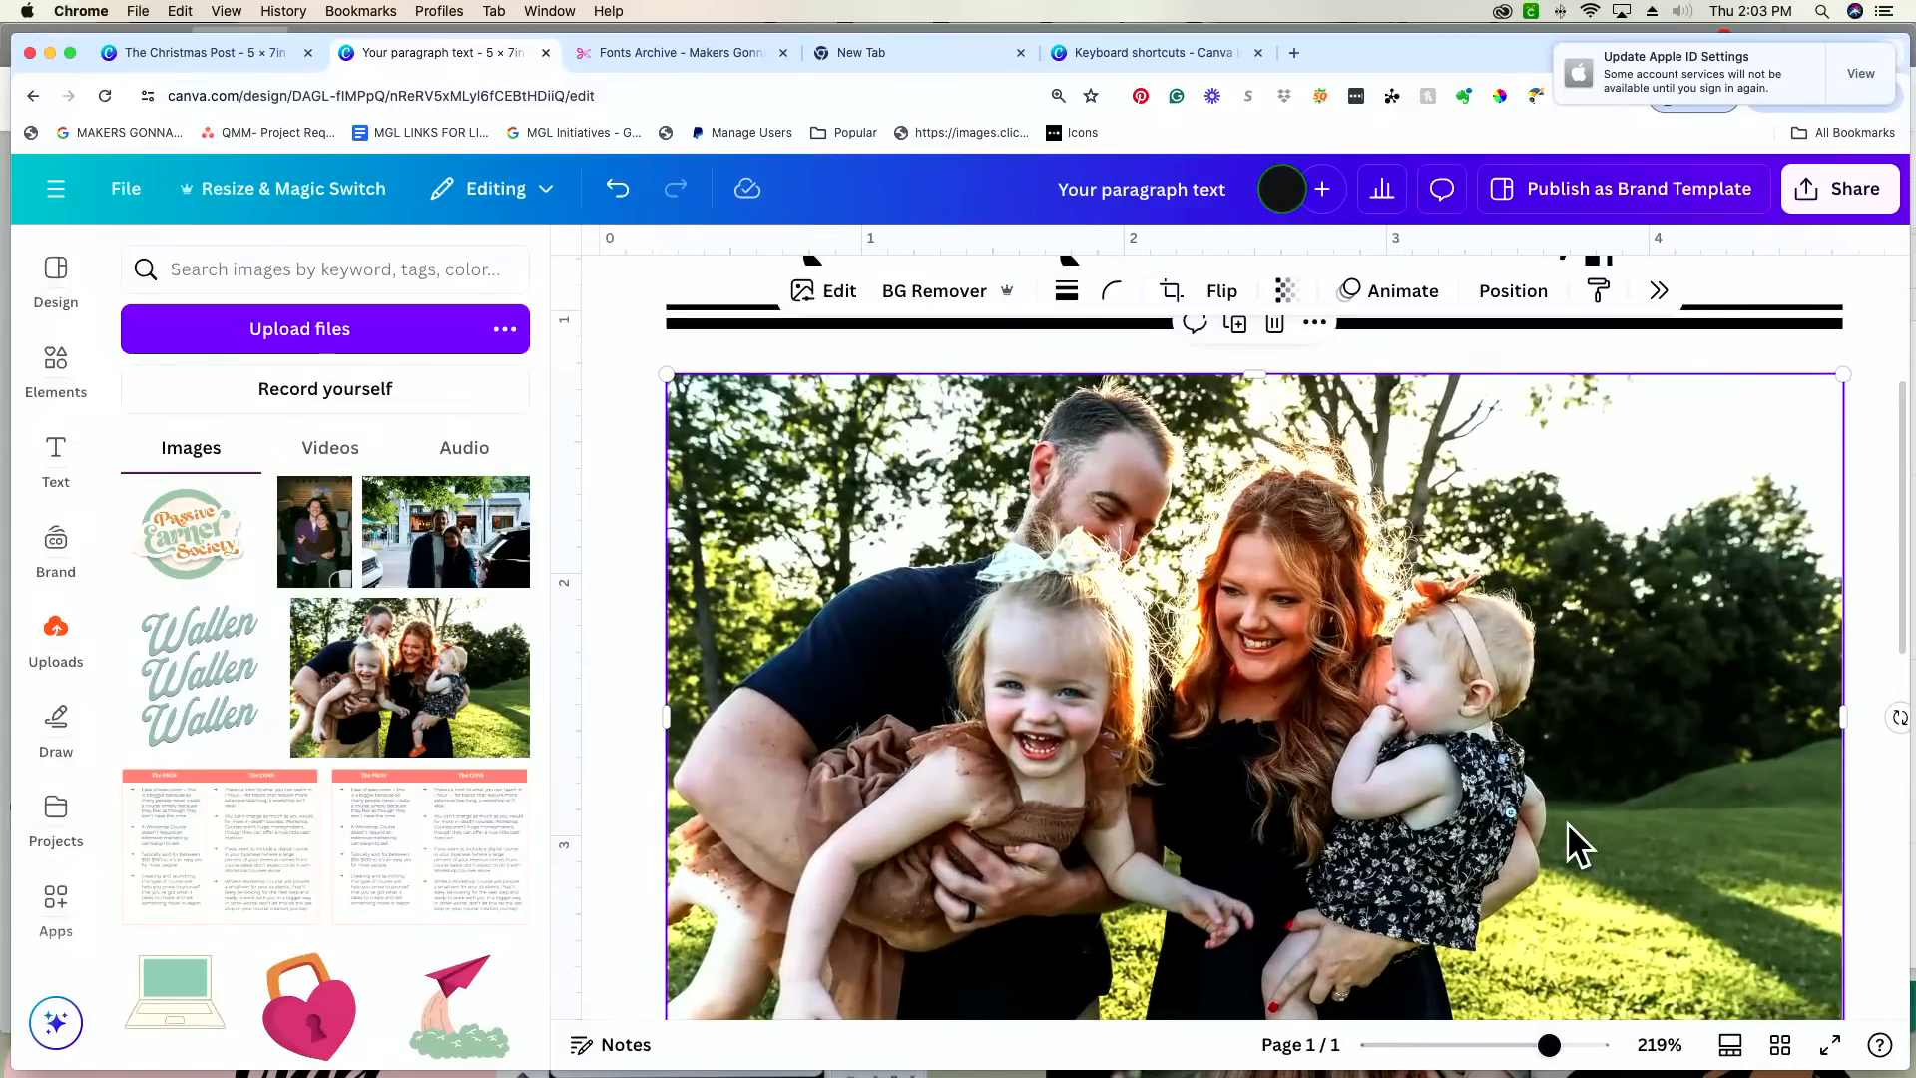
click(640, 508)
click(770, 511)
key(Up)
key(Up)
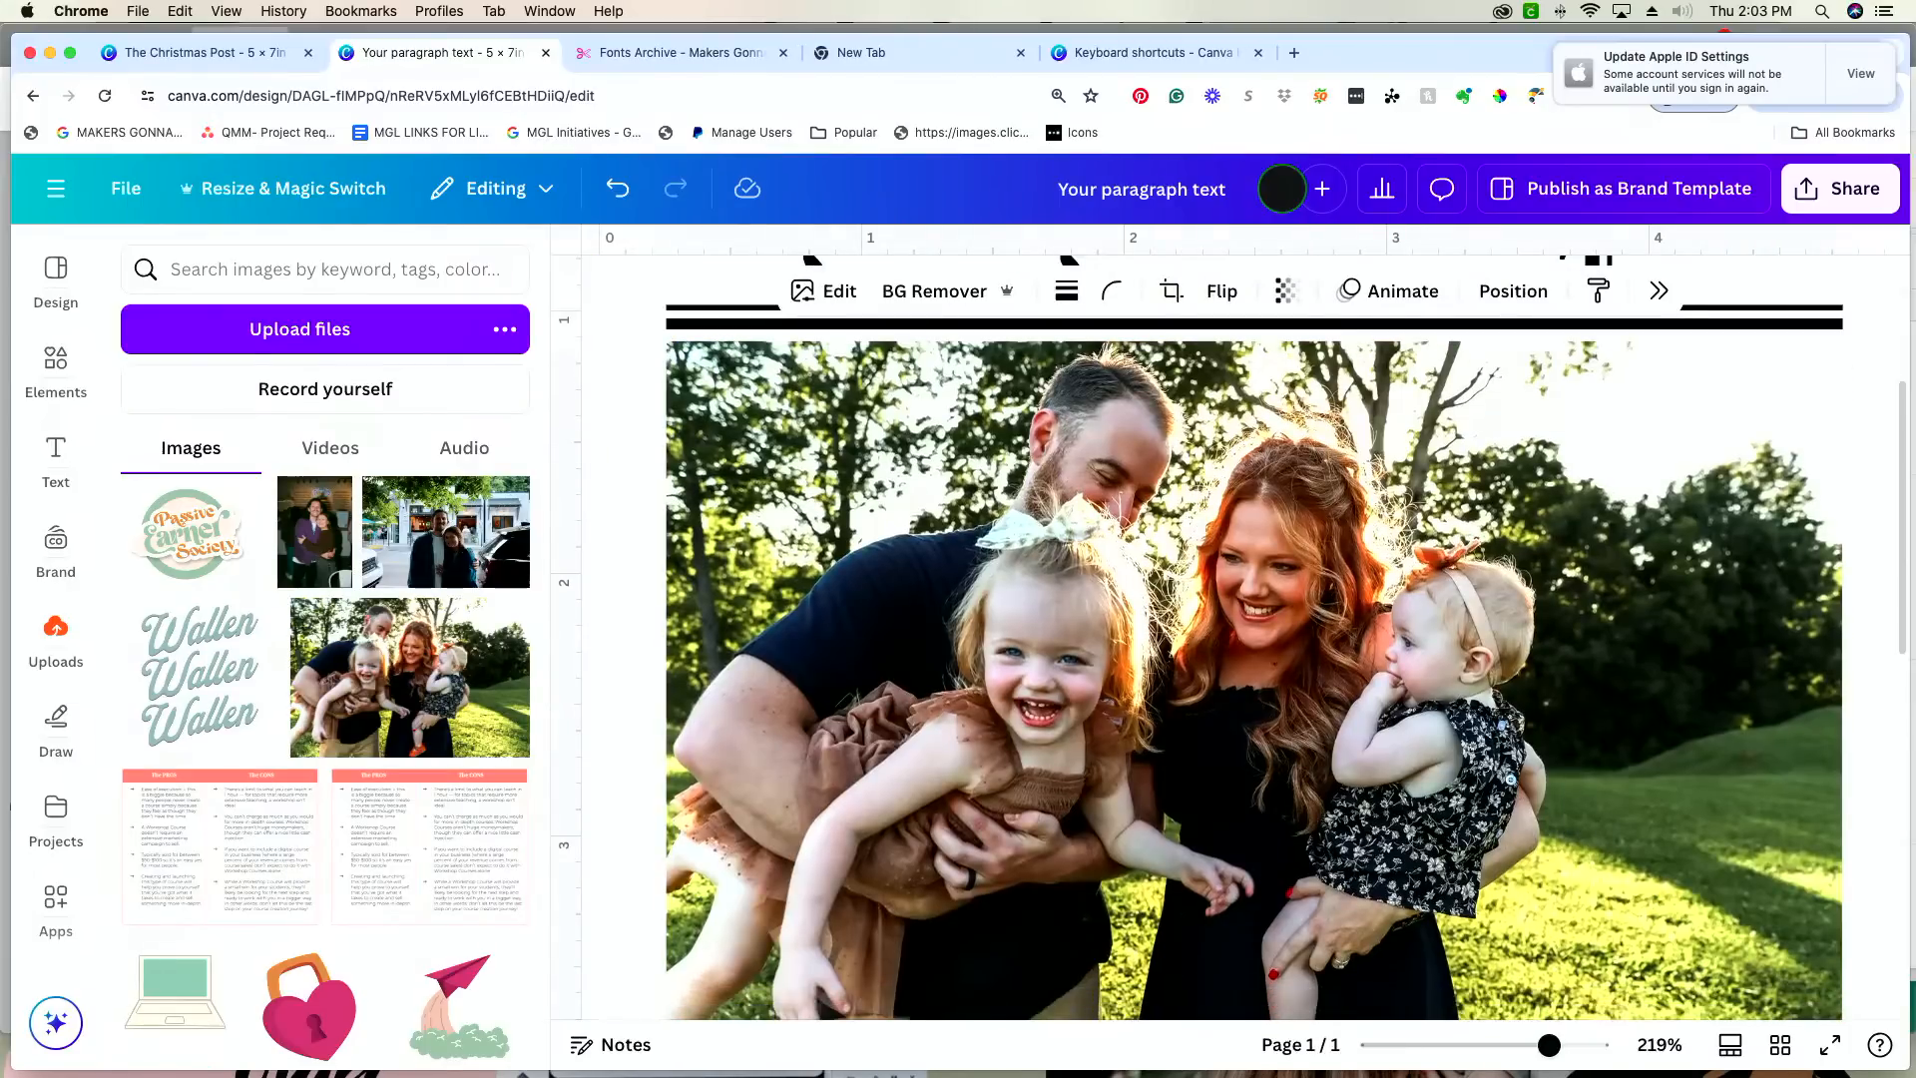
Step: Crop a small sliver off the family photo's lower edge
scroll(773, 509, up, 2)
scroll(772, 509, down, 5)
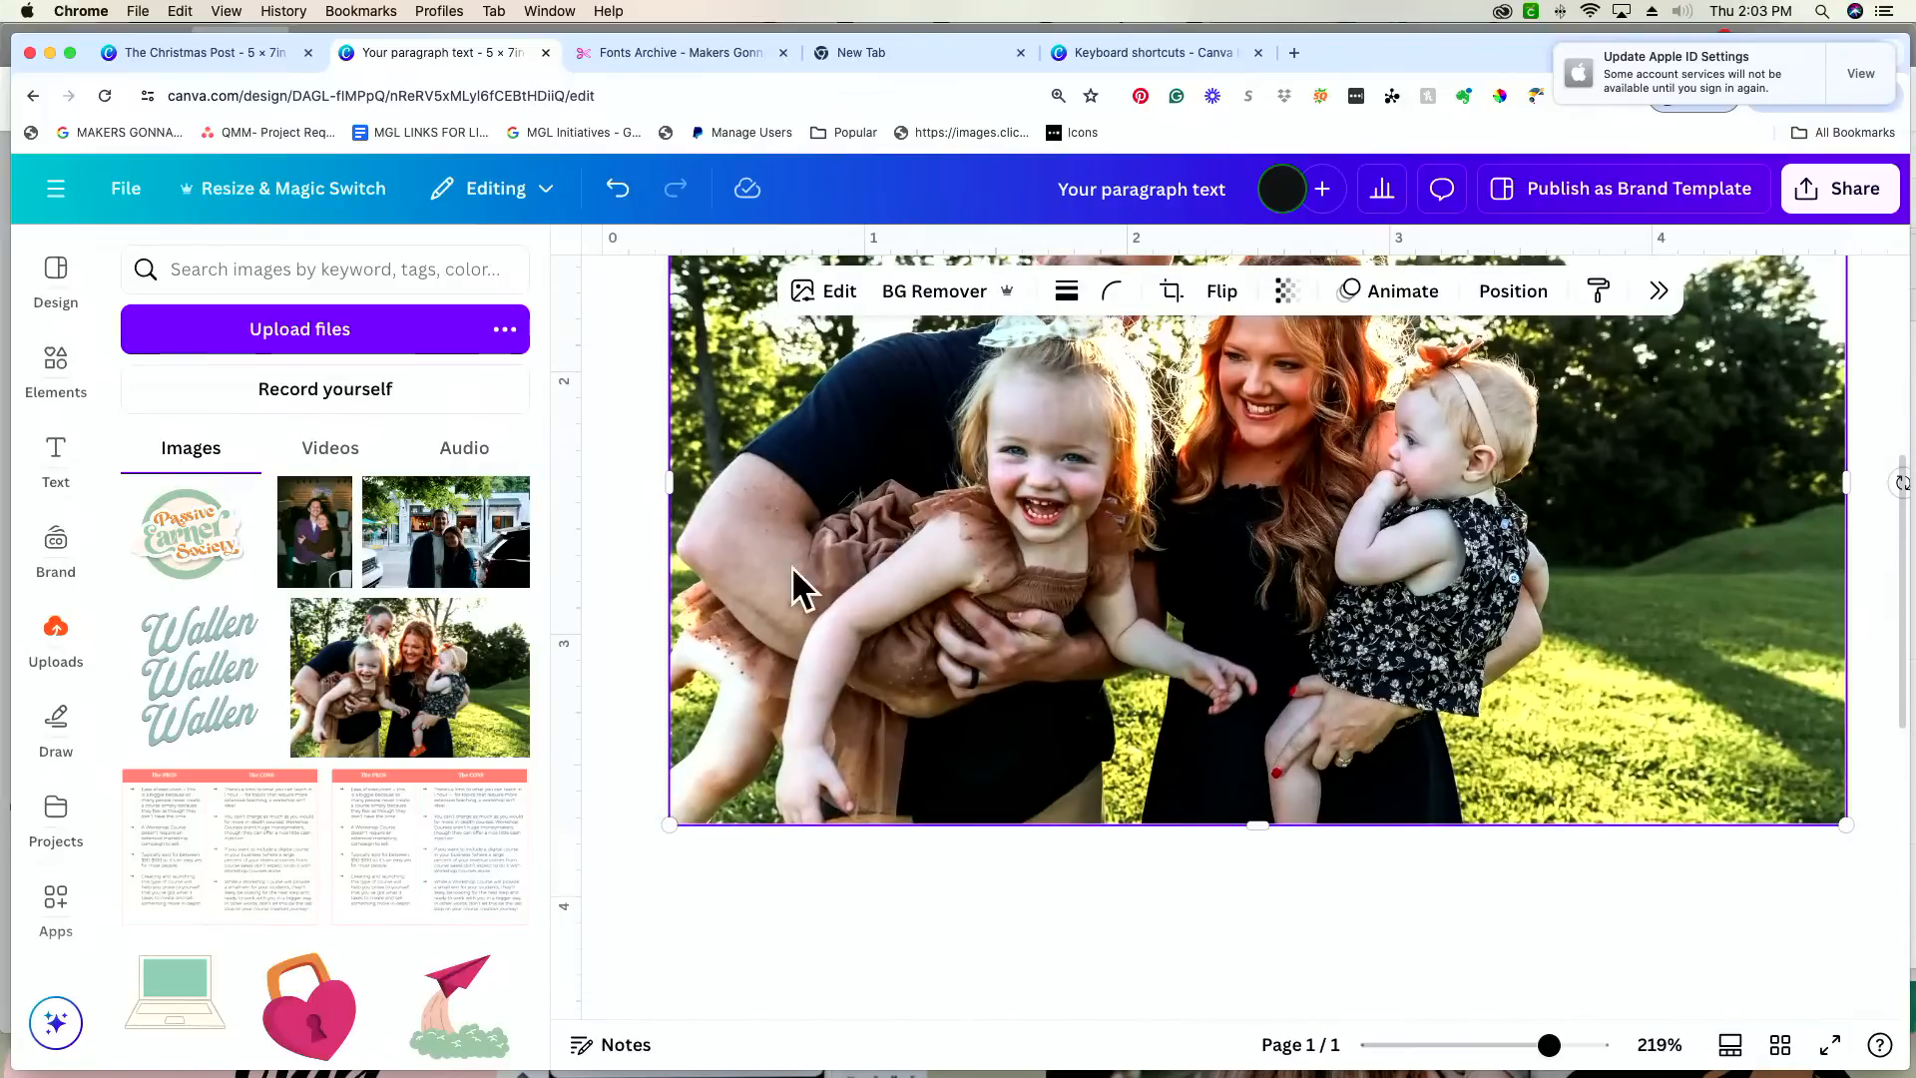
drag(1251, 826, 1254, 816)
scroll(1254, 817, up, 1)
scroll(1253, 816, down, 3)
scroll(1253, 816, down, 3)
drag(1549, 1045, 1495, 1045)
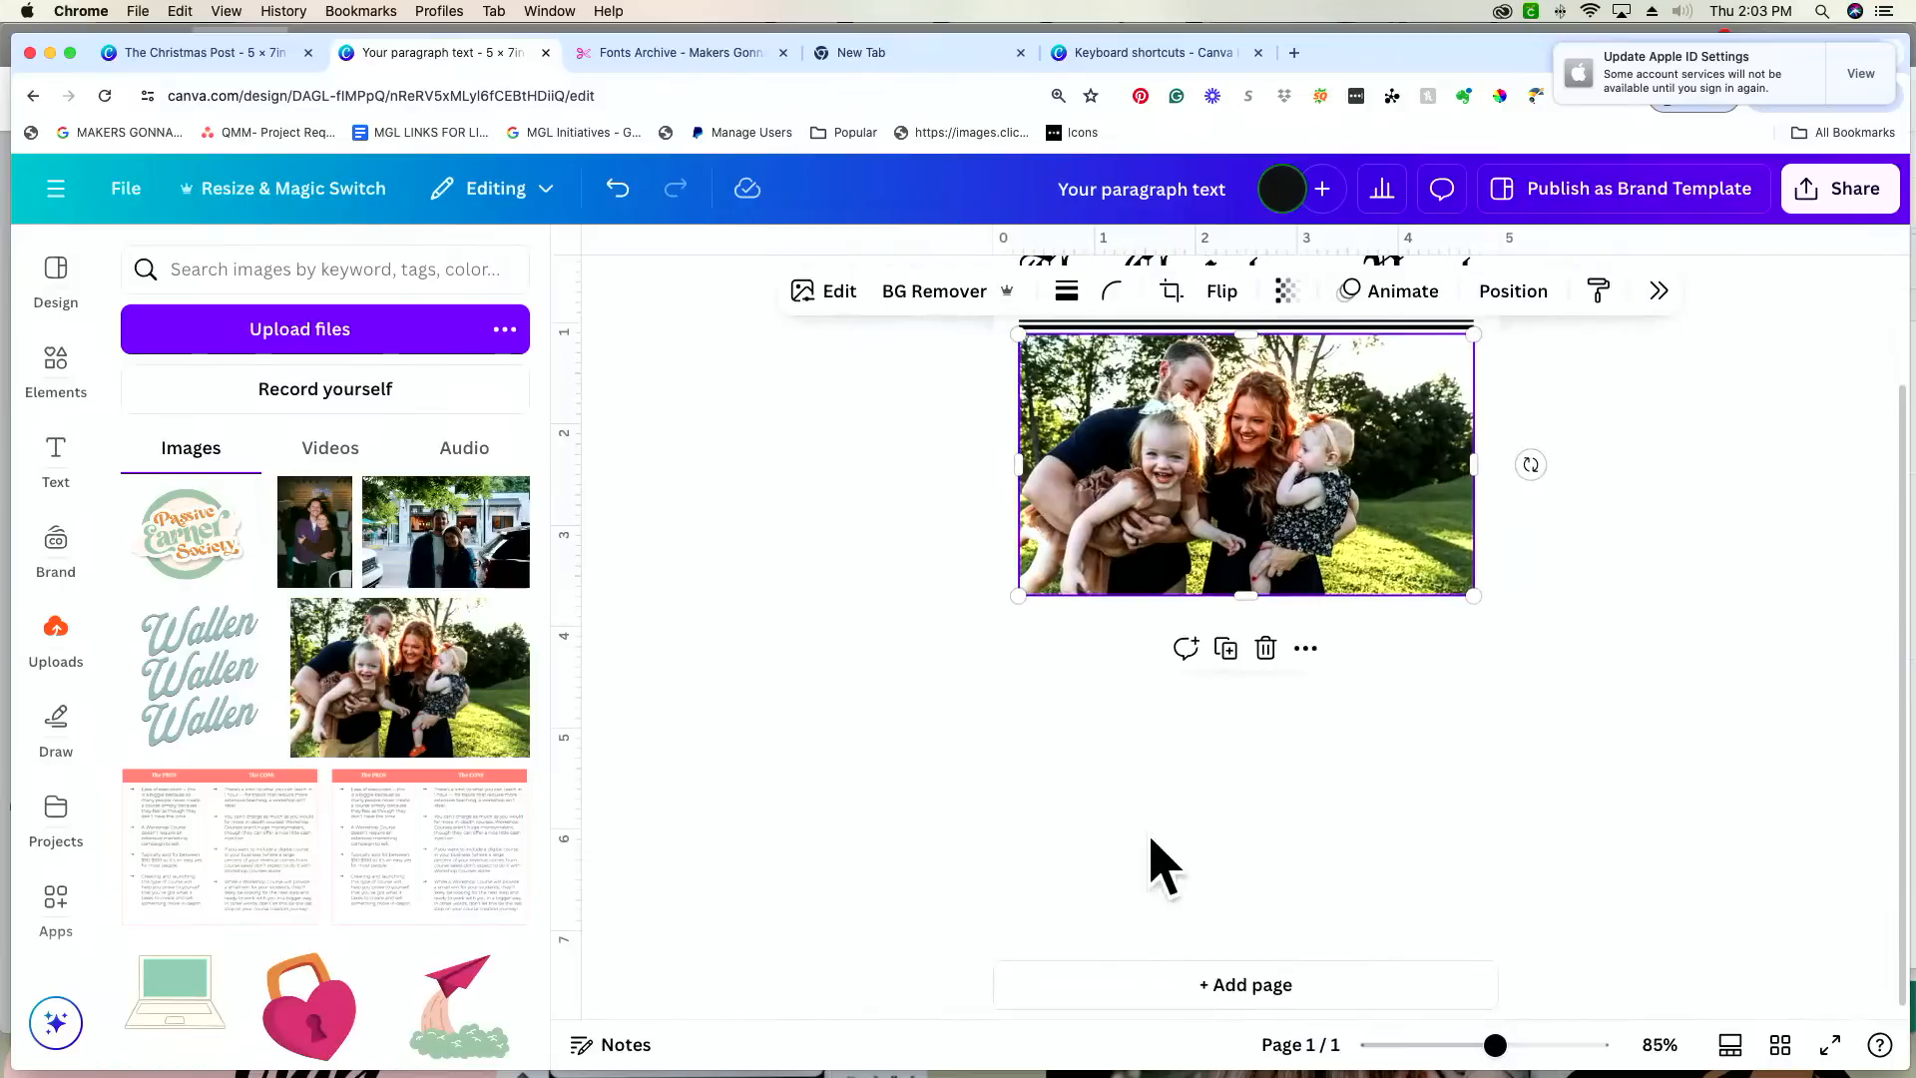
Step: Compare with the finished Christmas Post design, and move the family photo down to leave a gap below the heading's double line
scroll(1151, 844, up, 1)
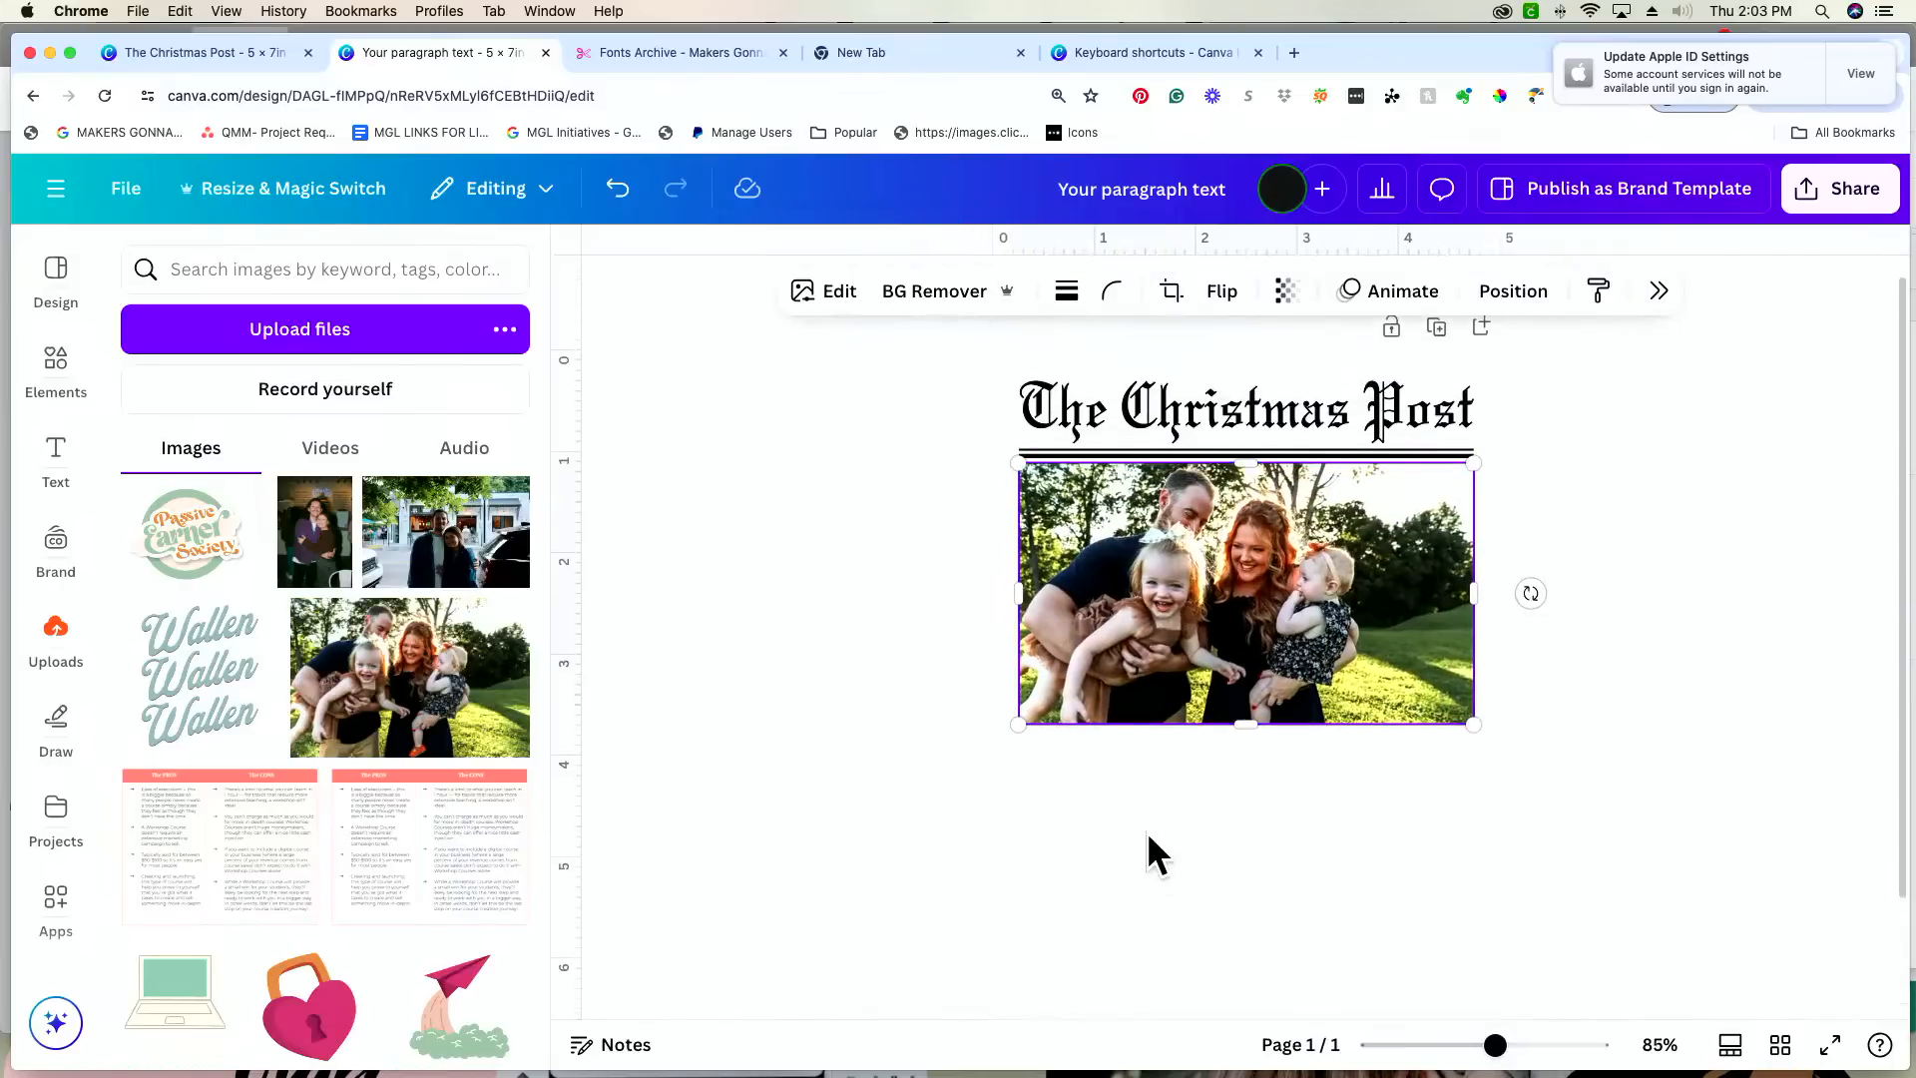
click(1365, 764)
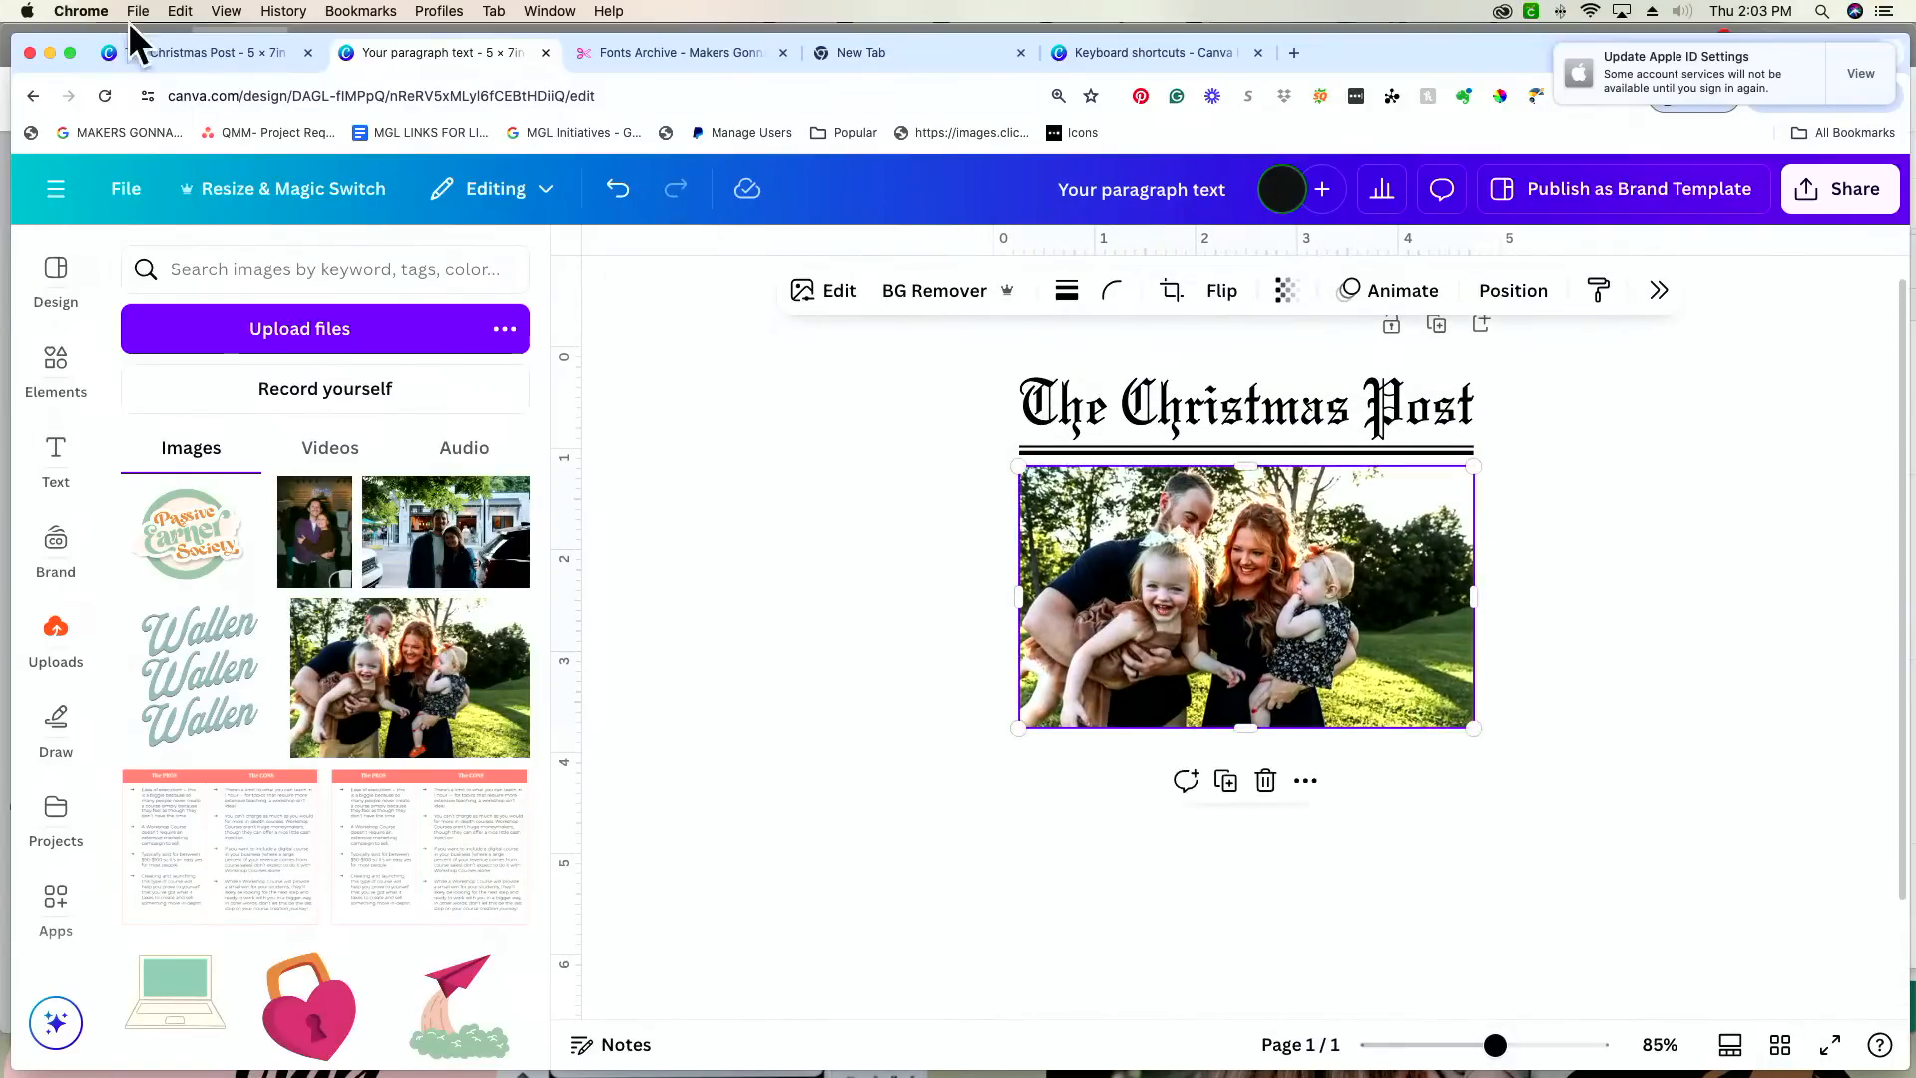
click(203, 52)
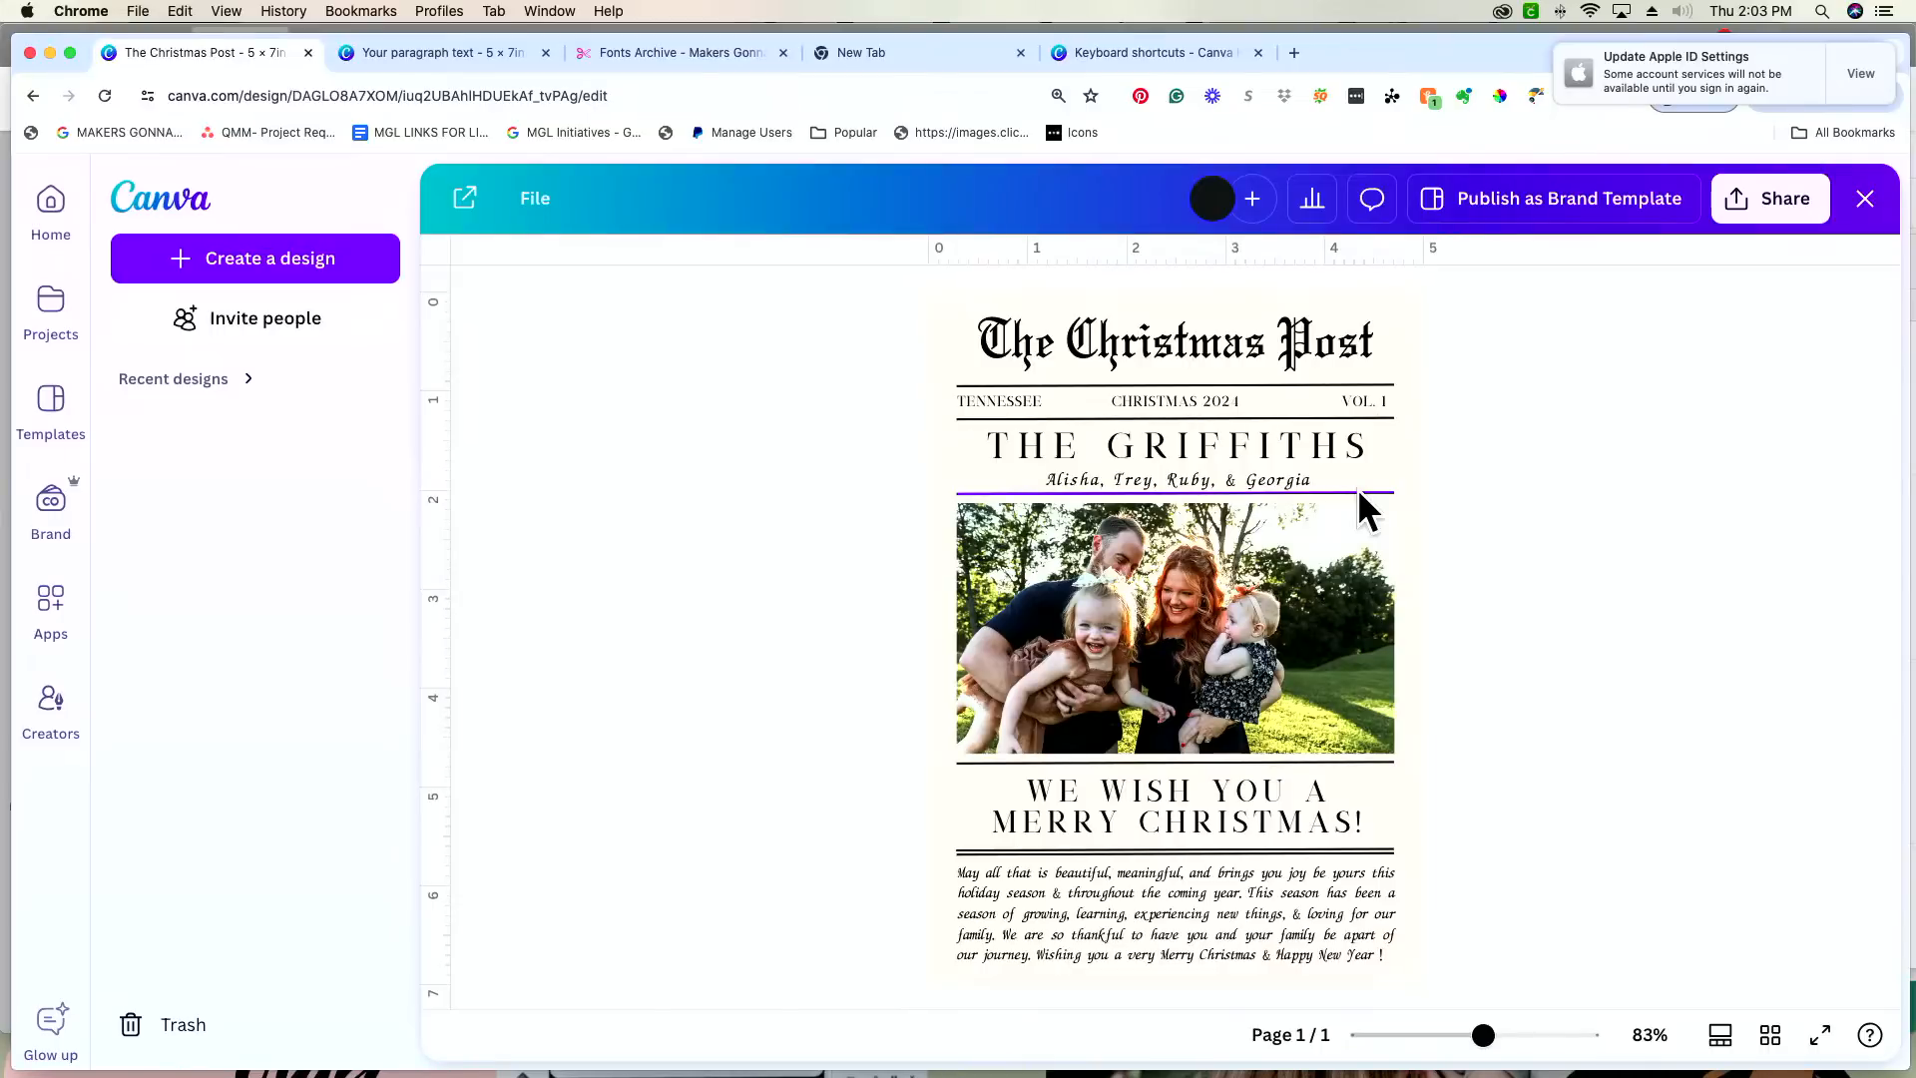
click(459, 50)
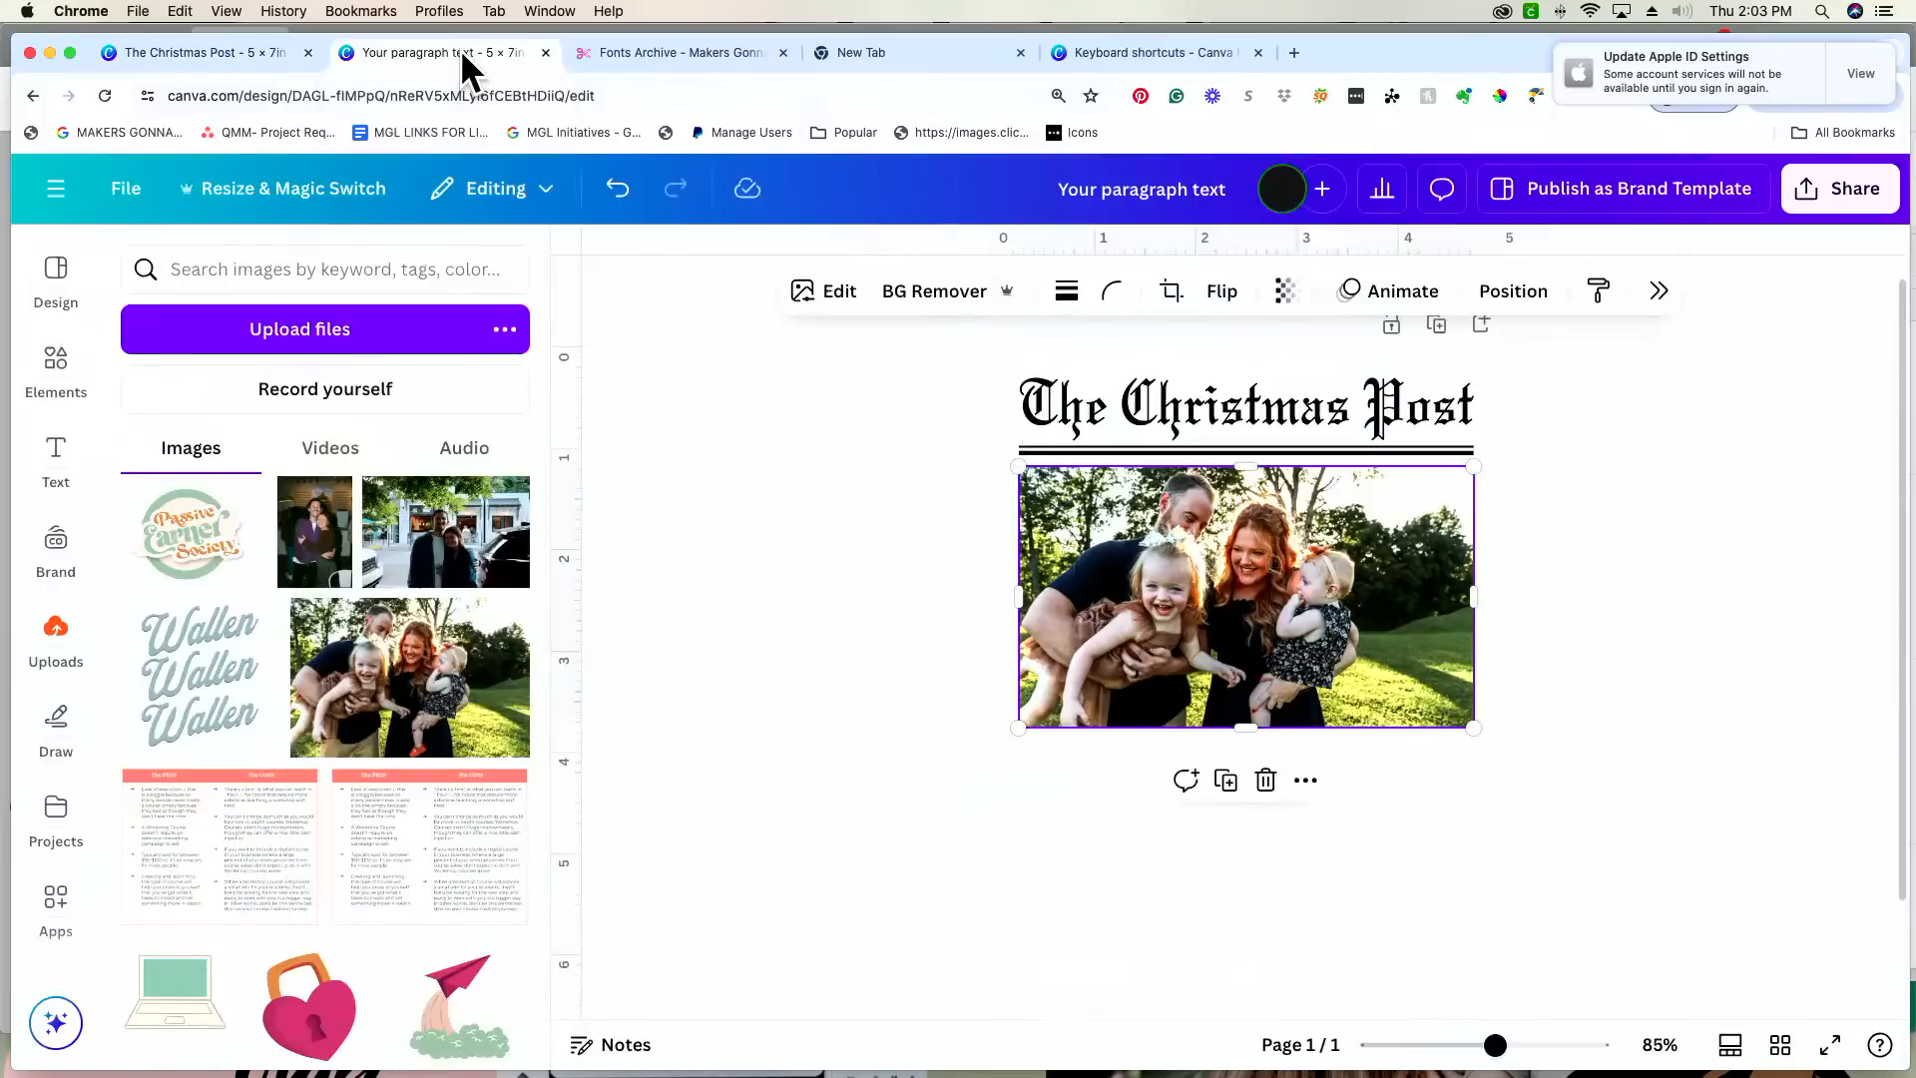
drag(1333, 706, 1326, 842)
drag(1326, 770, 1333, 769)
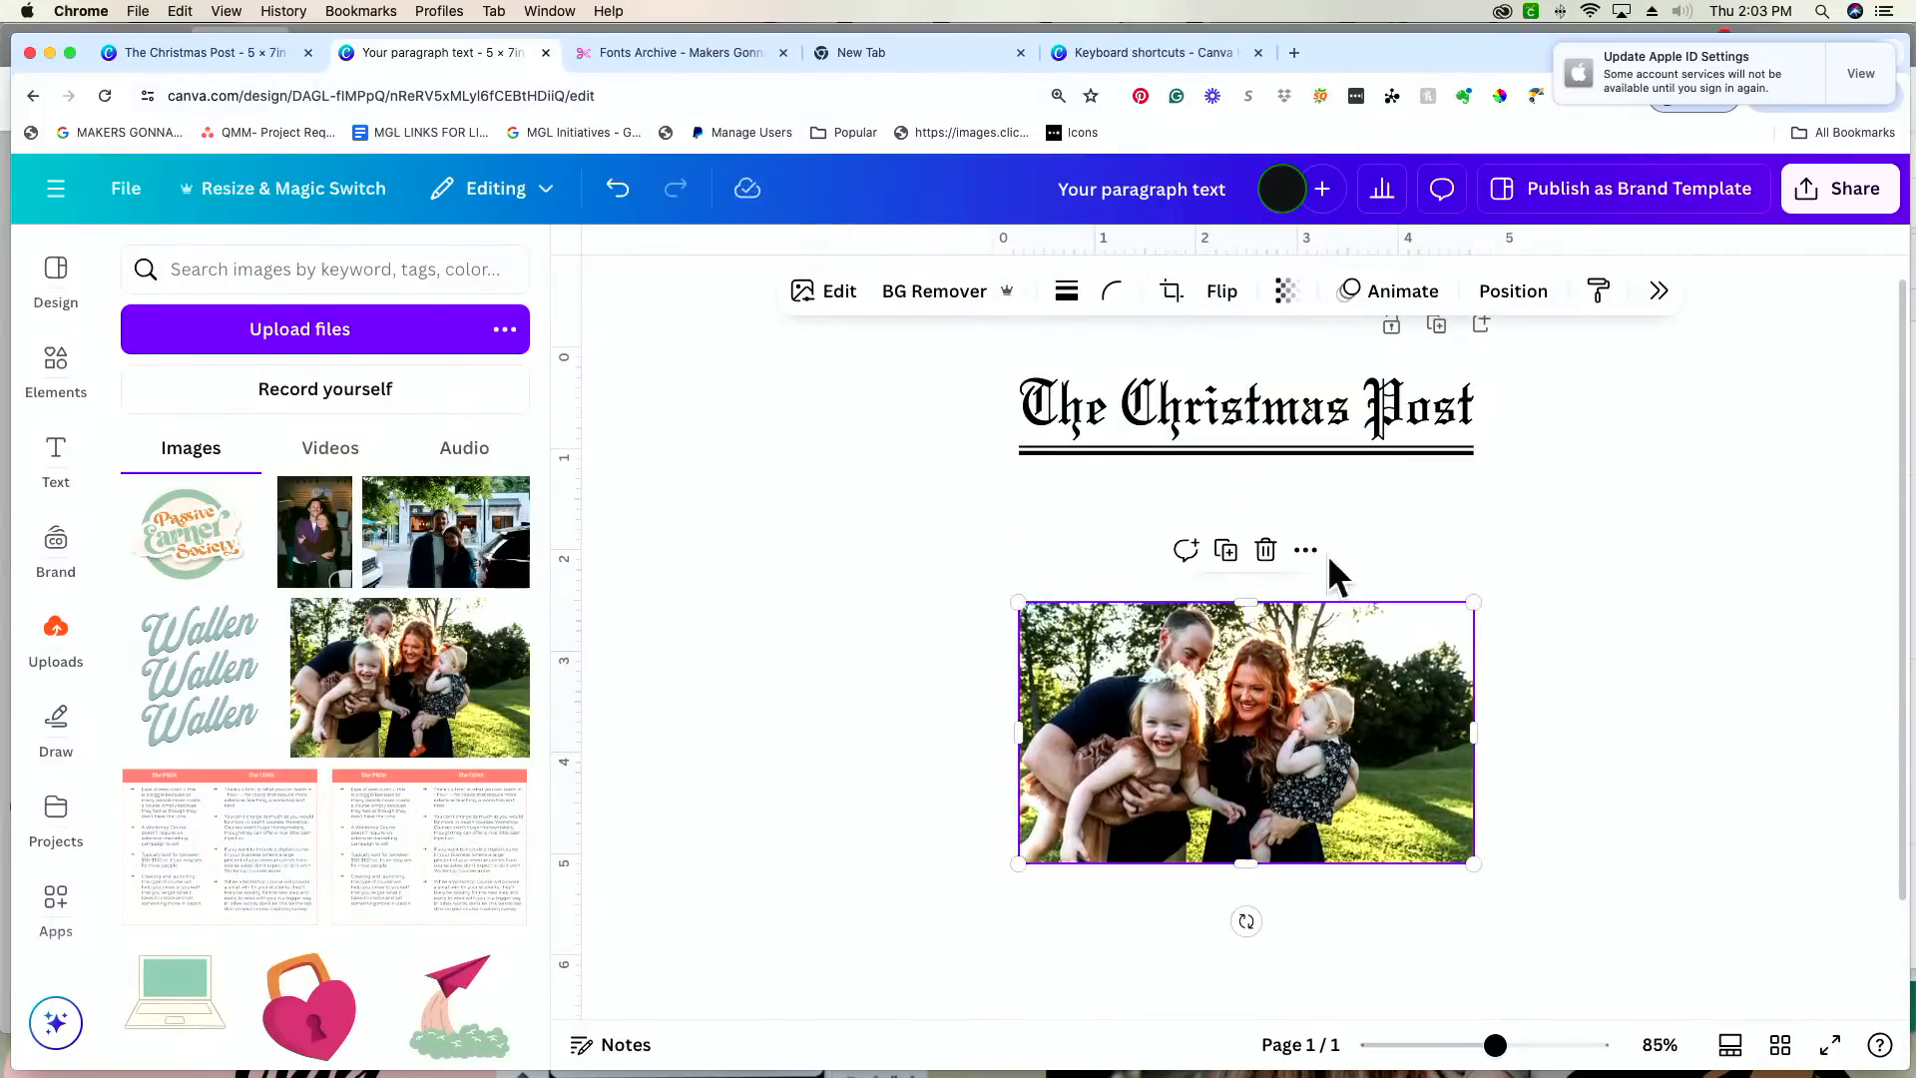
Step: Duplicate the grouped double line under the heading and place the copy below the family photo, aligned with its edges
click(1351, 451)
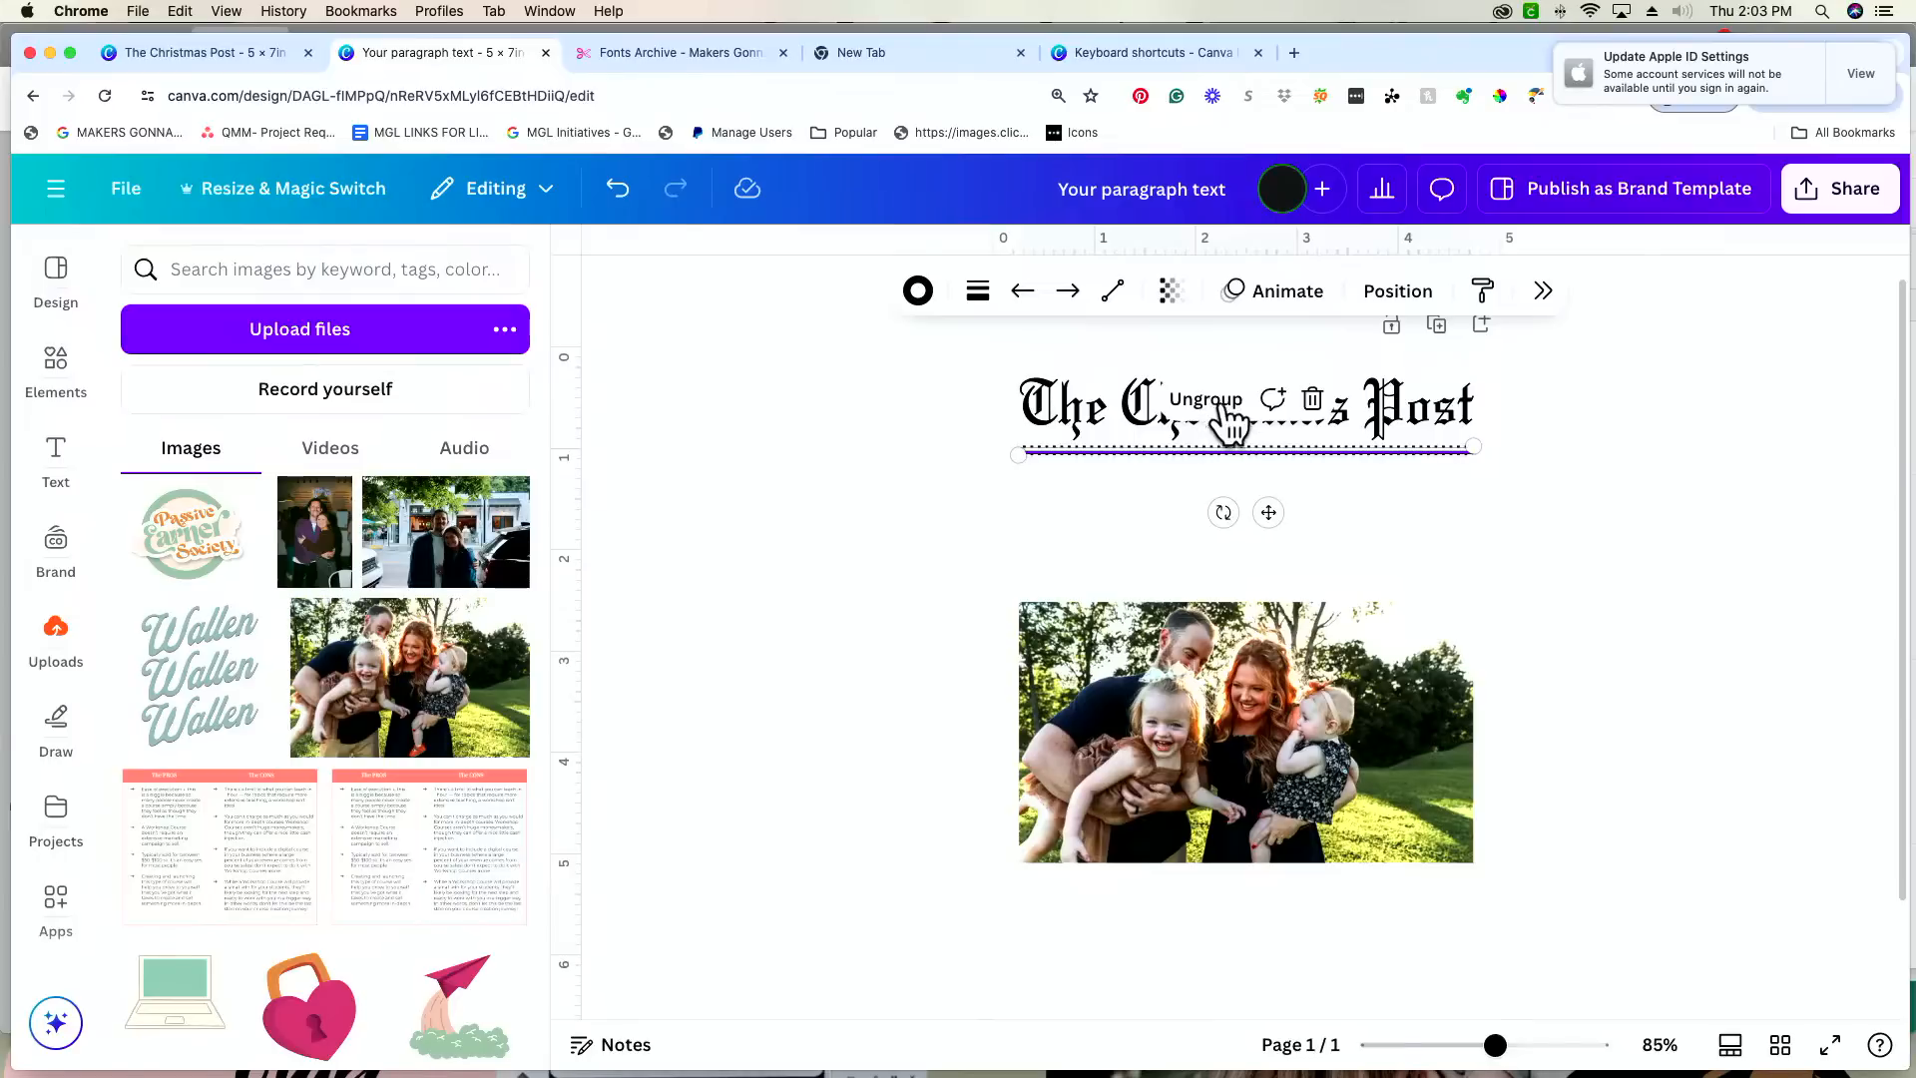
key(super+d)
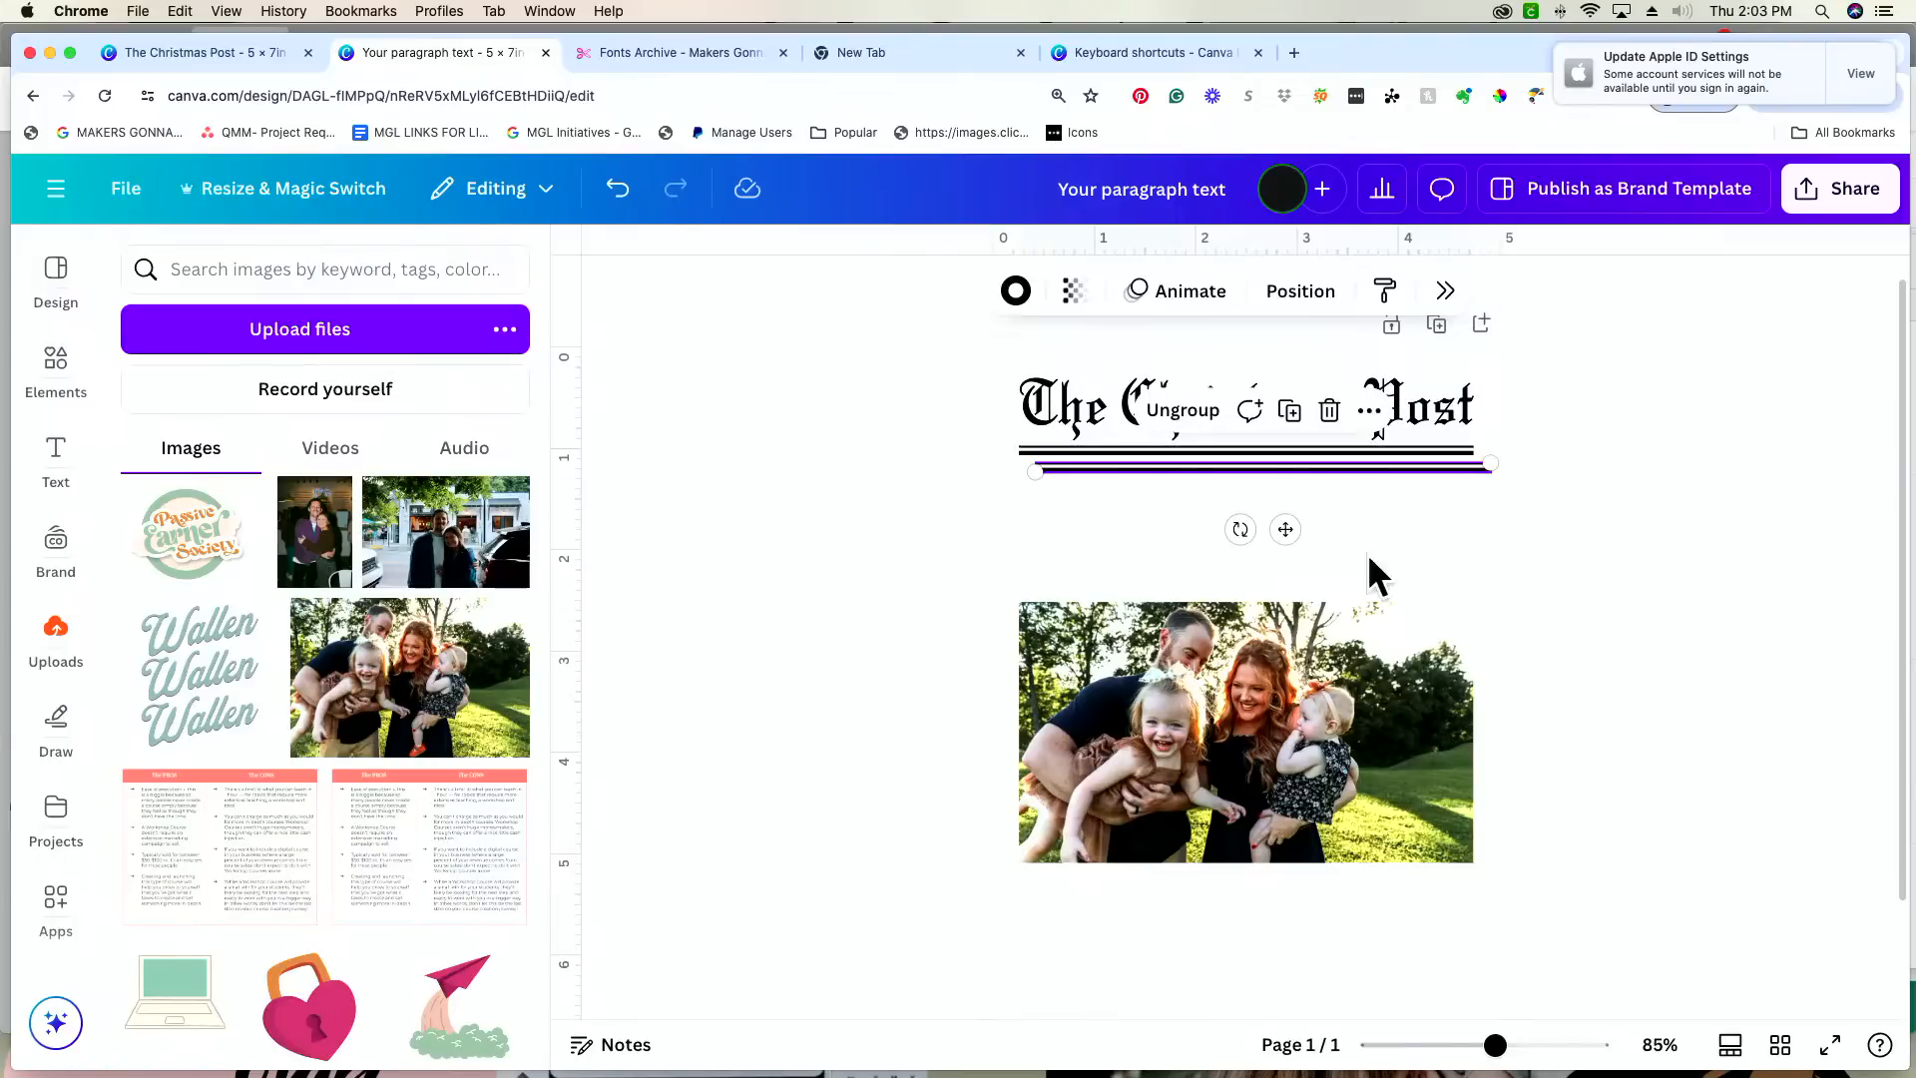
drag(1285, 530, 1269, 1004)
Step: Ungroup the double line under the heading and move its thick line down to leave room for a row of text
click(1373, 469)
click(1373, 451)
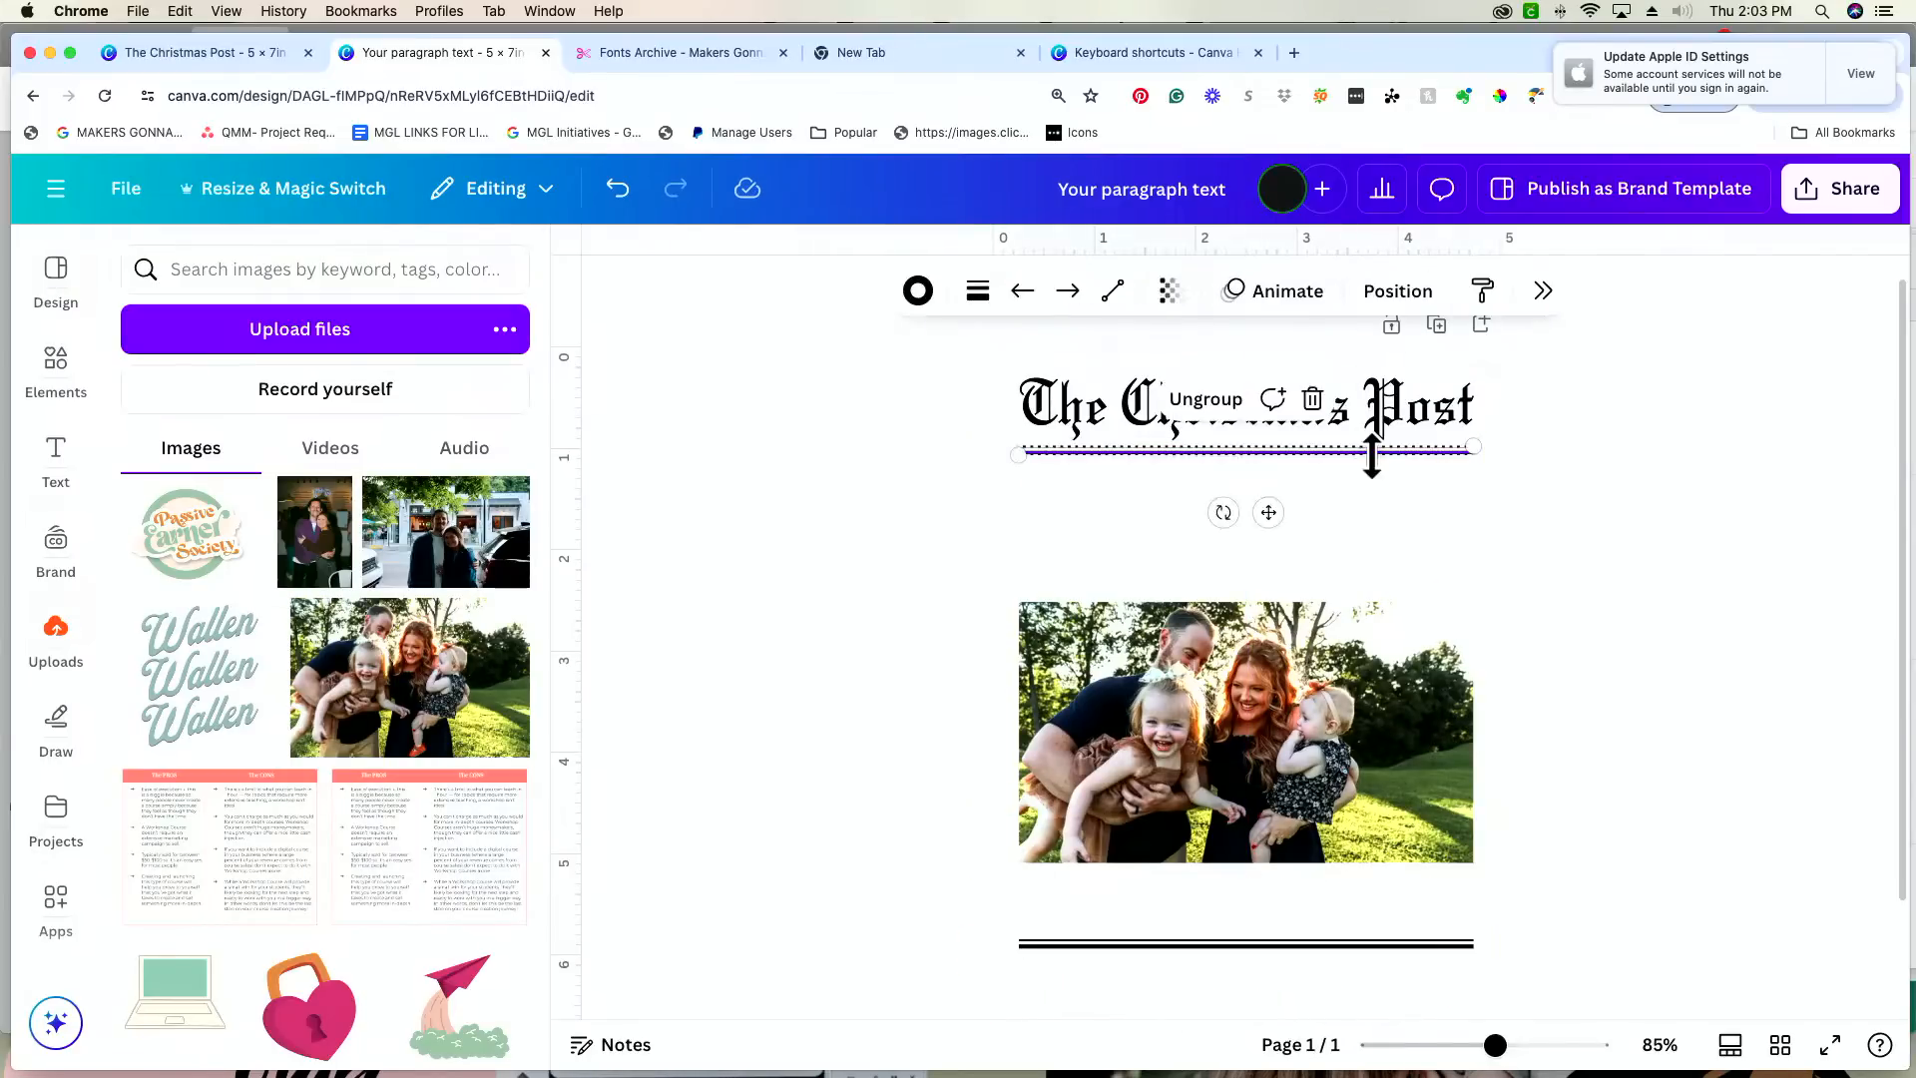
click(1207, 397)
click(1388, 471)
click(1375, 453)
key(Down)
key(Down)
key(Down)
key(Down)
key(Down)
key(Down)
key(Down)
key(Down)
key(Down)
key(Down)
key(Down)
key(Down)
key(Down)
key(Down)
key(Down)
key(Down)
key(Down)
key(Down)
key(Down)
key(Down)
key(Down)
key(Down)
key(Down)
key(Down)
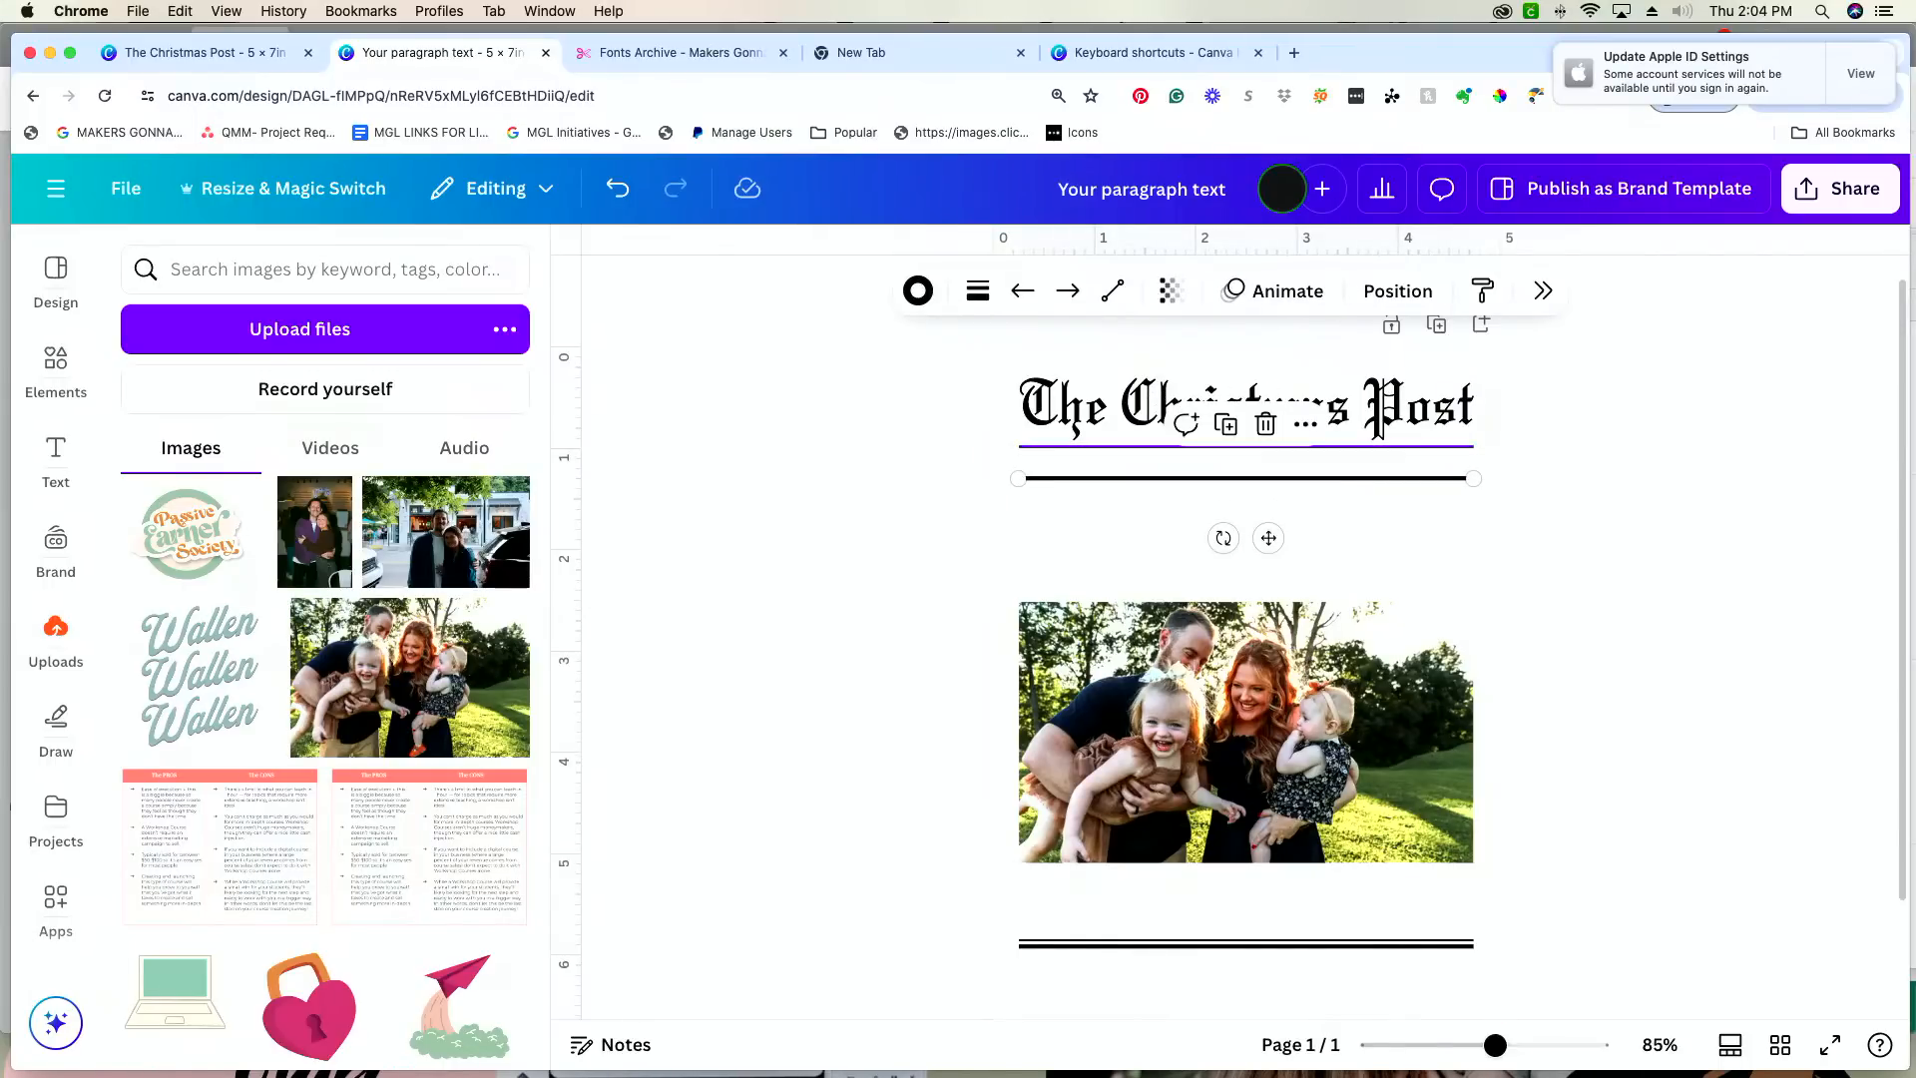
Step: Reduce the weight of the lowered line under the heading to match the thin line above it
click(977, 291)
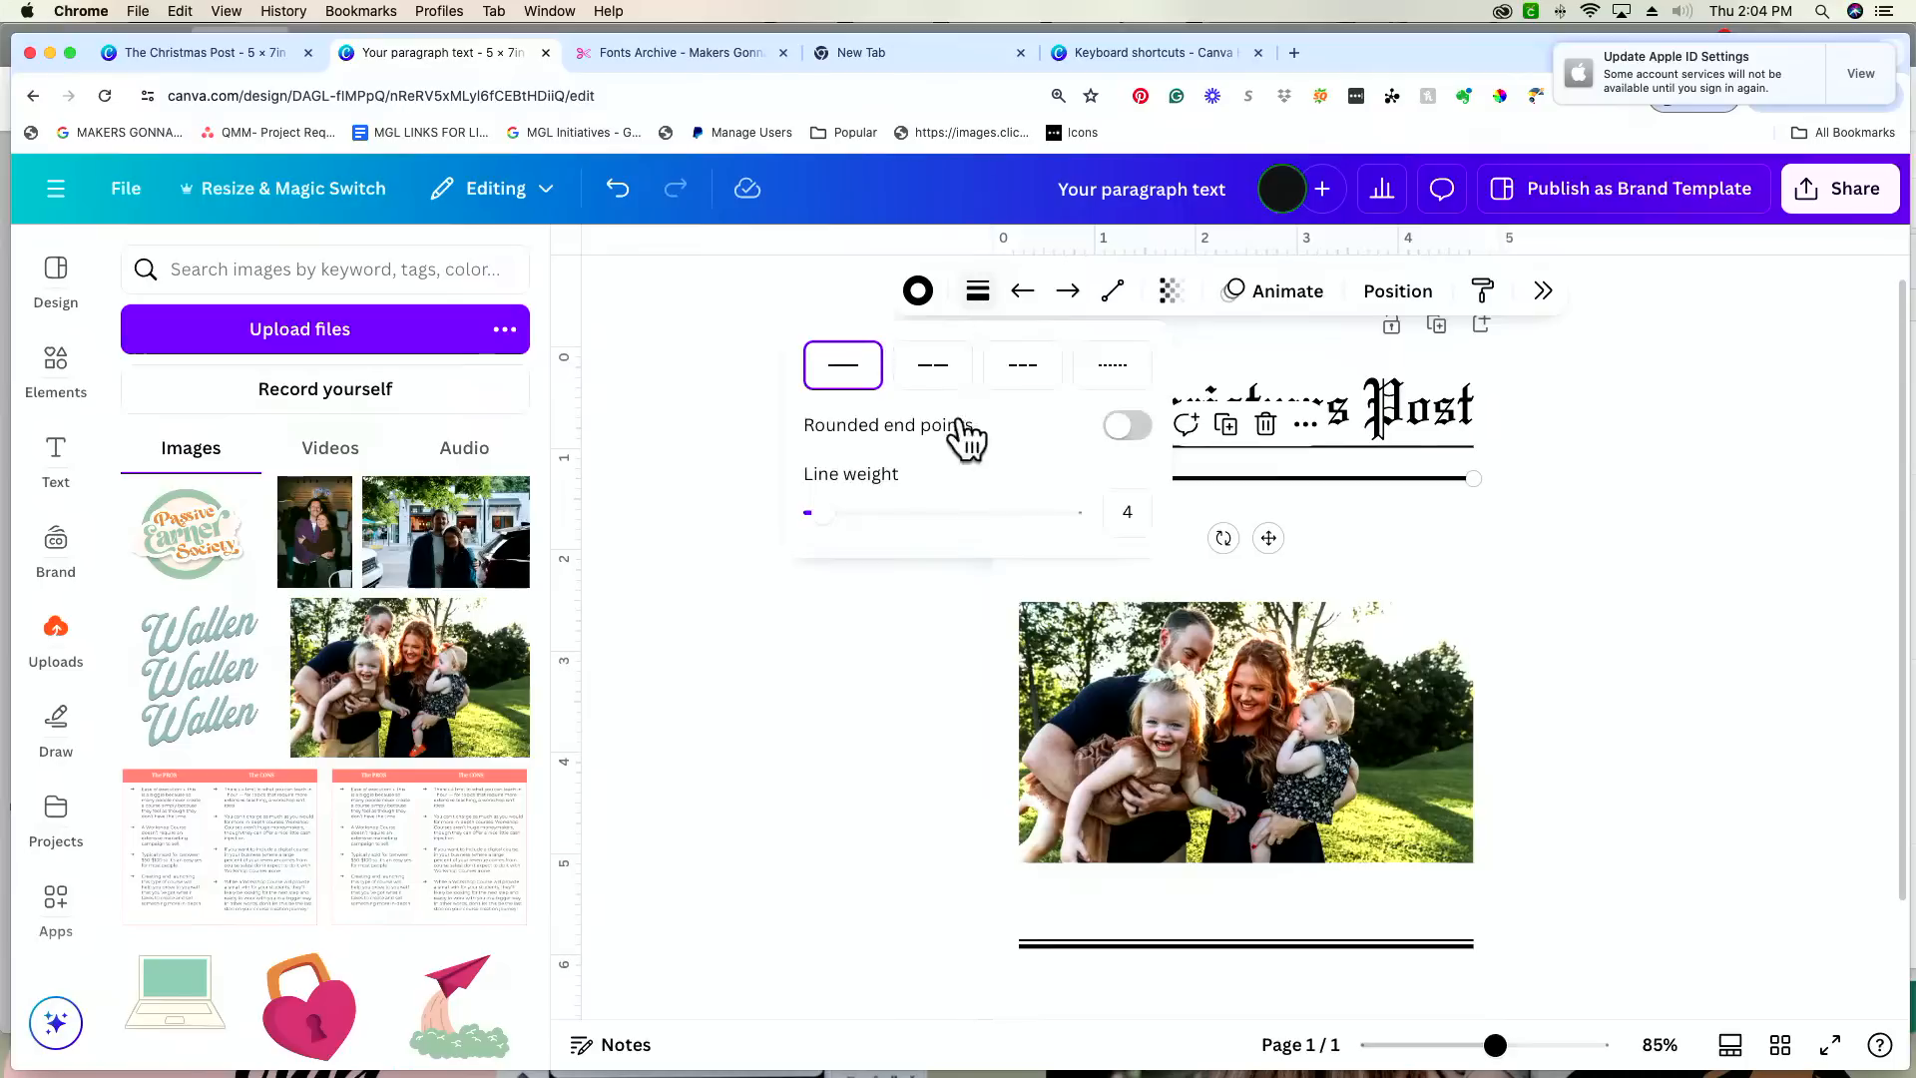
key(Return)
click(1656, 579)
click(1554, 540)
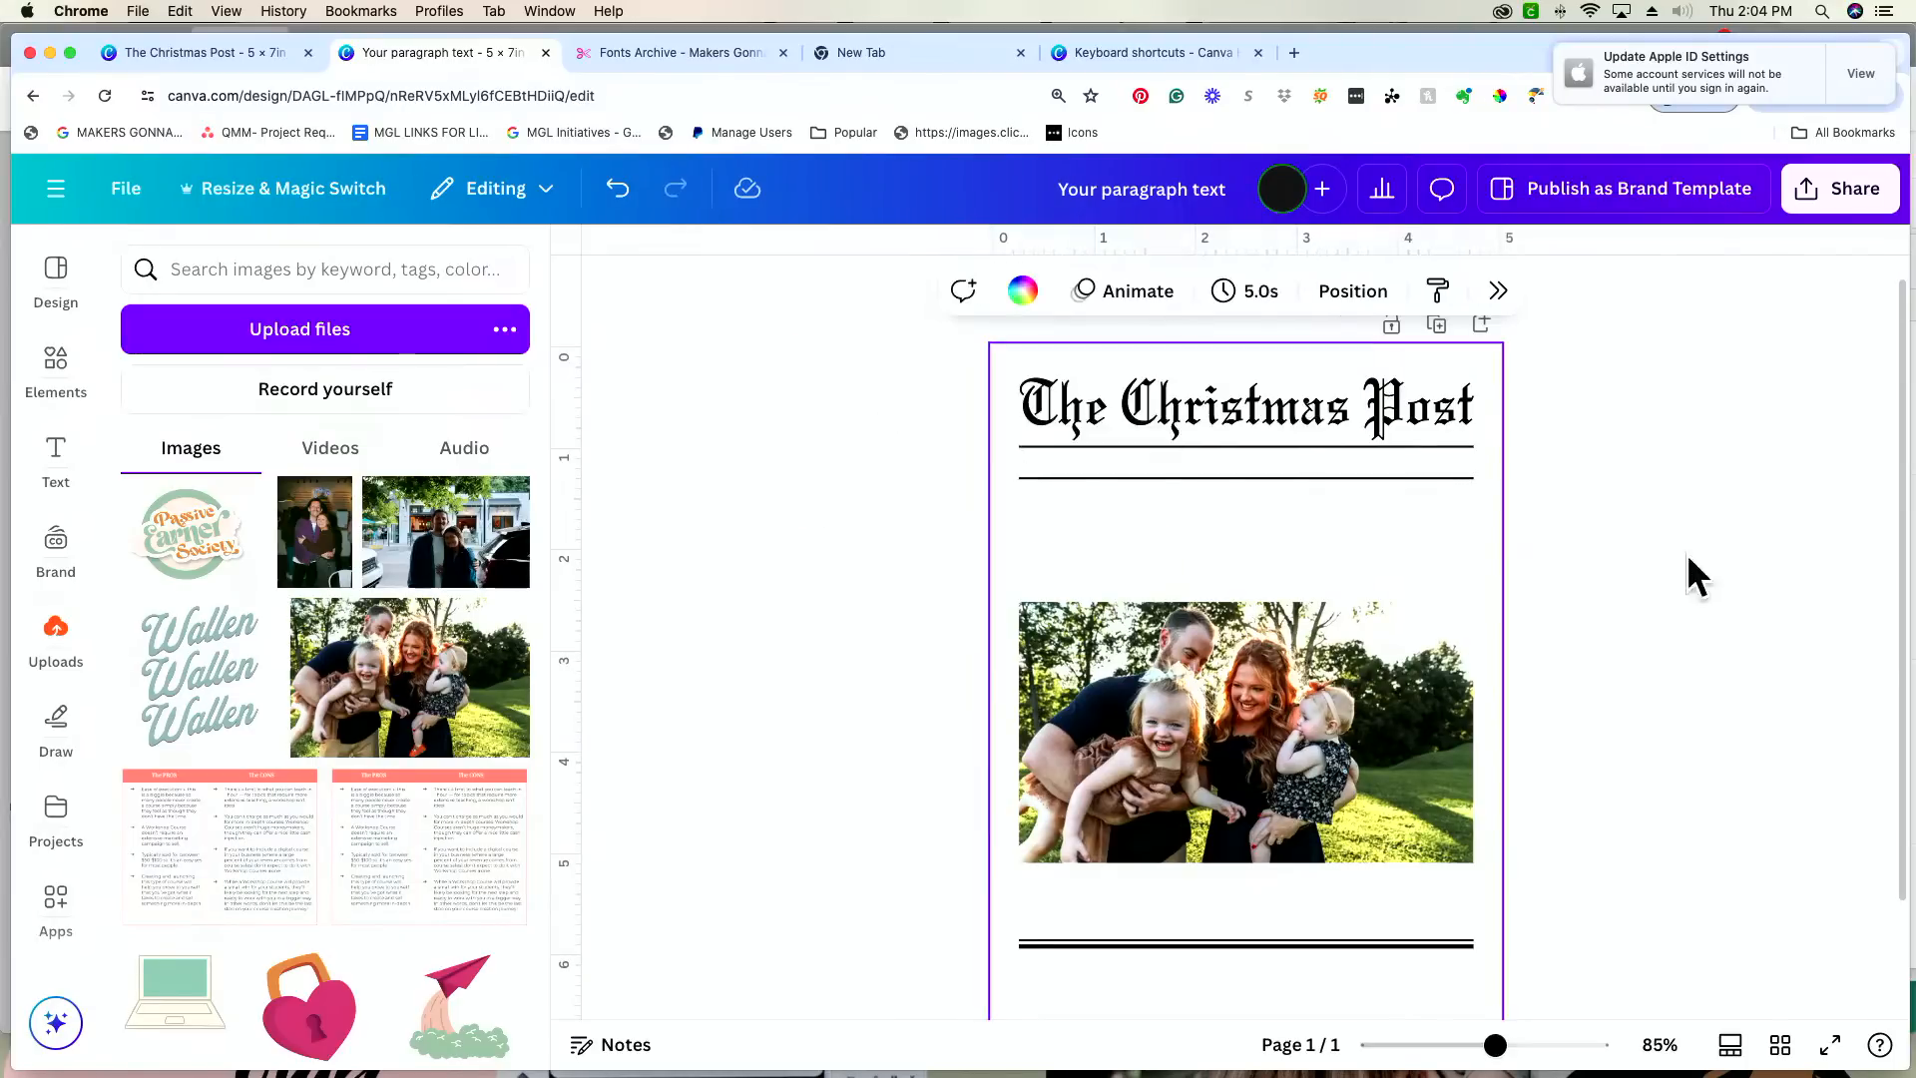
Step: Move the family photo up slightly and bring the duplicated double line up to sit just beneath it
drag(1338, 791, 1338, 741)
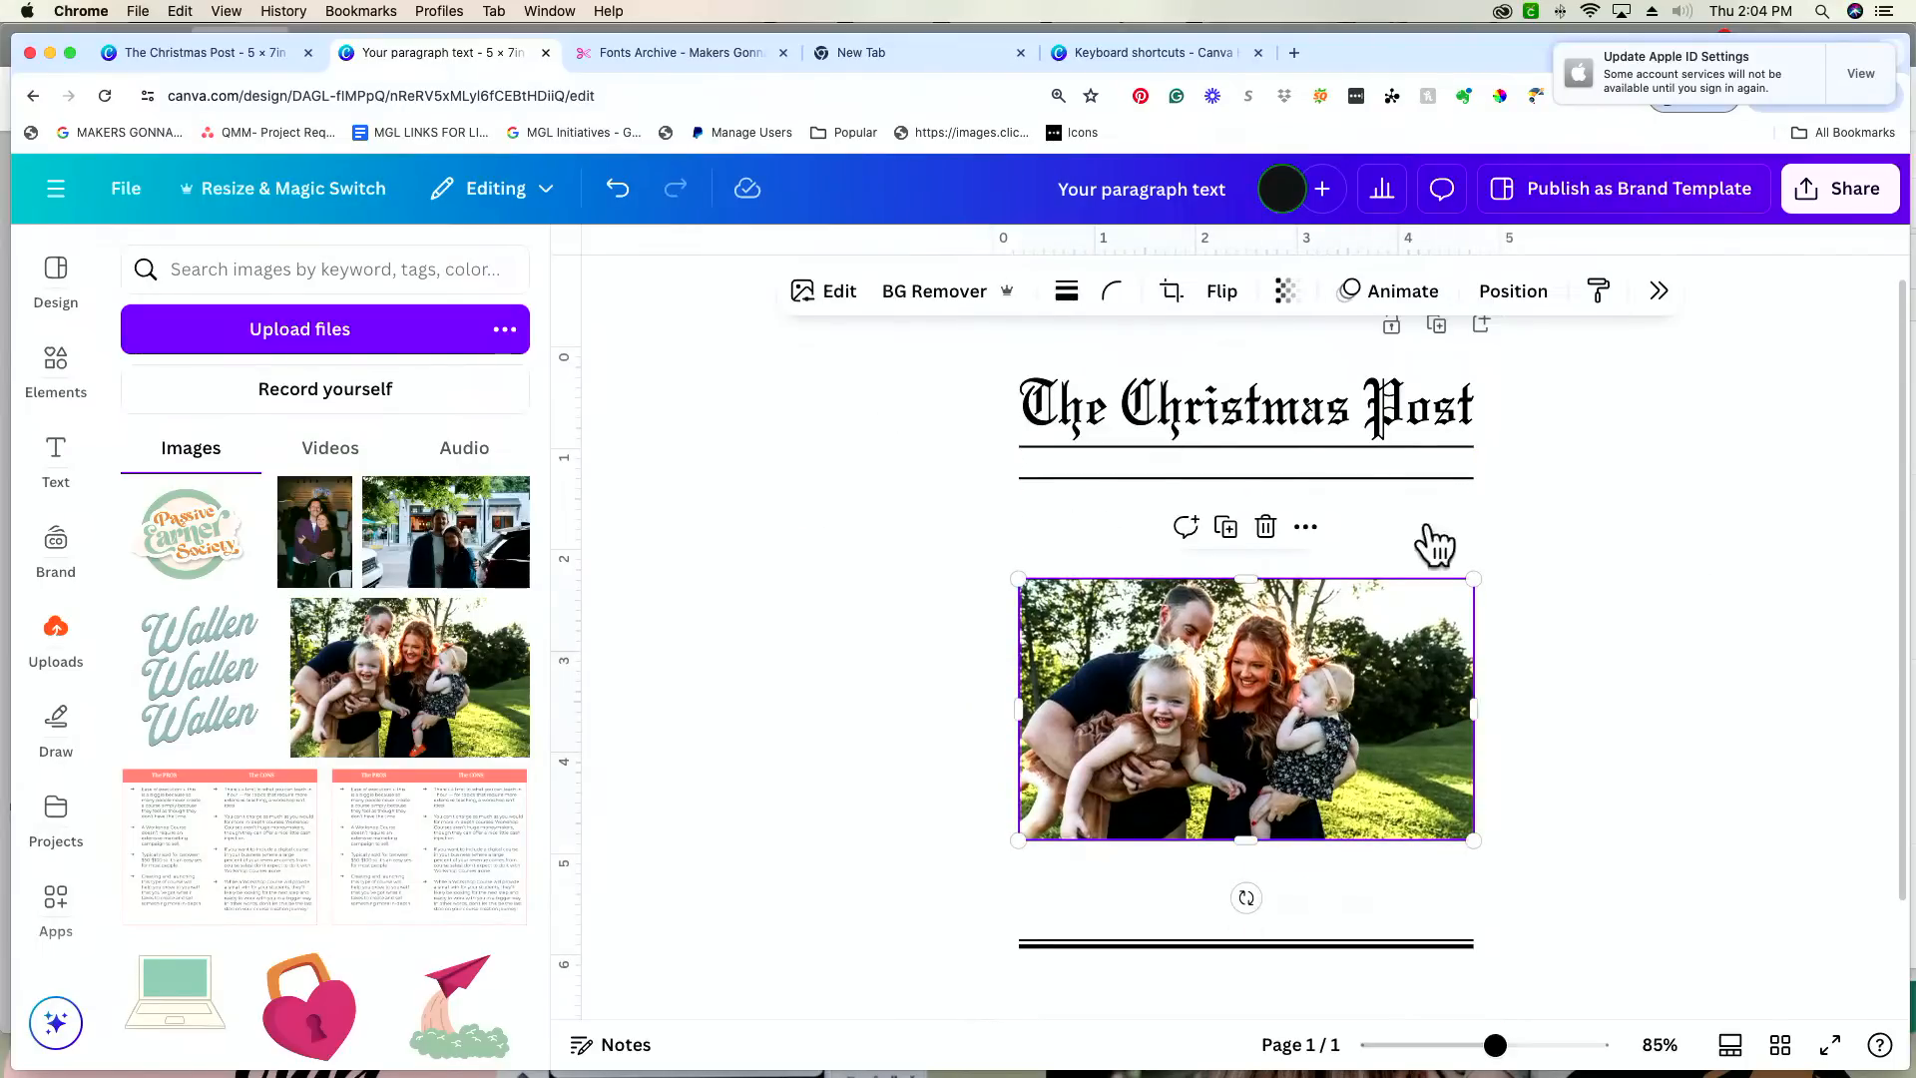
drag(1411, 943, 1407, 848)
click(1648, 775)
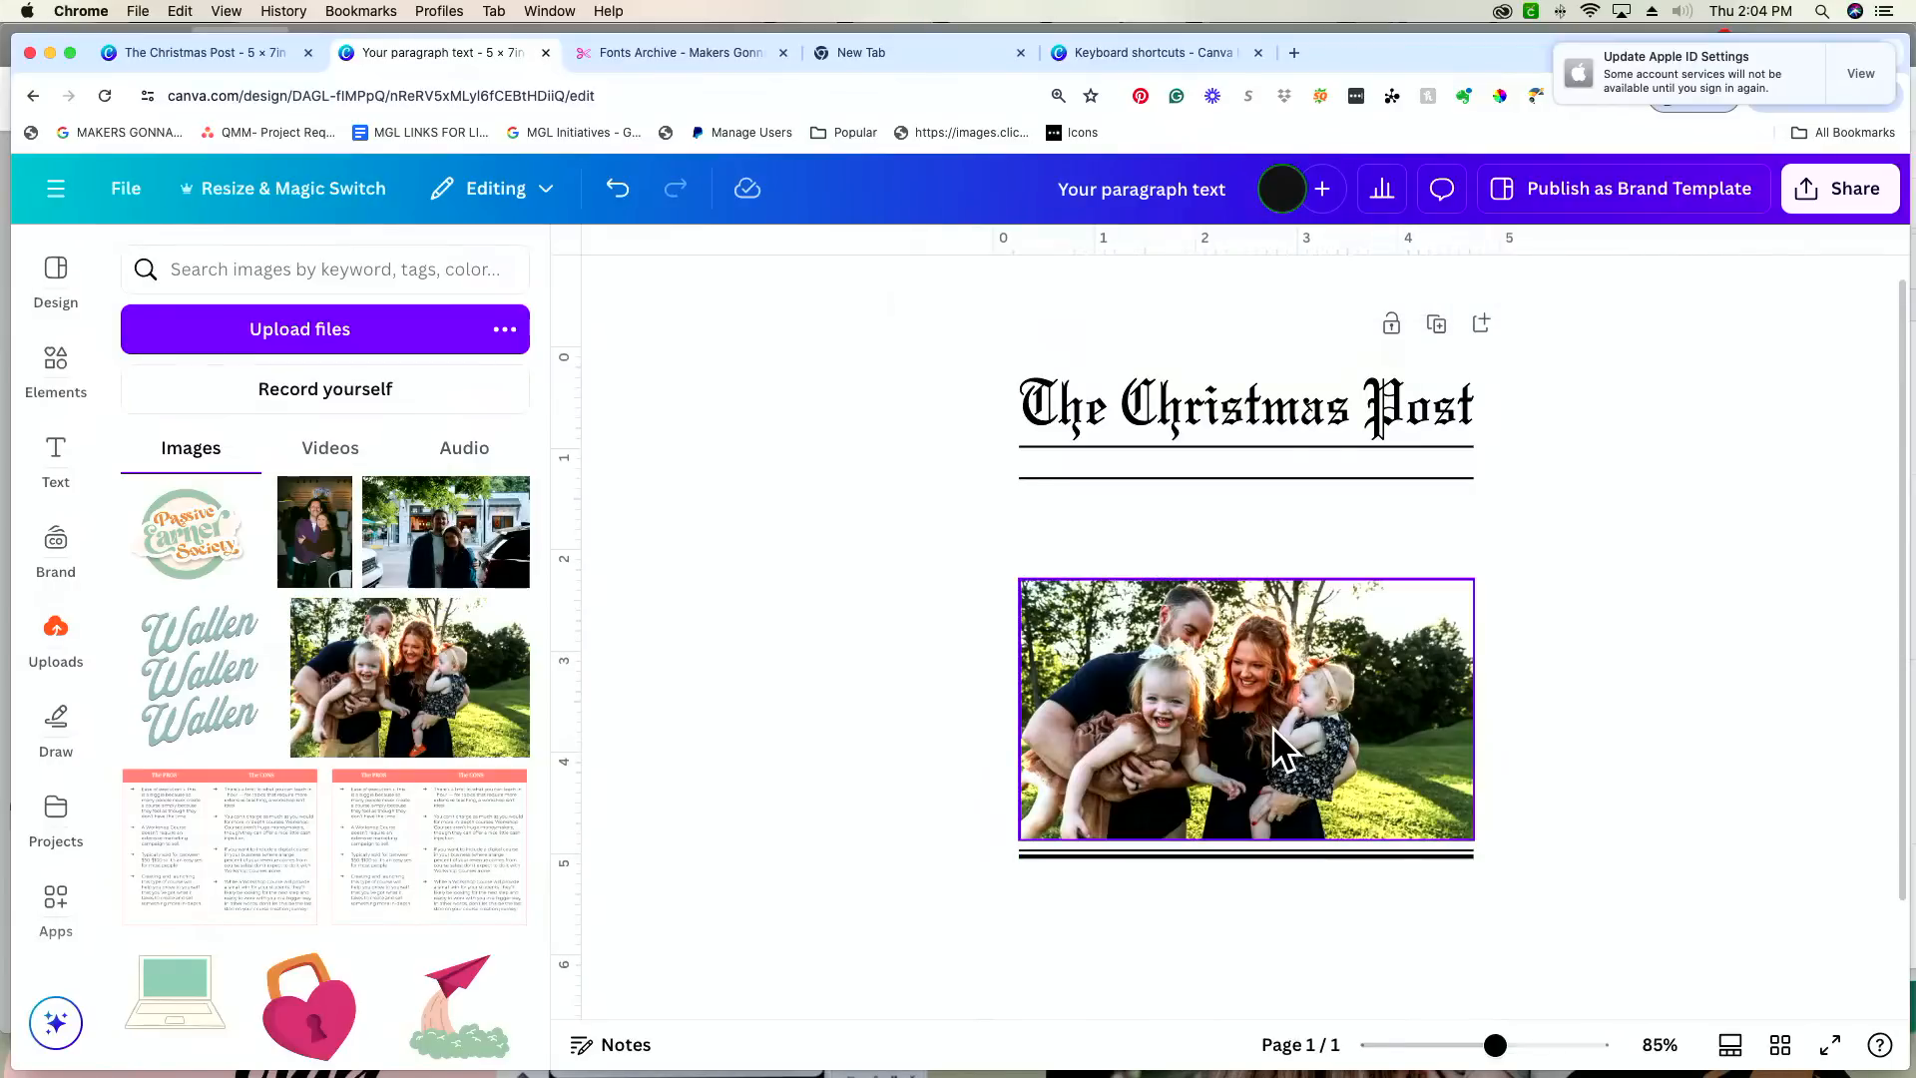
scroll(1273, 727, up, 1)
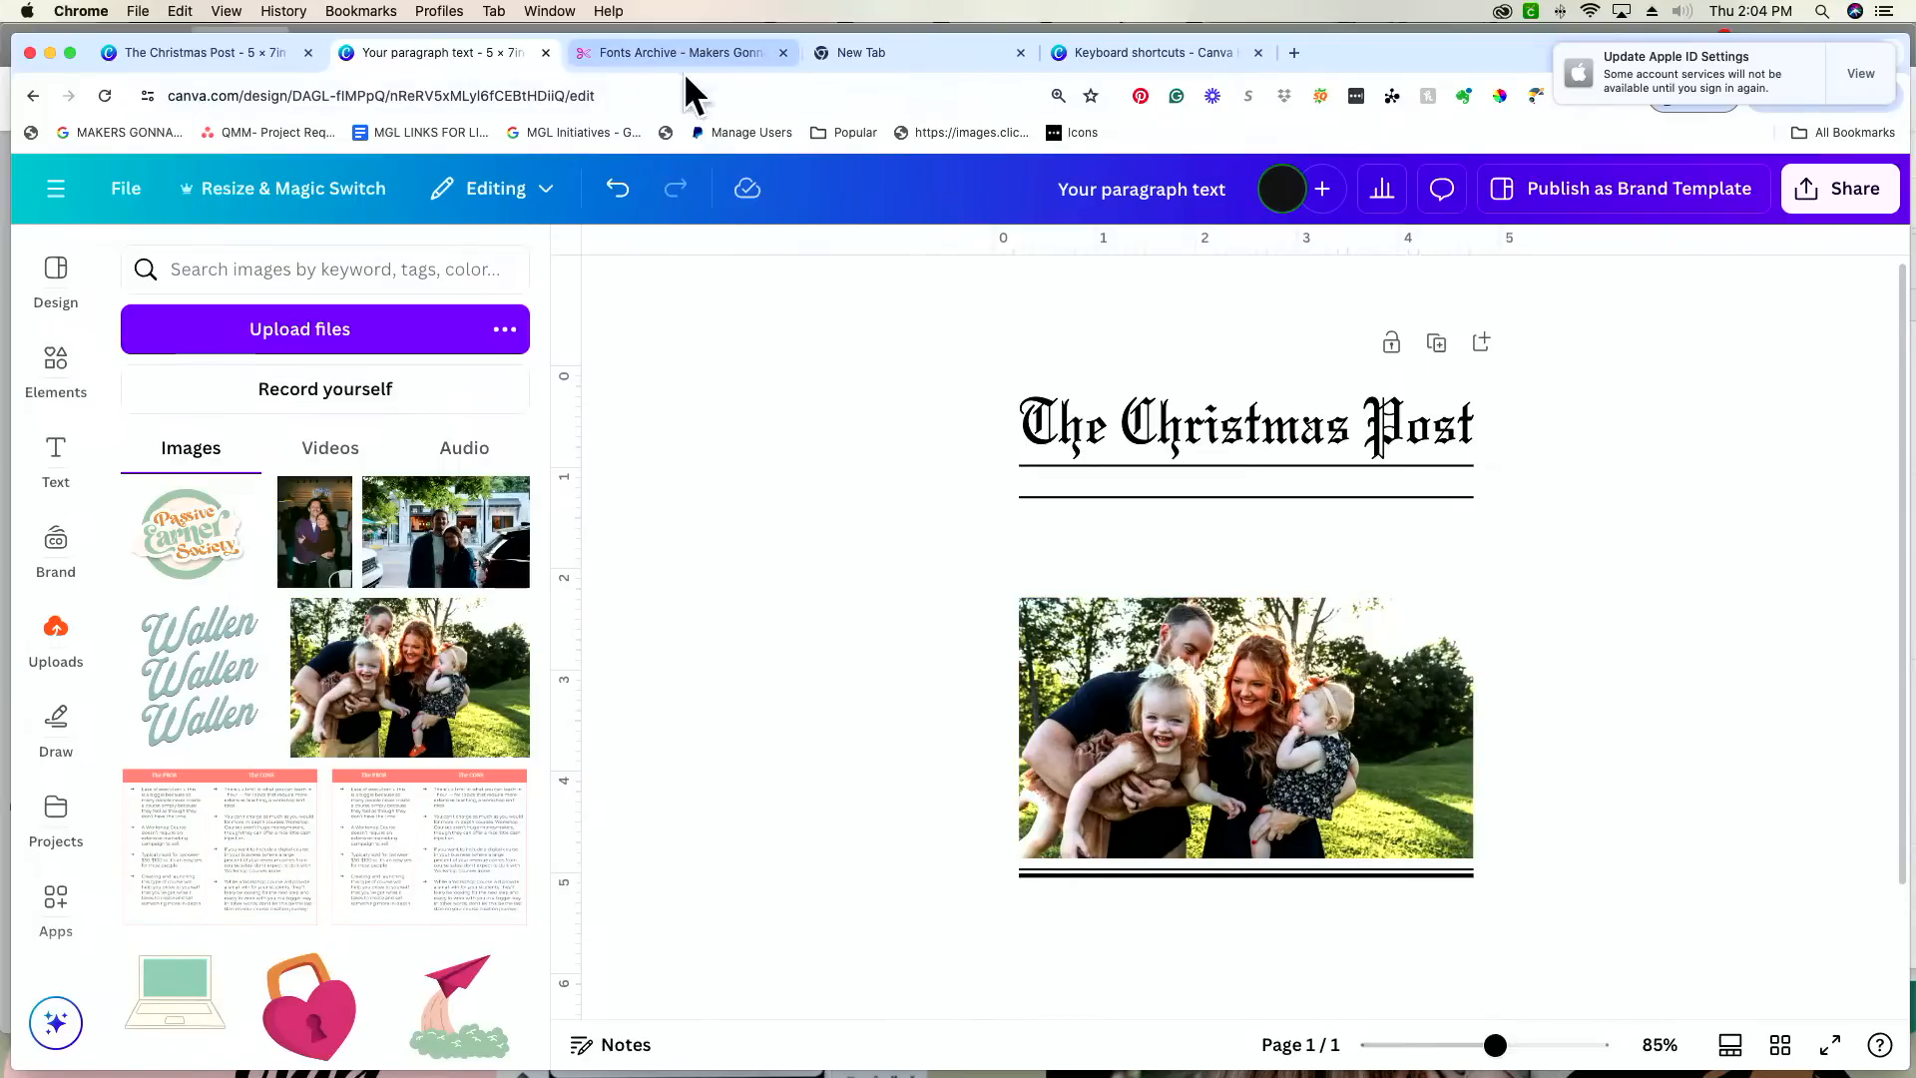
Step: Search Google Images for "front page newspaper template" in the empty browser tab
click(923, 58)
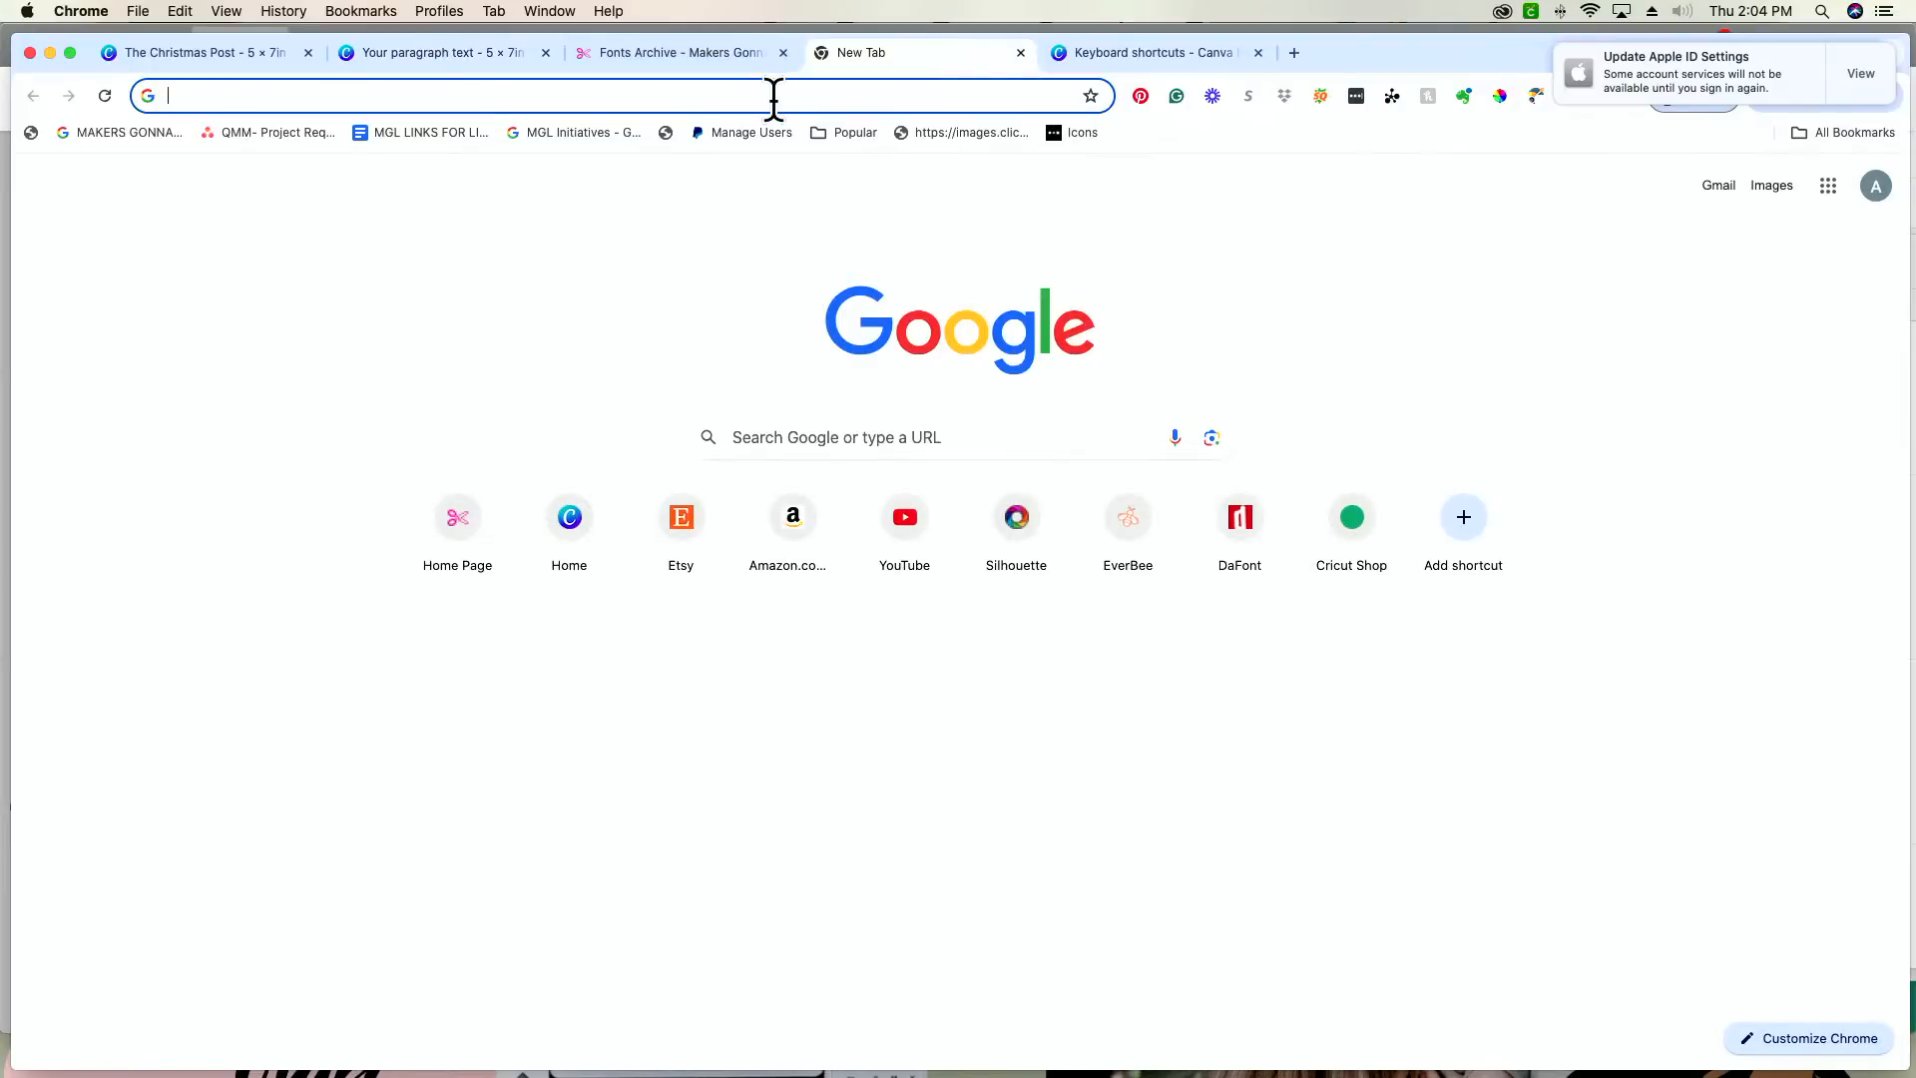
text(front page)
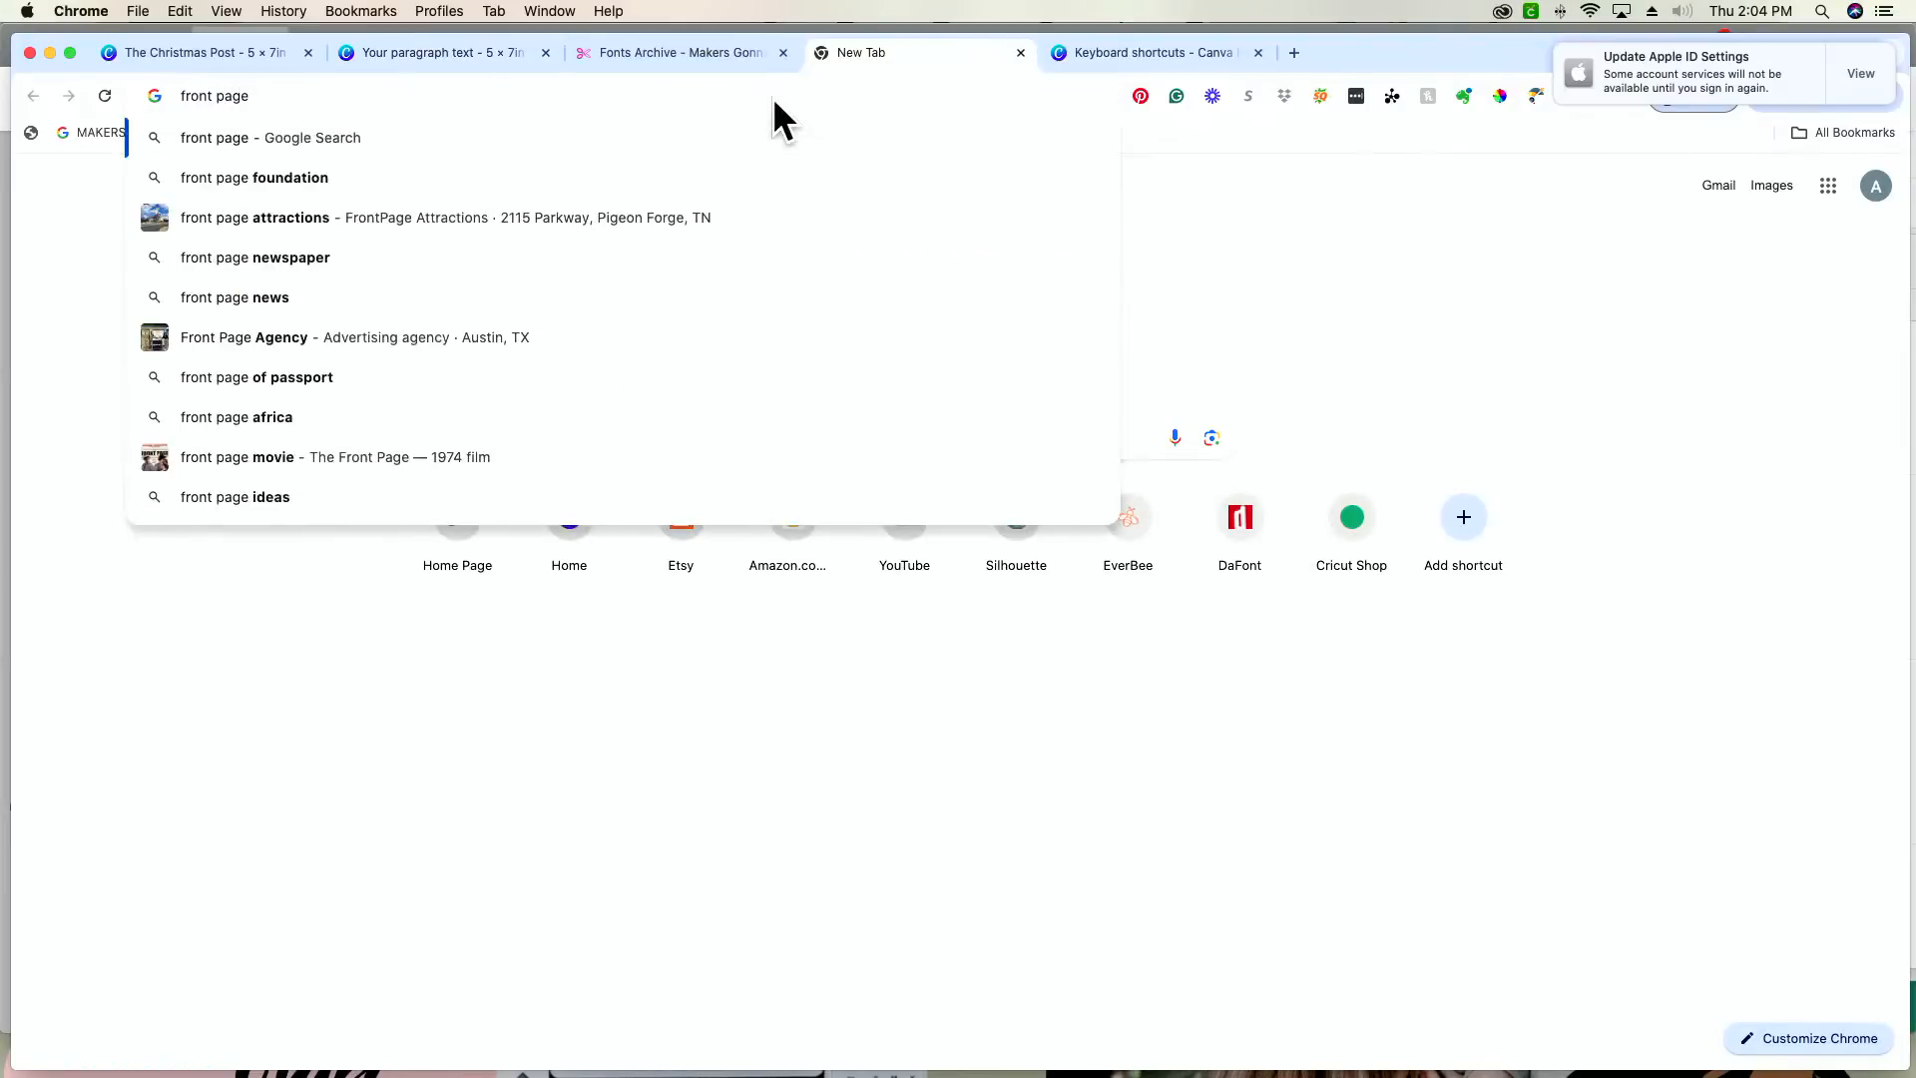
text( nesh)
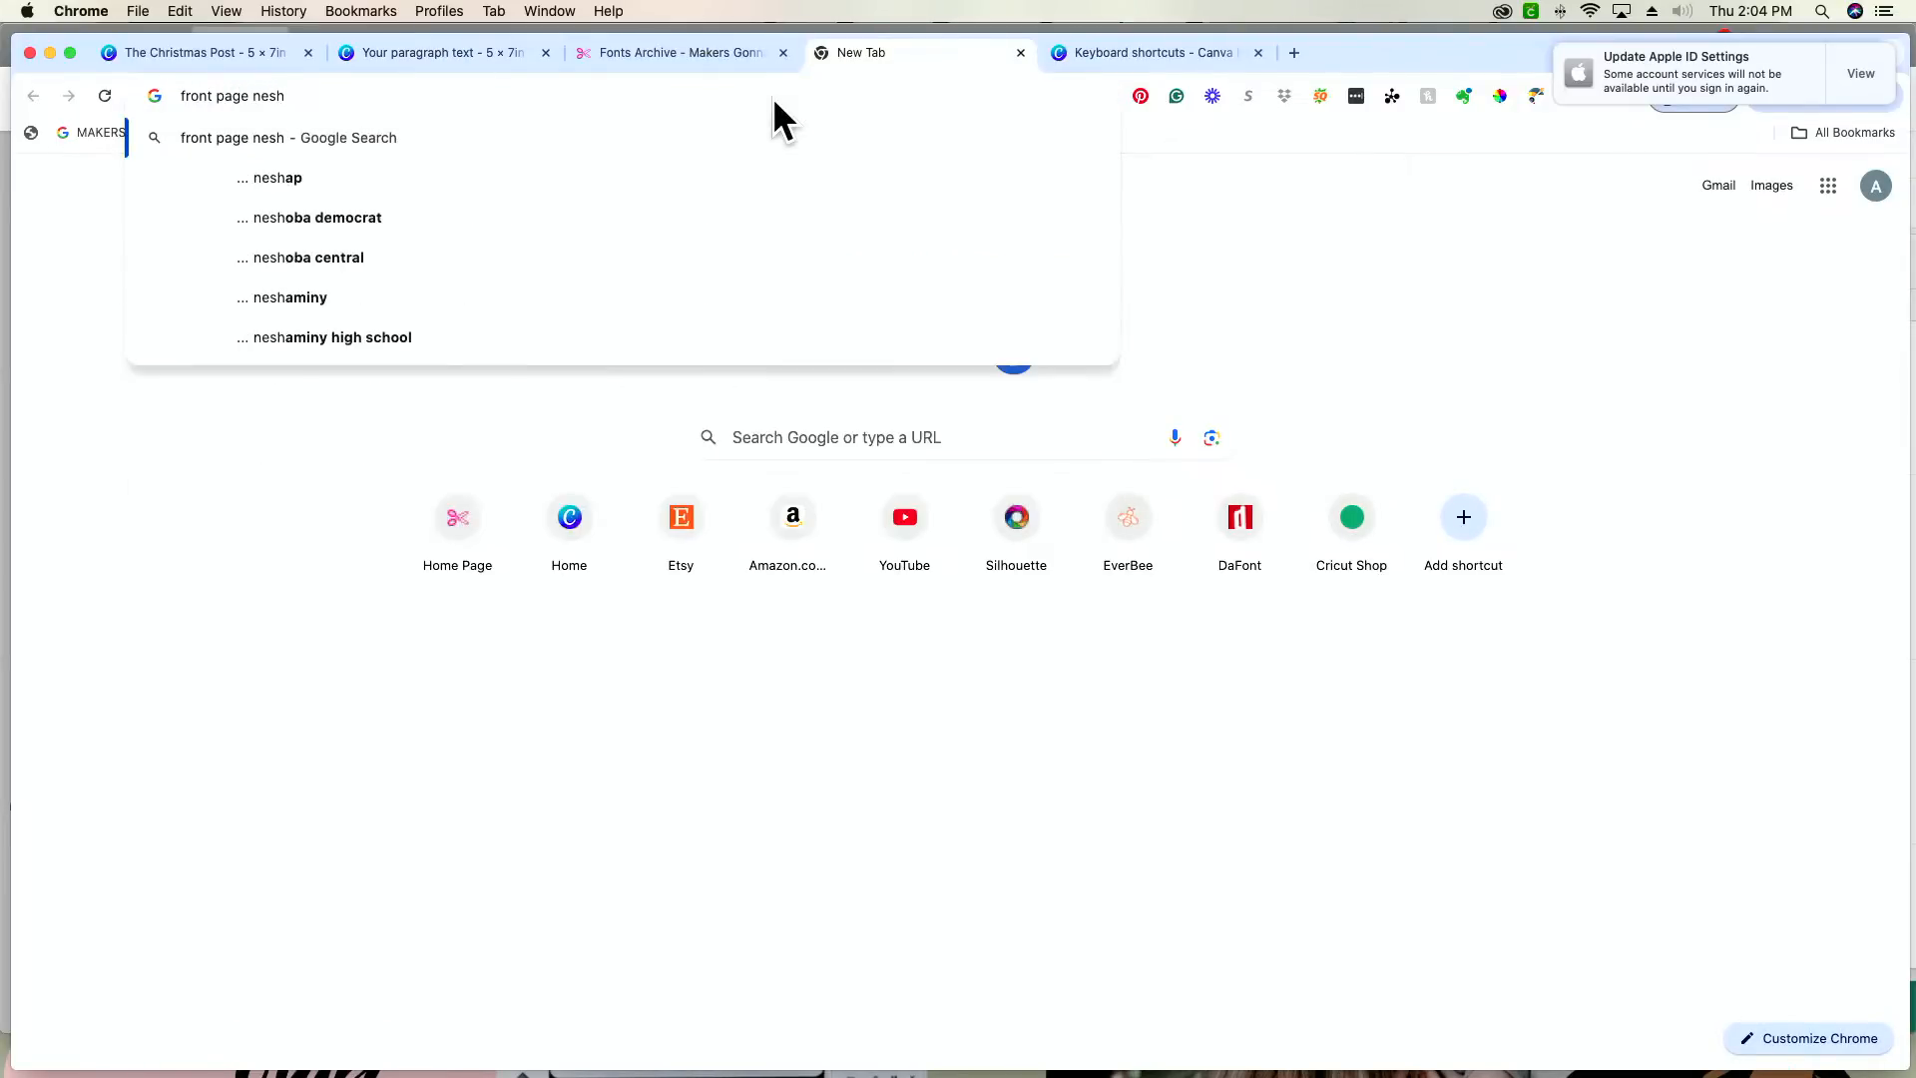
key(BackSpace)
key(BackSpace)
text(ws)
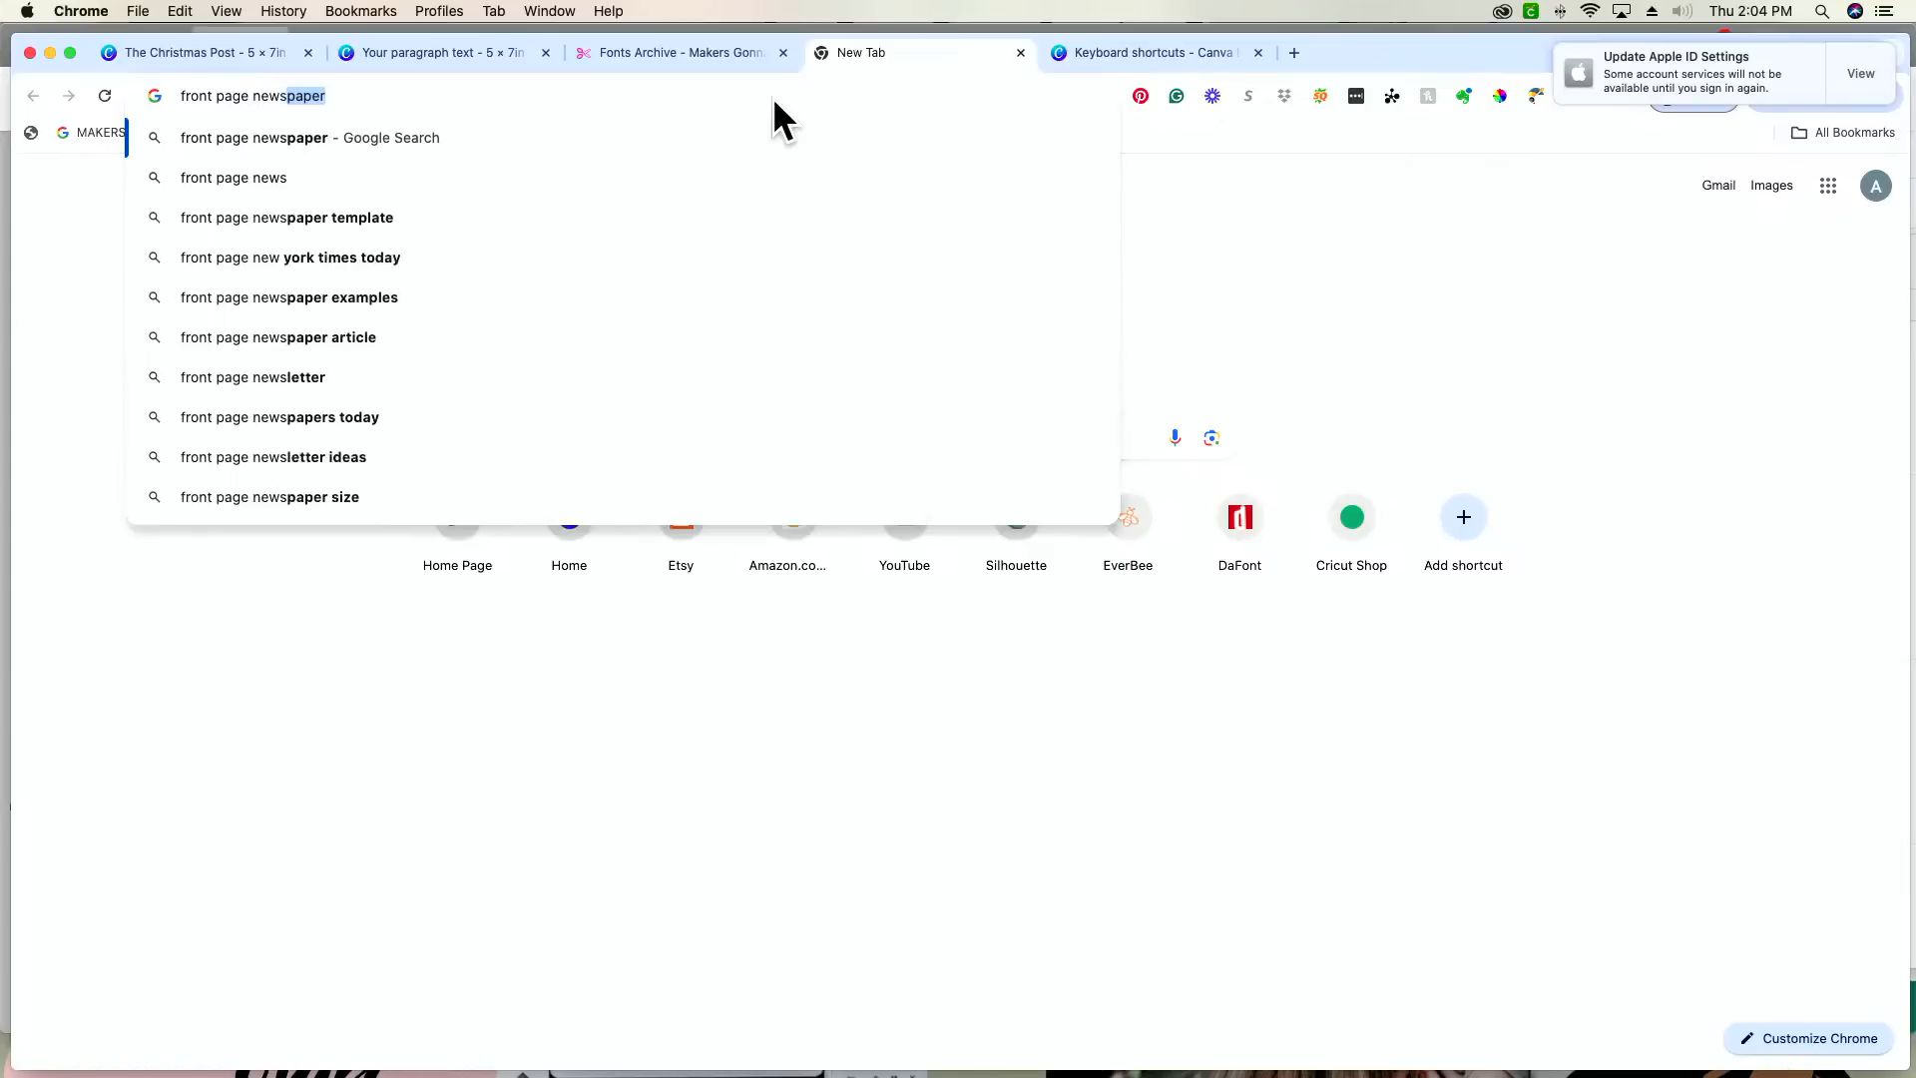
text(paper template)
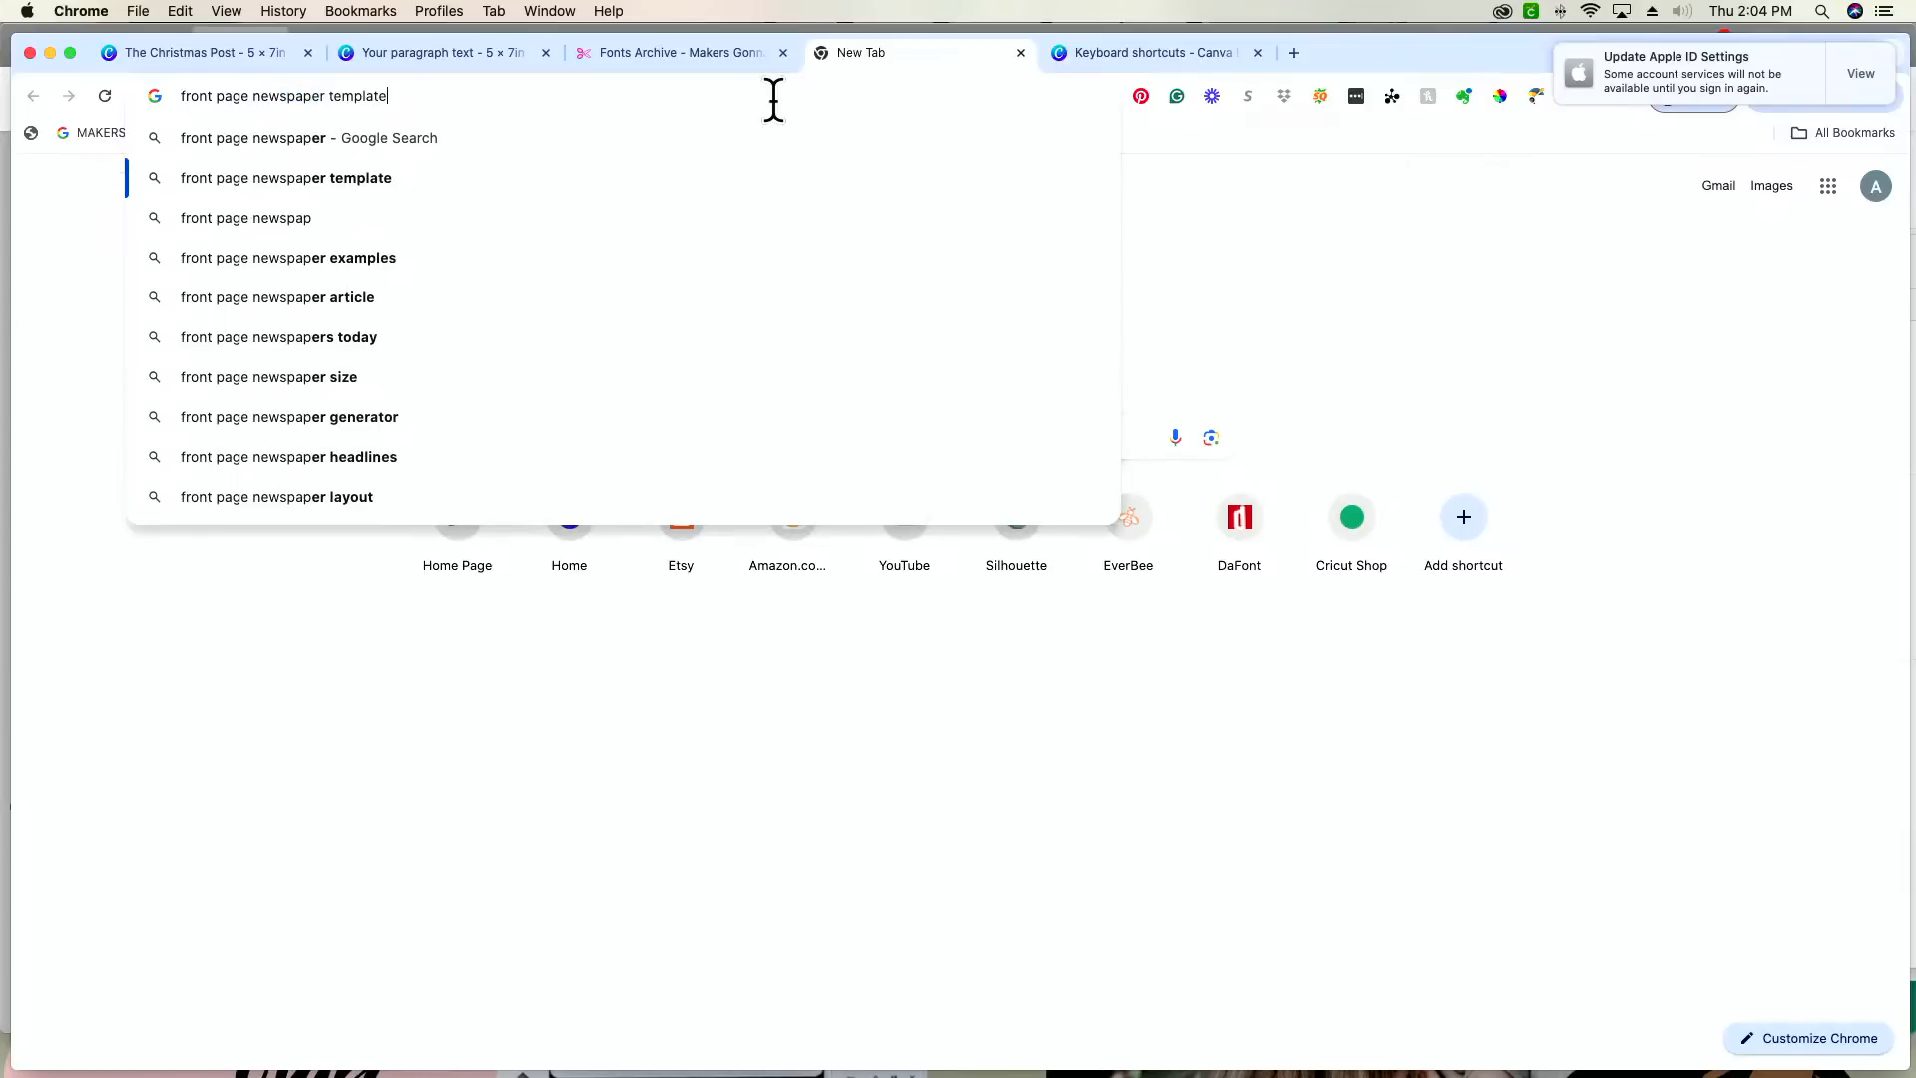
key(Return)
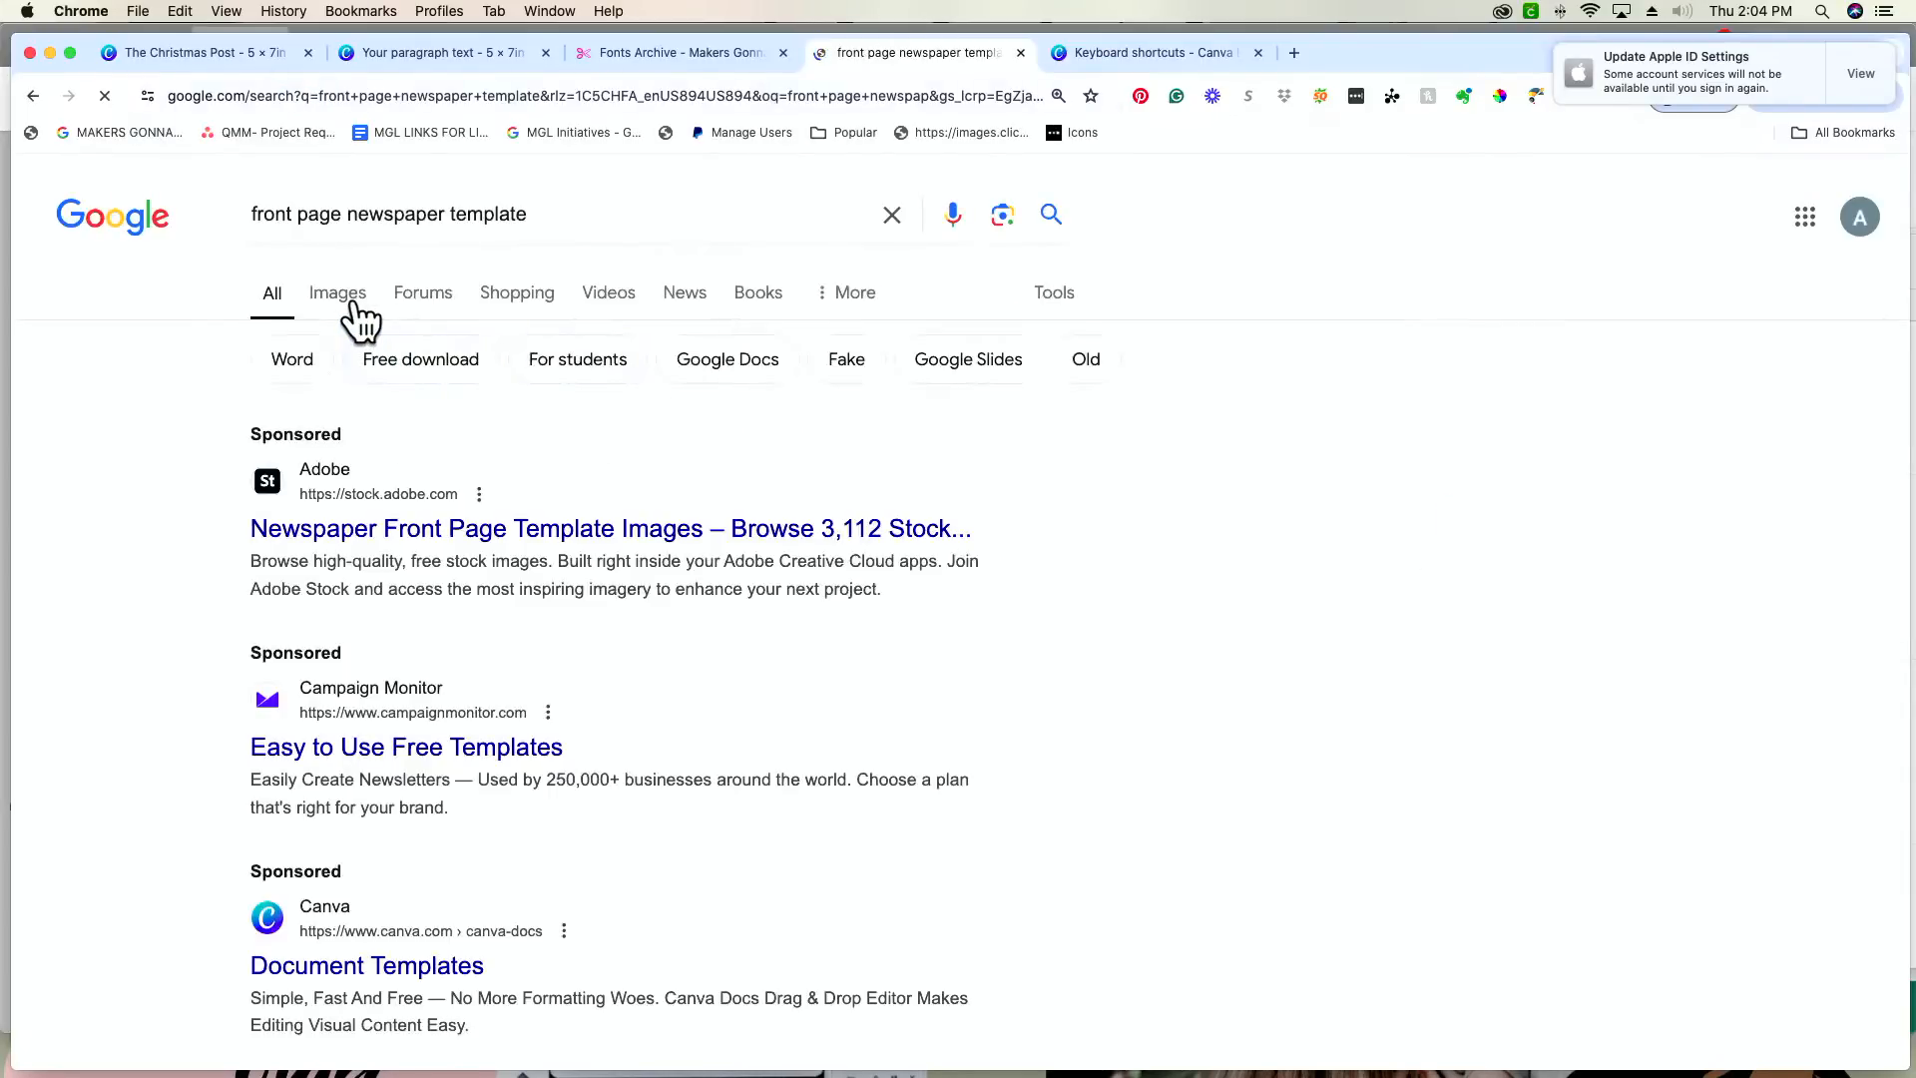
click(339, 293)
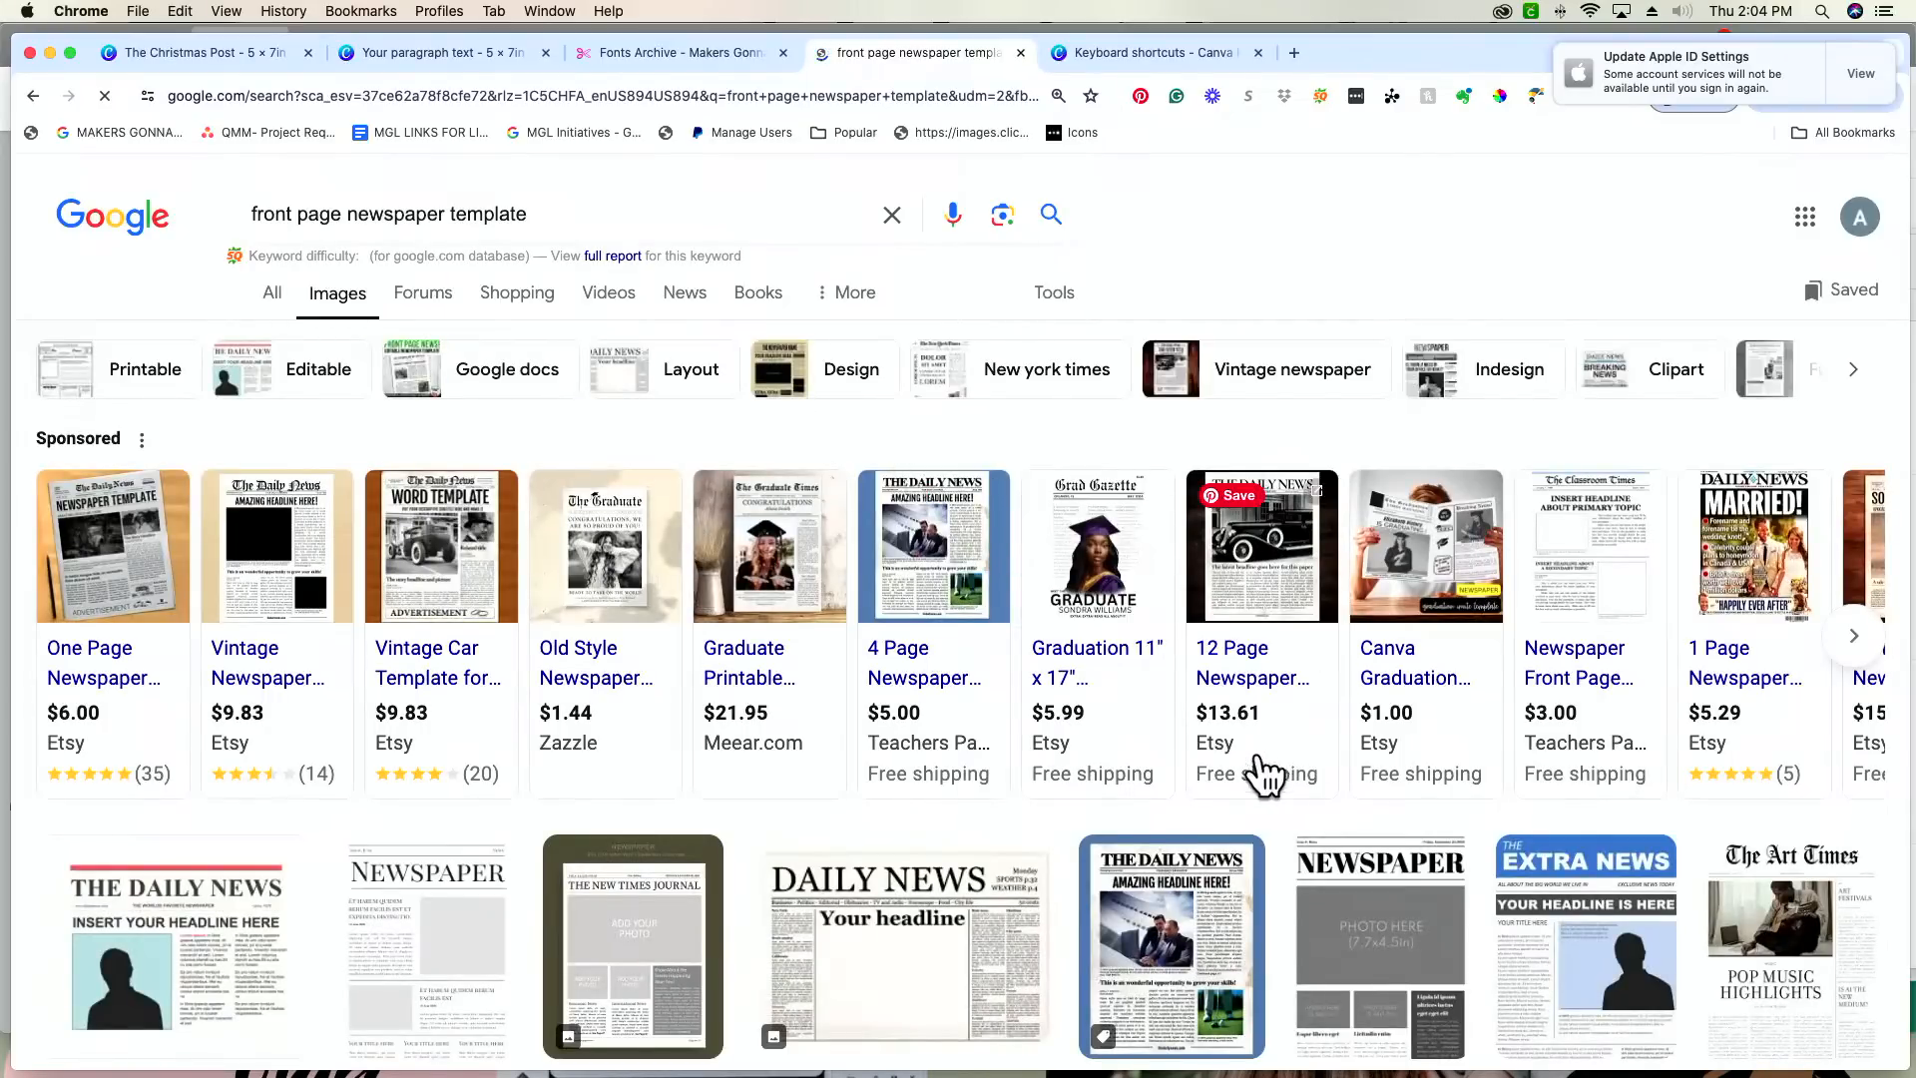
Step: Open the Etsy listing for the vintage newspaper template, examine its front-page layout, and close the listing
click(1201, 973)
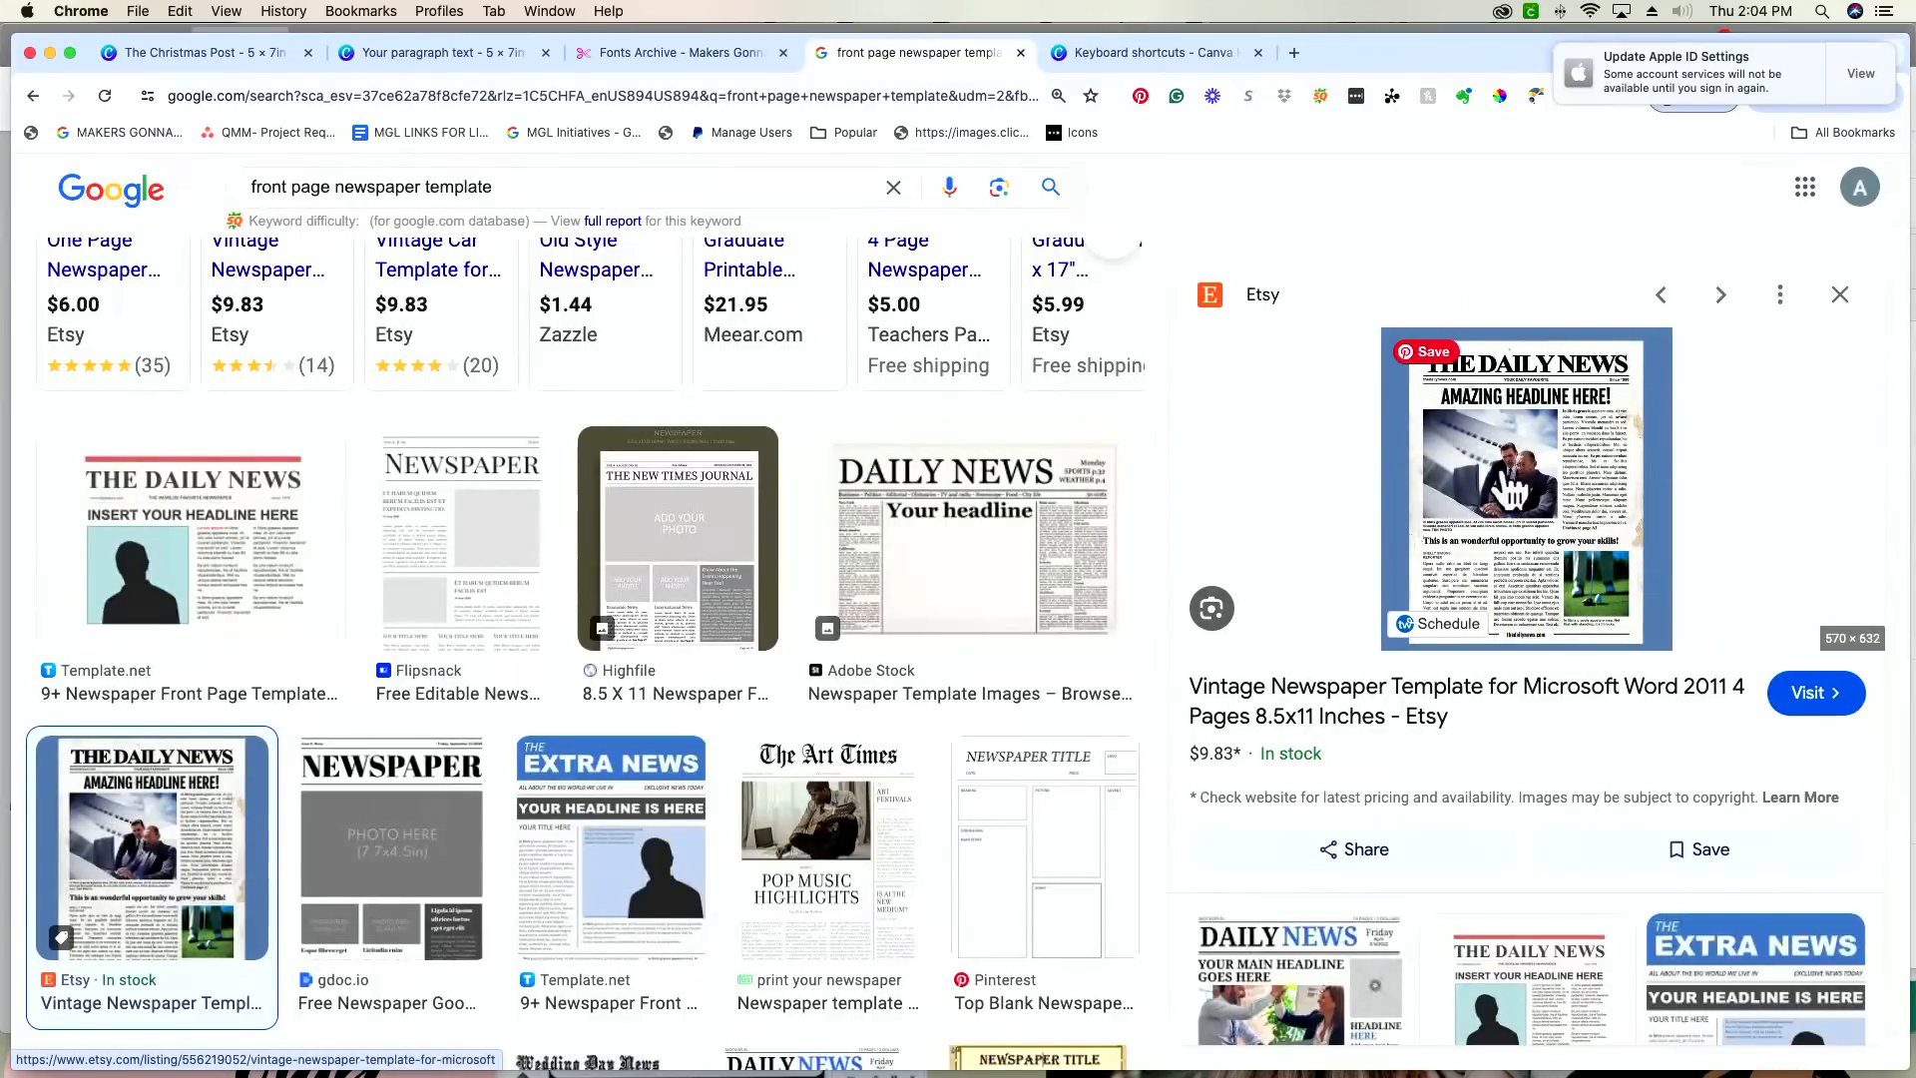
click(1502, 467)
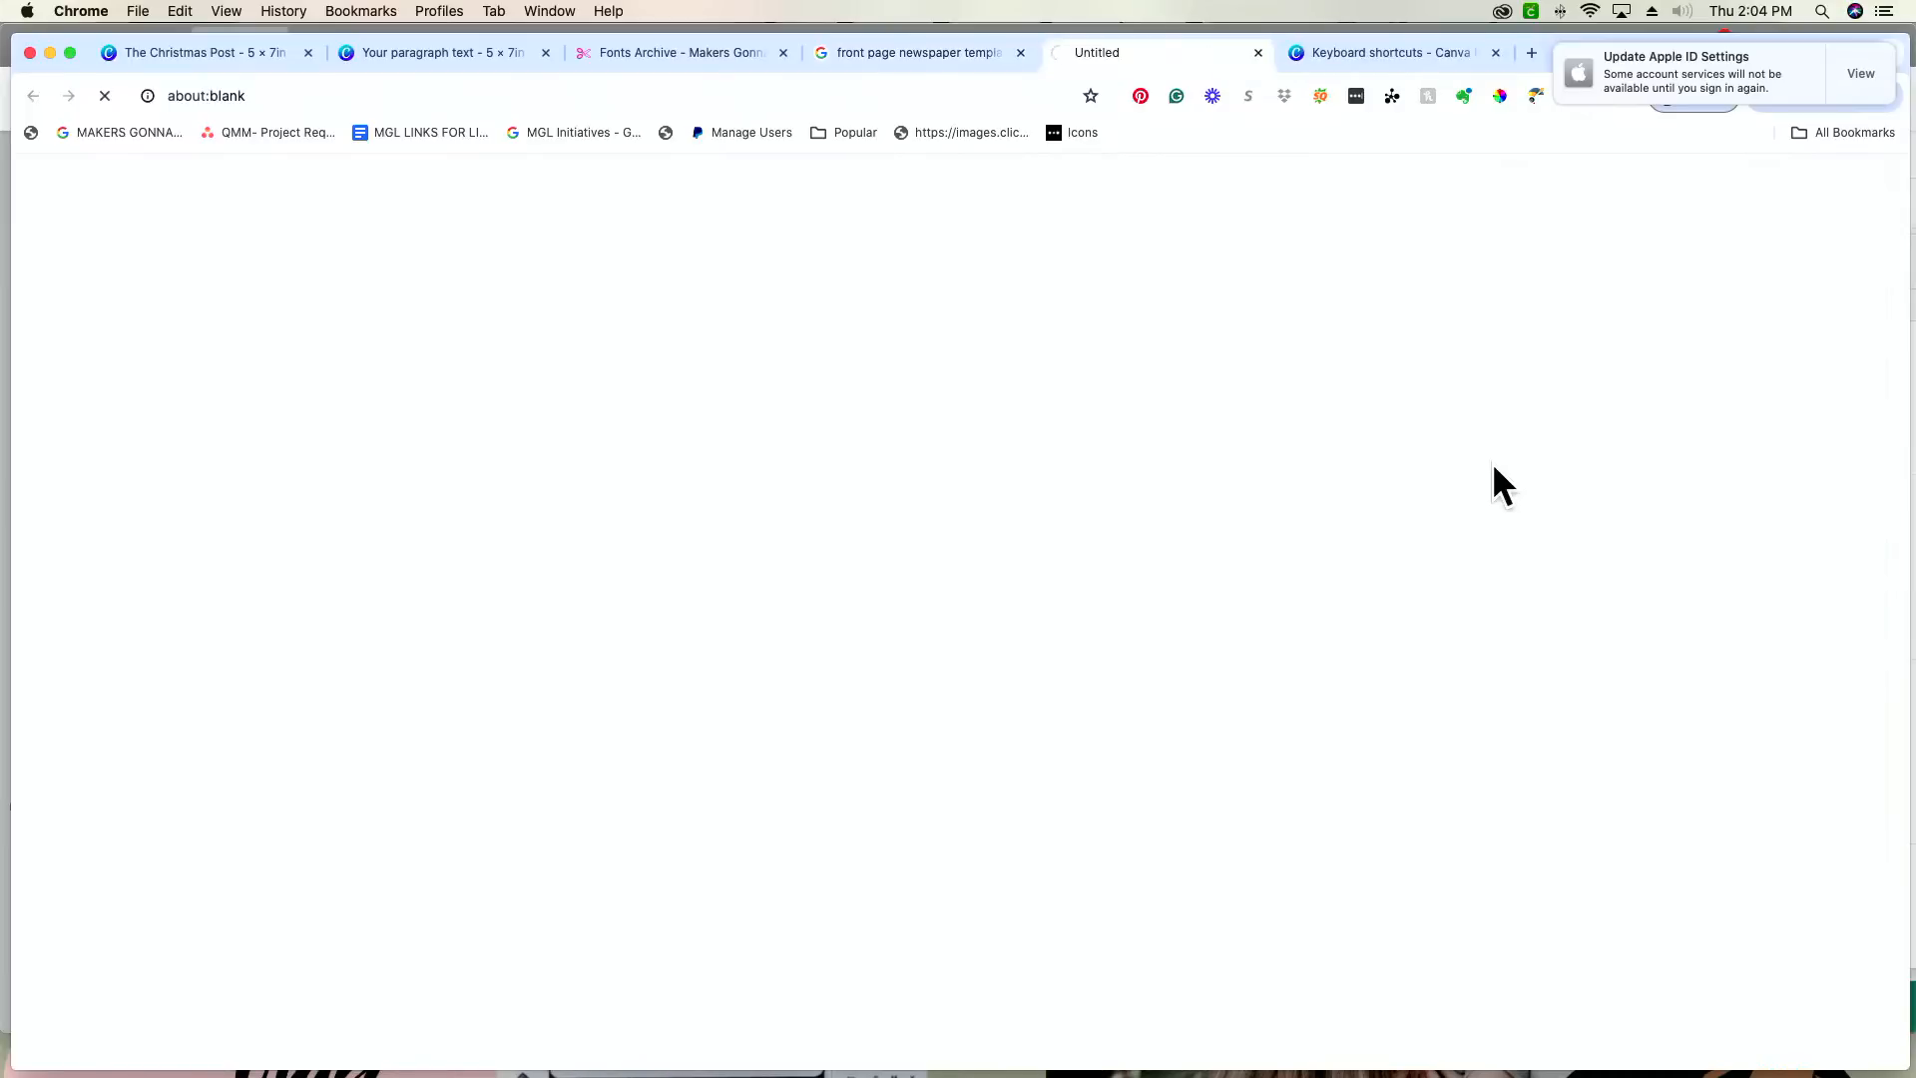
scroll(1003, 858, down, 3)
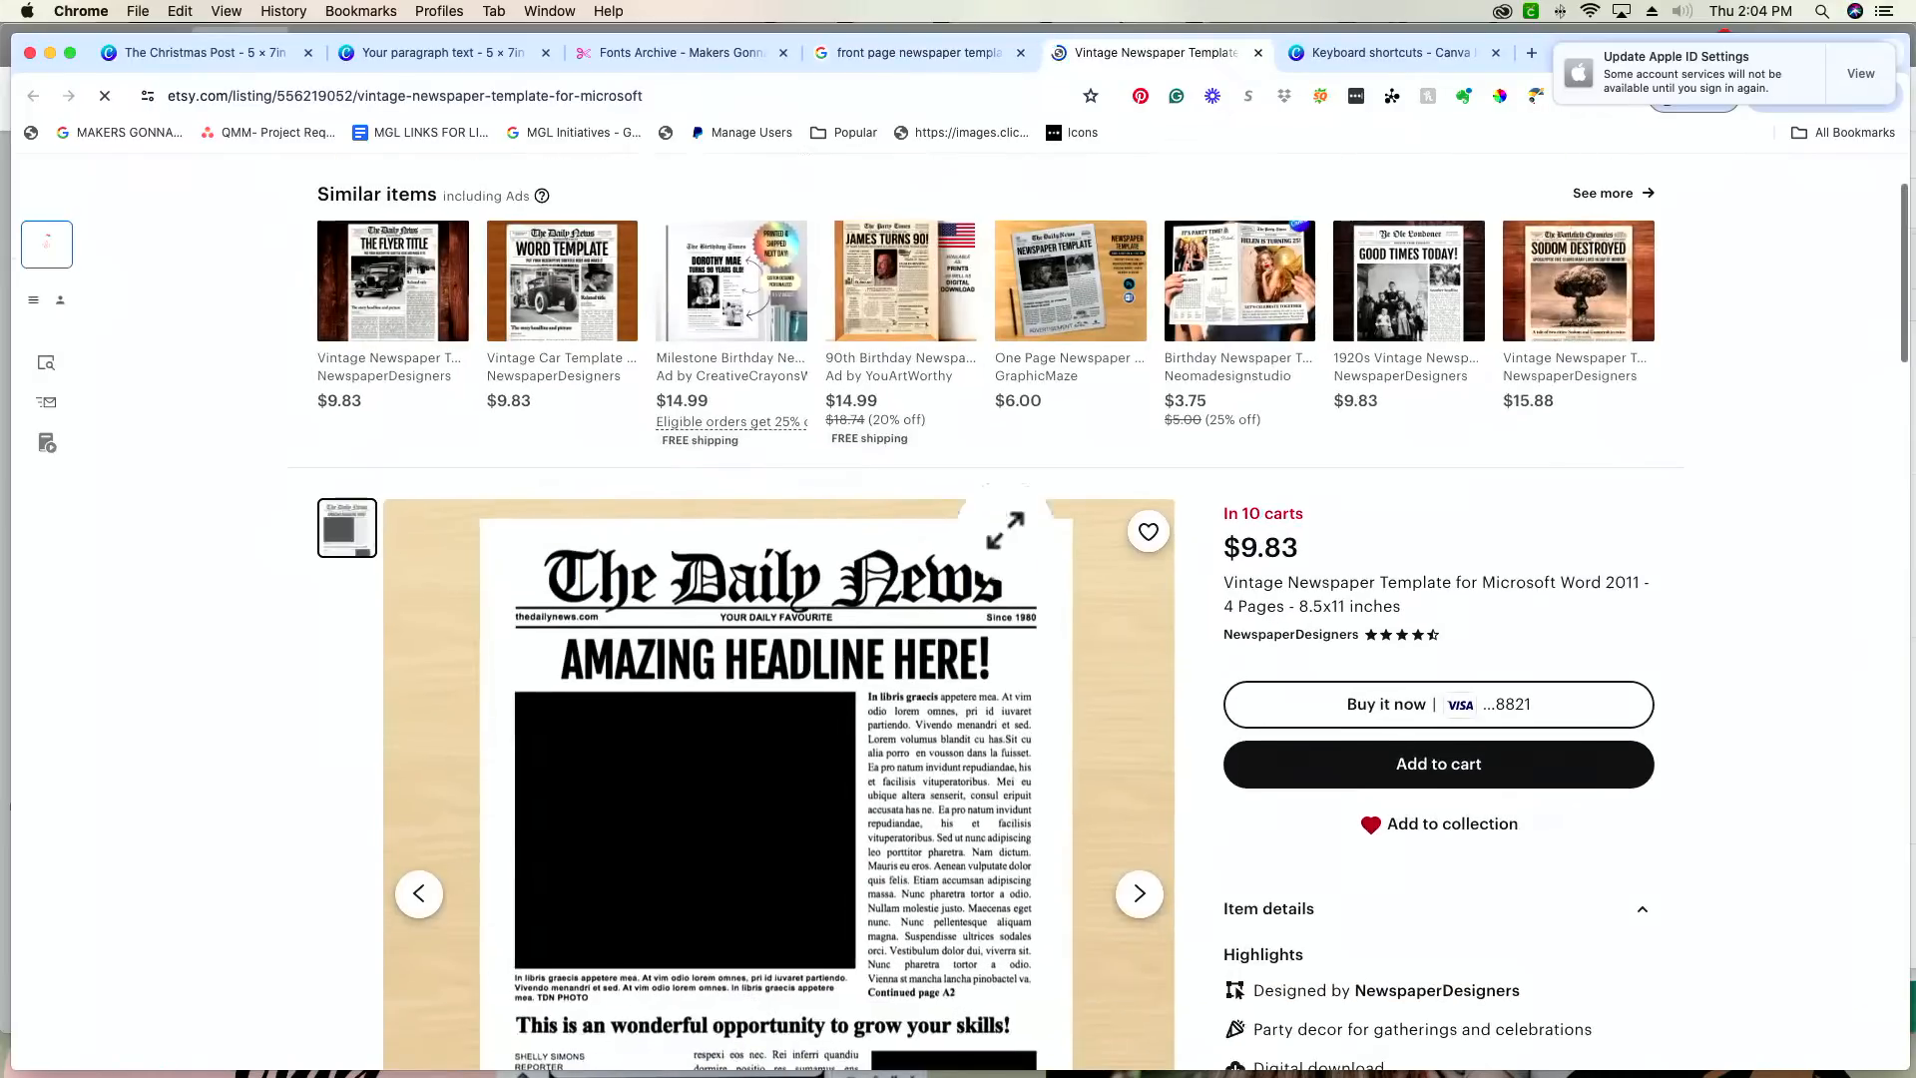
scroll(966, 569, down, 2)
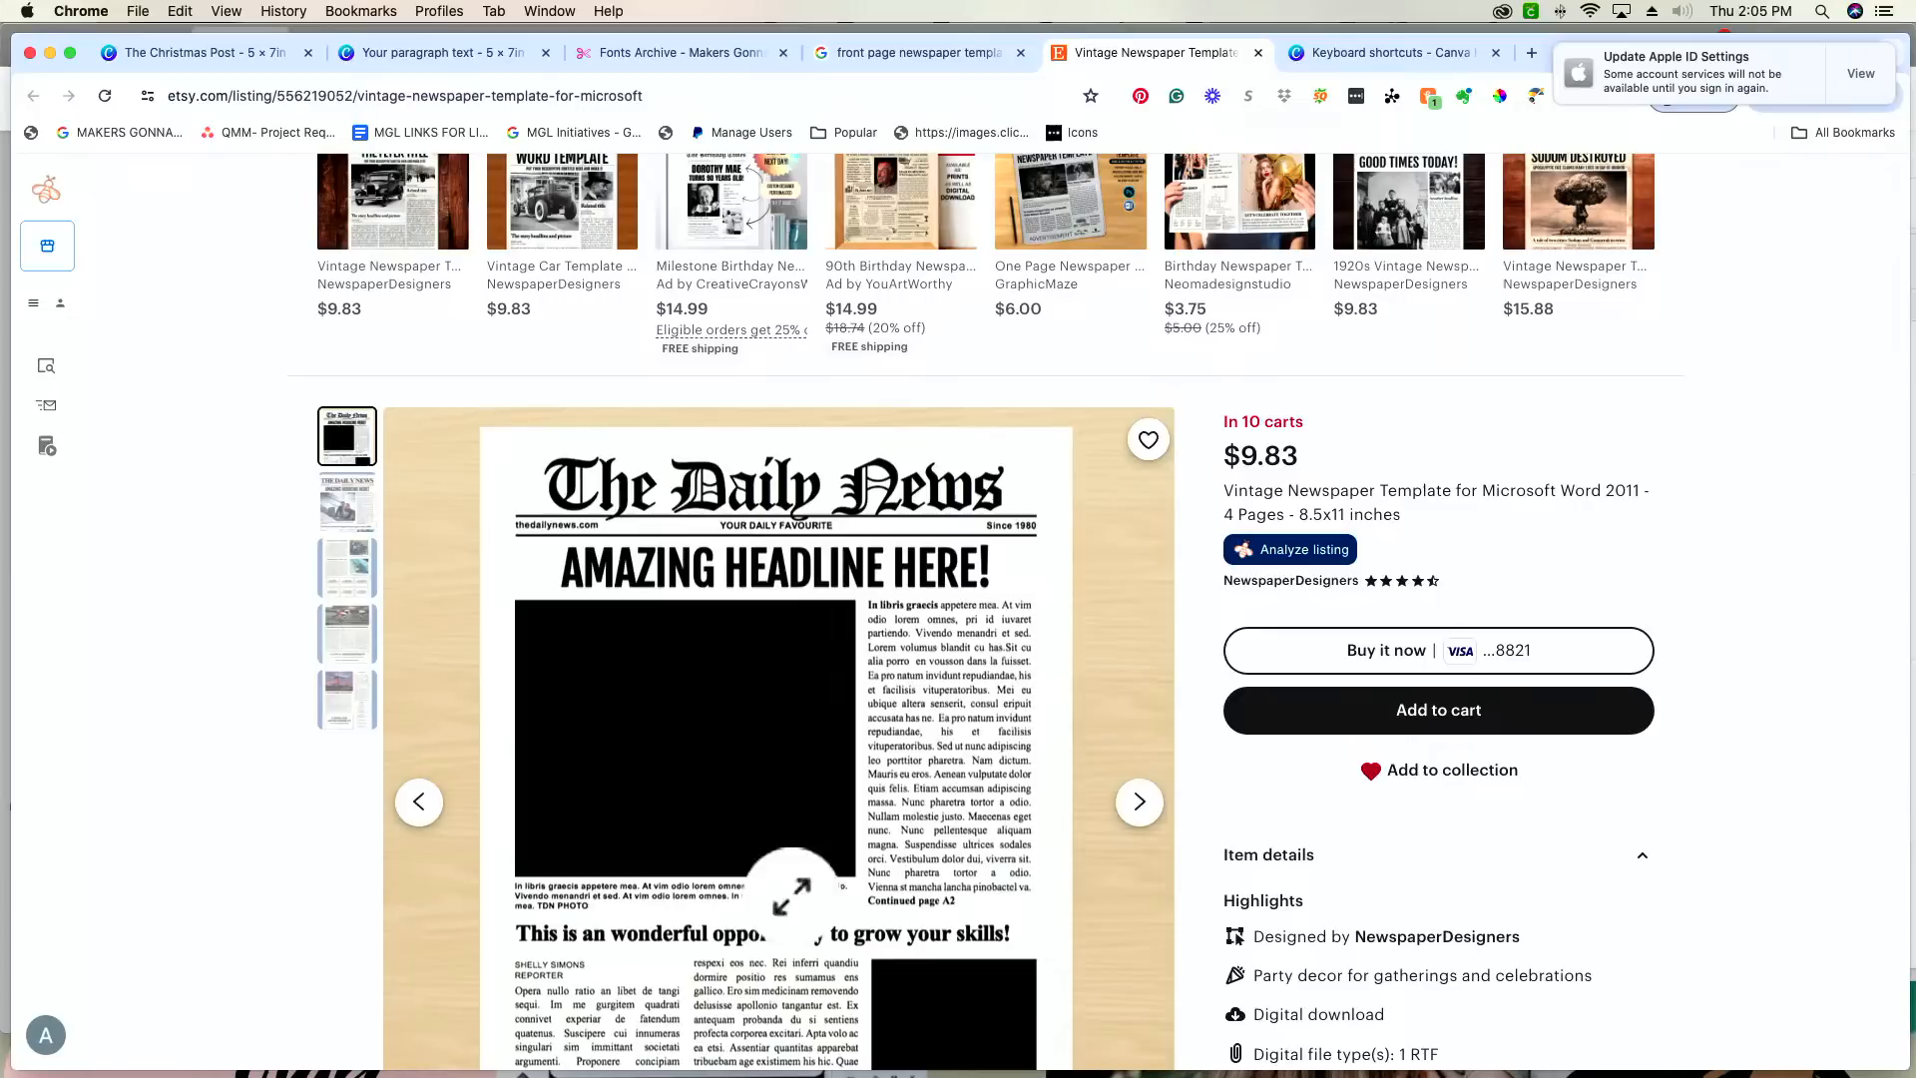
scroll(617, 735, down, 3)
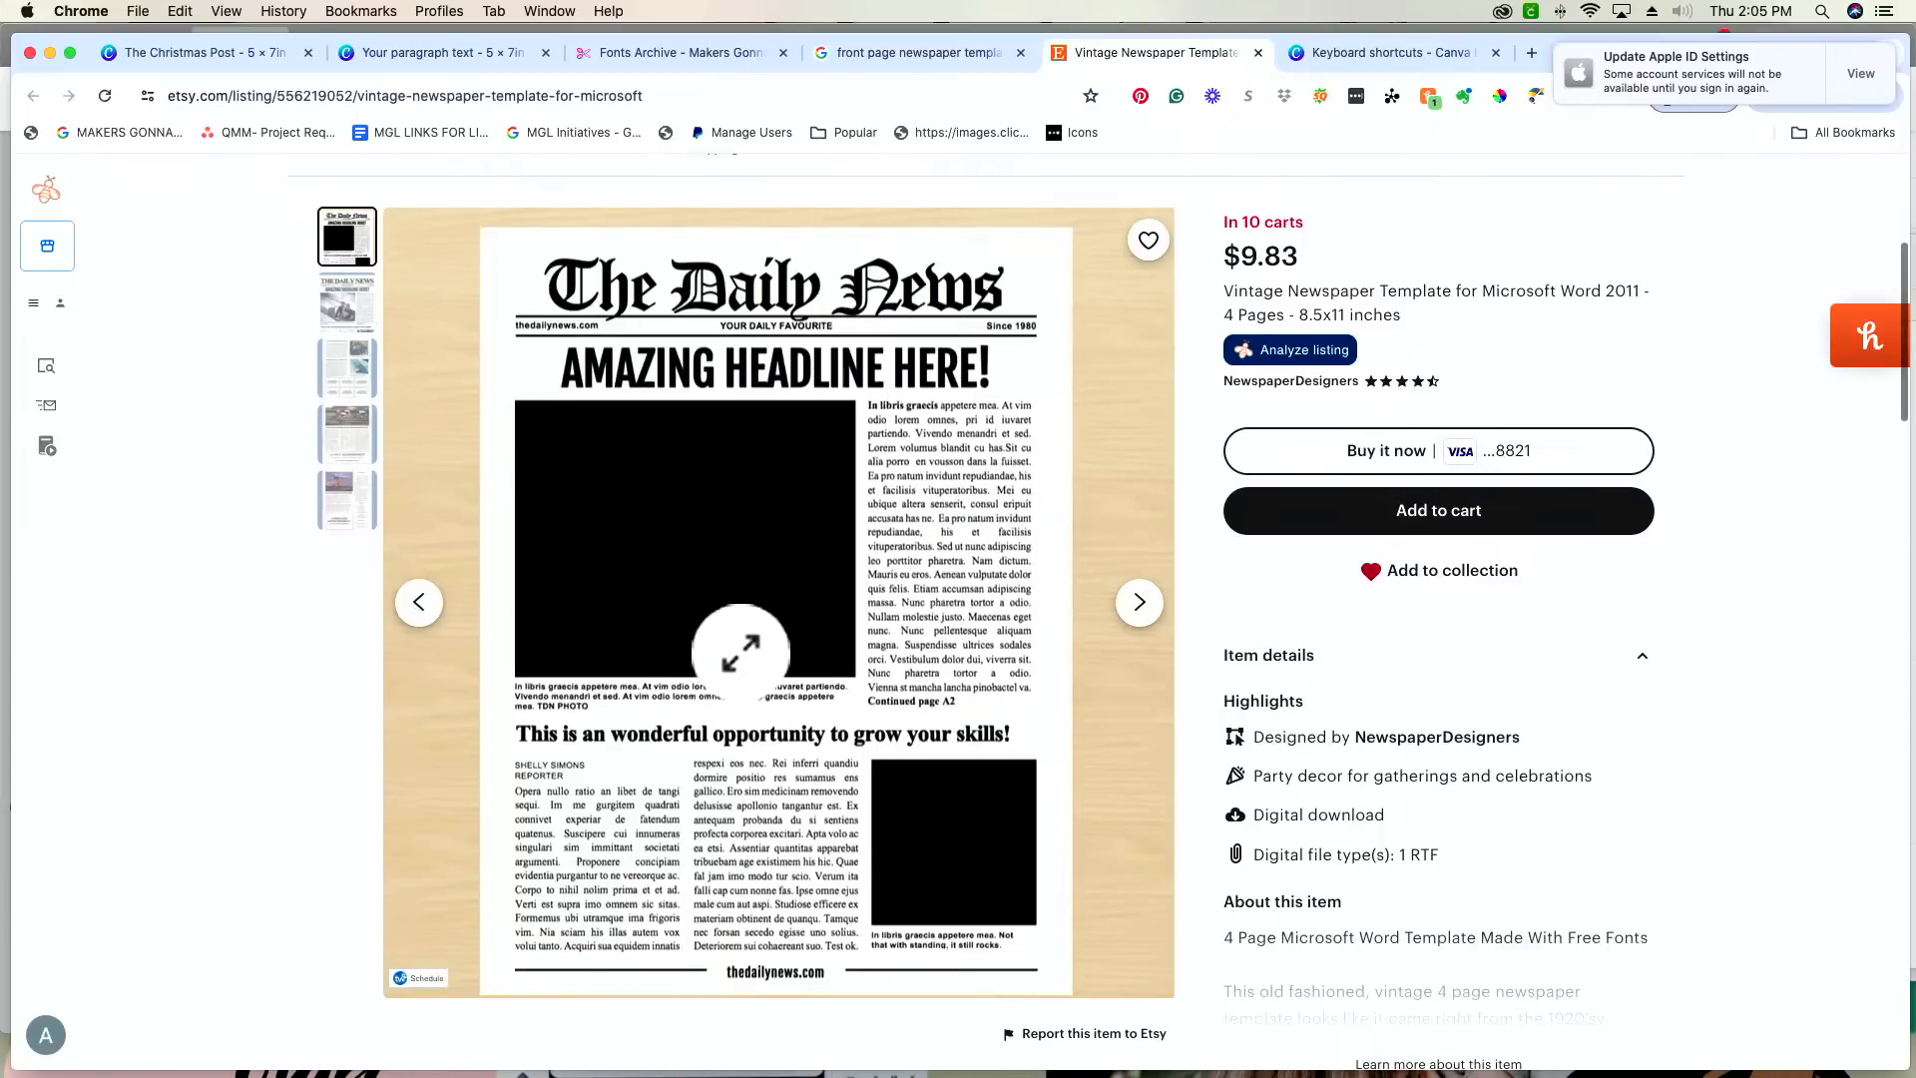
scroll(740, 654, up, 5)
scroll(740, 688, down, 5)
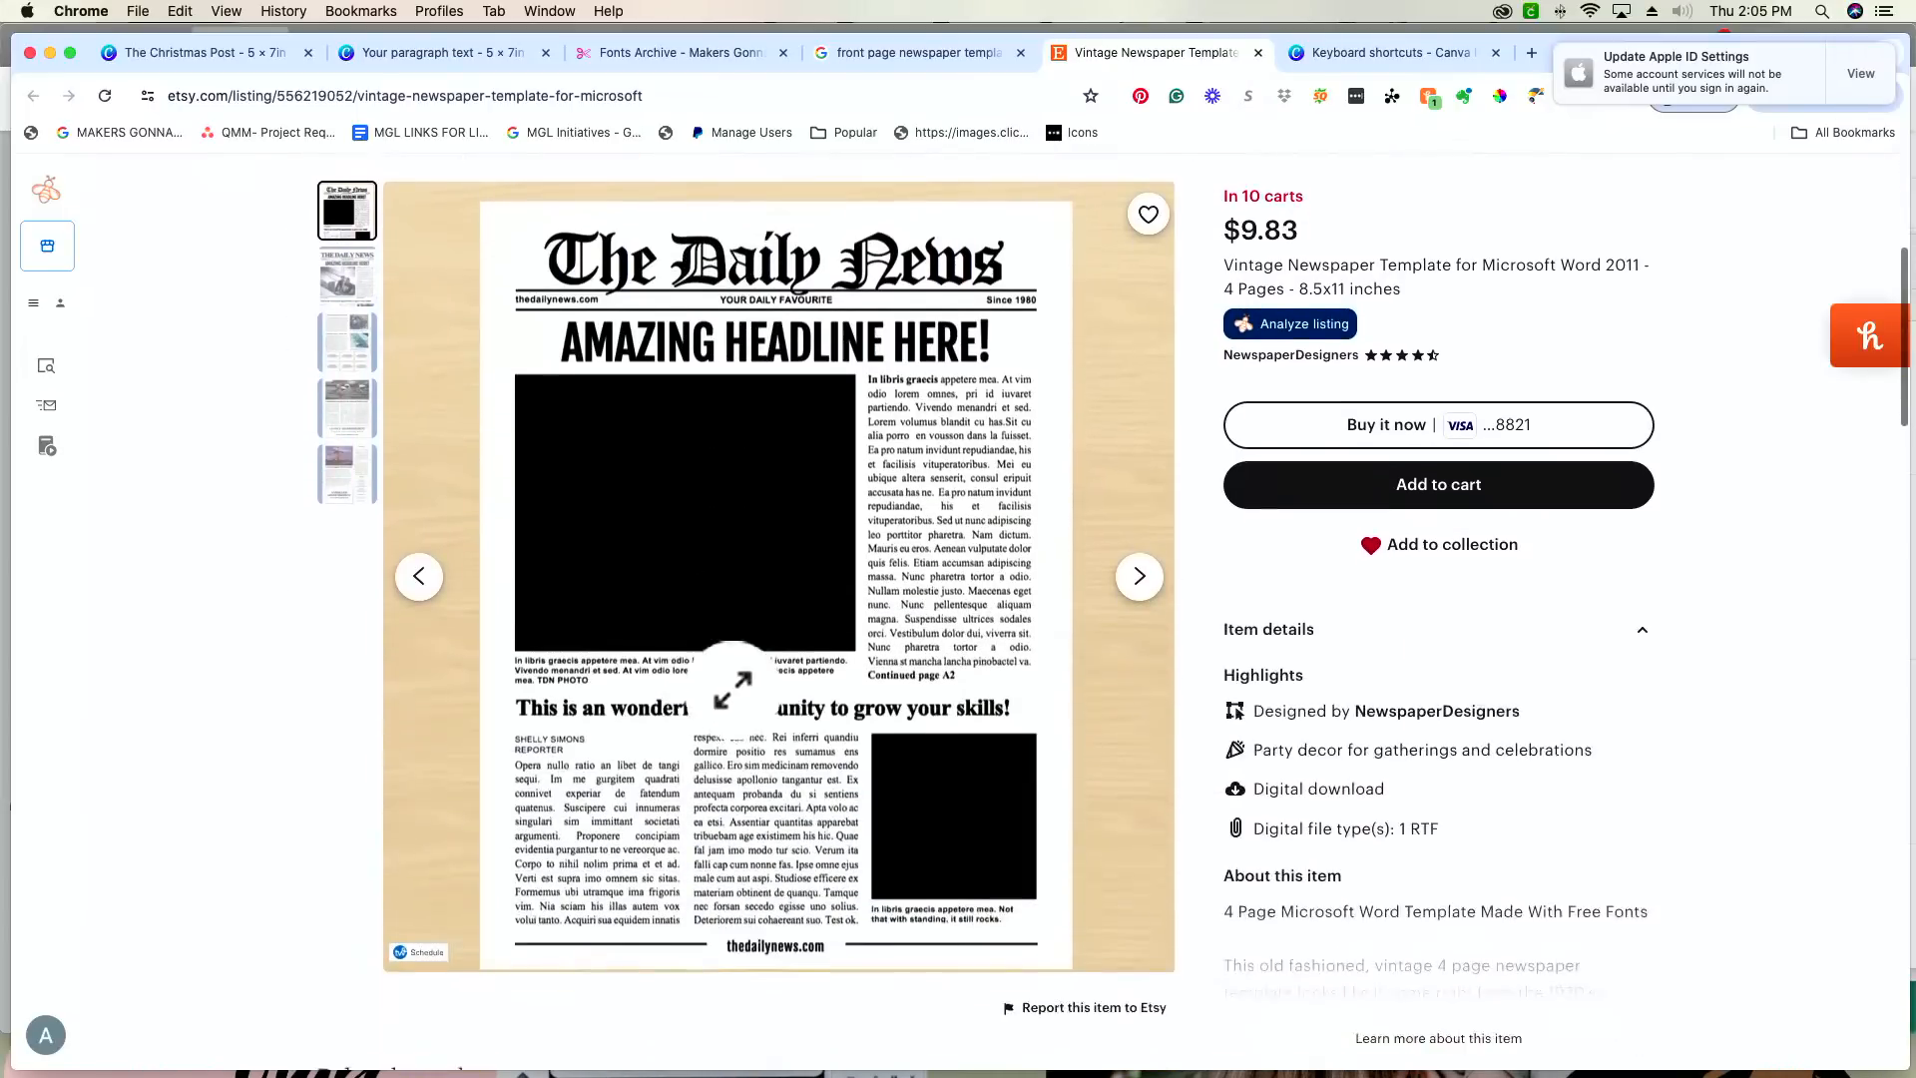
click(1259, 53)
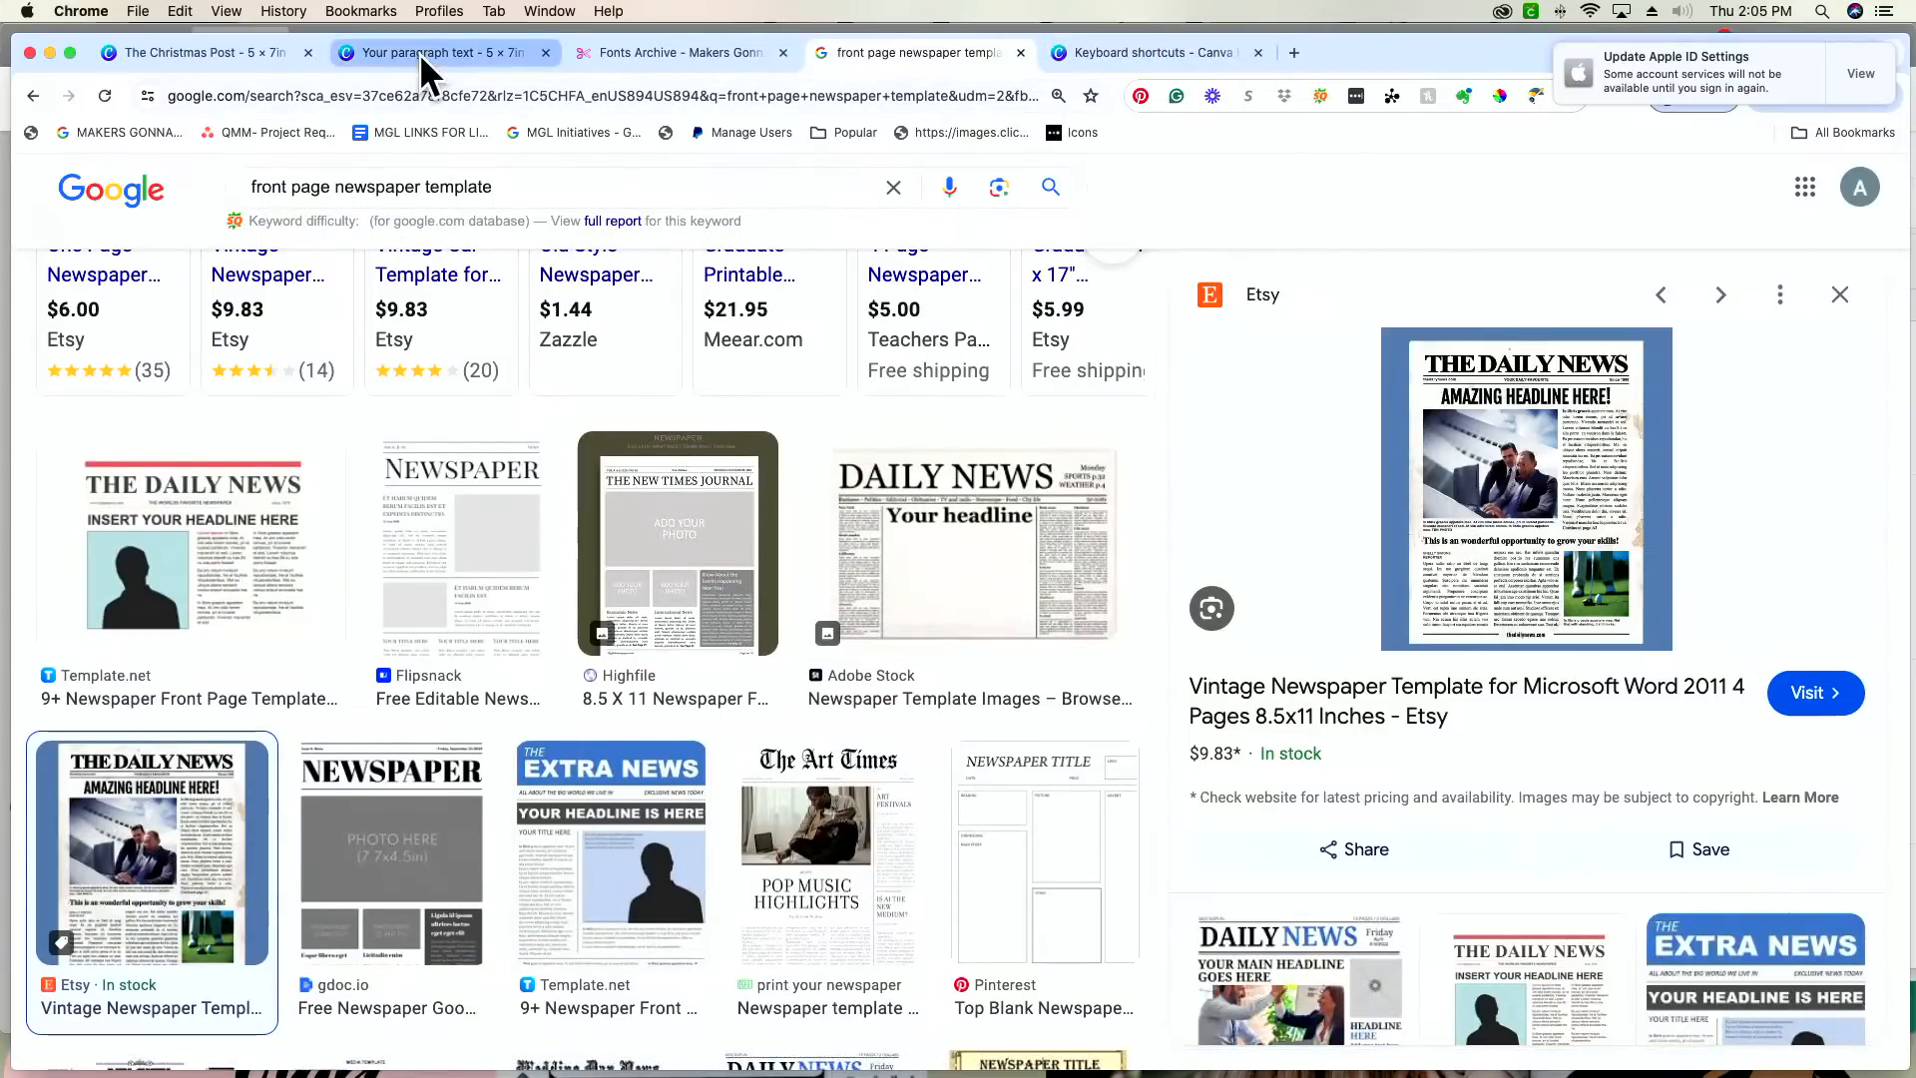
Step: Return to the card and add a text box between the two thin lines under the heading, near their starting end
click(419, 52)
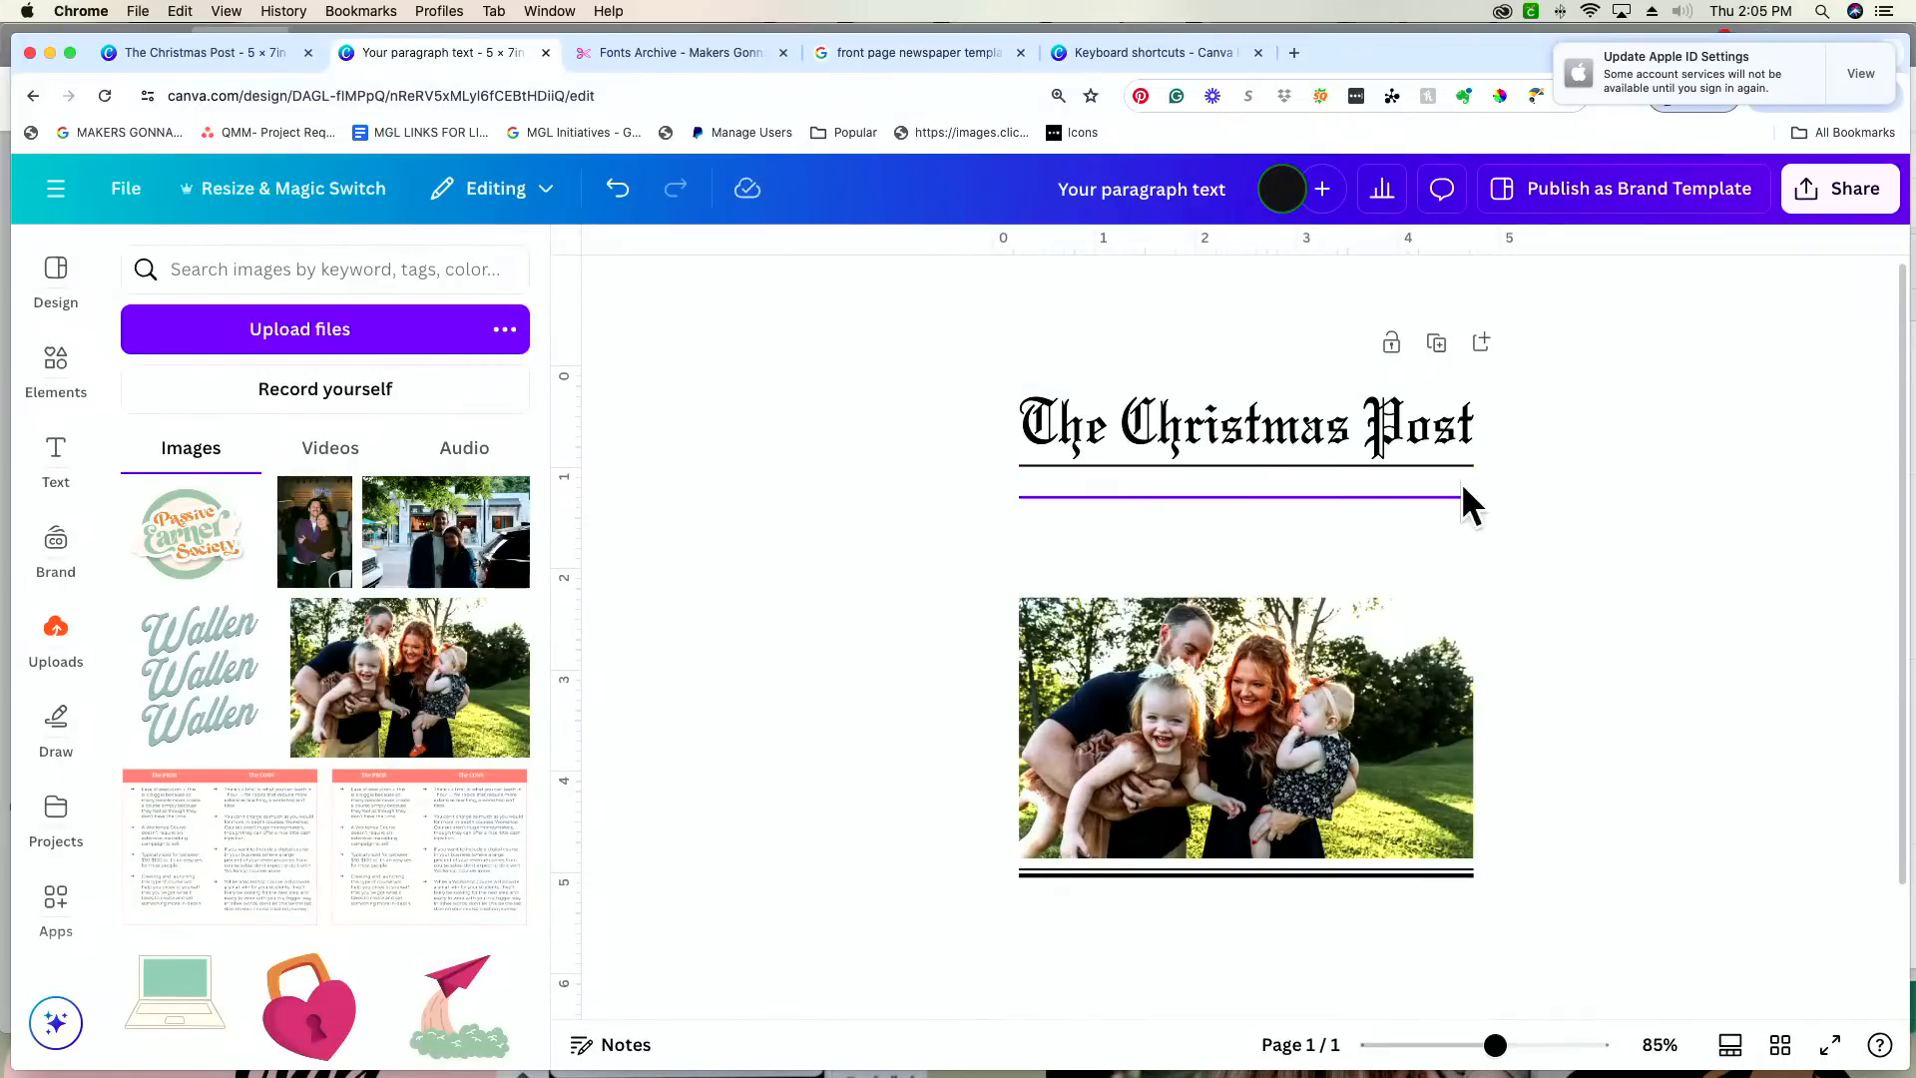
click(1110, 536)
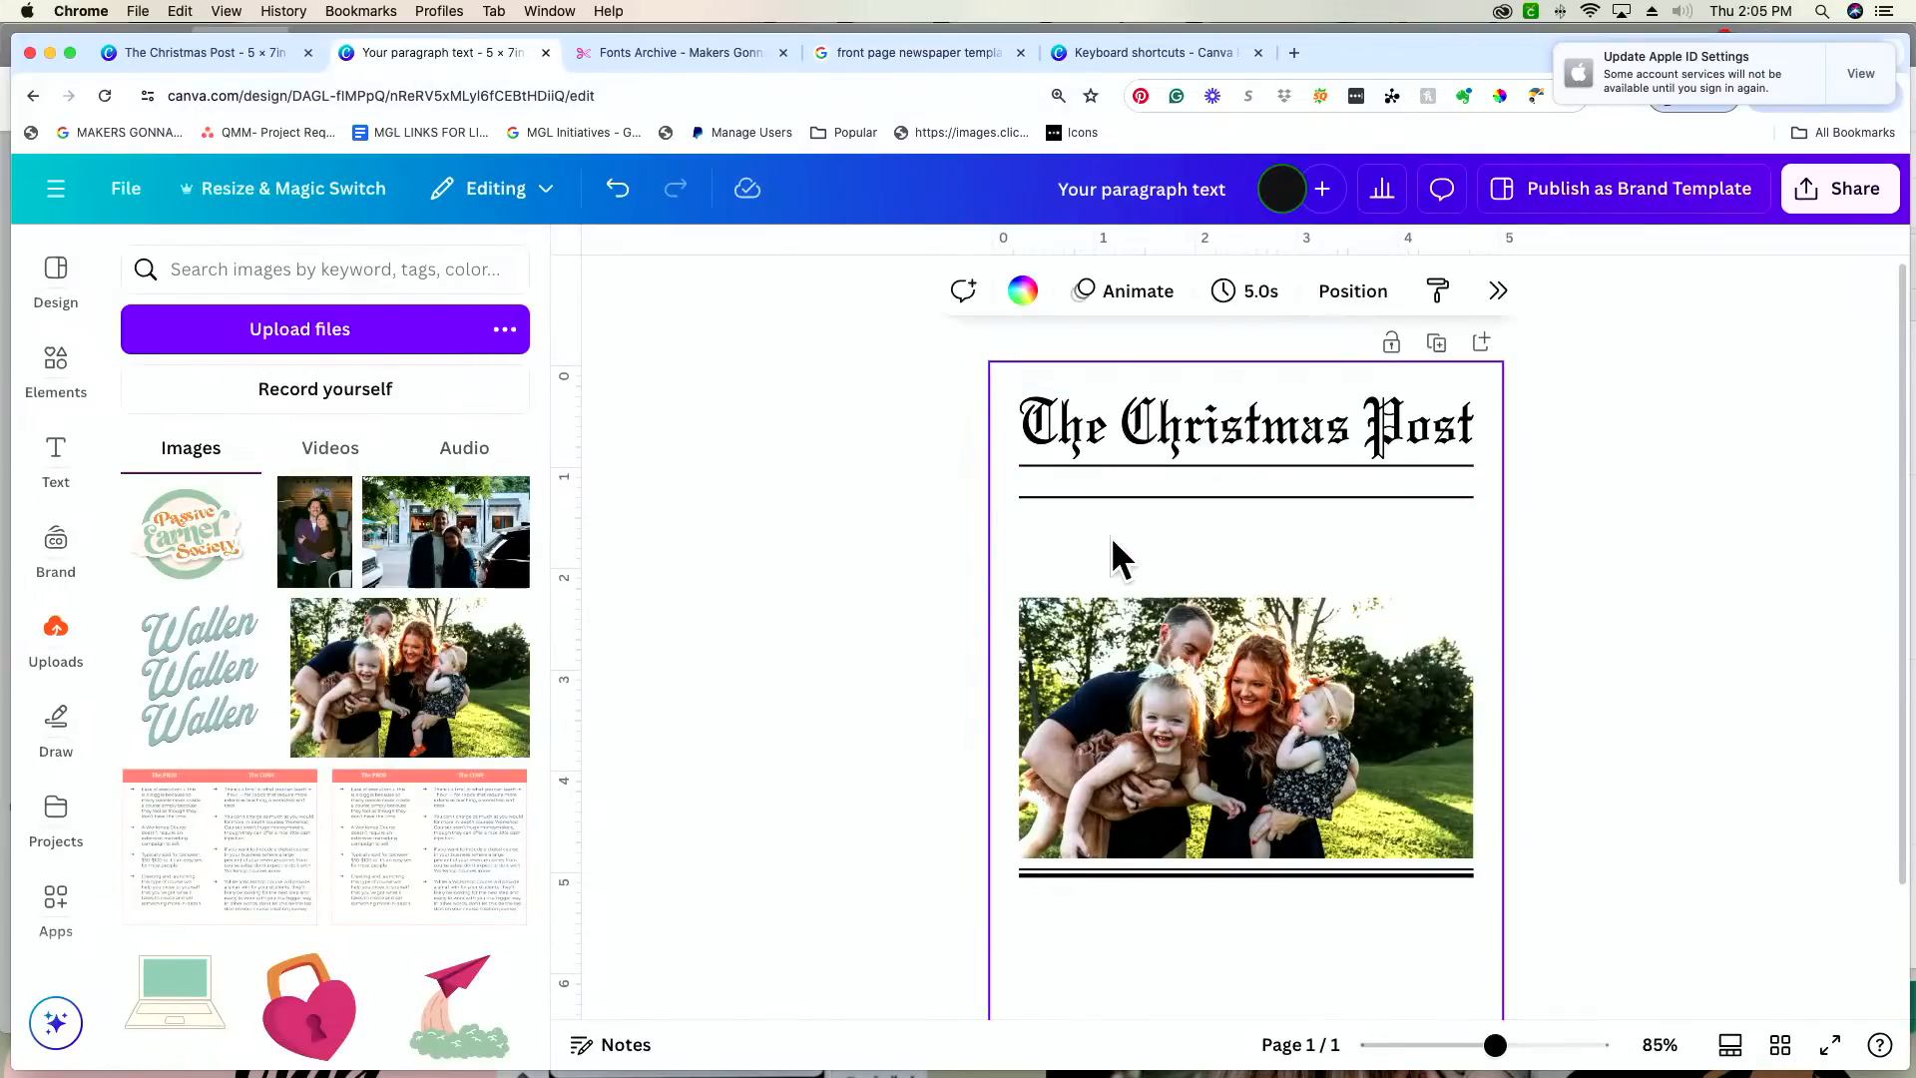
key(t)
drag(1261, 763, 1097, 552)
drag(1497, 1046, 1549, 1046)
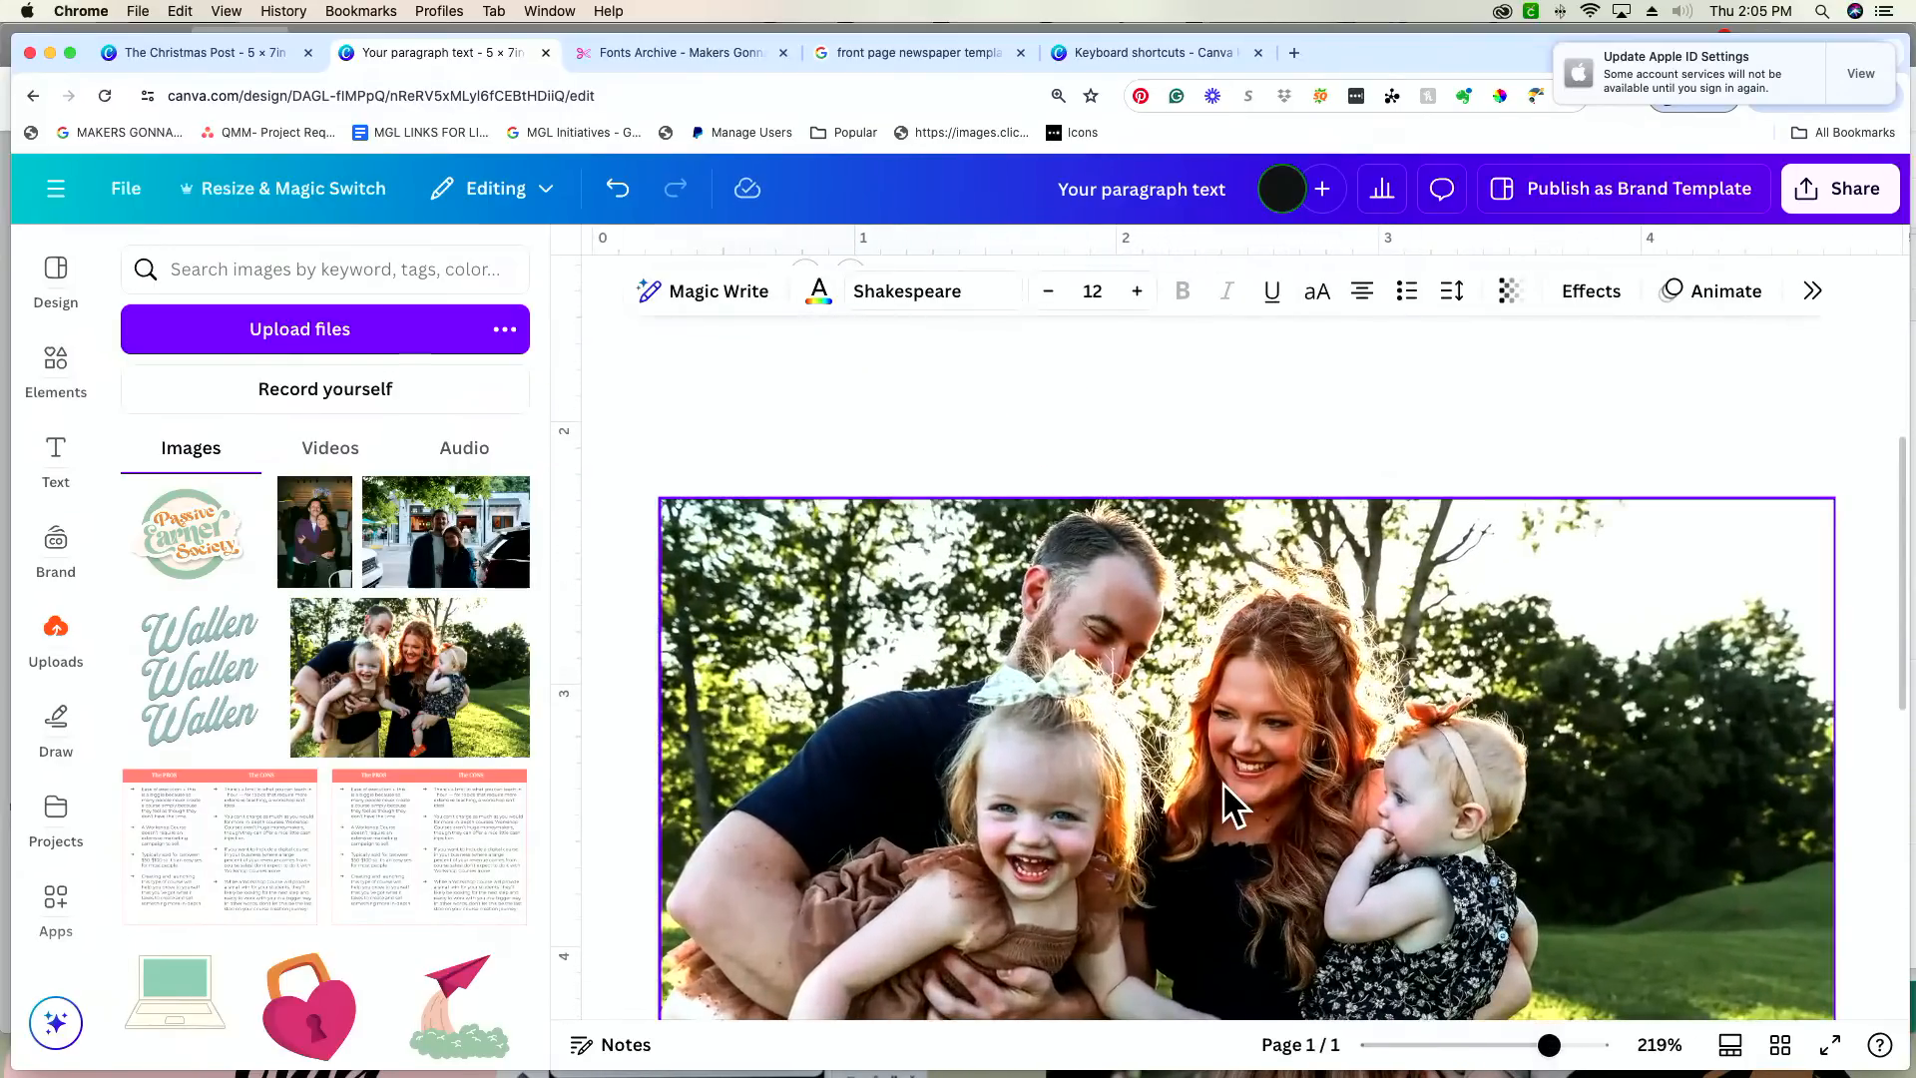
scroll(1223, 782, up, 5)
drag(860, 569, 853, 579)
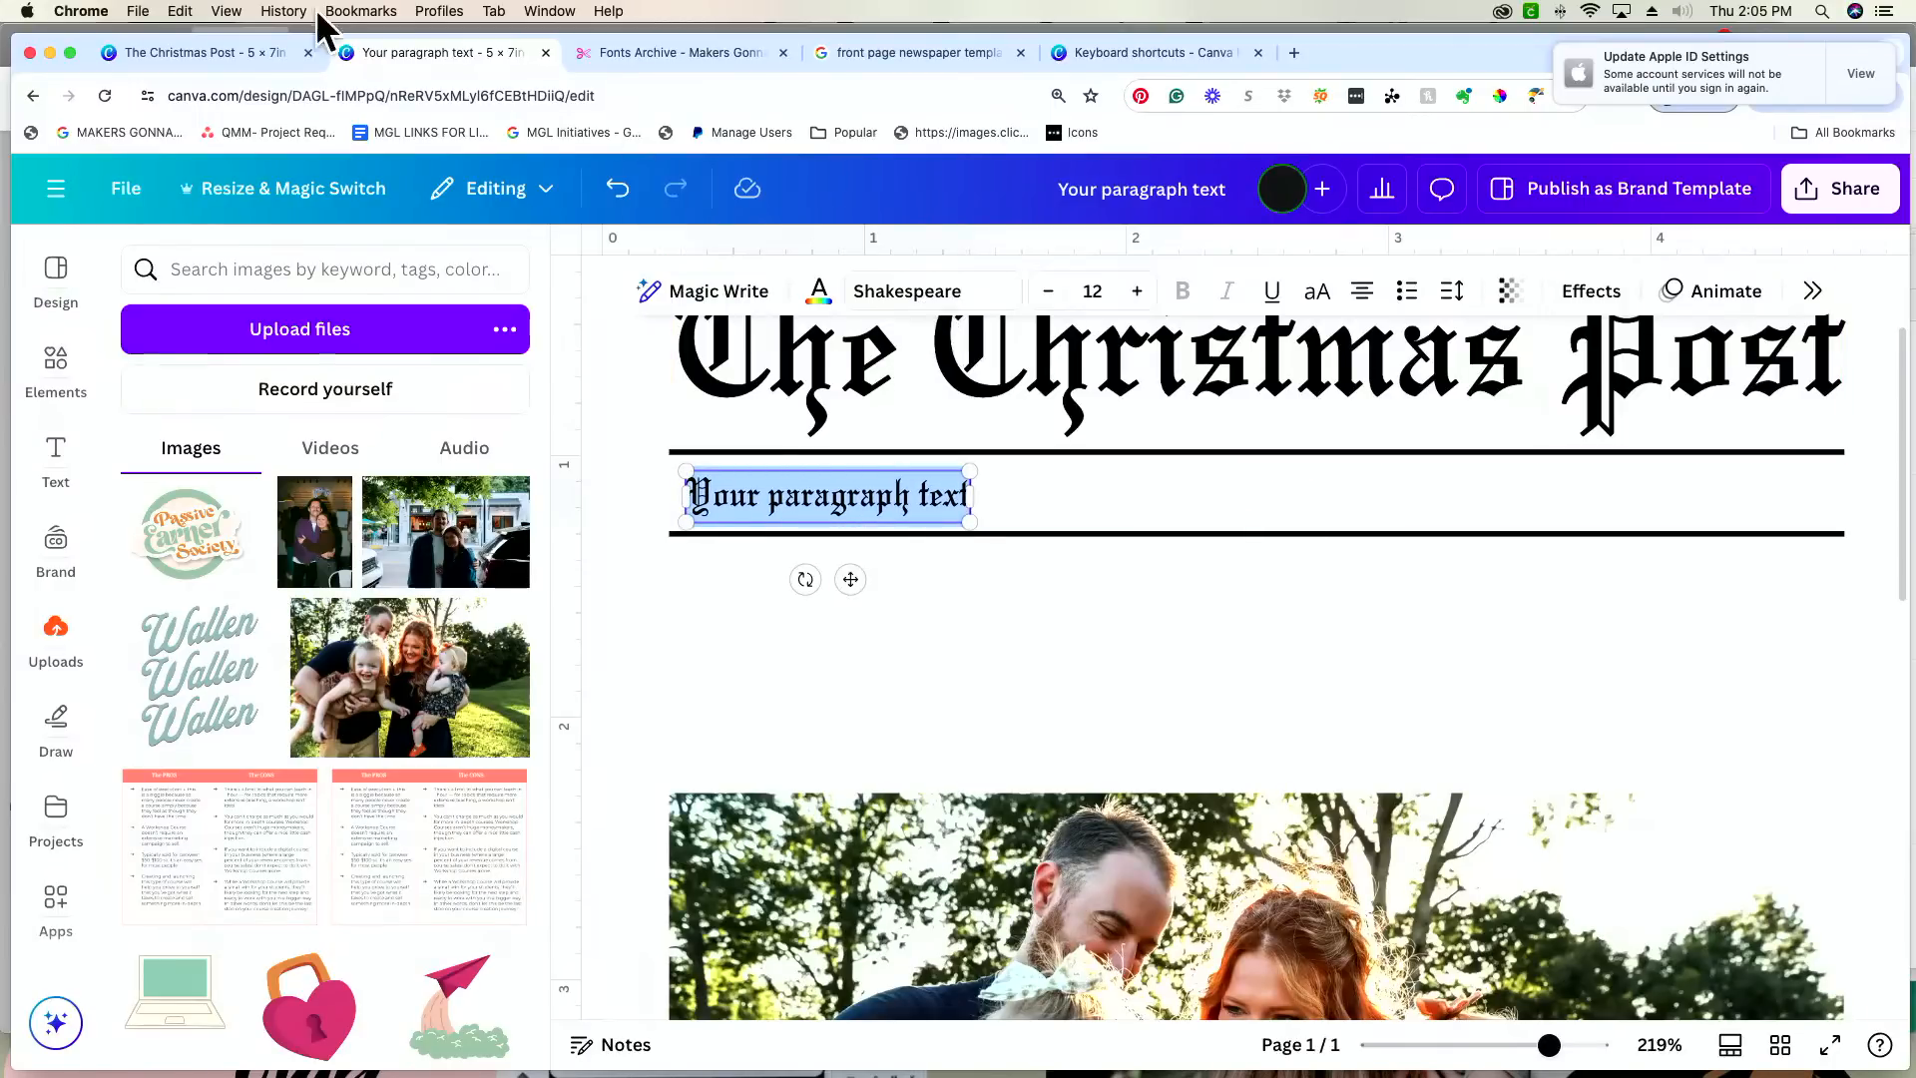
Step: Inspect the fonts of the "TENNESSEE" text and the family-name headline in the finished Christmas Post design
click(185, 55)
click(998, 400)
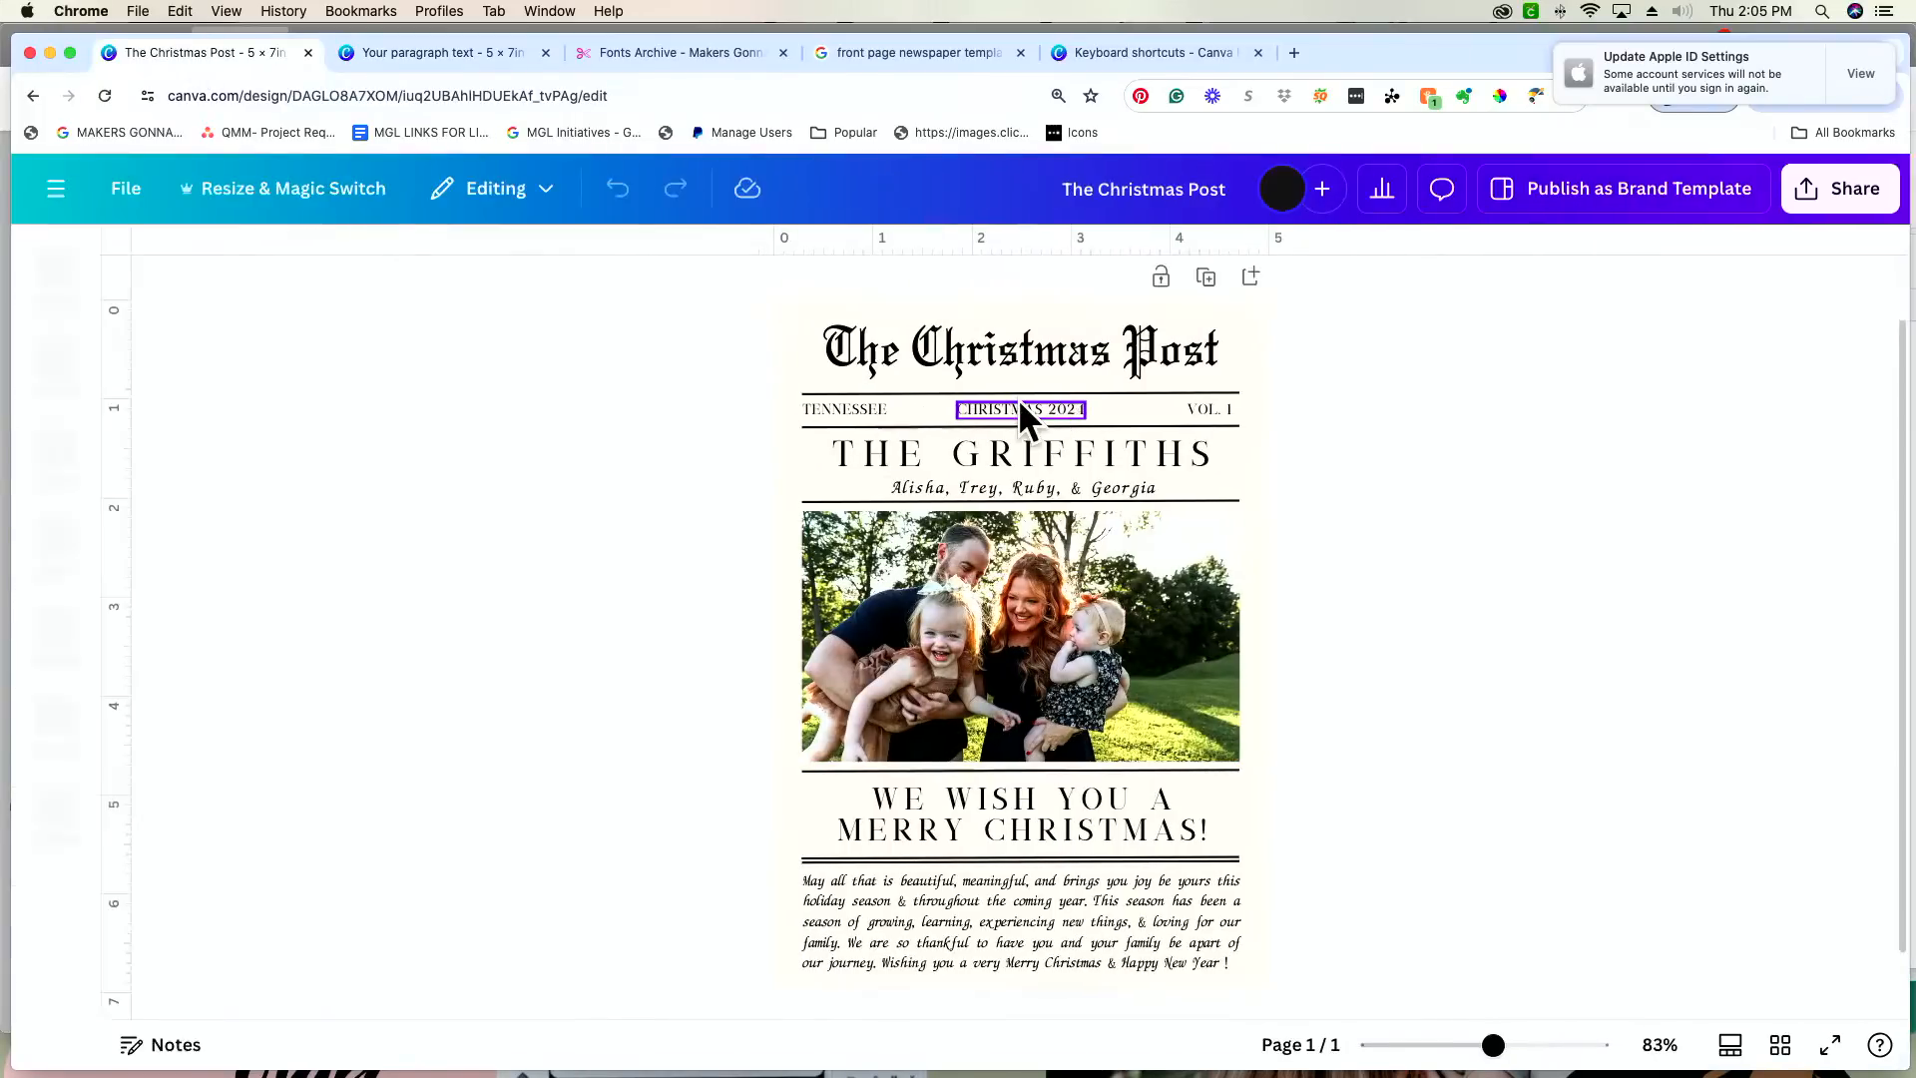
click(843, 406)
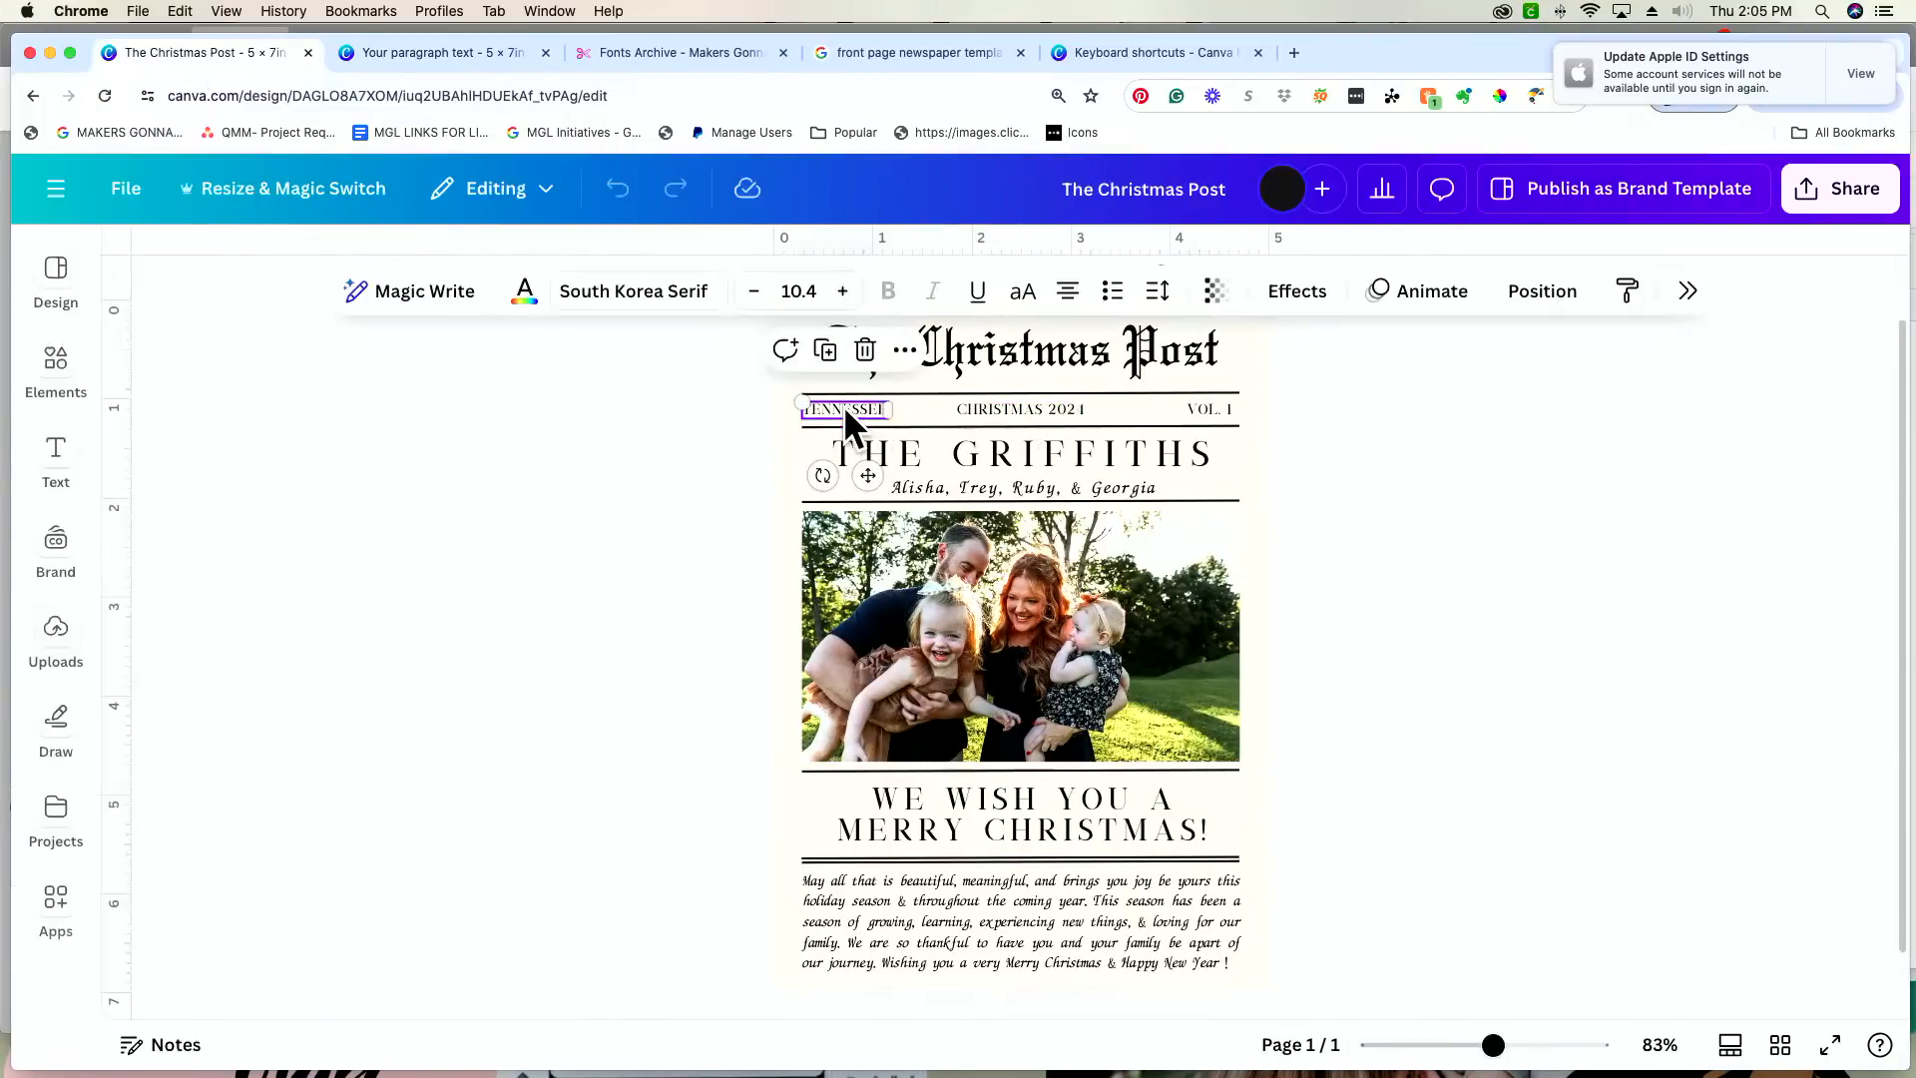
click(972, 459)
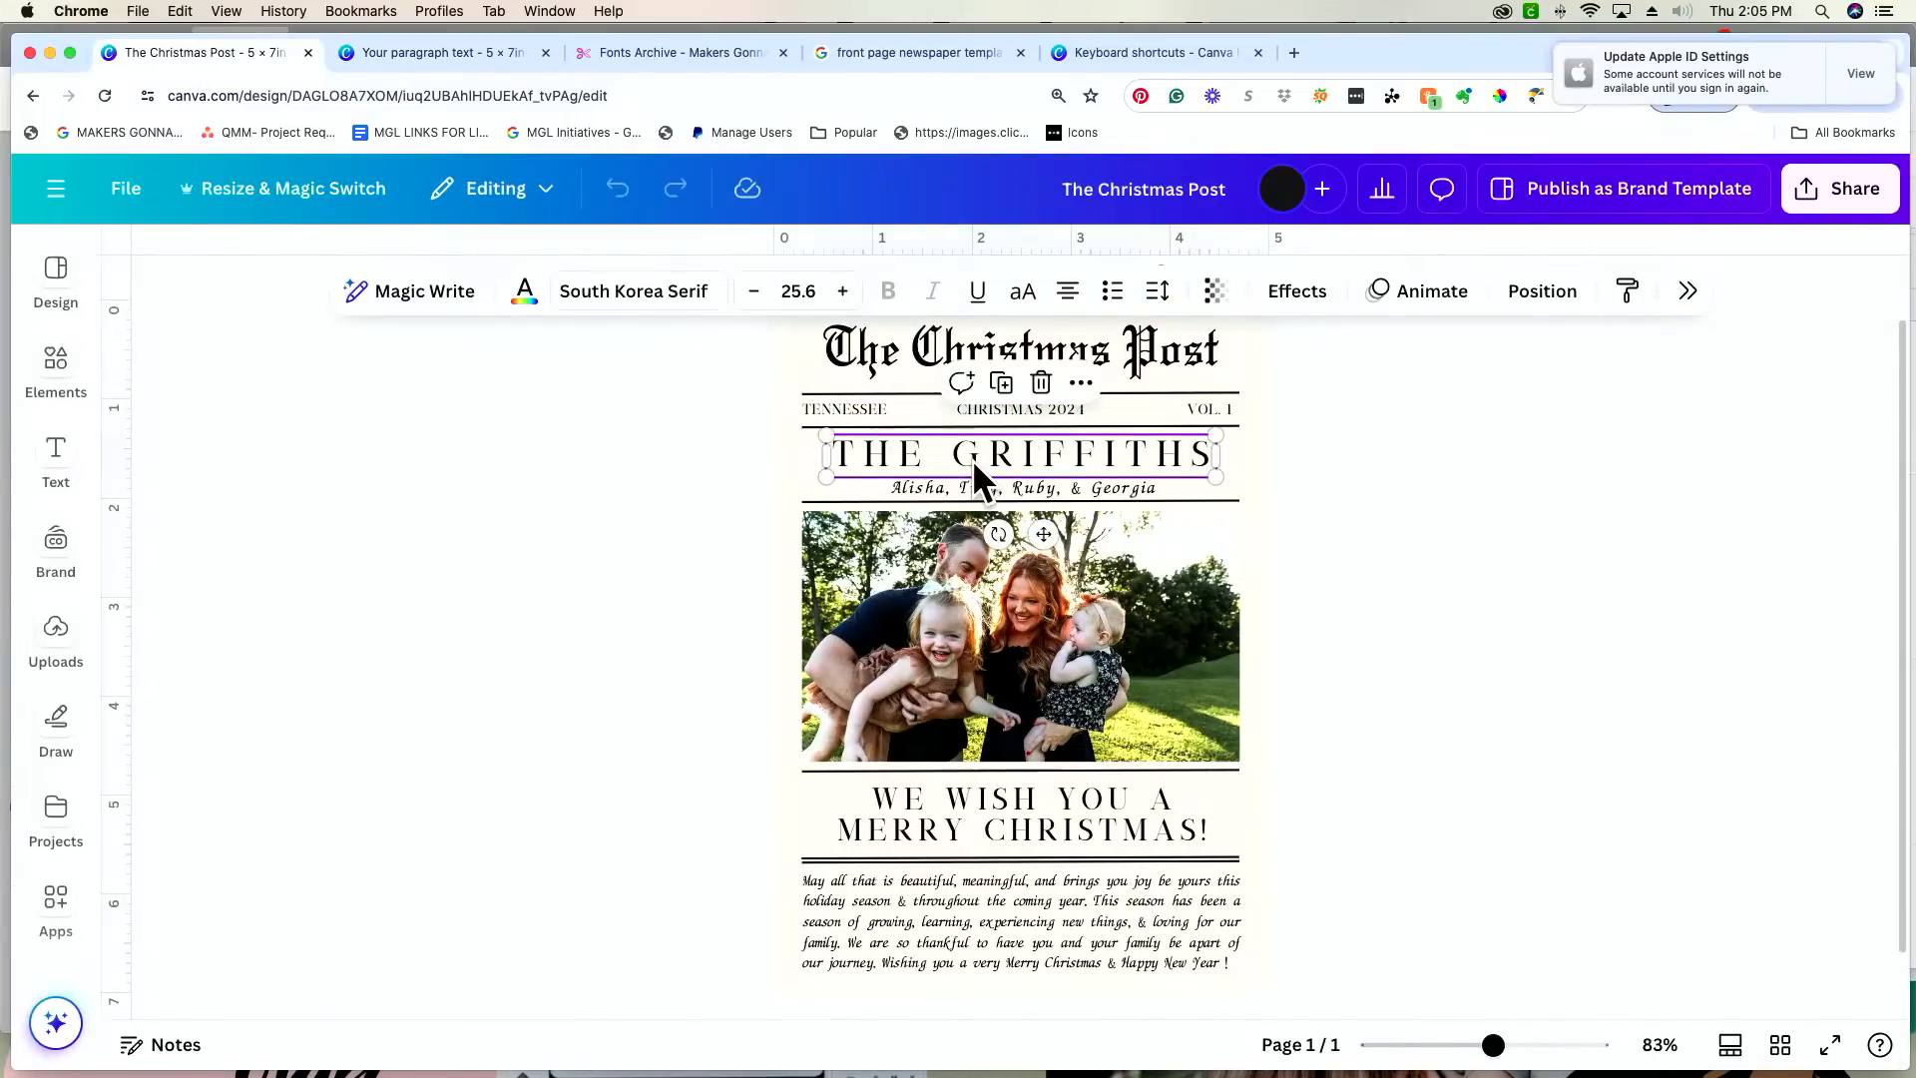
Step: Check the fonts of the first-names line and the headline above it in the finished design, and return to the card in progress
click(1082, 487)
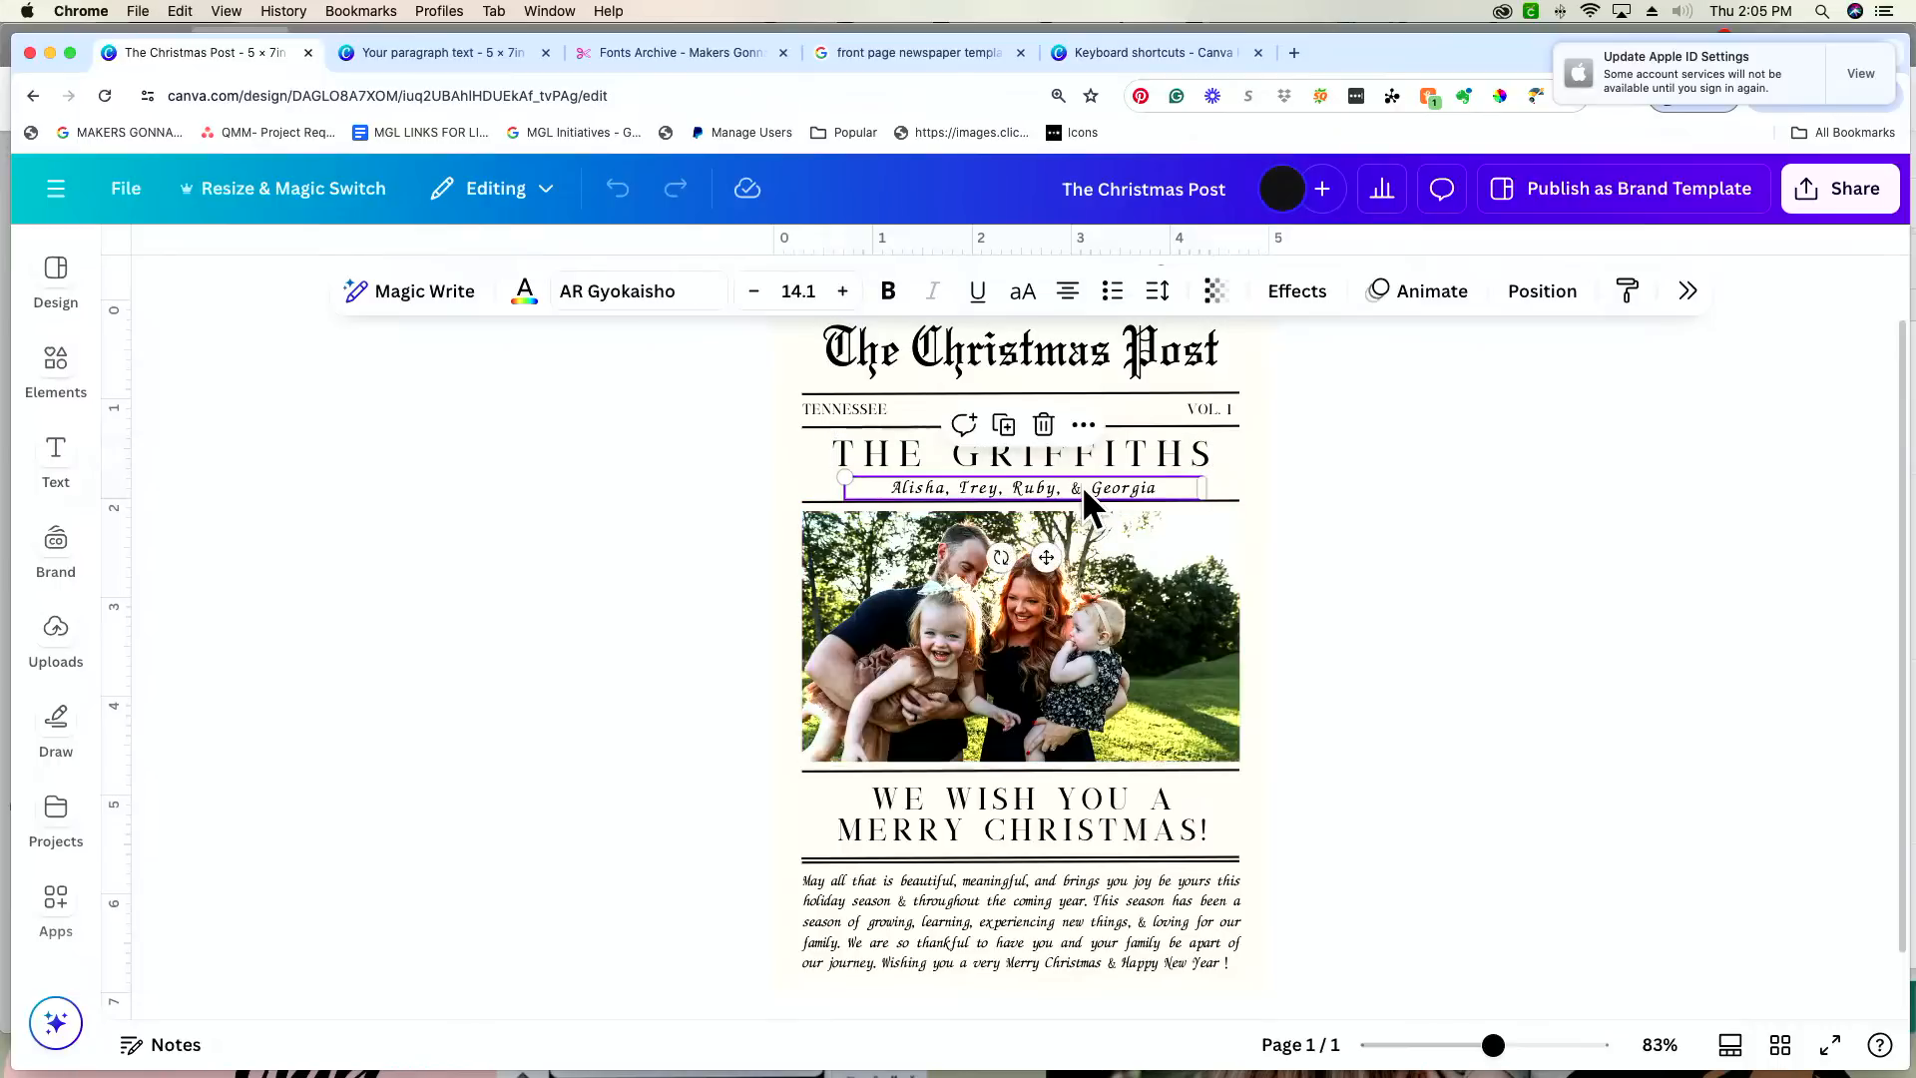
click(939, 449)
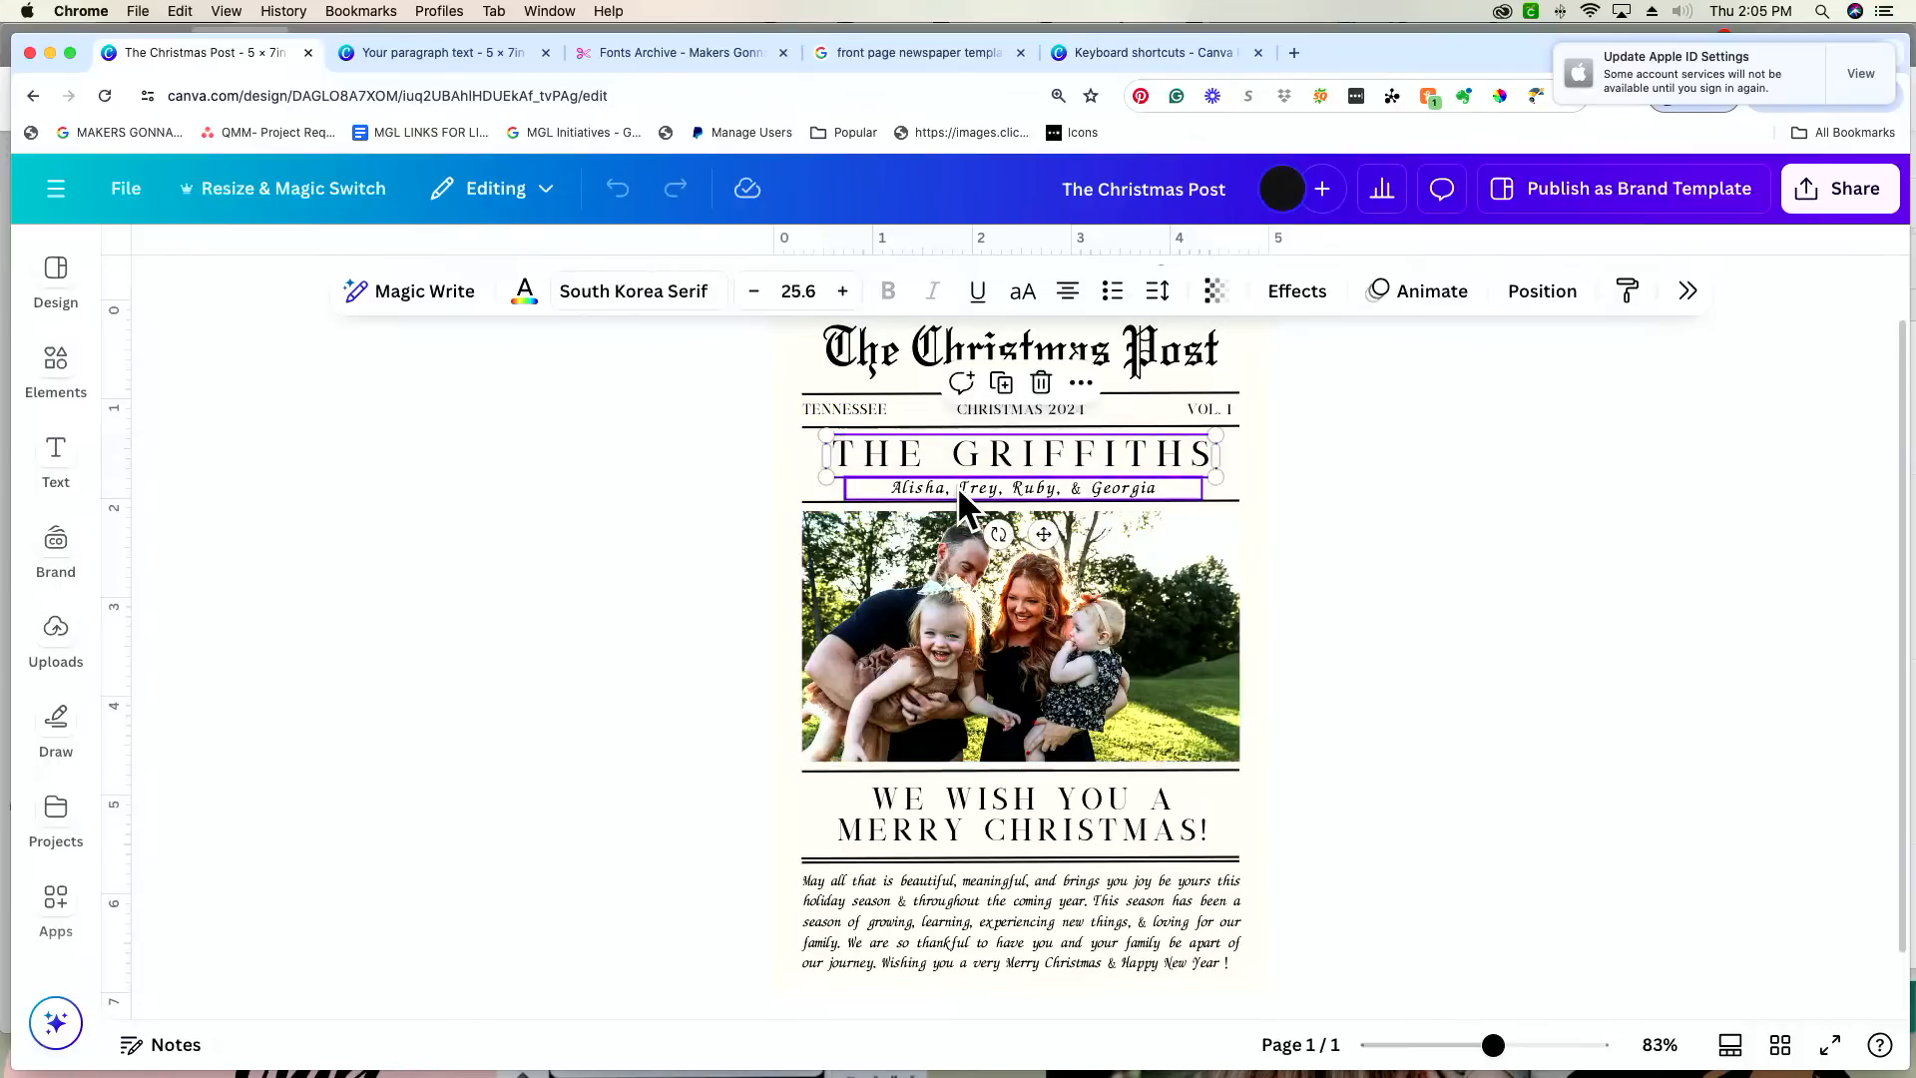
click(461, 53)
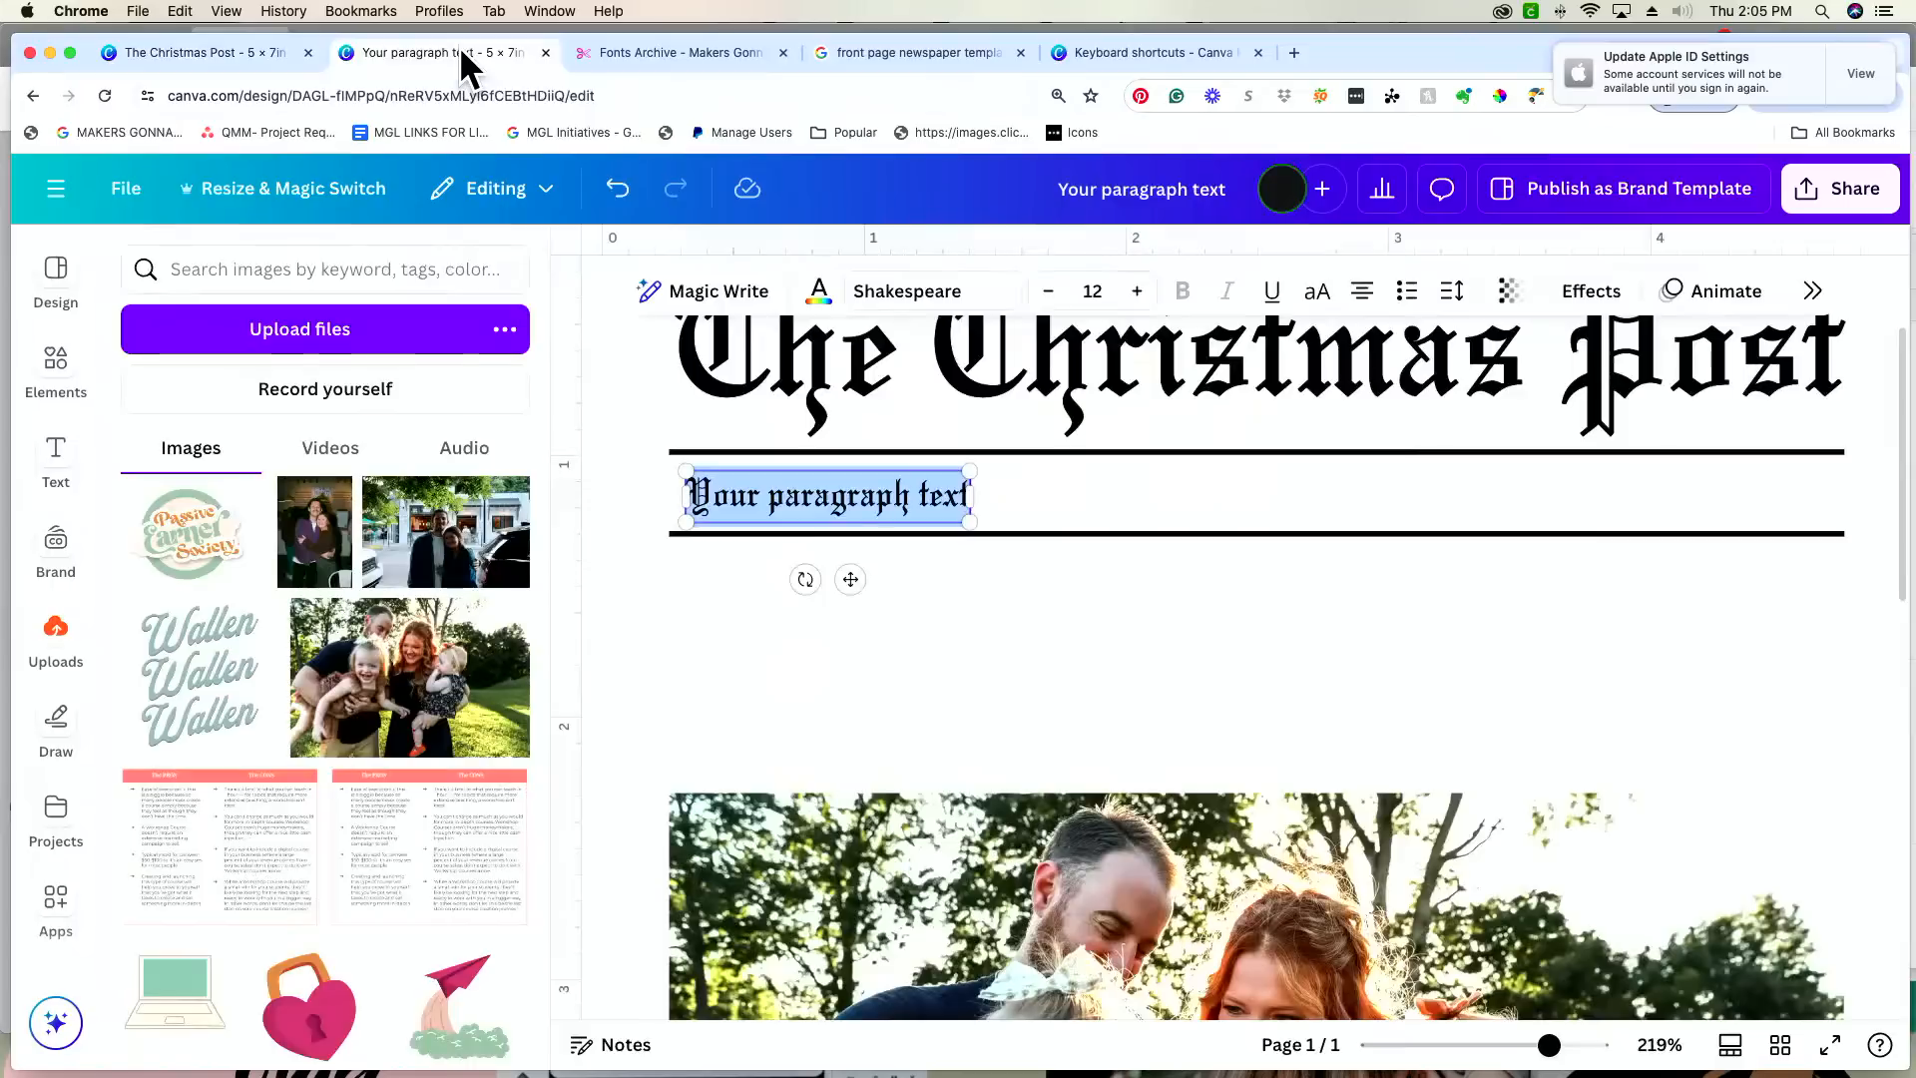
Step: Filter the fonts to the Serif category and apply Le Jour Serif to the placeholder text between the two lines
click(913, 290)
click(1698, 330)
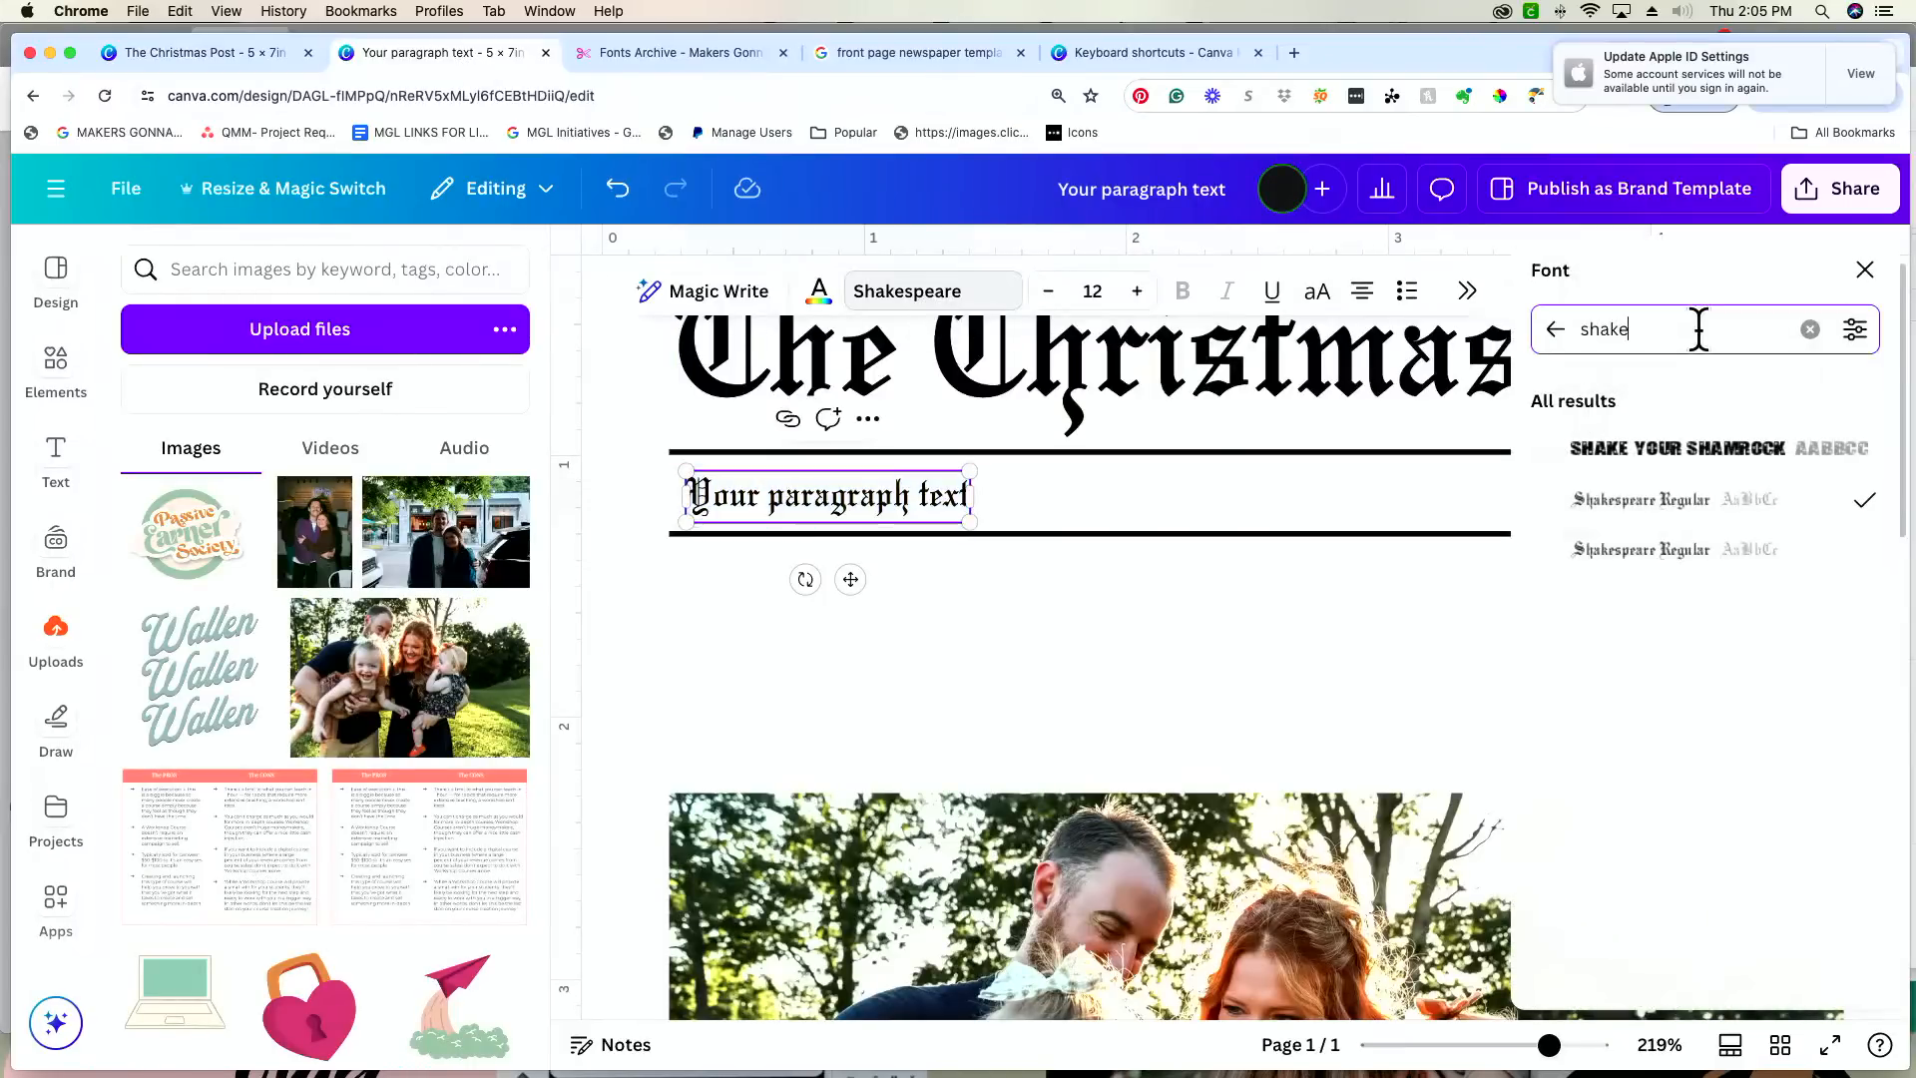
click(1809, 330)
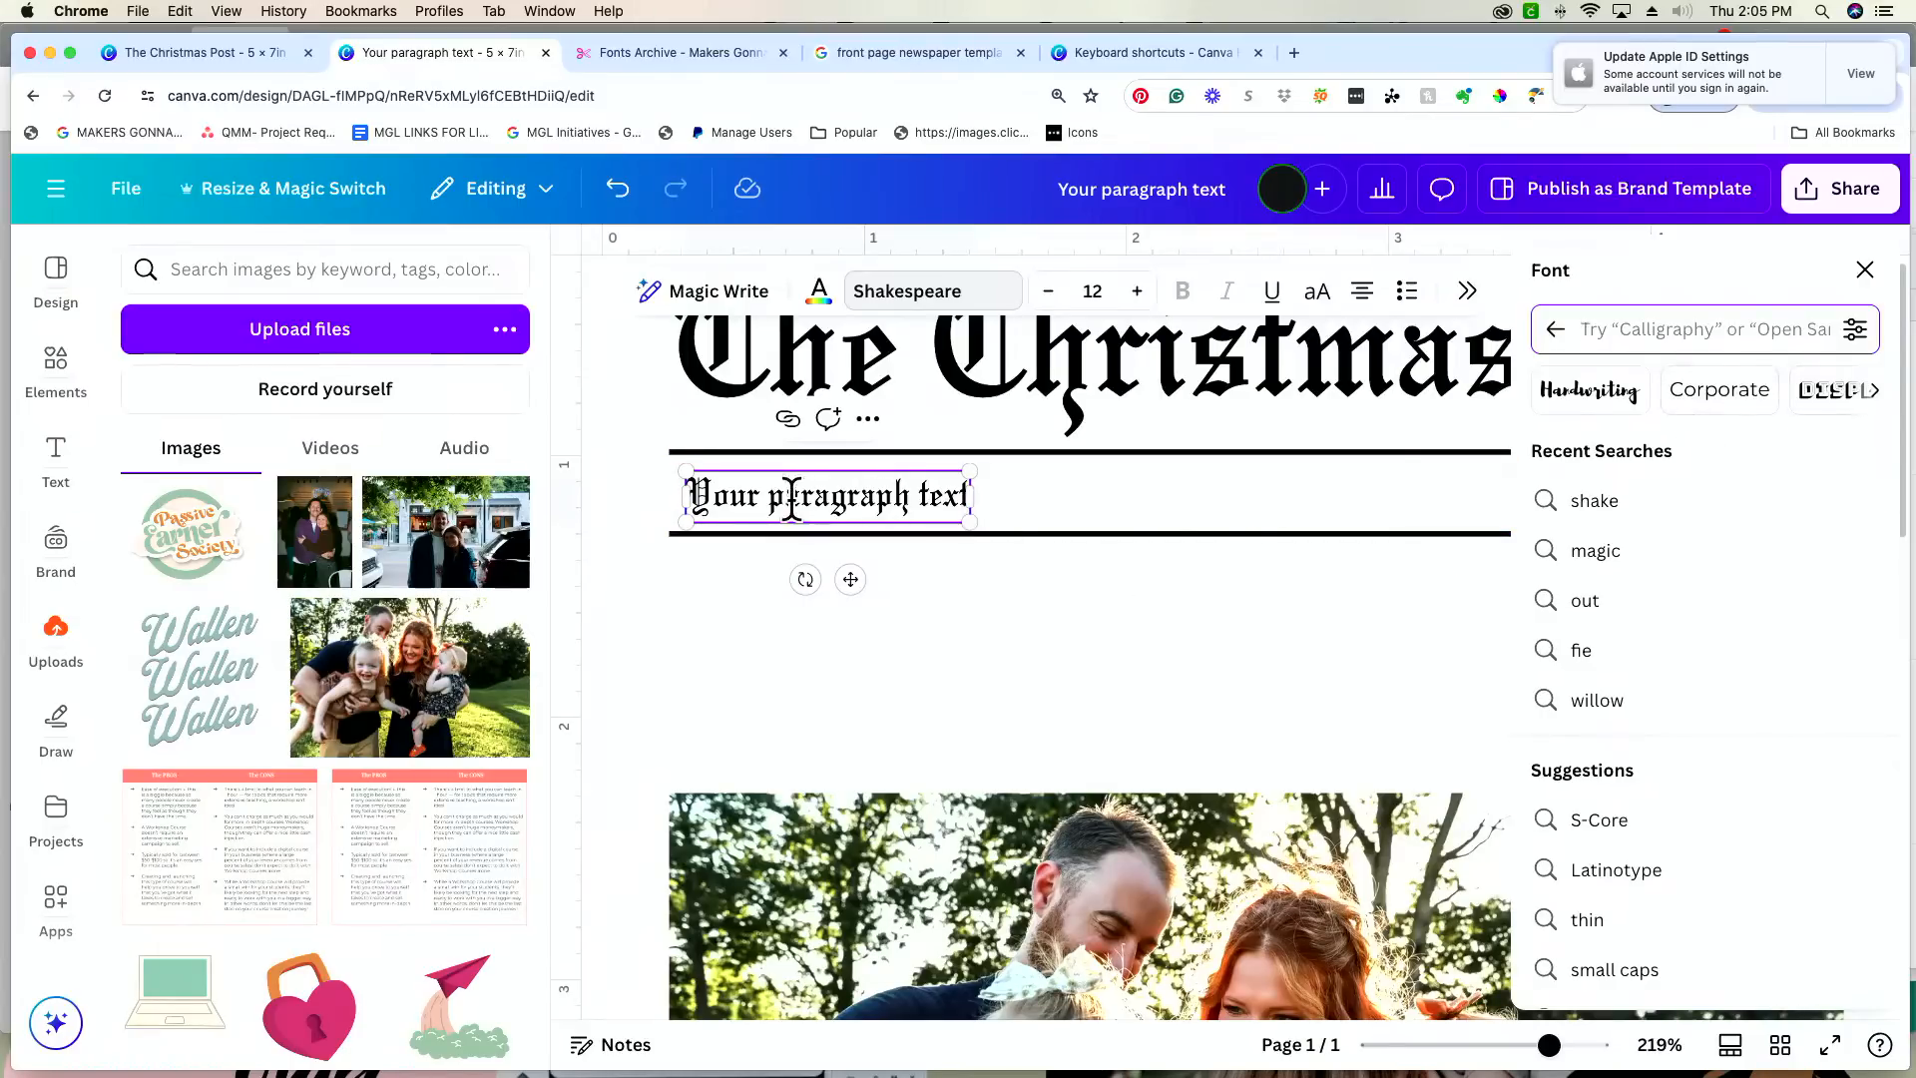
scroll(1754, 394, right, 5)
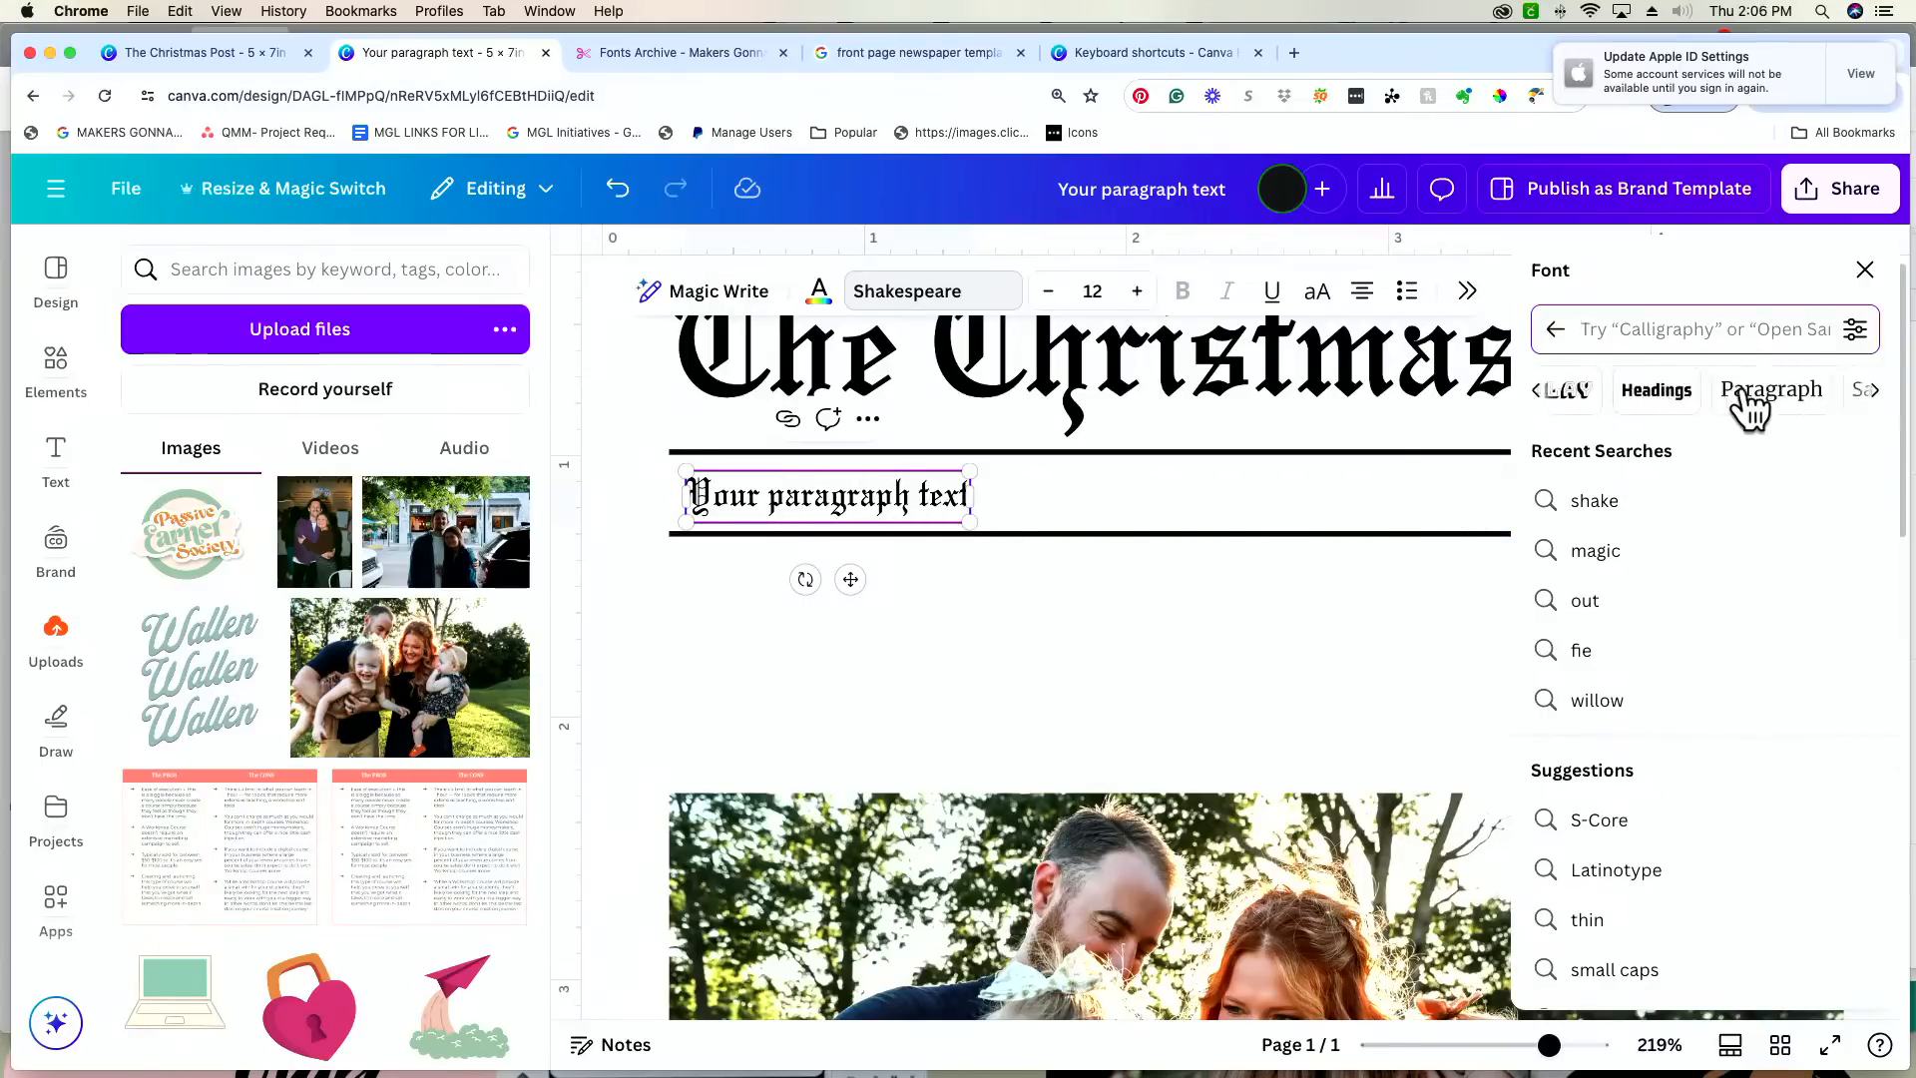
scroll(1718, 404, right, 3)
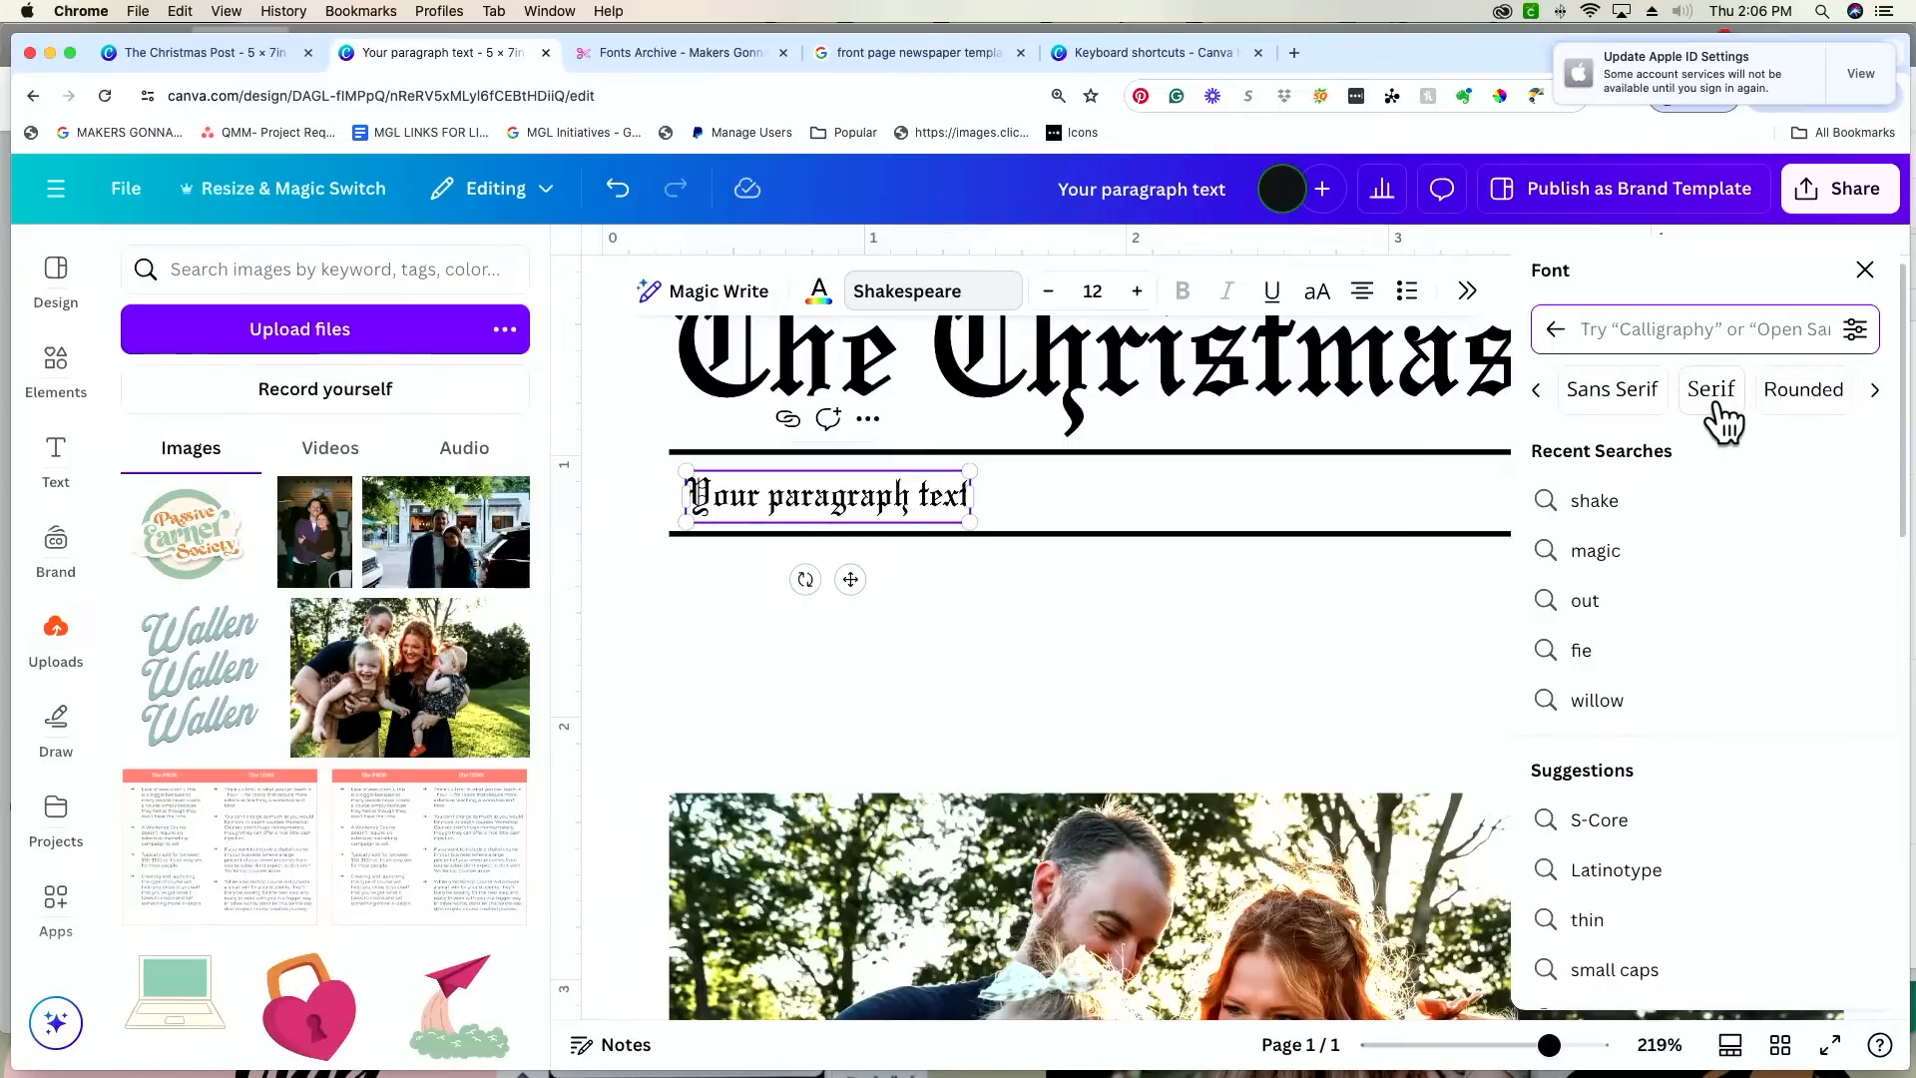
click(1712, 399)
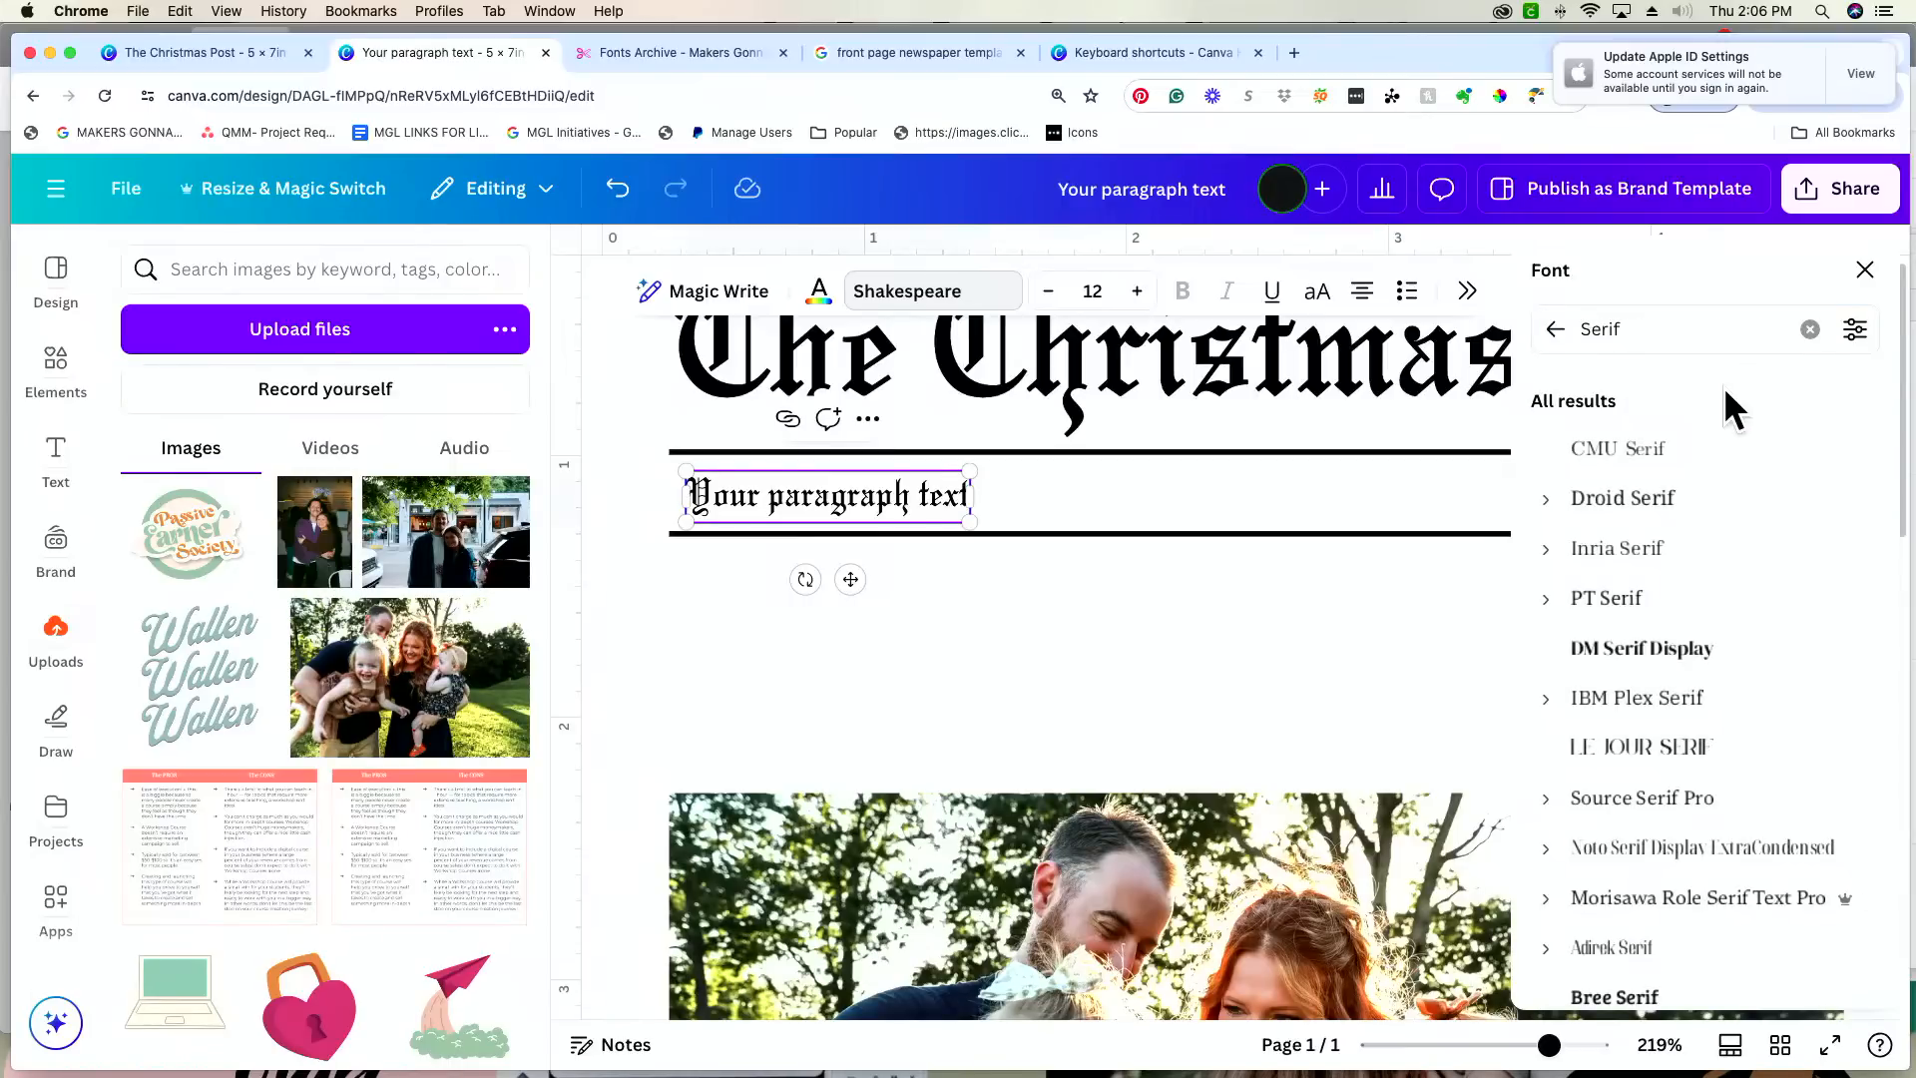
scroll(1734, 560, down, 3)
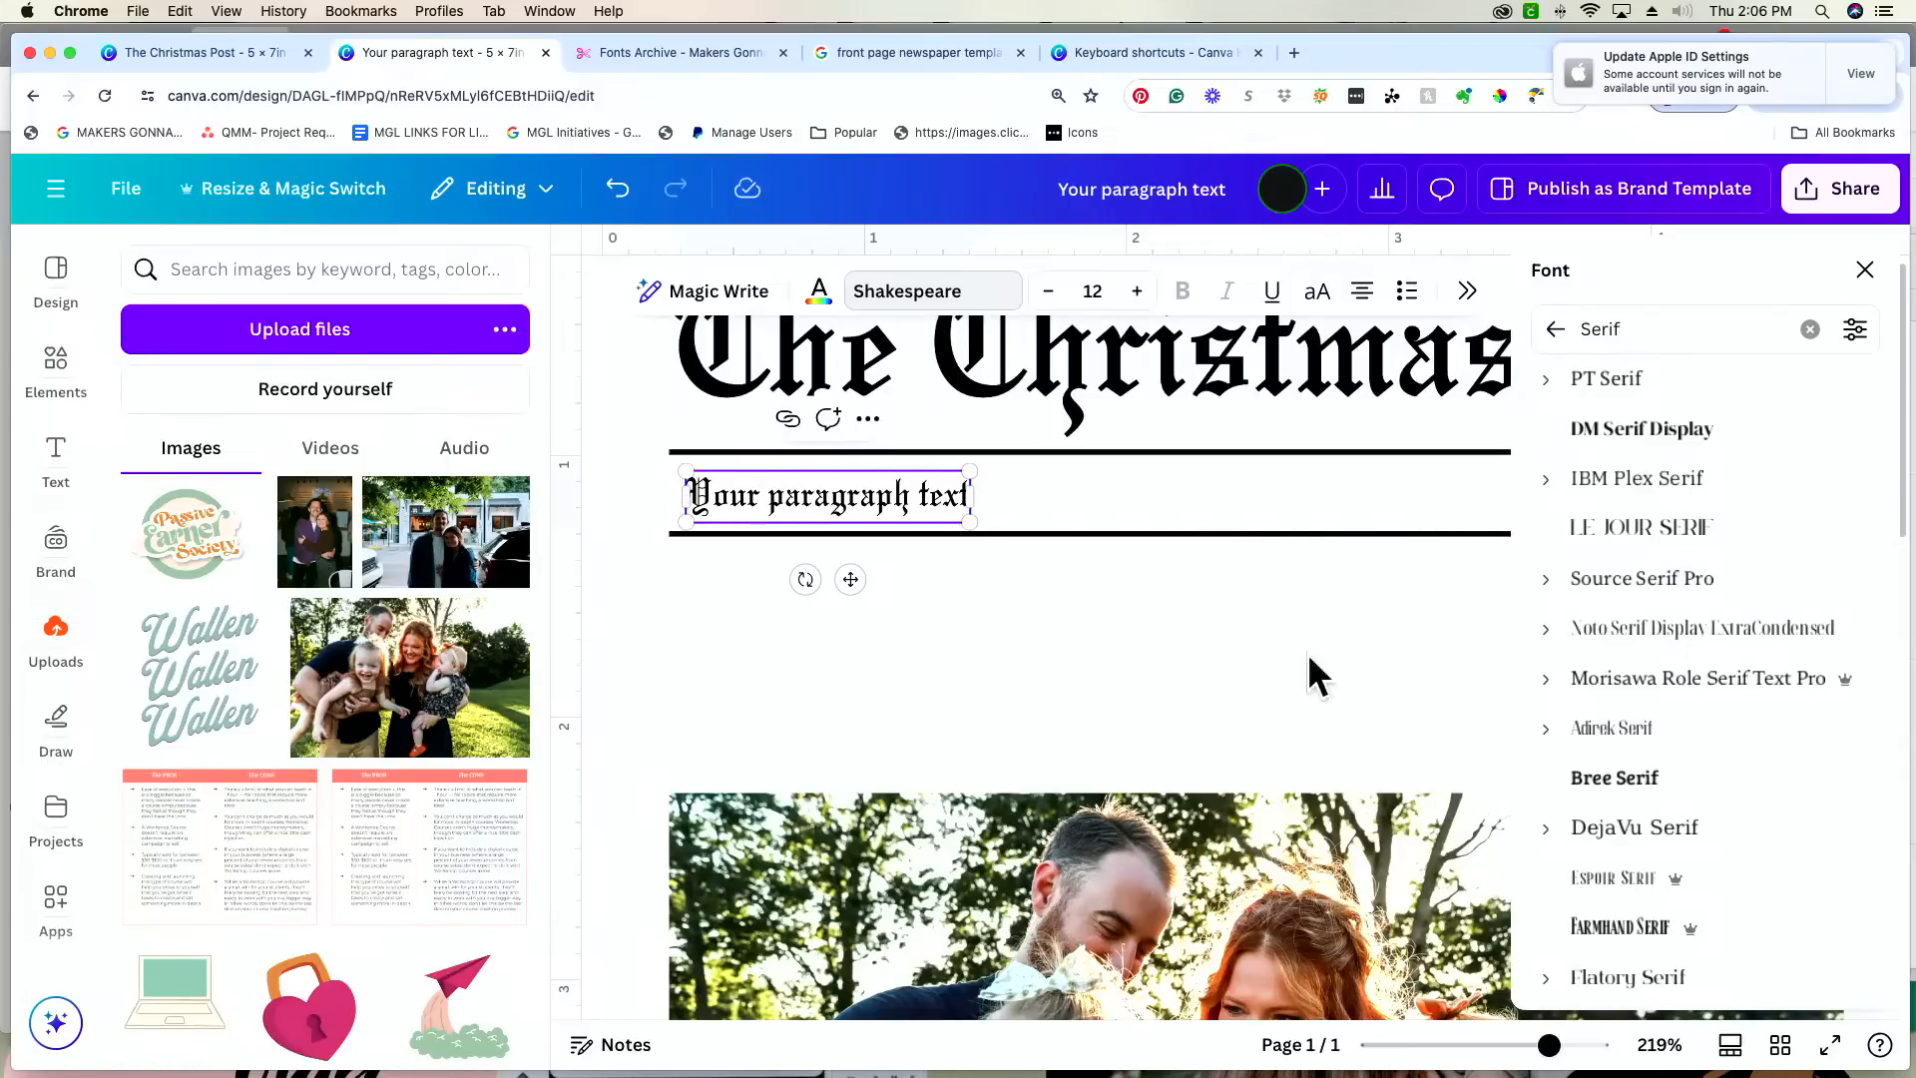
scroll(1285, 703, down, 1)
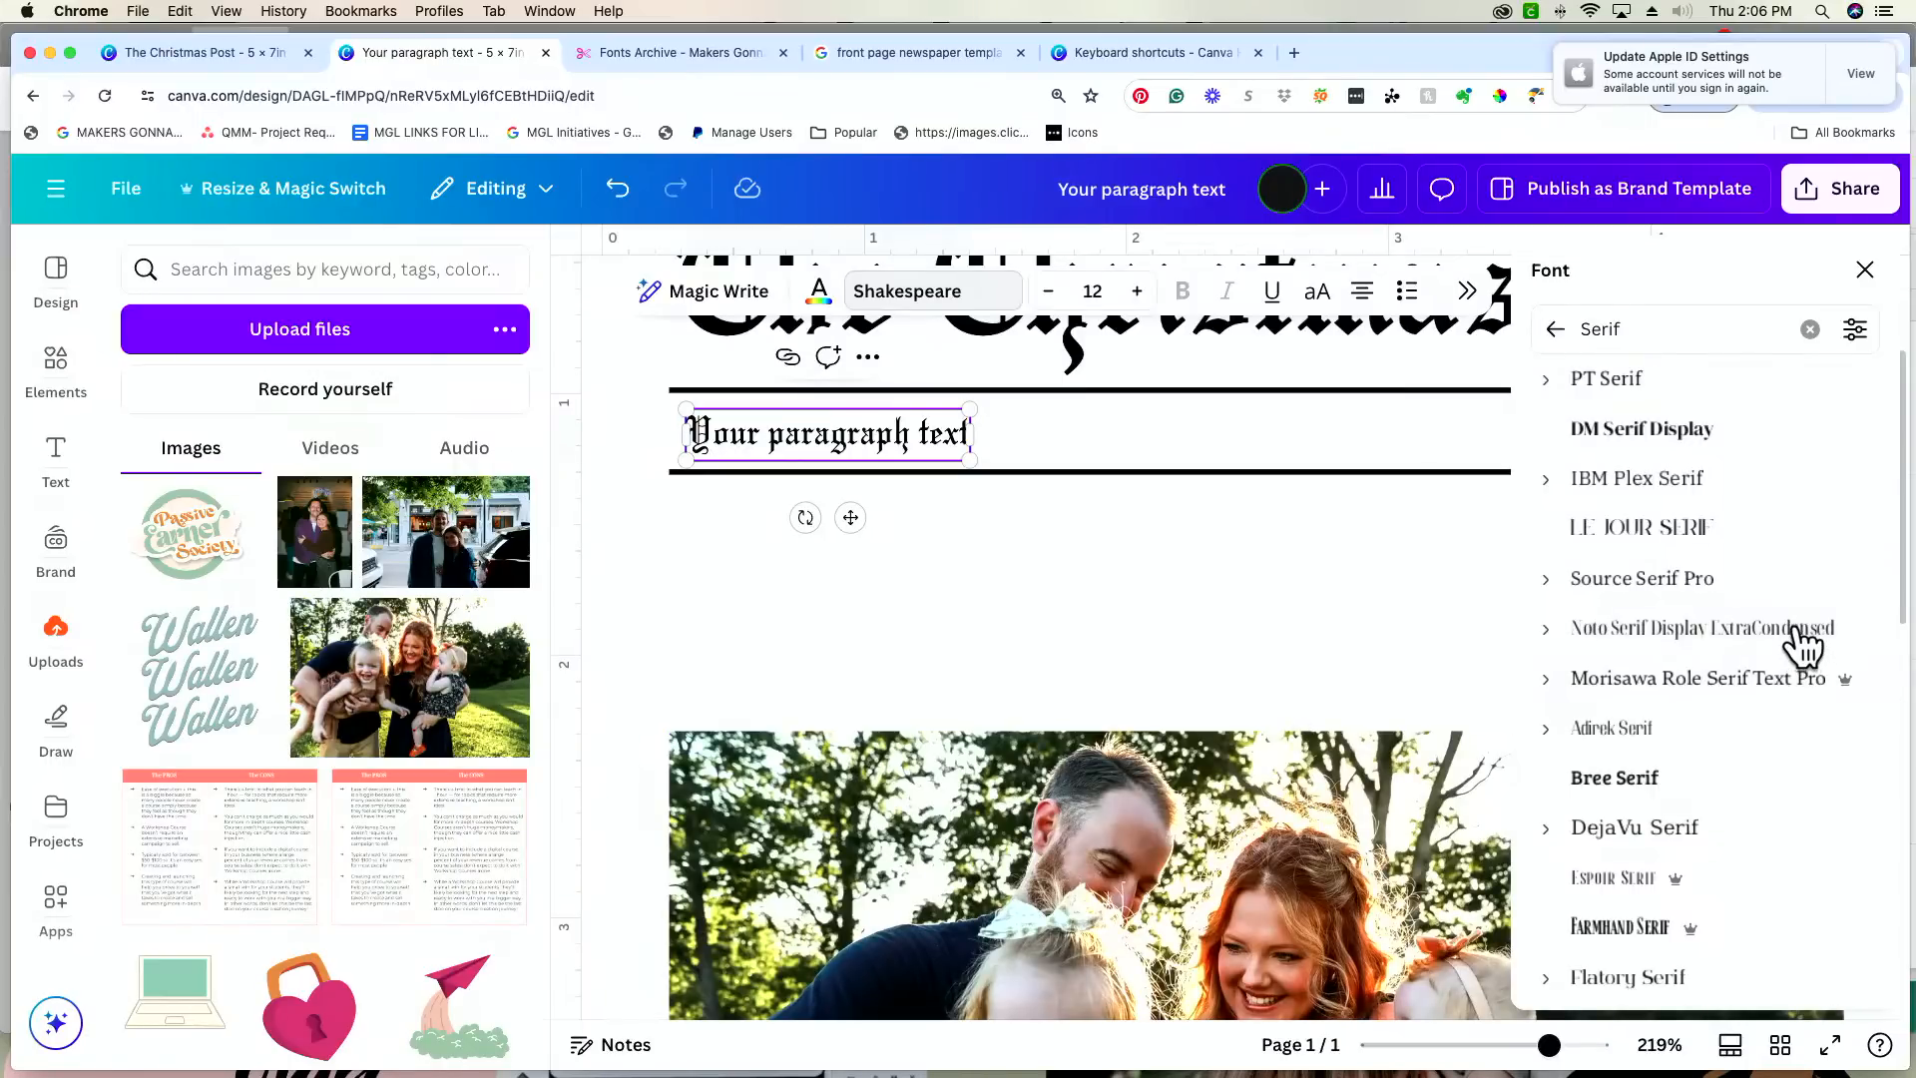
scroll(1793, 644, up, 2)
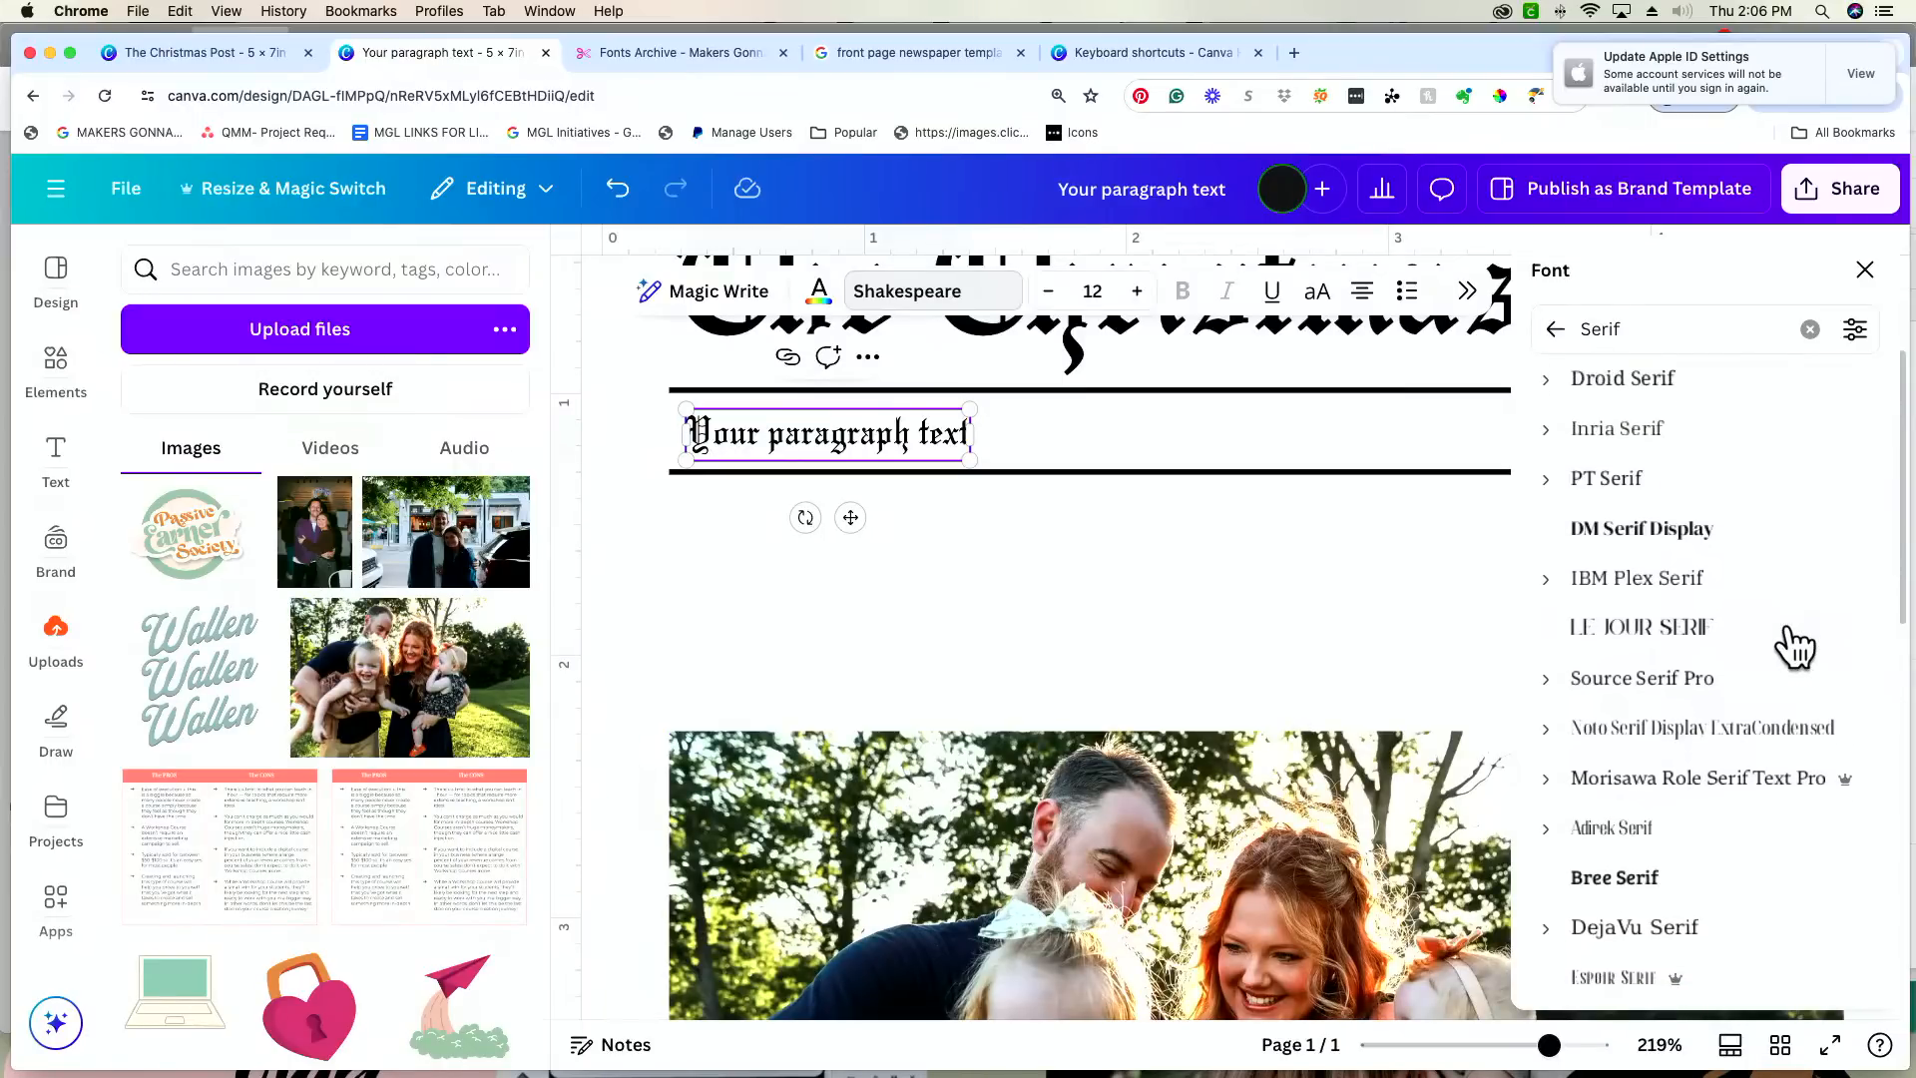
click(1793, 644)
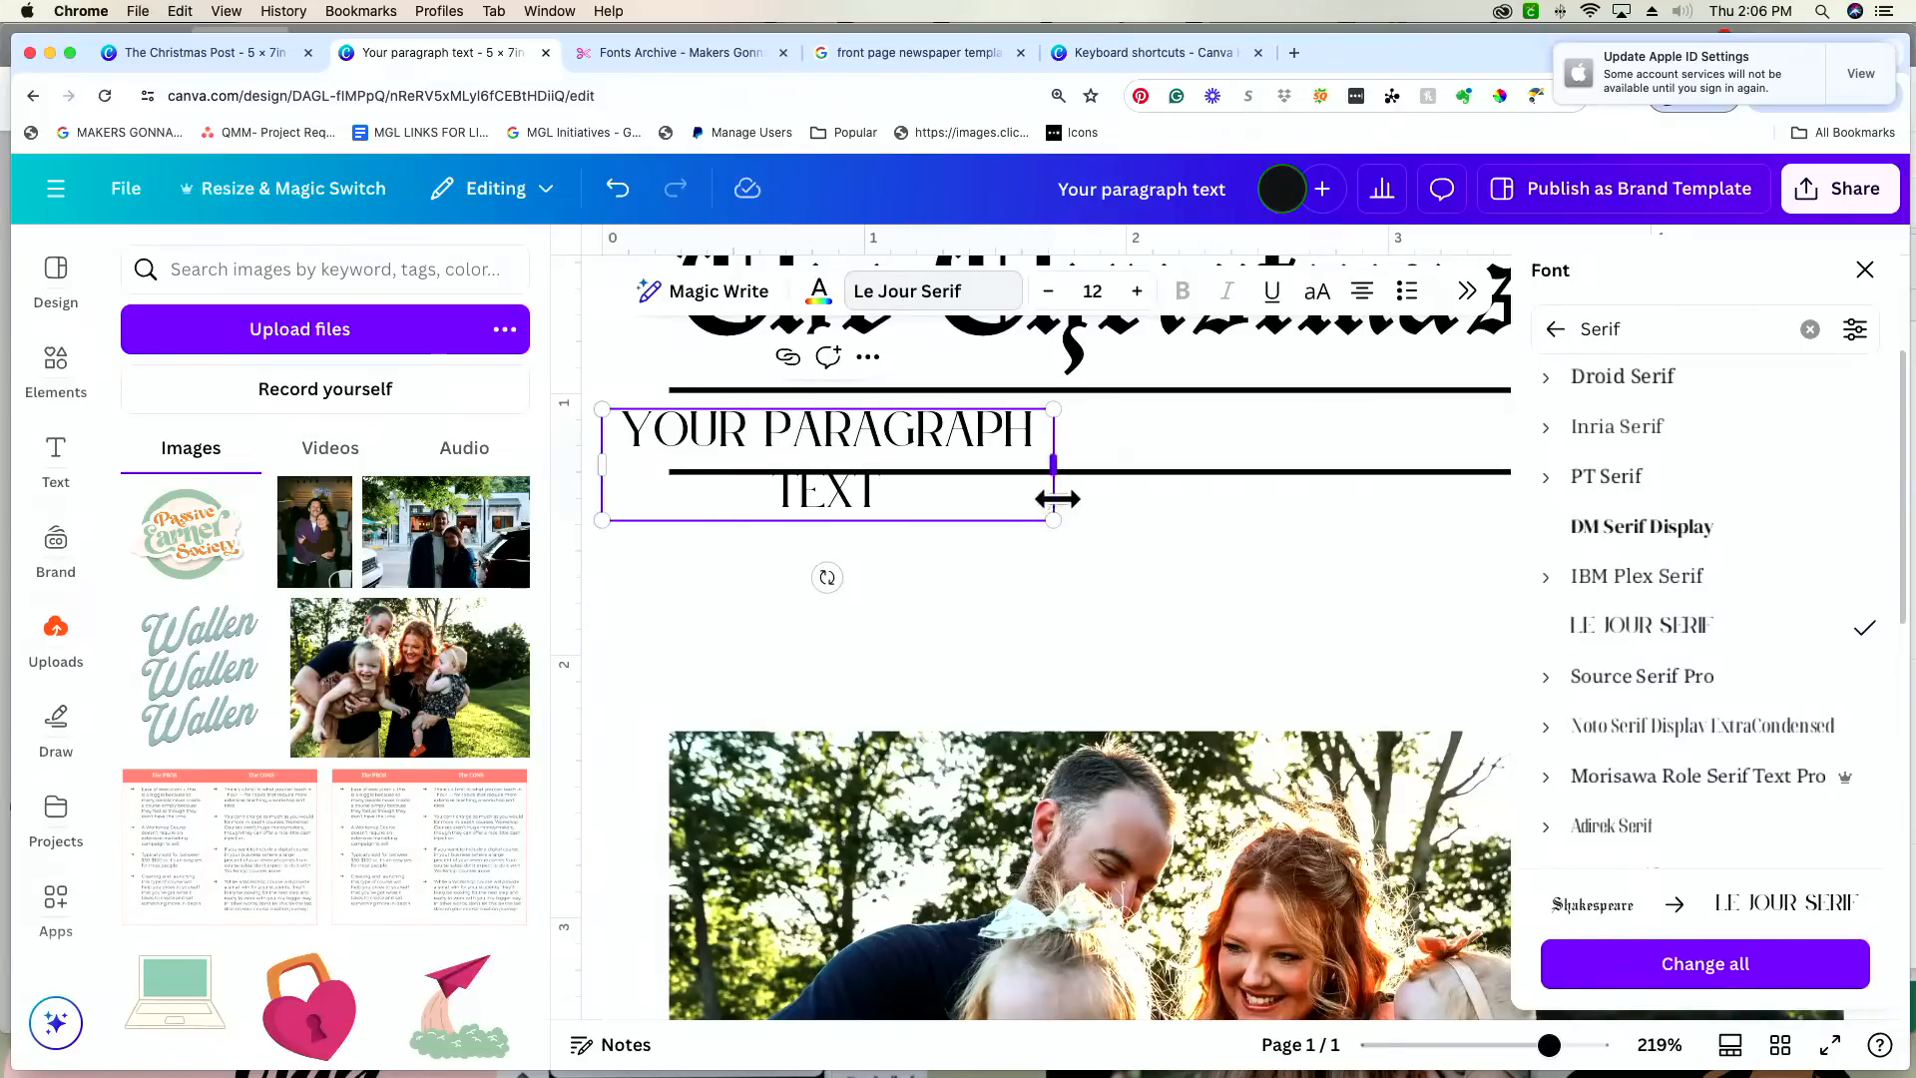
Step: Widen the text box so its text fits on one line and replace the placeholder with "DECEMBER 2024"
drag(1053, 464, 1120, 432)
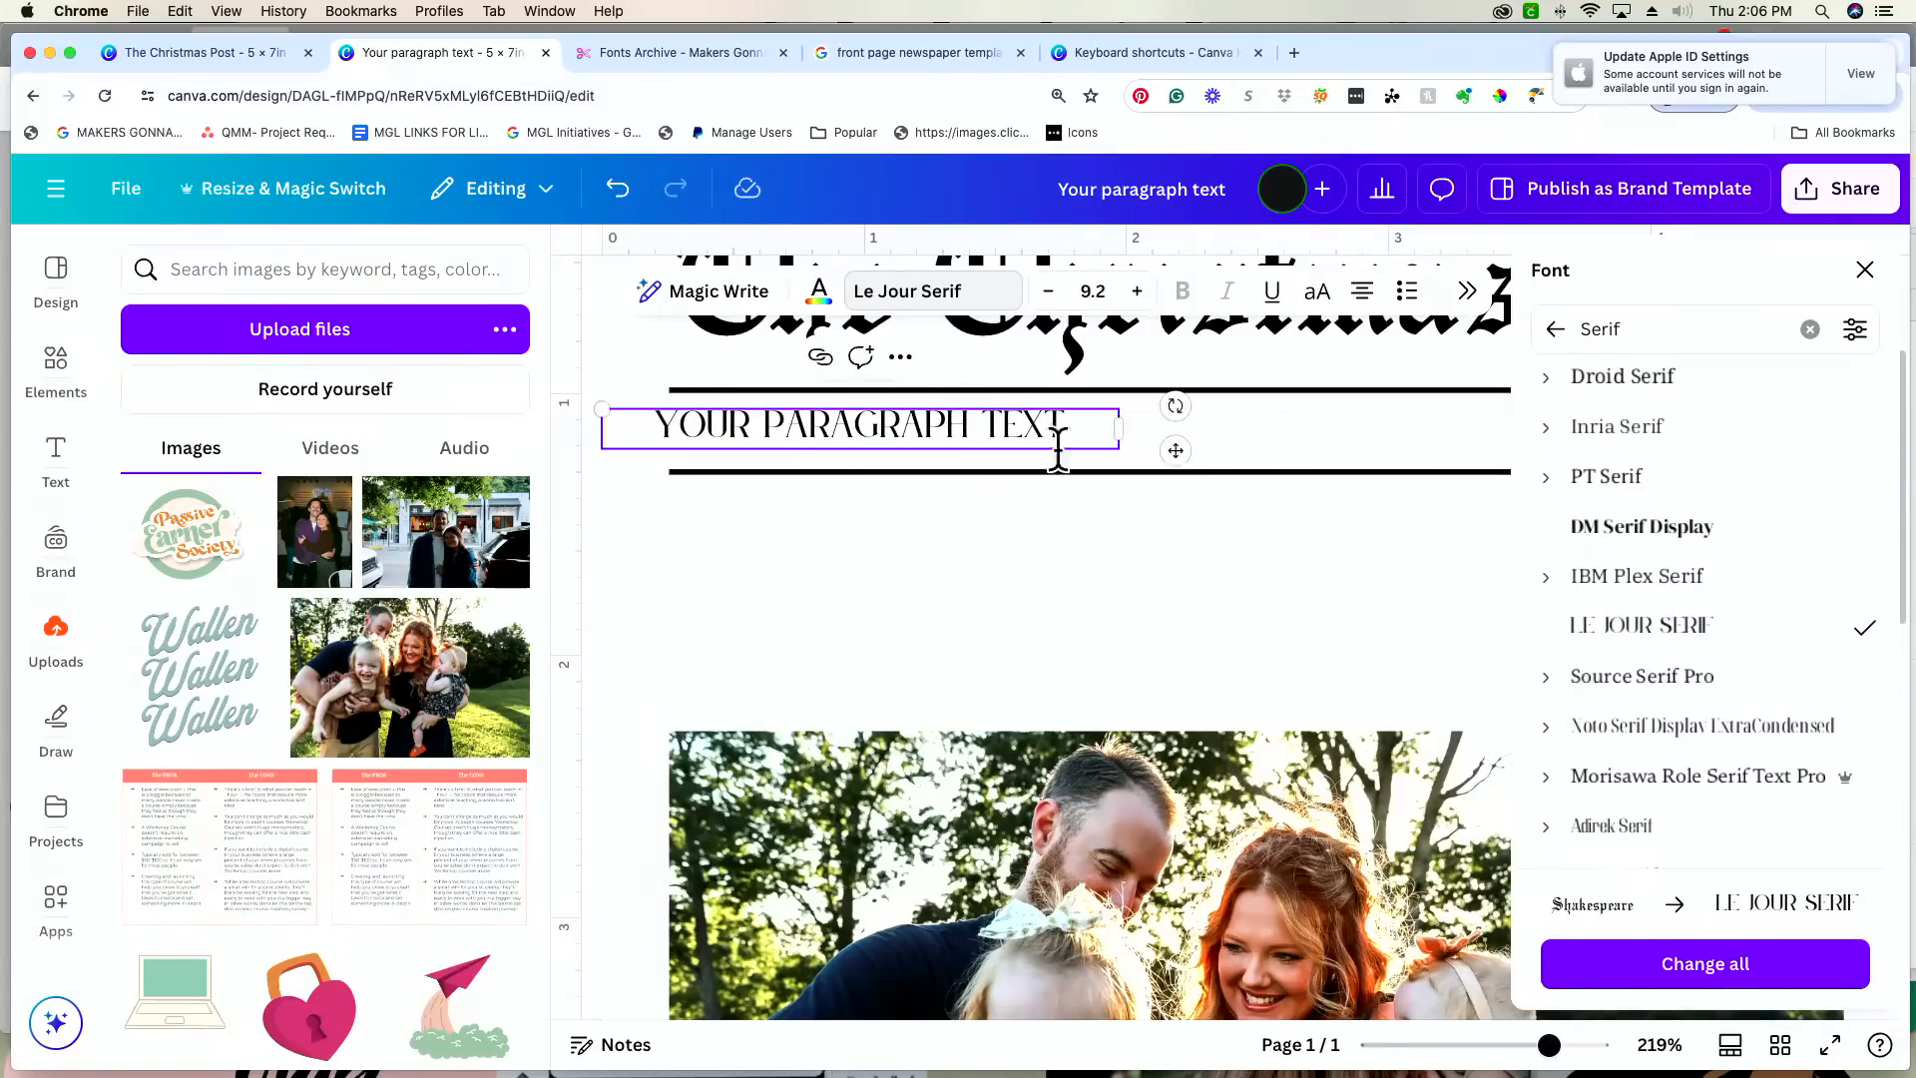
double_click(888, 425)
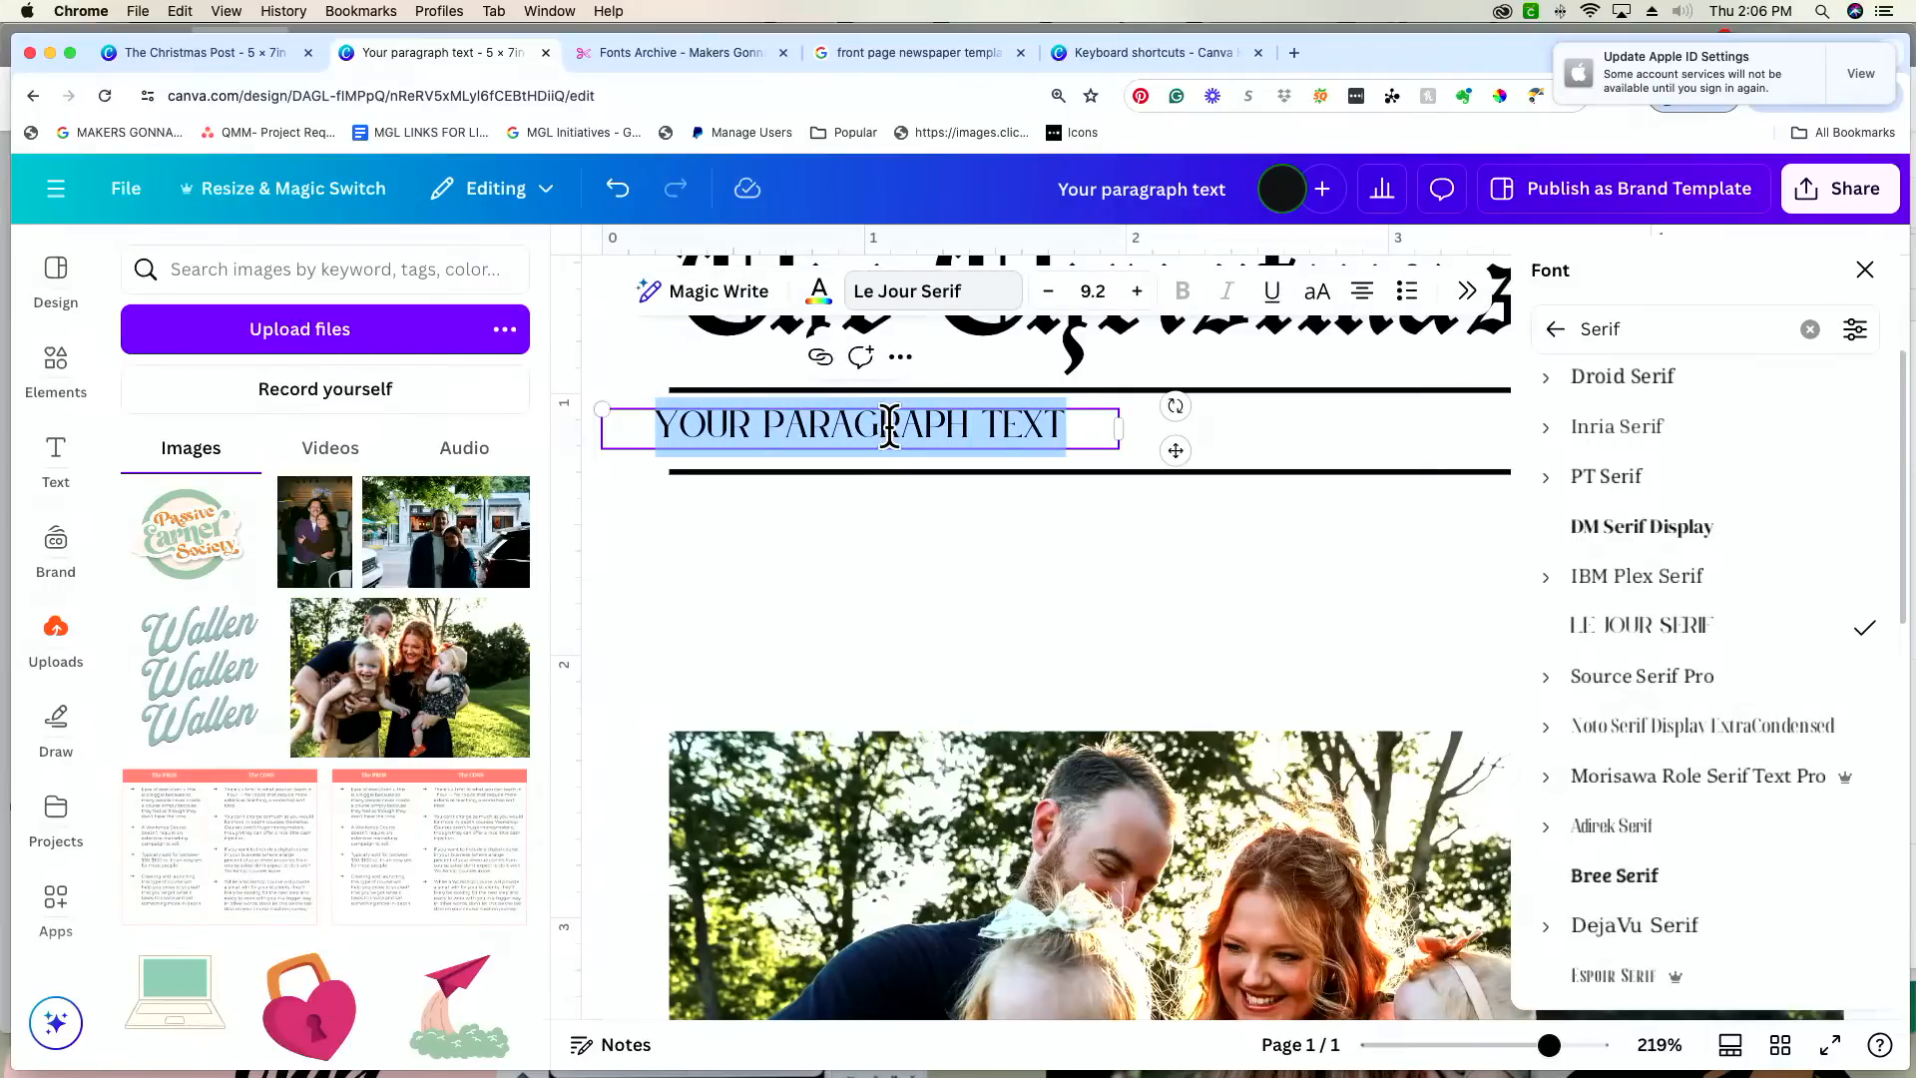
text(DECEMBER )
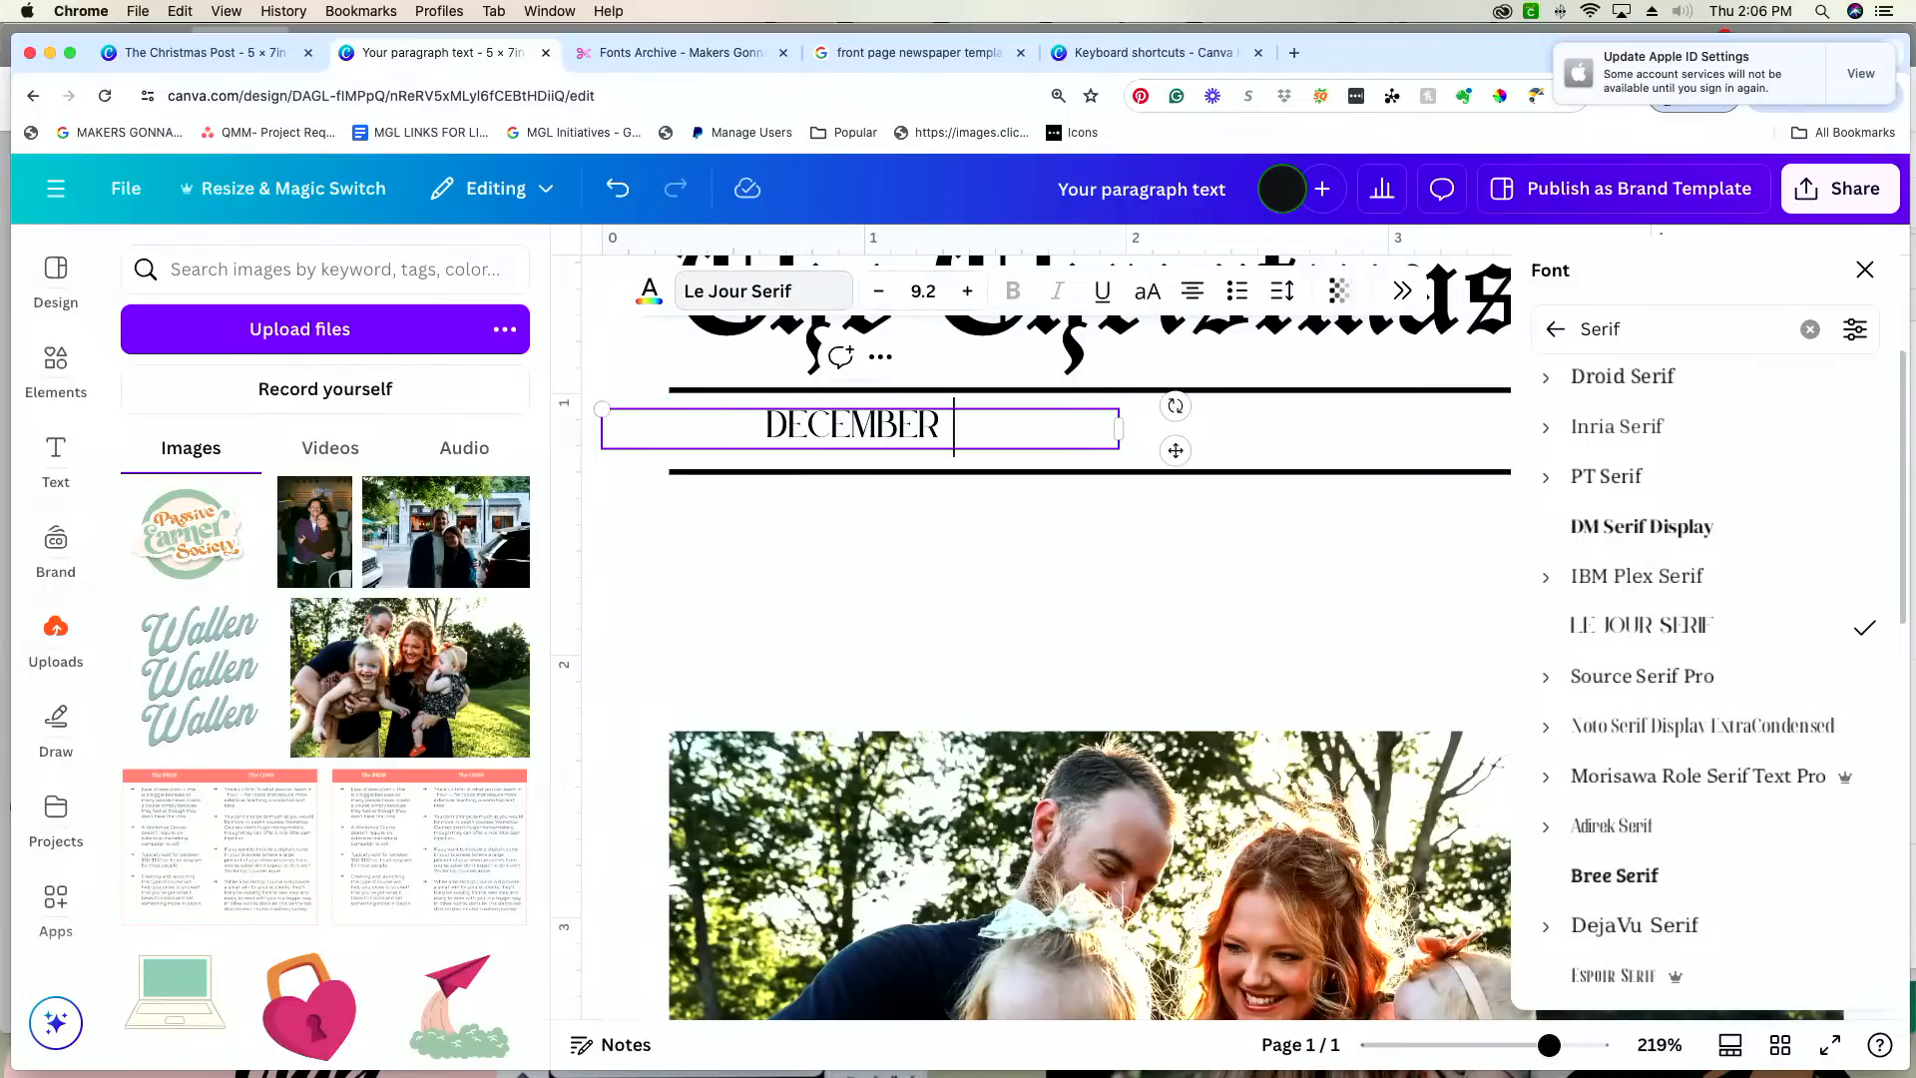
text(2024)
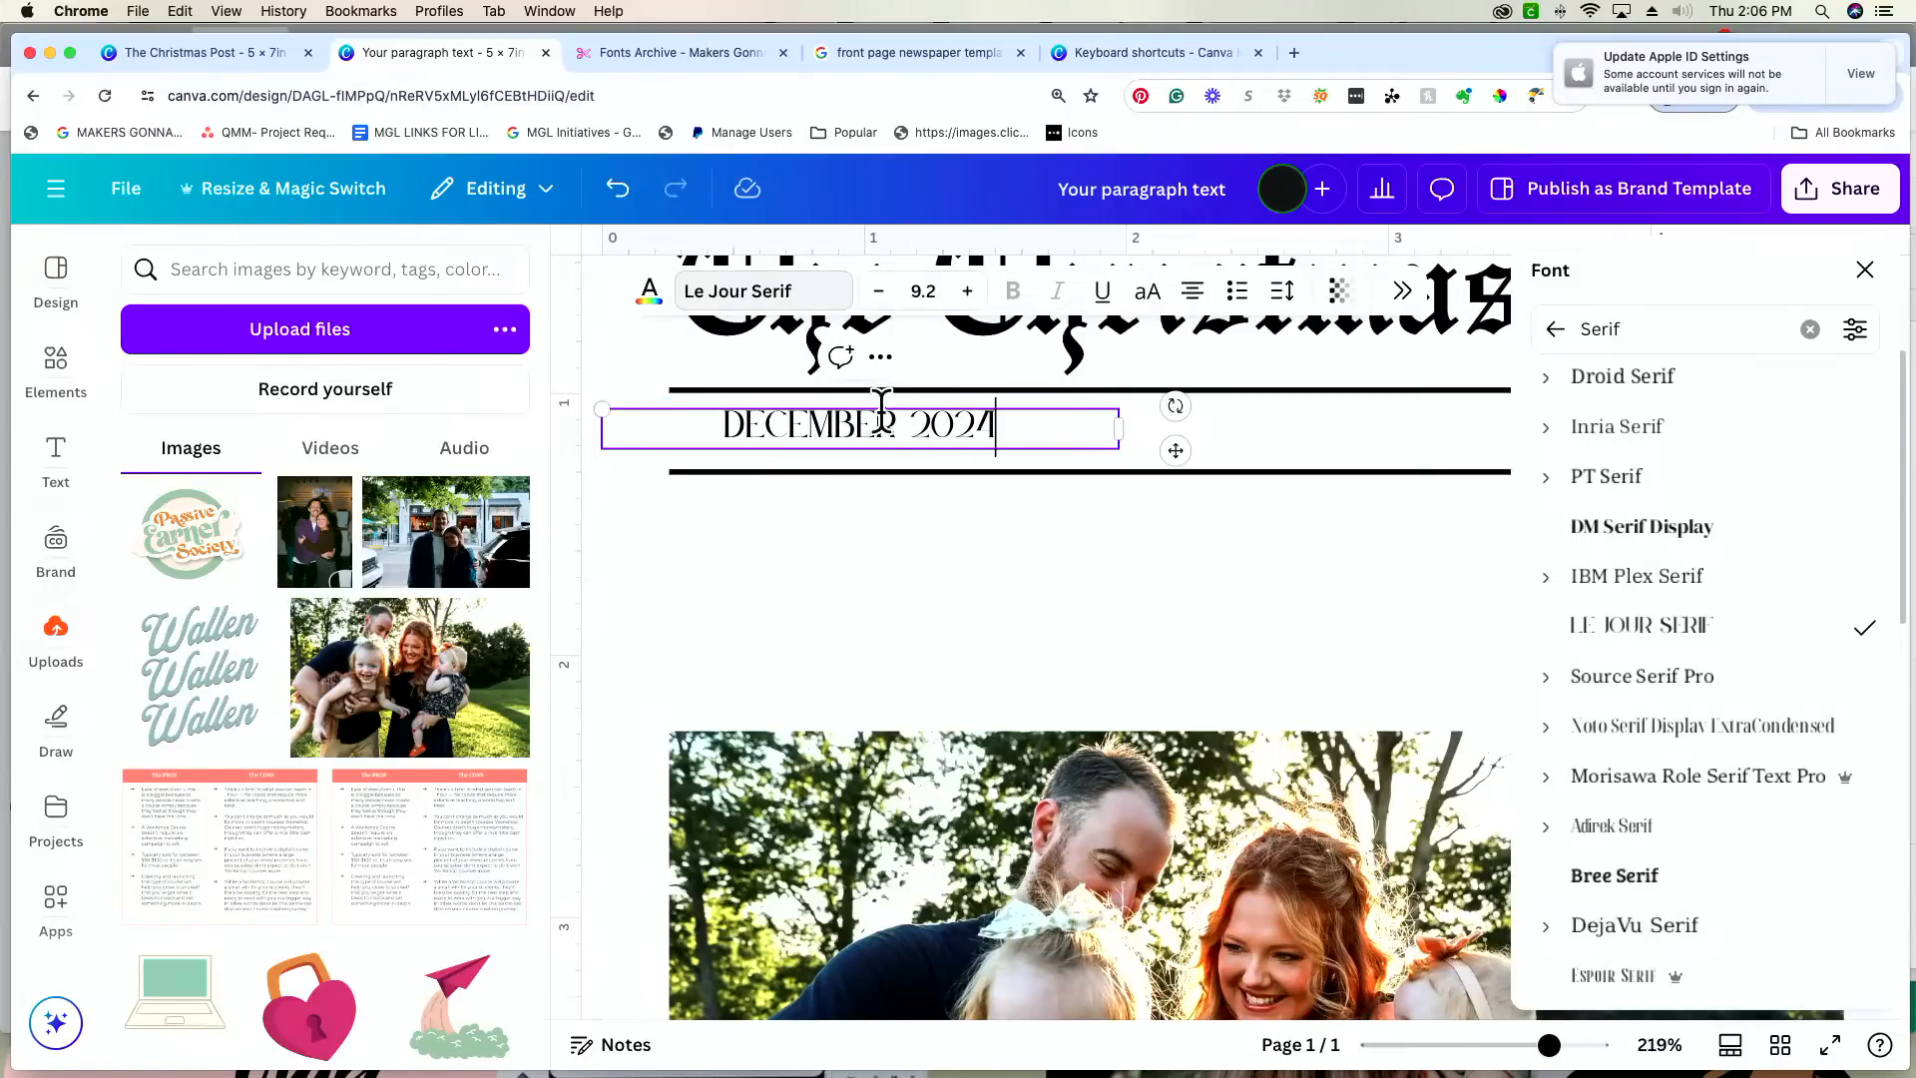
Step: Resize the "DECEMBER 2024" text to 10.8 and place it between the two lines, flush with their starting end
scroll(1103, 428, down, 1)
drag(1118, 406, 870, 434)
scroll(1018, 578, up, 1)
click(1030, 603)
scroll(865, 416, down, 1)
scroll(871, 432, up, 1)
drag(683, 403, 619, 379)
drag(803, 496, 857, 498)
scroll(860, 496, down, 1)
click(1137, 543)
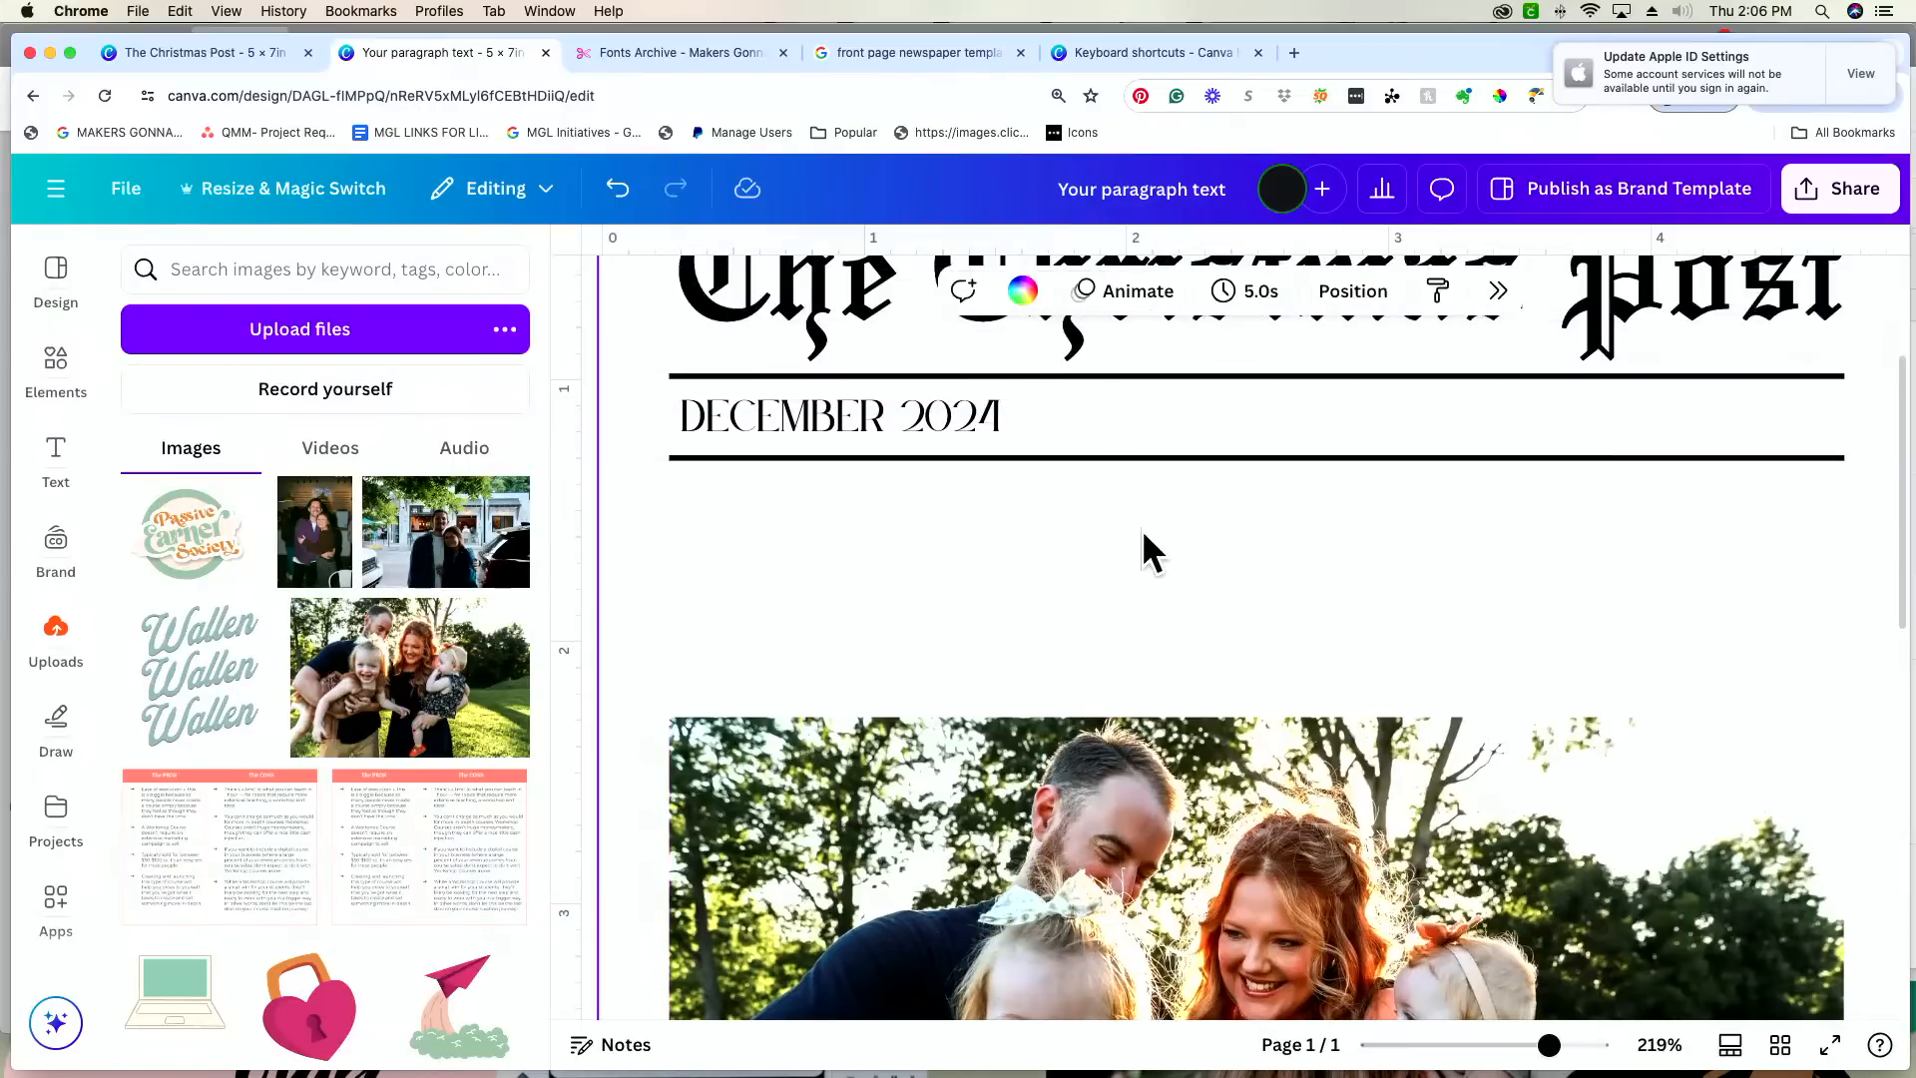
Step: Try the Espoir Serif and Farmhand Serif fonts on the "DECEMBER 2024" text
scroll(1125, 544, right, 1)
drag(1549, 1044, 1526, 1045)
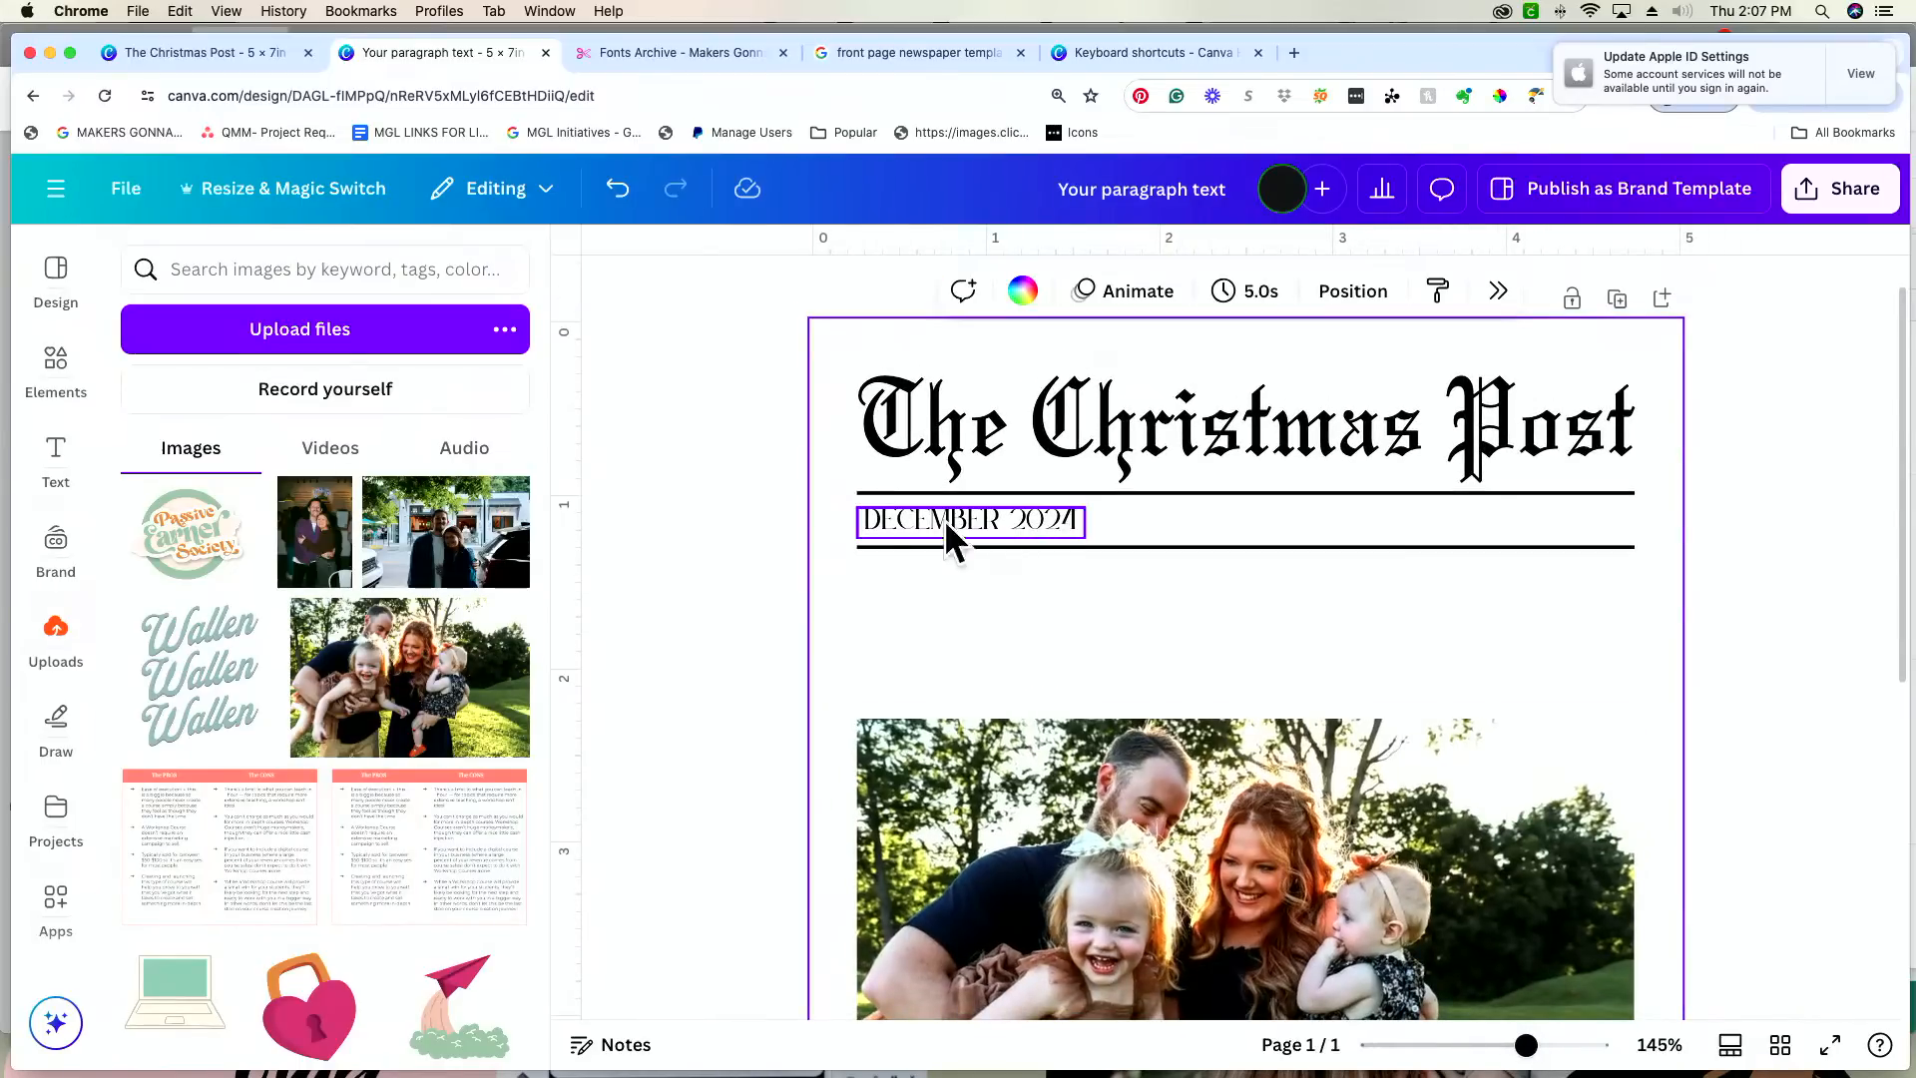
click(982, 509)
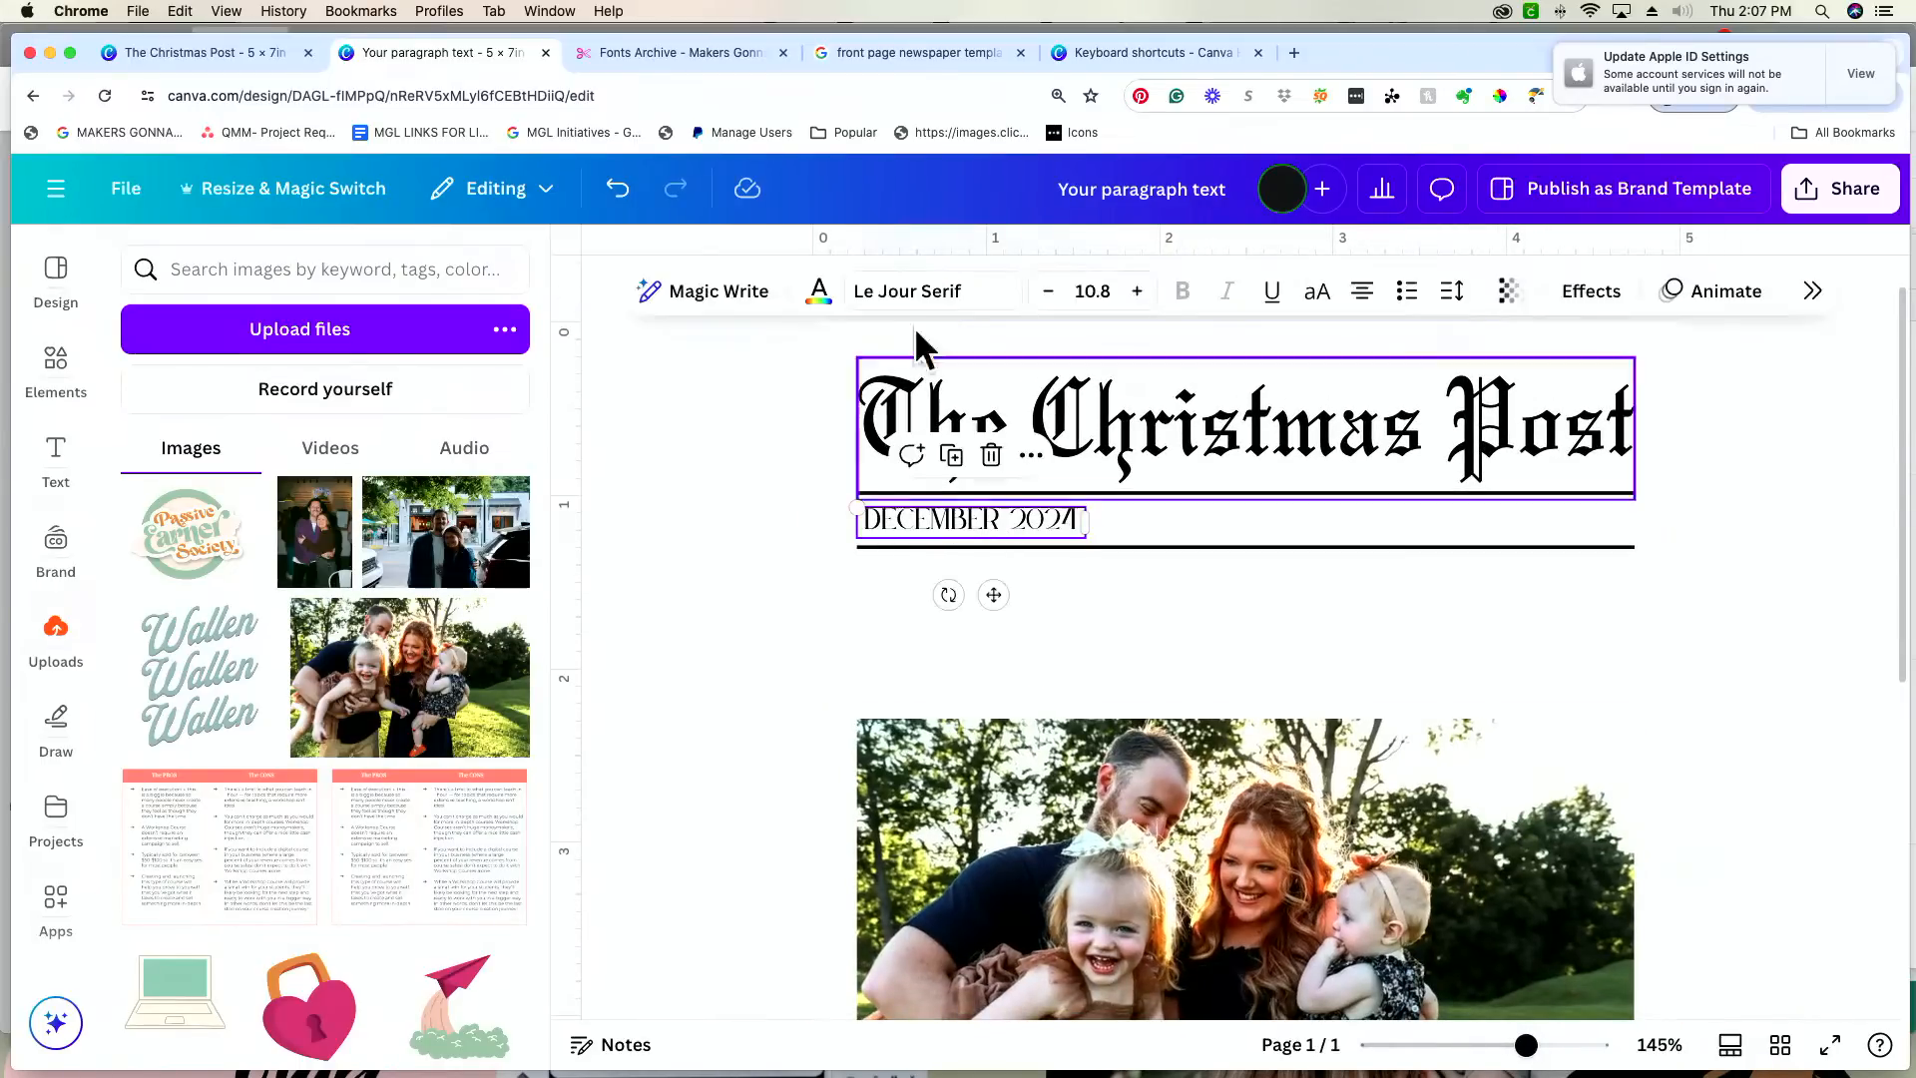
click(926, 297)
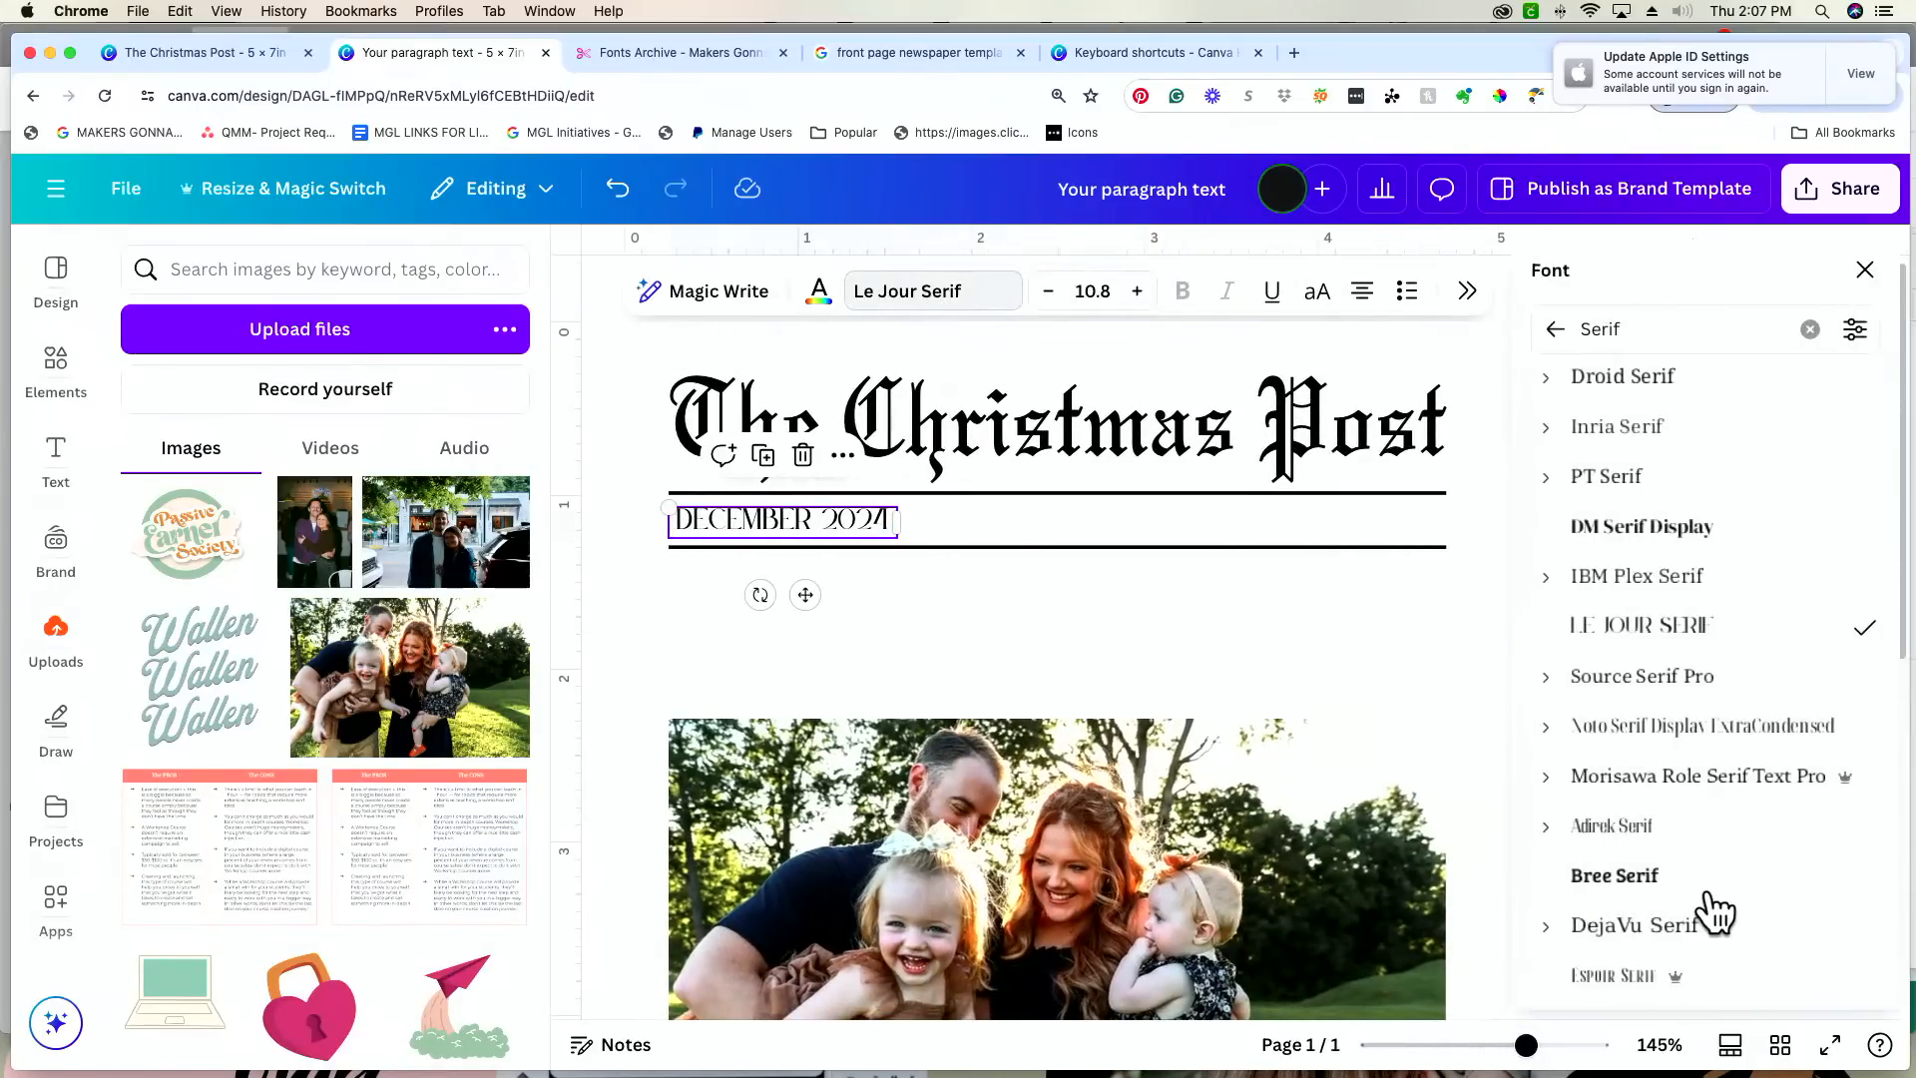
scroll(1718, 834, down, 3)
click(1734, 818)
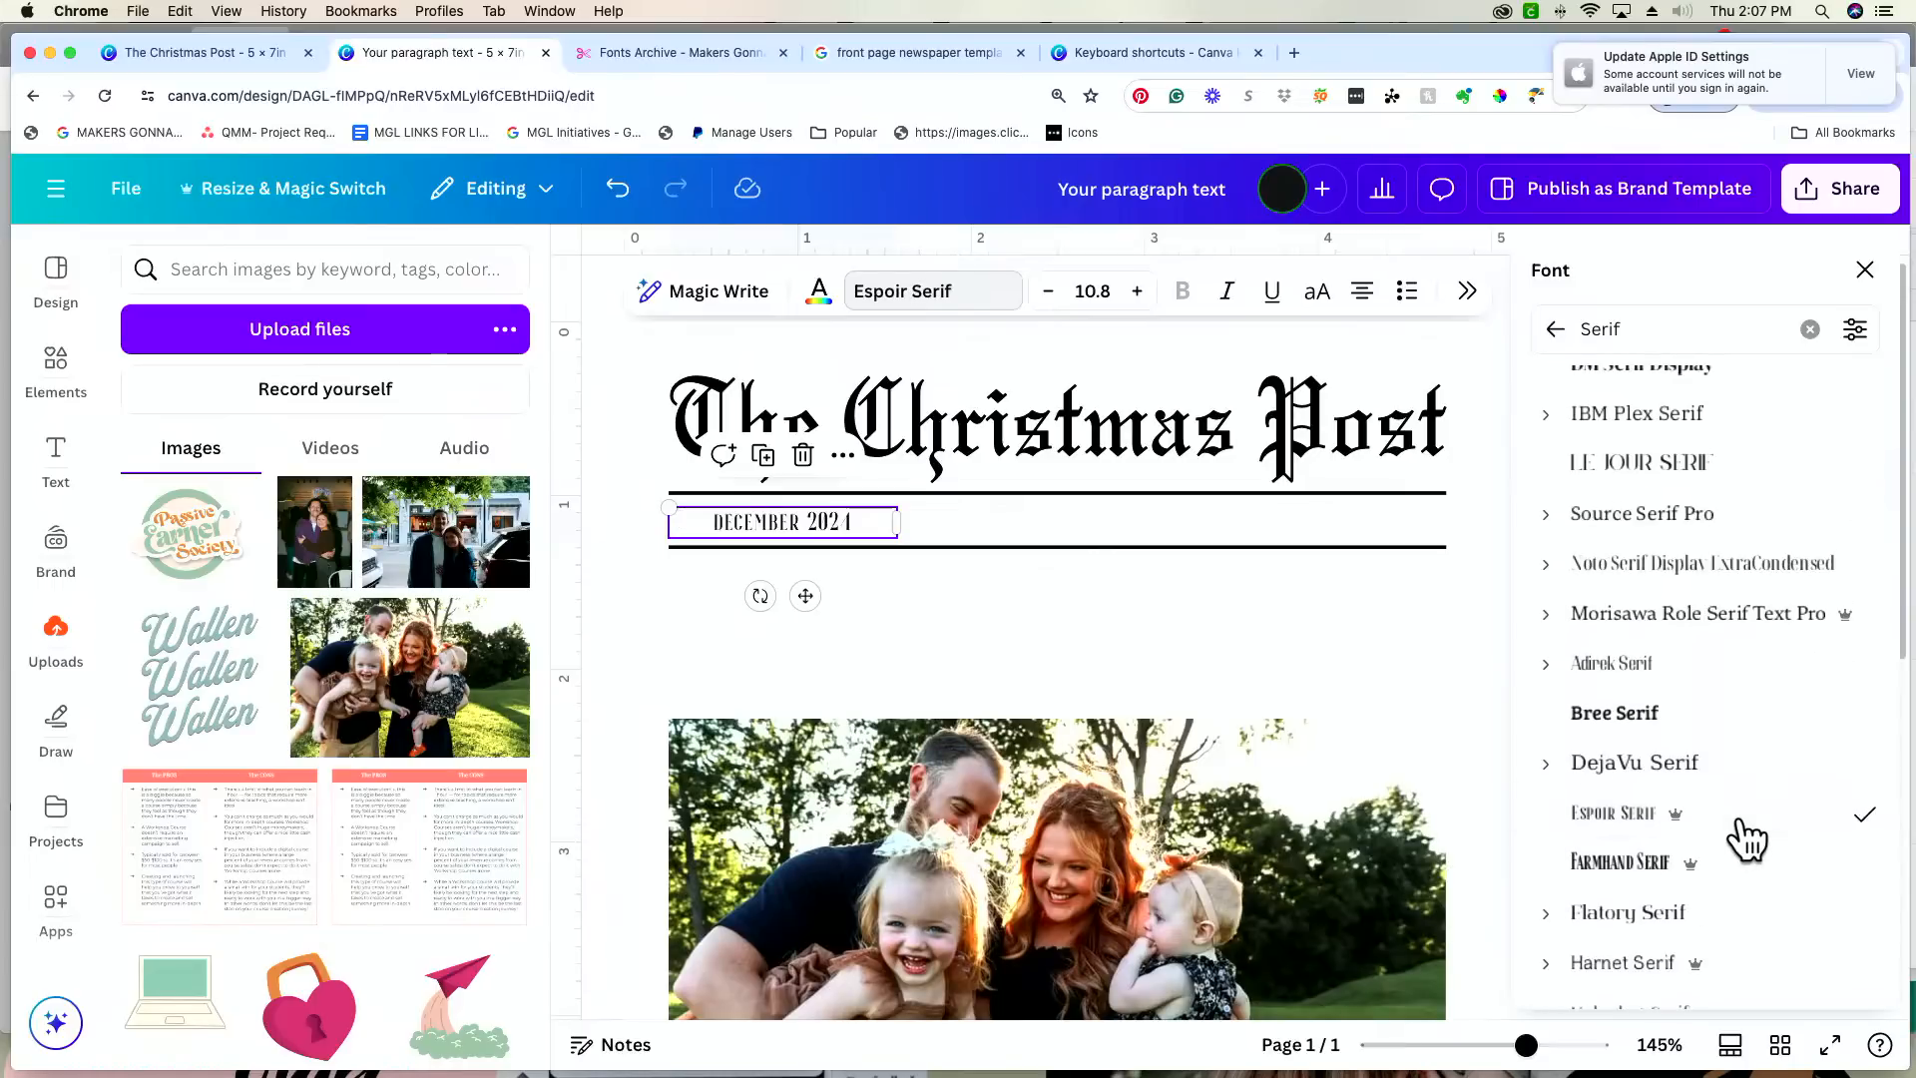
scroll(1746, 838, down, 1)
click(1741, 820)
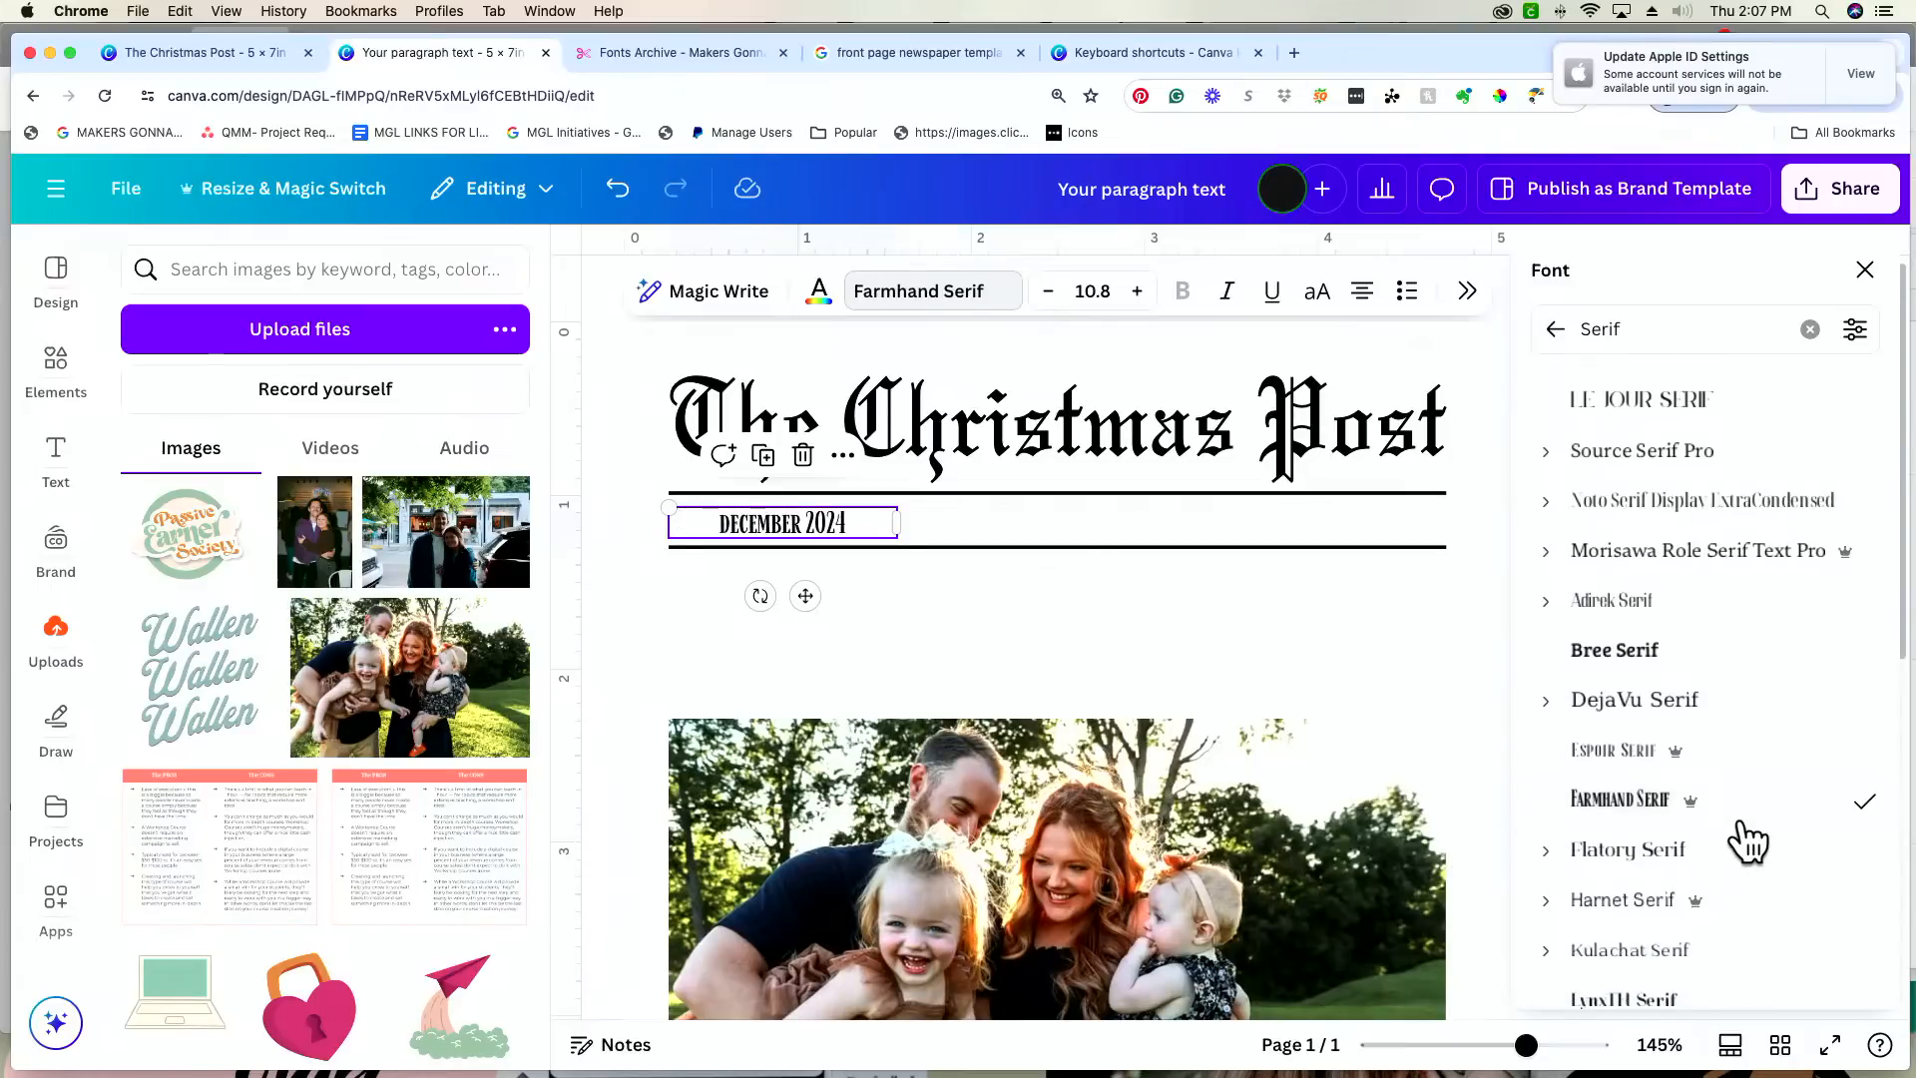
scroll(1747, 840, down, 2)
scroll(1742, 831, down, 1)
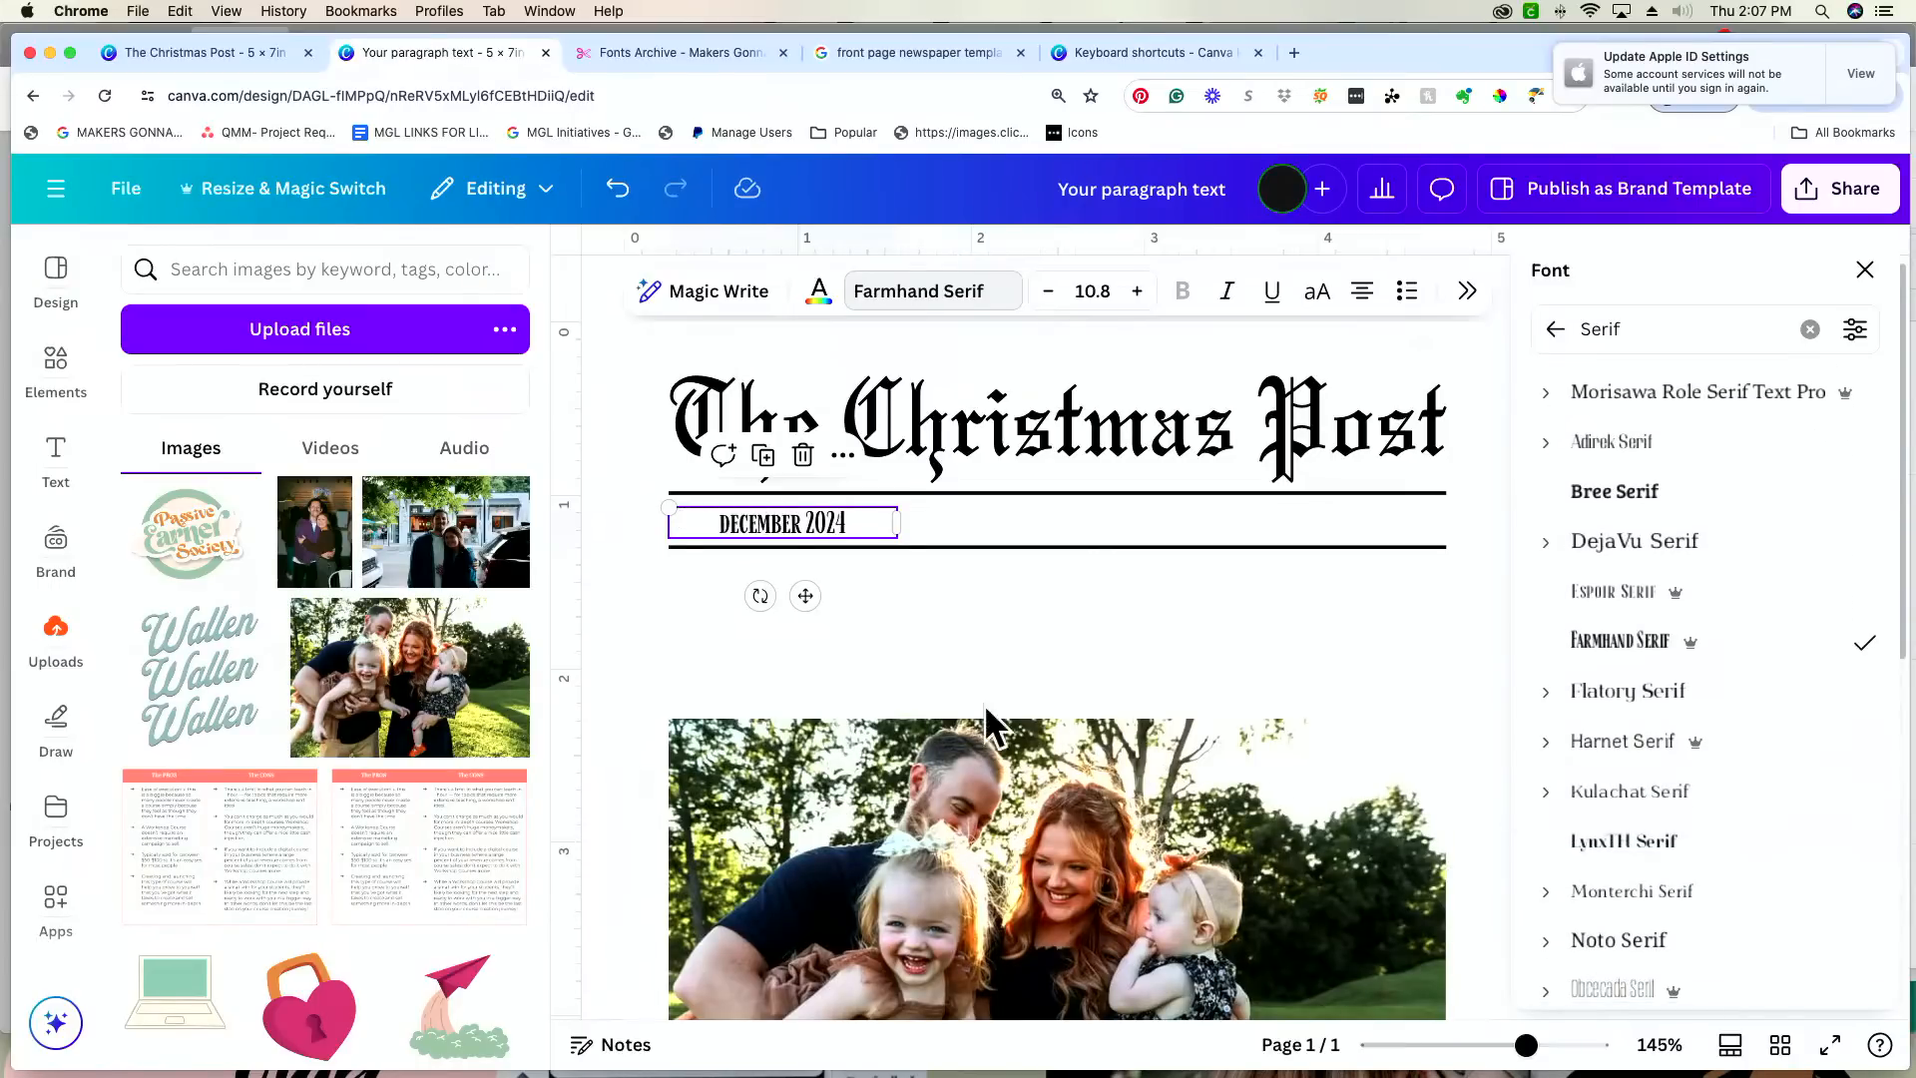
Step: Apply the South Korea Serif font to "DECEMBER 2024" and resize the text to 12.8 on a single line
mouse_move(1519, 1046)
mouse_down()
mouse_move(1591, 1048)
mouse_move(1555, 1046)
mouse_up()
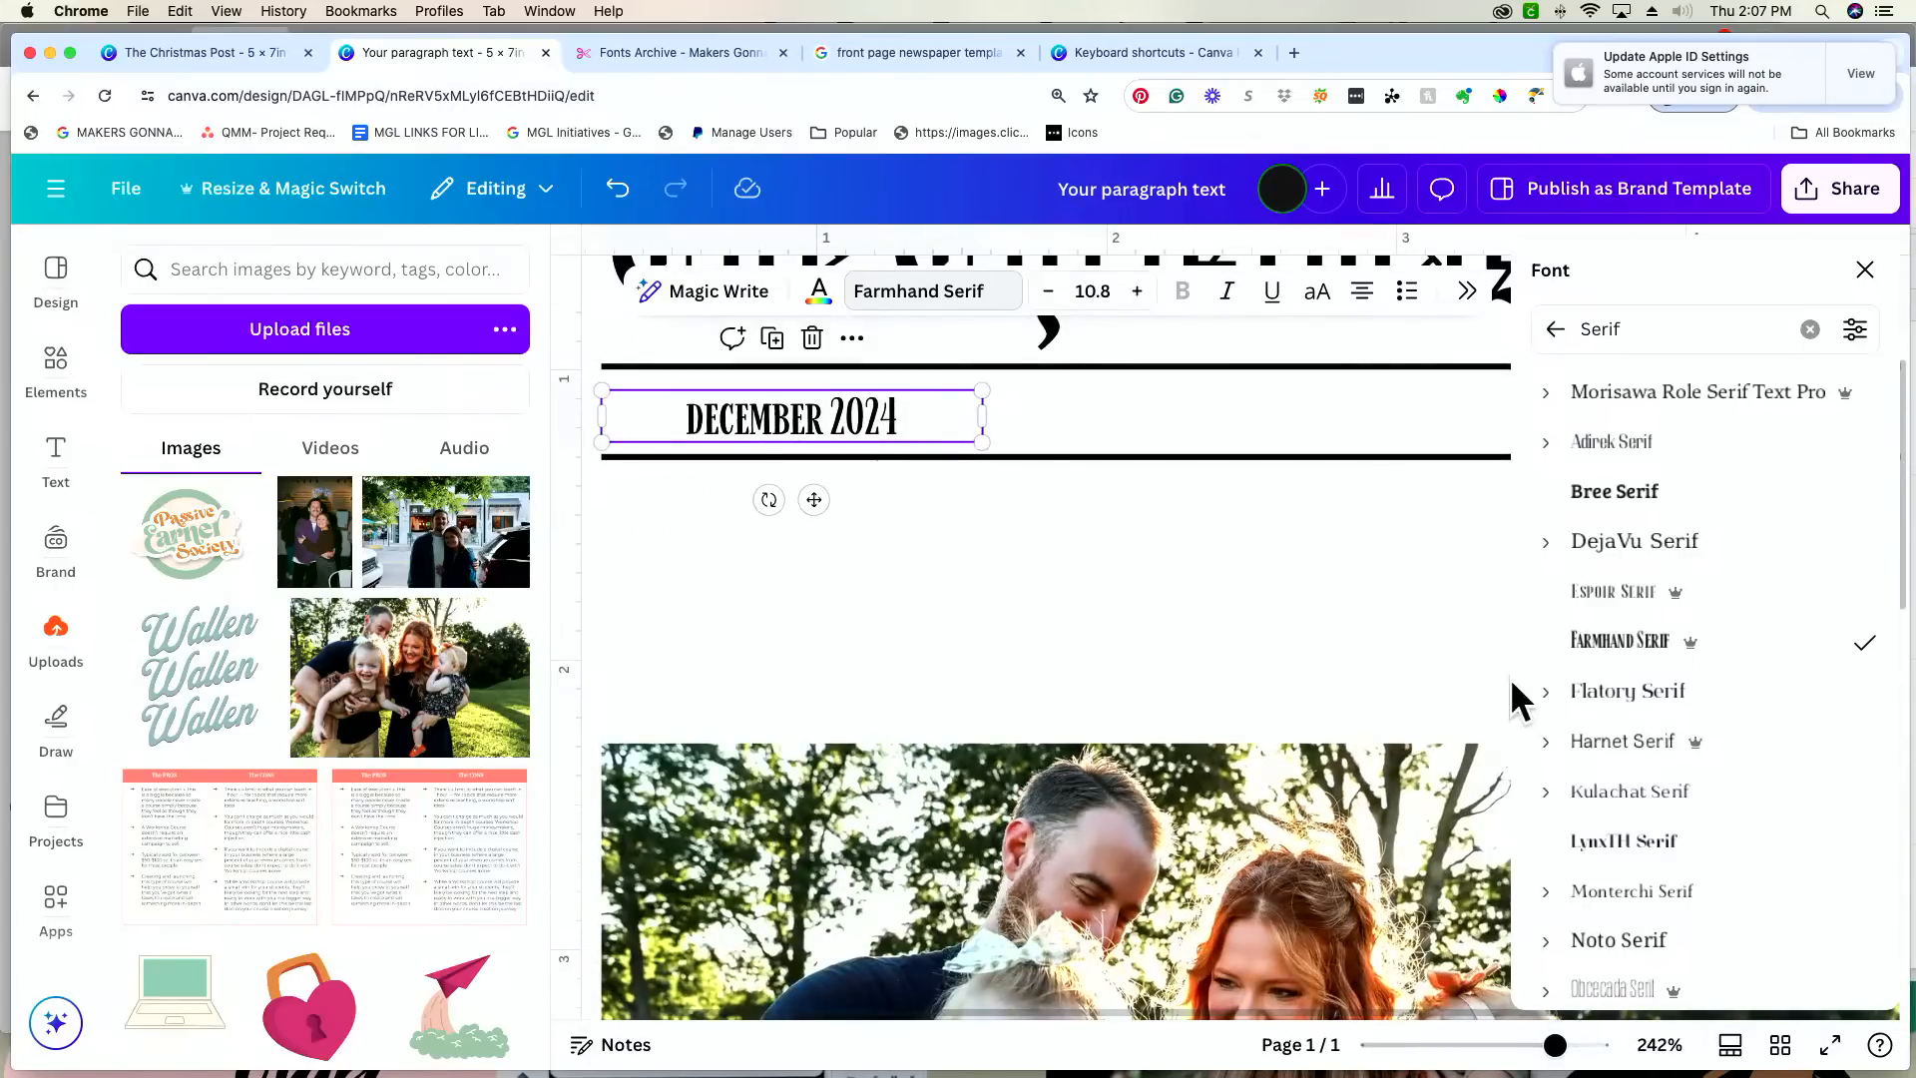
scroll(1818, 795, down, 4)
scroll(1823, 799, down, 6)
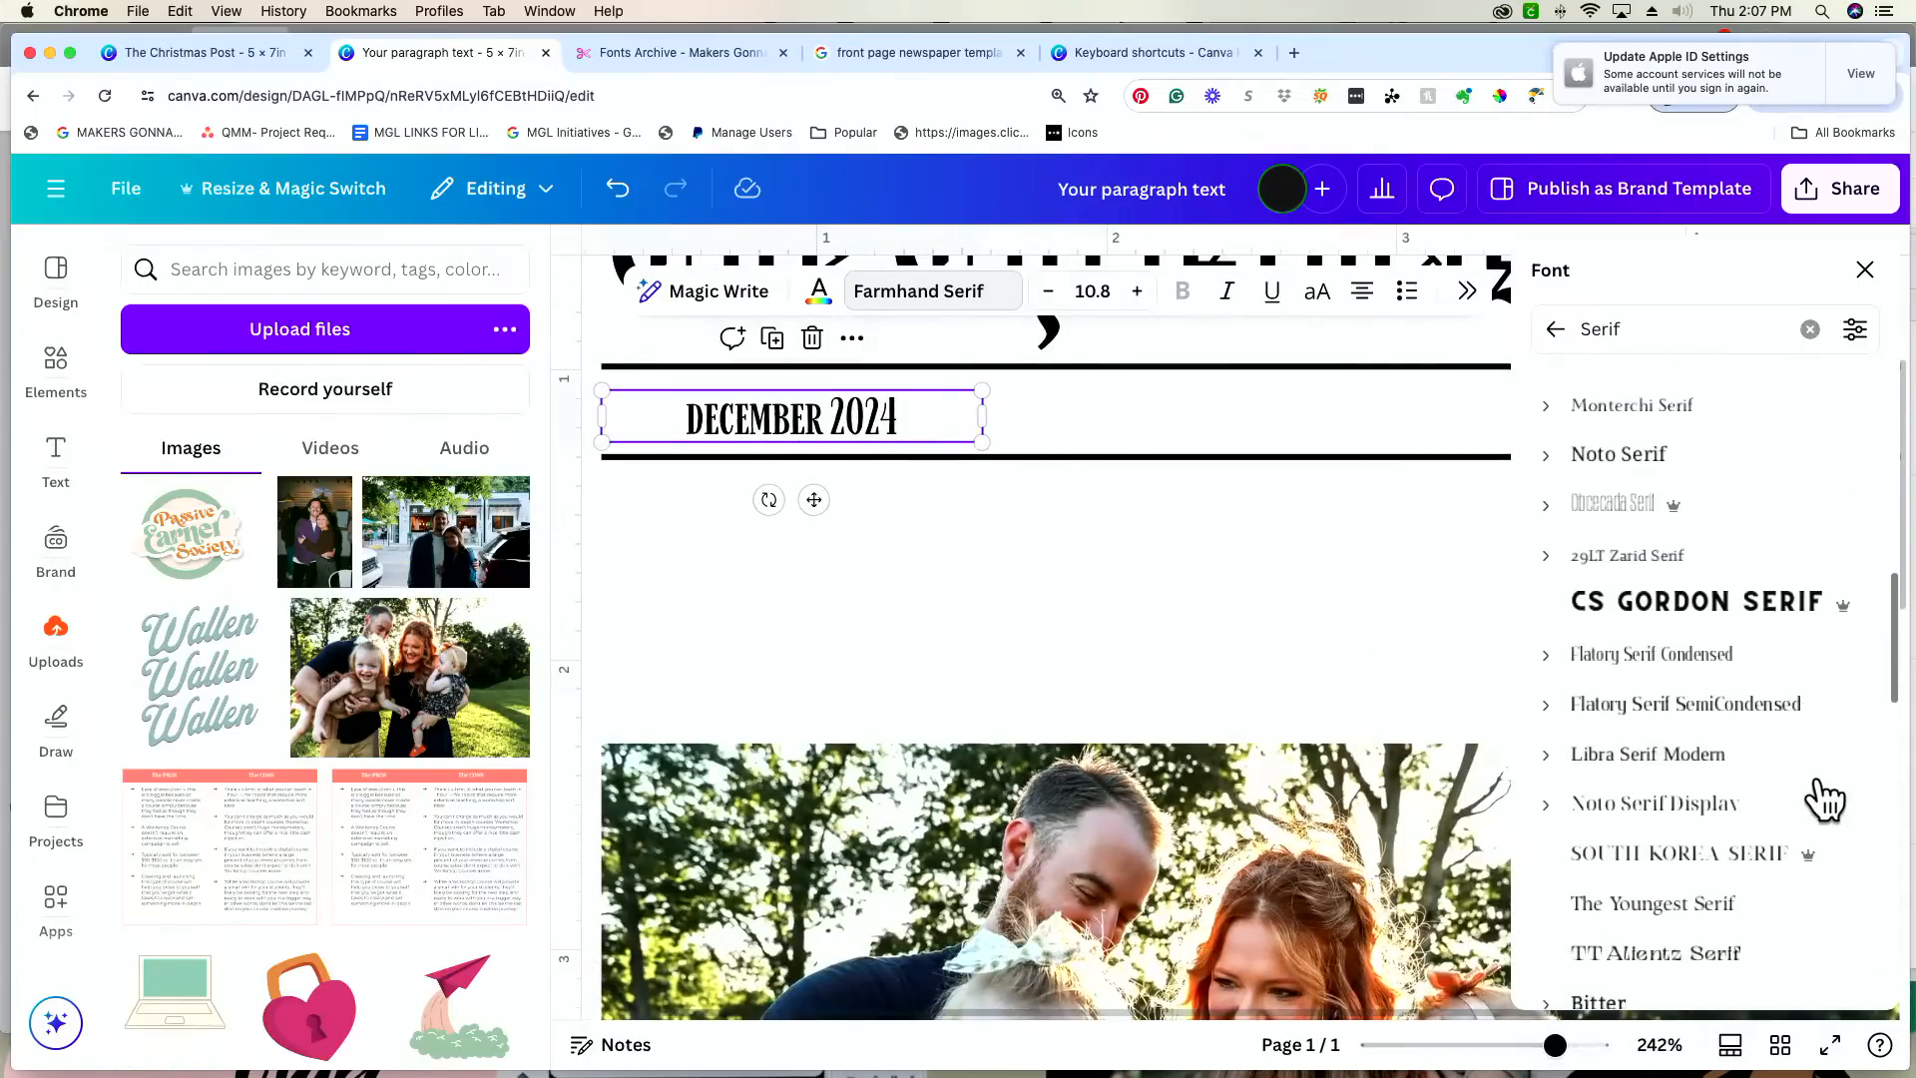
click(1667, 774)
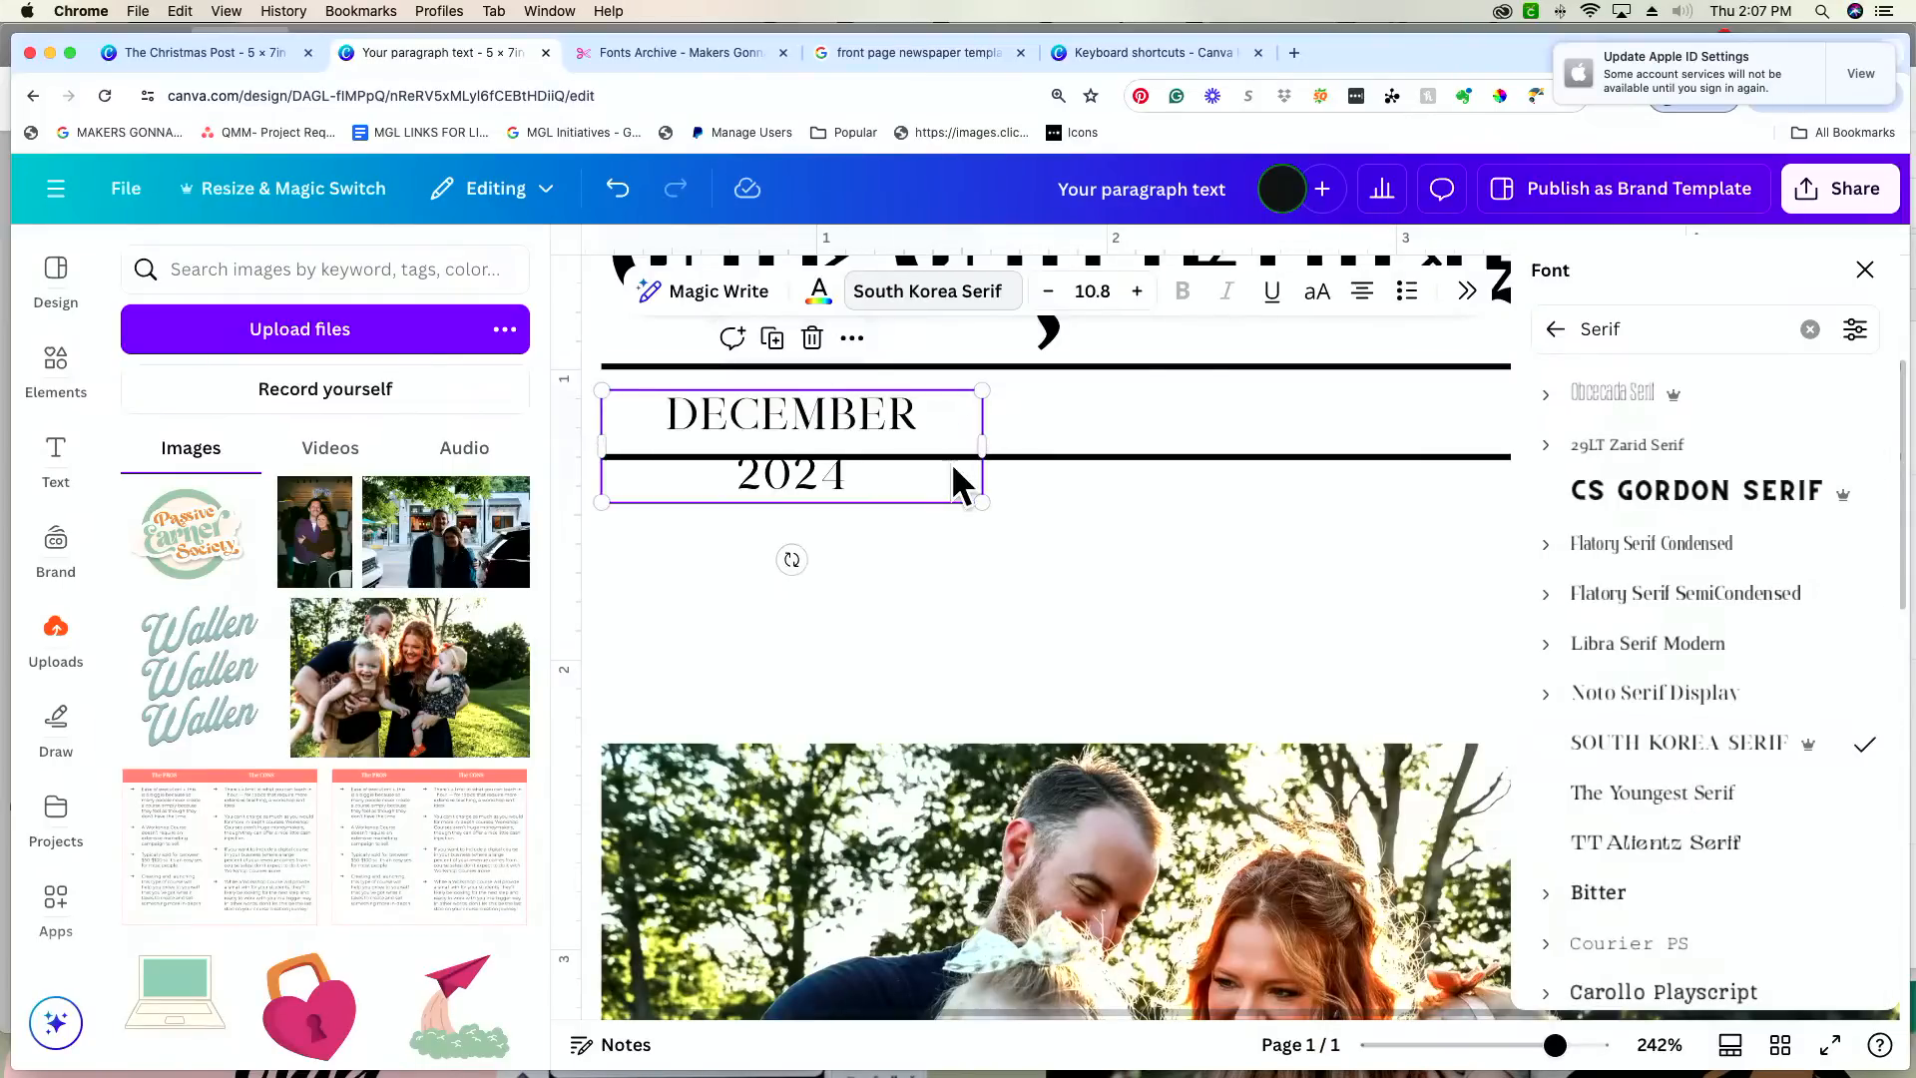
drag(981, 449, 1087, 522)
drag(869, 497, 855, 507)
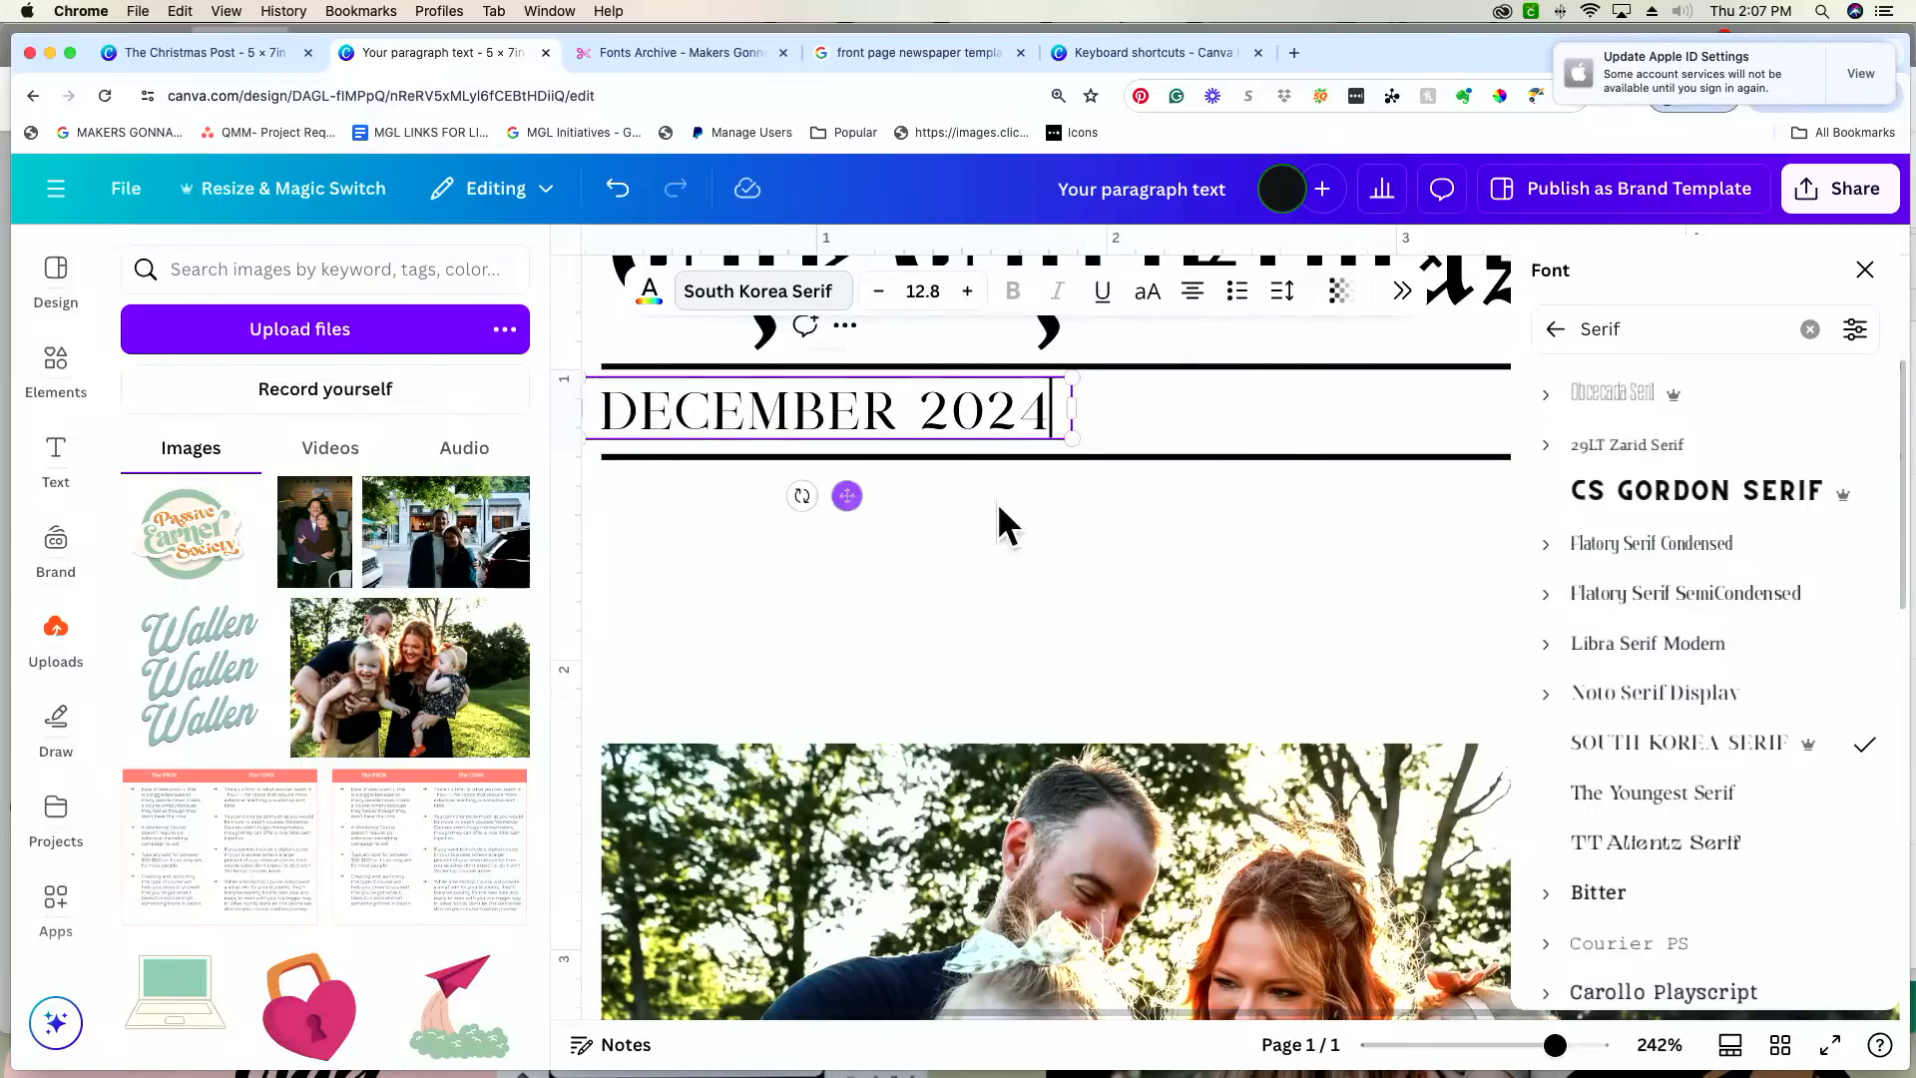
Step: Nudge the "DECEMBER 2024" text vertically until it sits centred between the two lines
click(1074, 504)
click(836, 404)
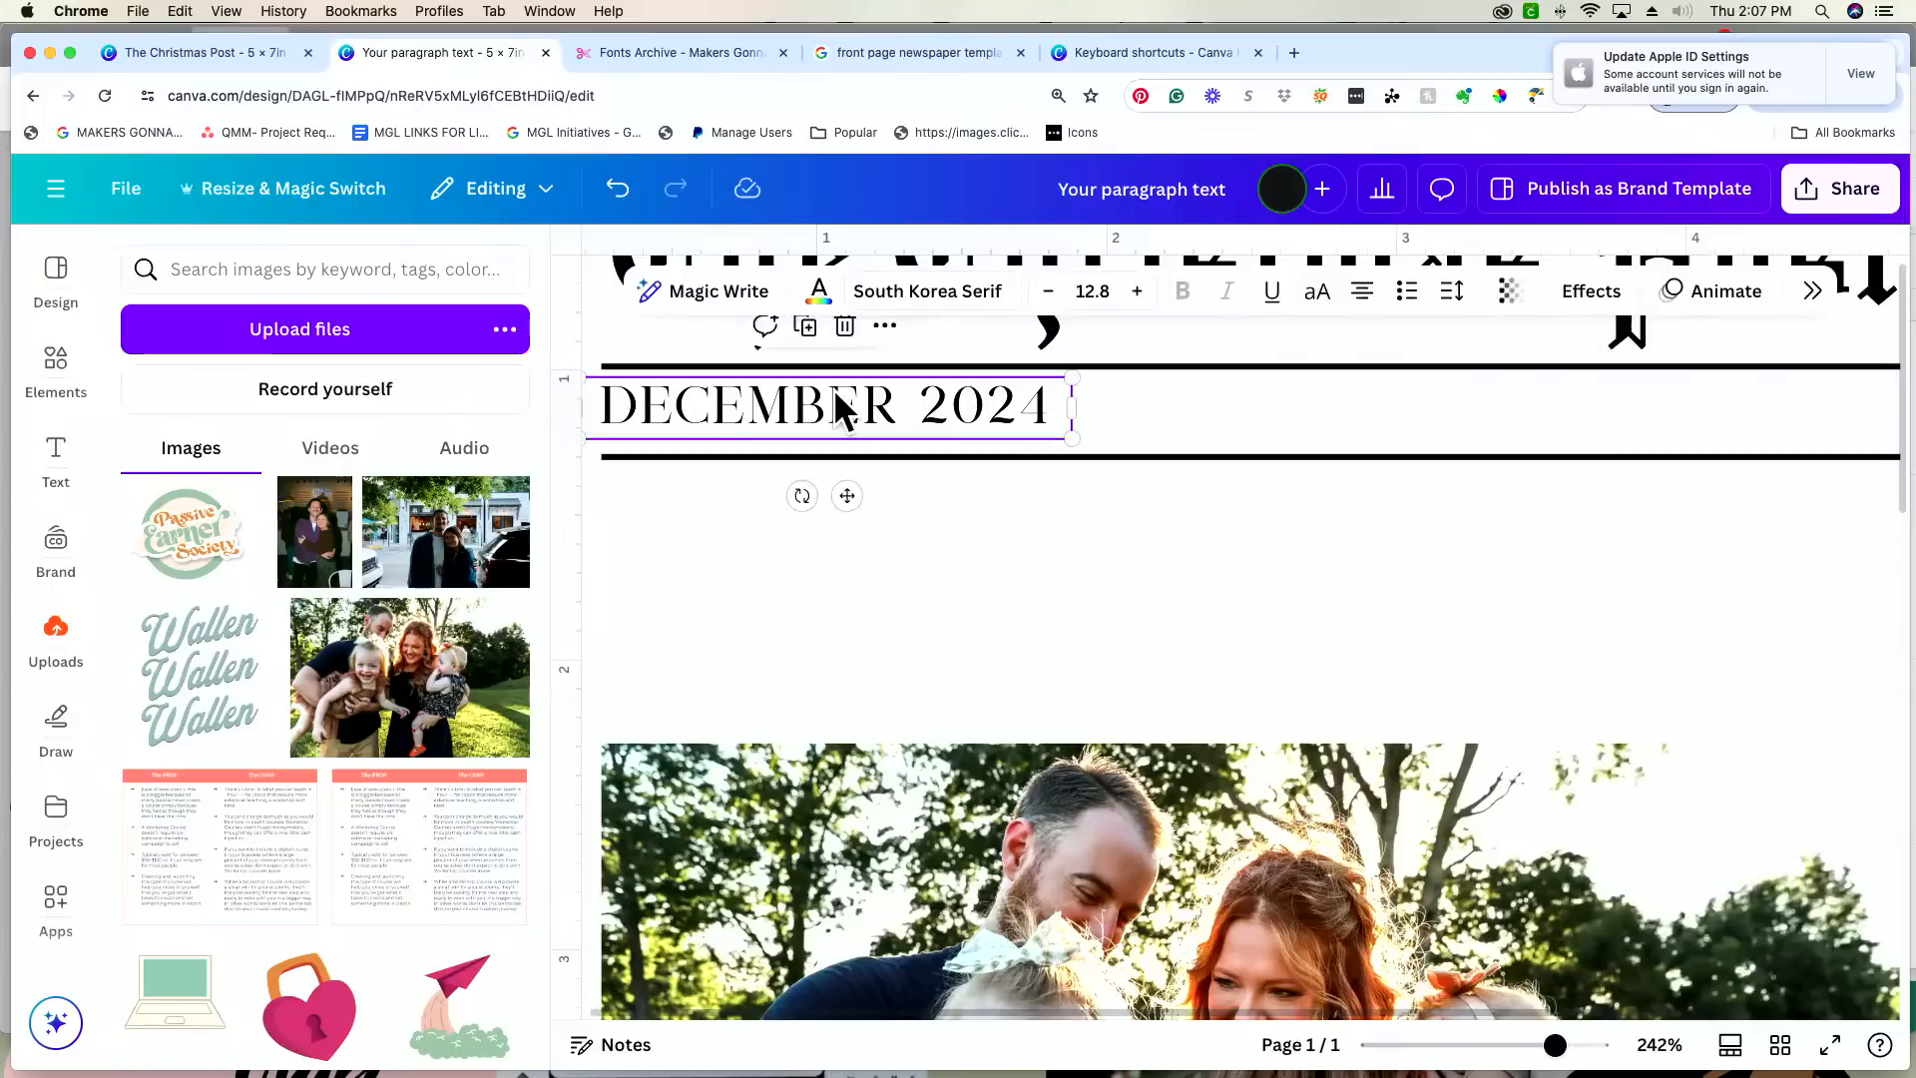
key(Down)
key(Down)
key(Down)
key(Down)
key(Down)
key(Down)
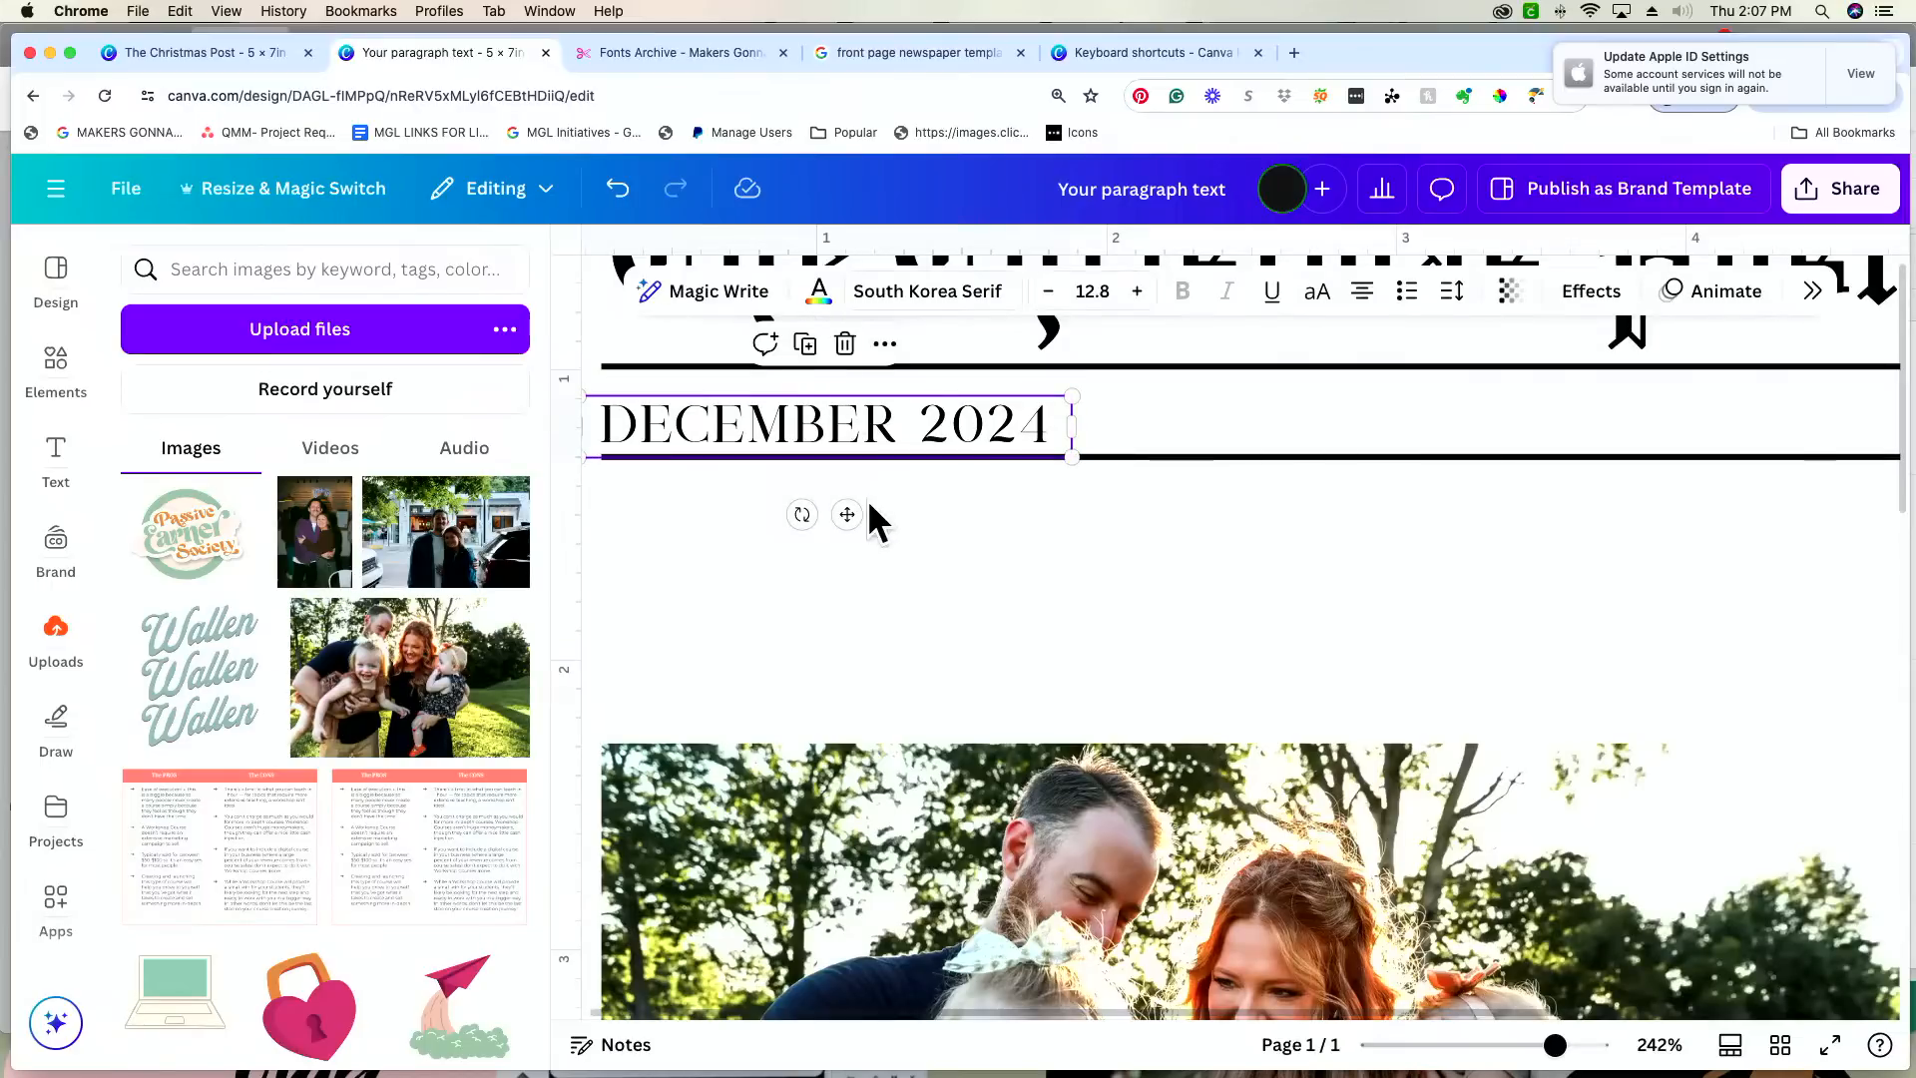
key(Up)
key(Up)
key(Up)
key(Up)
click(1056, 505)
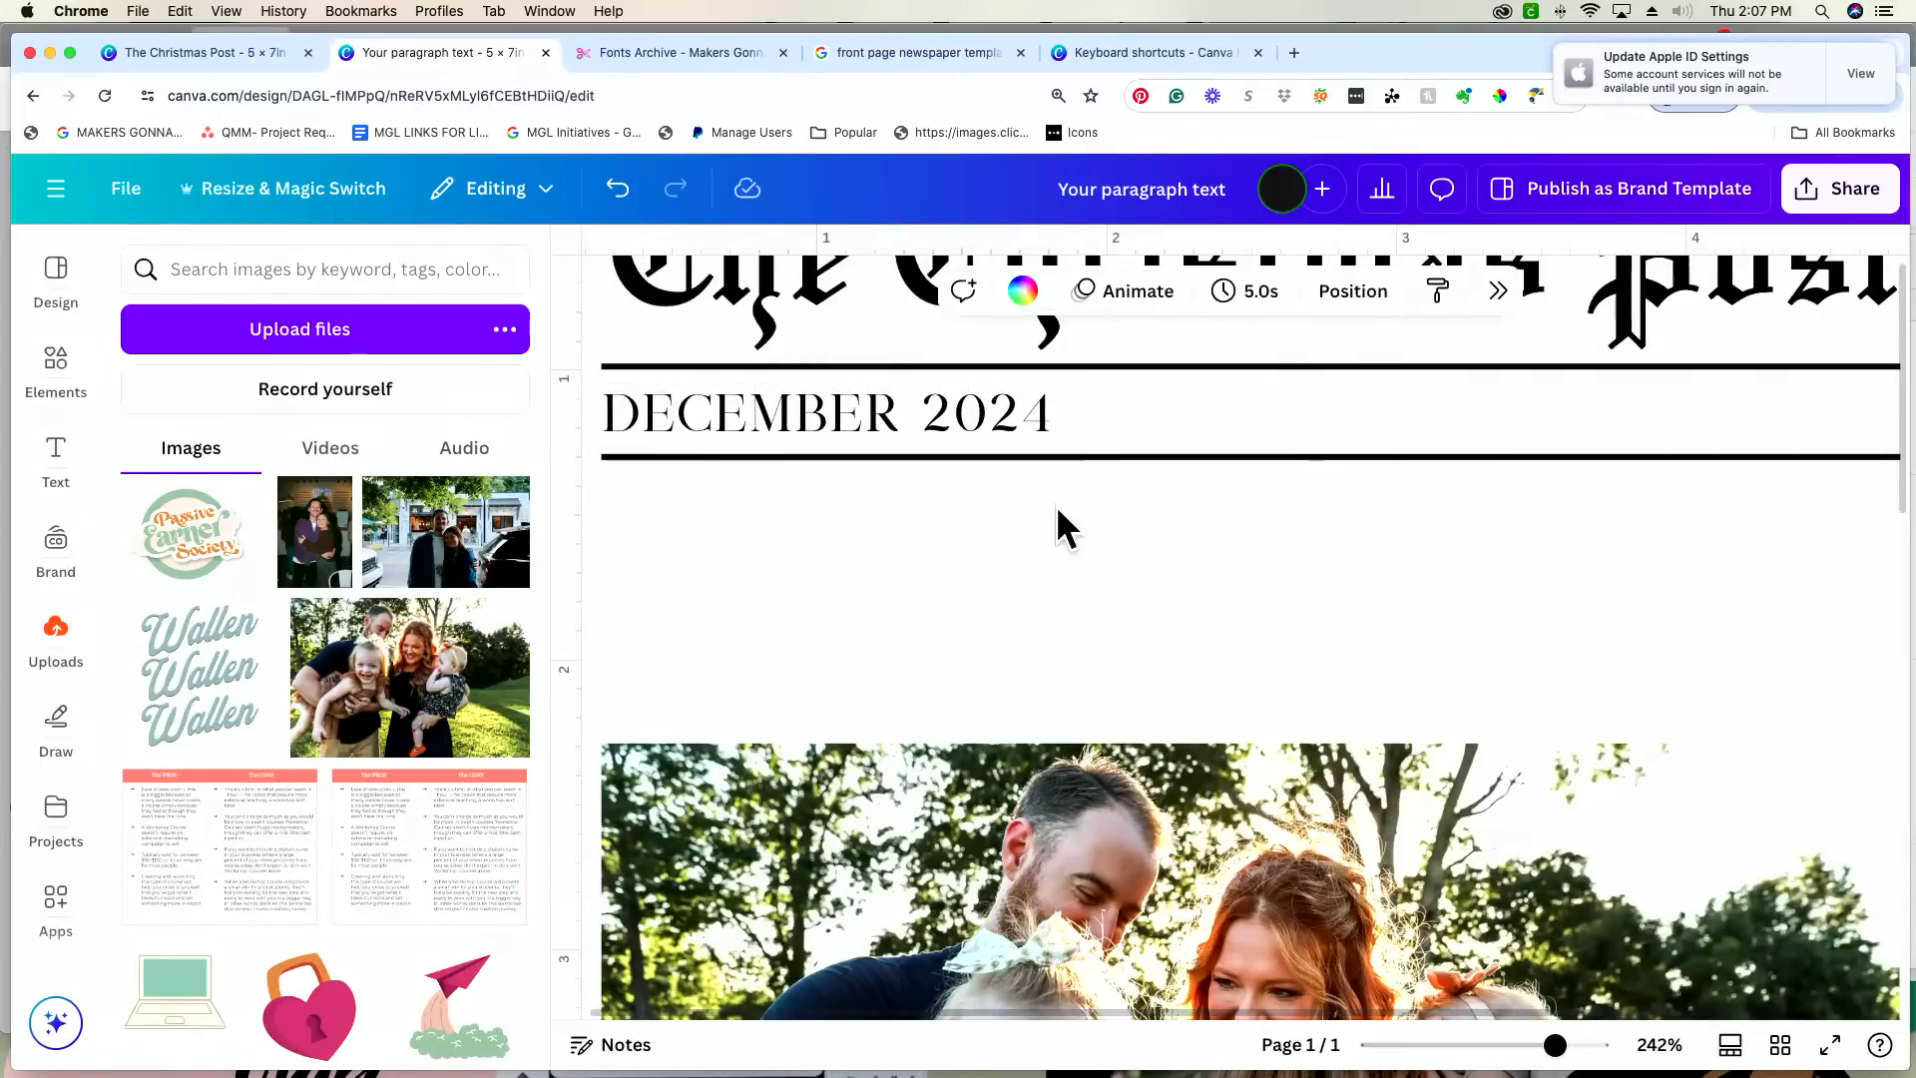
Step: Check the text row under the heading in the finished Christmas Post design and return to the card
drag(1556, 1045, 1511, 1045)
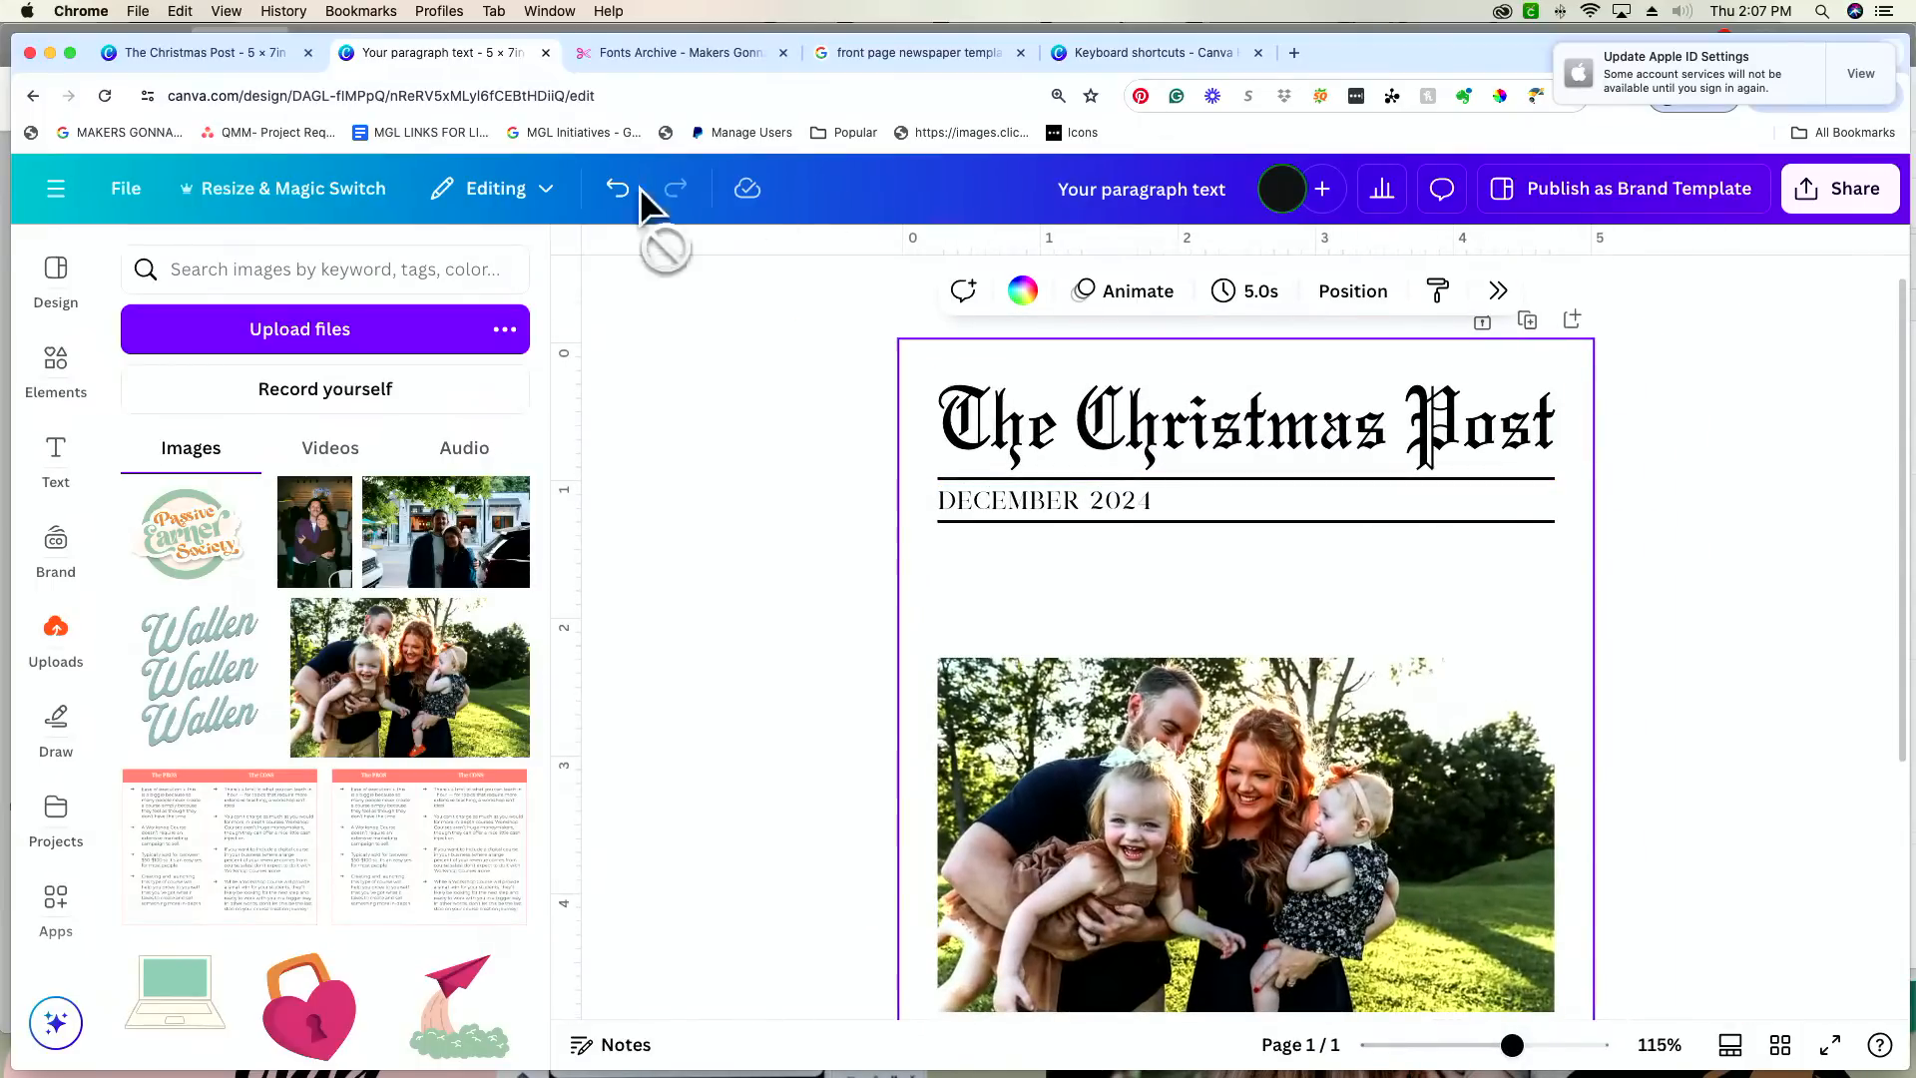
click(265, 52)
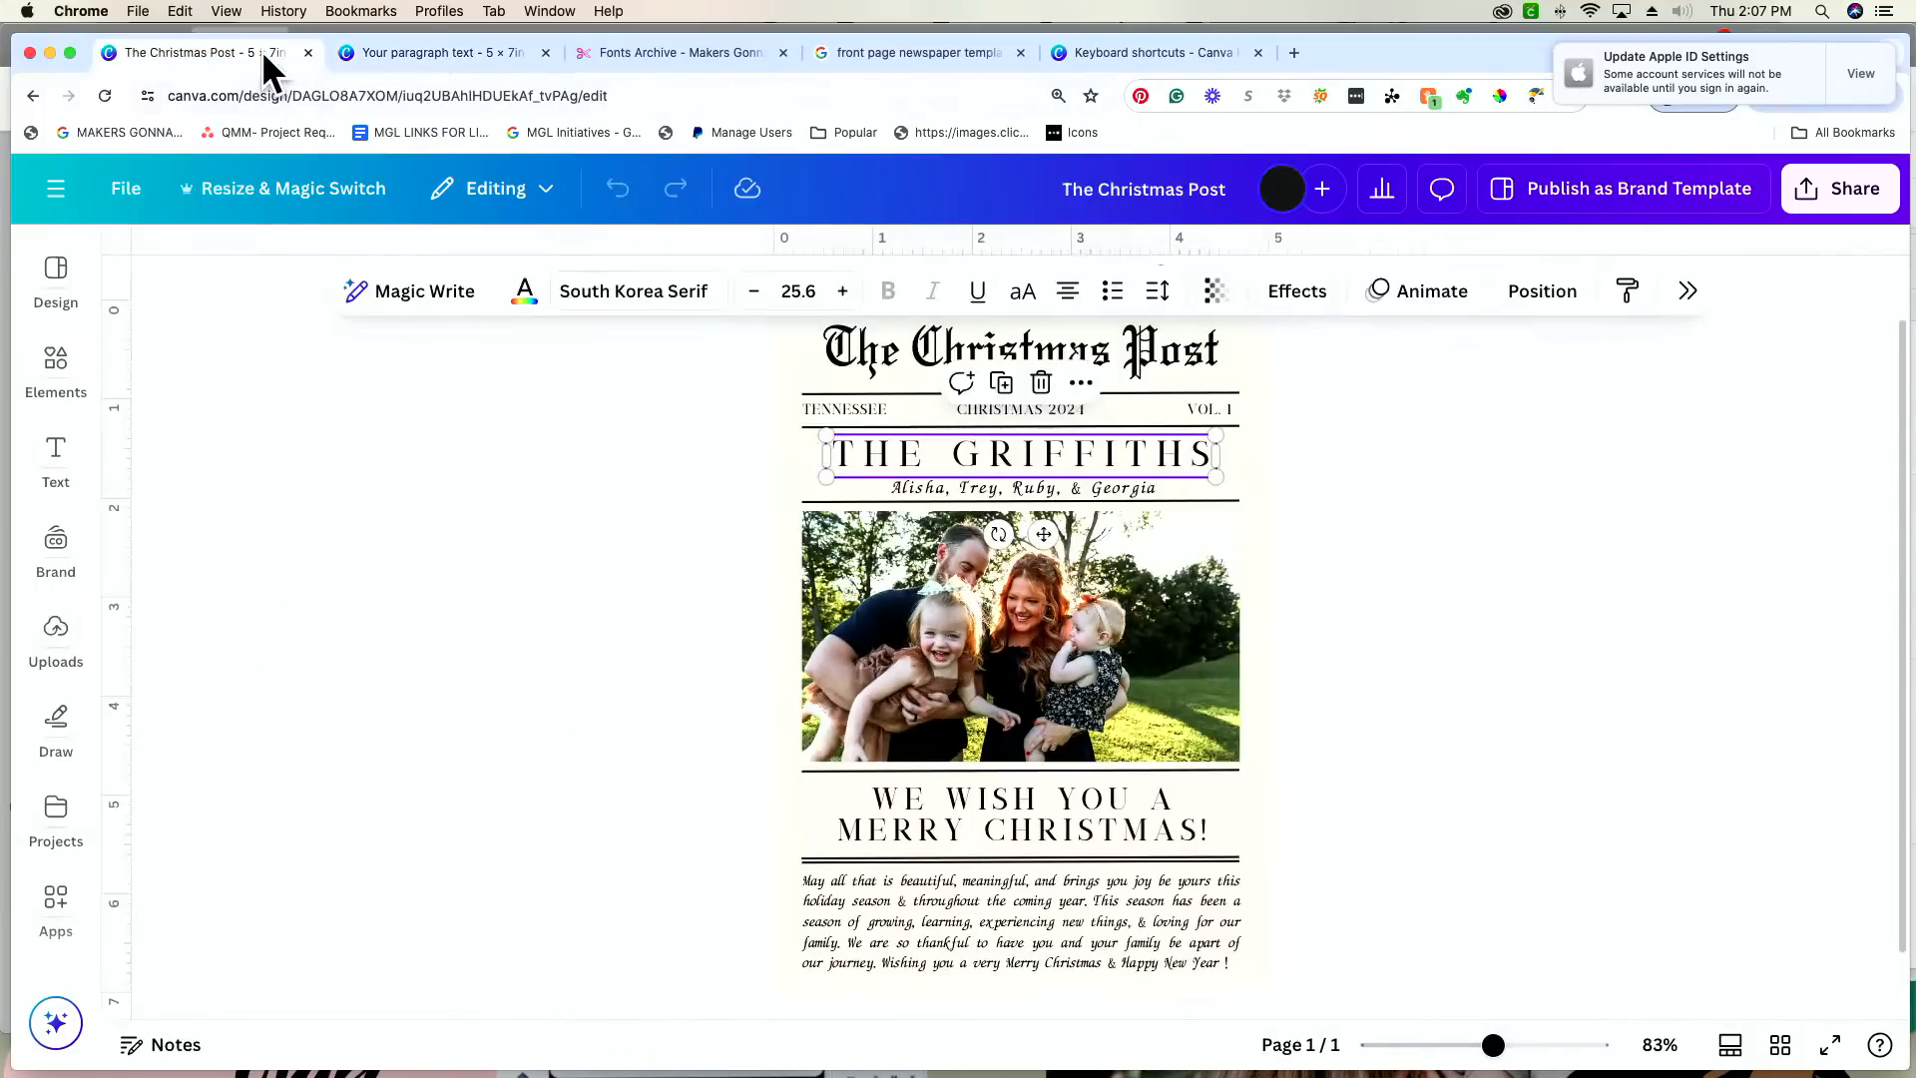
click(447, 58)
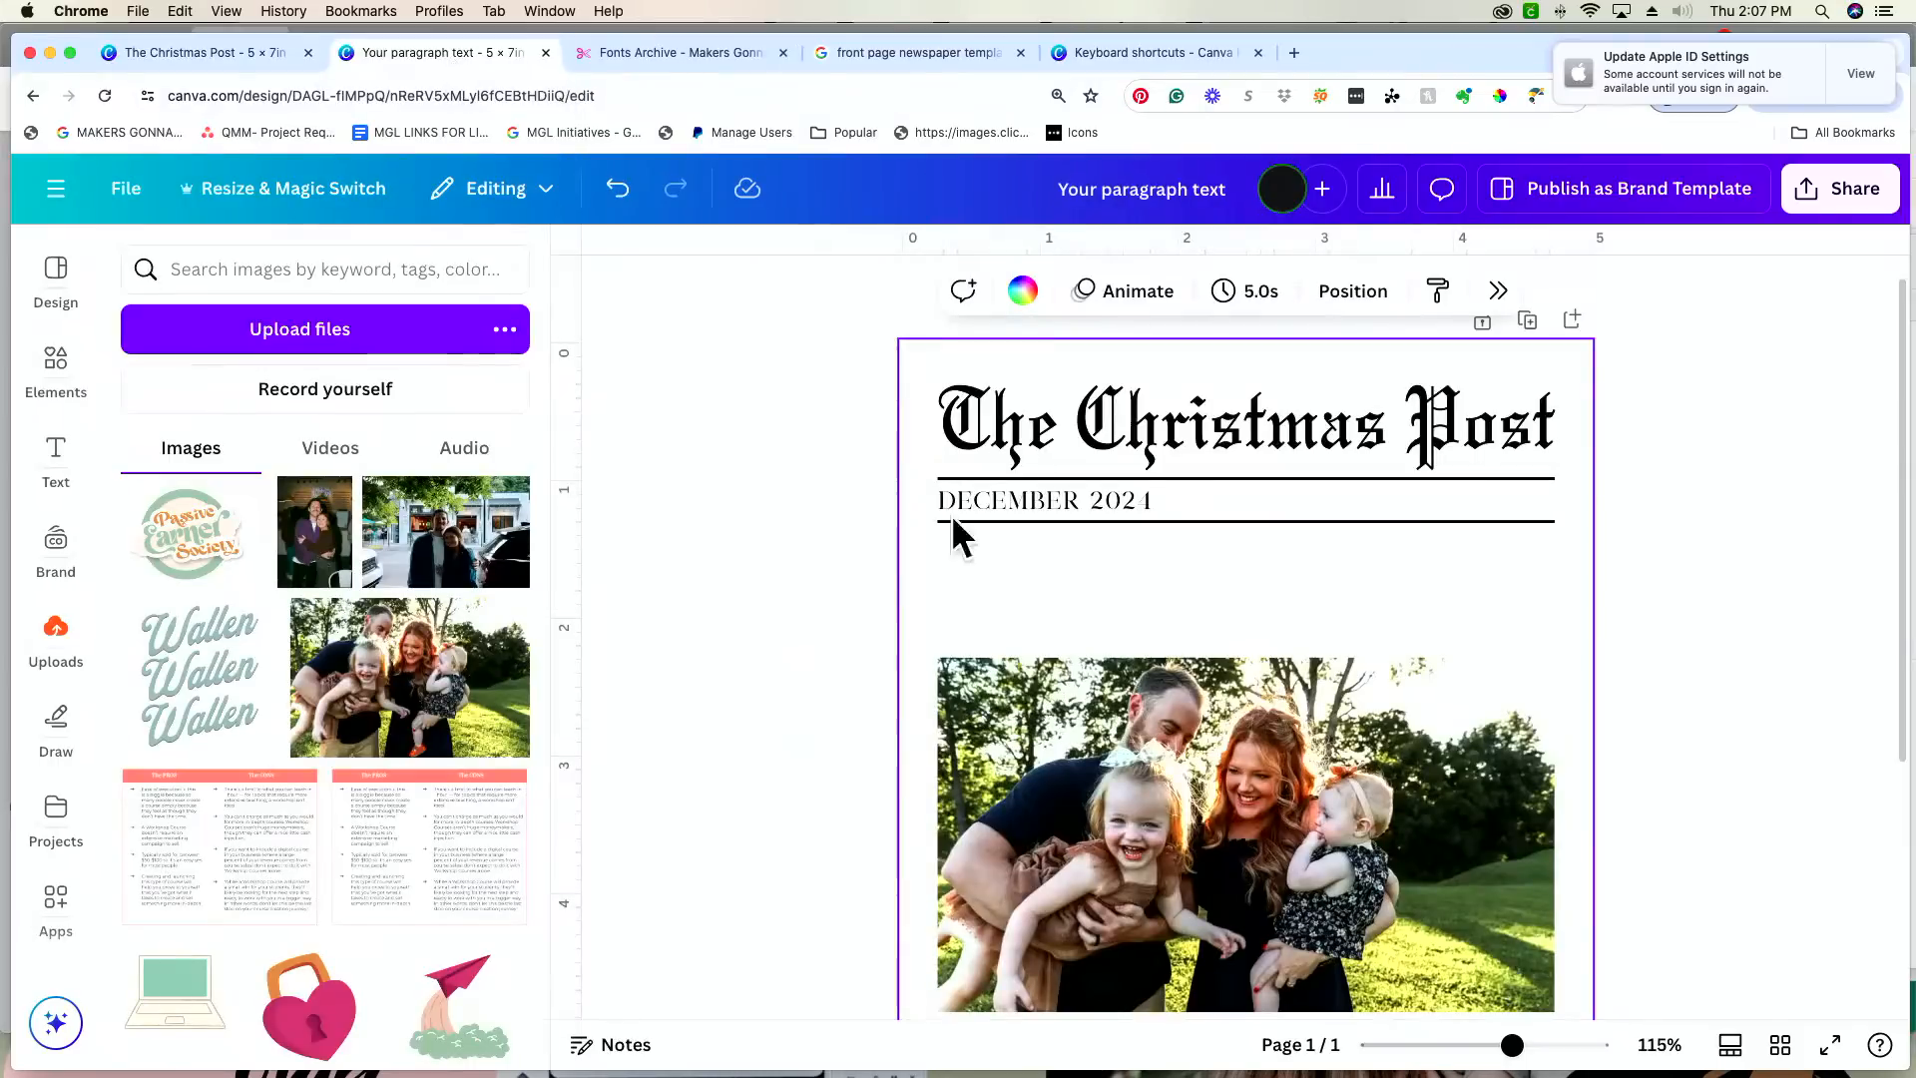
Step: Move the date text to the middle of the ruled row and change its wording to "CHRISTMAS 2024"
drag(1078, 507, 1249, 511)
double_click(1216, 501)
text(CHRIS)
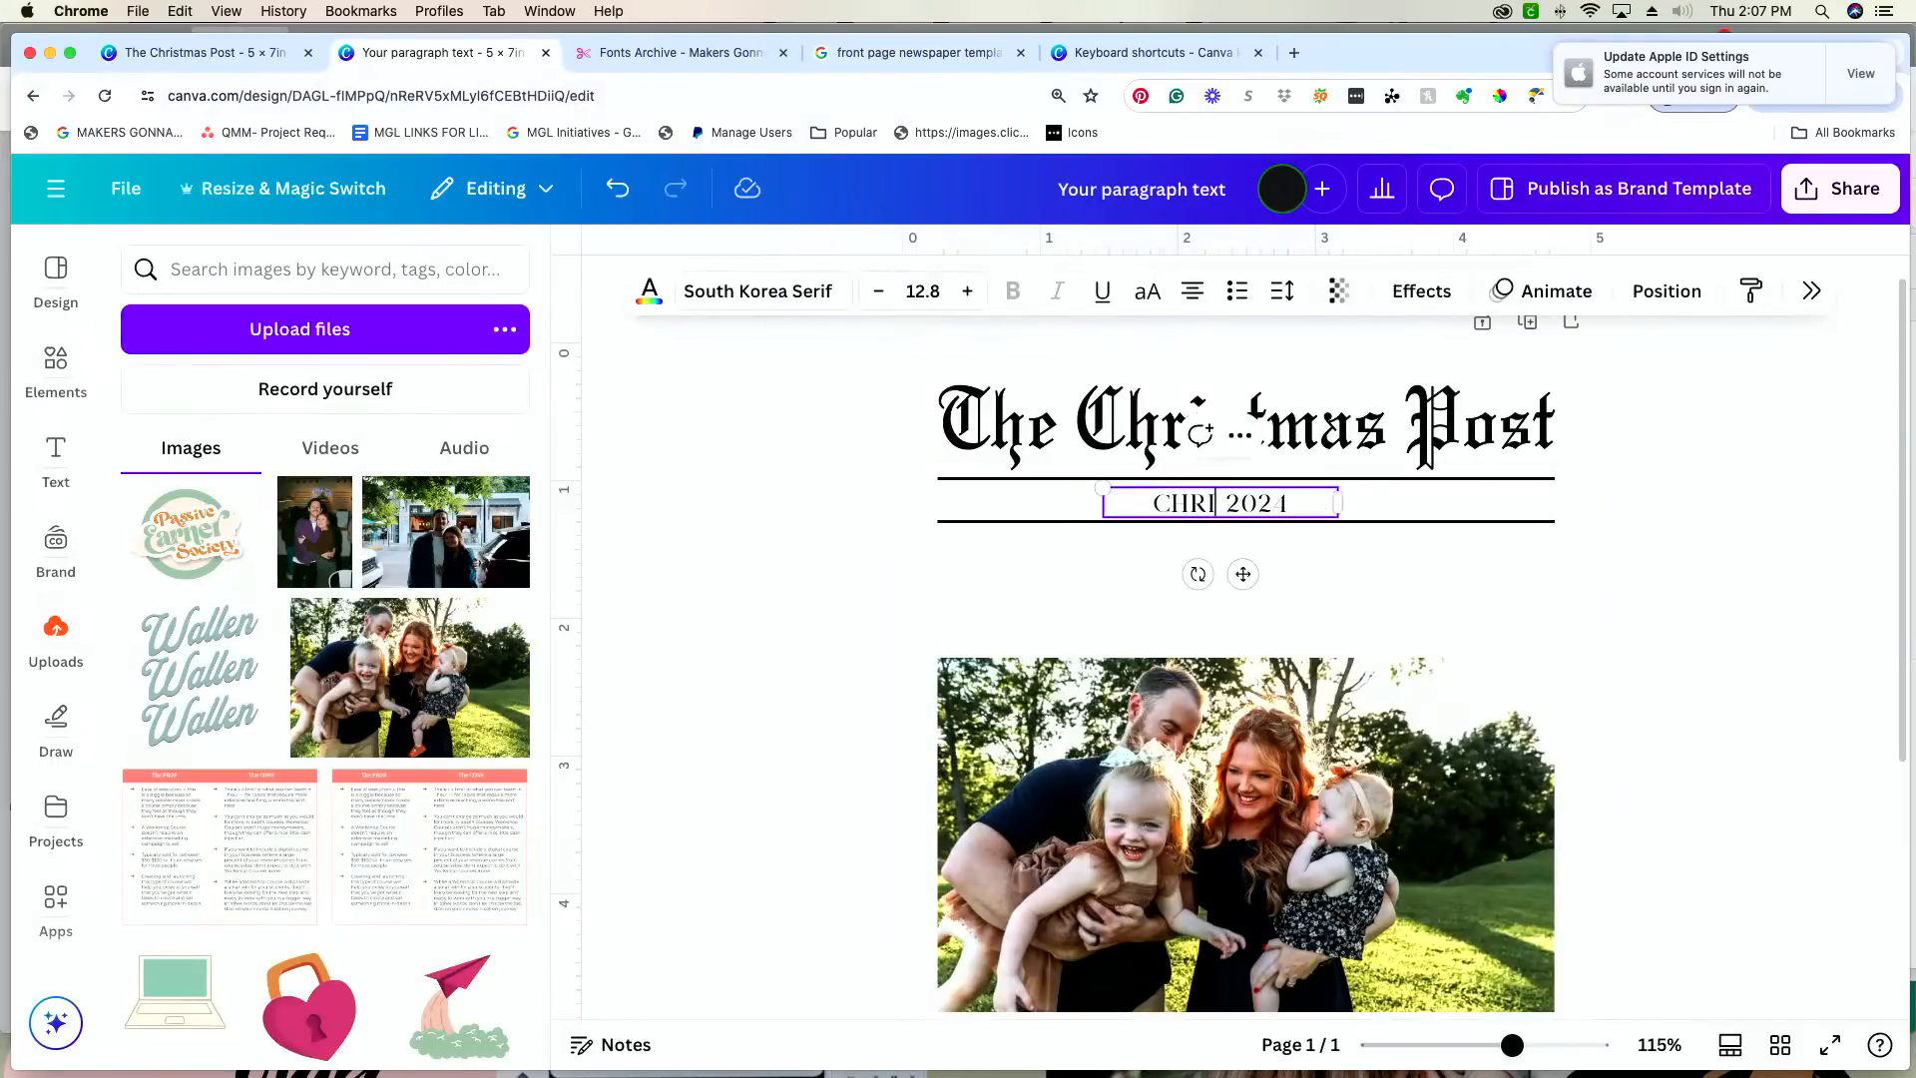
text(TMAS)
click(1374, 590)
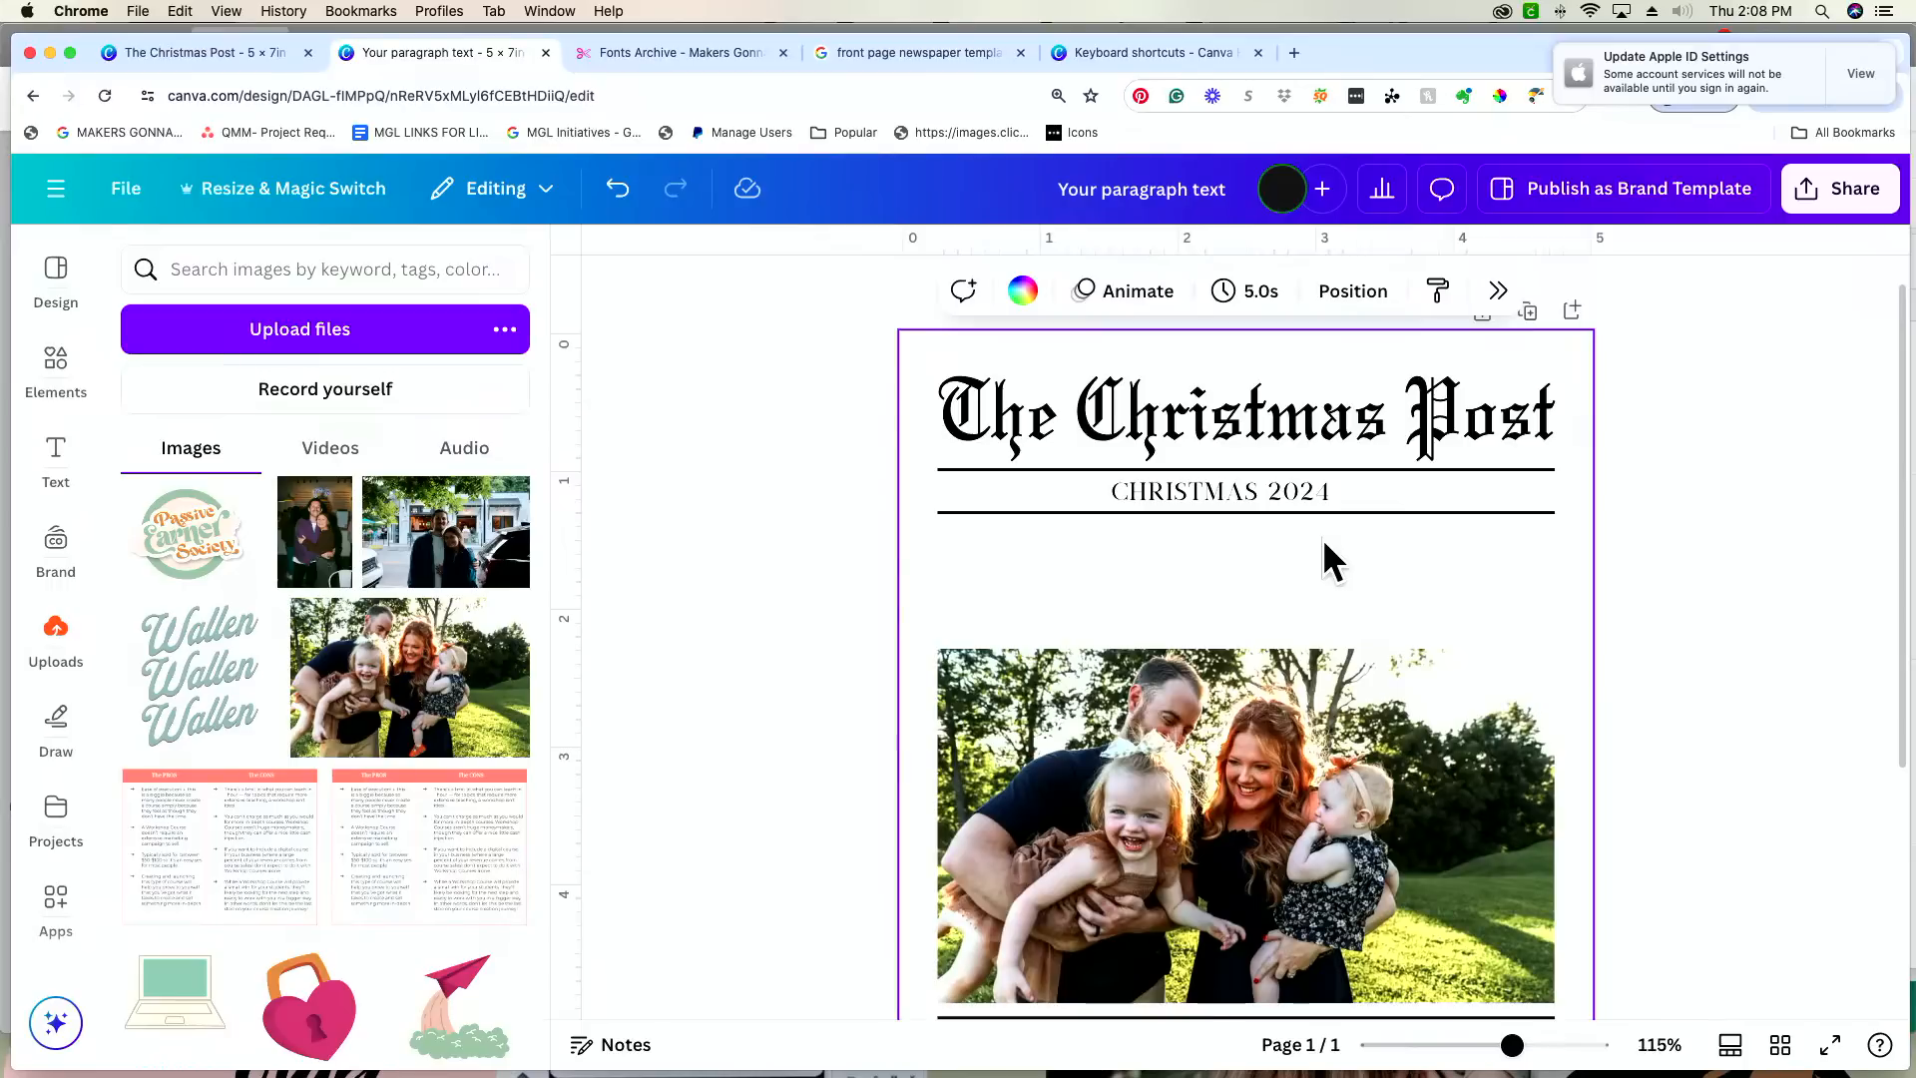
Step: Nudge the "CHRISTMAS 2024" text slightly to the right within the ruled row
click(1249, 495)
key(Right)
key(Right)
key(Right)
key(Right)
key(Right)
key(Right)
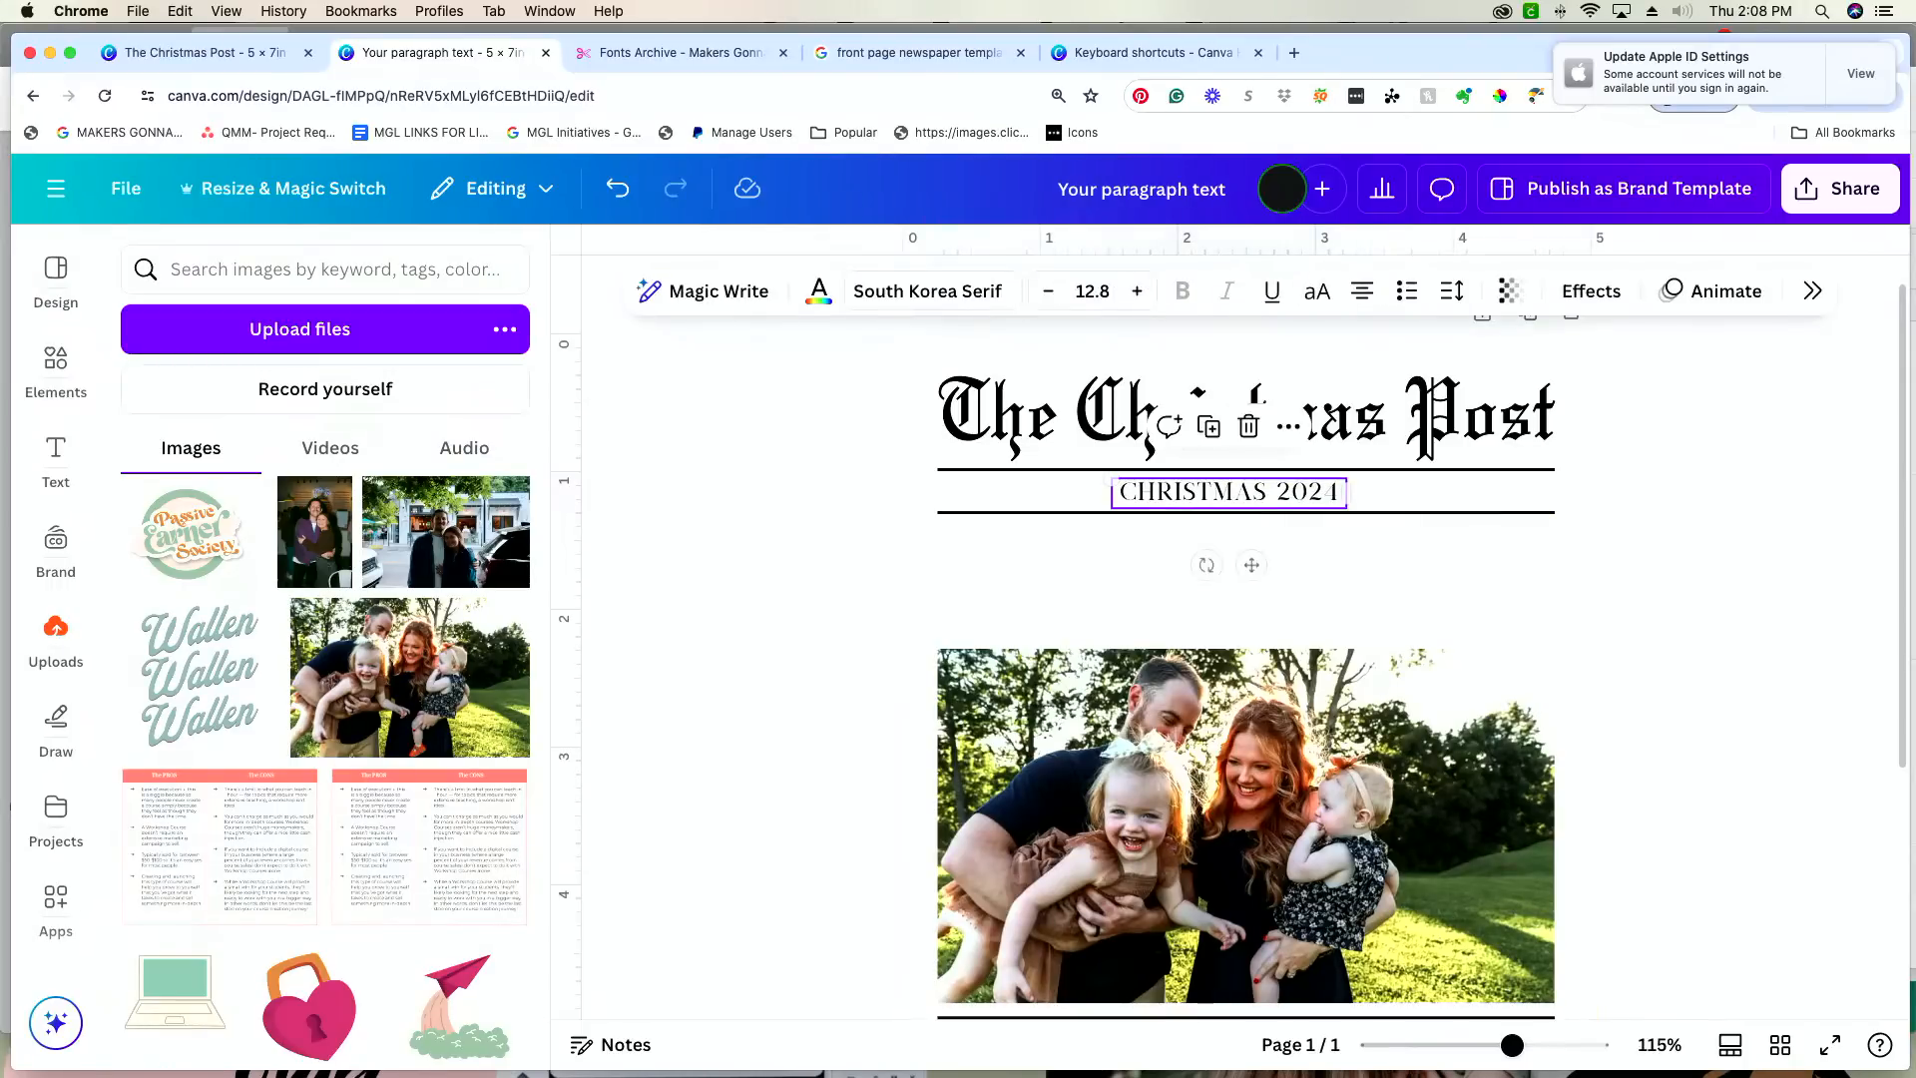
click(1074, 591)
Step: Duplicate the "CHRISTMAS 2024" text, move the copy to the left part of the ruled row and change its wording to "TENNESSEE"
click(1209, 483)
key(super+d)
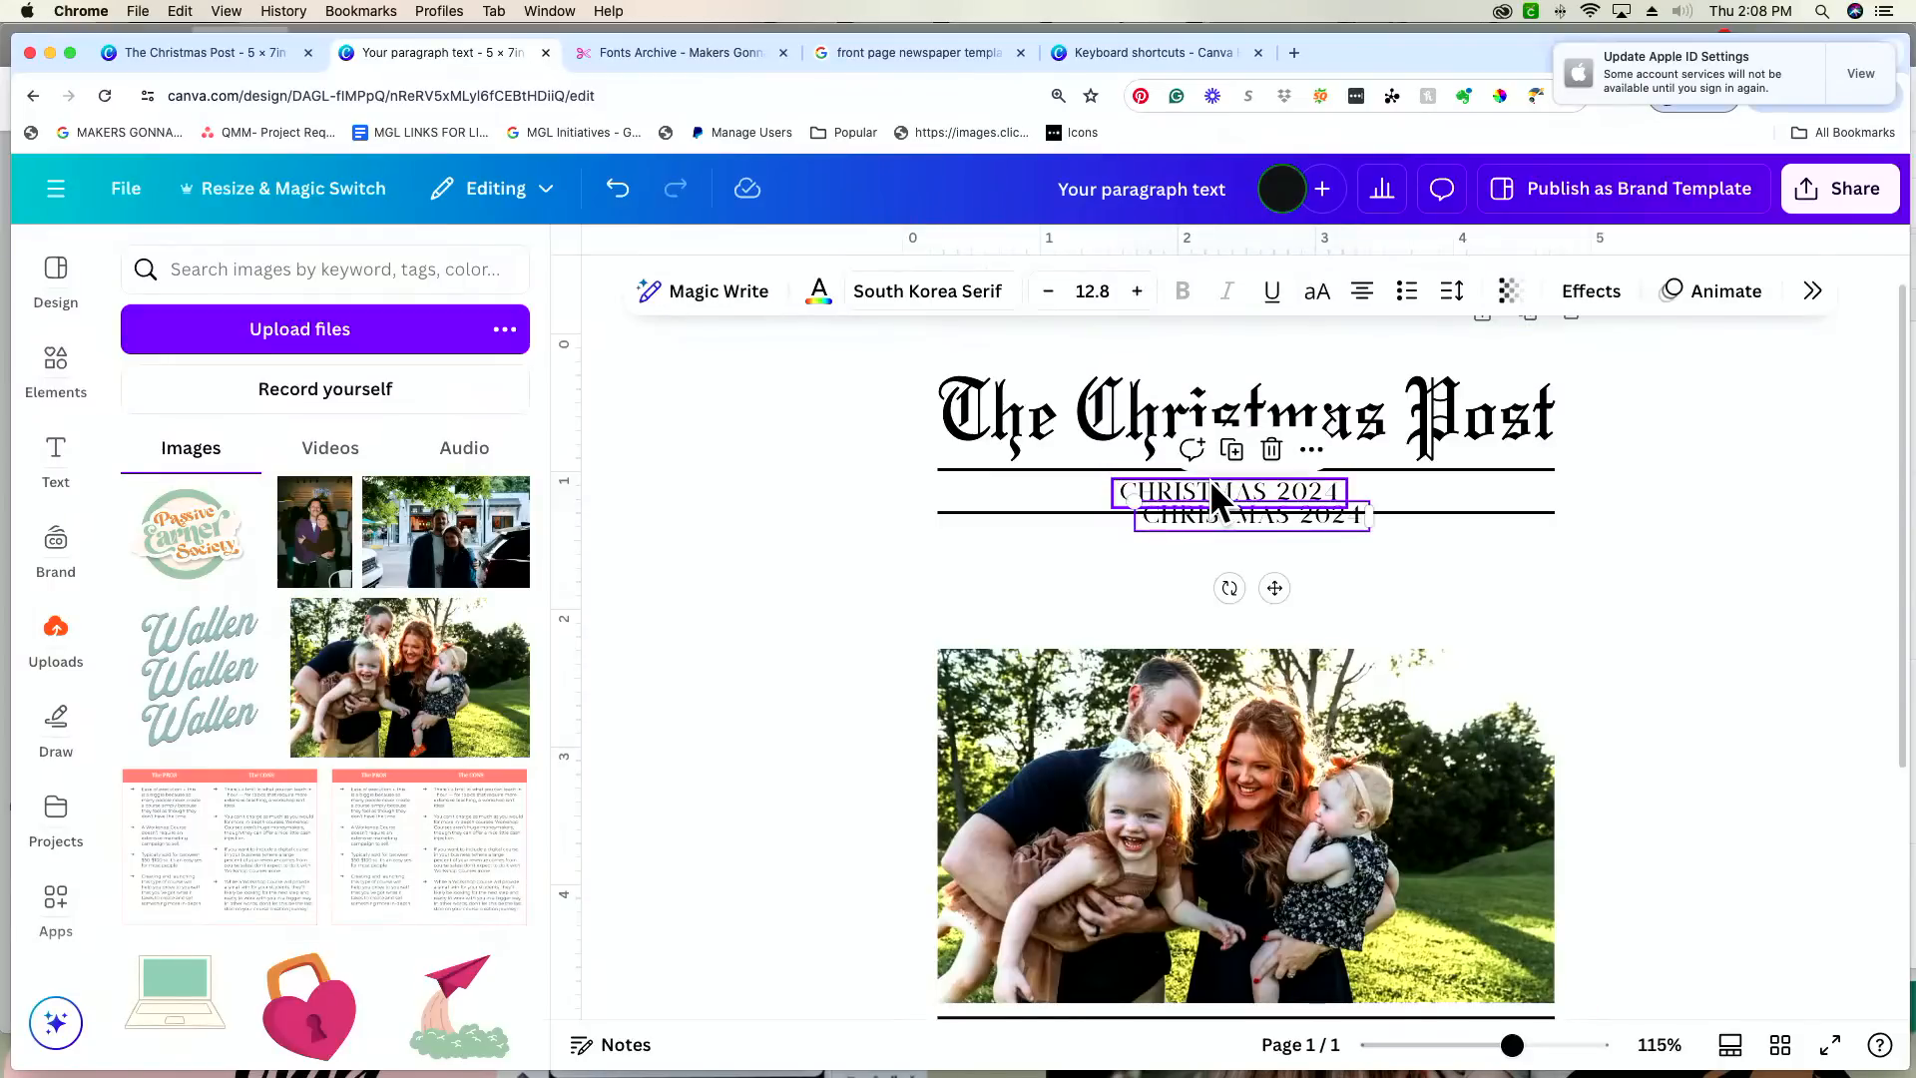
drag(1270, 589, 1064, 571)
double_click(1050, 491)
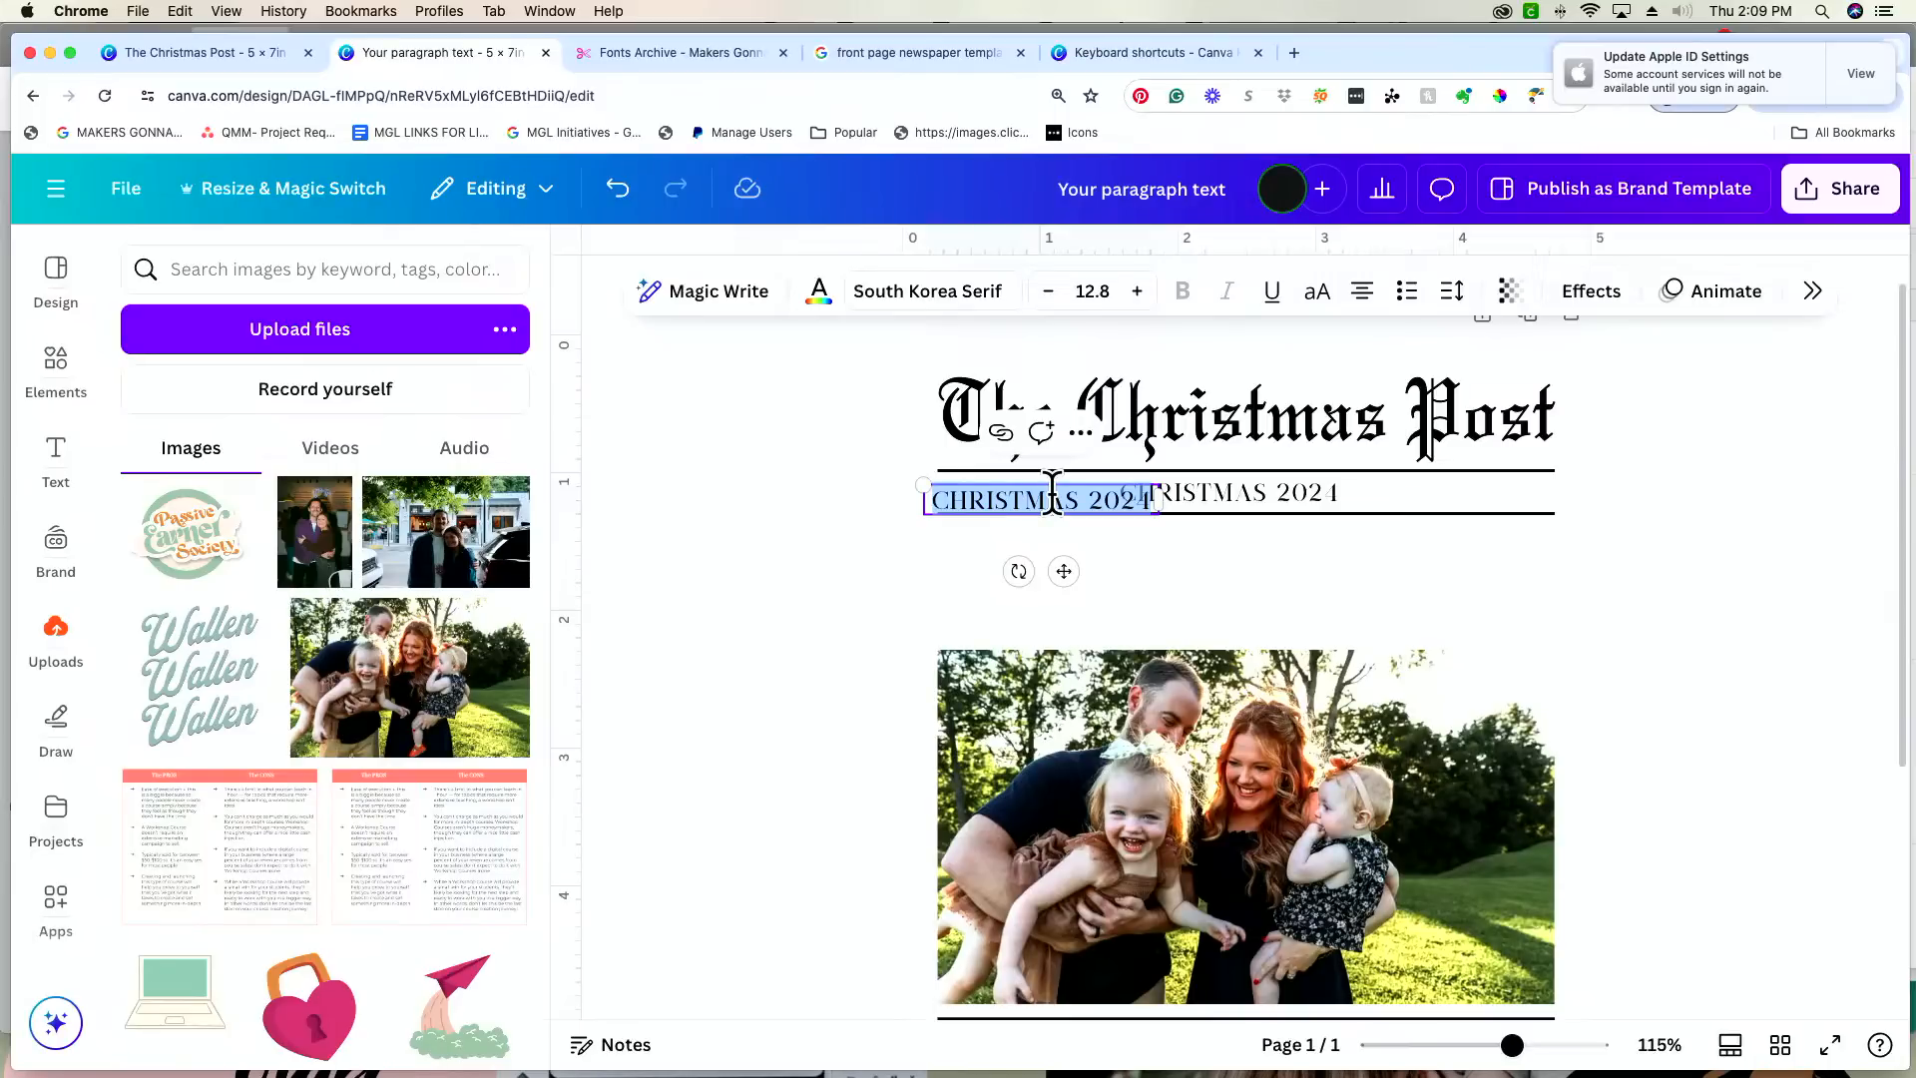
text(TEN)
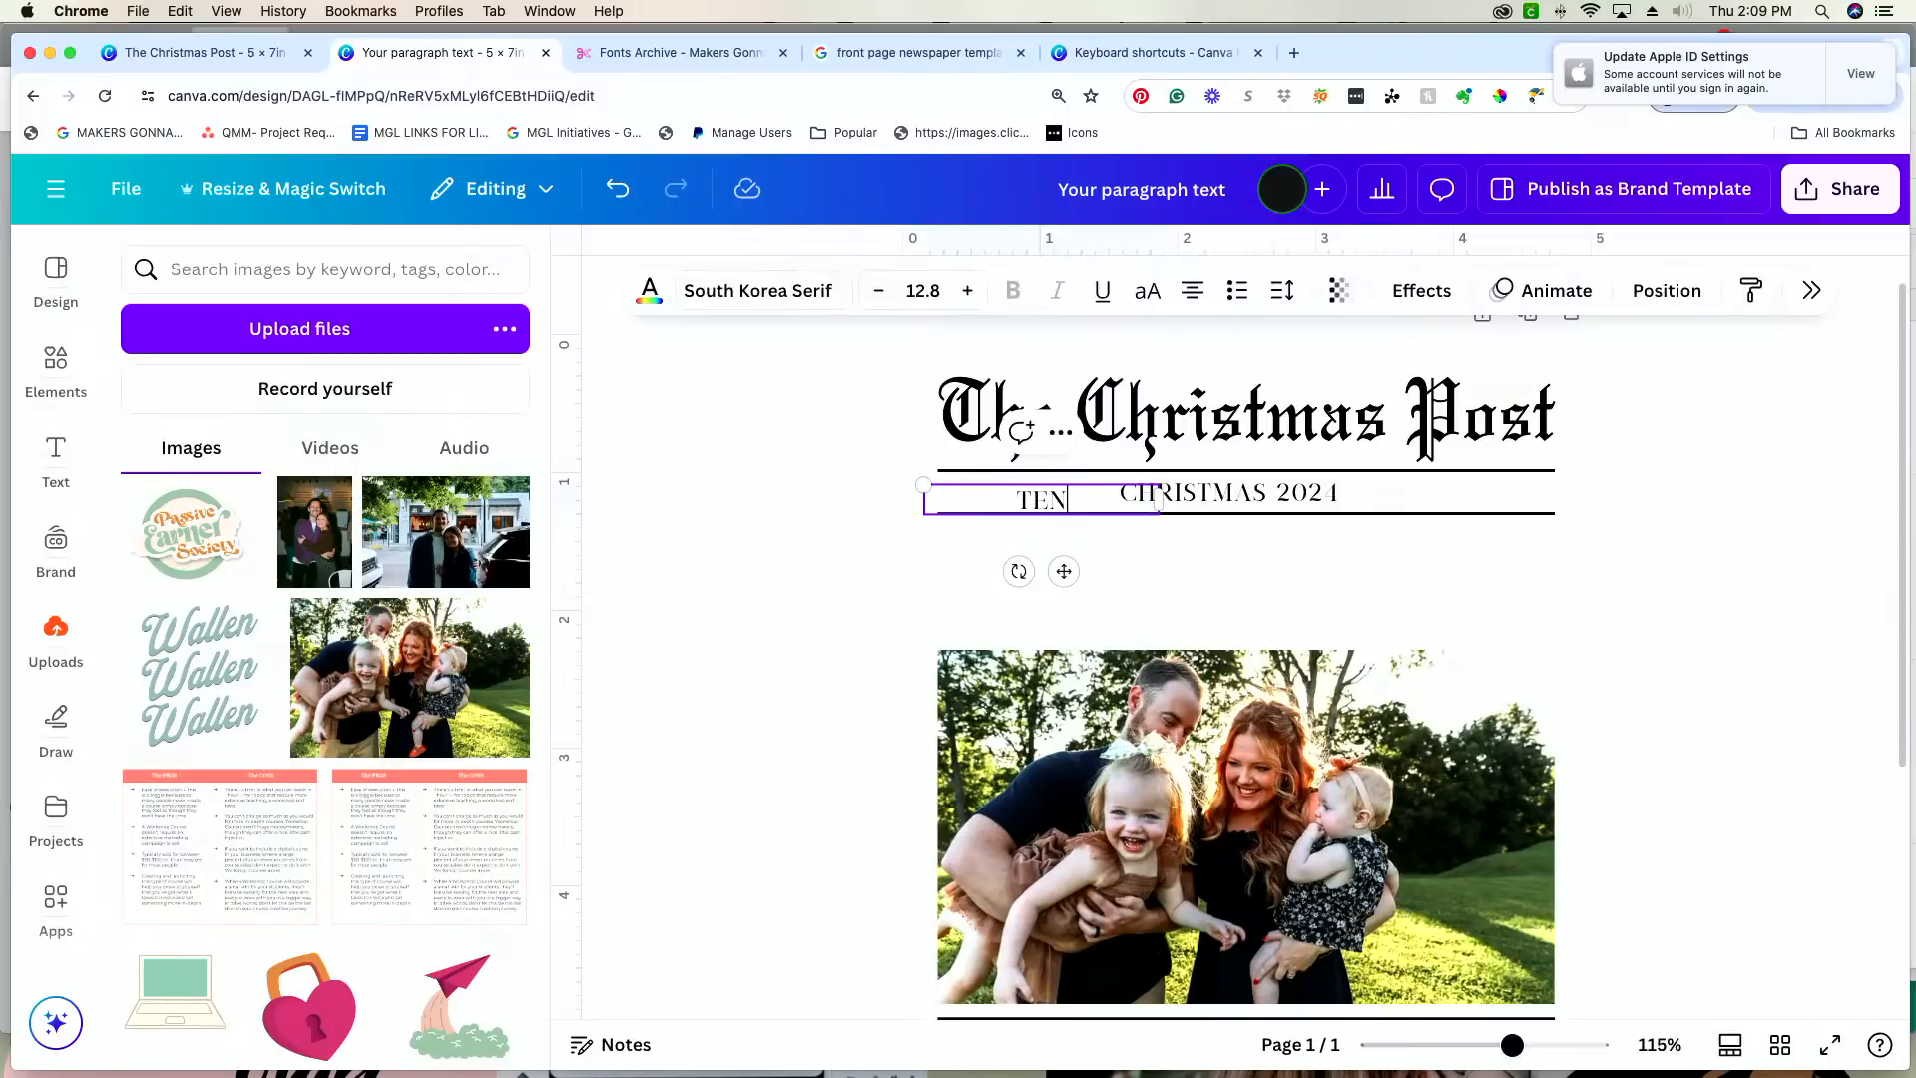
text(E)
key(BackSpace)
text(NESSEE)
click(1305, 547)
Step: Align "TENNESSEE" with the left end of the ruled lines, level with the "CHRISTMAS 2024" text
drag(1013, 502, 978, 493)
click(1164, 517)
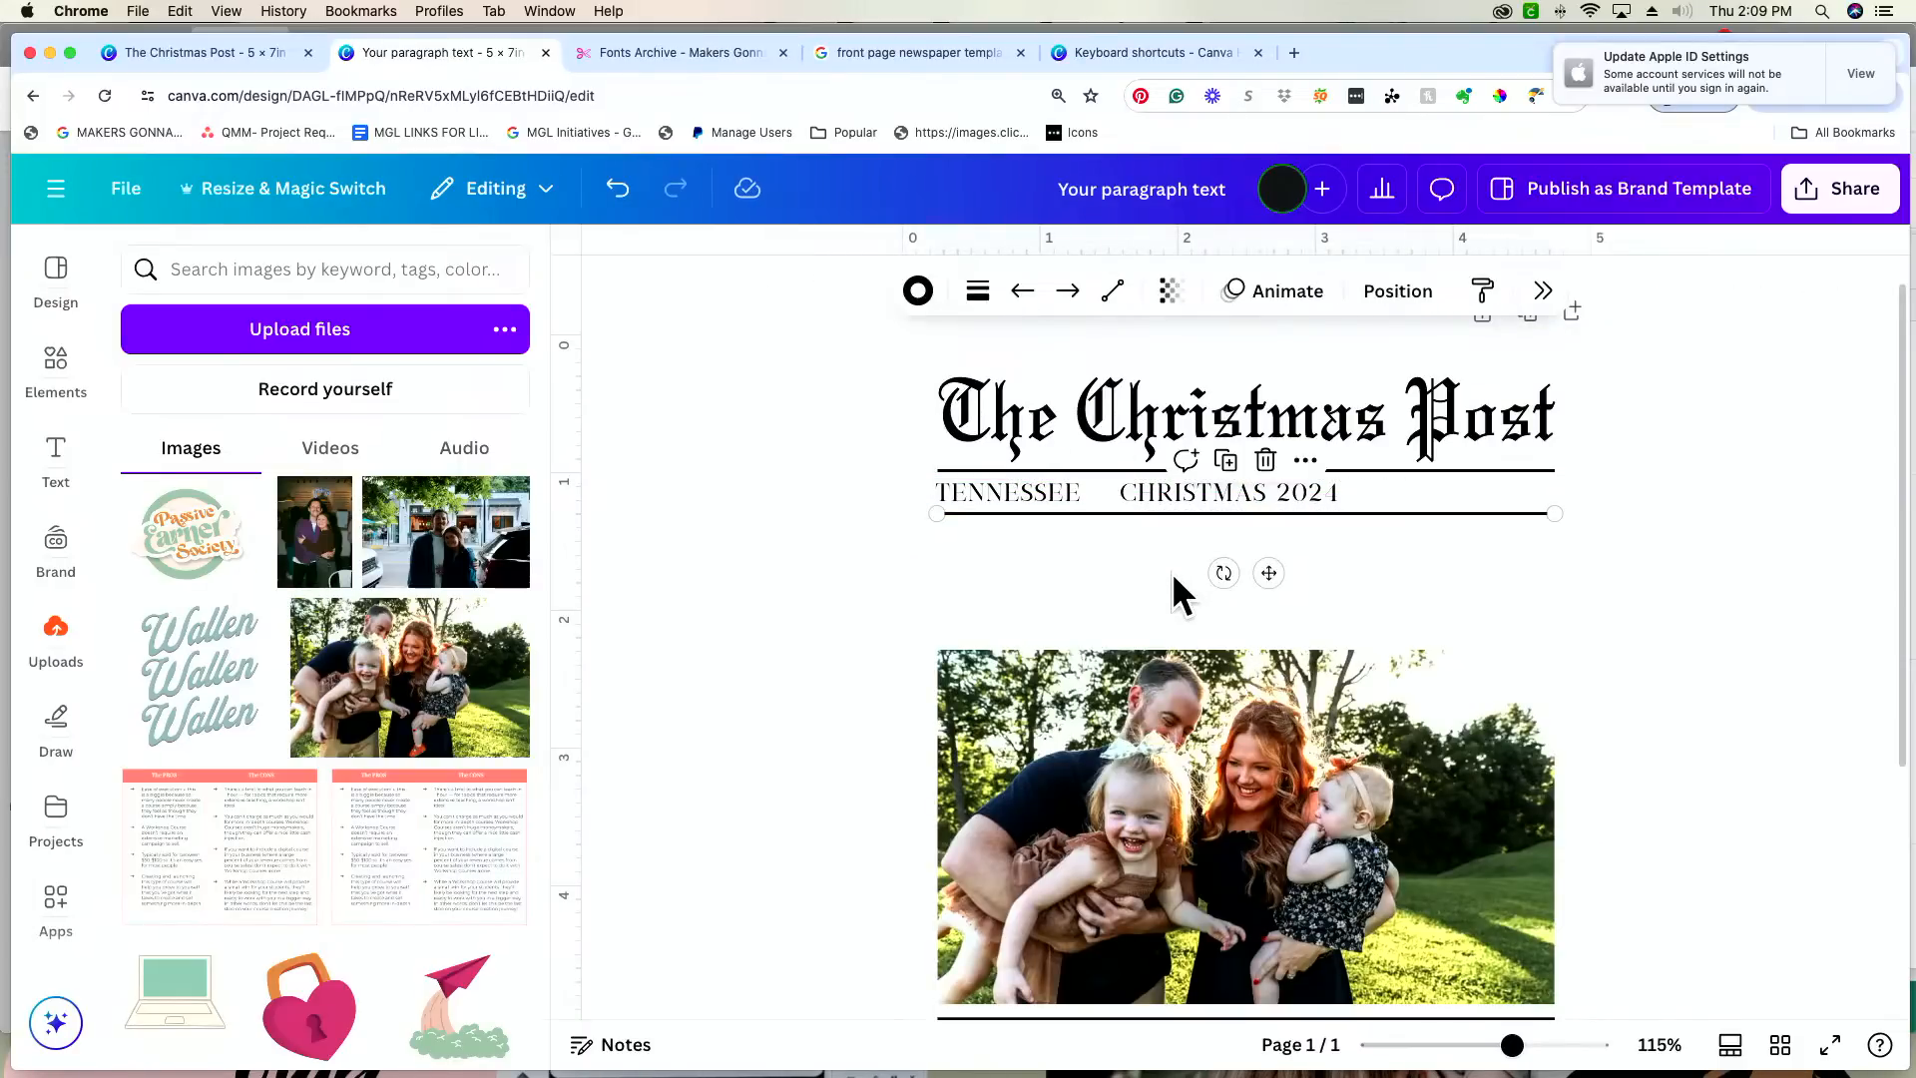
click(1475, 564)
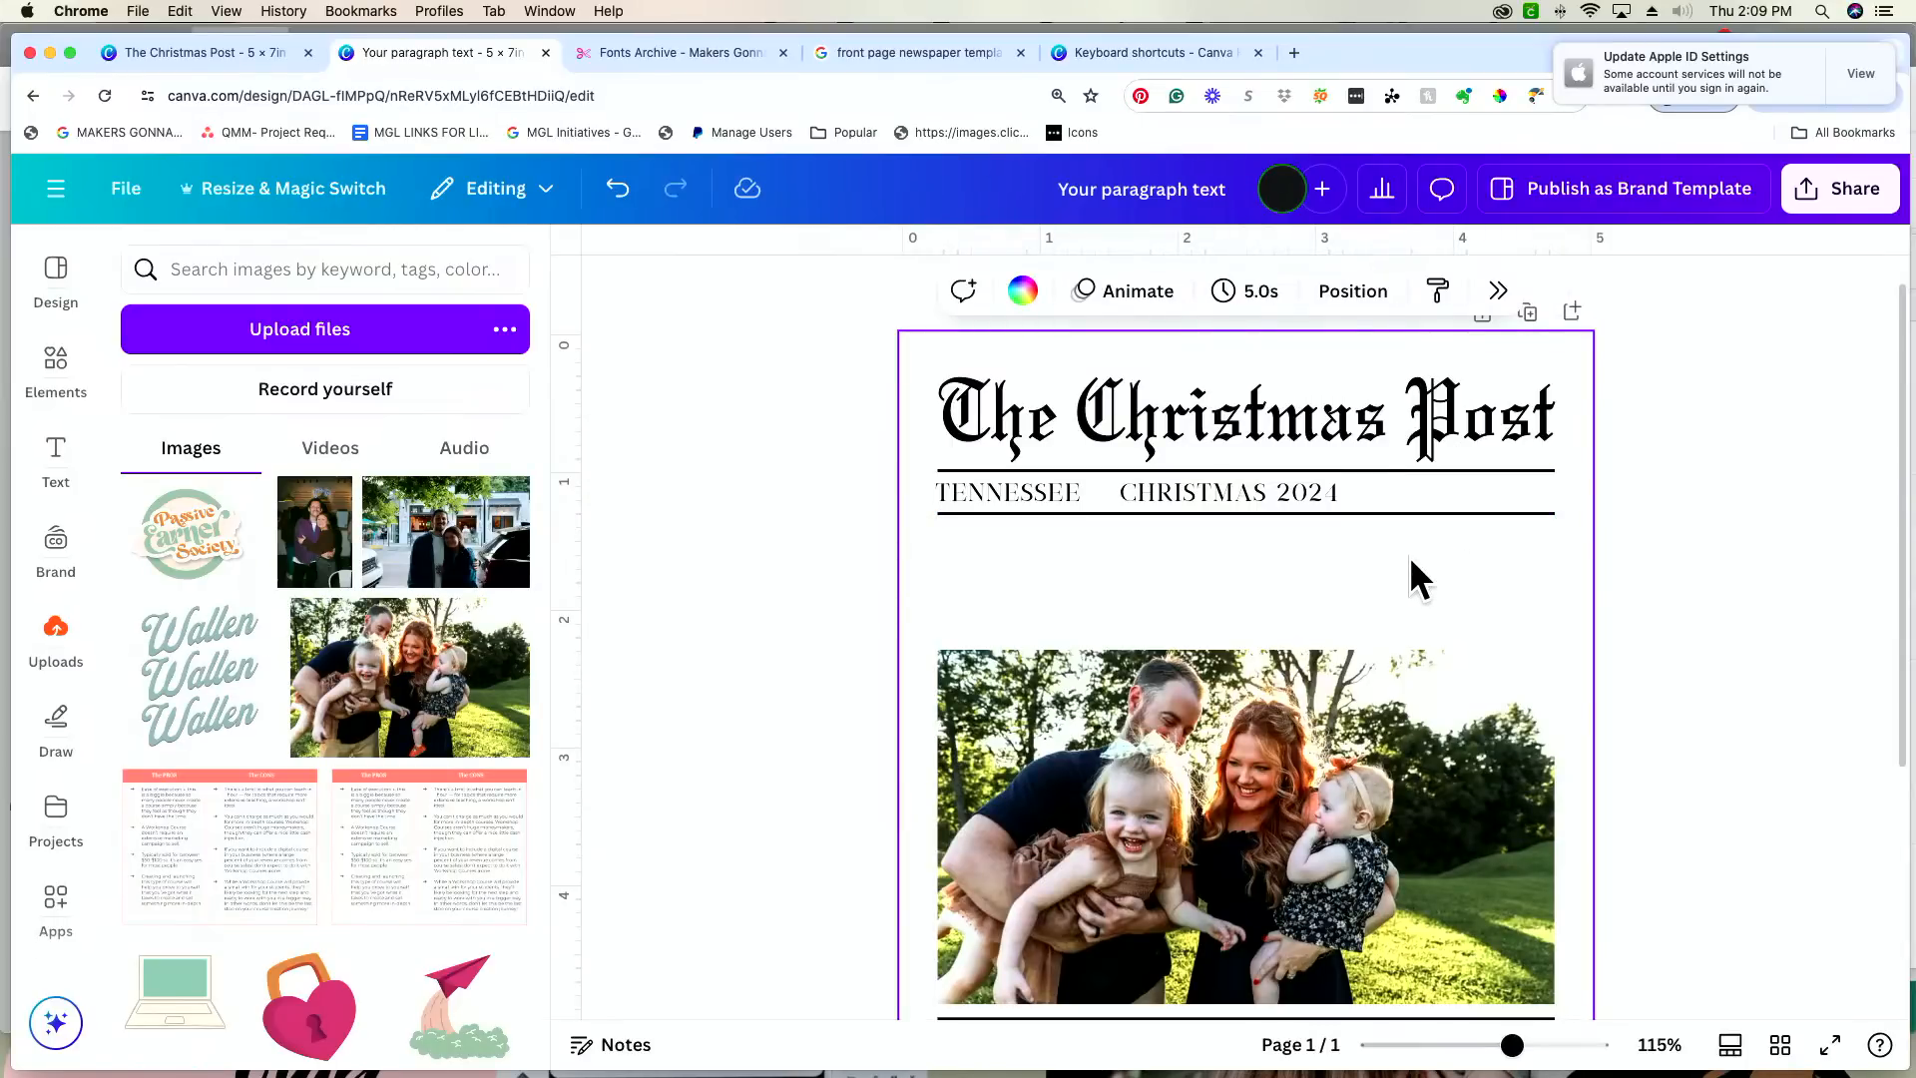
Step: Duplicate the "CHRISTMAS 2024" text, place the copy in the right part of the ruled row and change its wording to "VOL. 1"
click(1308, 490)
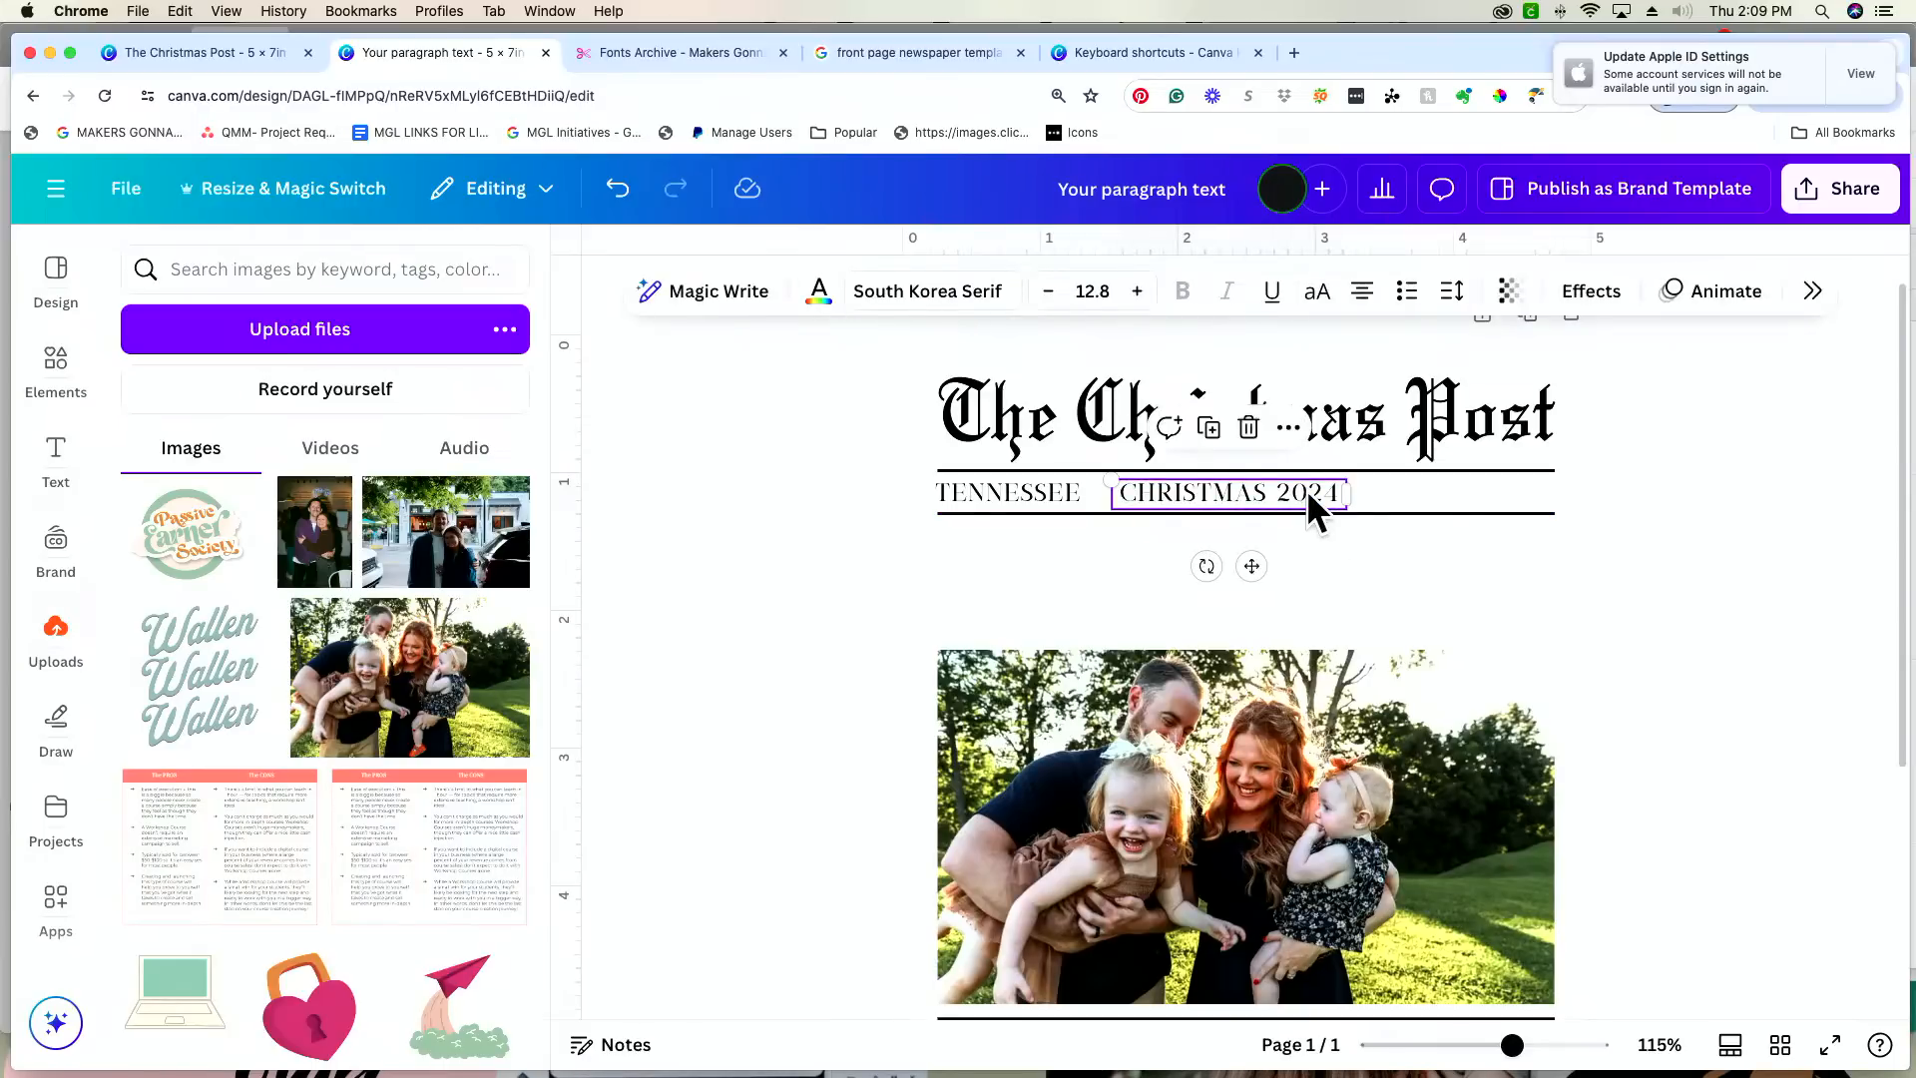
key(super+d)
drag(1309, 507, 1507, 495)
double_click(1507, 495)
text(VOL. 1)
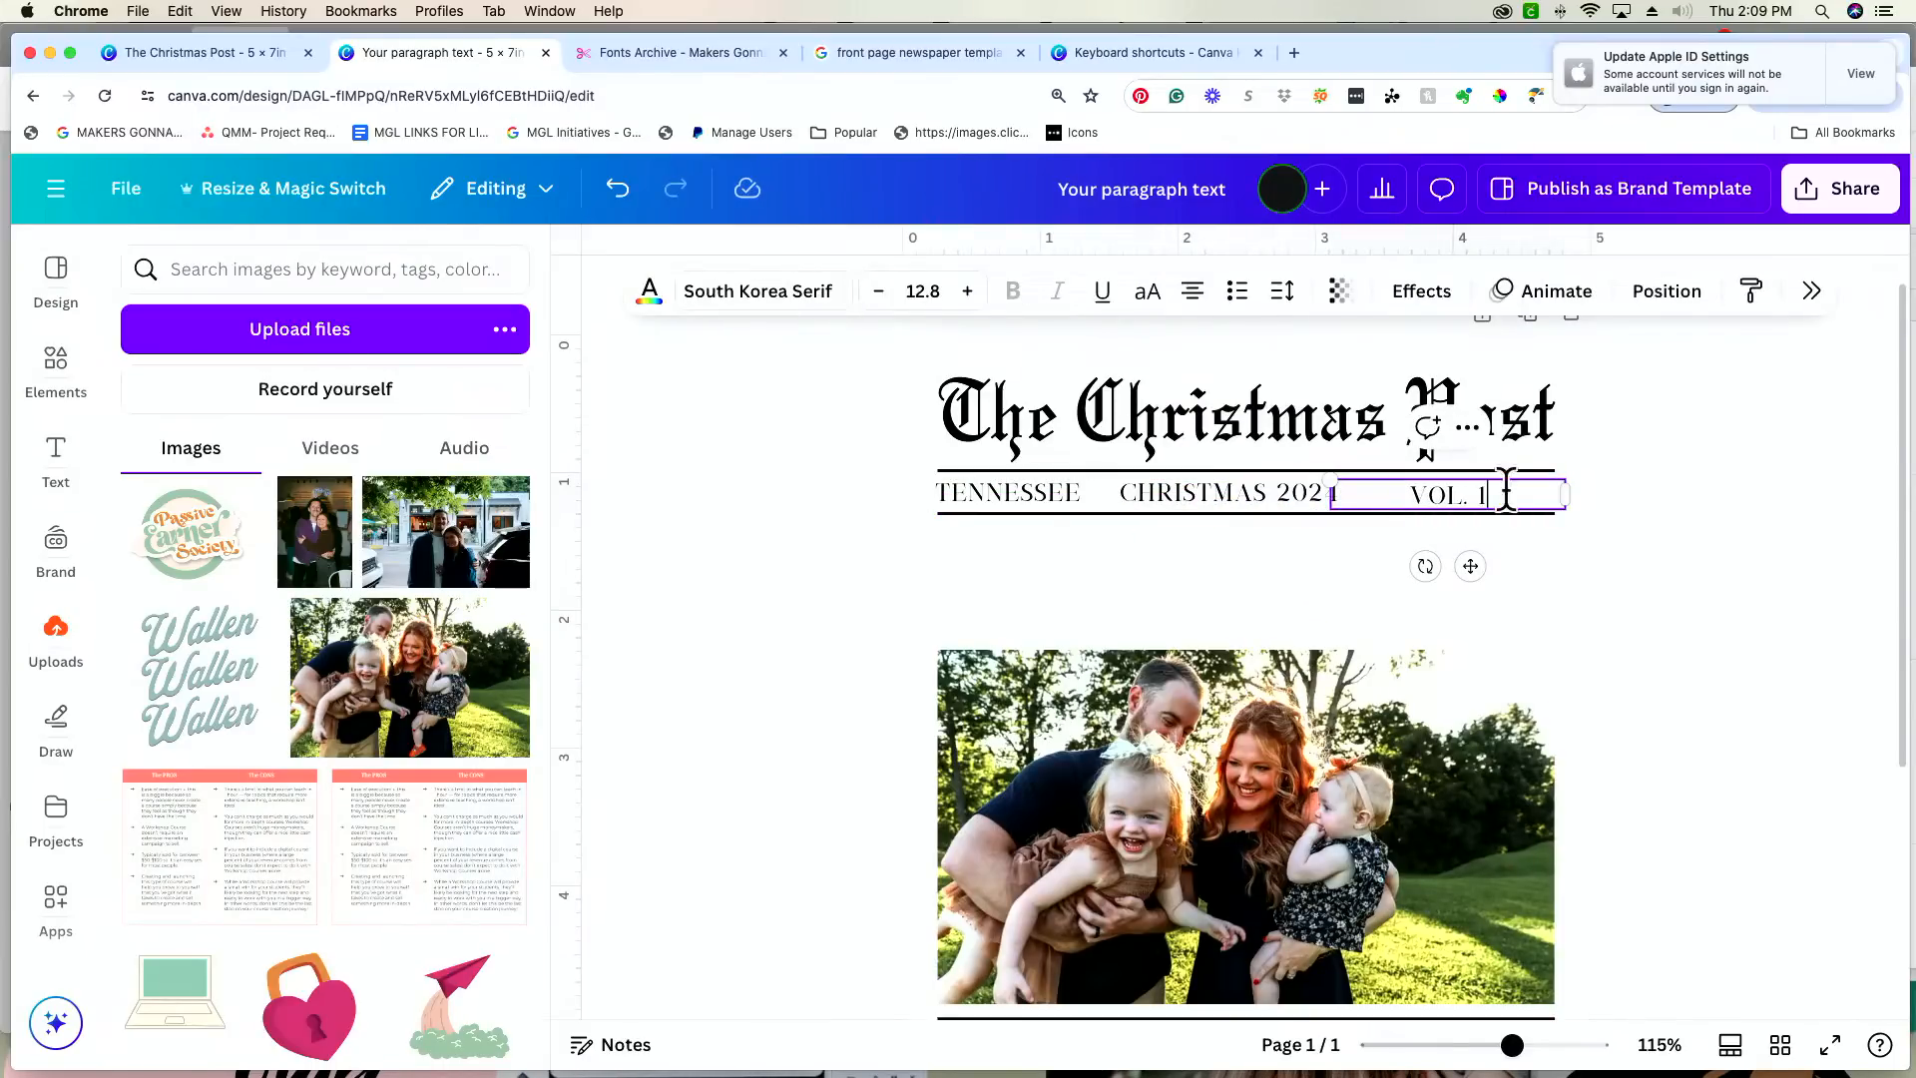
click(1535, 632)
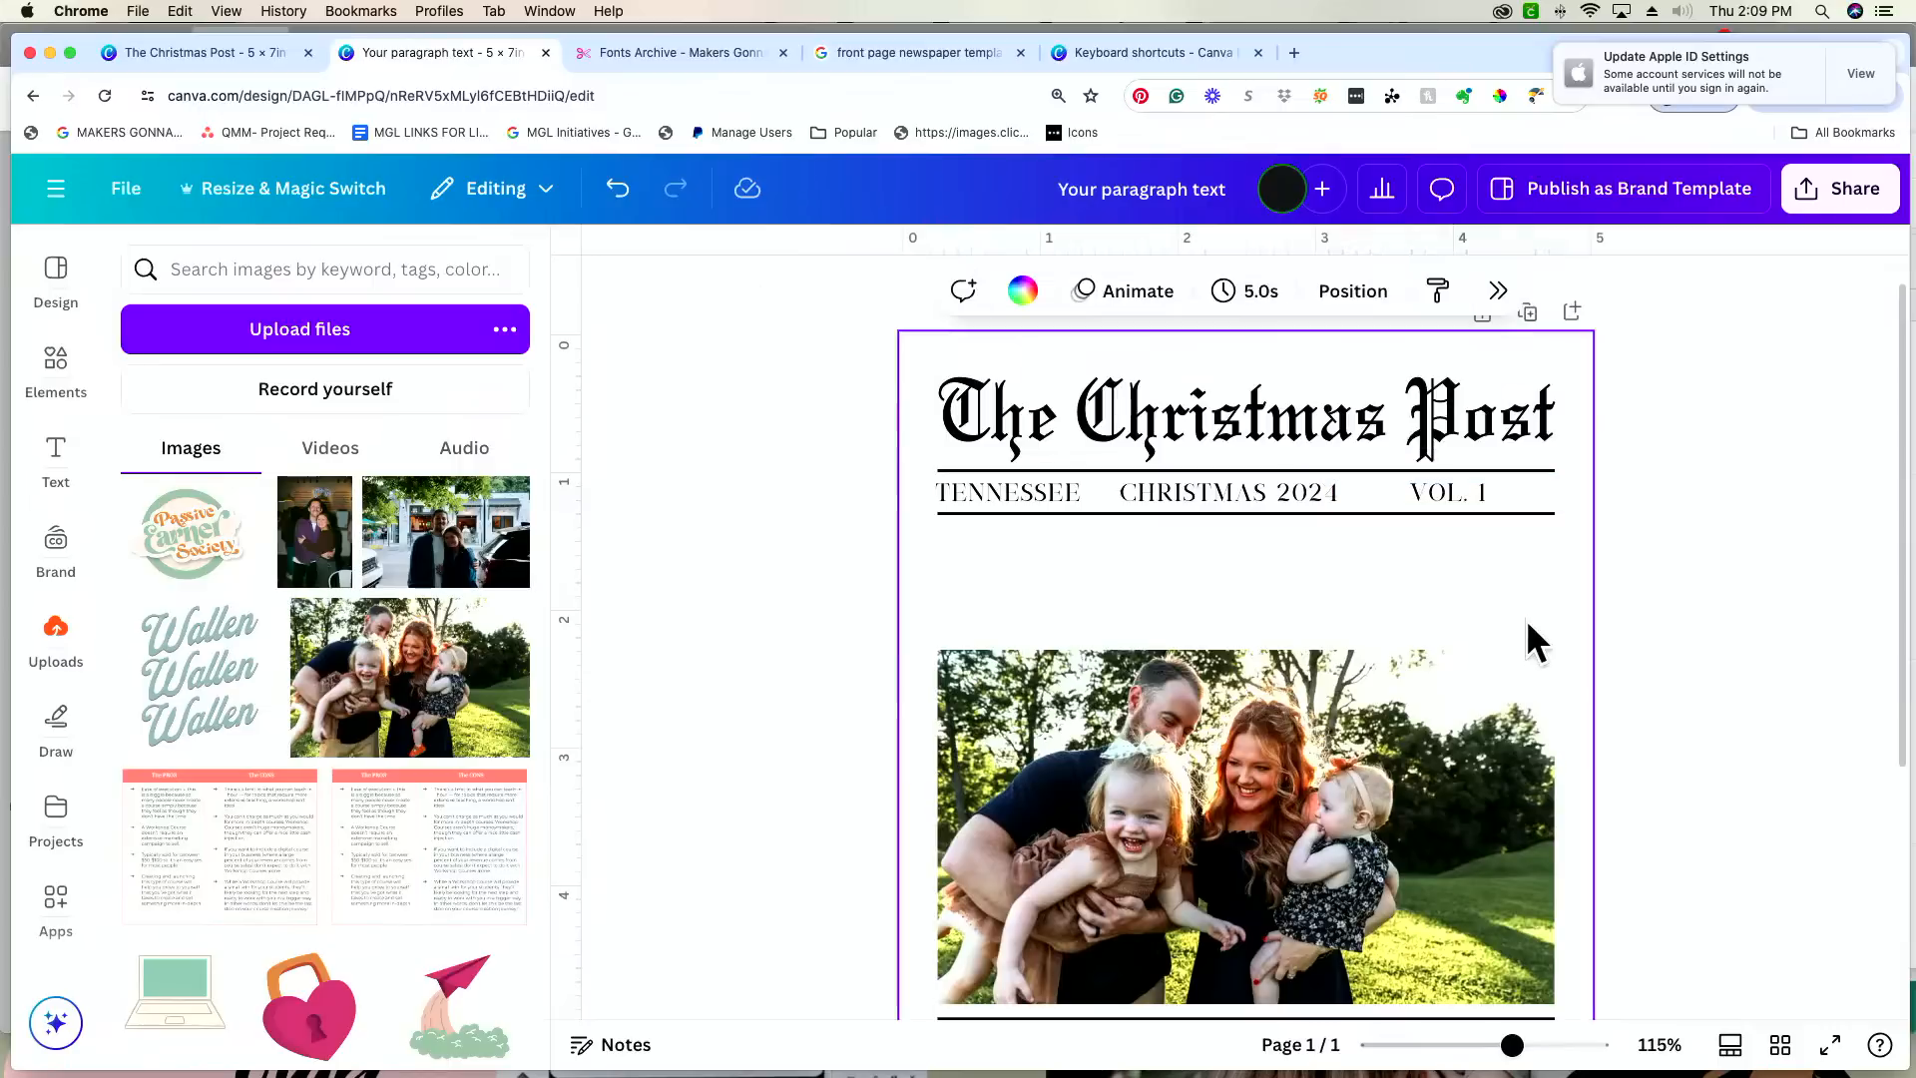
Step: Narrow the "VOL. 1" text box to fit its text and move it to the right end of the ruled row
mouse_move(1451, 499)
mouse_down()
mouse_move(1565, 492)
mouse_move(1442, 494)
mouse_up()
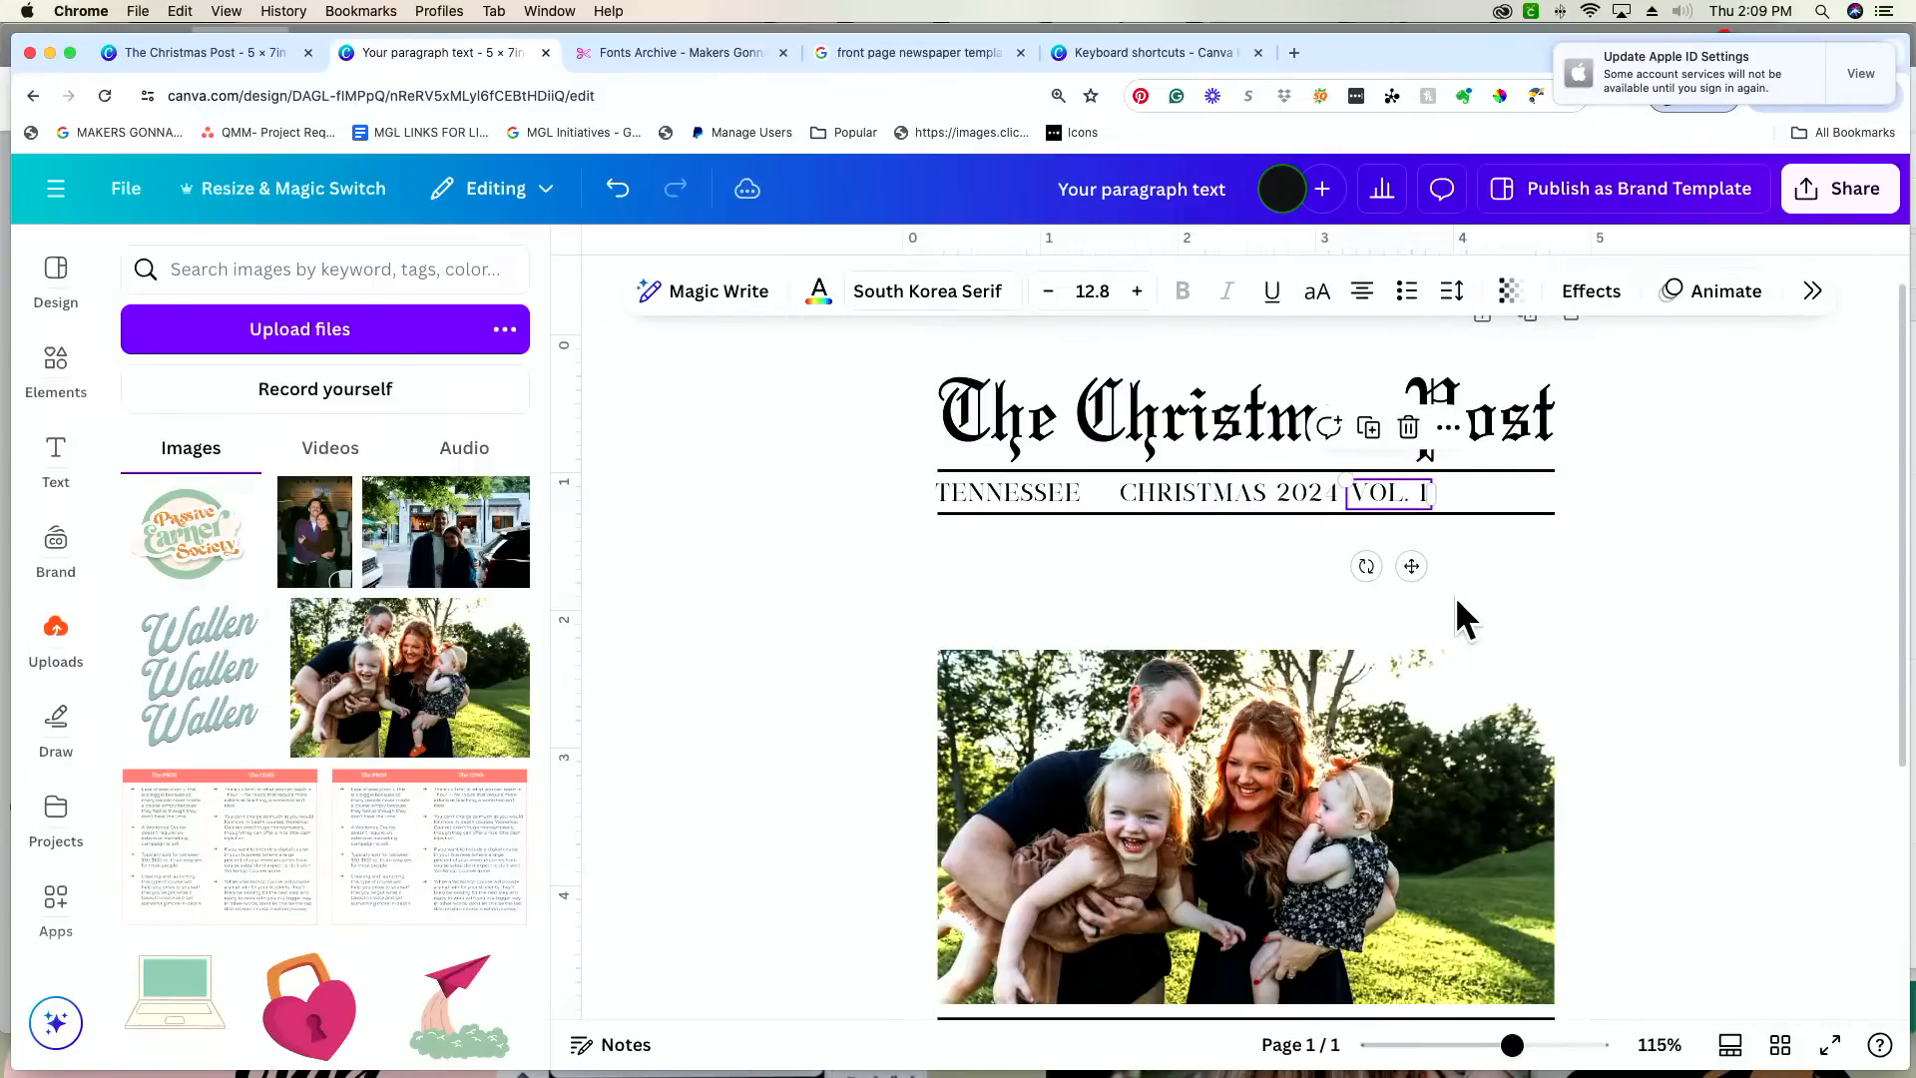
drag(1411, 568, 1535, 570)
click(1343, 599)
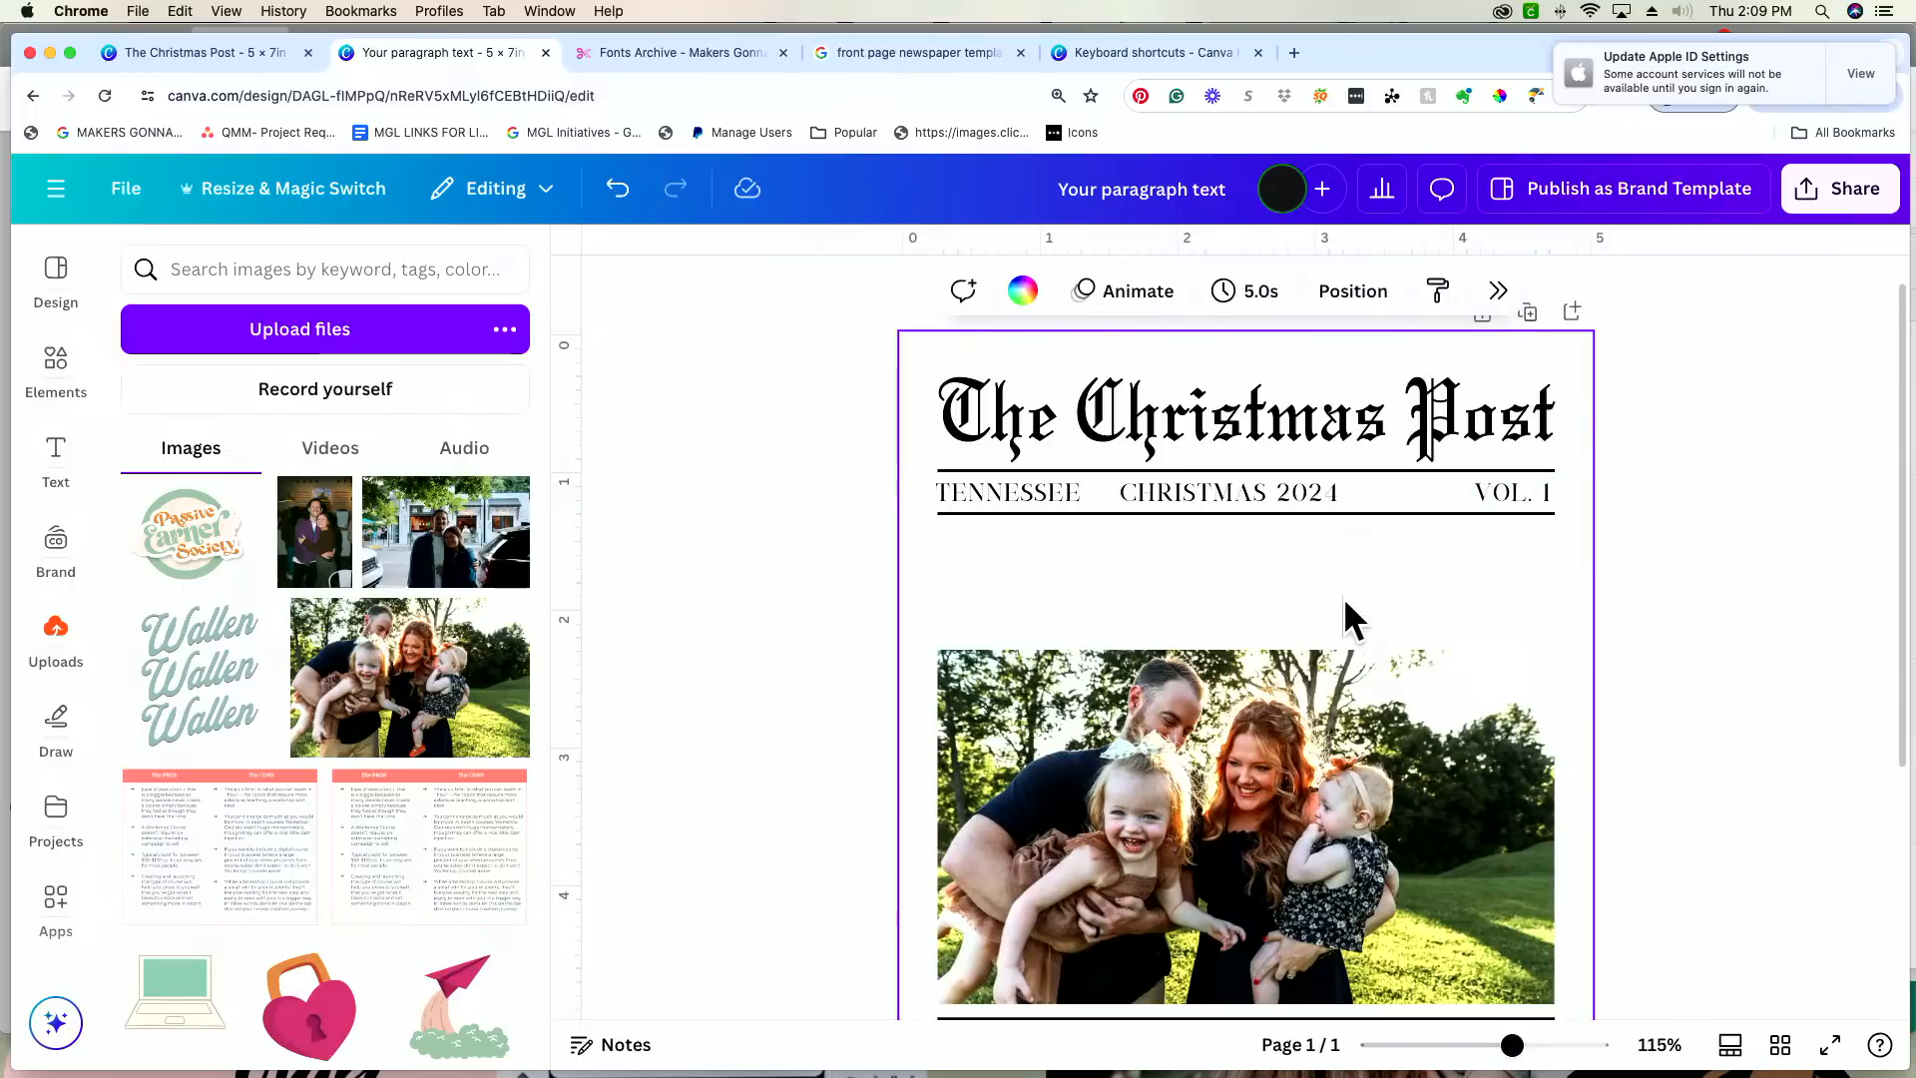
Step: Shift "CHRISTMAS 2024" slightly right and nudge "VOL. 1" slightly left to balance the row's spacing
click(1216, 489)
drag(1213, 485, 1230, 485)
click(1481, 491)
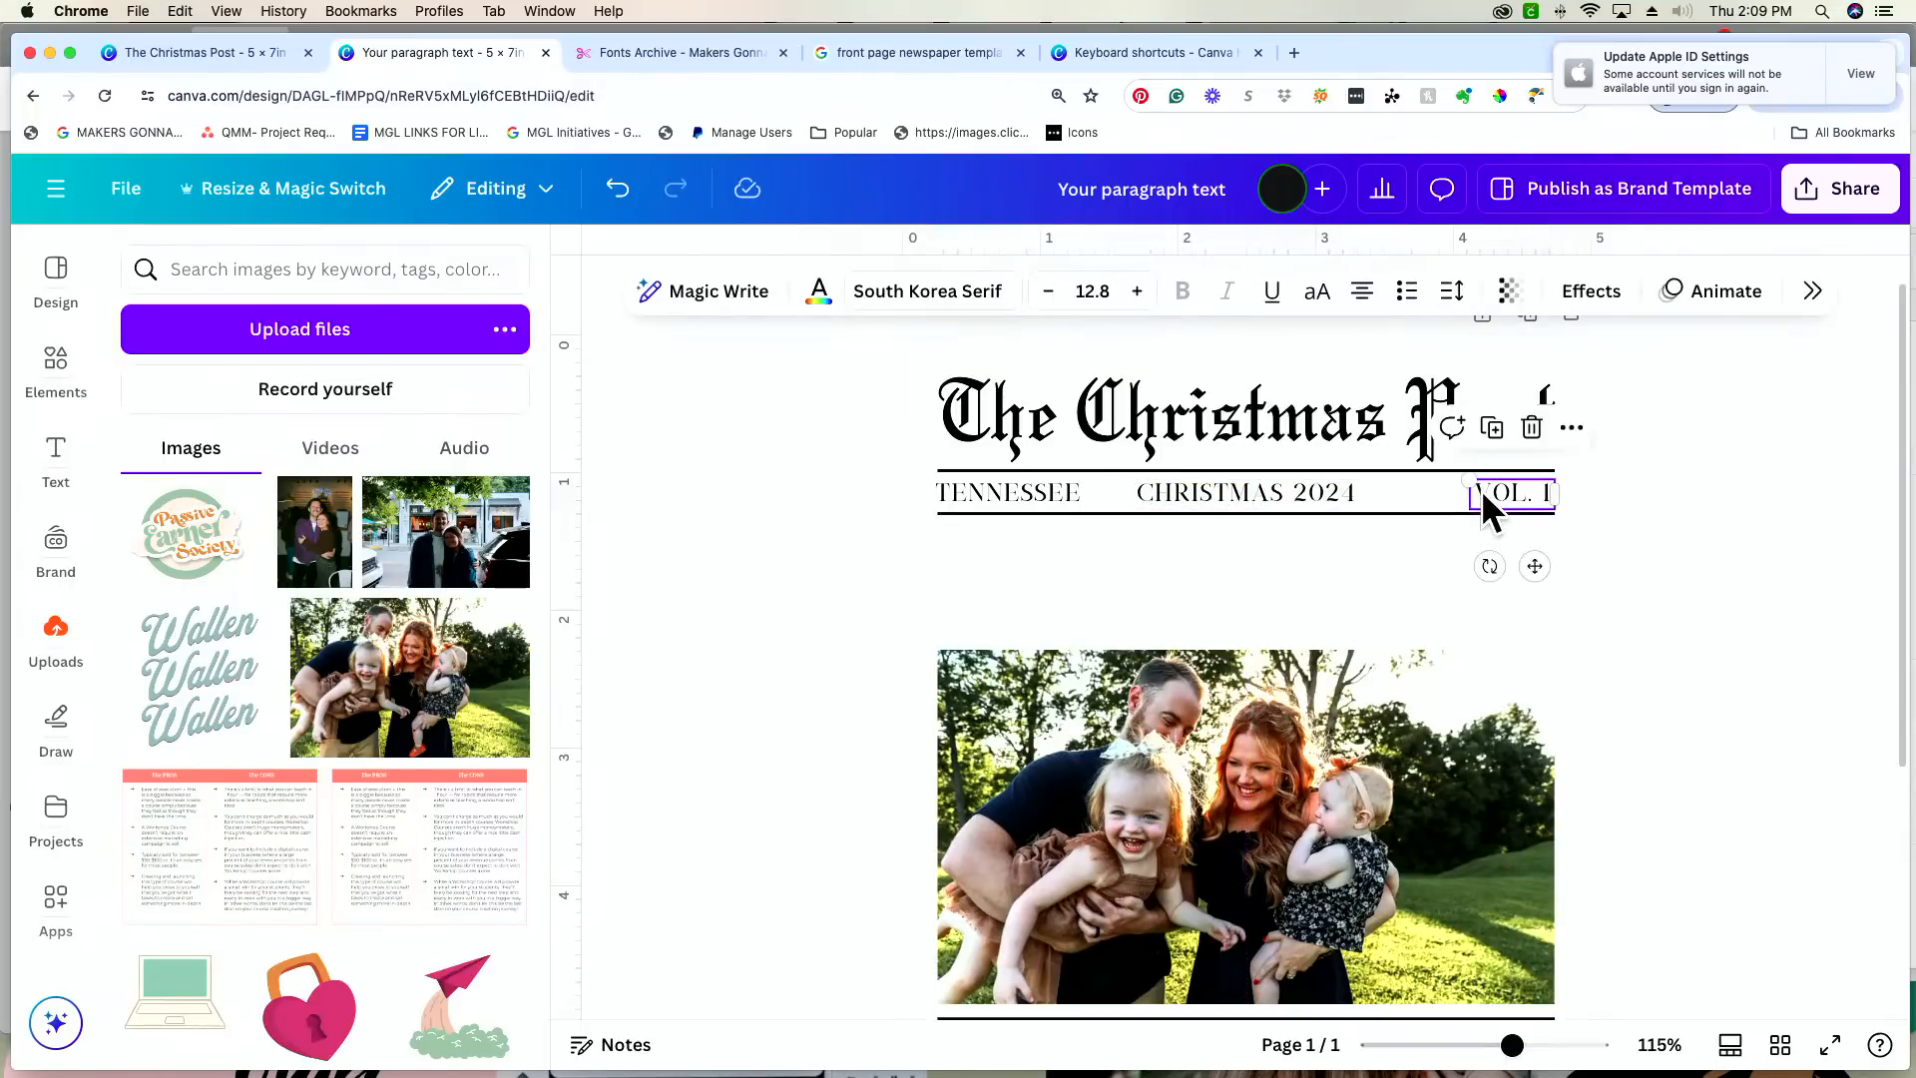
key(Left)
key(Left)
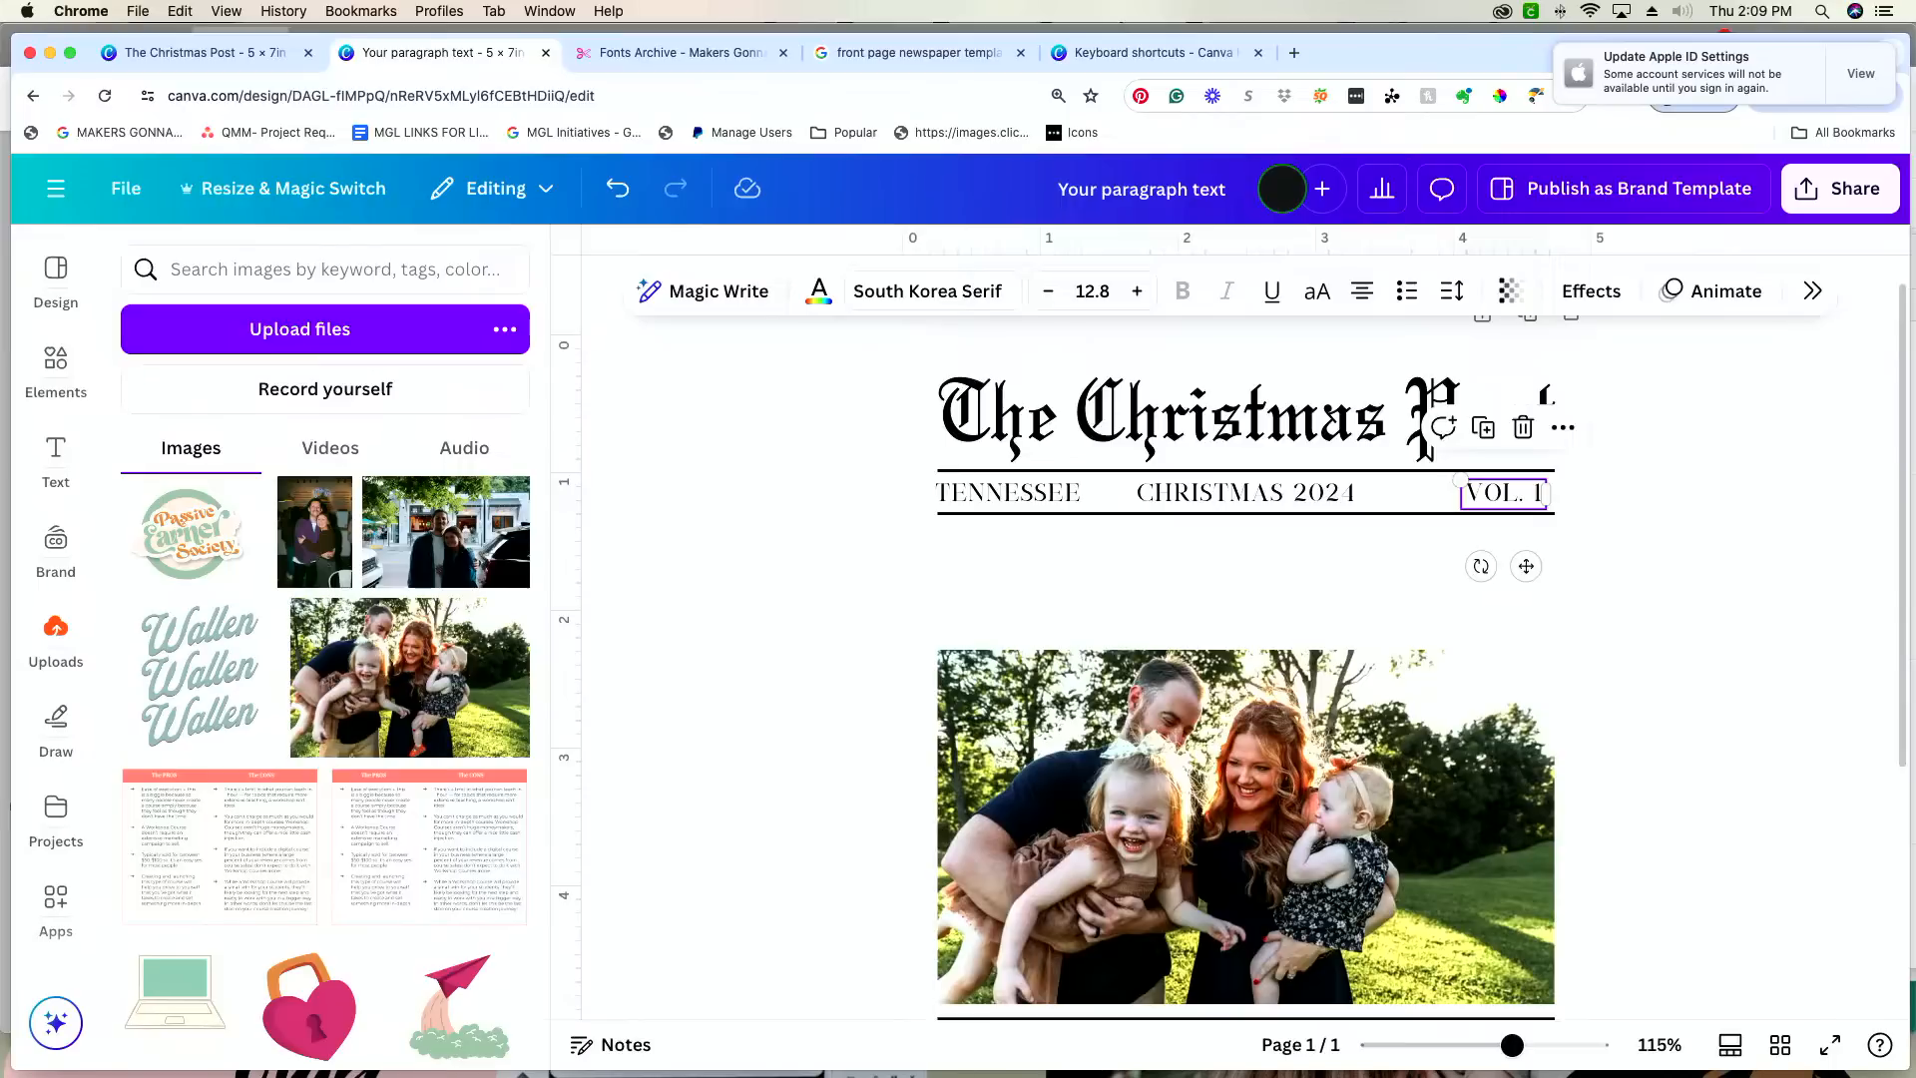
Step: Nudge "TENNESSEE" slightly right, inward from the left end of the ruled lines
click(1008, 496)
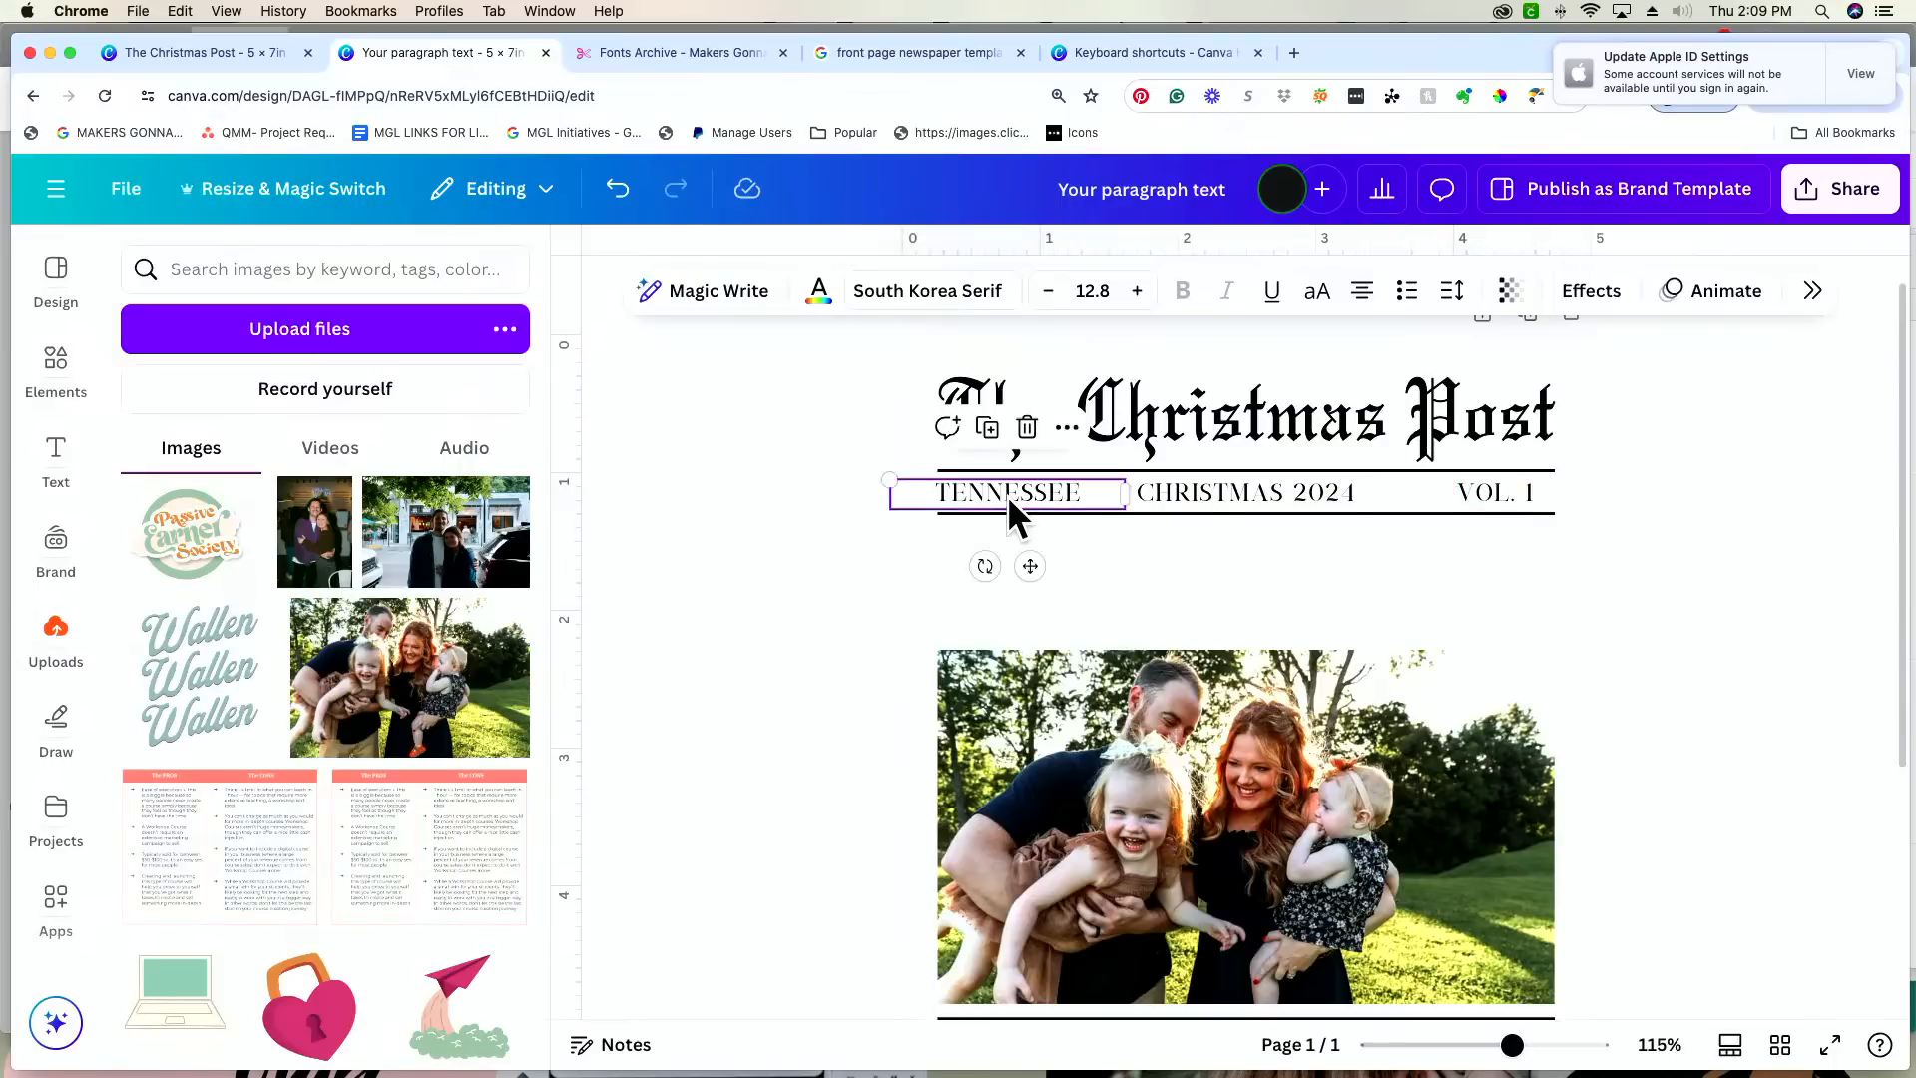
key(Right)
click(1112, 553)
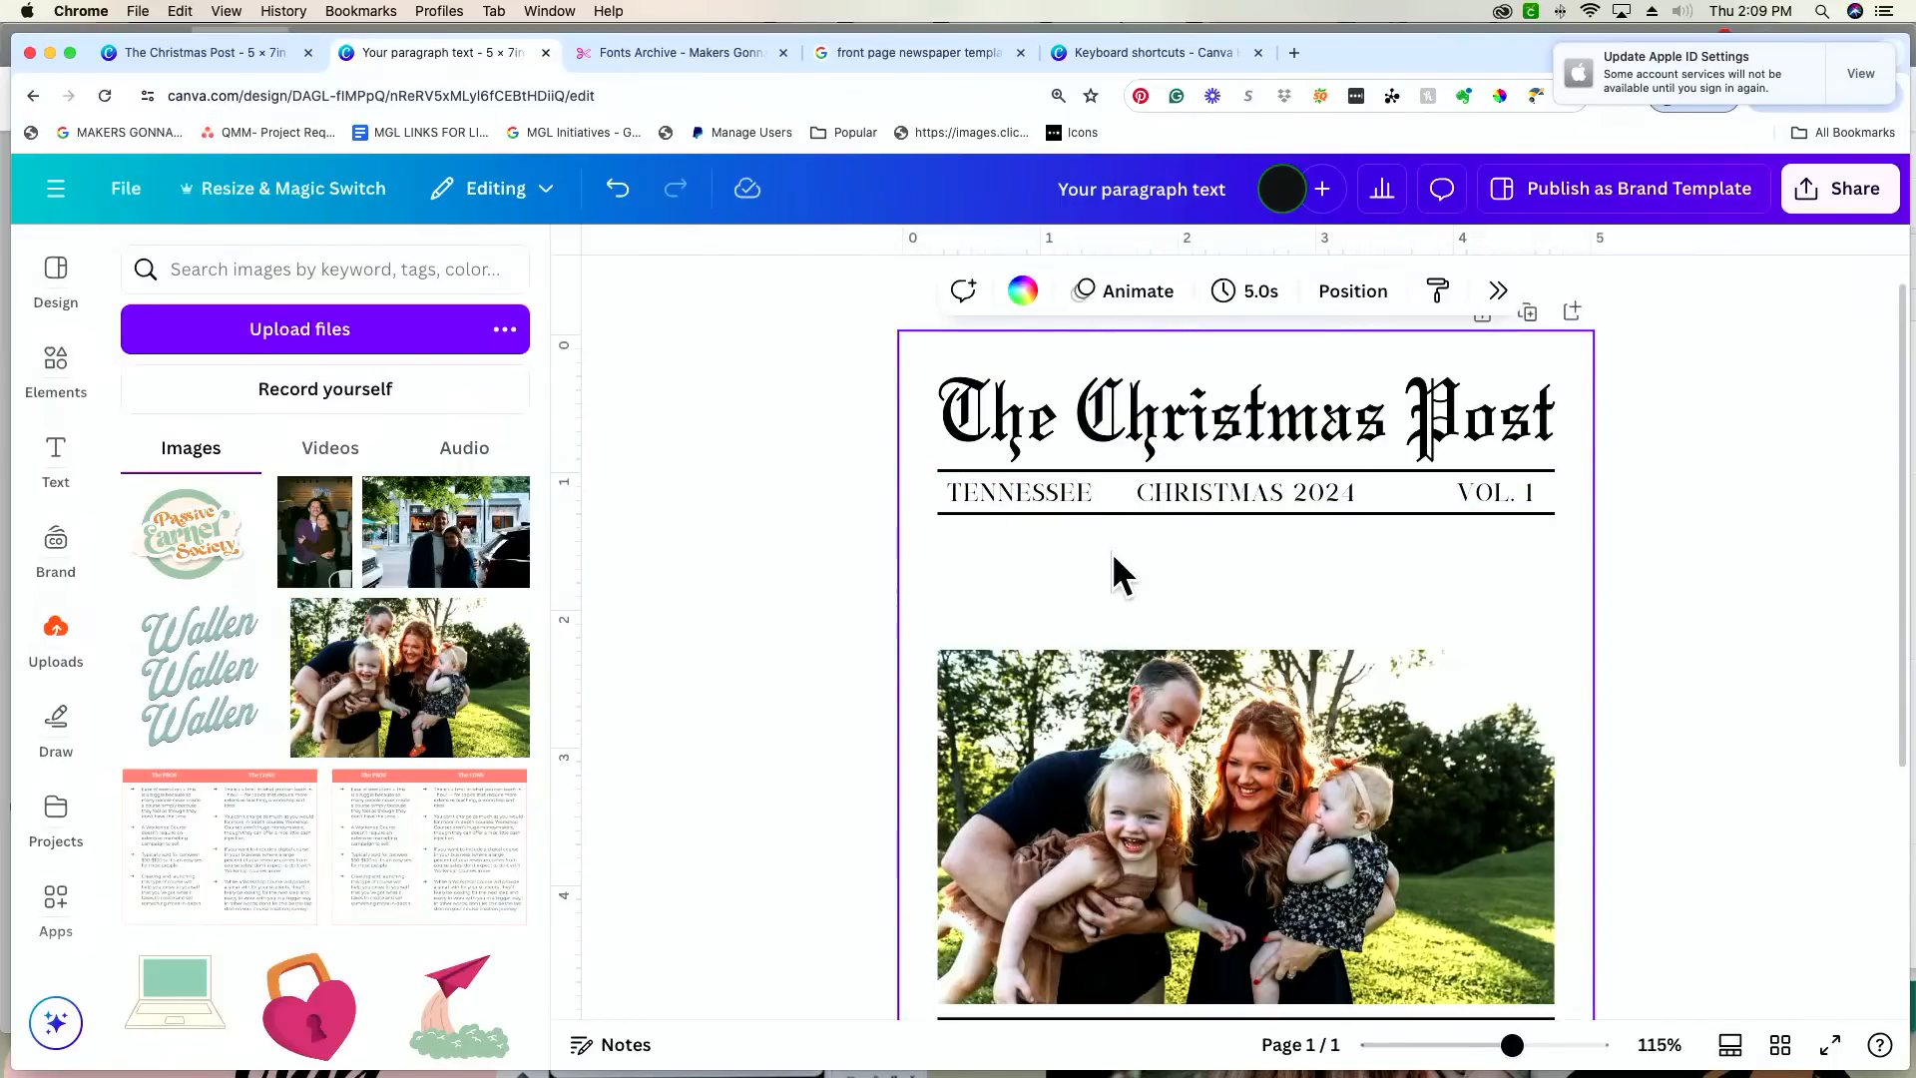
Step: Reword "VOL. 1" as "VOLUME 1" on a single line at the row's right end, and shift "TENNESSEE" slightly left
click(1493, 489)
click(1509, 496)
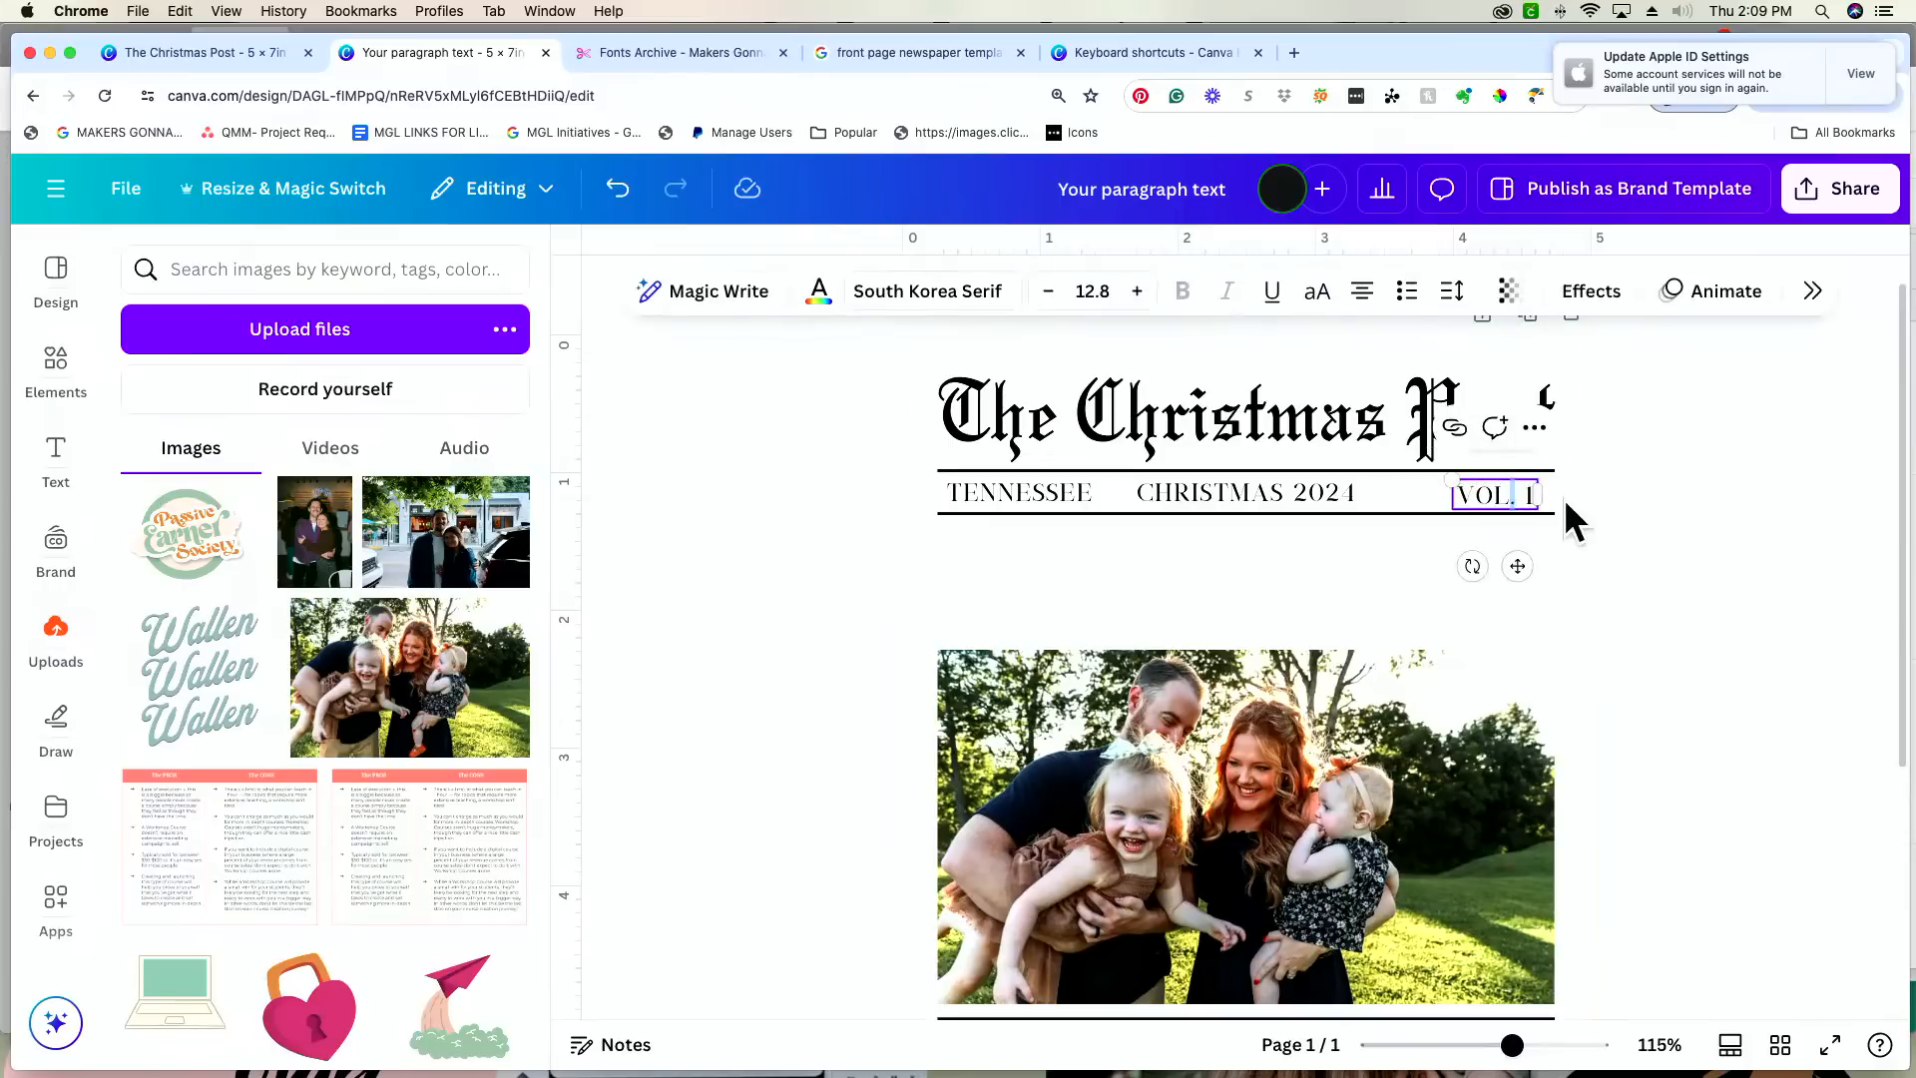
text(UME)
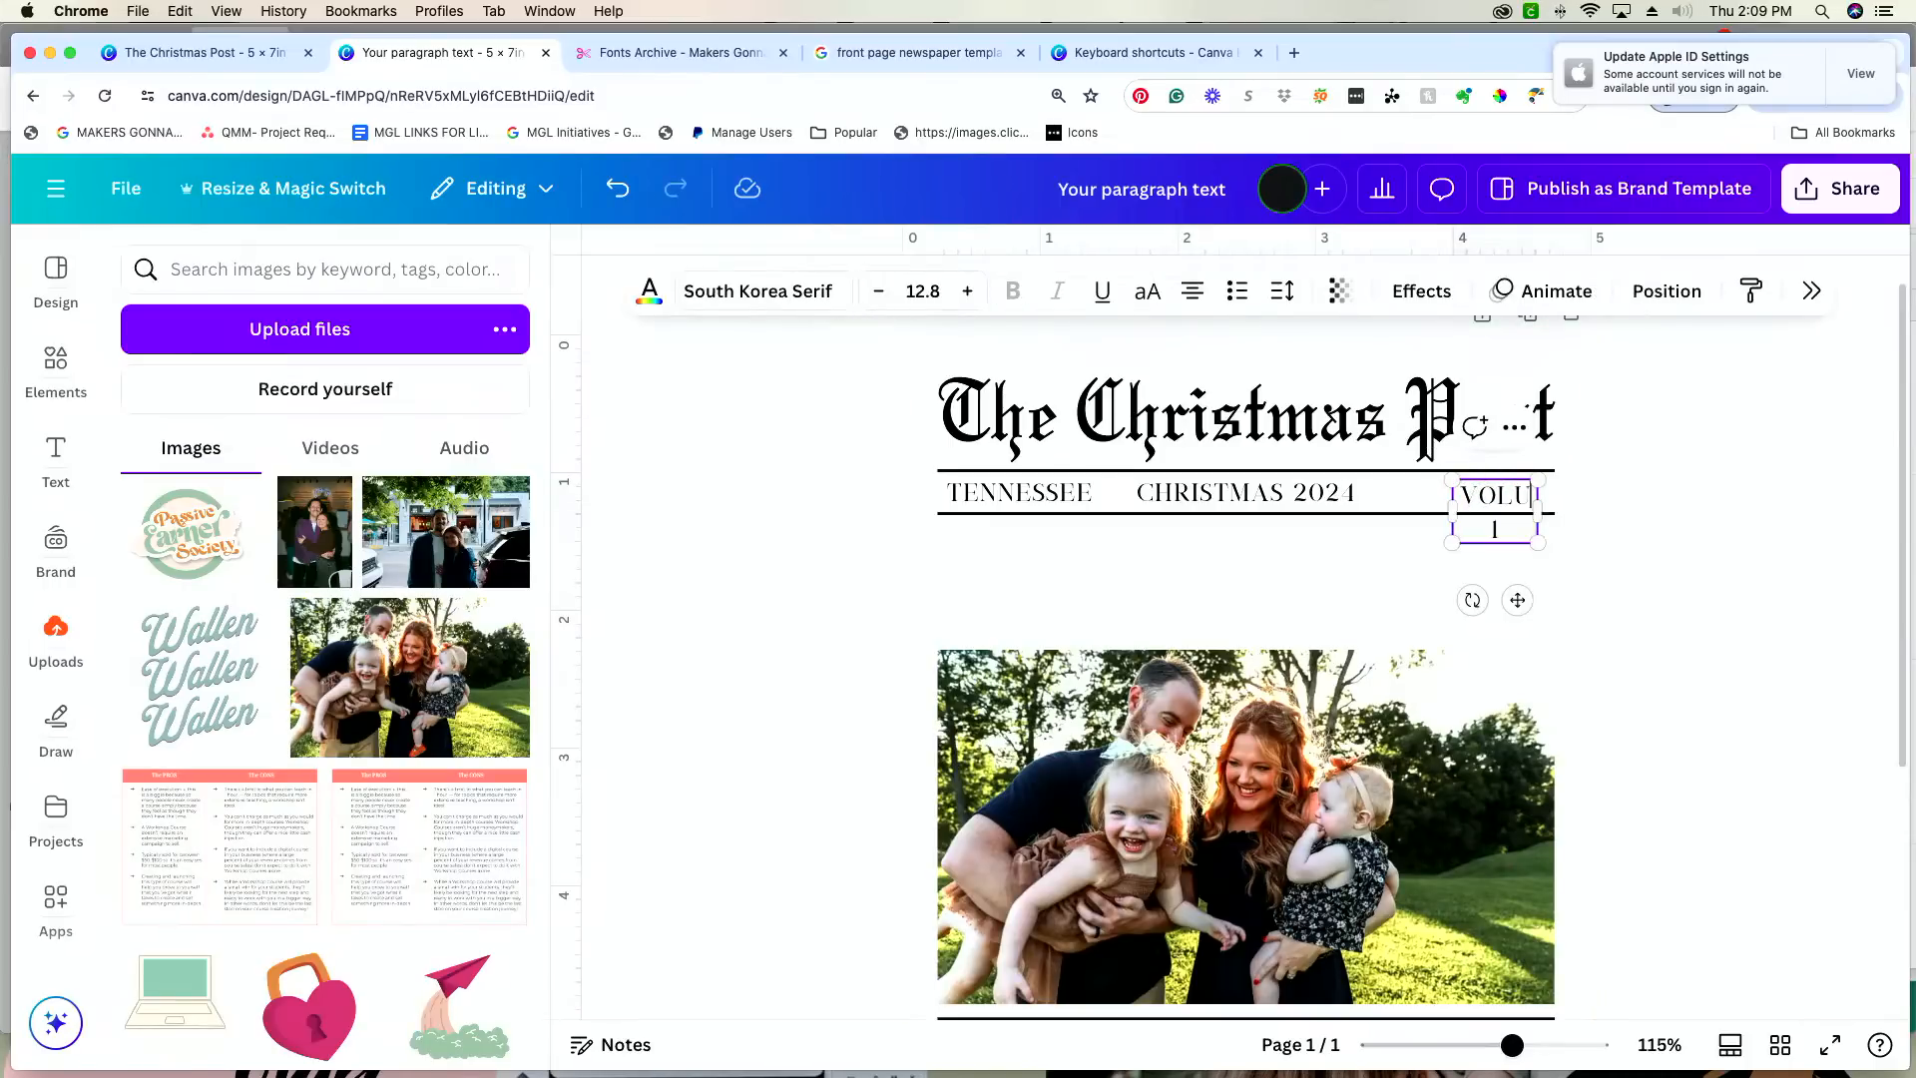
drag(1452, 510, 1390, 511)
drag(1488, 565, 1511, 571)
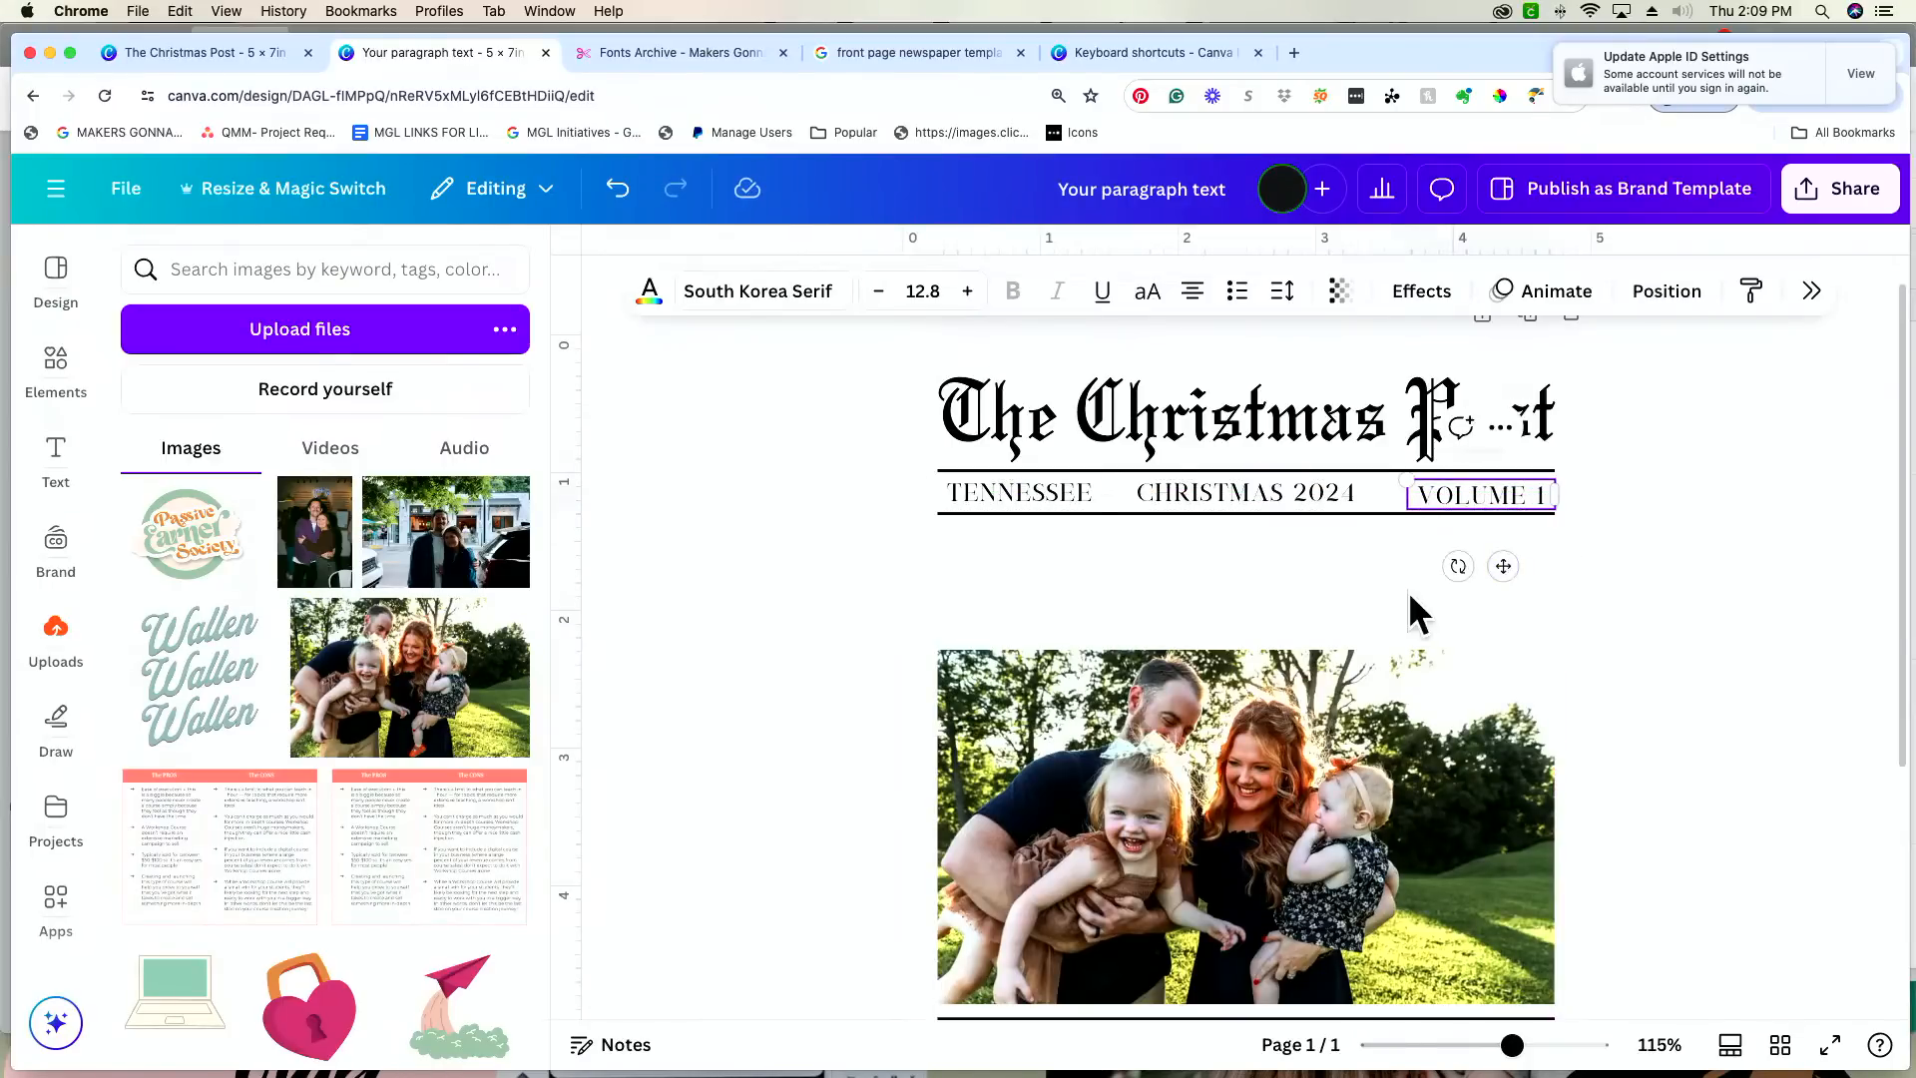
click(1302, 581)
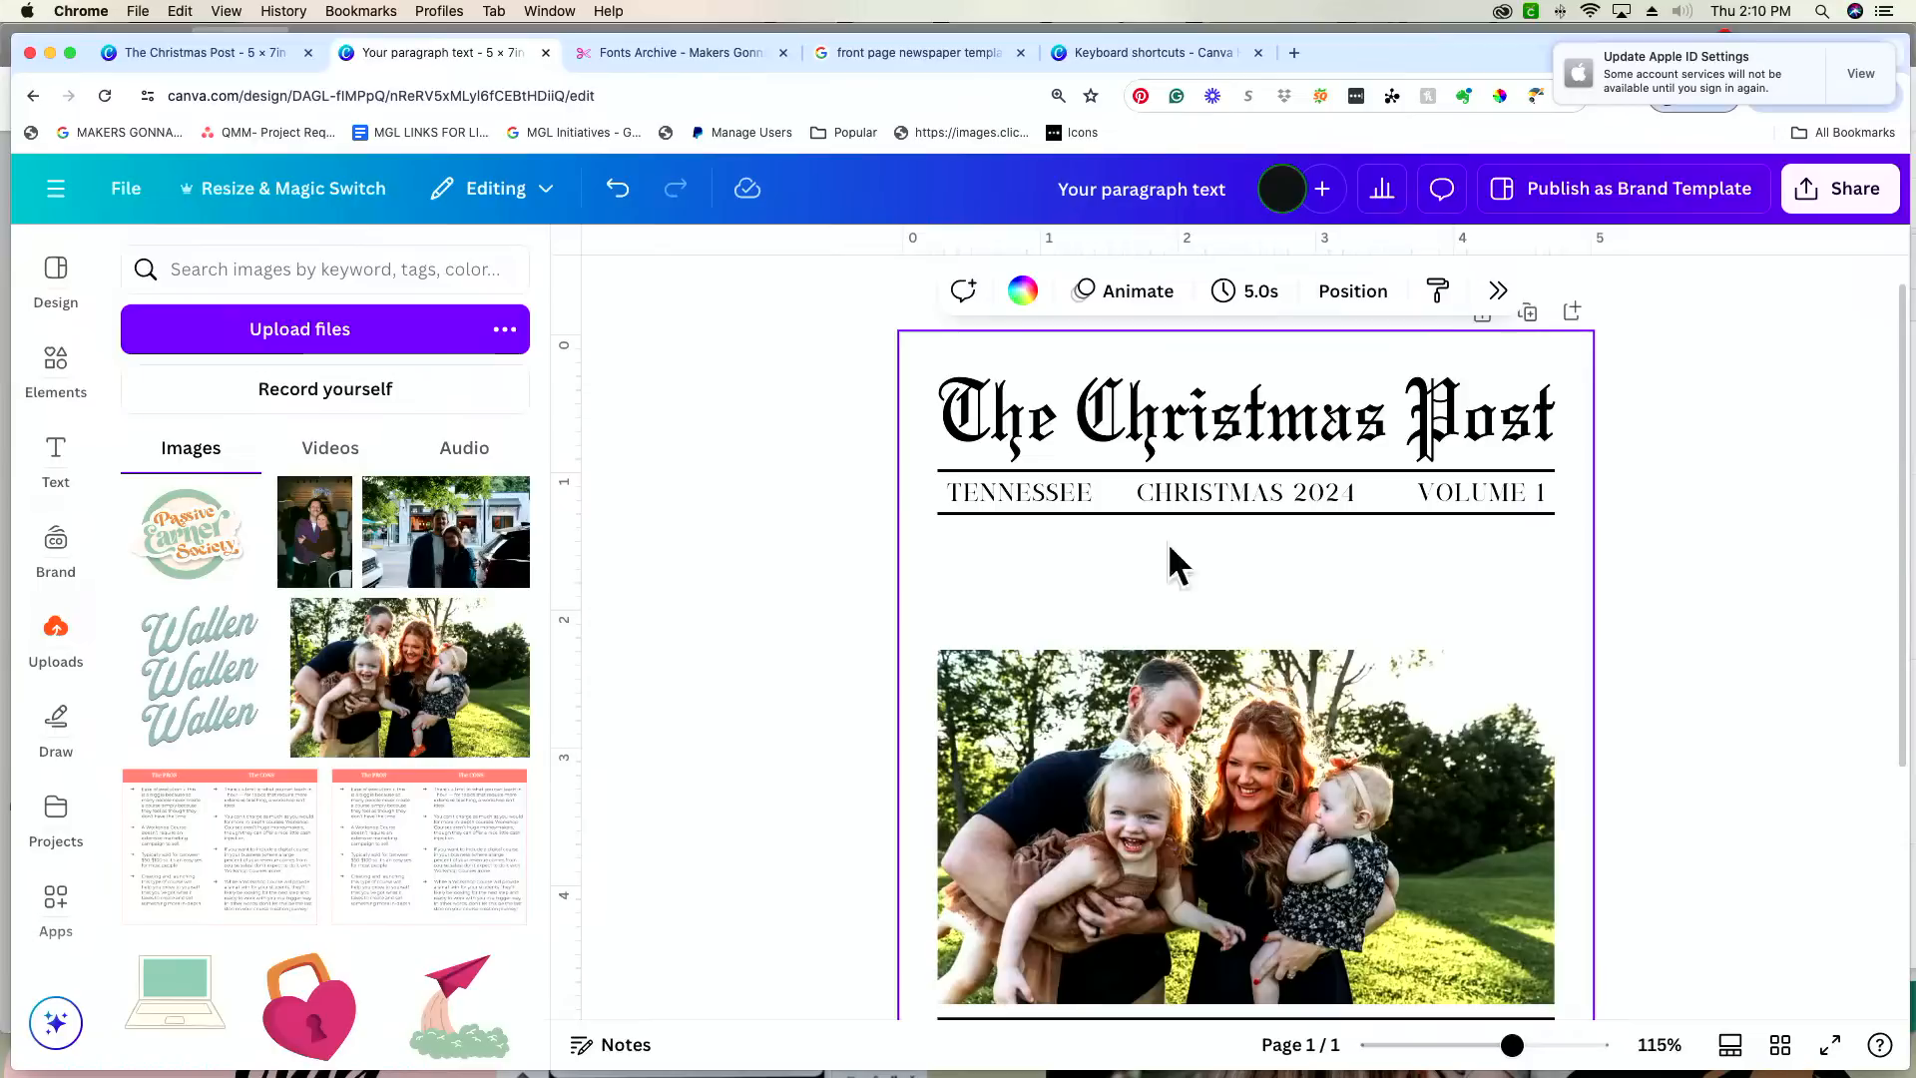
drag(1047, 495, 1037, 502)
click(1140, 564)
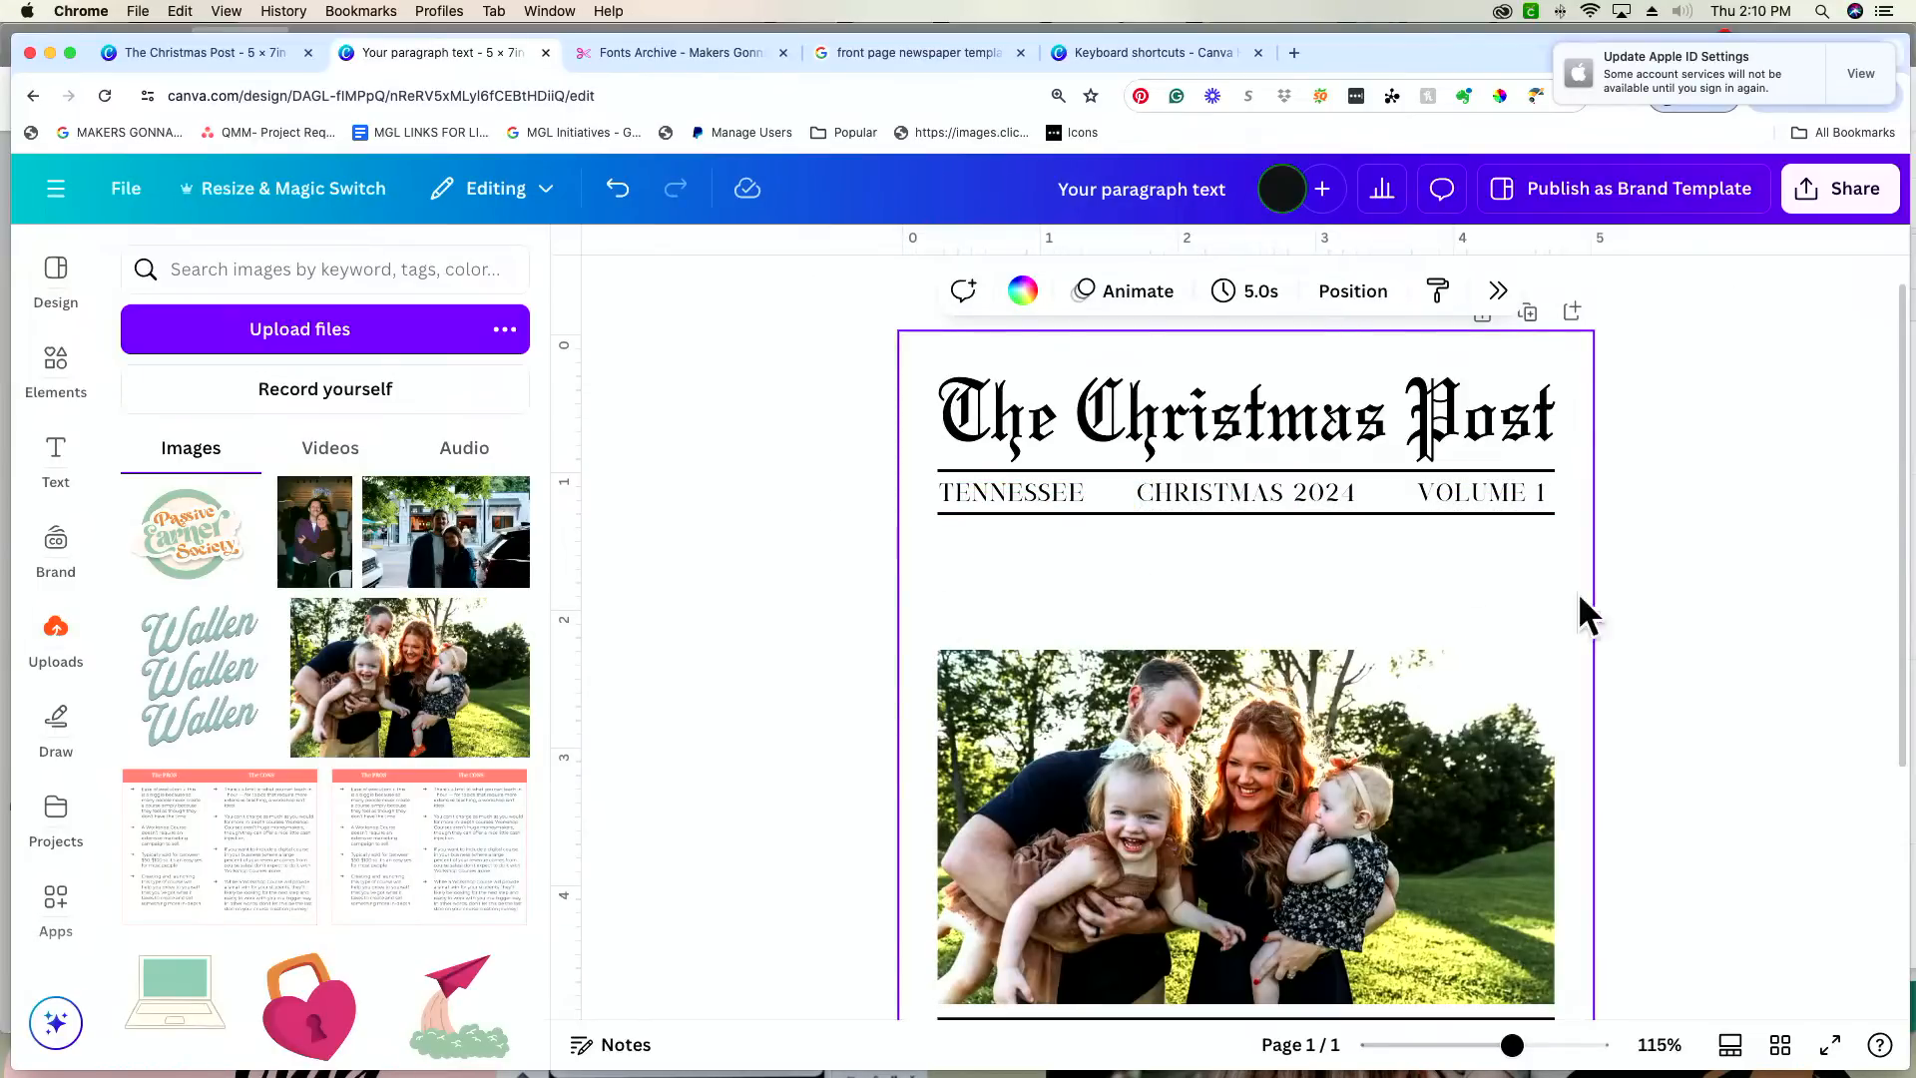
Step: Duplicate the "CHRISTMAS 2024" text and place the copy directly below it, between the ruled row and the family photo
click(1235, 491)
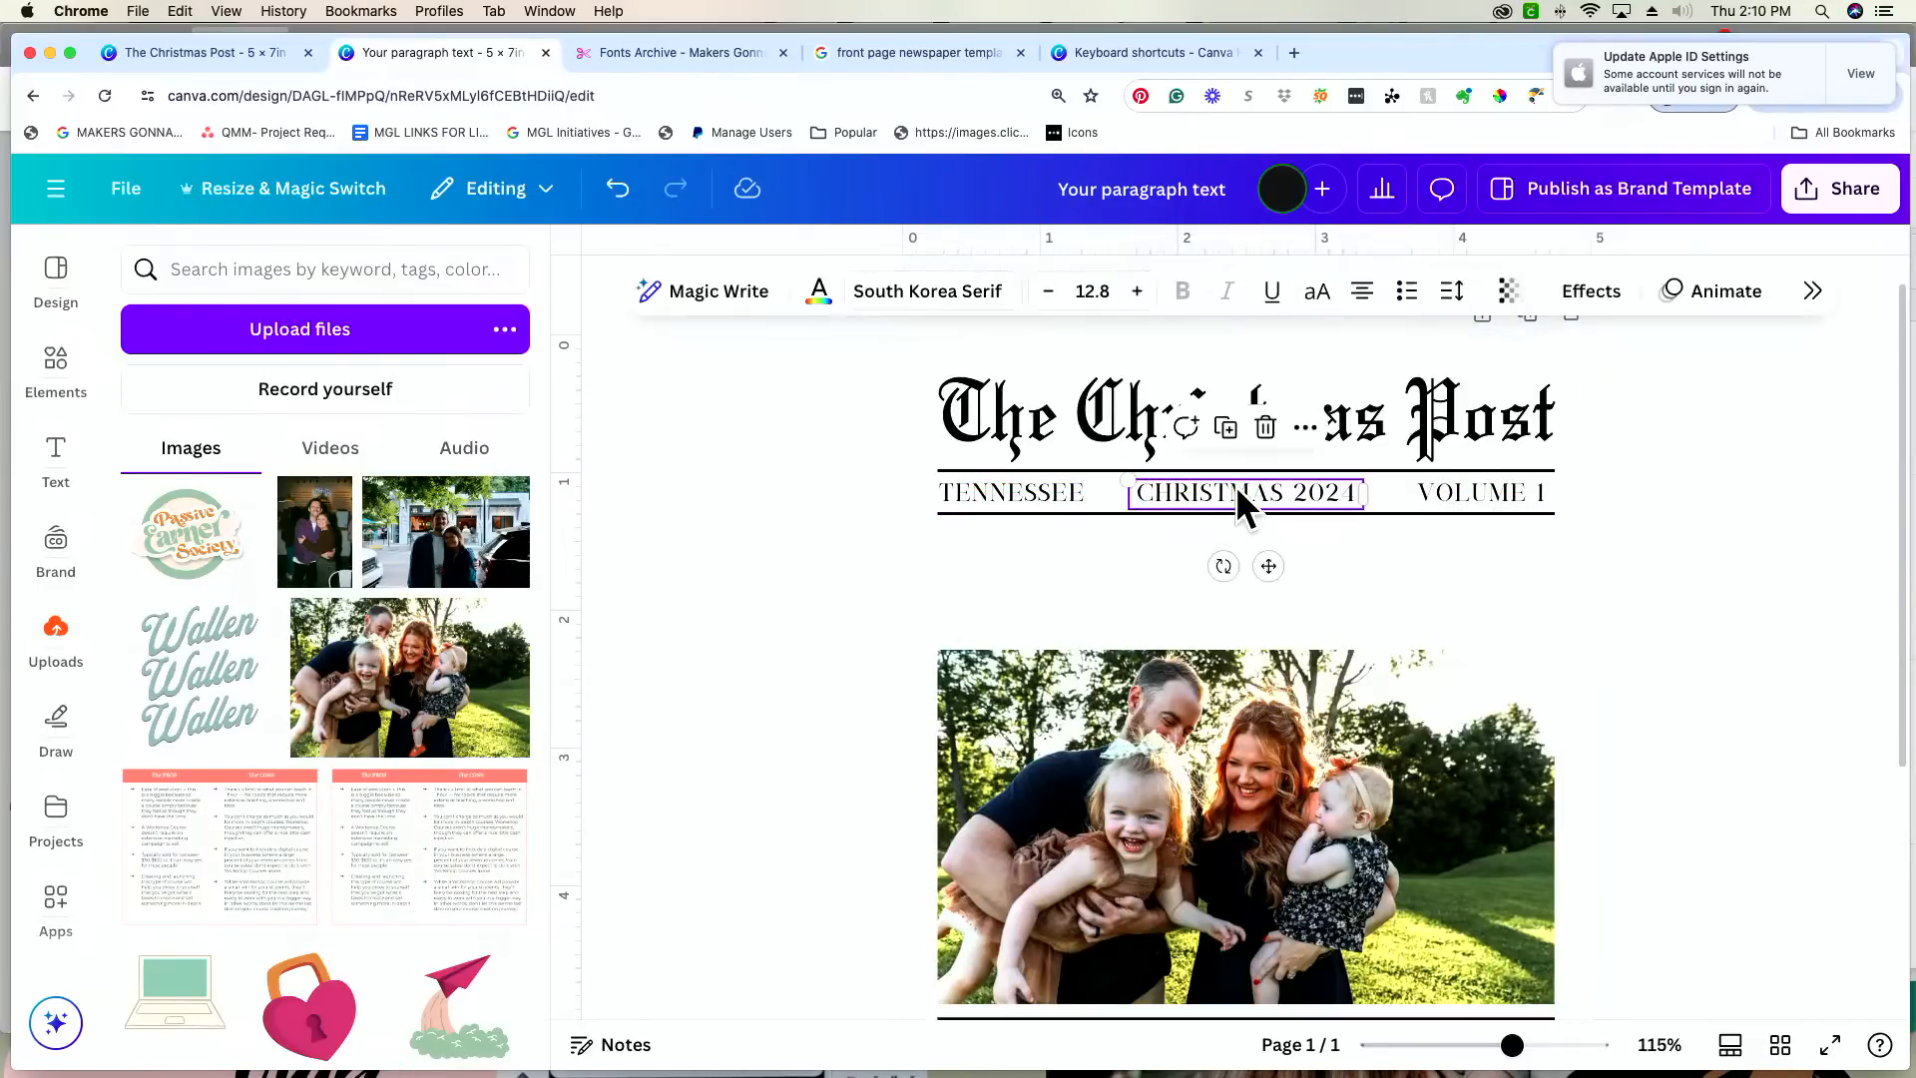
key(super+d)
drag(1287, 589, 1267, 654)
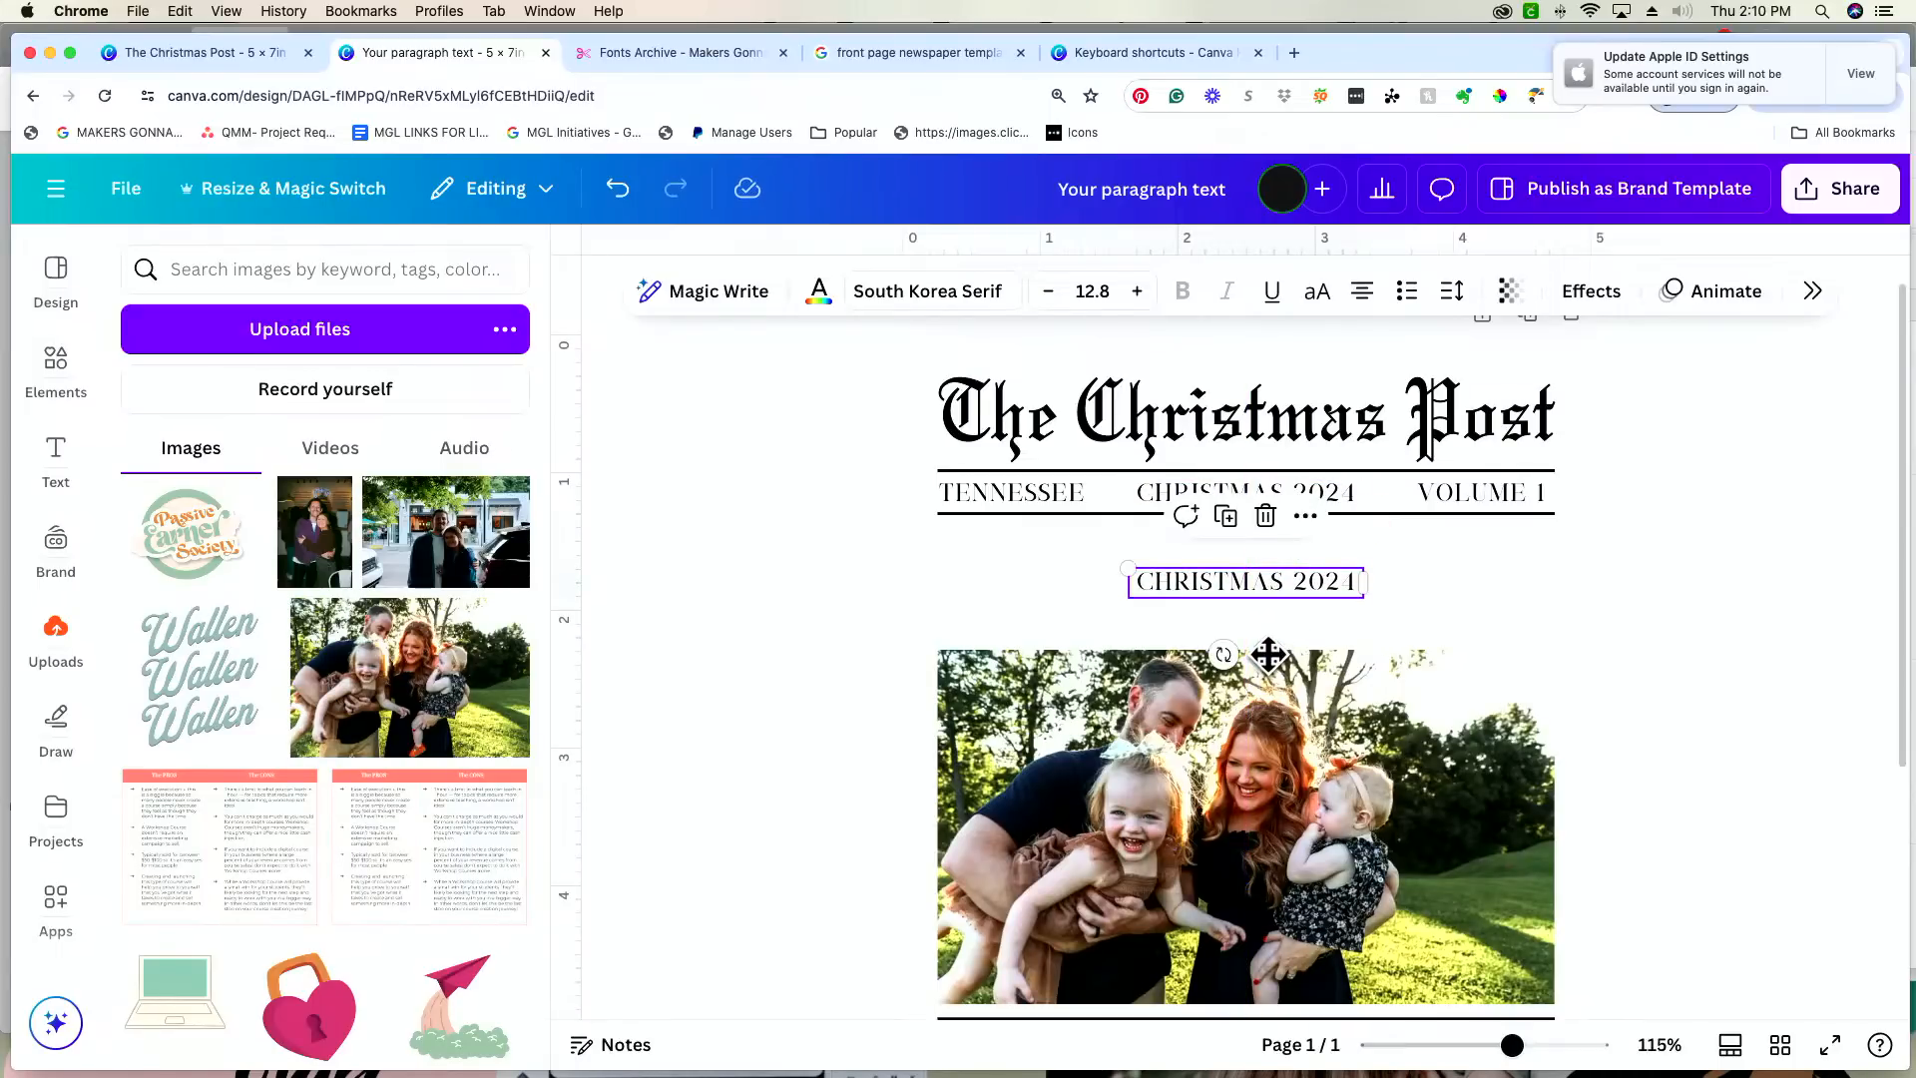
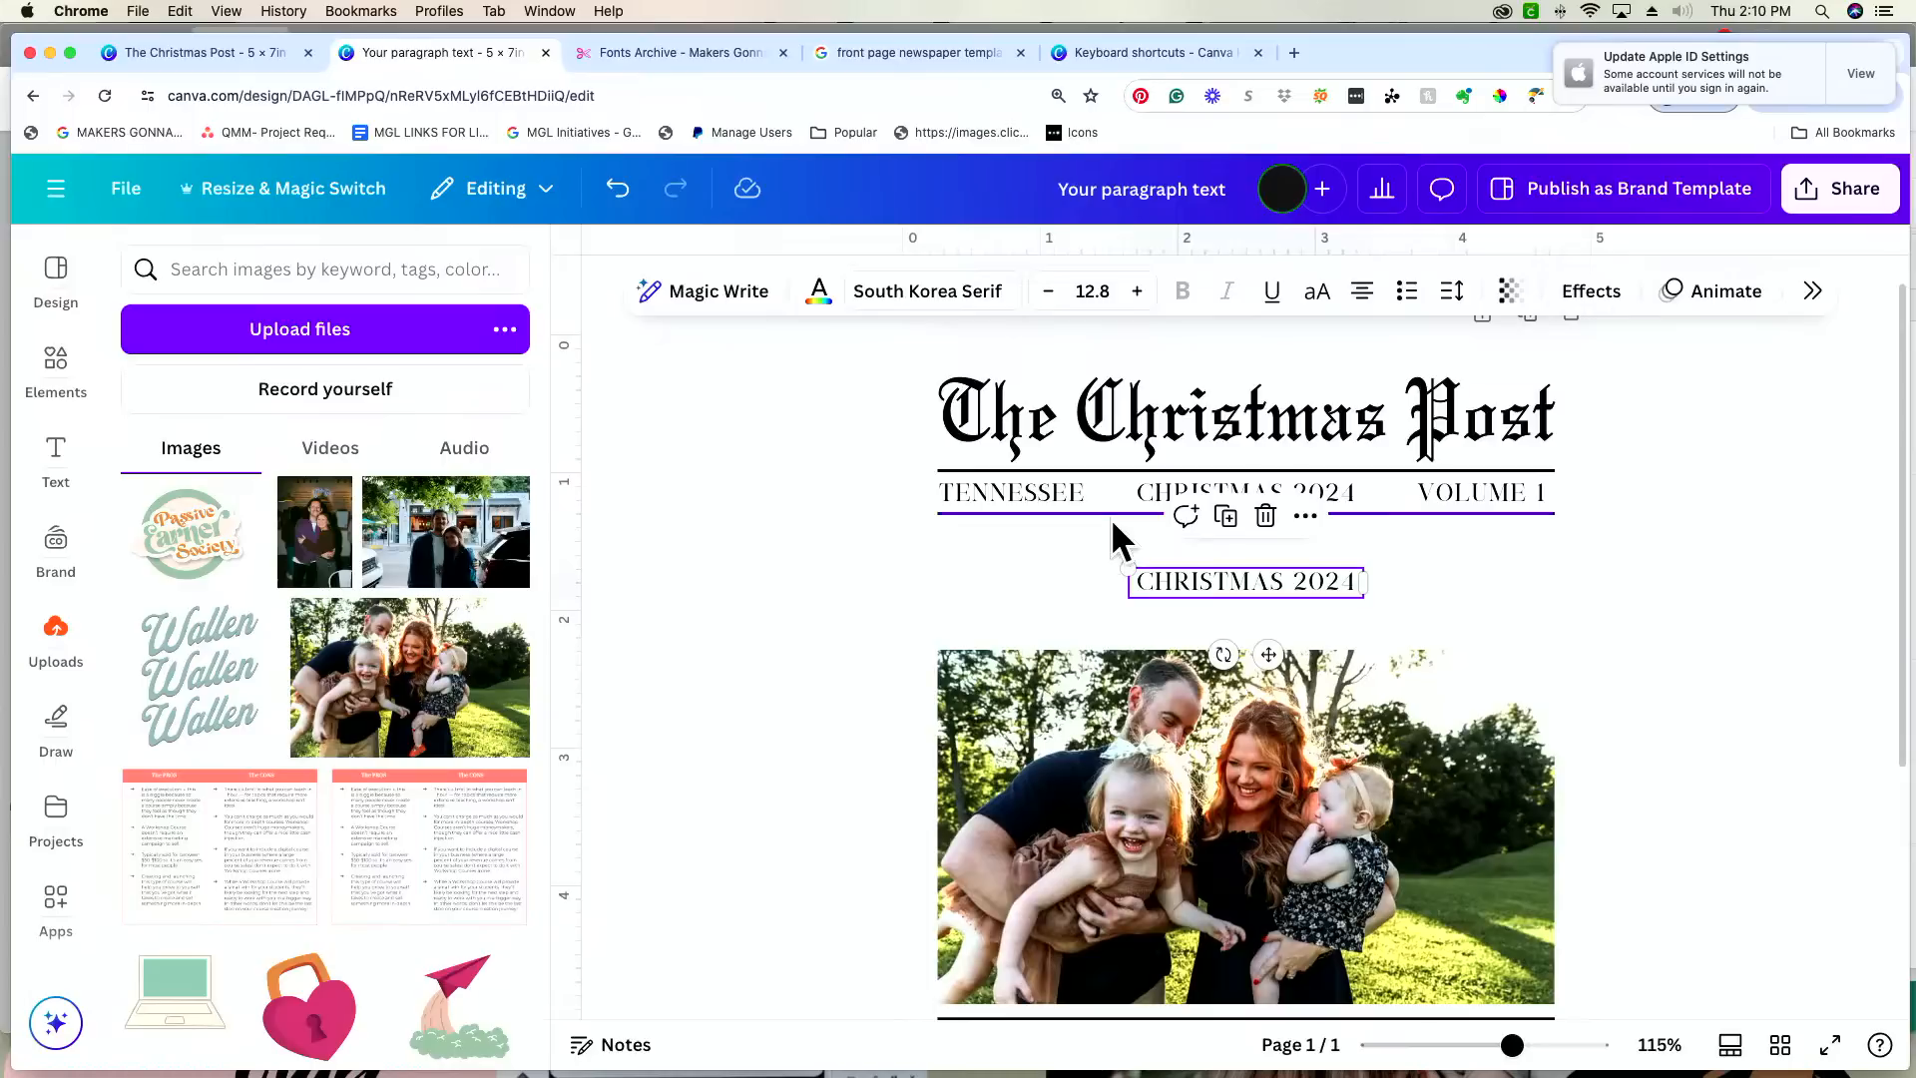
Step: Replace the duplicated text between the ruled row and the photo with "THE" followed by the family's surname in capitals
double_click(1222, 582)
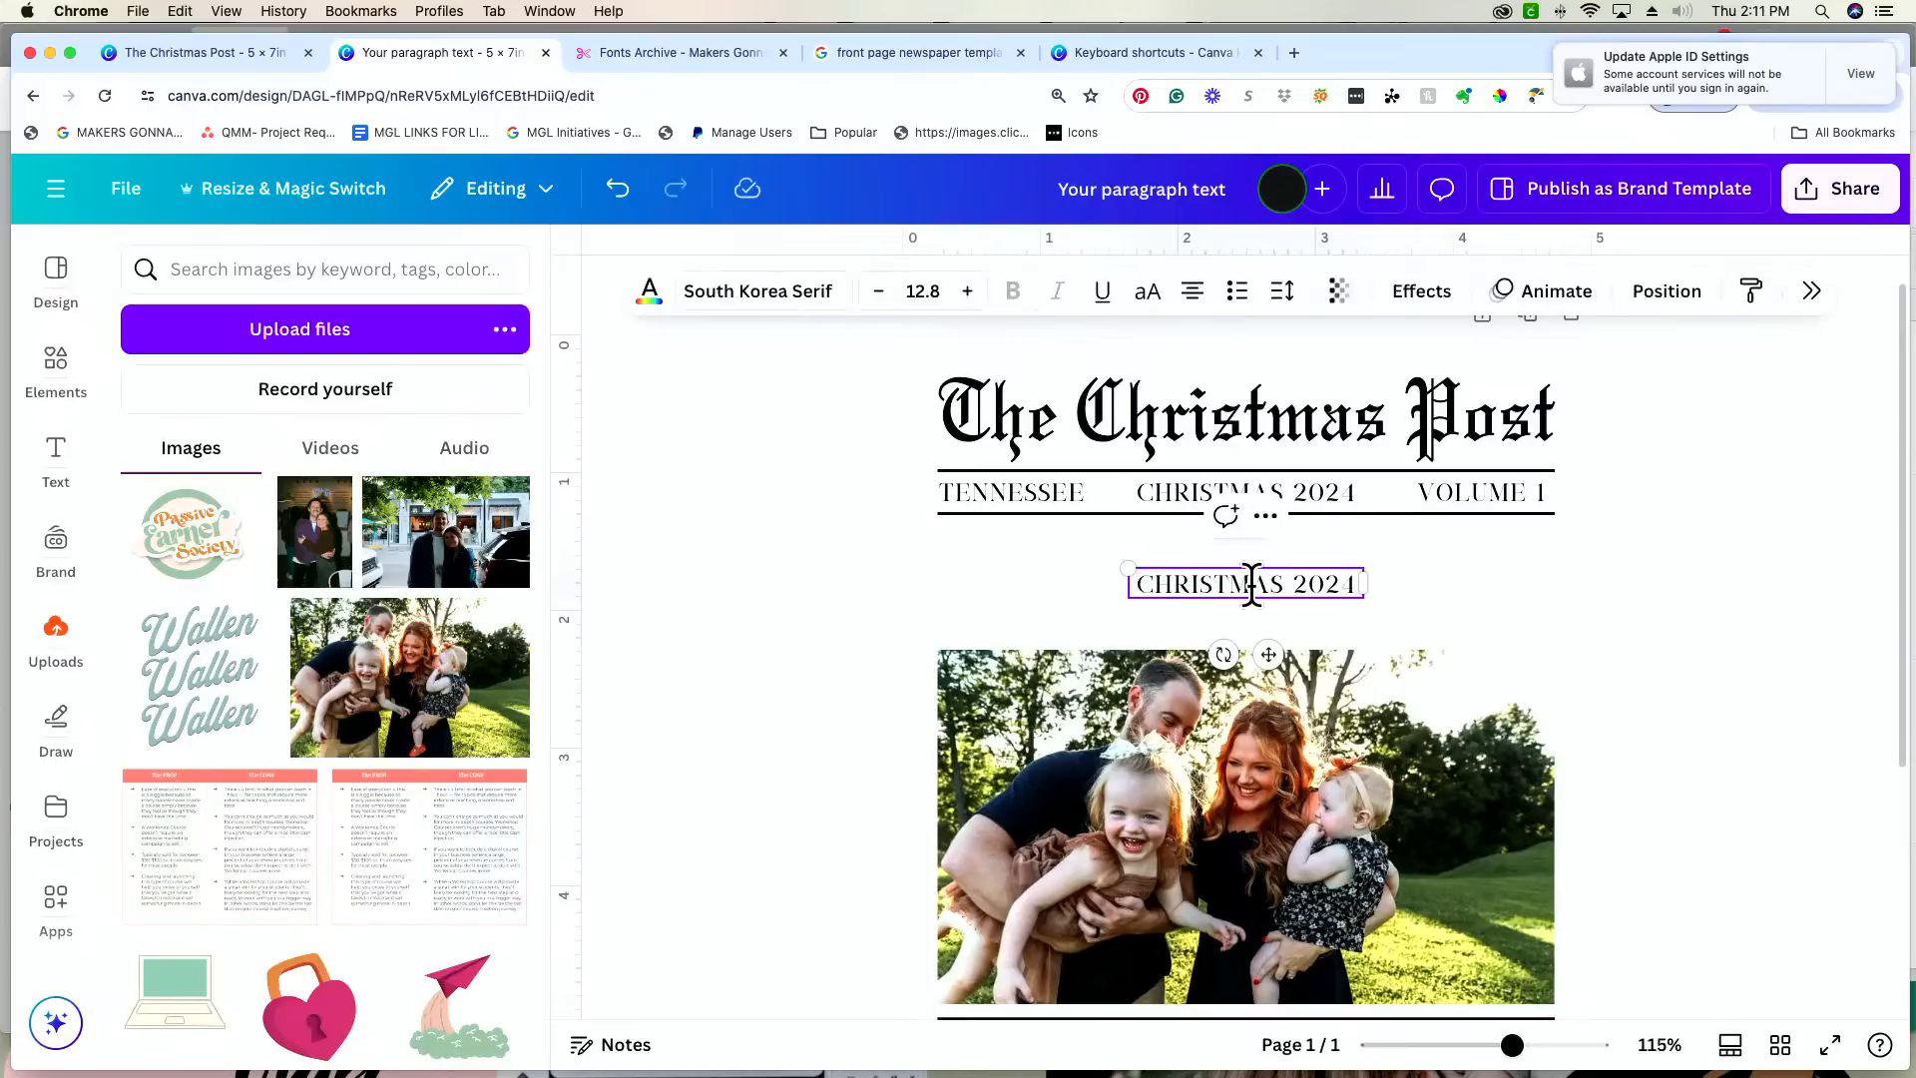
triple_click(1222, 583)
text(THE )
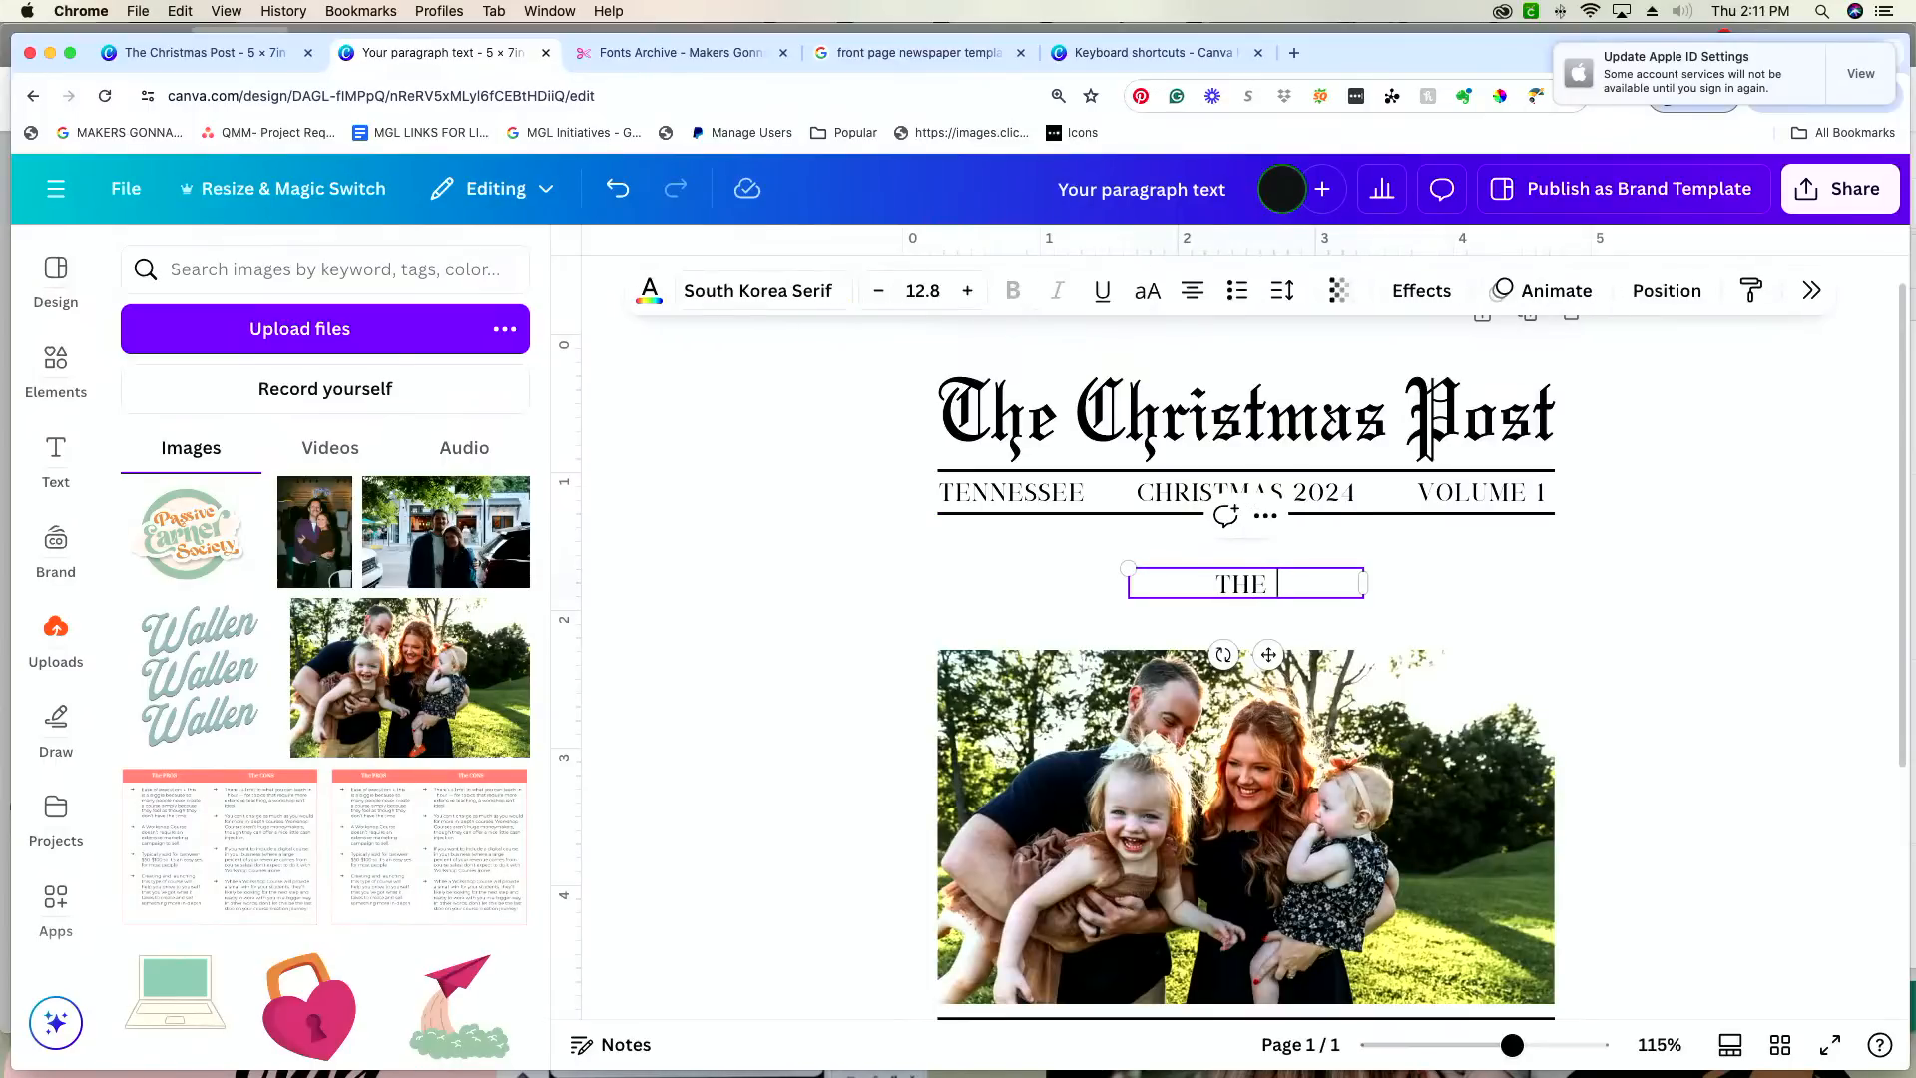
click(1431, 600)
Step: Enlarge the surname headline to about font size 34.2 and position it directly below the ruled row
click(1153, 584)
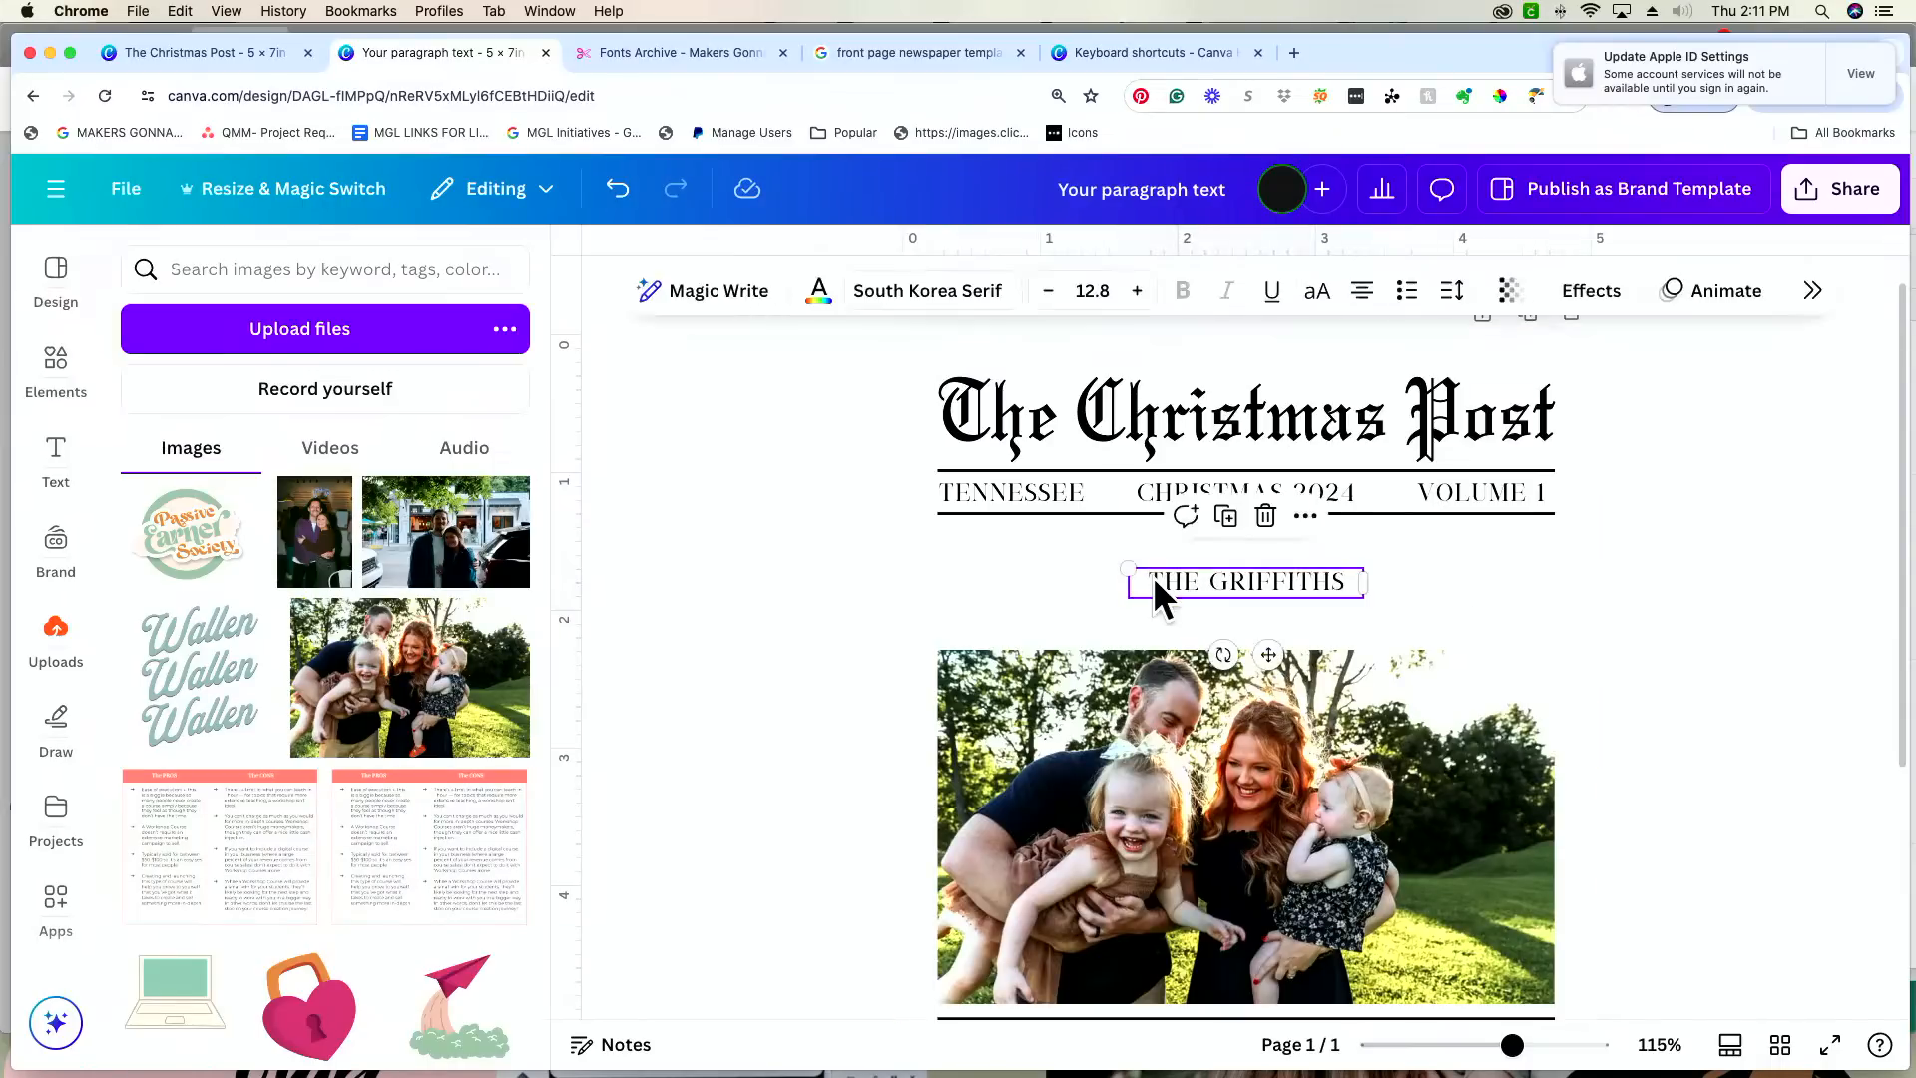
drag(1133, 560, 893, 539)
mouse_move(1365, 594)
mouse_down()
mouse_move(1493, 642)
mouse_move(1523, 616)
mouse_move(1359, 568)
mouse_up()
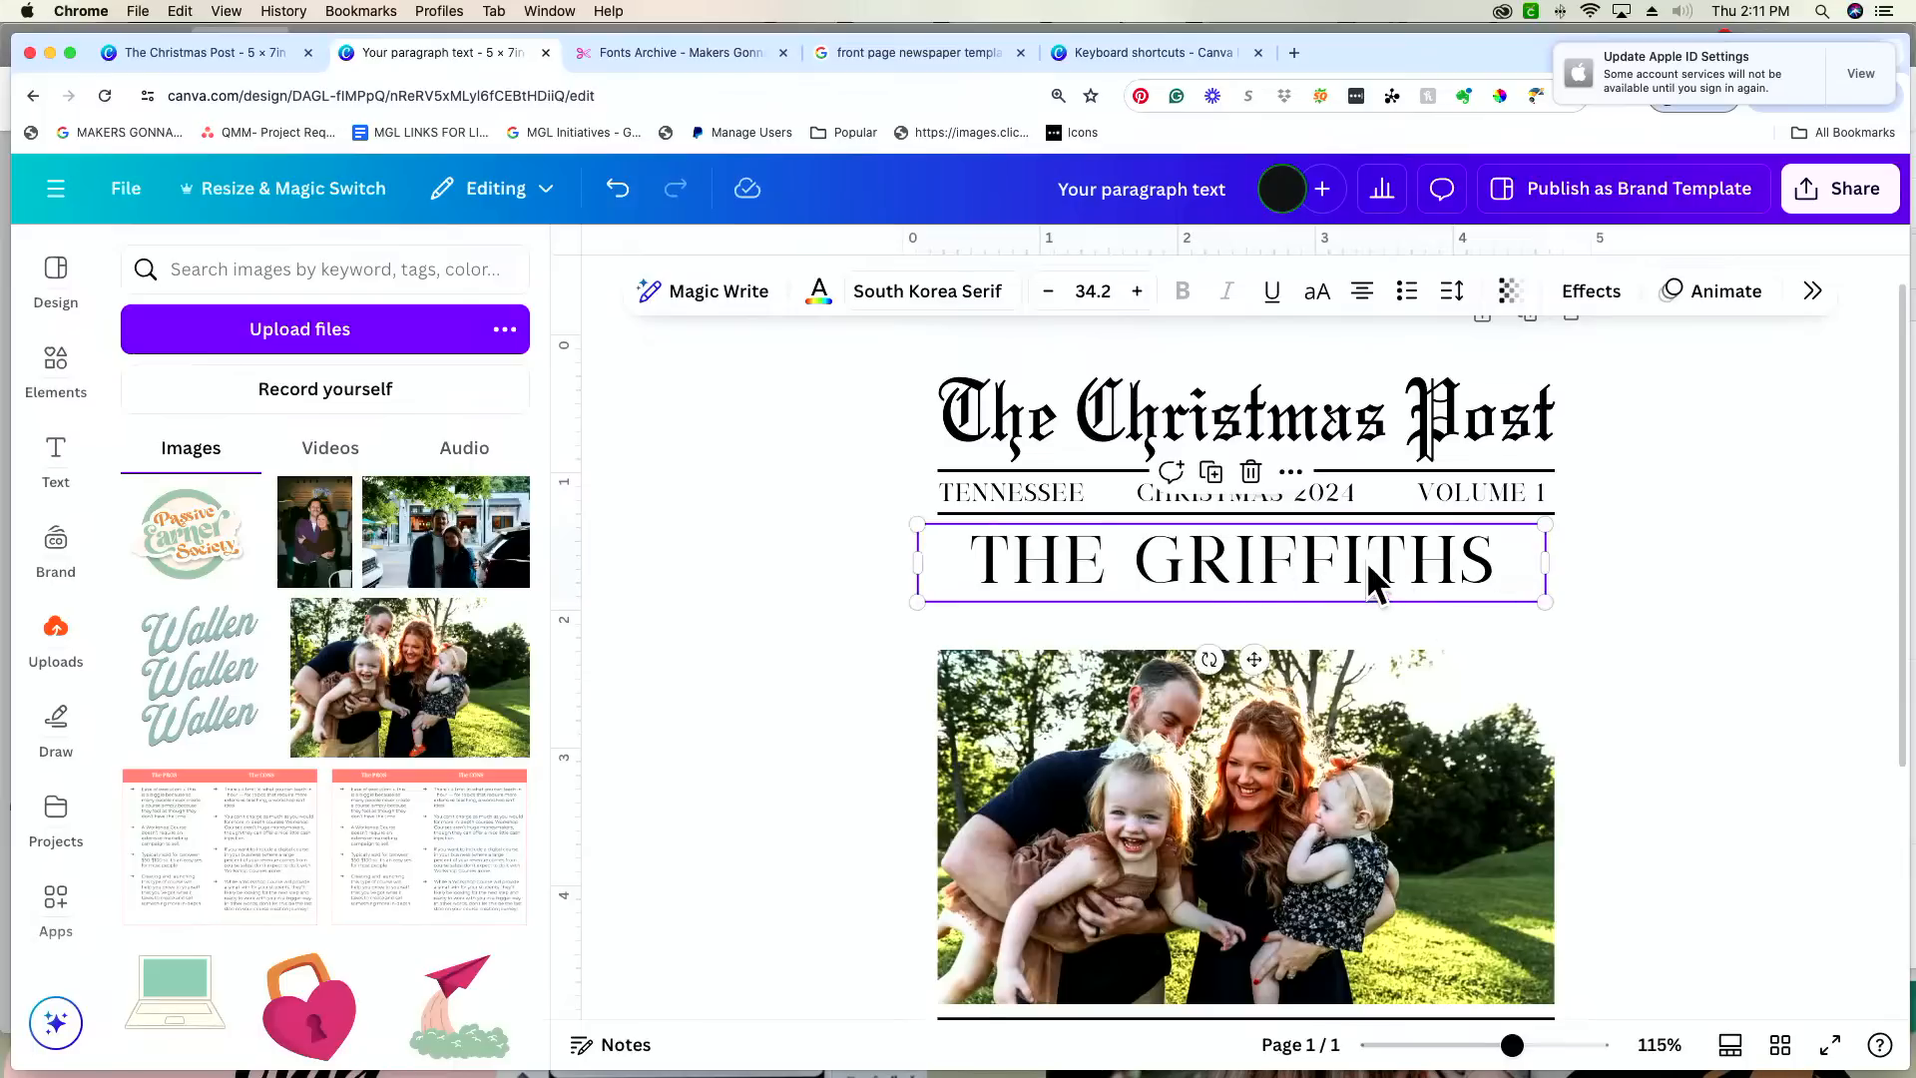
Step: Widen the surname headline's letter spacing to 116, shrink it to font size 31.4 and align its box with the ruled lines' left end
click(1452, 291)
drag(1378, 404, 1383, 397)
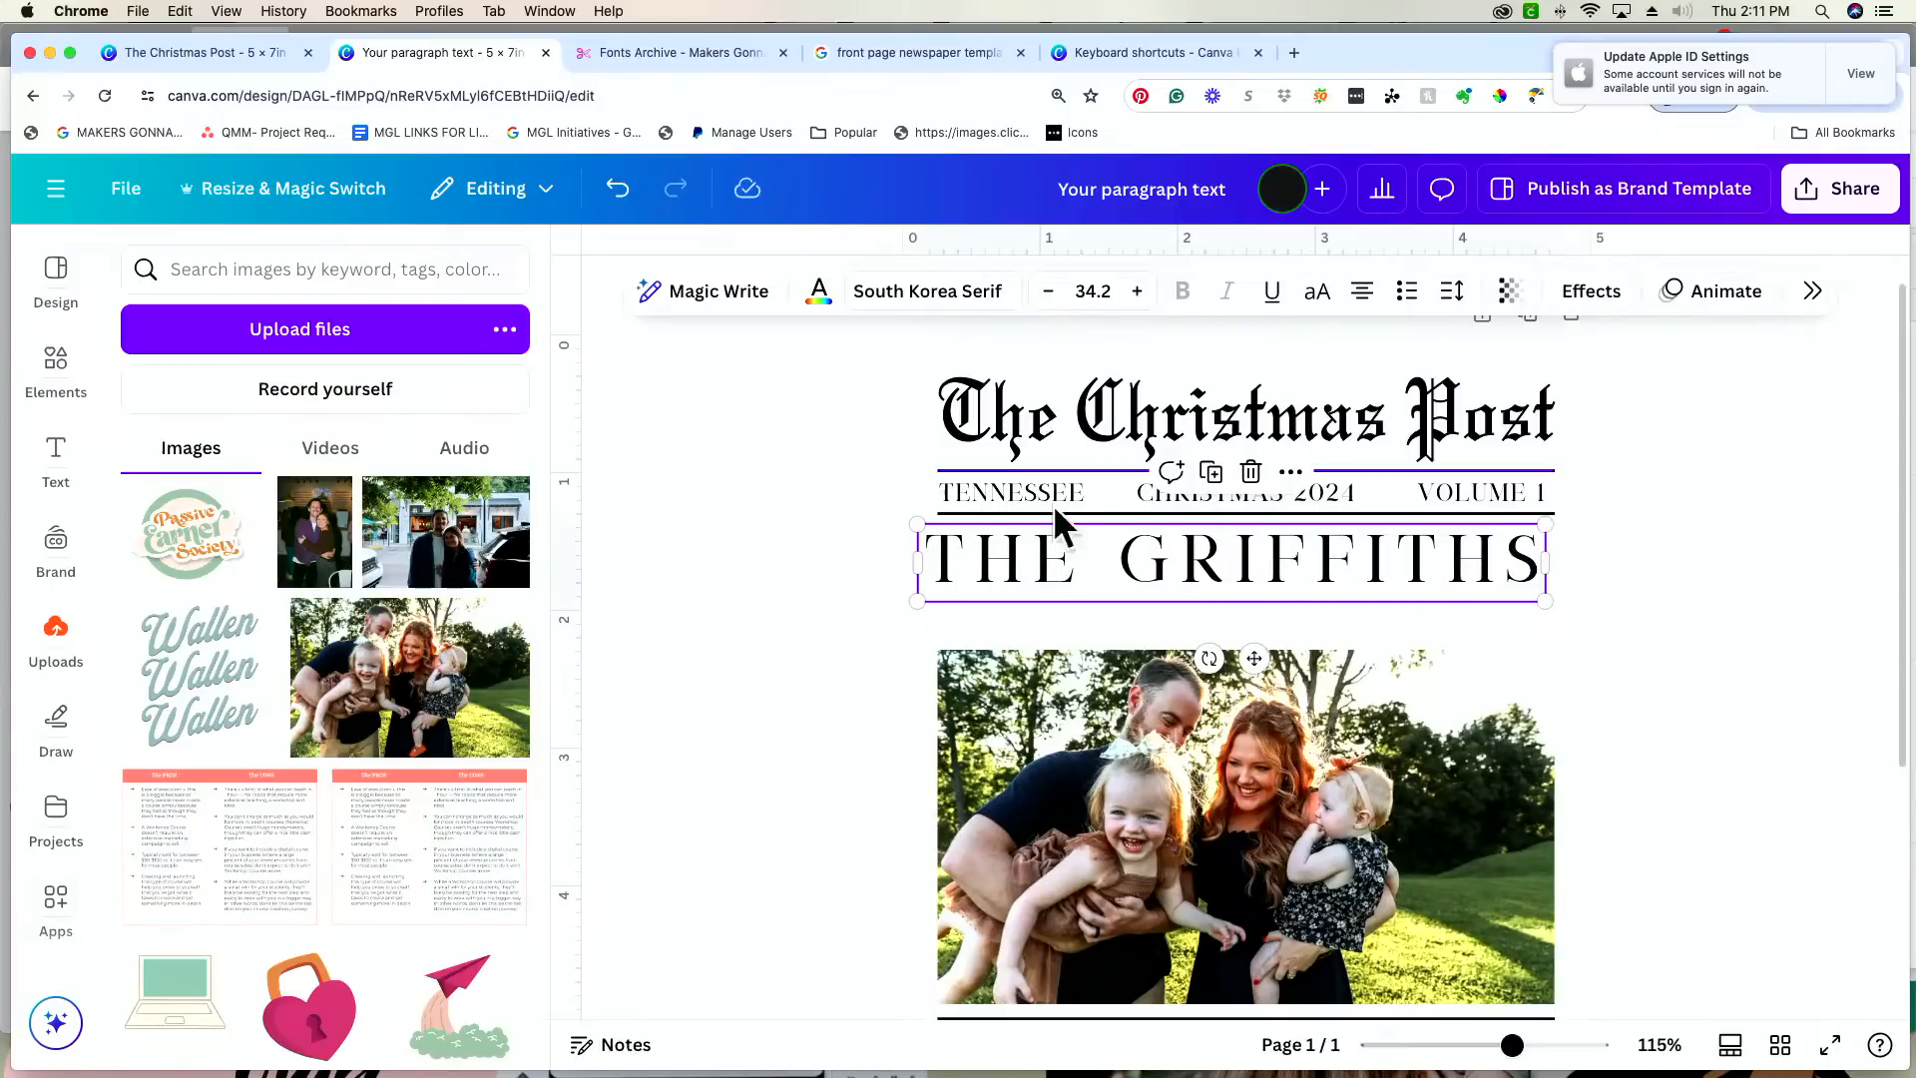
drag(1545, 602, 1497, 589)
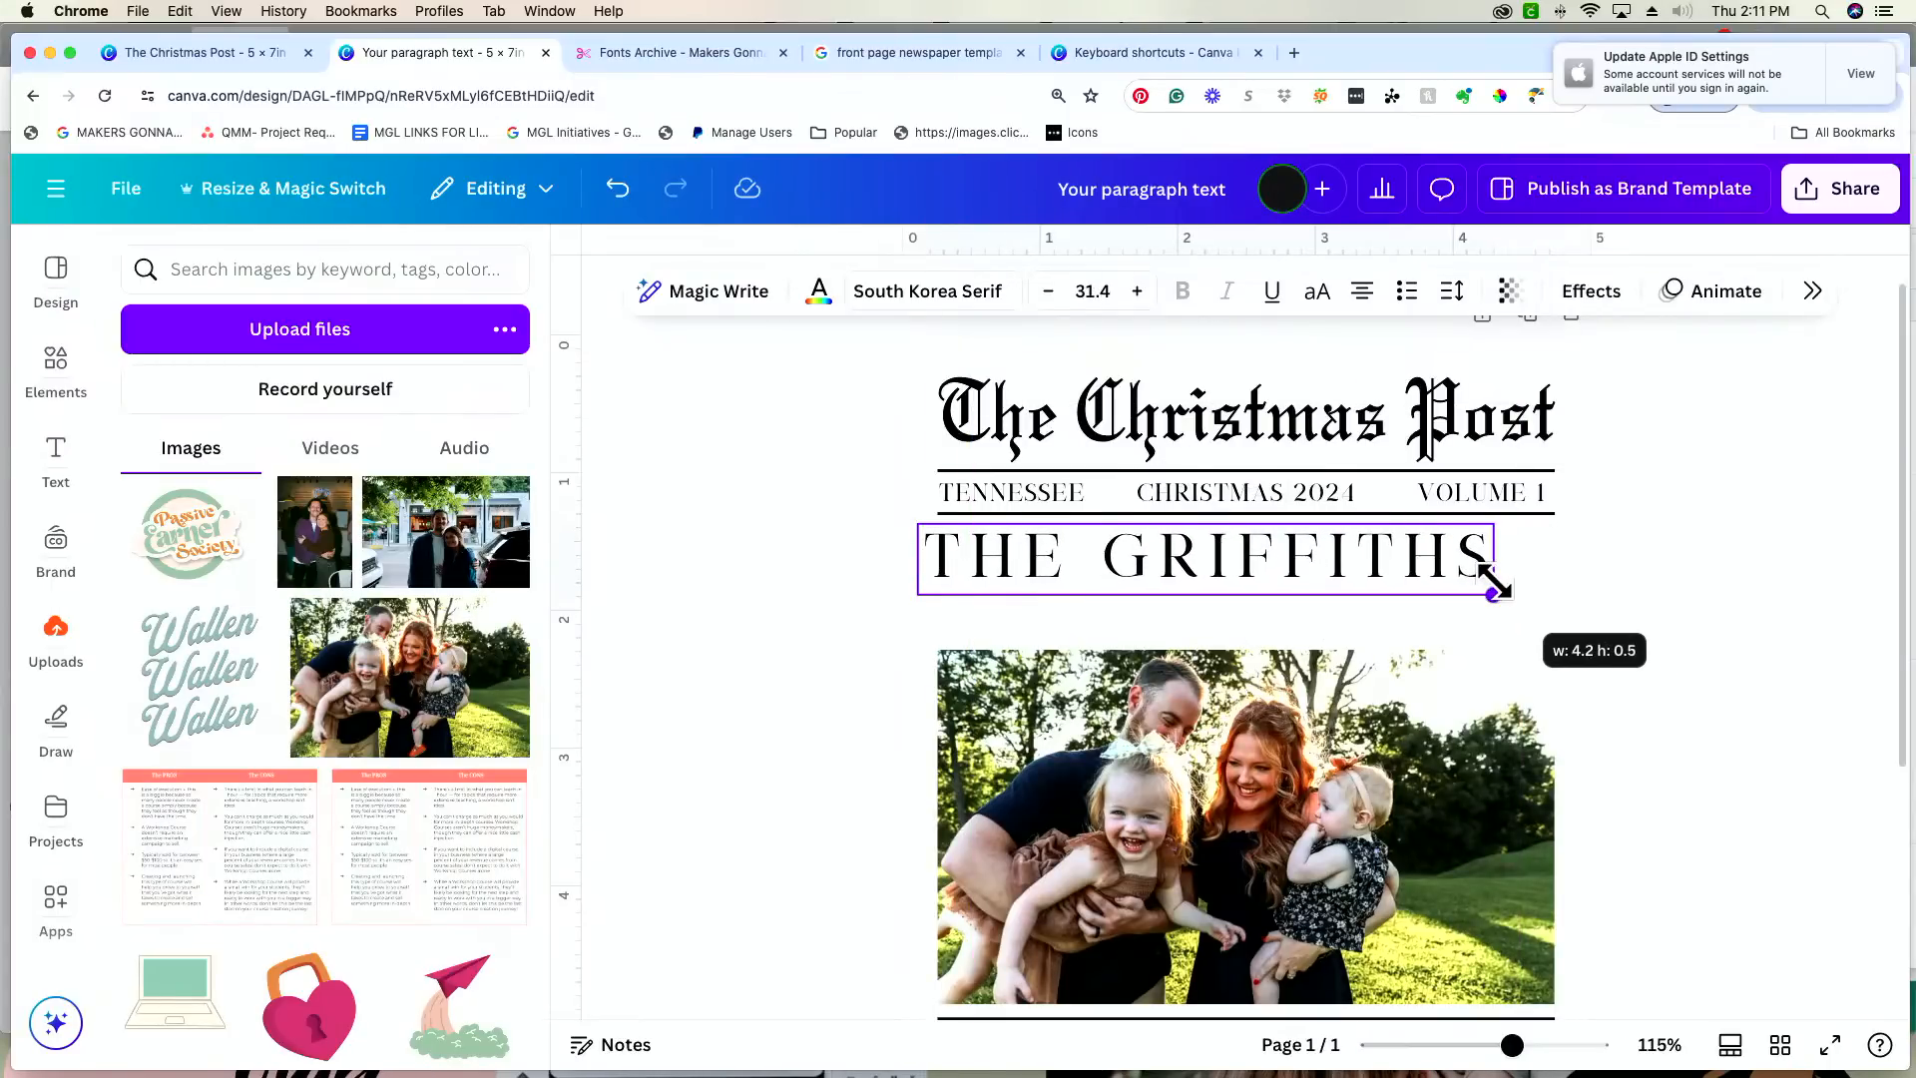
mouse_move(1378, 557)
mouse_down()
mouse_move(1443, 557)
mouse_move(1400, 552)
mouse_up()
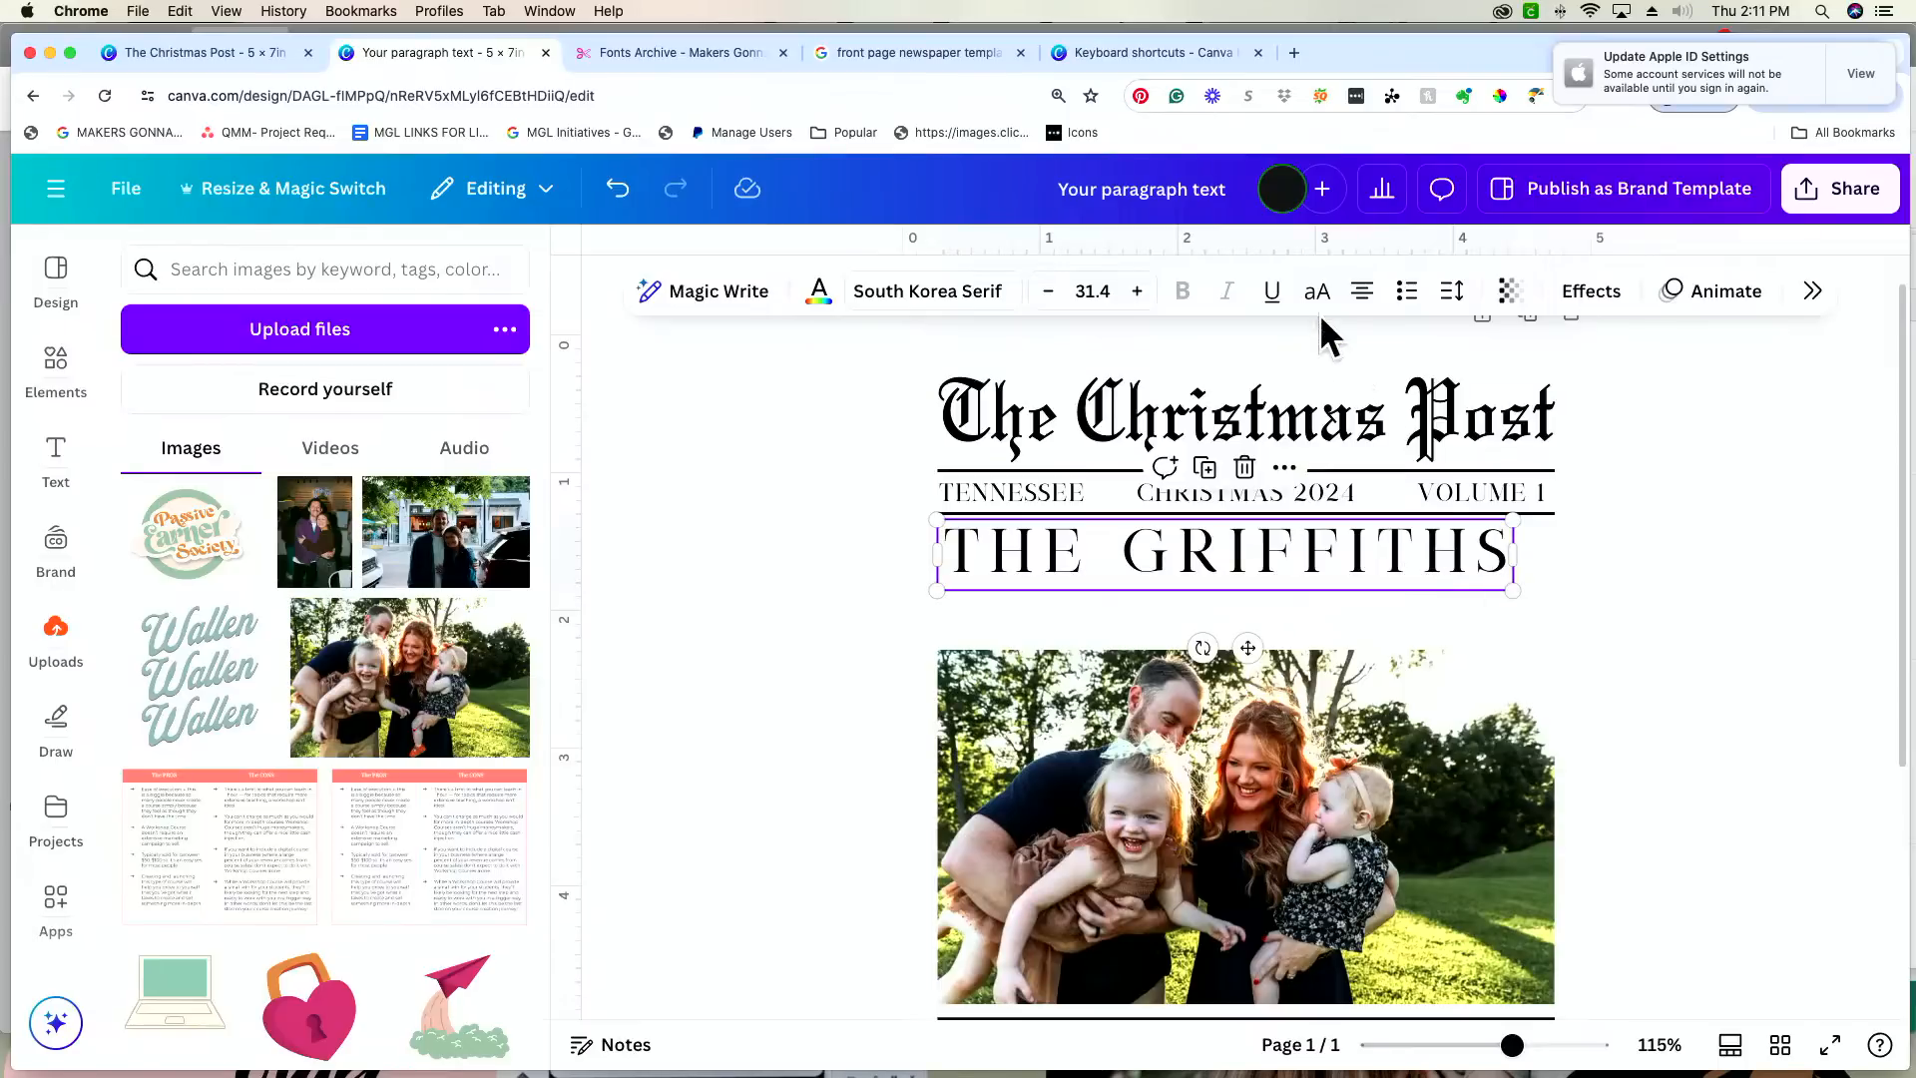
Step: Increase the surname headline's letter spacing to 230 and scale the text down to font size 29.3
click(1452, 291)
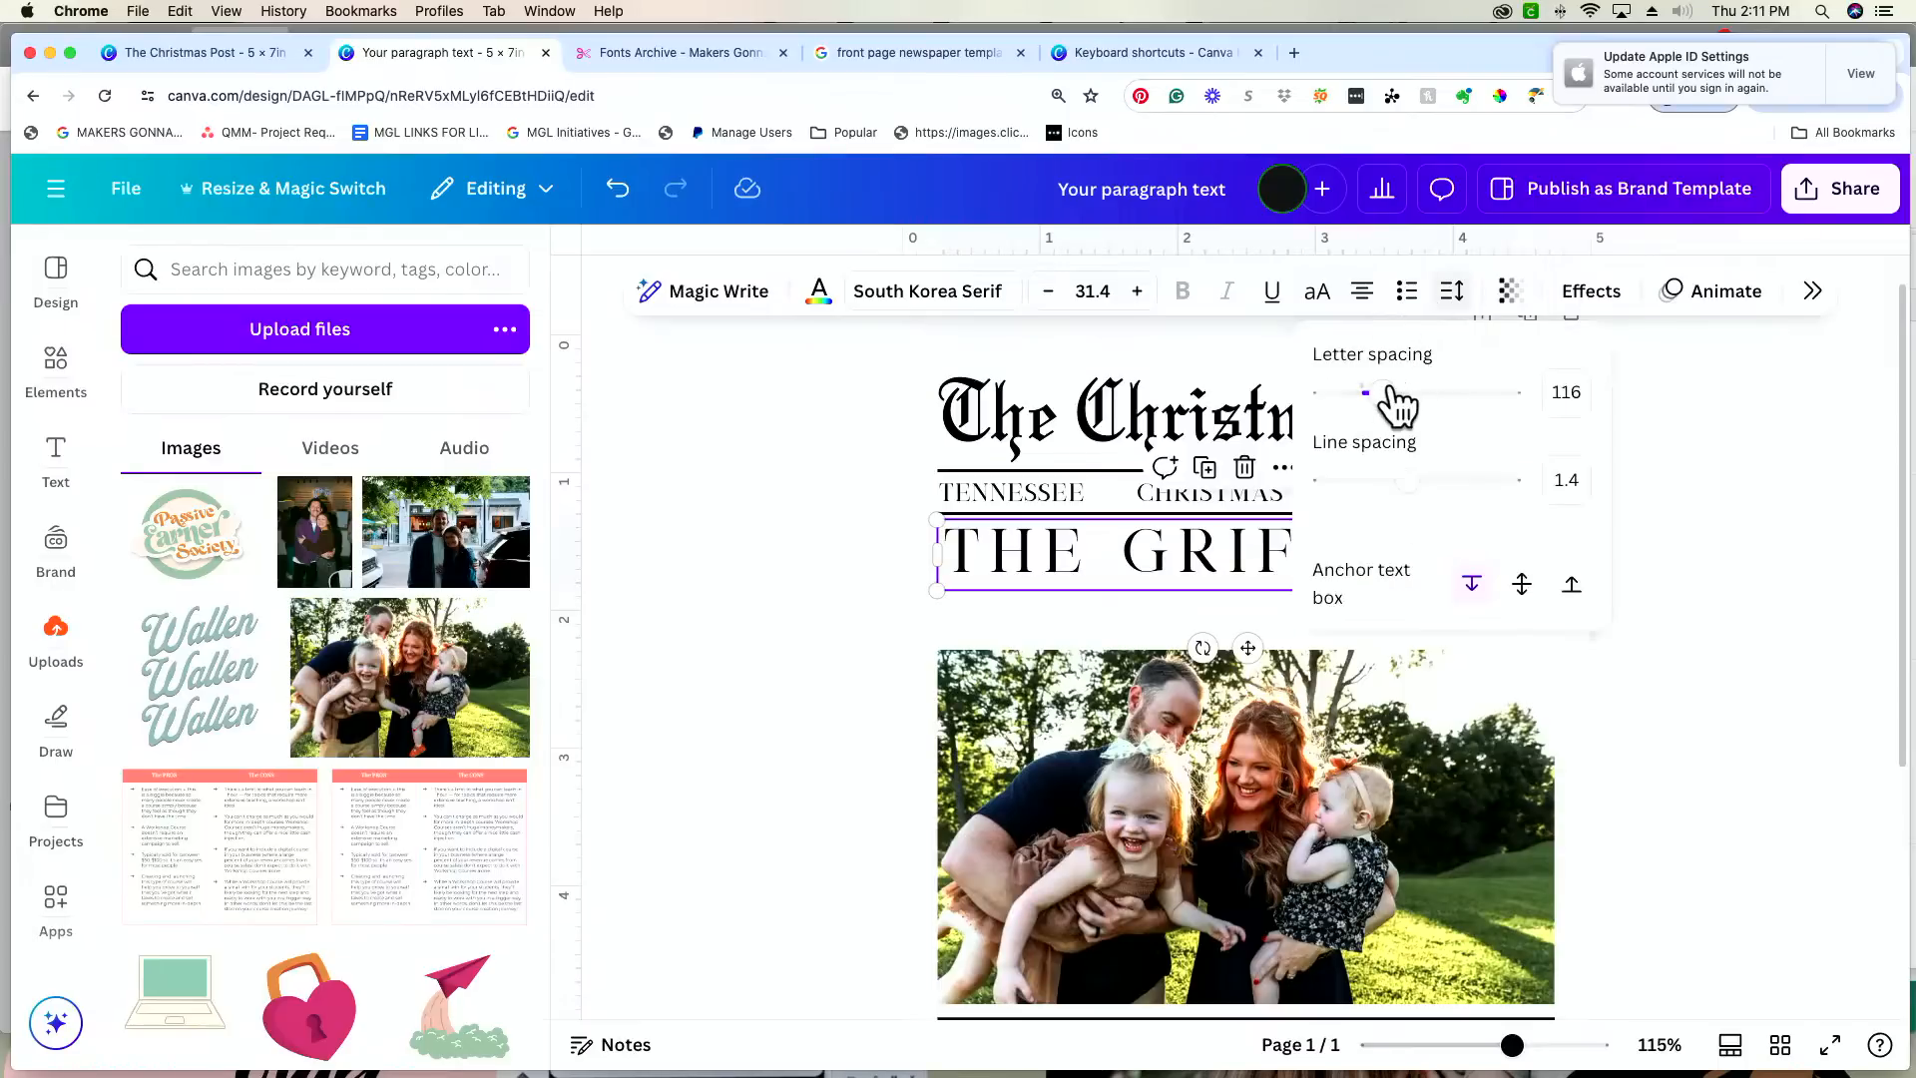
drag(1394, 391, 1409, 391)
click(771, 514)
drag(1520, 602, 1489, 561)
click(1750, 580)
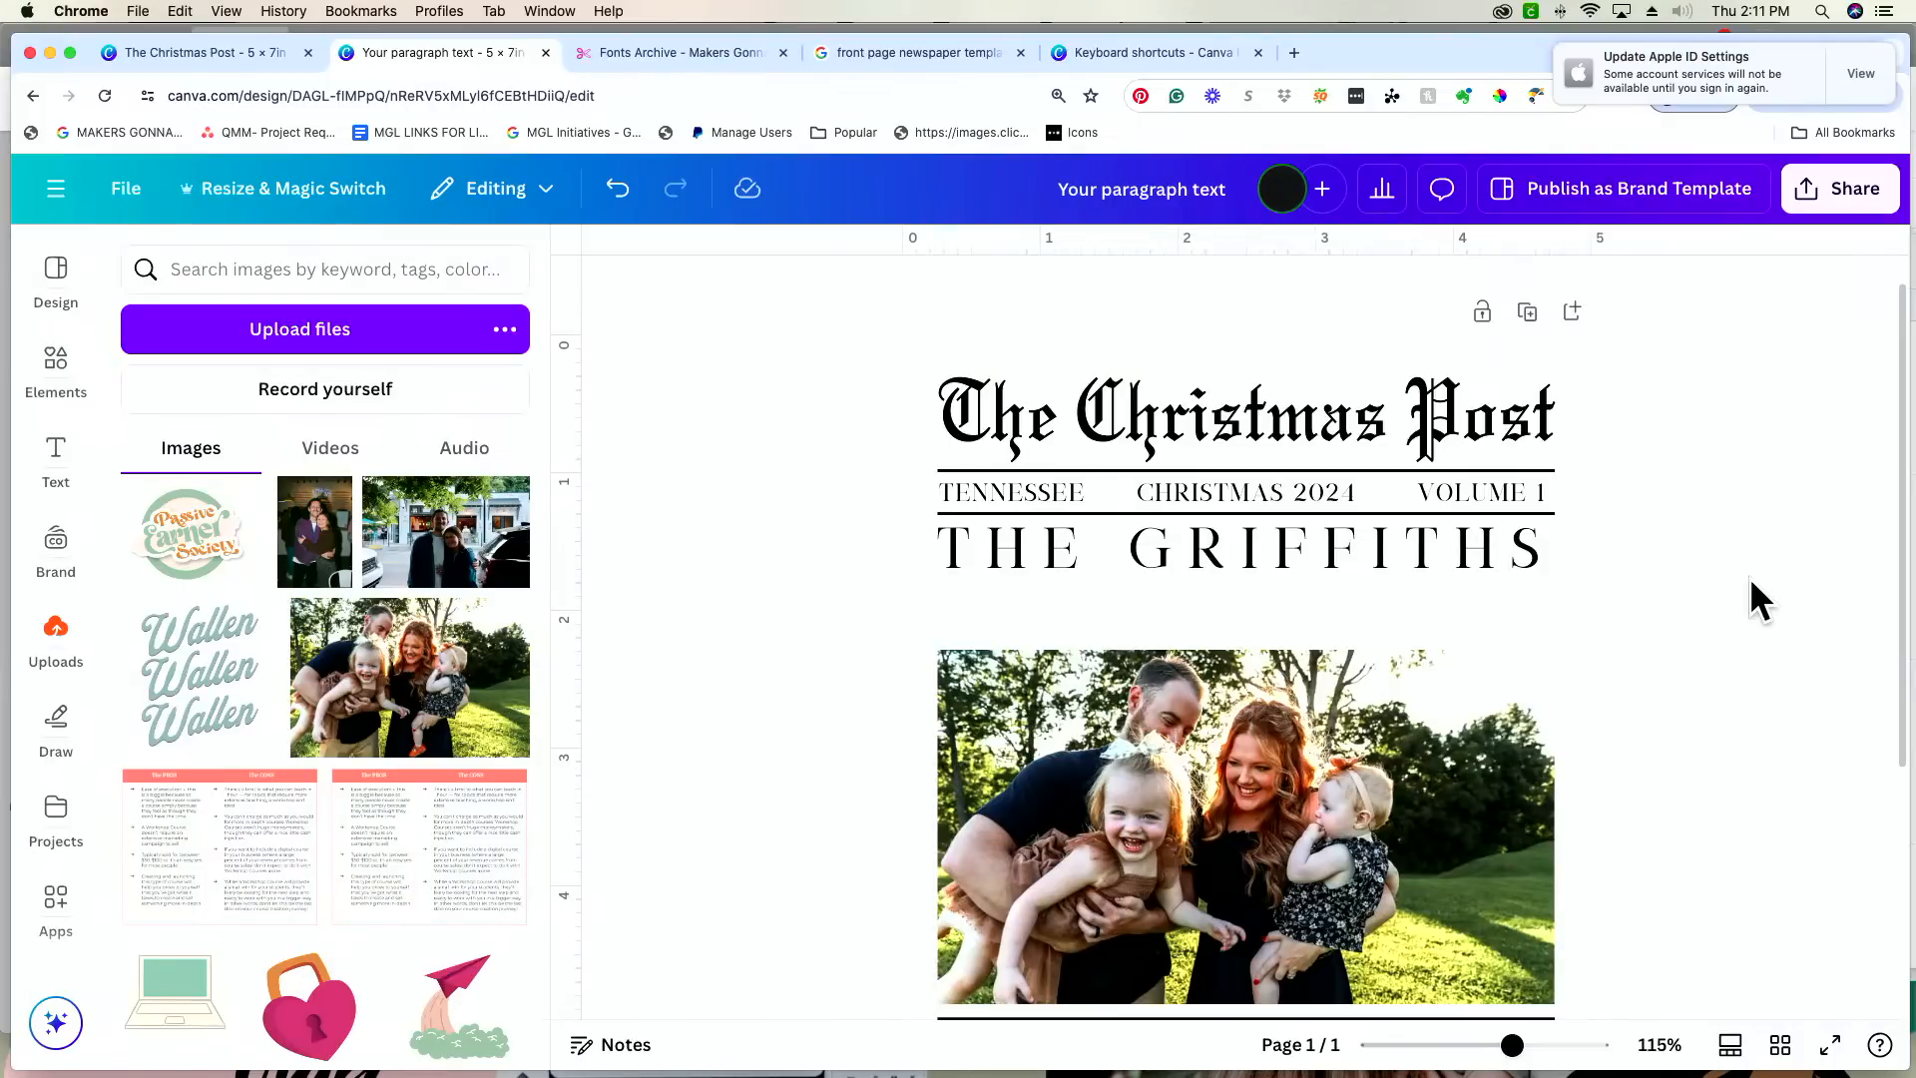
Step: Center the surname headline horizontally on the card beneath the ruled row
drag(1450, 539, 1524, 530)
click(1828, 529)
click(1523, 555)
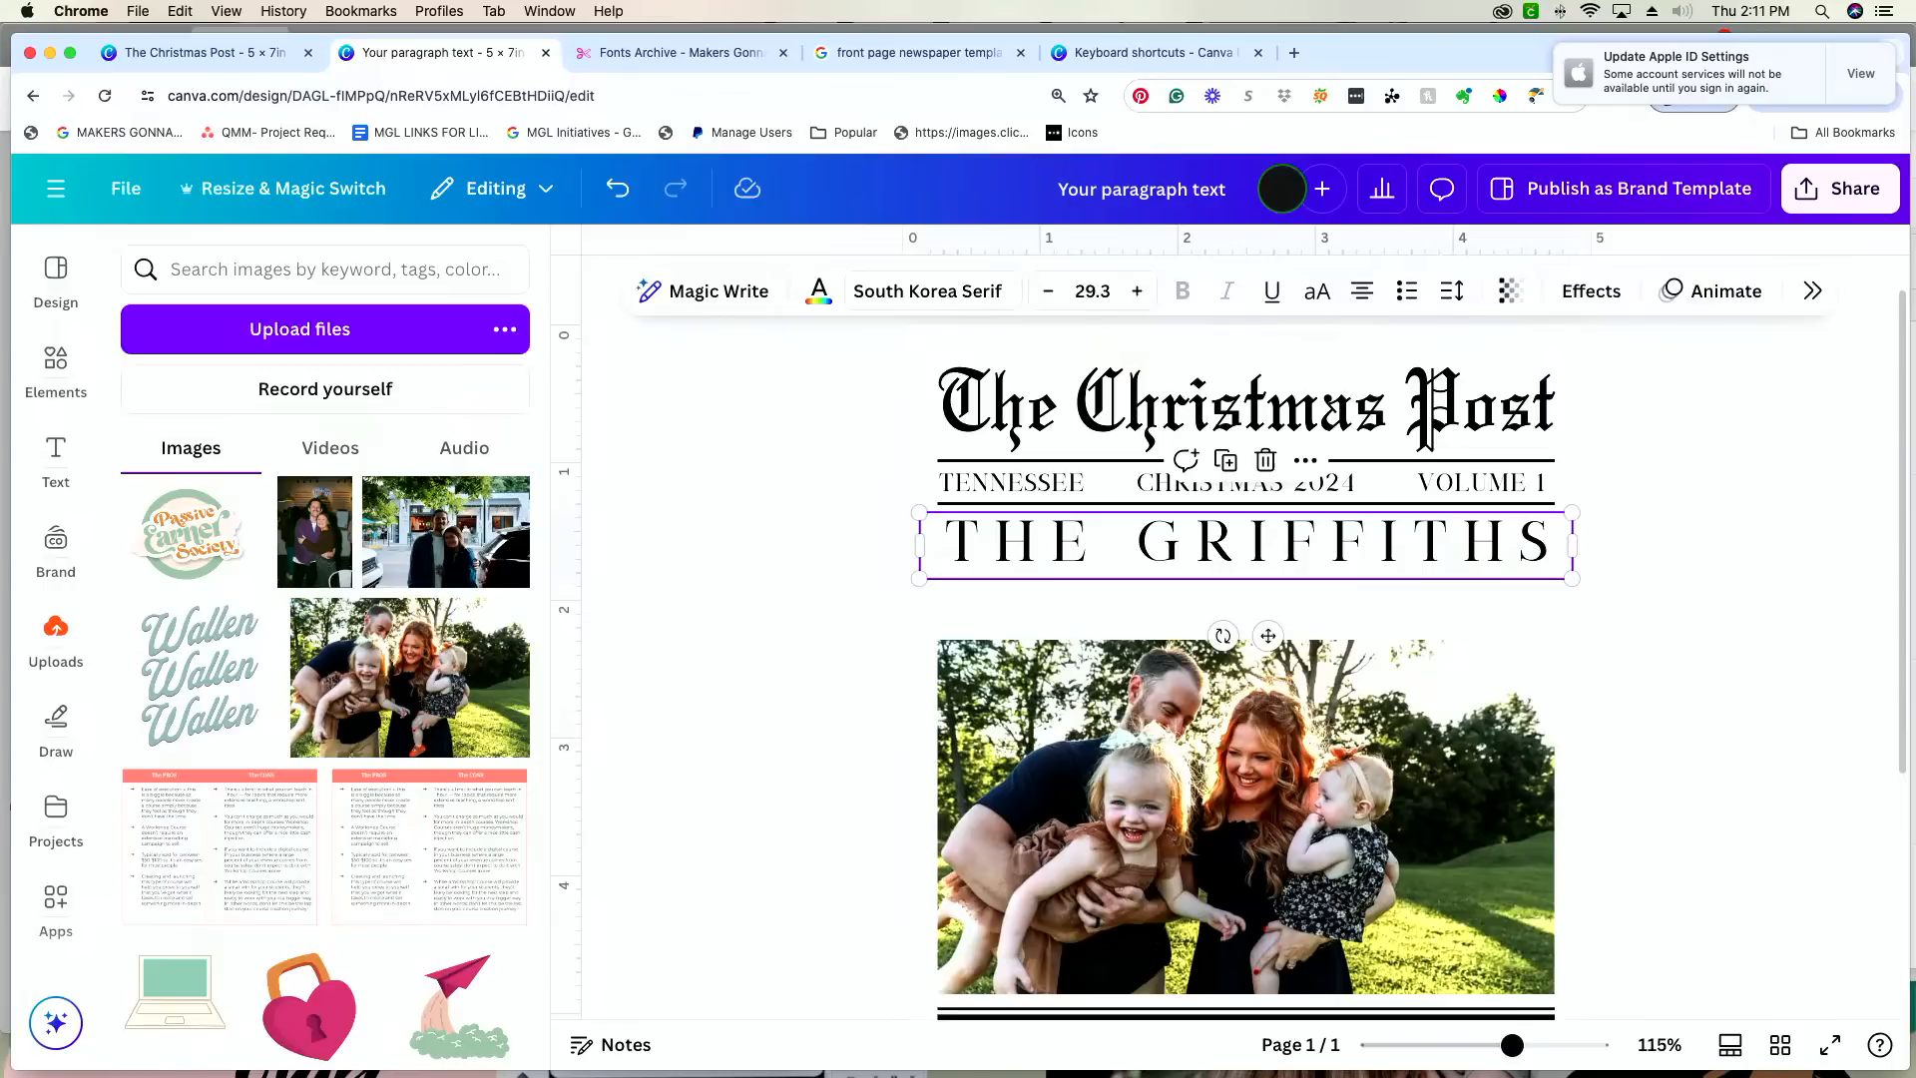
click(1720, 549)
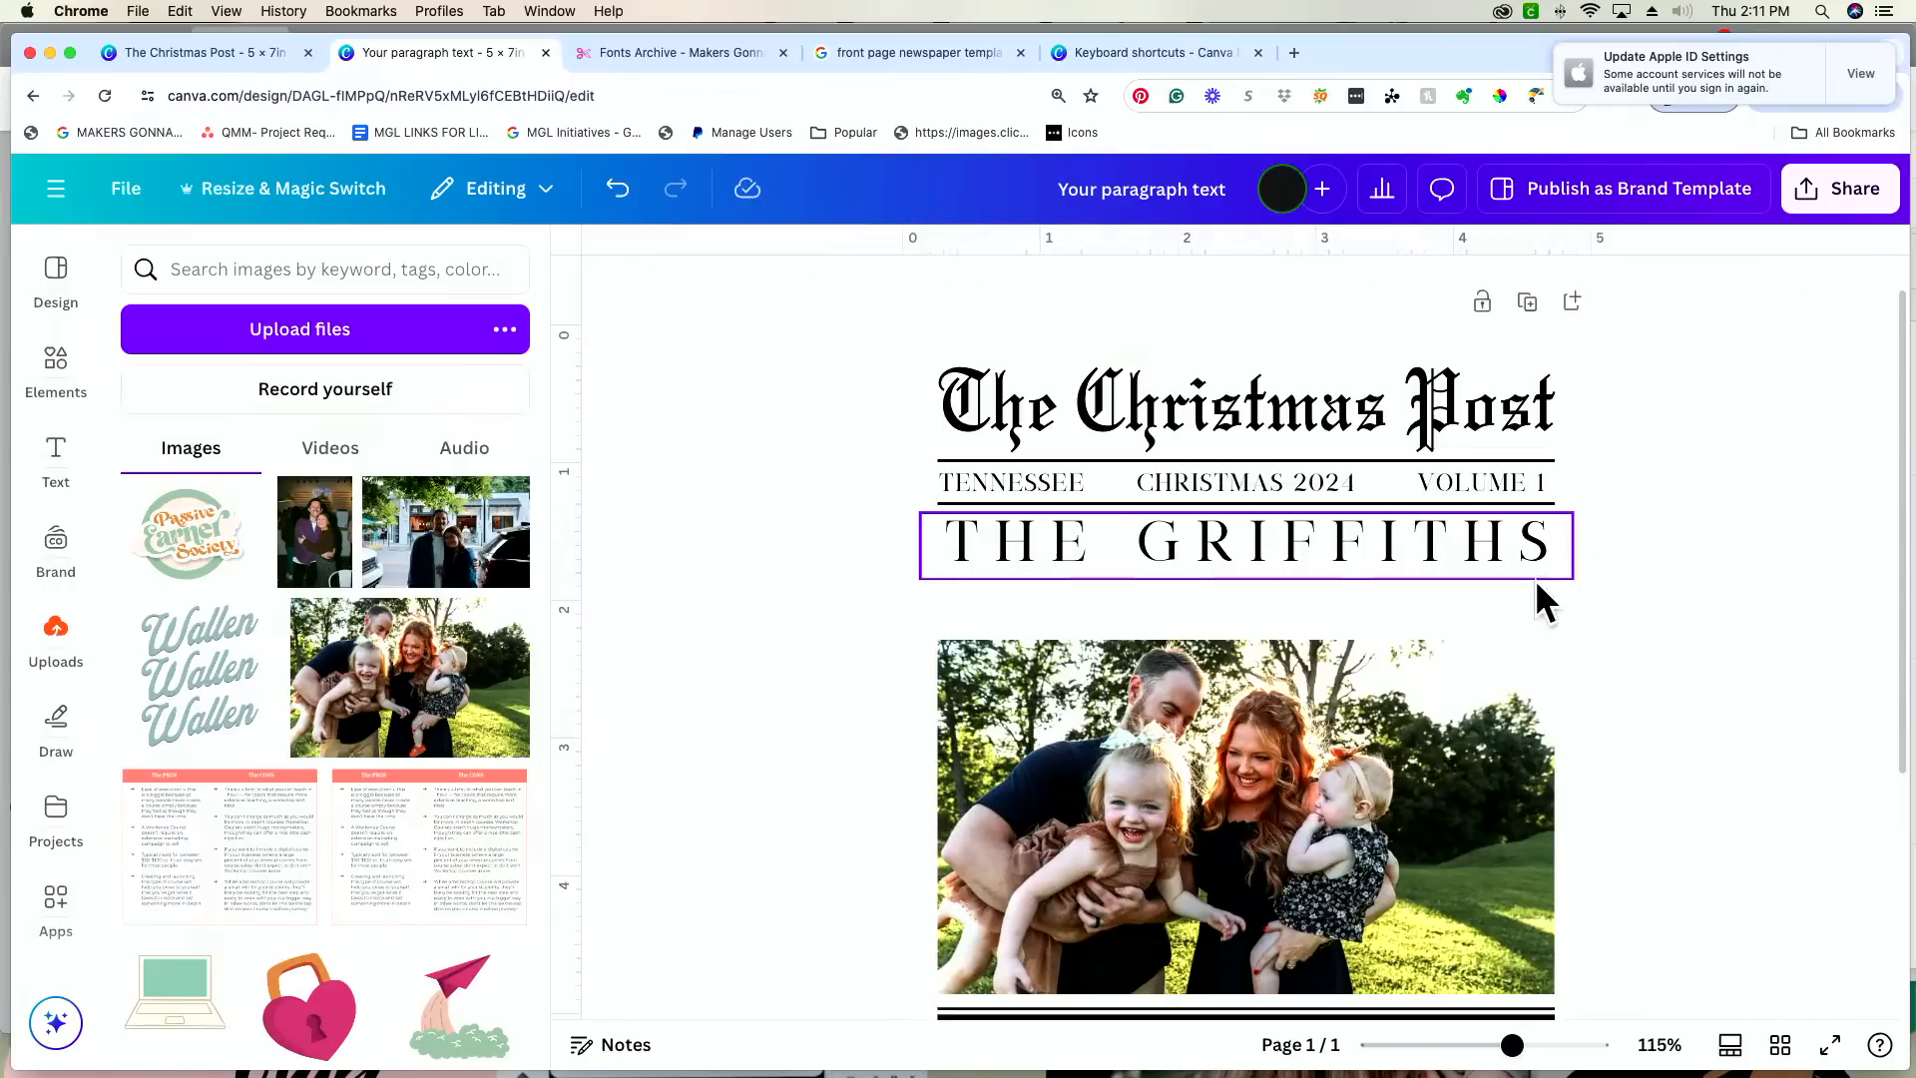
Step: Set the surname headline's letter spacing to 200
click(1478, 565)
click(1452, 292)
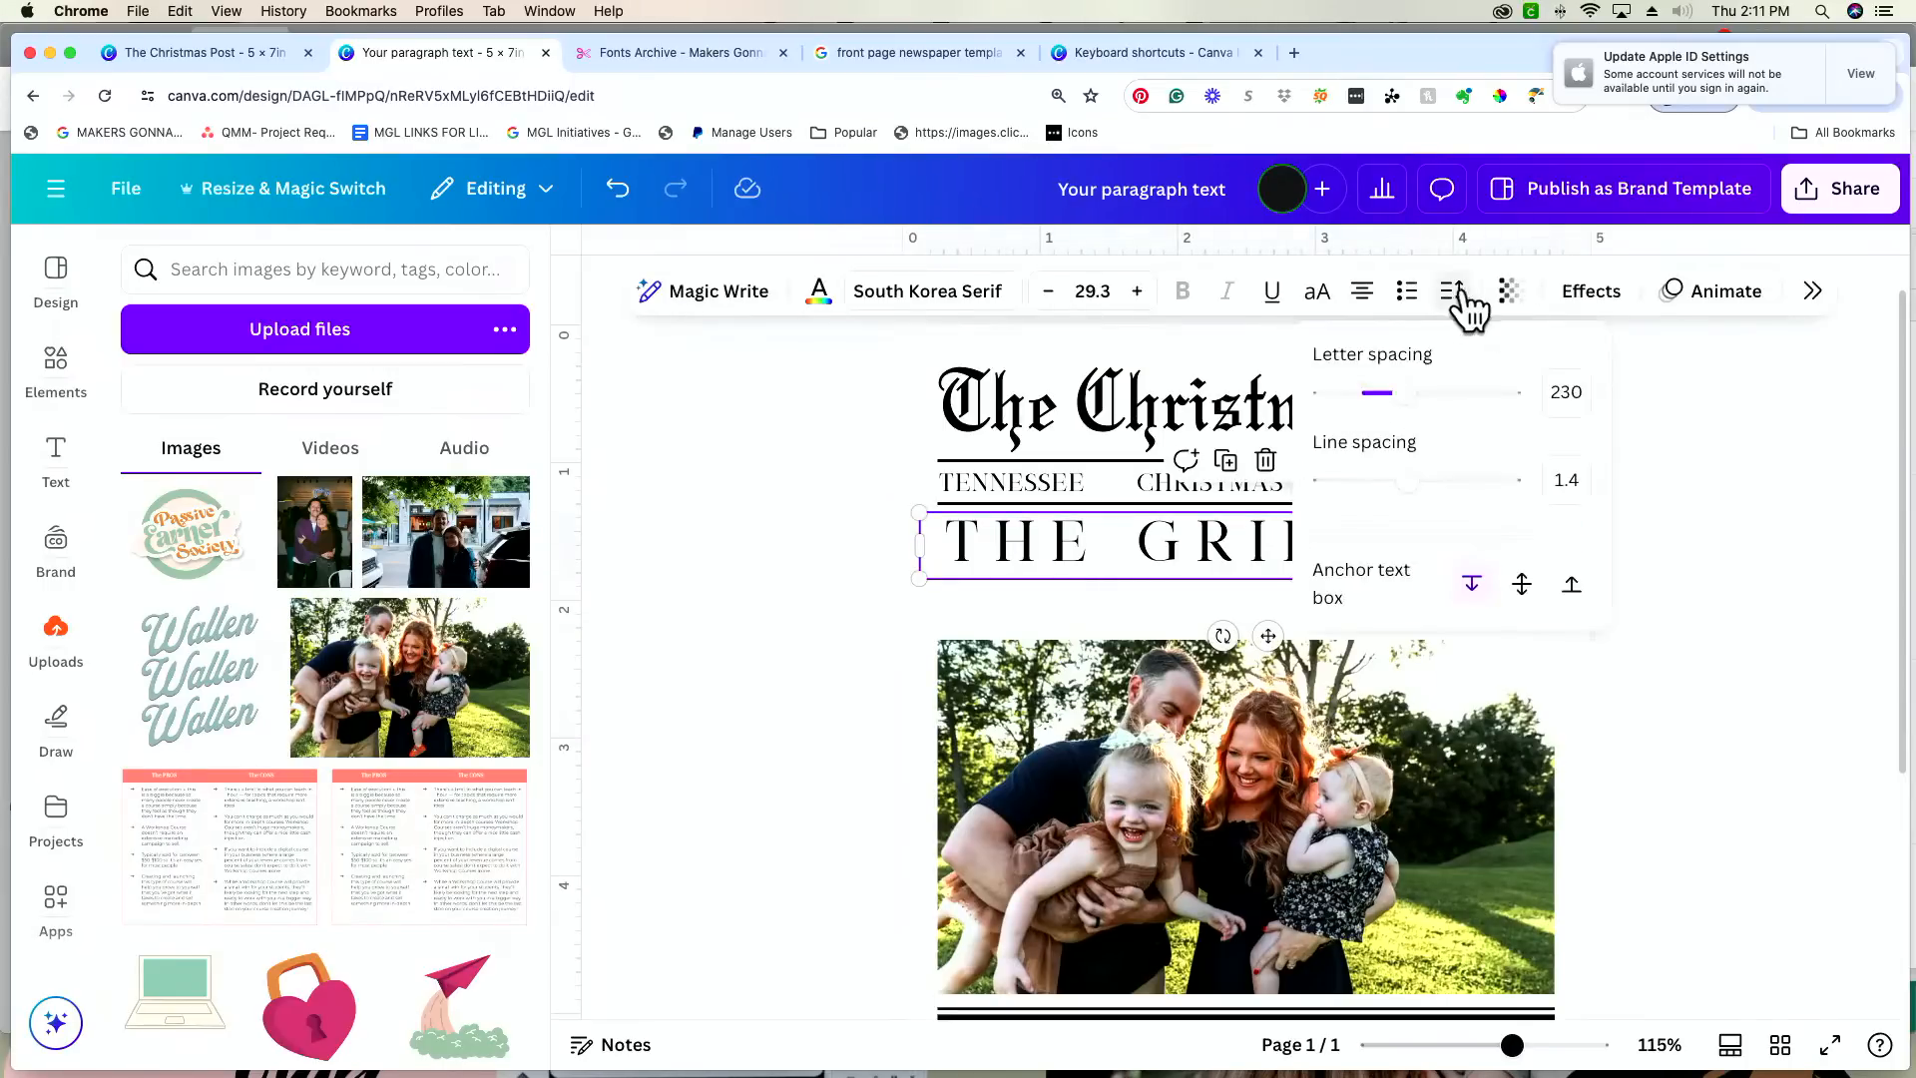
click(1565, 392)
key(Right)
key(BackSpace)
key(BackSpace)
text(00)
key(Return)
key(Escape)
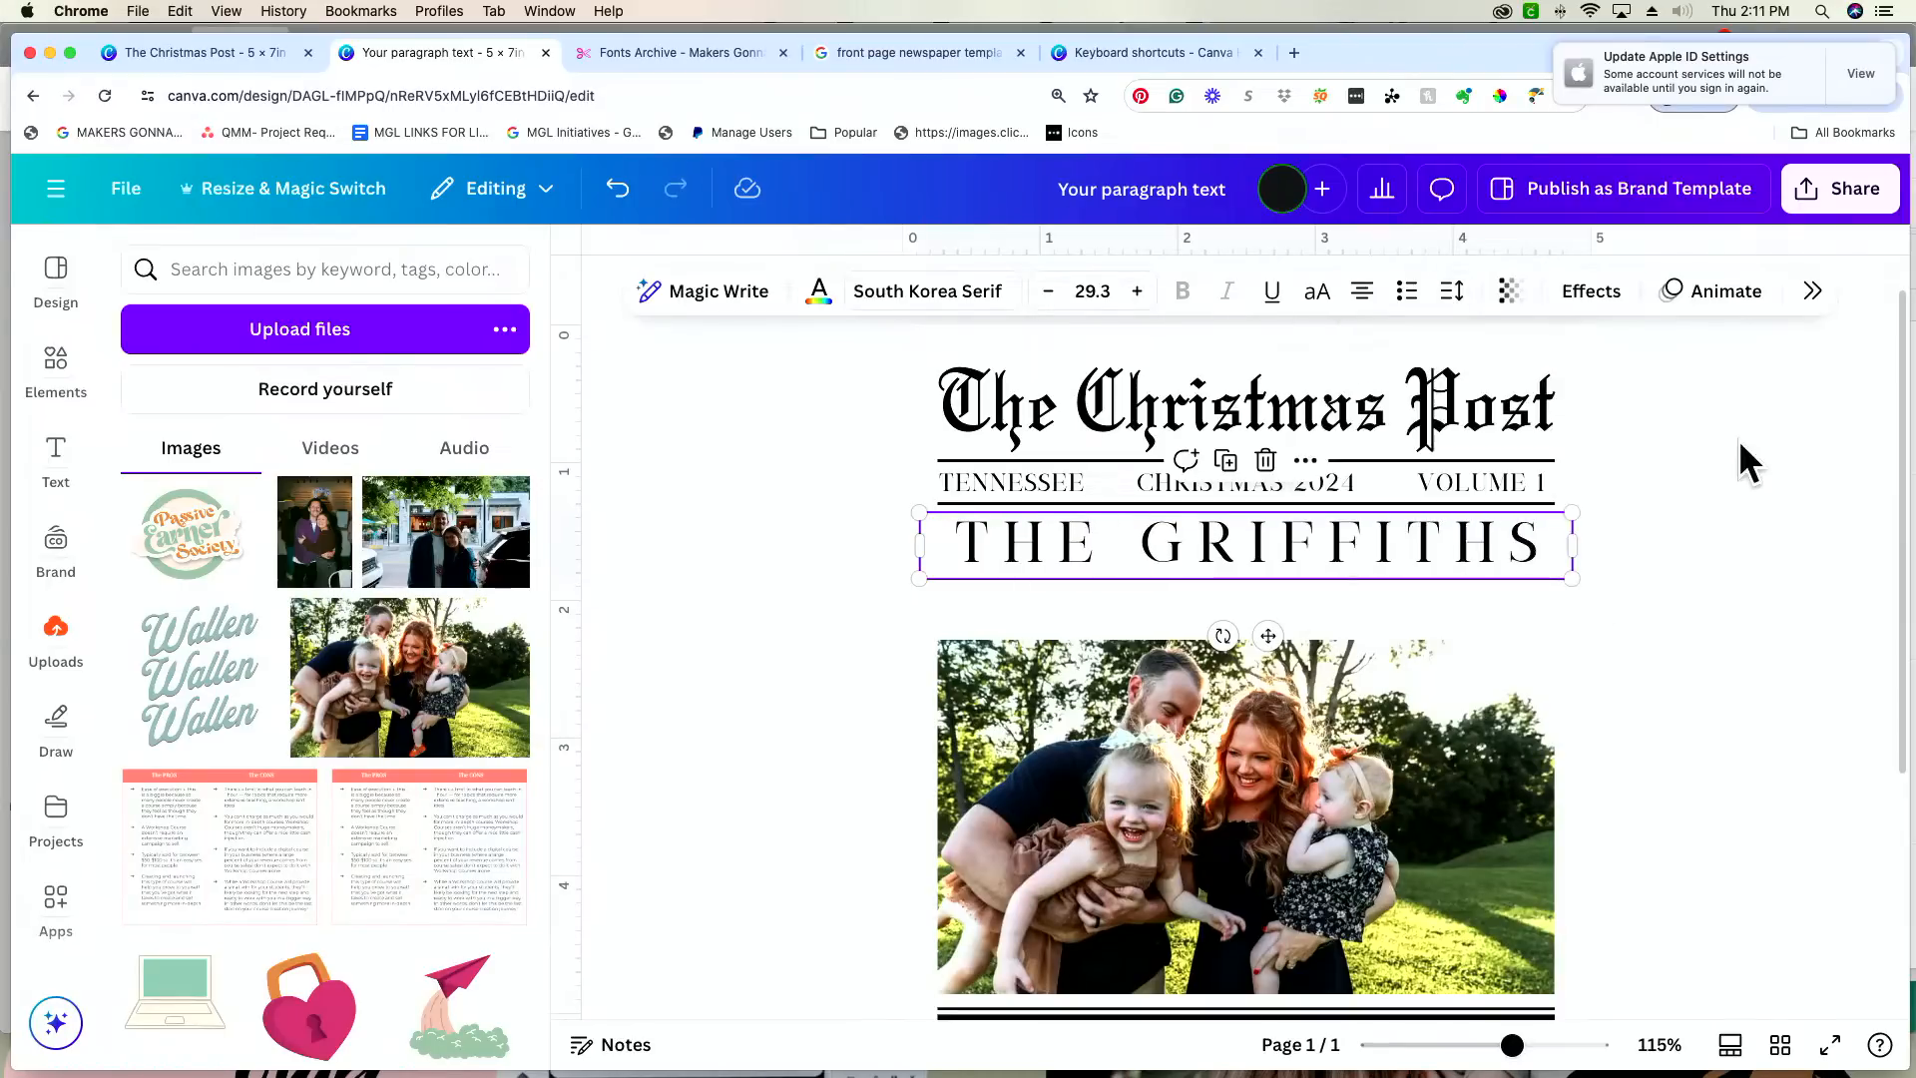
Step: Narrow the surname headline's text box to fit its letters and recenter it on the card
drag(1567, 545, 1522, 547)
drag(1284, 541, 1310, 543)
click(1669, 559)
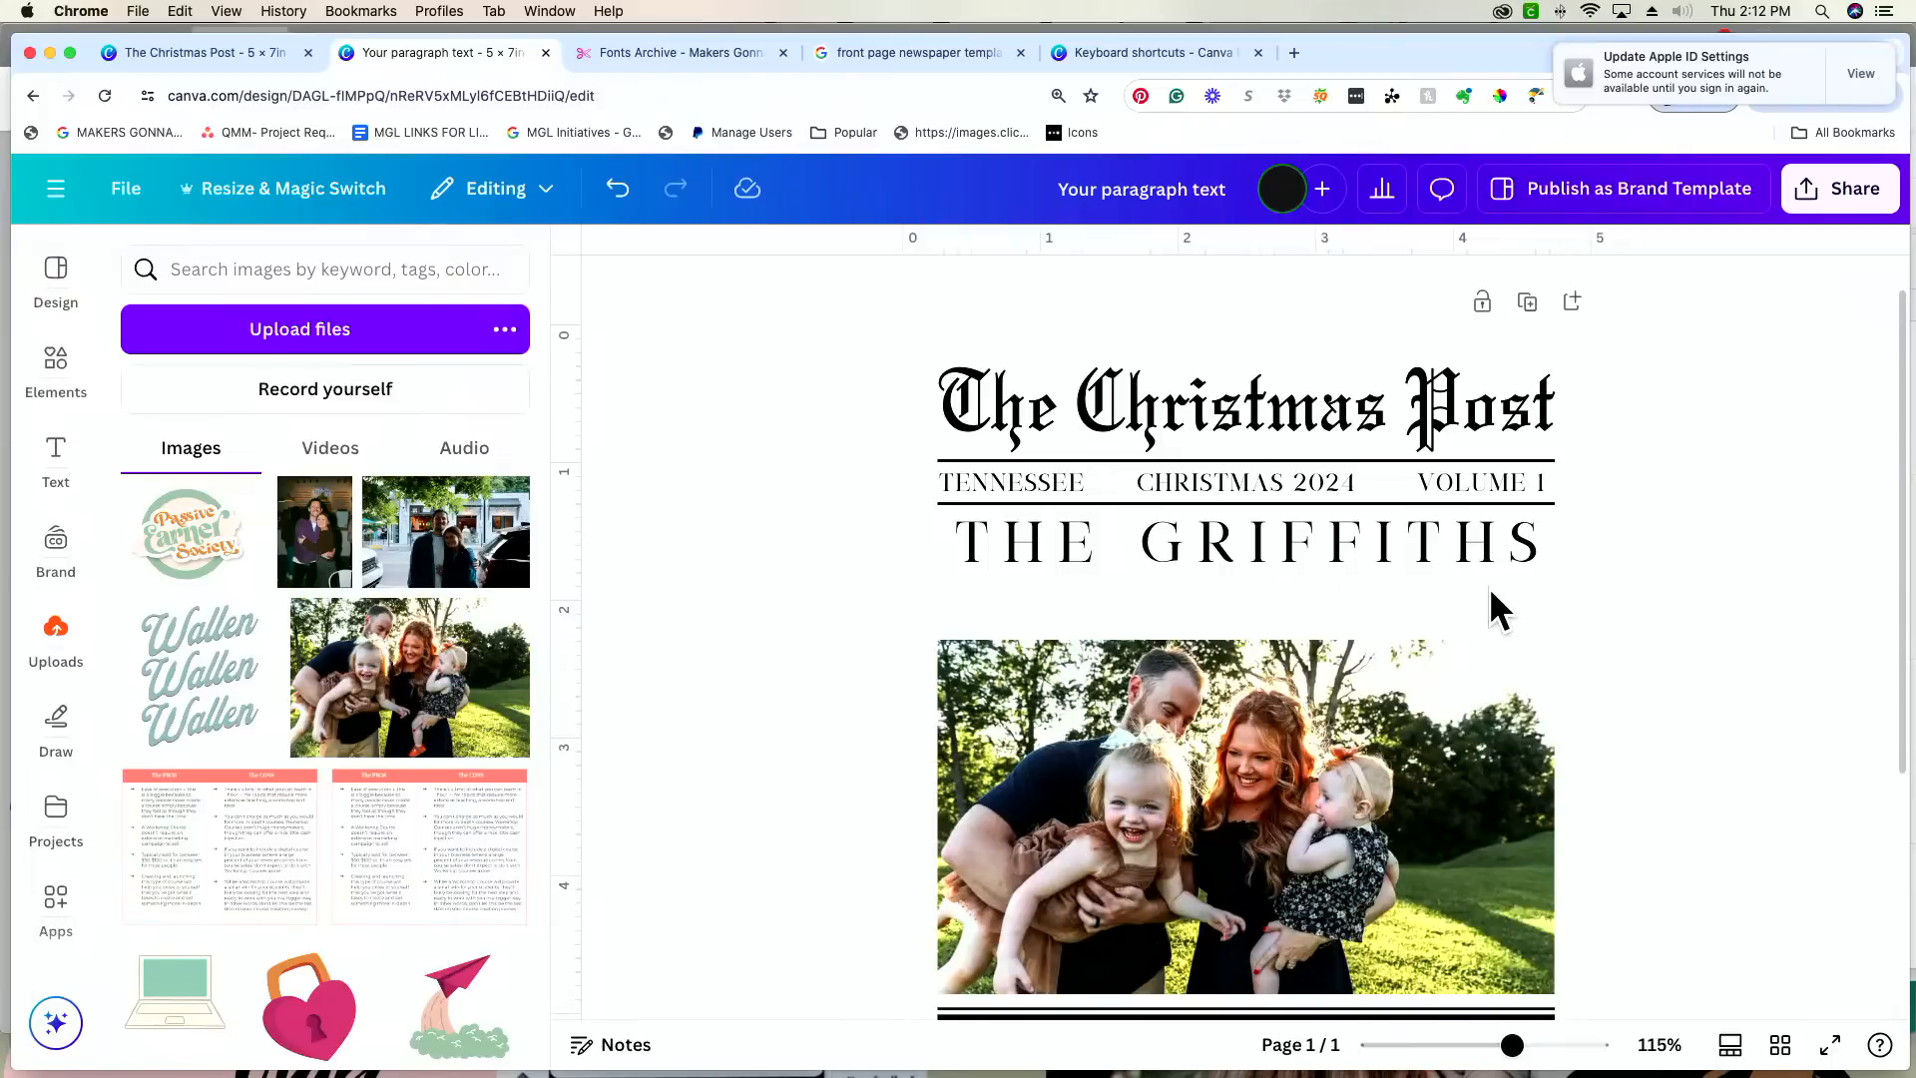
Step: Move the family photo up closer to the surname headline and add a new text box to the page
drag(1445, 802, 1447, 774)
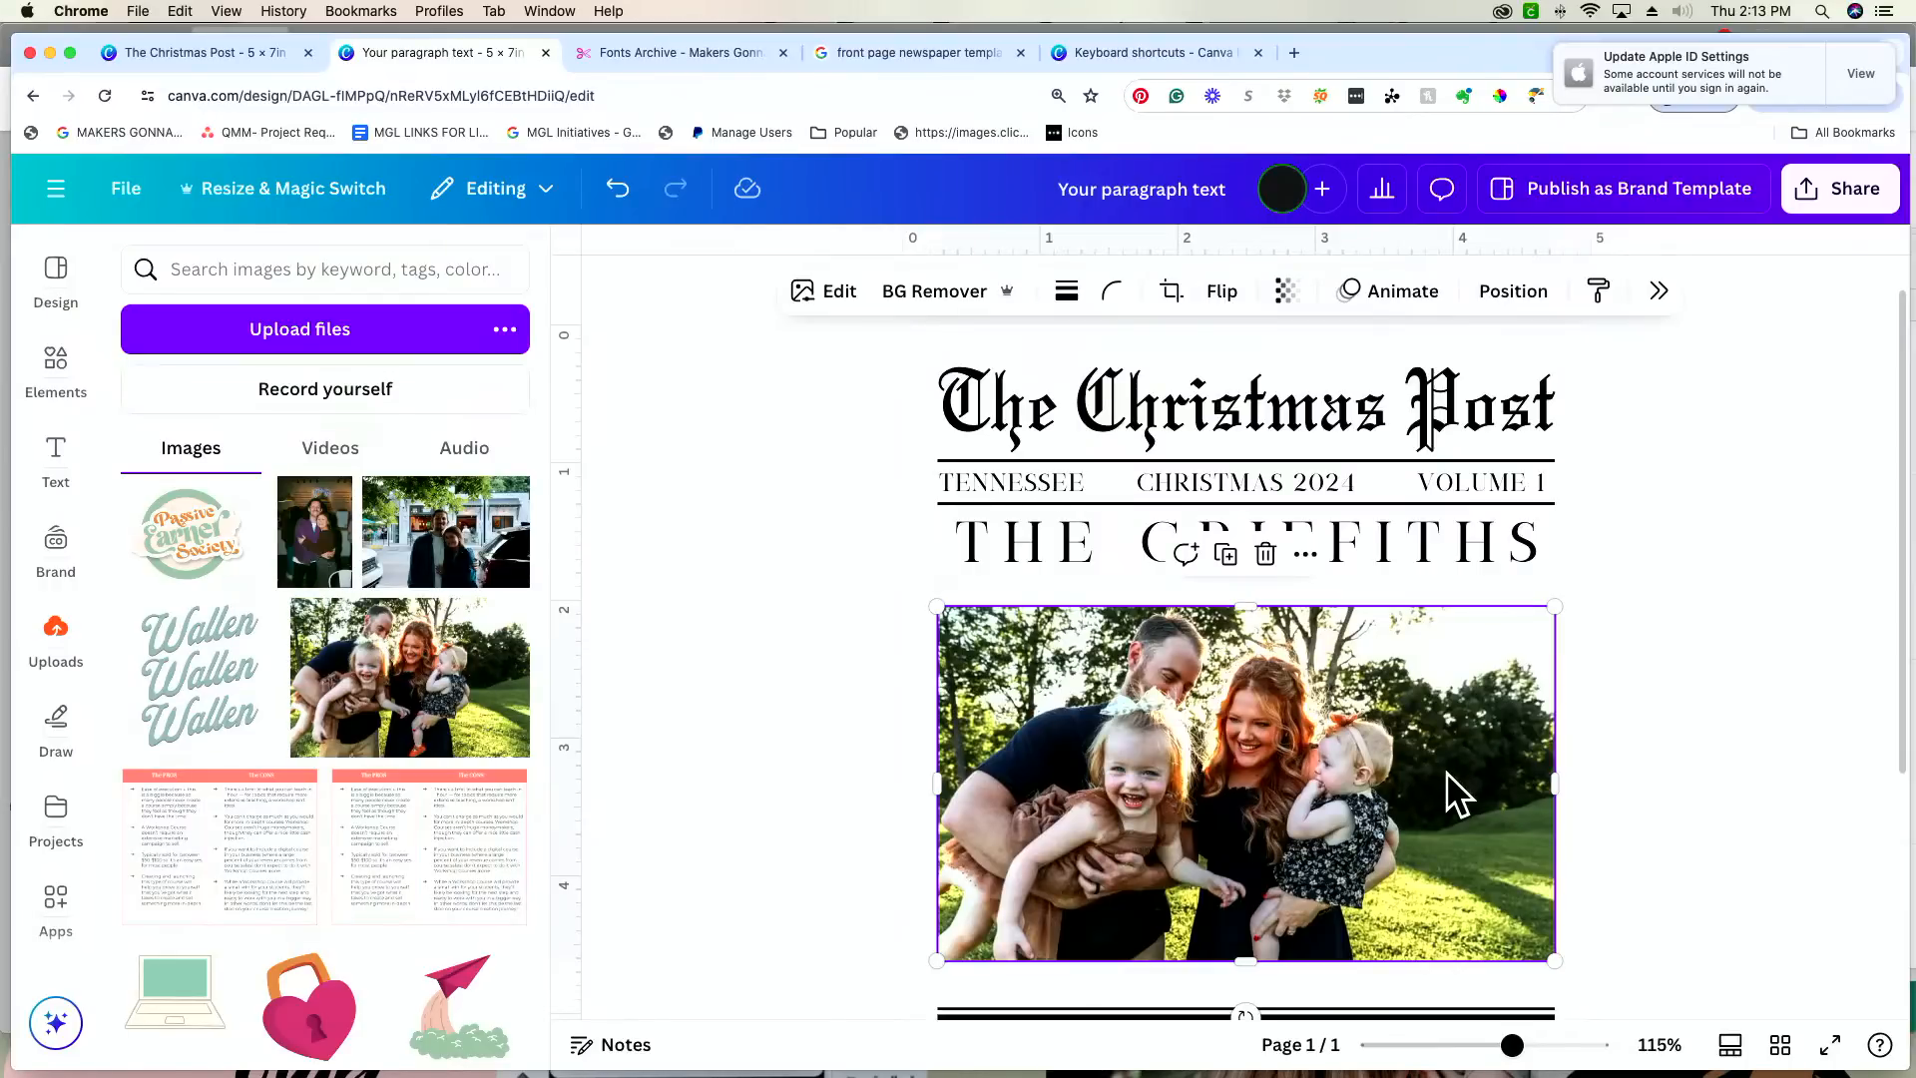
click(1555, 581)
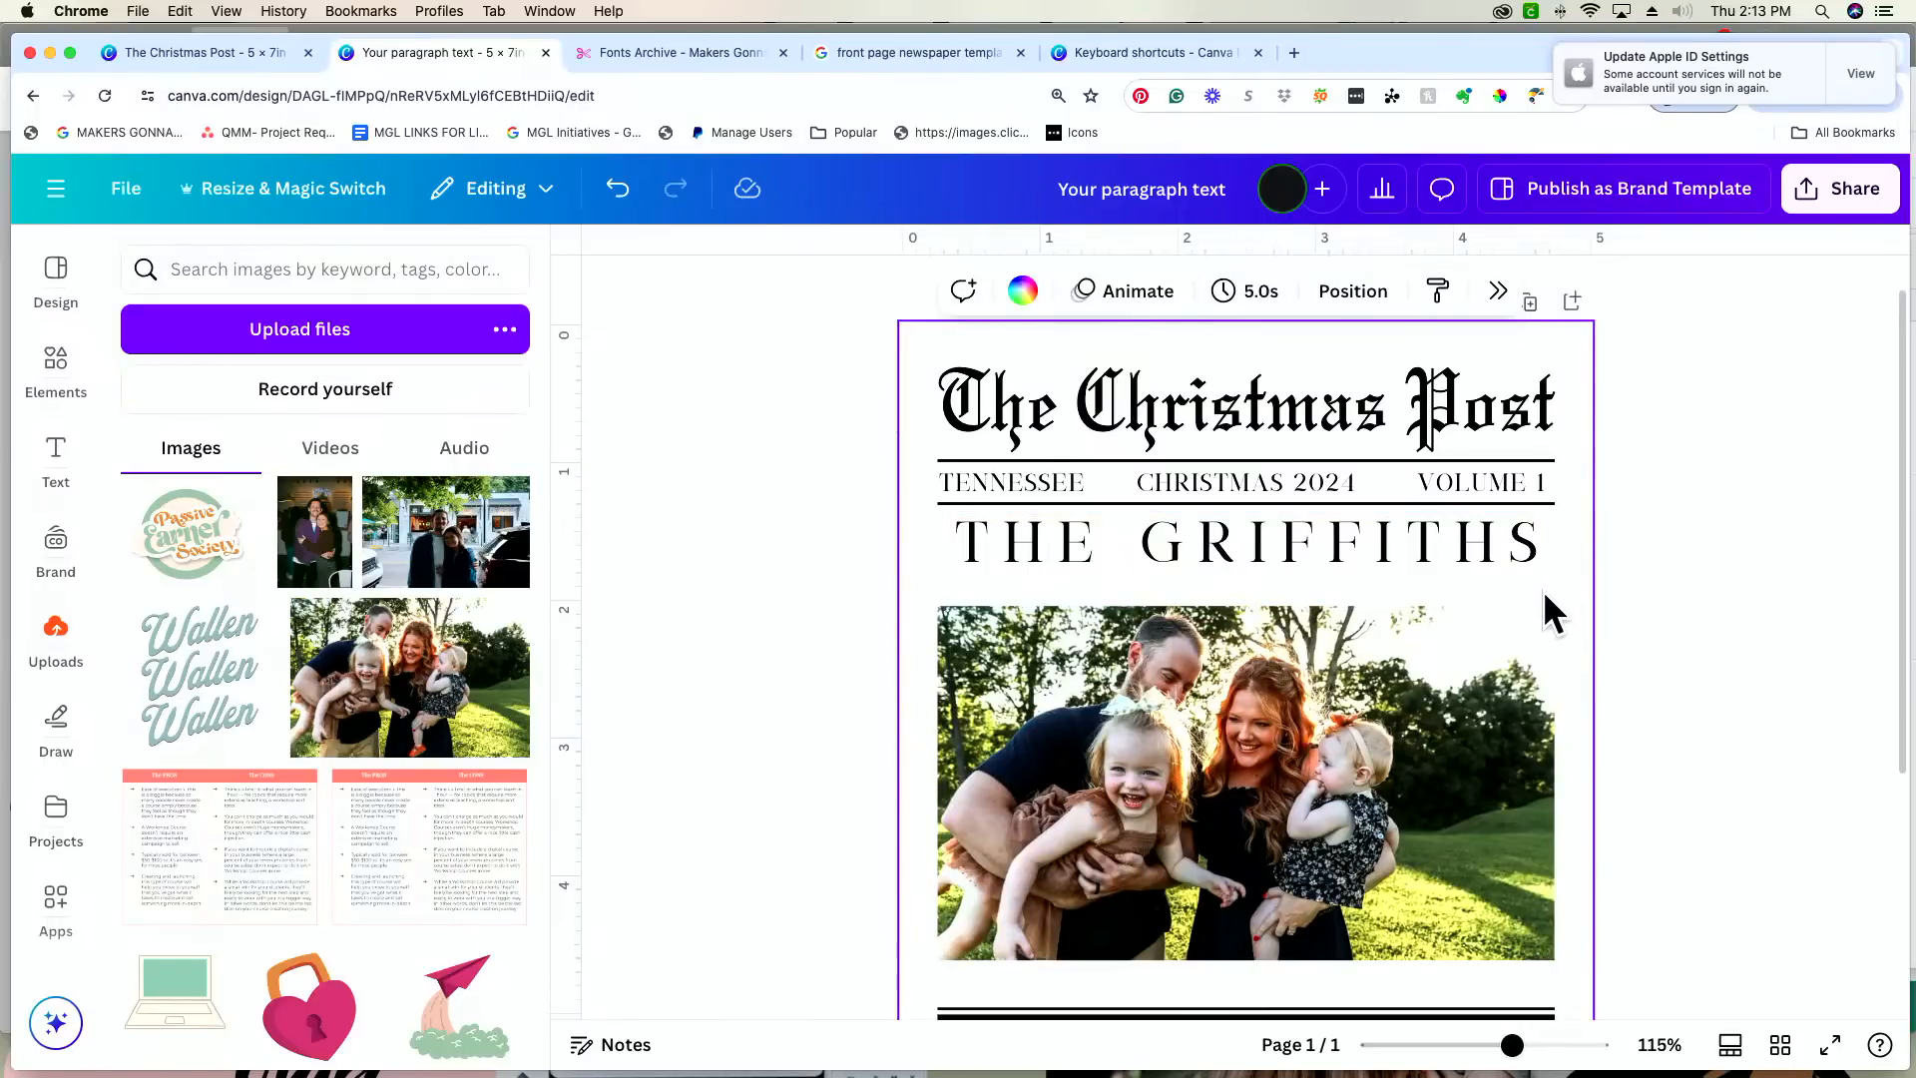
key(t)
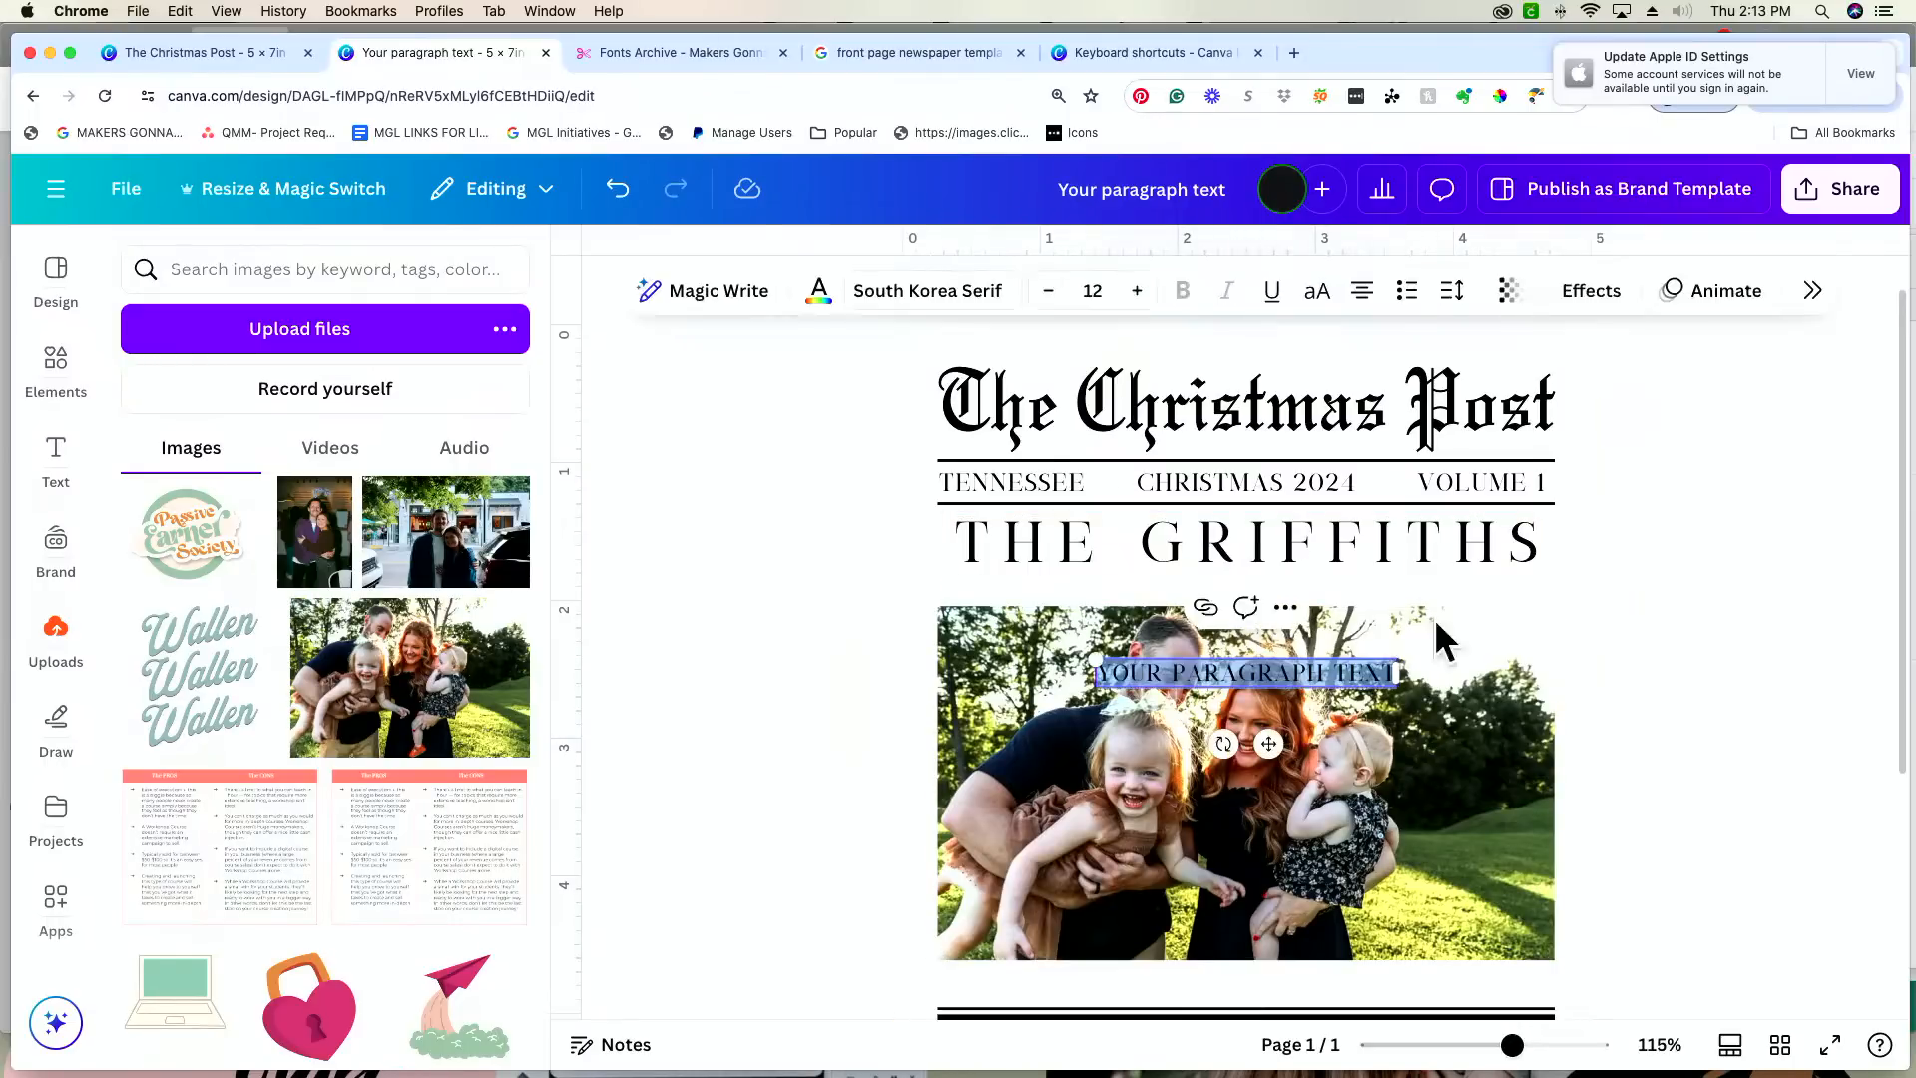
Step: Open the font choices for the new text and check the names line's font in the finished "The Christmas Post" design
click(956, 292)
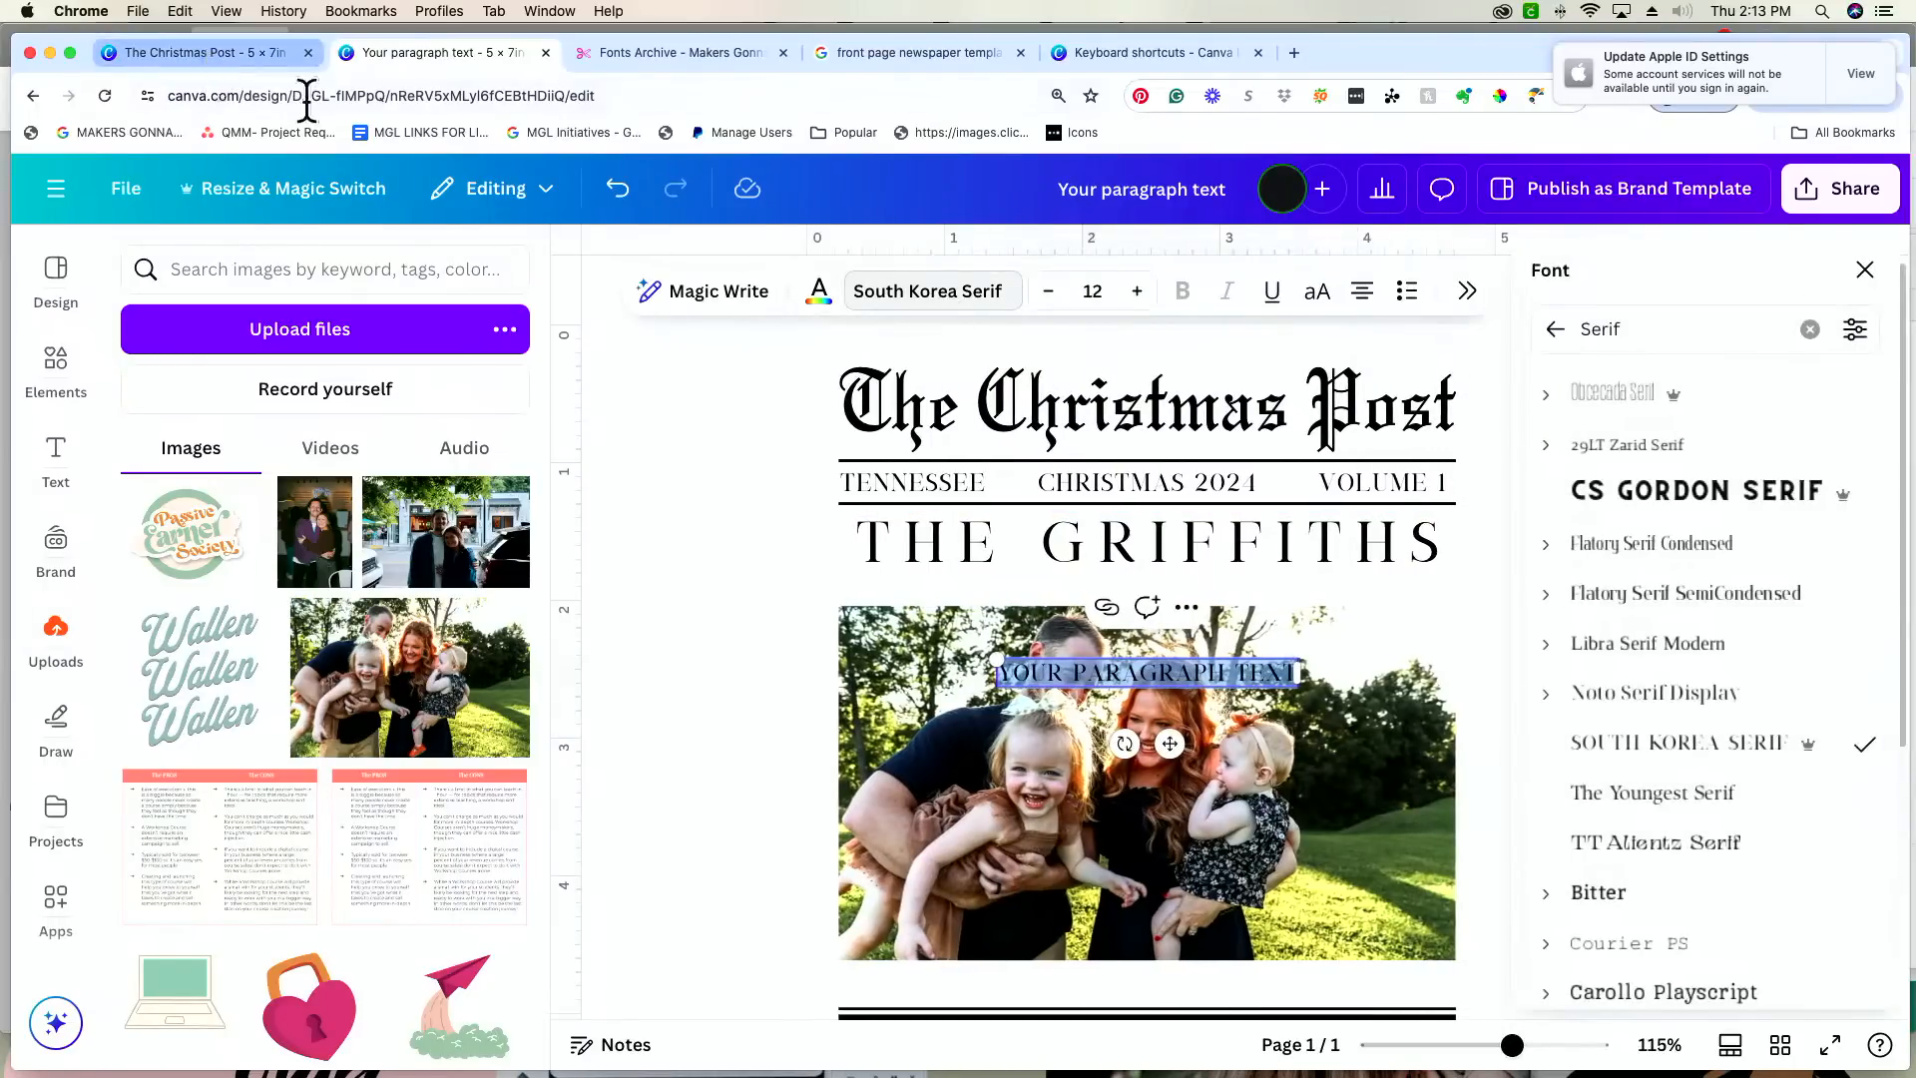
click(250, 60)
click(1015, 483)
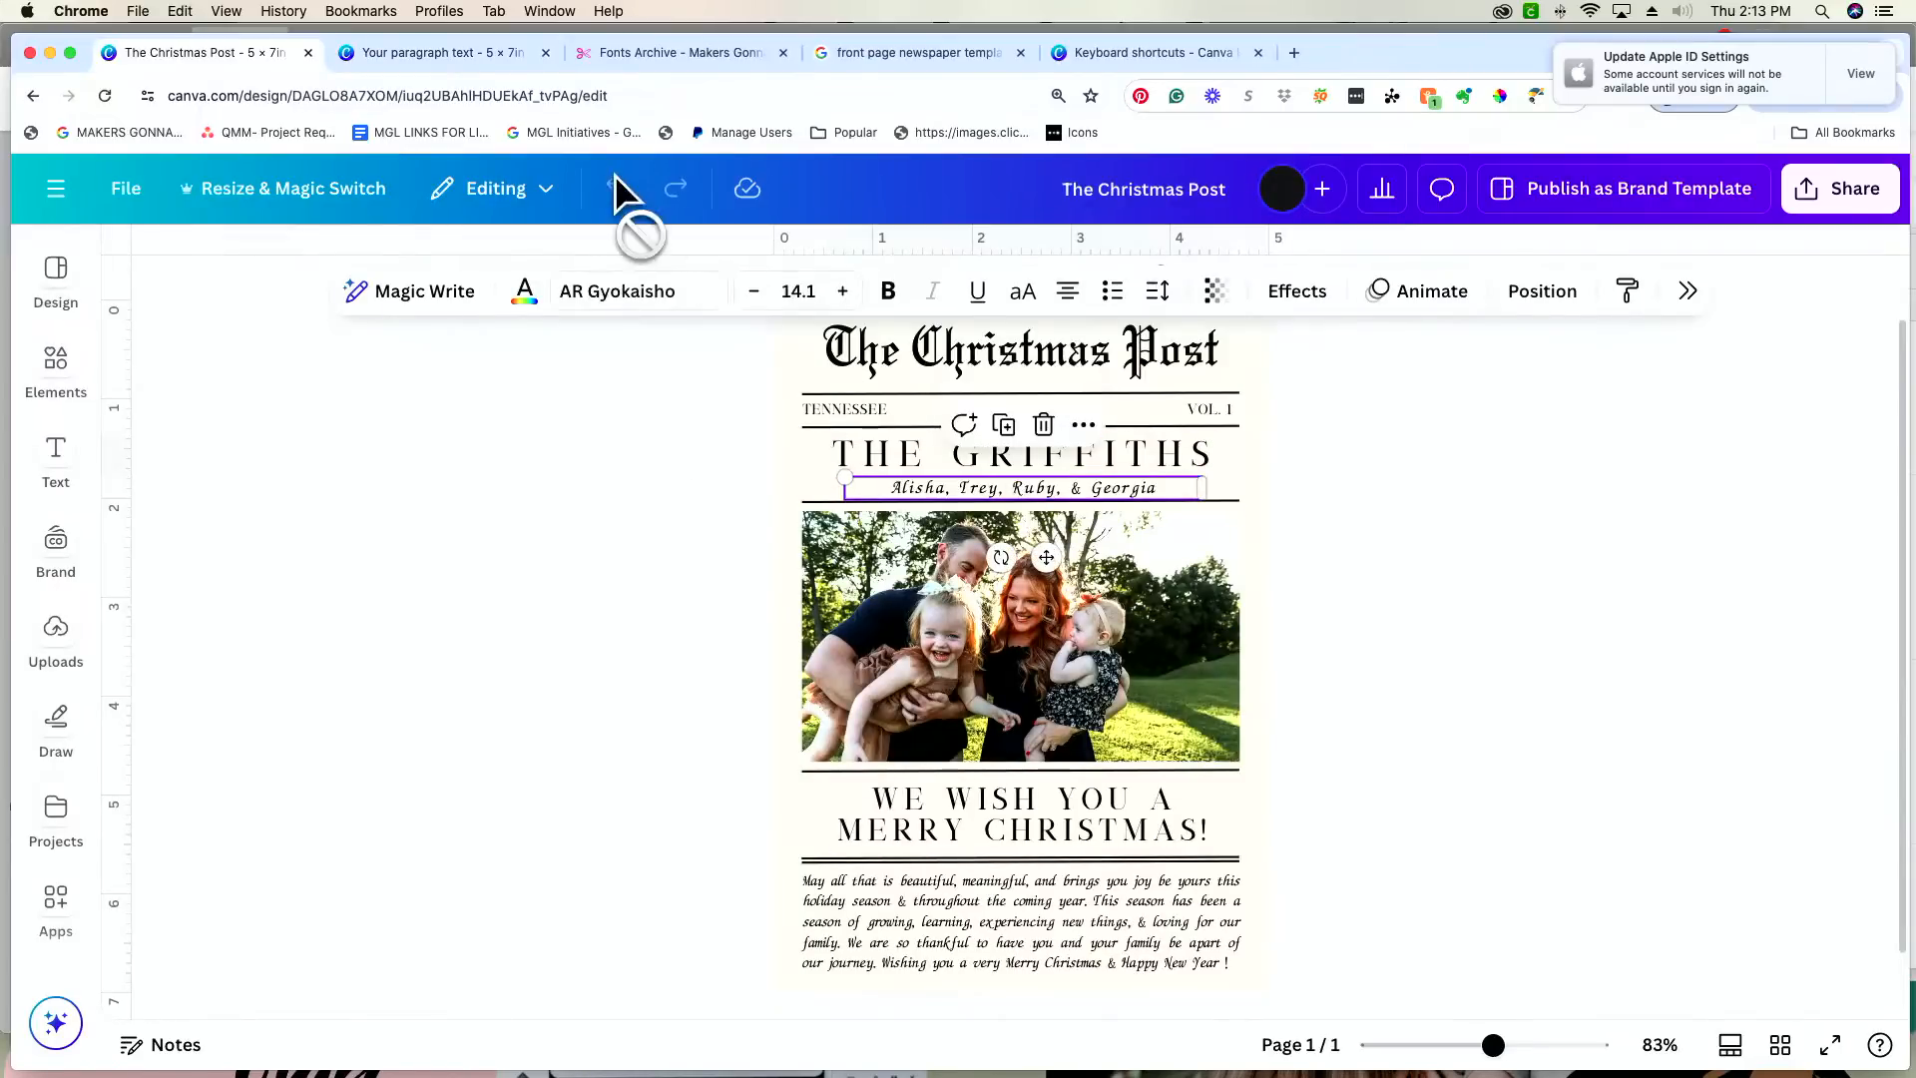
click(493, 52)
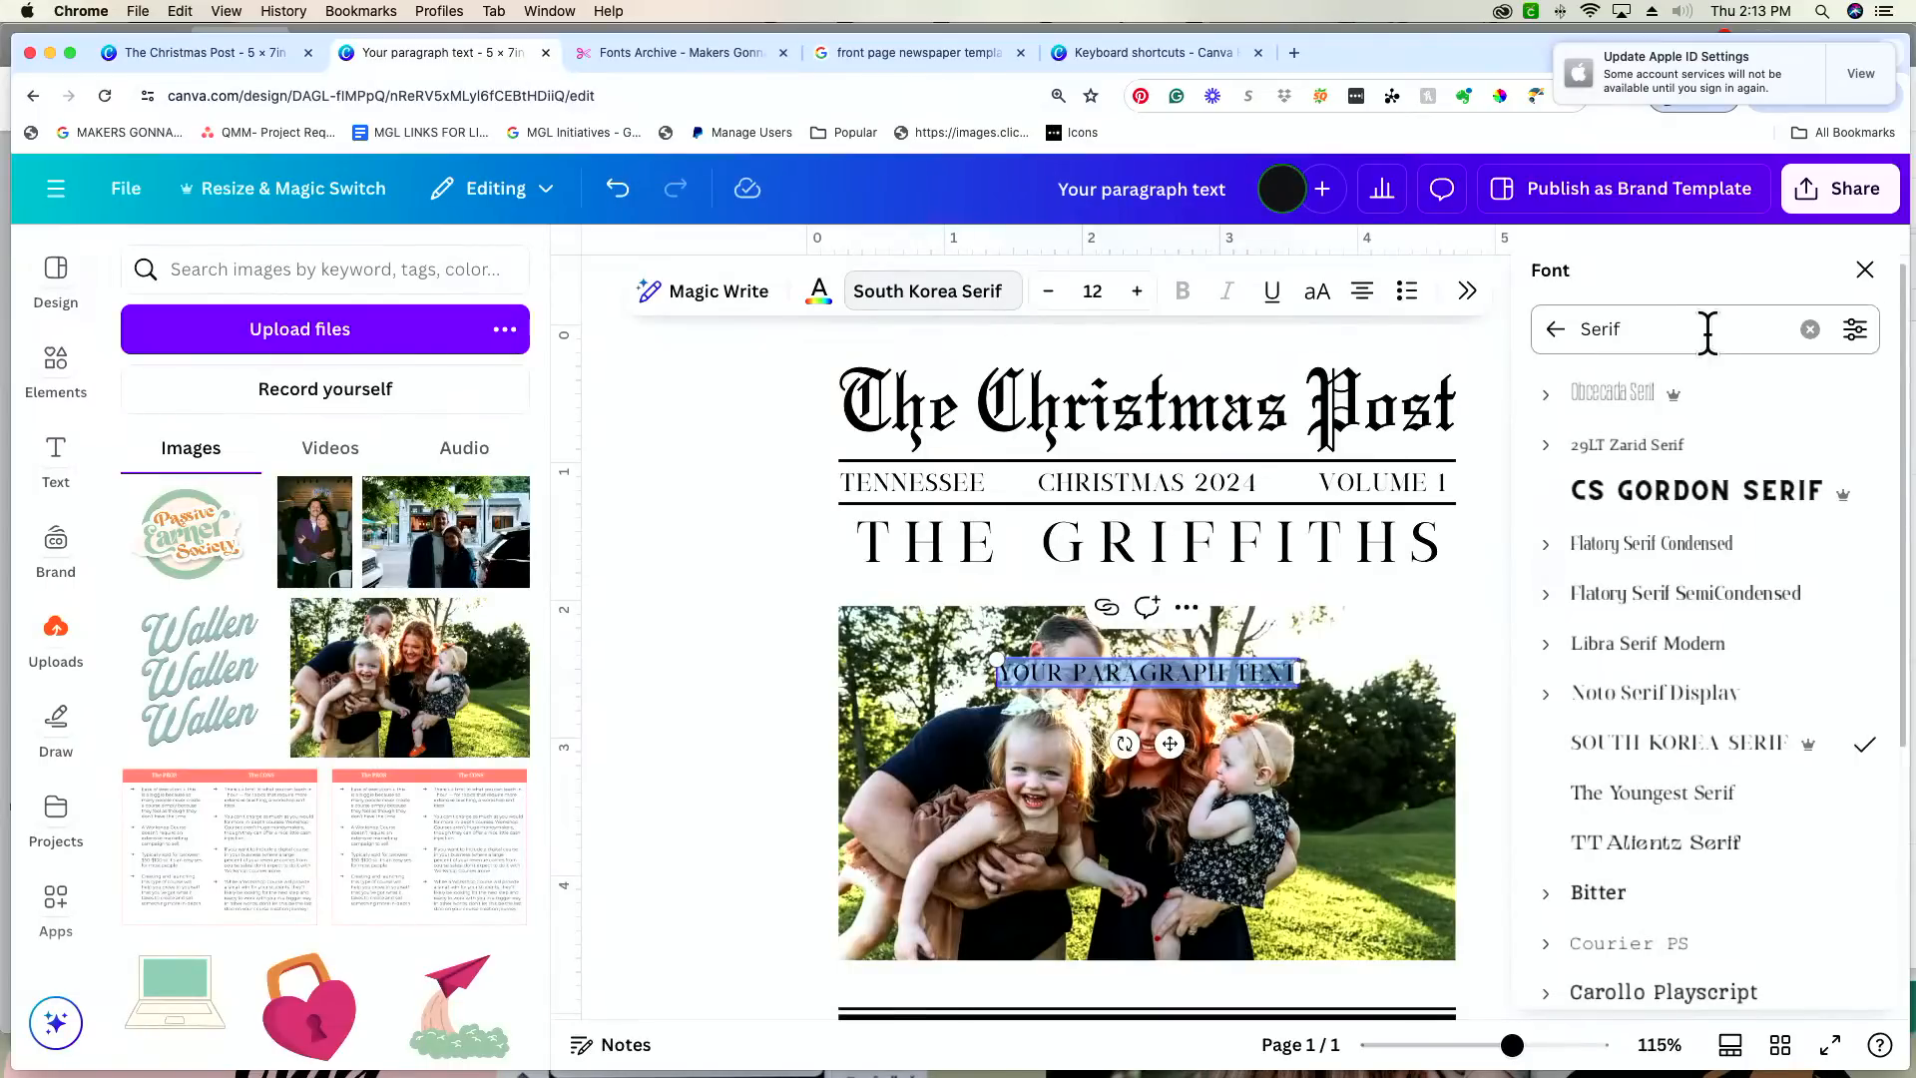
Step: Search the fonts for "ar" to find a script for the new text
double_click(1745, 332)
text(ar)
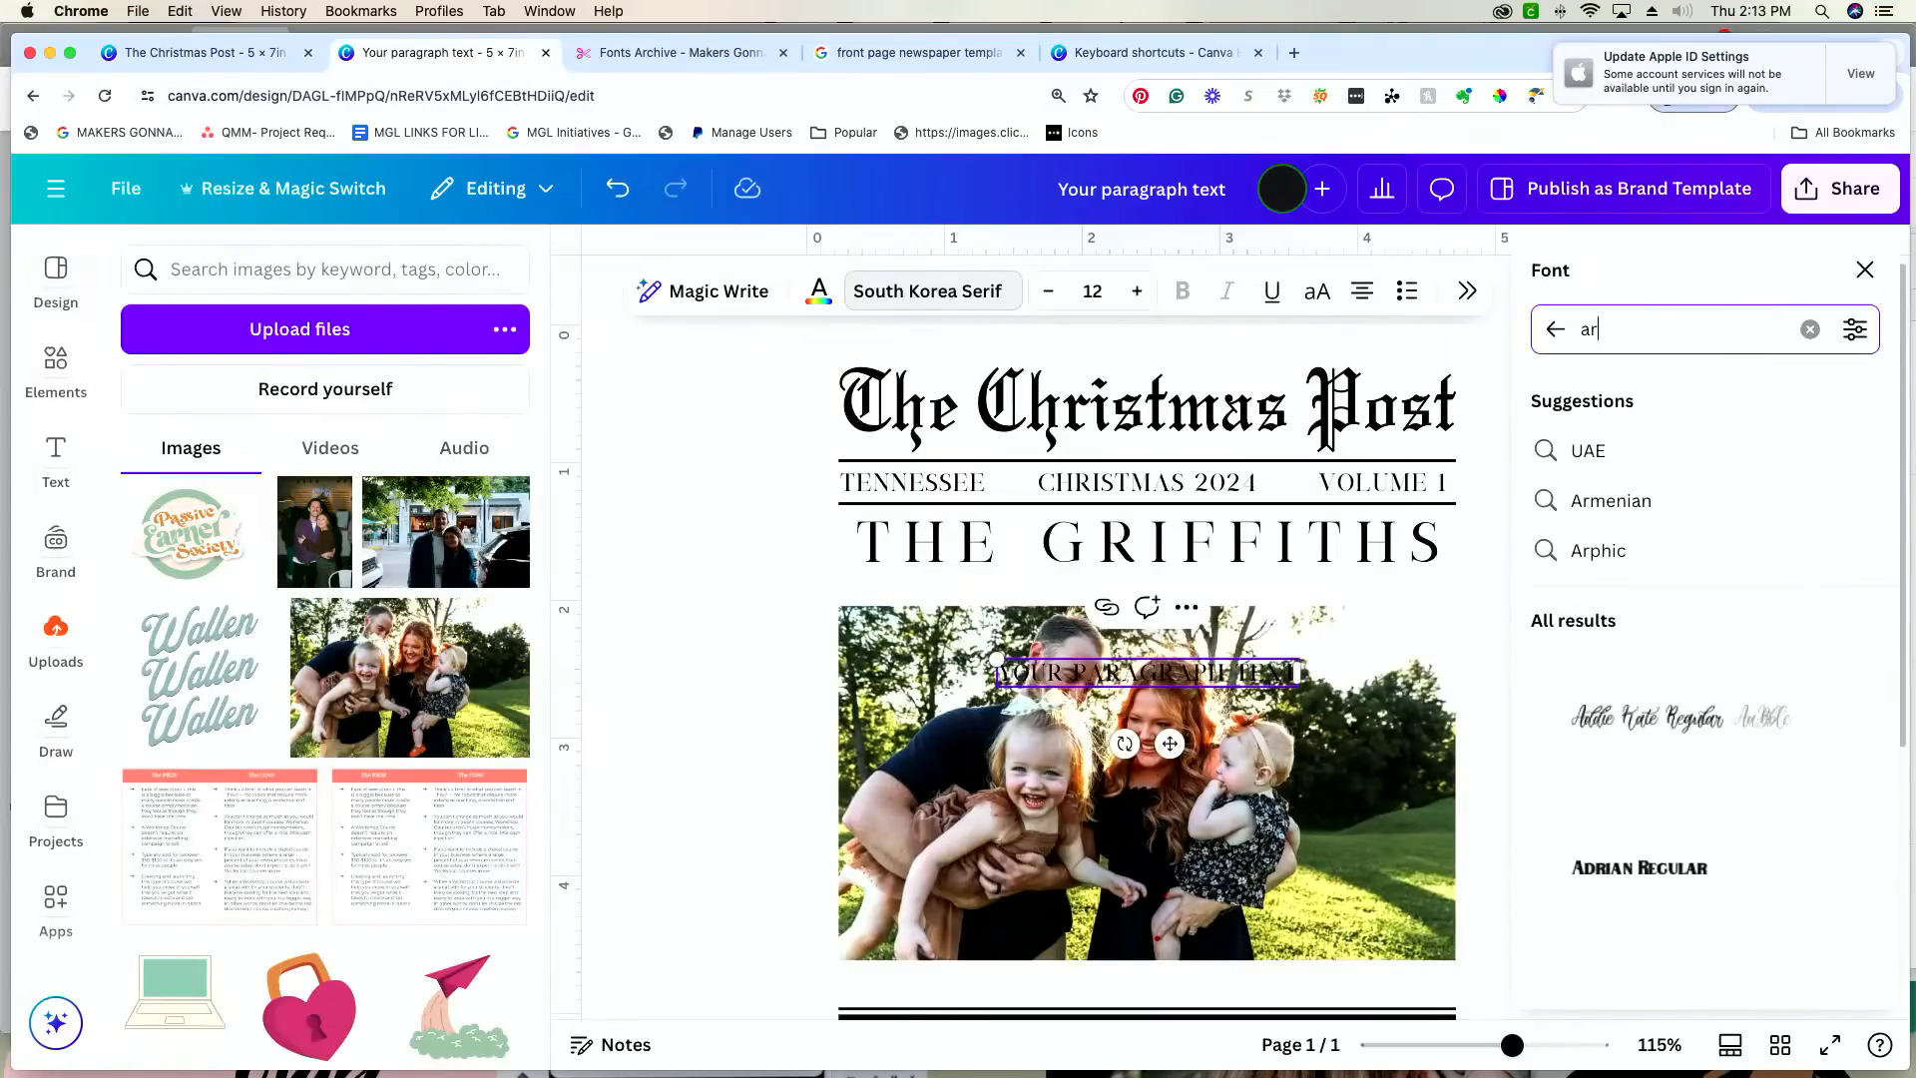
scroll(1745, 333, up, 5)
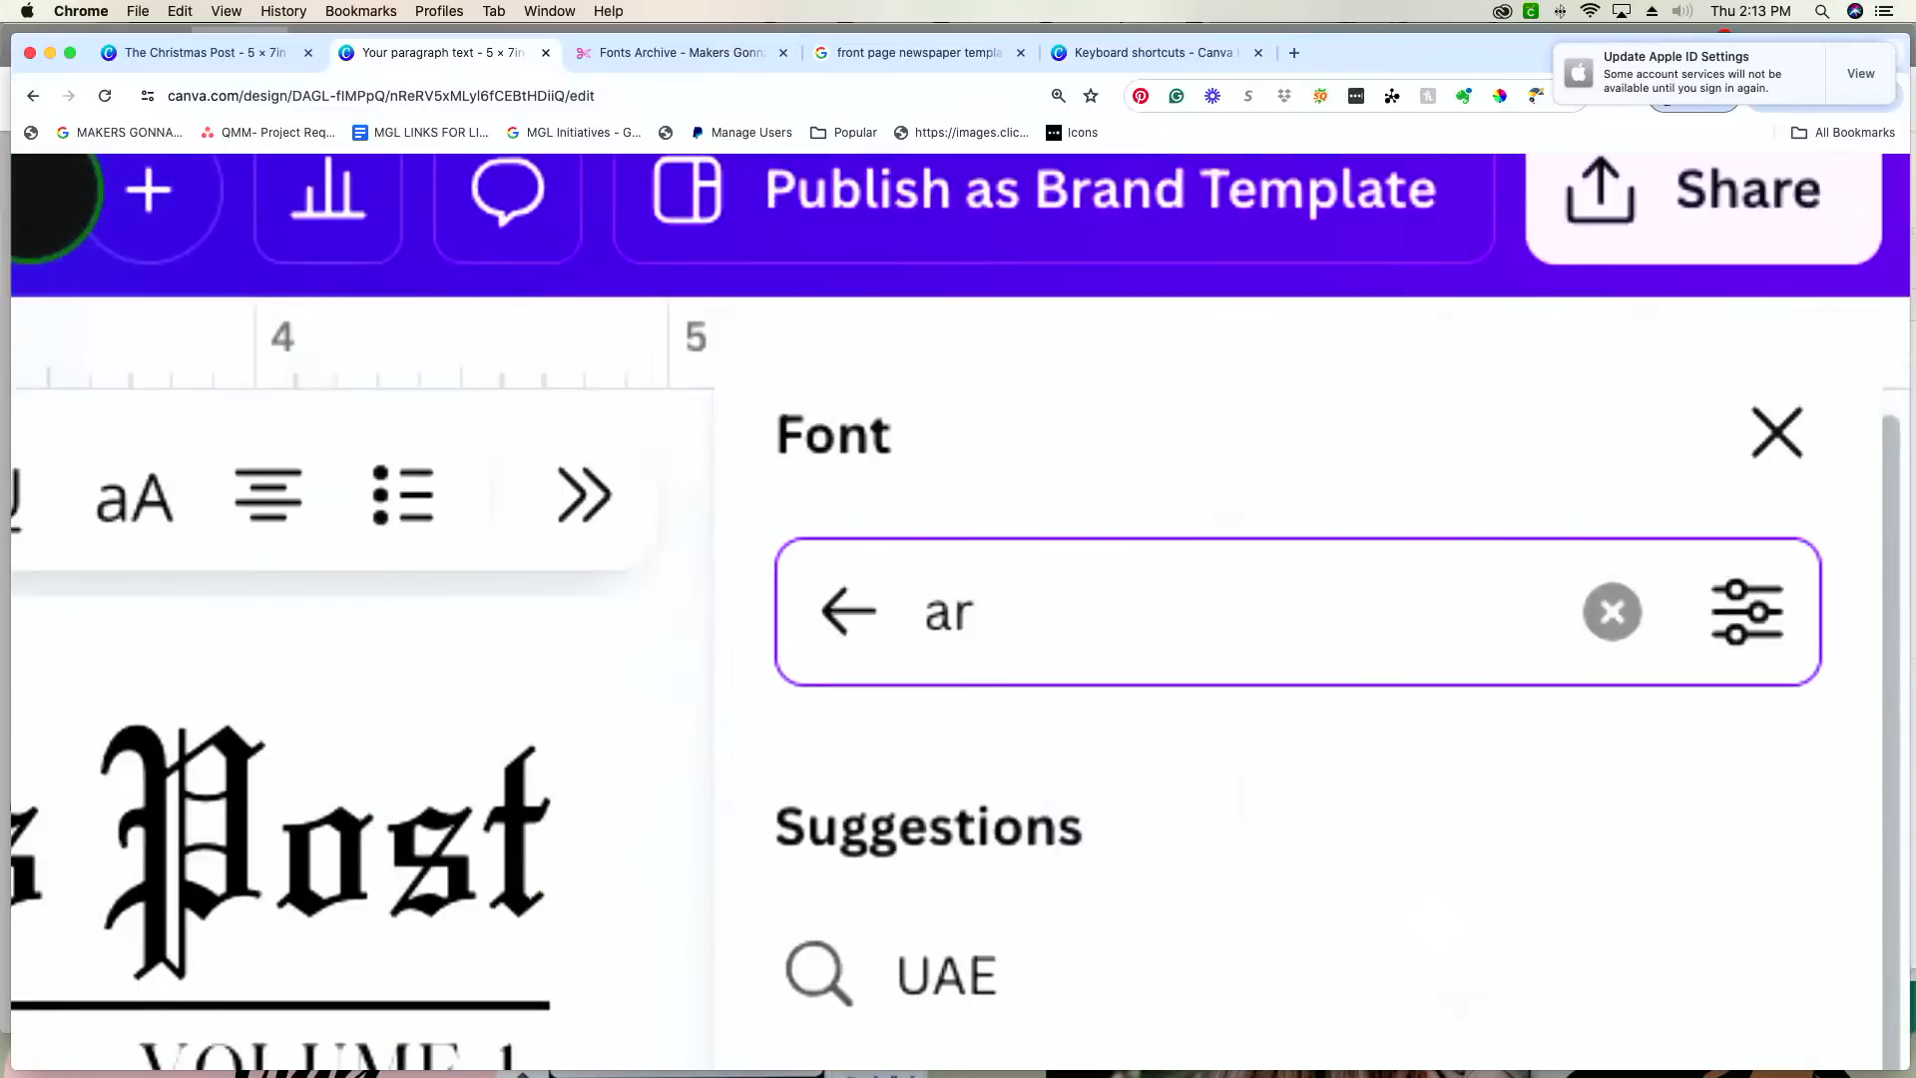
scroll(1745, 332, up, 1)
scroll(958, 610, down, 5)
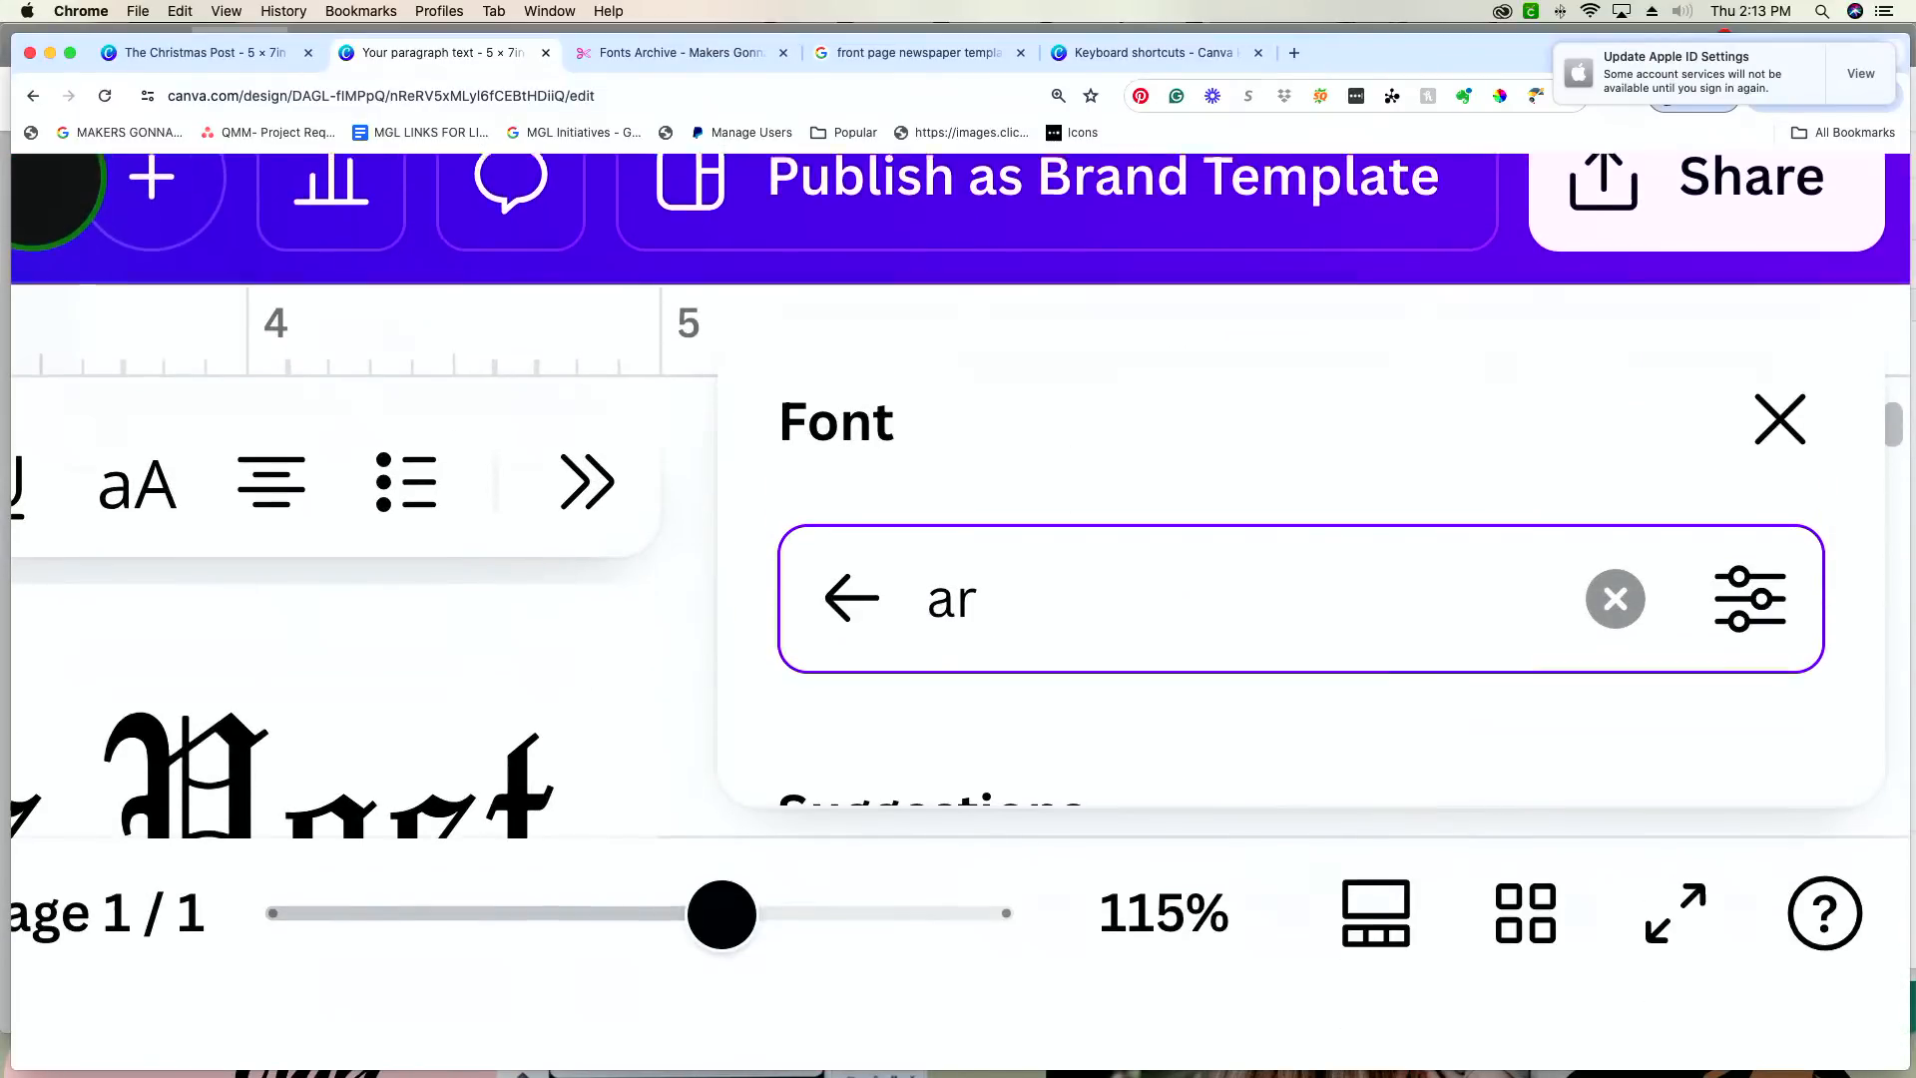
scroll(958, 611, up, 5)
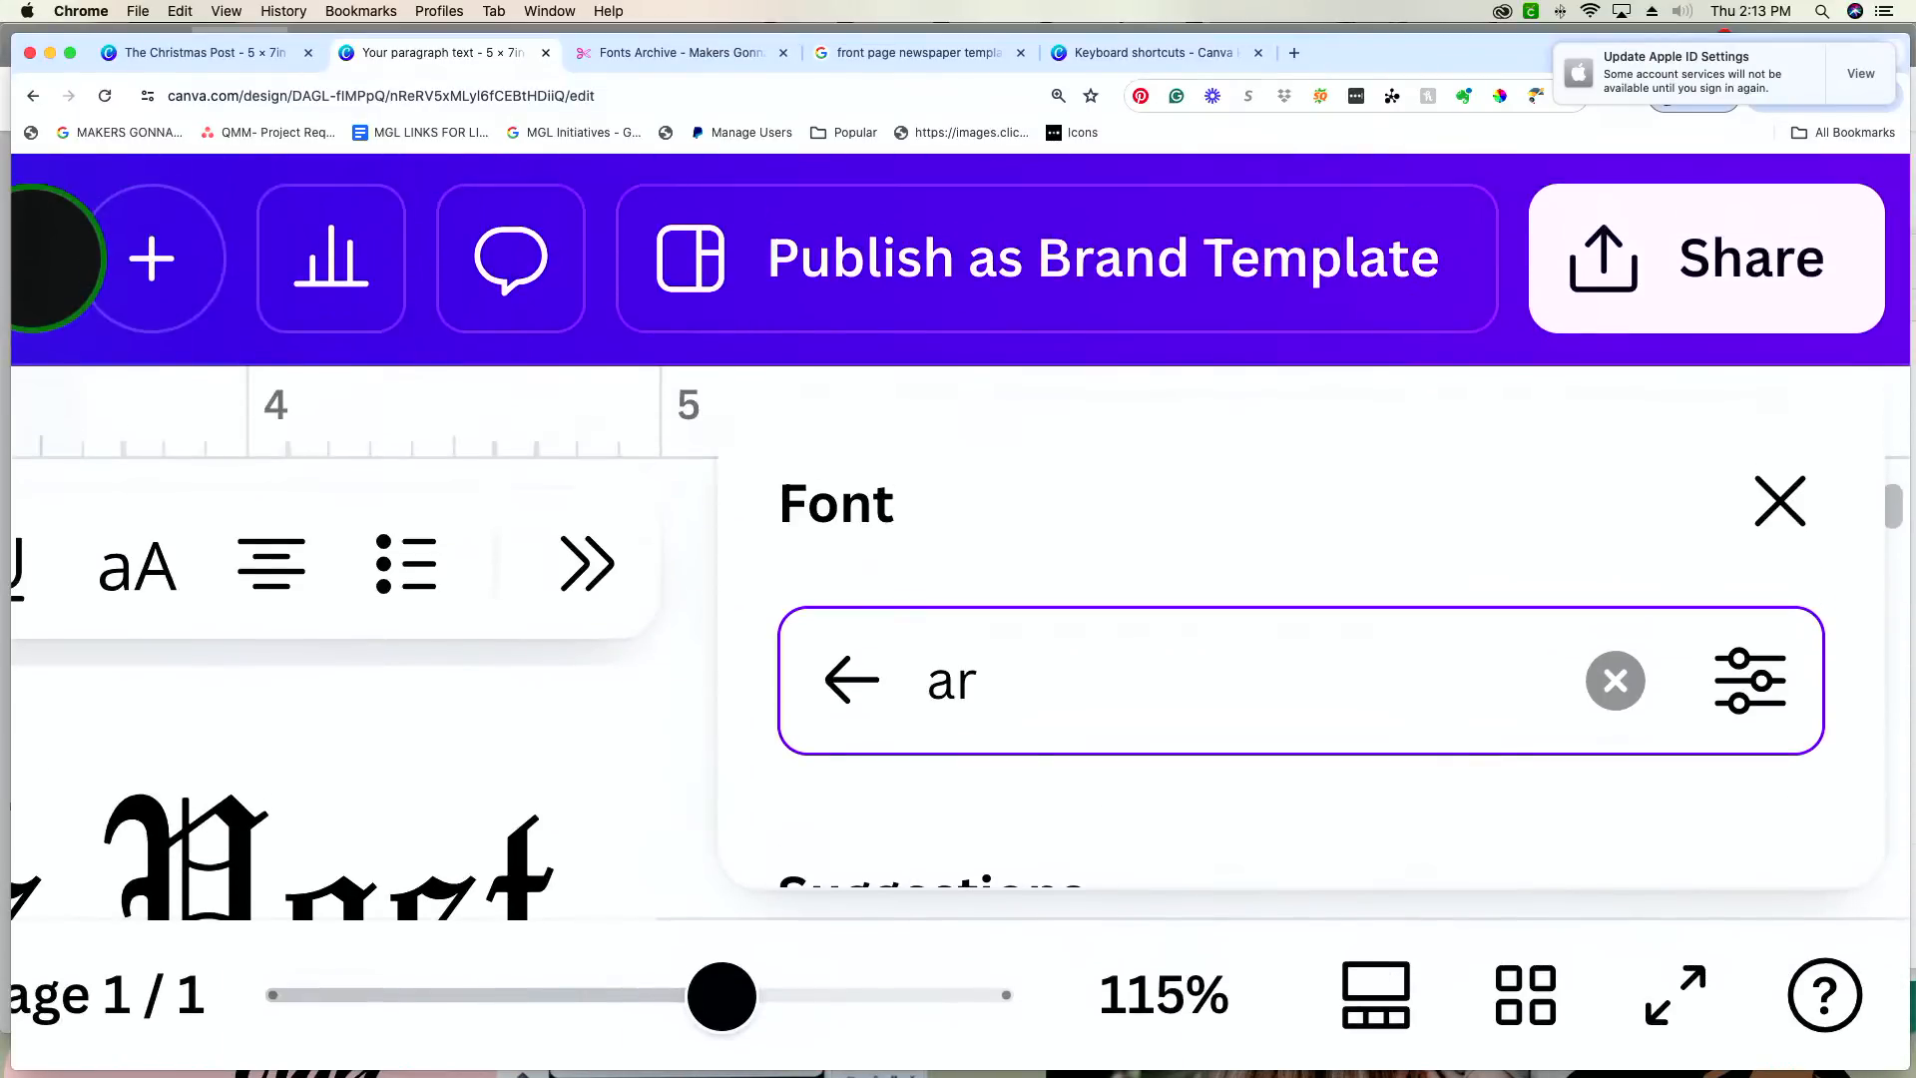
scroll(1684, 375, down, 5)
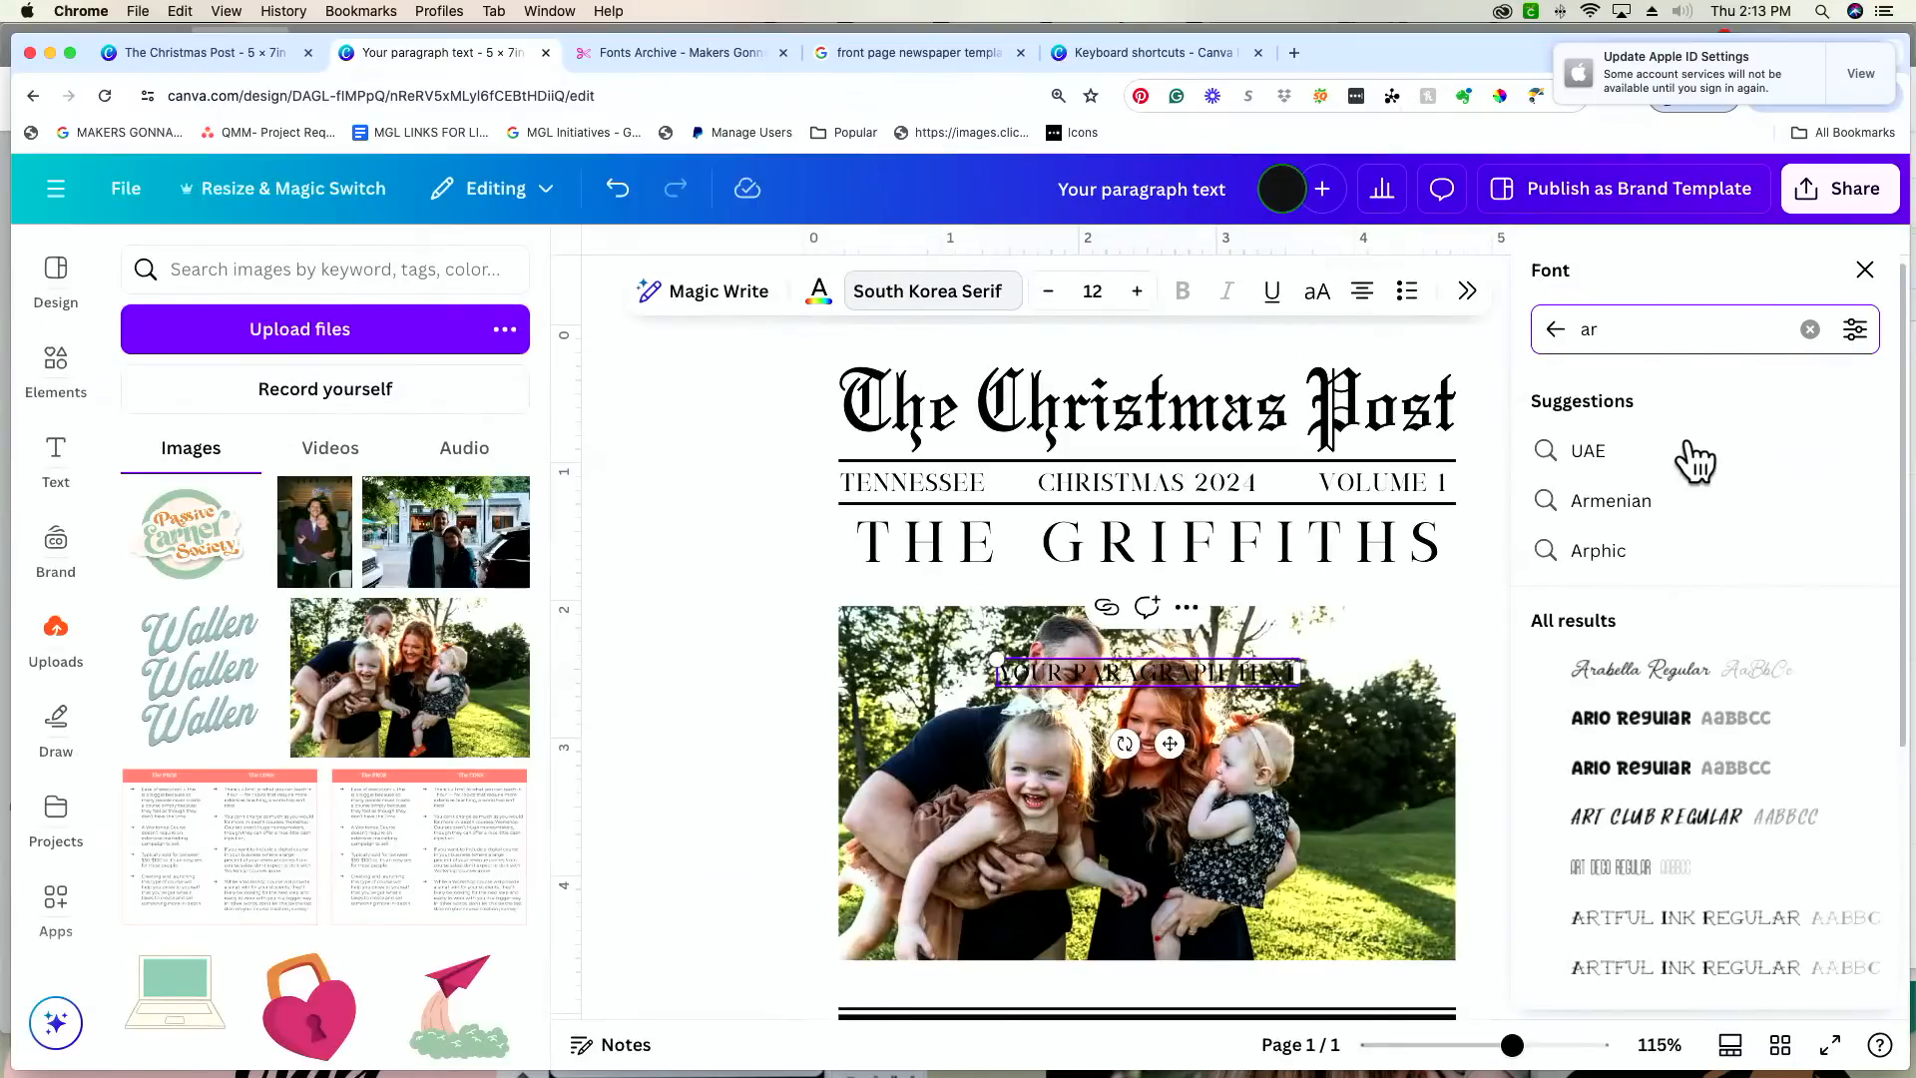
Step: Recheck the names line's font in the finished design, refine the font search to "ar gy" and apply AR Gyosho to the new text
click(228, 52)
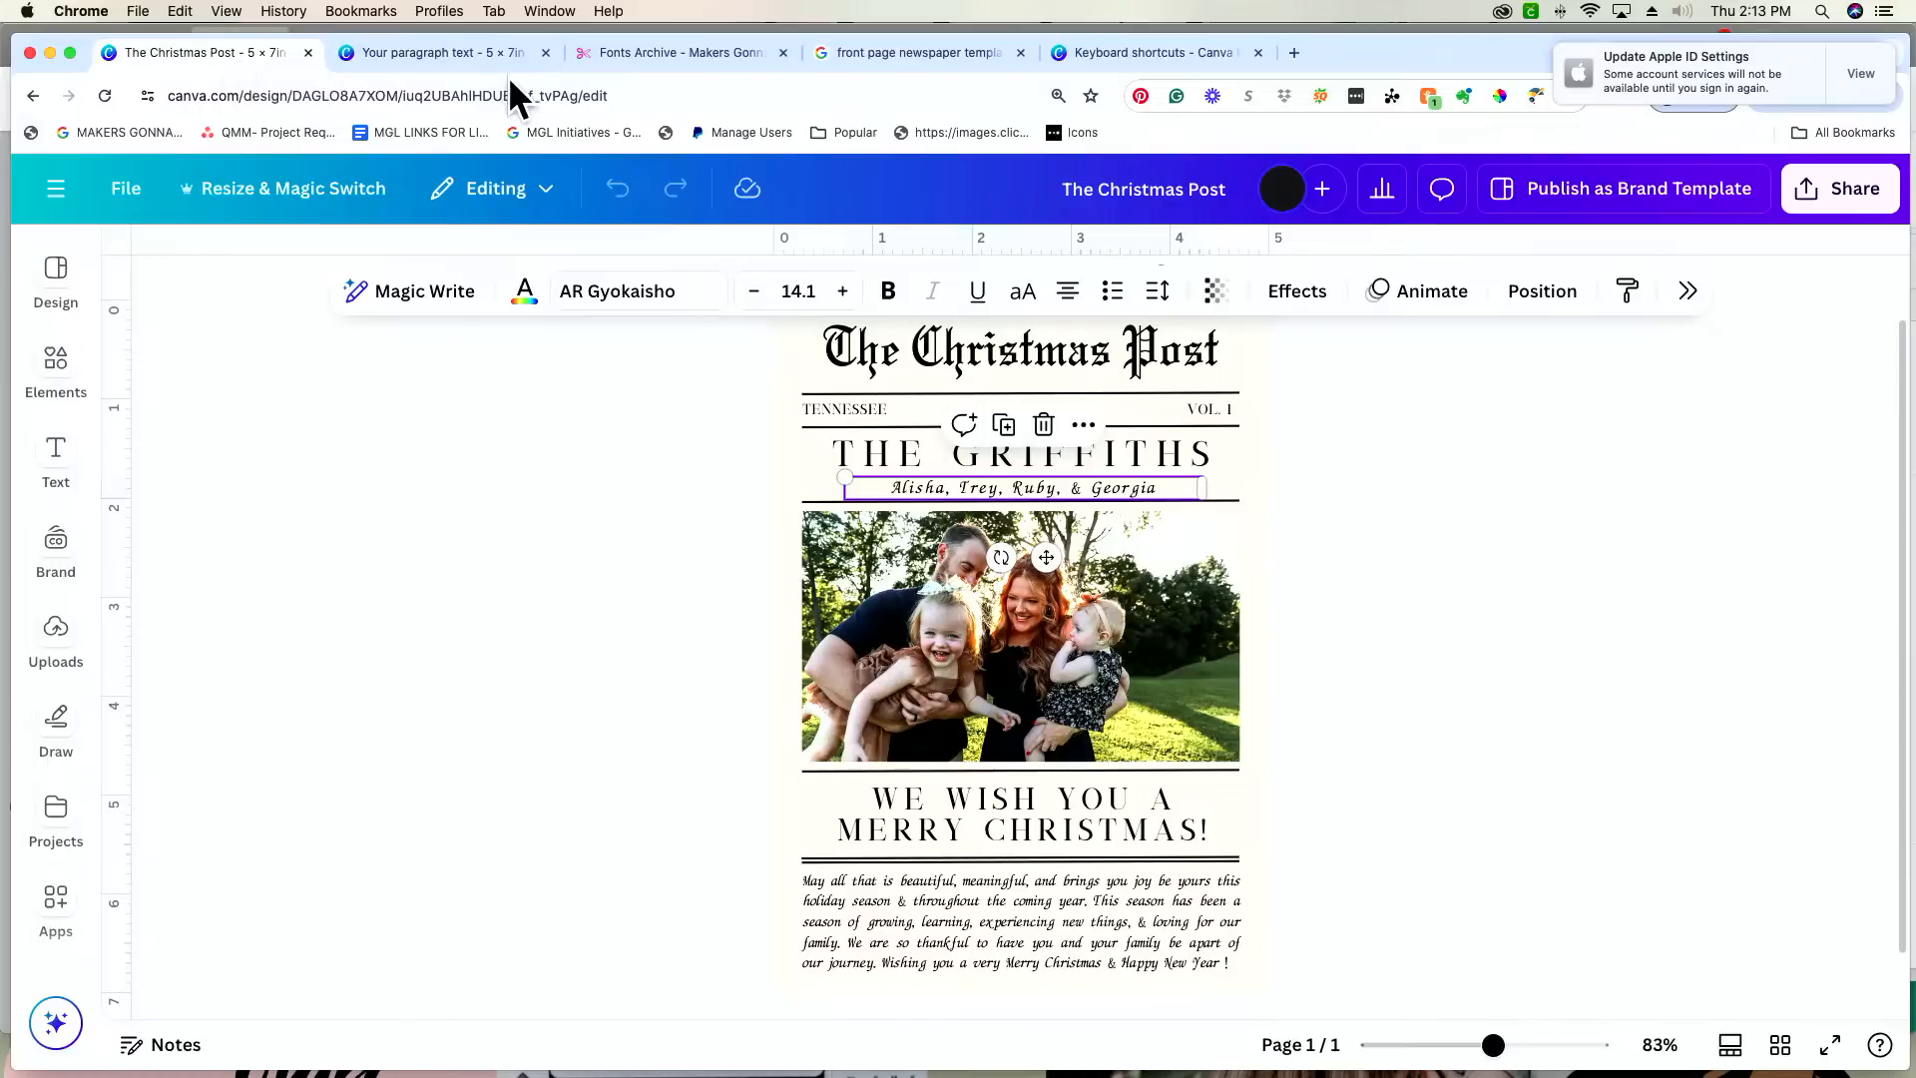
click(465, 64)
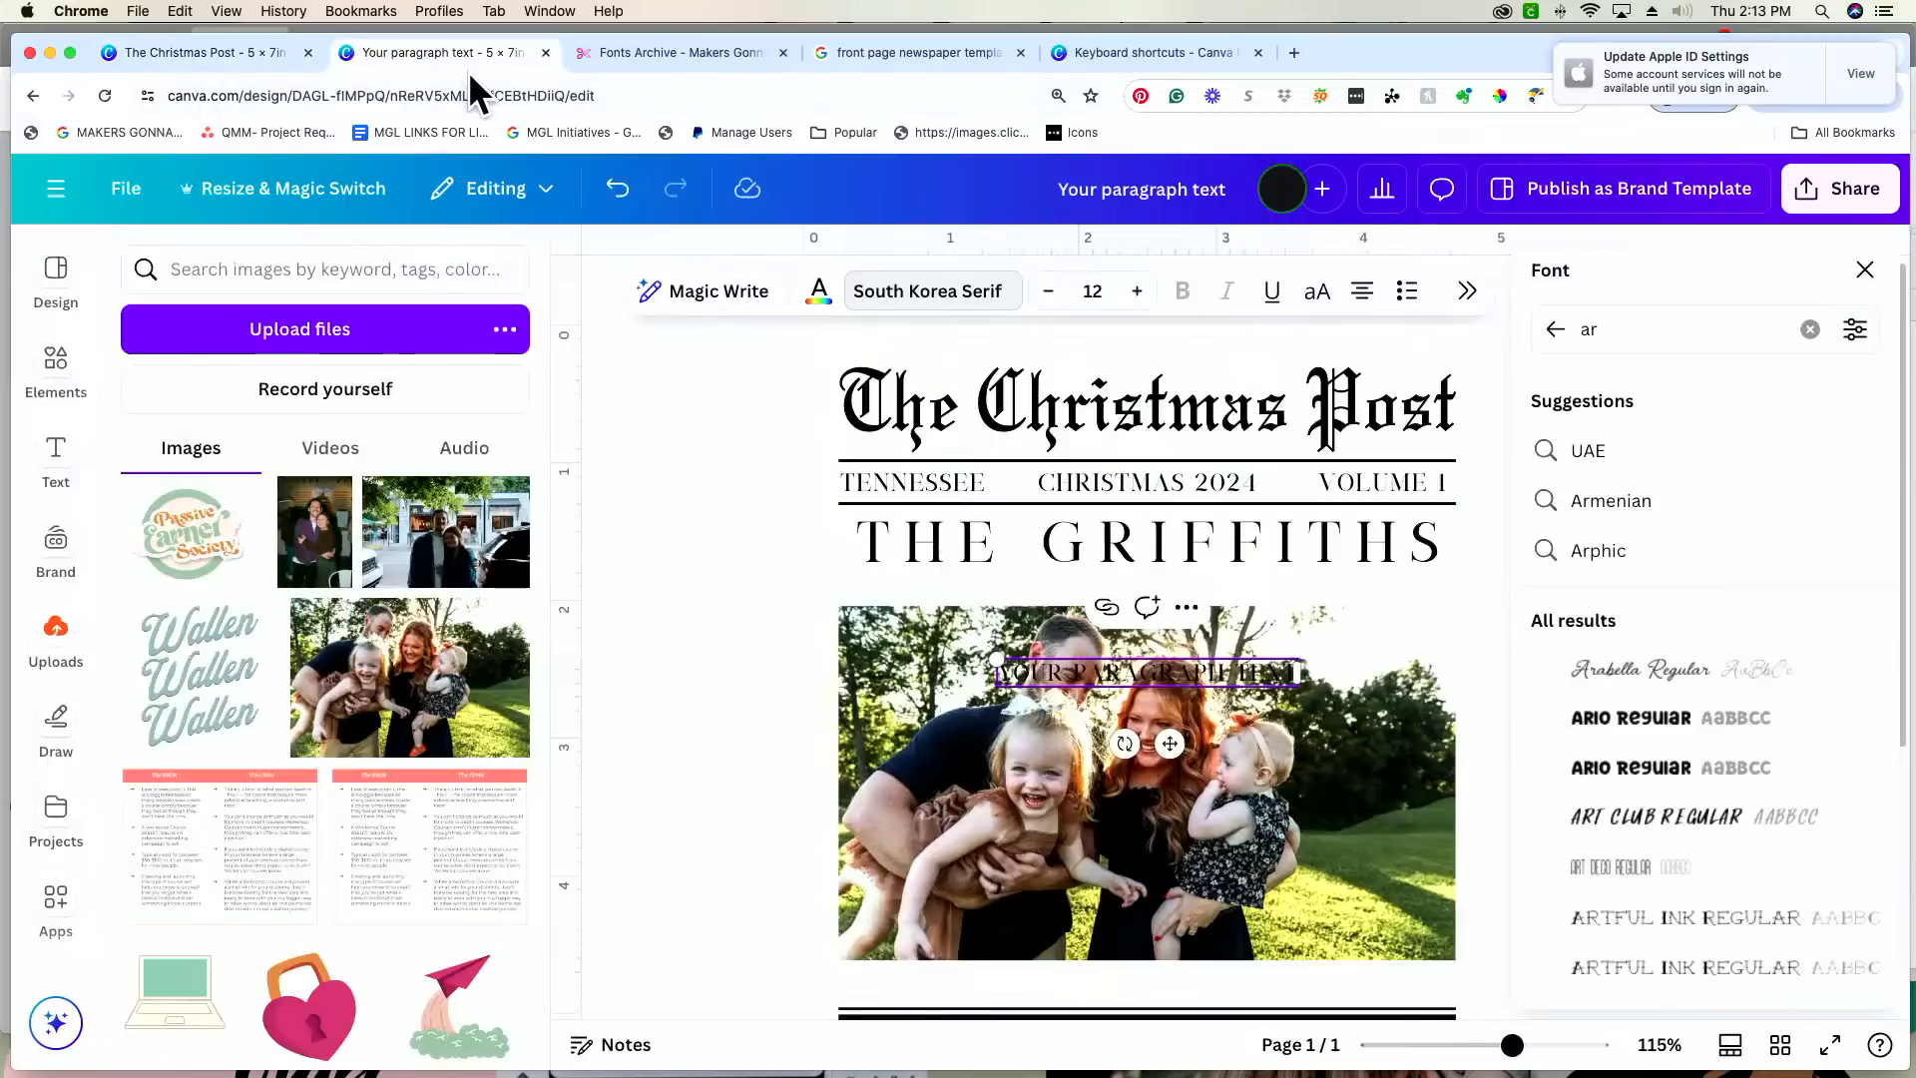
click(1652, 329)
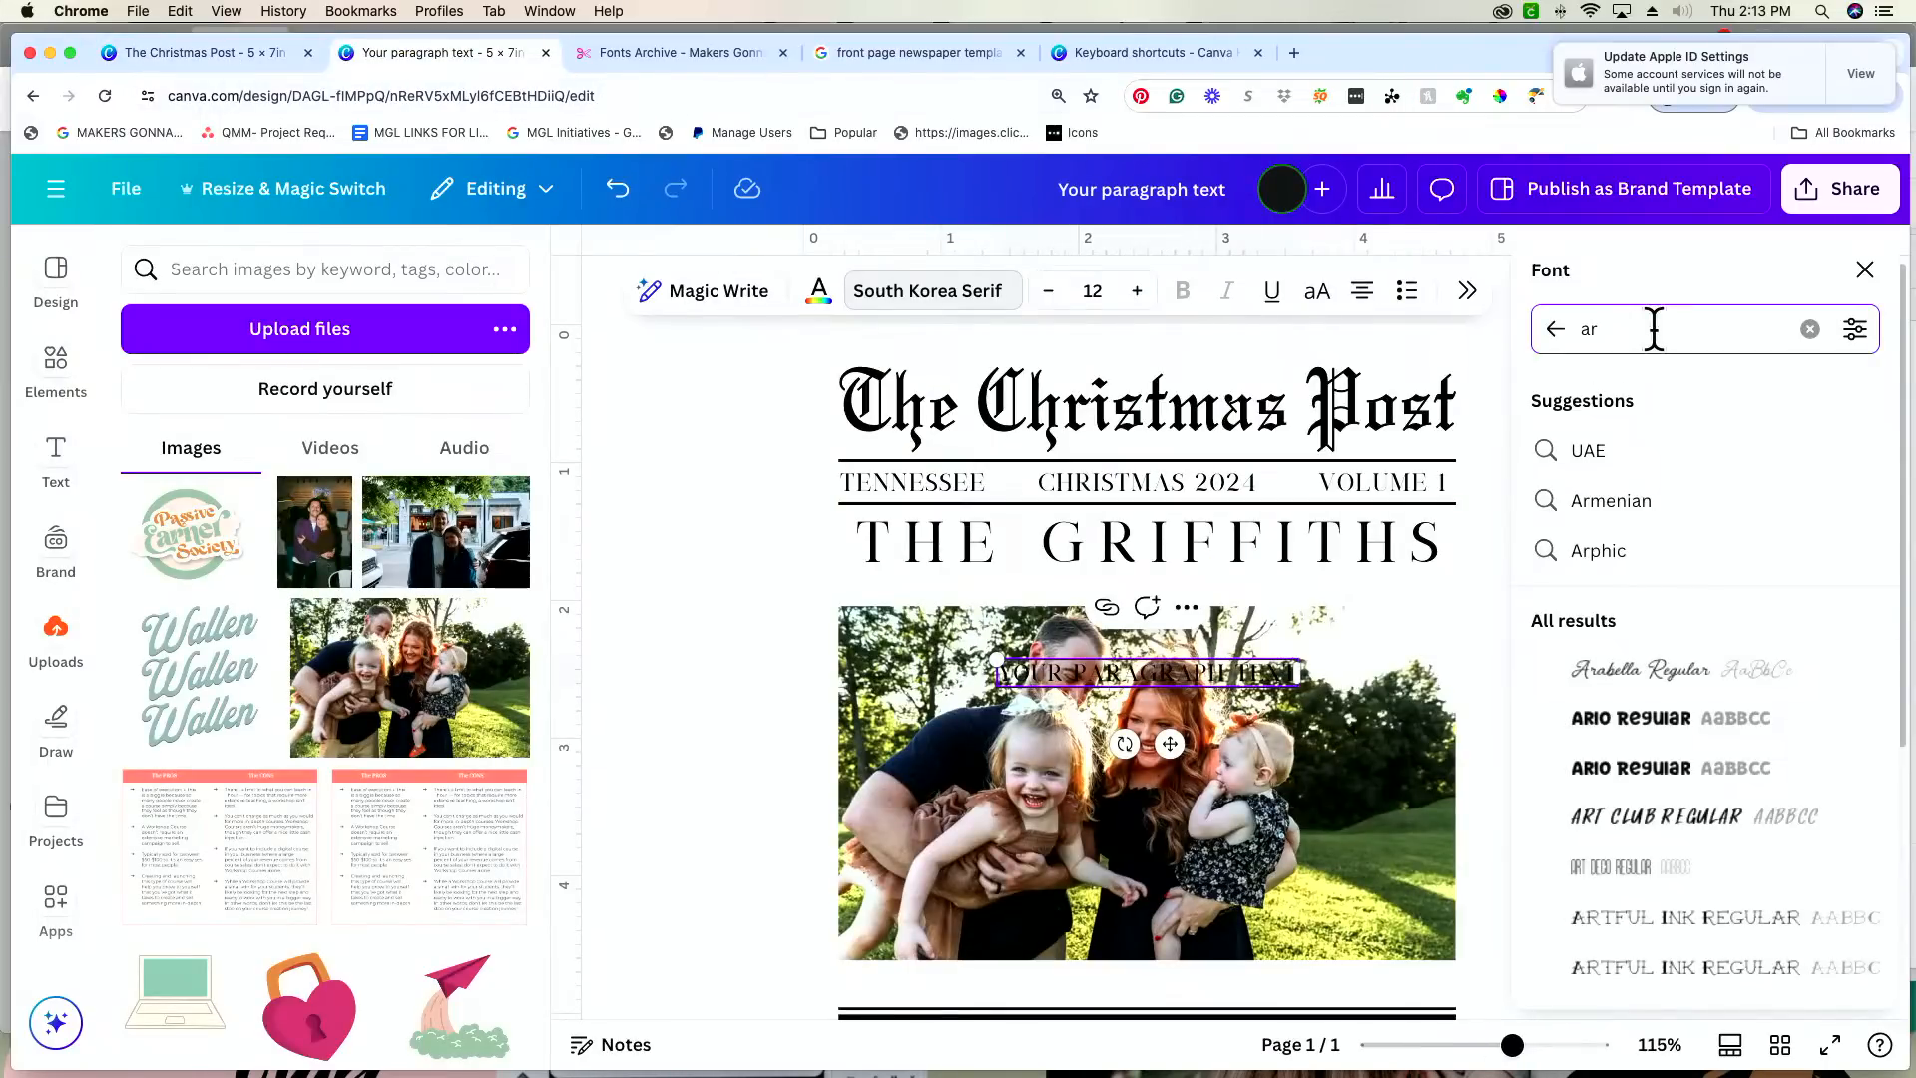
text(gy)
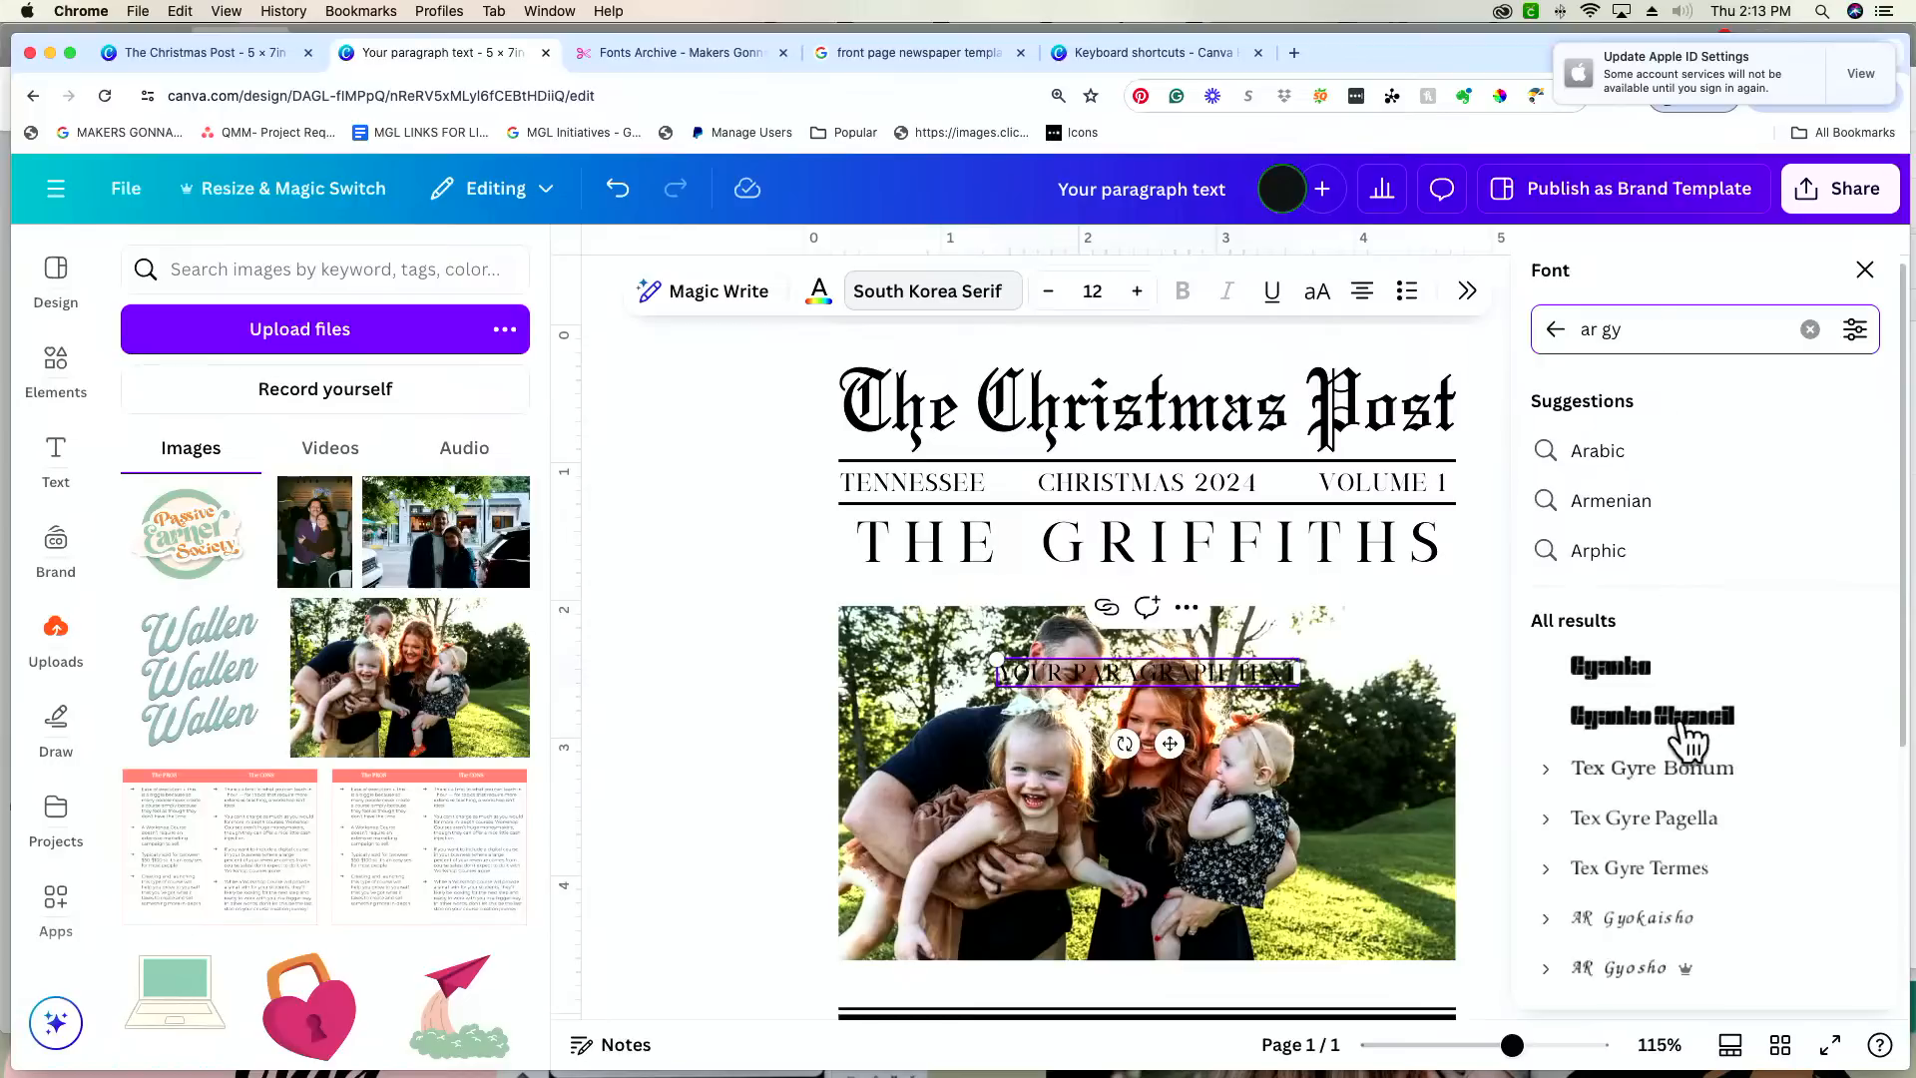
click(1745, 978)
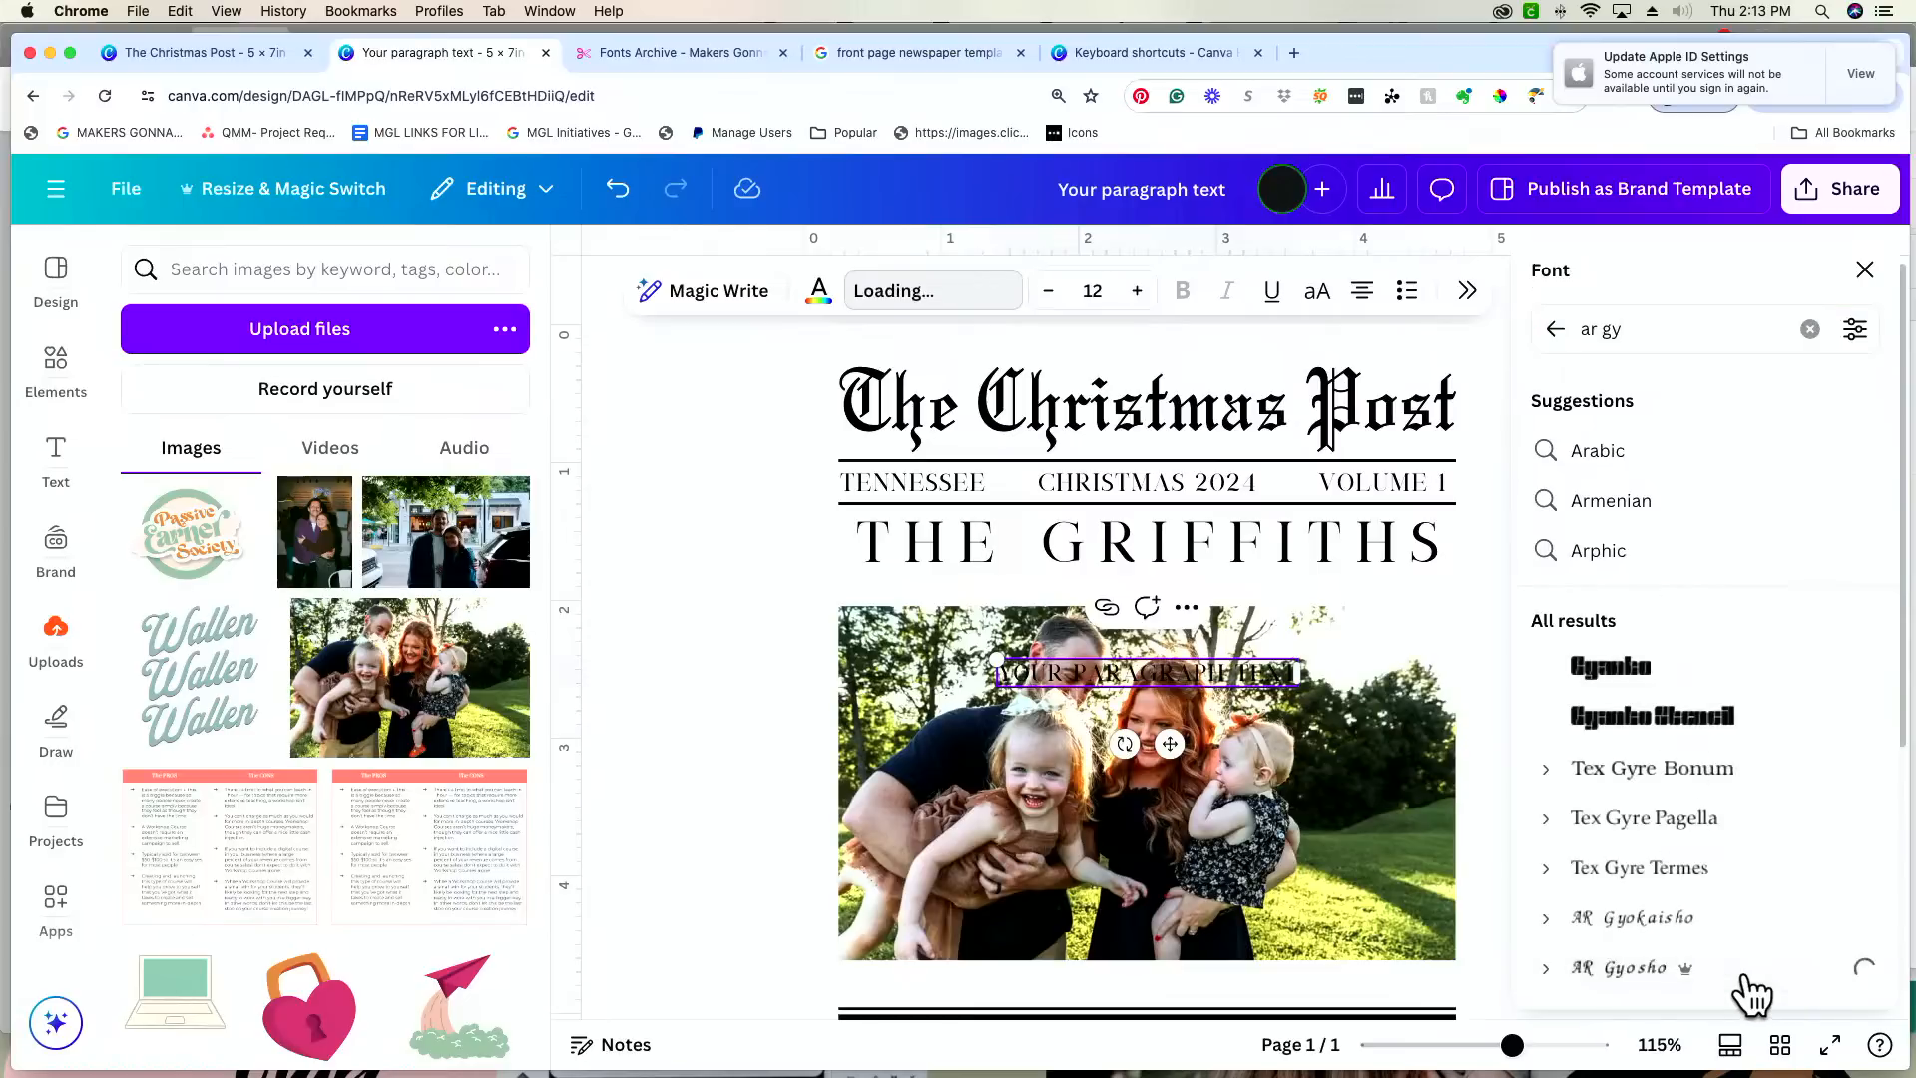
Step: Move the new script text into the gap between headline and photo, and place another copy of the uploaded family photo on the page
drag(1164, 741, 1145, 652)
click(443, 643)
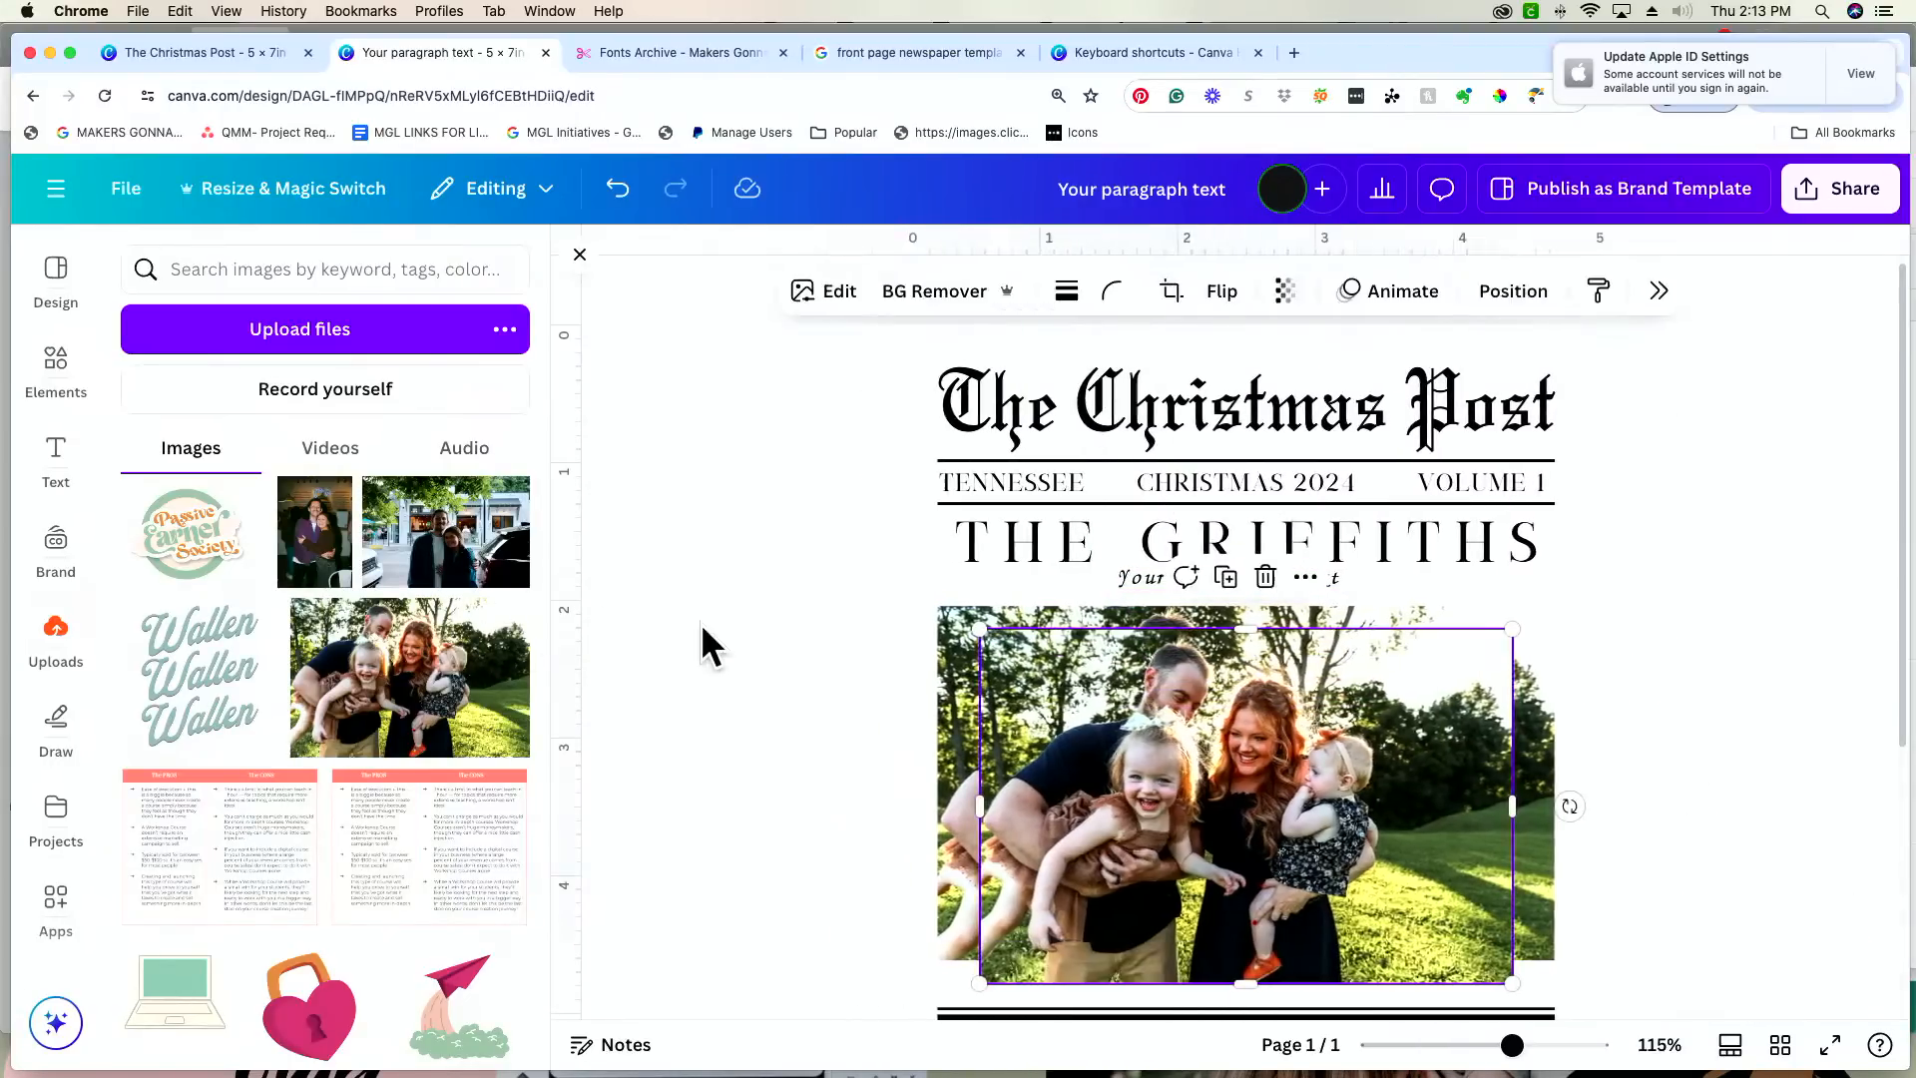
click(1147, 578)
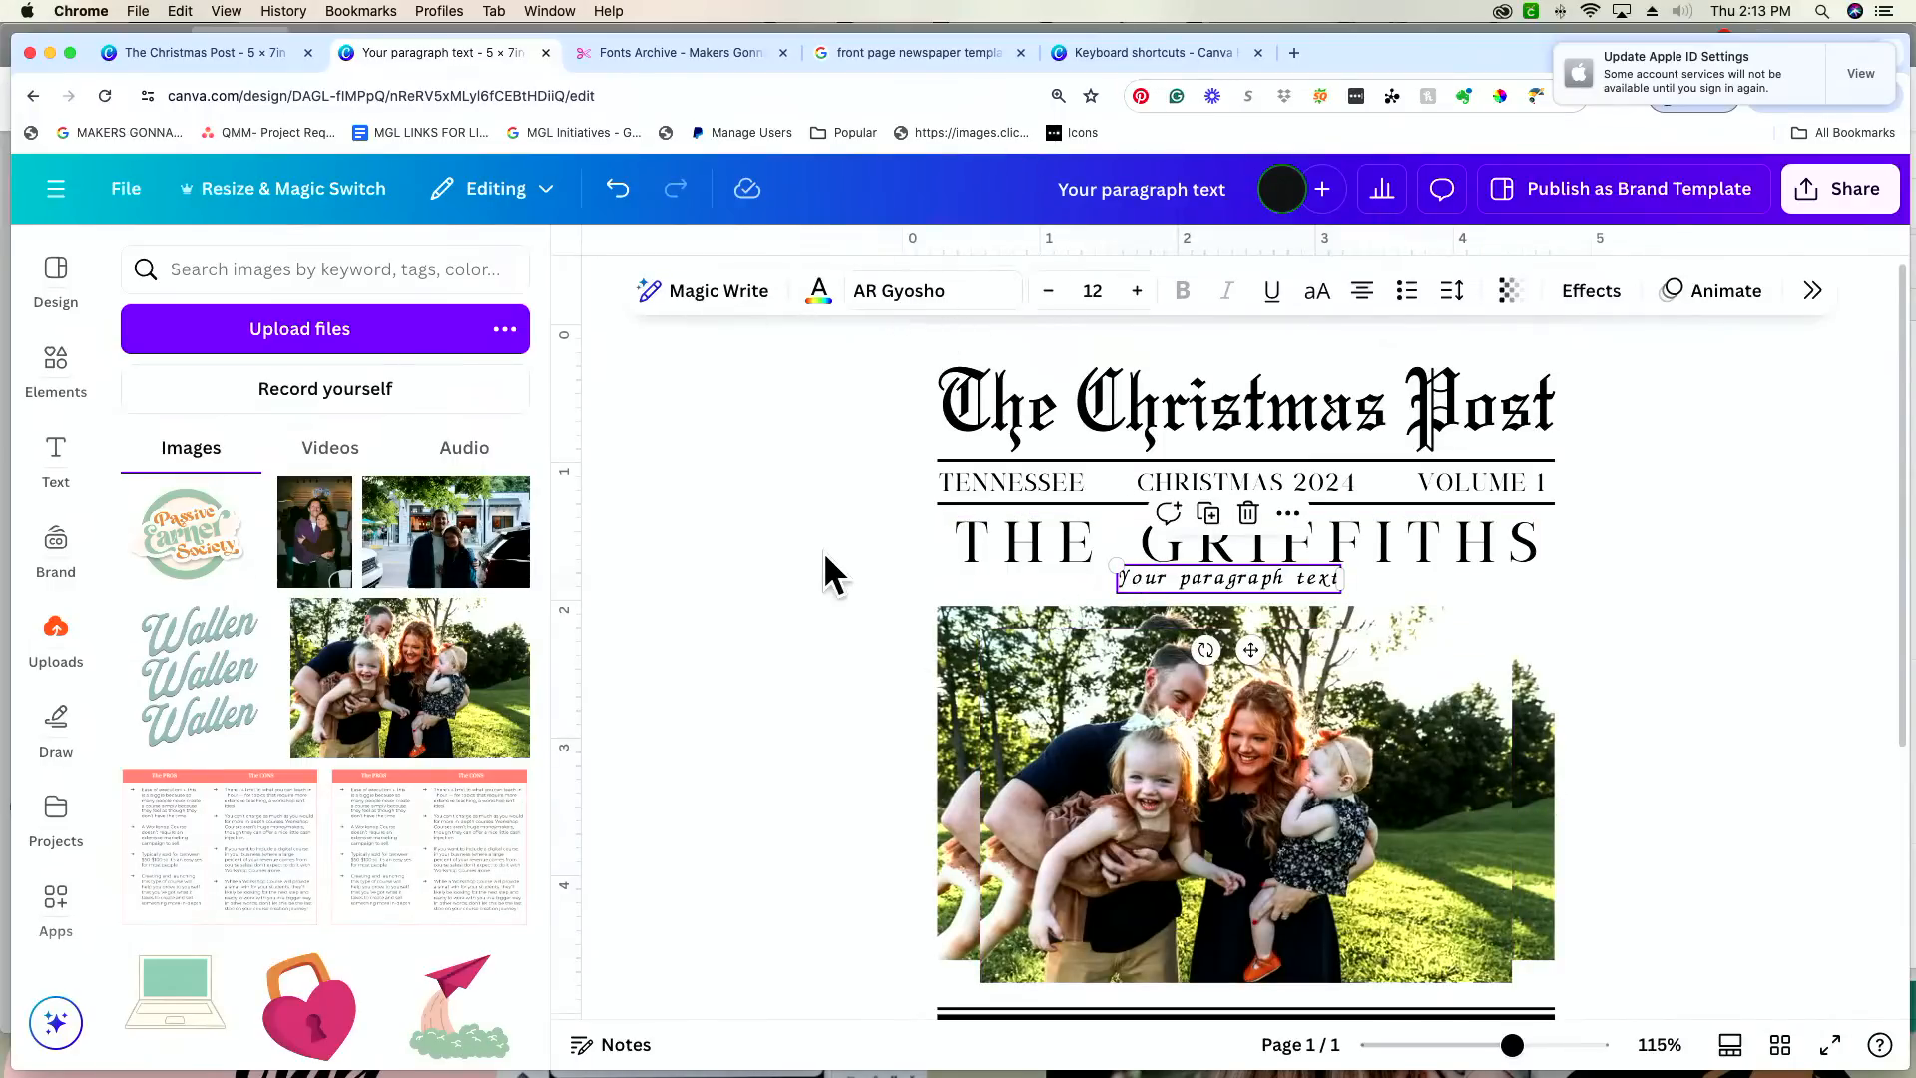
drag(1205, 589, 1212, 605)
Step: Replace the placeholder in the script text with the four family members' first names, separated by commas
double_click(1219, 590)
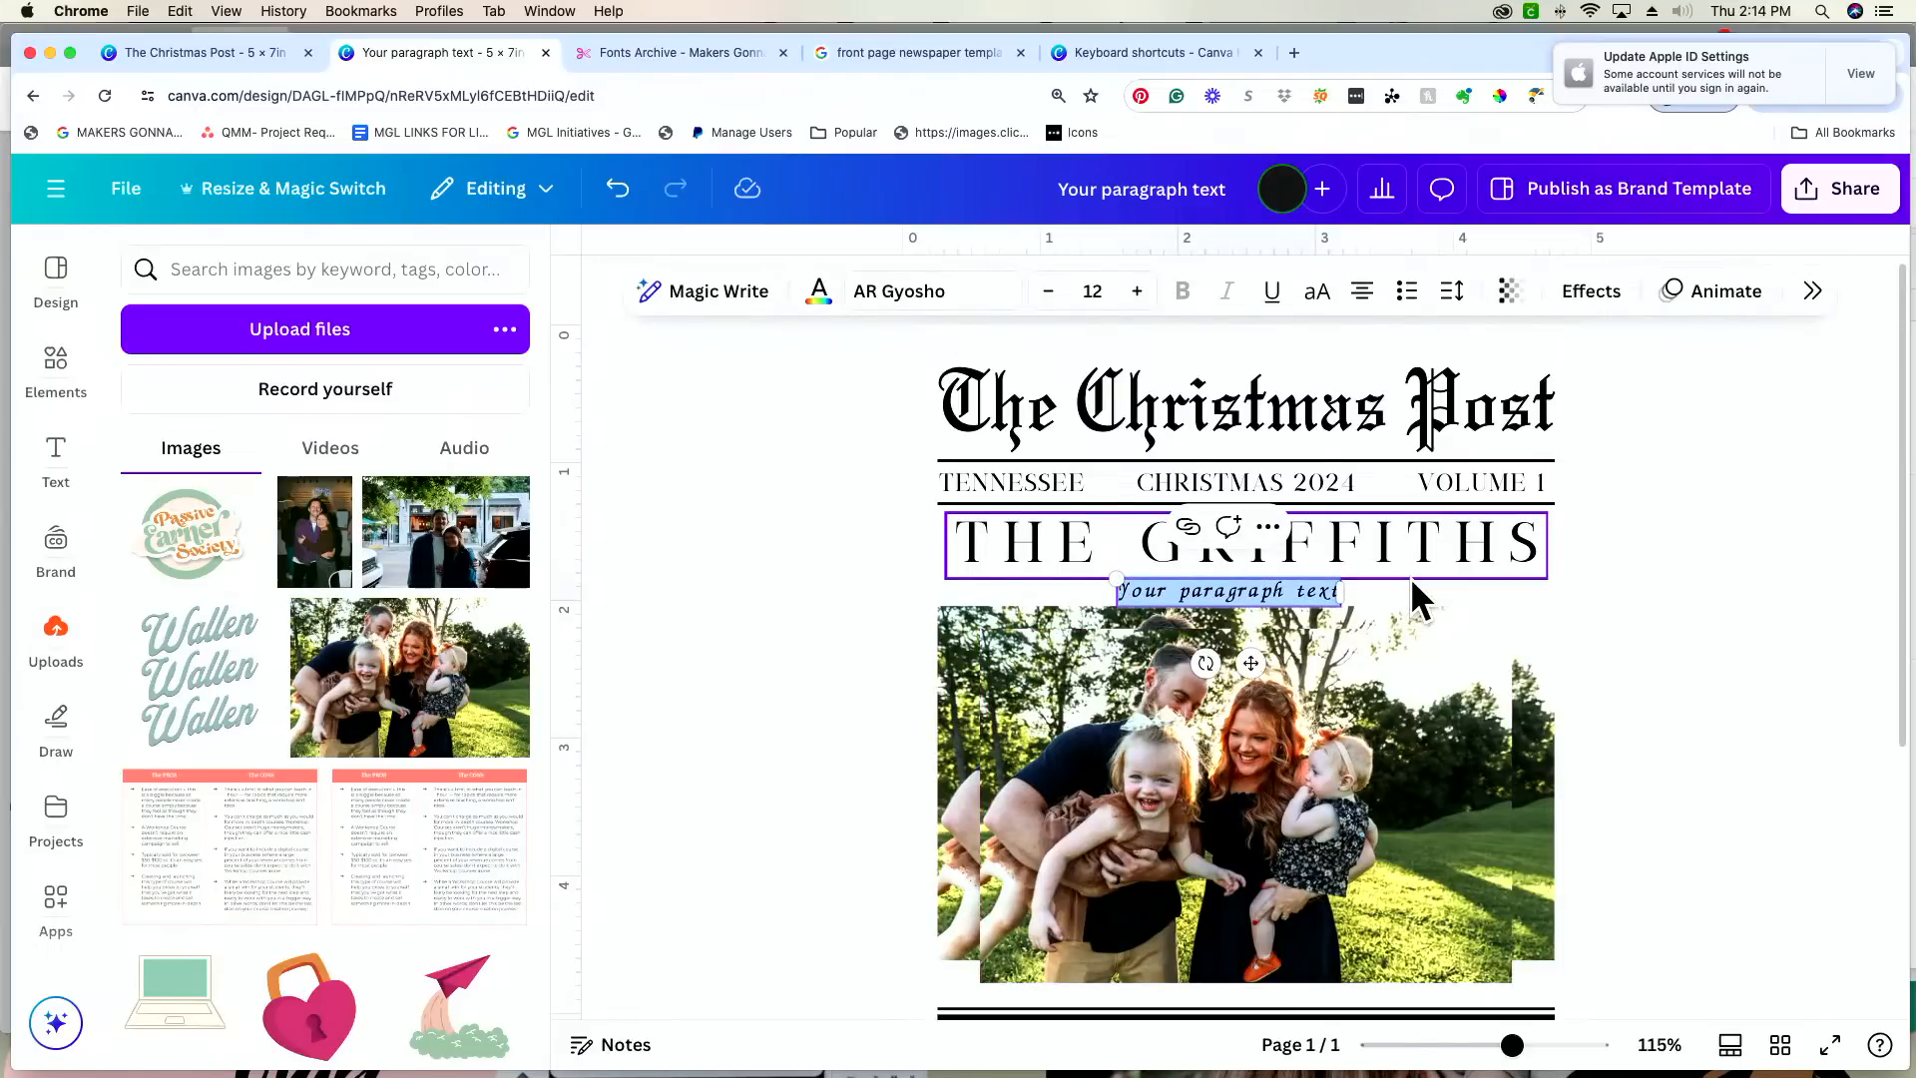
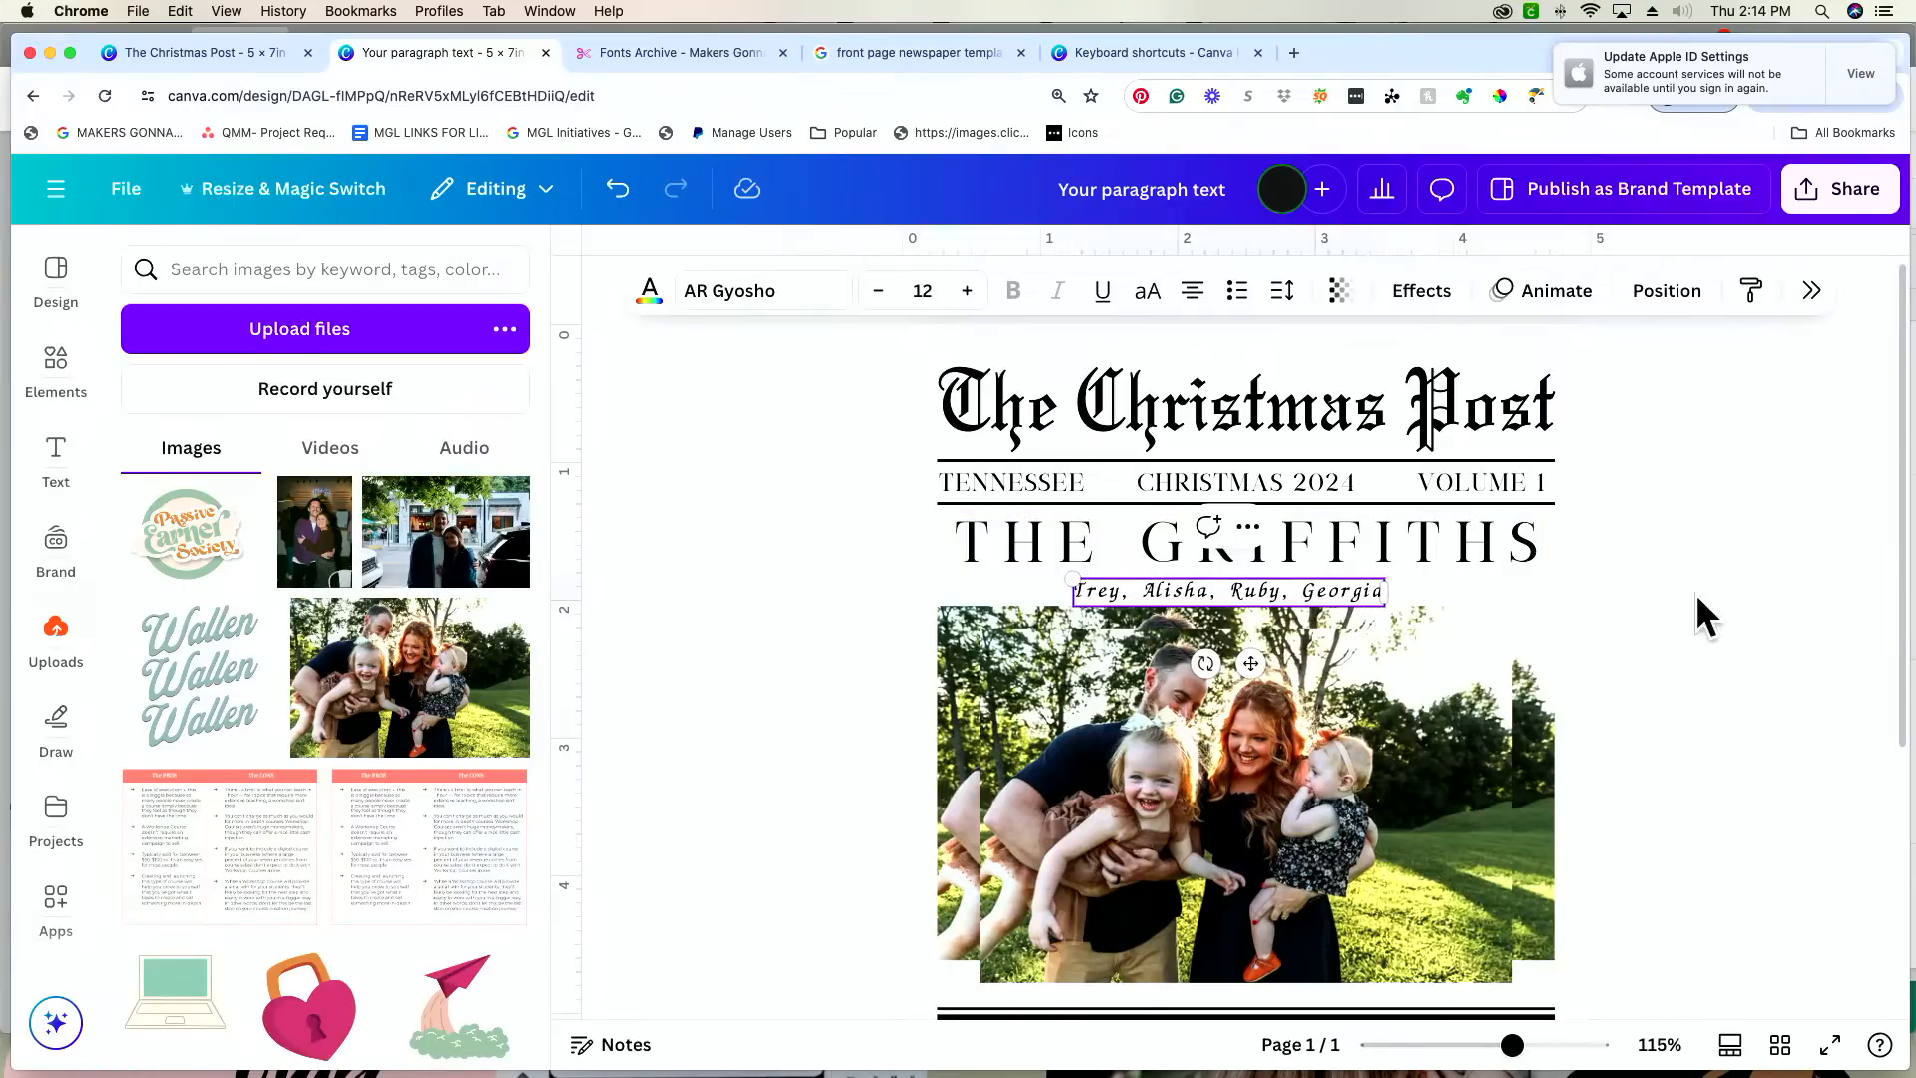
click(1697, 592)
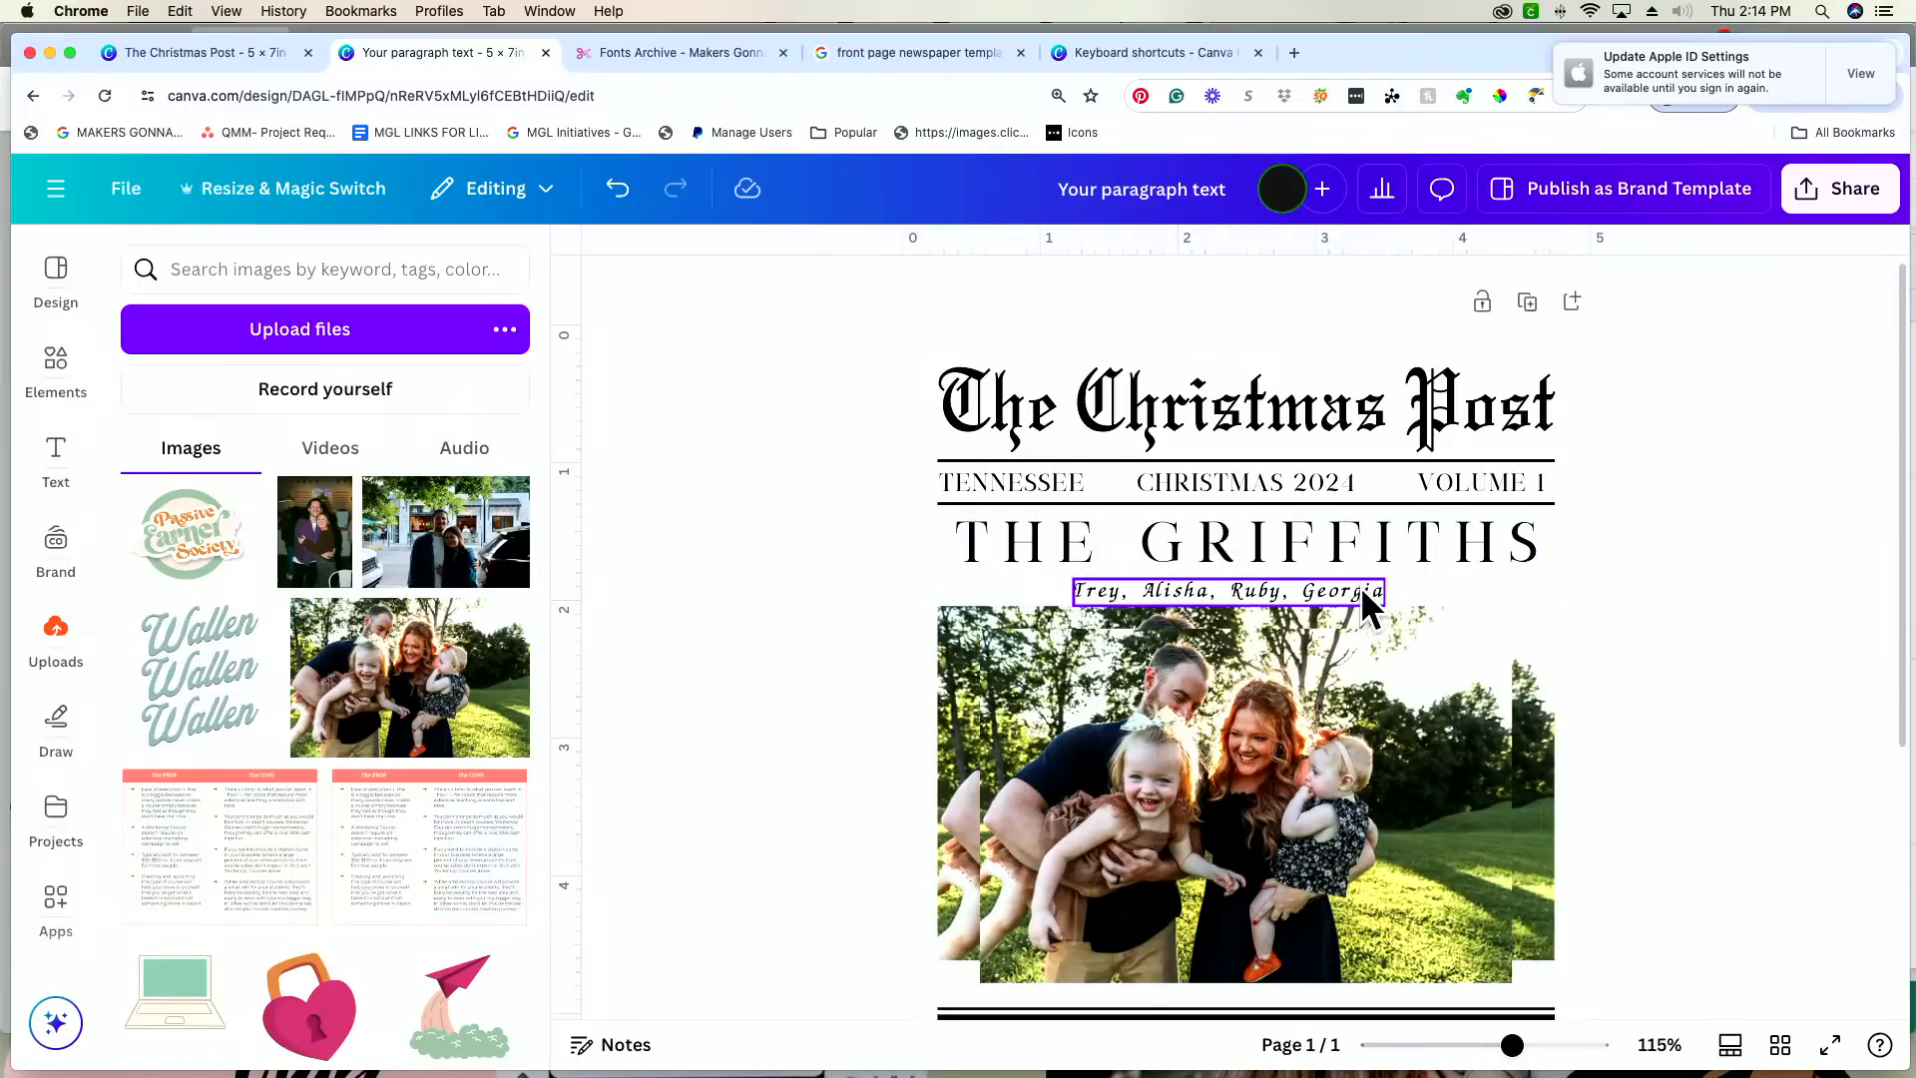
Step: Delete the extra copy of the family photo and lower the remaining photo slightly to widen the gap above it
click(1362, 585)
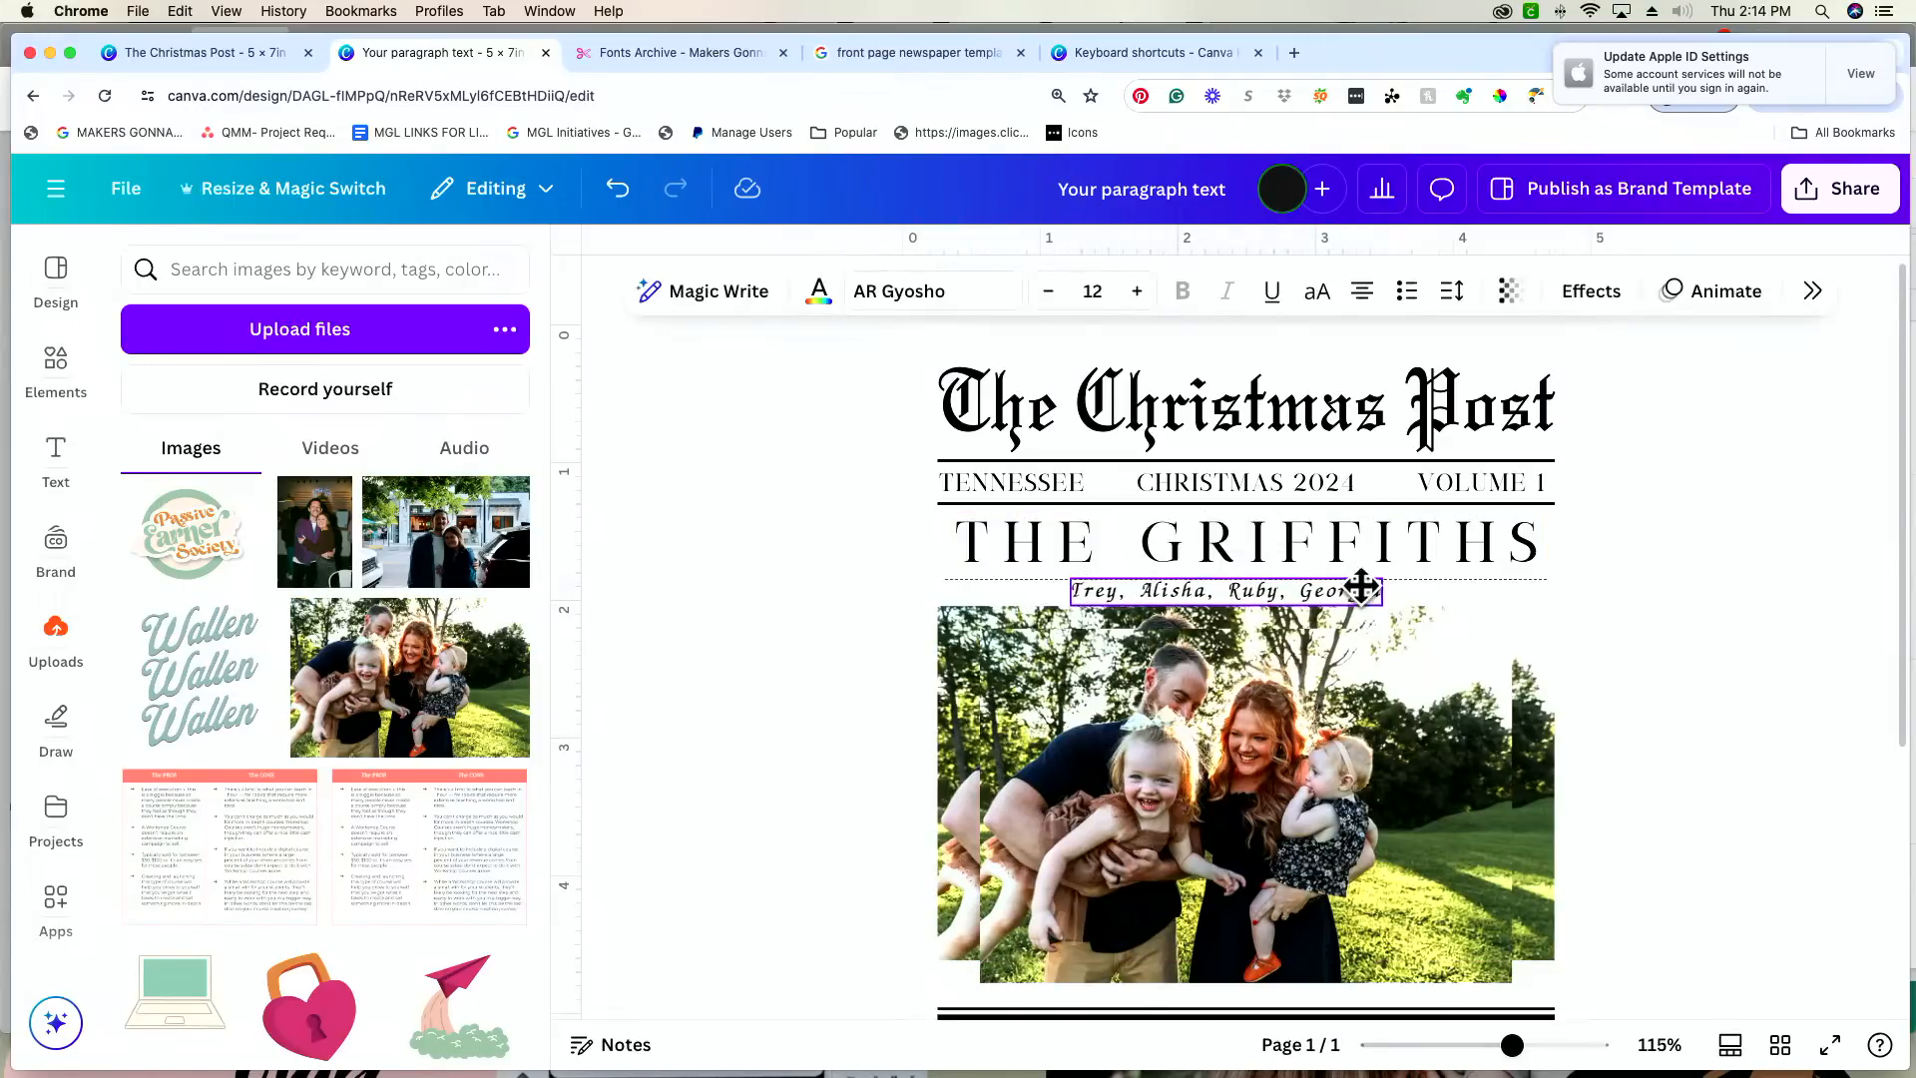
click(1355, 662)
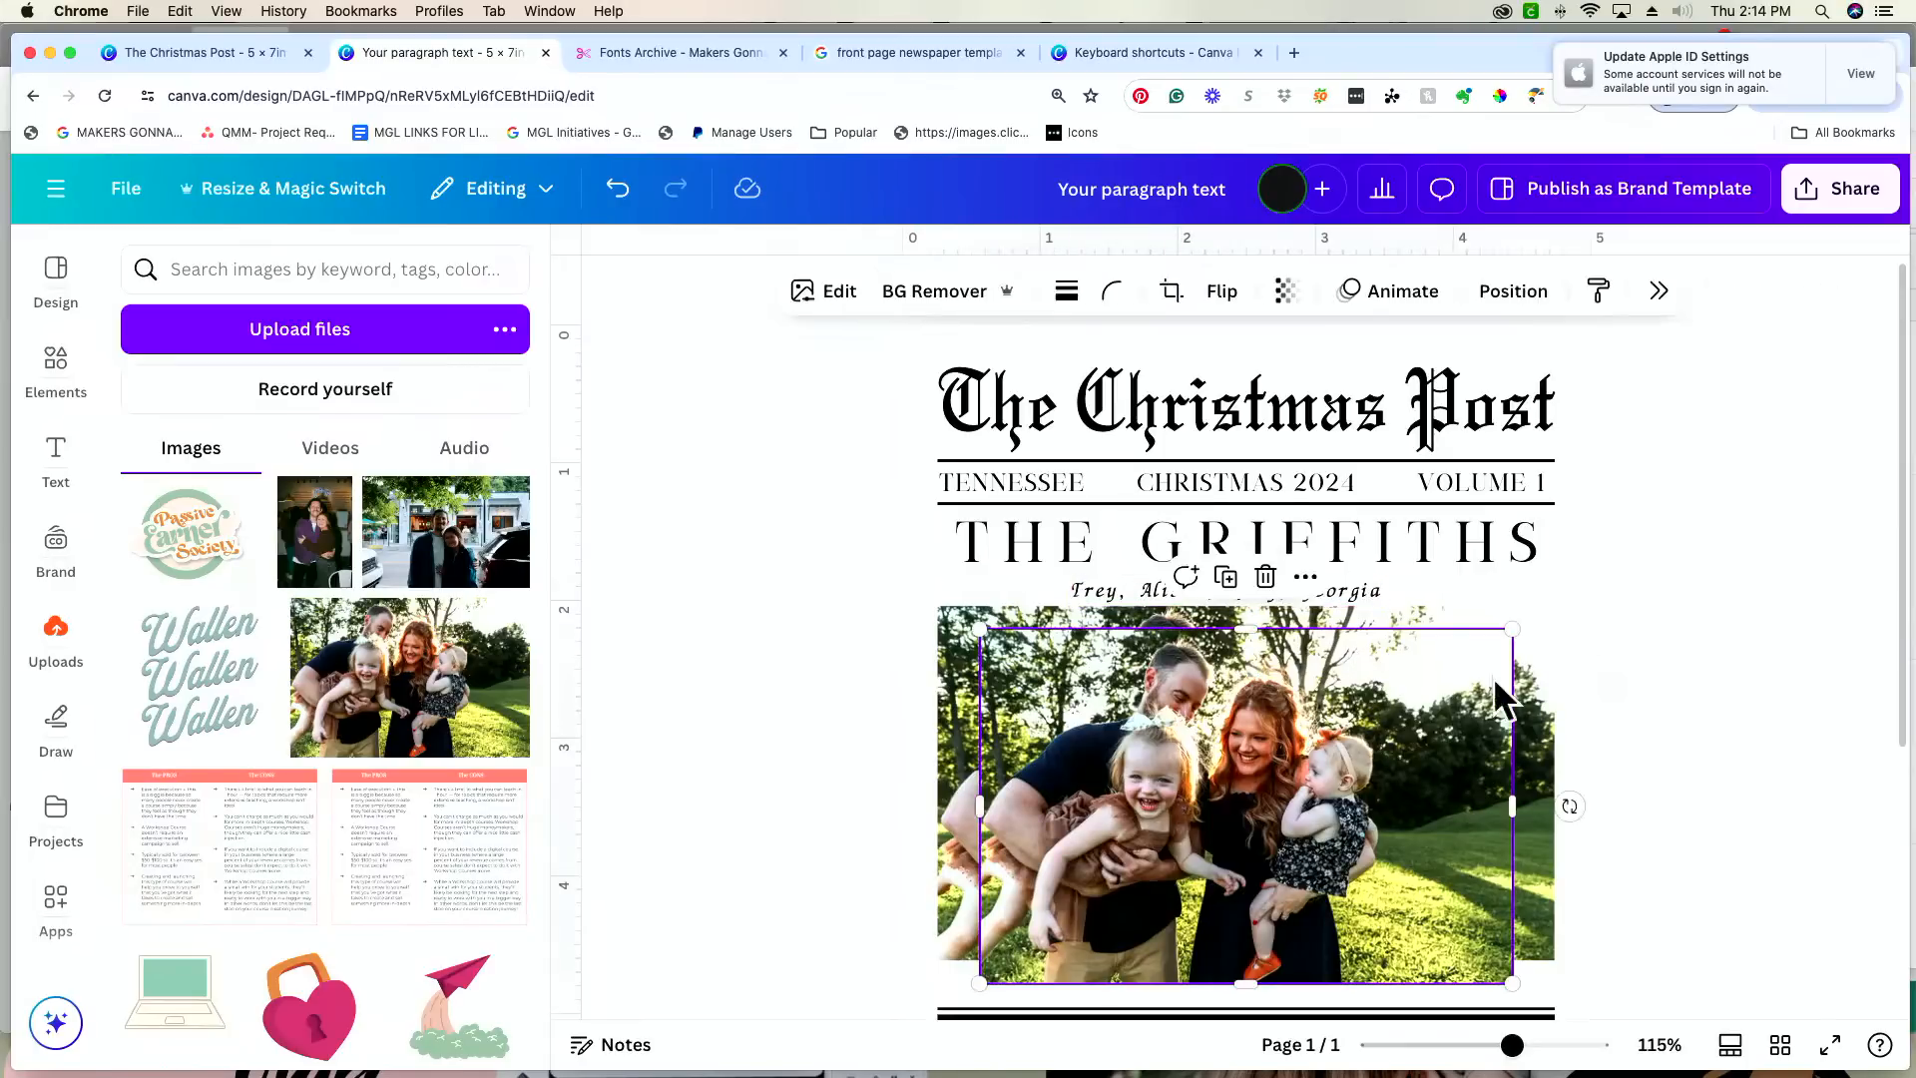
key(Delete)
click(1421, 695)
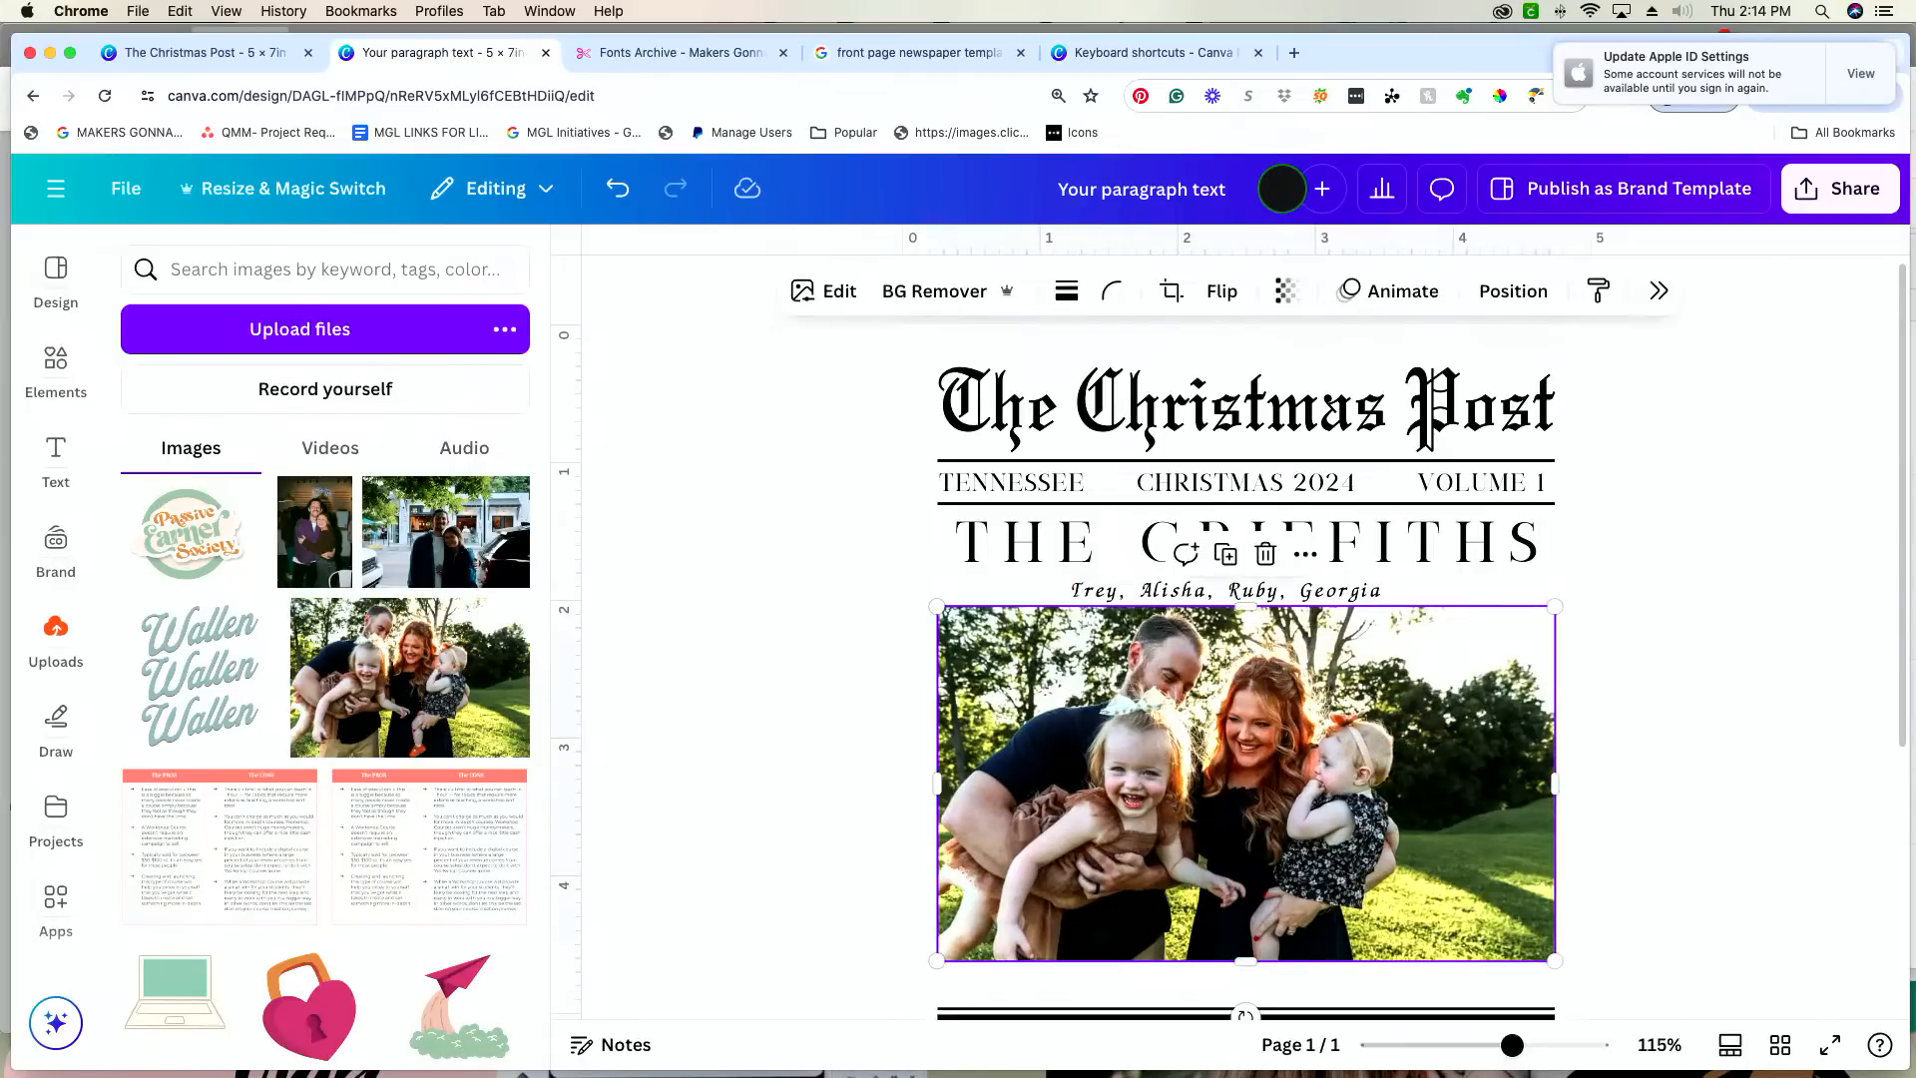
drag(1421, 695, 1421, 705)
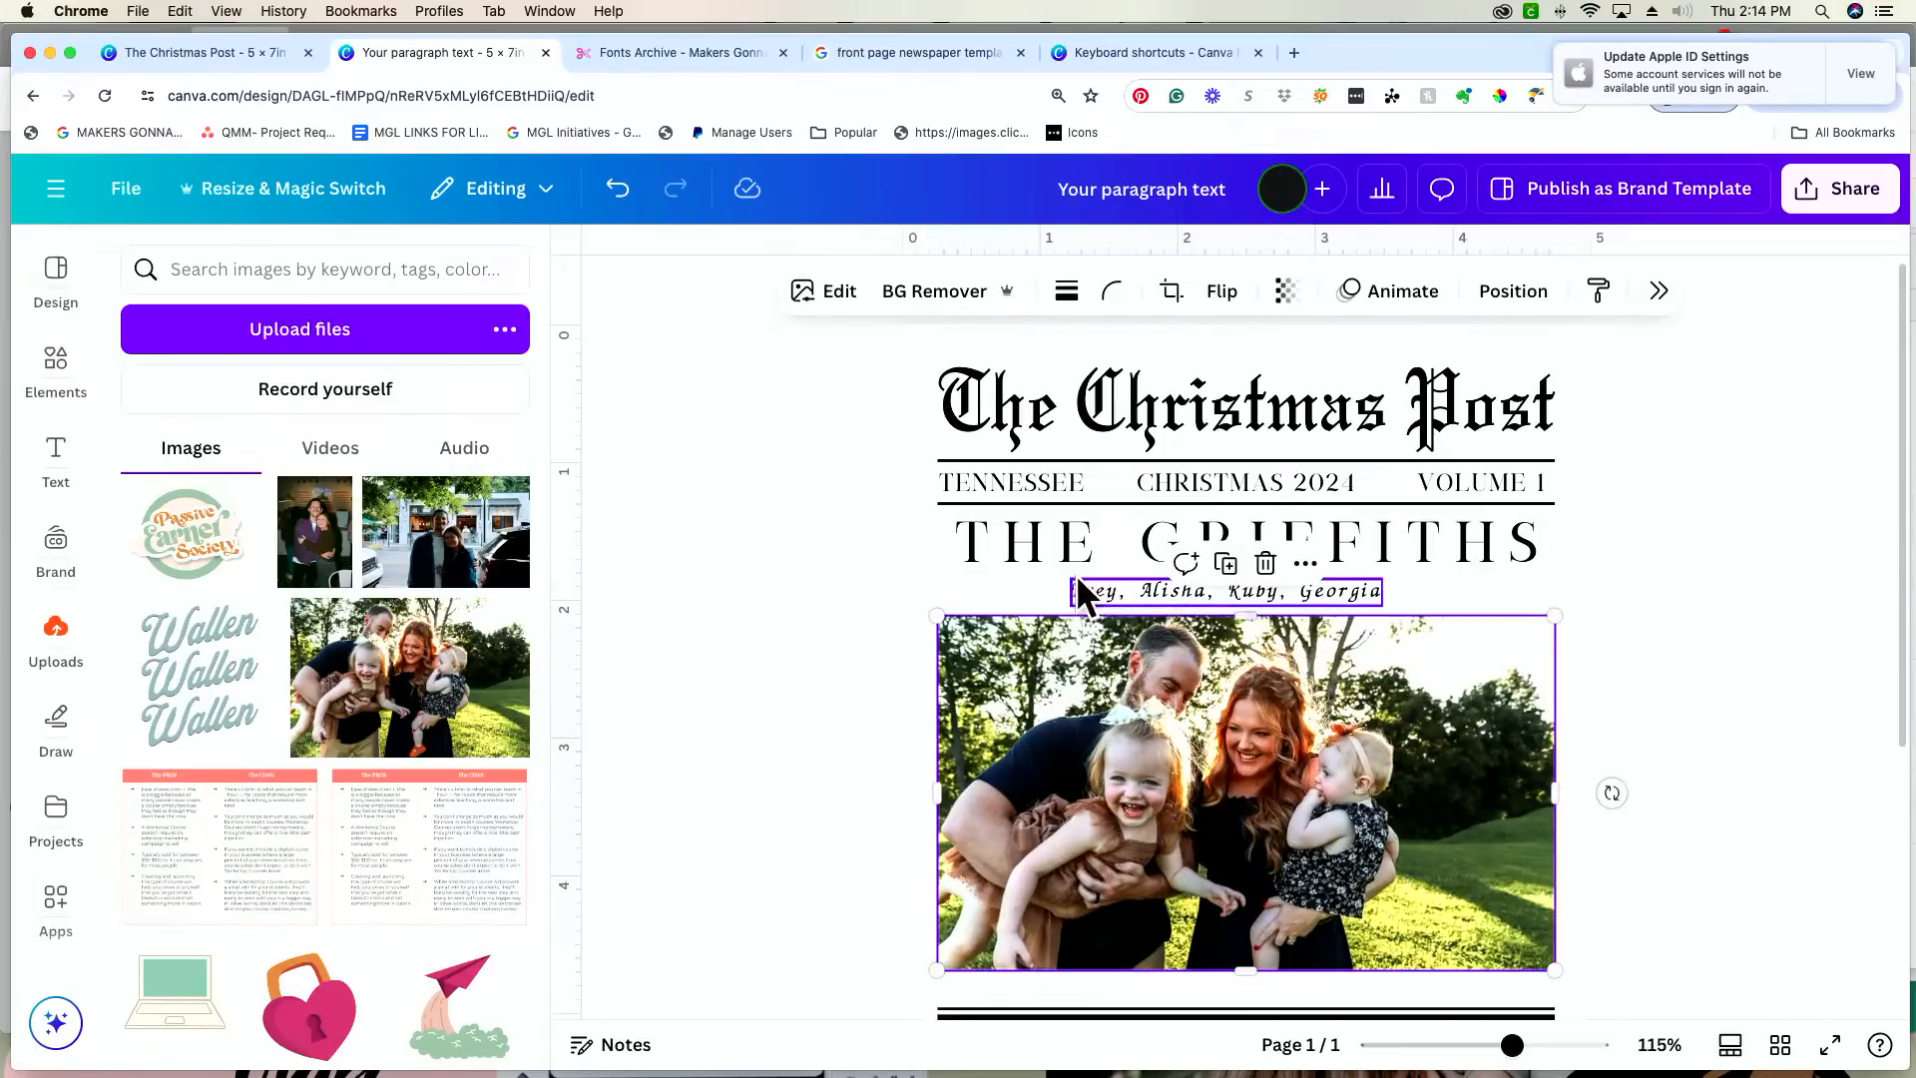
Step: Try the names line slightly higher, closer to the surname headline, and return it to its starting position
click(1107, 599)
key(Up)
key(Up)
key(Up)
key(Down)
key(Down)
key(Down)
key(Up)
key(Up)
key(Up)
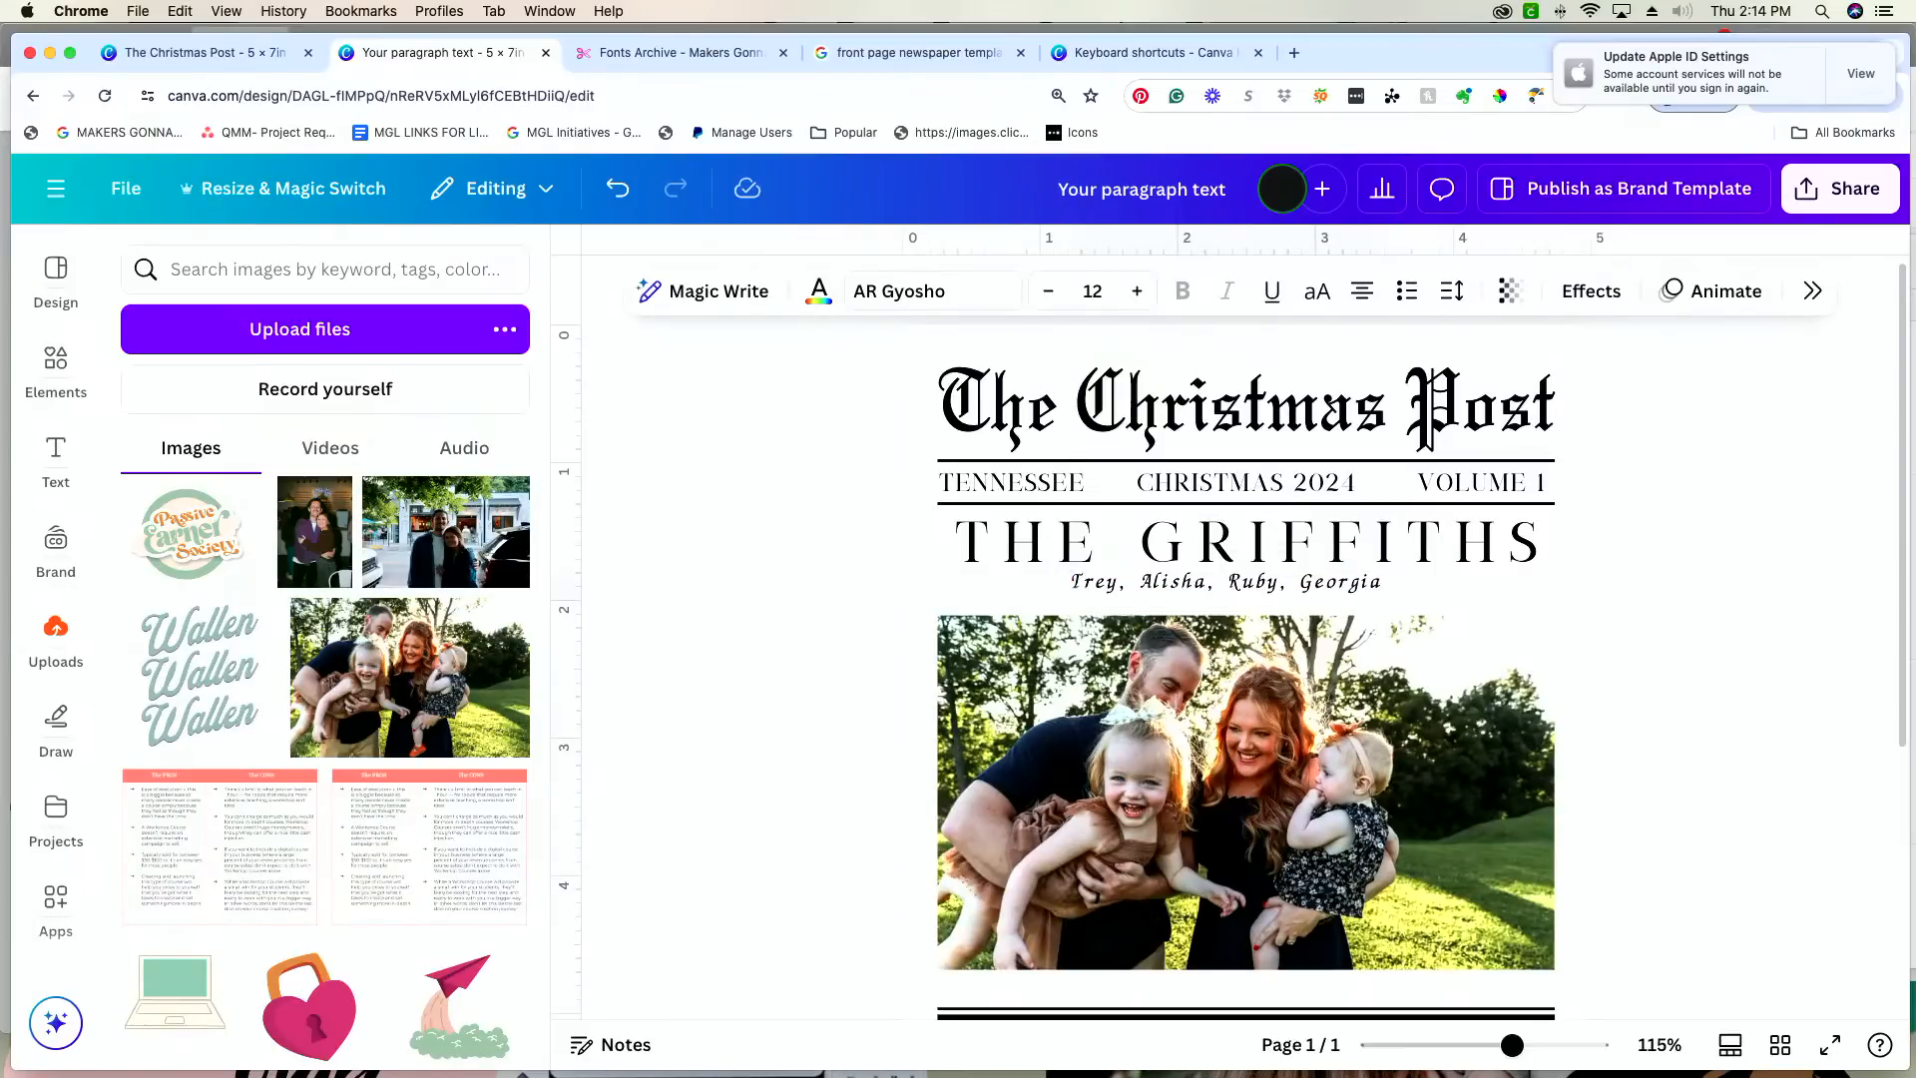
key(Down)
key(Down)
key(Down)
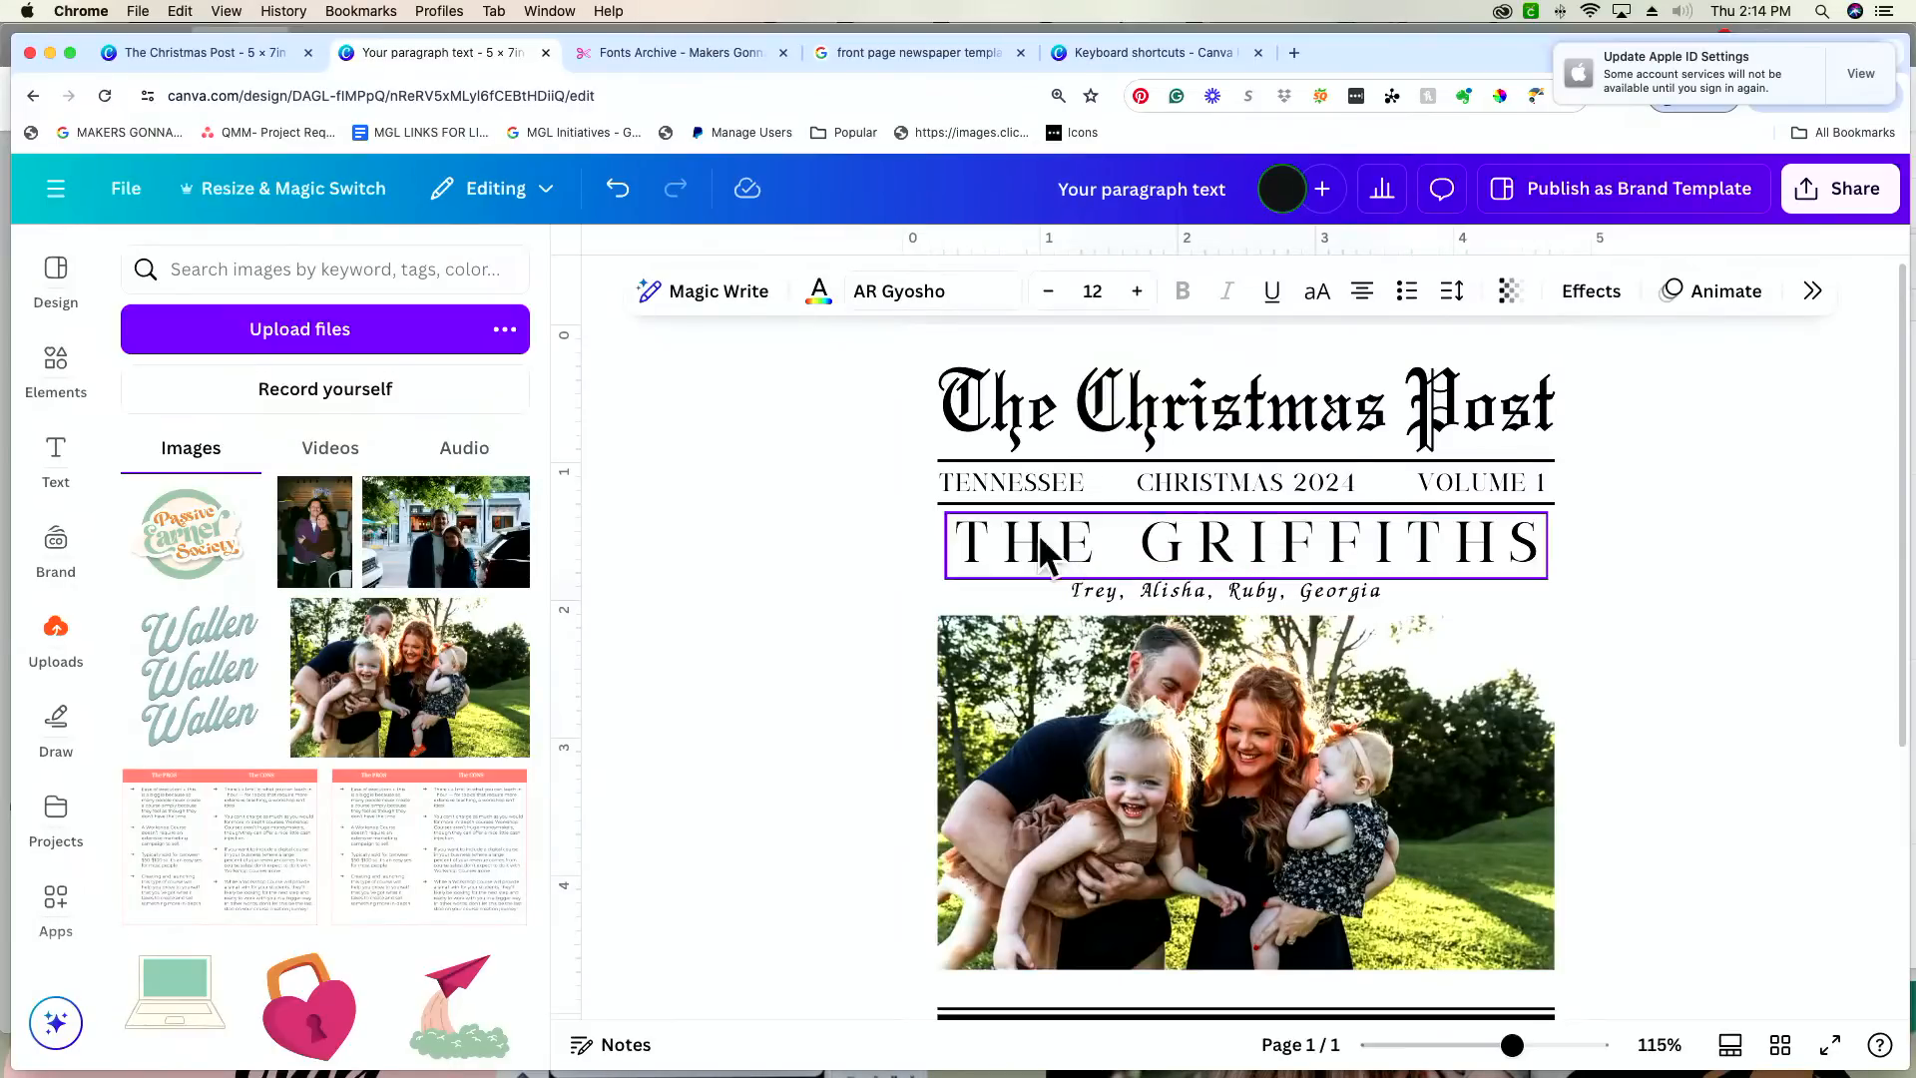
Step: Enlarge the names line to font size 12.6 and shift it to sit centred beneath the surname headline
drag(1071, 580, 1054, 579)
drag(1240, 665, 1274, 665)
click(1738, 565)
click(1332, 600)
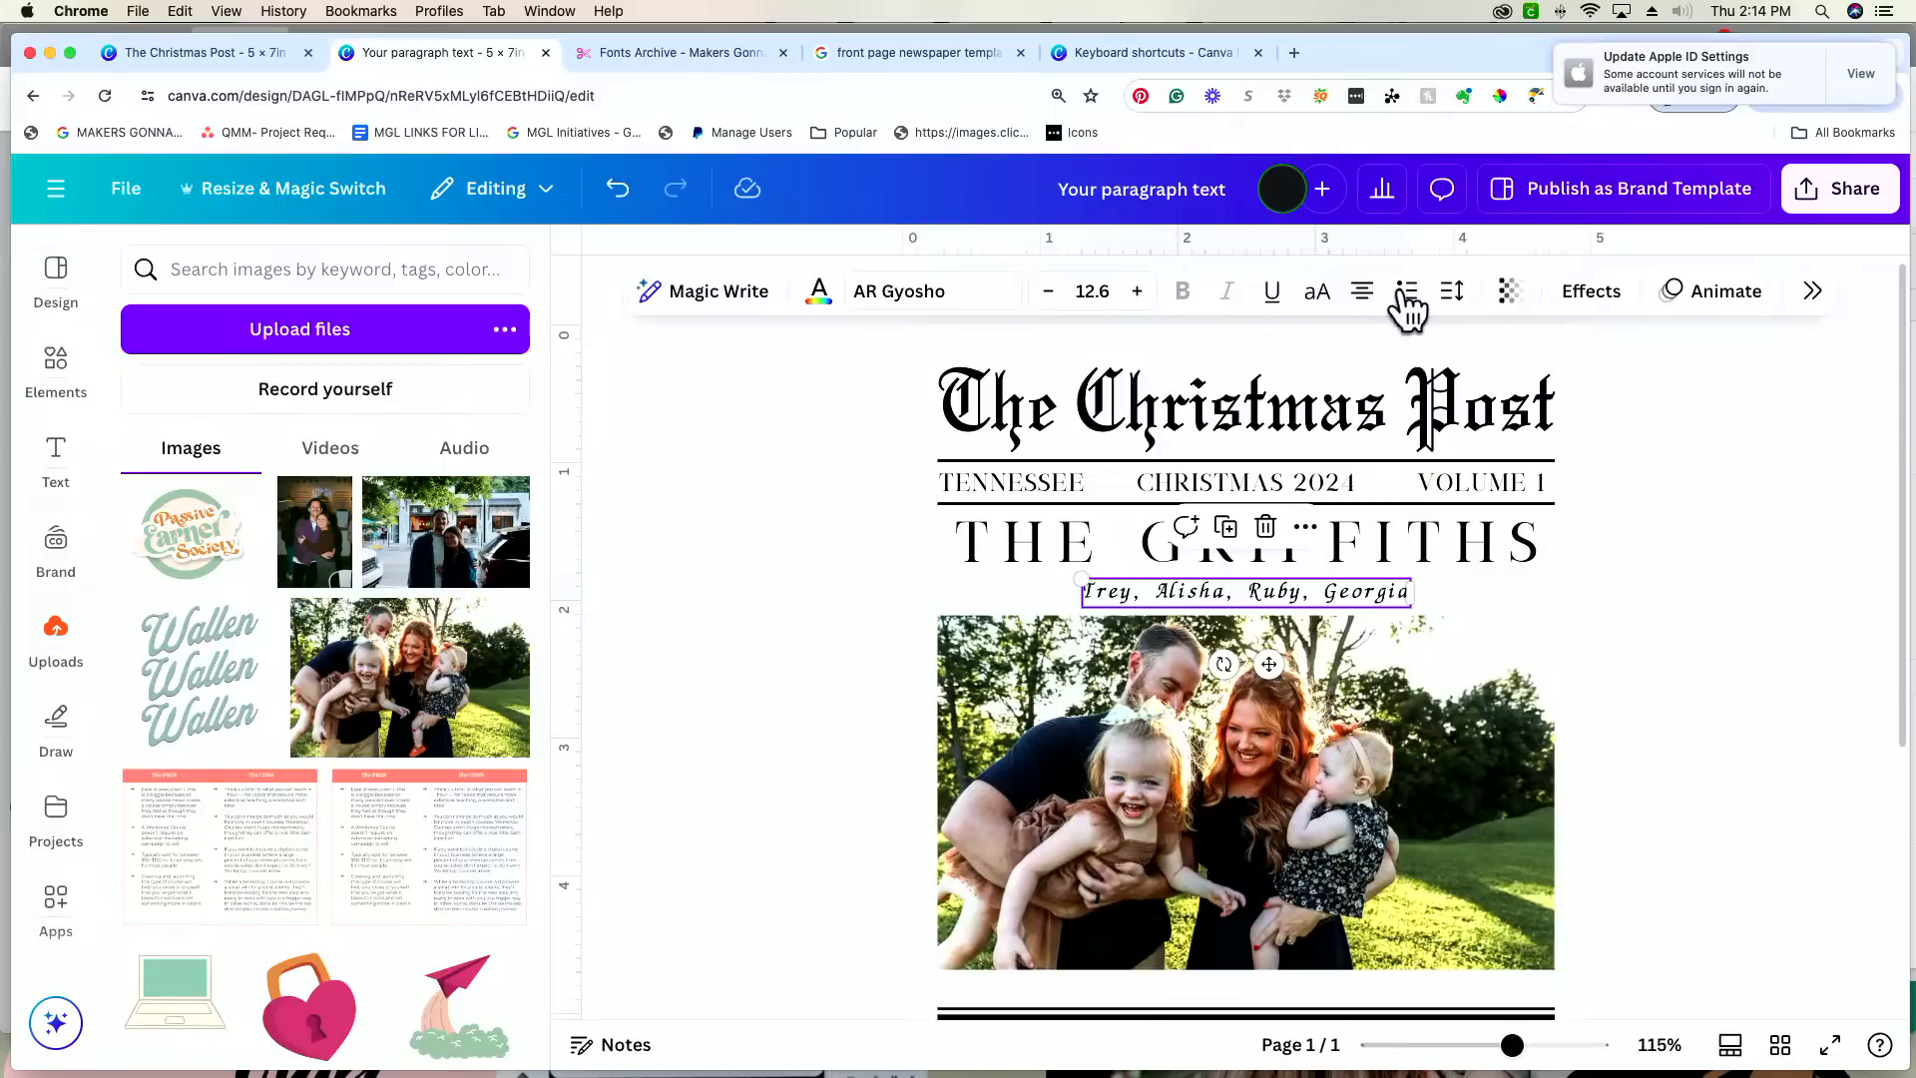
Step: Set the names line's letter spacing to 234
click(1451, 291)
drag(1361, 392, 1404, 392)
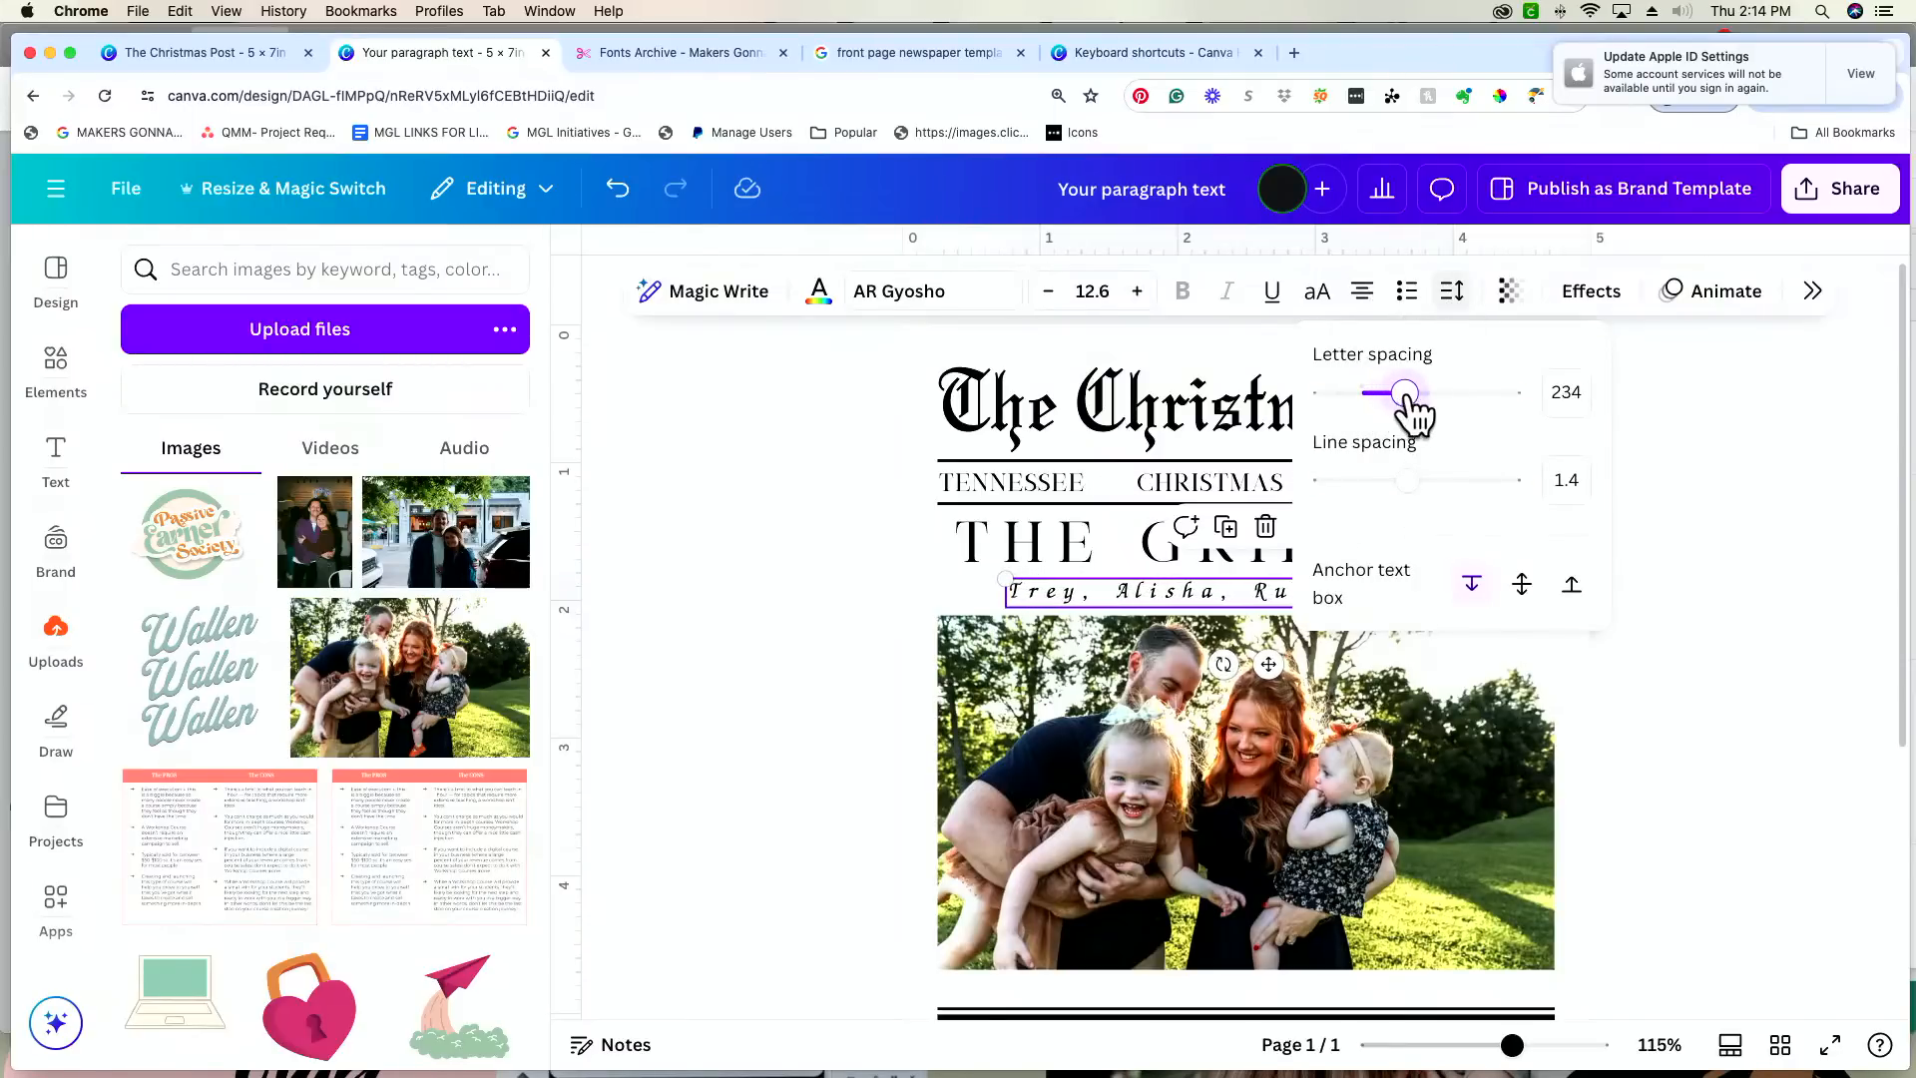
click(1738, 447)
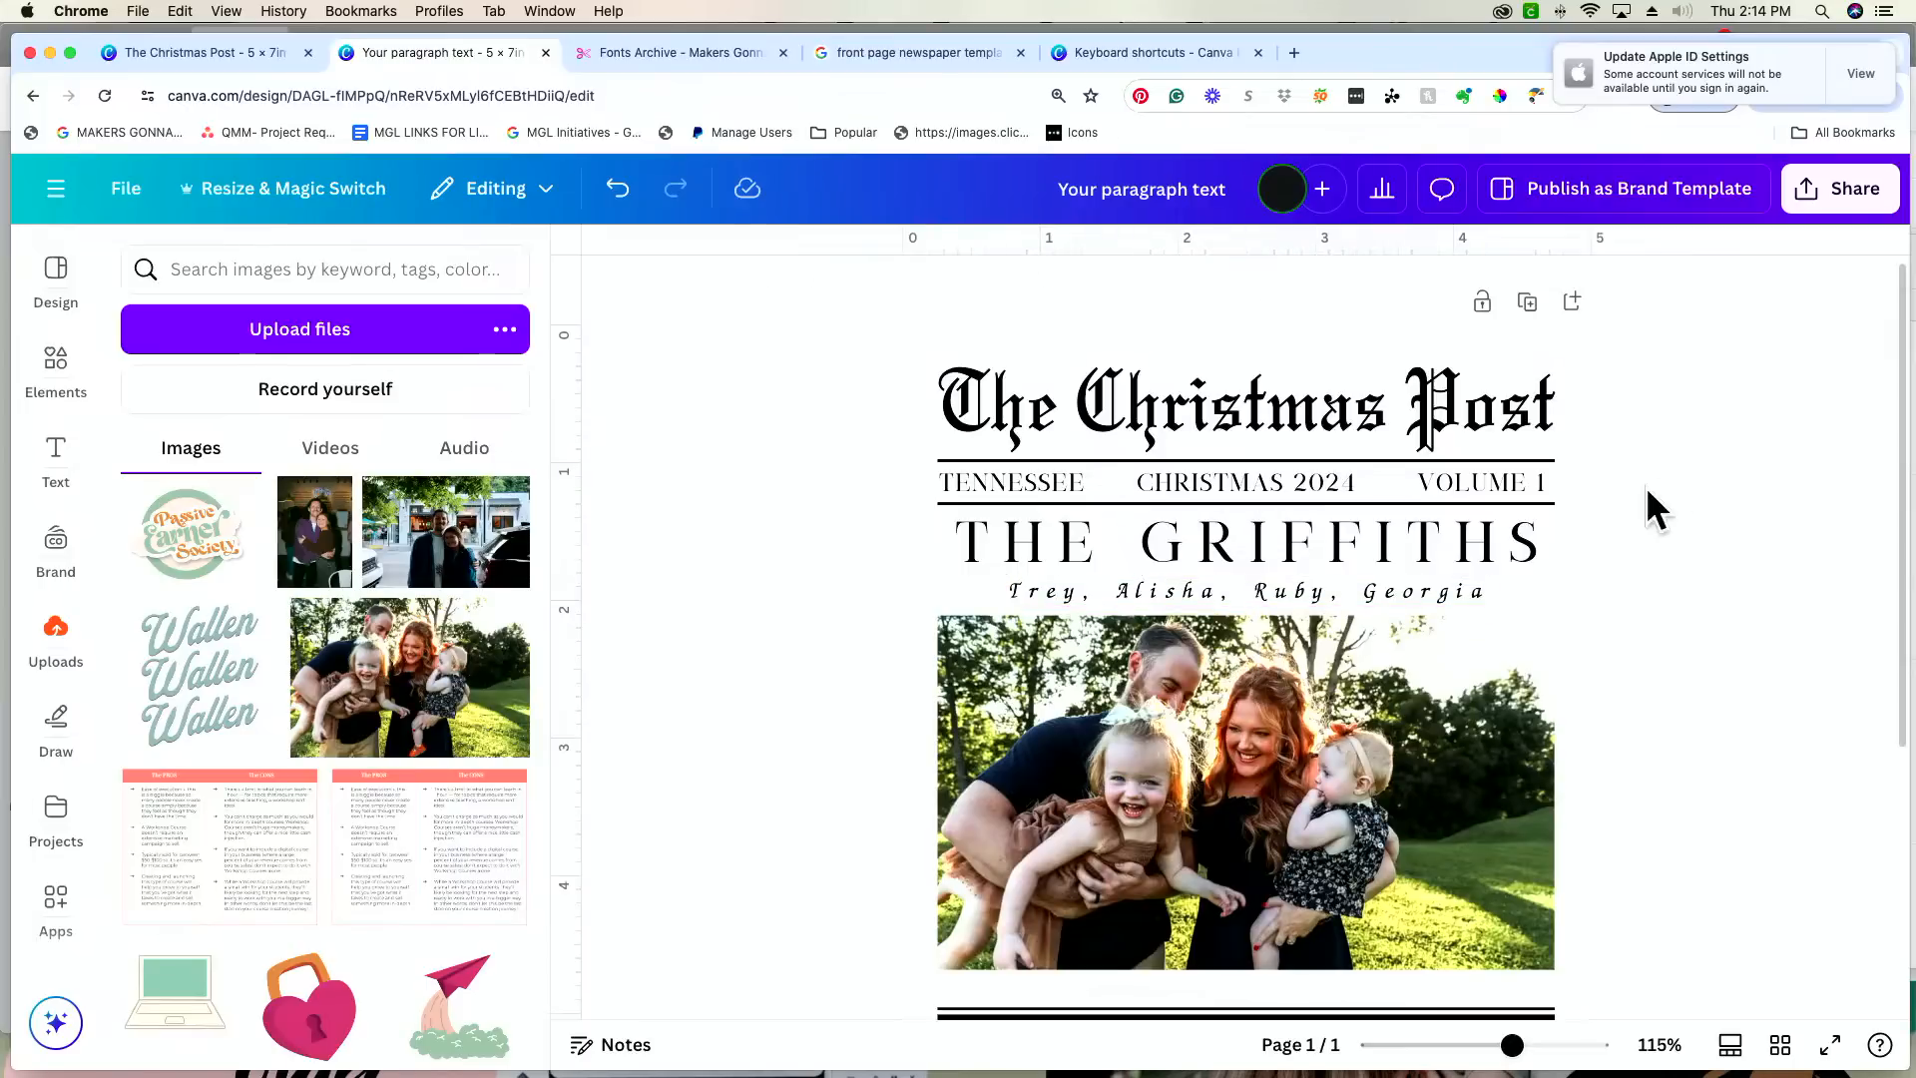
Step: Nudge the widened names line up and back down to test its gap from the surname headline
click(1458, 586)
key(Up)
key(Up)
key(Up)
key(Up)
key(Up)
key(Up)
key(Down)
key(Down)
key(Down)
key(Down)
key(Down)
key(Down)
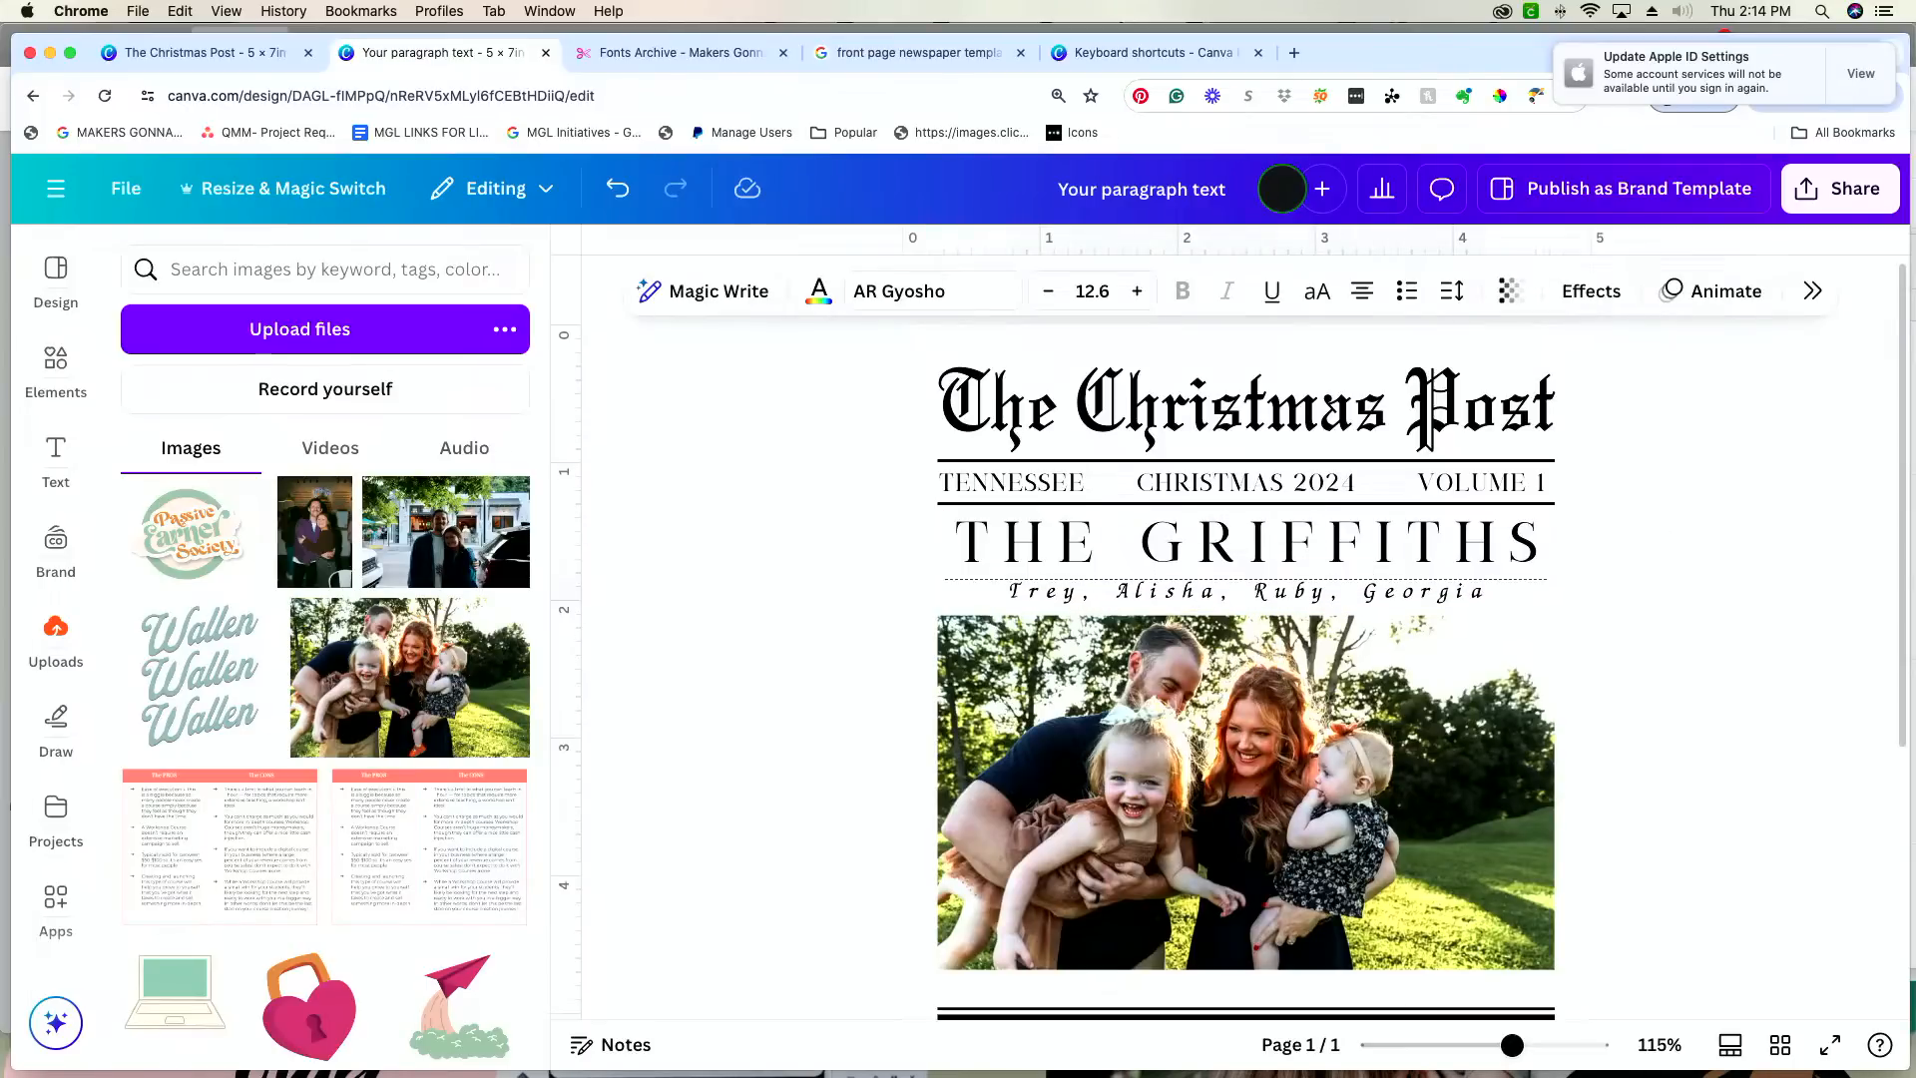
Step: Compare the names line with the finished "The Christmas Post" design and set its letter spacing to 106
click(236, 52)
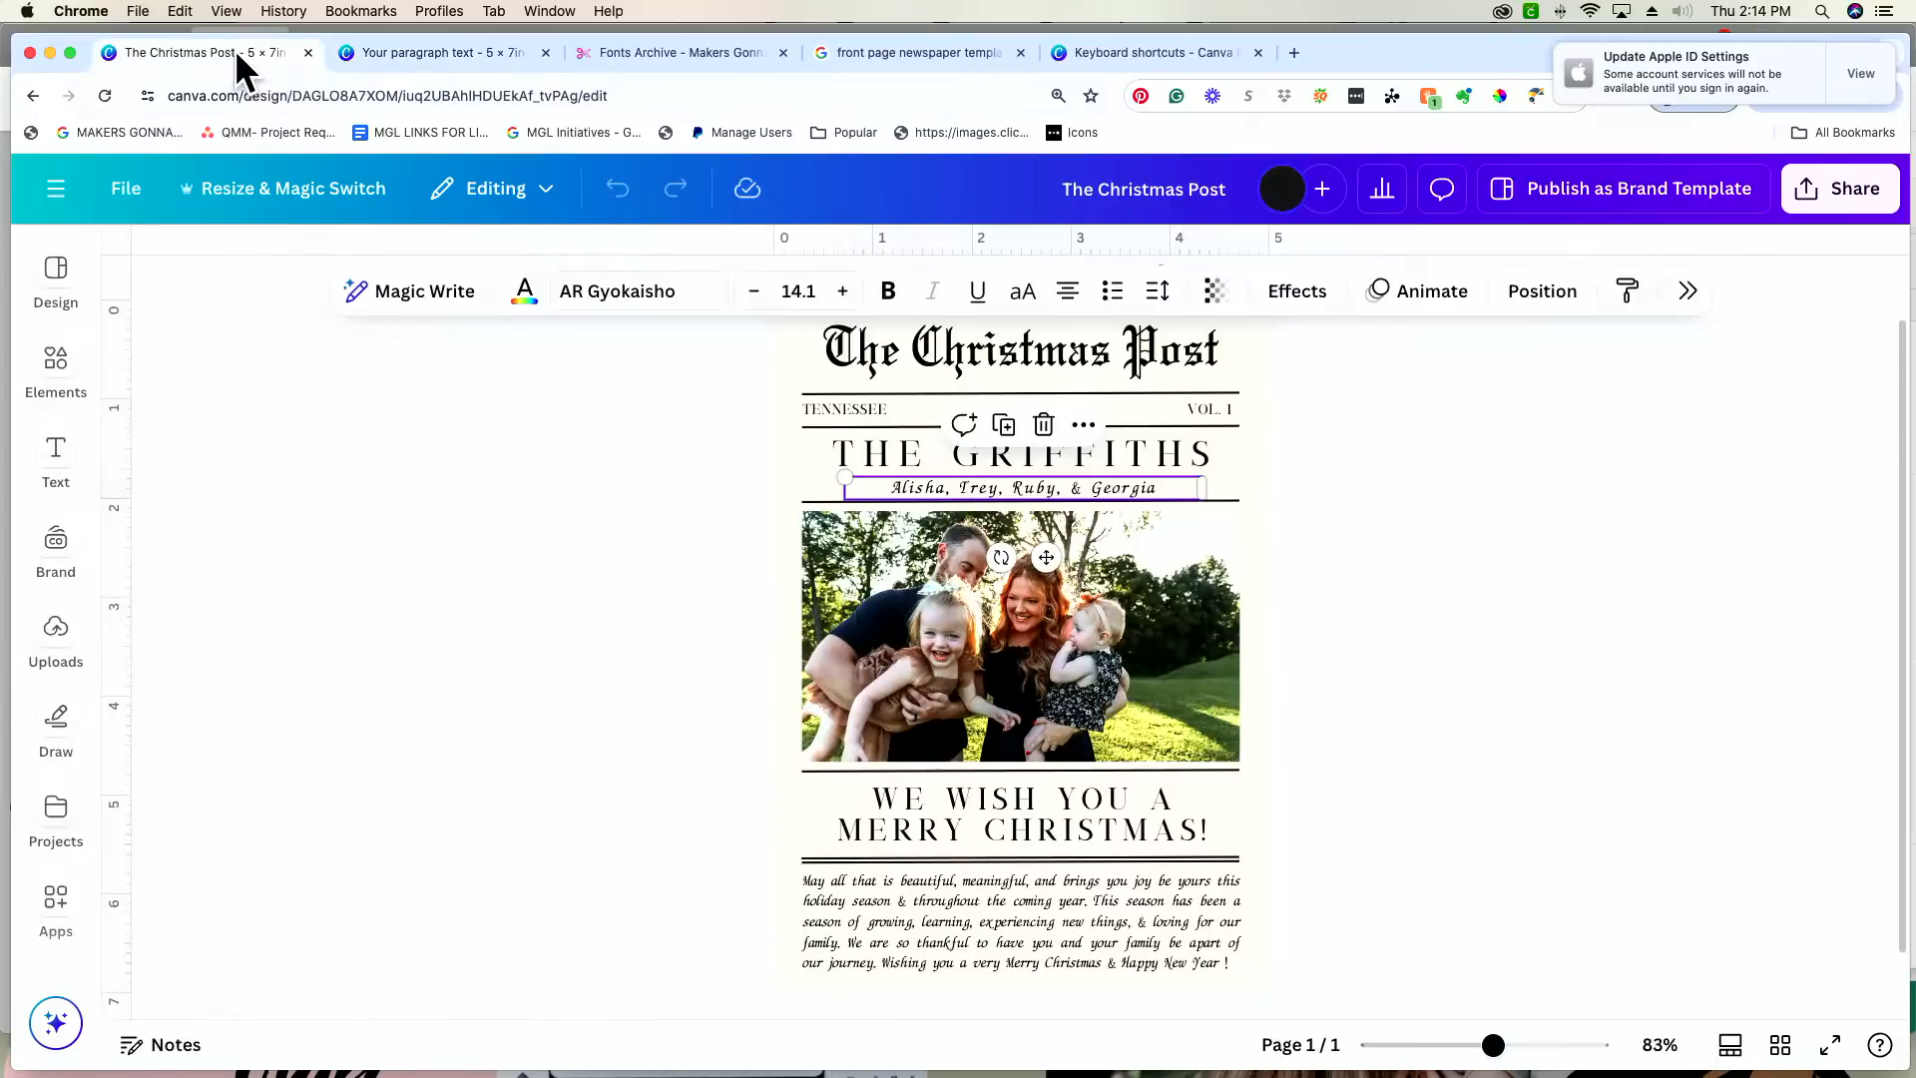
click(419, 52)
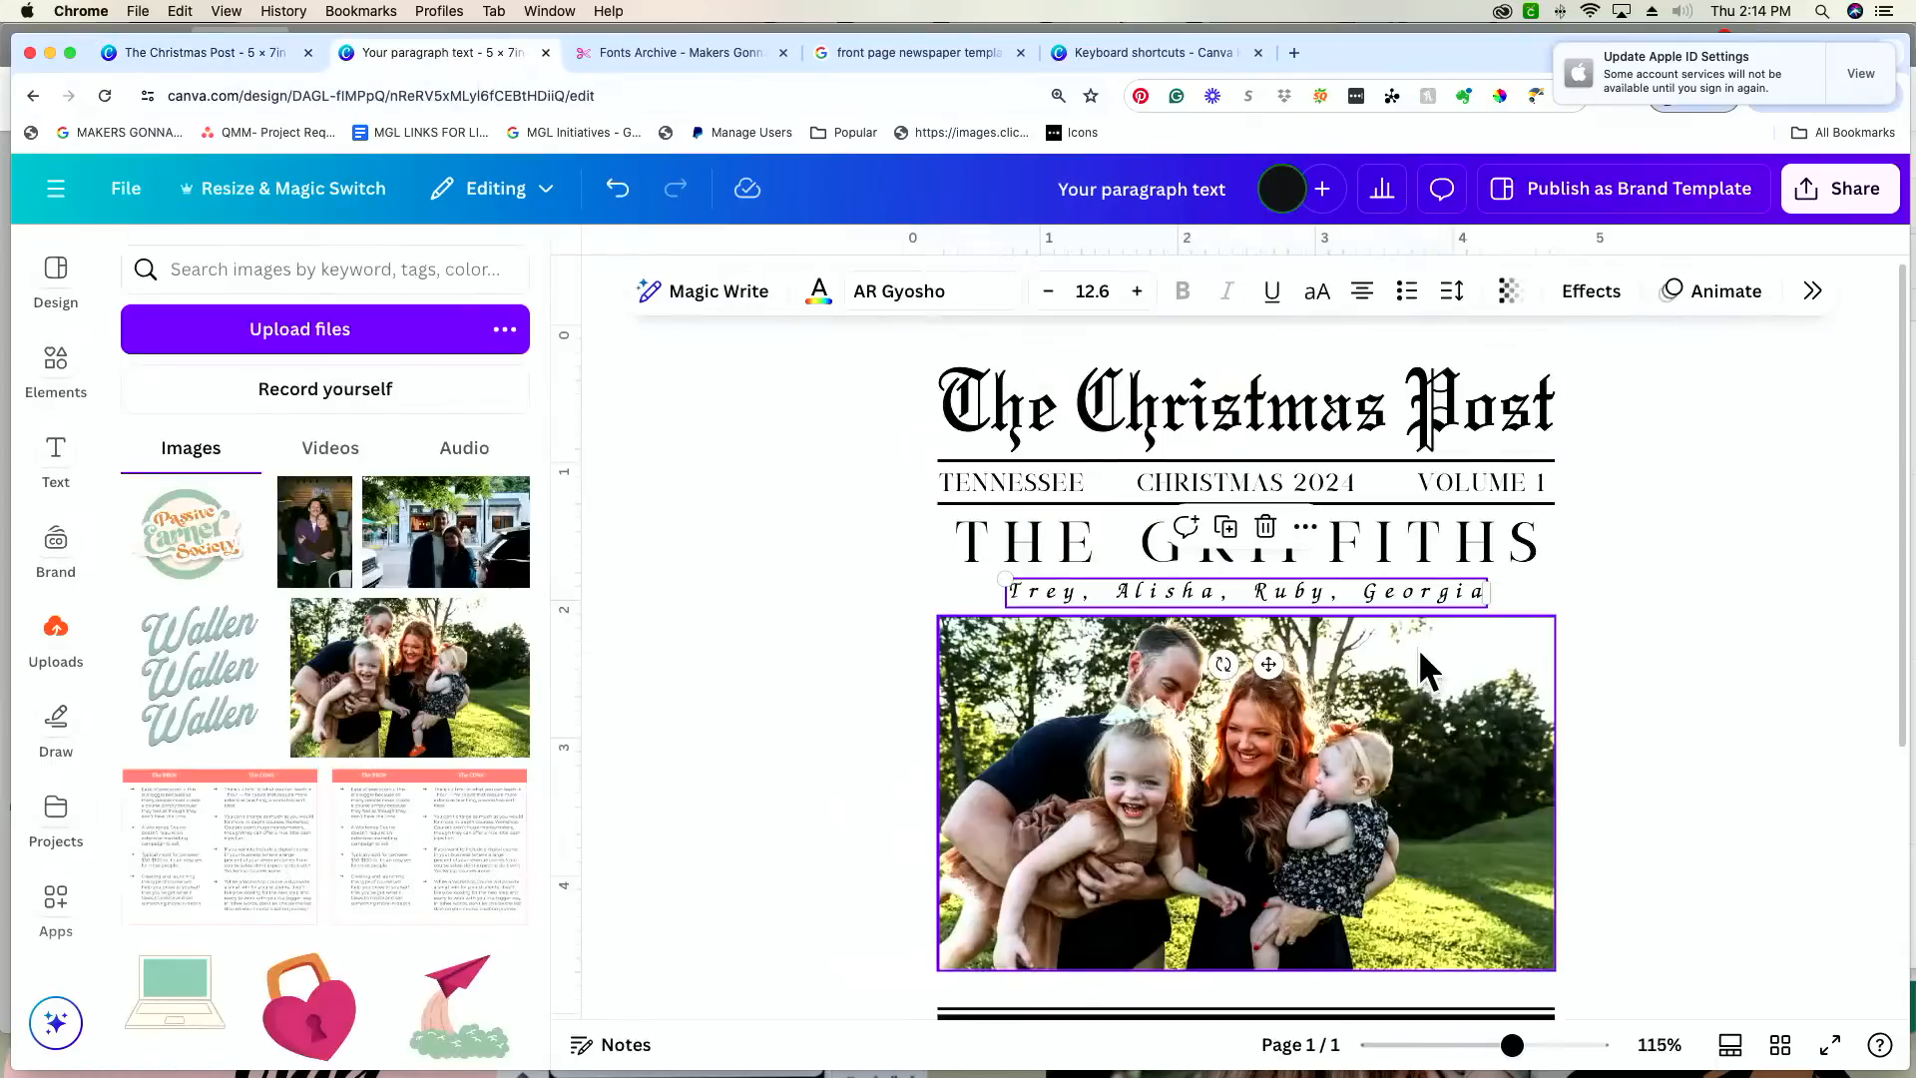
click(1343, 590)
scroll(1367, 589, down, 1)
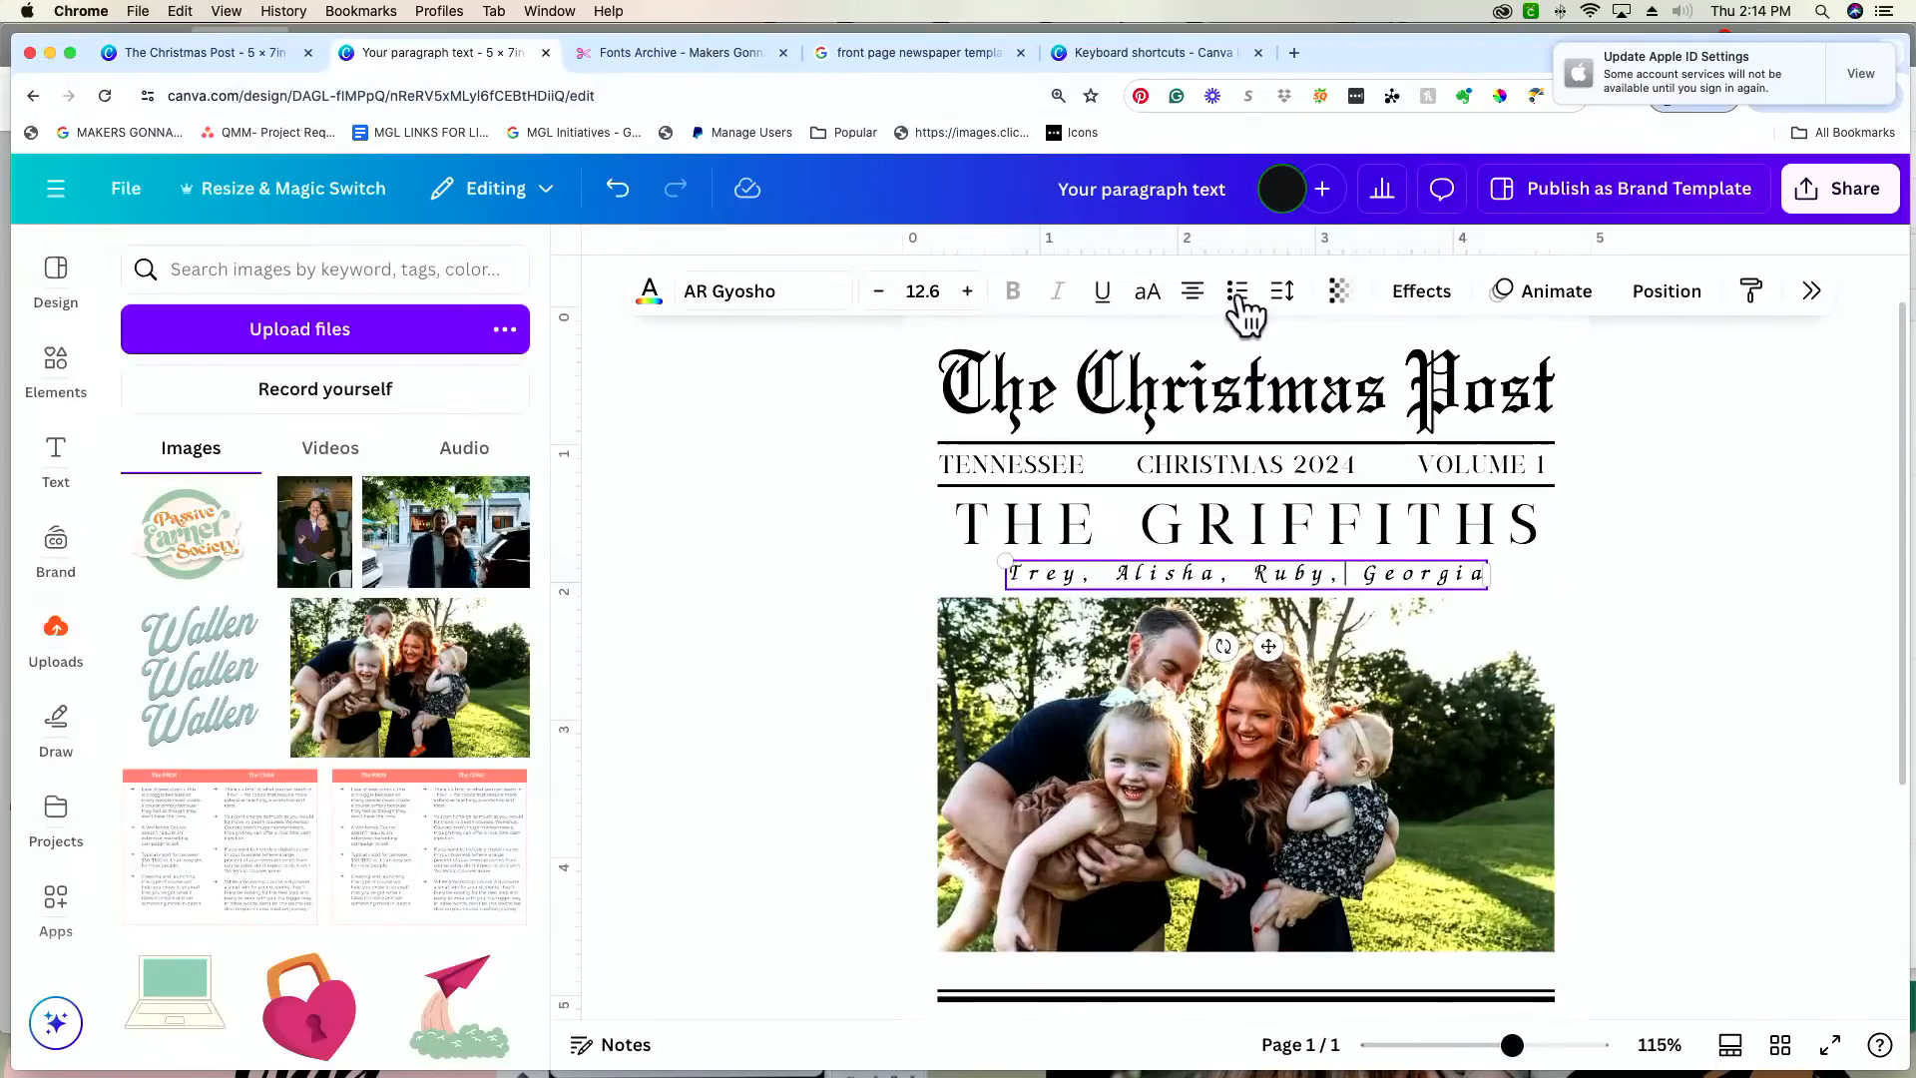
click(1283, 290)
click(1396, 392)
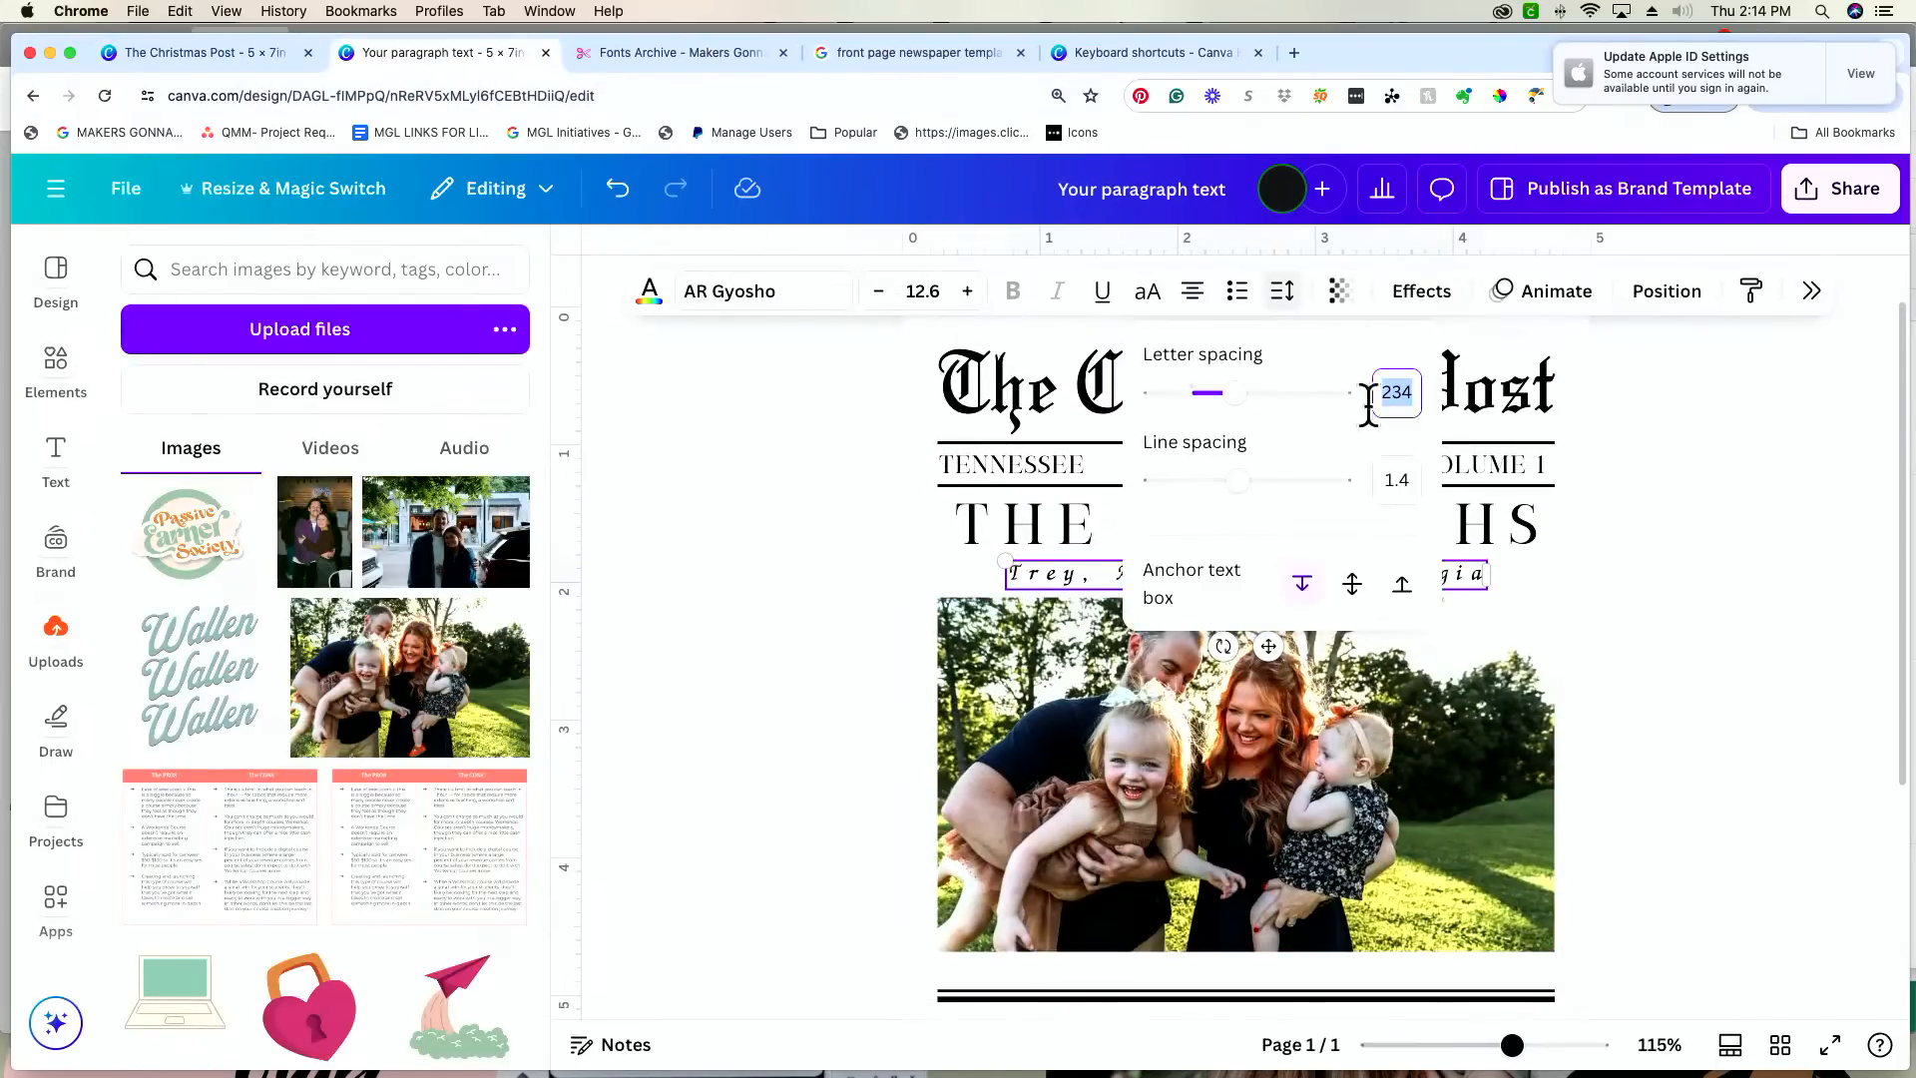
drag(1236, 394, 1212, 396)
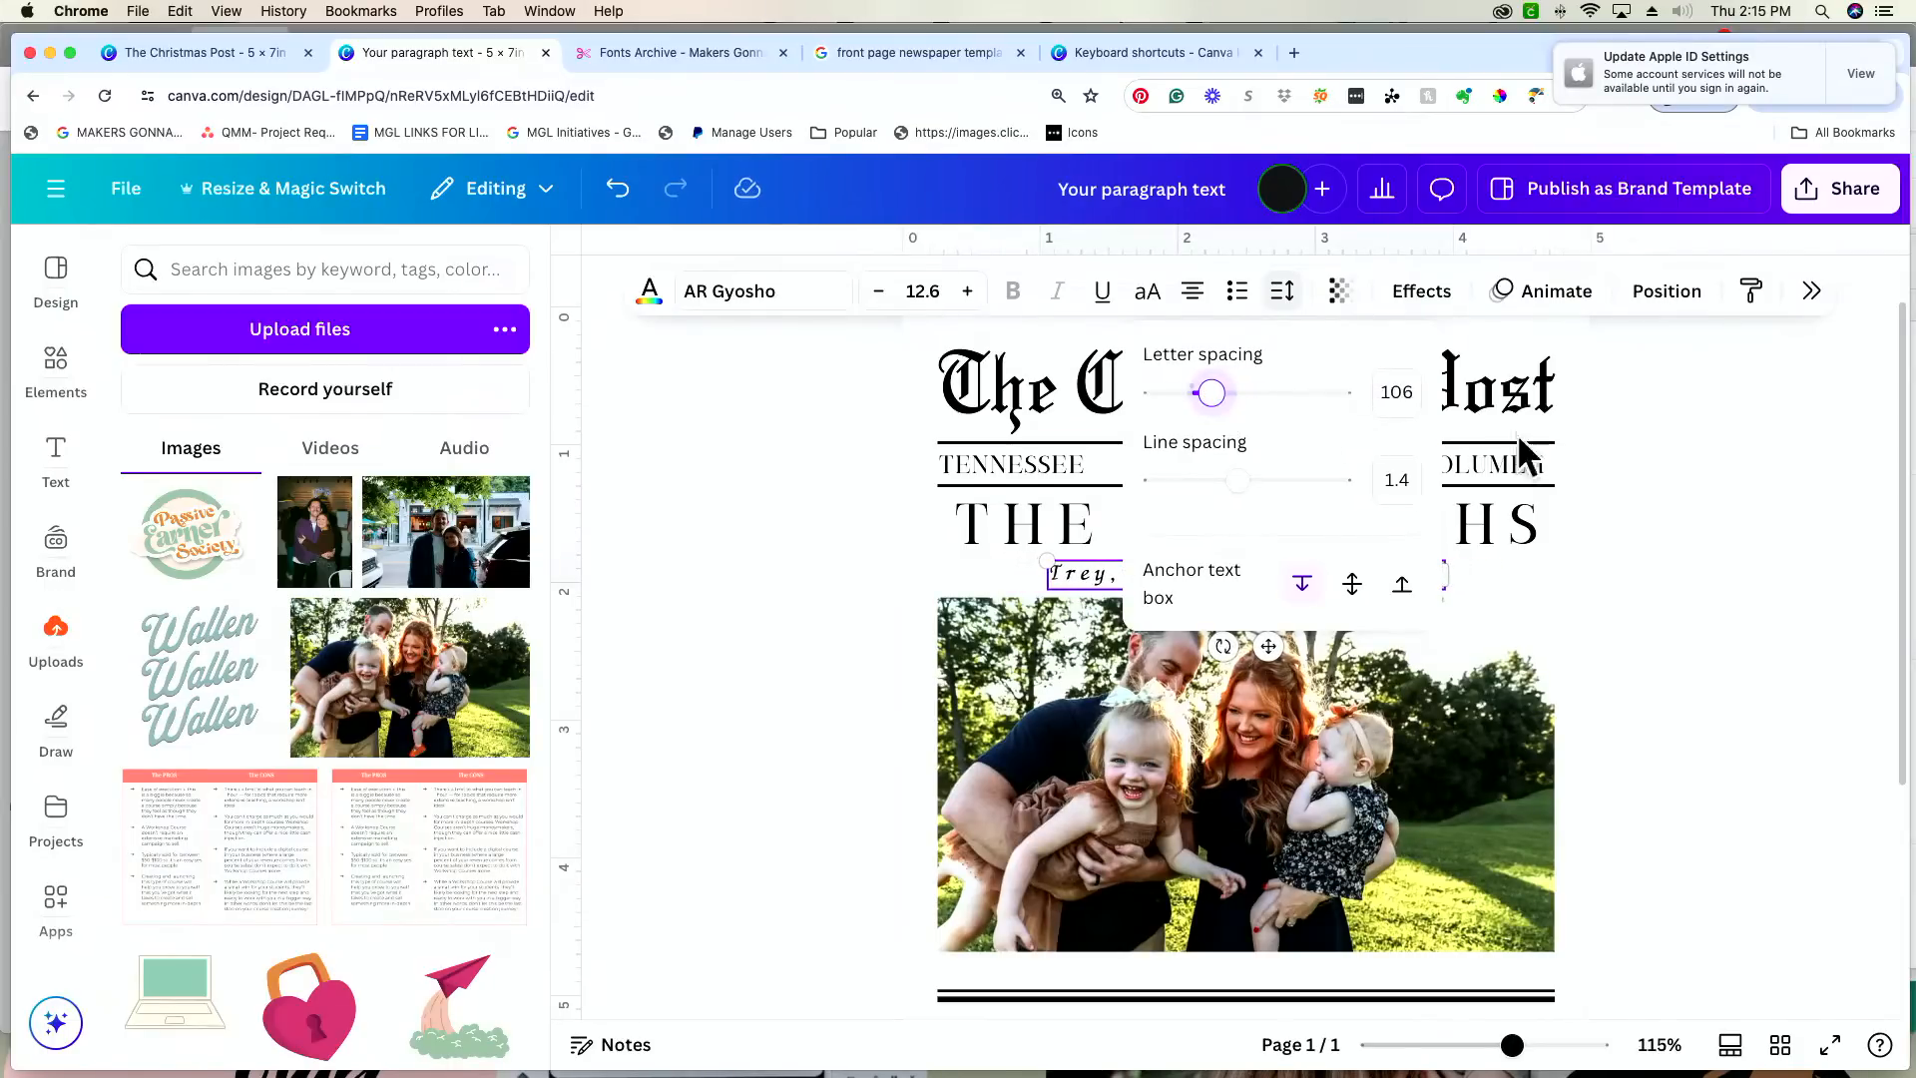
click(1744, 457)
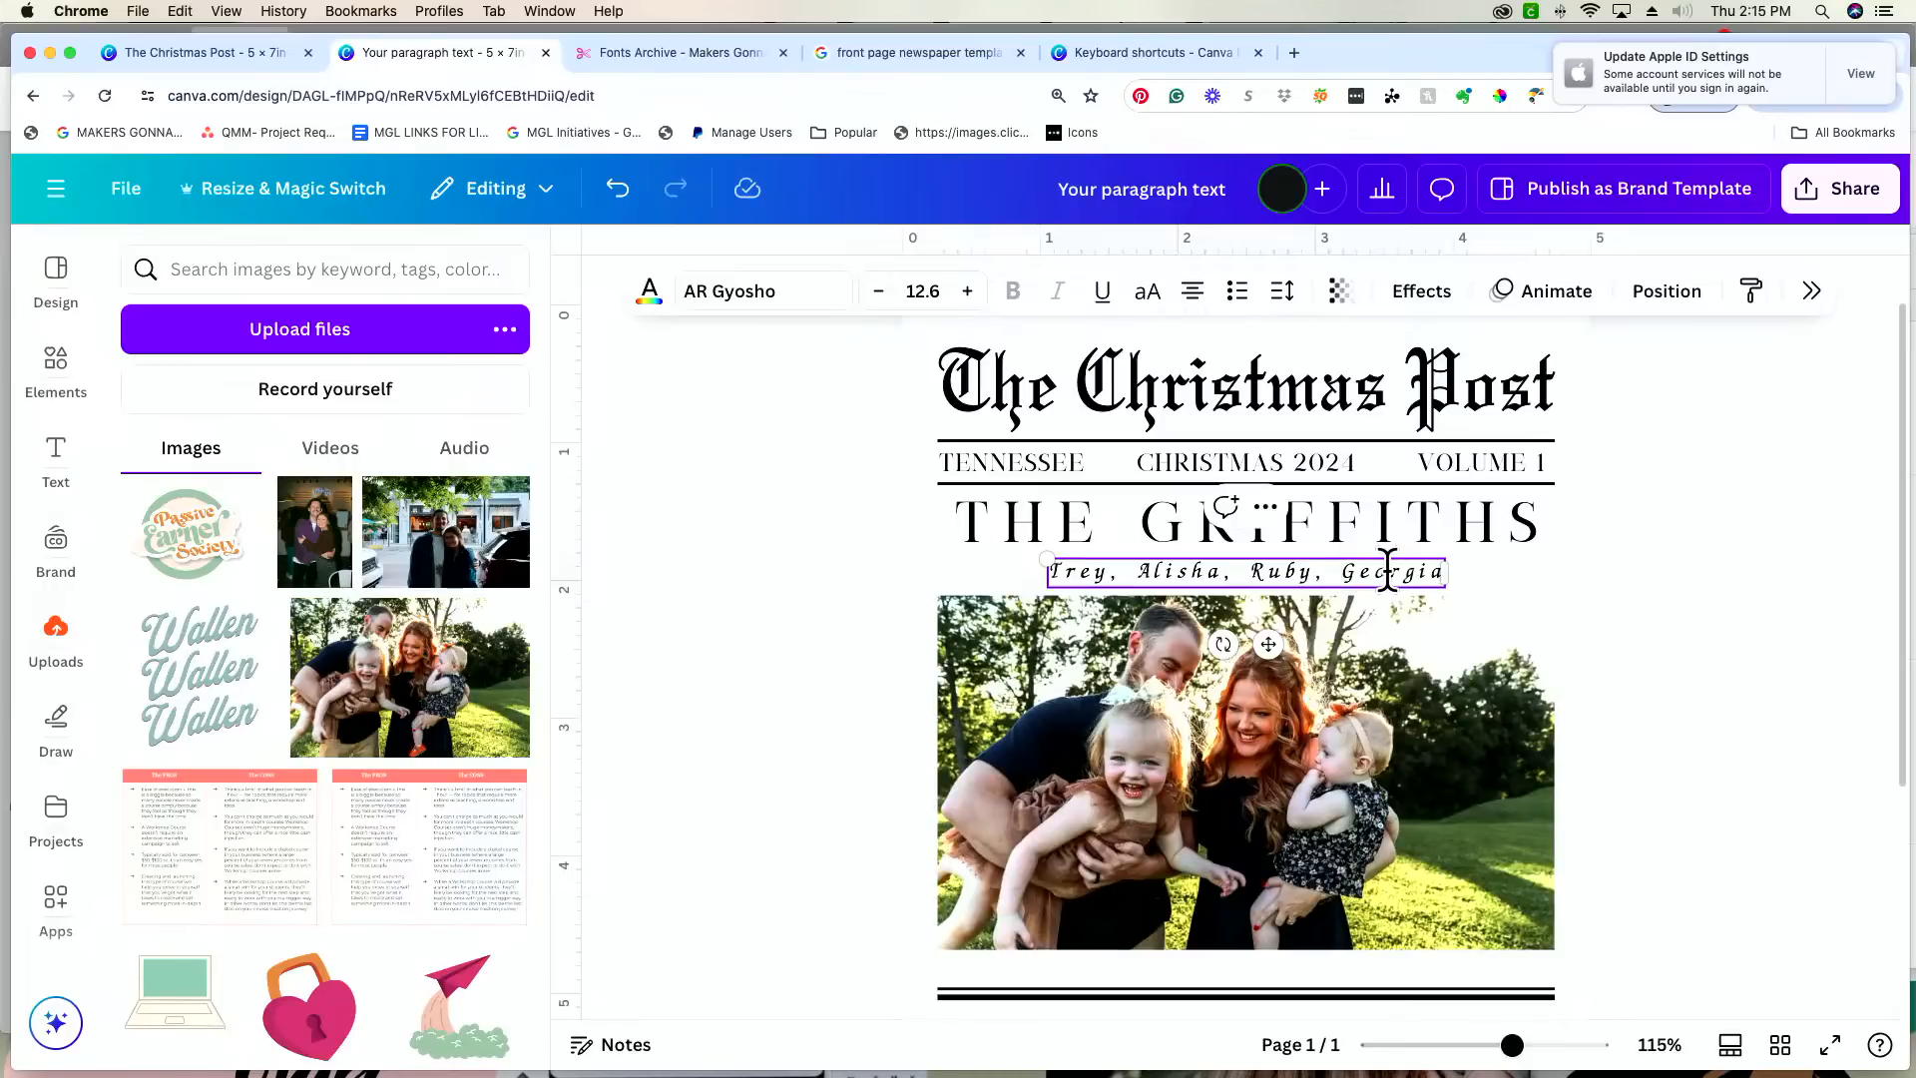
Step: Insert "&" before the last name in the names line and fine-tune the line's vertical position
text(&)
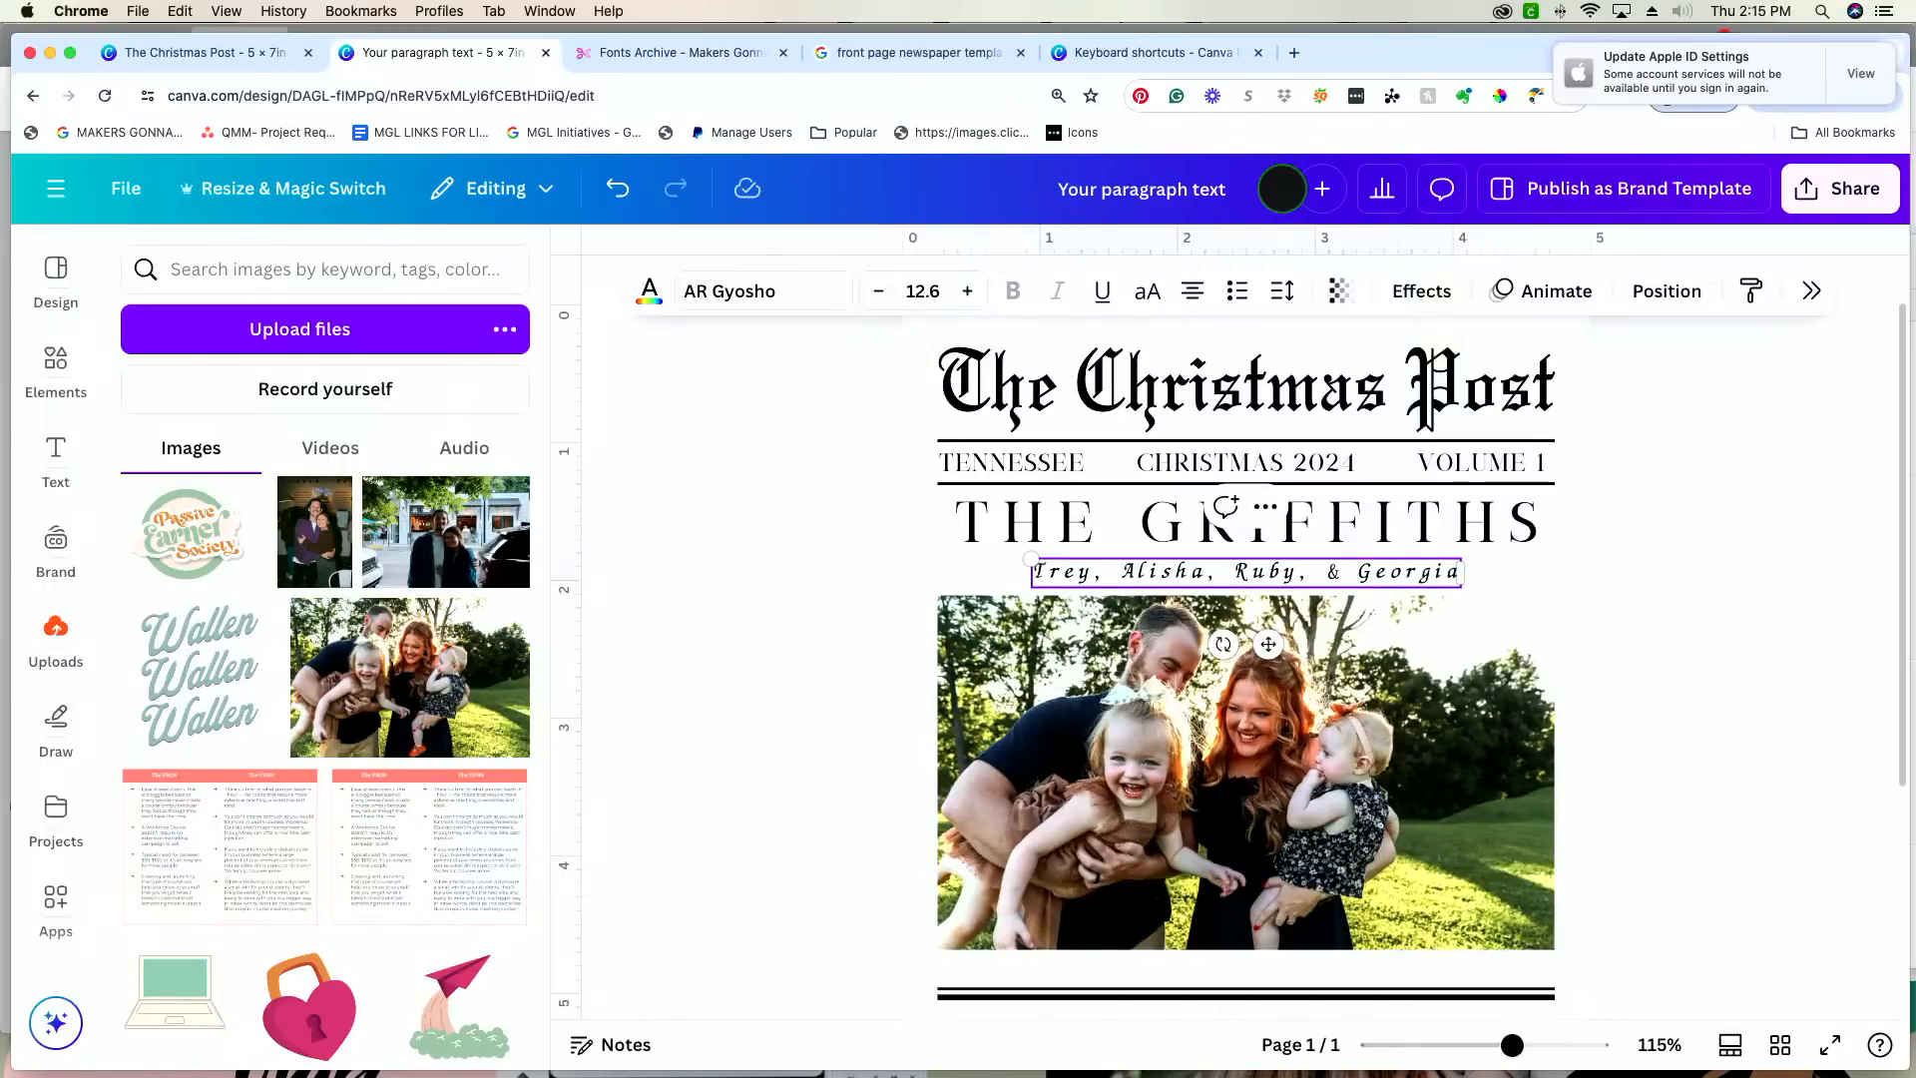
click(1578, 583)
drag(1405, 573, 1405, 576)
click(1753, 656)
Step: Move the double rule up closer beneath the family photo and lower the photo slightly to balance the gaps
scroll(1752, 657, down, 2)
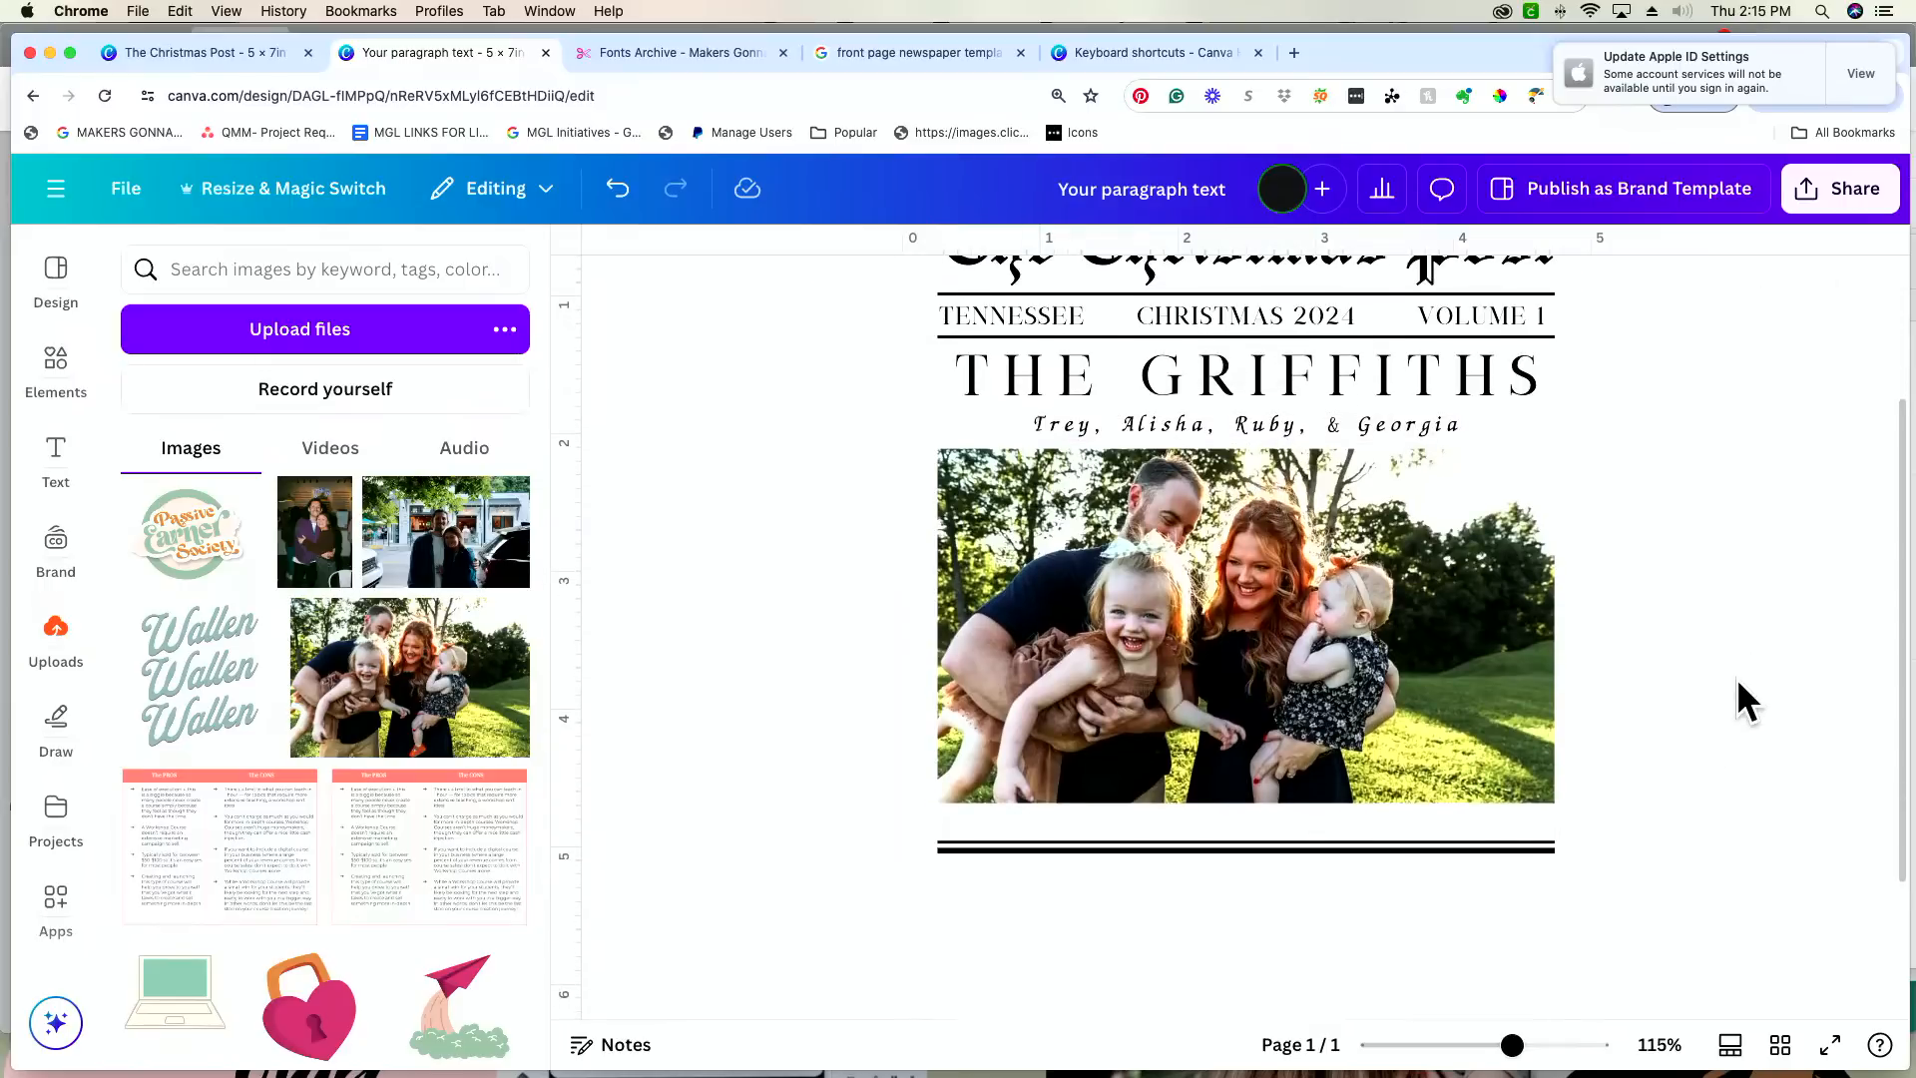
drag(1532, 845, 1527, 834)
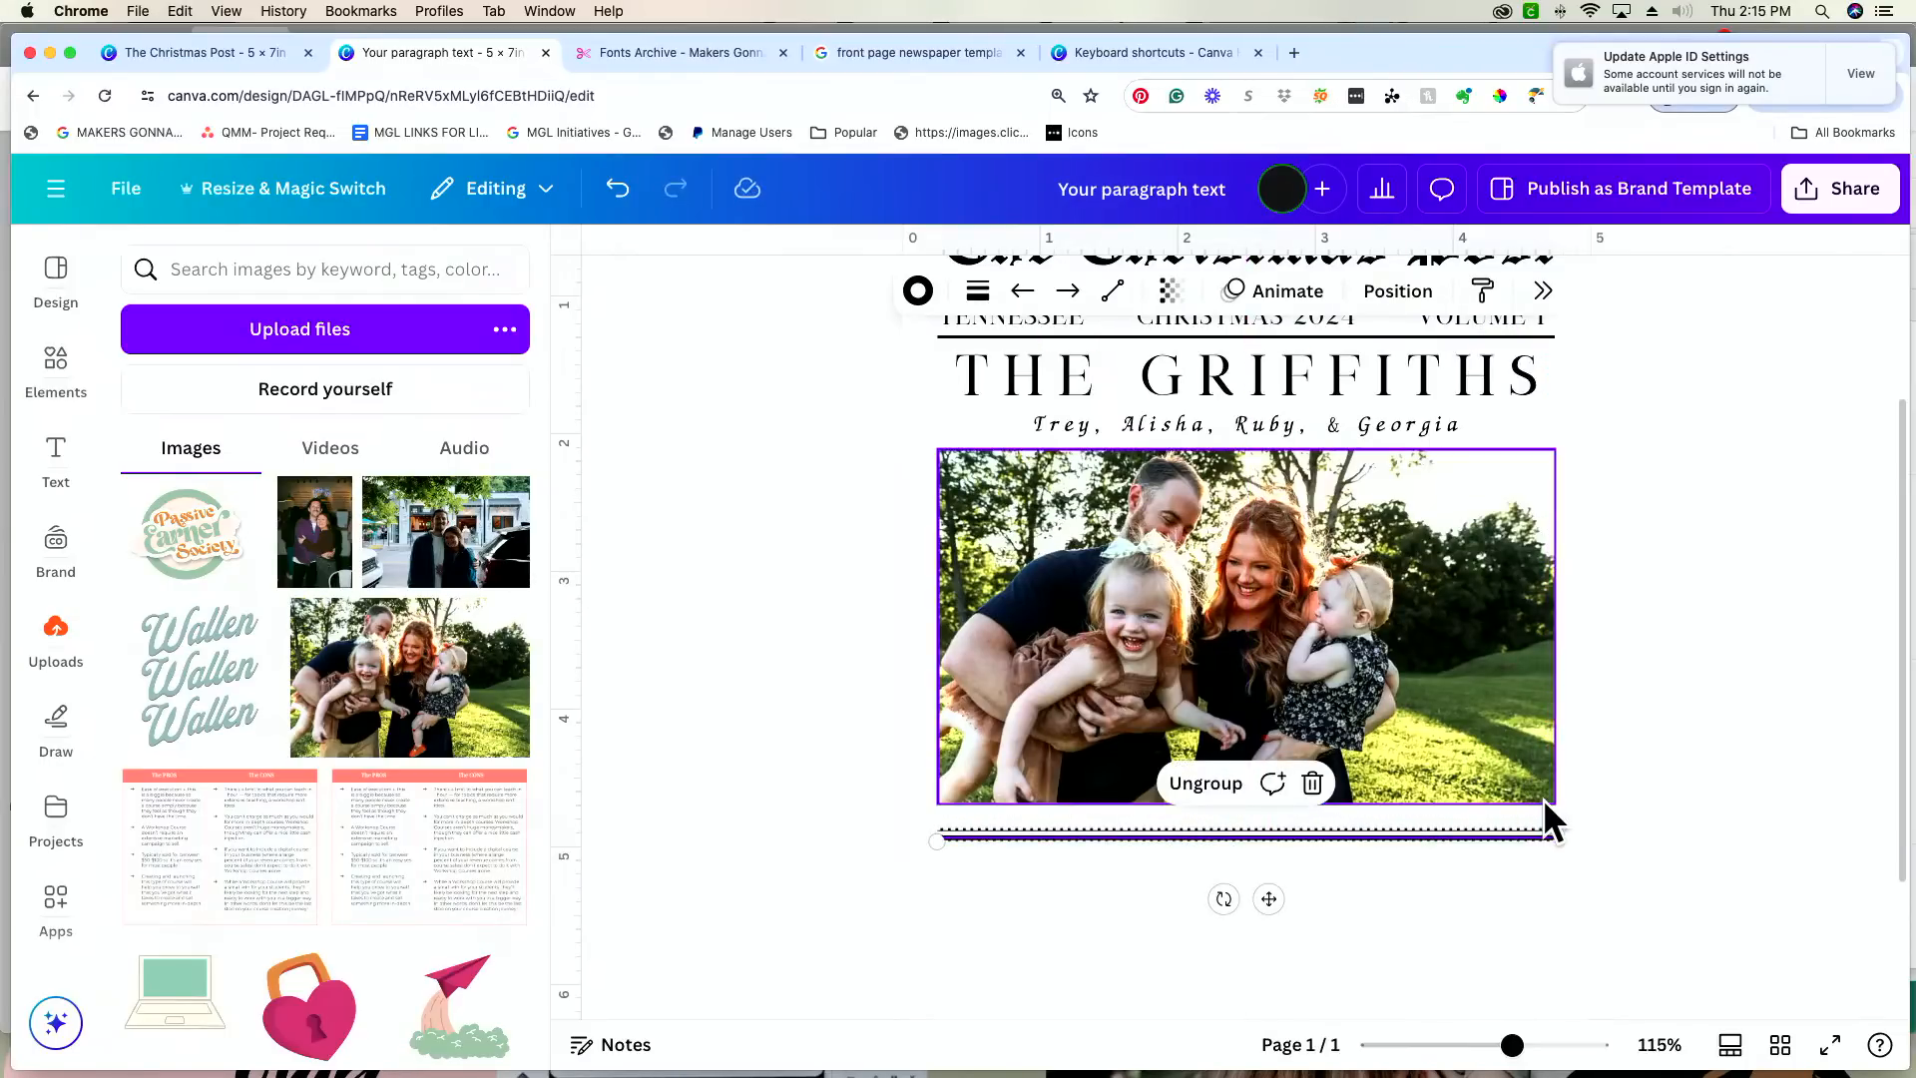
scroll(1543, 798, up, 1)
click(1410, 896)
click(1410, 876)
drag(1411, 881, 1411, 869)
click(1393, 782)
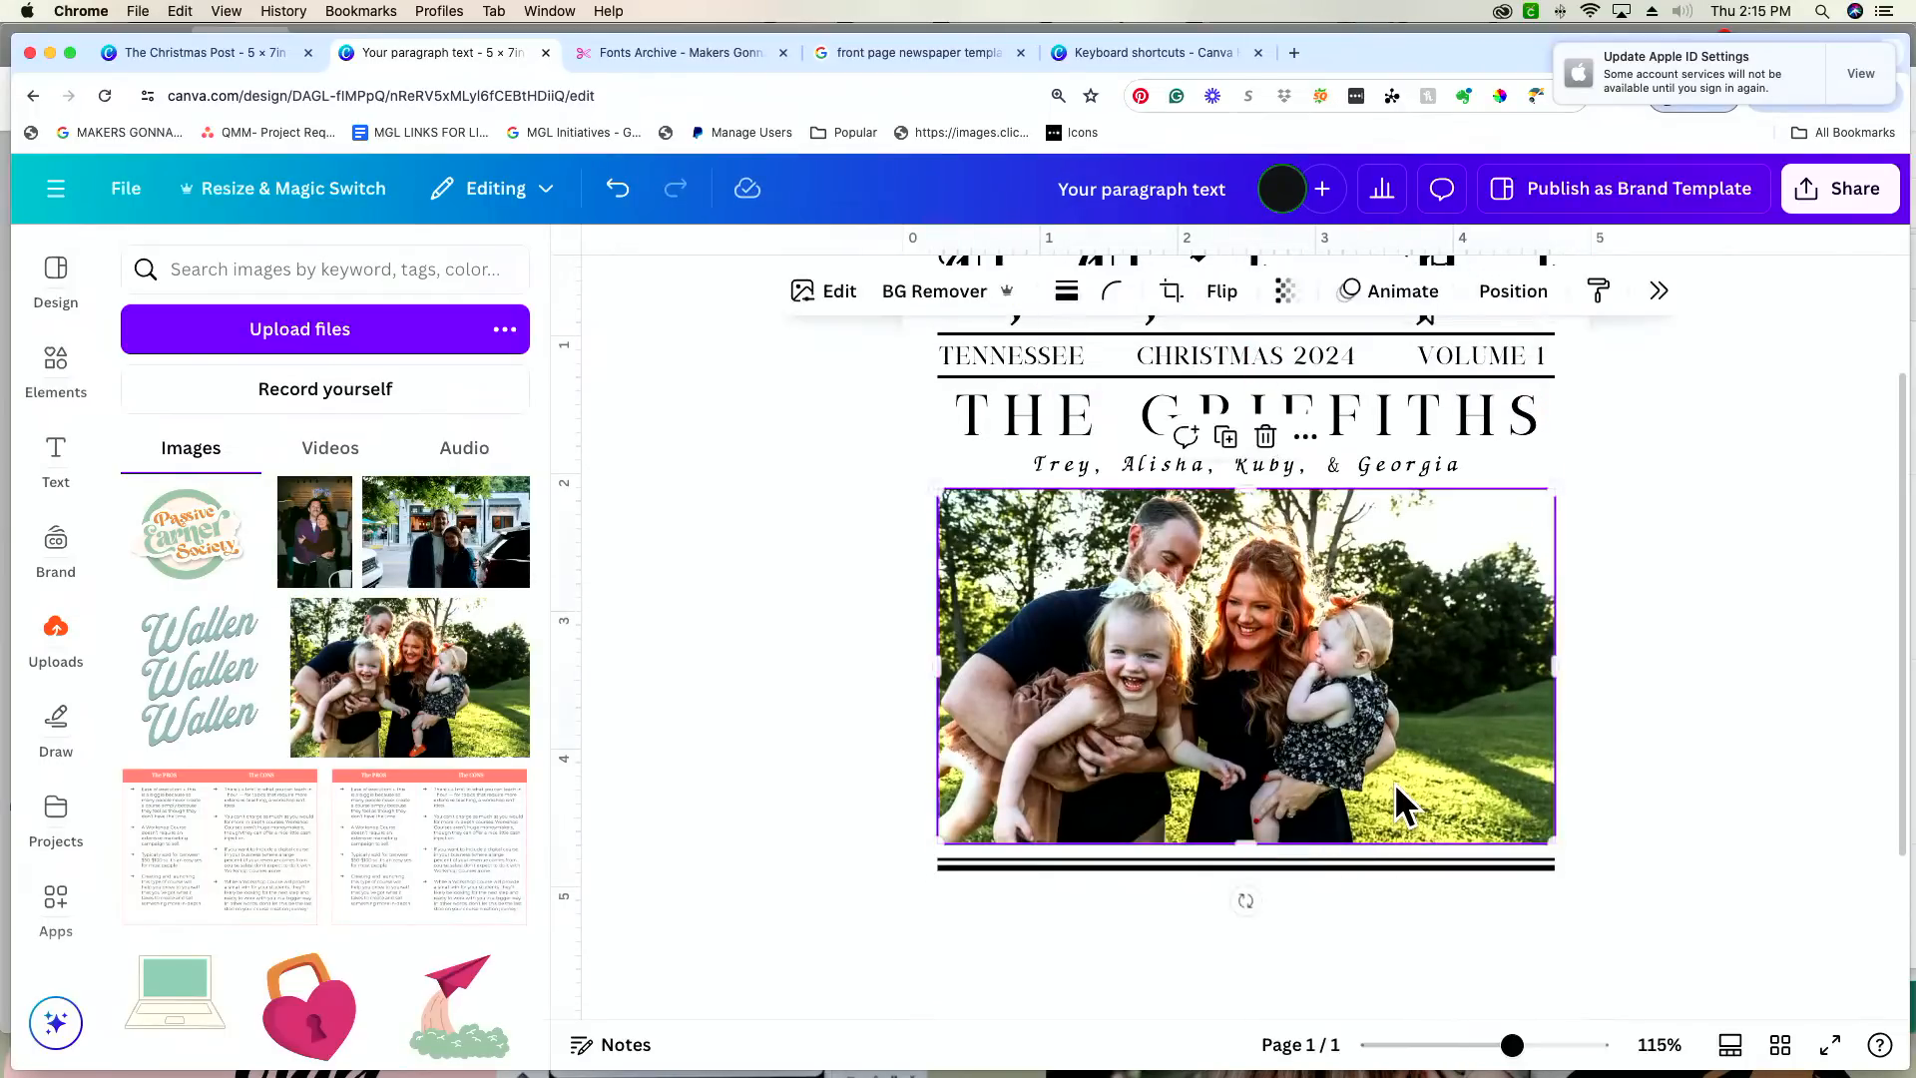
drag(1393, 782, 1393, 788)
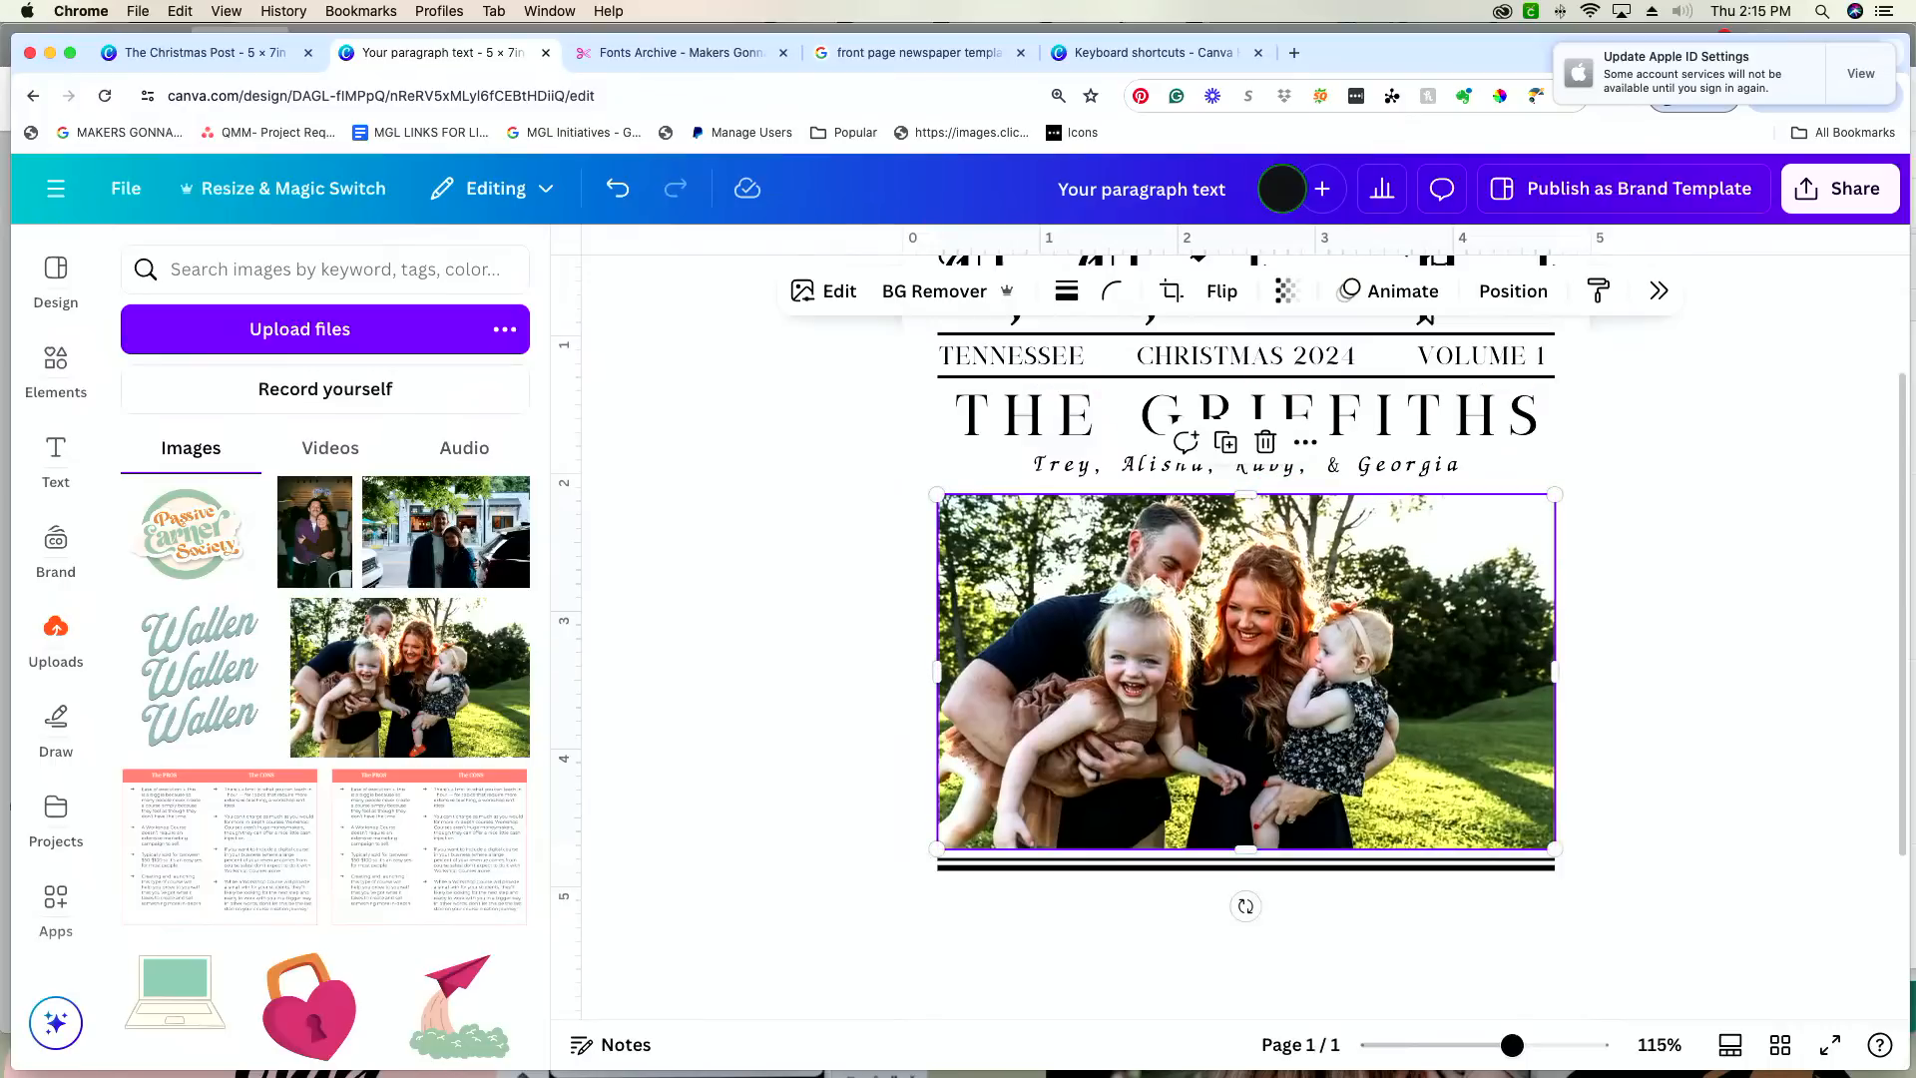
click(1526, 460)
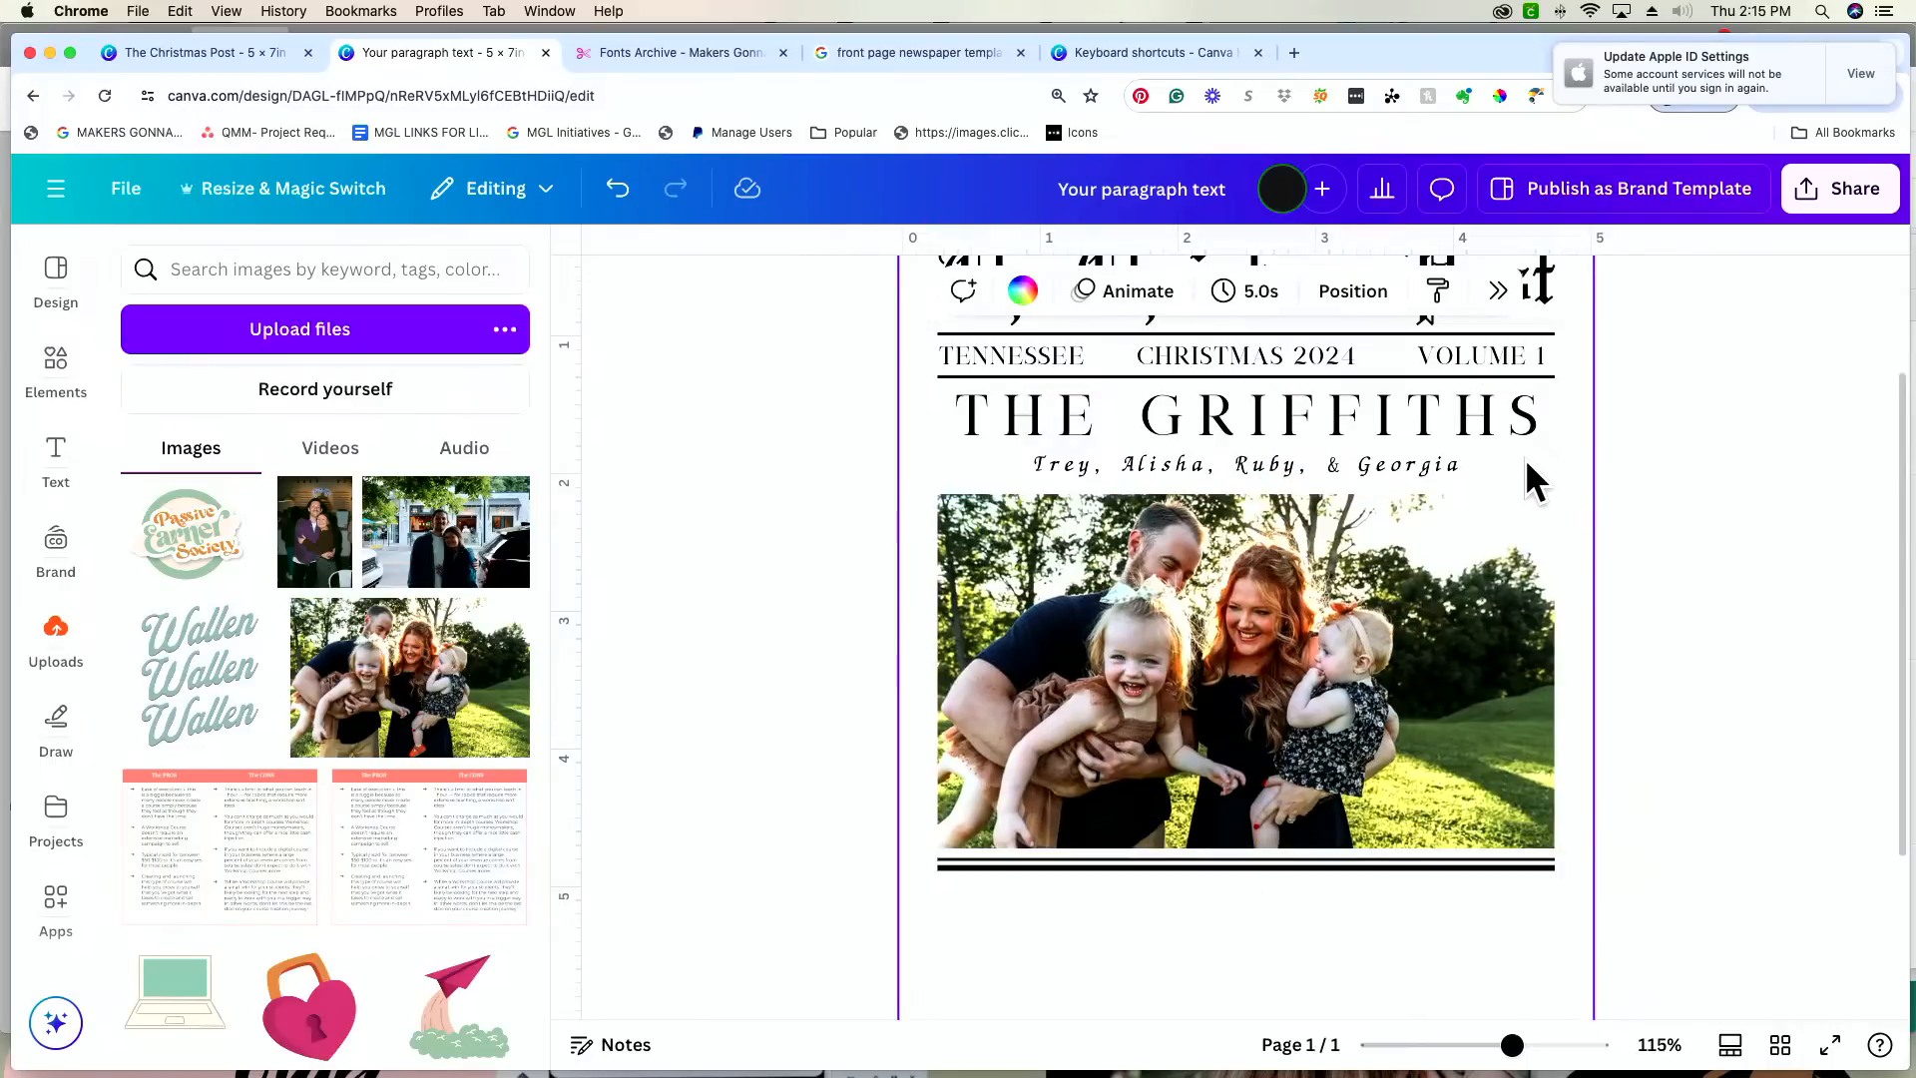
key(l)
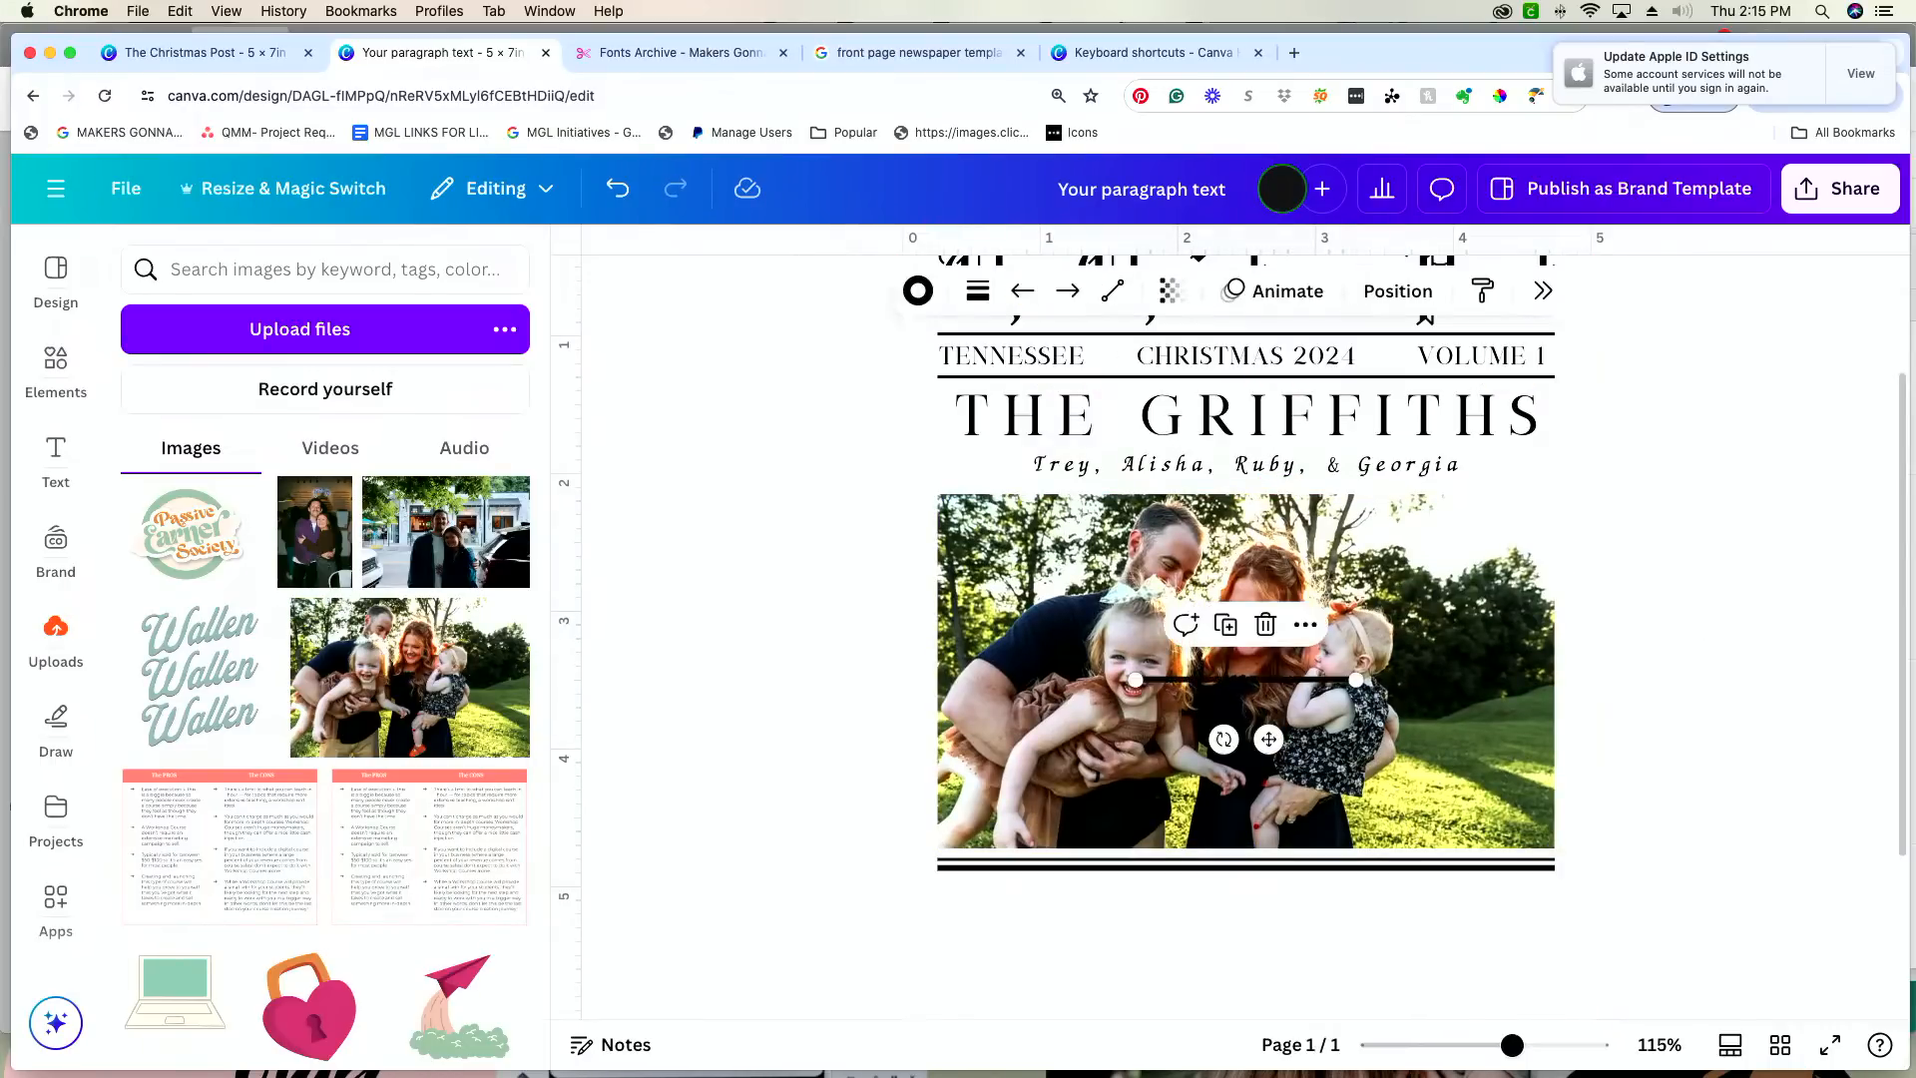
scroll(1526, 460, down, 1)
key(Delete)
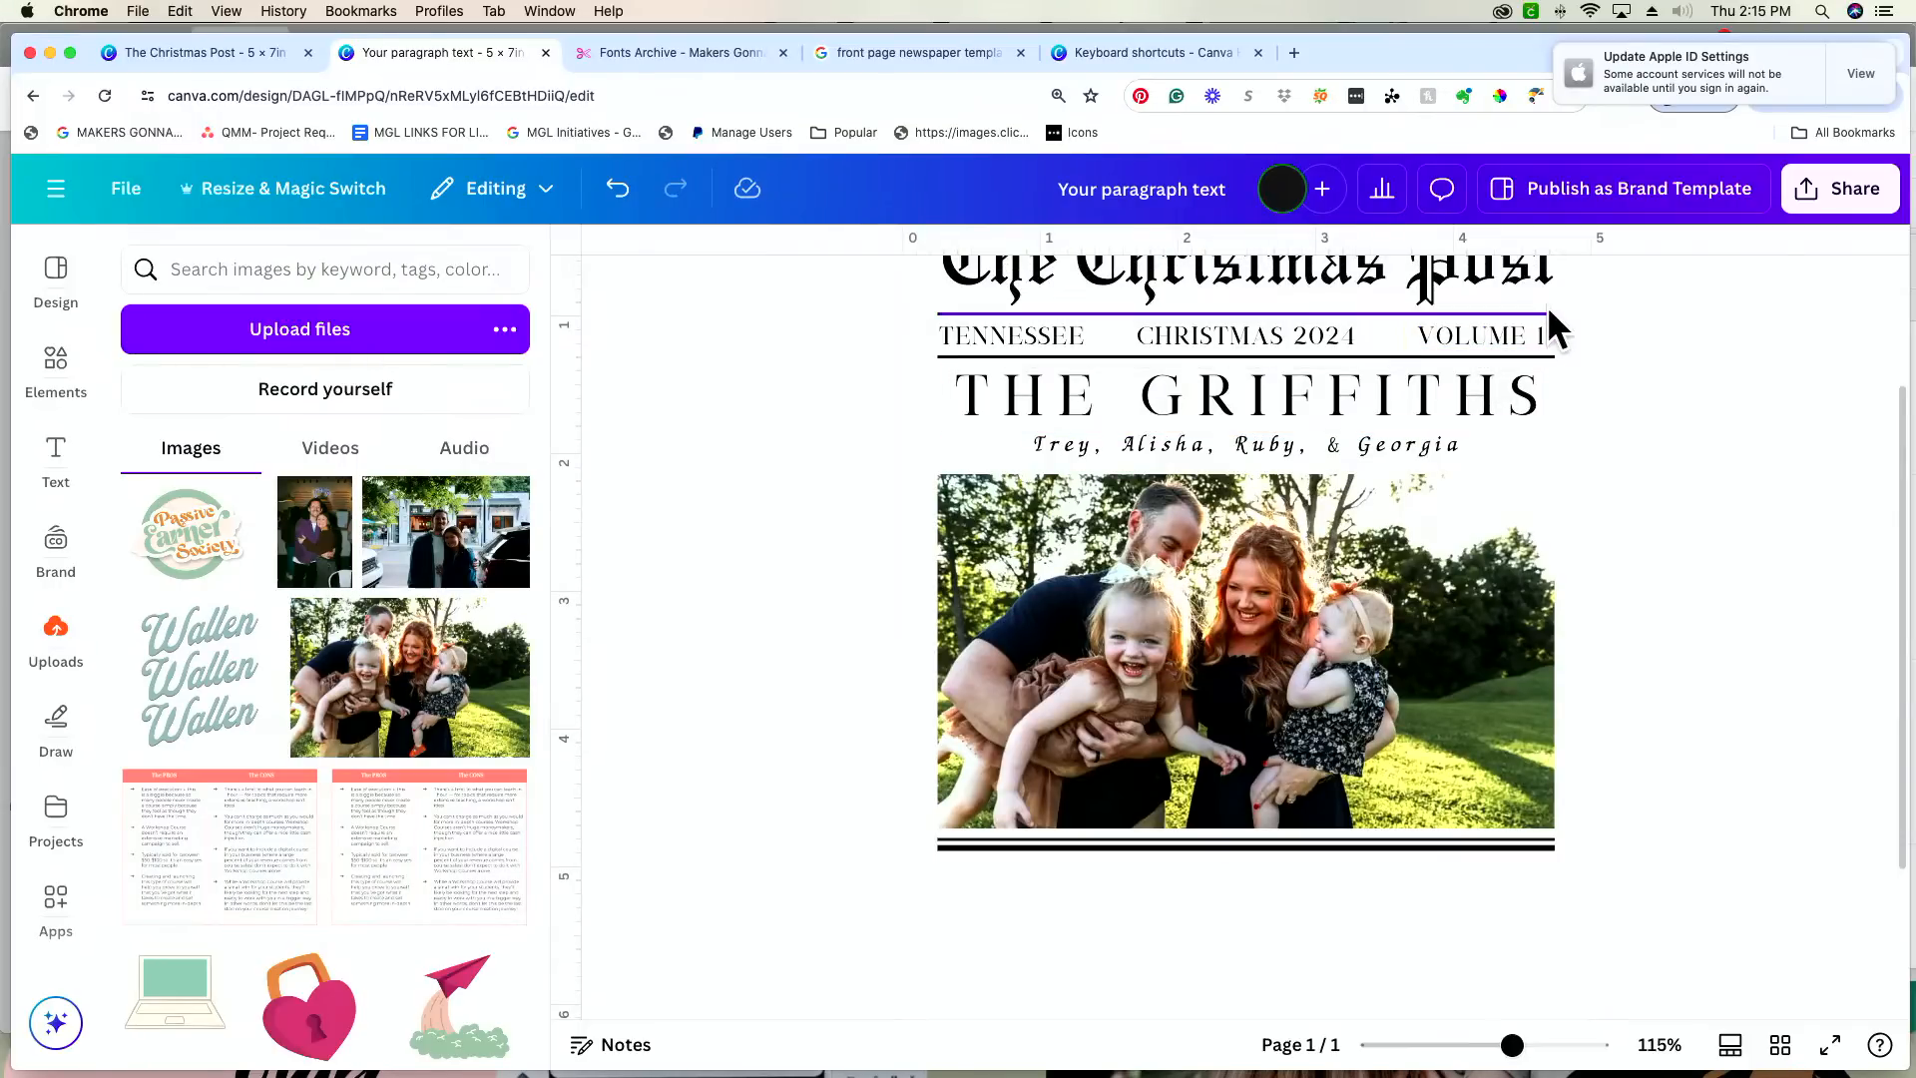
Step: Duplicate the rule beneath the "The Christmas Post" heading and place the copy midway between the names line and the photo
click(1519, 313)
drag(1519, 309, 1617, 473)
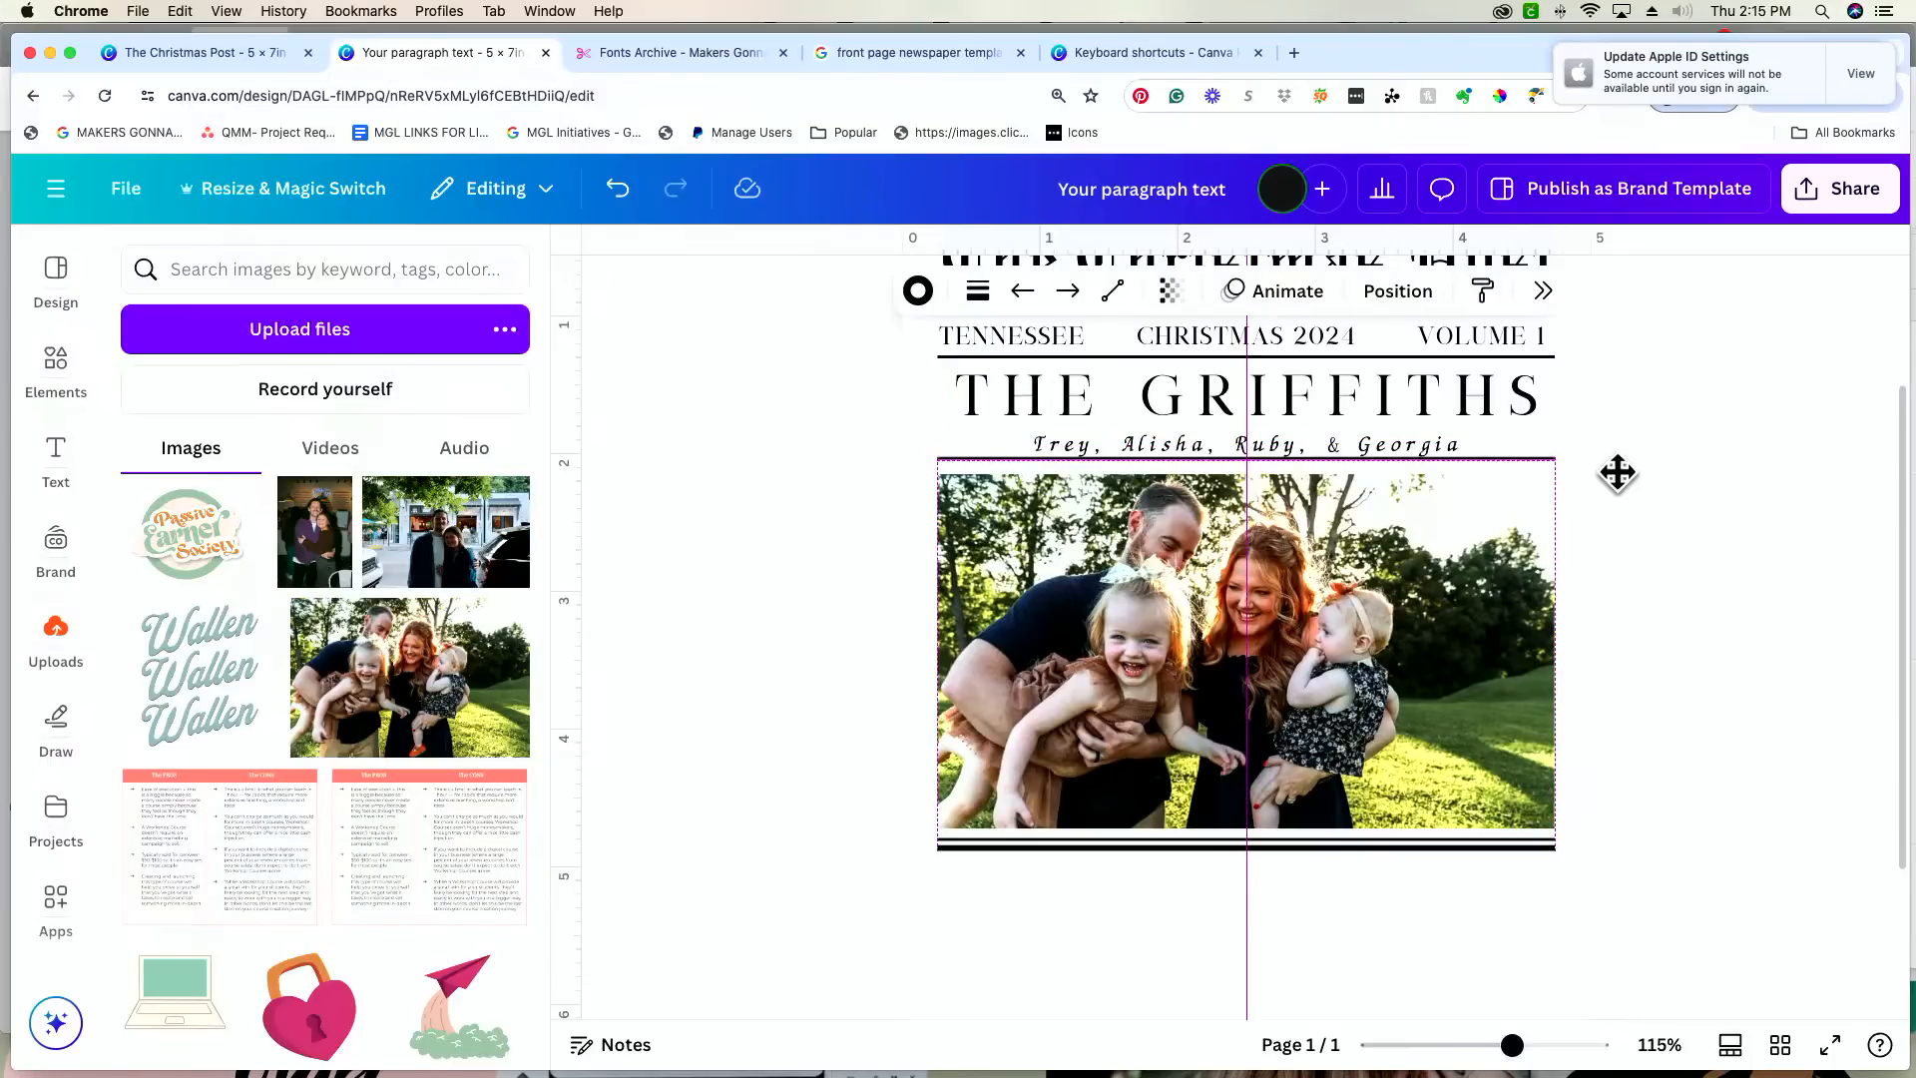
drag(1617, 473, 1616, 480)
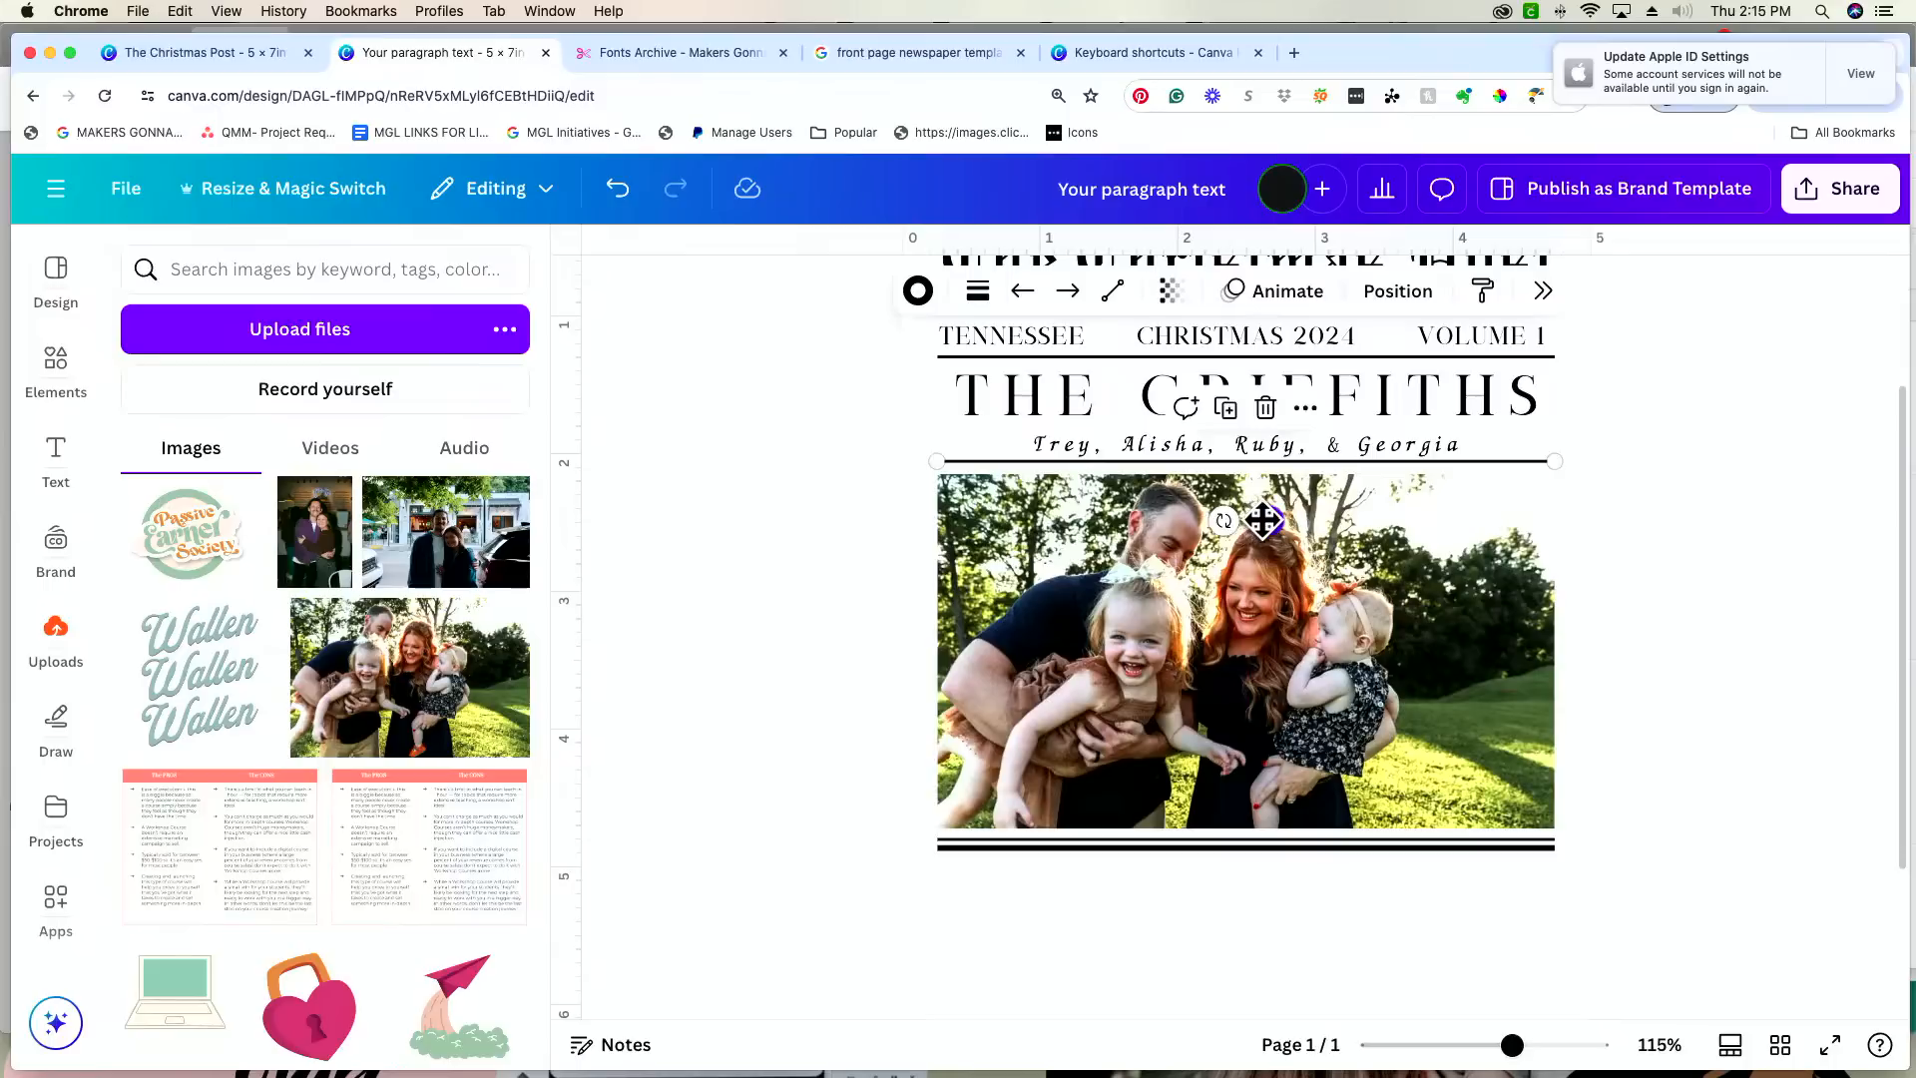
drag(1259, 517, 1266, 520)
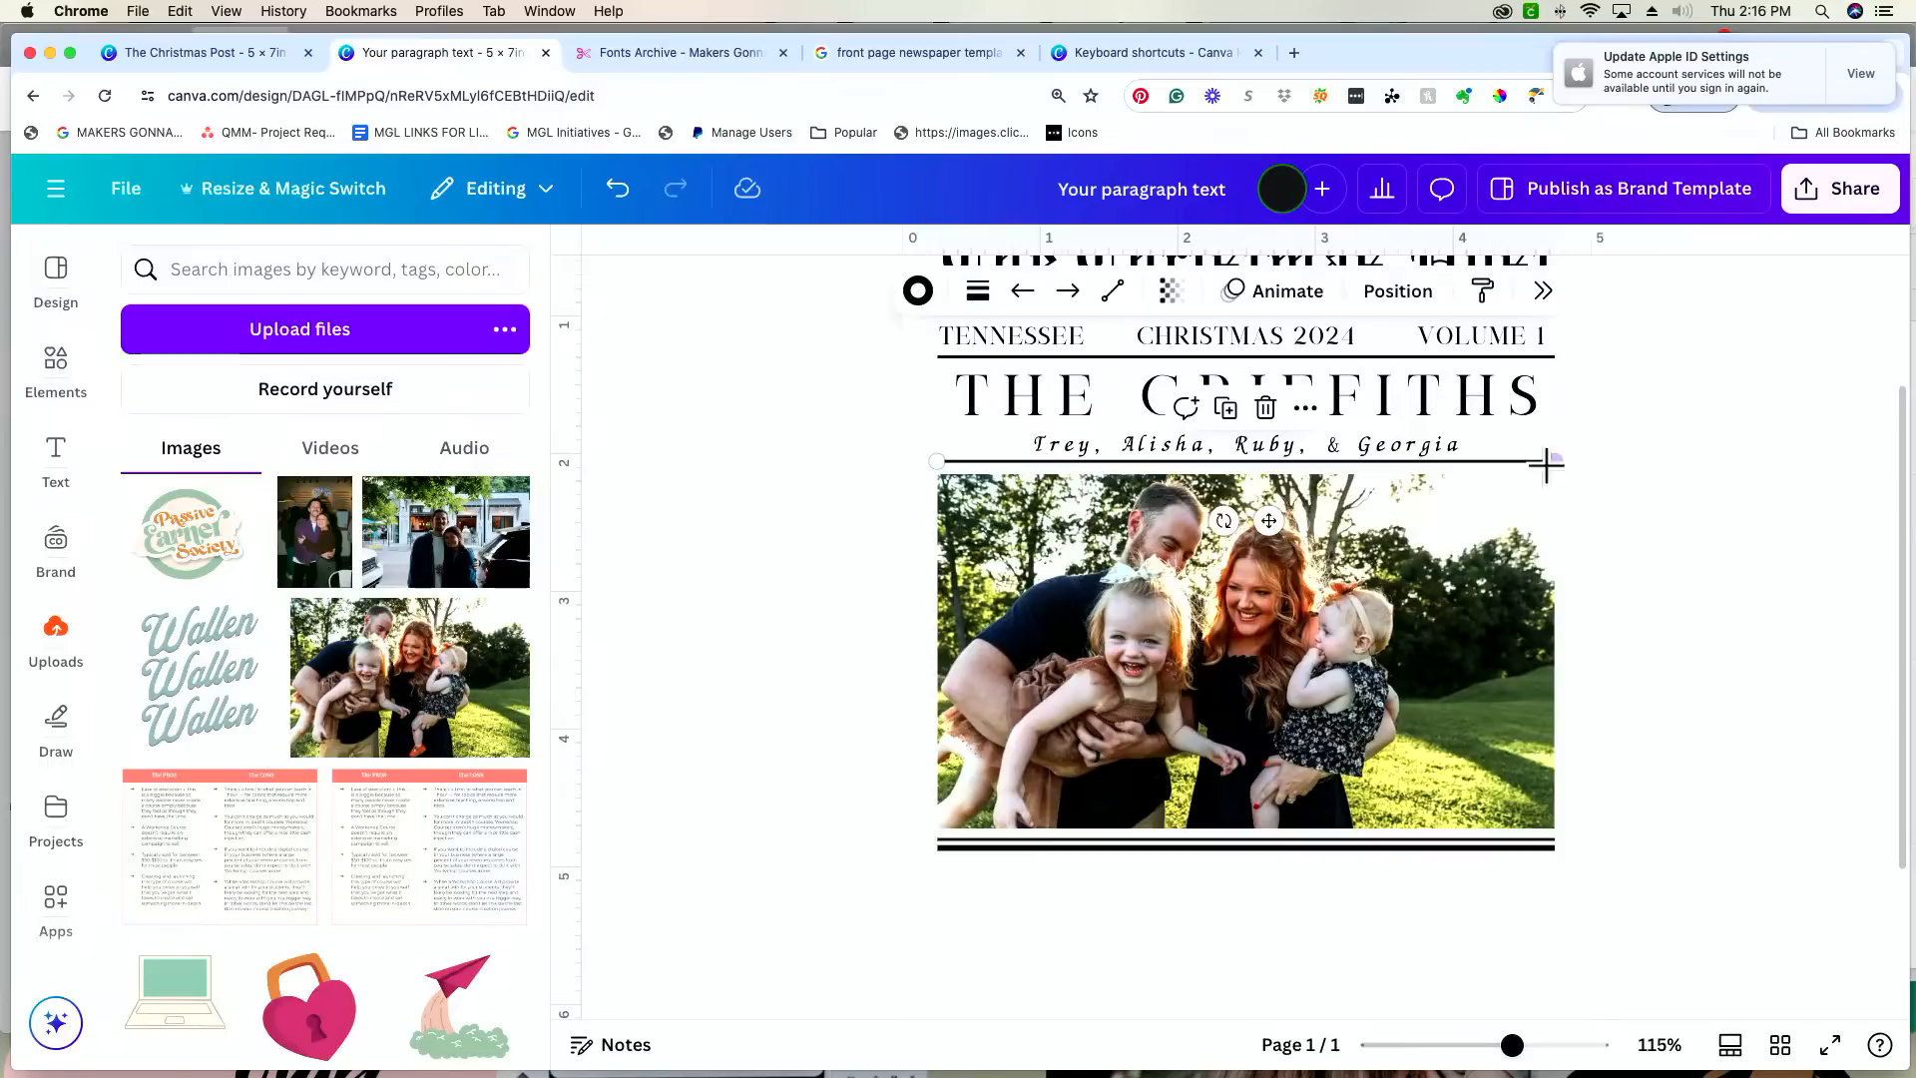
drag(1526, 465, 1527, 470)
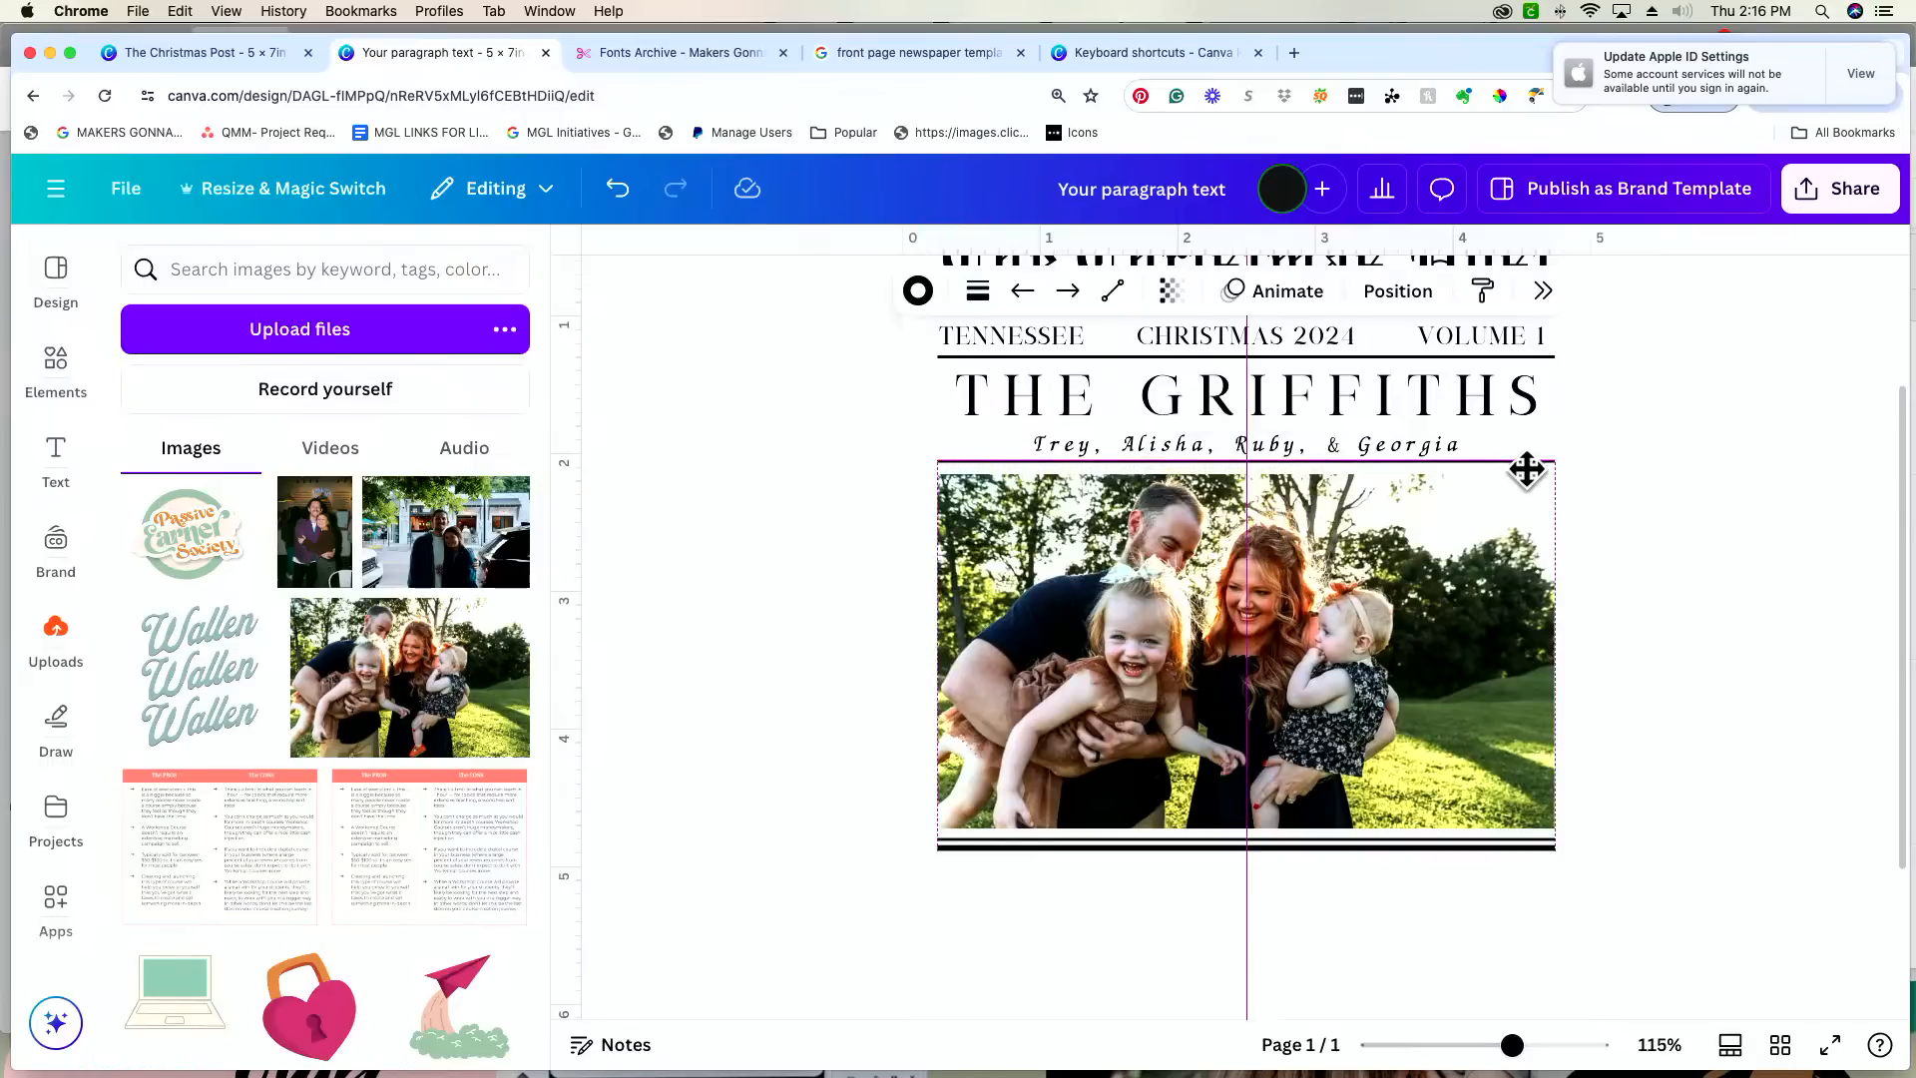
click(1709, 486)
drag(1510, 1044, 1550, 1045)
scroll(1461, 803, up, 3)
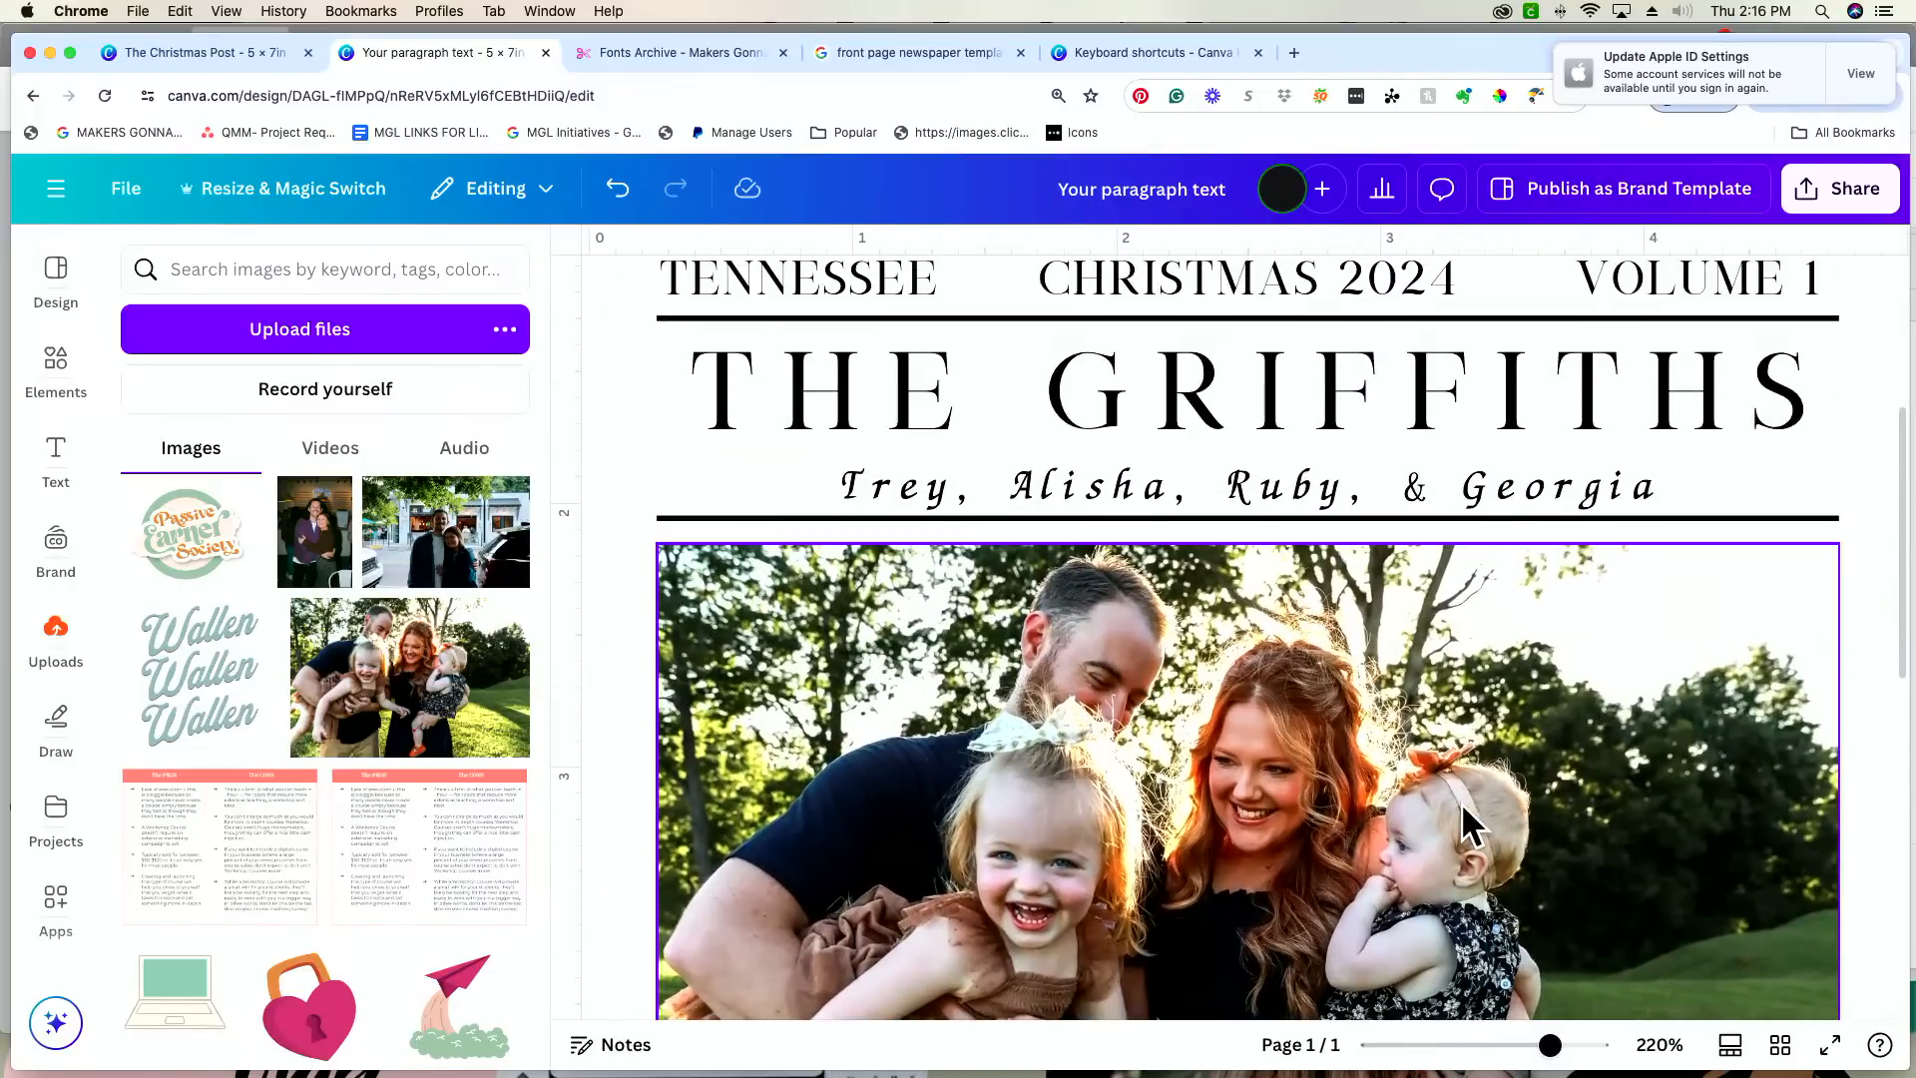
scroll(1098, 518, up, 1)
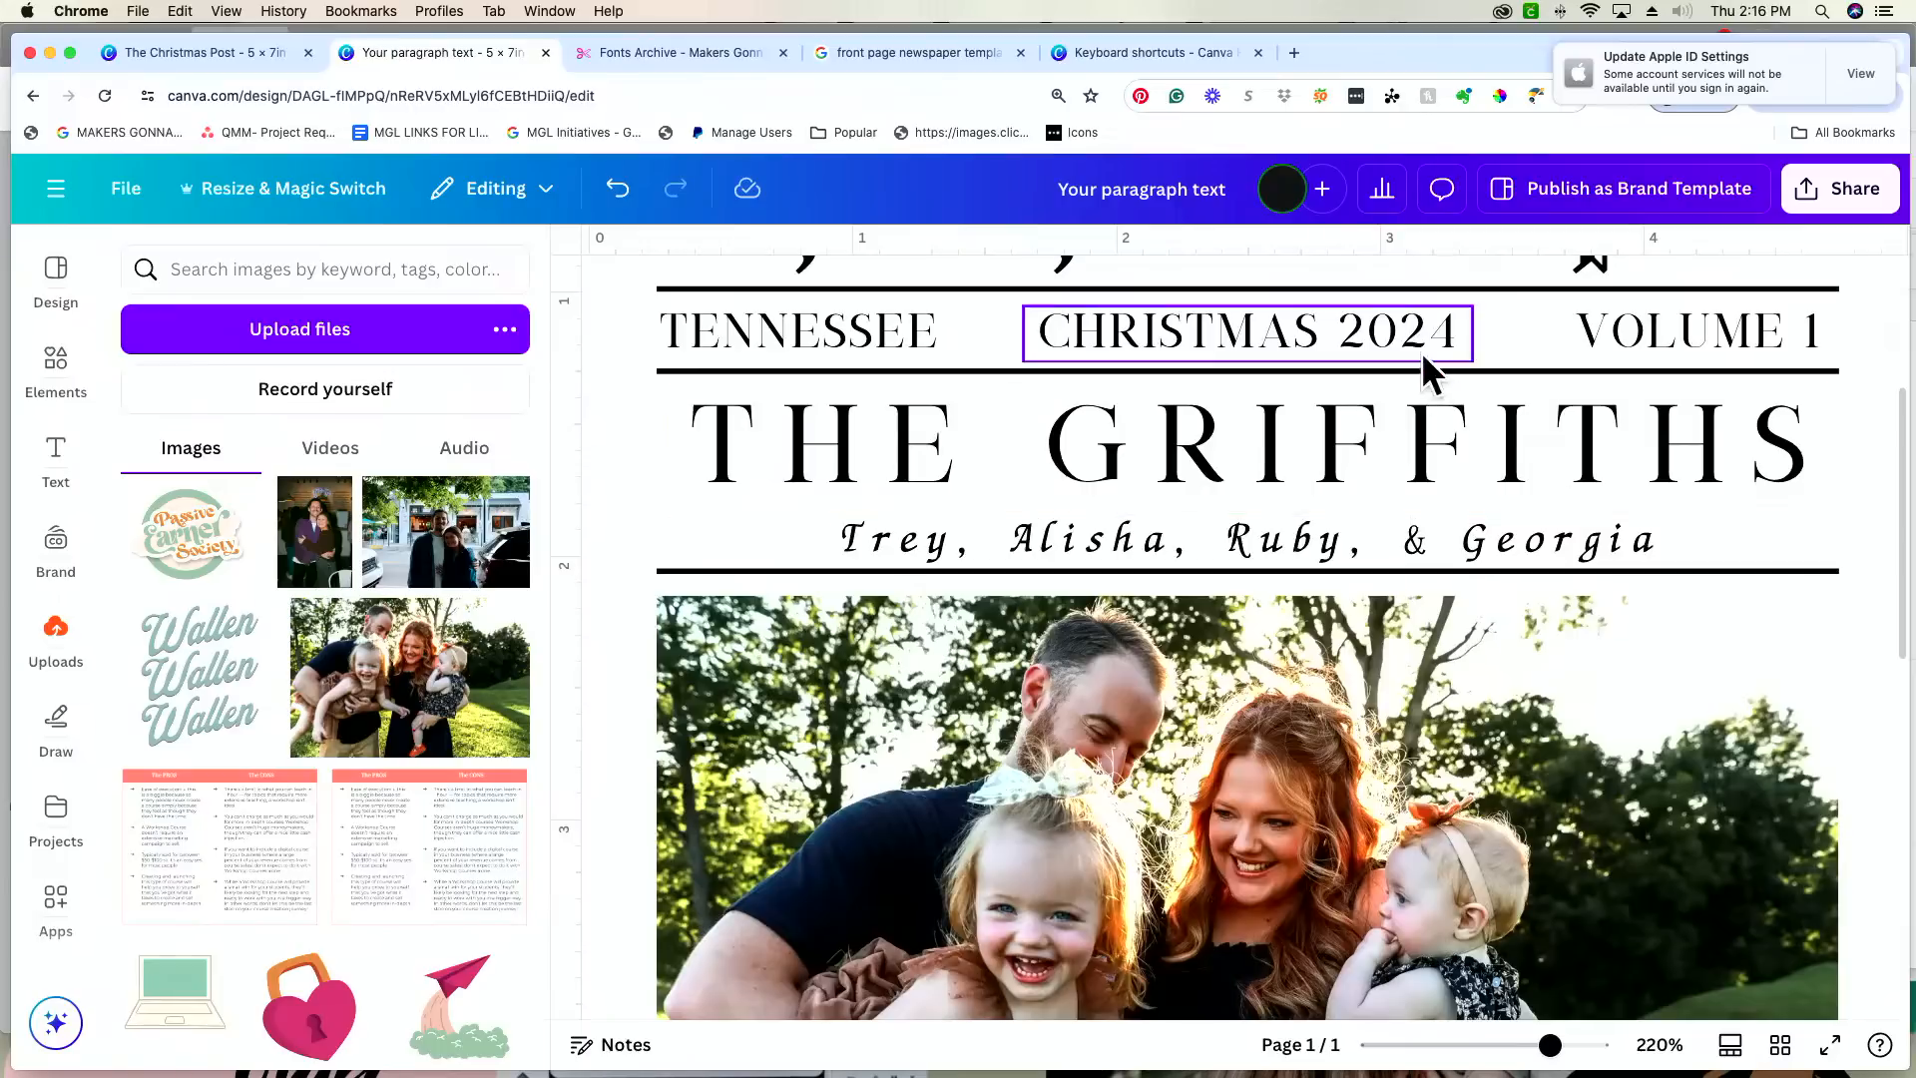
Step: Add a text box beneath the double rule, align it with the photo's left edge and narrow it to about a third of the photo's width
scroll(1485, 617, down, 5)
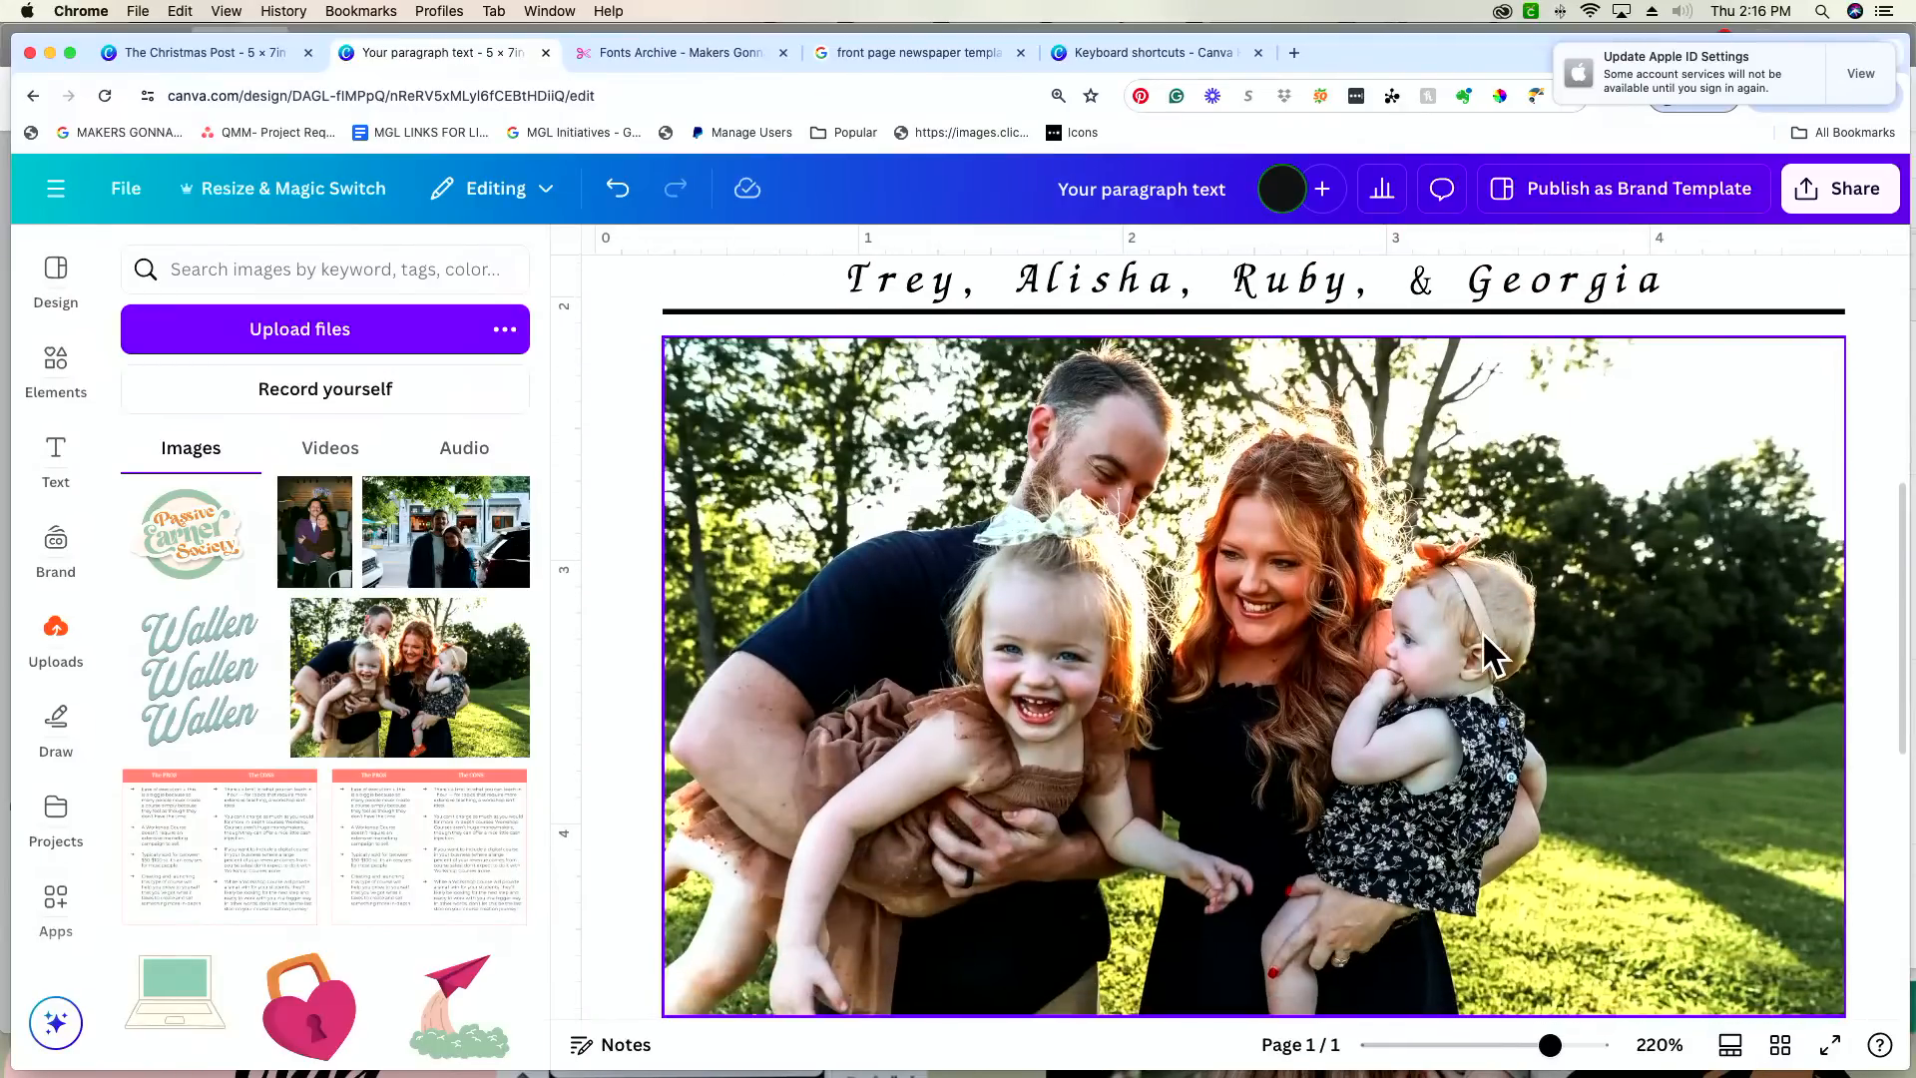
drag(1547, 1048, 1523, 1047)
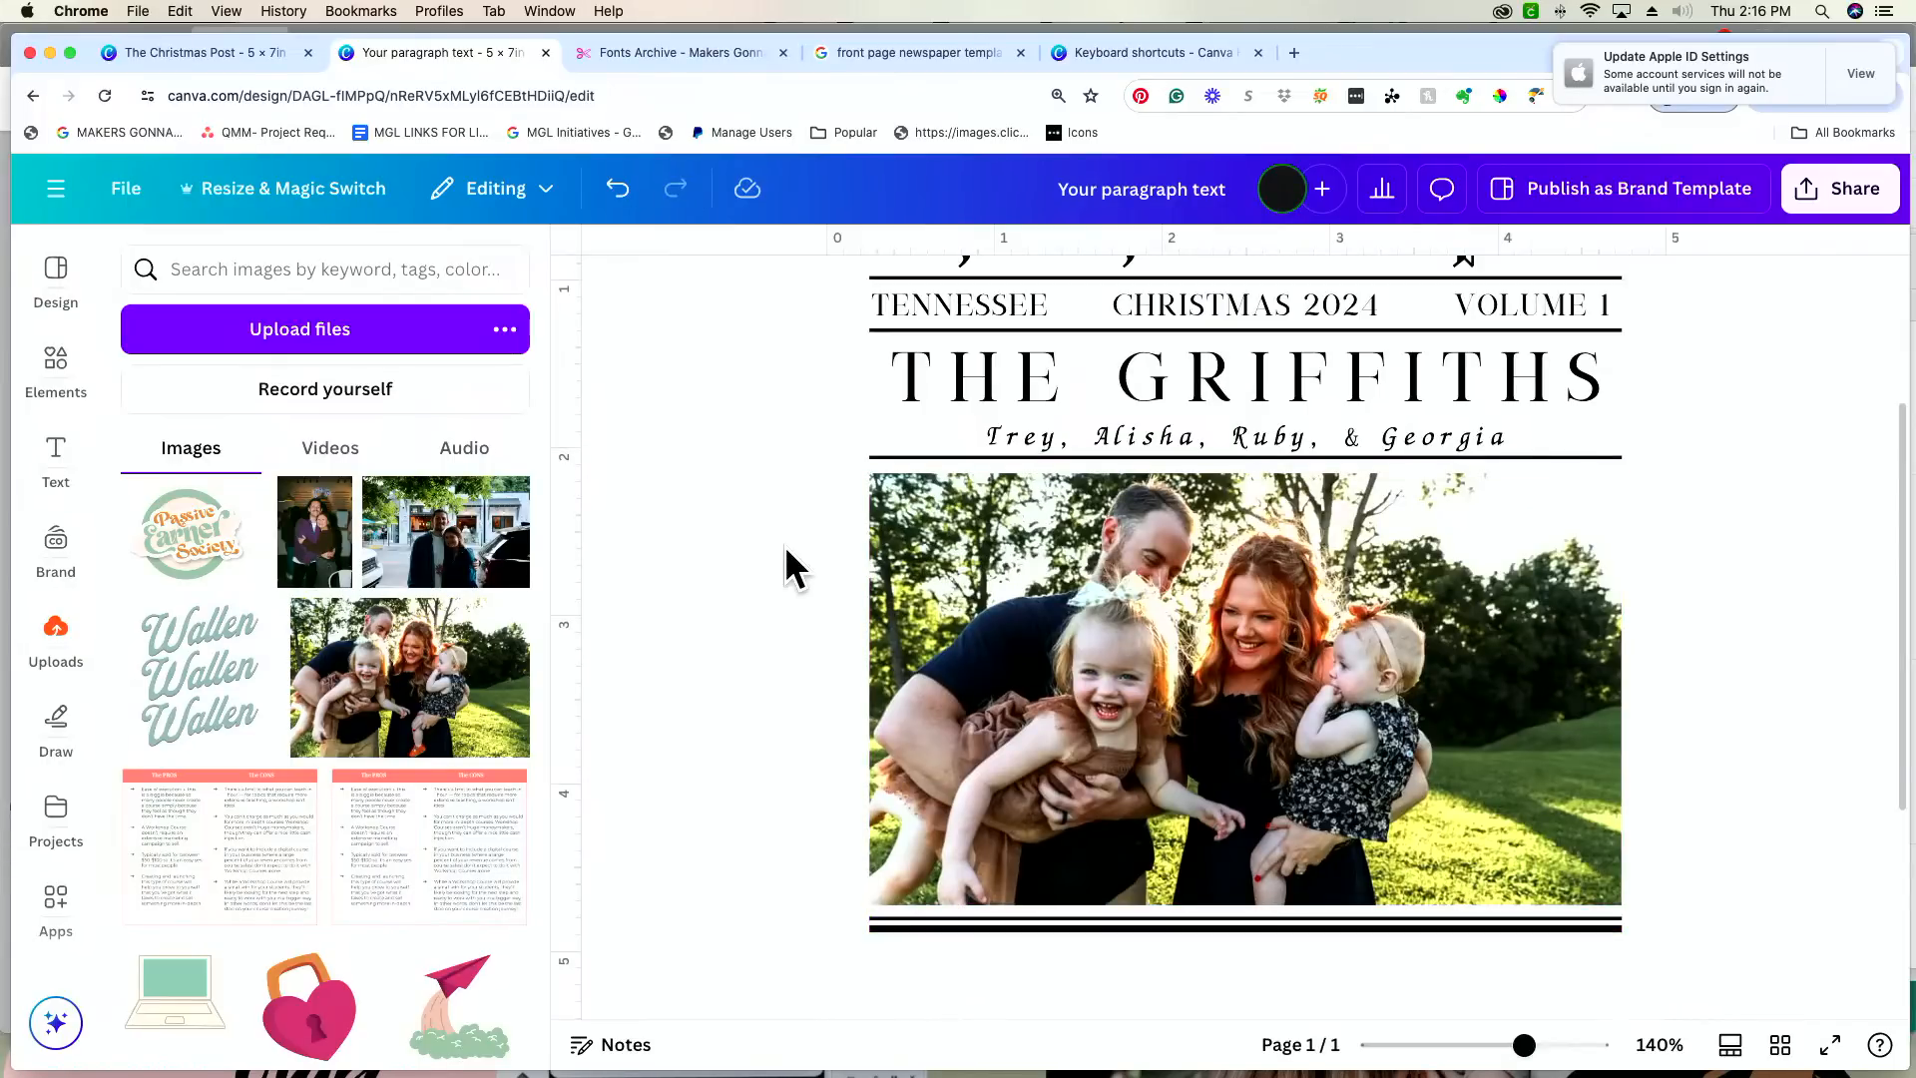
scroll(1575, 698, down, 2)
scroll(1575, 687, down, 2)
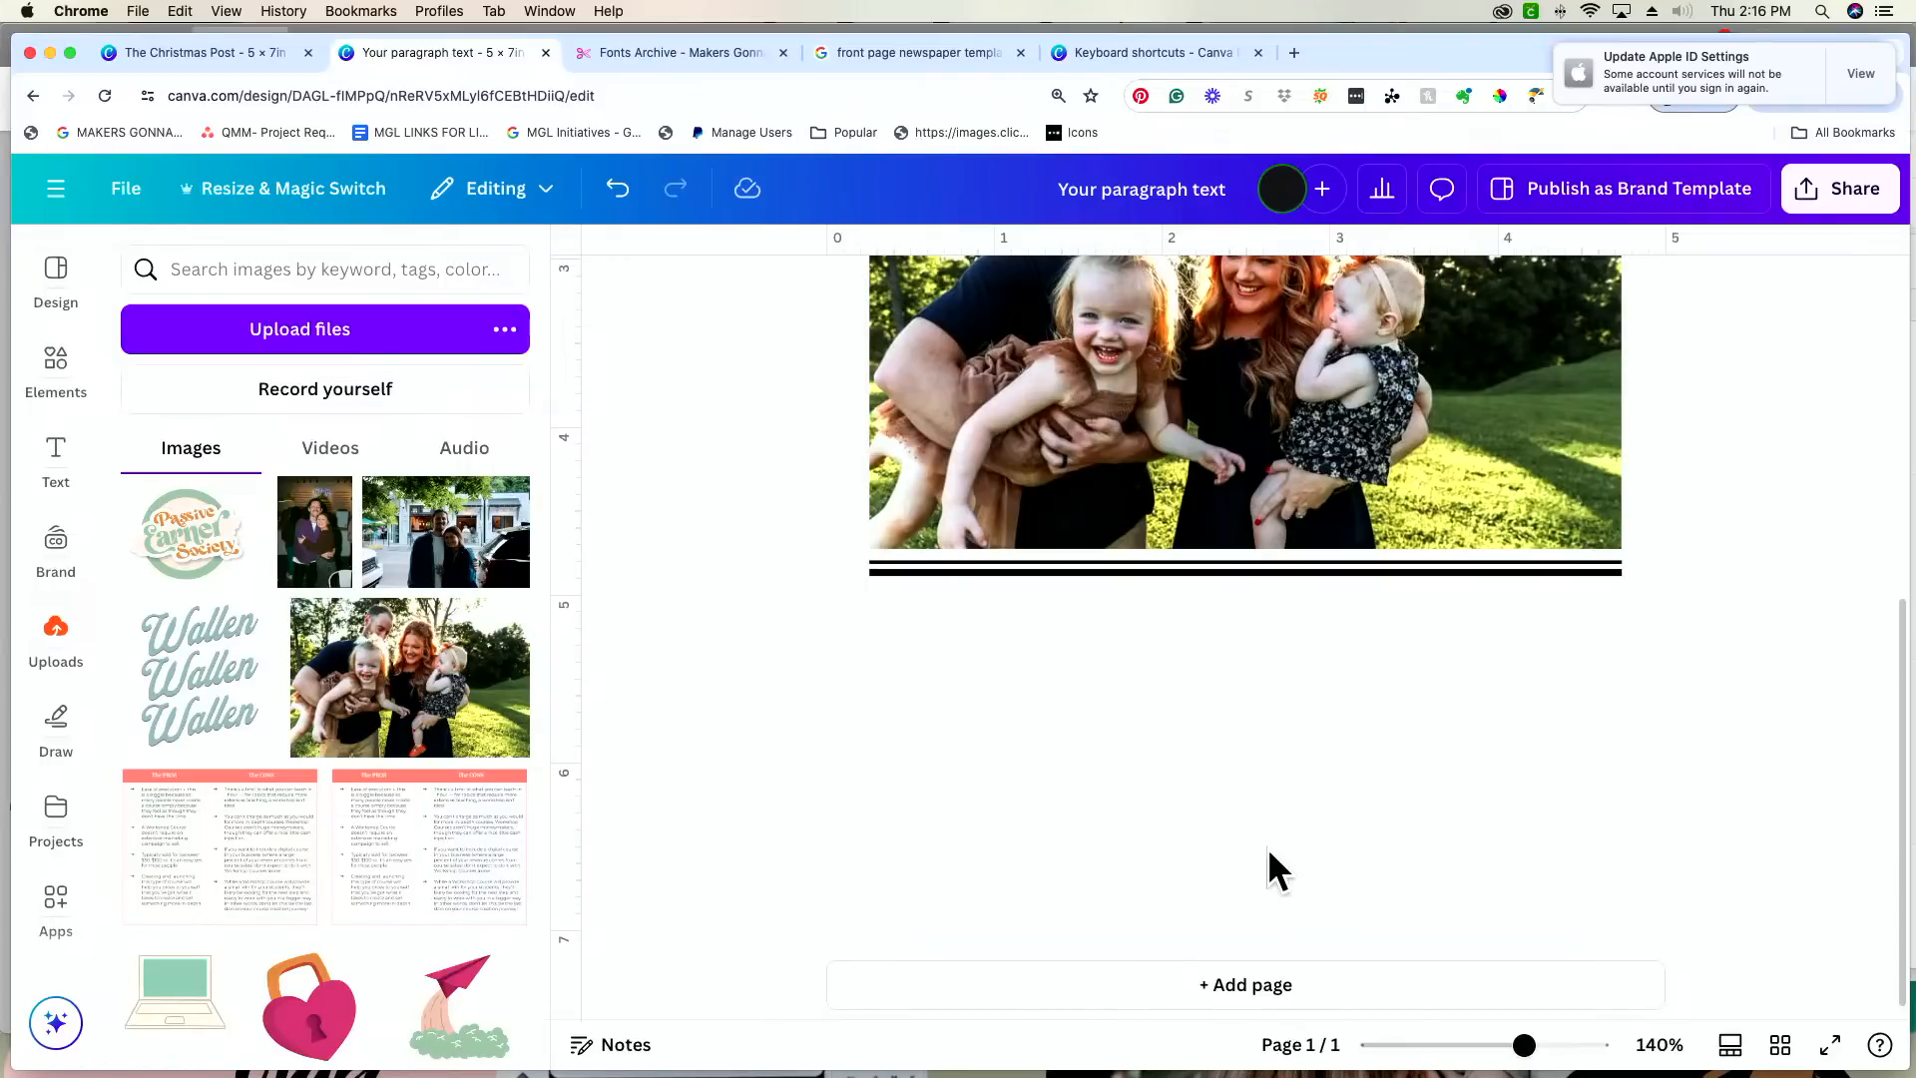
click(1216, 838)
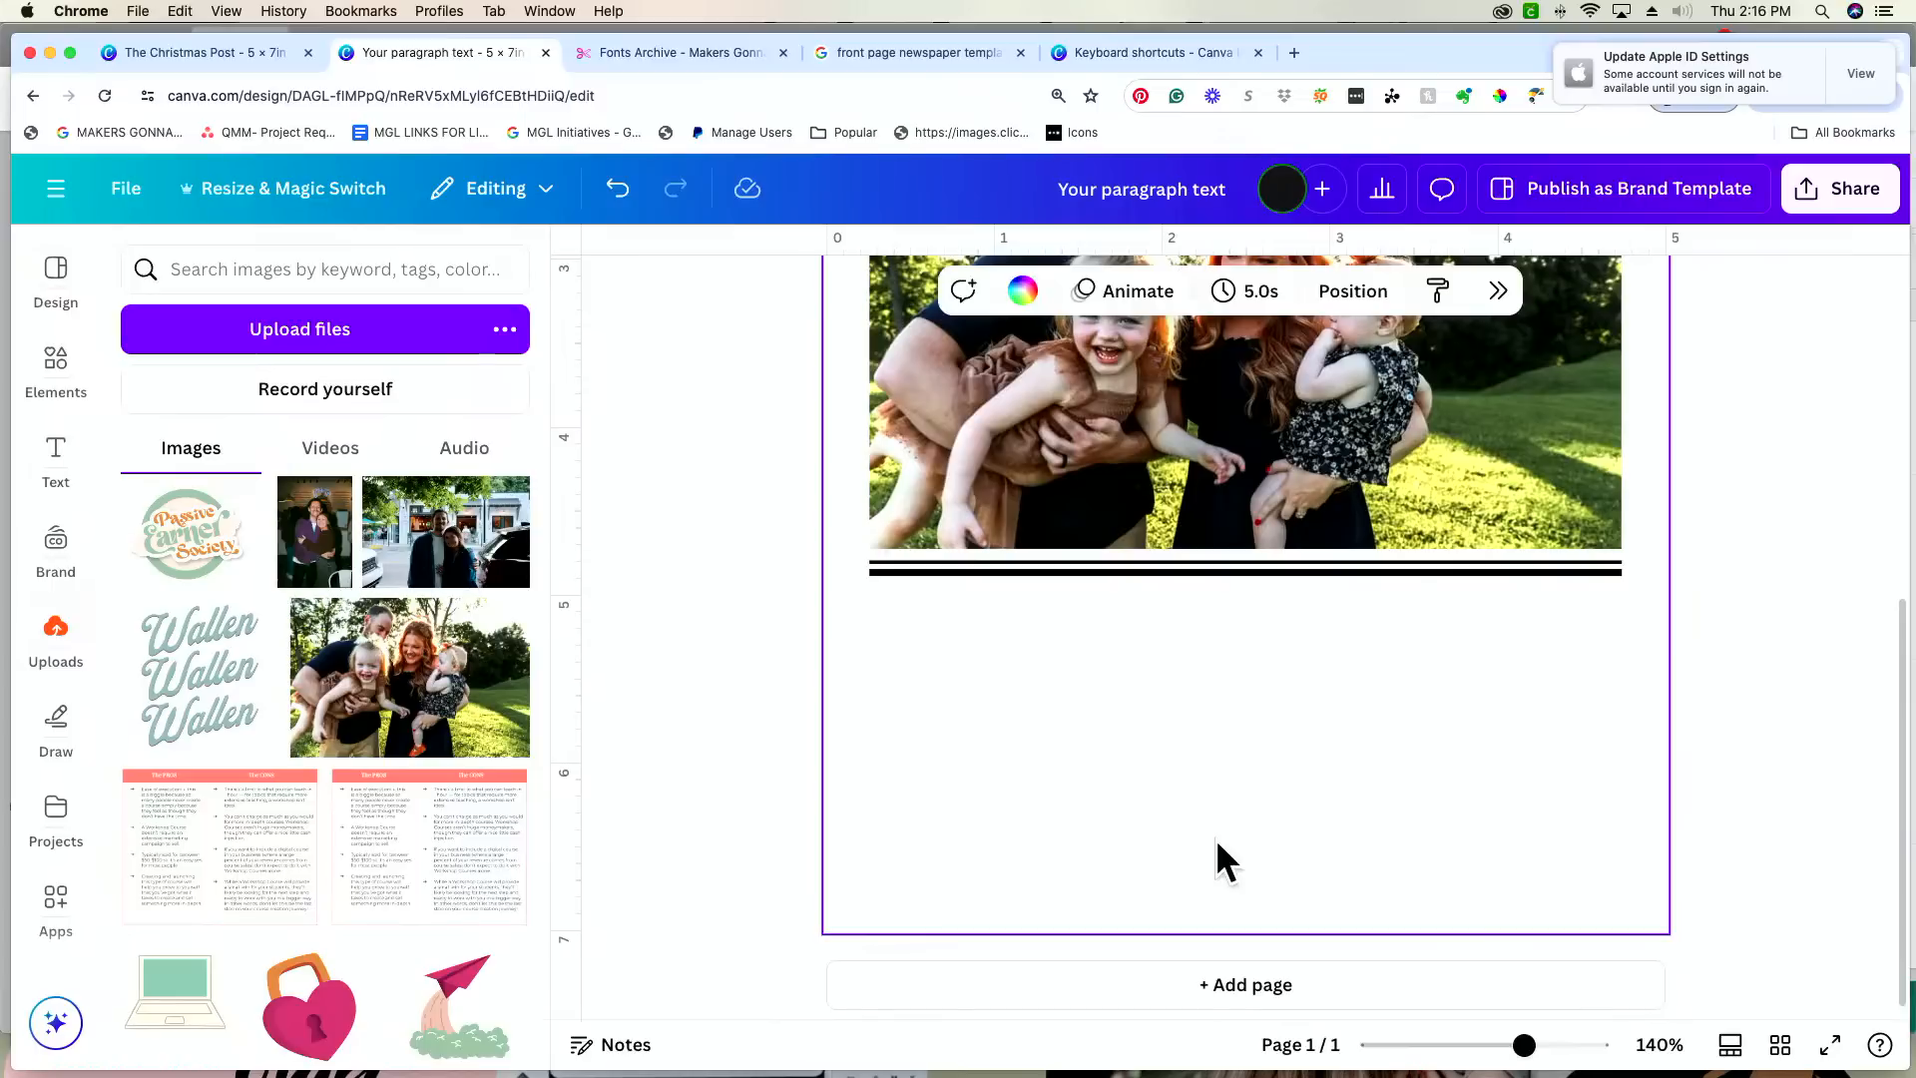
key(t)
drag(1260, 651, 1077, 697)
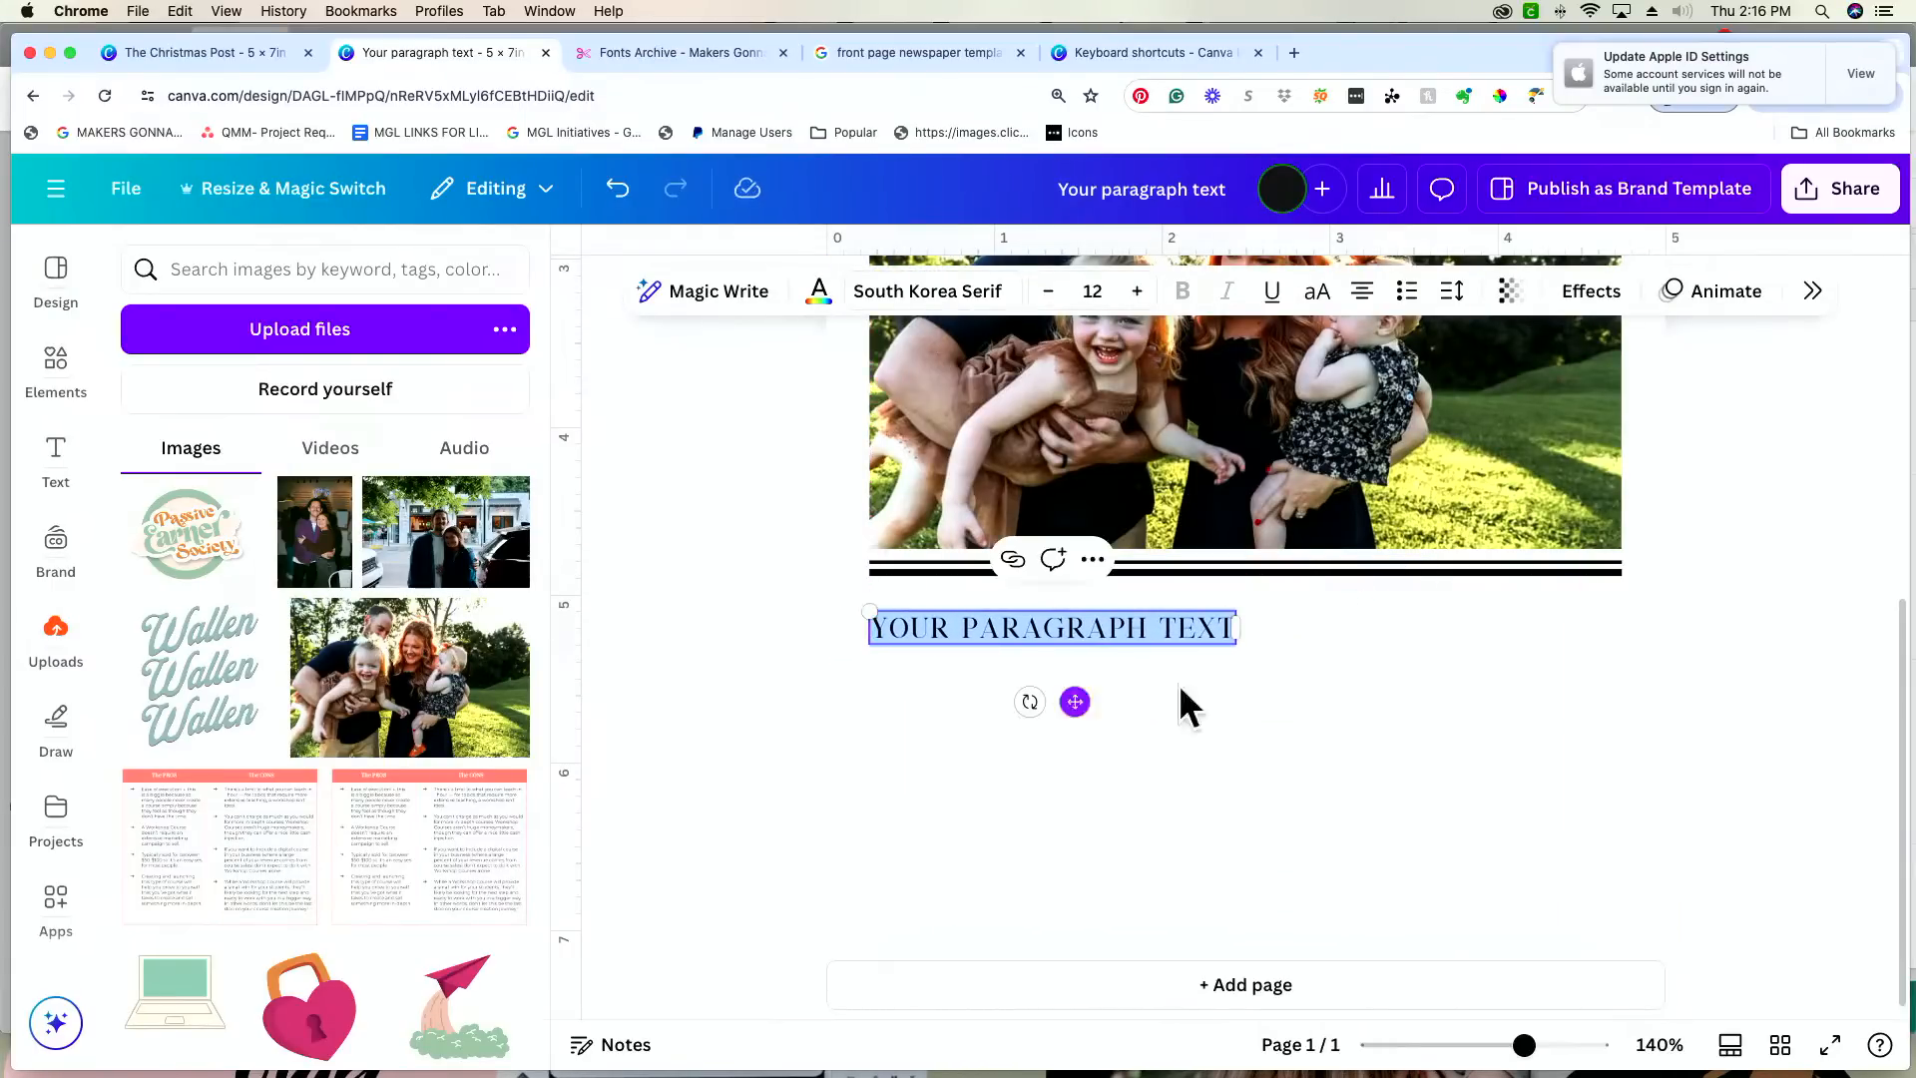
drag(1237, 631, 1138, 629)
click(1252, 644)
click(999, 689)
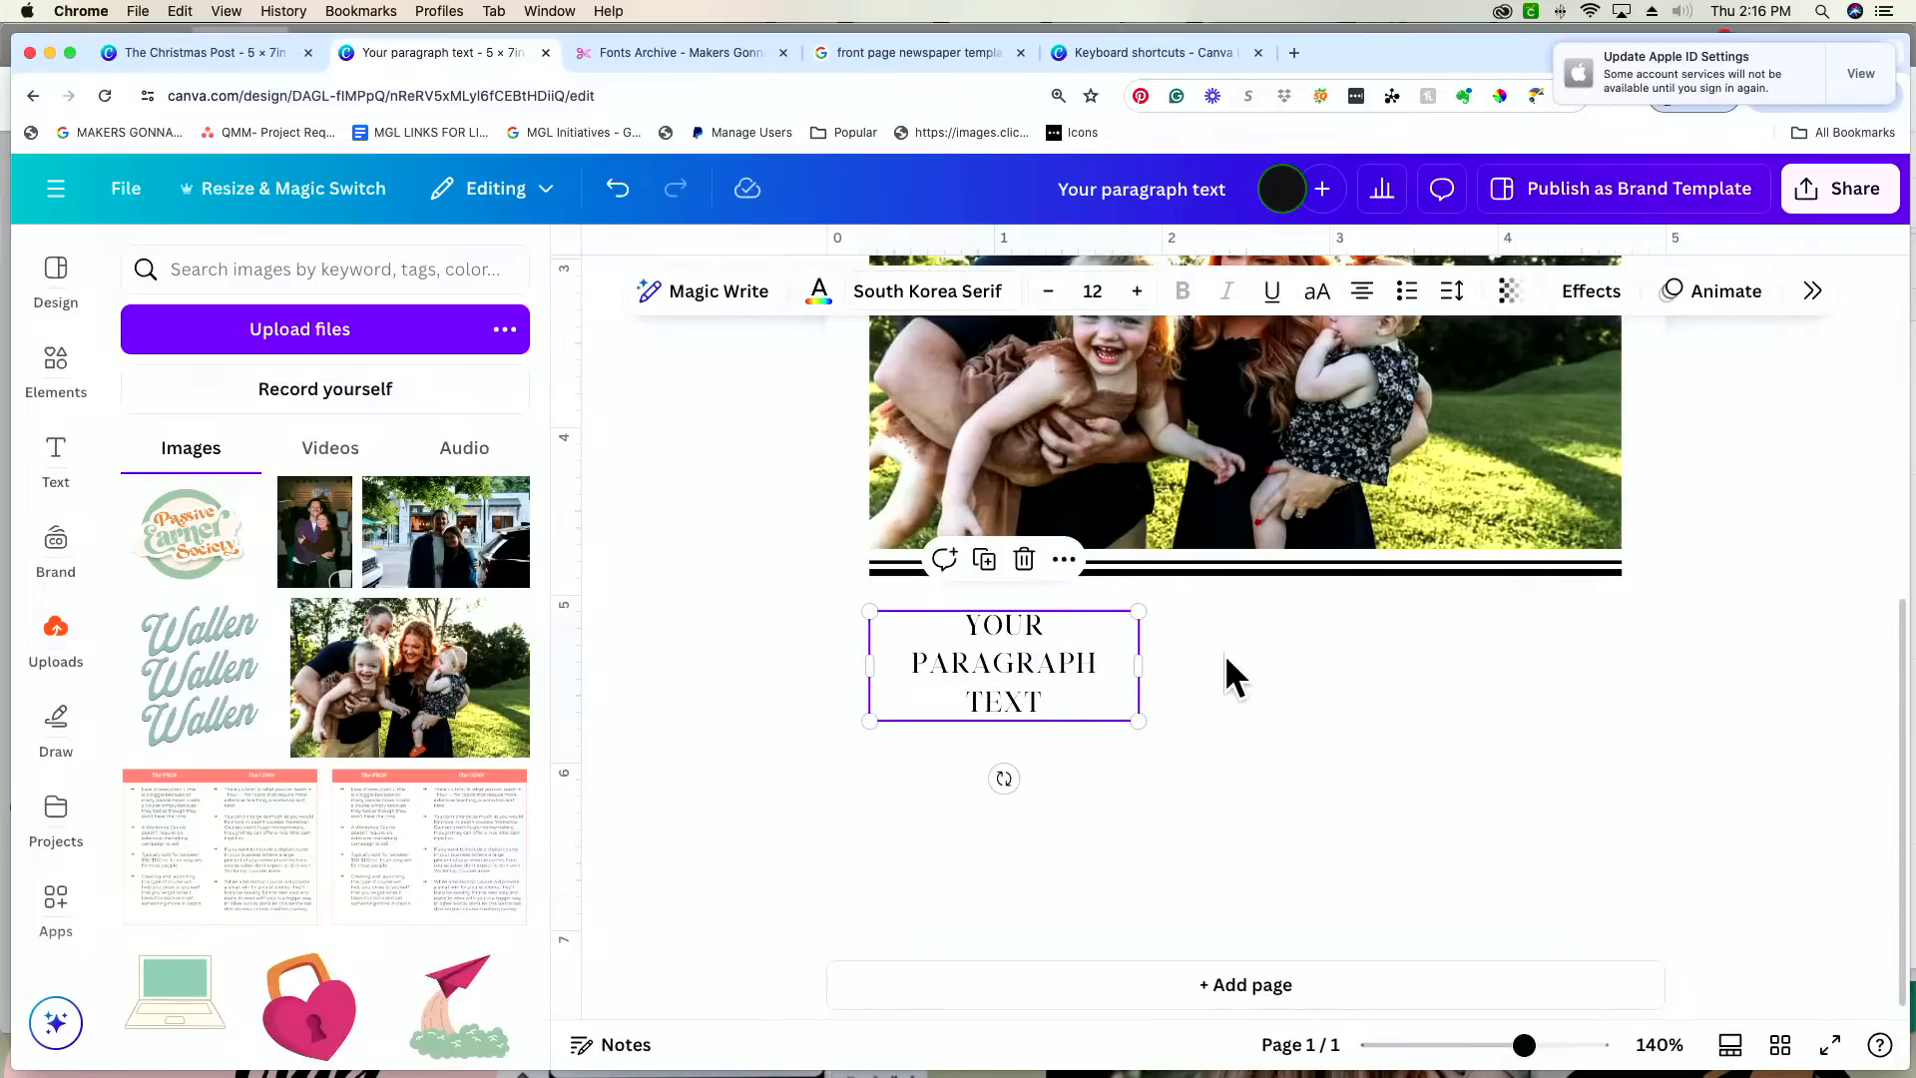
Step: Try a copy of the text box beside the original, then narrow the original slightly more and delete the wider copy
key(super+d)
drag(1098, 735, 1104, 666)
click(1028, 674)
click(1066, 675)
drag(1253, 661, 1155, 661)
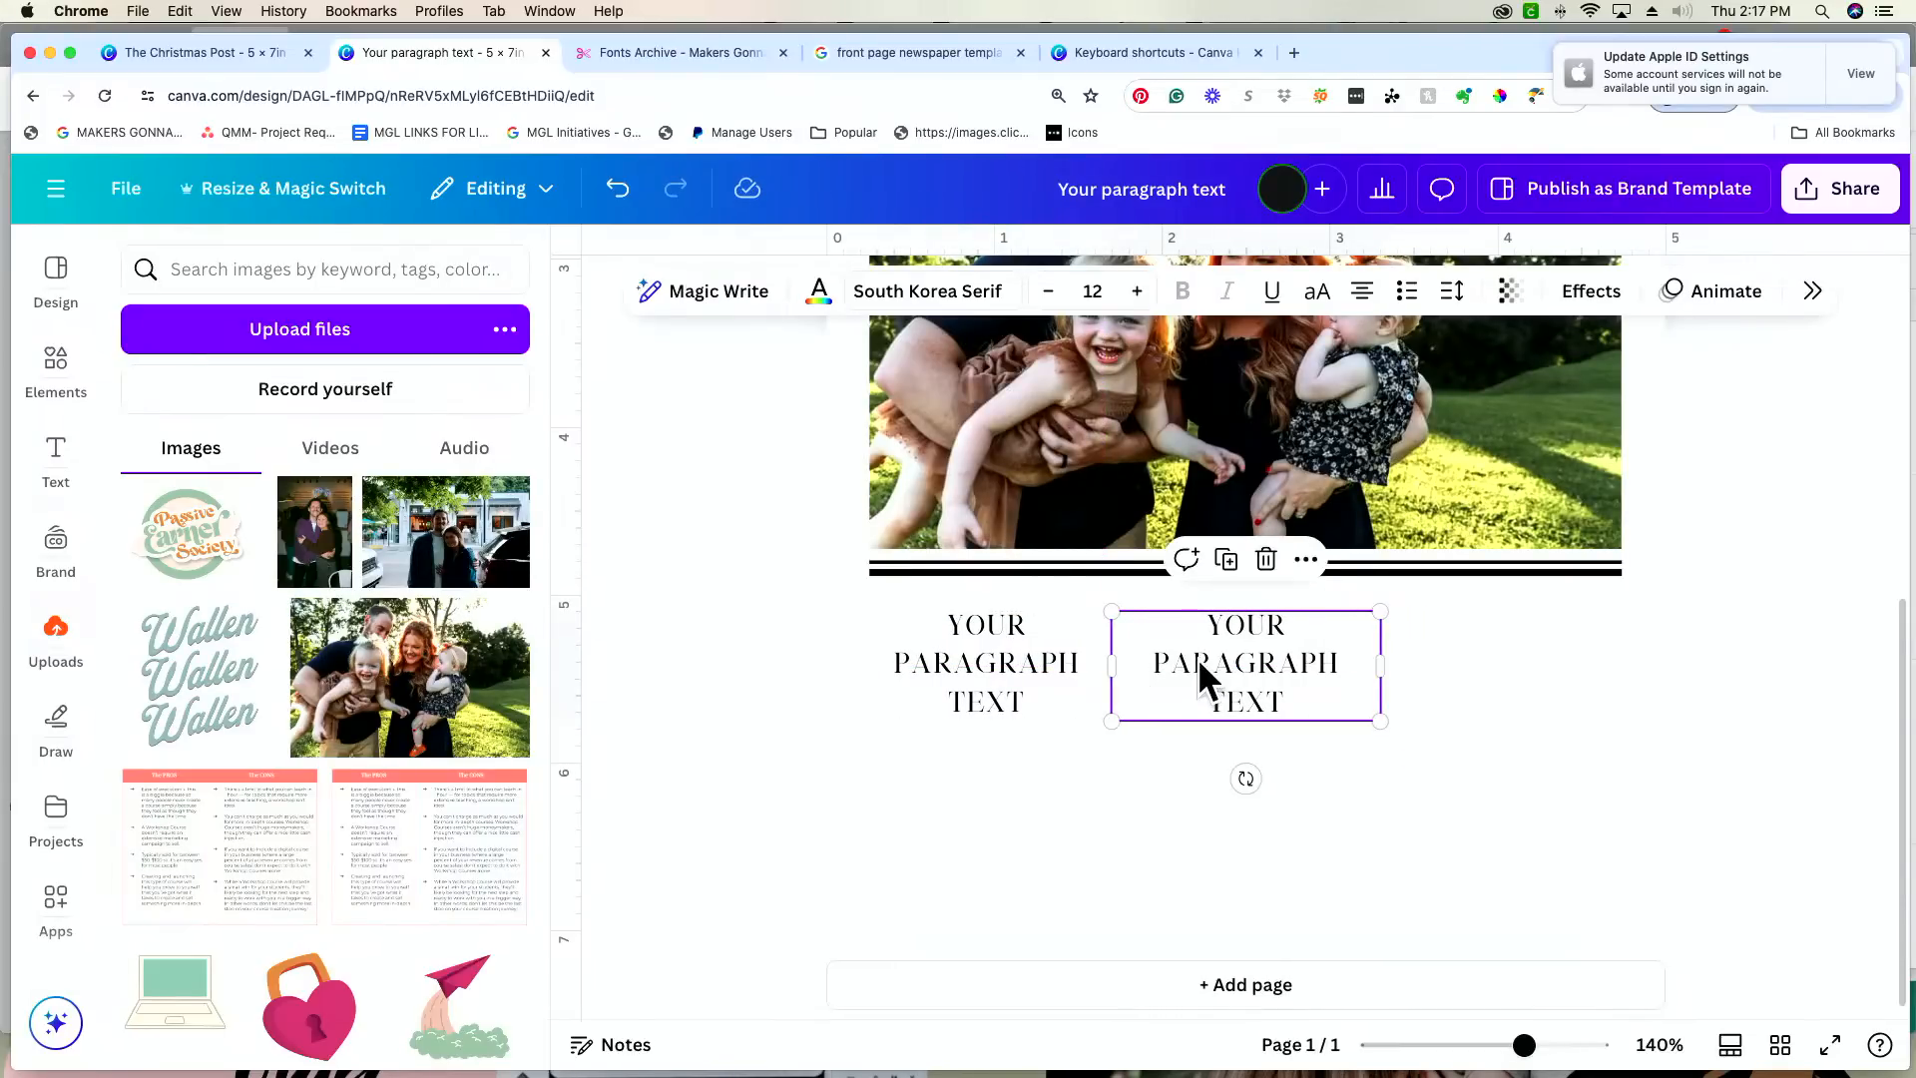
key(BackSpace)
Step: Duplicate the narrowed text box twice and arrange the three boxes as columns across the photo's width, with equal gaps of about 0.16 in
click(992, 694)
key(super+d)
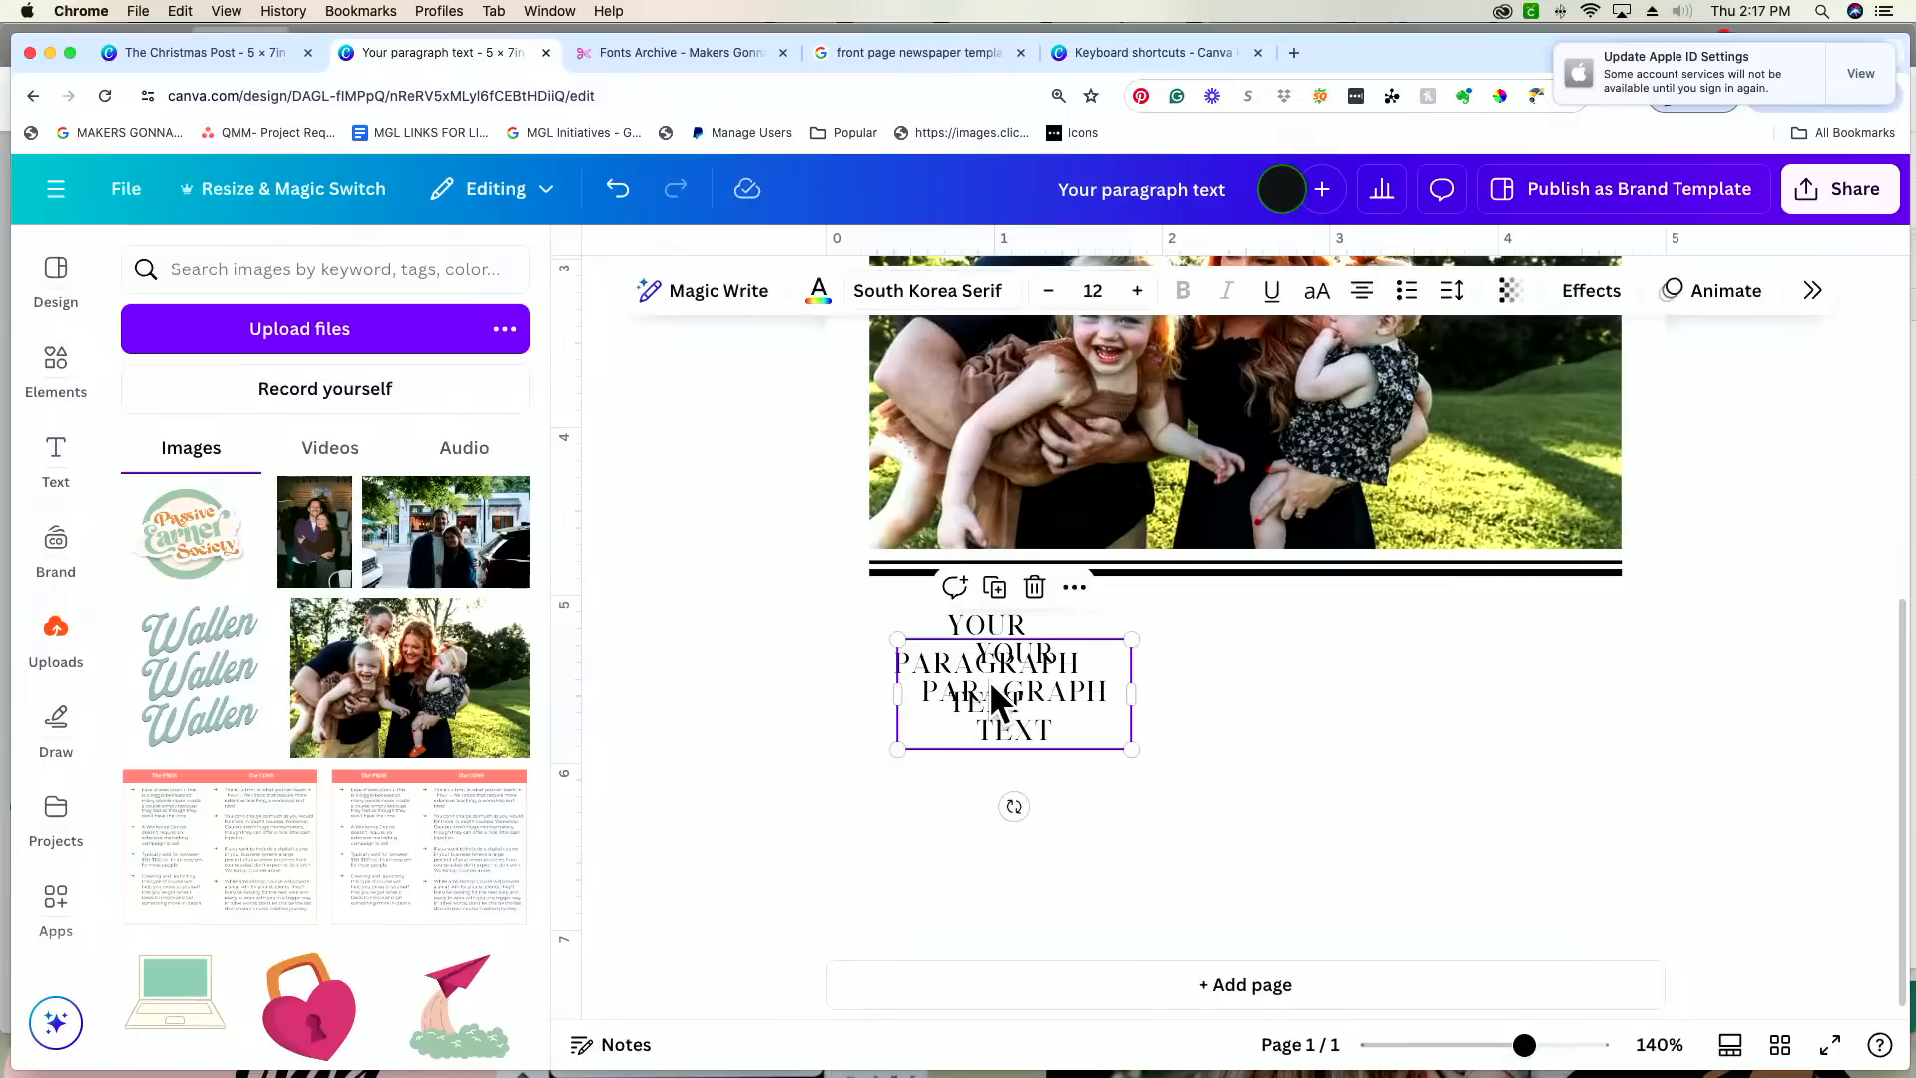
drag(990, 679, 1264, 663)
key(super+d)
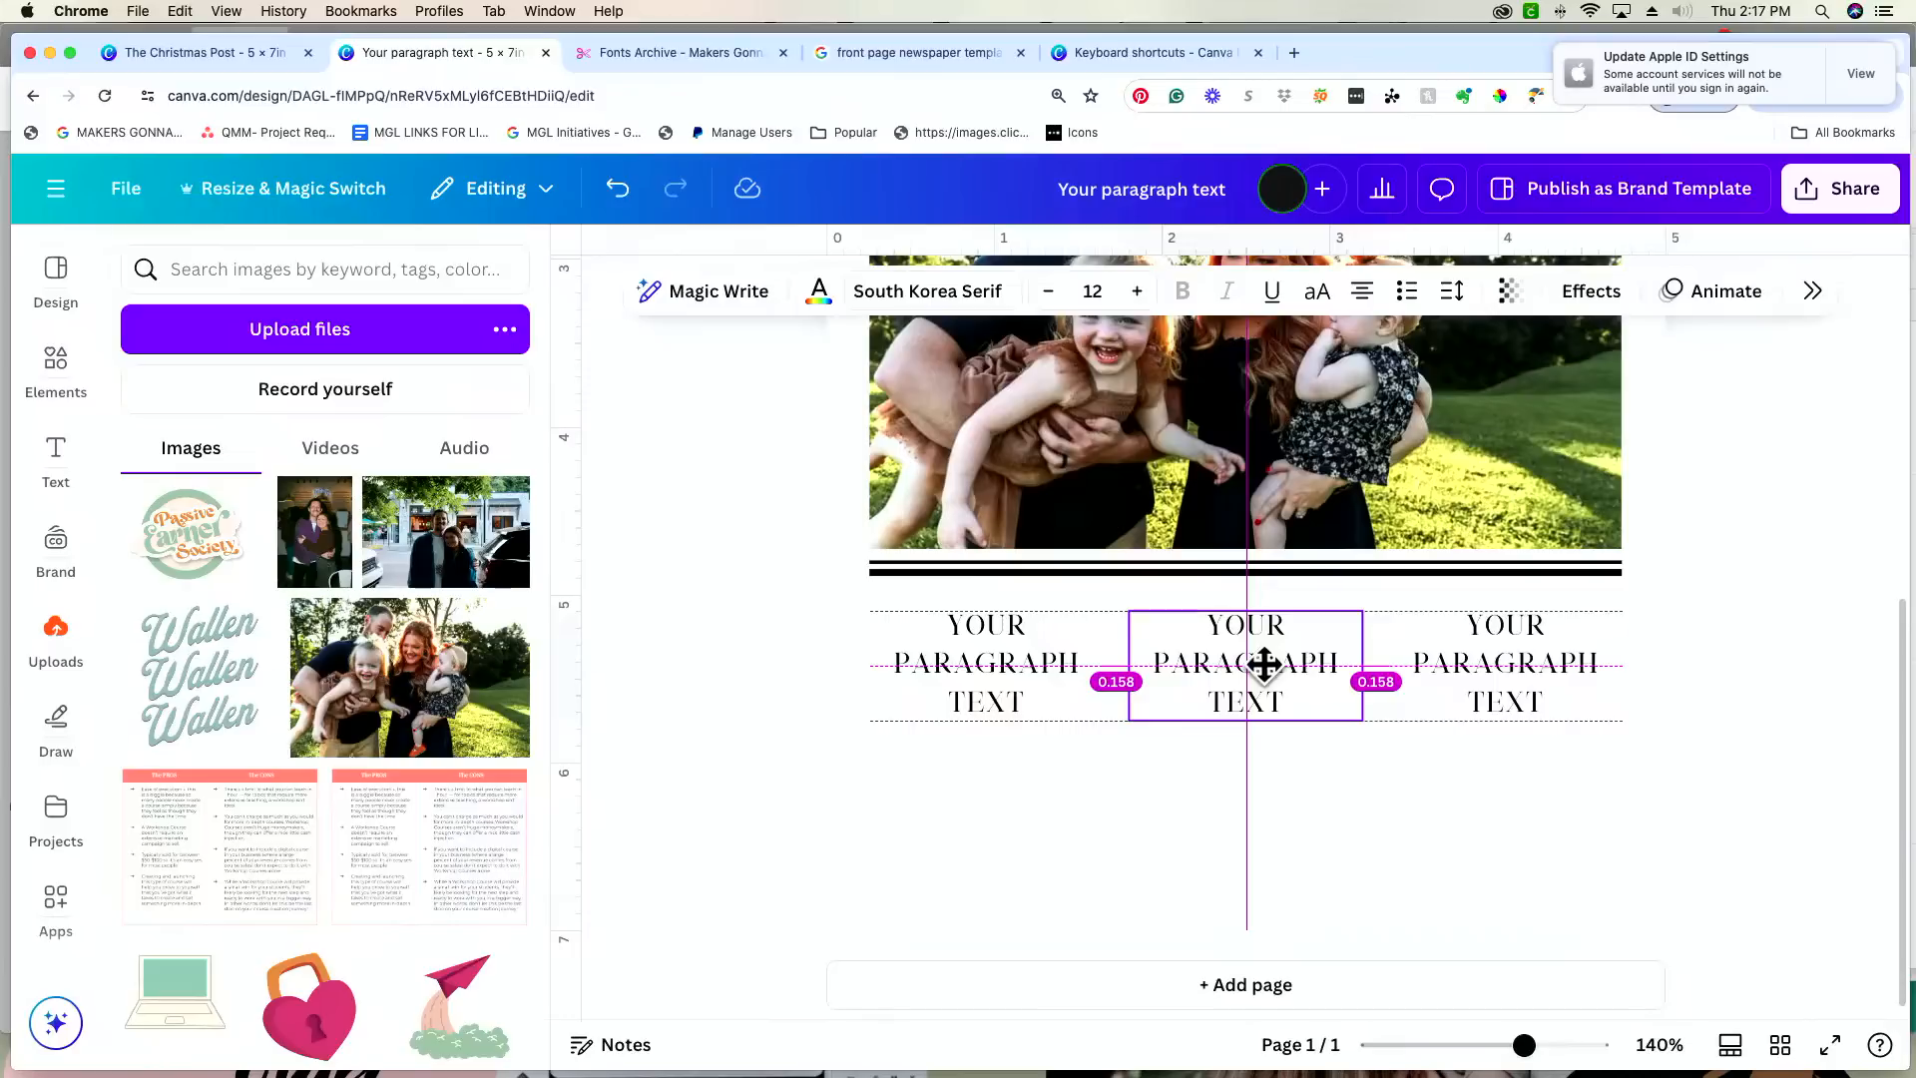
Step: Set the first column's font to AR Gyosho and move all three text columns up closer to the double rule
click(1017, 667)
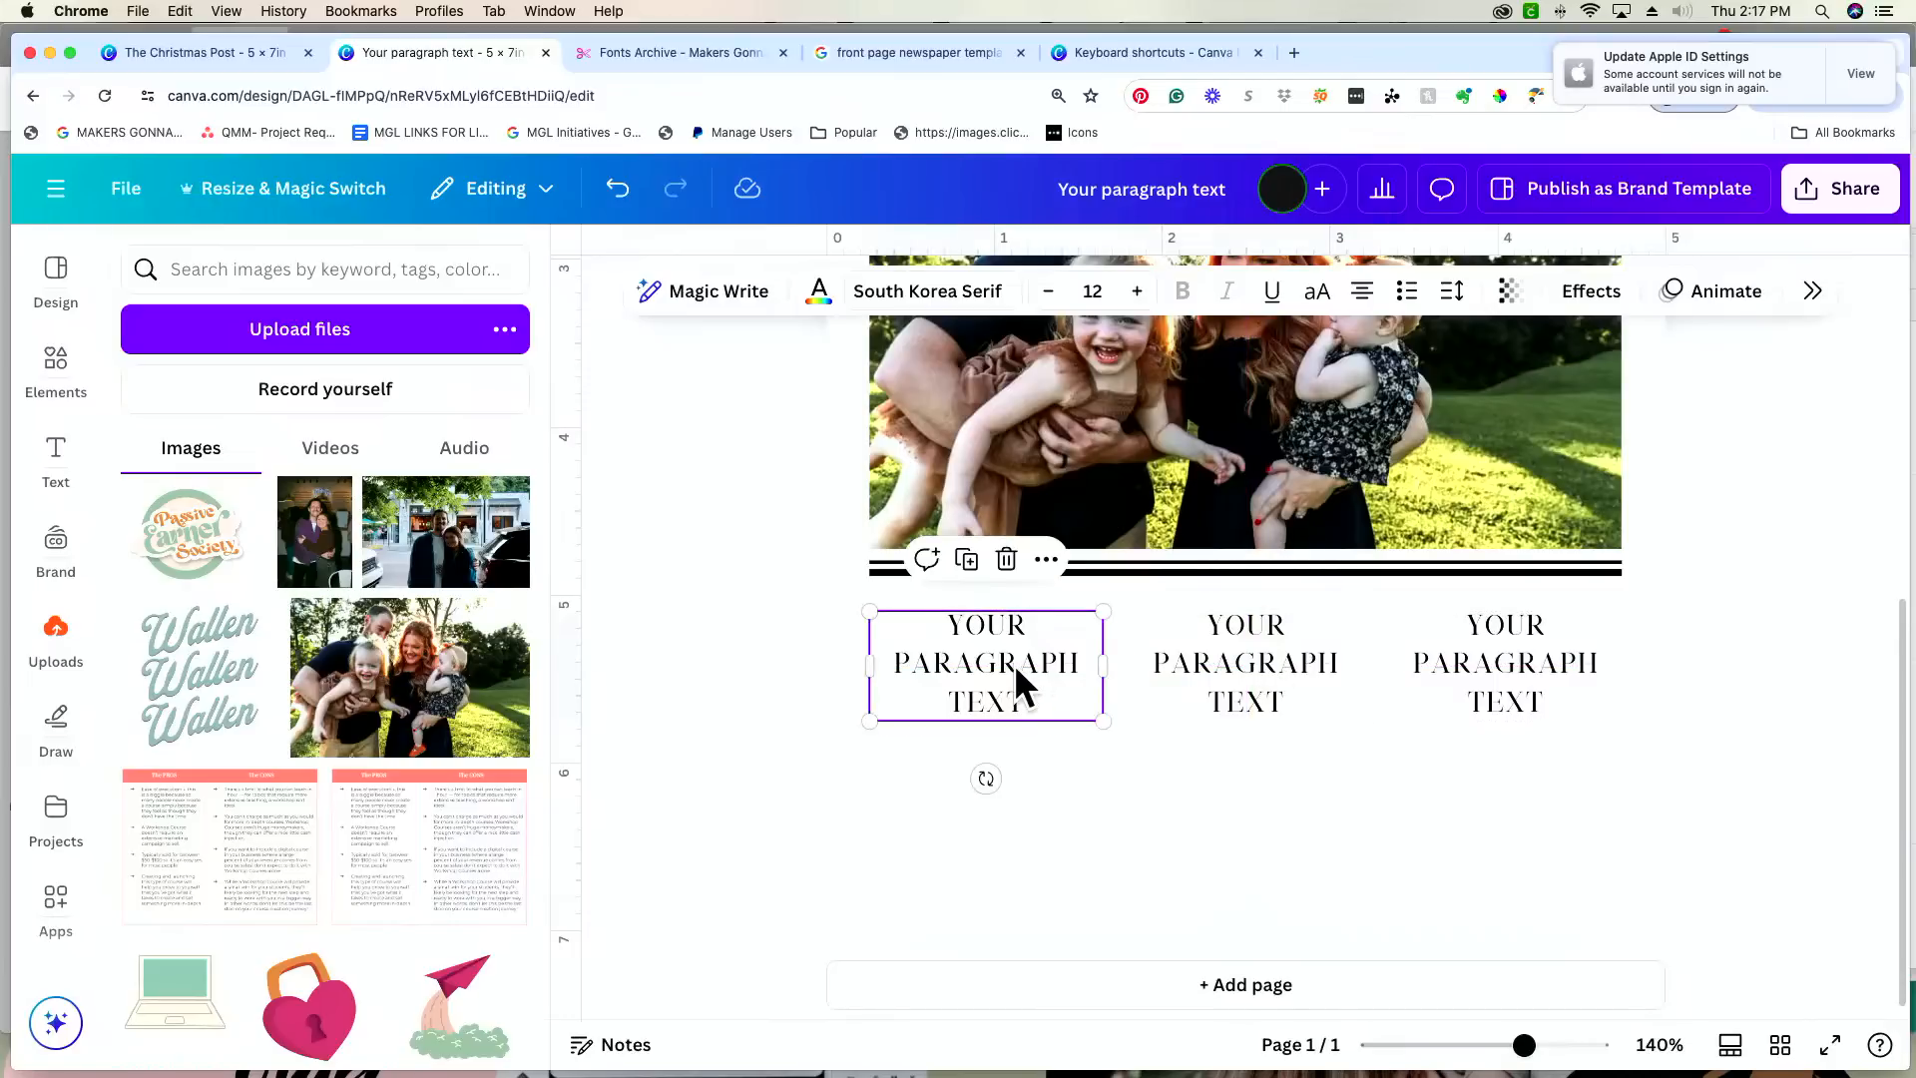
click(916, 291)
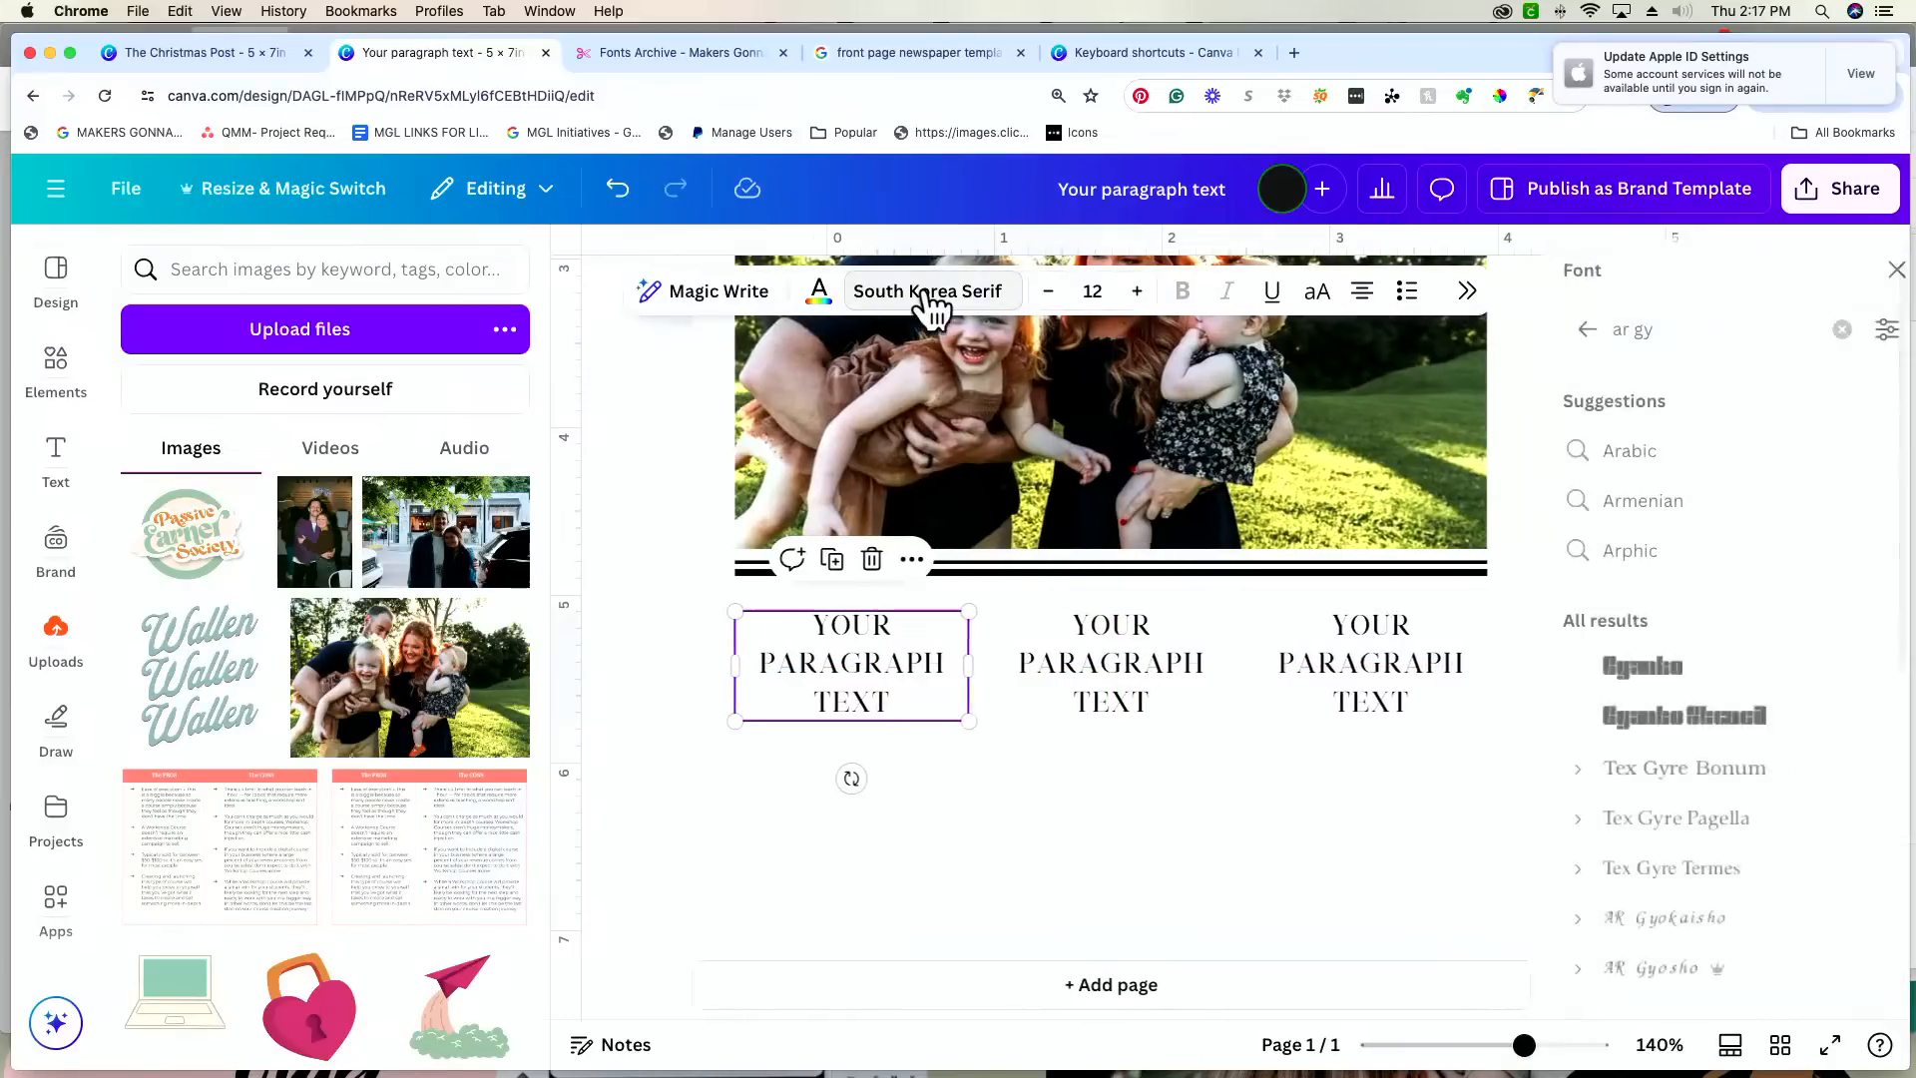
click(1746, 964)
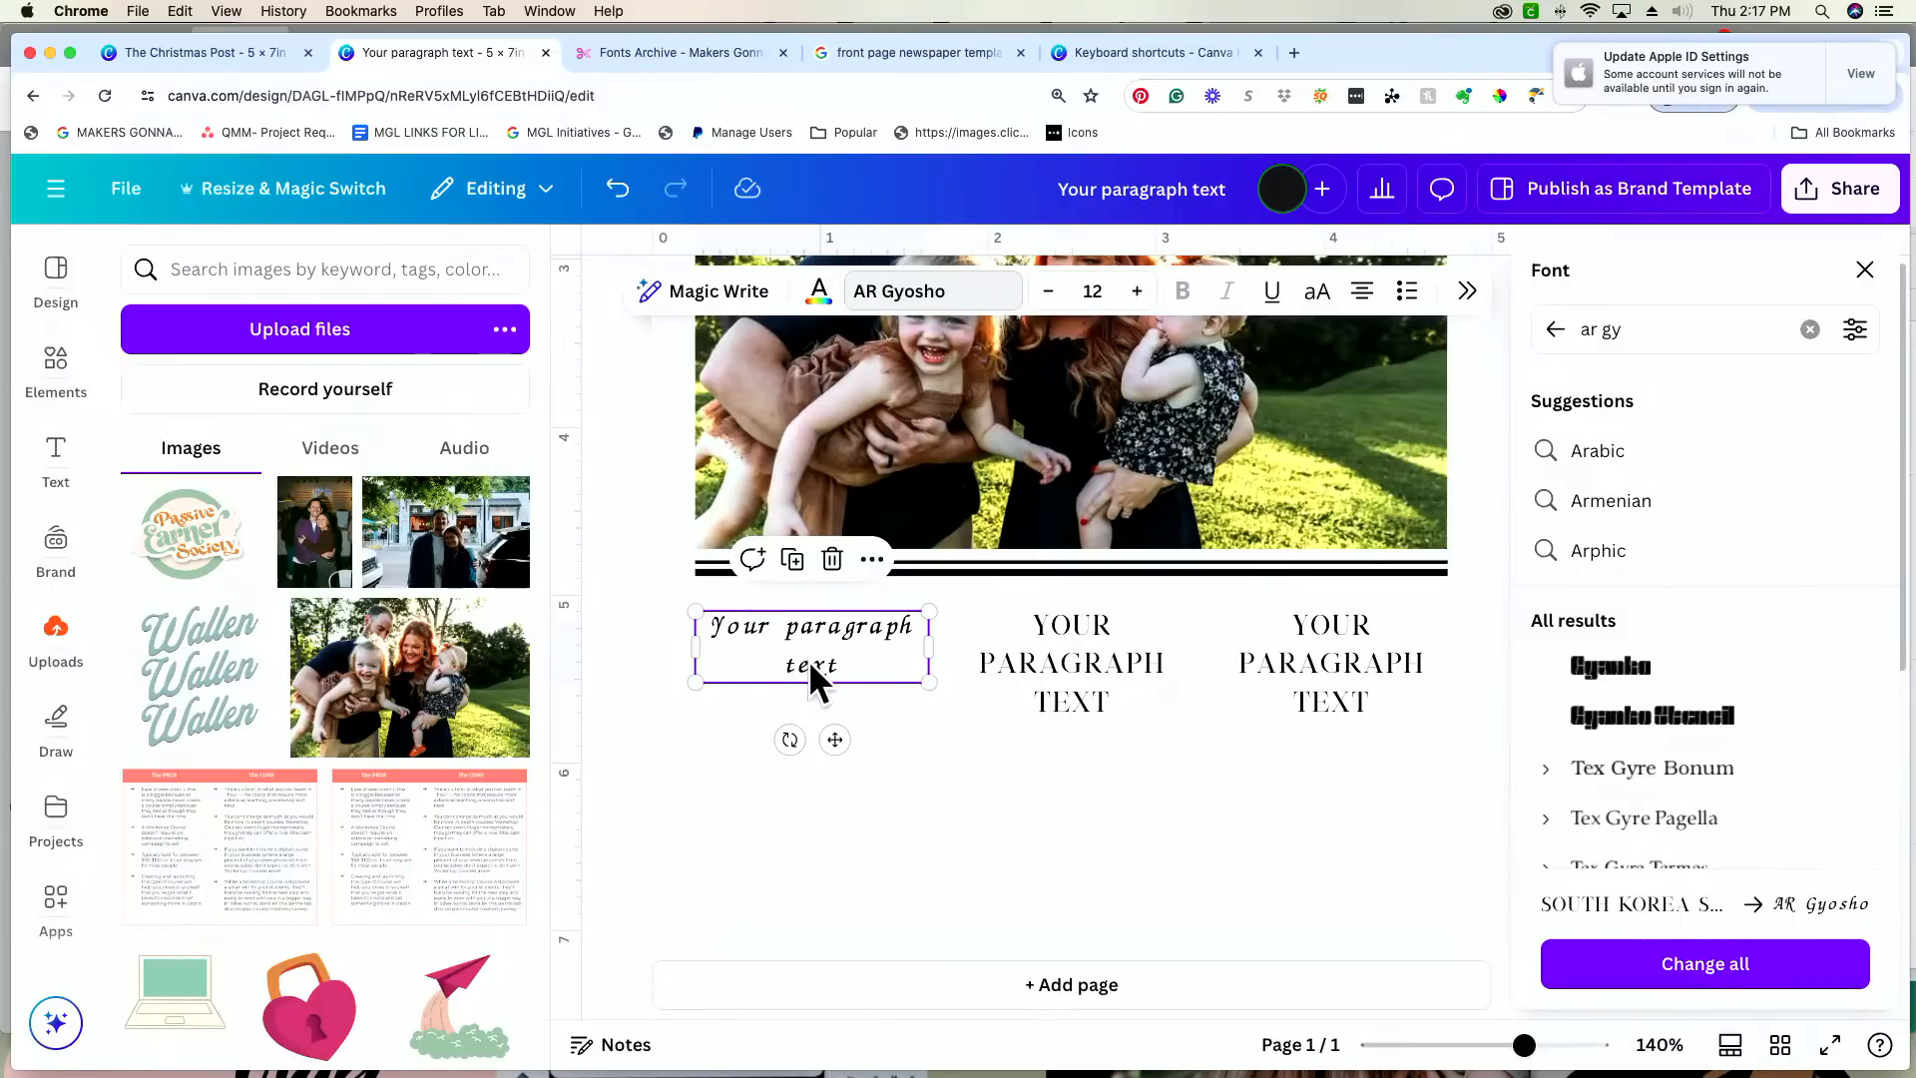
click(916, 740)
drag(912, 751, 1566, 645)
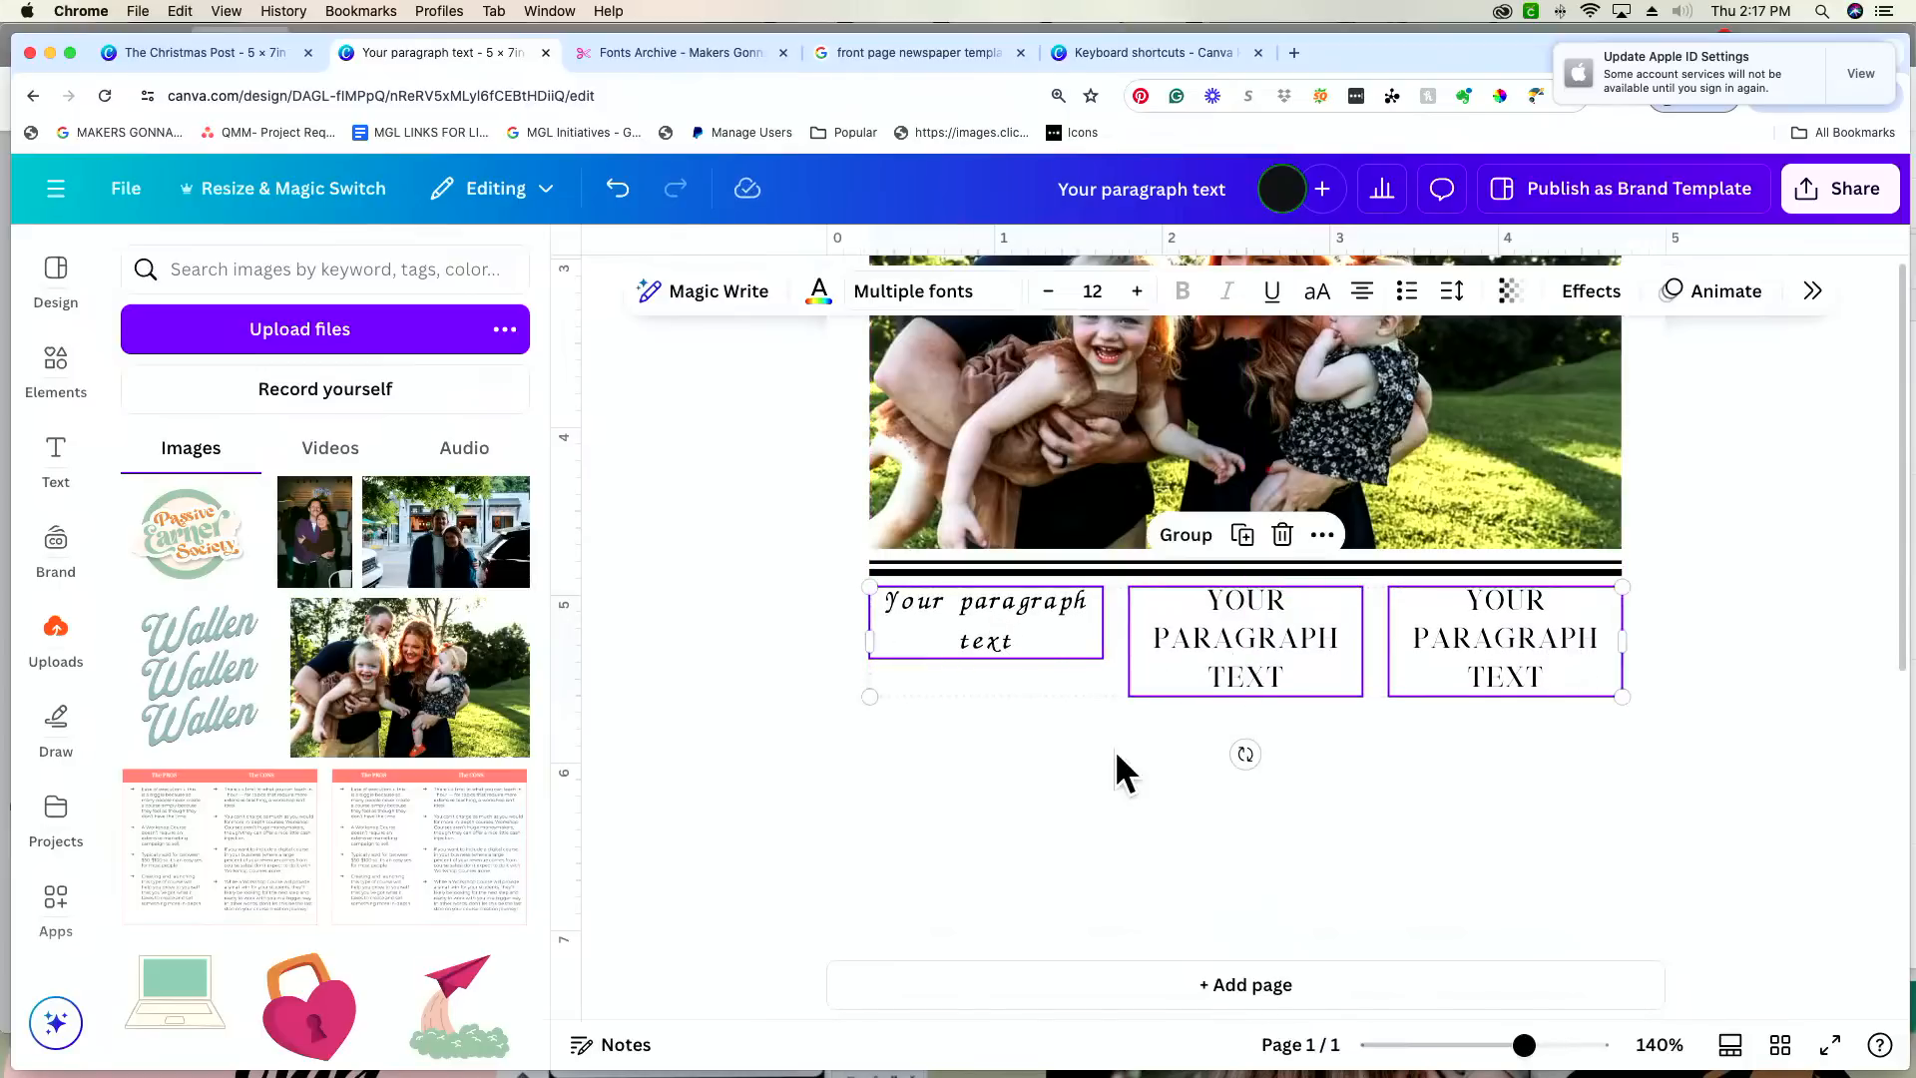
Step: Justify the text in the first column
click(1048, 624)
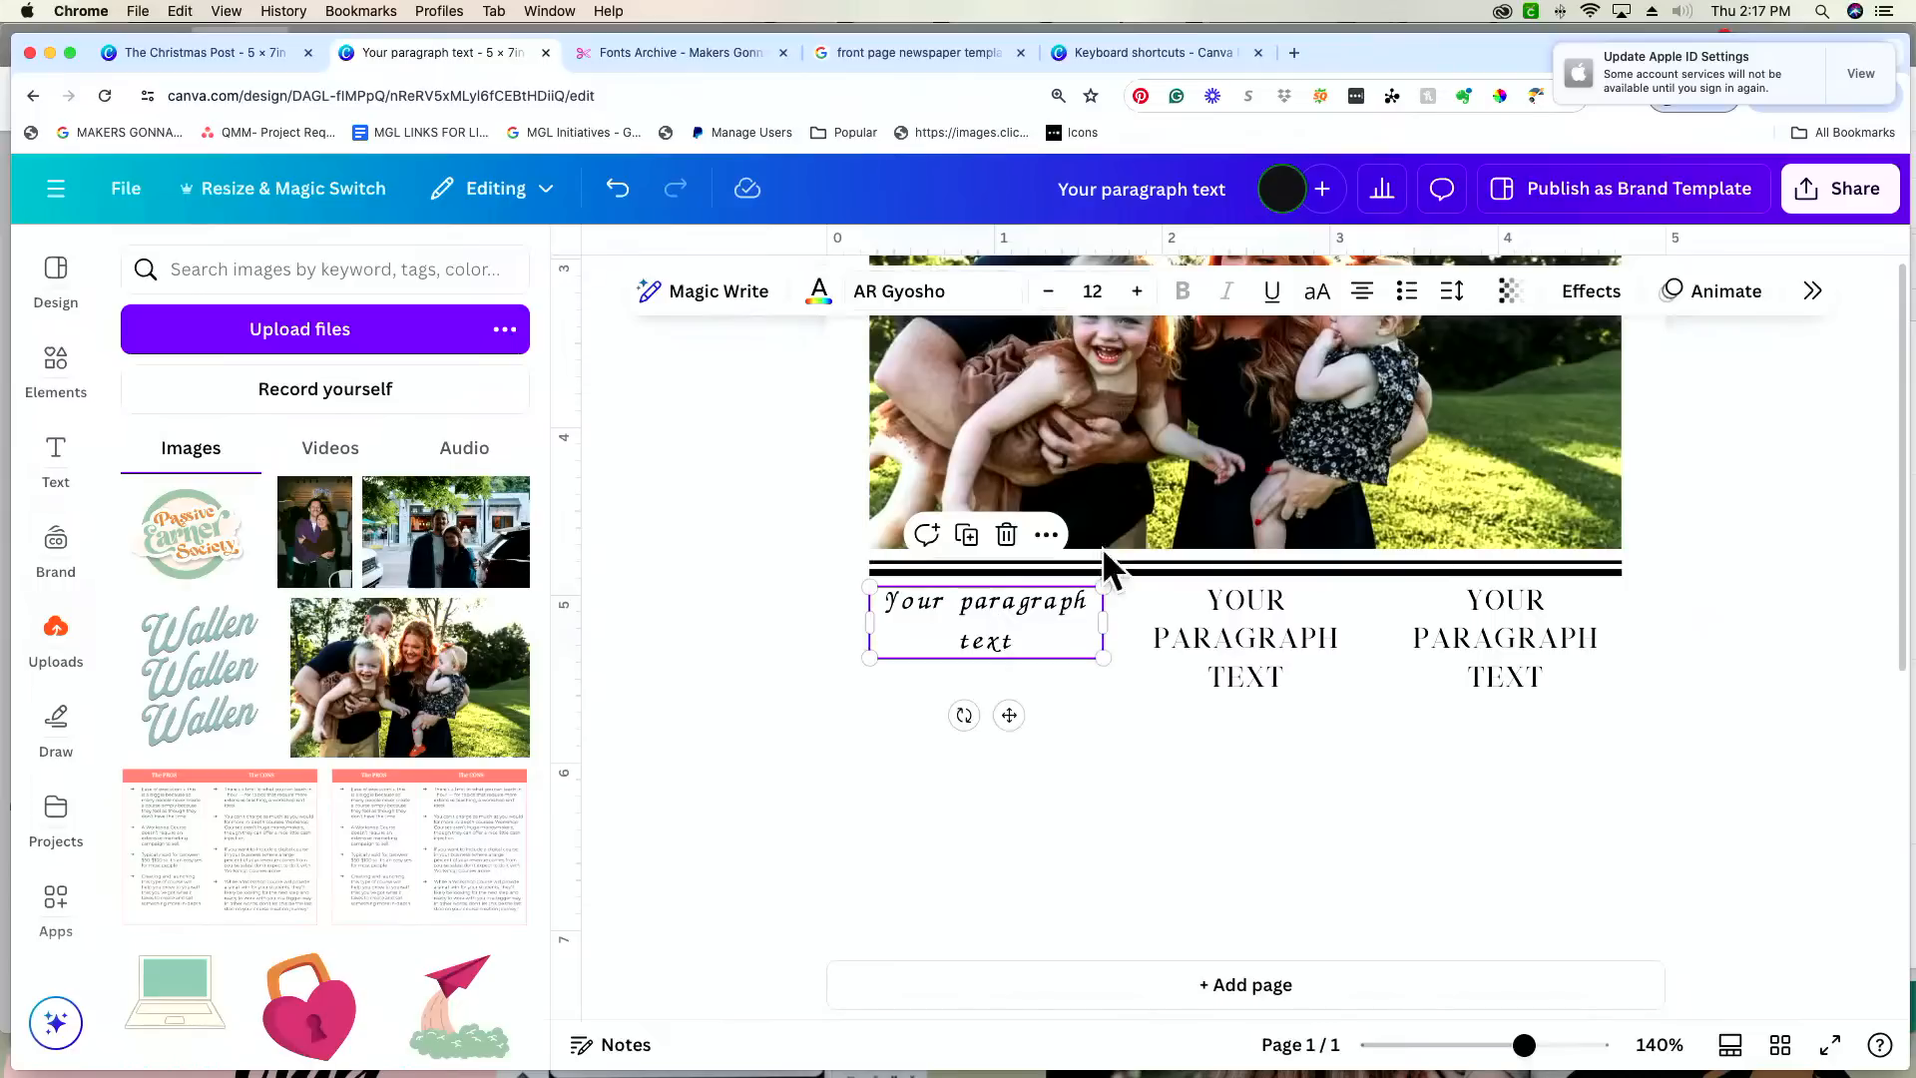
click(1367, 299)
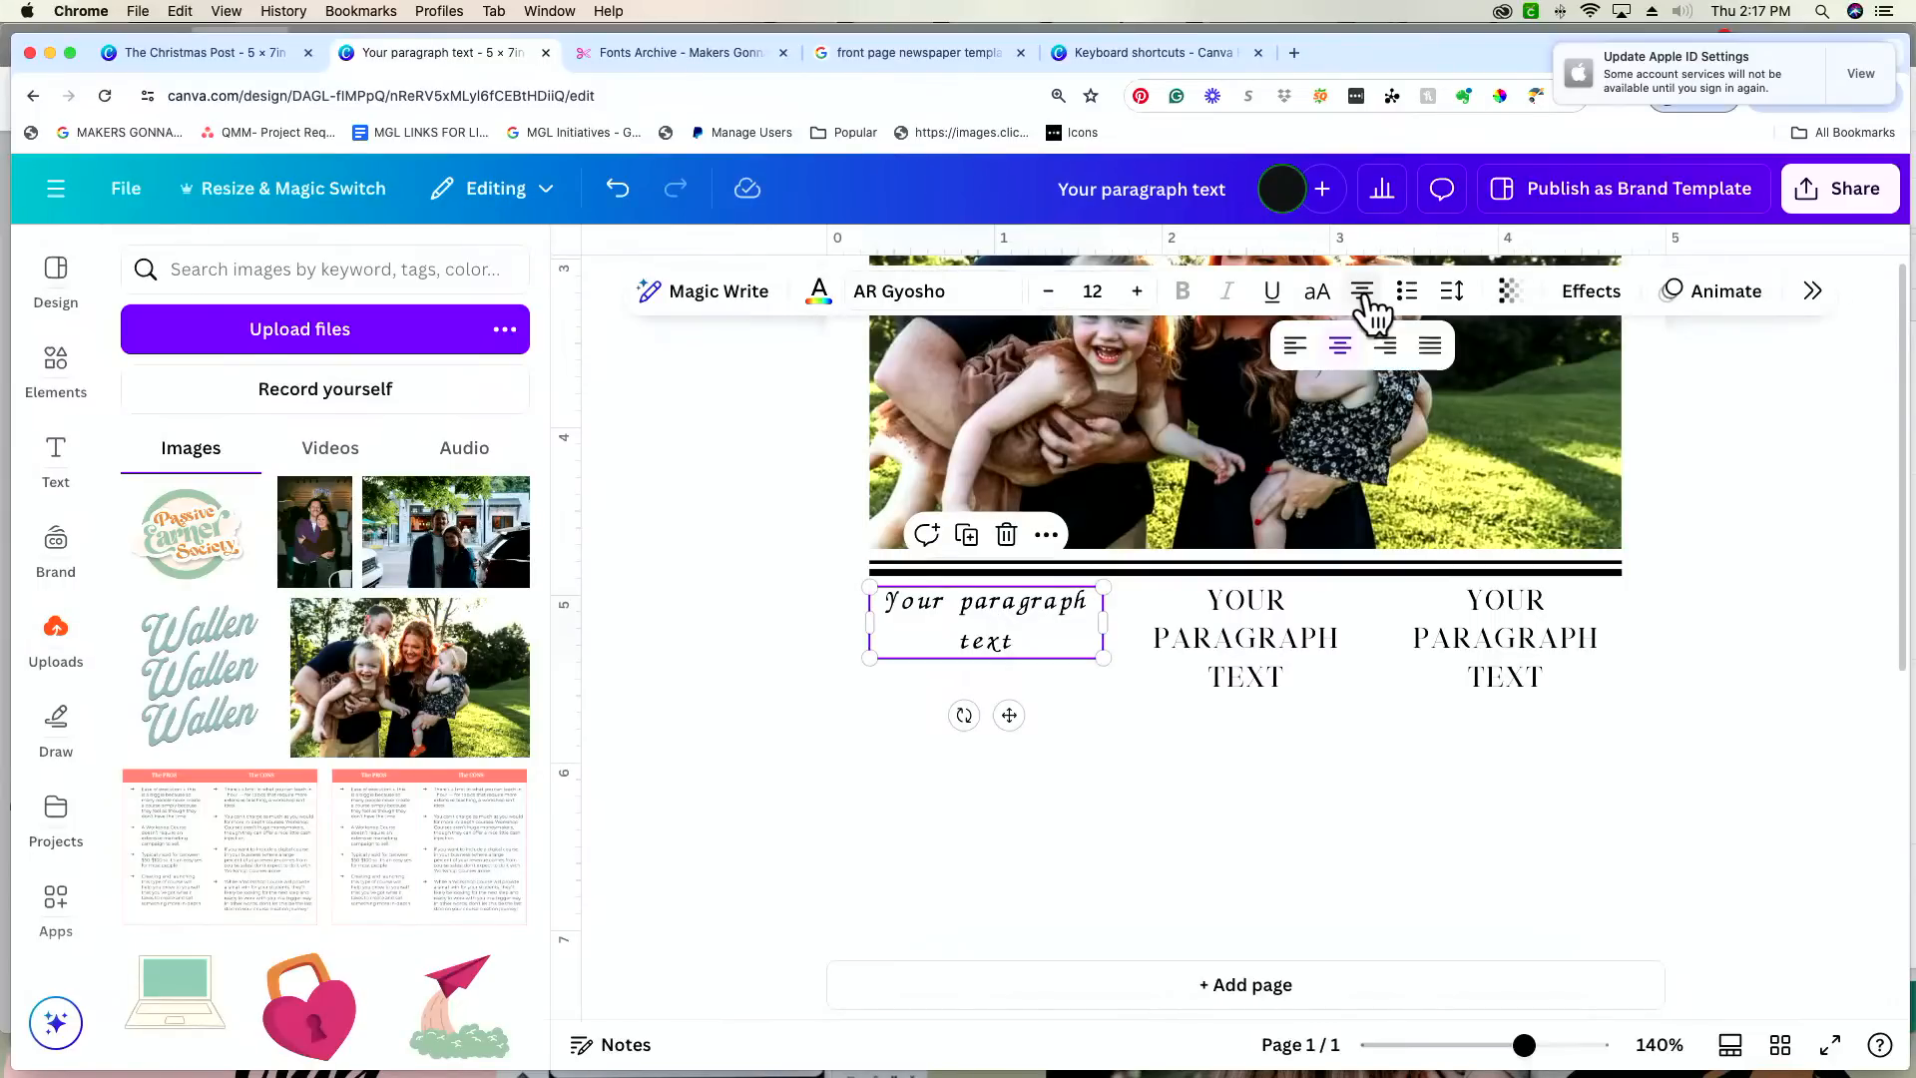
click(1435, 349)
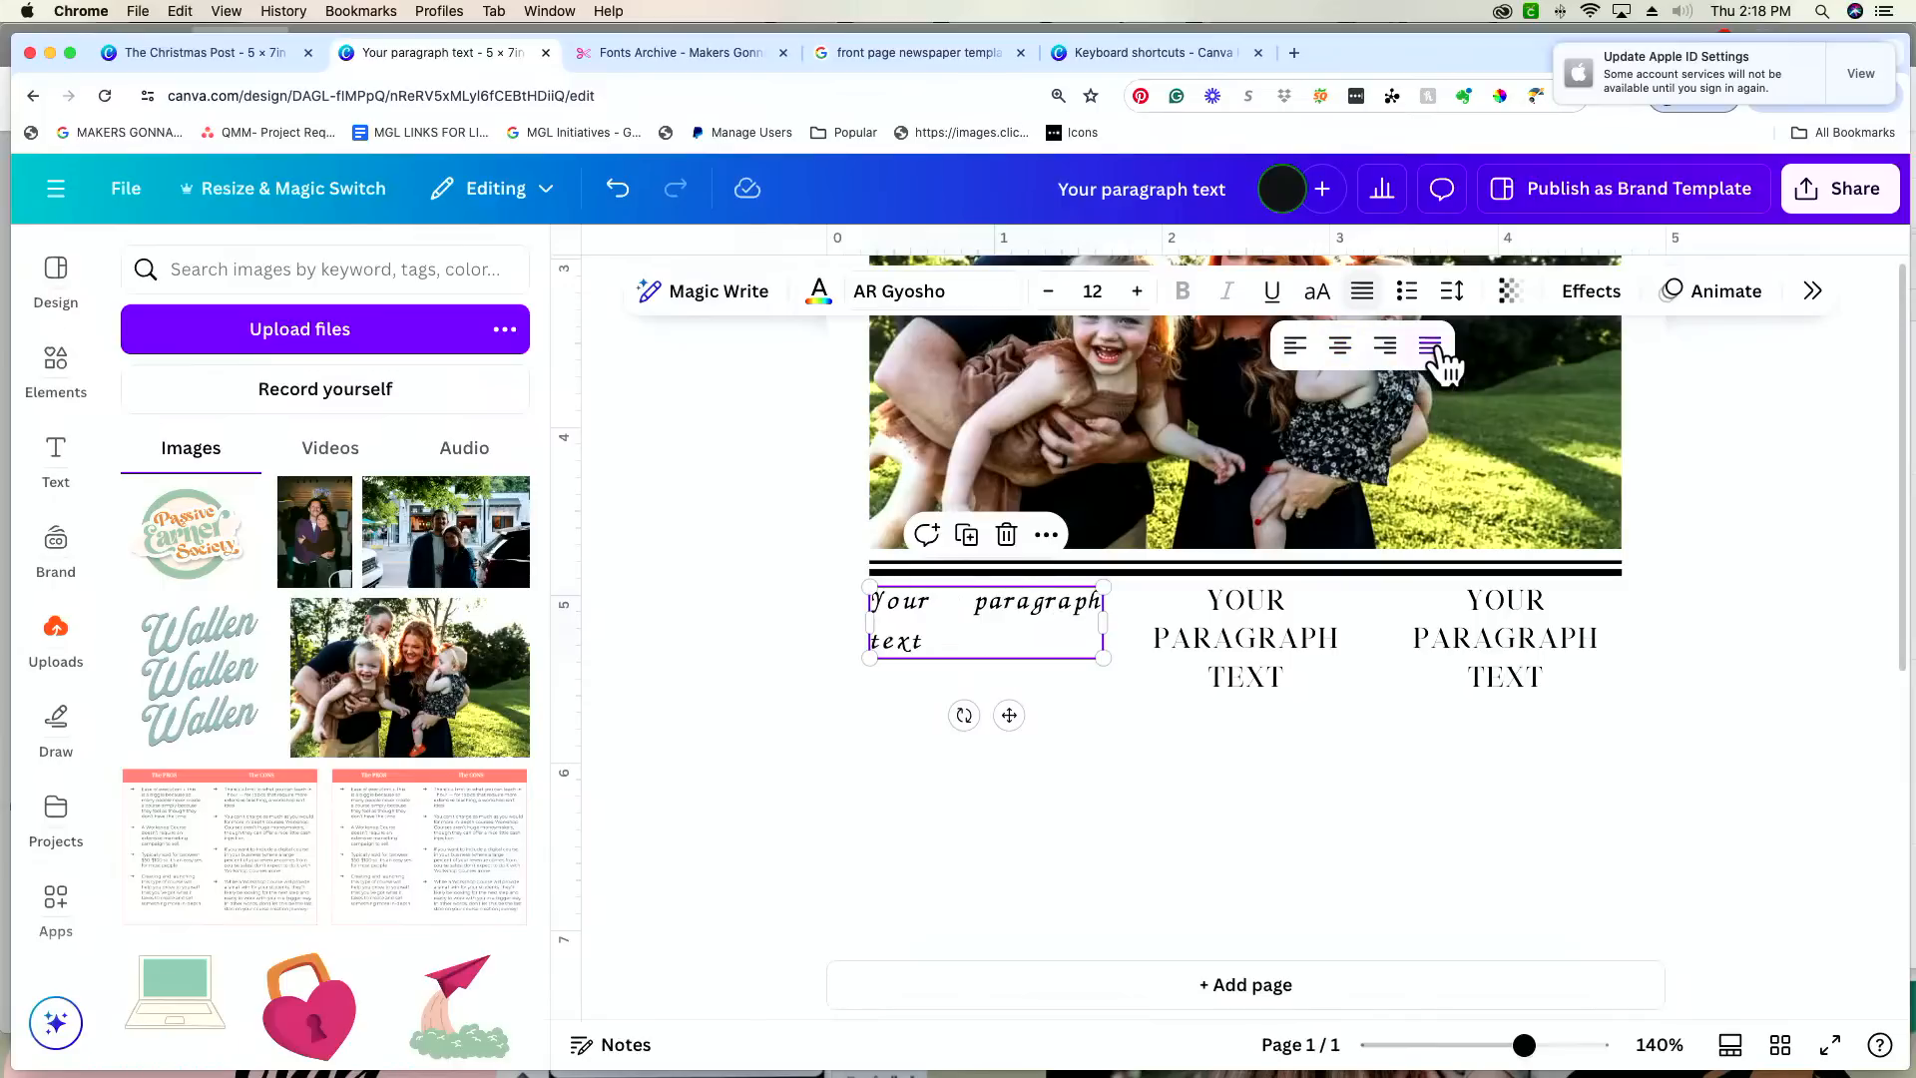
Step: Check the message in the finished "The Christmas Post" design and replace the first column's placeholder with "May all that Is beautiful, meaningful"
double_click(913, 629)
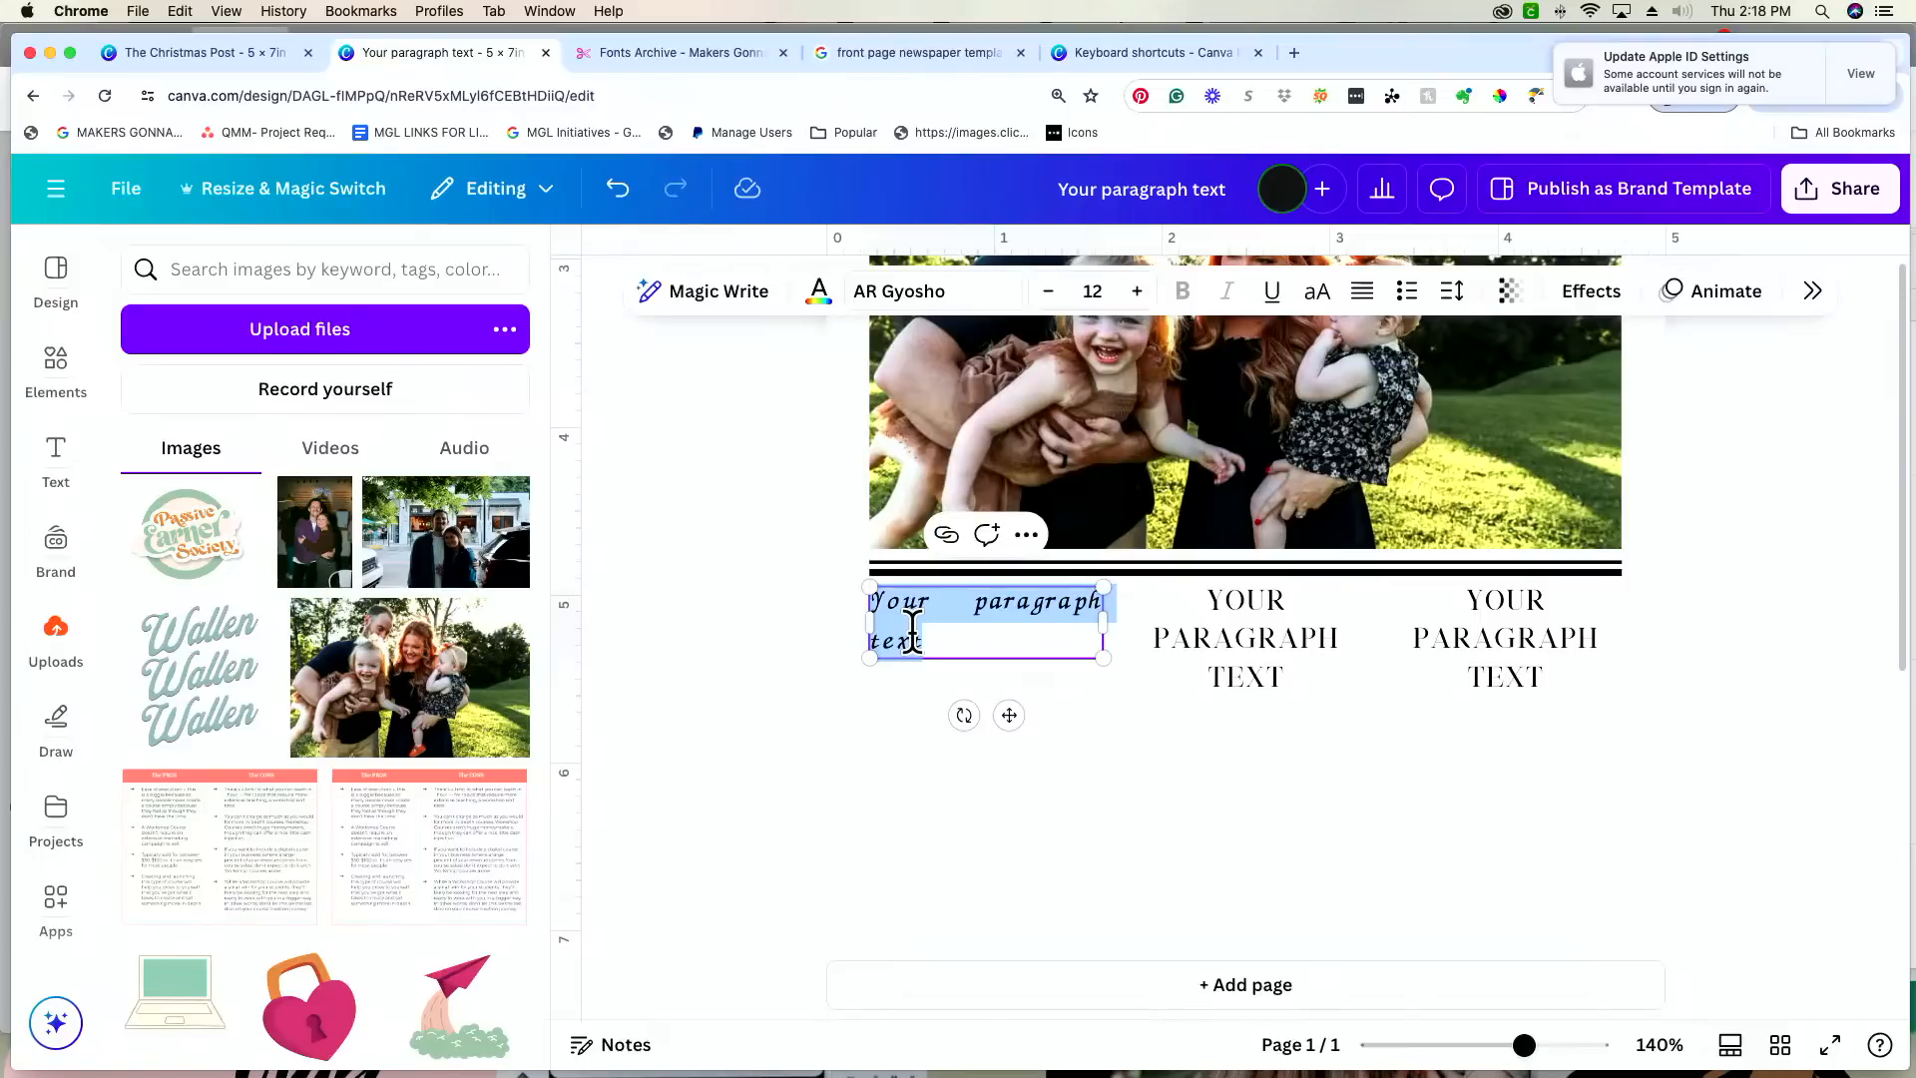
click(192, 58)
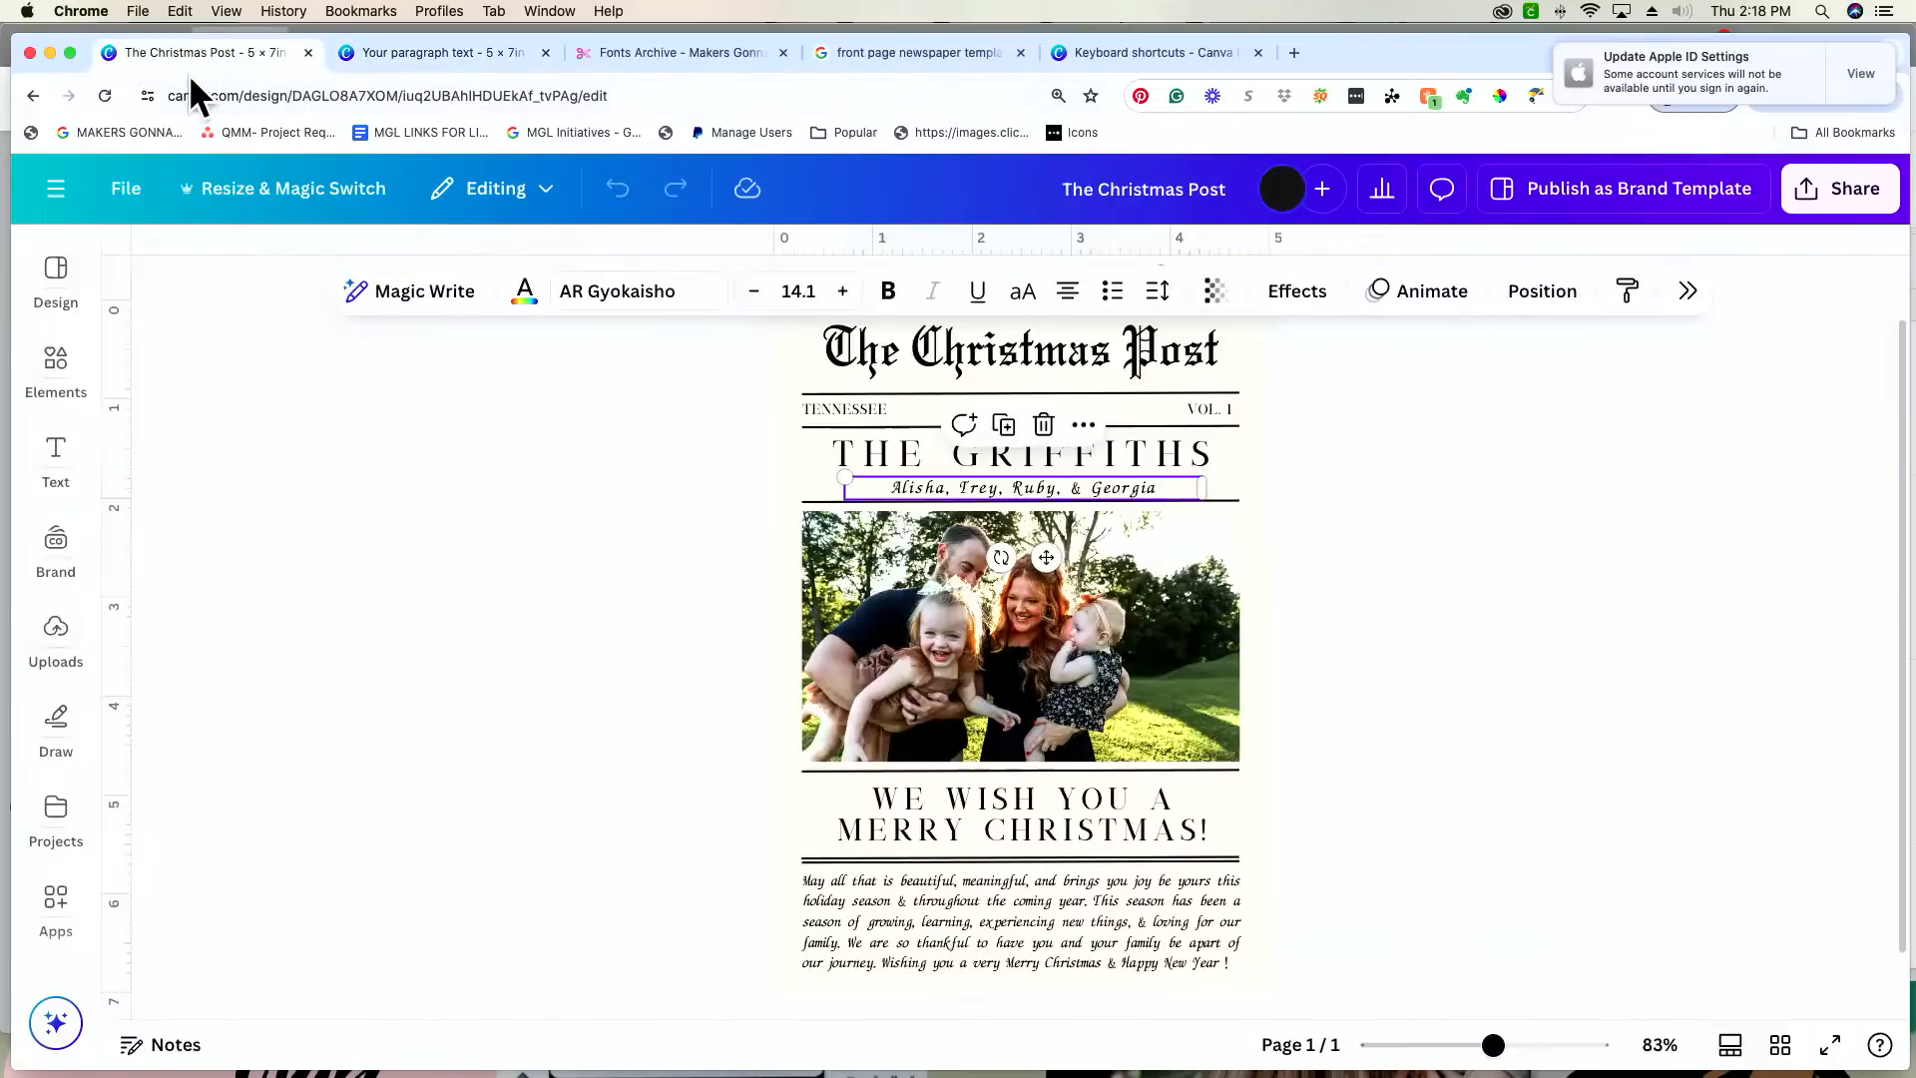
scroll(1321, 608, down, 2)
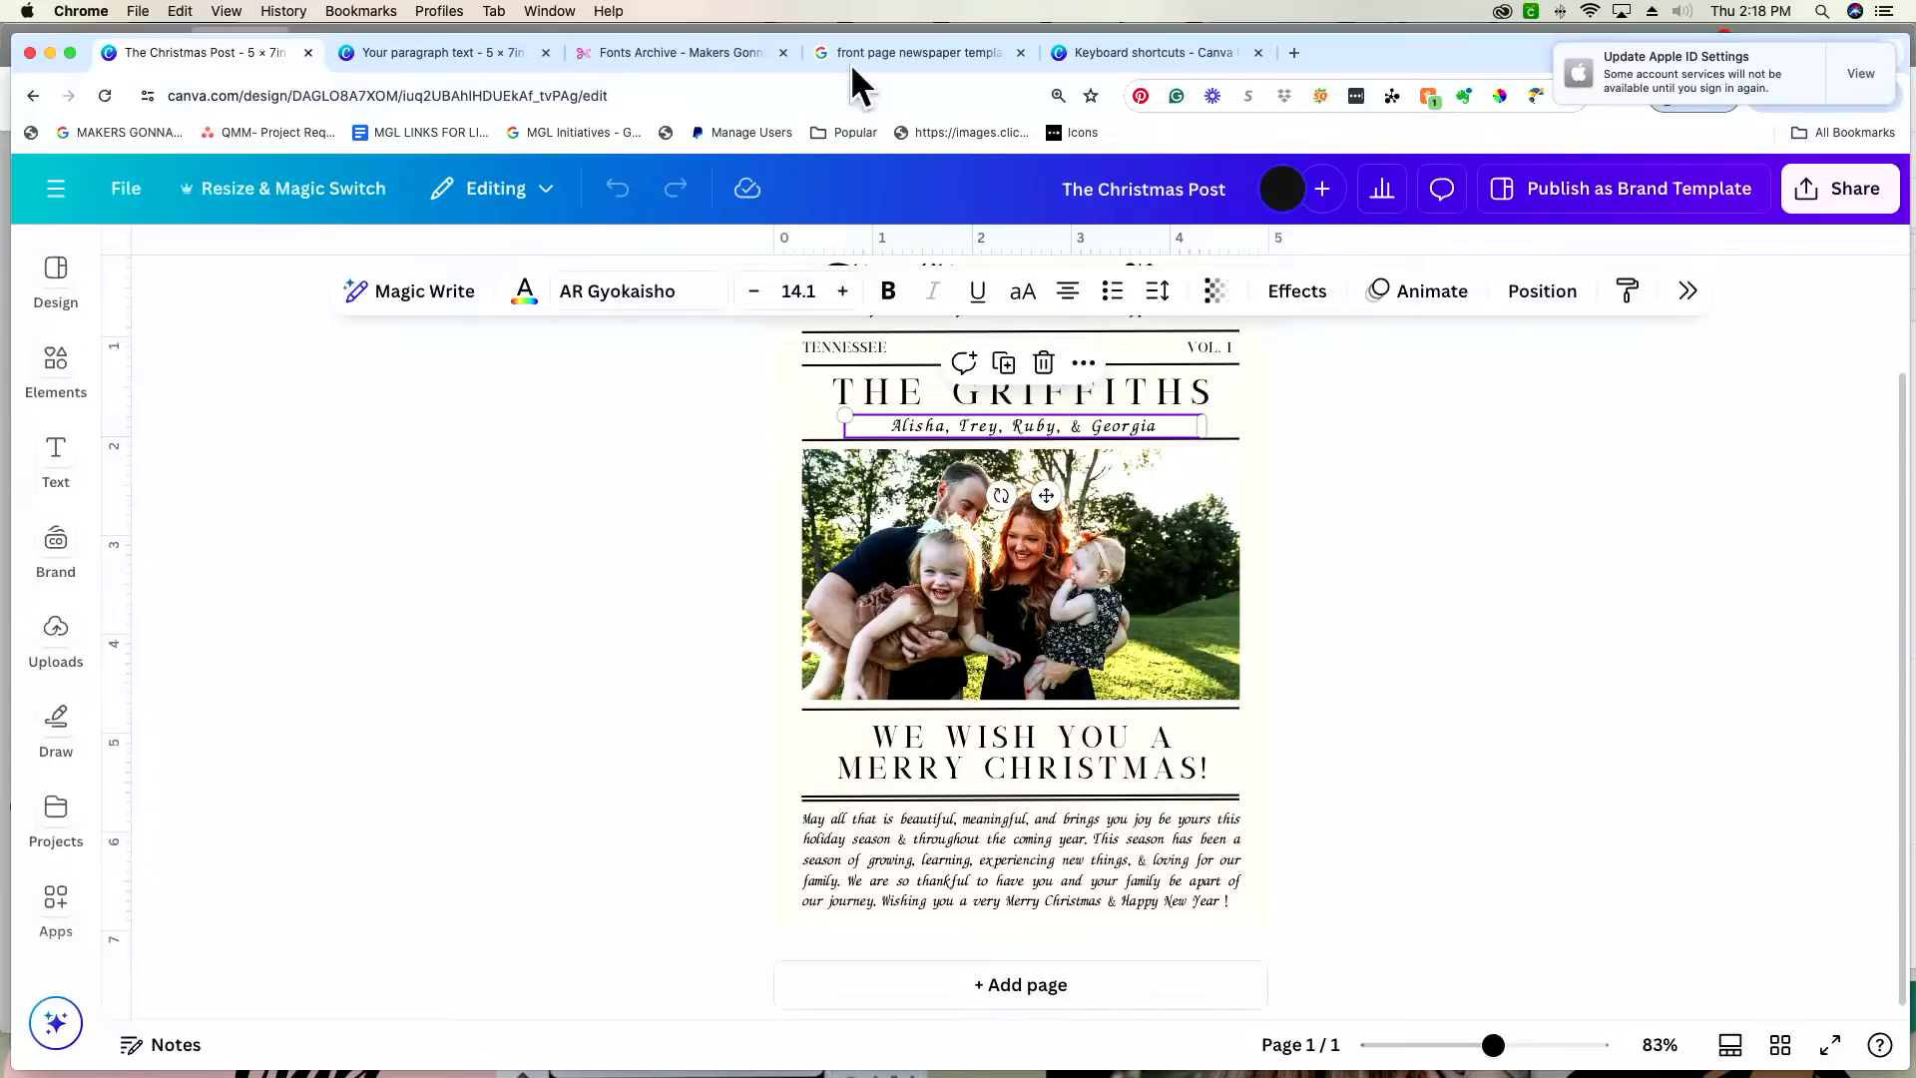
click(422, 56)
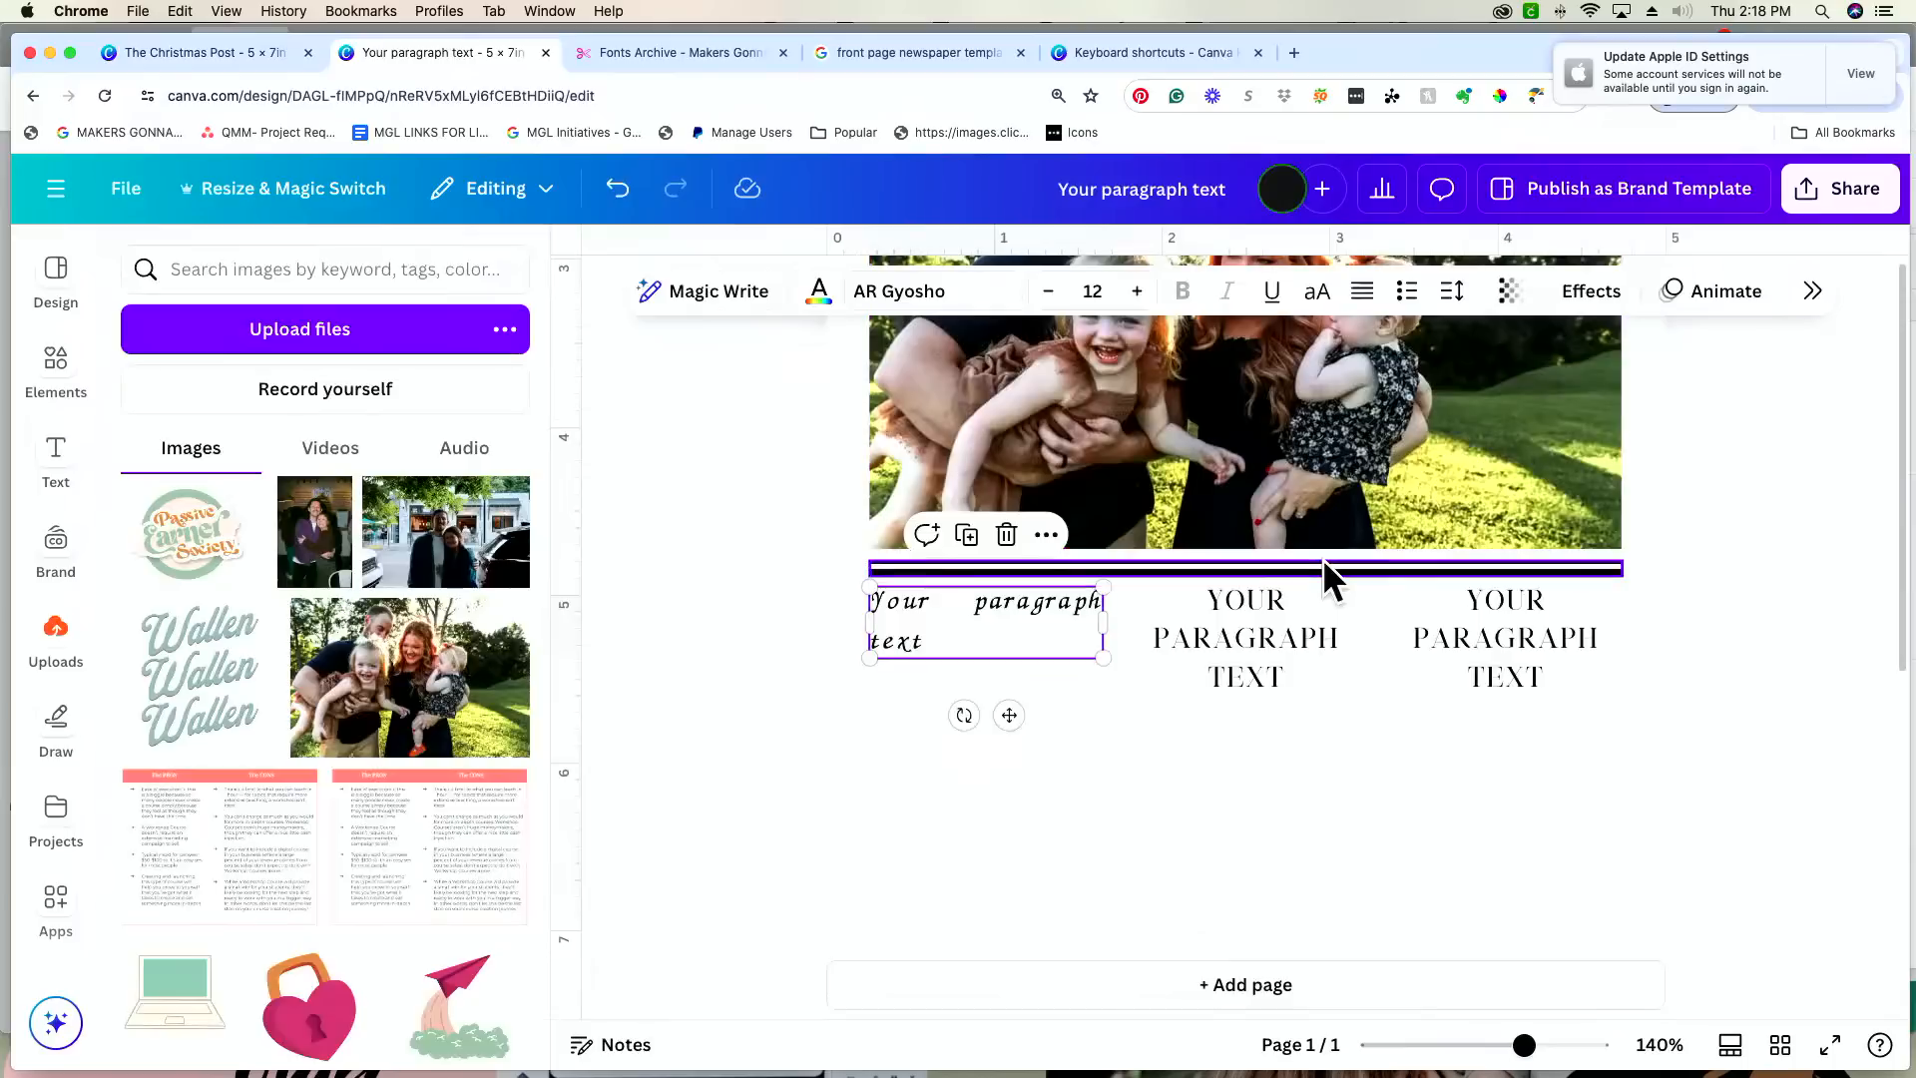
scroll(1321, 559, up, 5)
scroll(1324, 565, down, 10)
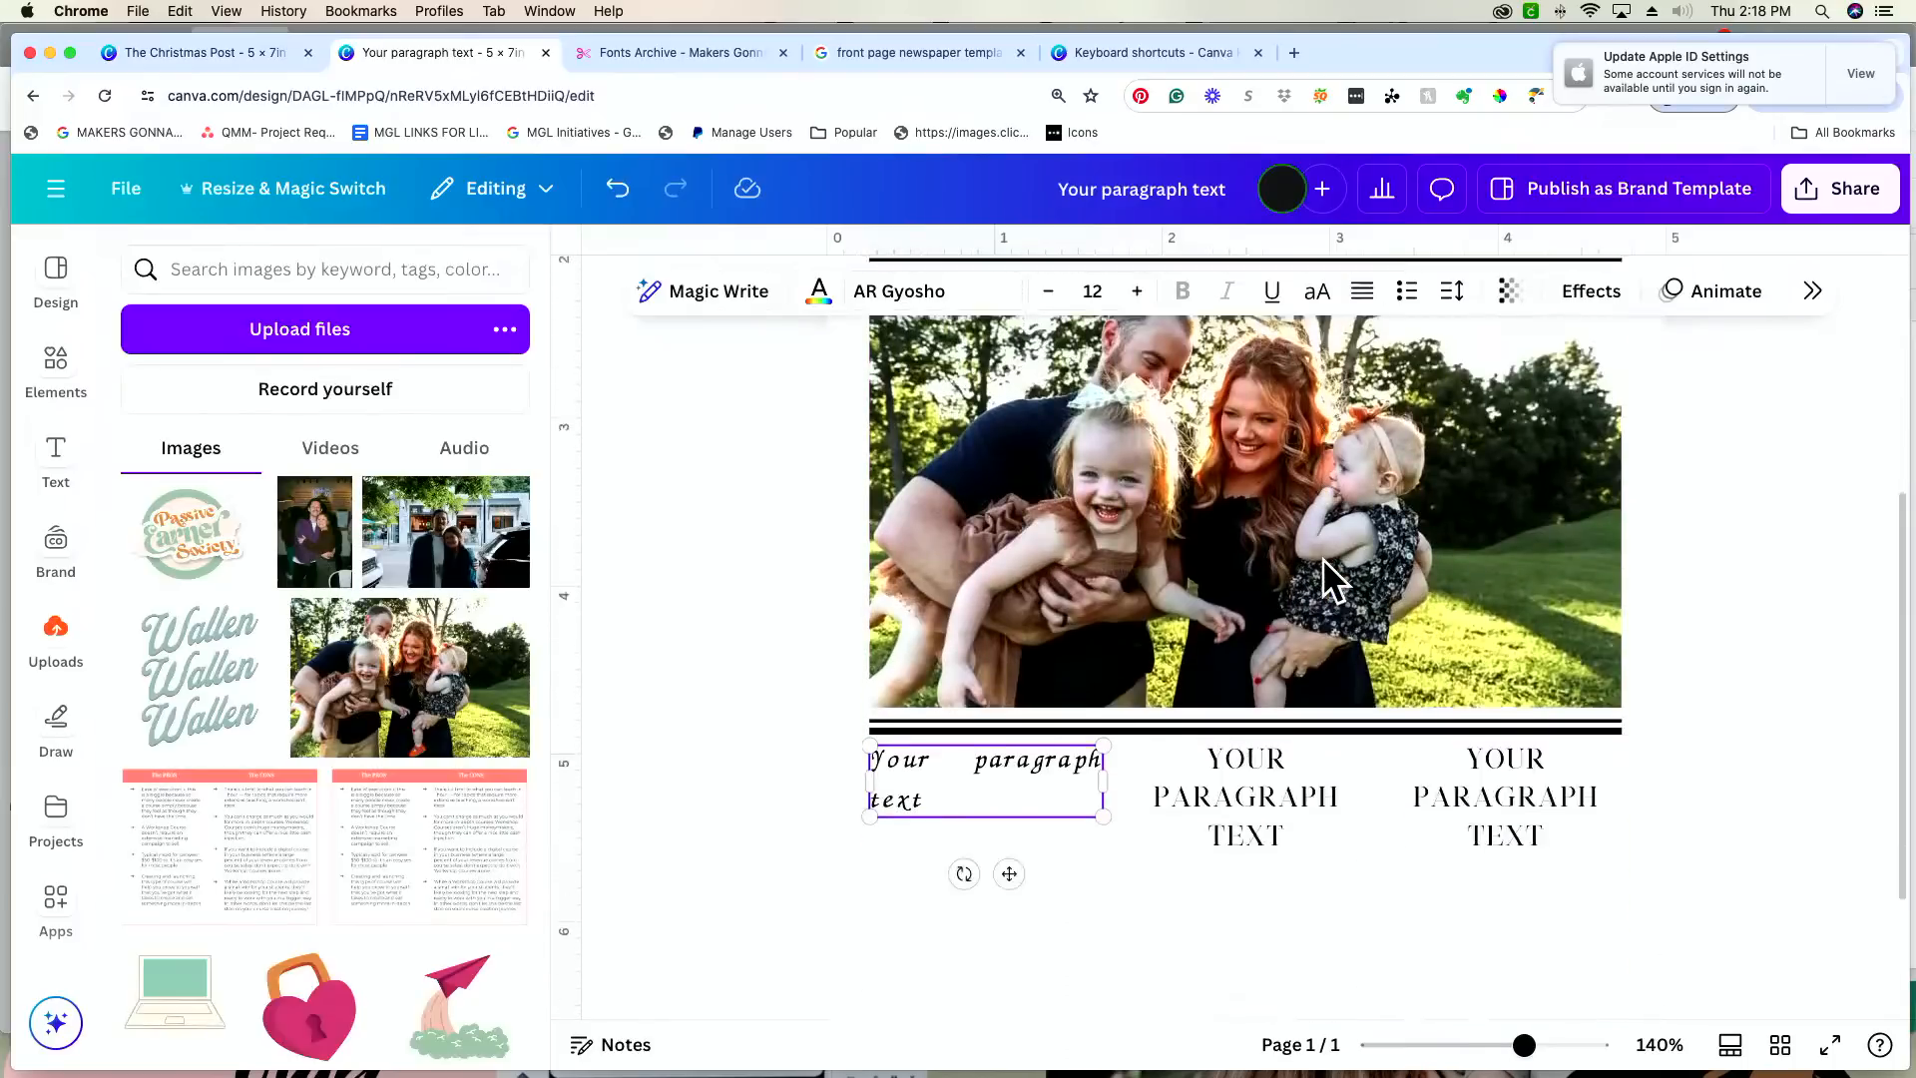
double_click(974, 617)
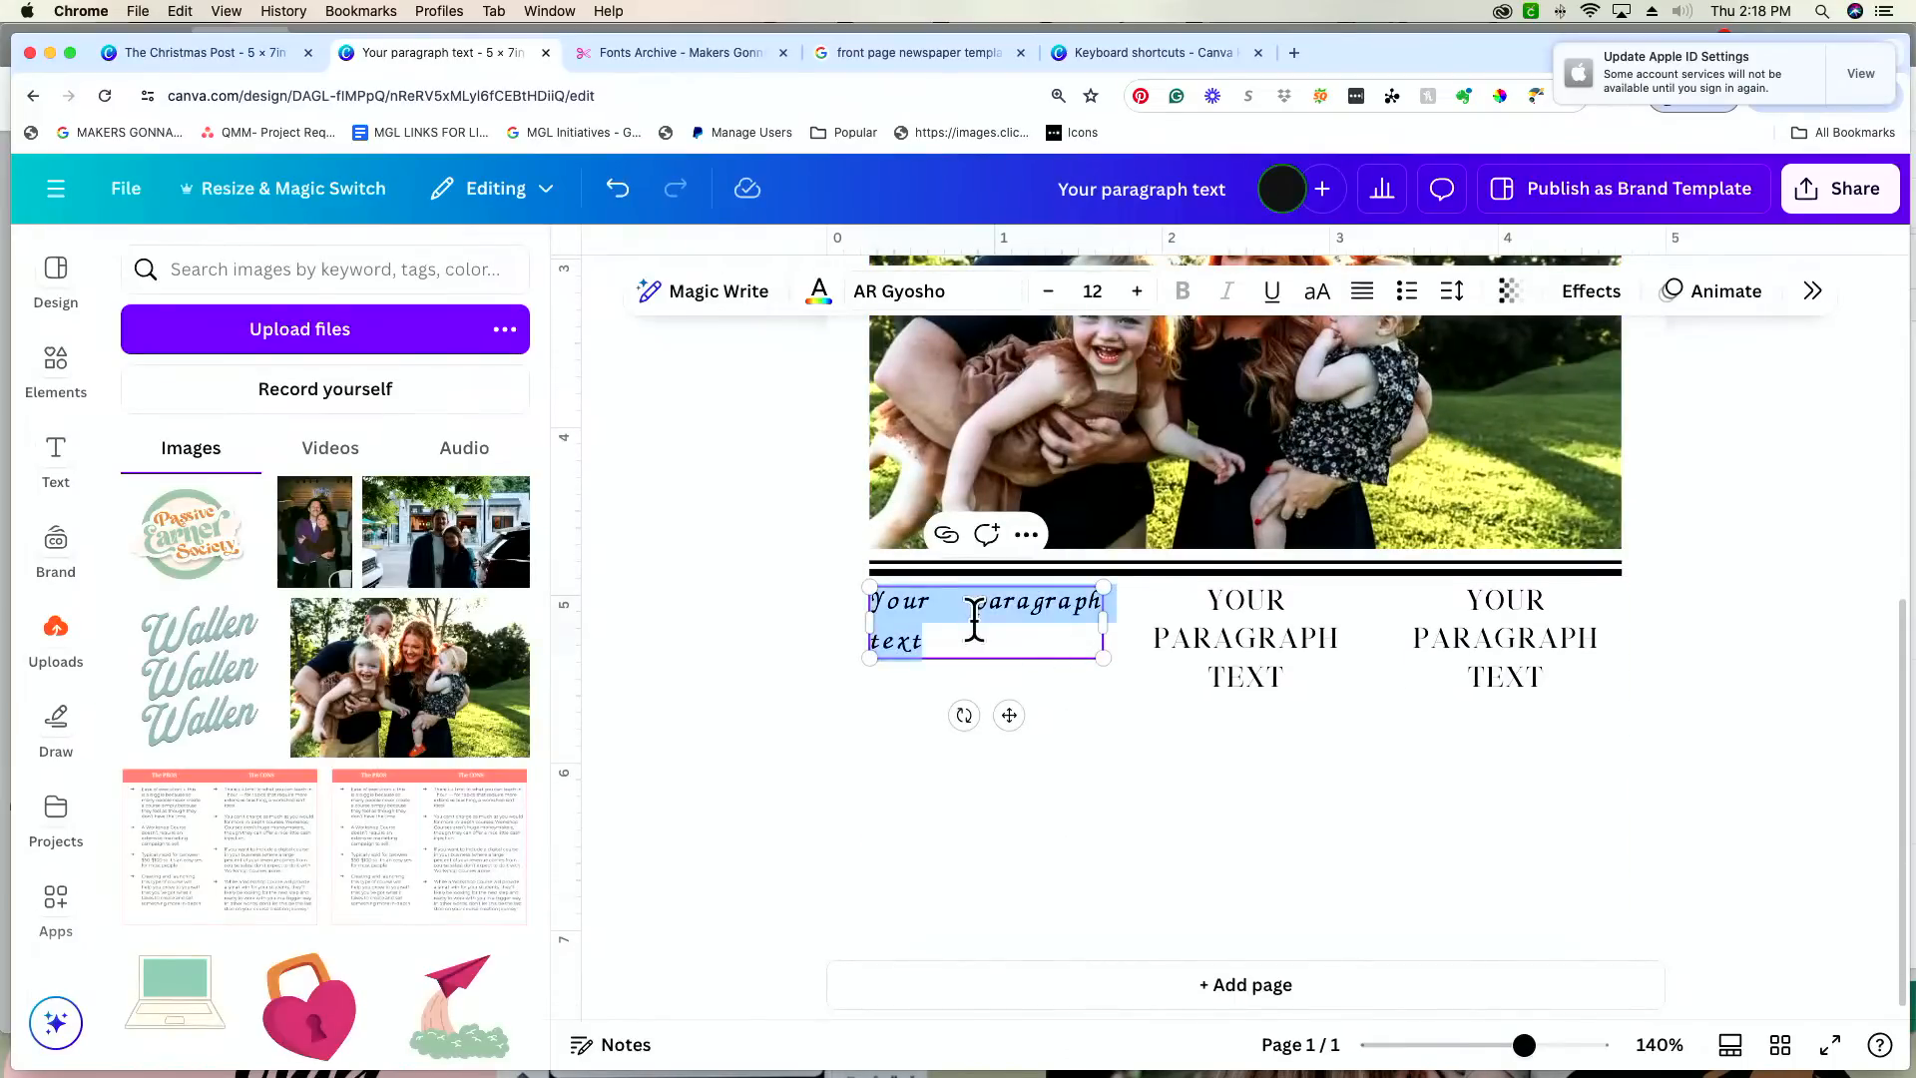
text(May all that is)
key(BackSpace)
key(BackSpace)
key(BackSpace)
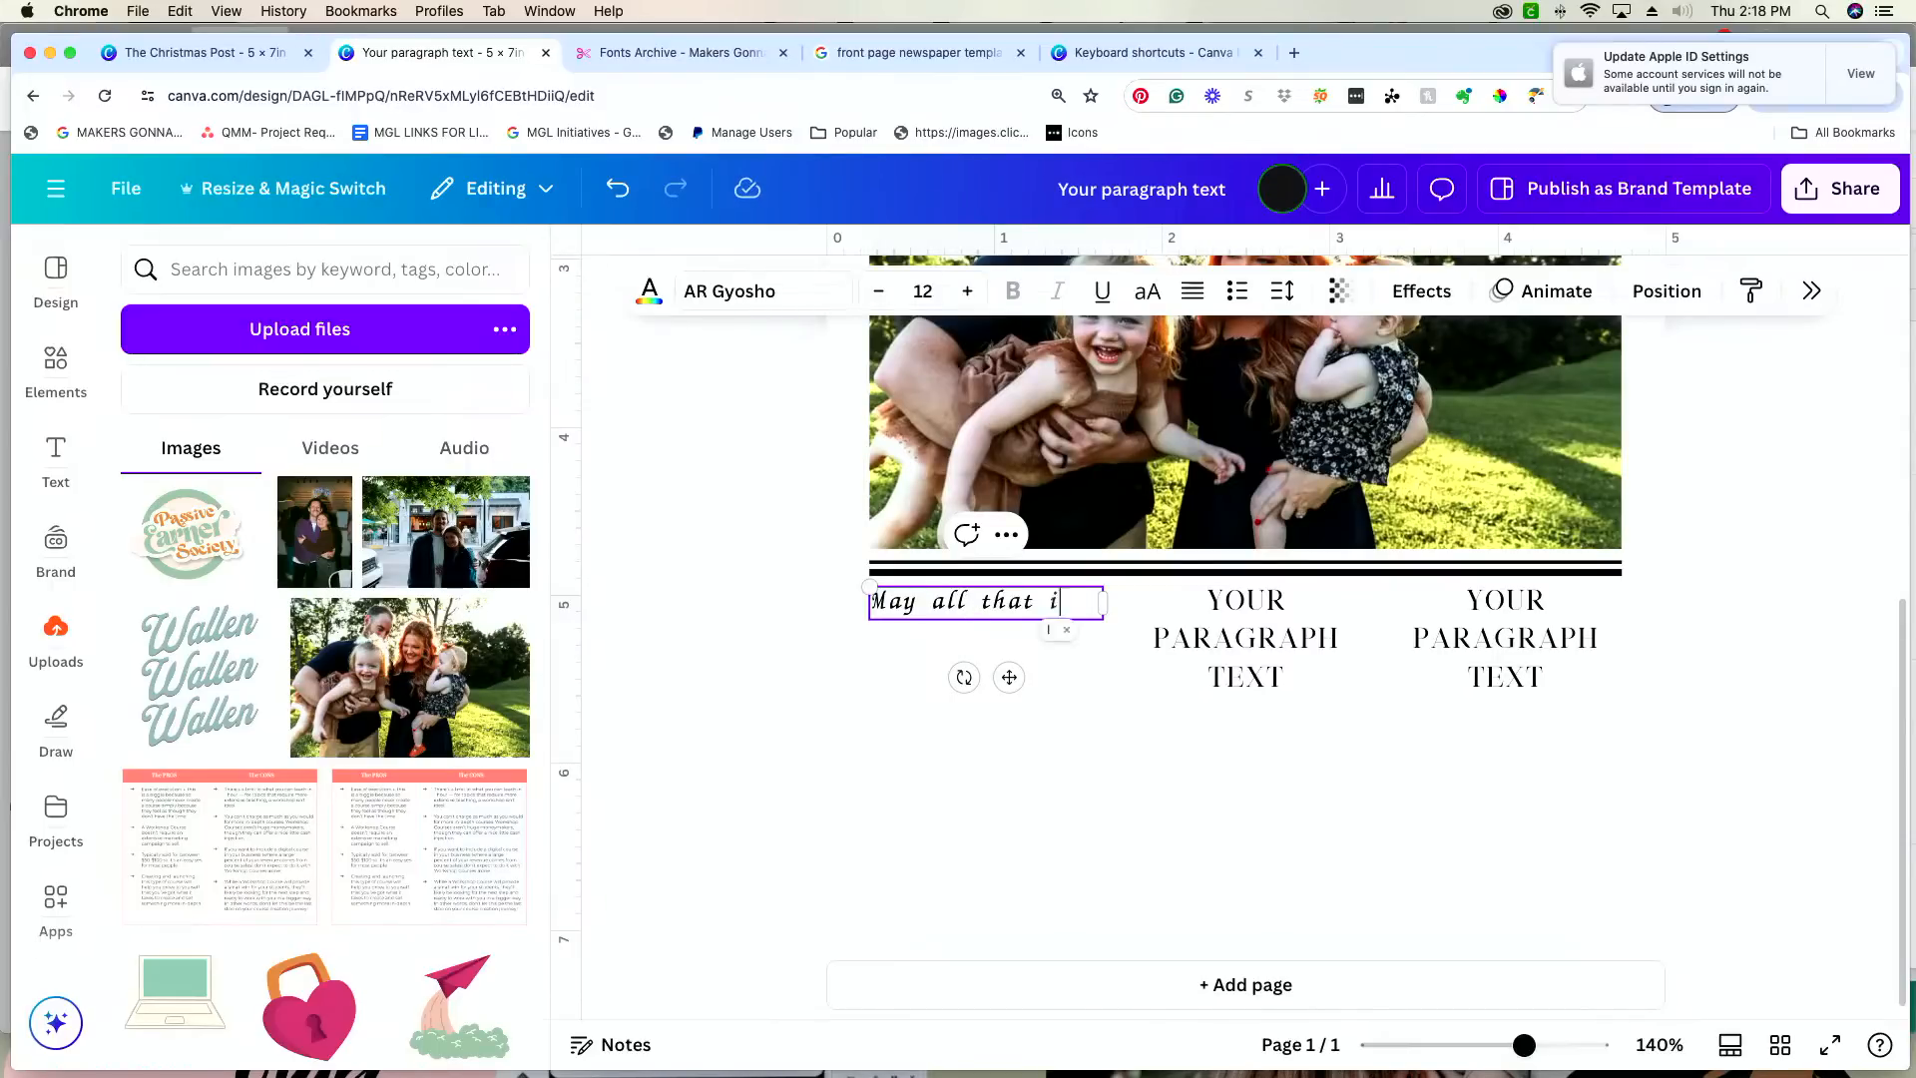
text(Is beautiful, meaning)
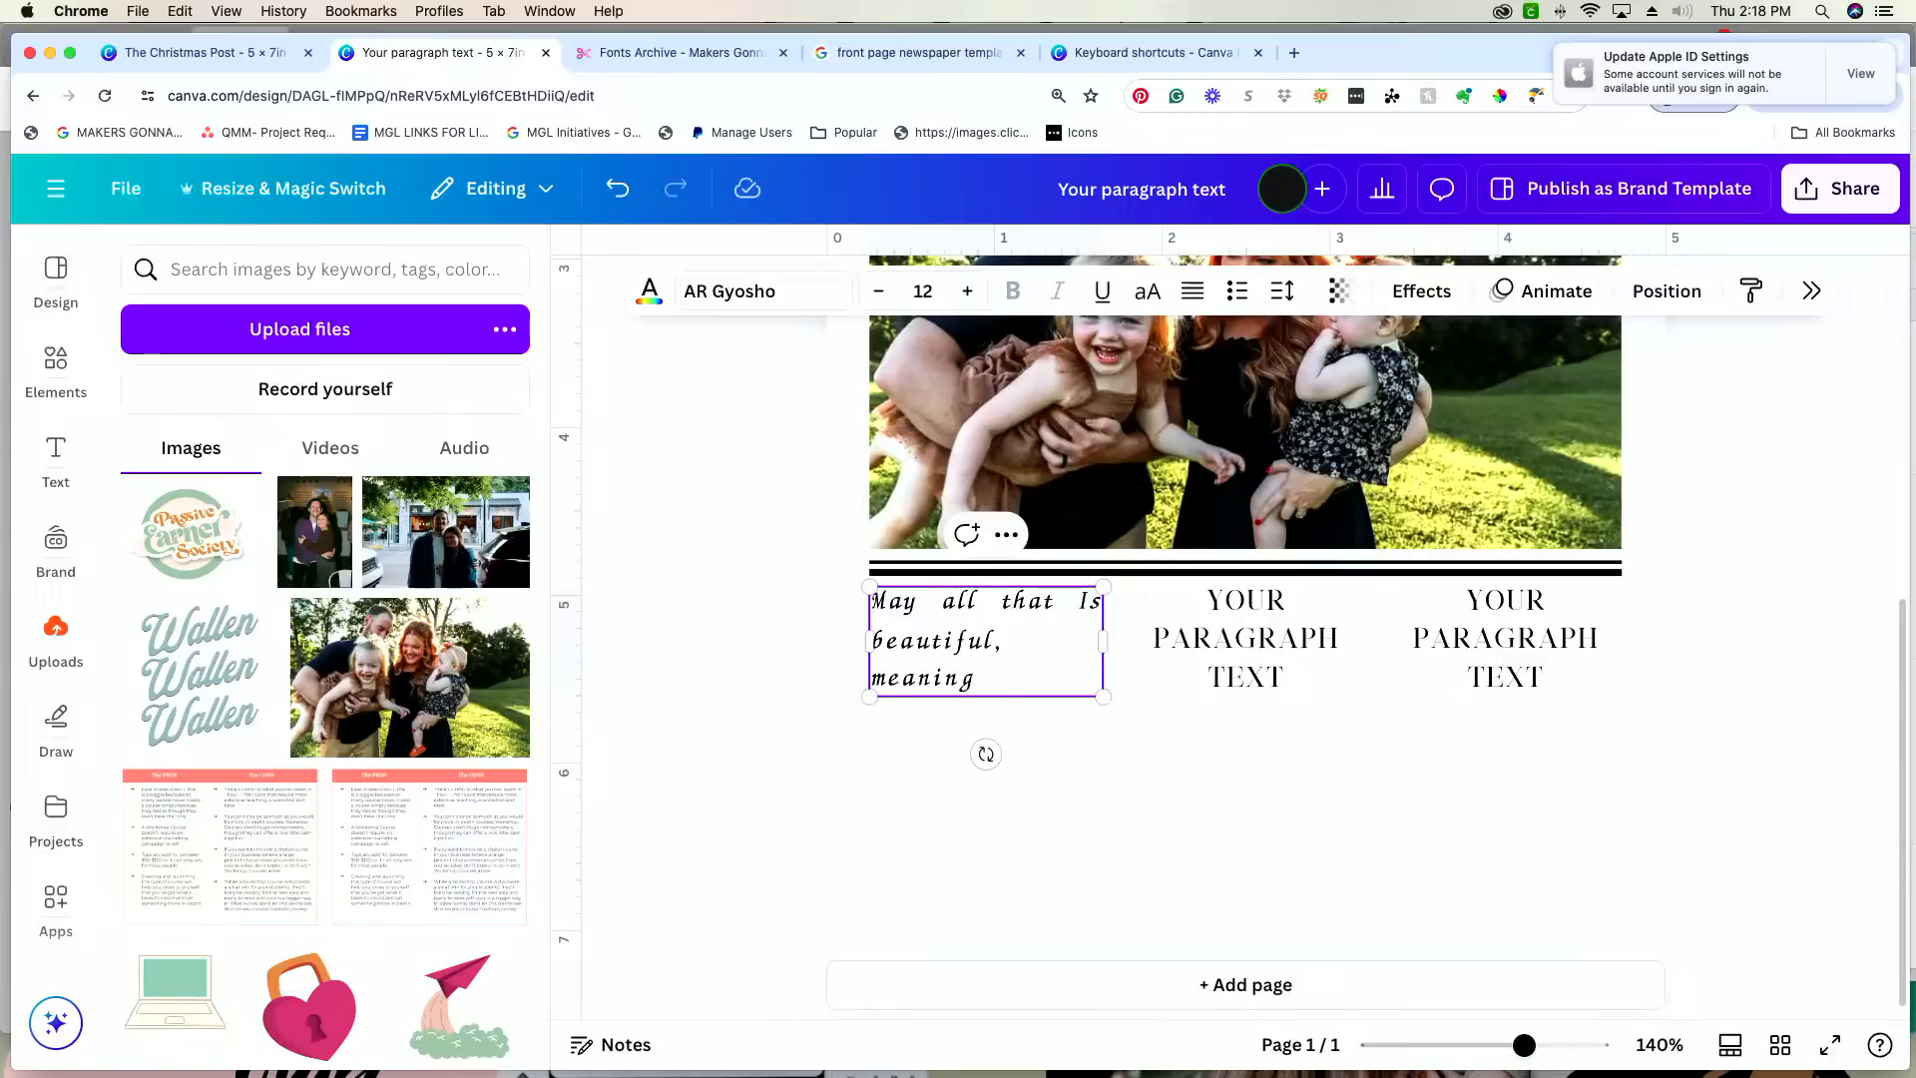
text(ful, and brings you joy this holiday season and throughout the coming)
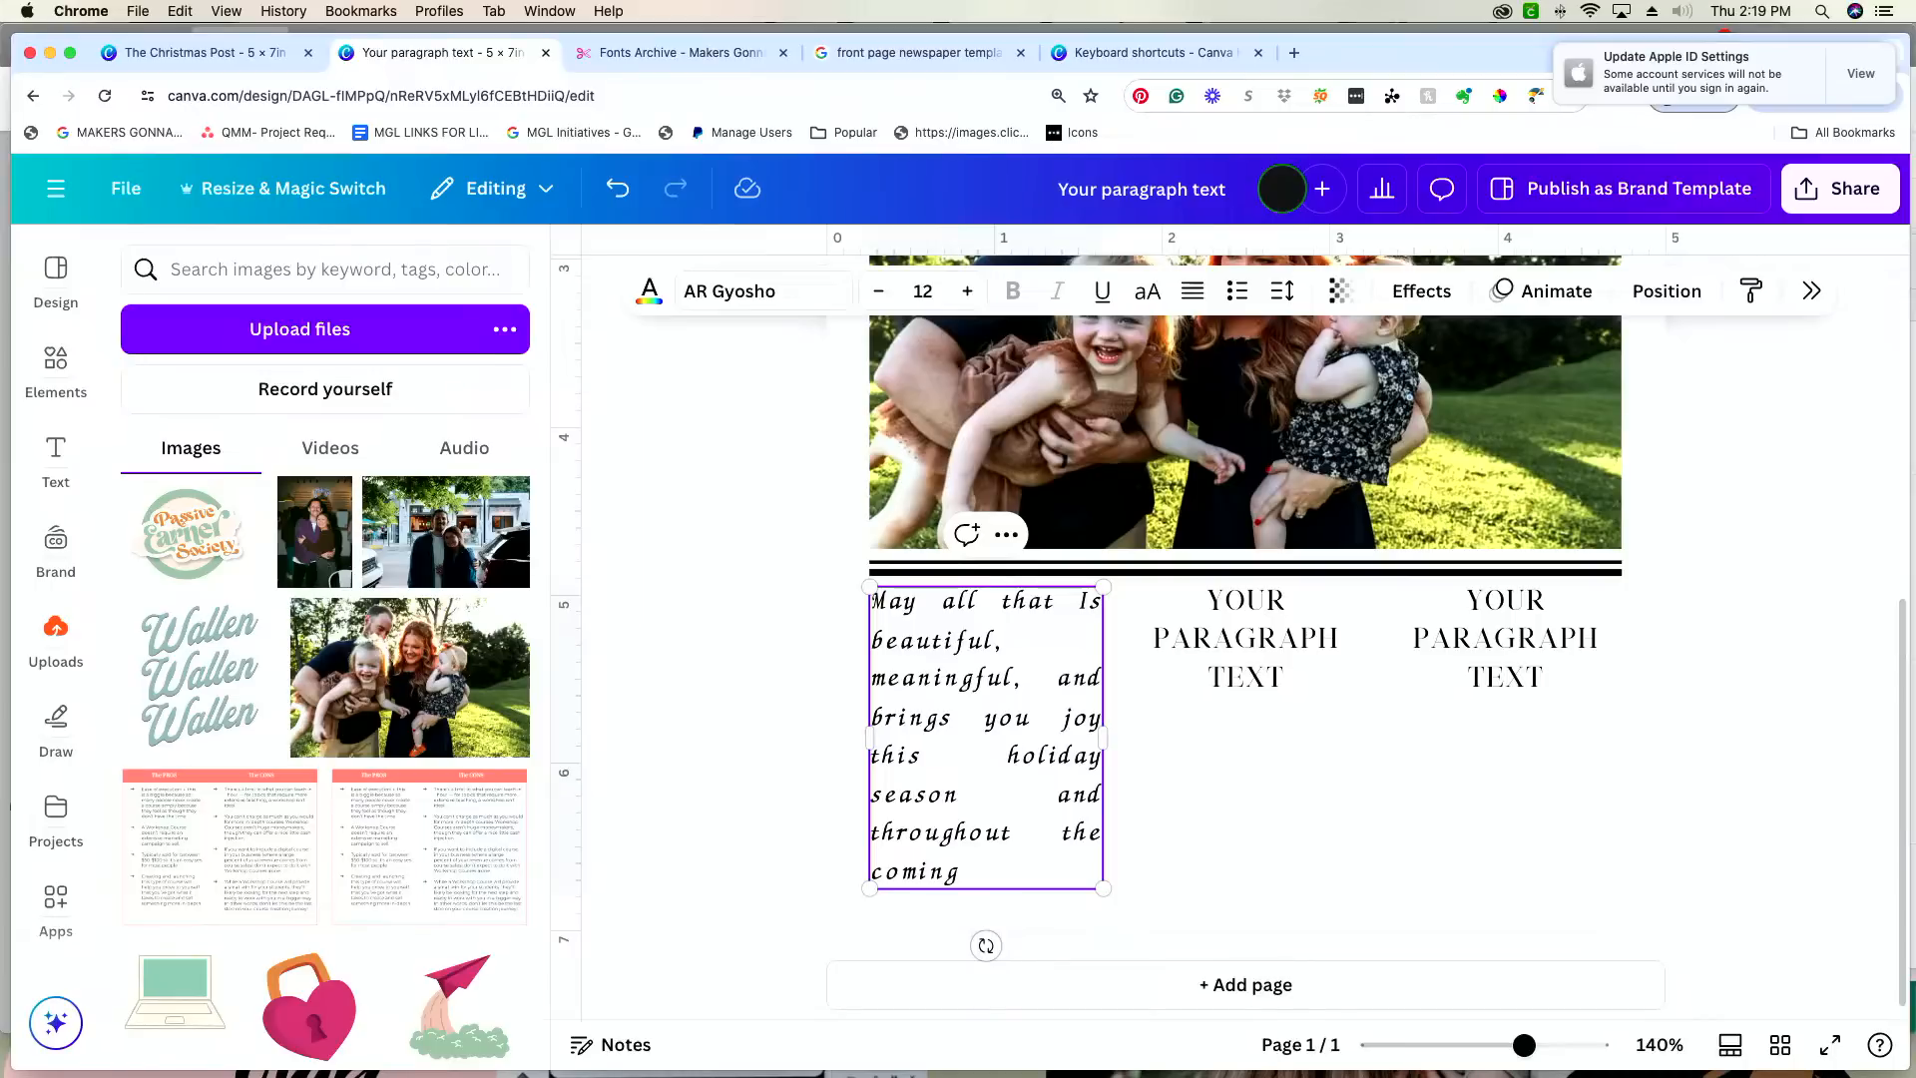
text( year this seaons)
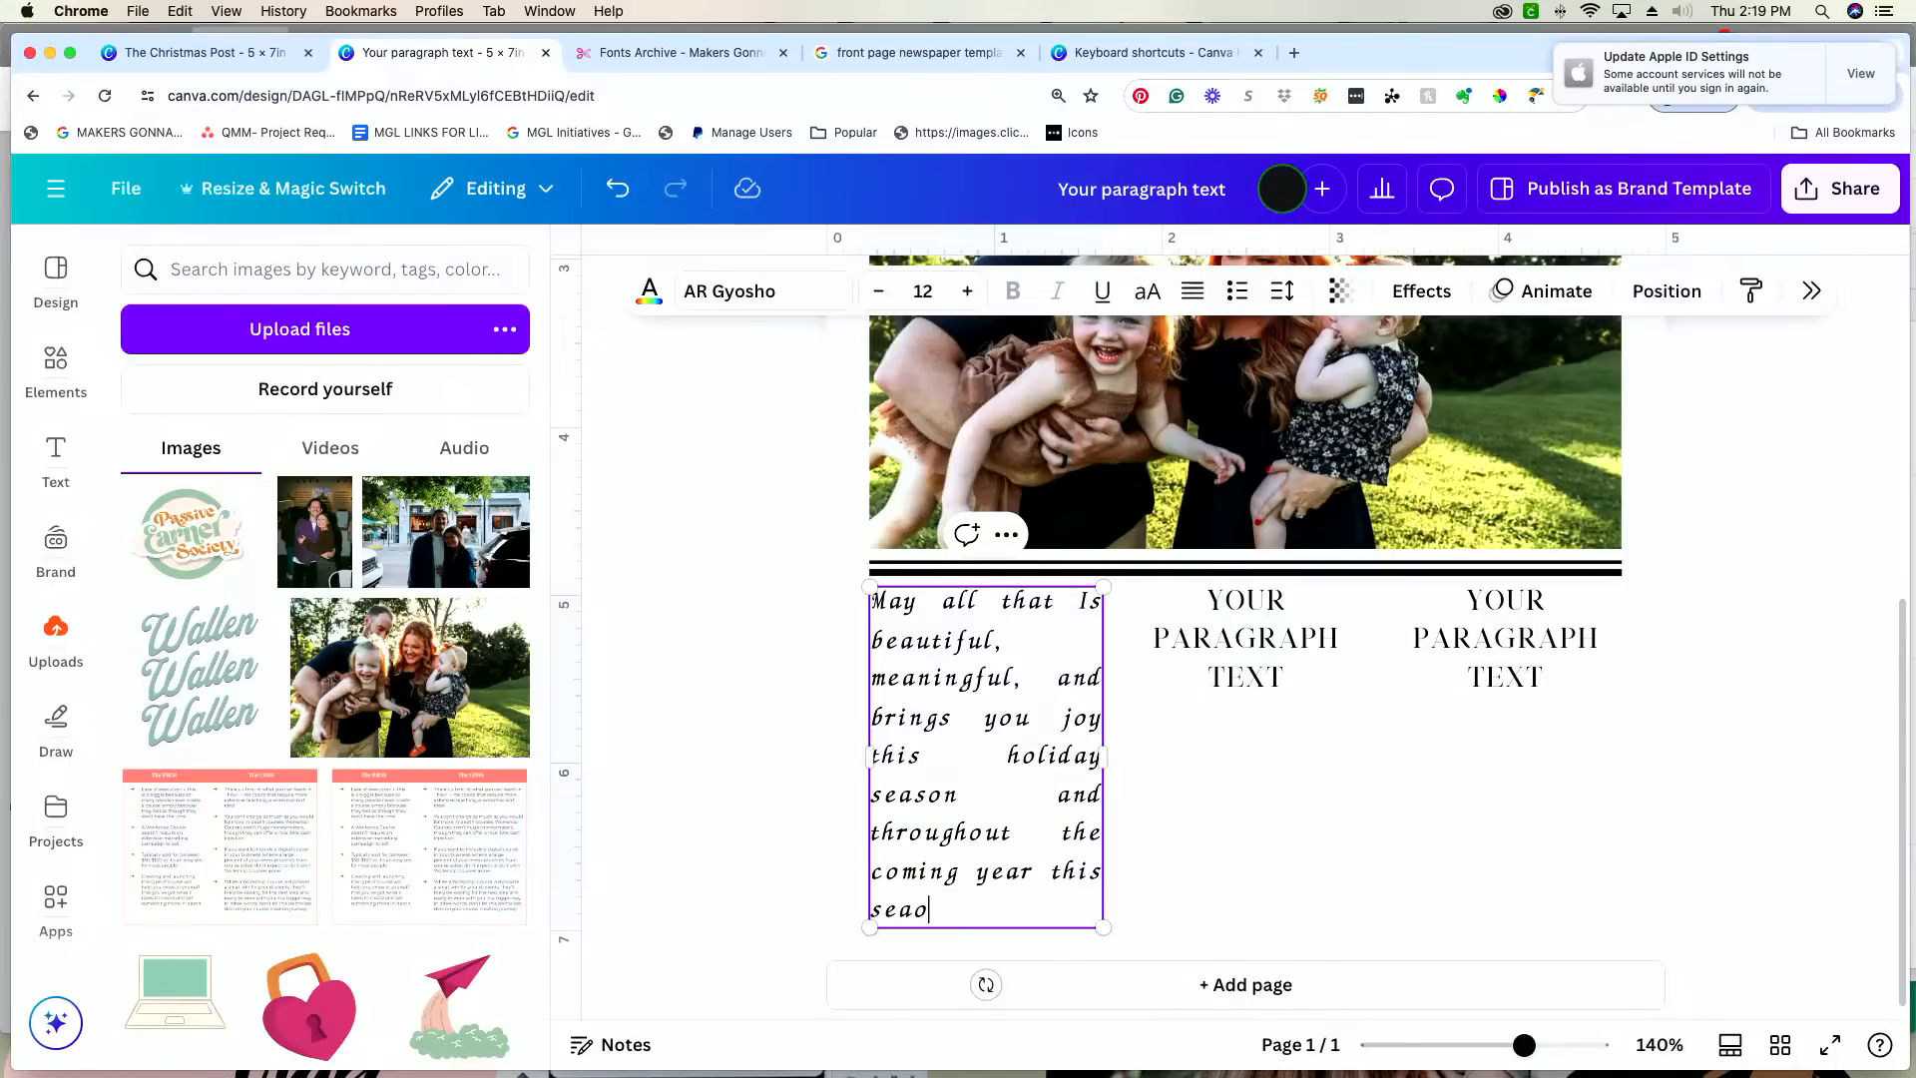
key(BackSpace)
key(BackSpace)
text(an)
key(BackSpace)
key(BackSpace)
key(BackSpace)
key(BackSpace)
key(BackSpace)
text(s)
key(BackSpace)
key(BackSpace)
key(BackSpace)
key(BackSpace)
key(BackSpace)
key(BackSpace)
key(BackSpace)
key(BackSpace)
key(BackSpace)
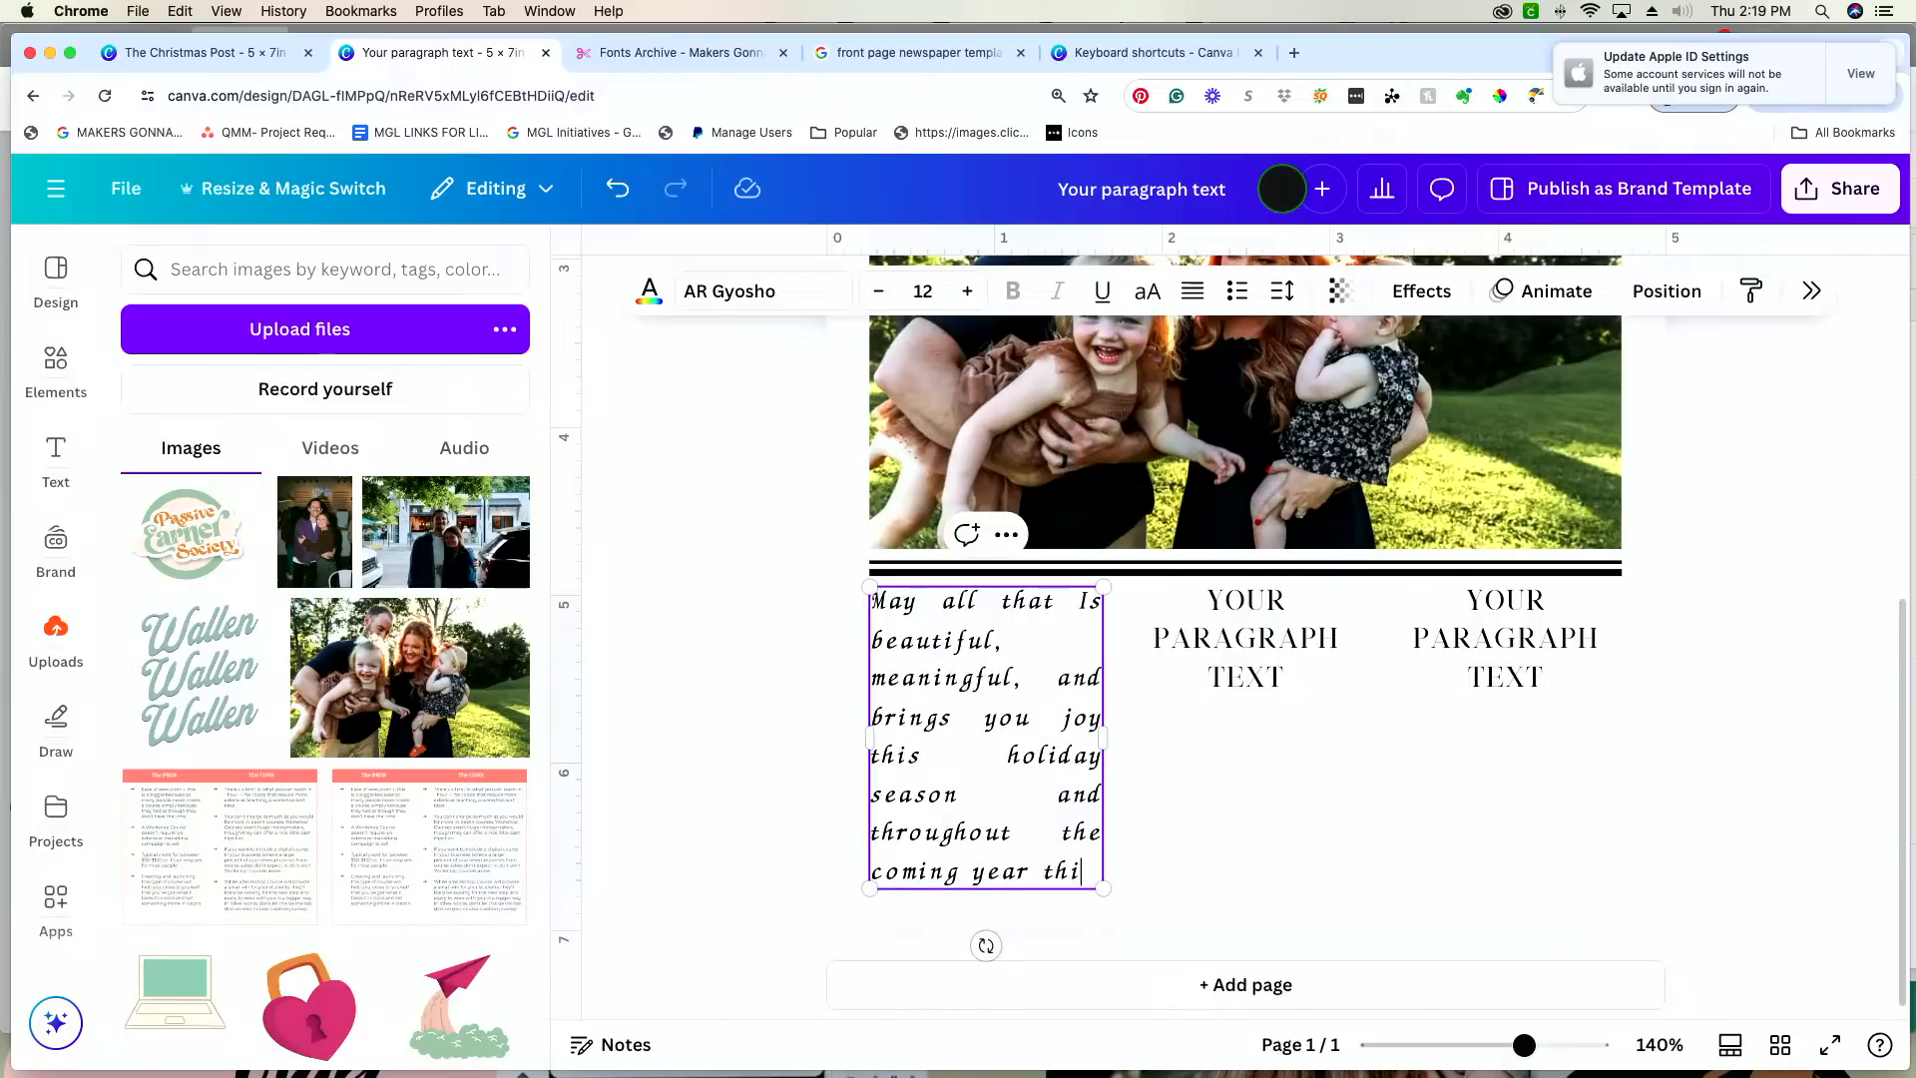
key(BackSpace)
Step: End the first column's sentence with a period and begin the next one with "This season"
text(. This)
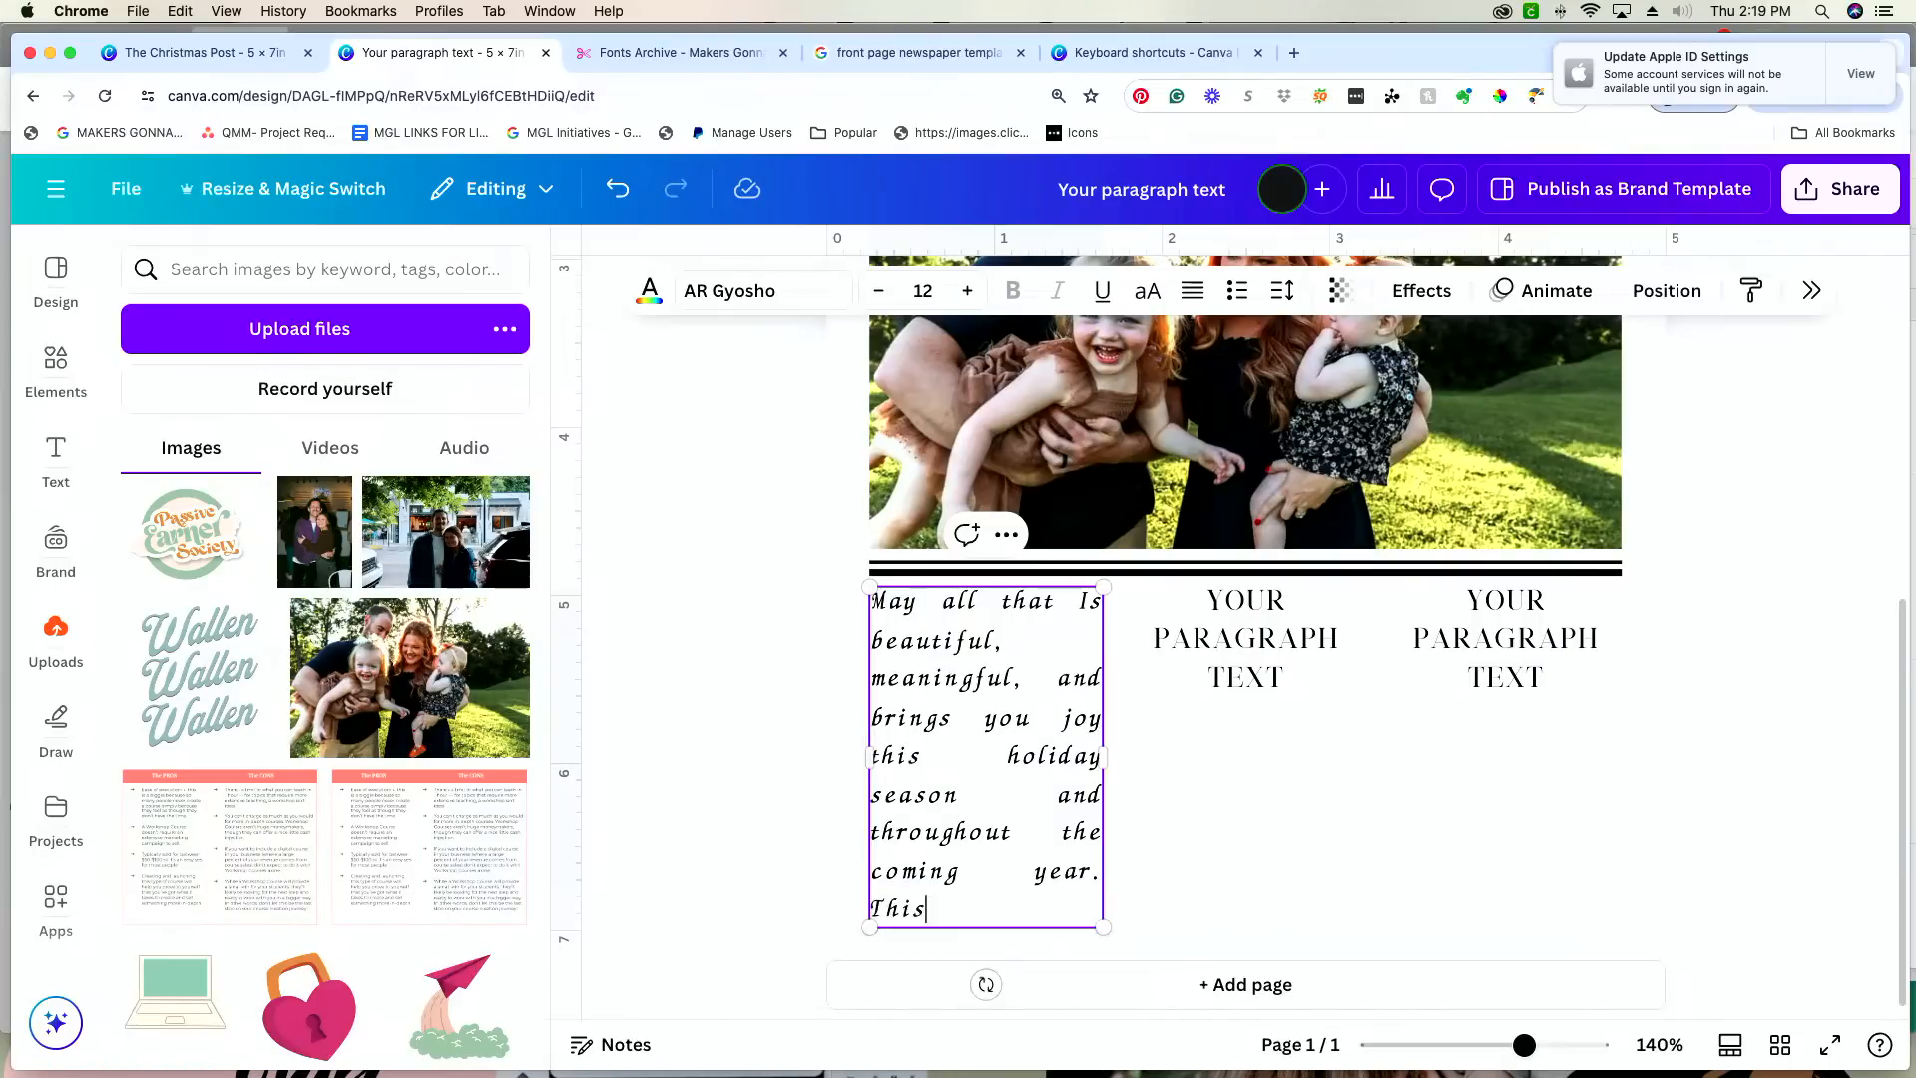
text(ons)
key(BackSpace)
key(BackSpace)
key(BackSpace)
text(son)
Step: Insert "and" before "meaningful" in the first column's message
drag(873, 682, 888, 683)
key(Left)
text(ansd)
key(BackSpace)
key(BackSpace)
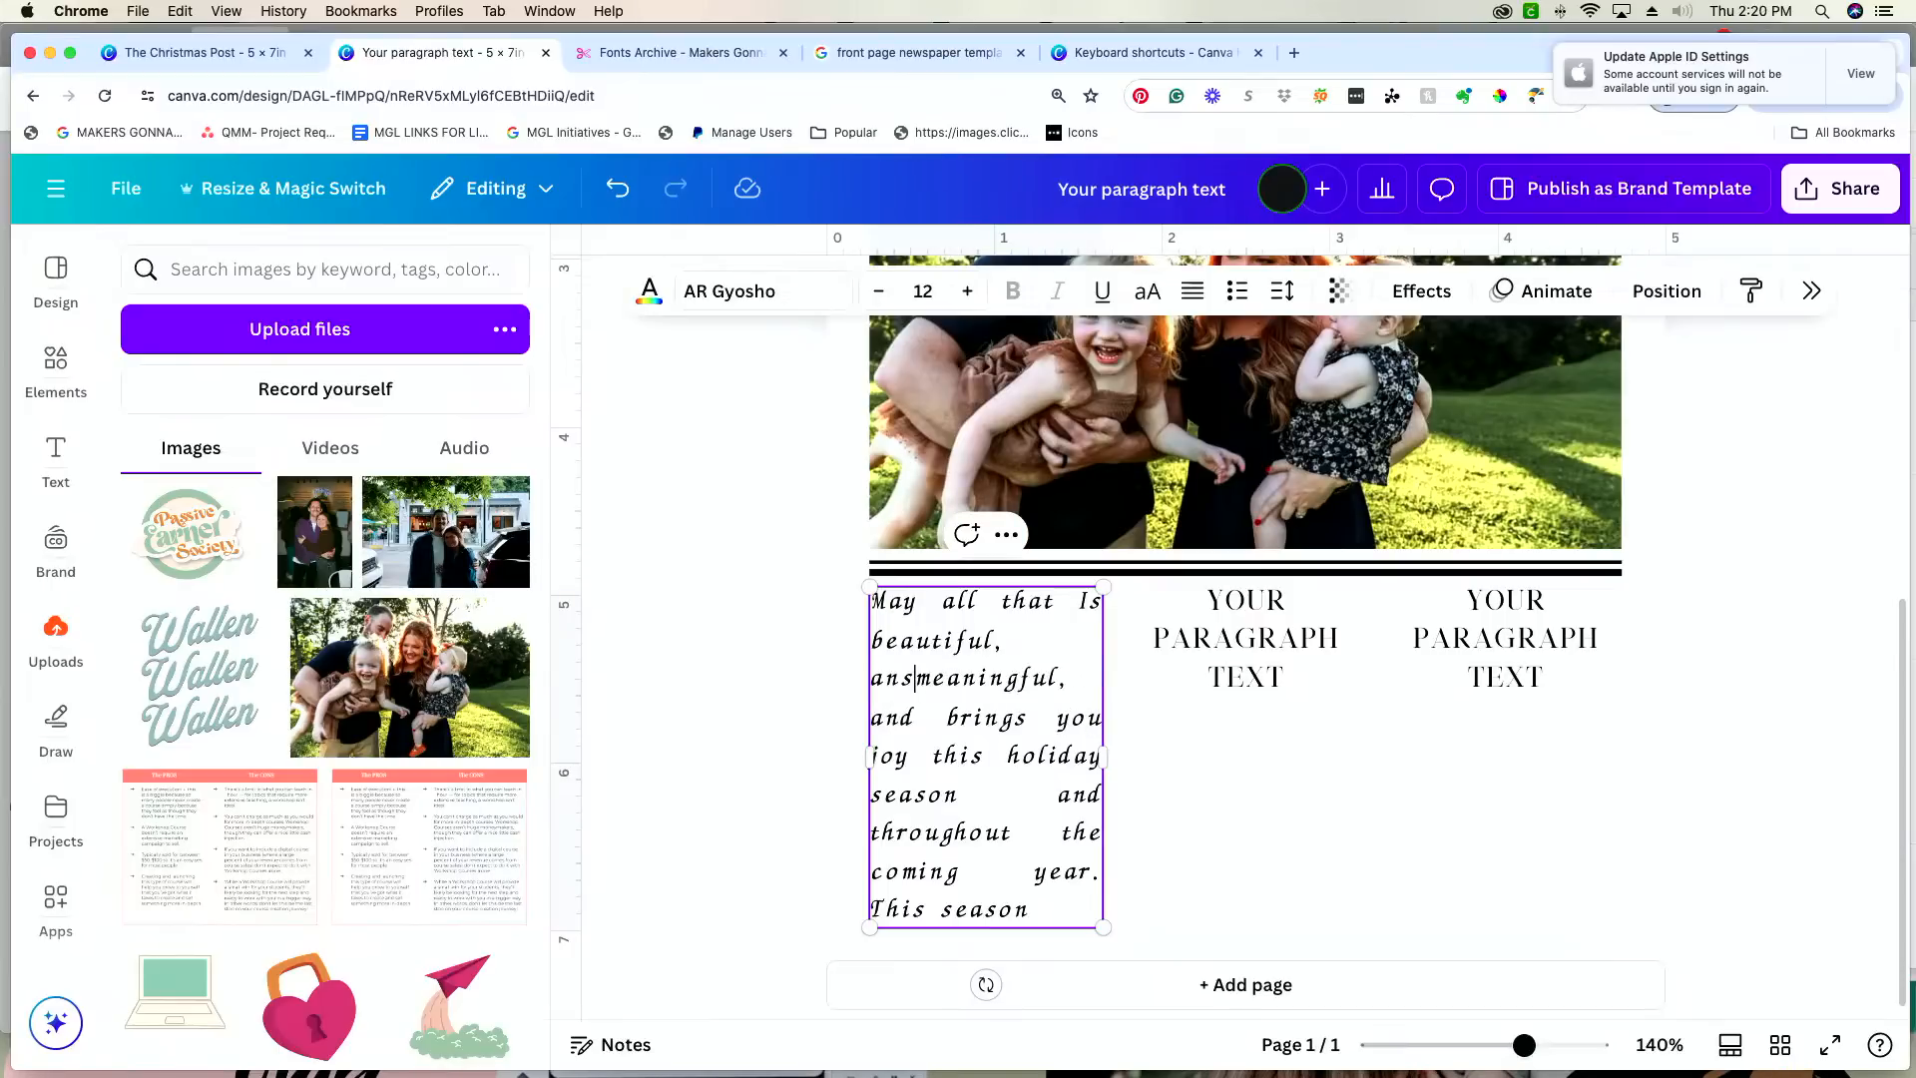
key(BackSpace)
text(d)
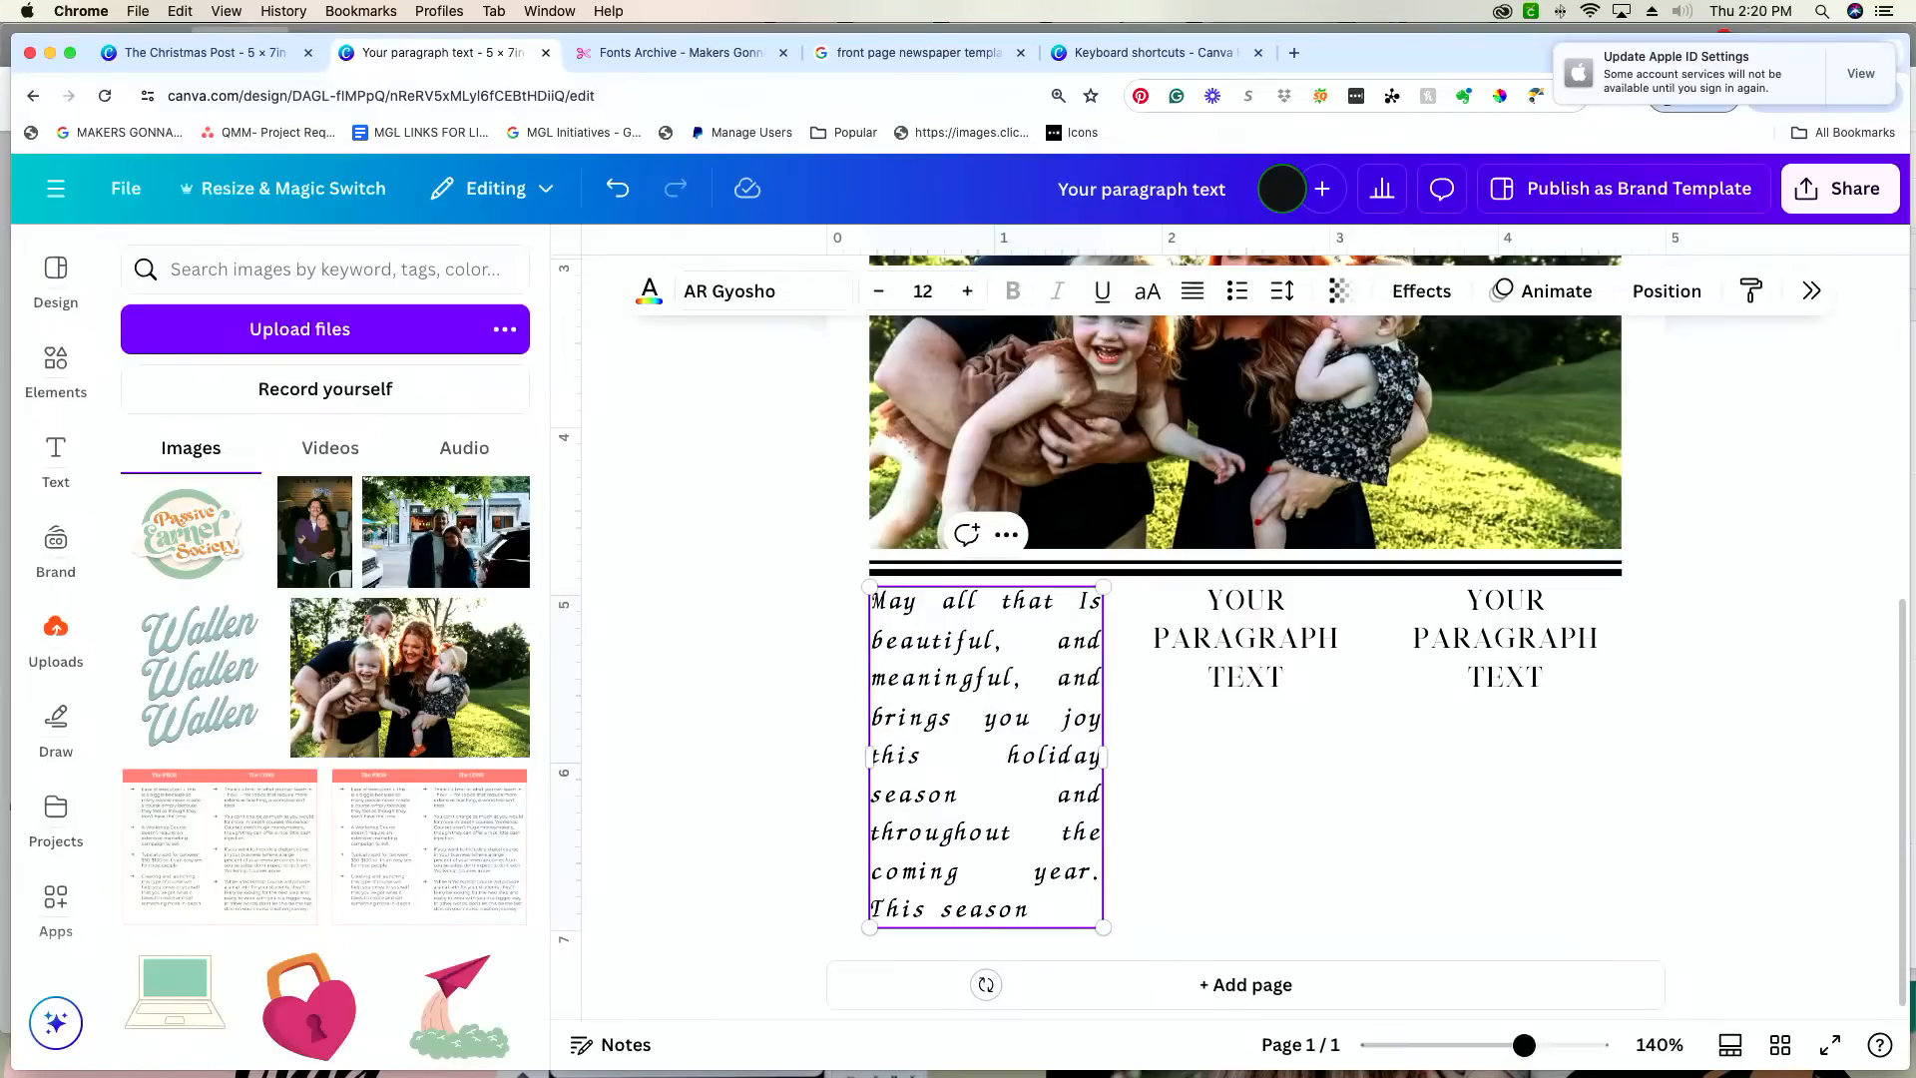
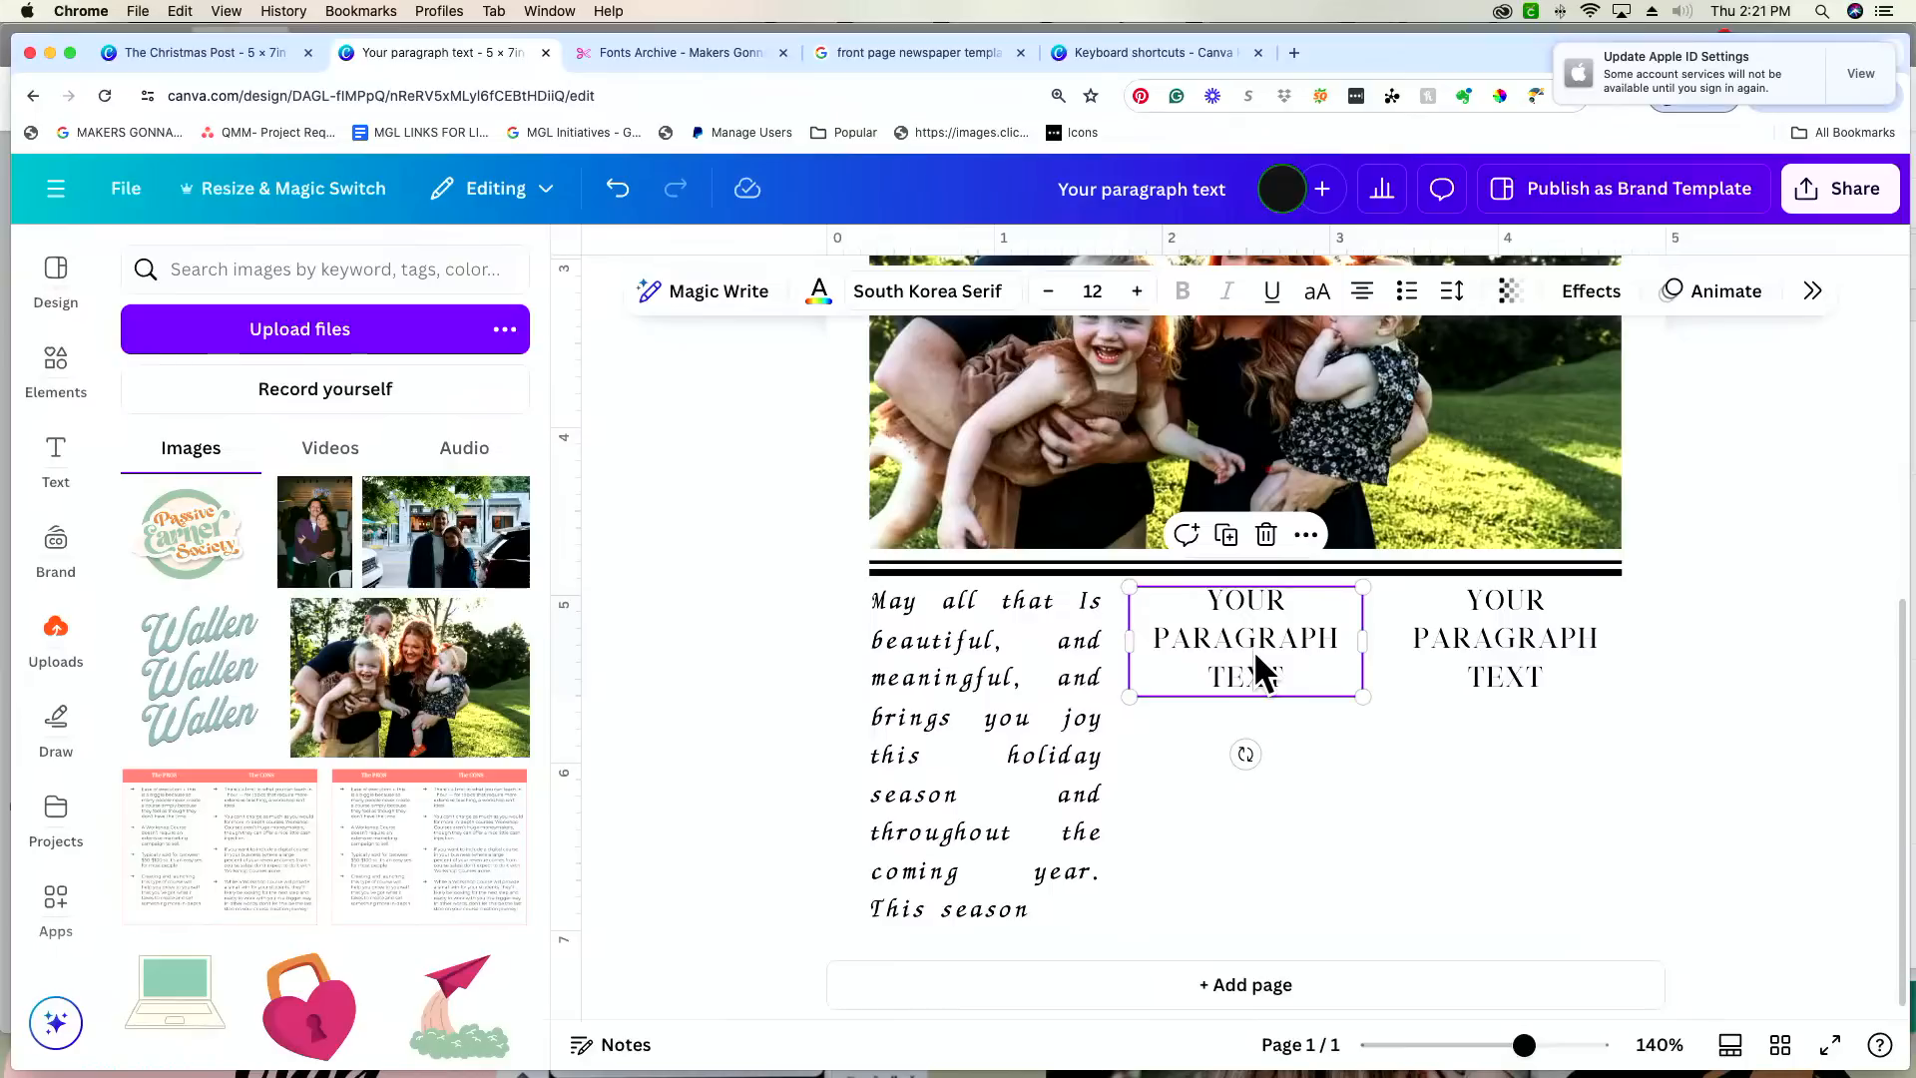
Step: Remove the second and third placeholder columns beside the message text
click(1247, 790)
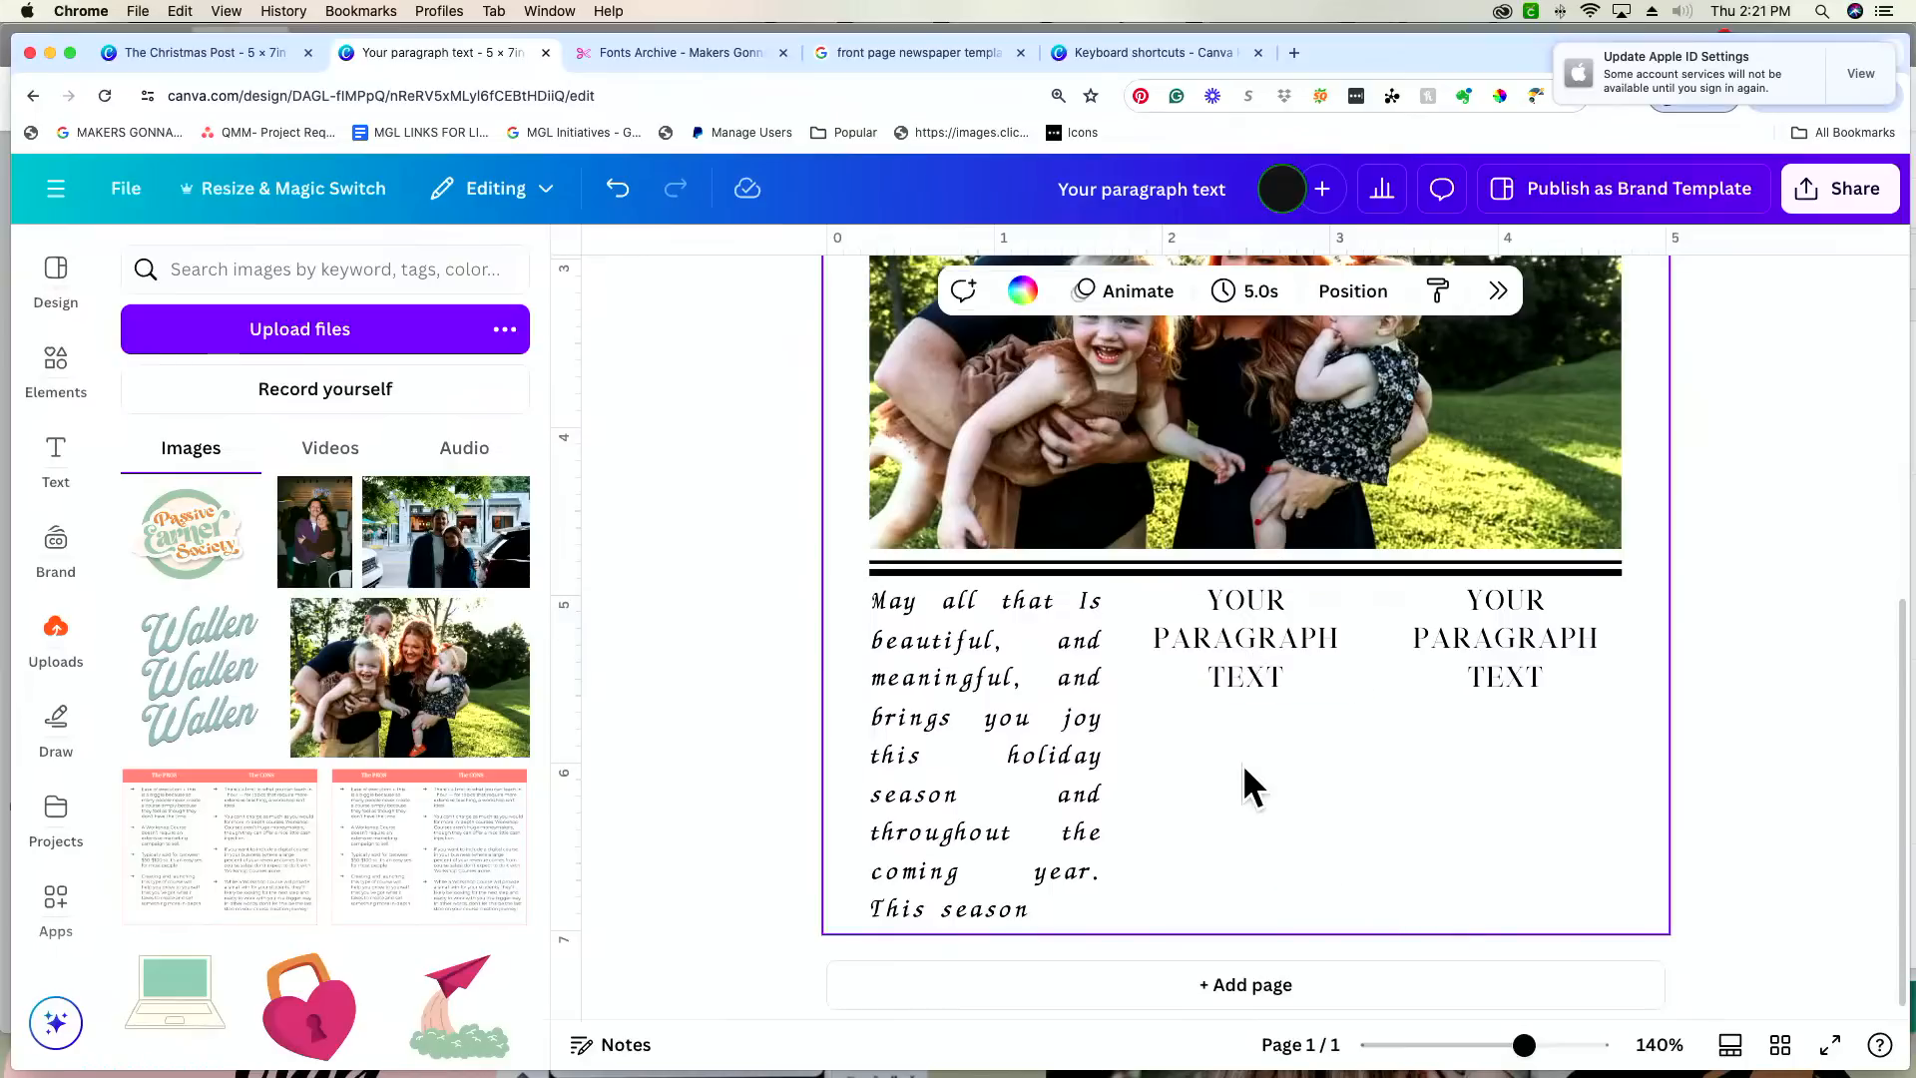
drag(1265, 773, 1565, 643)
key(Delete)
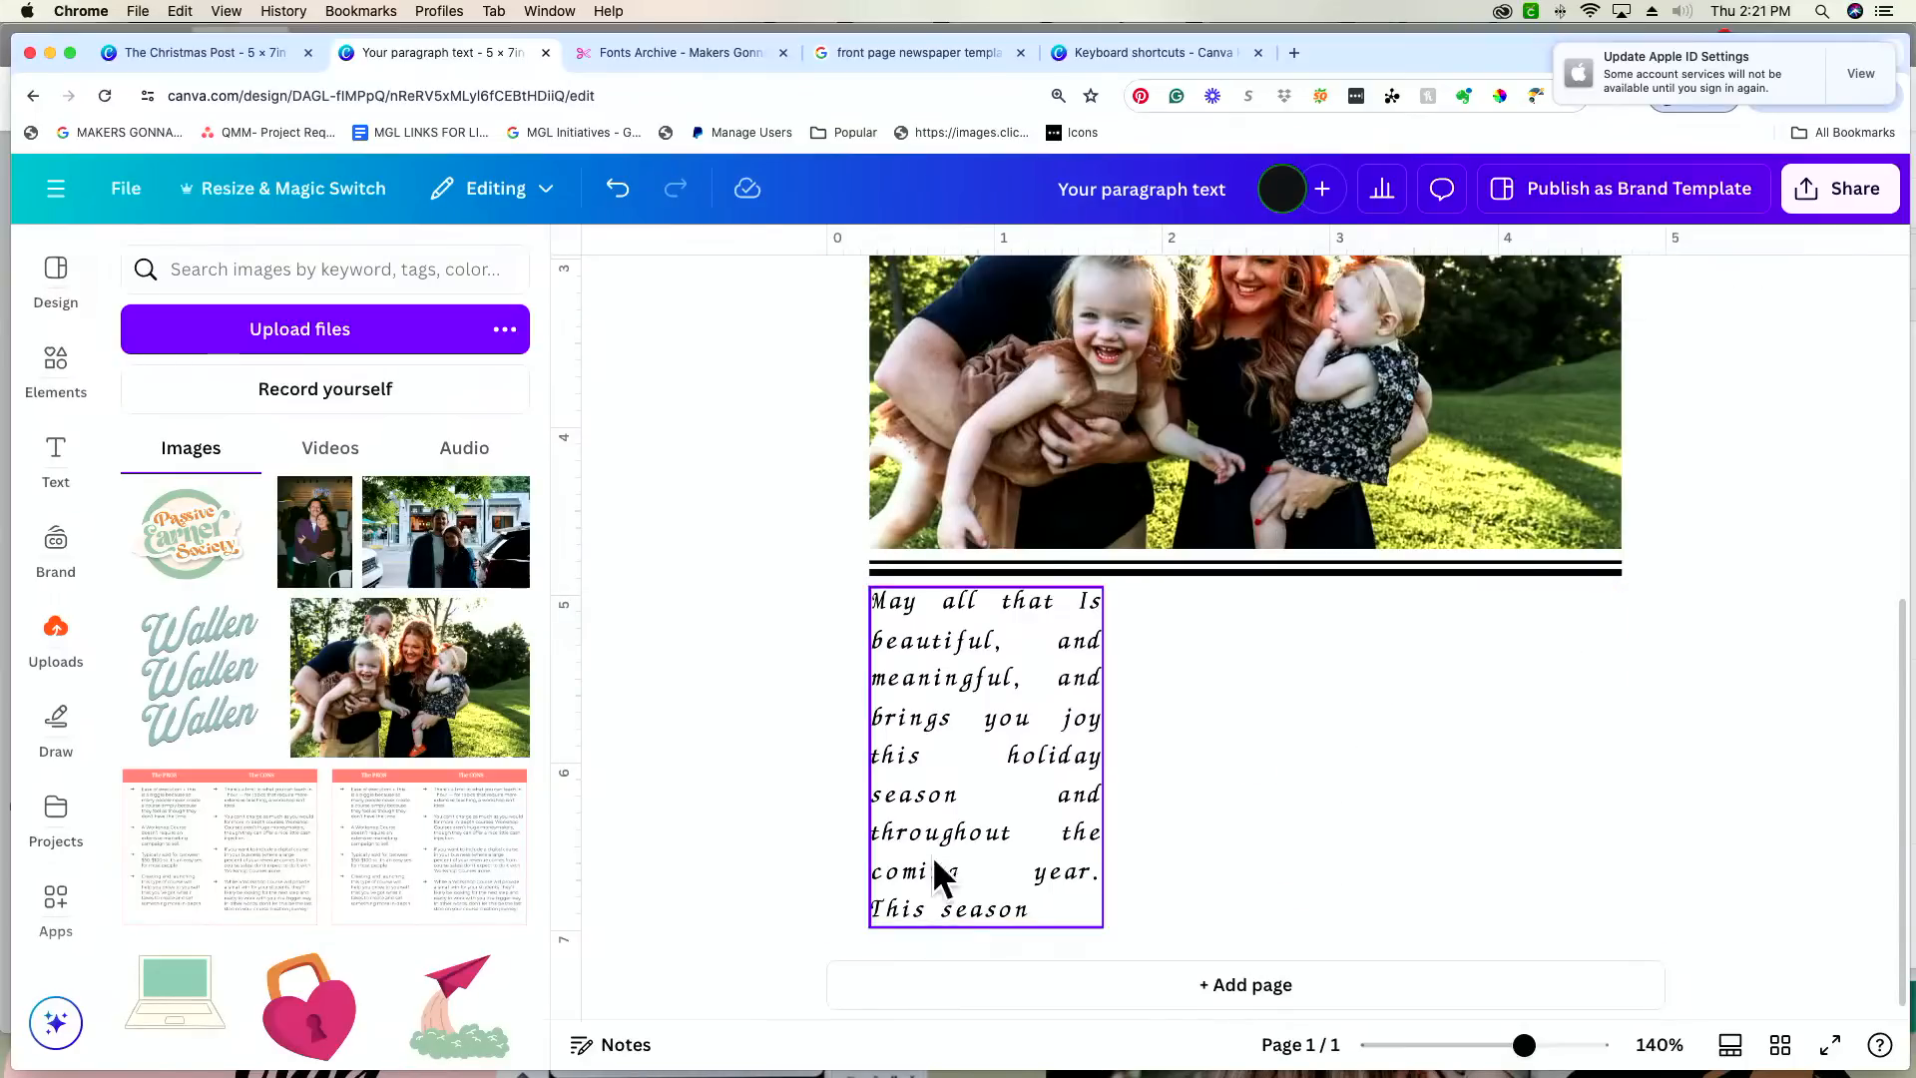
Step: Stretch the message text box across the full width of the photo and move it lower beneath the double rule
drag(937, 861, 1092, 838)
drag(1251, 766, 1624, 748)
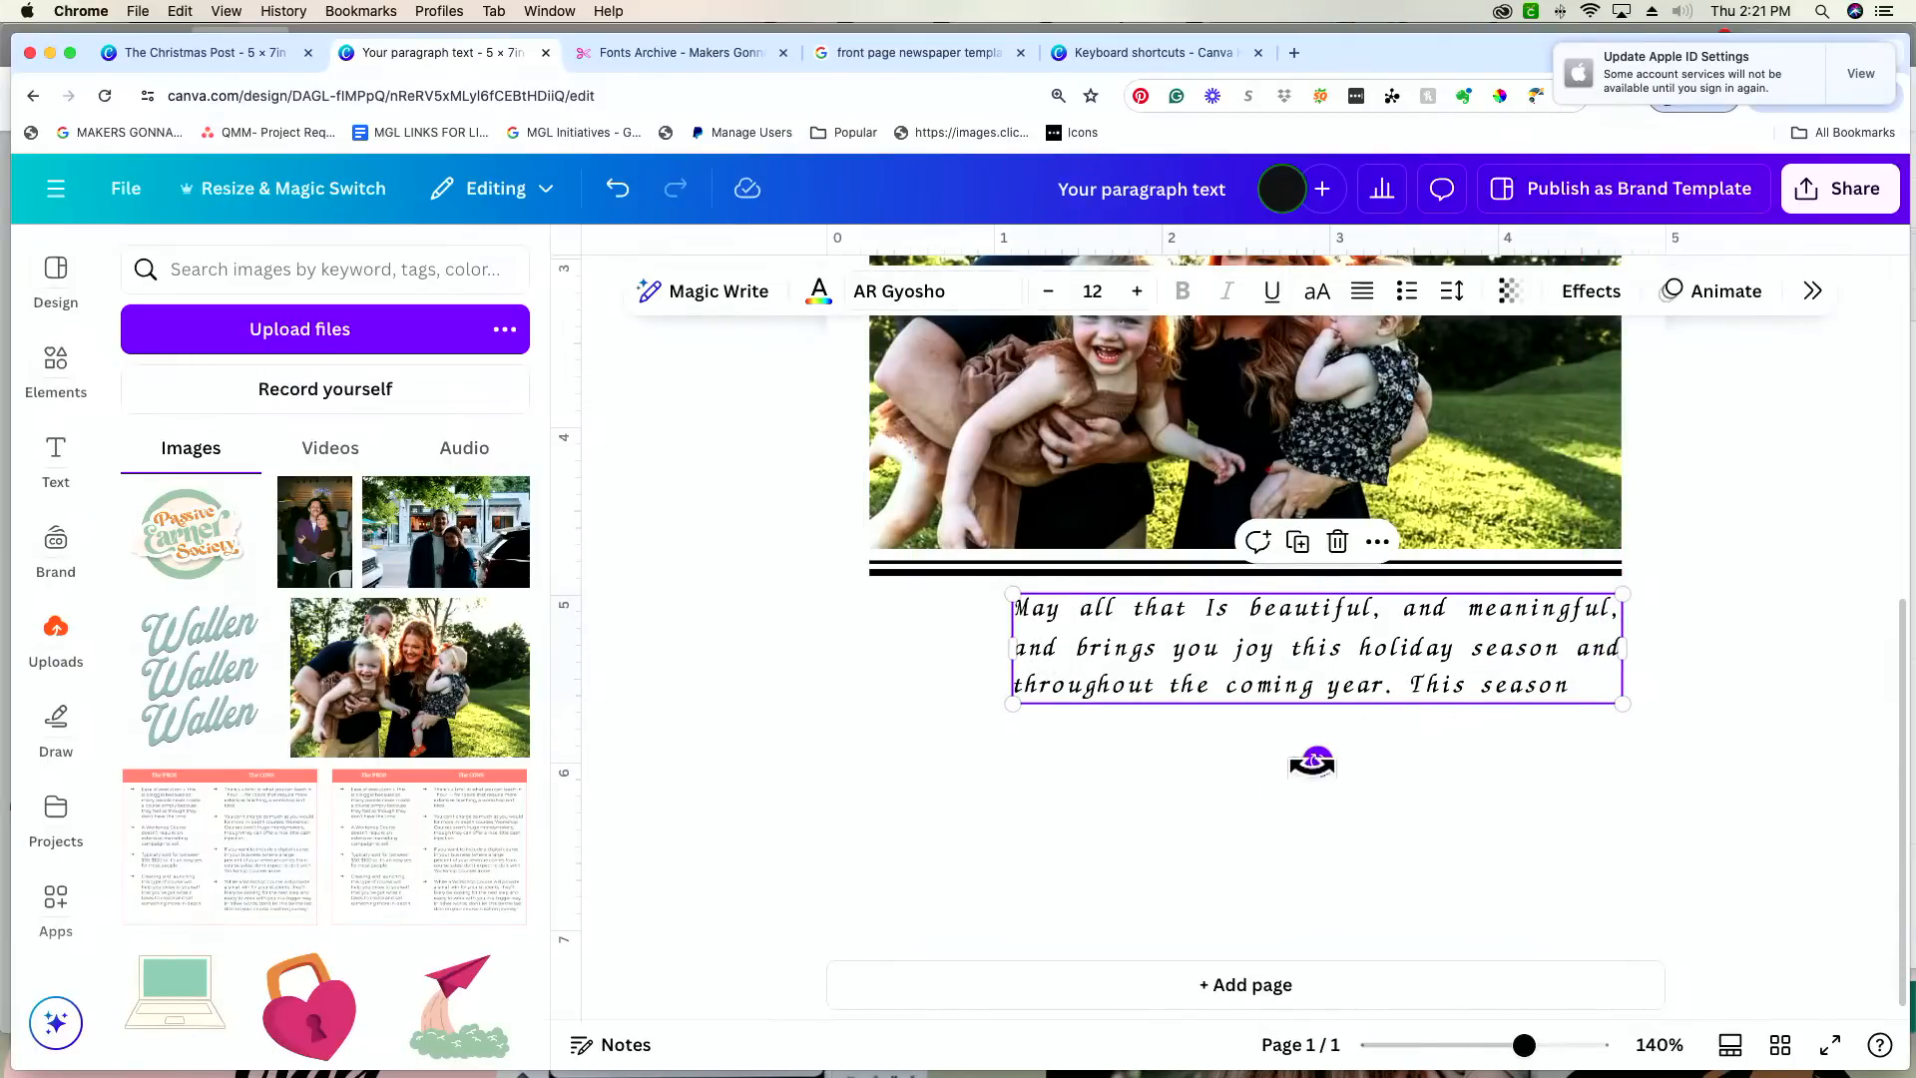
drag(1014, 650, 865, 656)
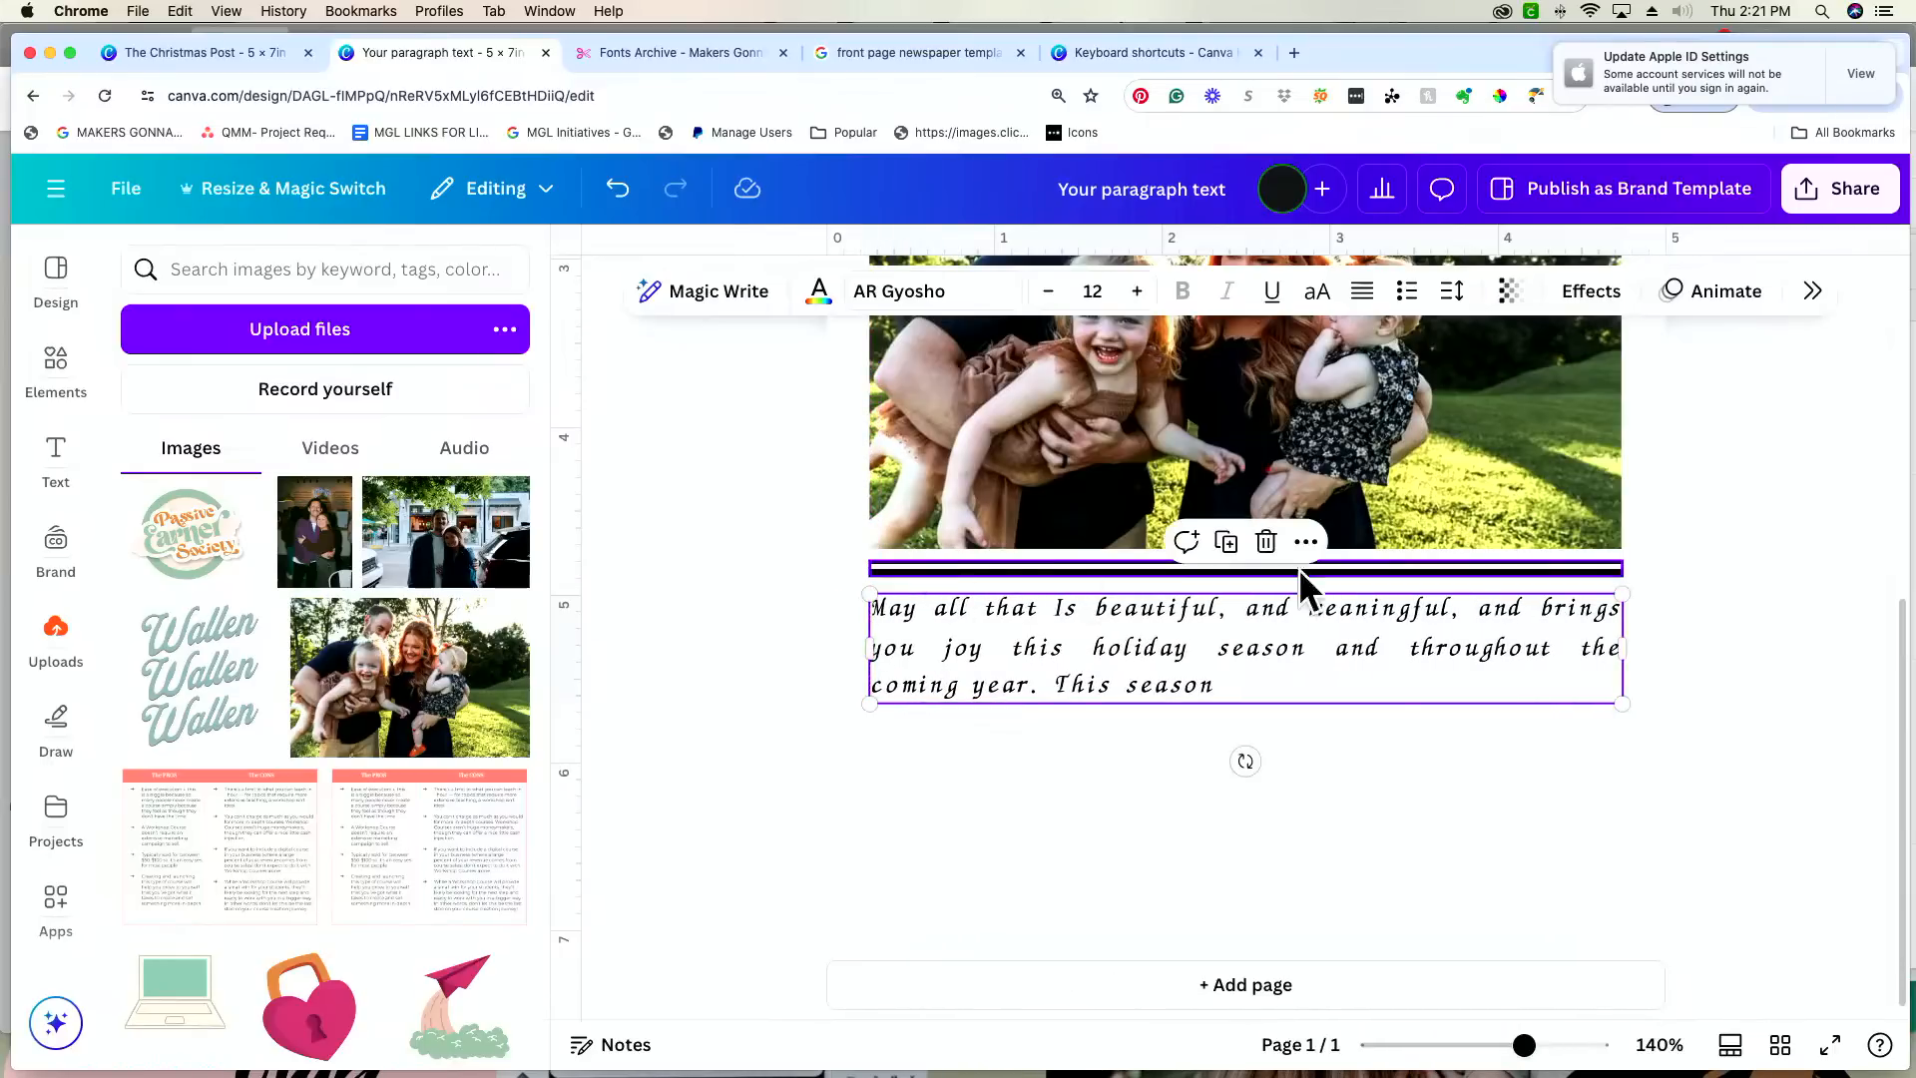
drag(1361, 661, 1363, 753)
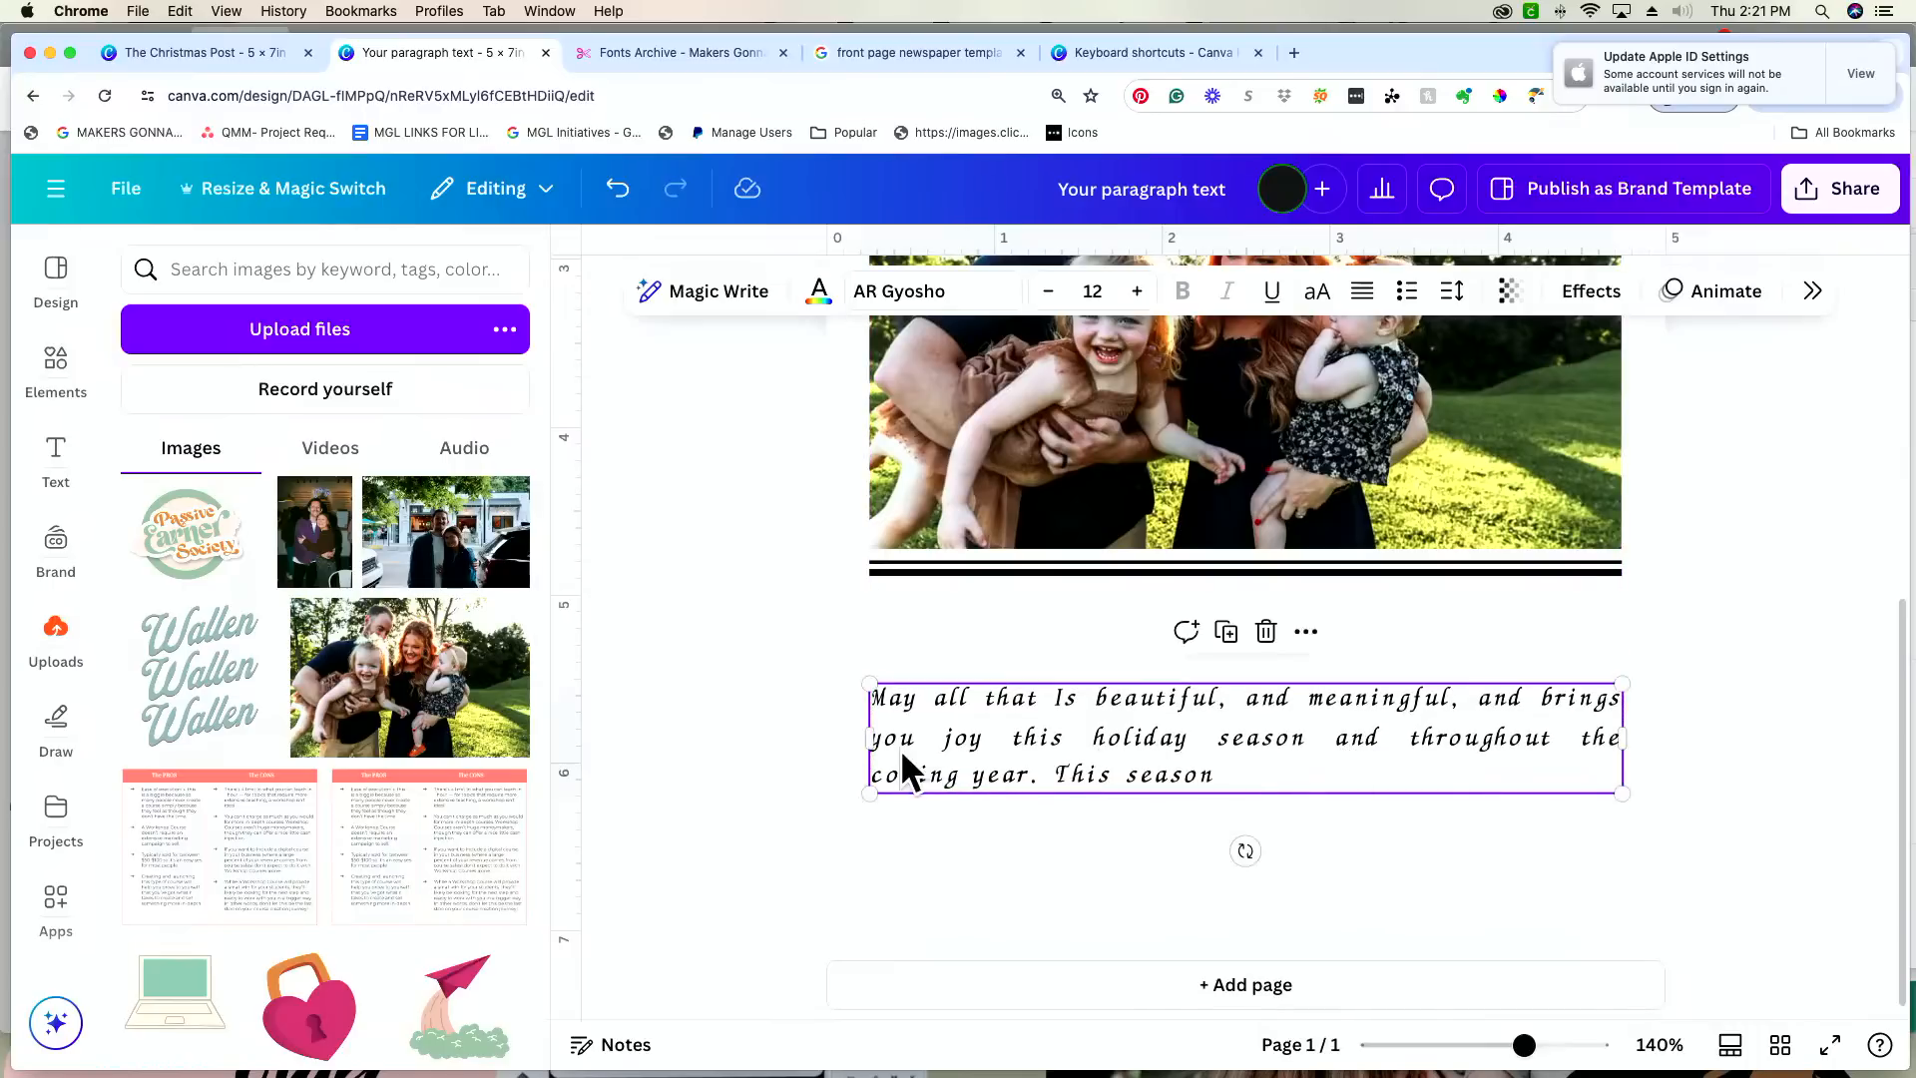
drag(867, 740, 868, 736)
Step: Tighten the full-width message's letter spacing to -91
click(1095, 653)
click(1129, 744)
click(1453, 291)
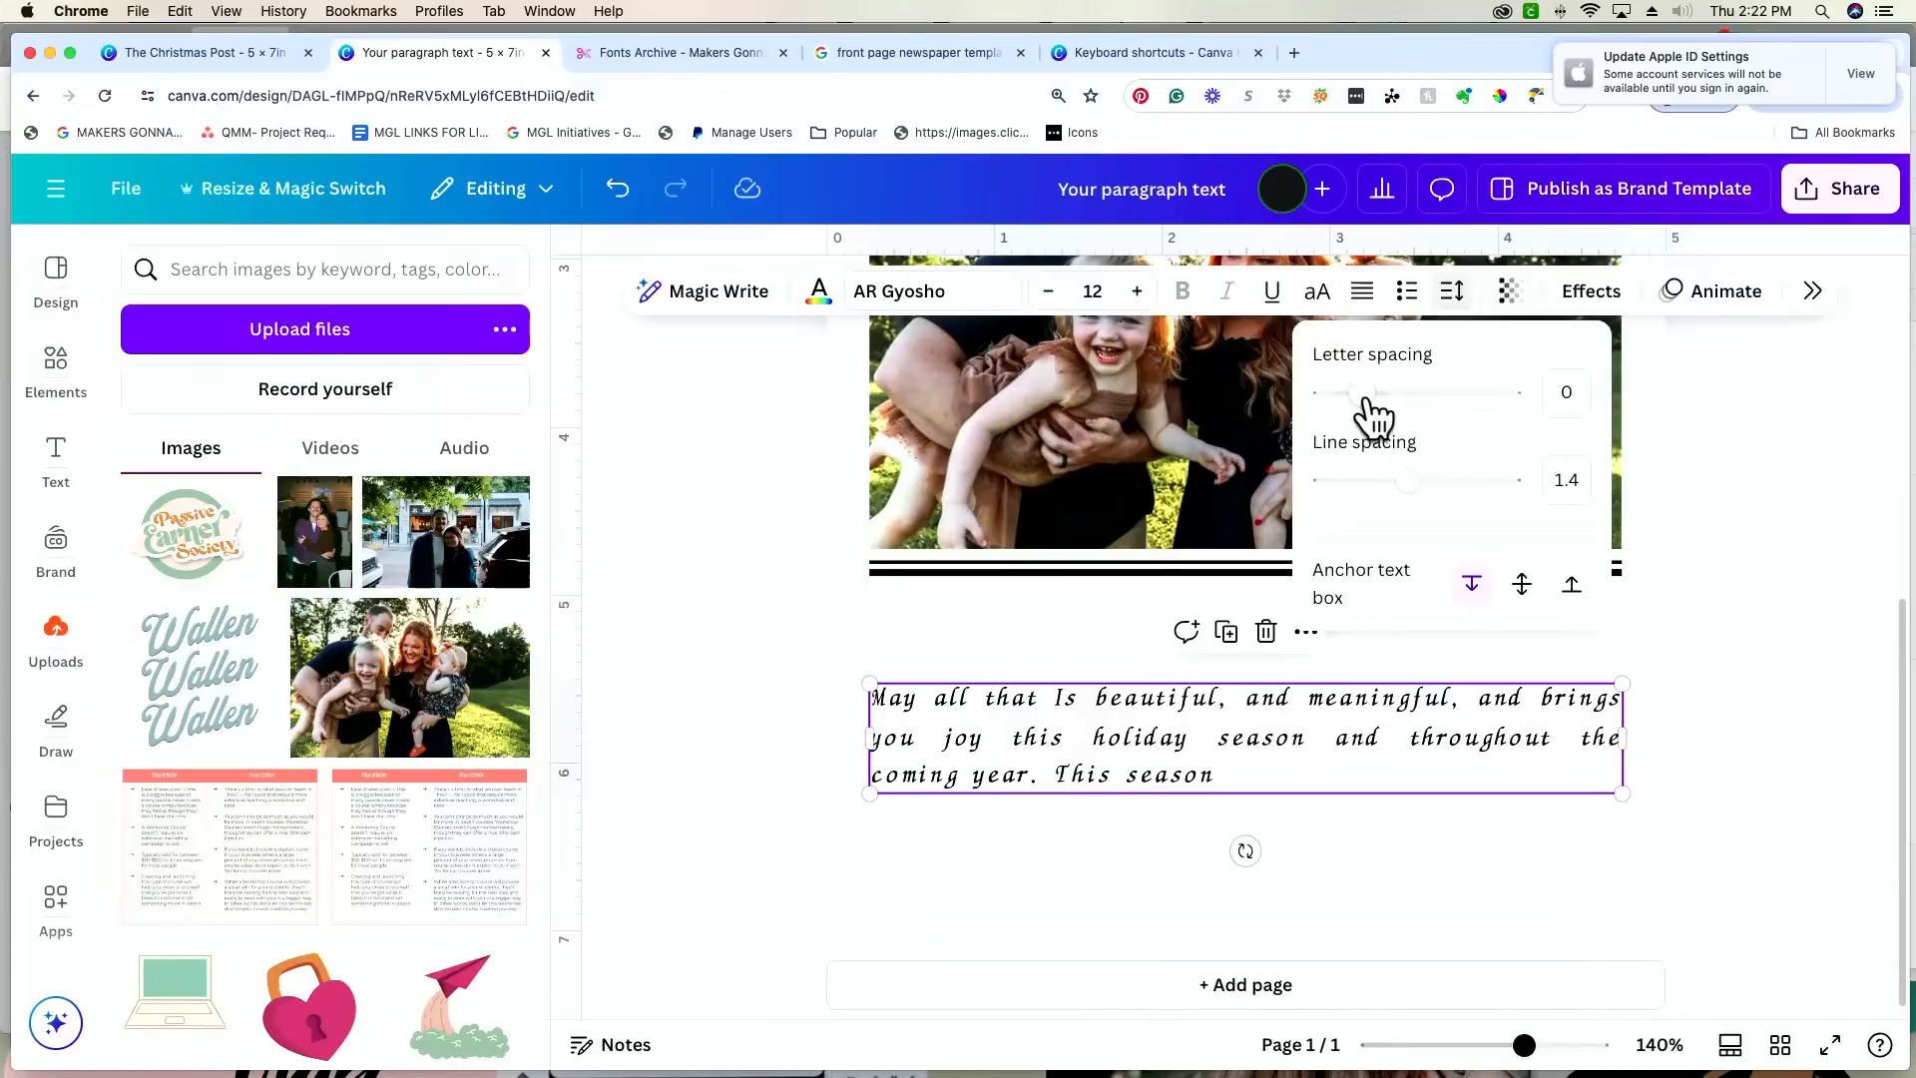
drag(1359, 395, 1344, 395)
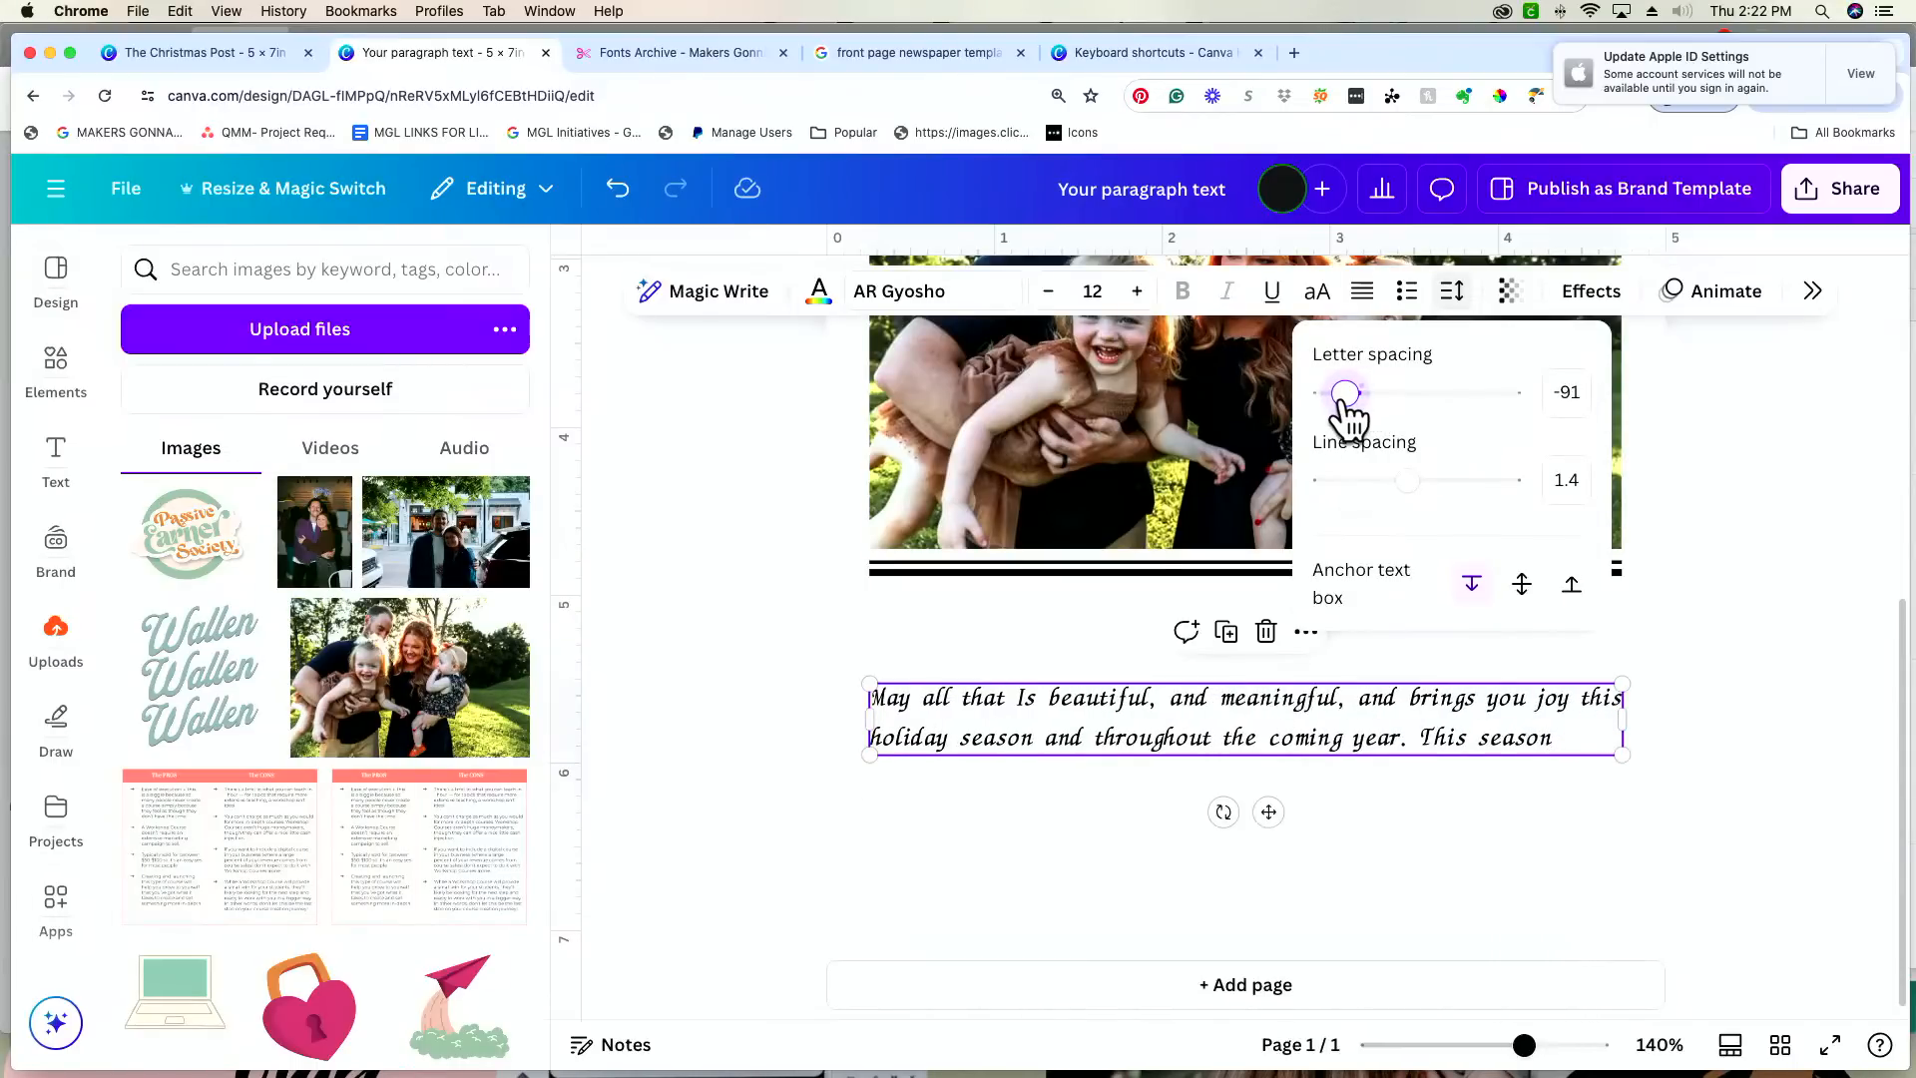
click(1588, 716)
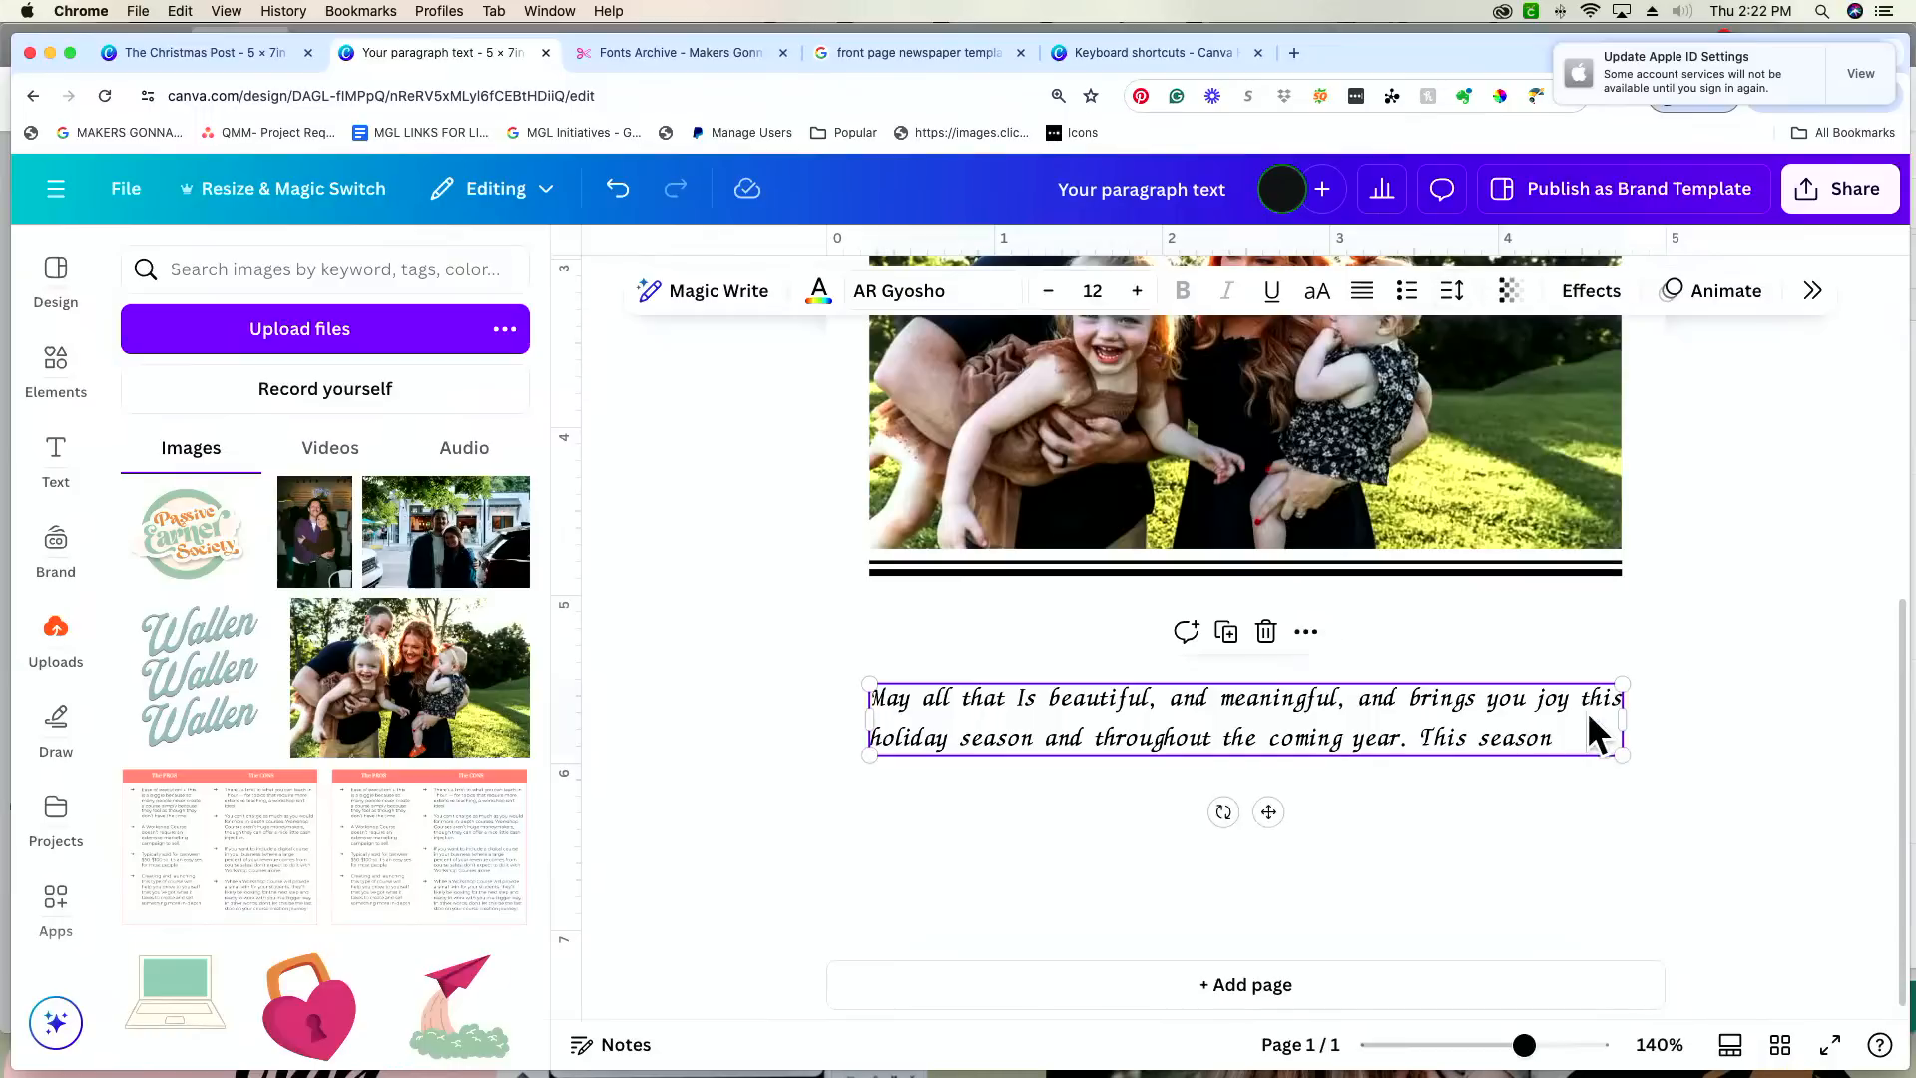
Step: Undo the message's spacing, widening and moving, and the removal of the two placeholder columns
click(609, 192)
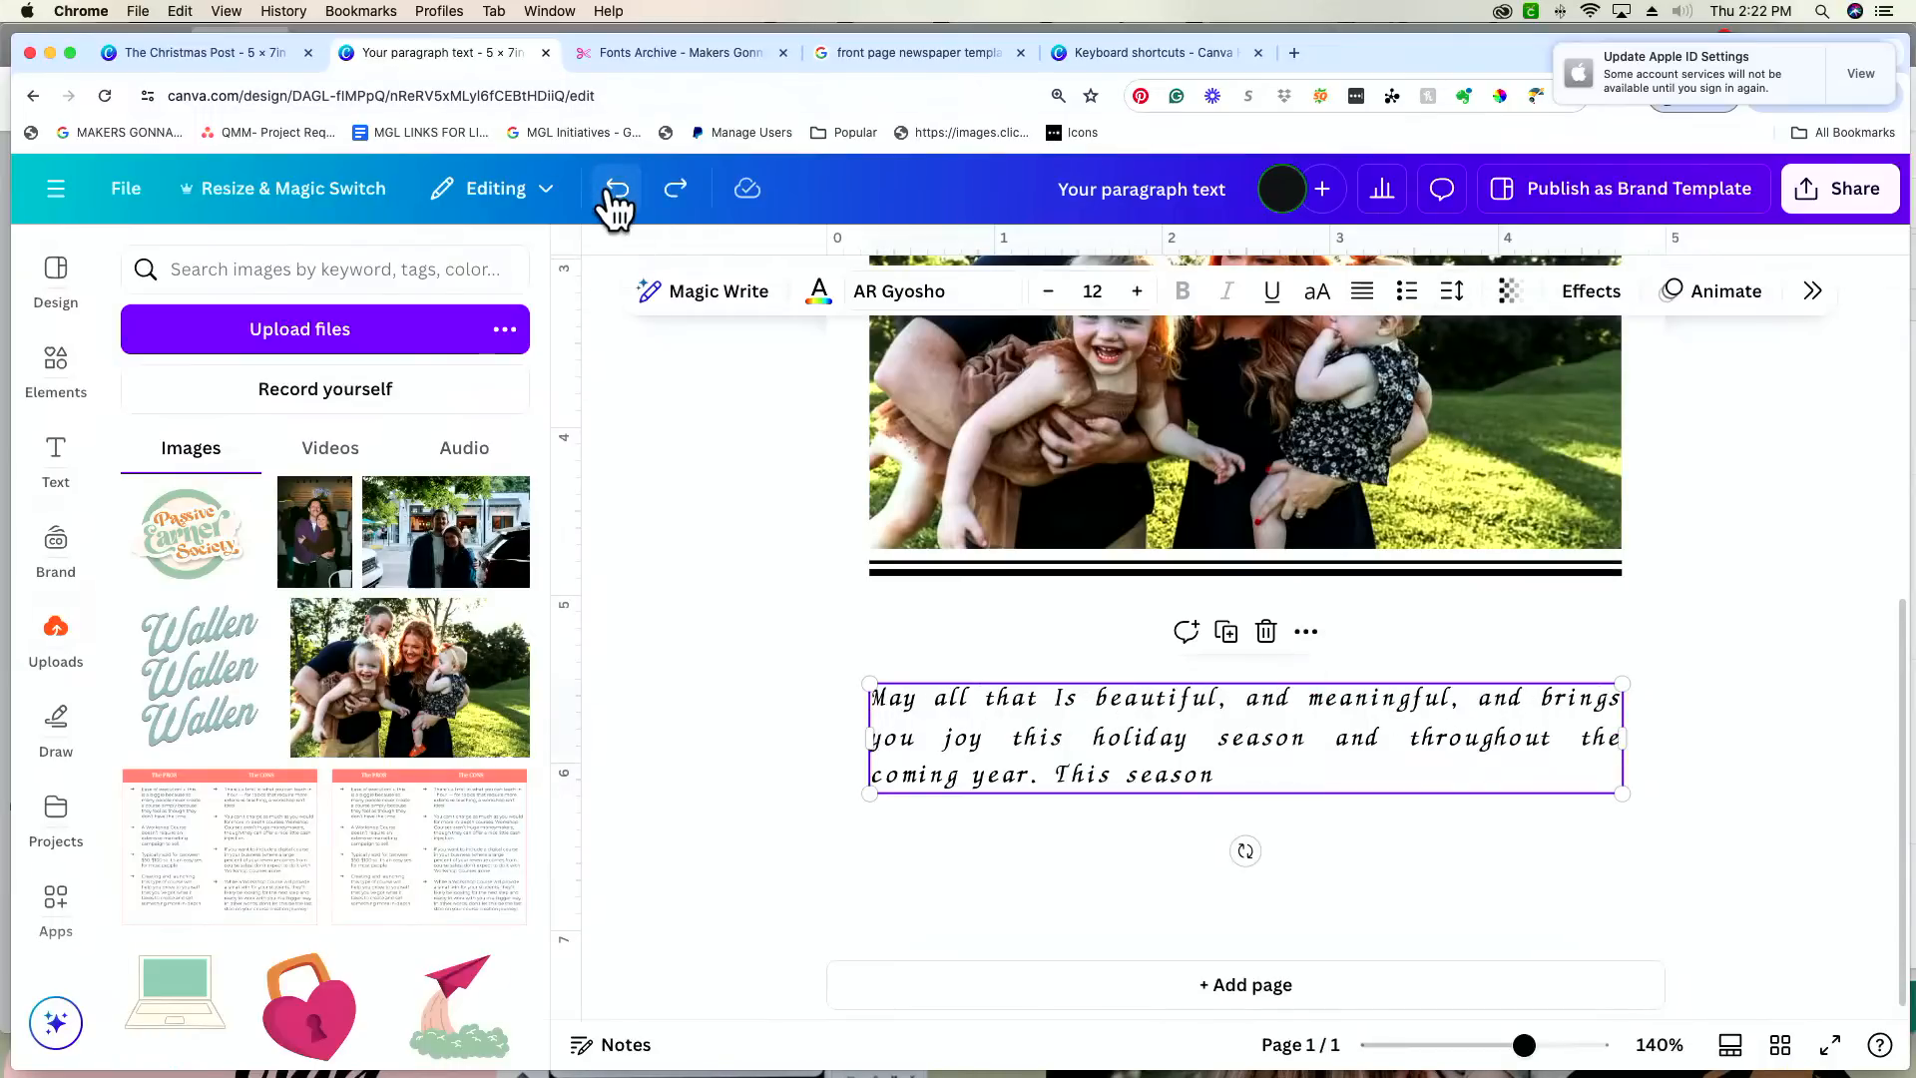
click(608, 193)
click(608, 192)
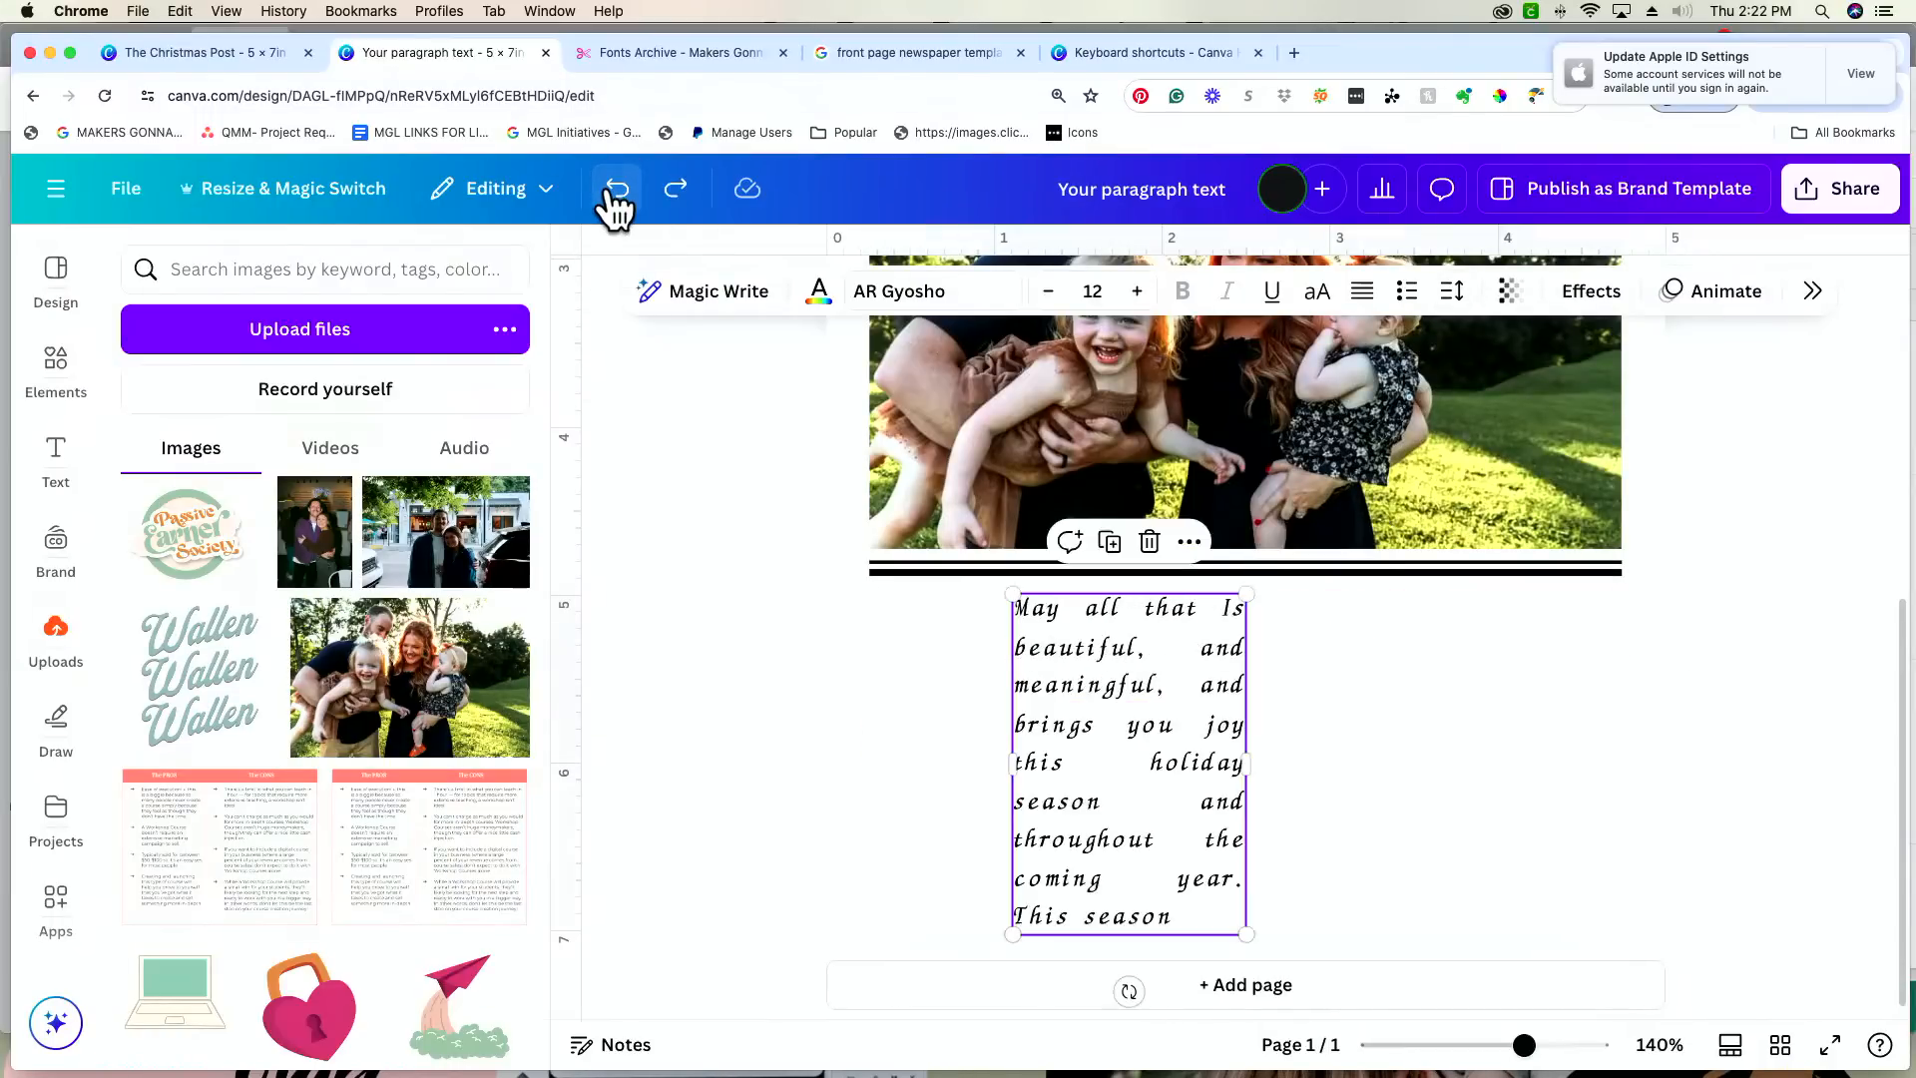
click(609, 193)
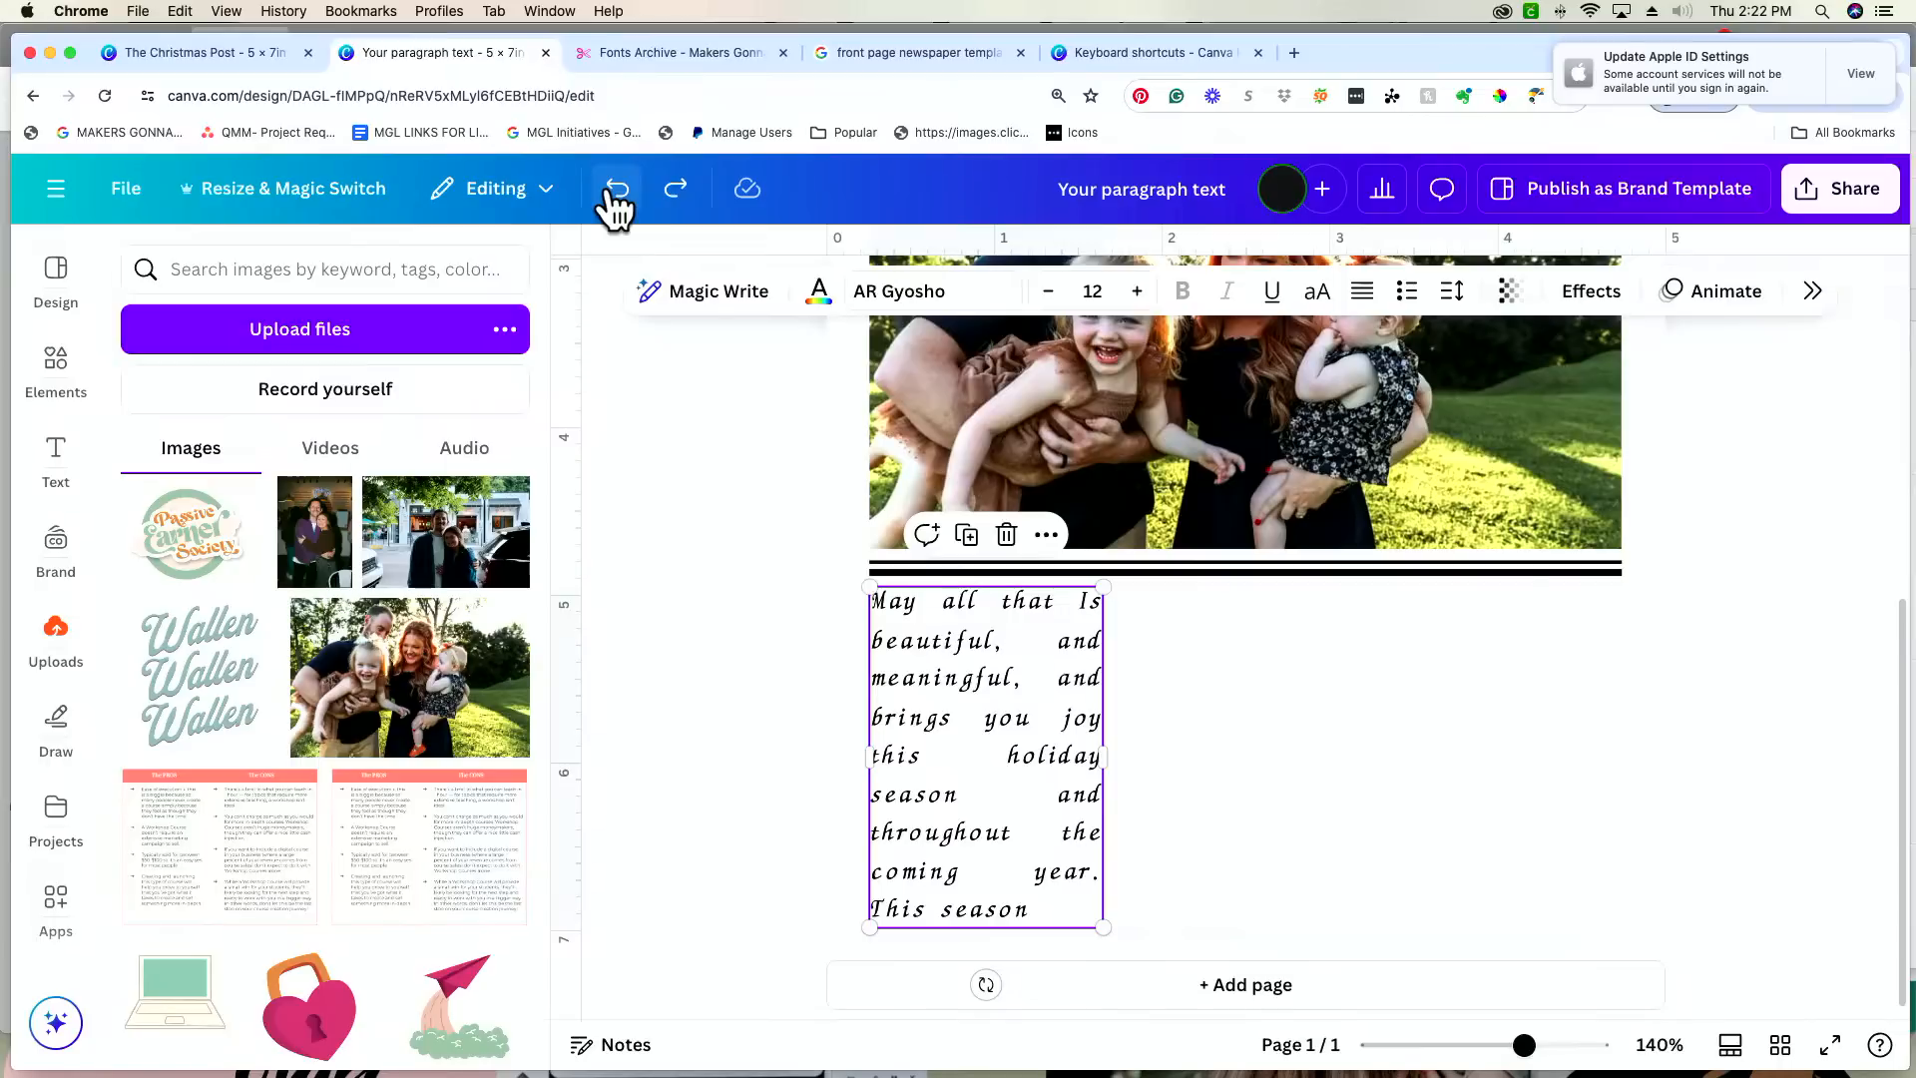
click(609, 193)
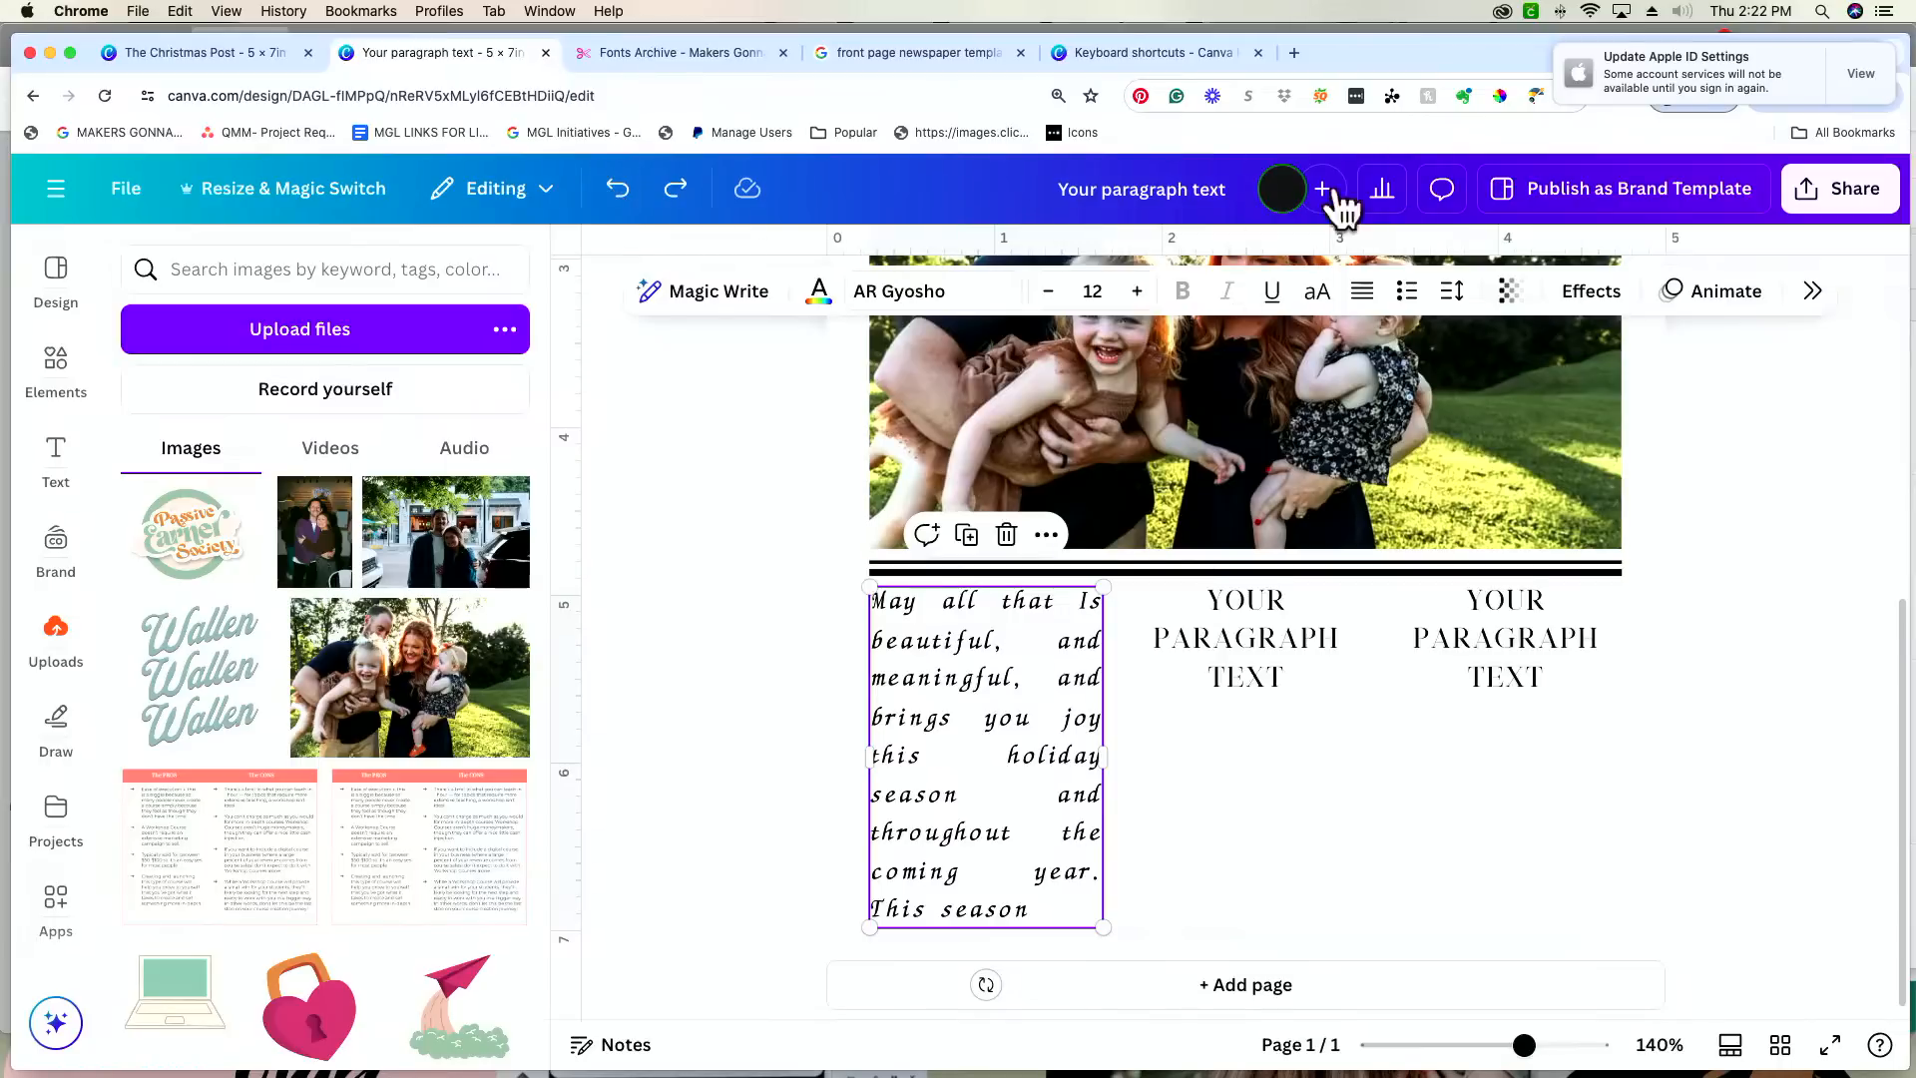
Step: Set the first column's letter spacing to -192 and check its legibility up close and on the whole card
click(1445, 297)
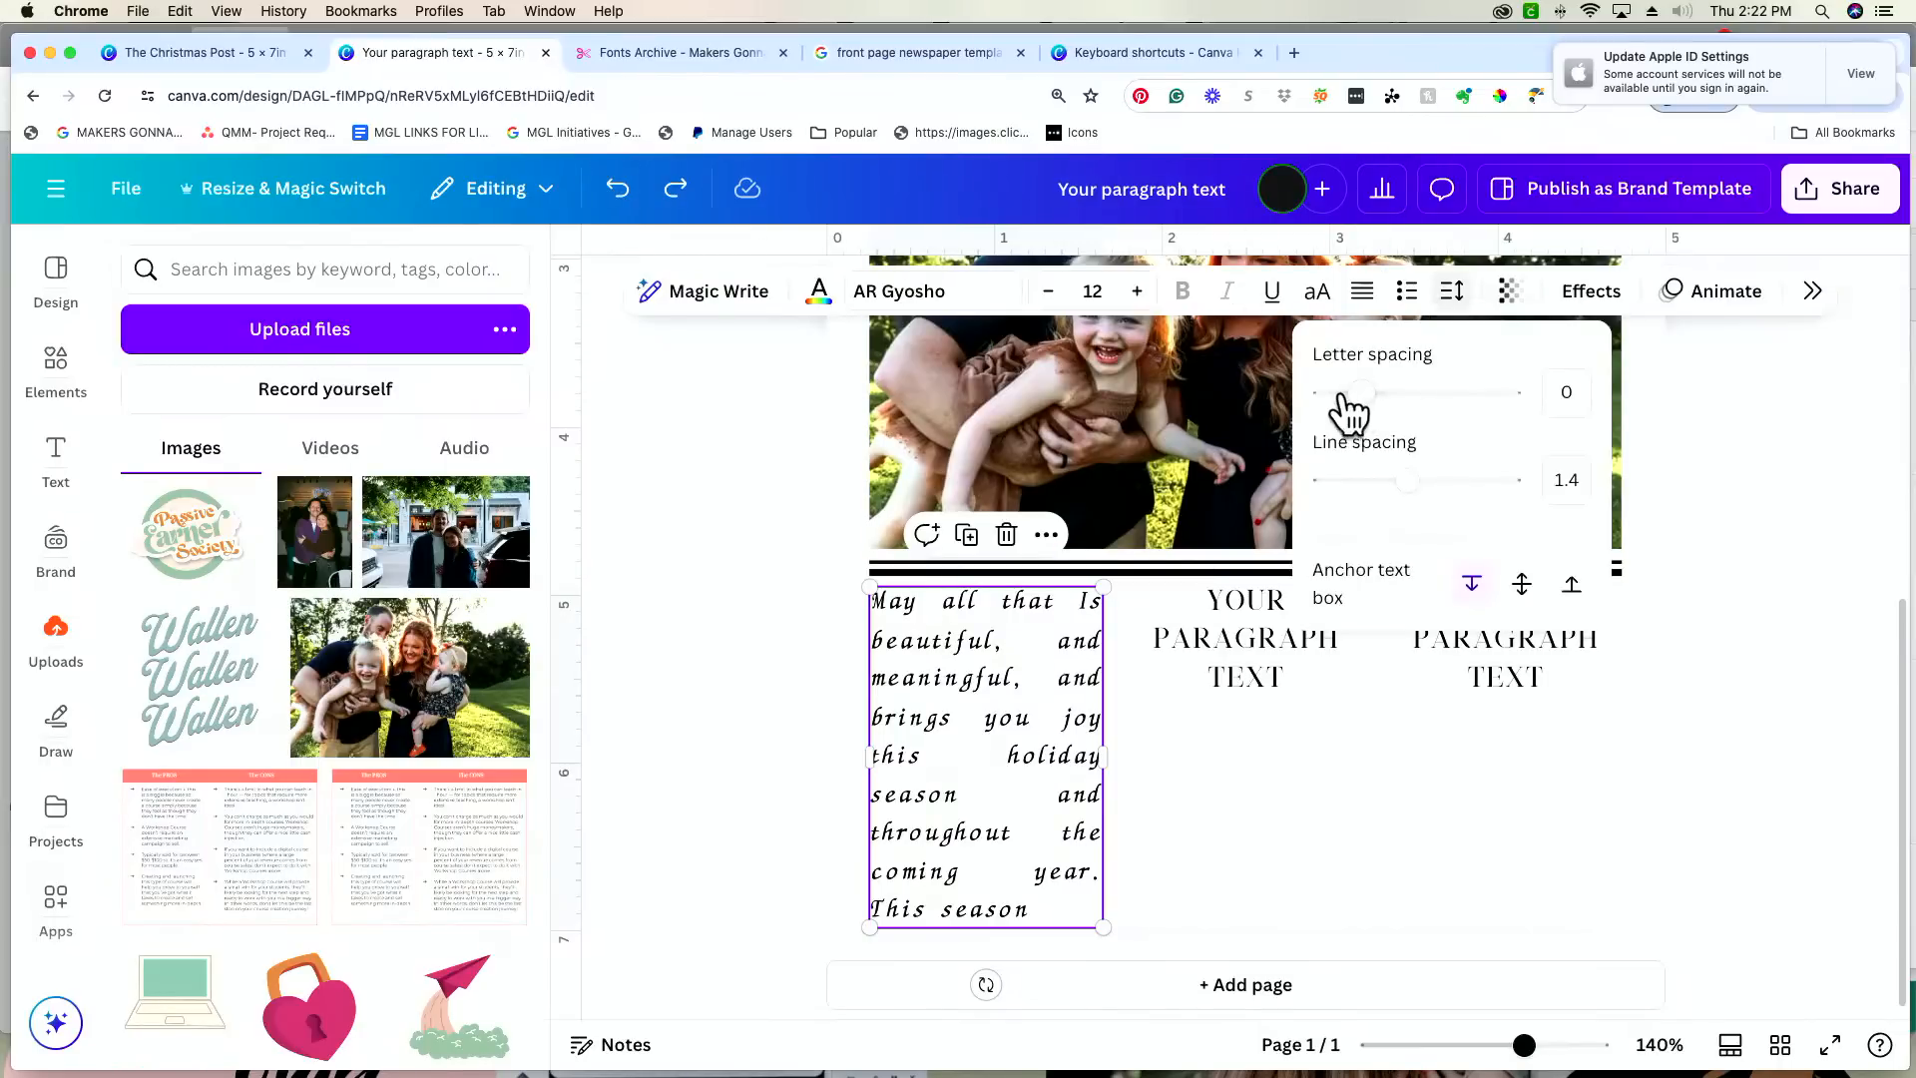
drag(1355, 392, 1327, 392)
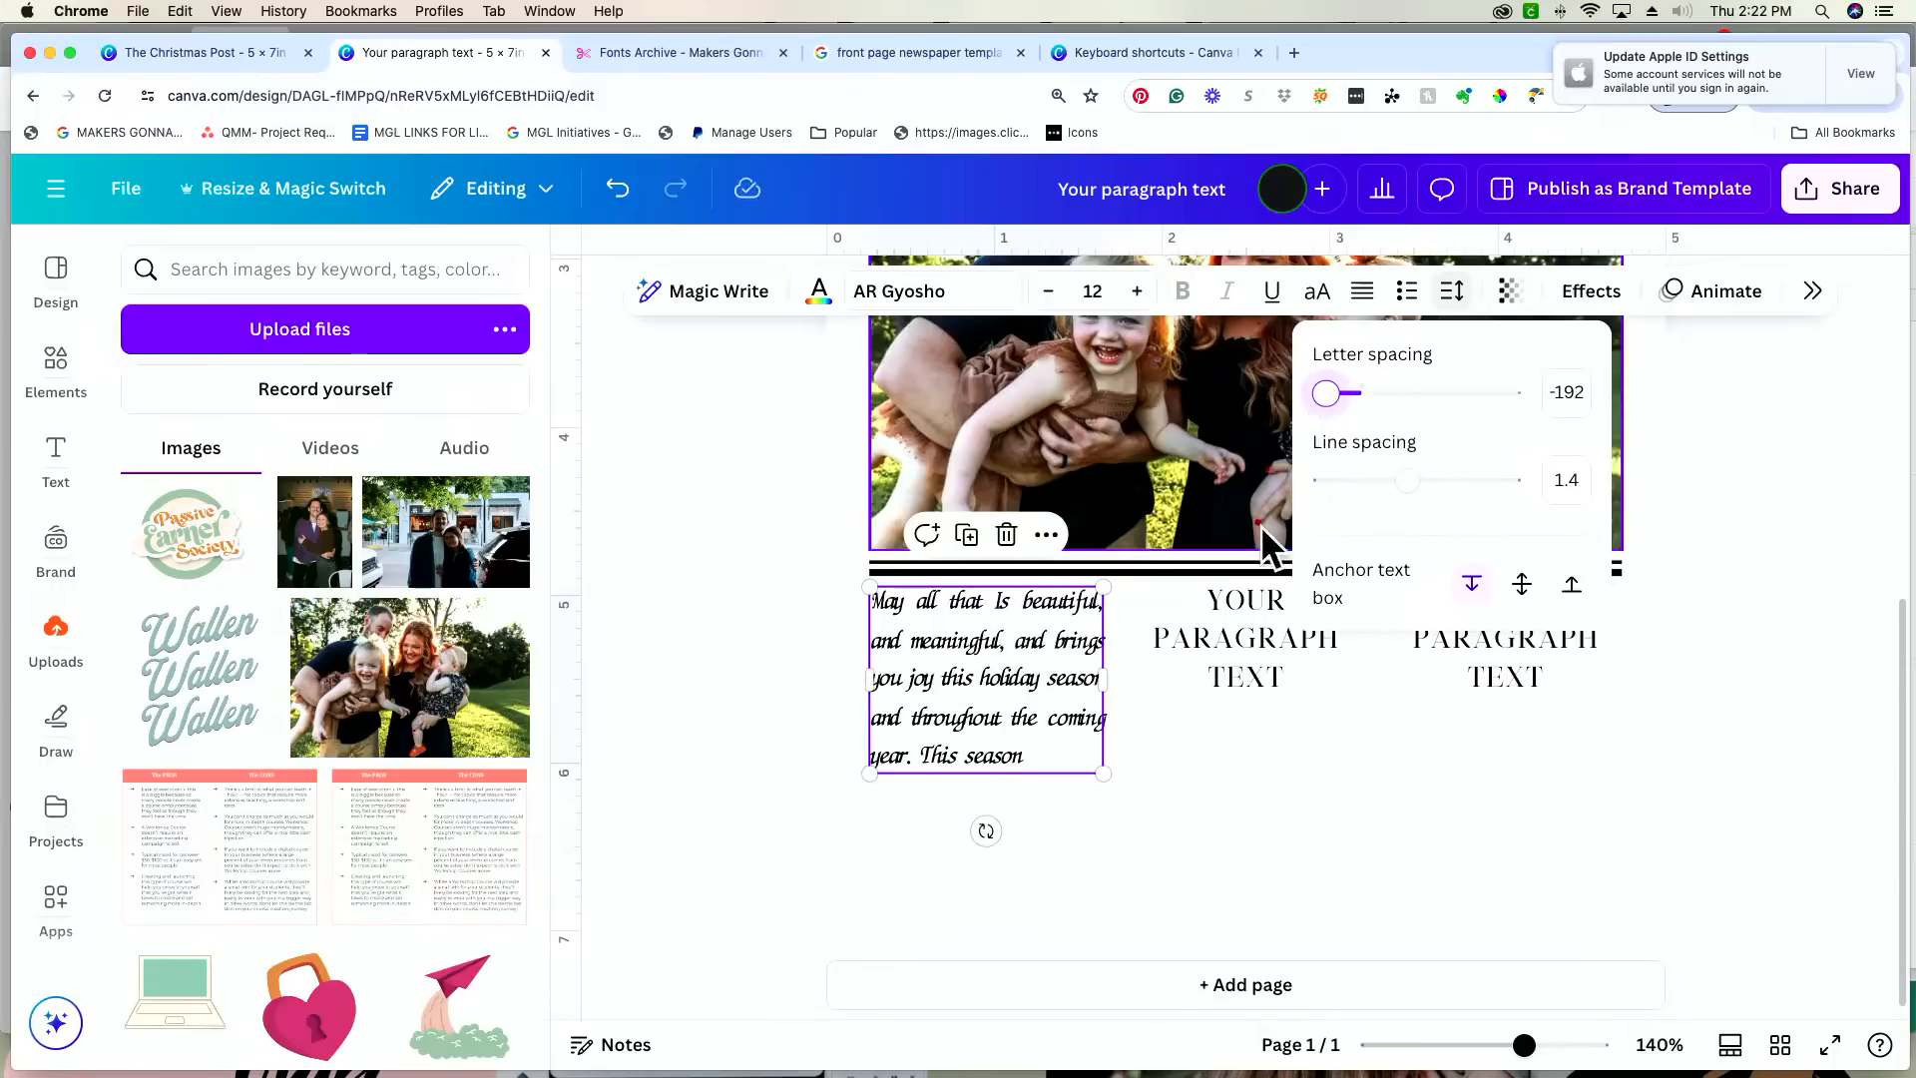
click(1147, 734)
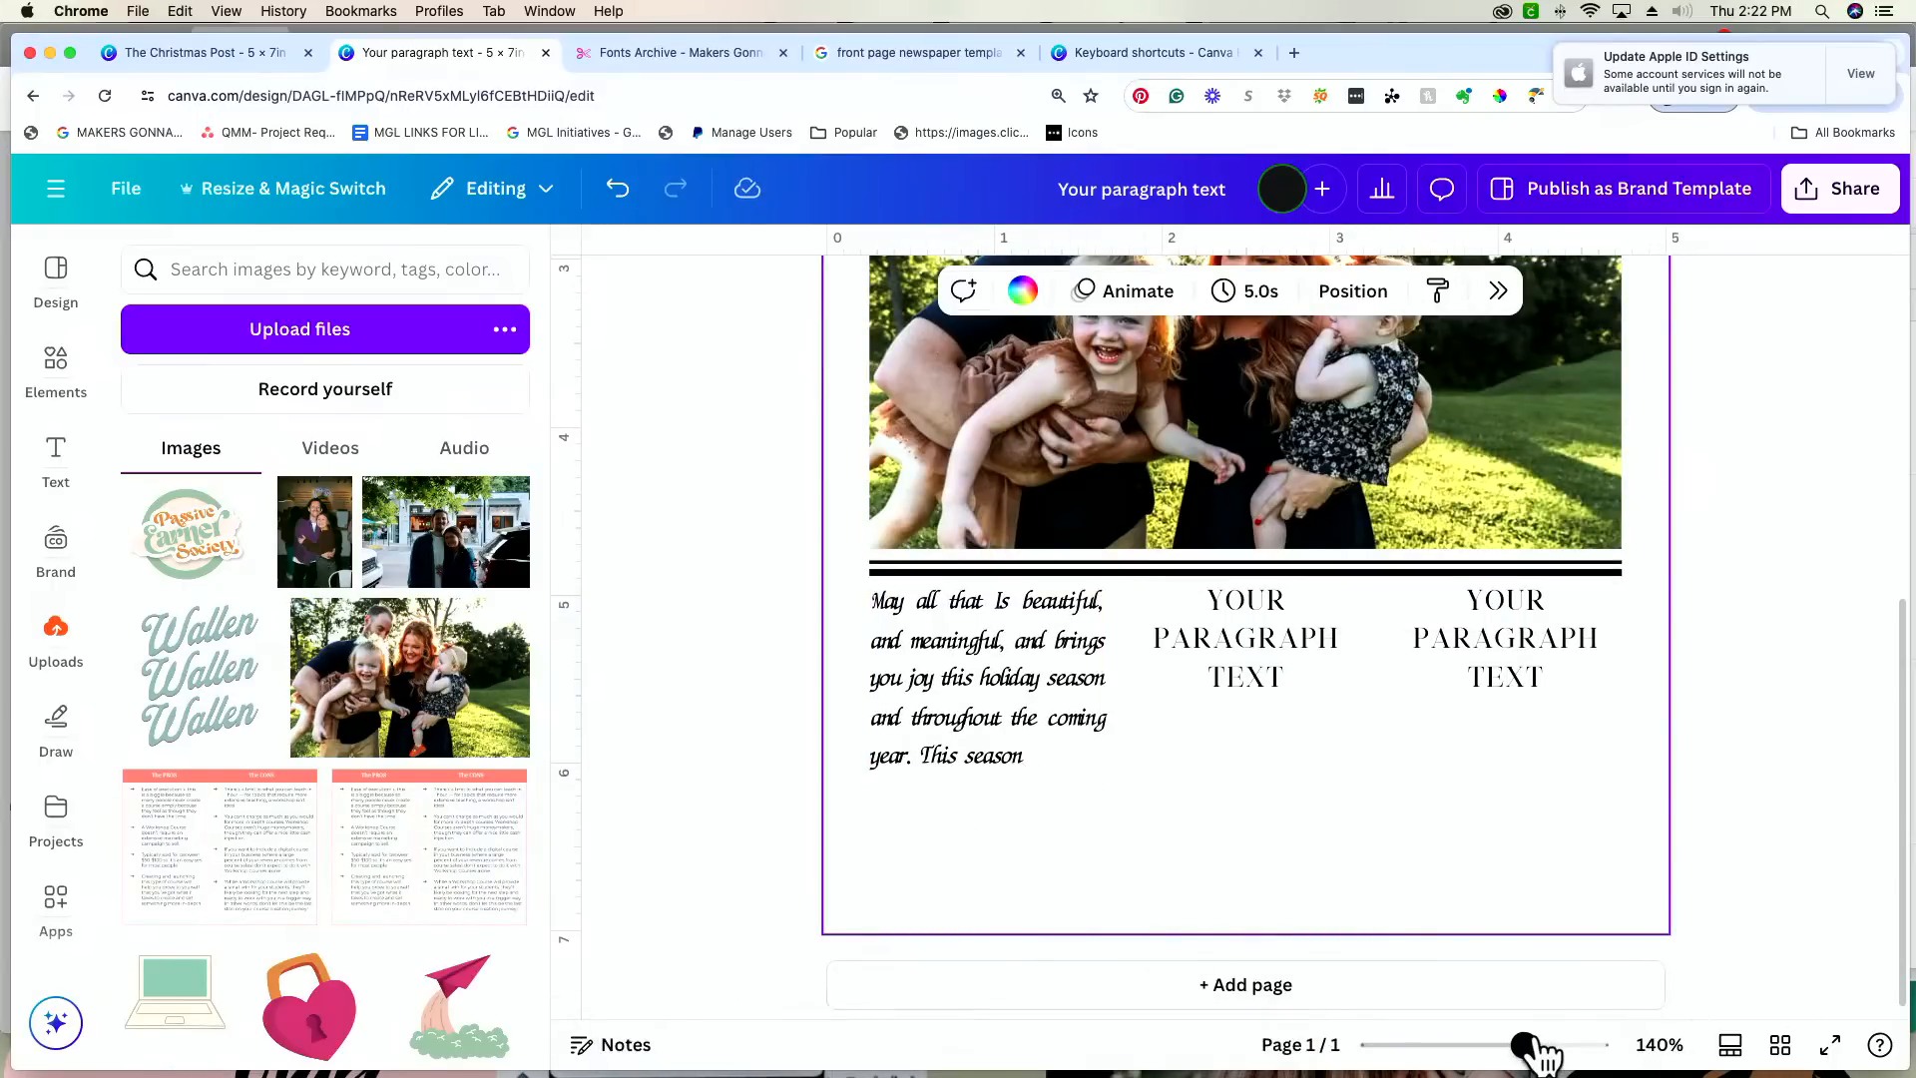
drag(1524, 1045, 1567, 1045)
scroll(1328, 930, left, 2)
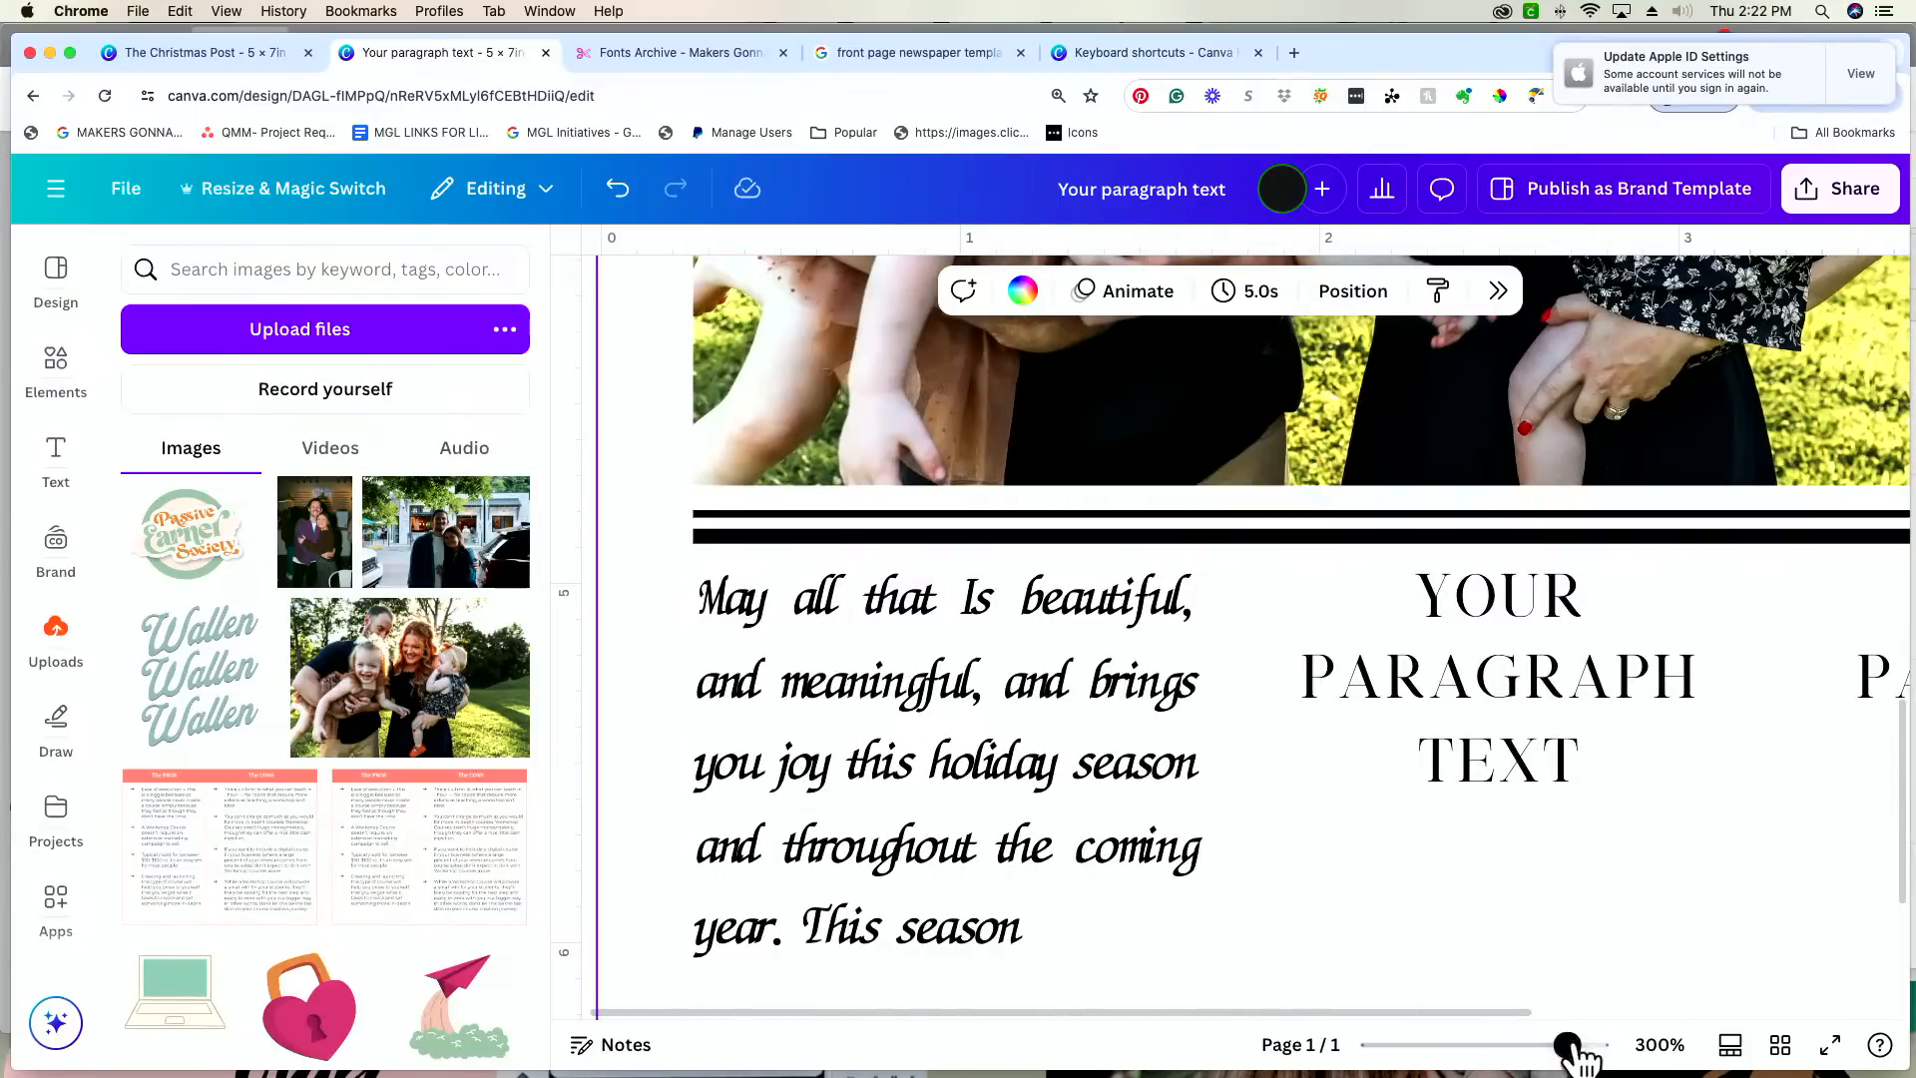
drag(1567, 1044, 1501, 1045)
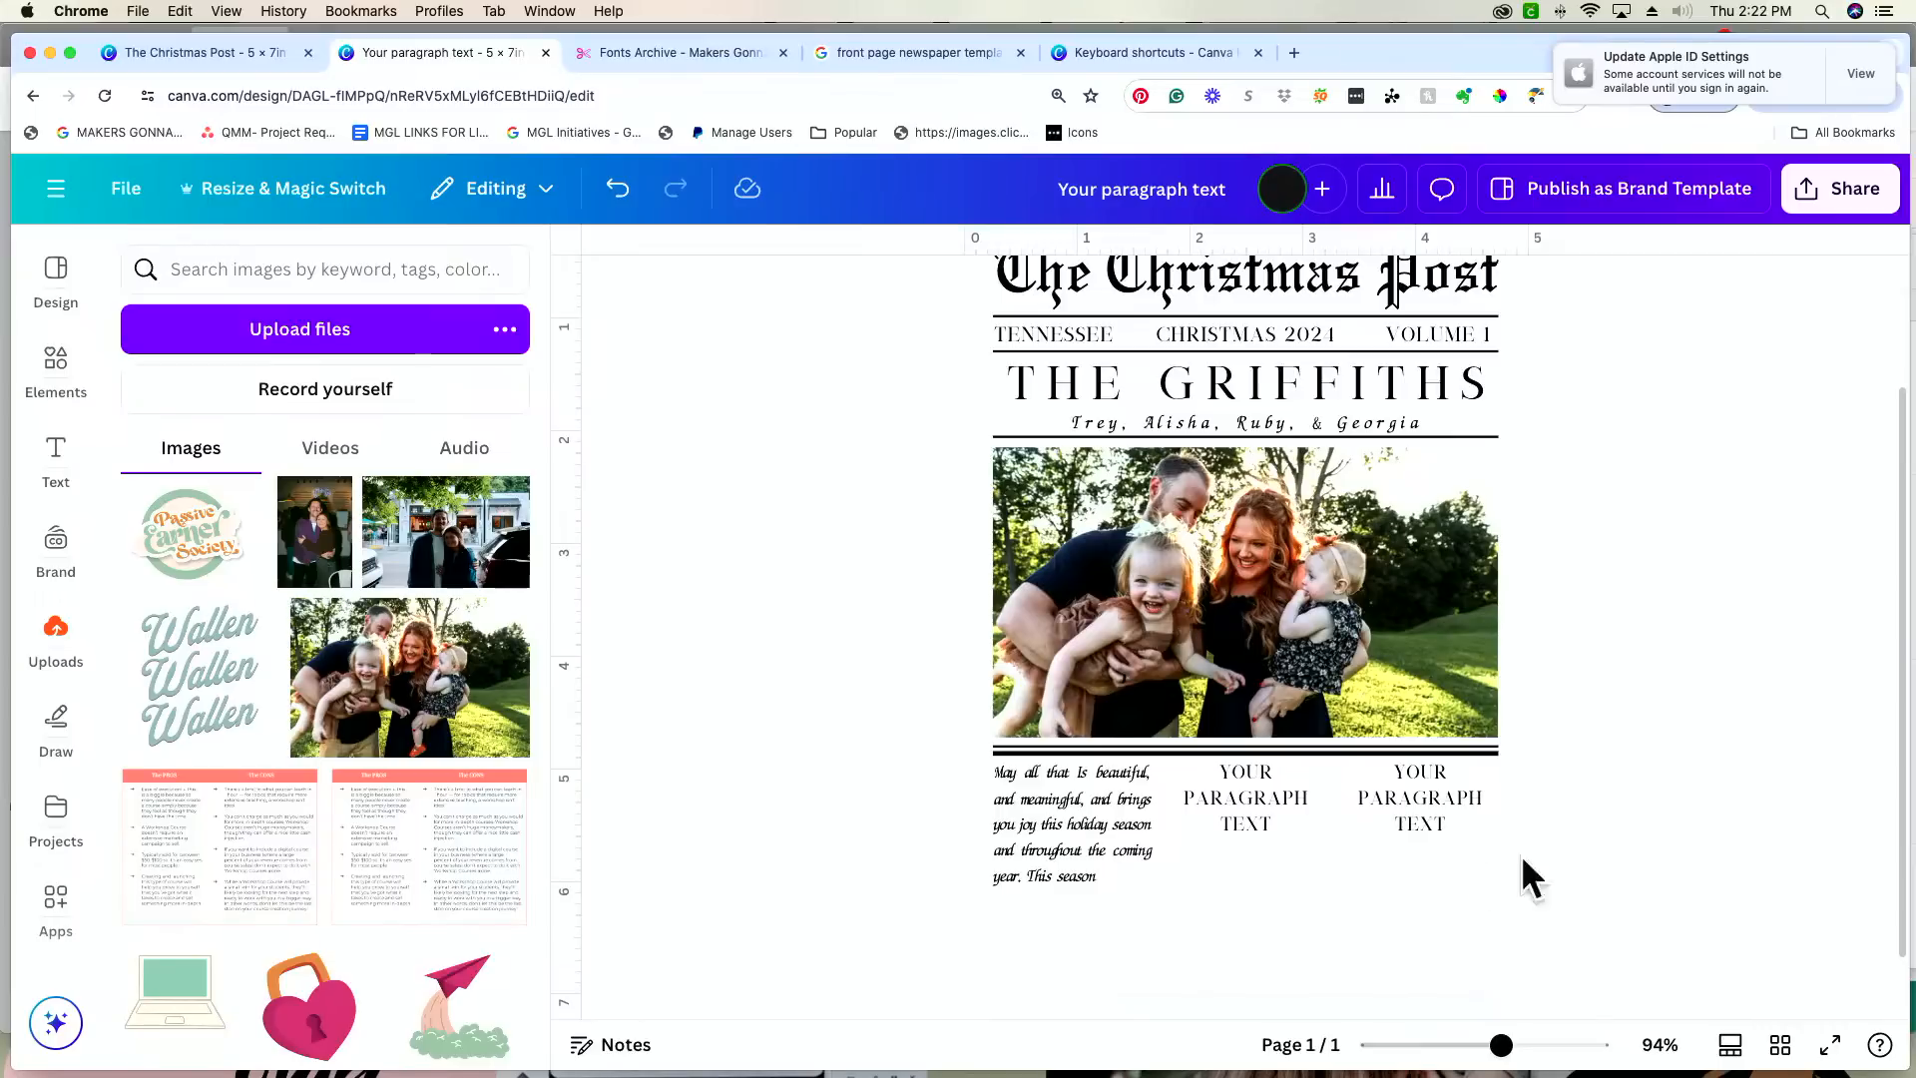
Step: Loosen the first message column's letter spacing to -142 so the script letters do not crowd together
click(1088, 835)
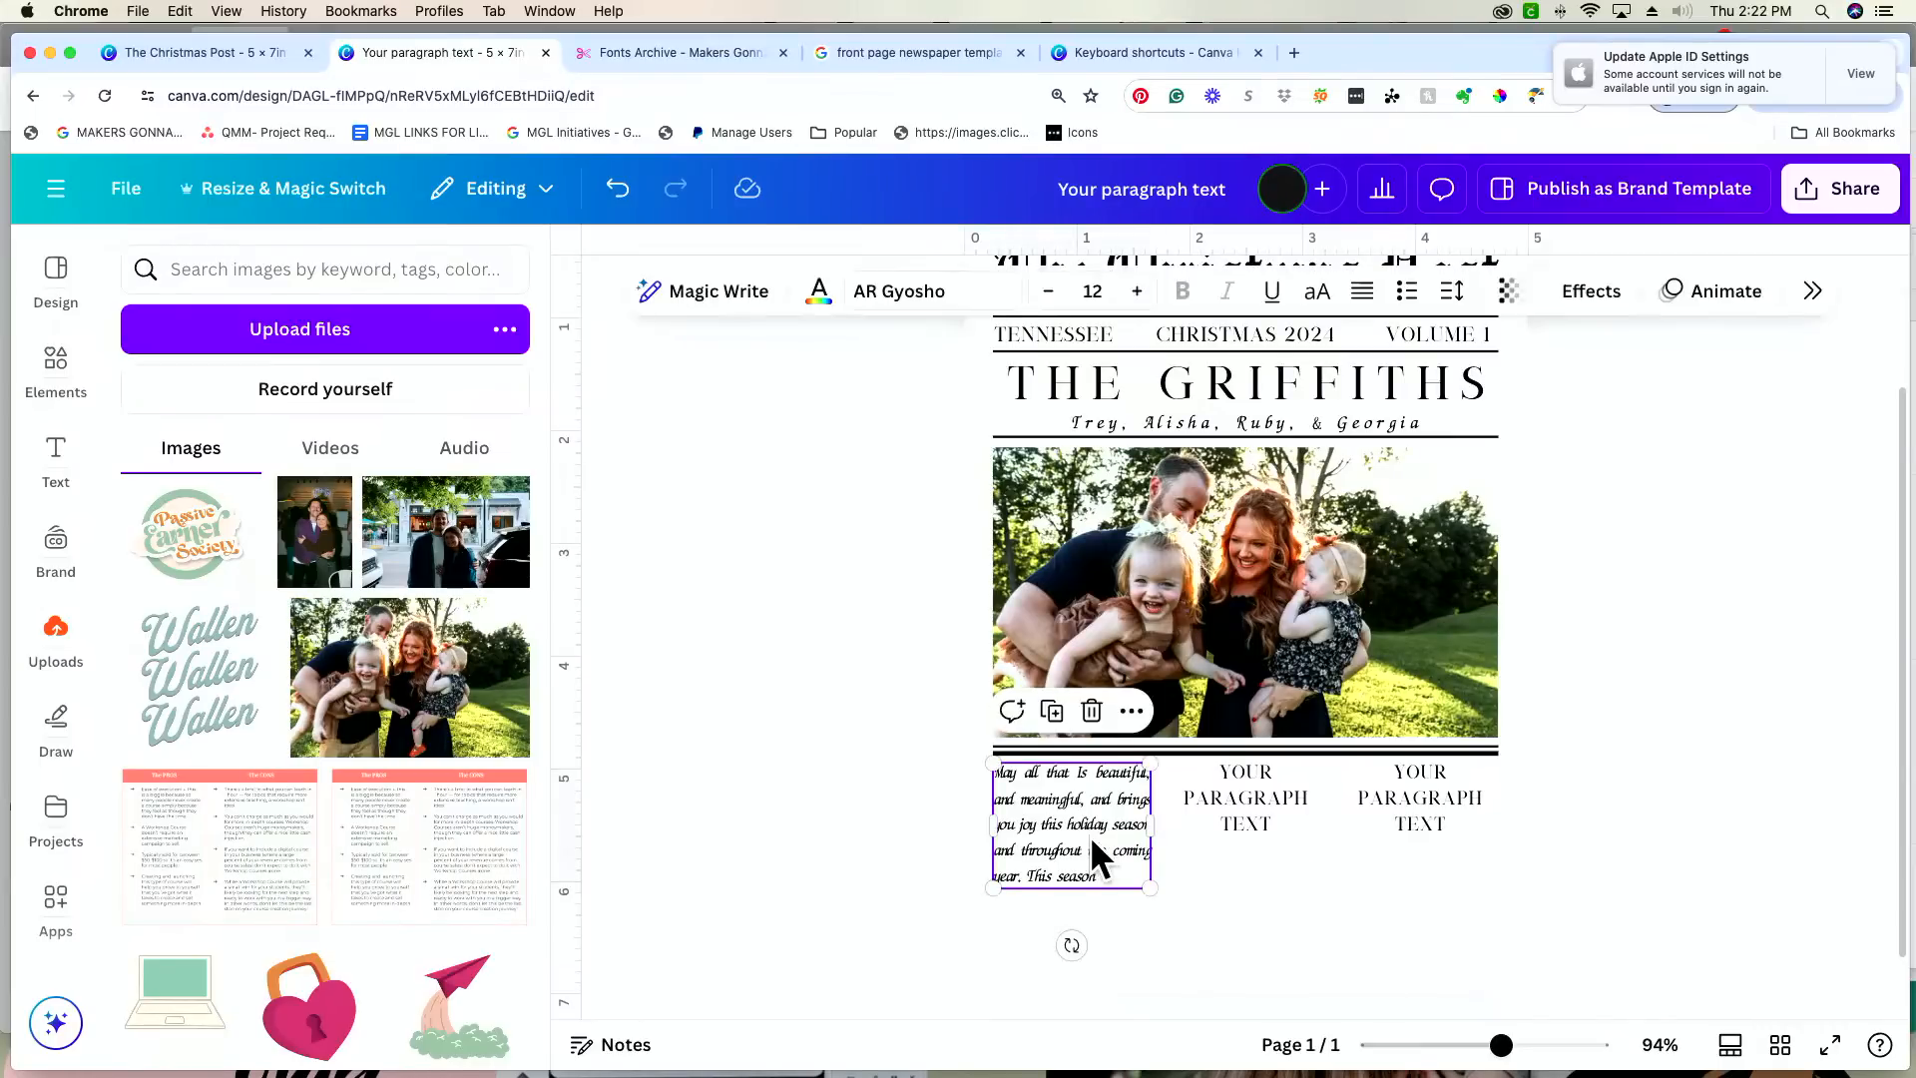
click(1092, 841)
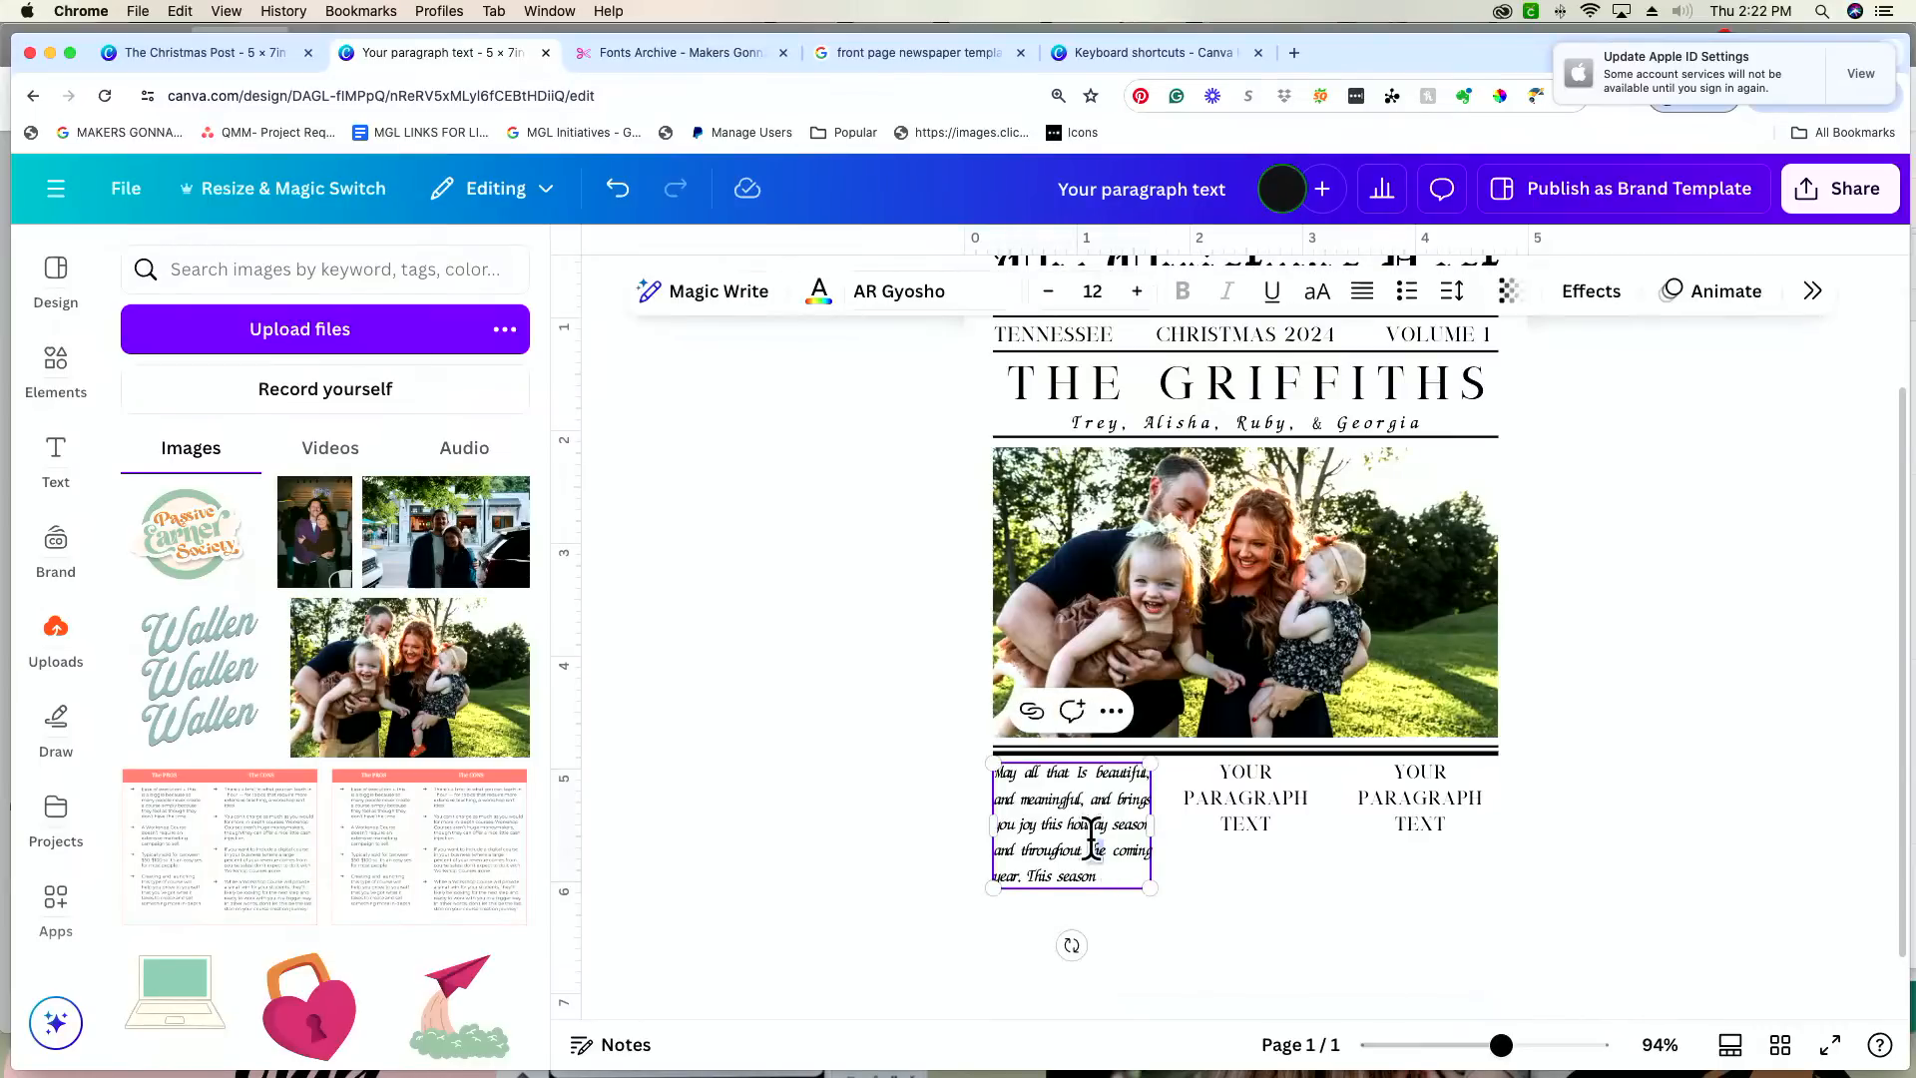
click(1126, 850)
click(1111, 879)
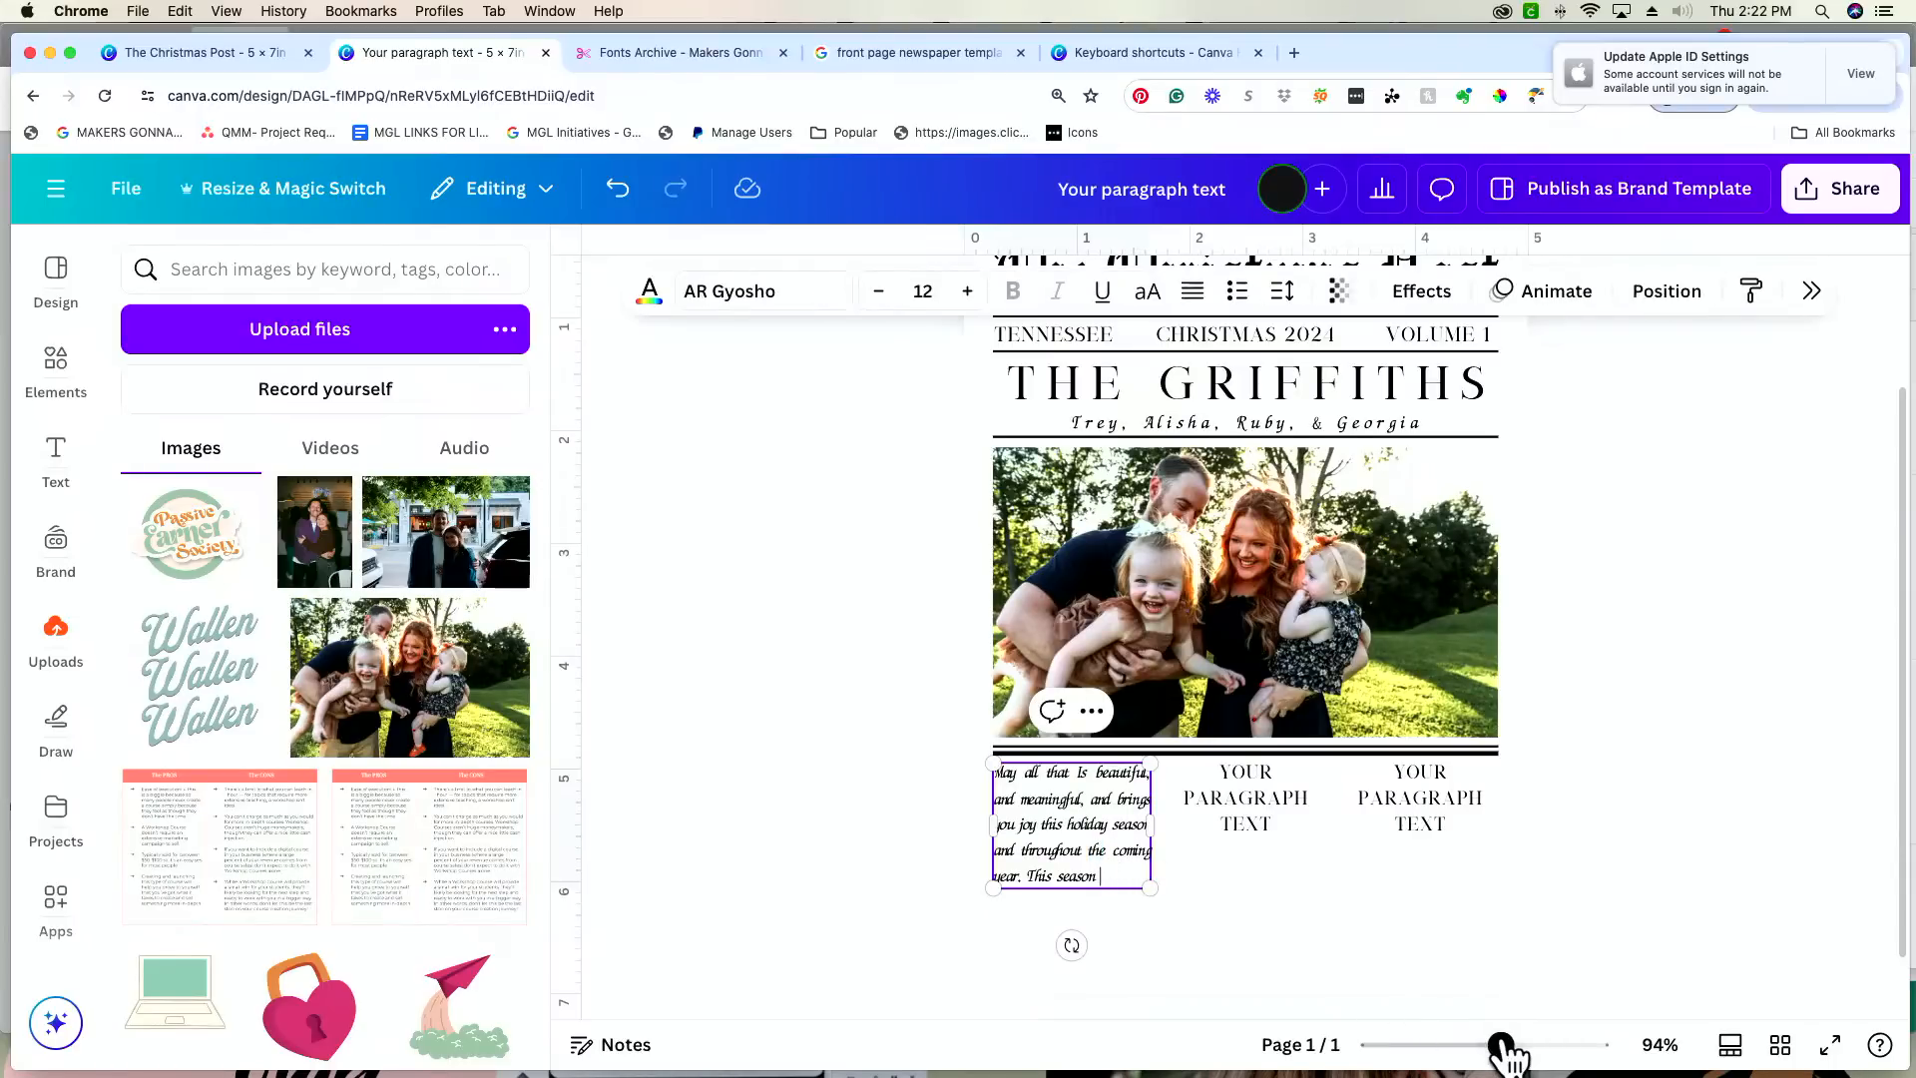
drag(1500, 1045, 1567, 1045)
scroll(1170, 902, down, 2)
scroll(1099, 888, down, 2)
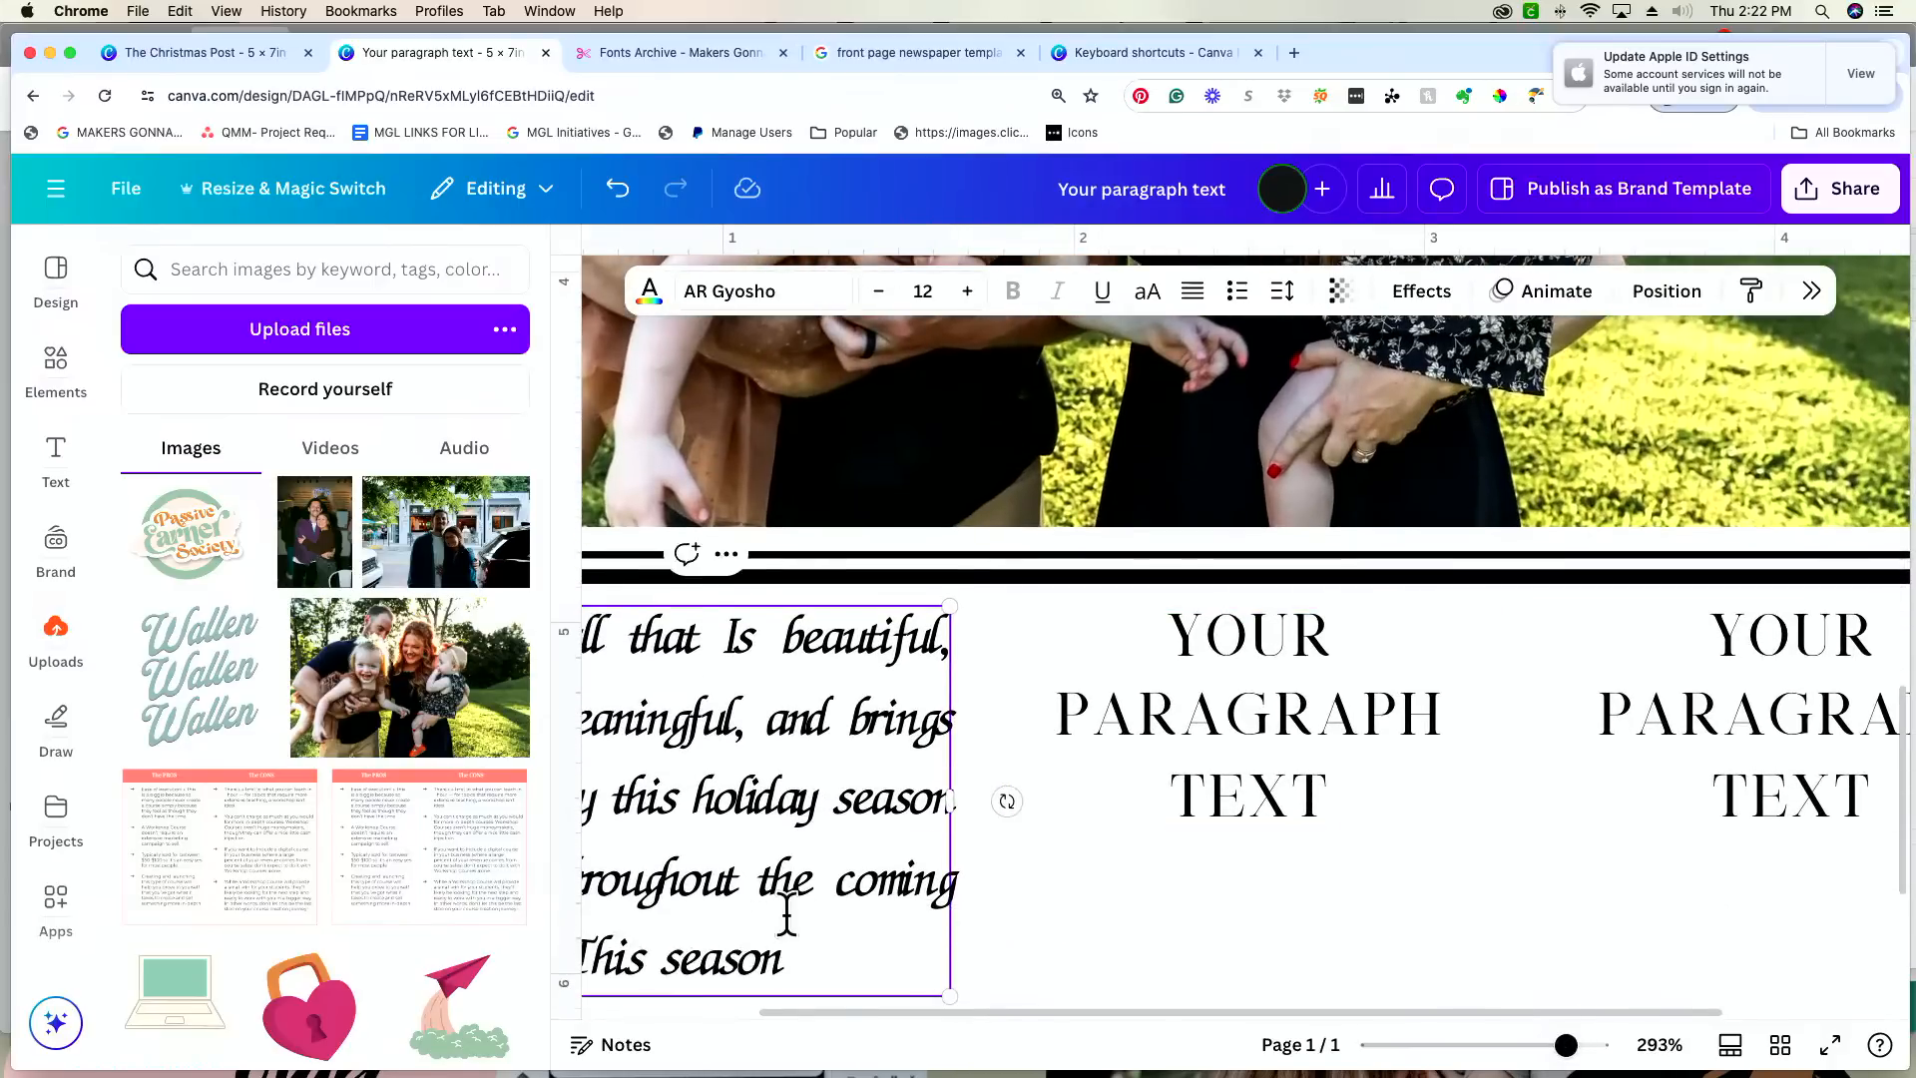
scroll(782, 911, left, 2)
scroll(779, 903, left, 2)
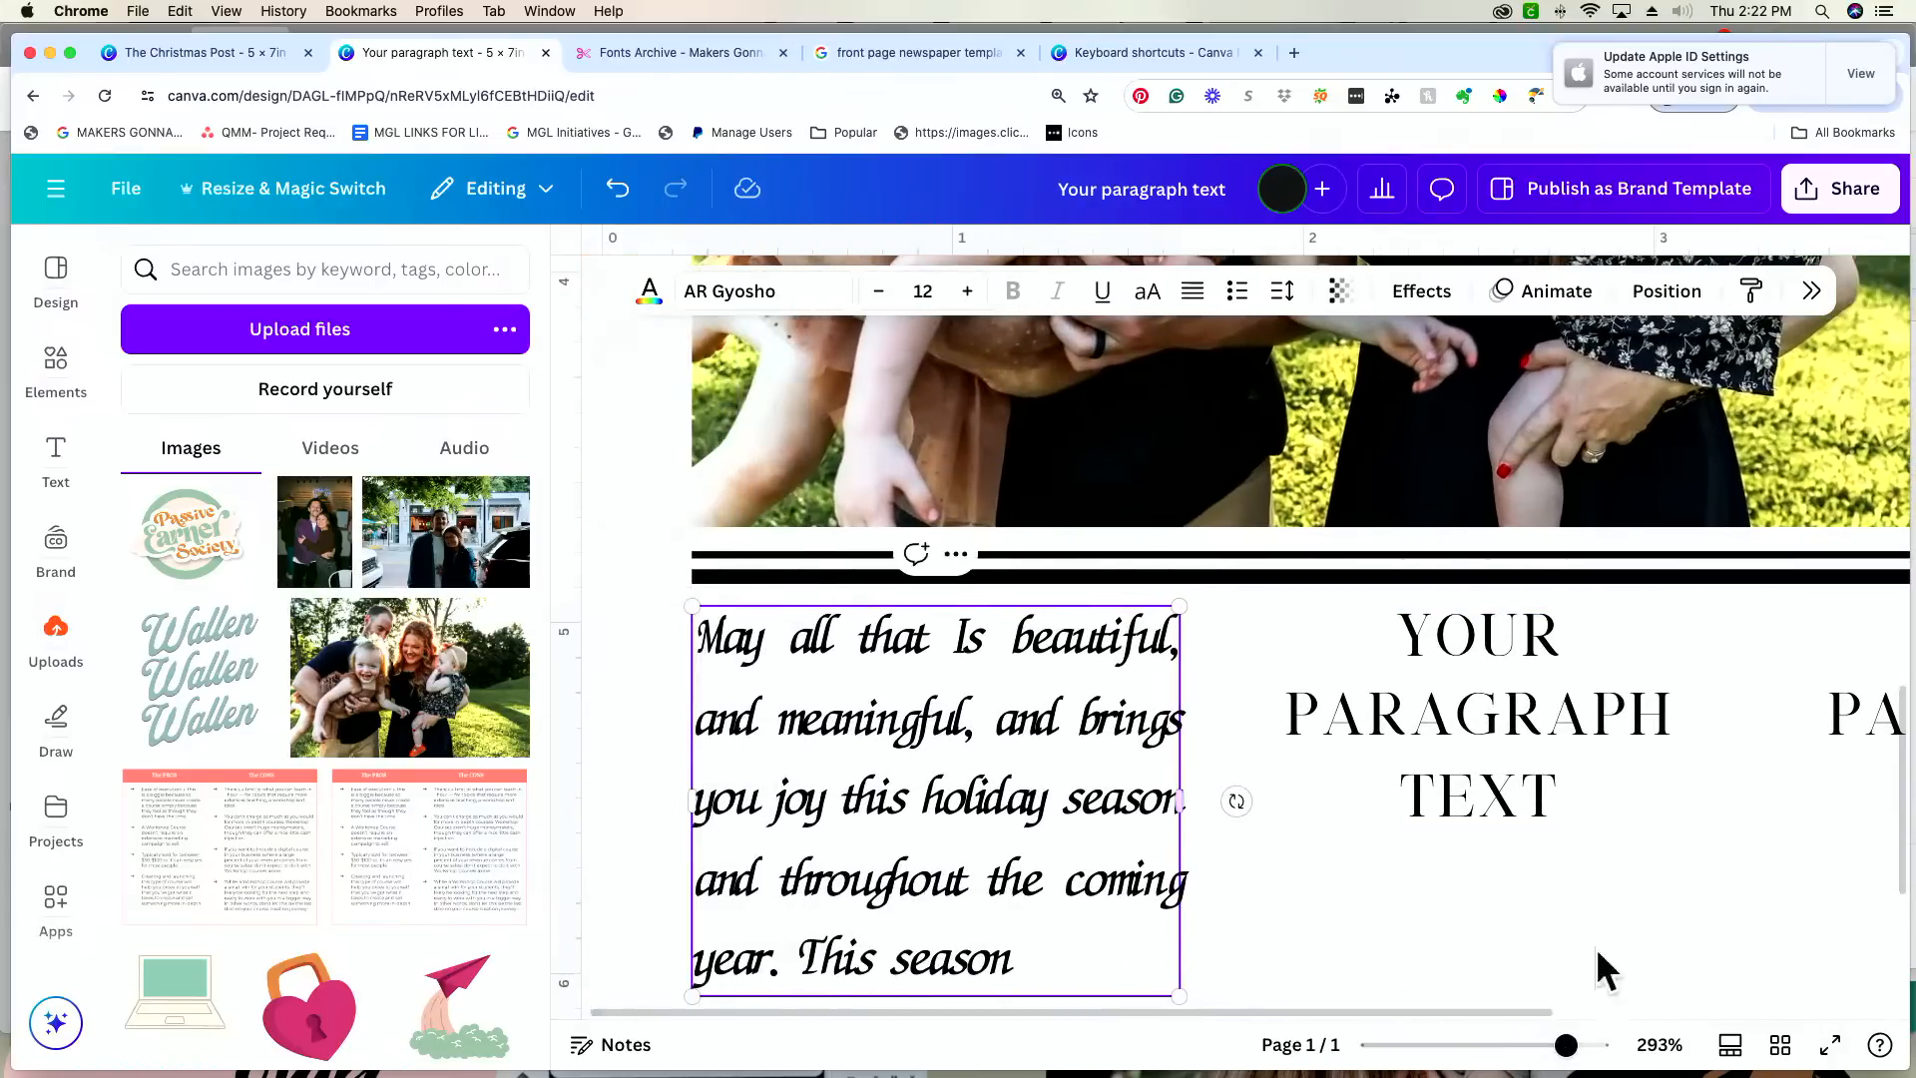
scroll(1481, 964, down, 4)
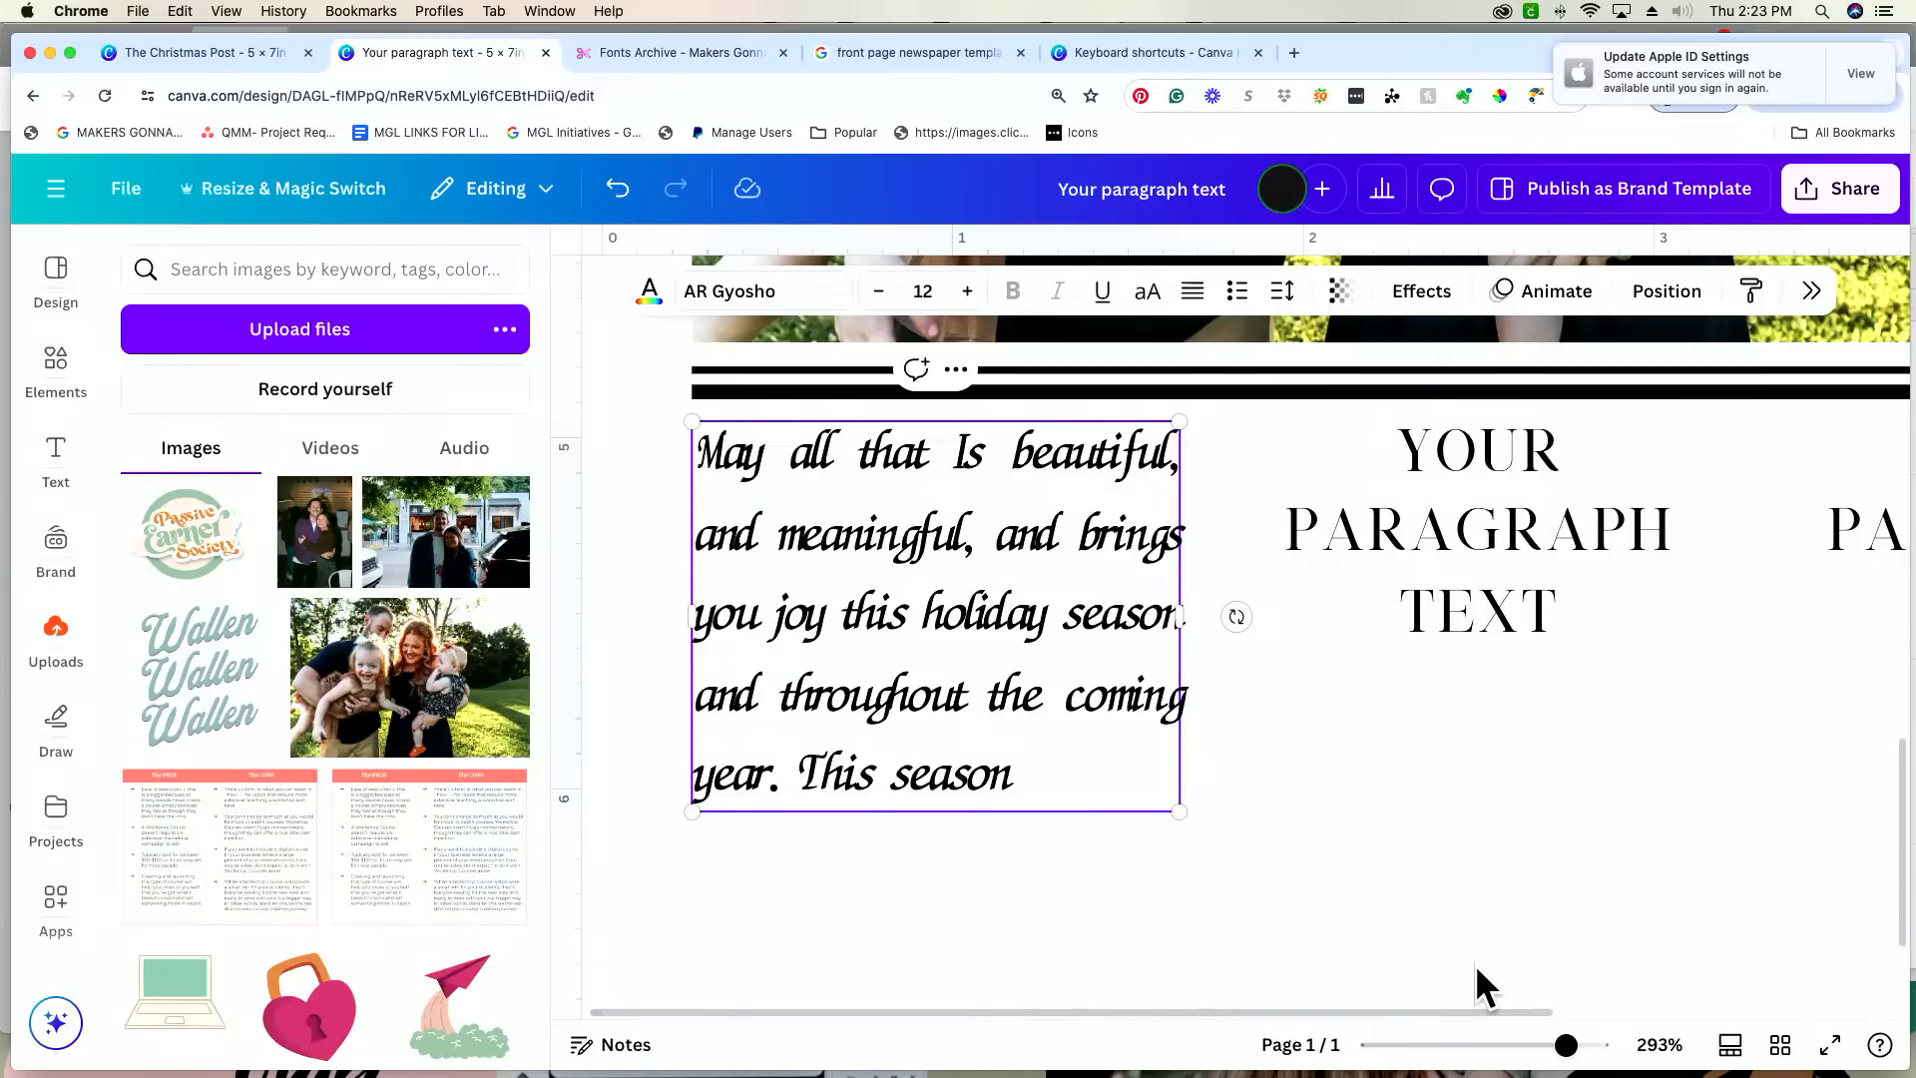
scroll(1475, 964, up, 1)
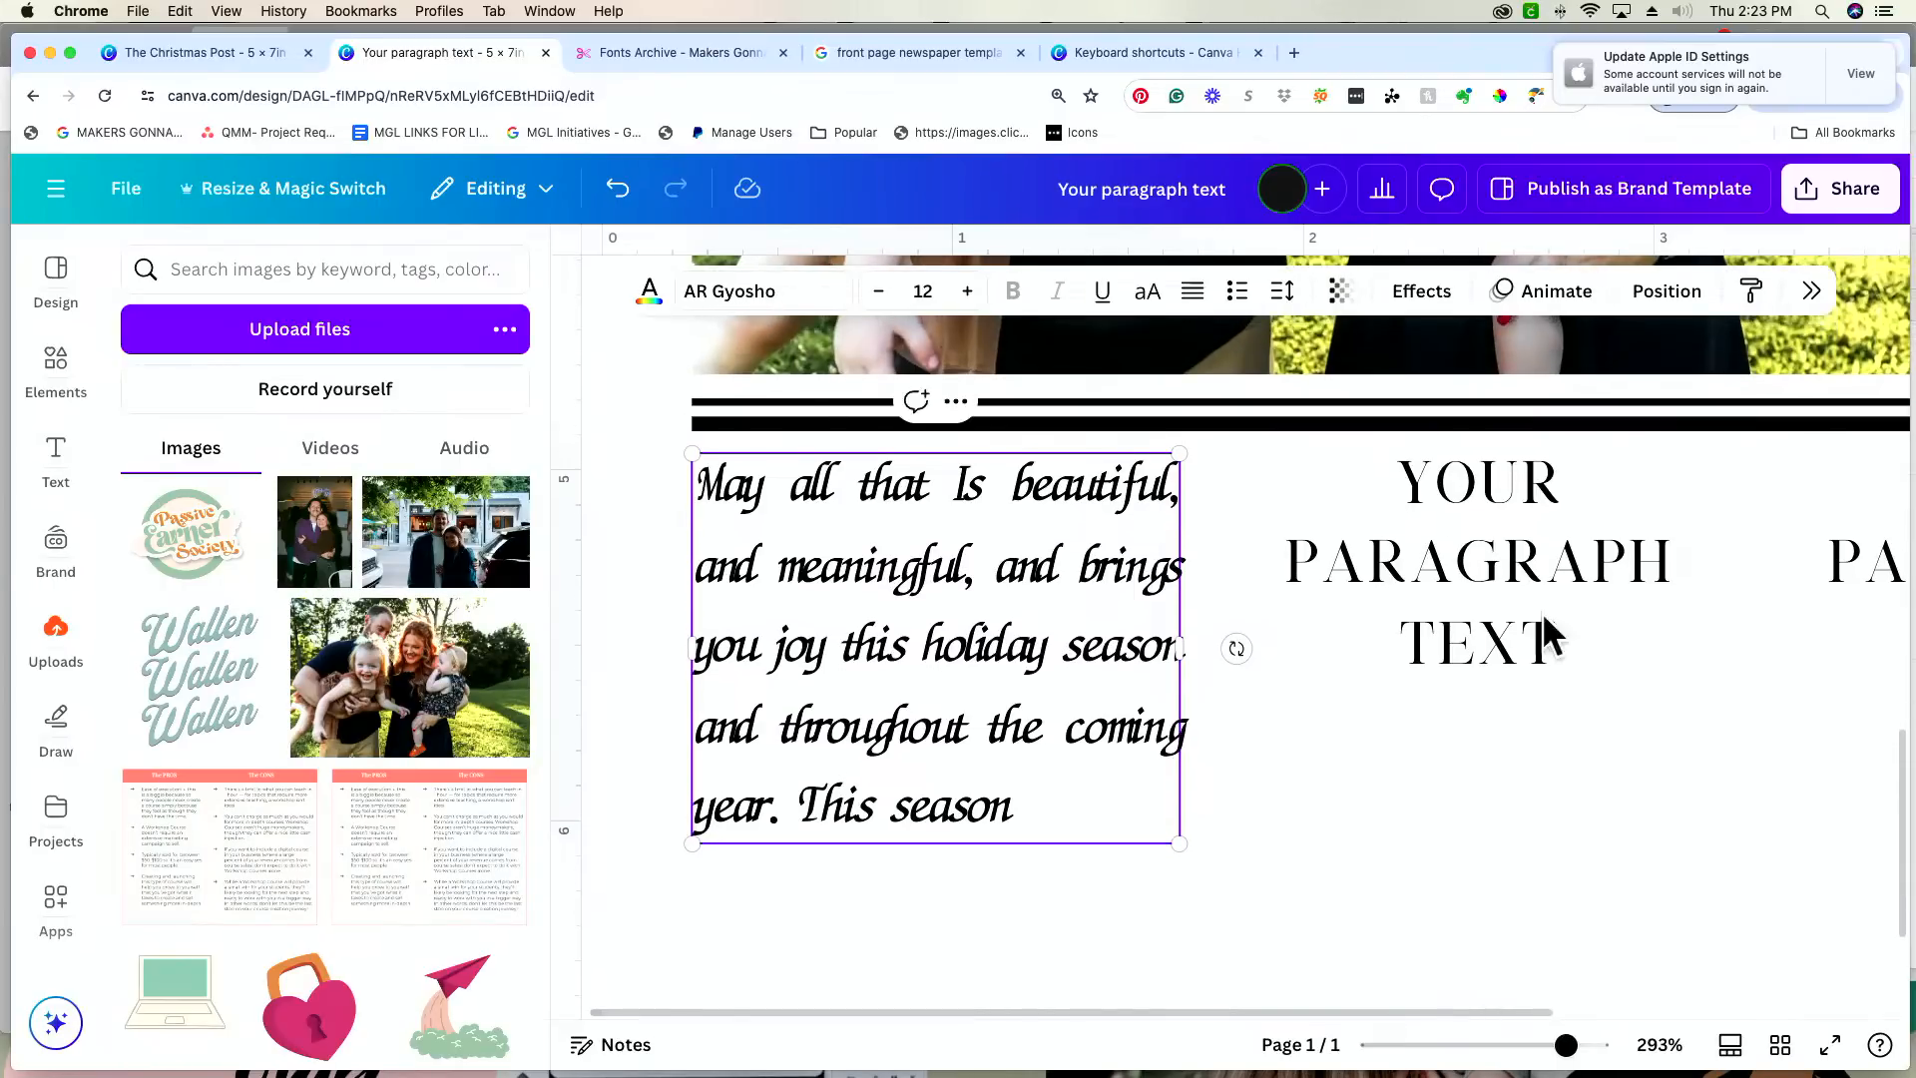
click(1281, 292)
drag(1161, 394, 1167, 395)
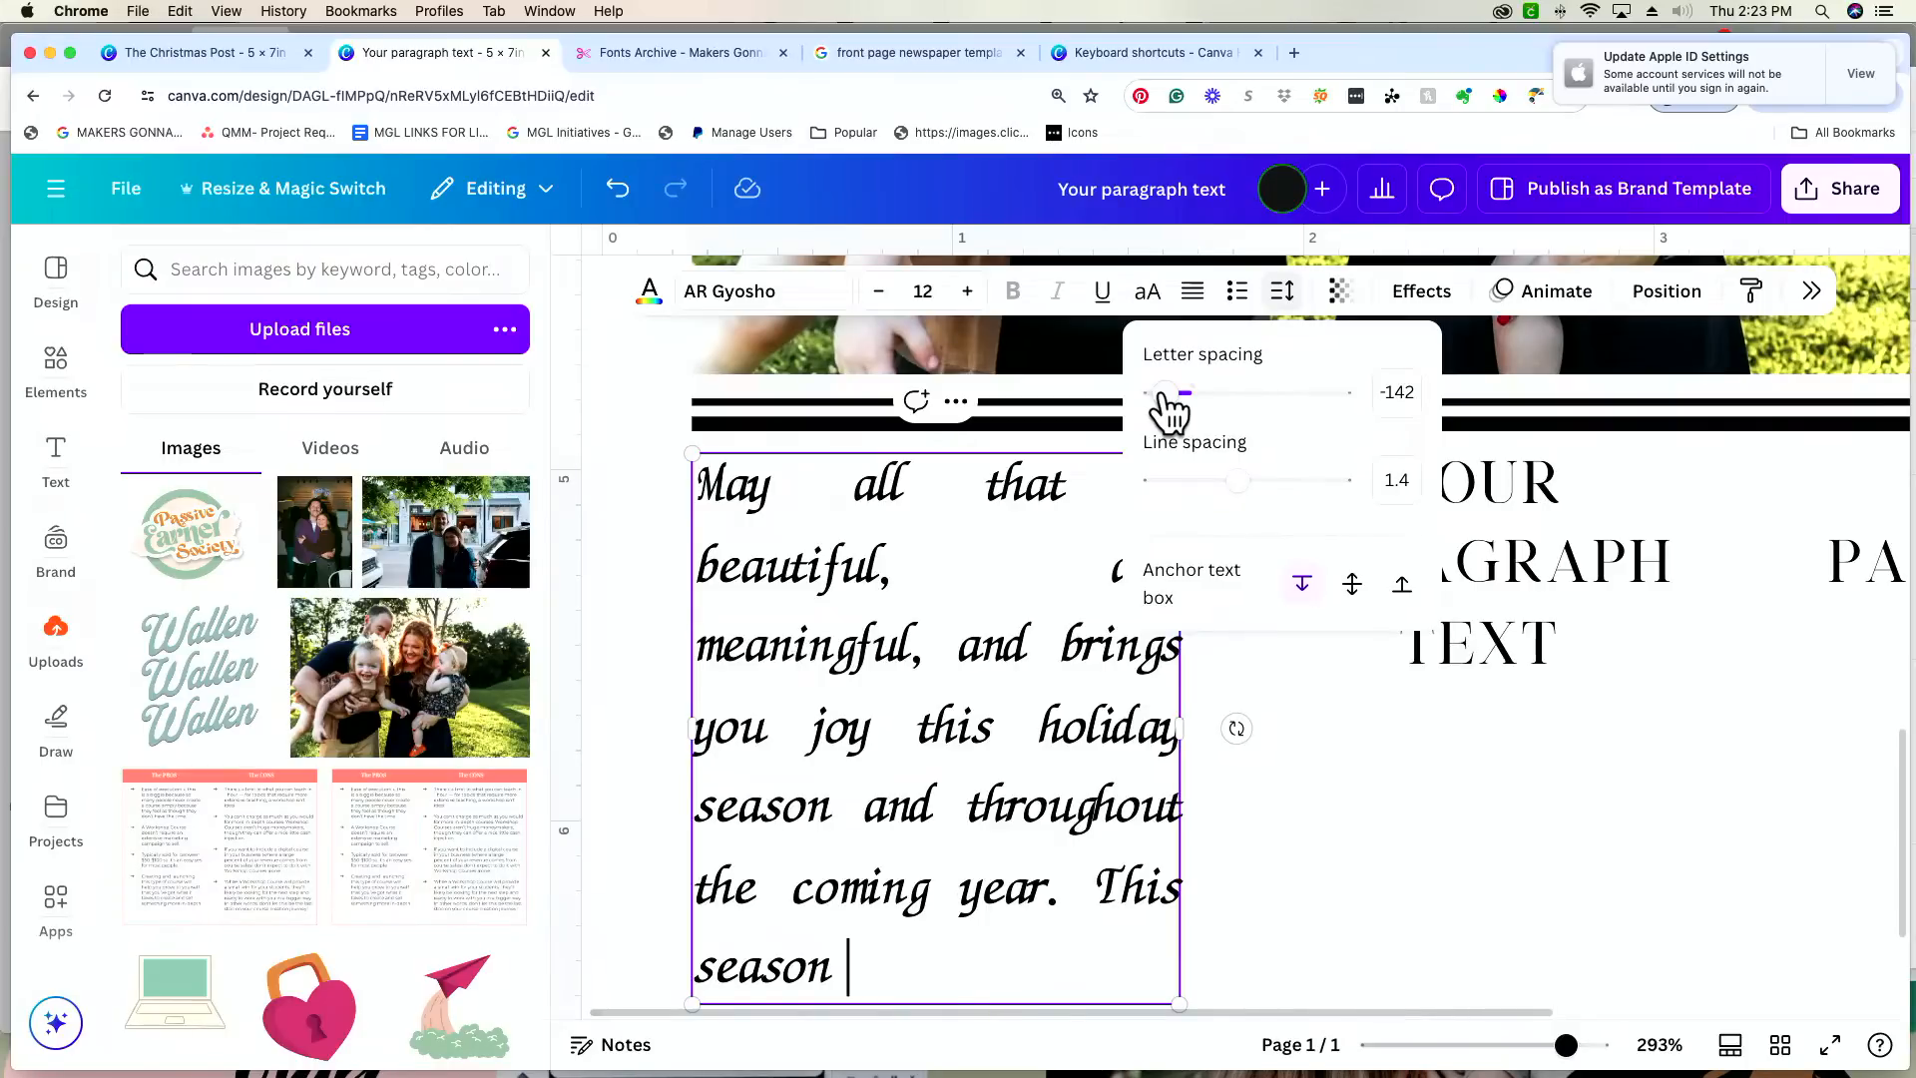
click(1530, 769)
click(1531, 769)
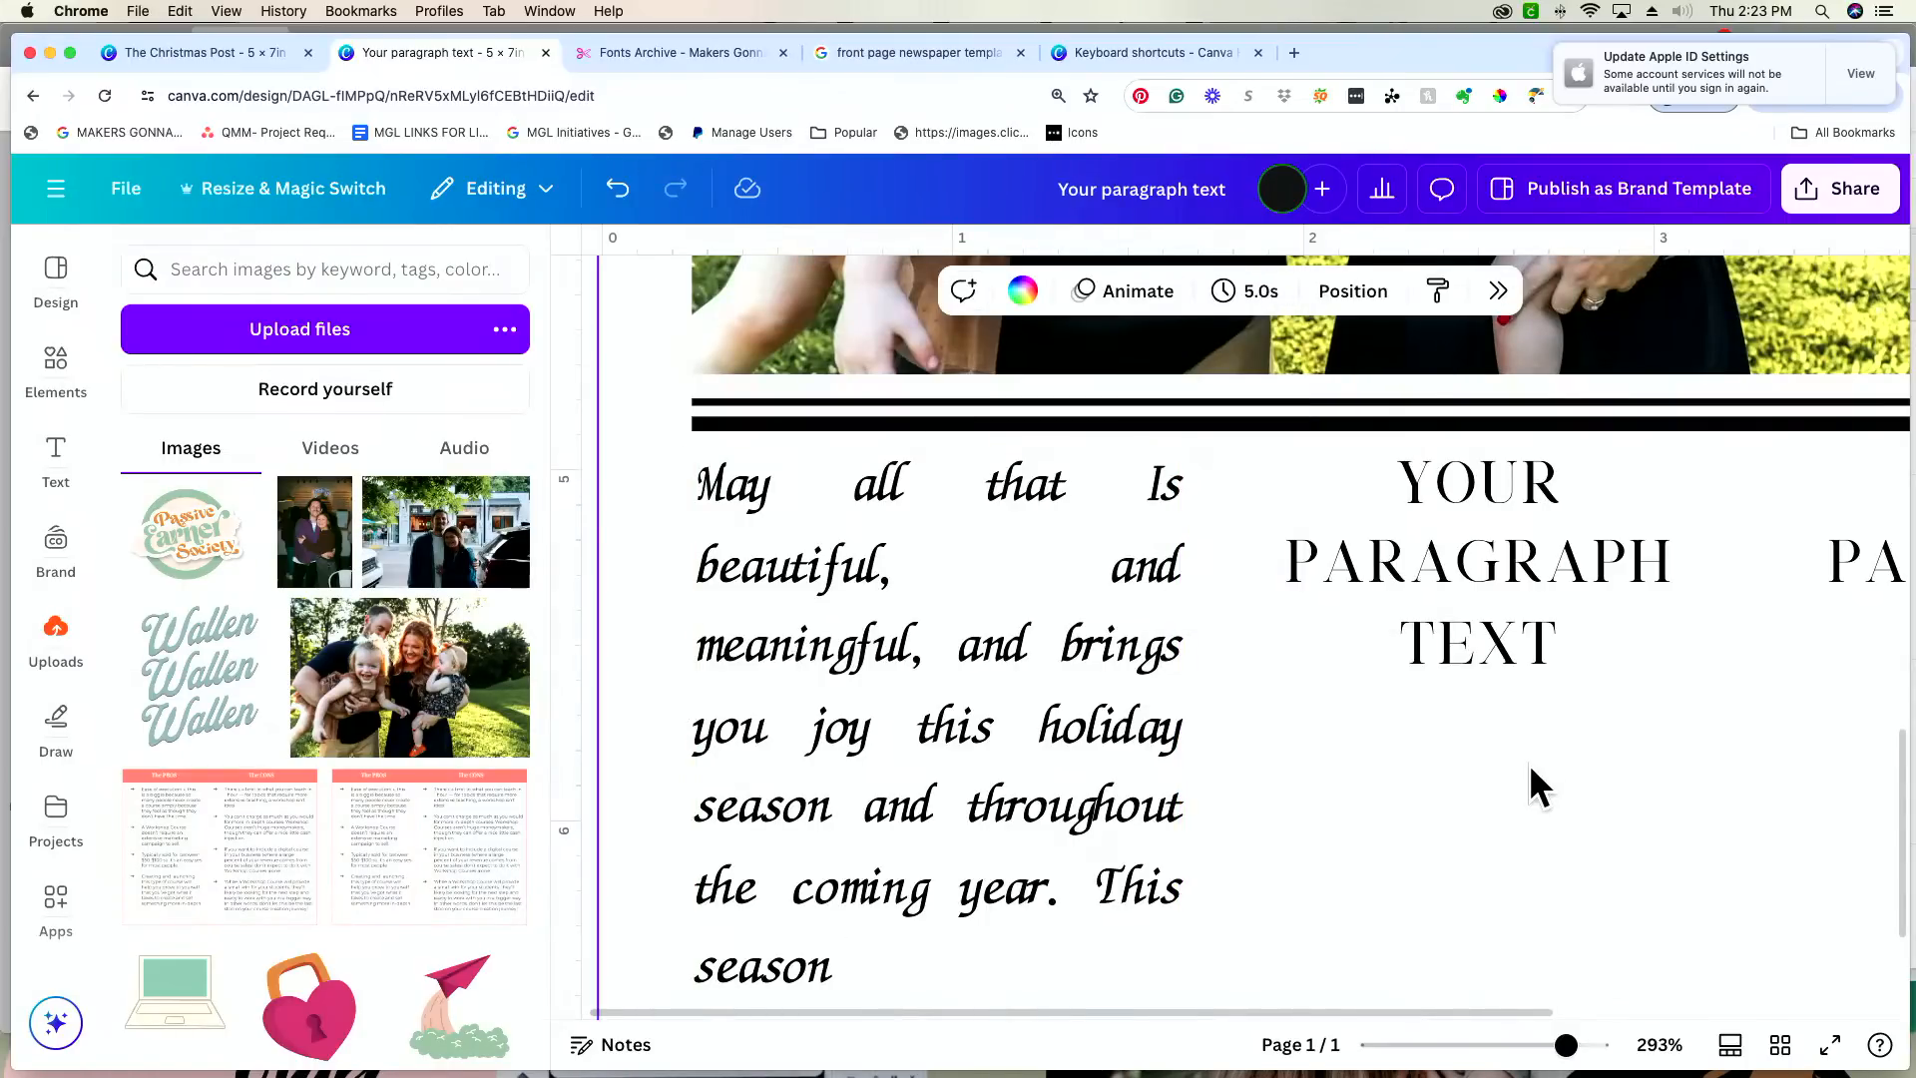
Step: Delete the second and third placeholder text columns beneath the photo
scroll(1529, 764, right, 4)
drag(1585, 1050, 1533, 1047)
click(1507, 619)
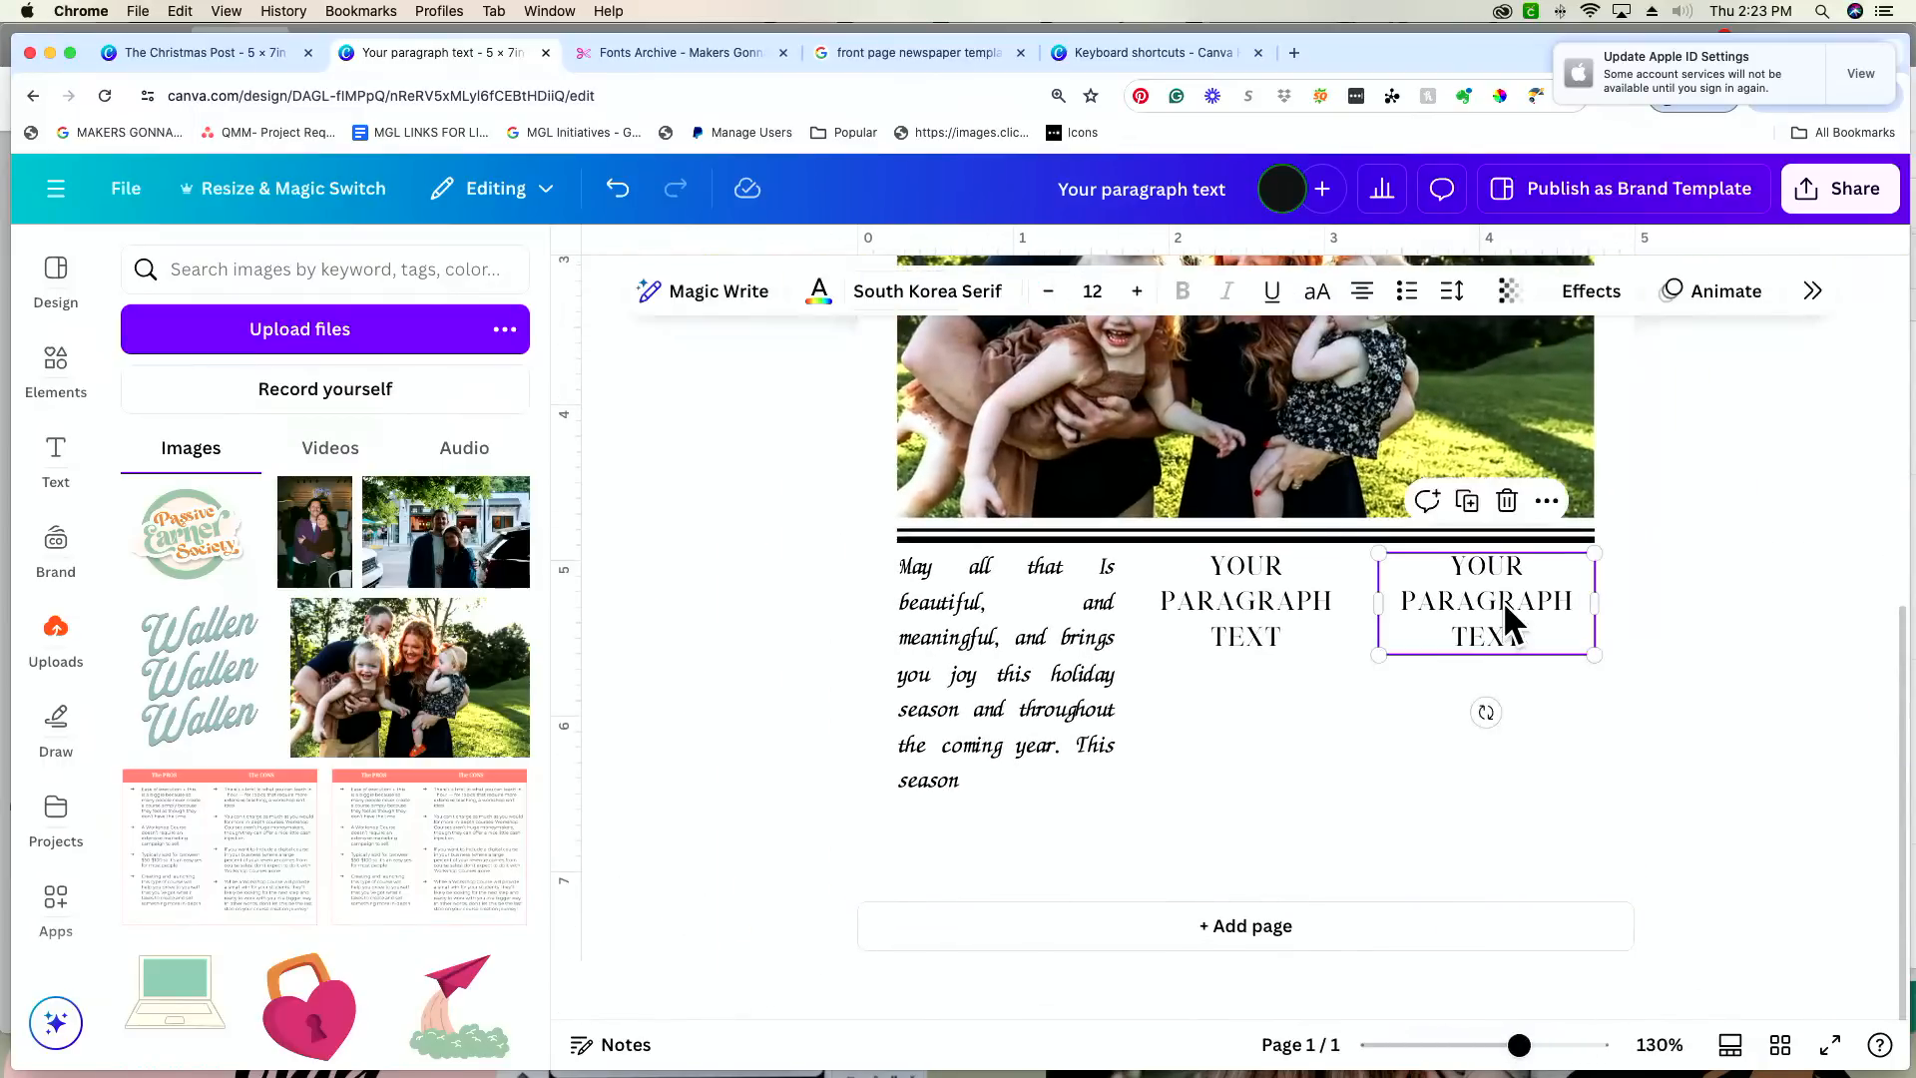
key(Delete)
click(1034, 723)
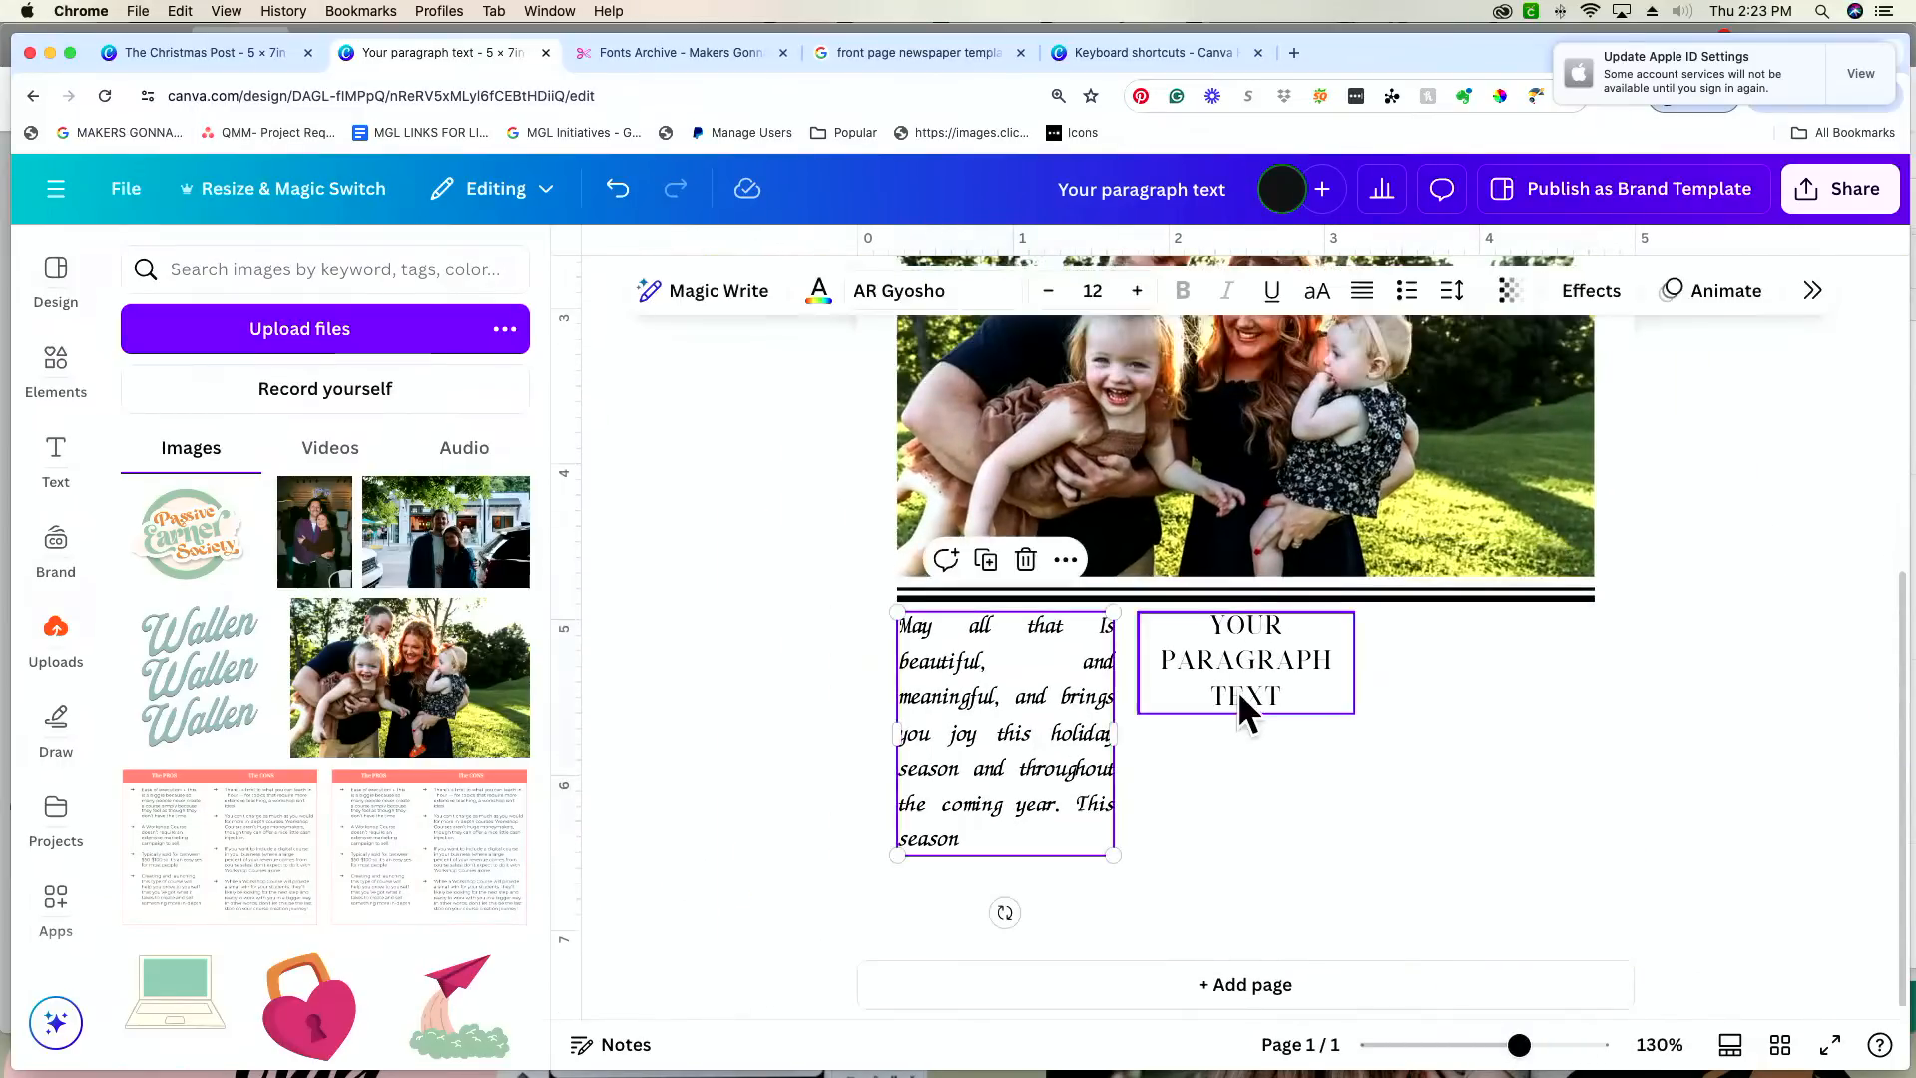
drag(1237, 688, 1419, 758)
key(Delete)
Step: Widen the message column to nearly half the photo's width and place a duplicate beside it, aligned with the photo's far edge
click(1030, 740)
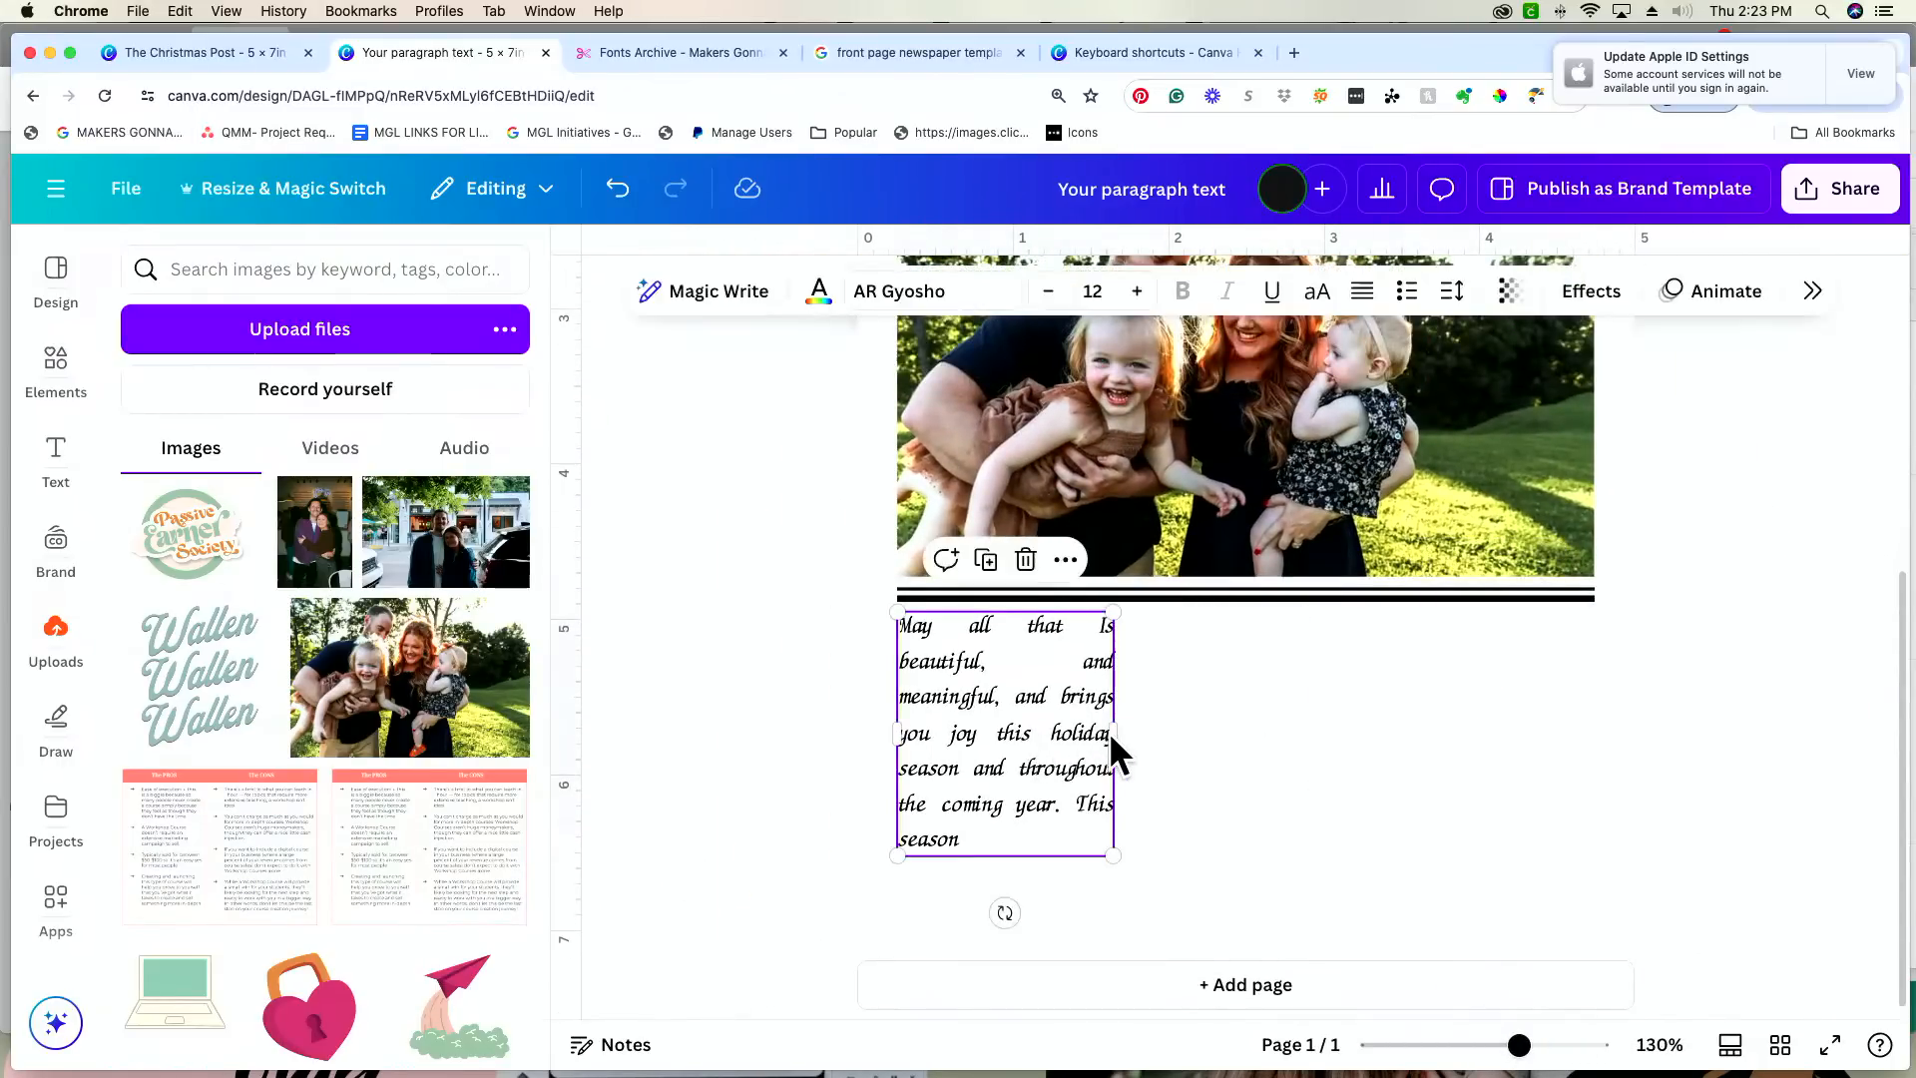
drag(1114, 733, 1494, 705)
key(super+d)
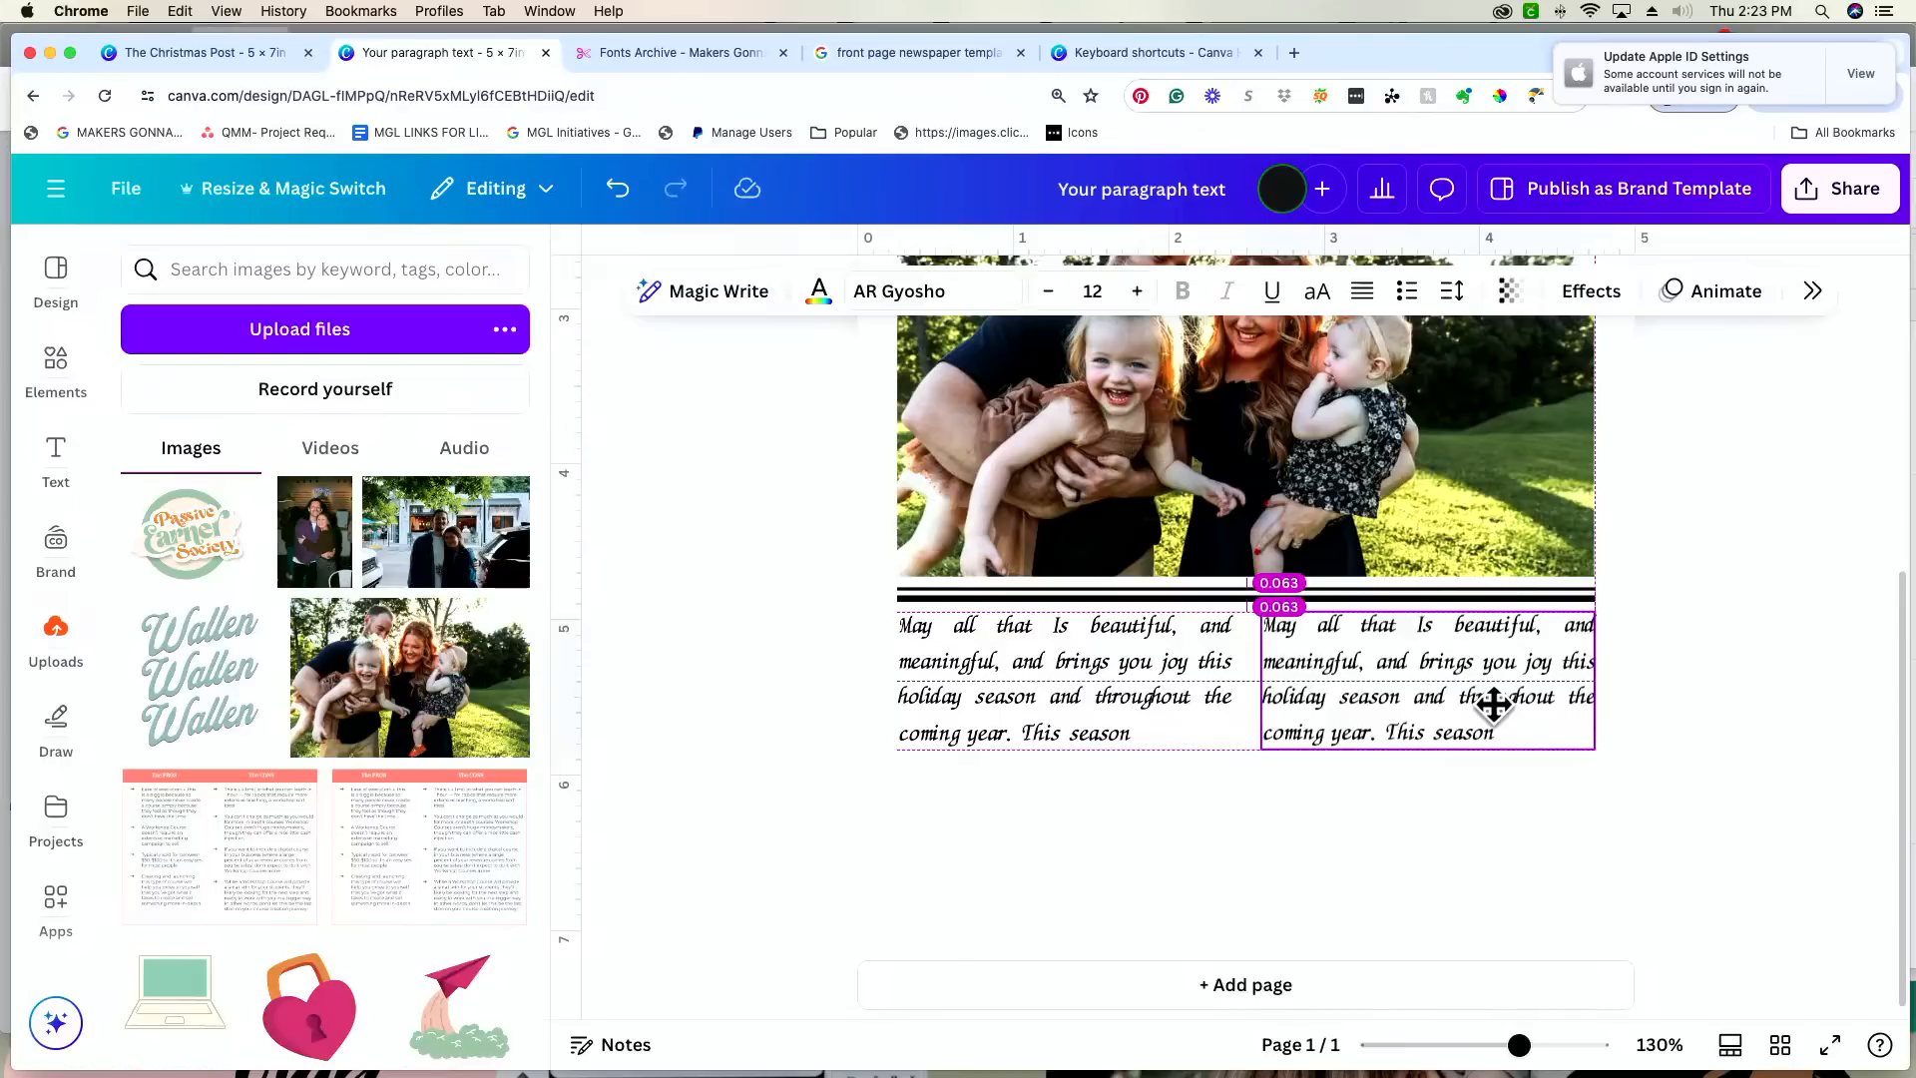
drag(1493, 705, 1494, 705)
click(1499, 836)
Step: Add a straight line in the blank area beneath the two message columns and set its weight to 2
scroll(1237, 878, up, 2)
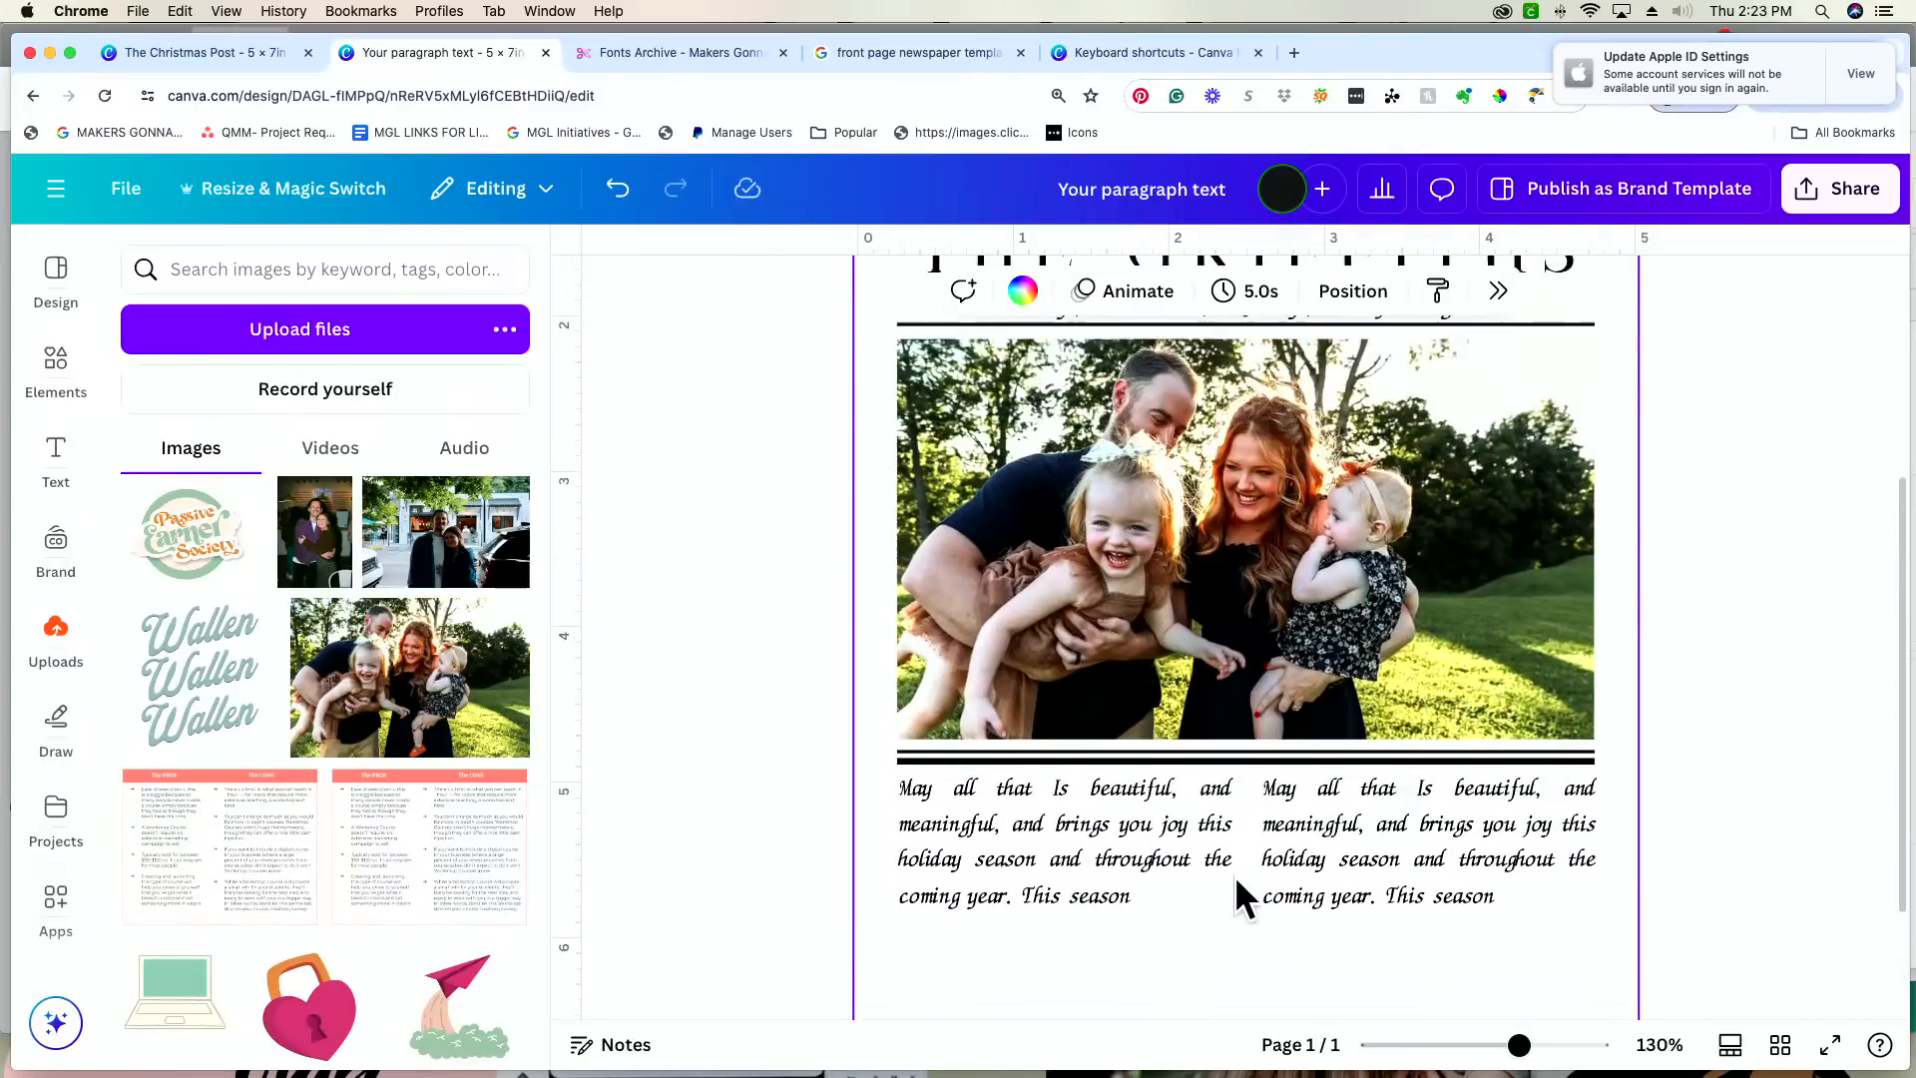
scroll(1236, 876, down, 2)
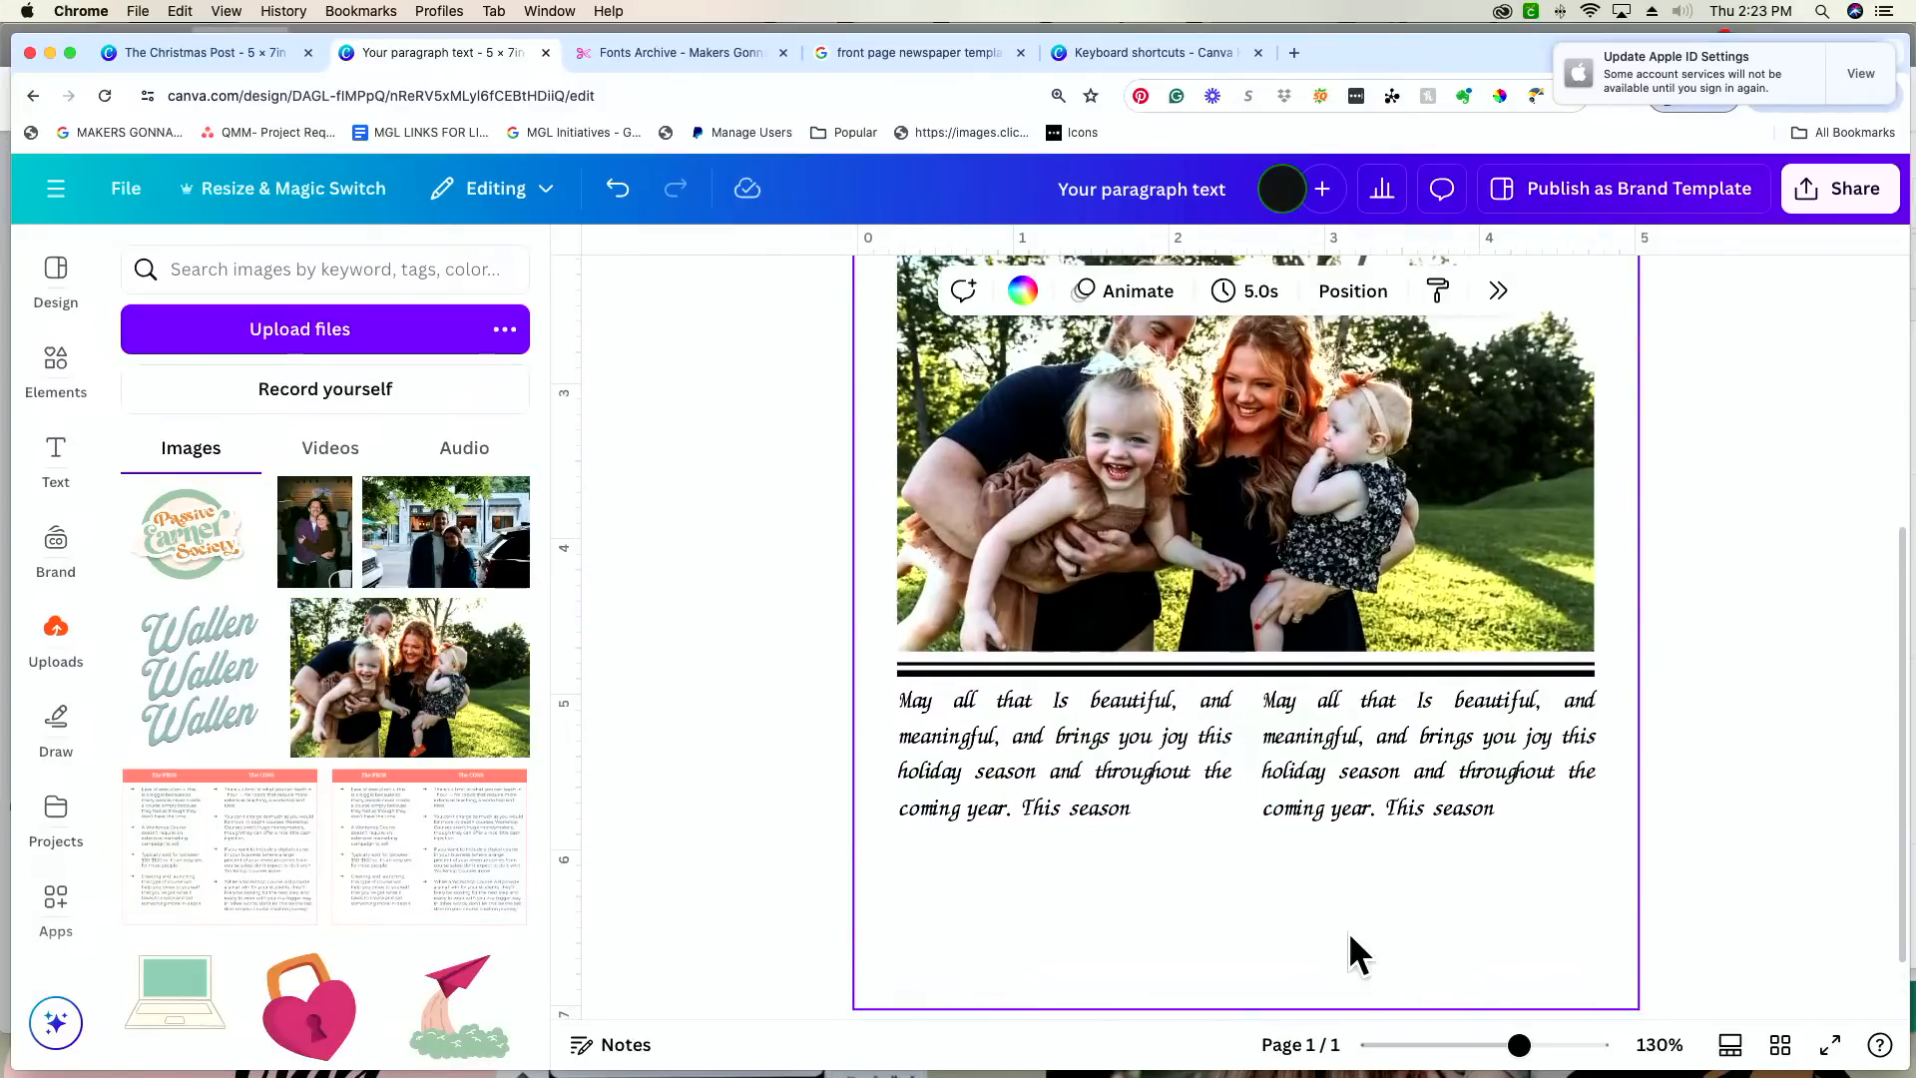
key(l)
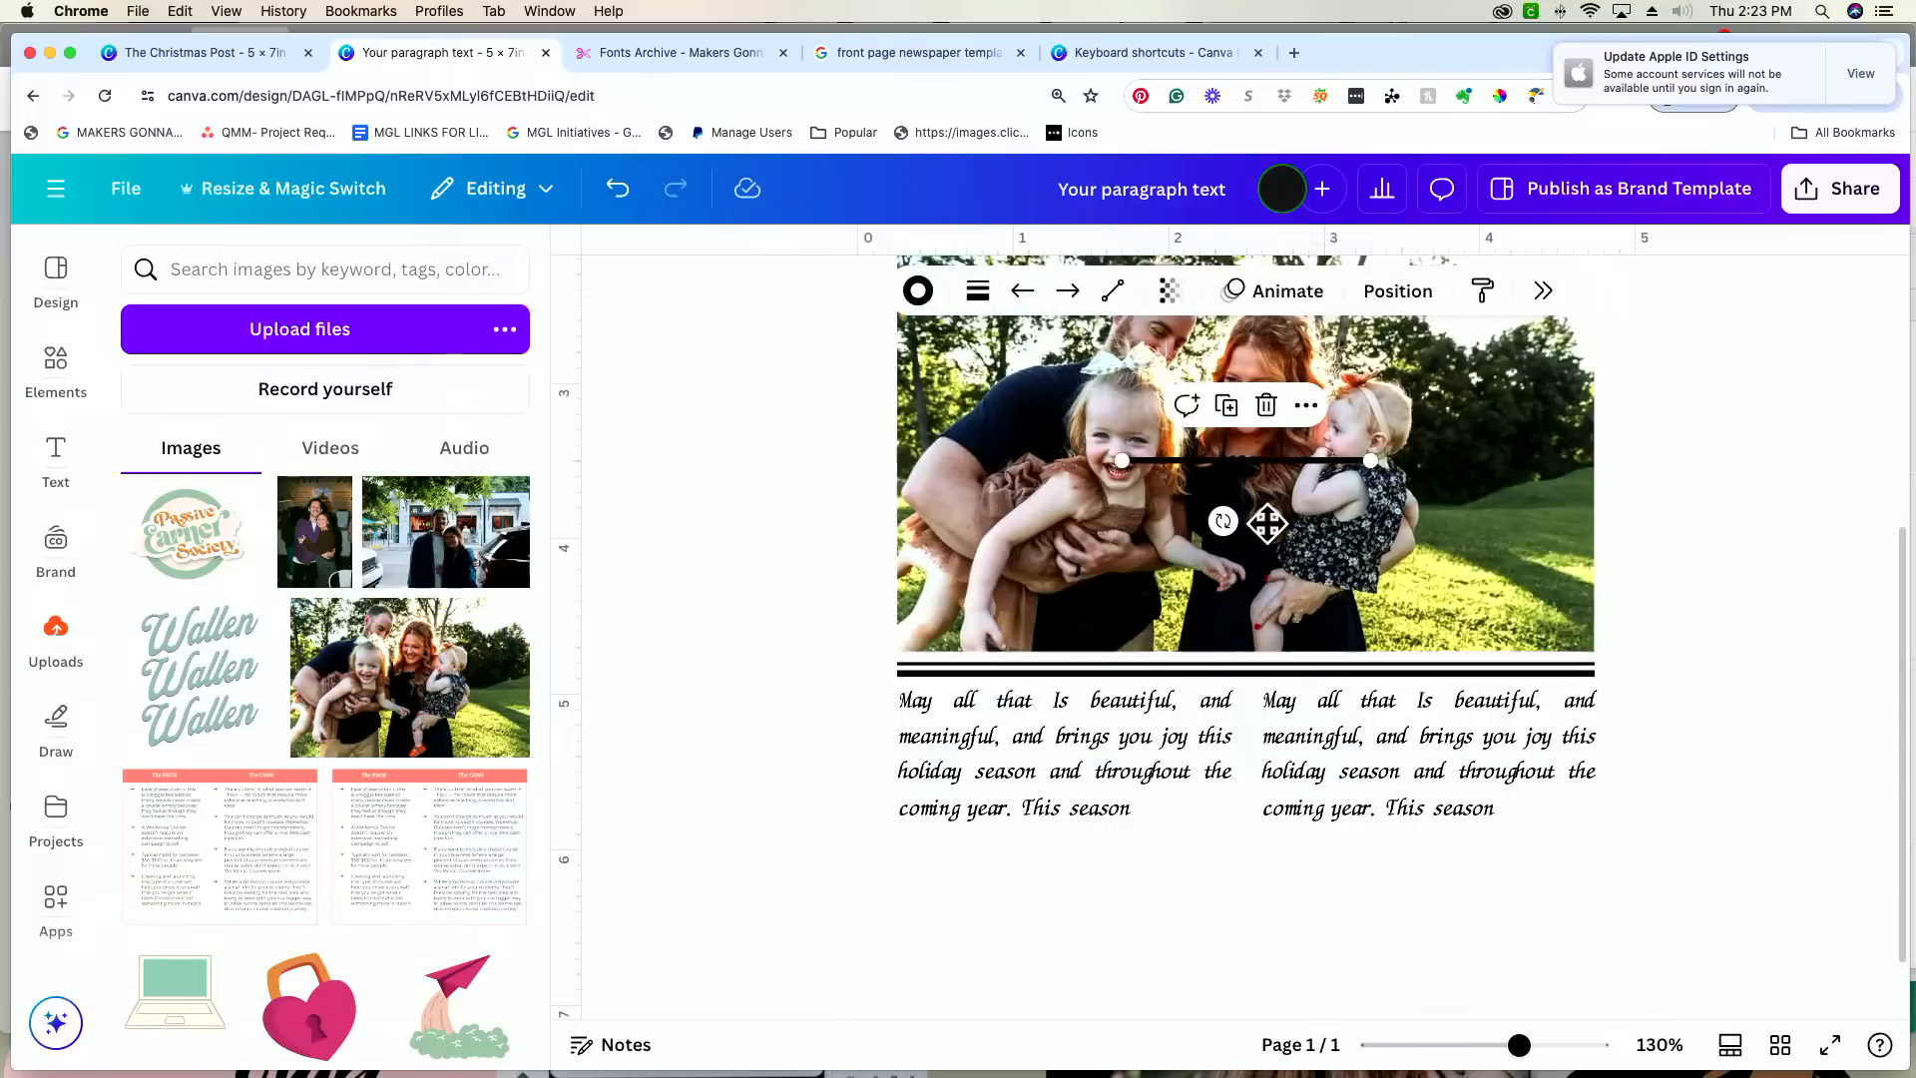
drag(1267, 522, 1242, 953)
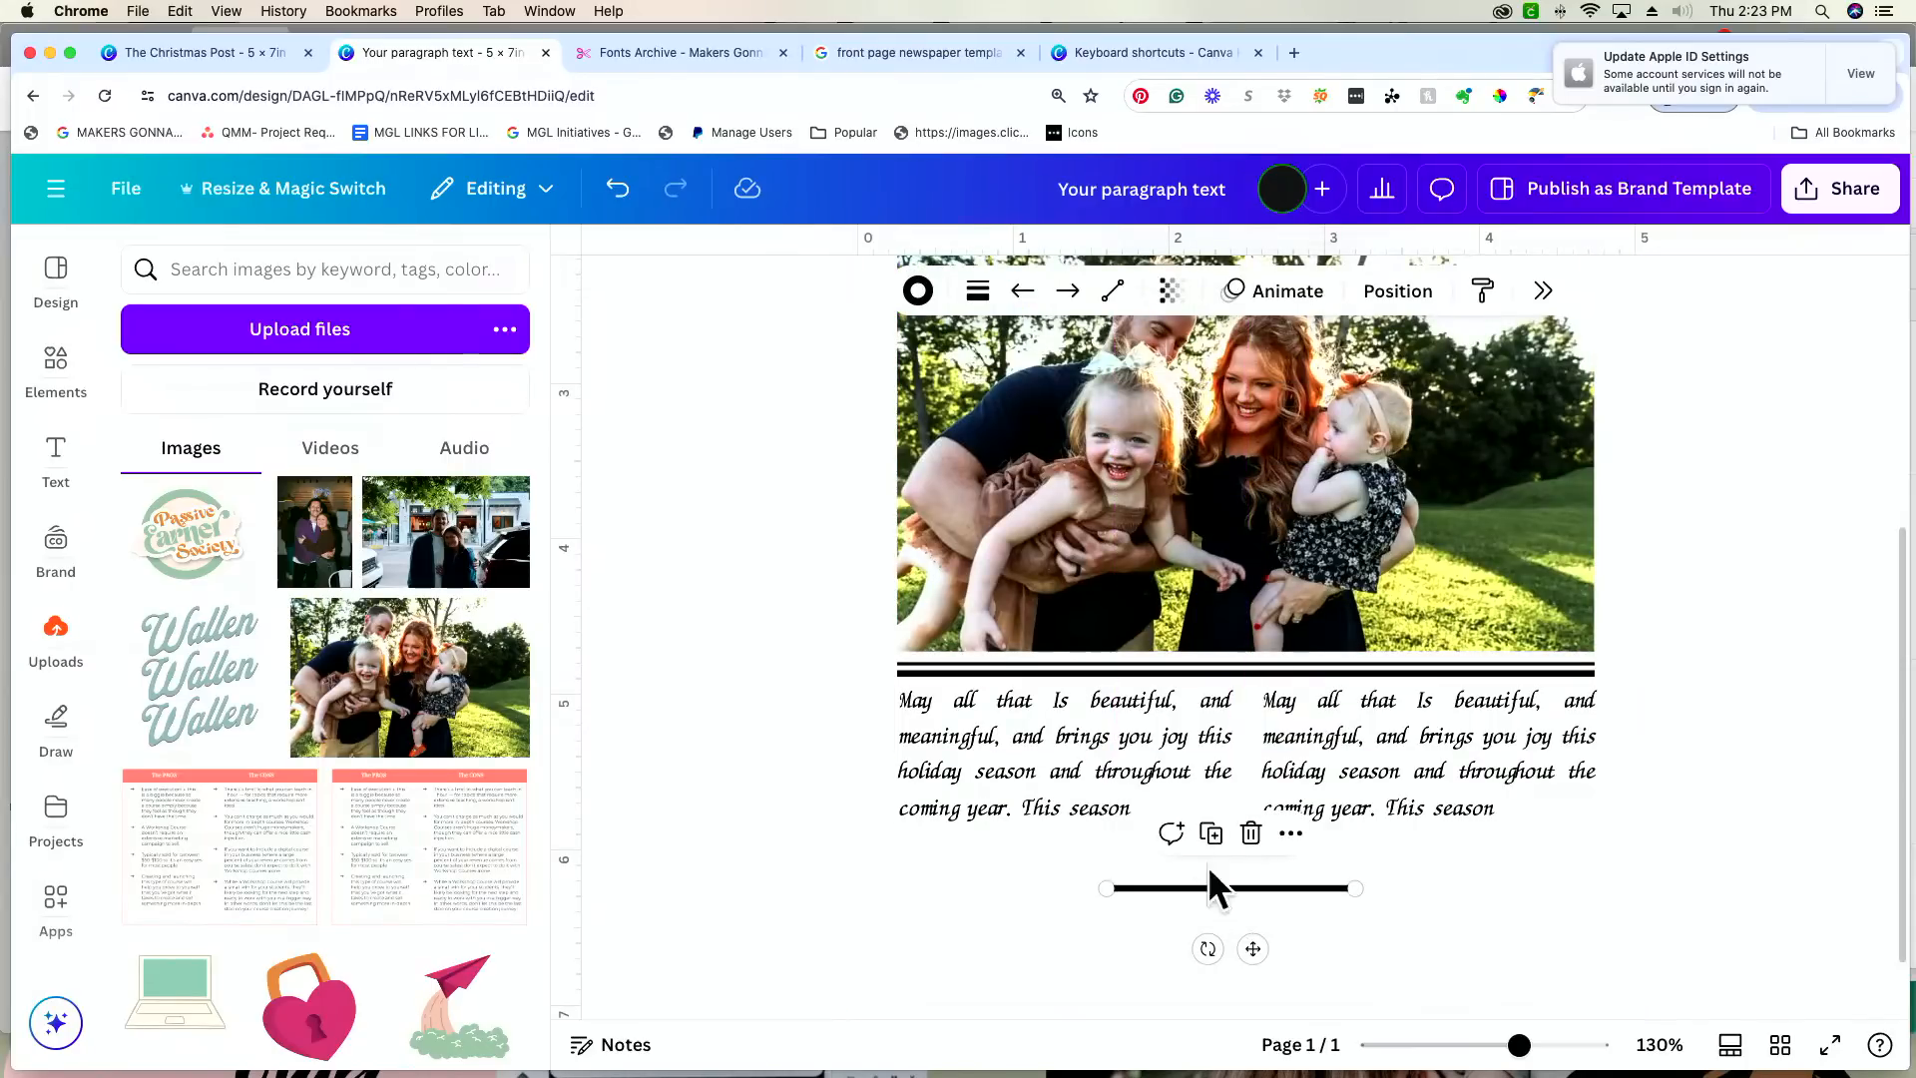
click(978, 291)
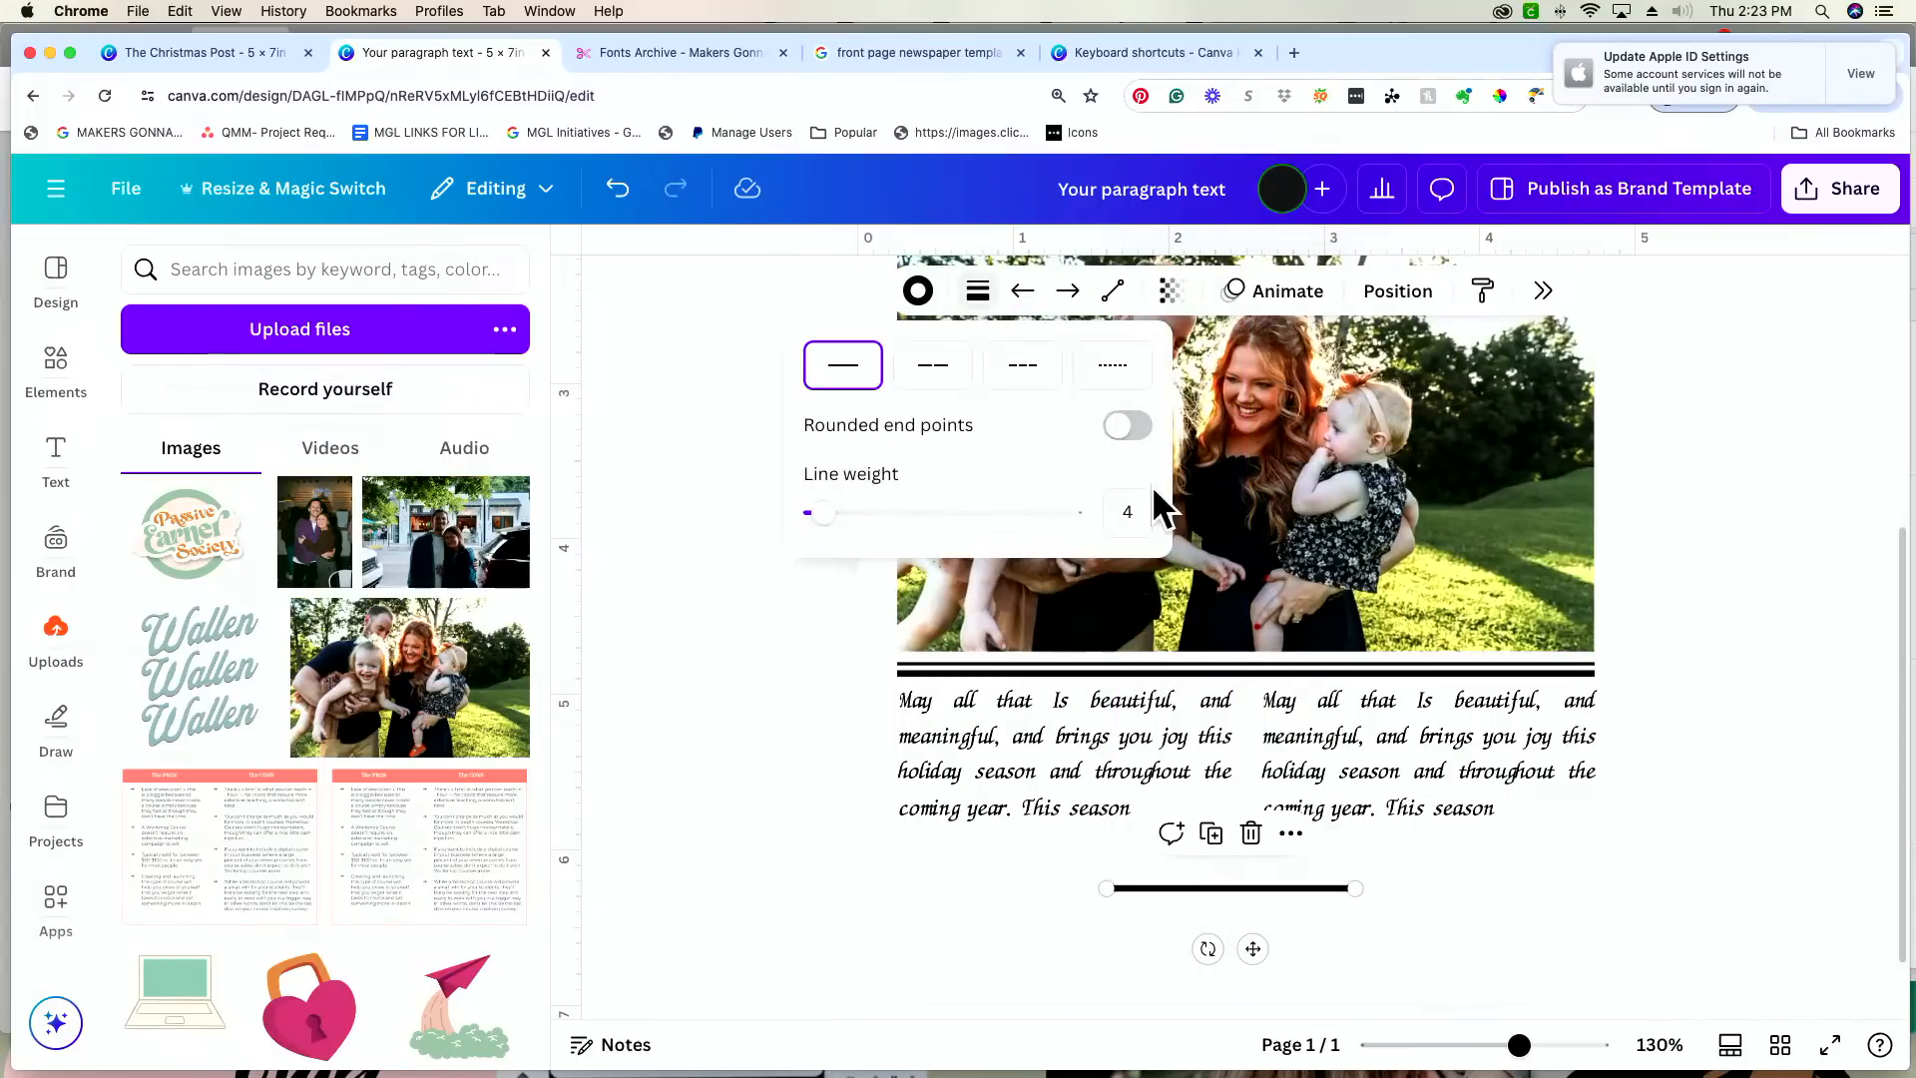
double_click(1128, 511)
text(2)
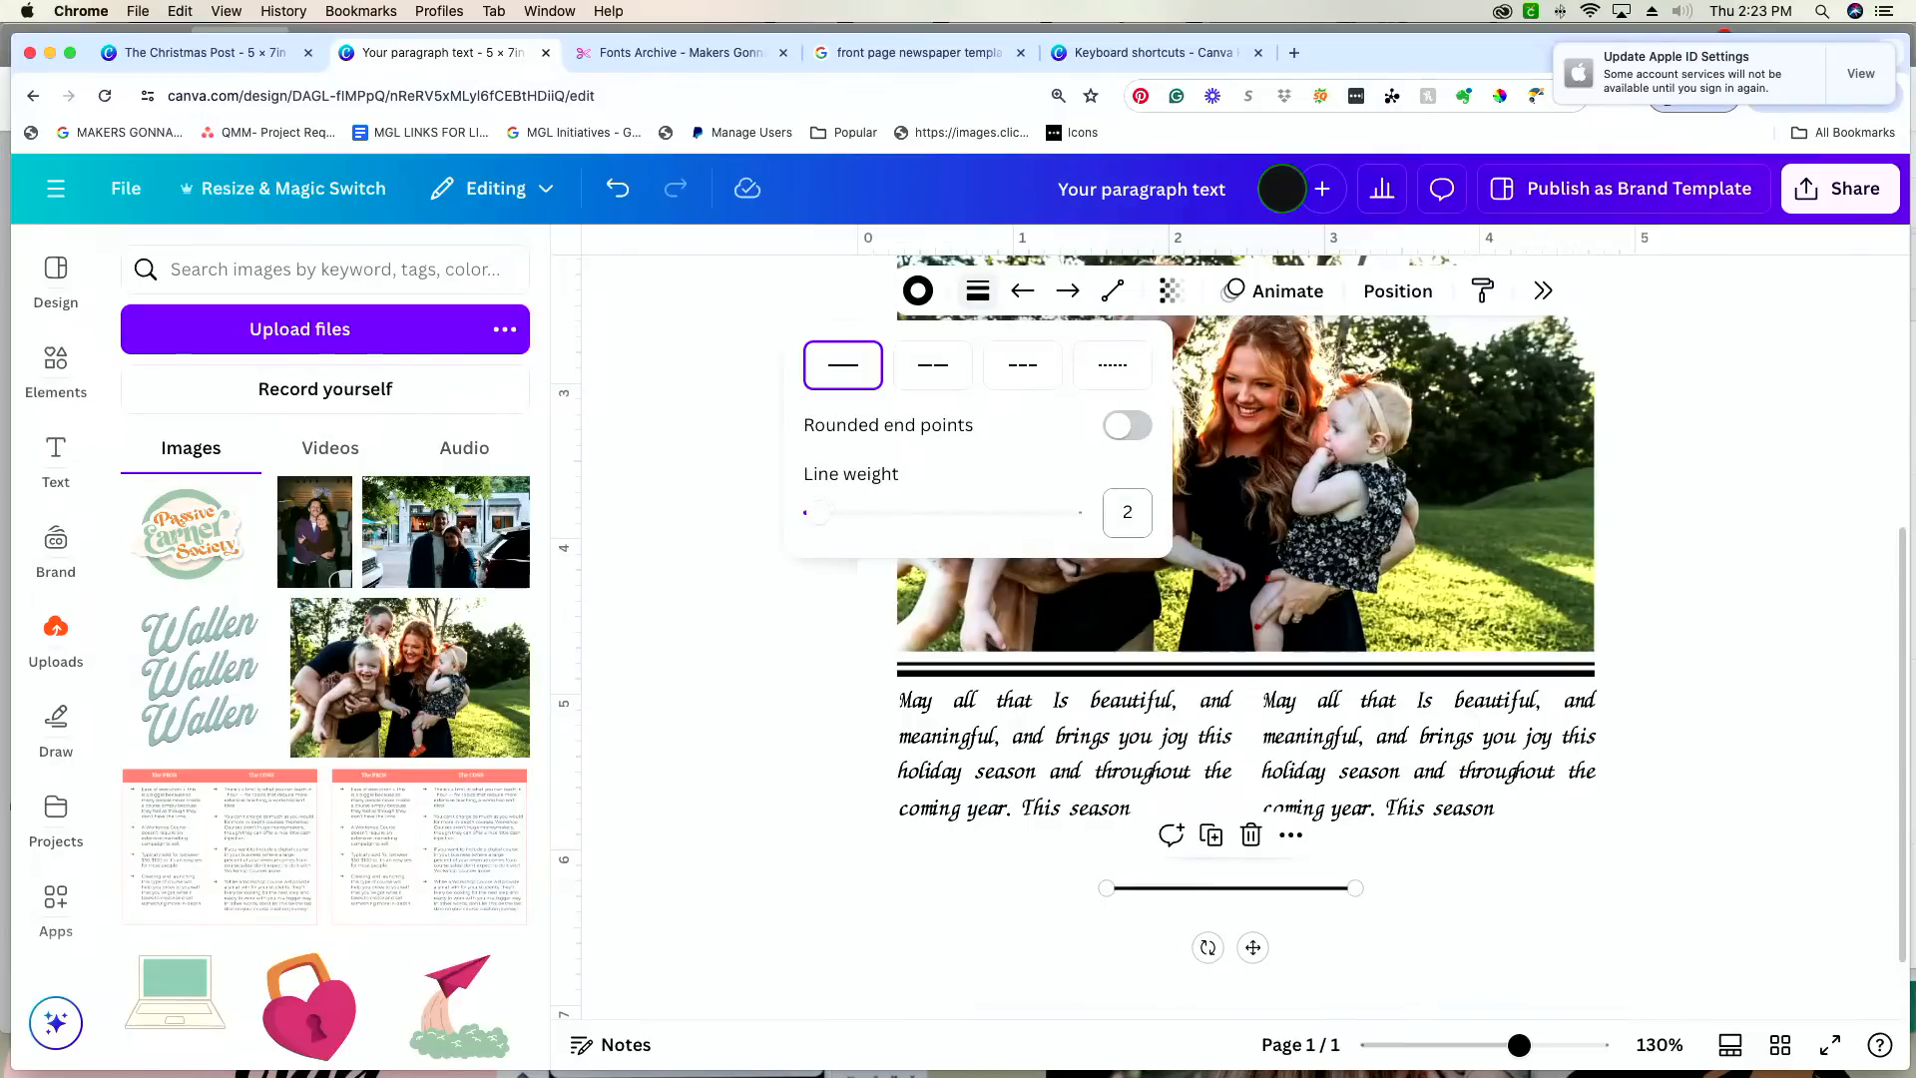
click(1477, 479)
Step: Rotate the new line to 90° and place it between the two message columns, running from about 4.95 in to 6.89 in down the page
scroll(1512, 277, right, 1)
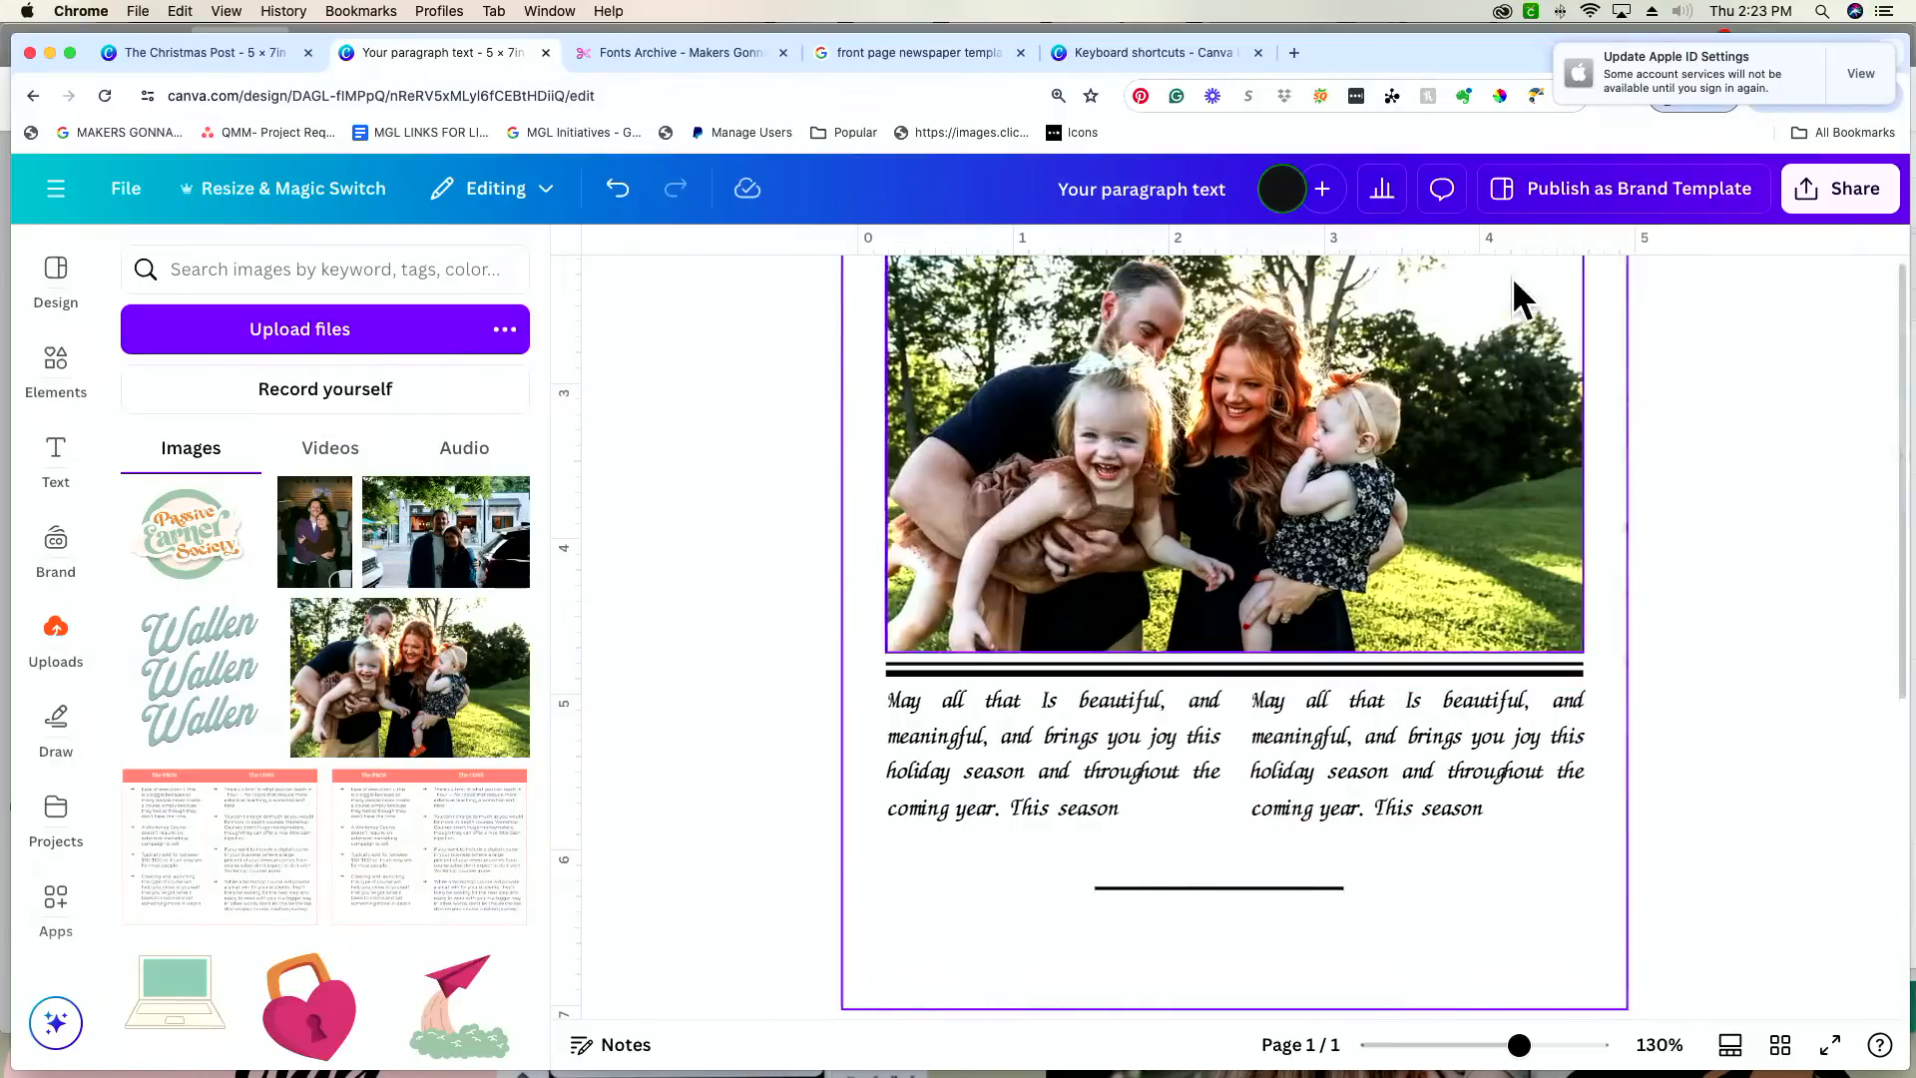
click(1512, 277)
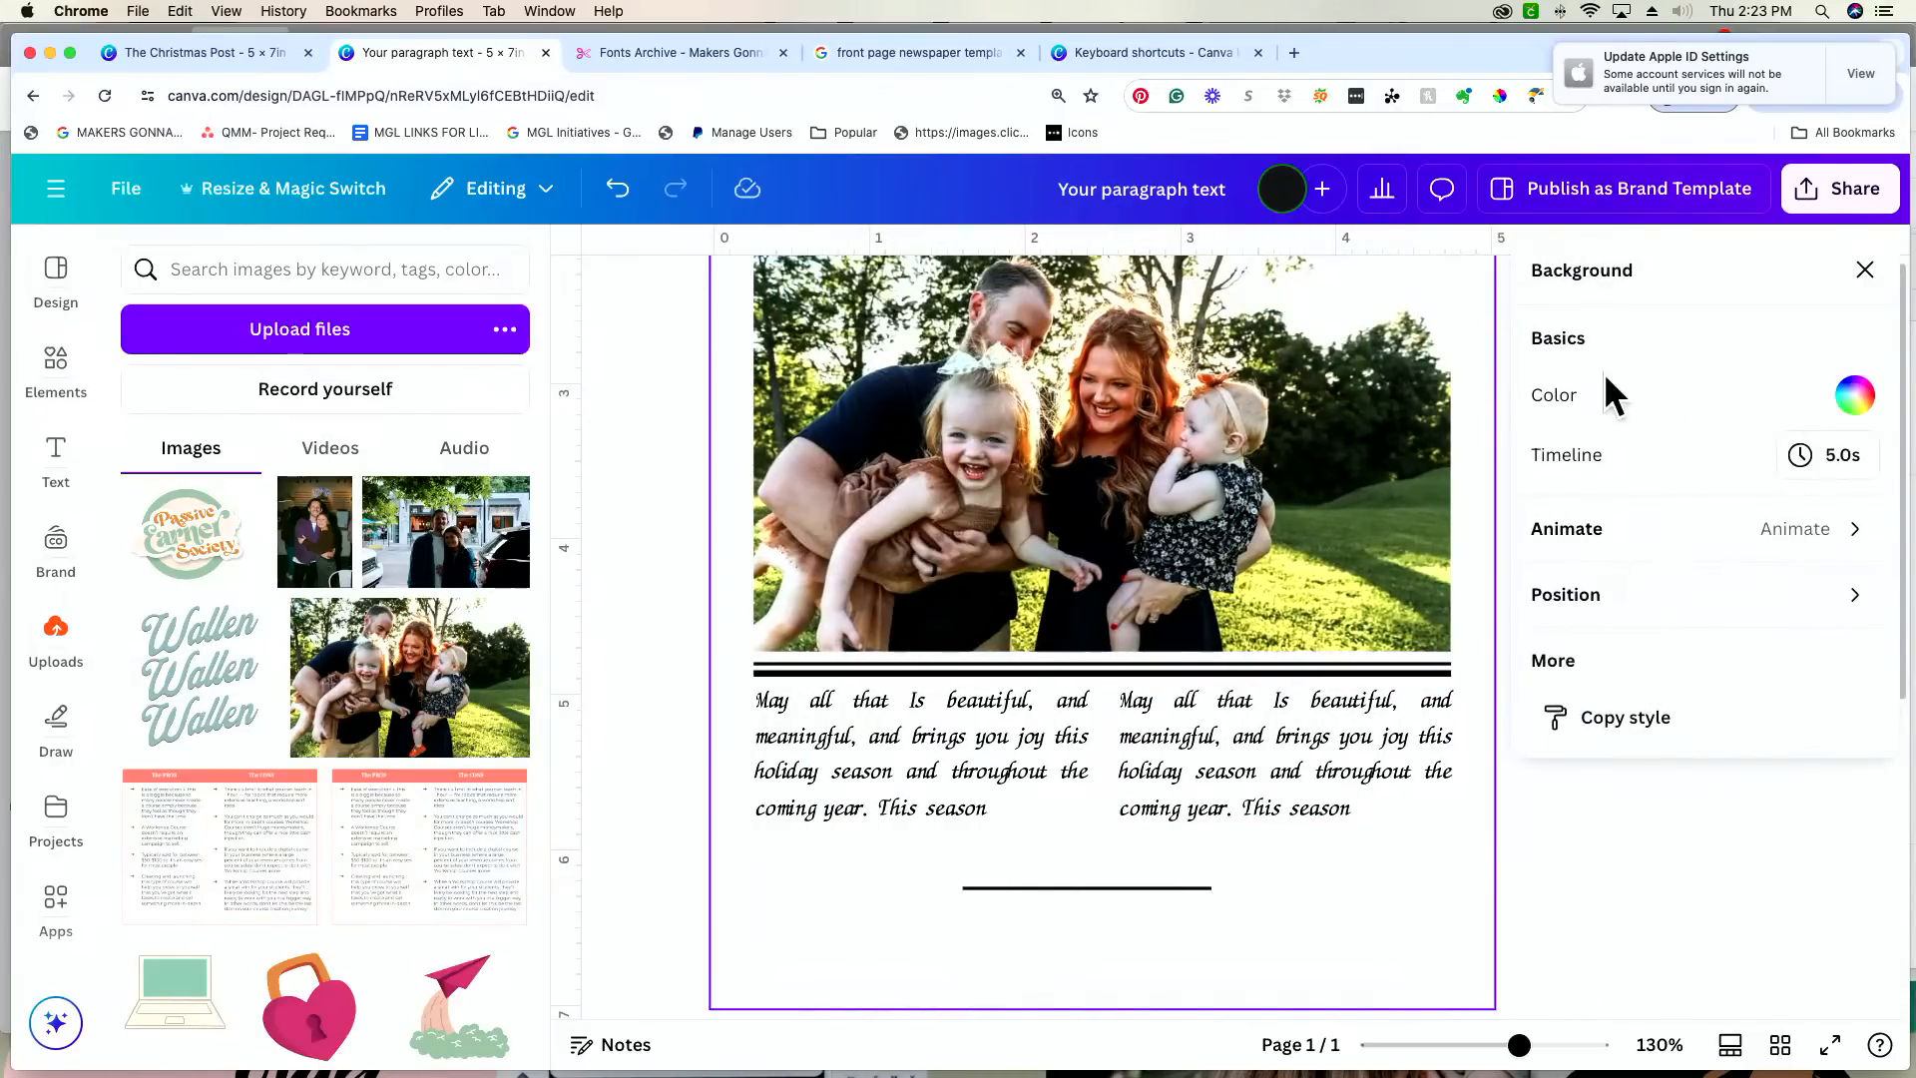
click(1863, 277)
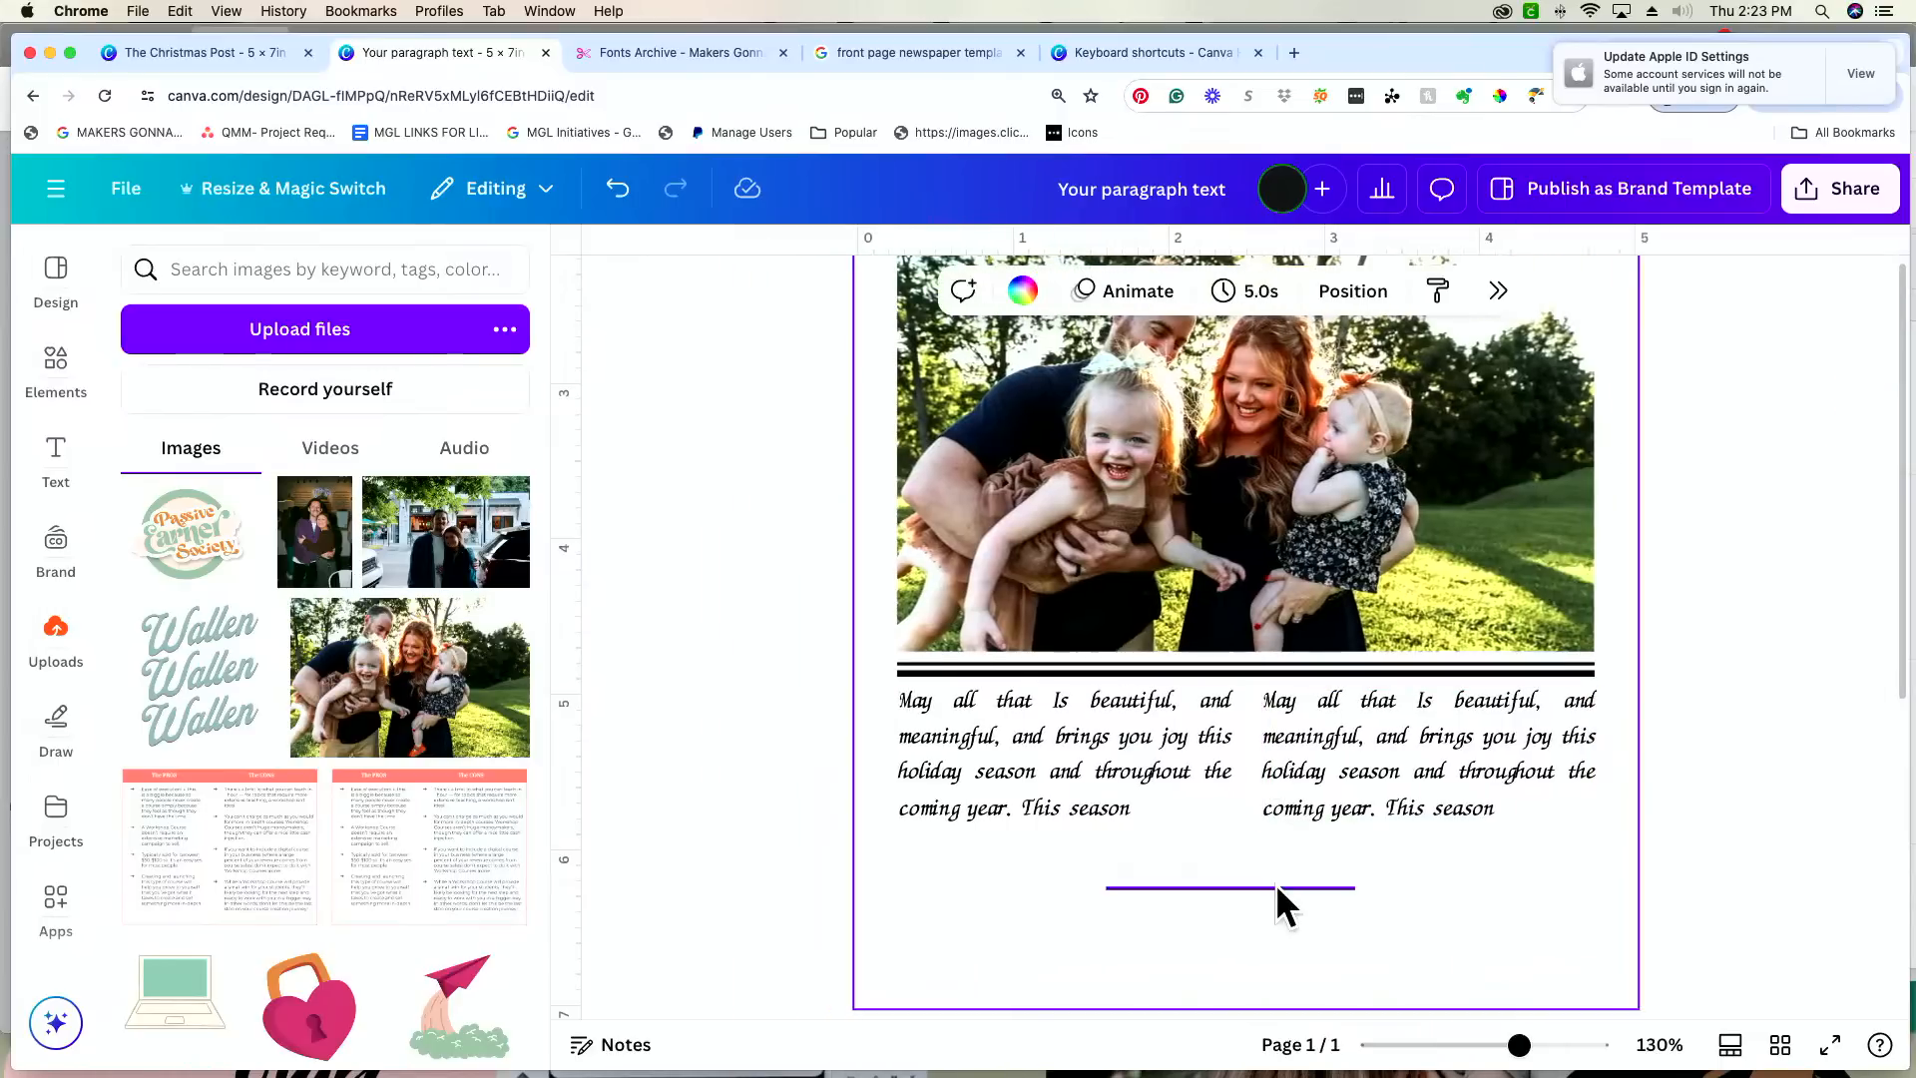
click(1277, 886)
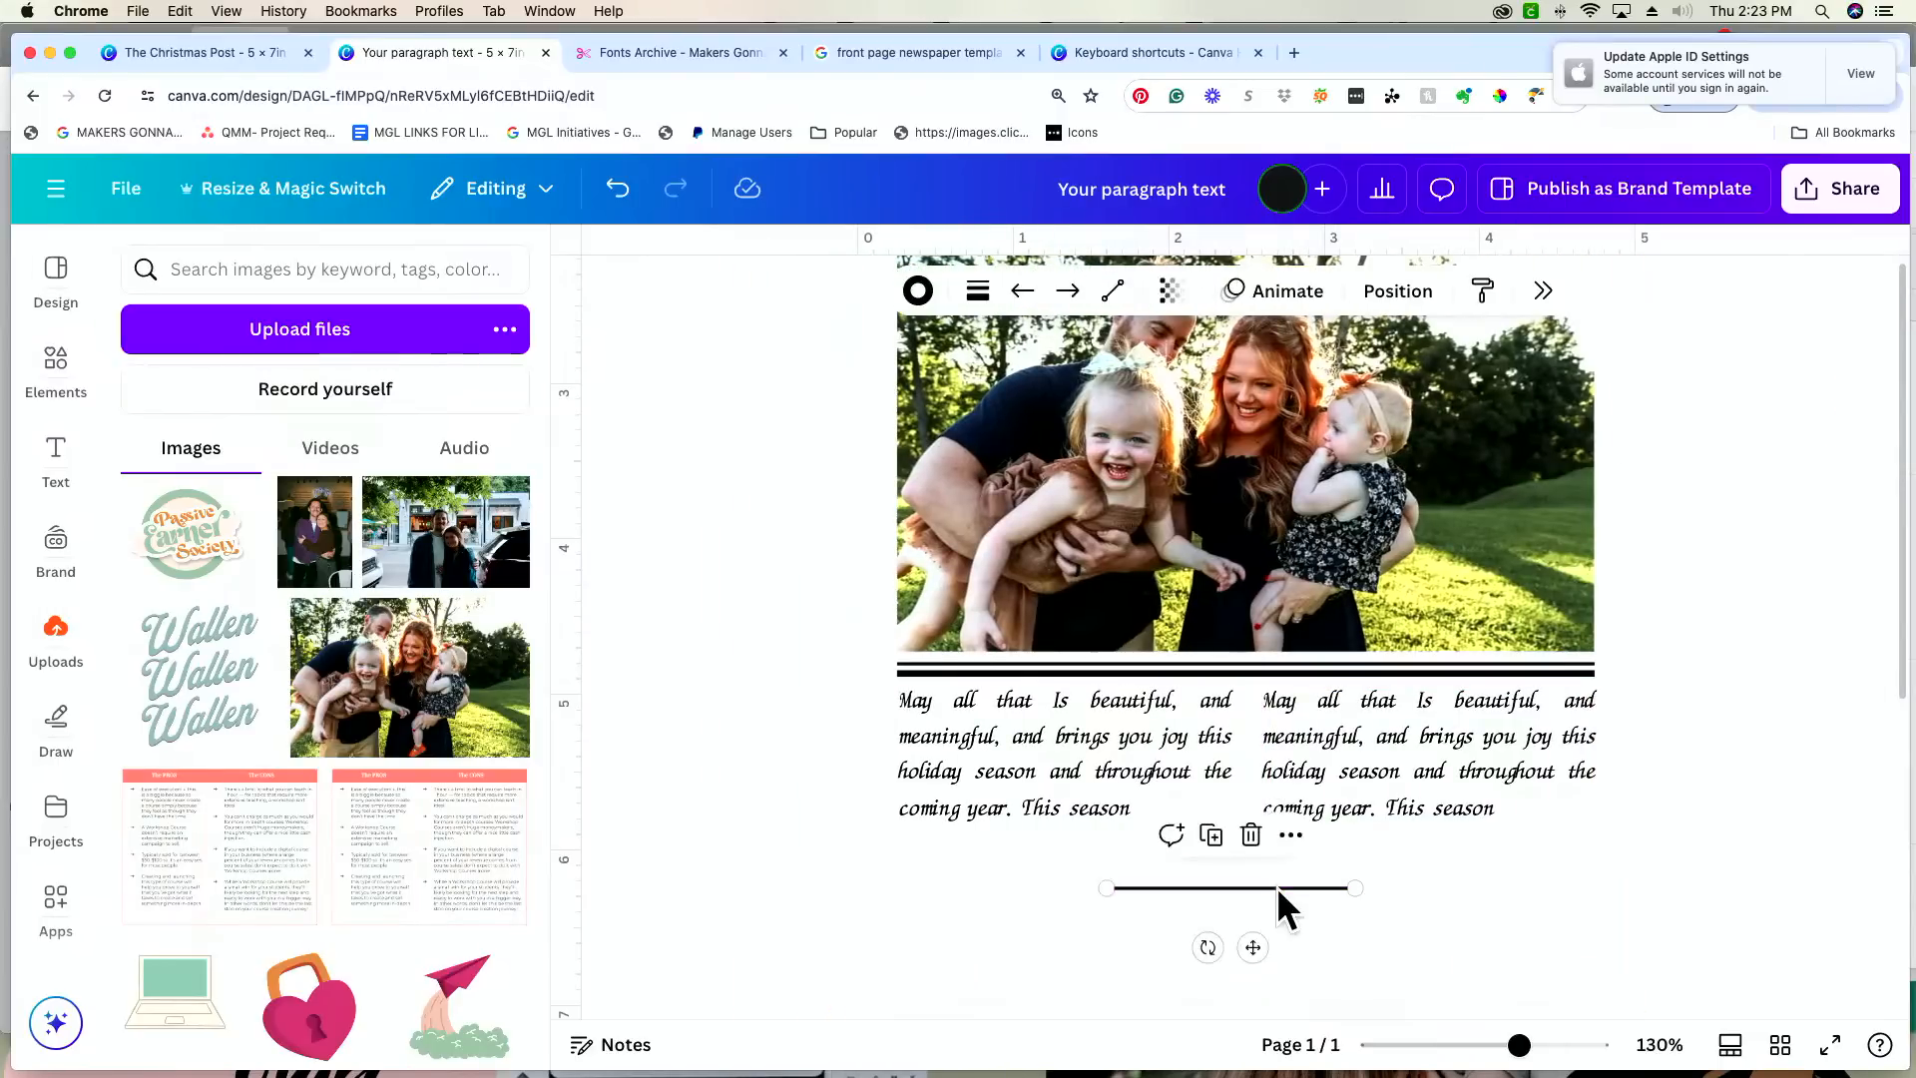
click(1543, 291)
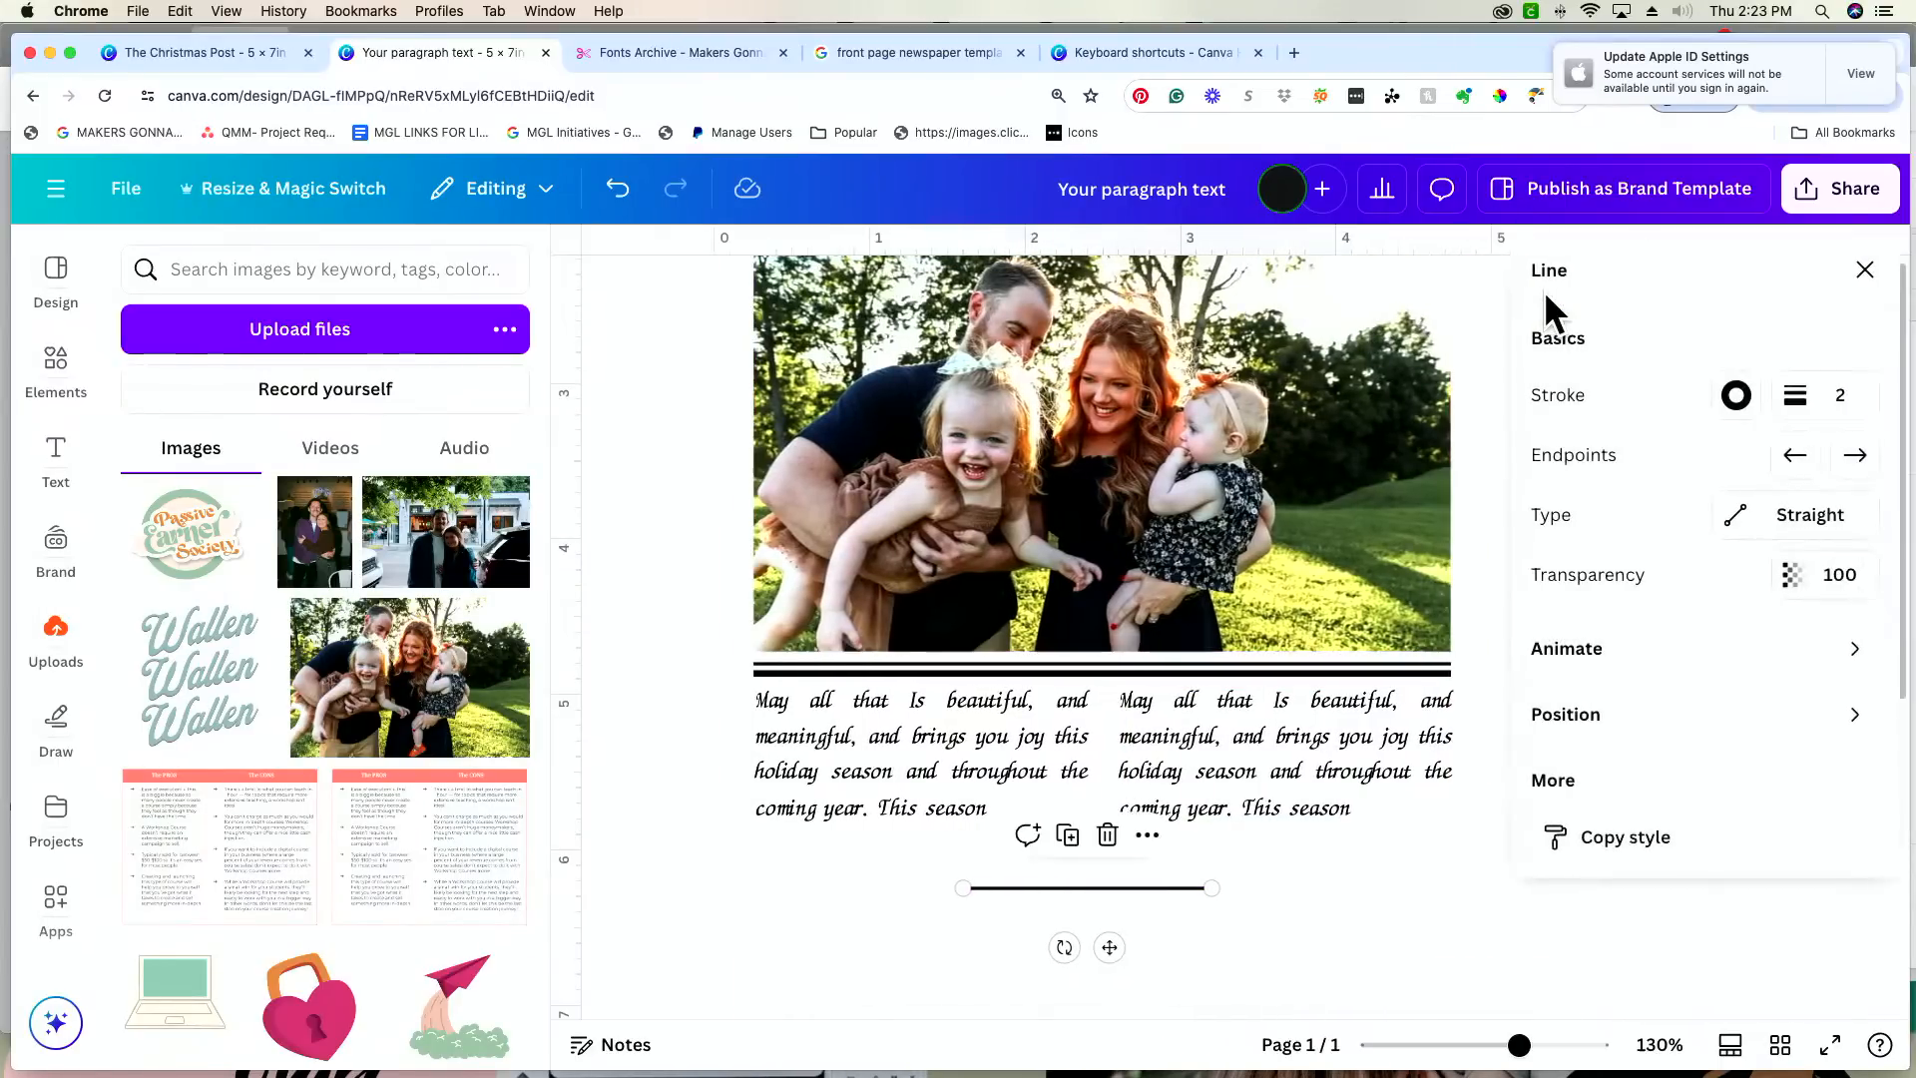
click(1764, 720)
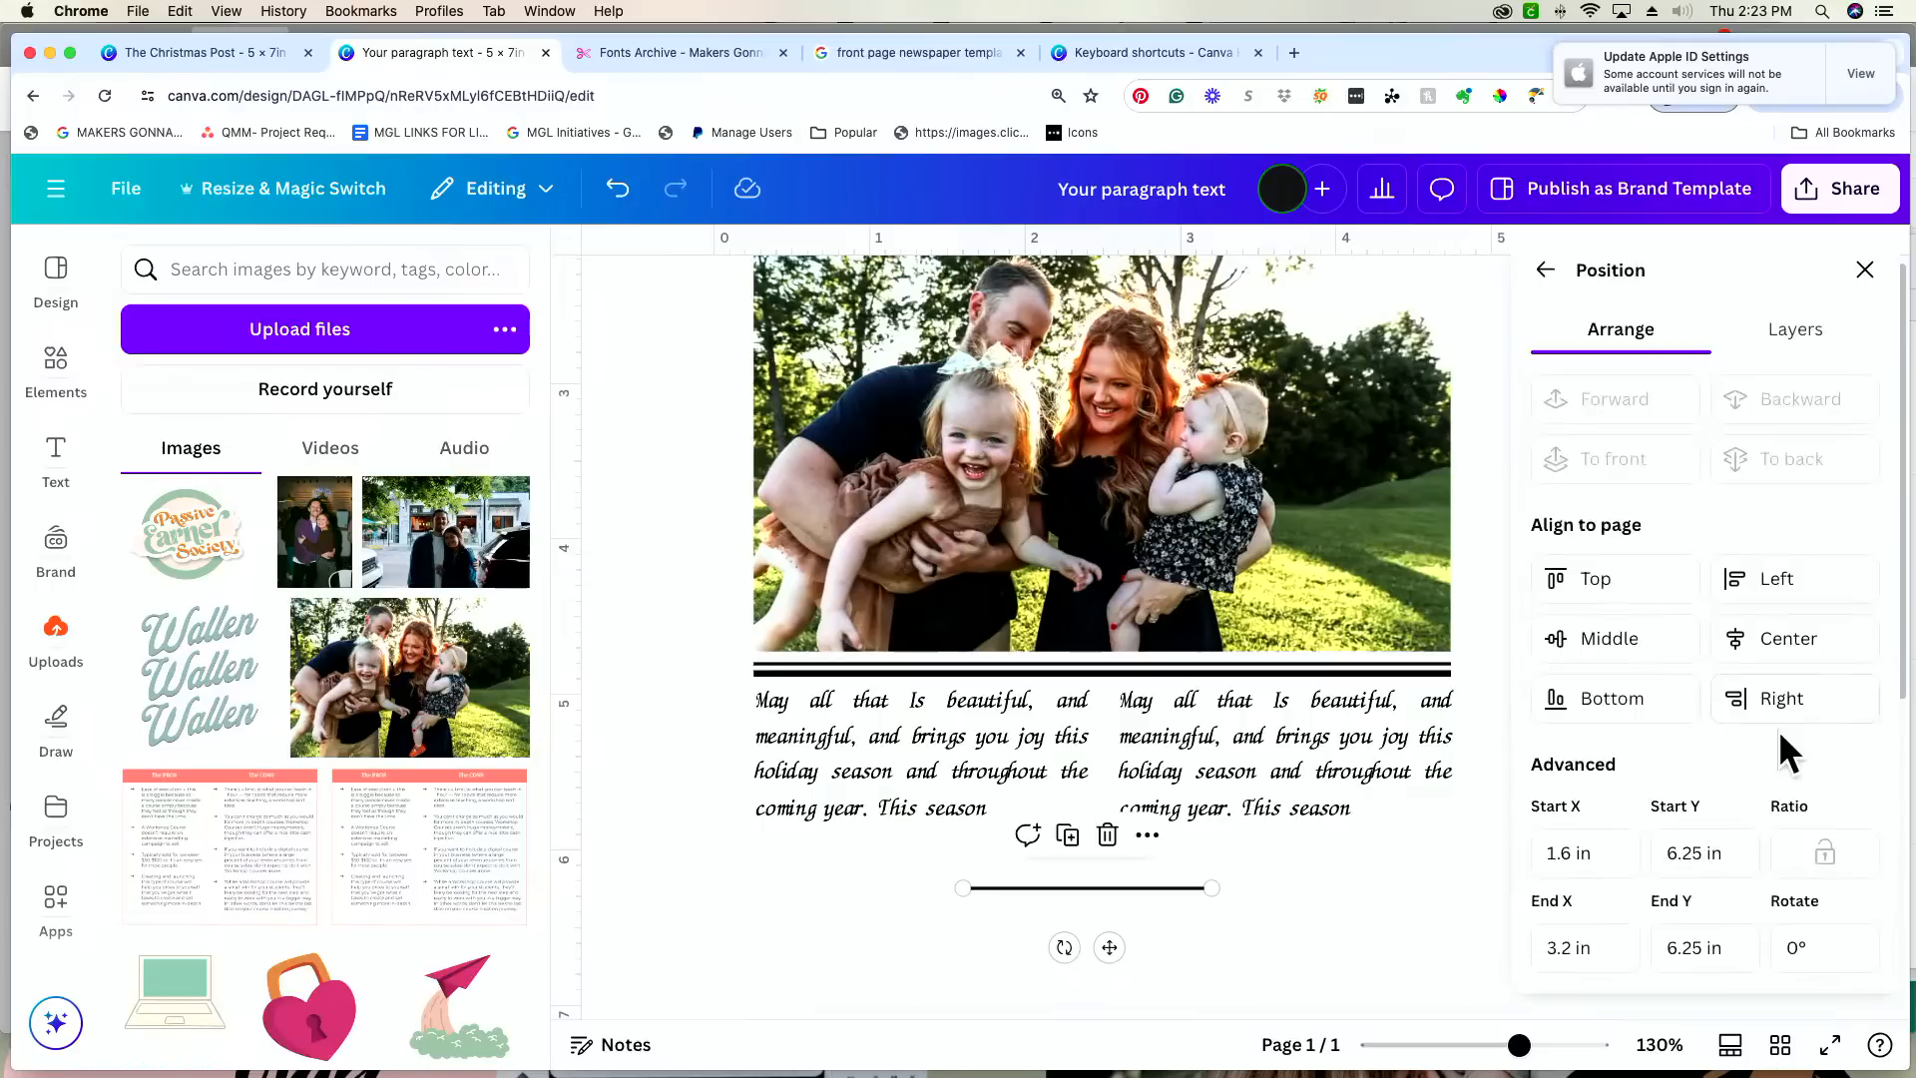
click(1830, 950)
text(90)
key(Return)
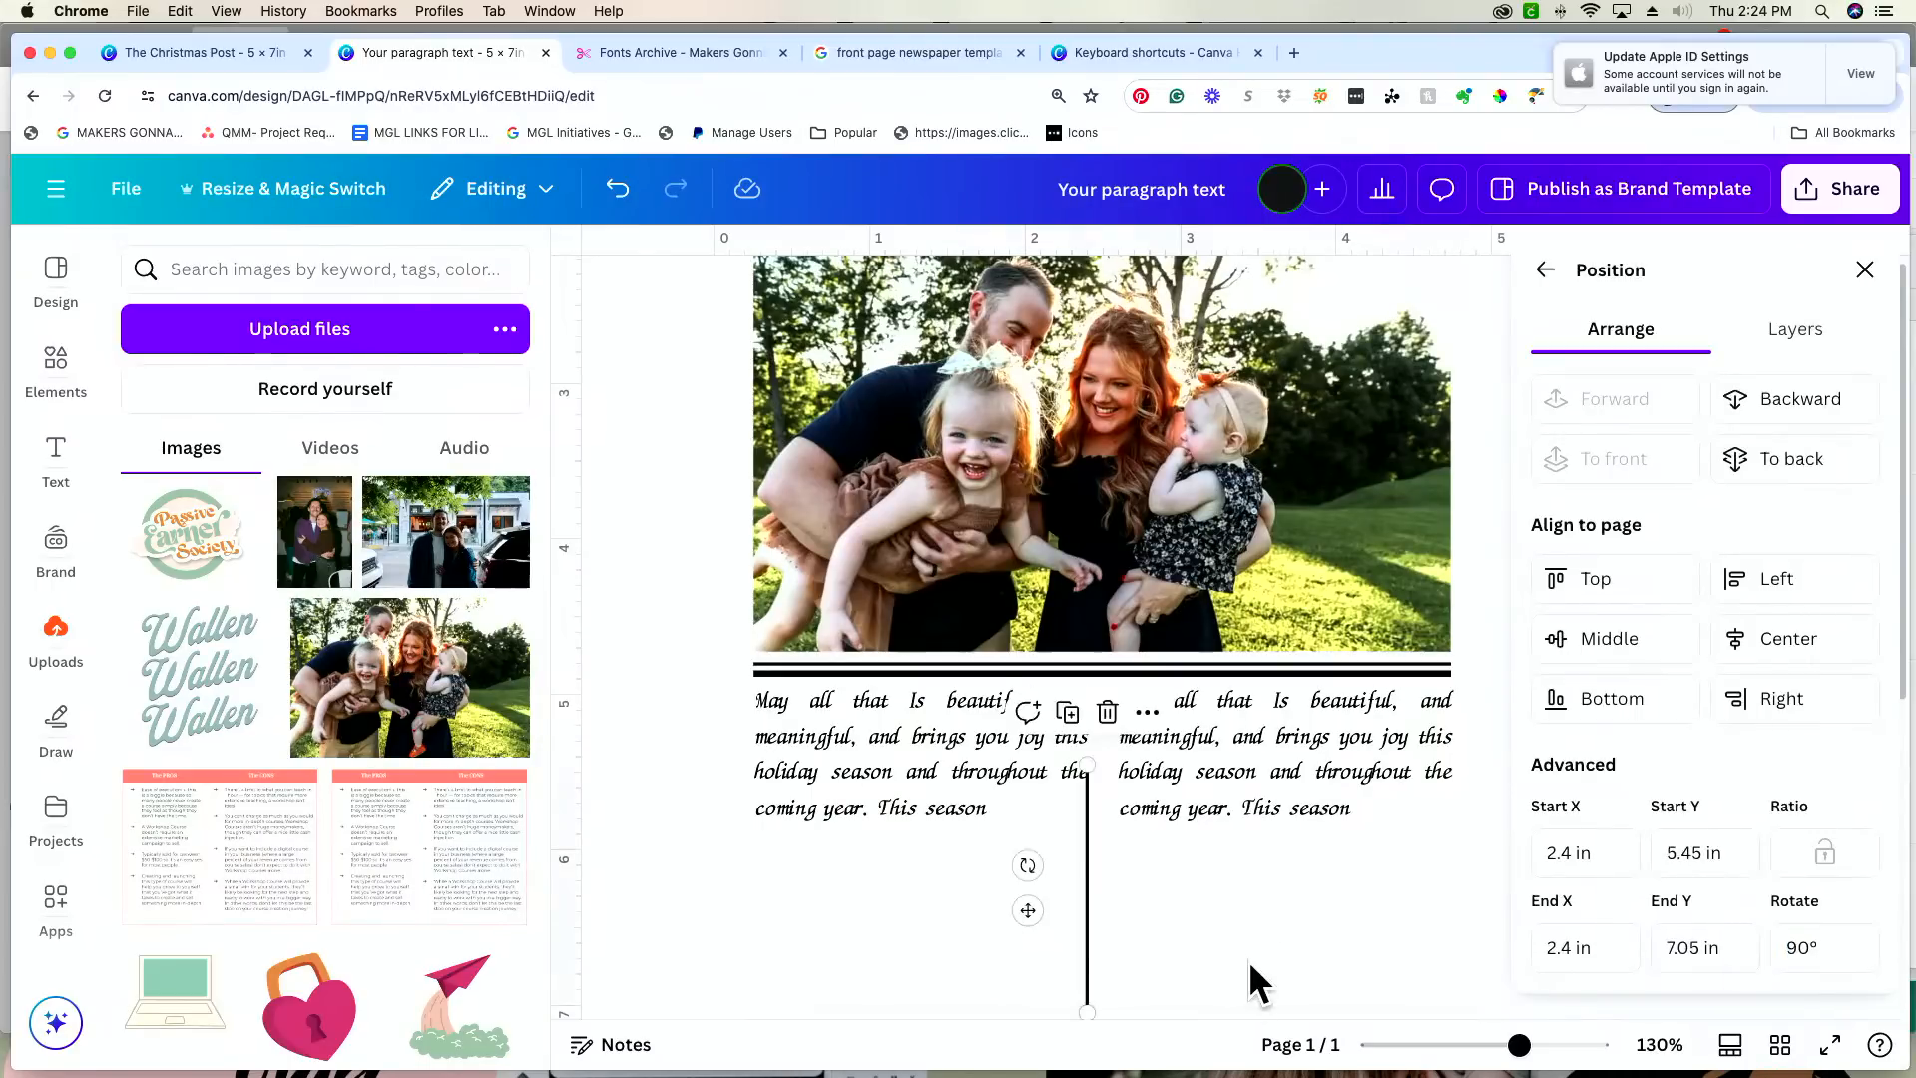
click(1248, 958)
drag(1088, 942, 1101, 988)
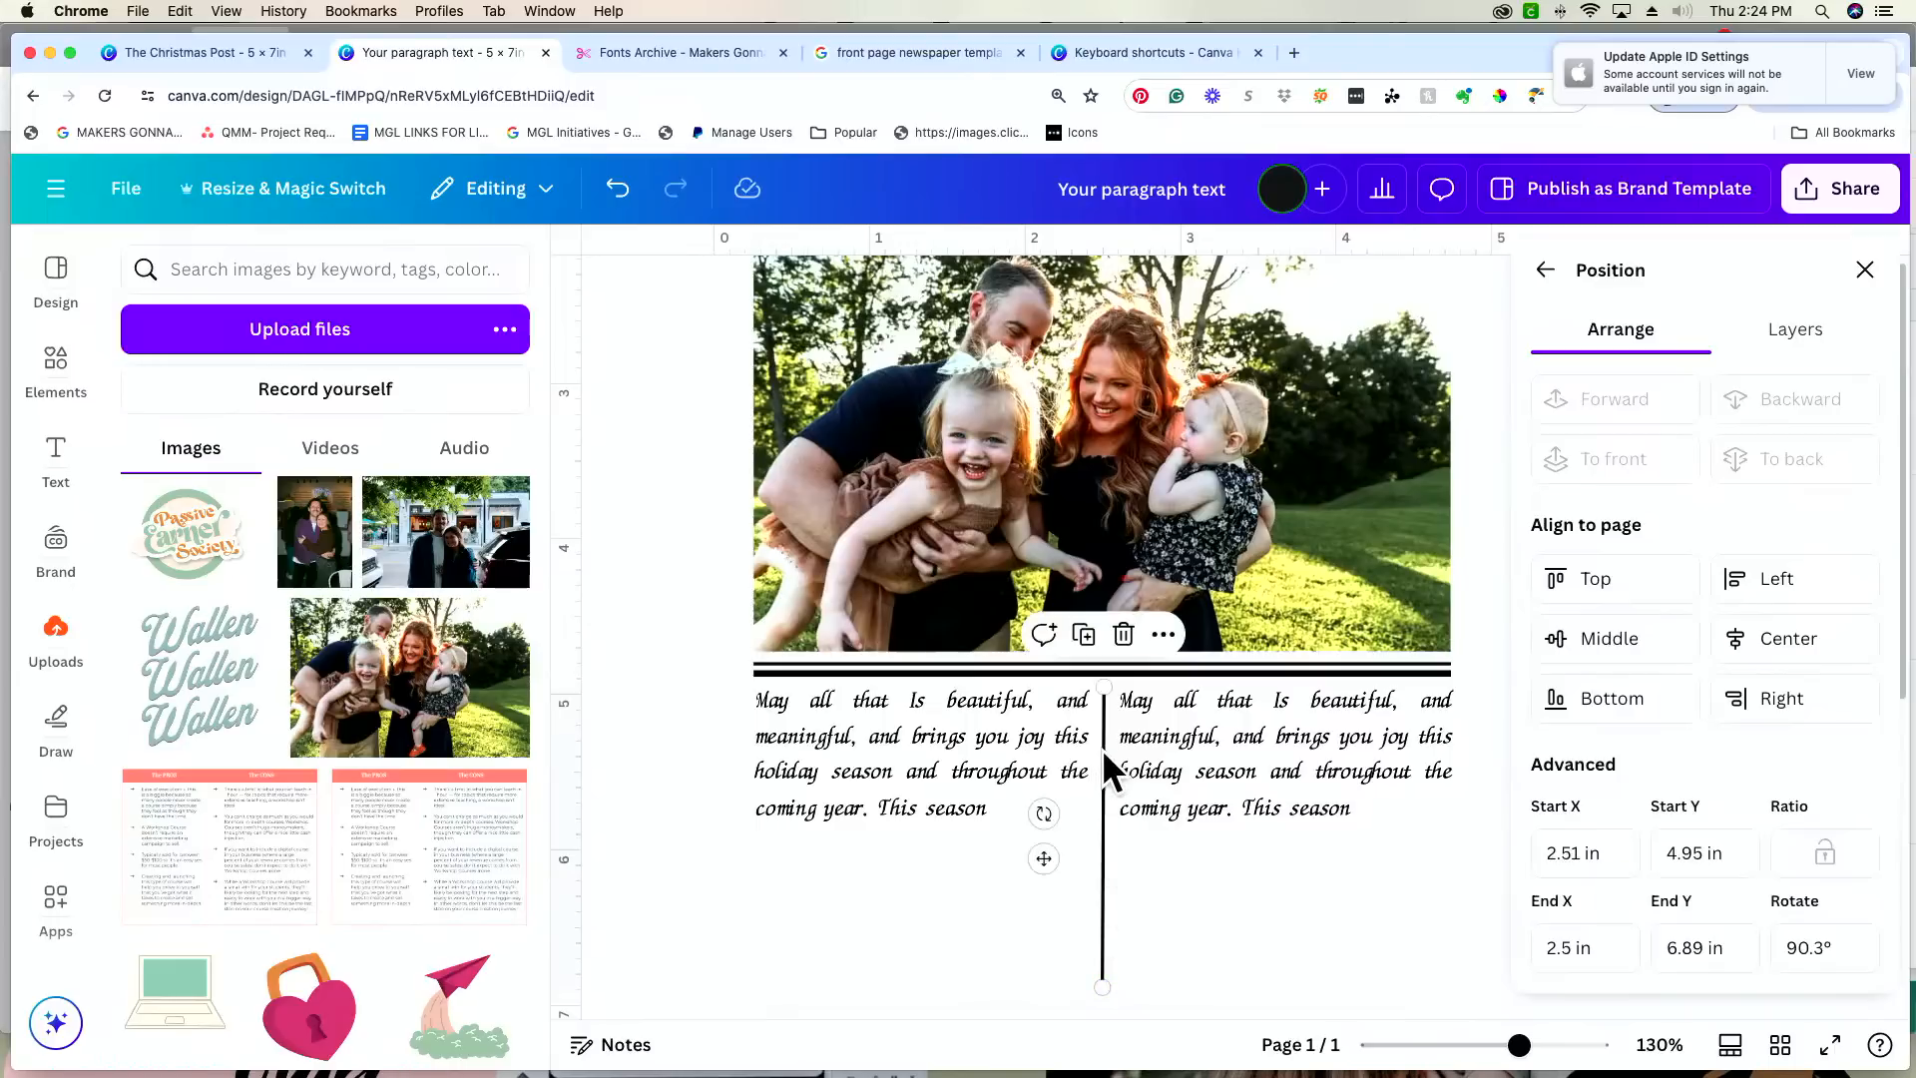
Step: Move the names line up slightly, closer to the surname headline, to about X 0.84 in and Y 1.78 in
scroll(1114, 747, up, 5)
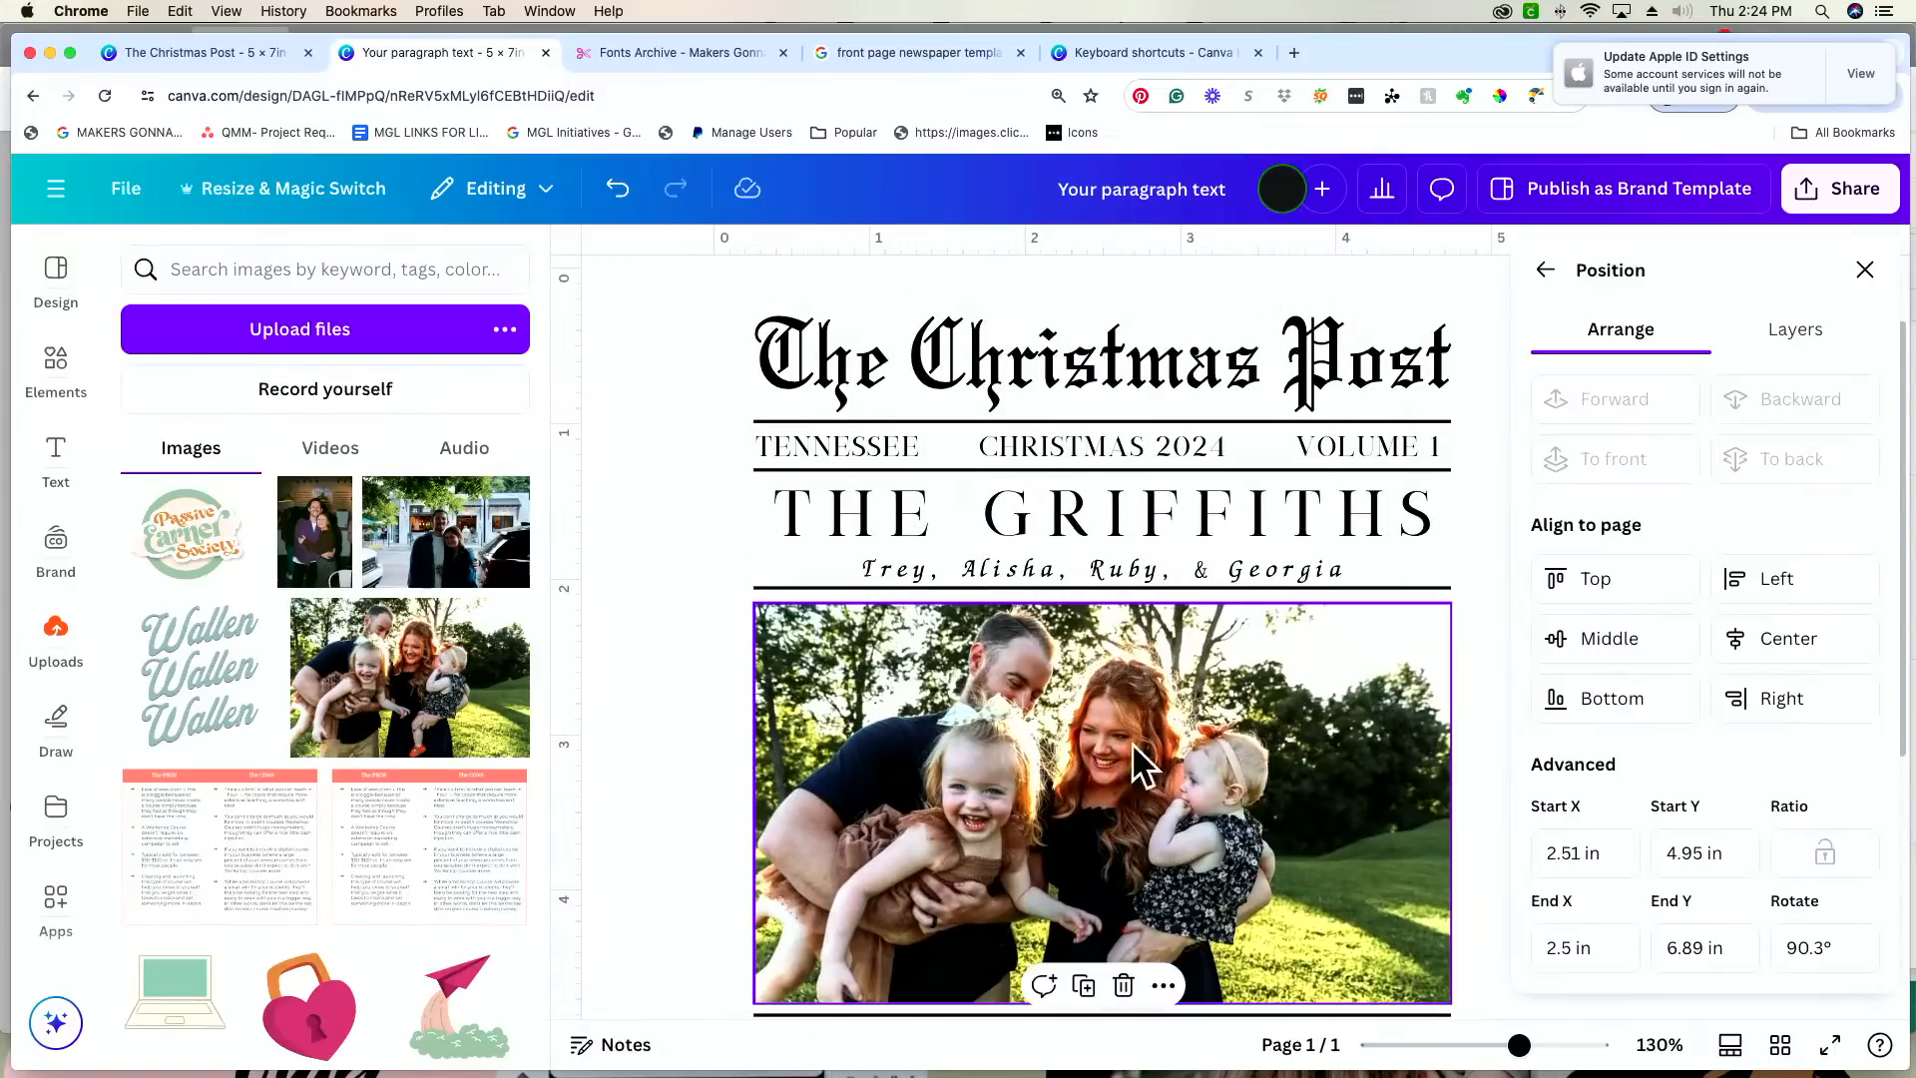
click(1214, 572)
click(1198, 572)
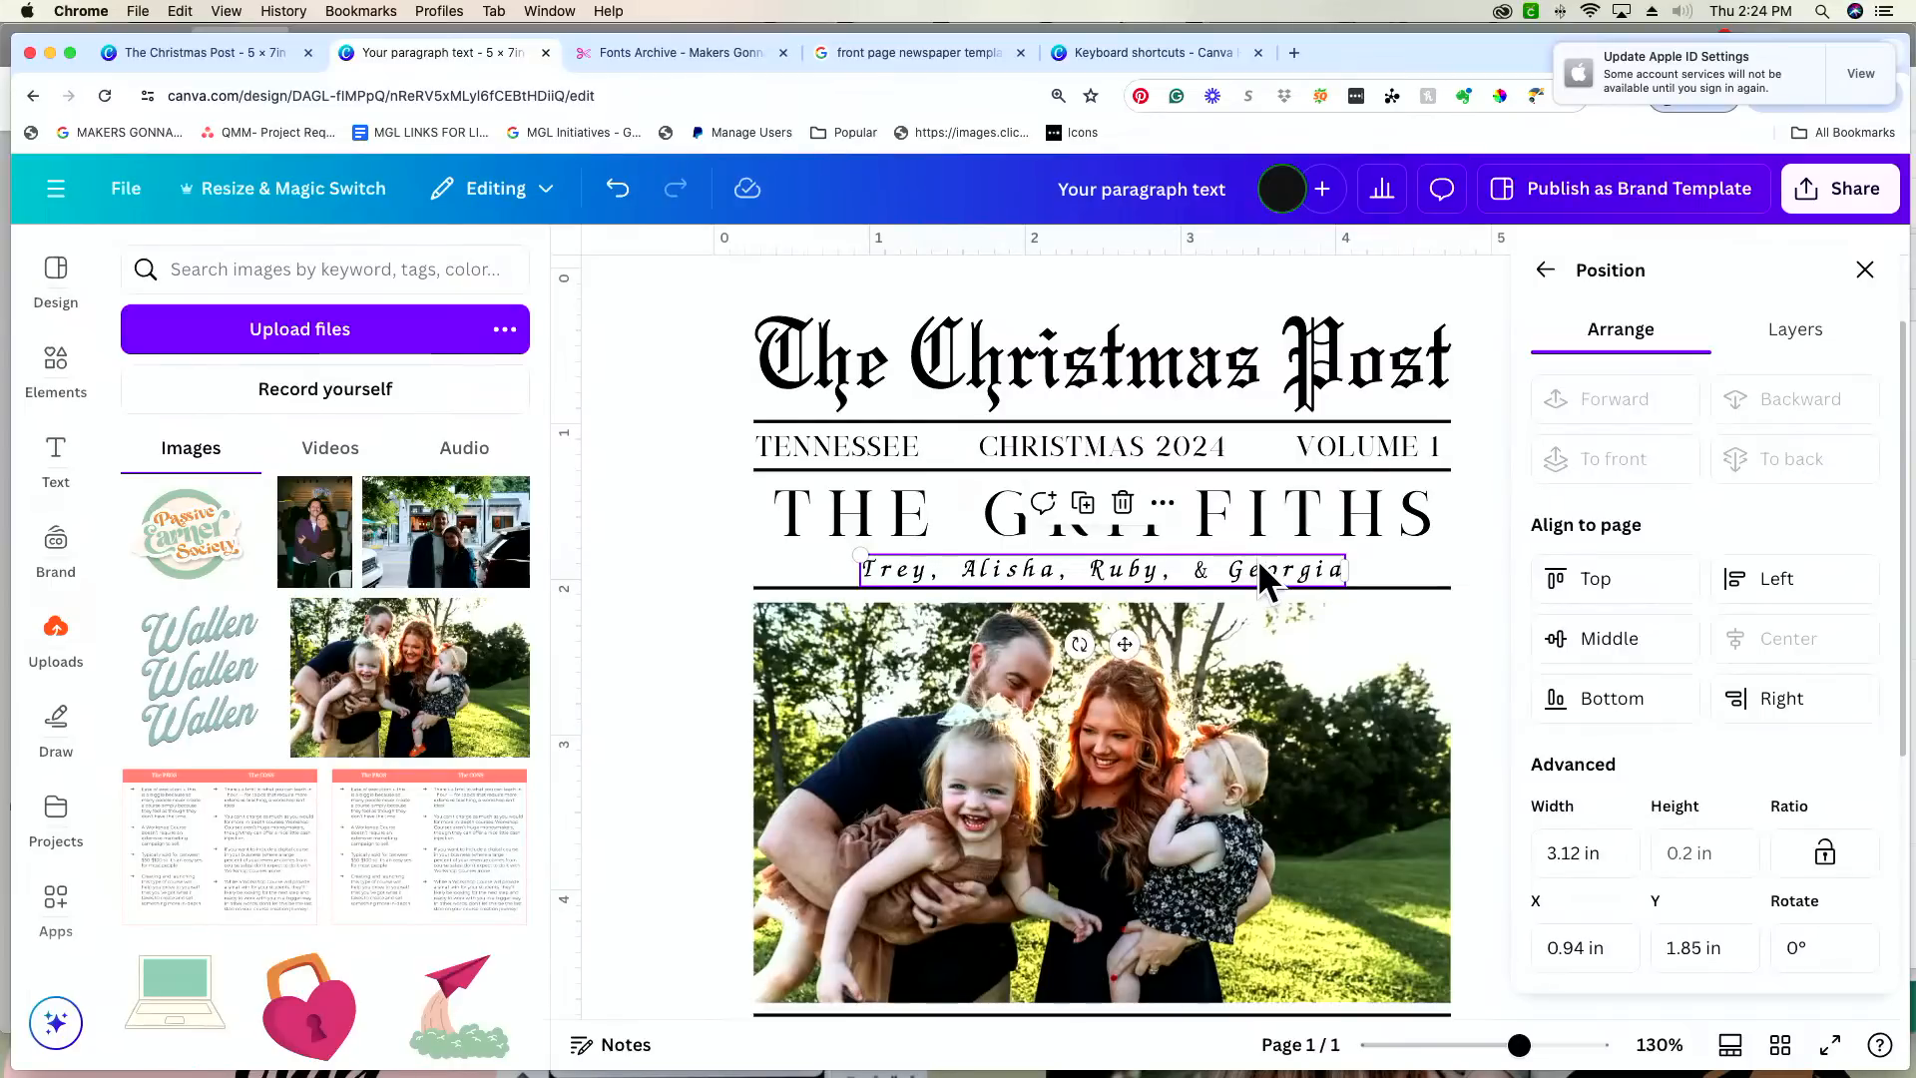
drag(1260, 562, 1266, 560)
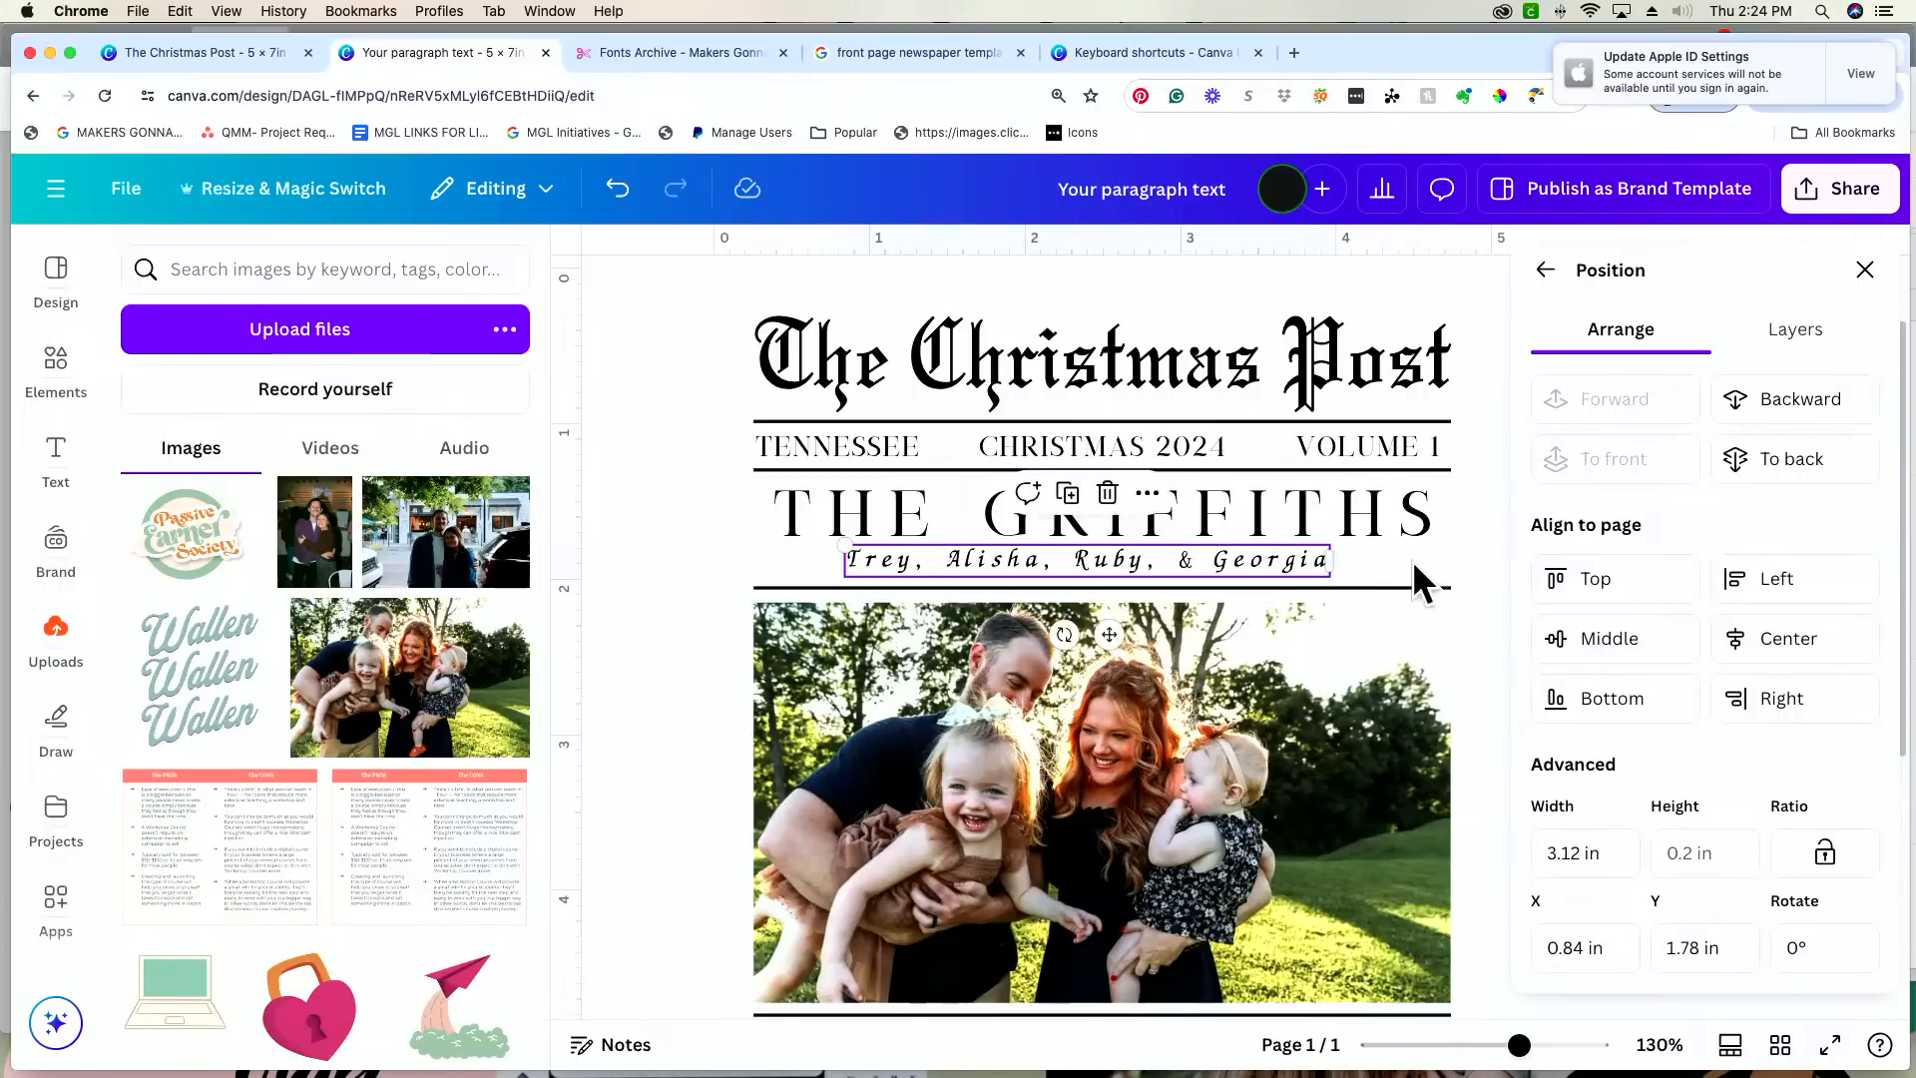
Step: Try the names line without the comma before the ampersand, and put the comma back
click(1179, 568)
click(1172, 564)
click(1171, 564)
key(BackSpace)
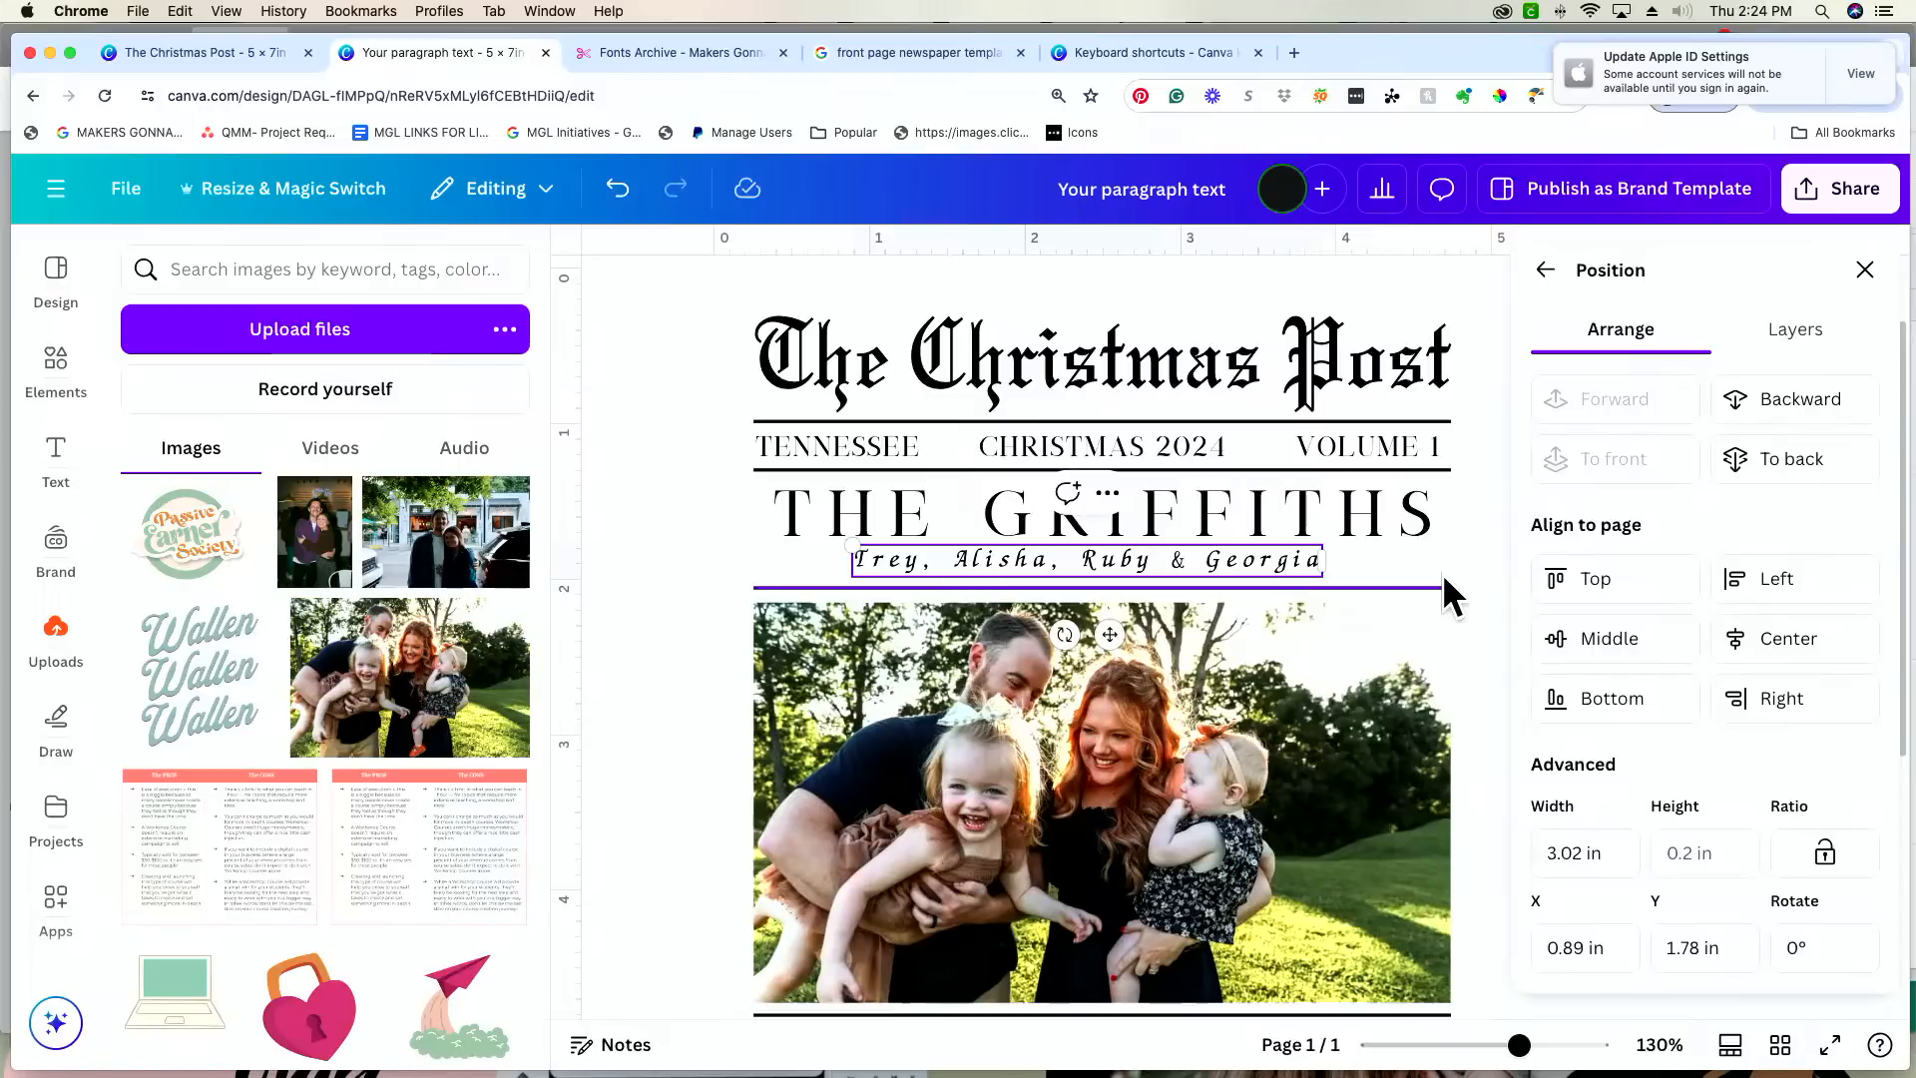
text(,)
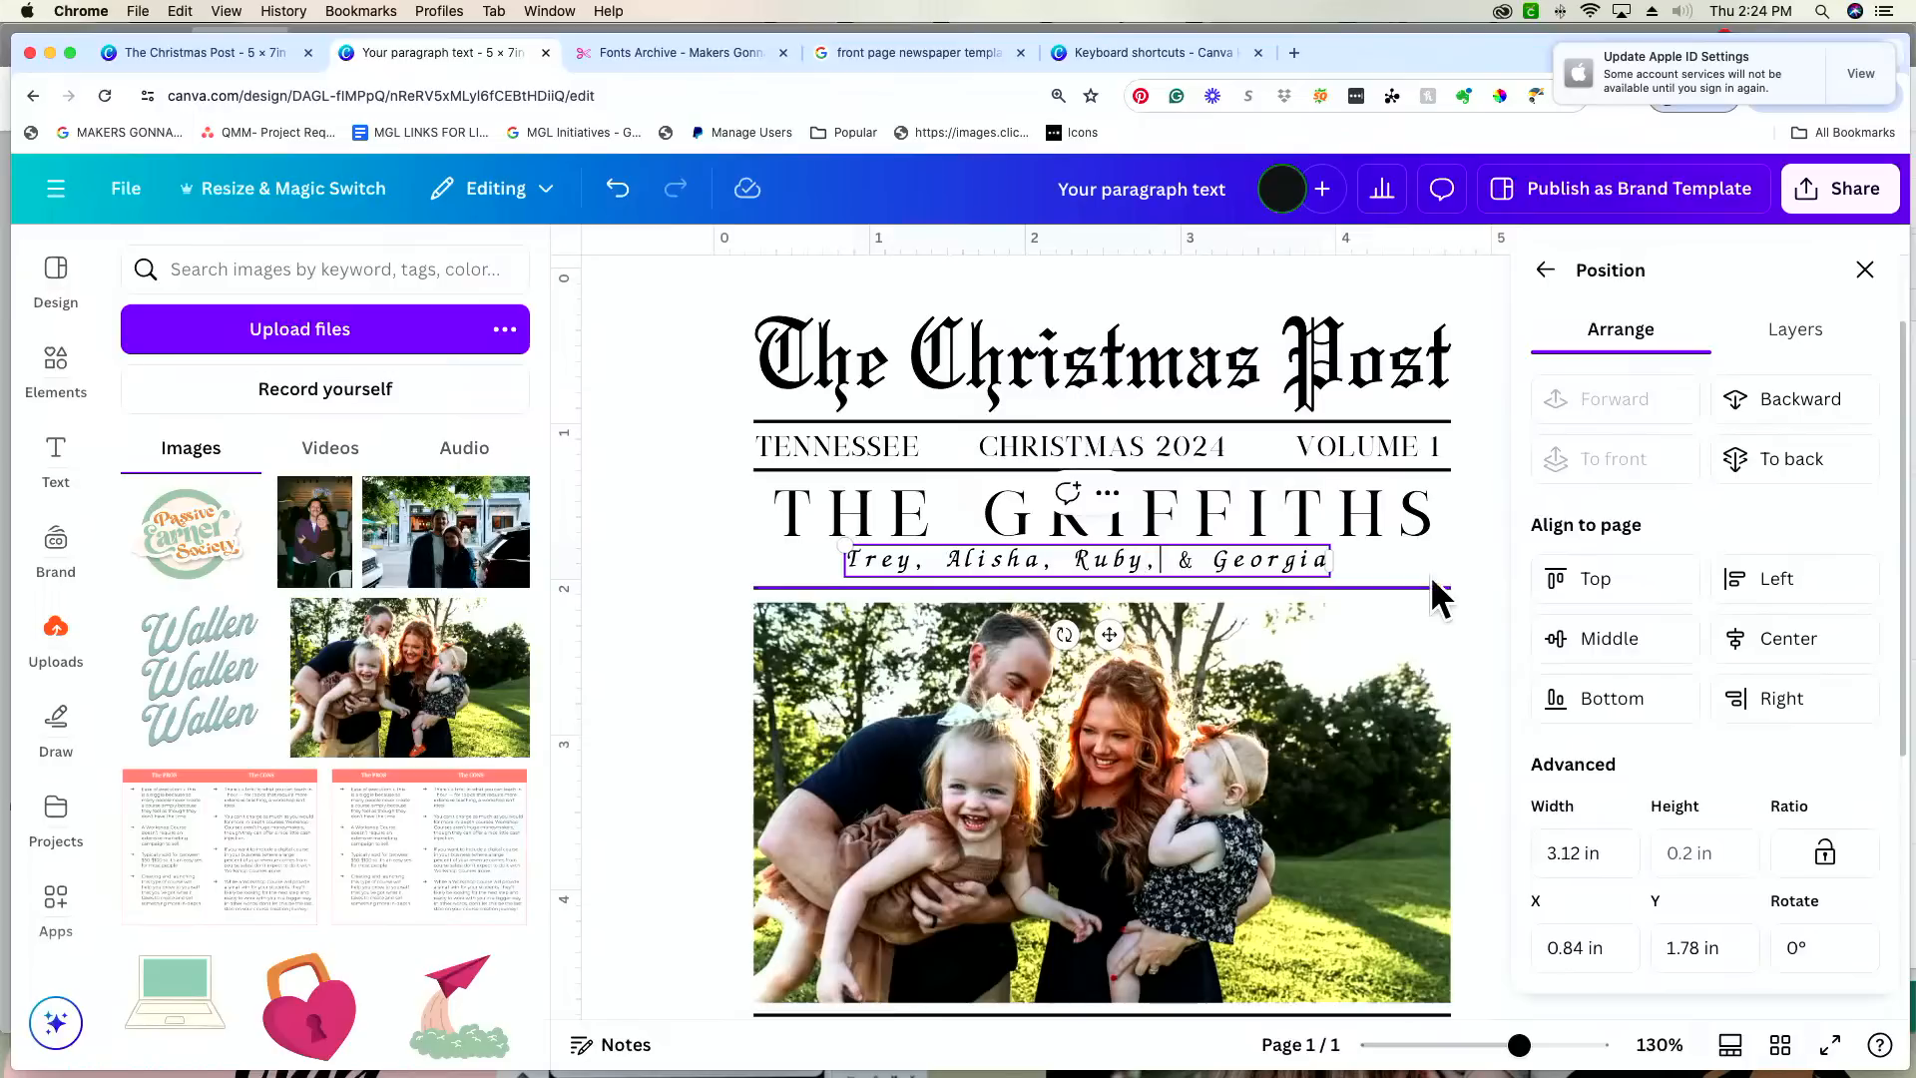
click(770, 561)
Step: Finish the first message column with "has been a season of growing, learning, experiencing new things, and loving for our family."
scroll(771, 559, down, 5)
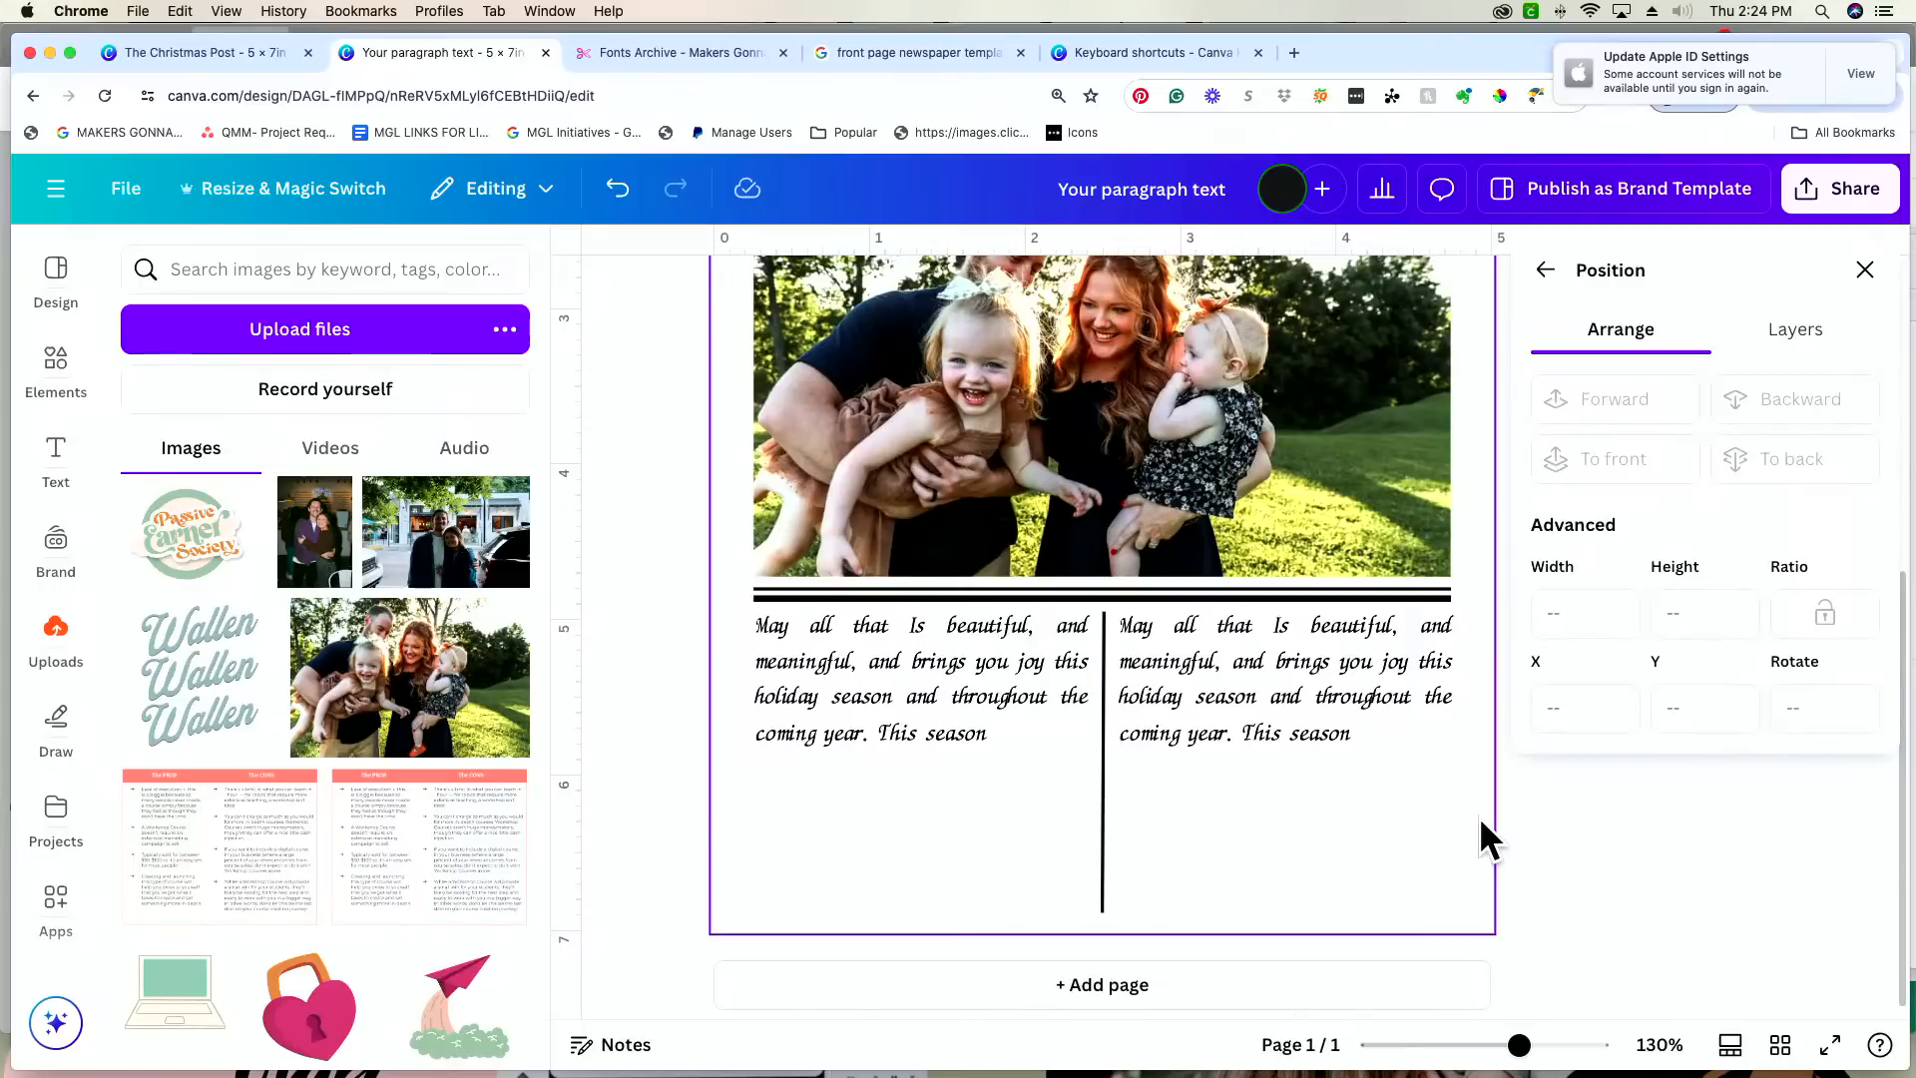
click(998, 729)
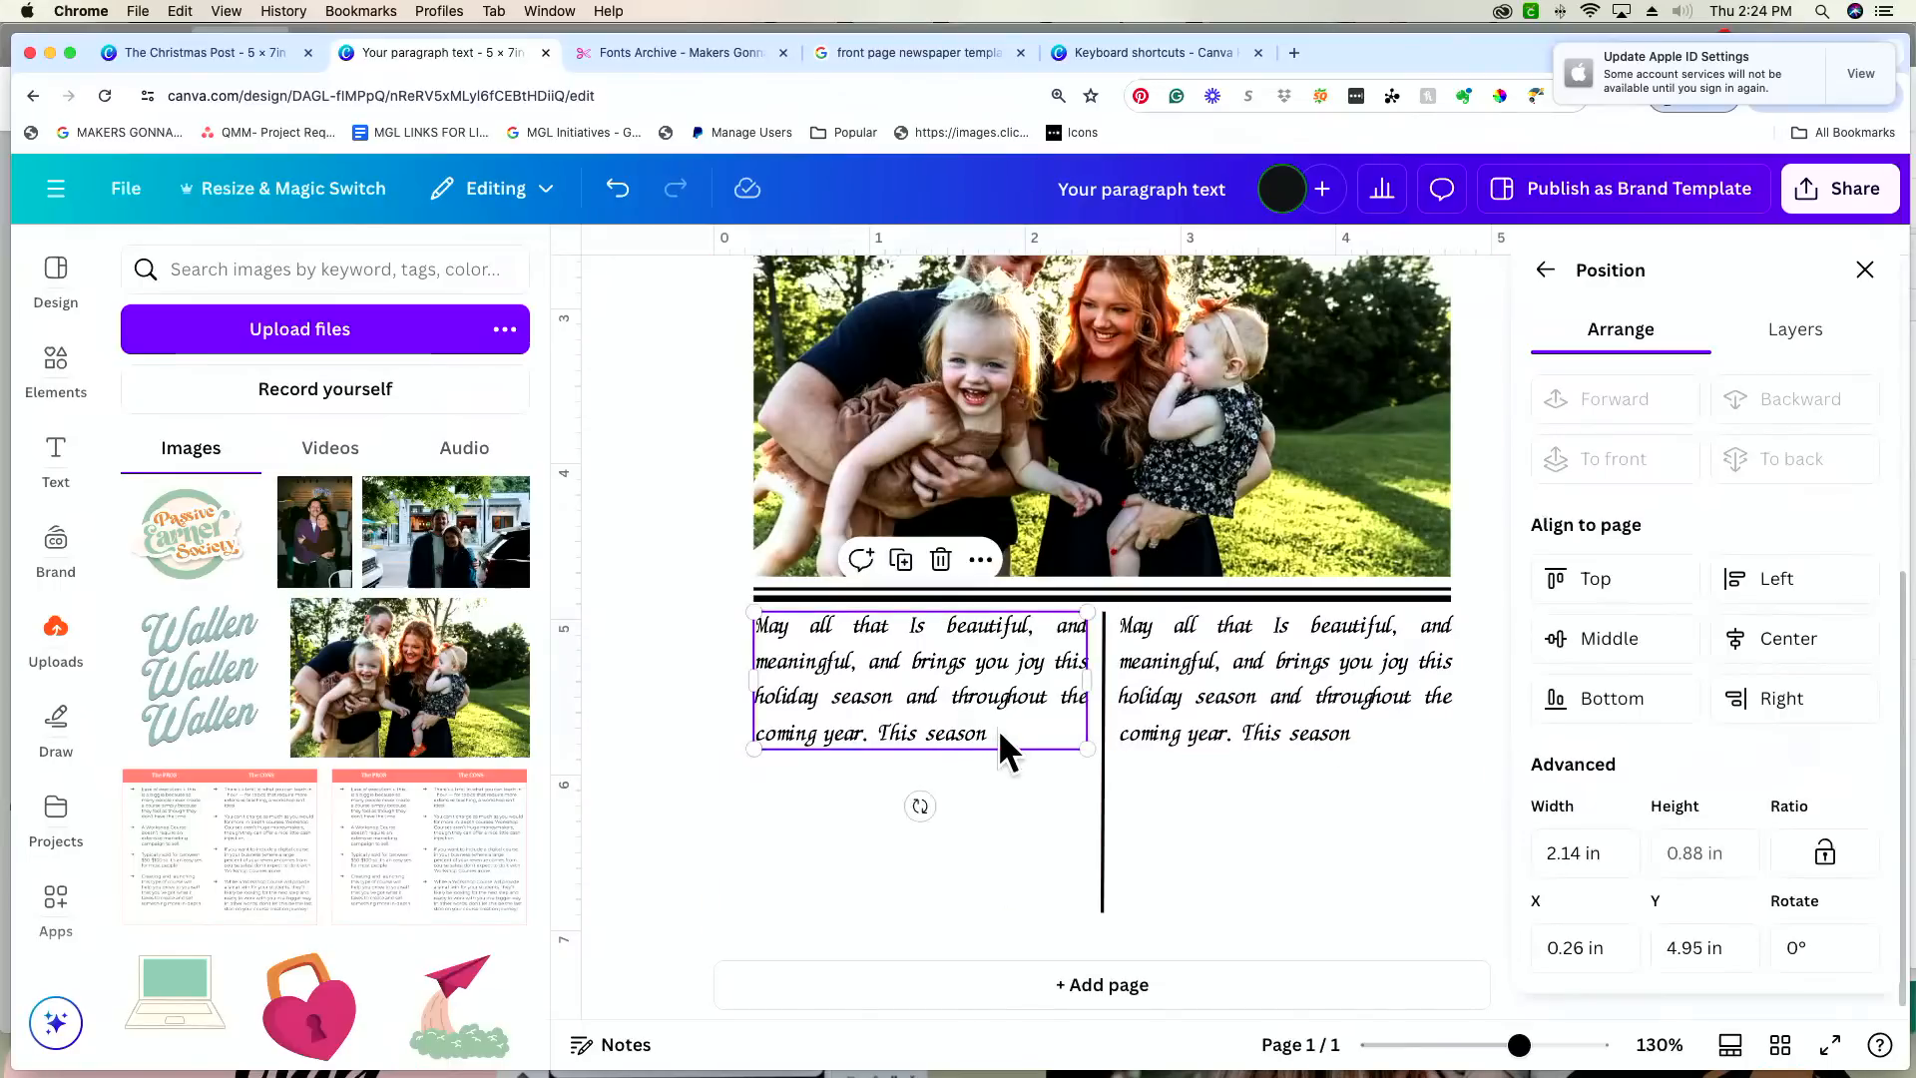
click(1016, 732)
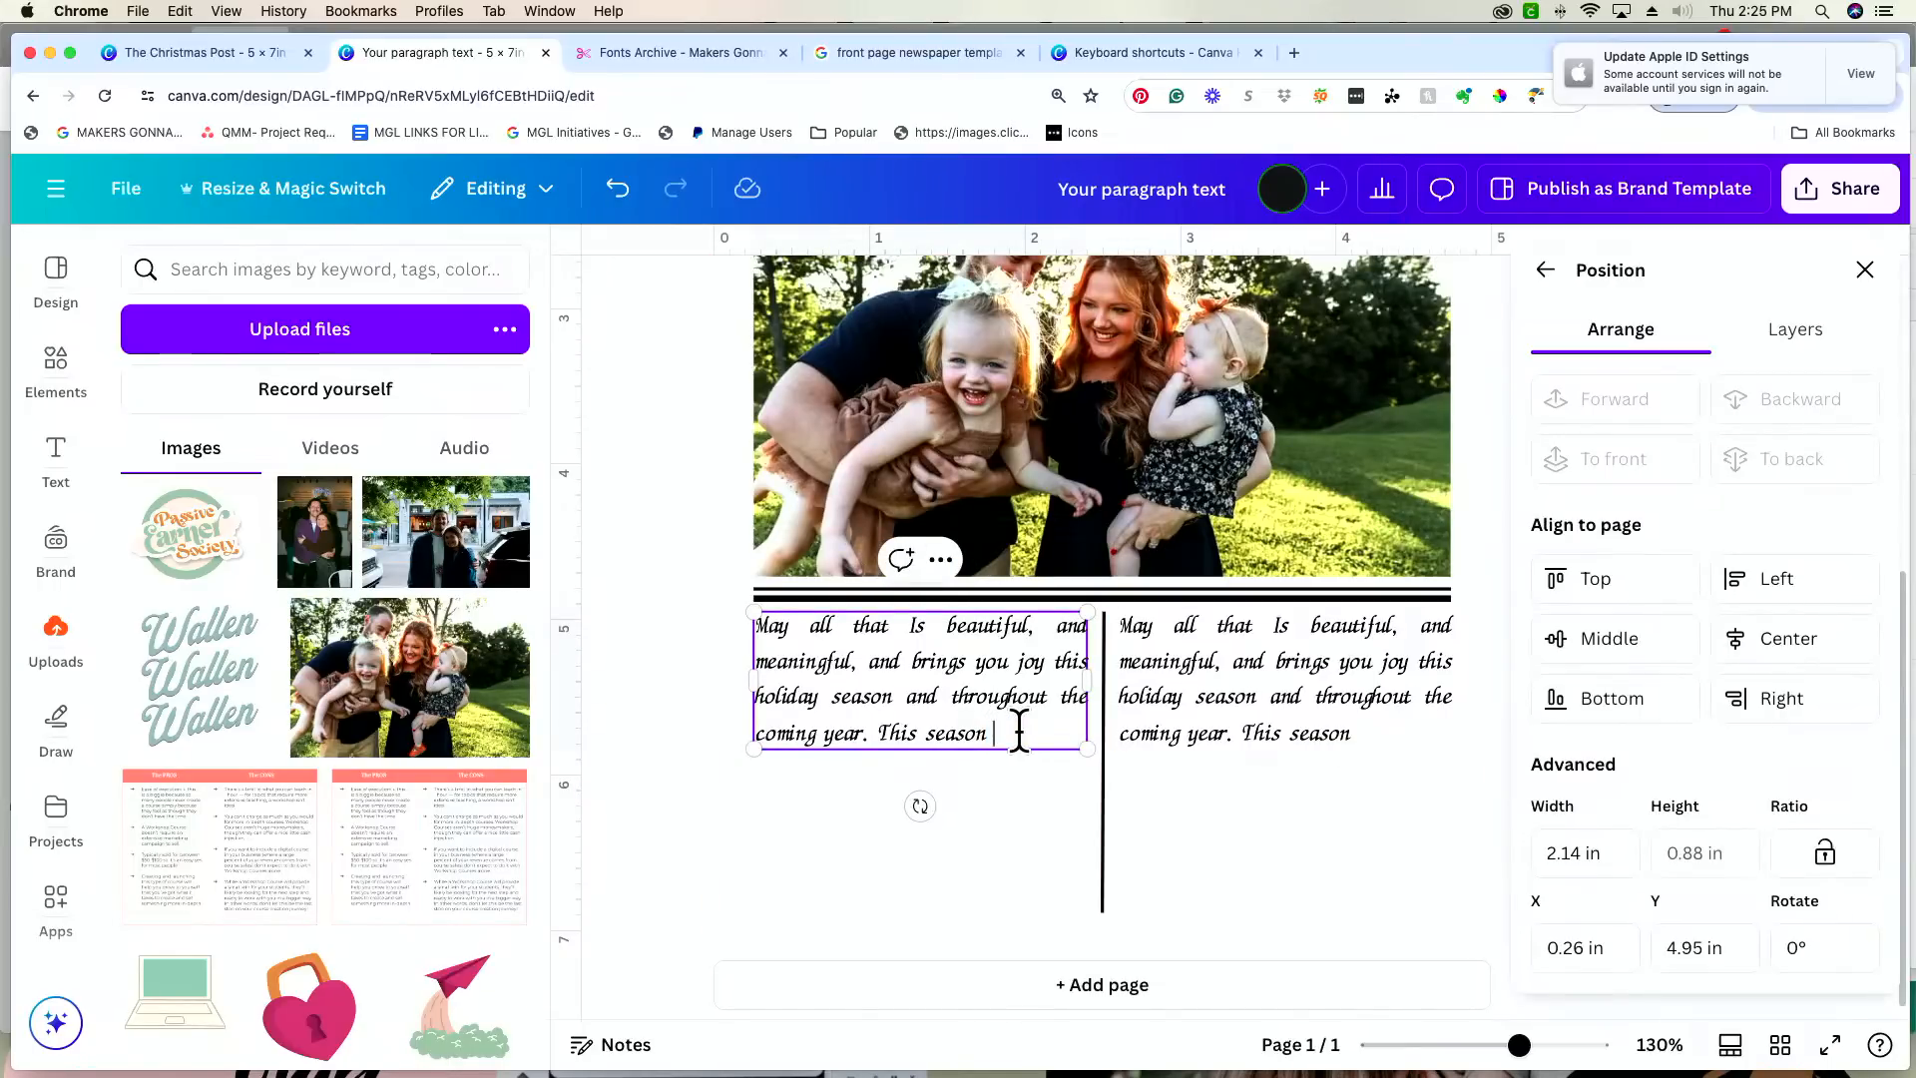
text(has been a s)
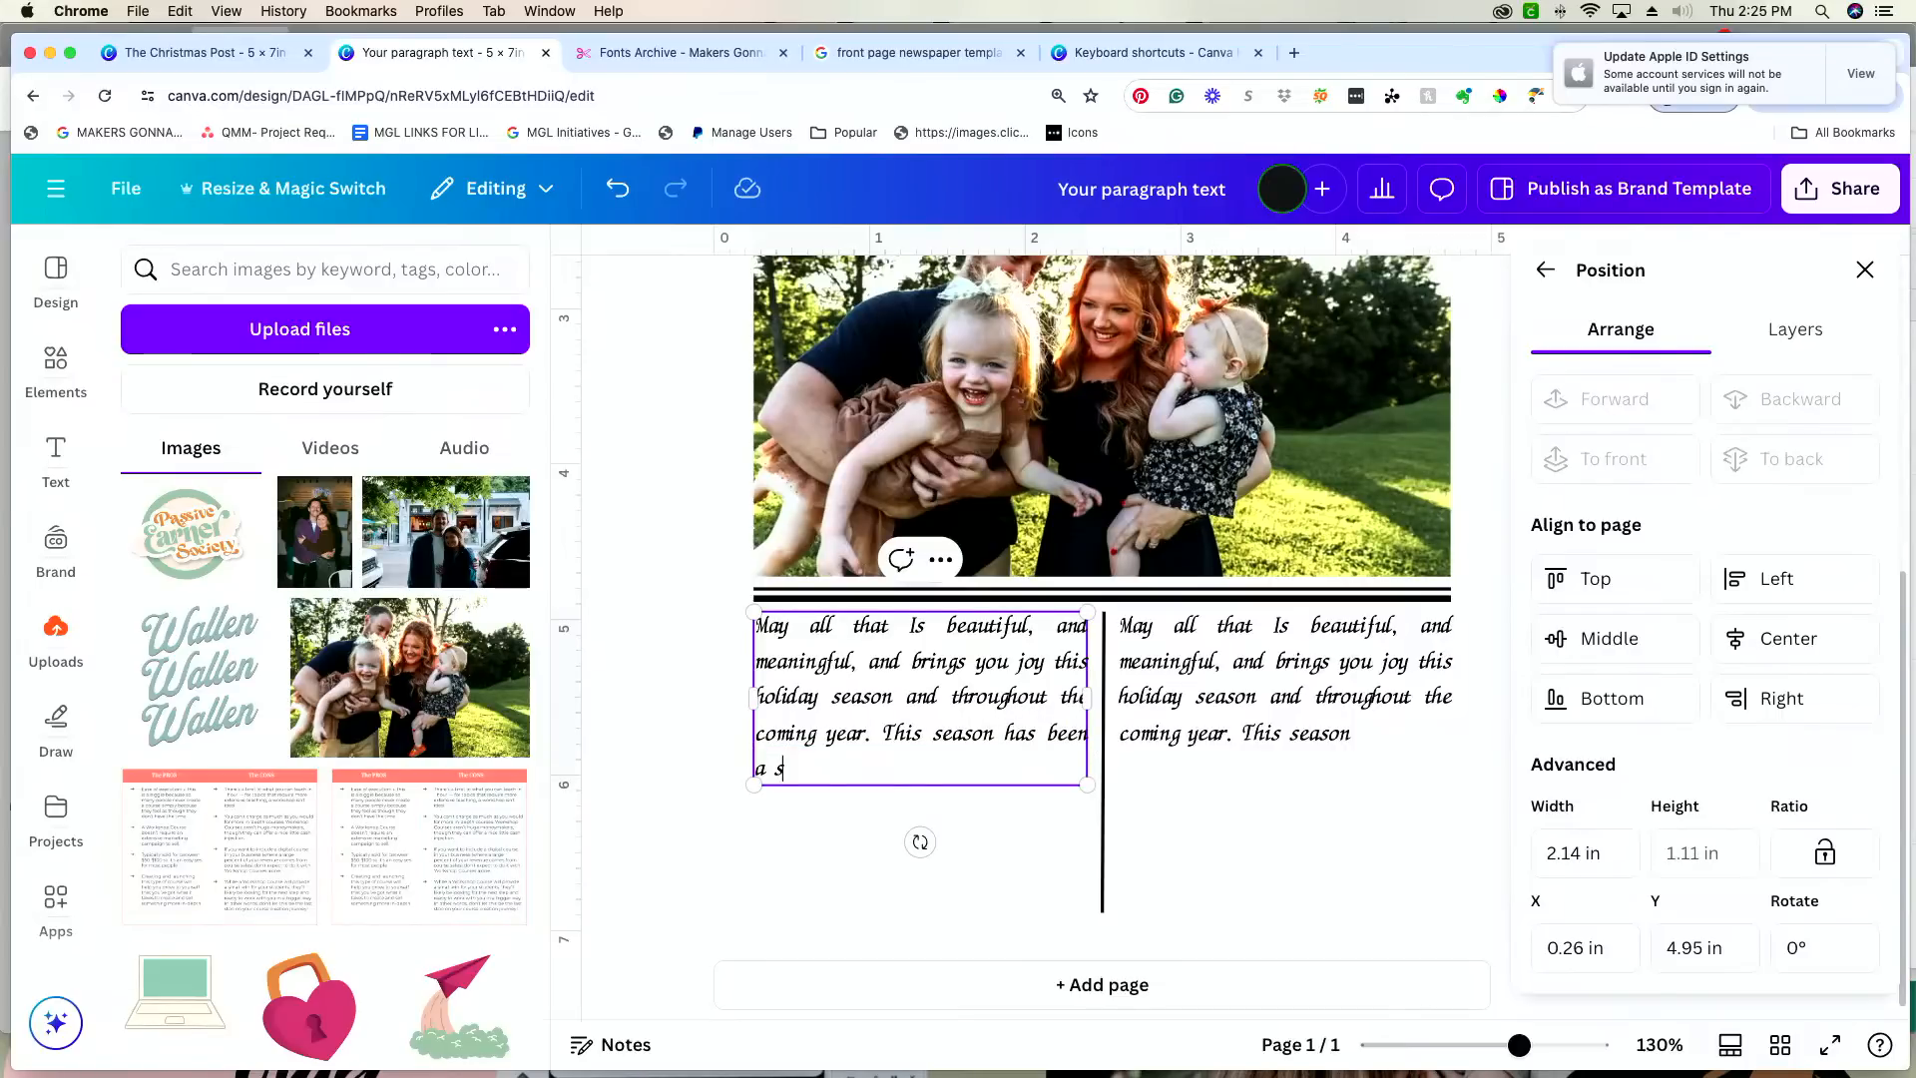
text(eason of growing, learning)
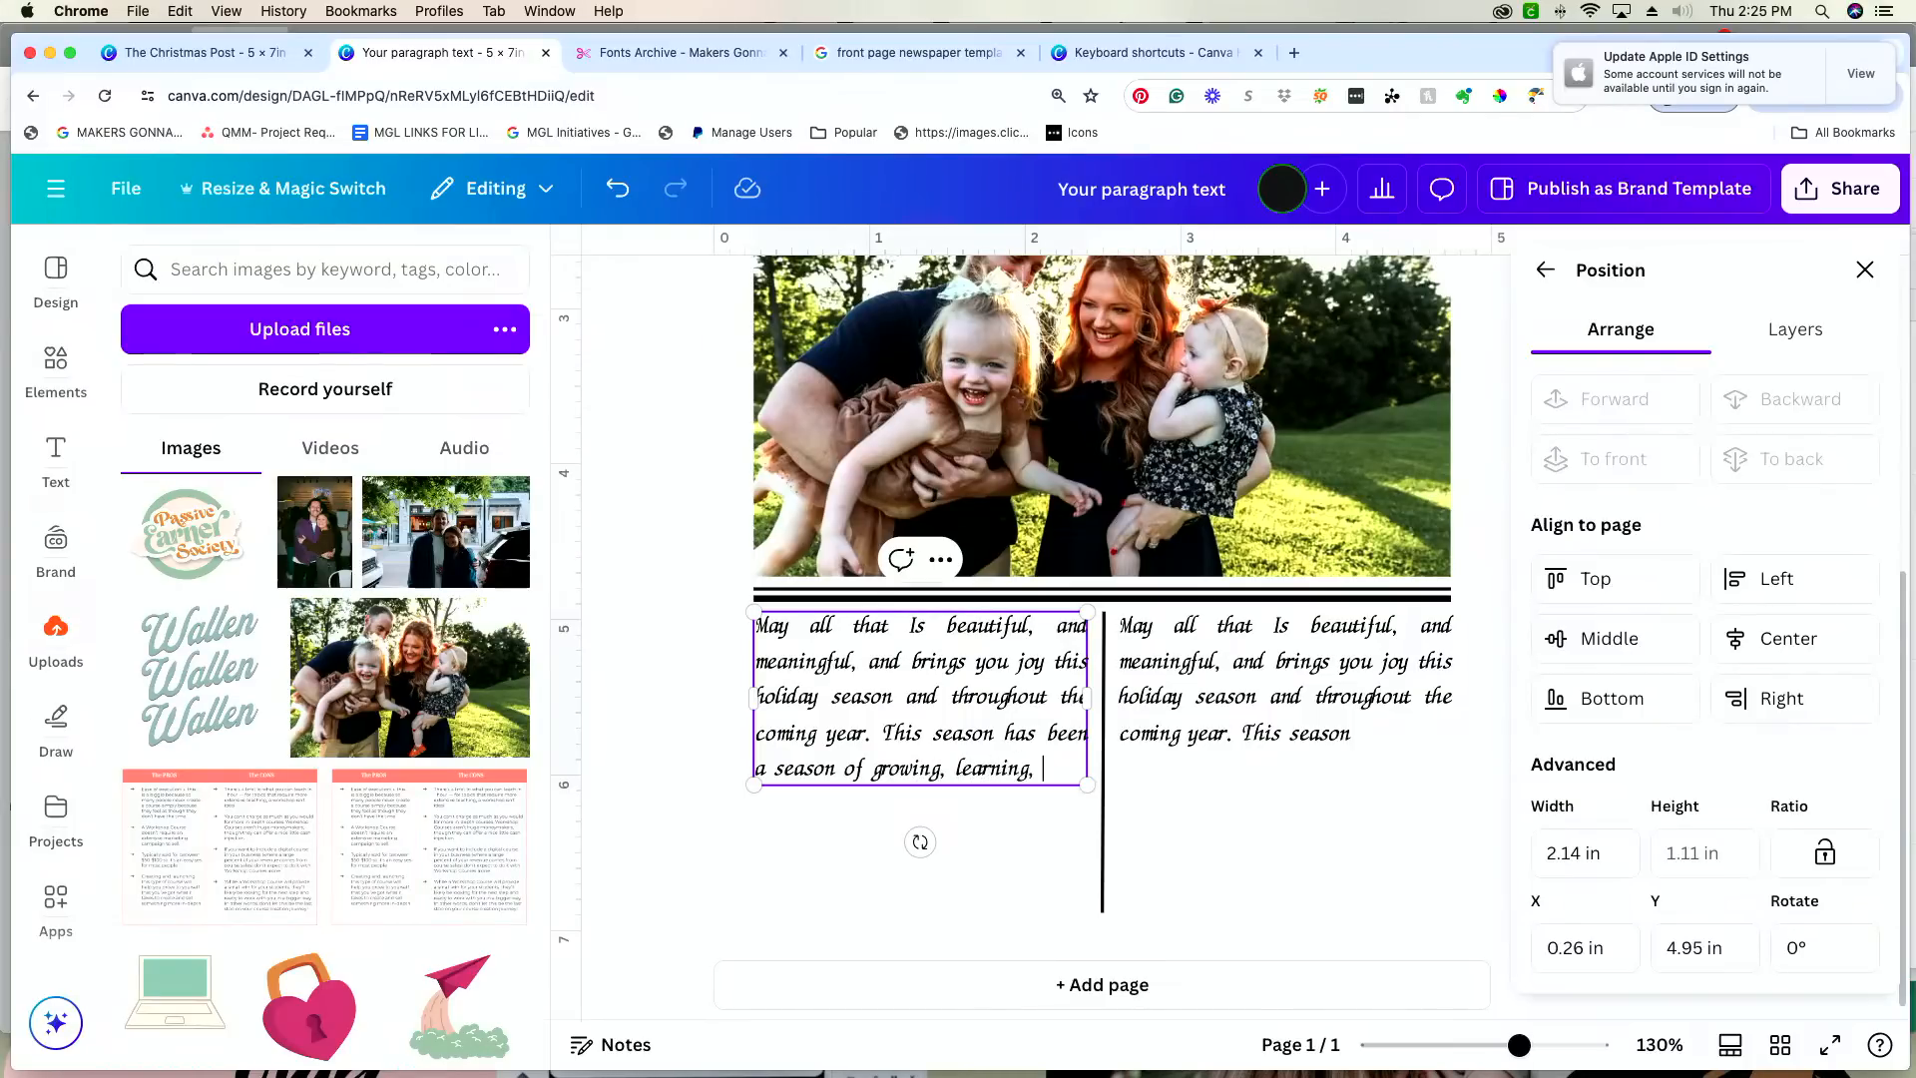
text(, experienc)
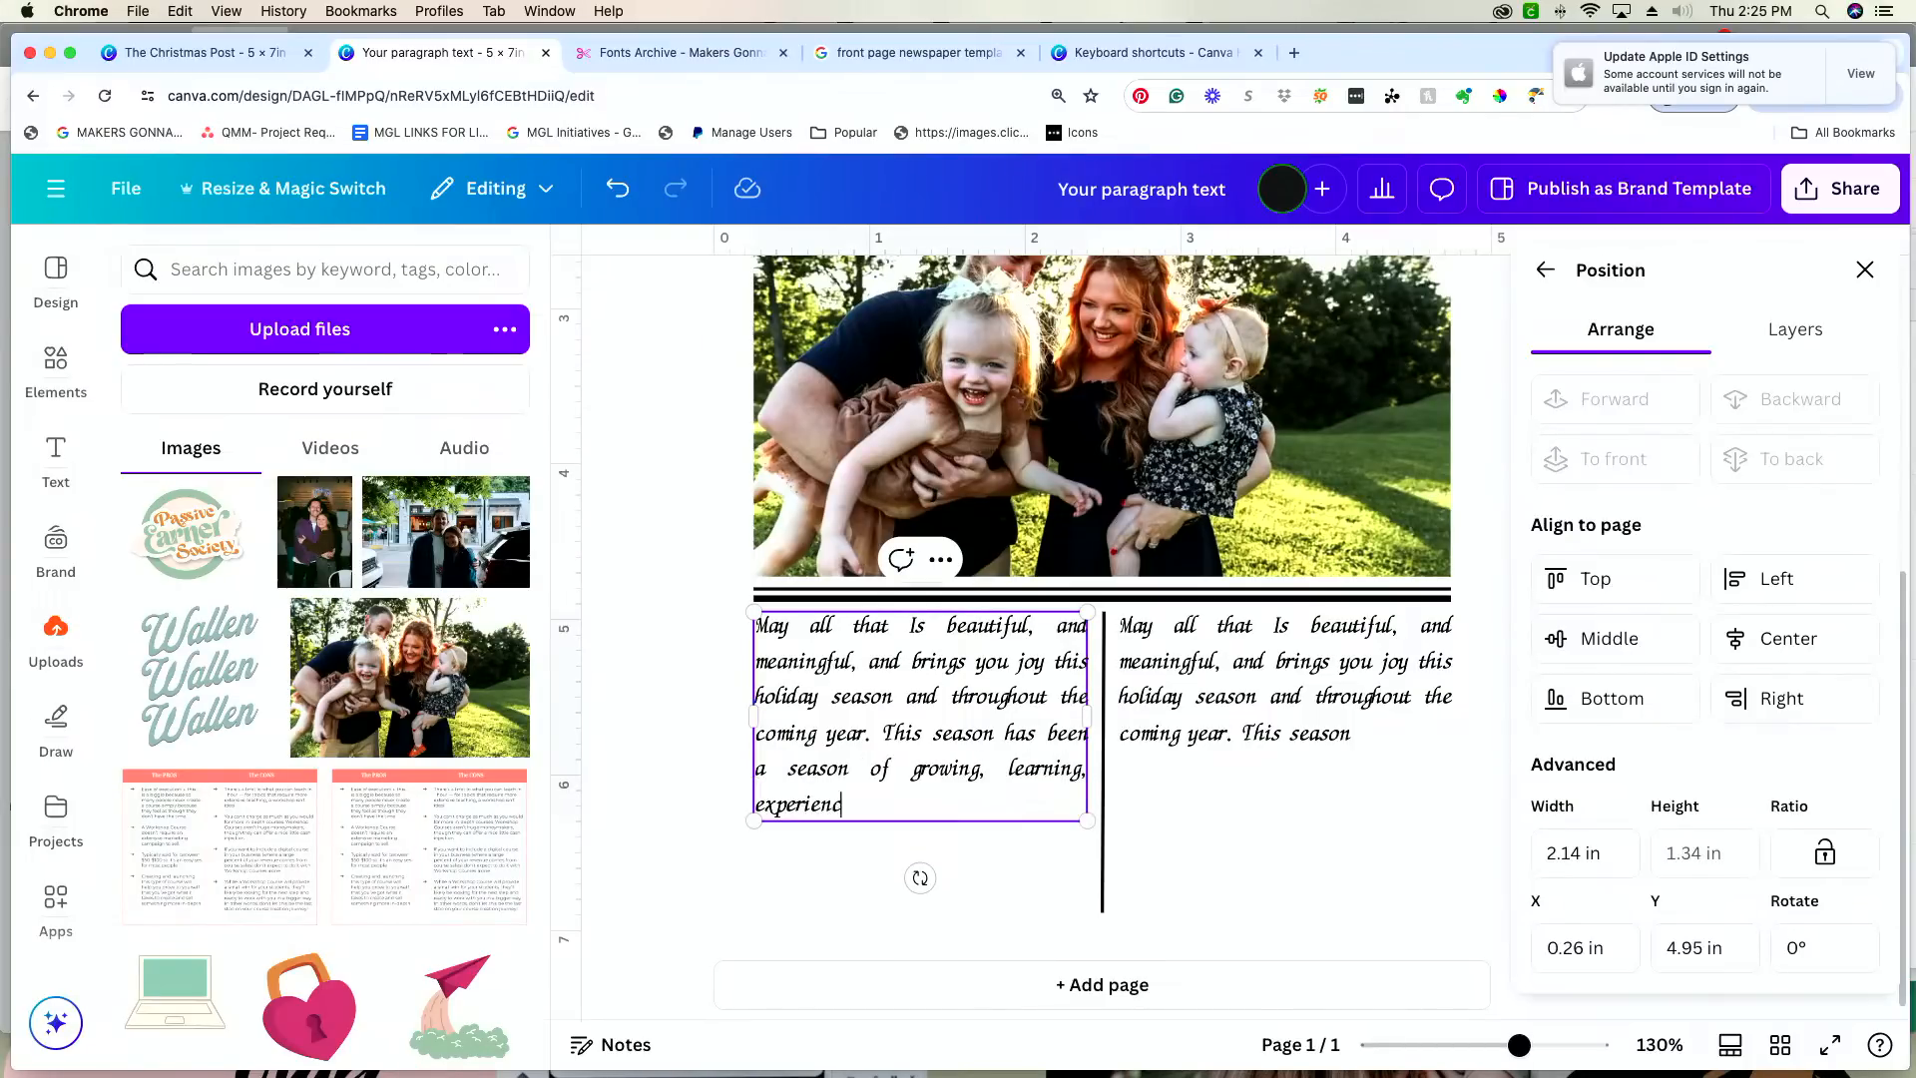
text(ing new things)
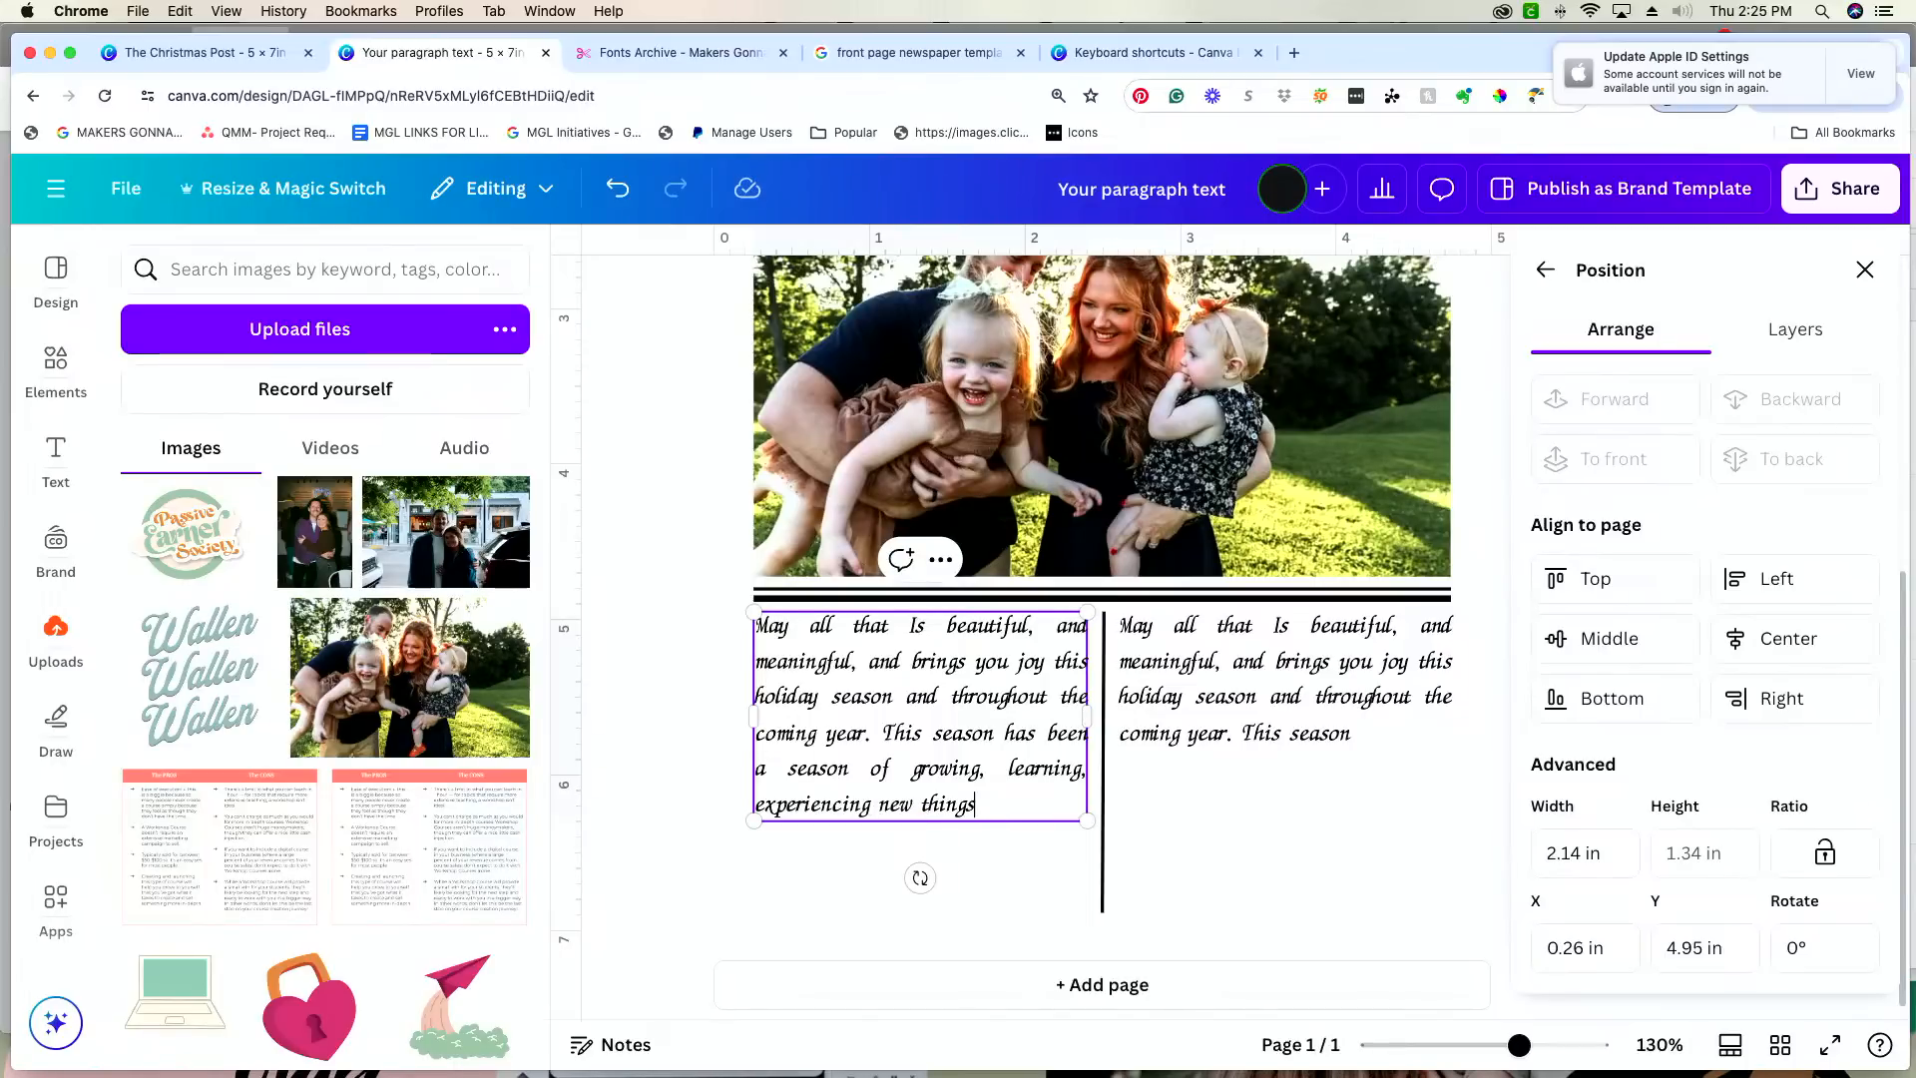
text( , and loving for our family)
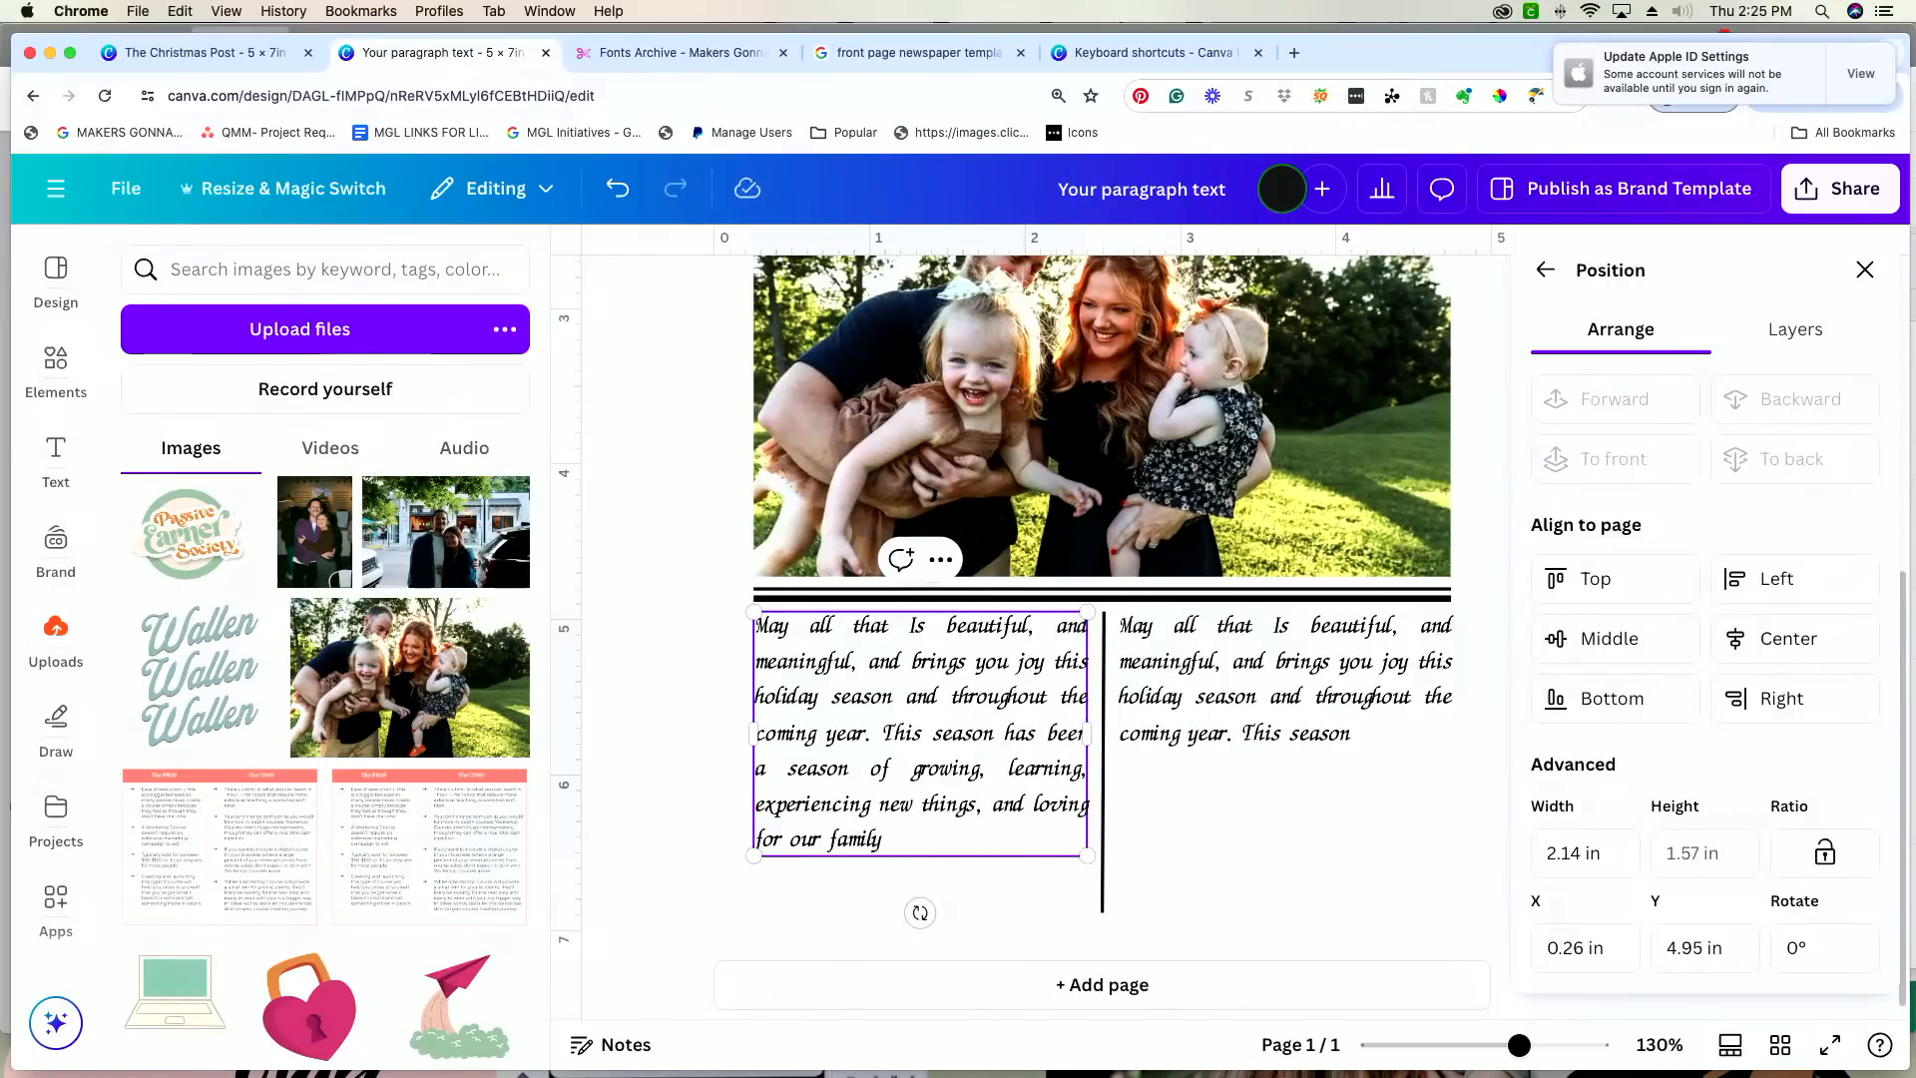
text(.)
Step: Replace the second column's text with "We are so thankful to have you and your family be apart of our journey. wishing you a"
click(1210, 719)
click(1209, 716)
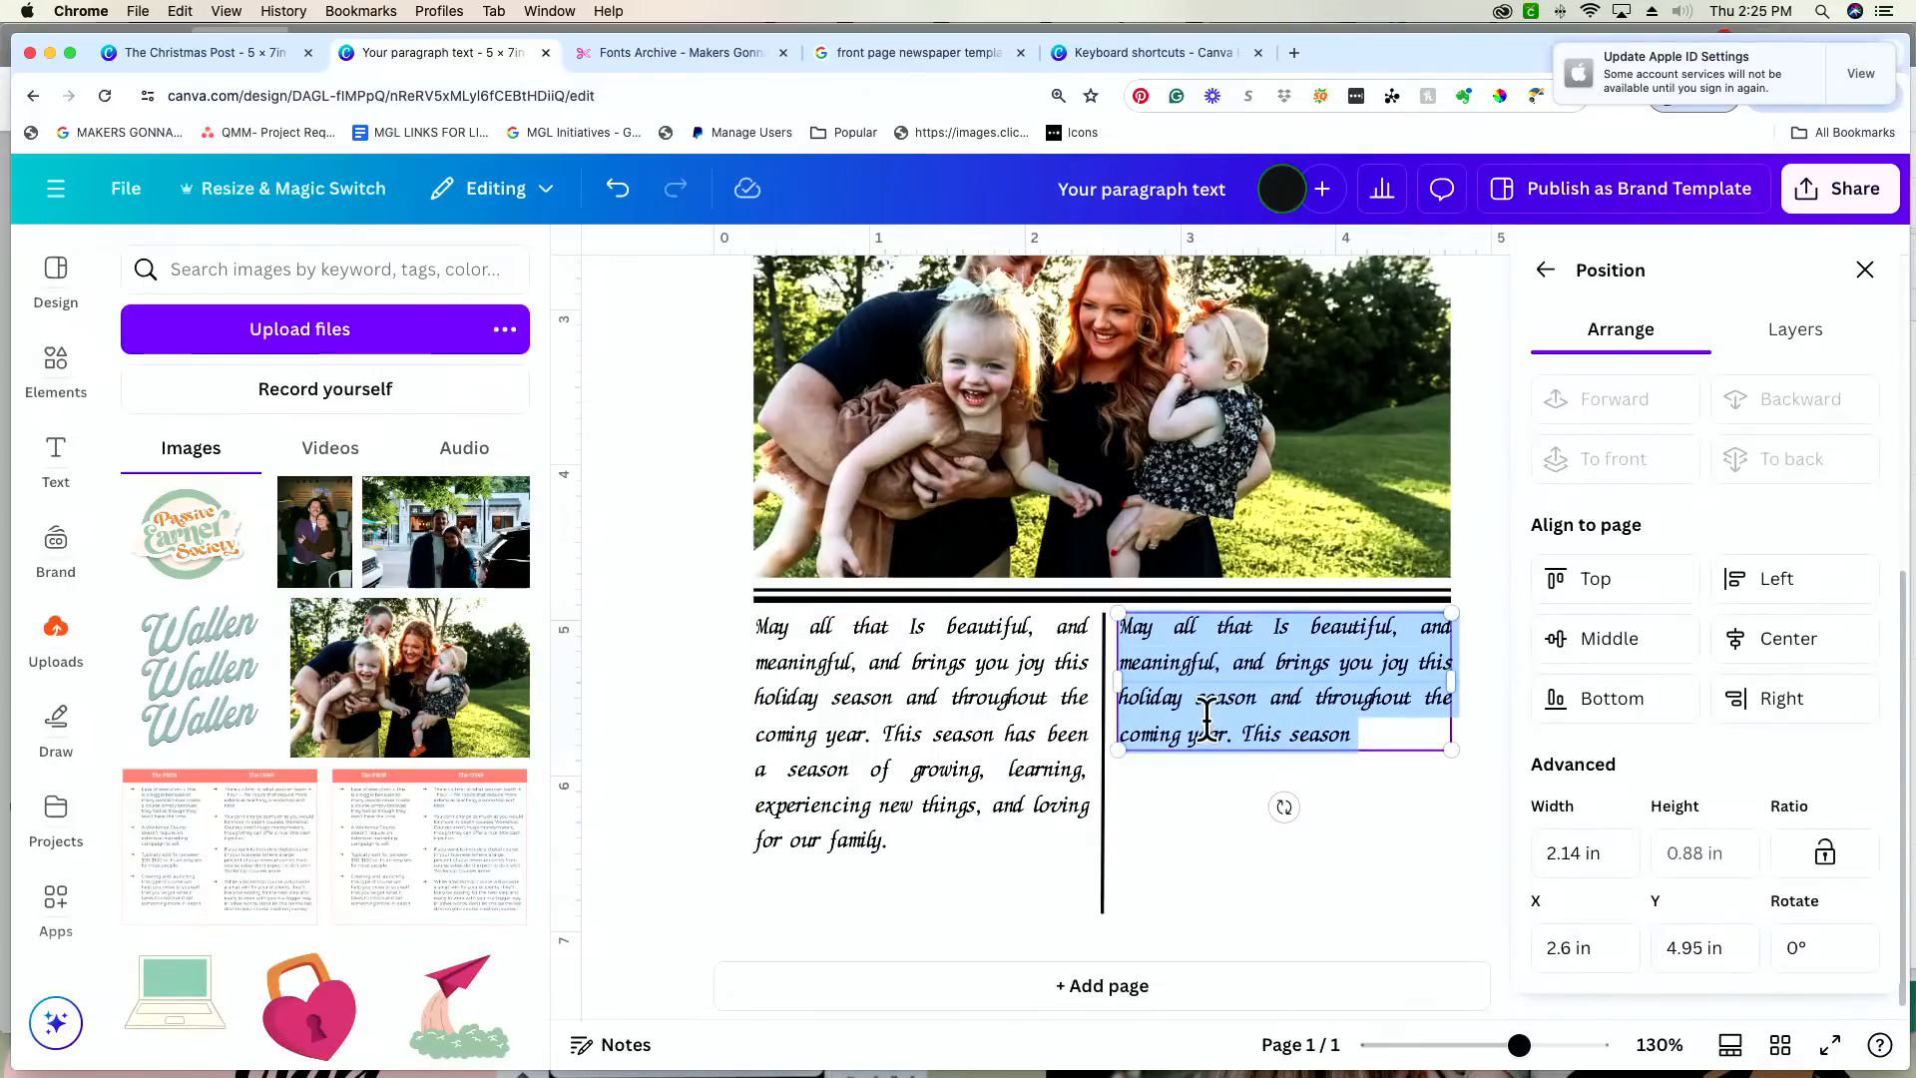
text(wqe)
key(BackSpace)
key(BackSpace)
key(BackSpace)
key(BackSpace)
key(BackSpace)
key(BackSpace)
key(BackSpace)
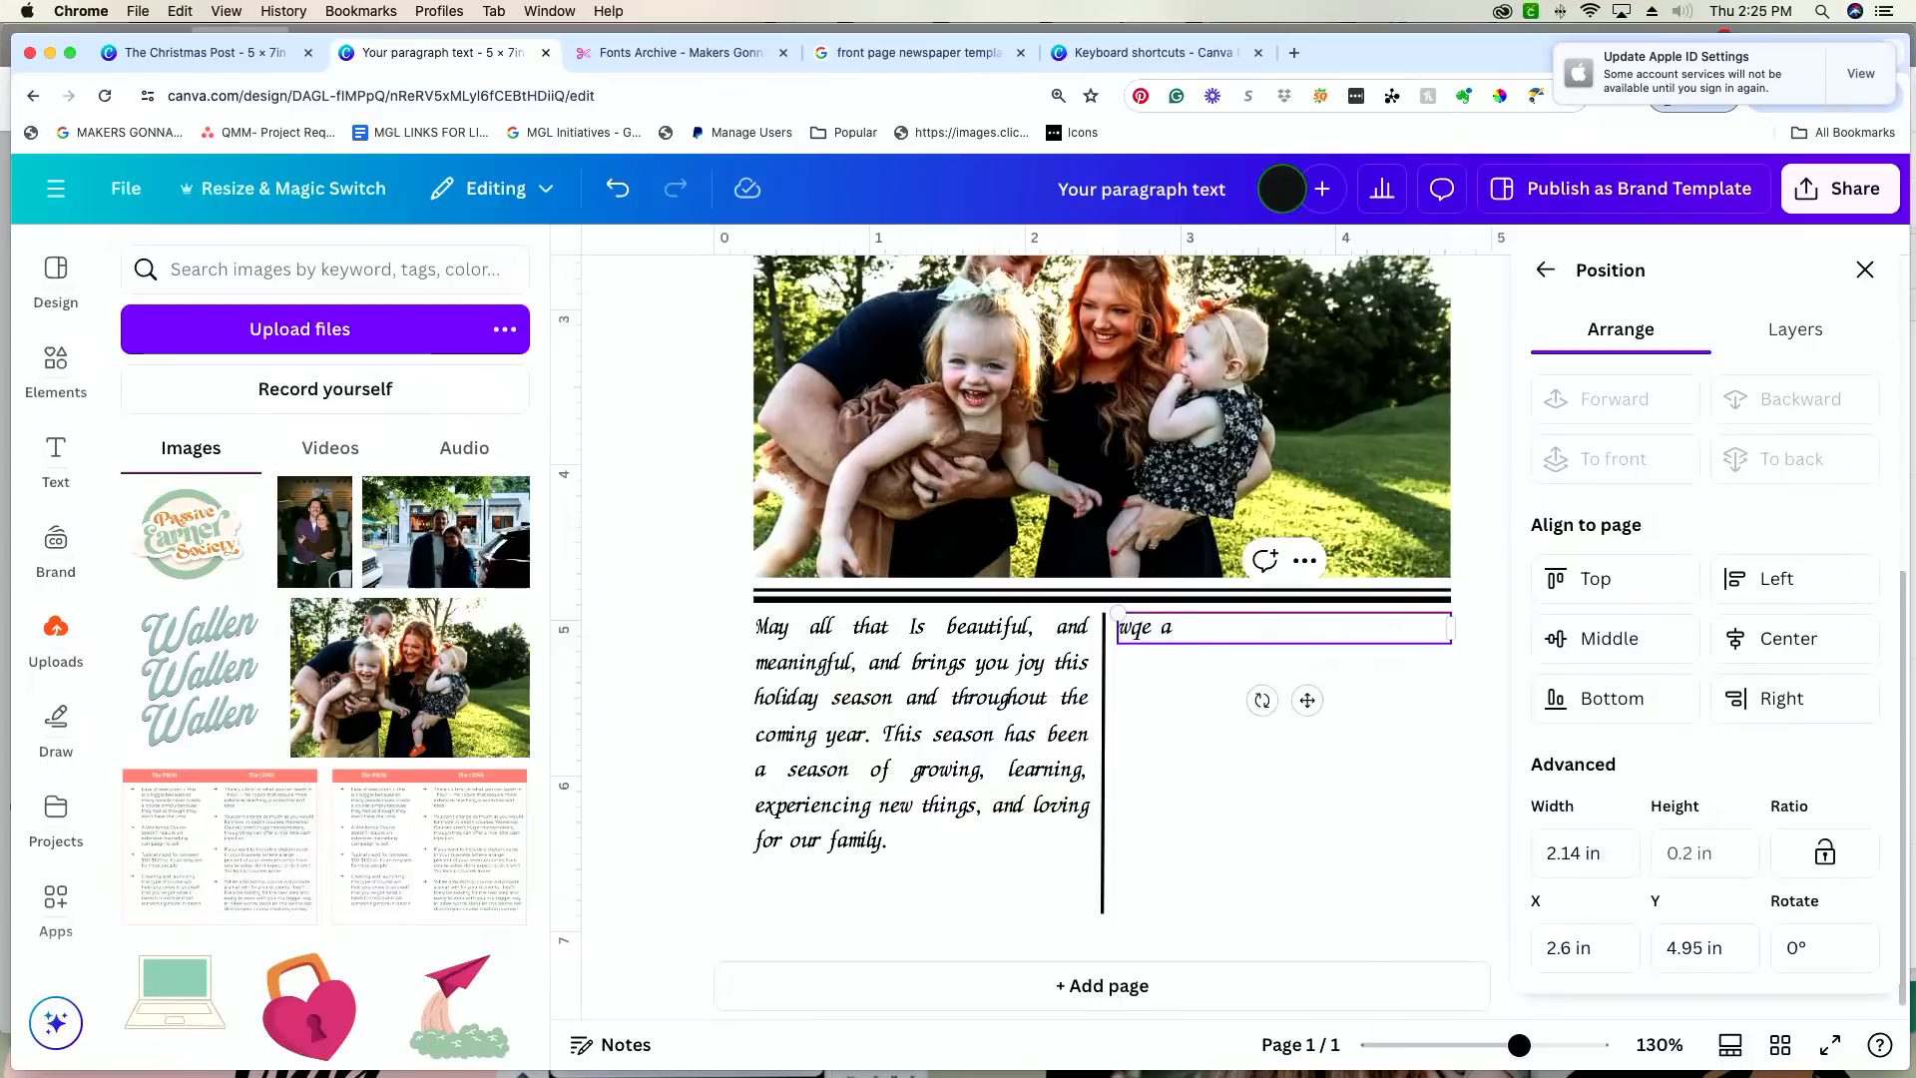
text(We)
text( are sp y)
key(BackSpace)
key(BackSpace)
key(BackSpace)
key(BackSpace)
key(BackSpace)
text(o thi)
key(BackSpace)
text(anks)
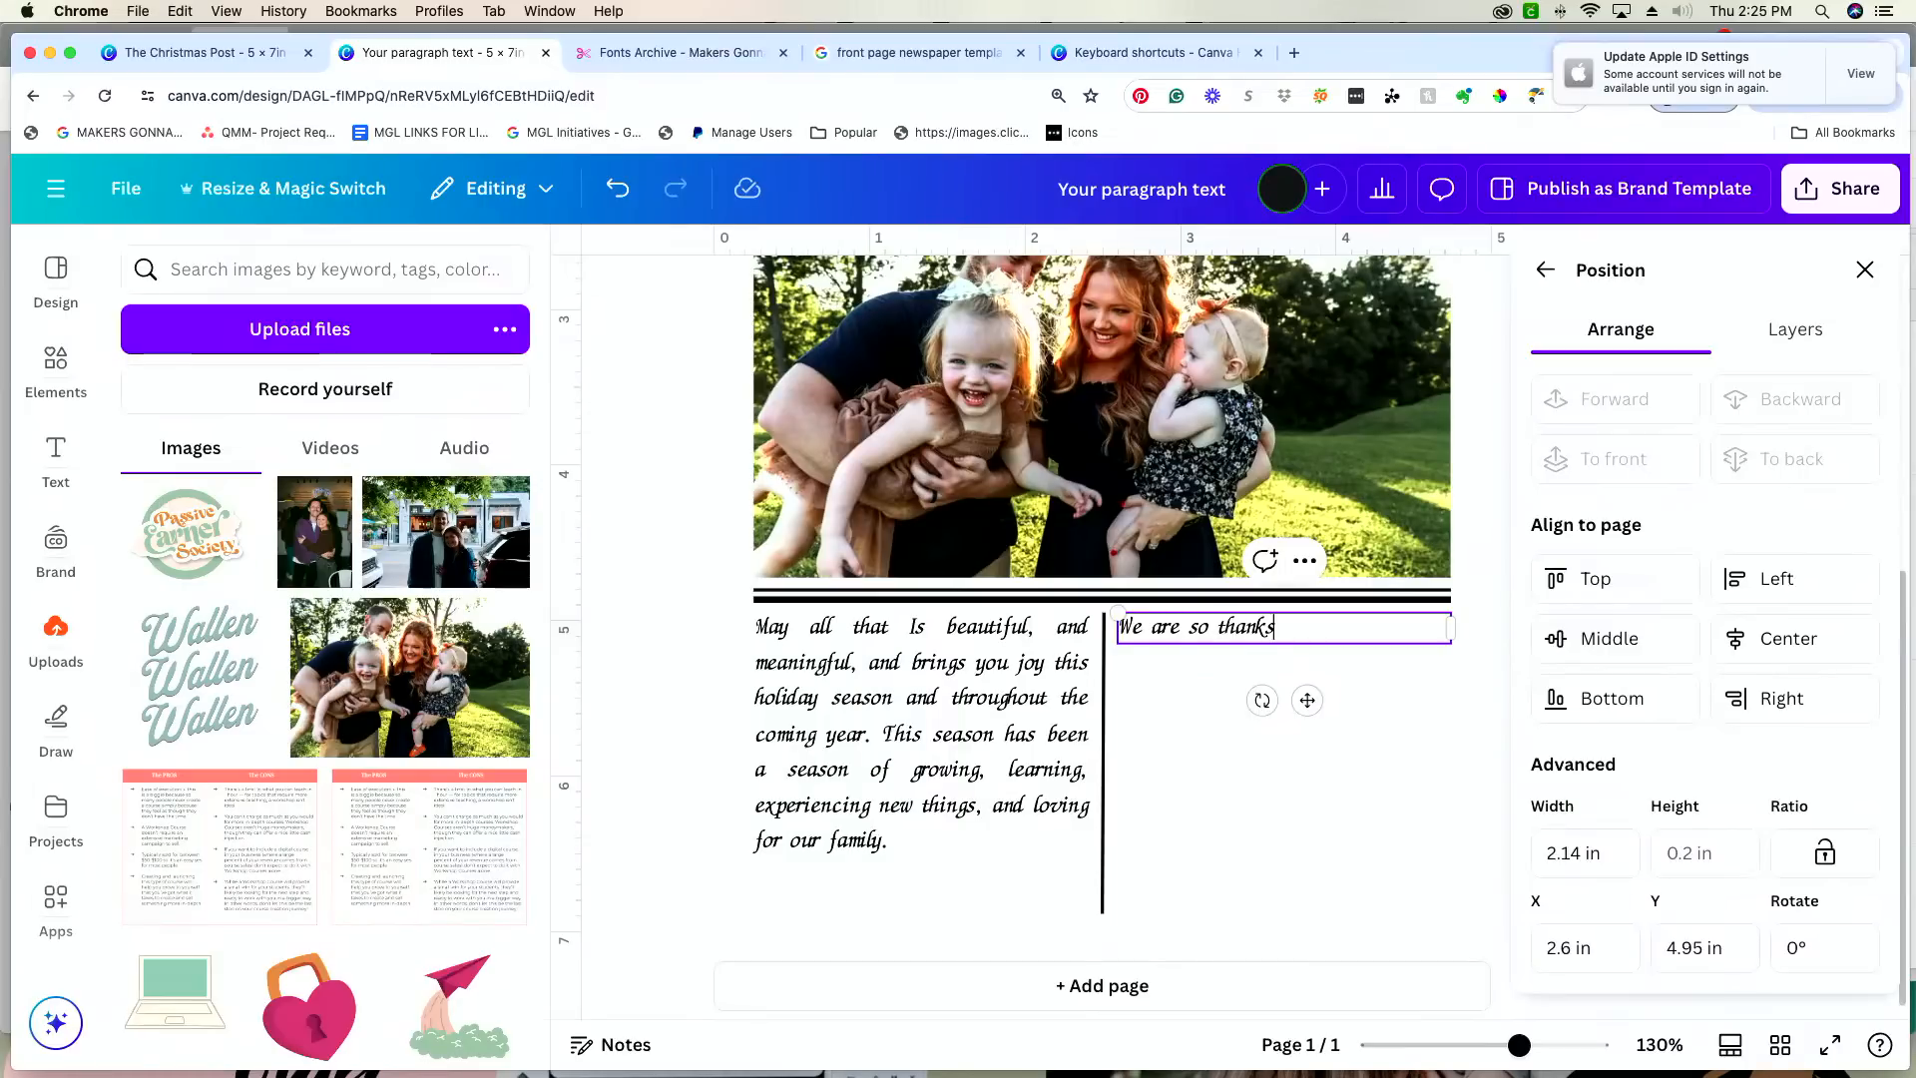
text(ful to have you and your family be )
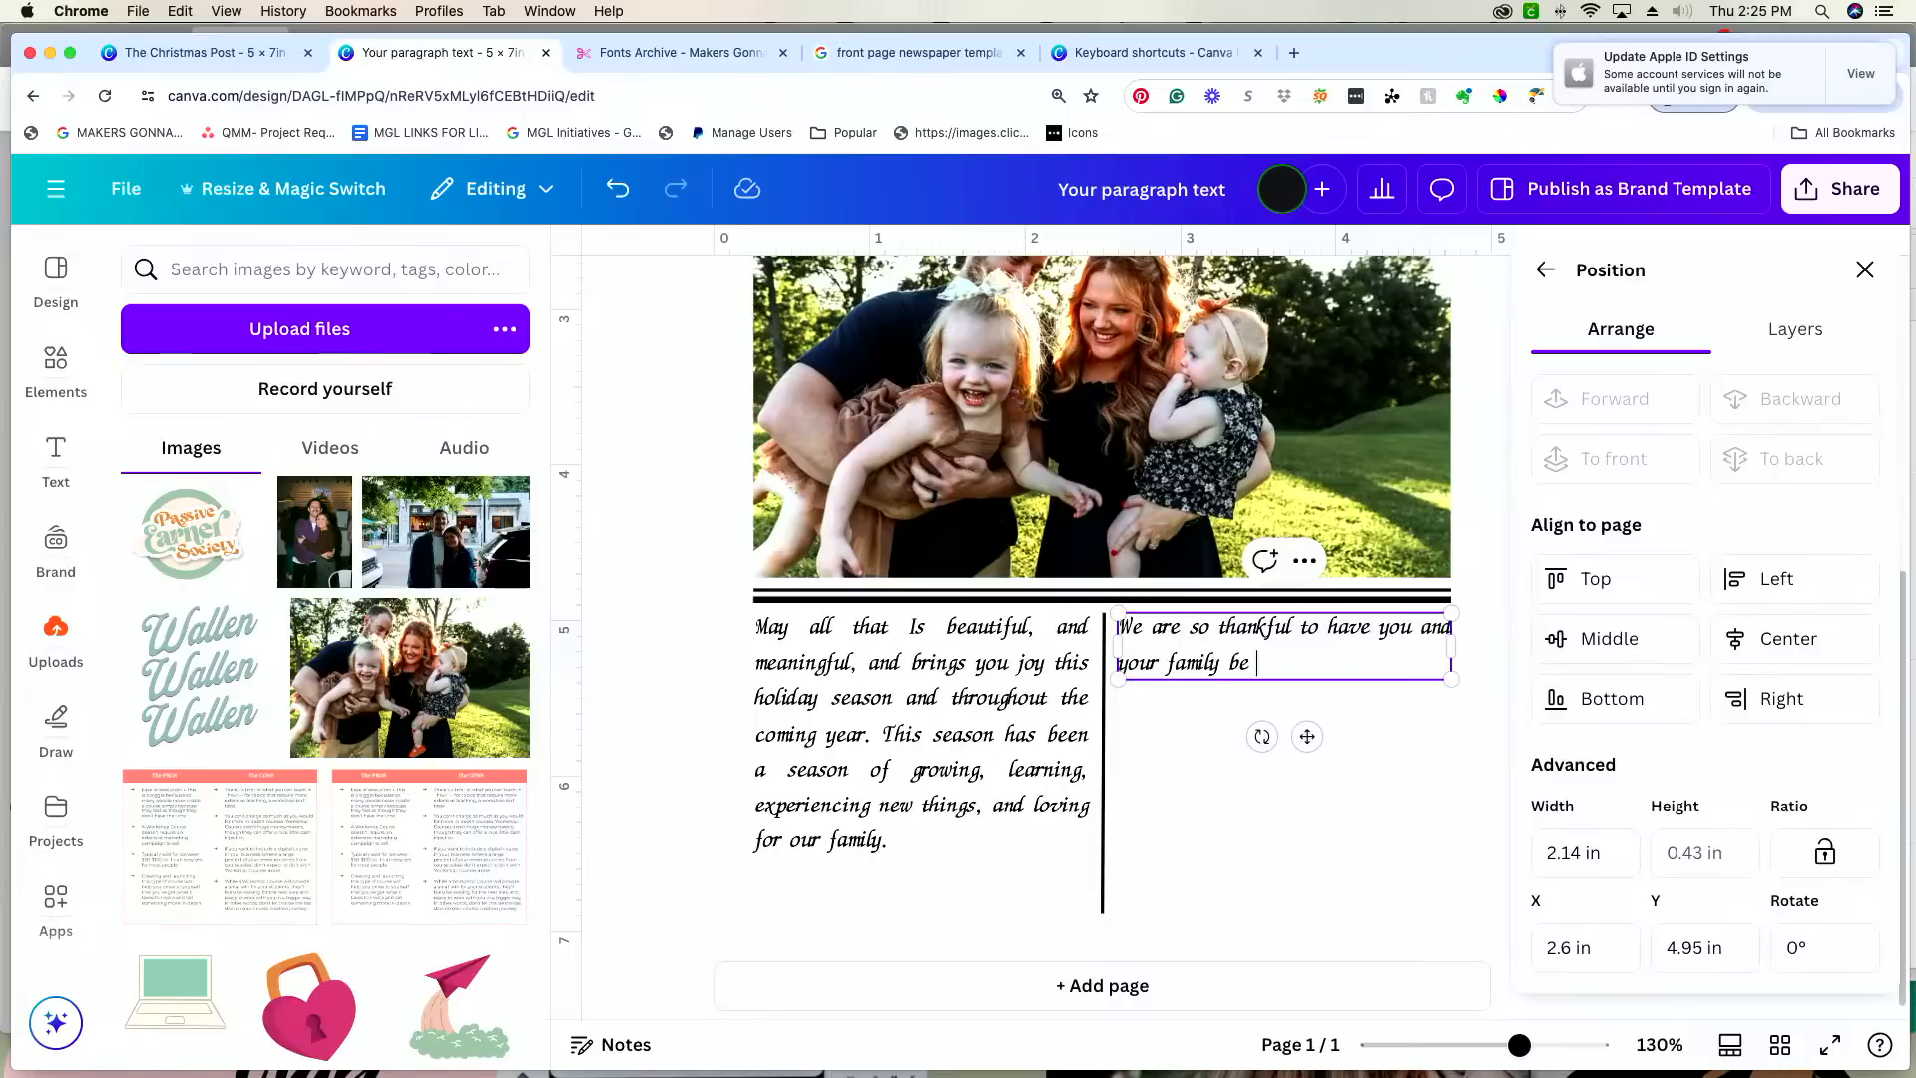
text(apart of our joy)
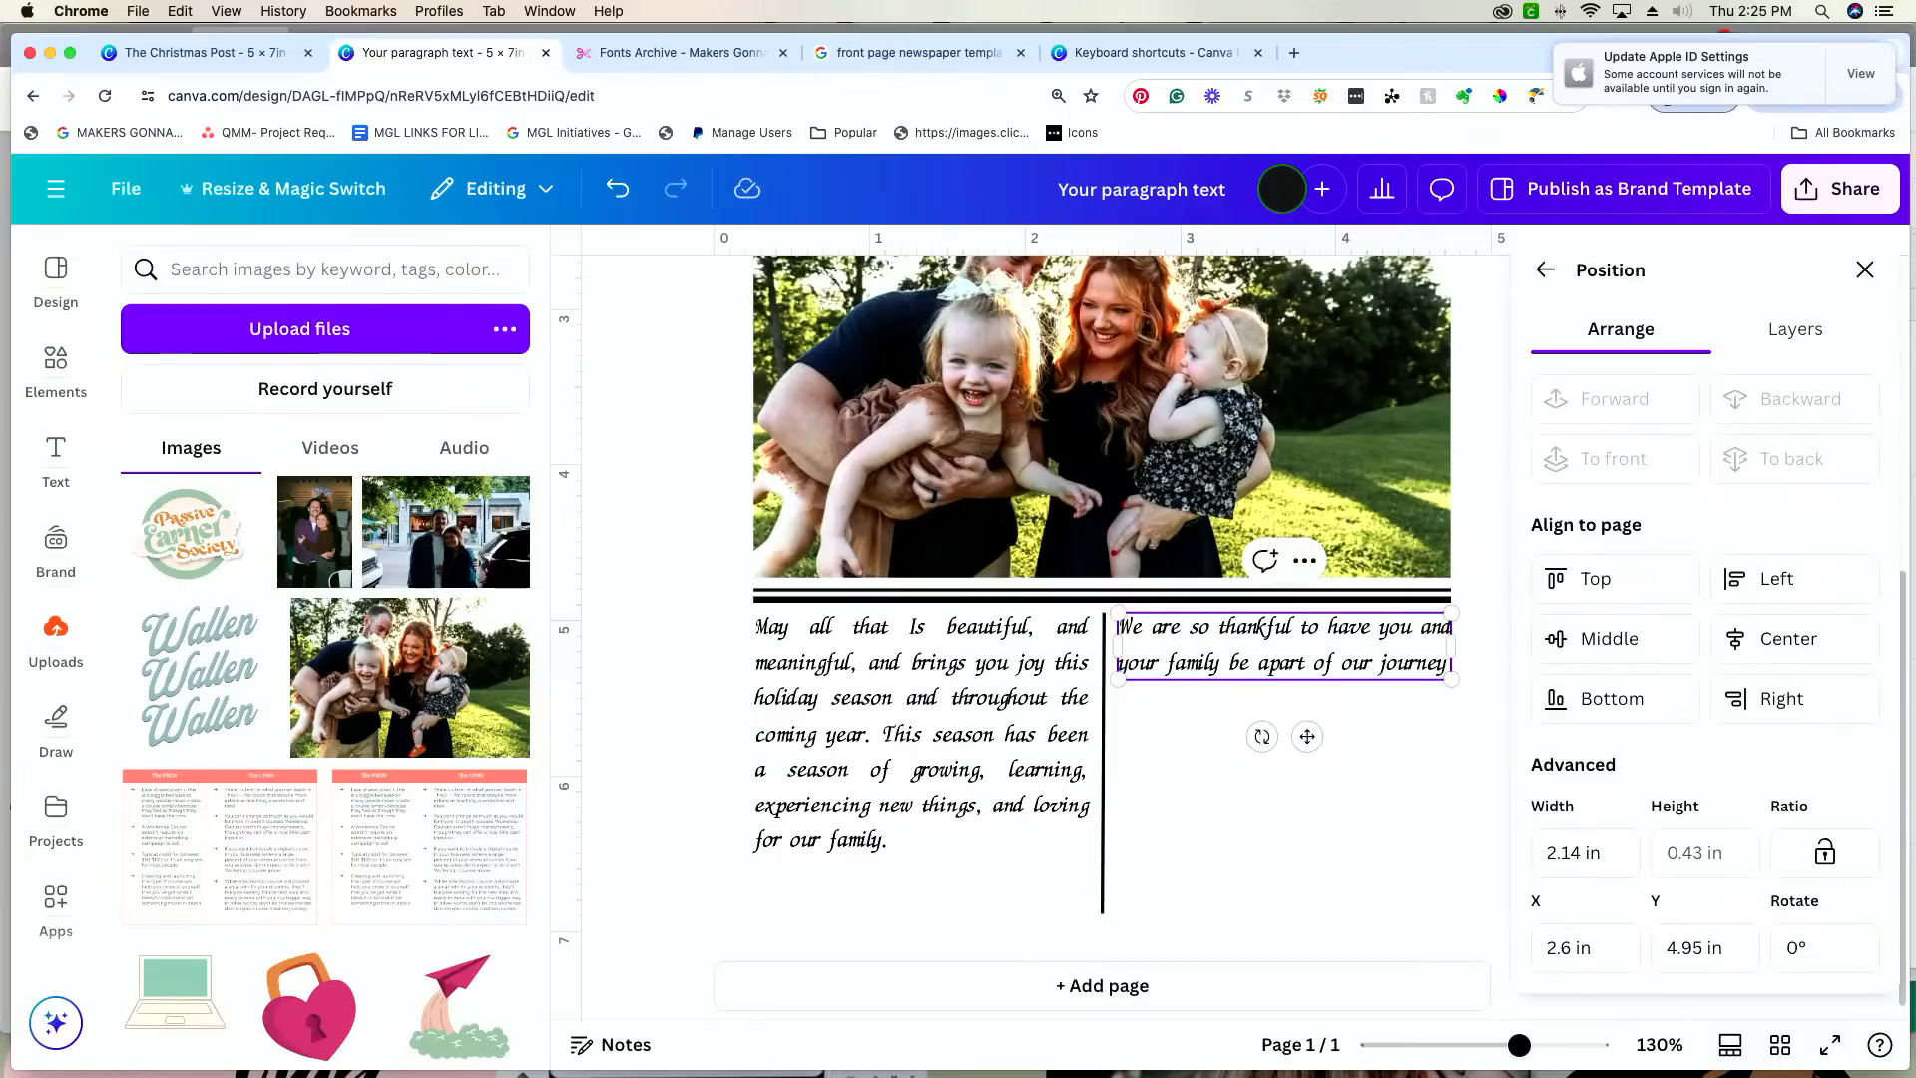
text(rney. wishing y)
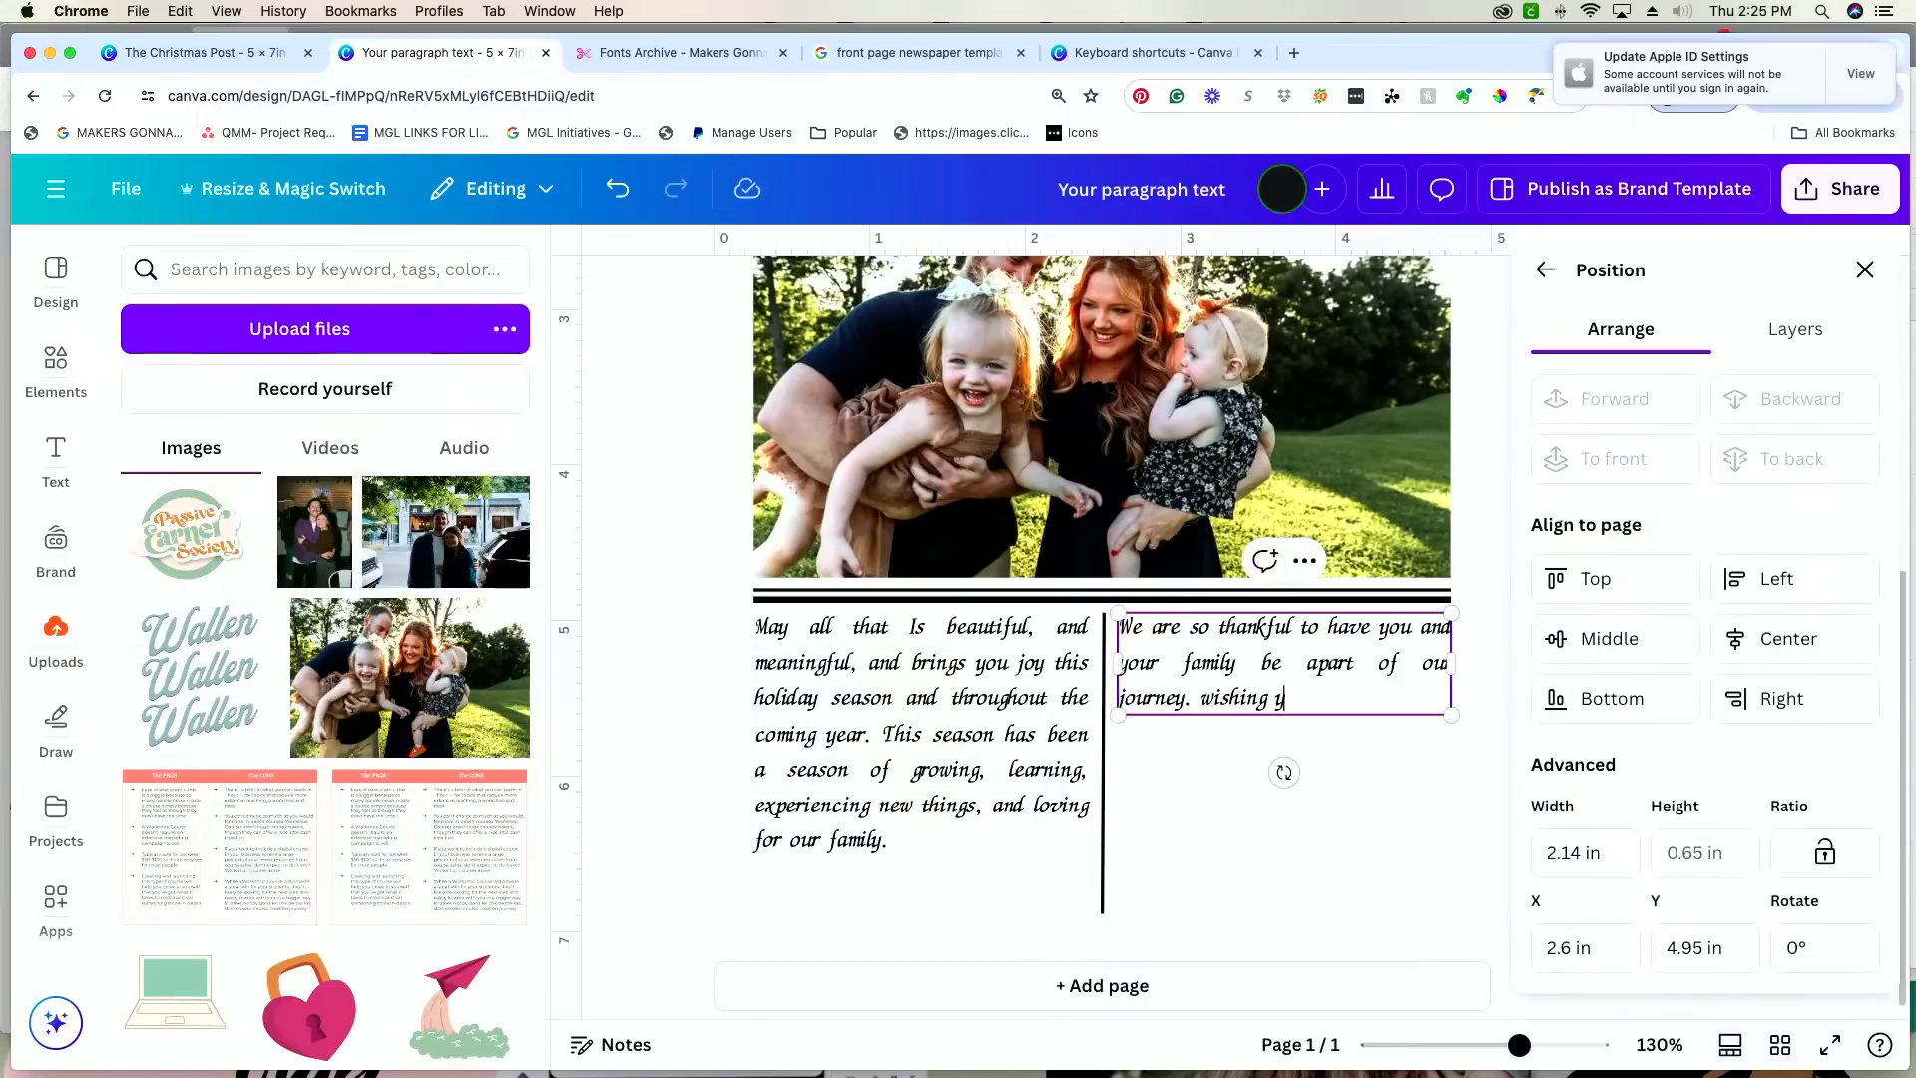
text(ou a very Merry Christmsa)
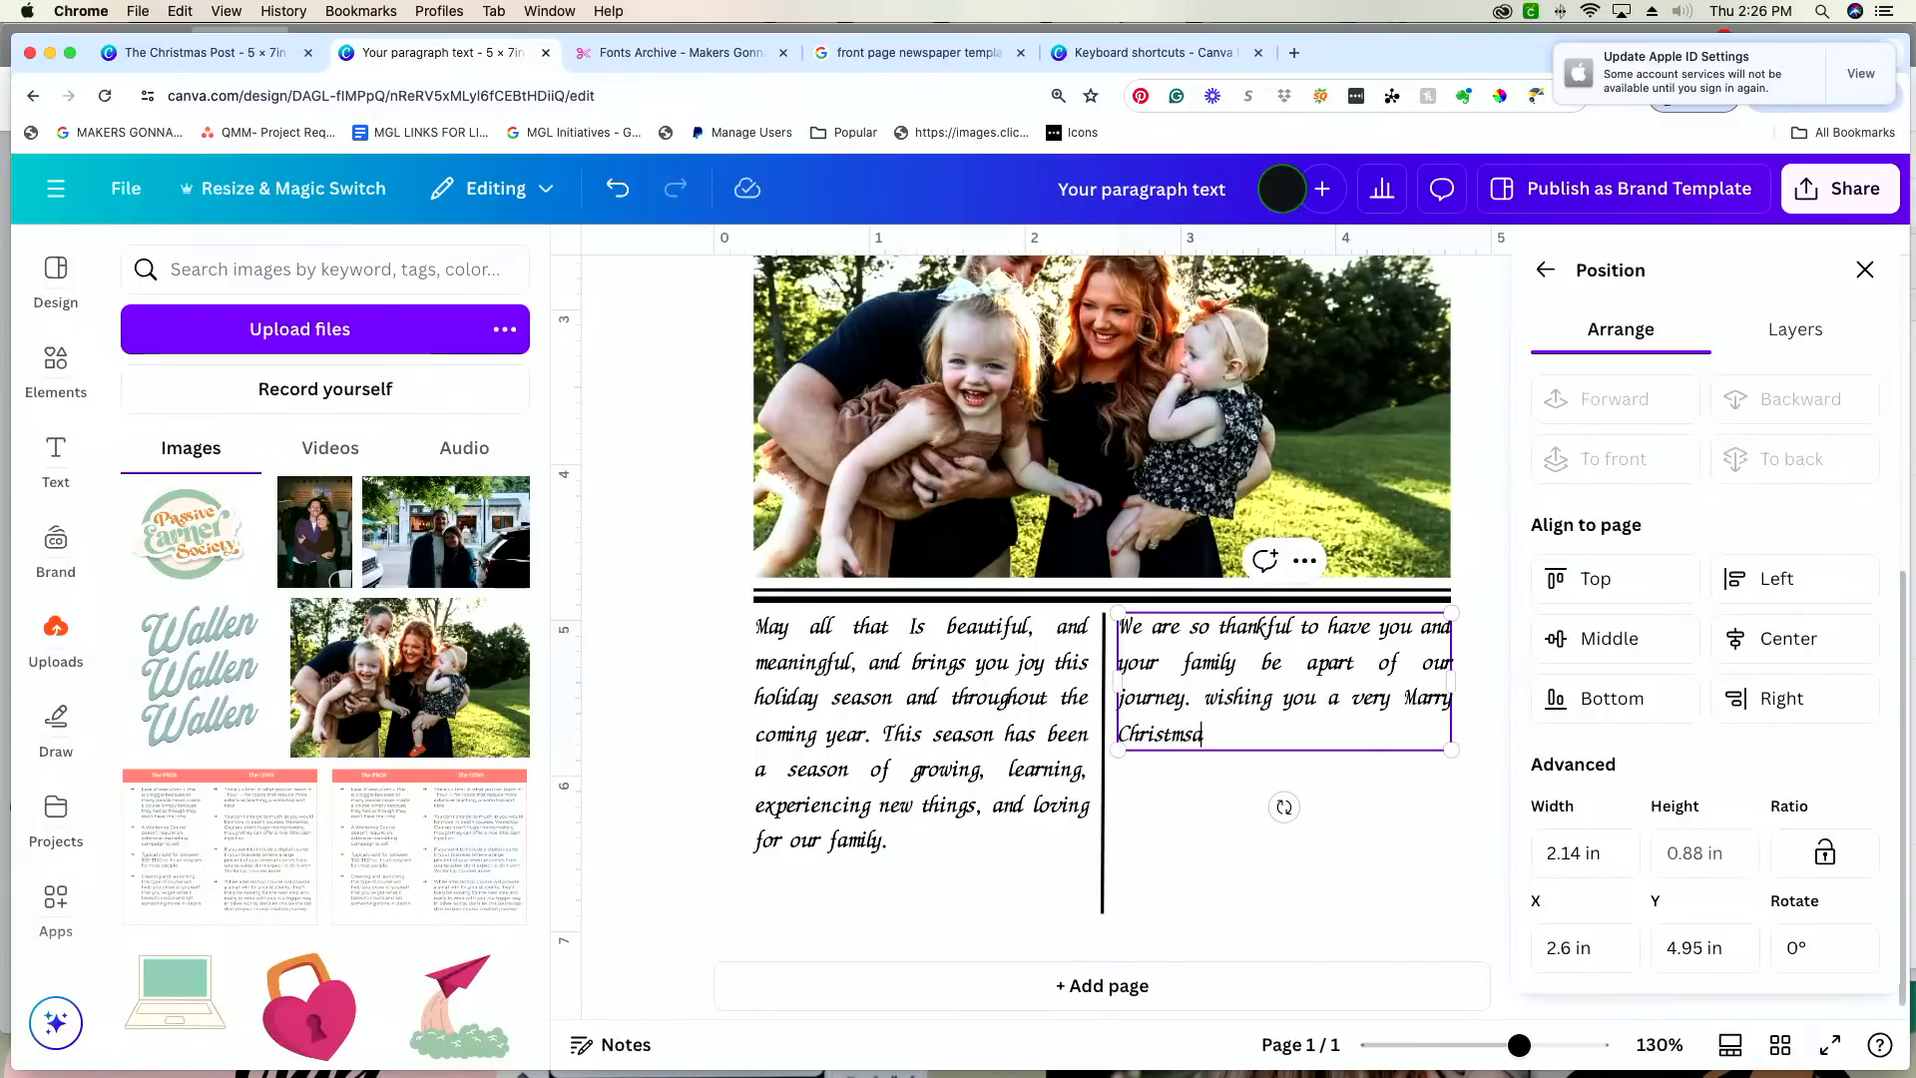
Step: Complete the second message column with "very Marry Christmas and a Happy New Year."
key(BackSpace)
key(BackSpace)
text(as and a )
text(Had)
key(BackSpace)
text(pop)
text(py New )
text(Year.)
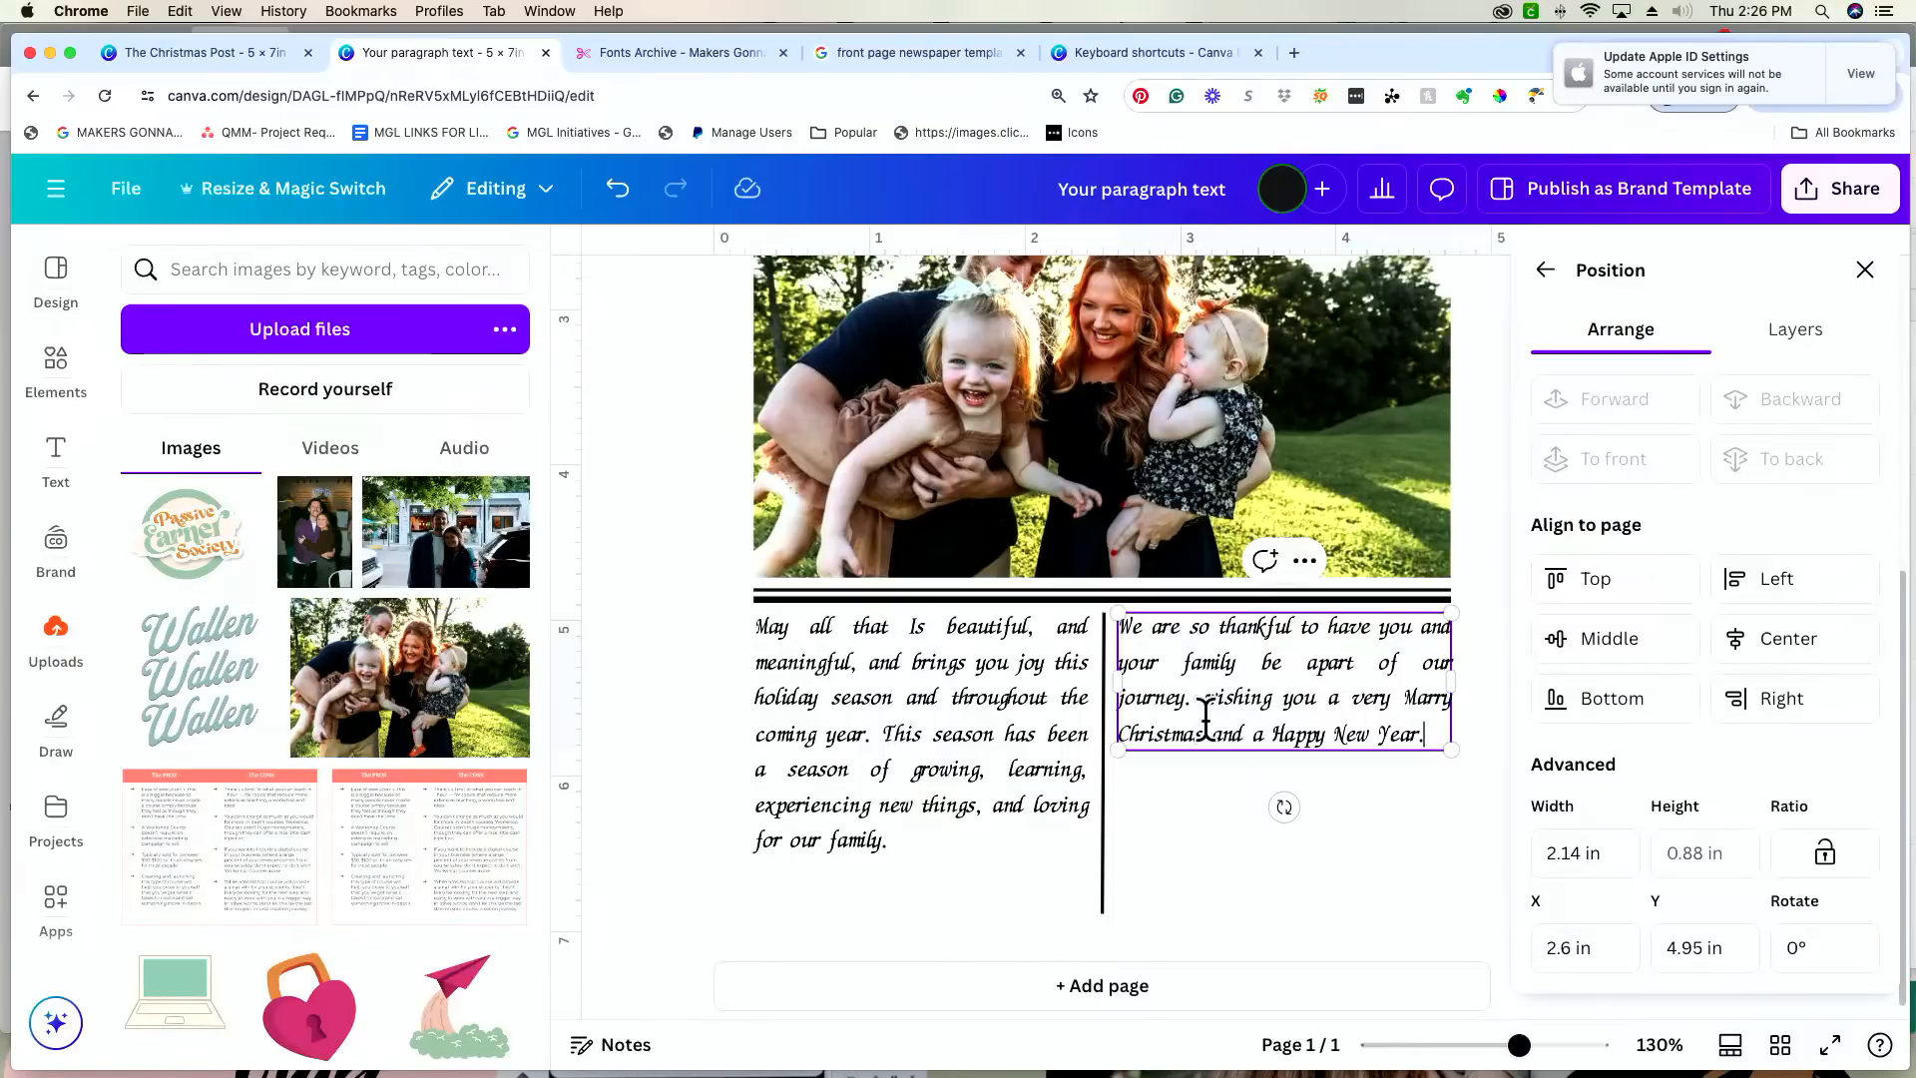
Step: Move "experiencing new things, and loving for our family." from the end of the first message column to the start of the second
click(1452, 816)
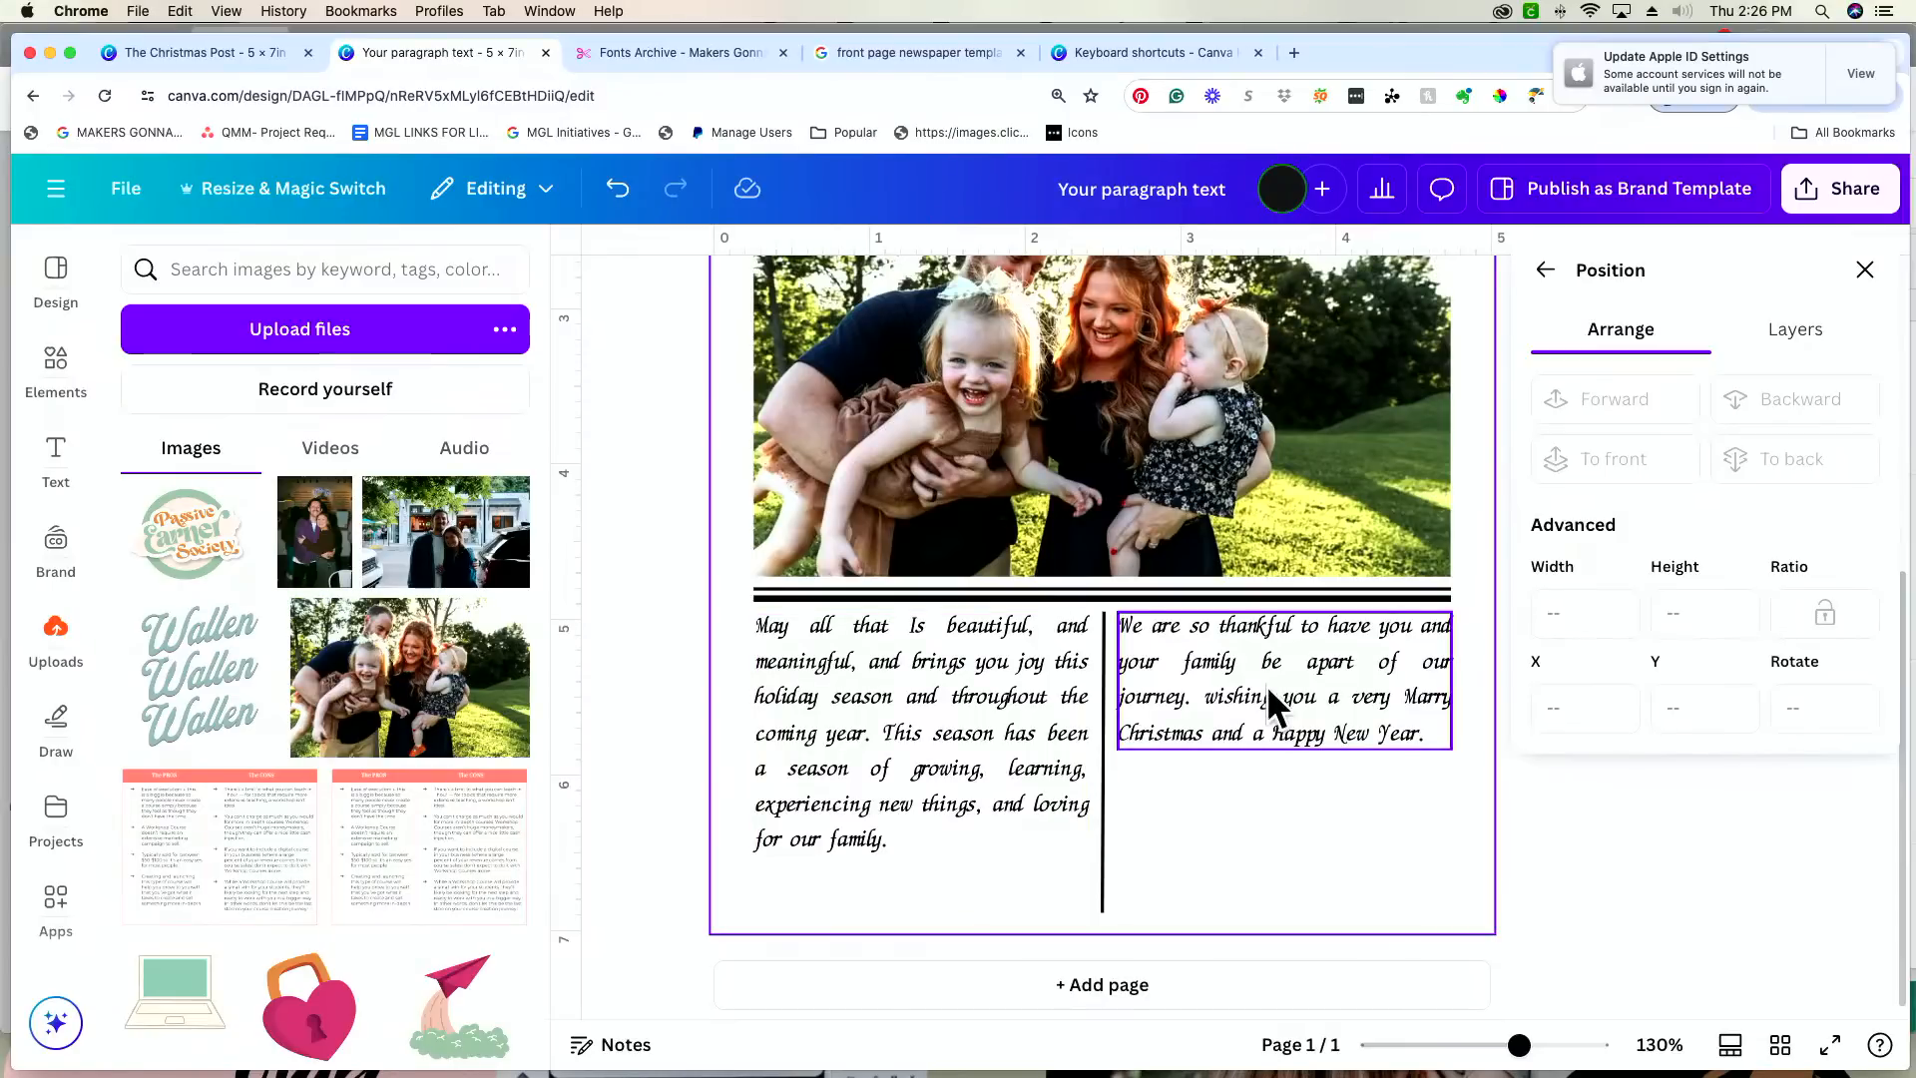
click(895, 840)
double_click(898, 841)
drag(895, 841, 778, 804)
key(super+c)
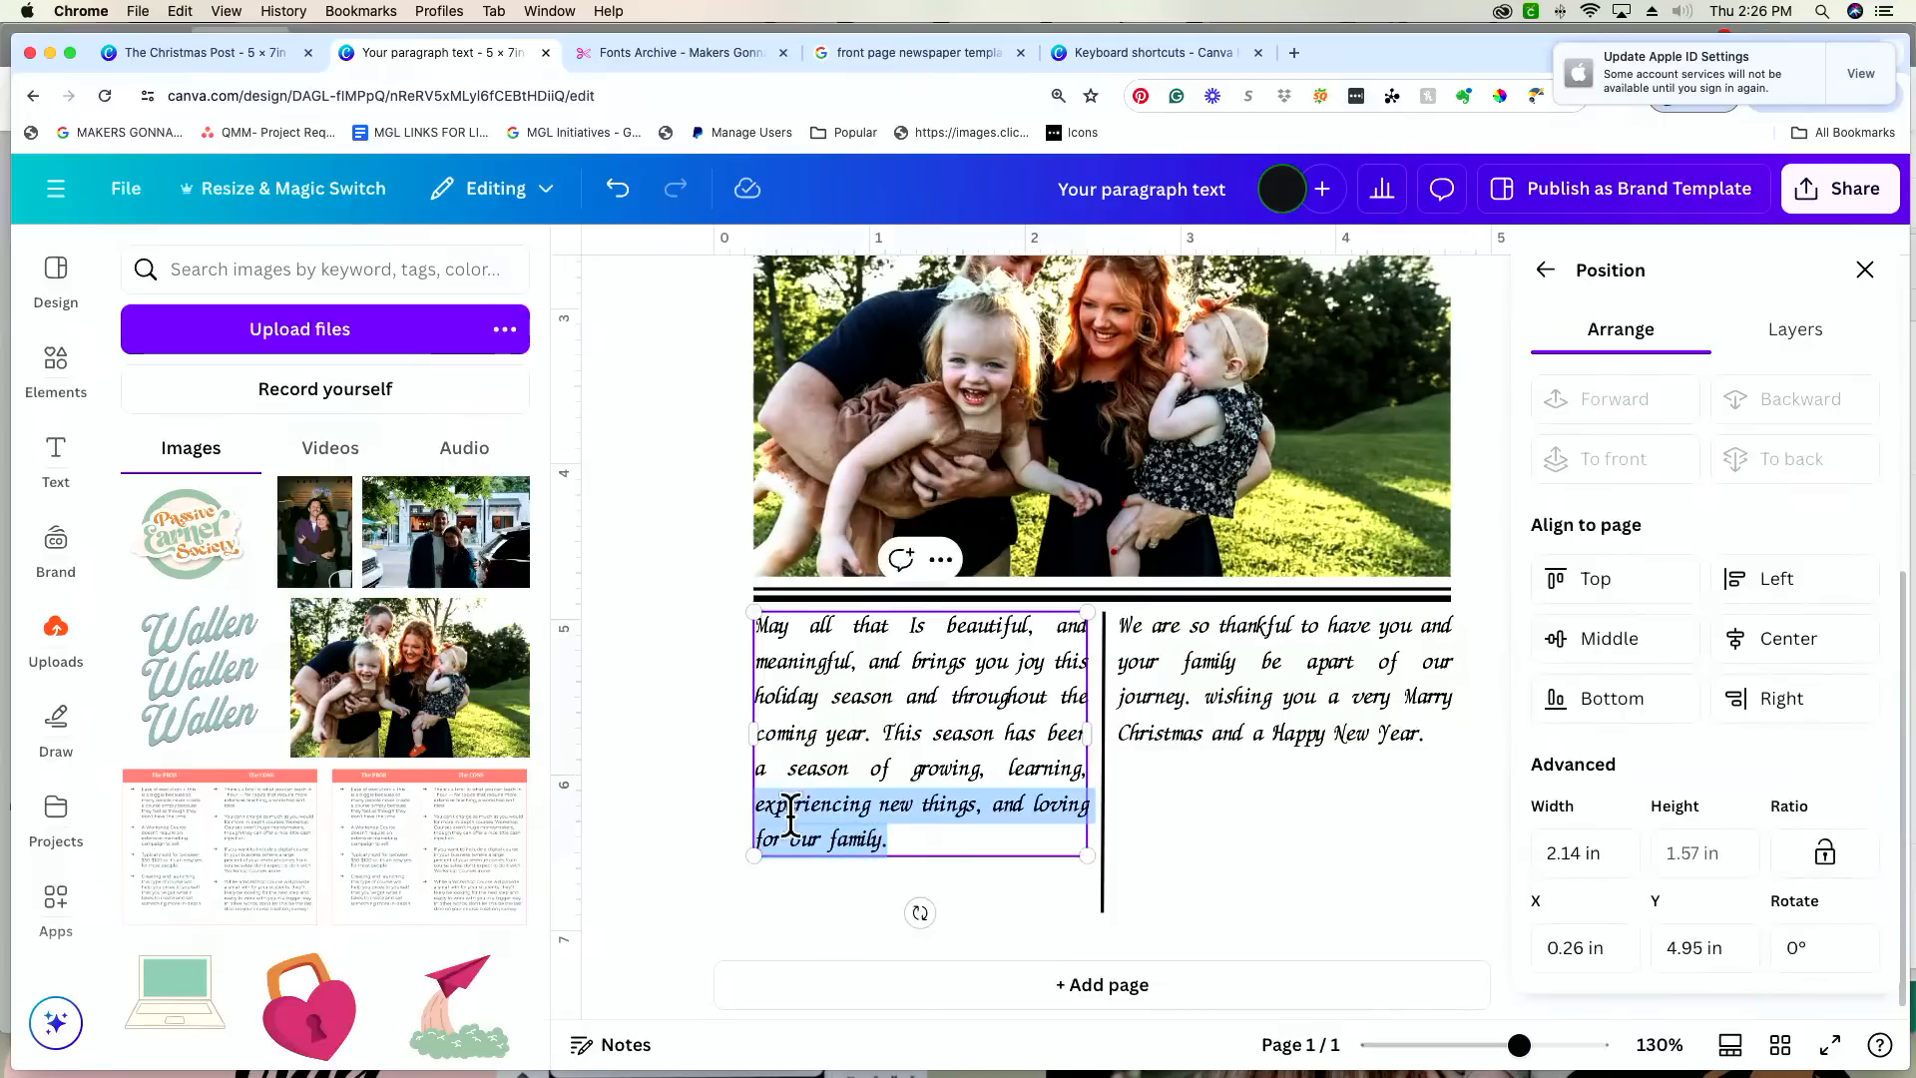
key(BackSpace)
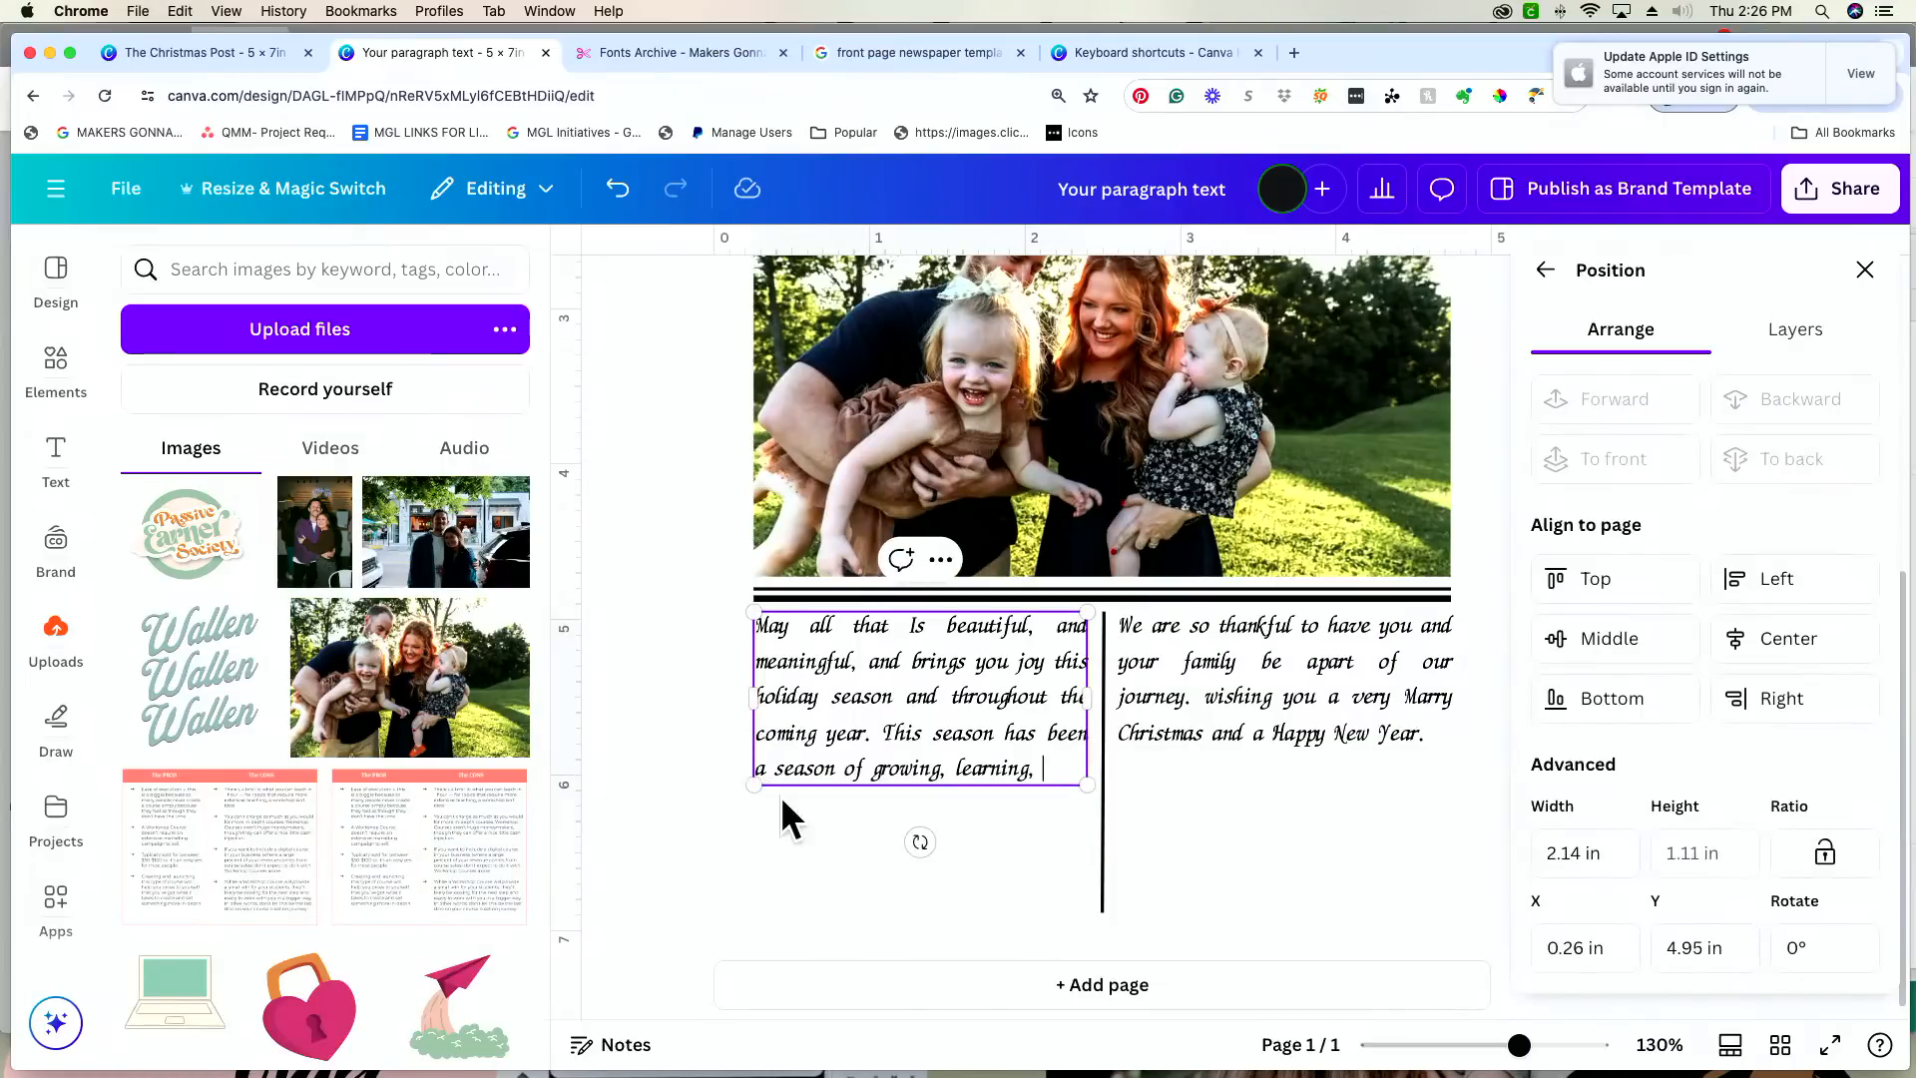
click(1137, 631)
click(1134, 627)
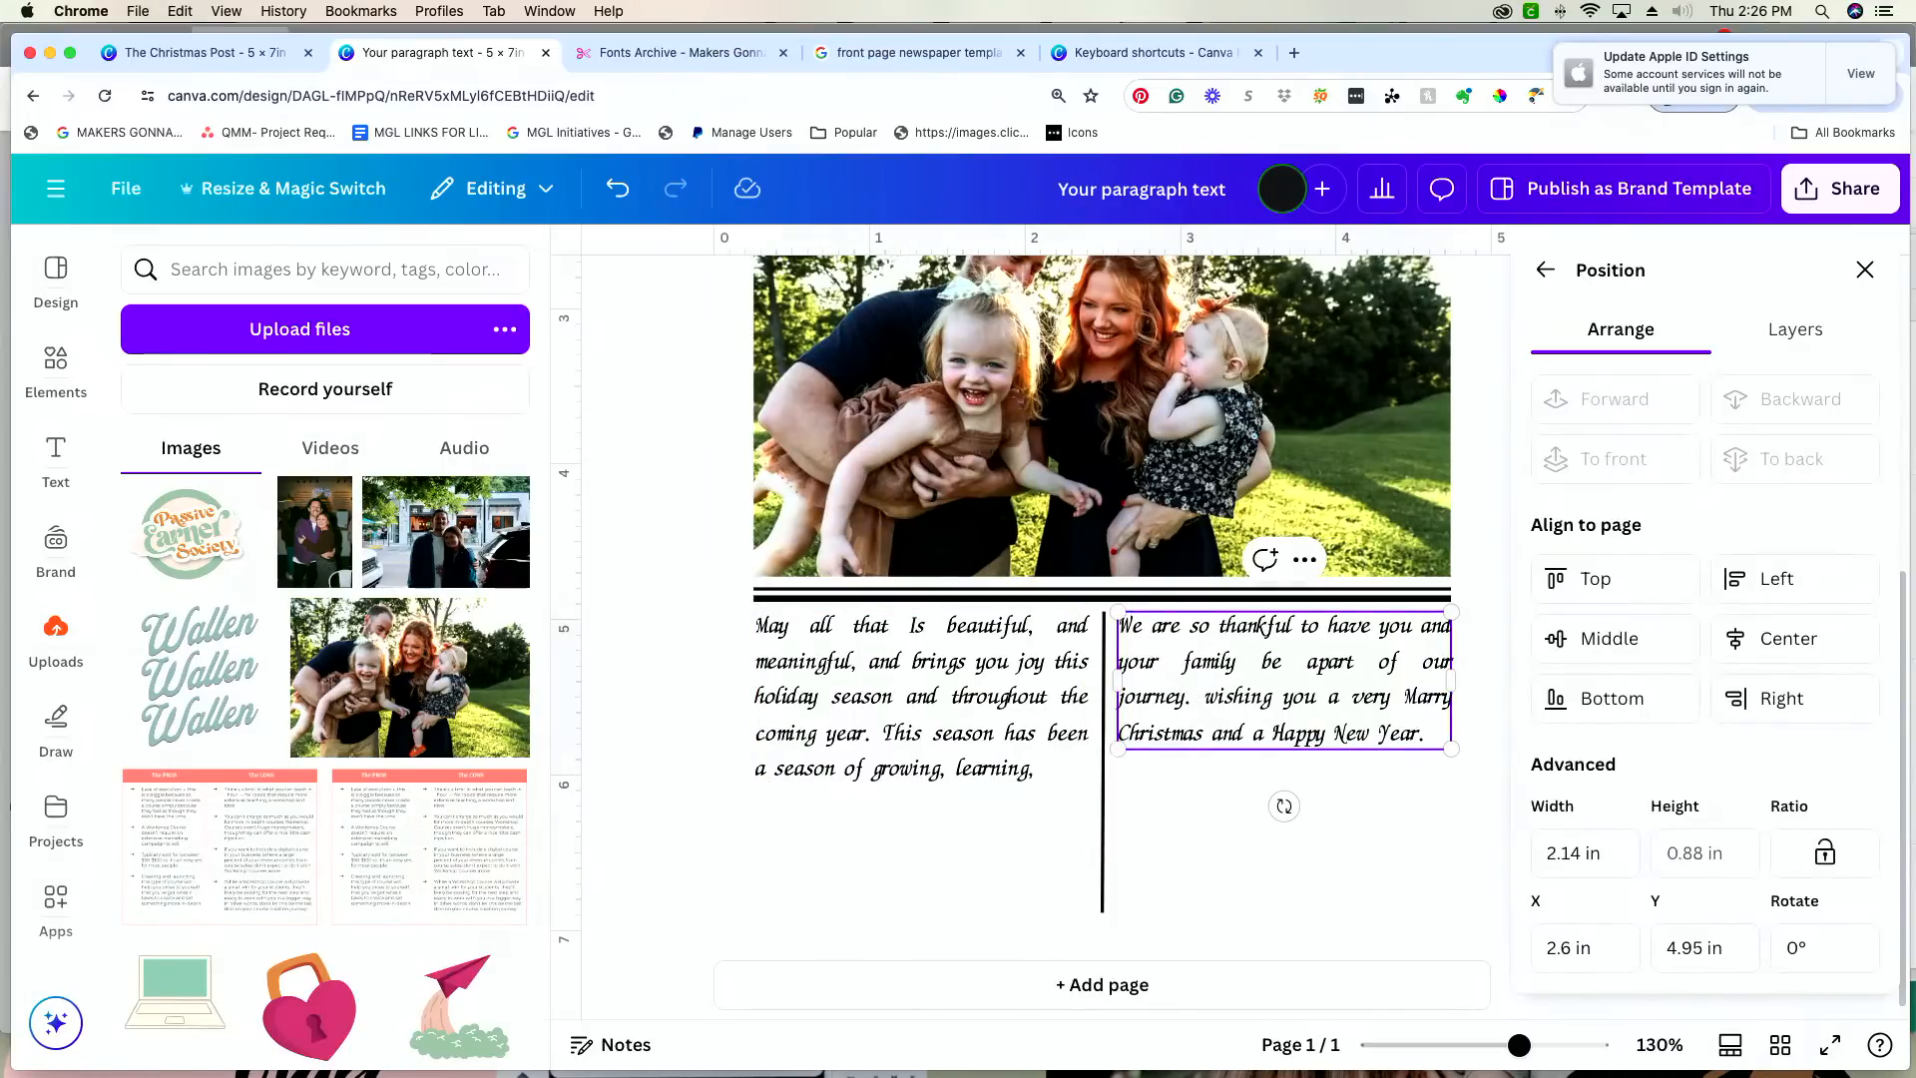
key(super+v)
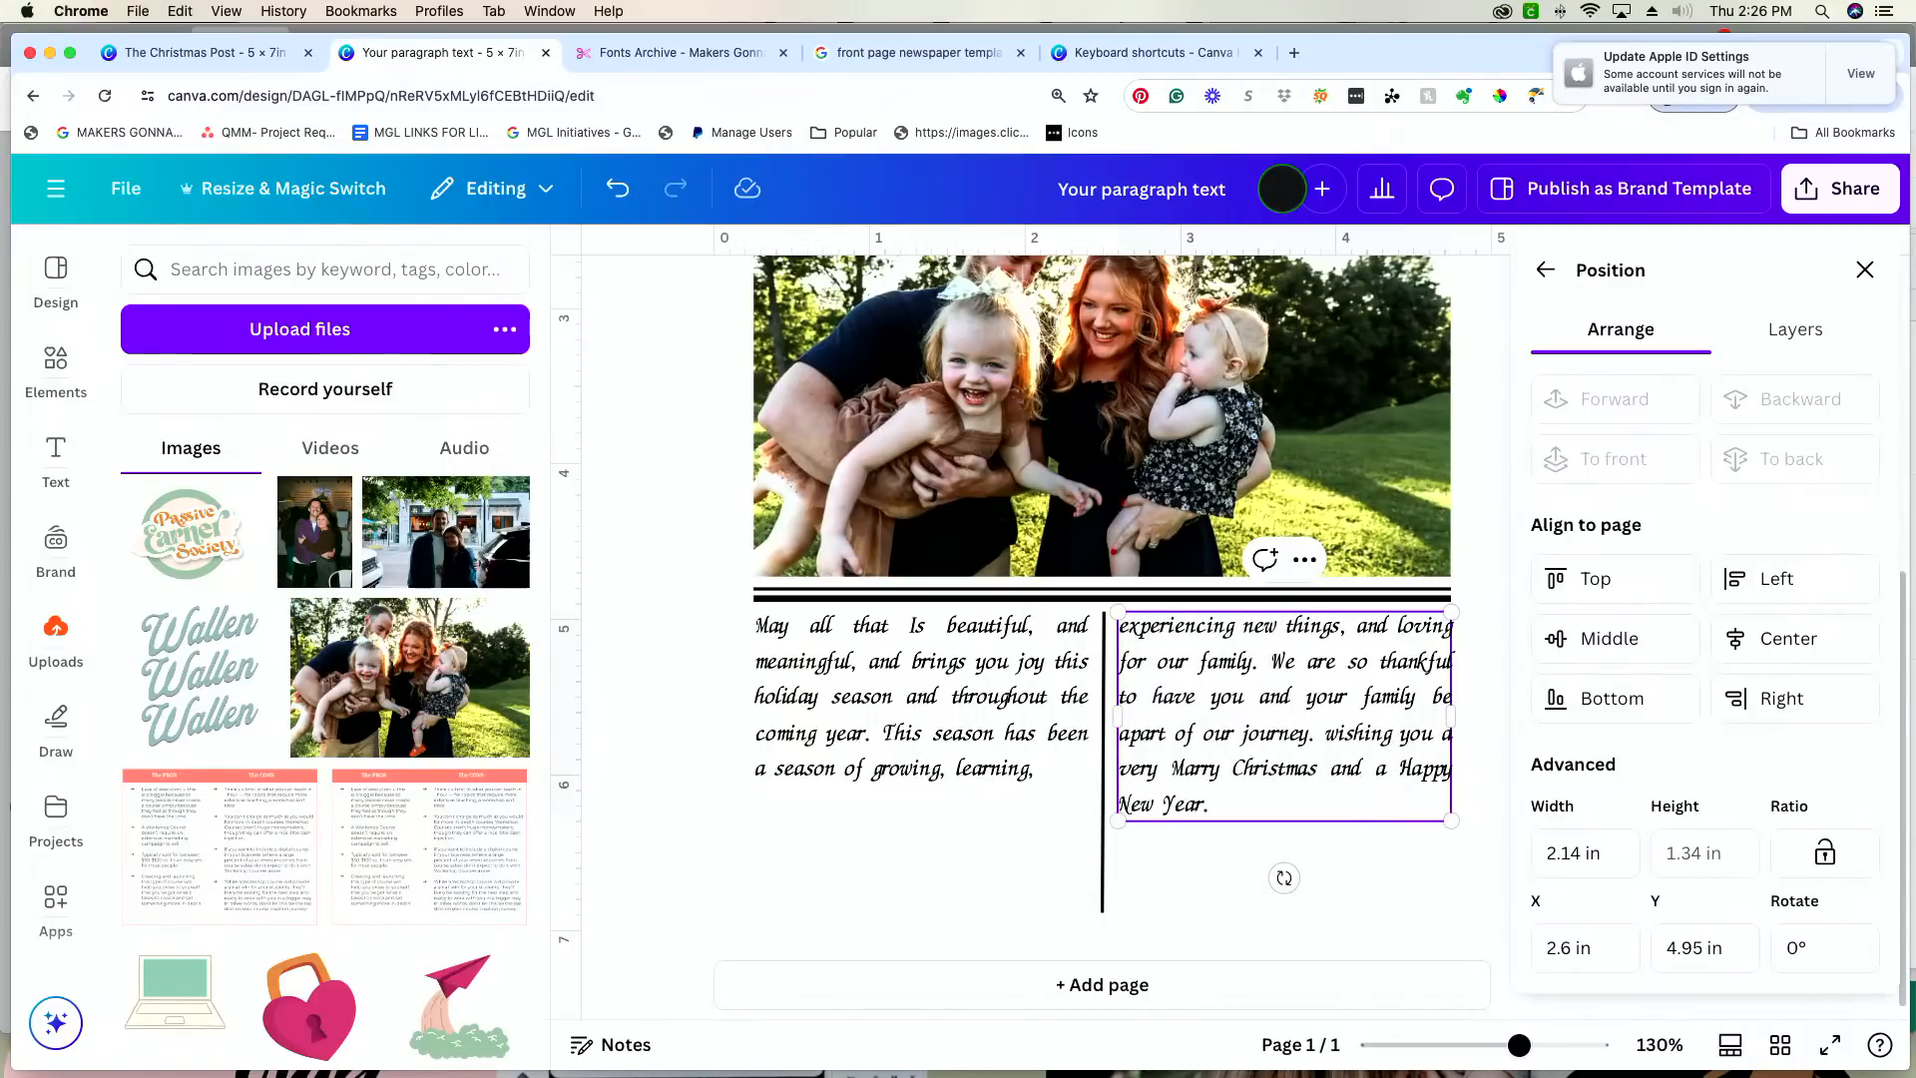
Step: Try adding "experiencing" to the end of the first message column, and remove it again
click(1056, 765)
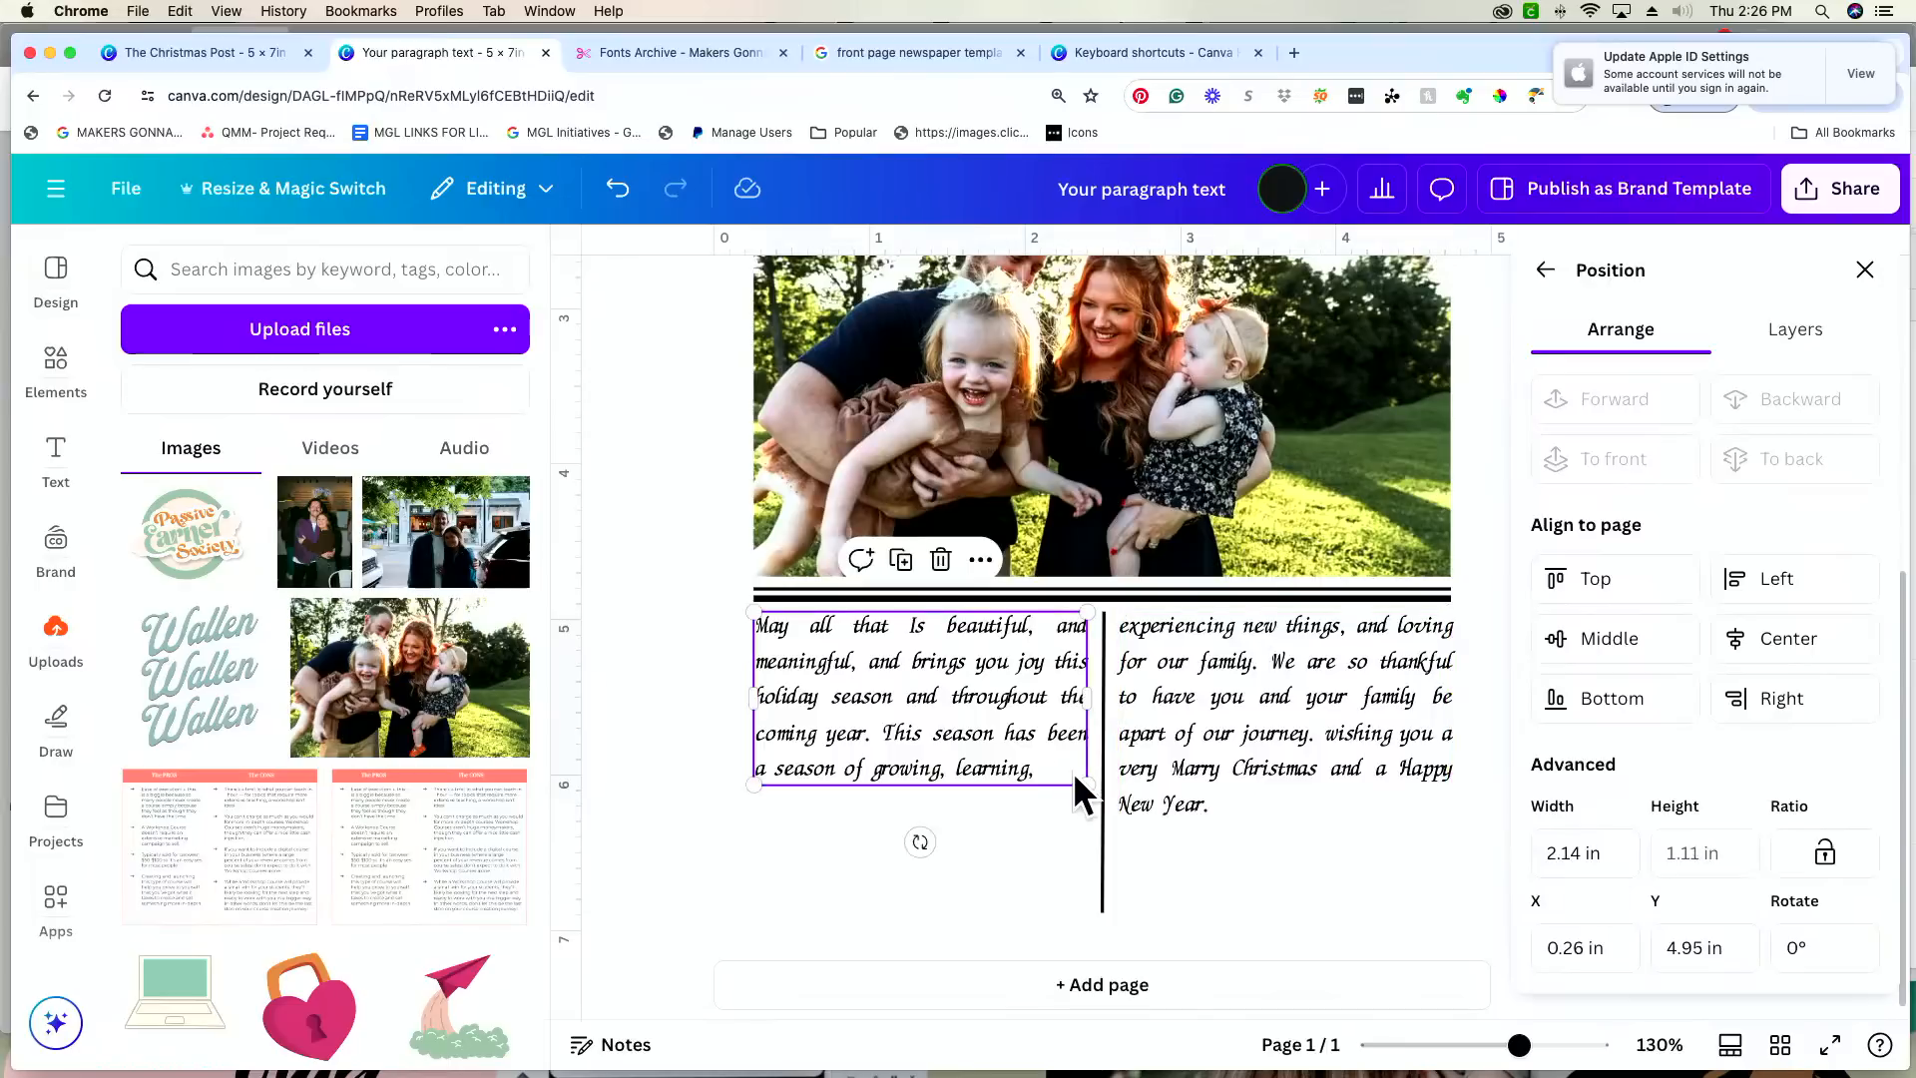
scroll(1049, 772, up, 1)
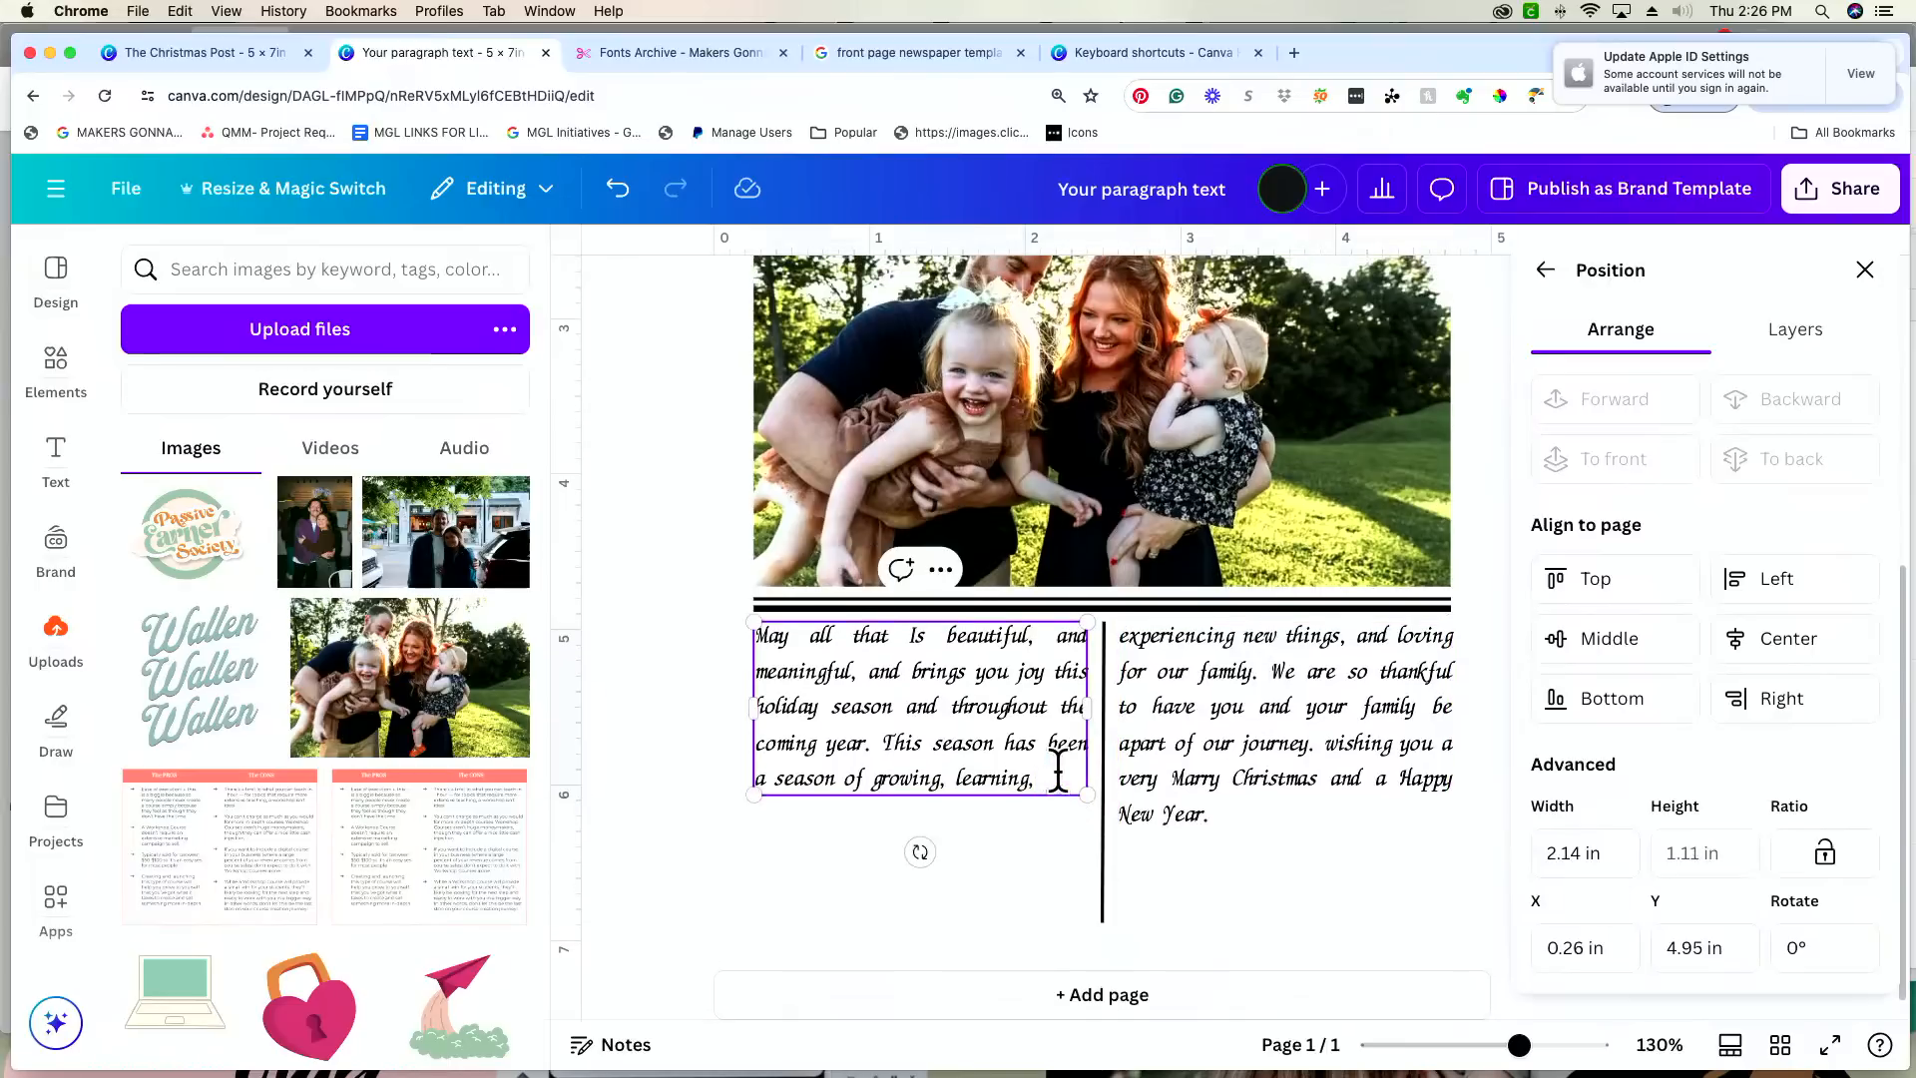
text(experiencing)
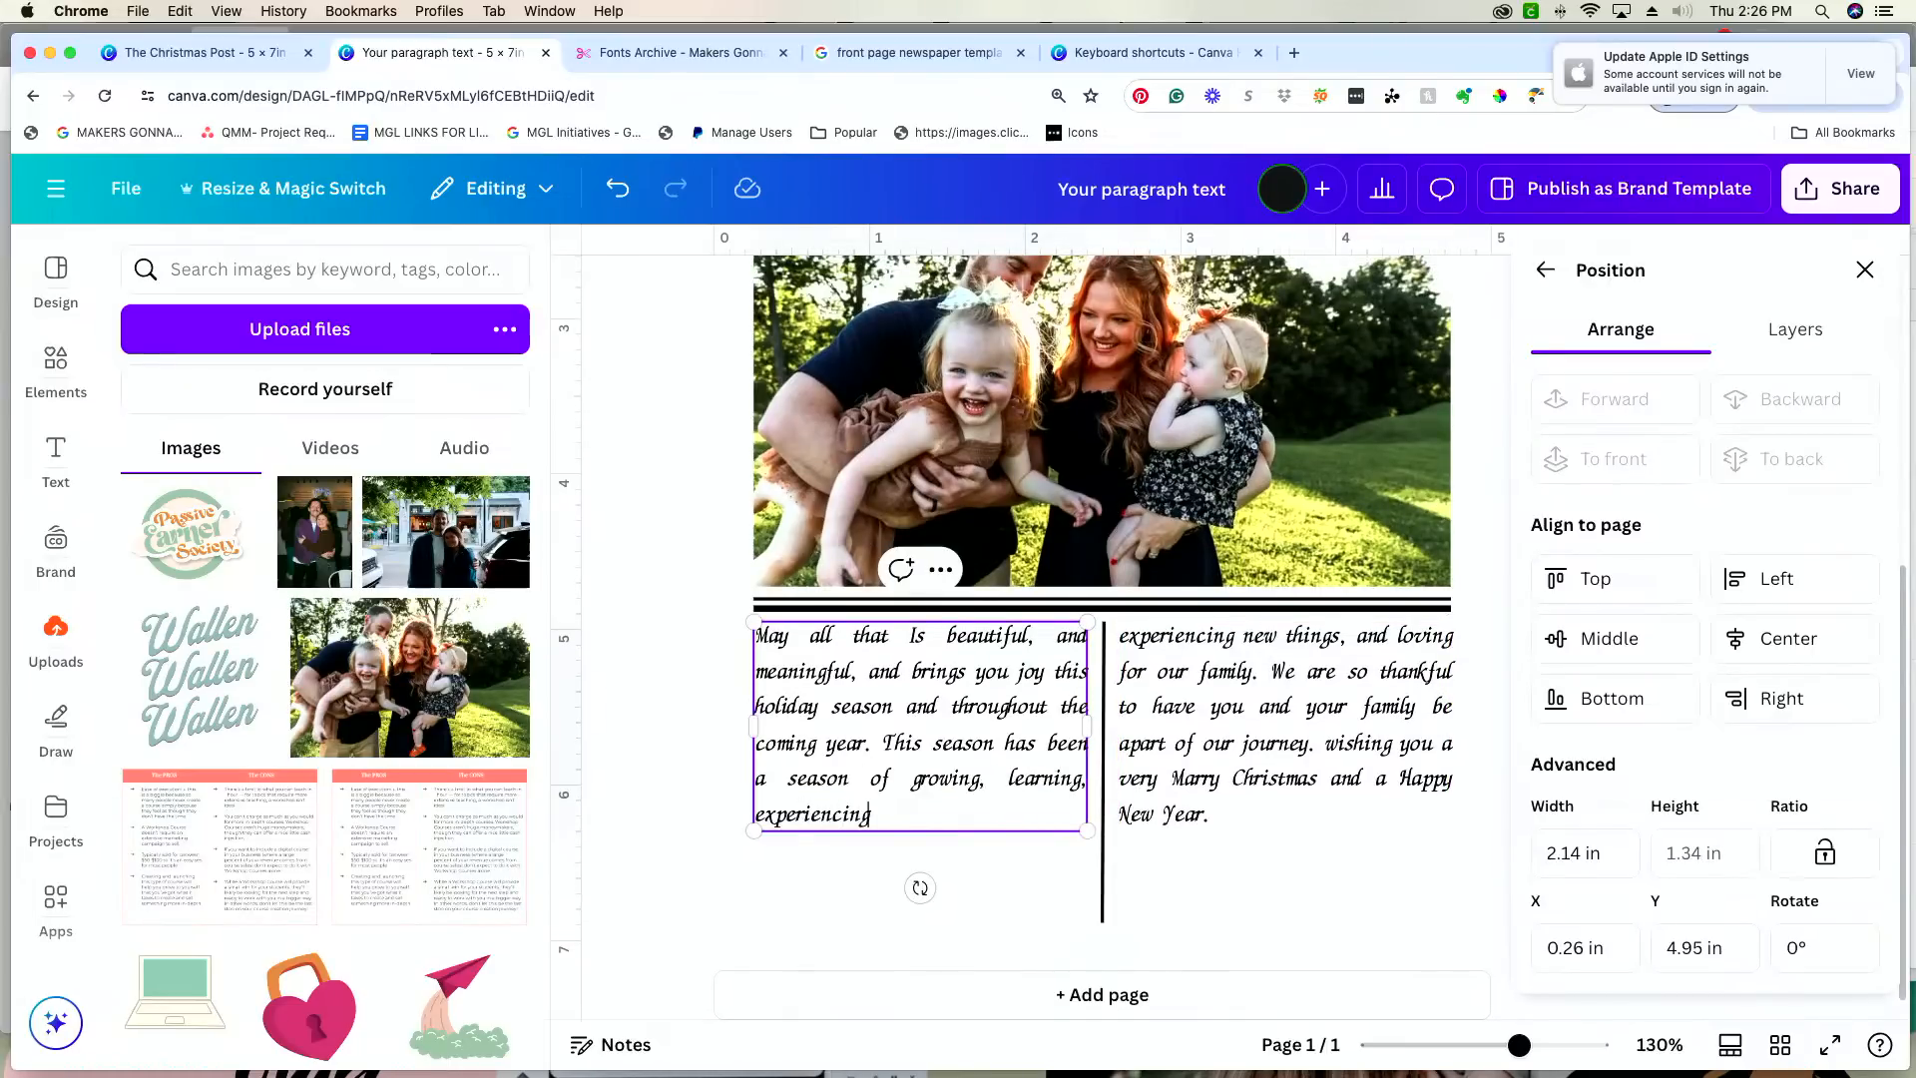
key(BackSpace)
key(BackSpace)
key(BackSpace)
key(BackSpace)
key(BackSpace)
key(BackSpace)
key(BackSpace)
key(BackSpace)
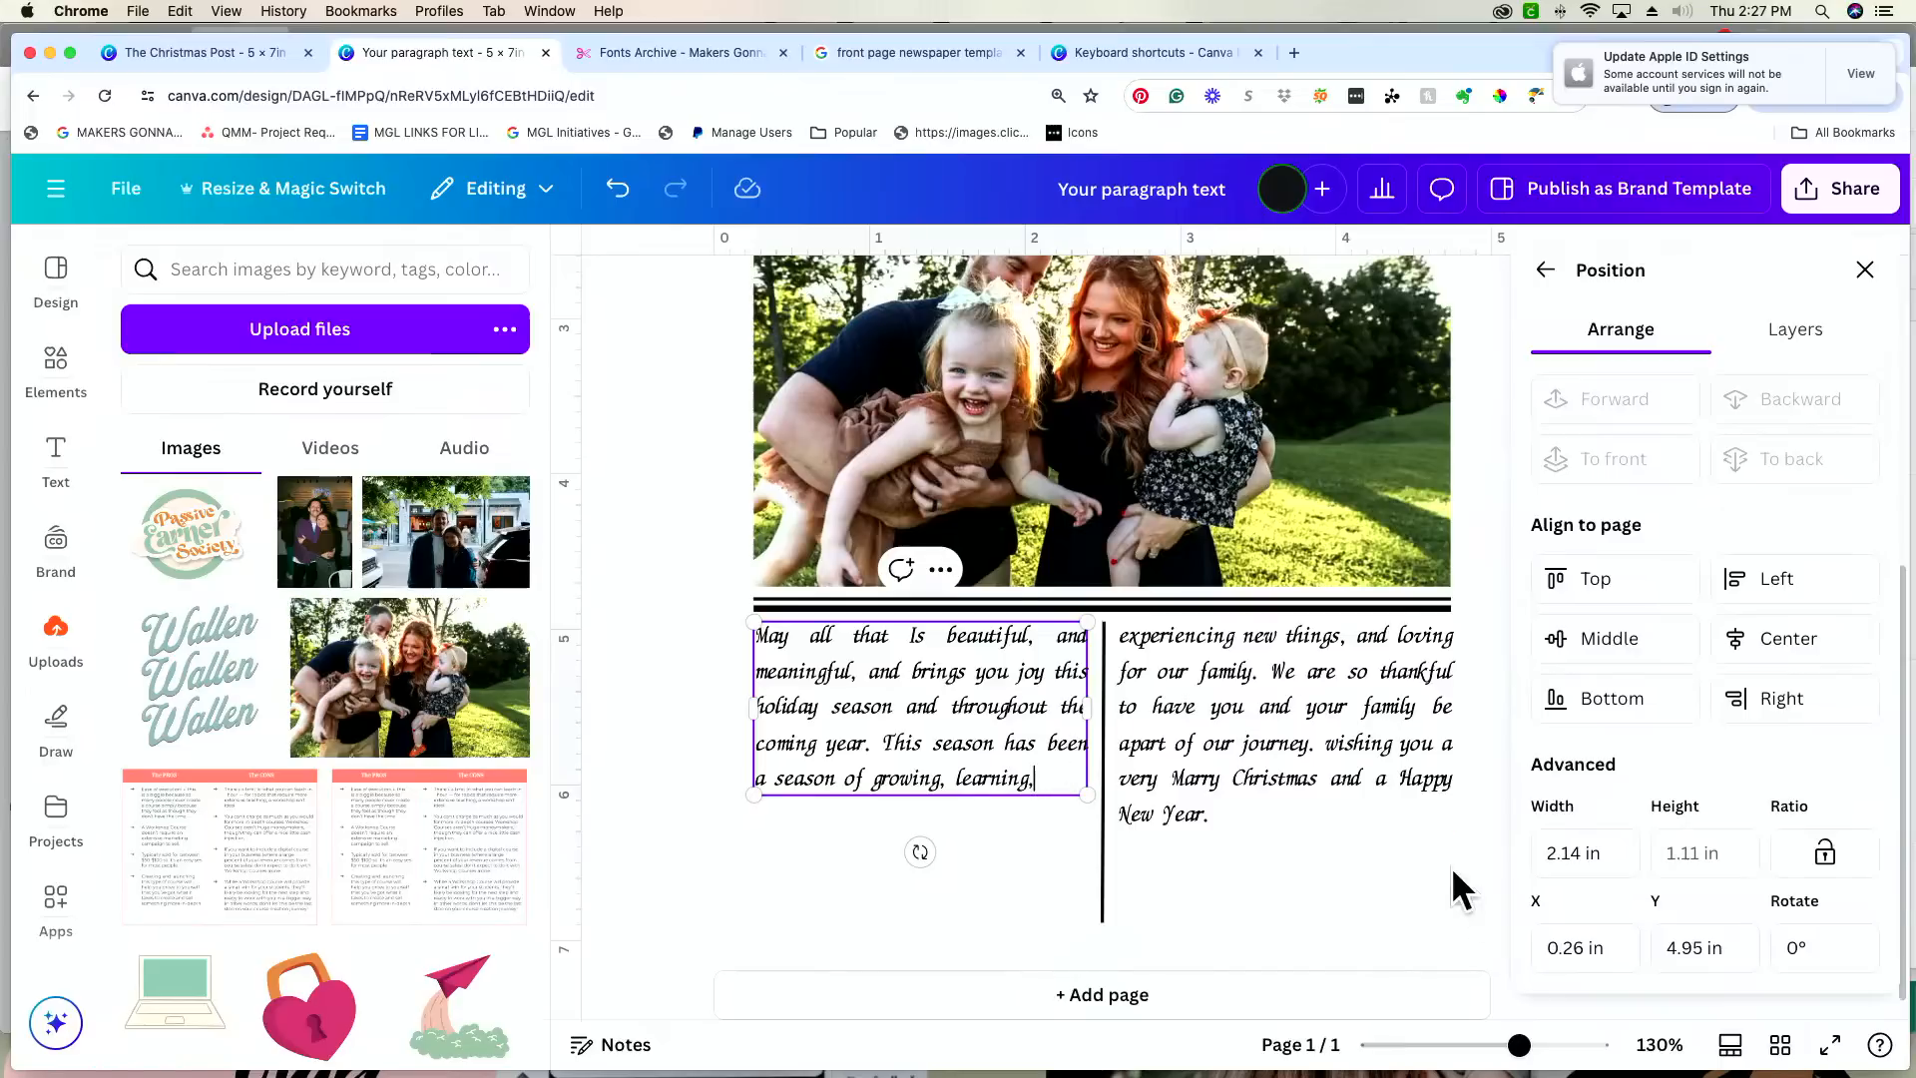
Step: Shorten the end of the second message column to "very Marry Christmas."
click(1282, 812)
key(BackSpace)
key(BackSpace)
key(BackSpace)
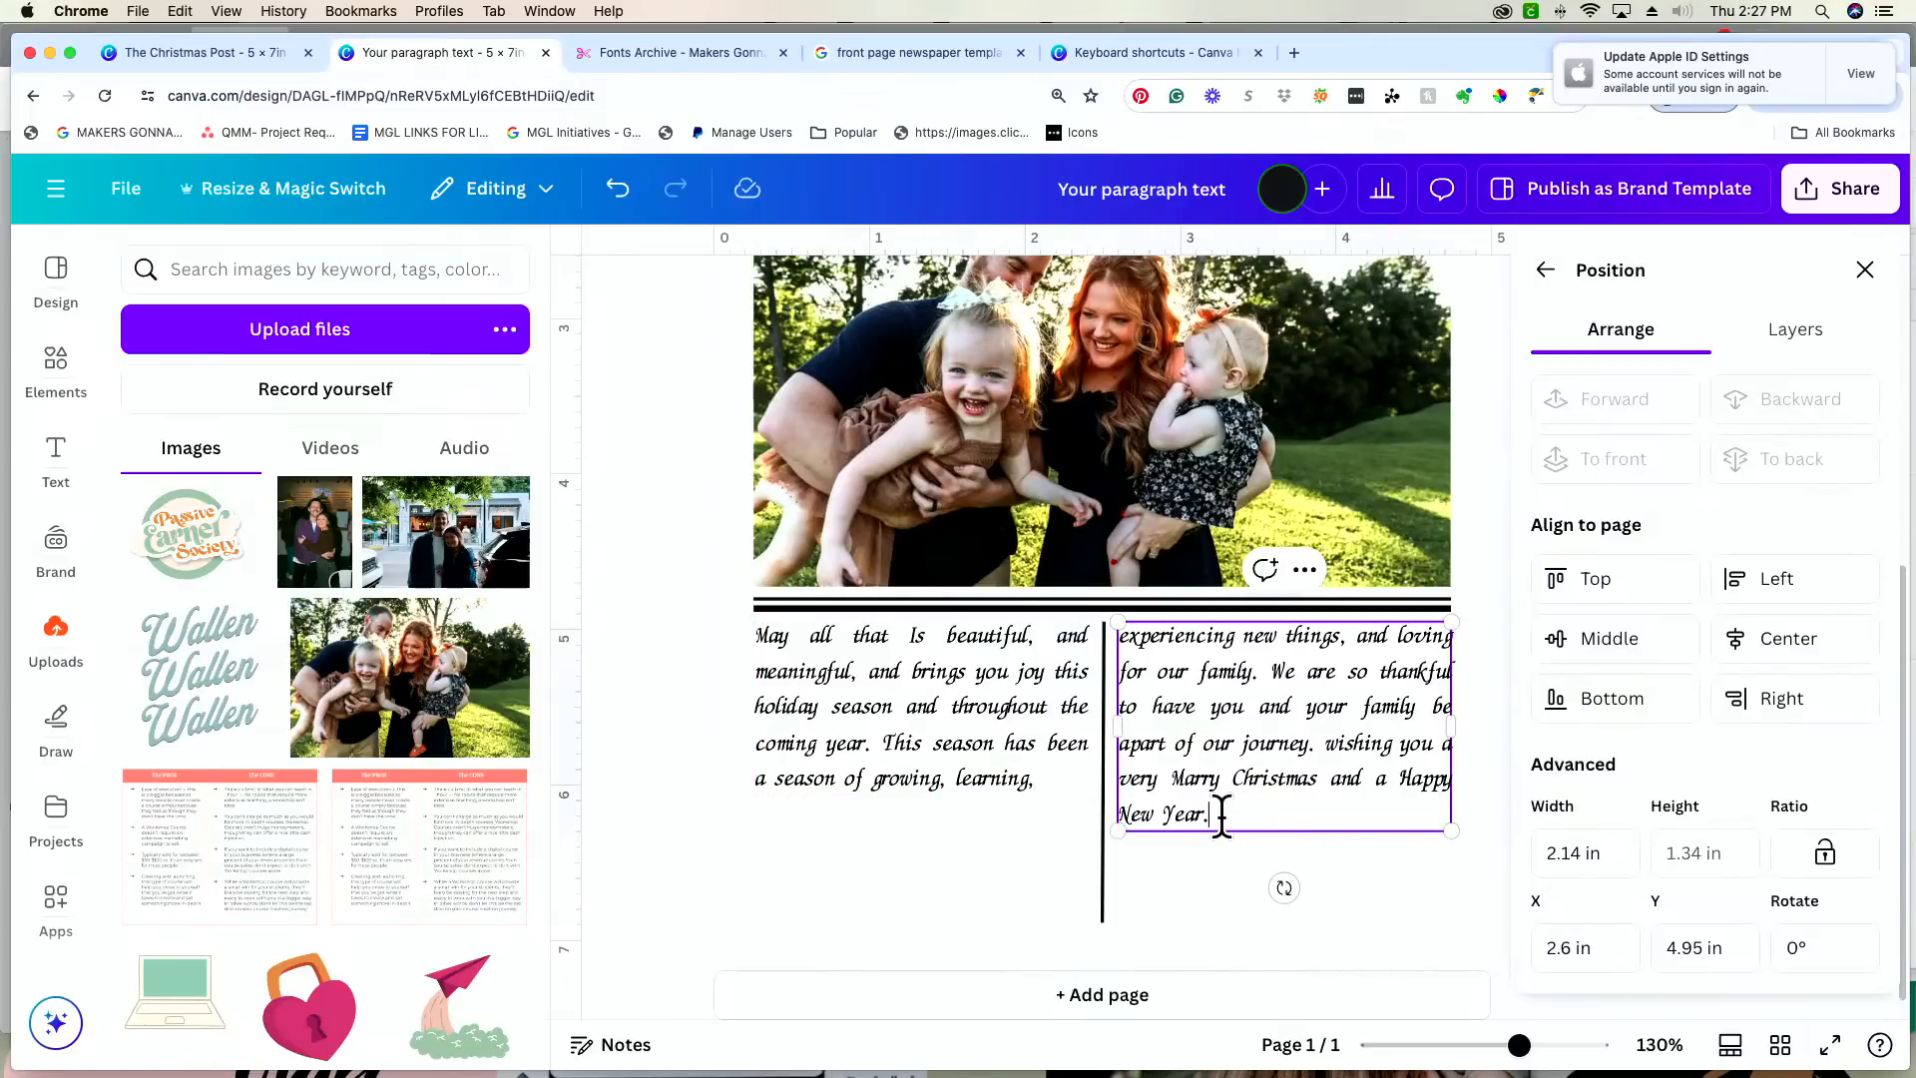
key(BackSpace)
key(BackSpace)
key(BackSpace)
key(BackSpace)
key(BackSpace)
key(BackSpace)
key(BackSpace)
key(BackSpace)
key(BackSpace)
key(BackSpace)
key(BackSpace)
key(BackSpace)
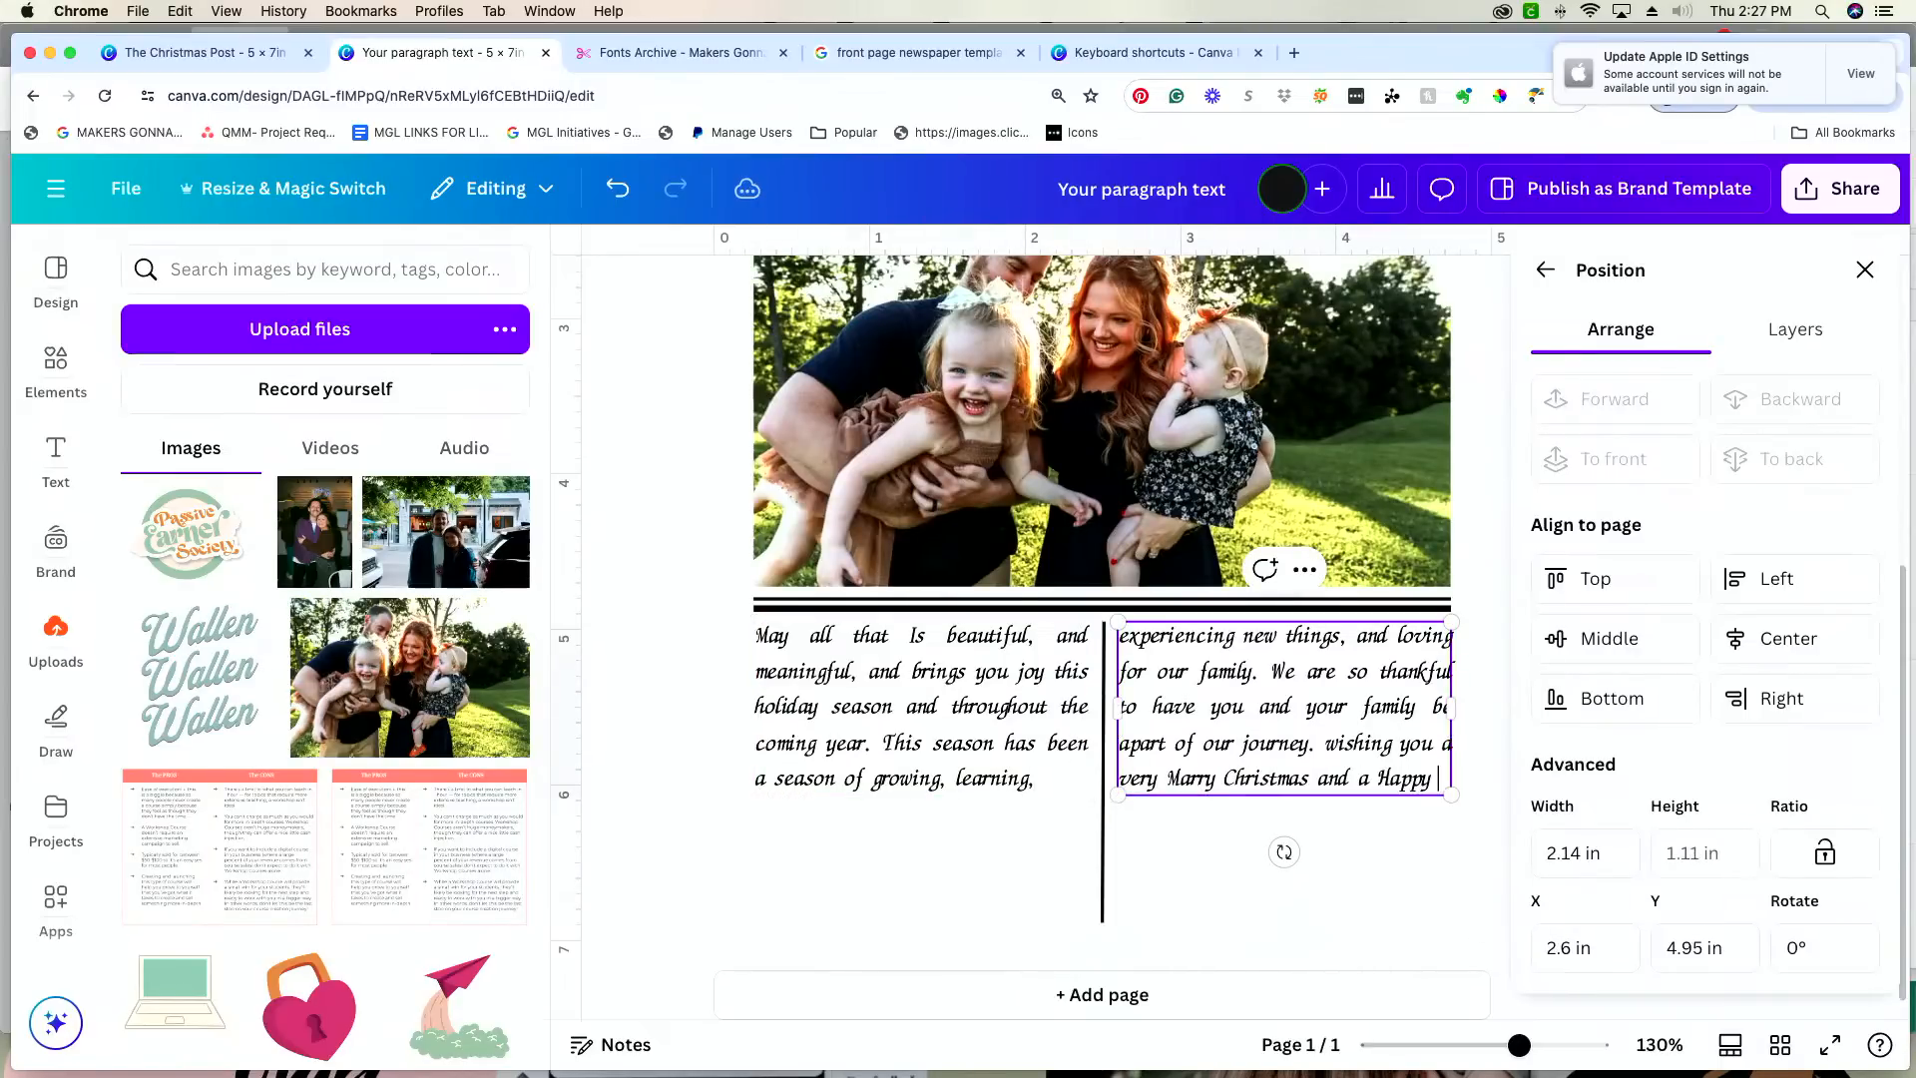
key(BackSpace)
key(BackSpace)
key(BackSpace)
key(BackSpace)
key(BackSpace)
key(BackSpace)
key(BackSpace)
text(.)
click(1422, 874)
Step: Shorten the vertical divider between the message columns to end at about 6.07 in, level with the last text line
click(1104, 828)
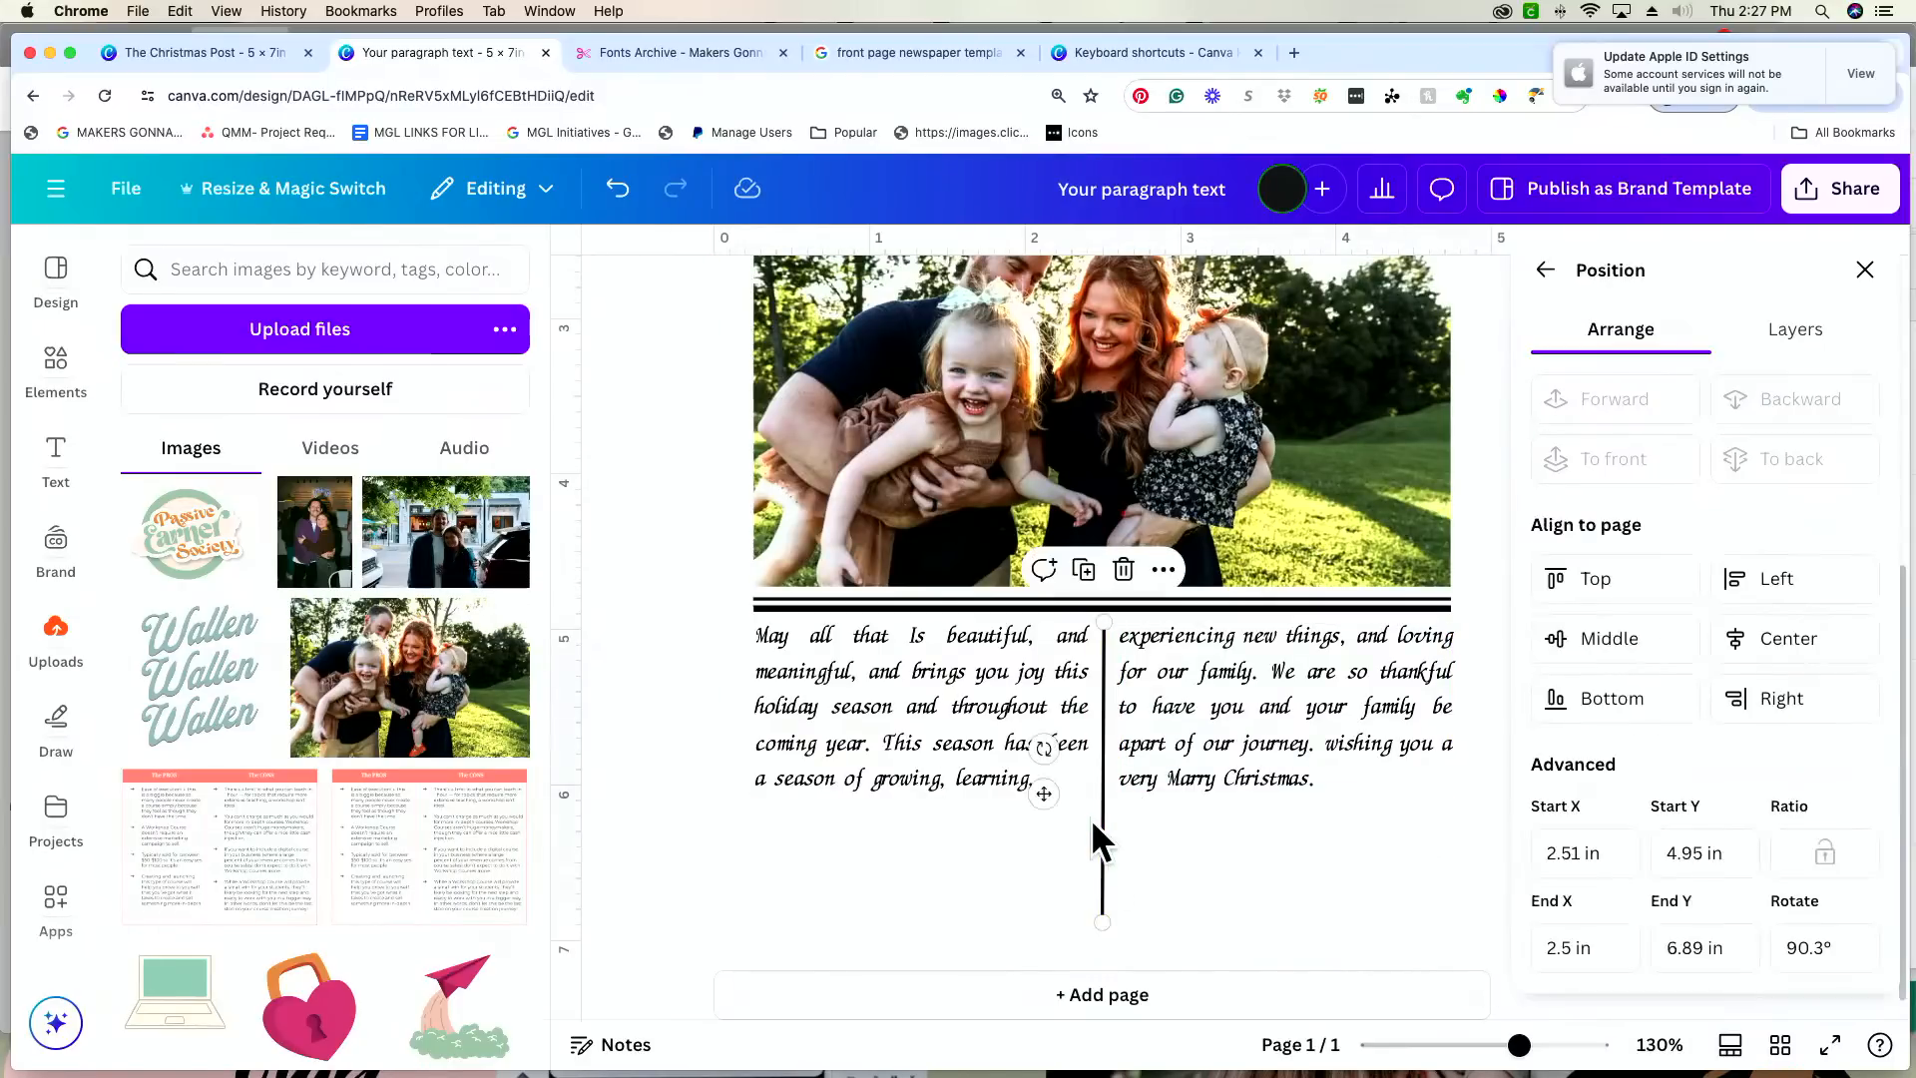
drag(1102, 916, 1102, 796)
click(1247, 843)
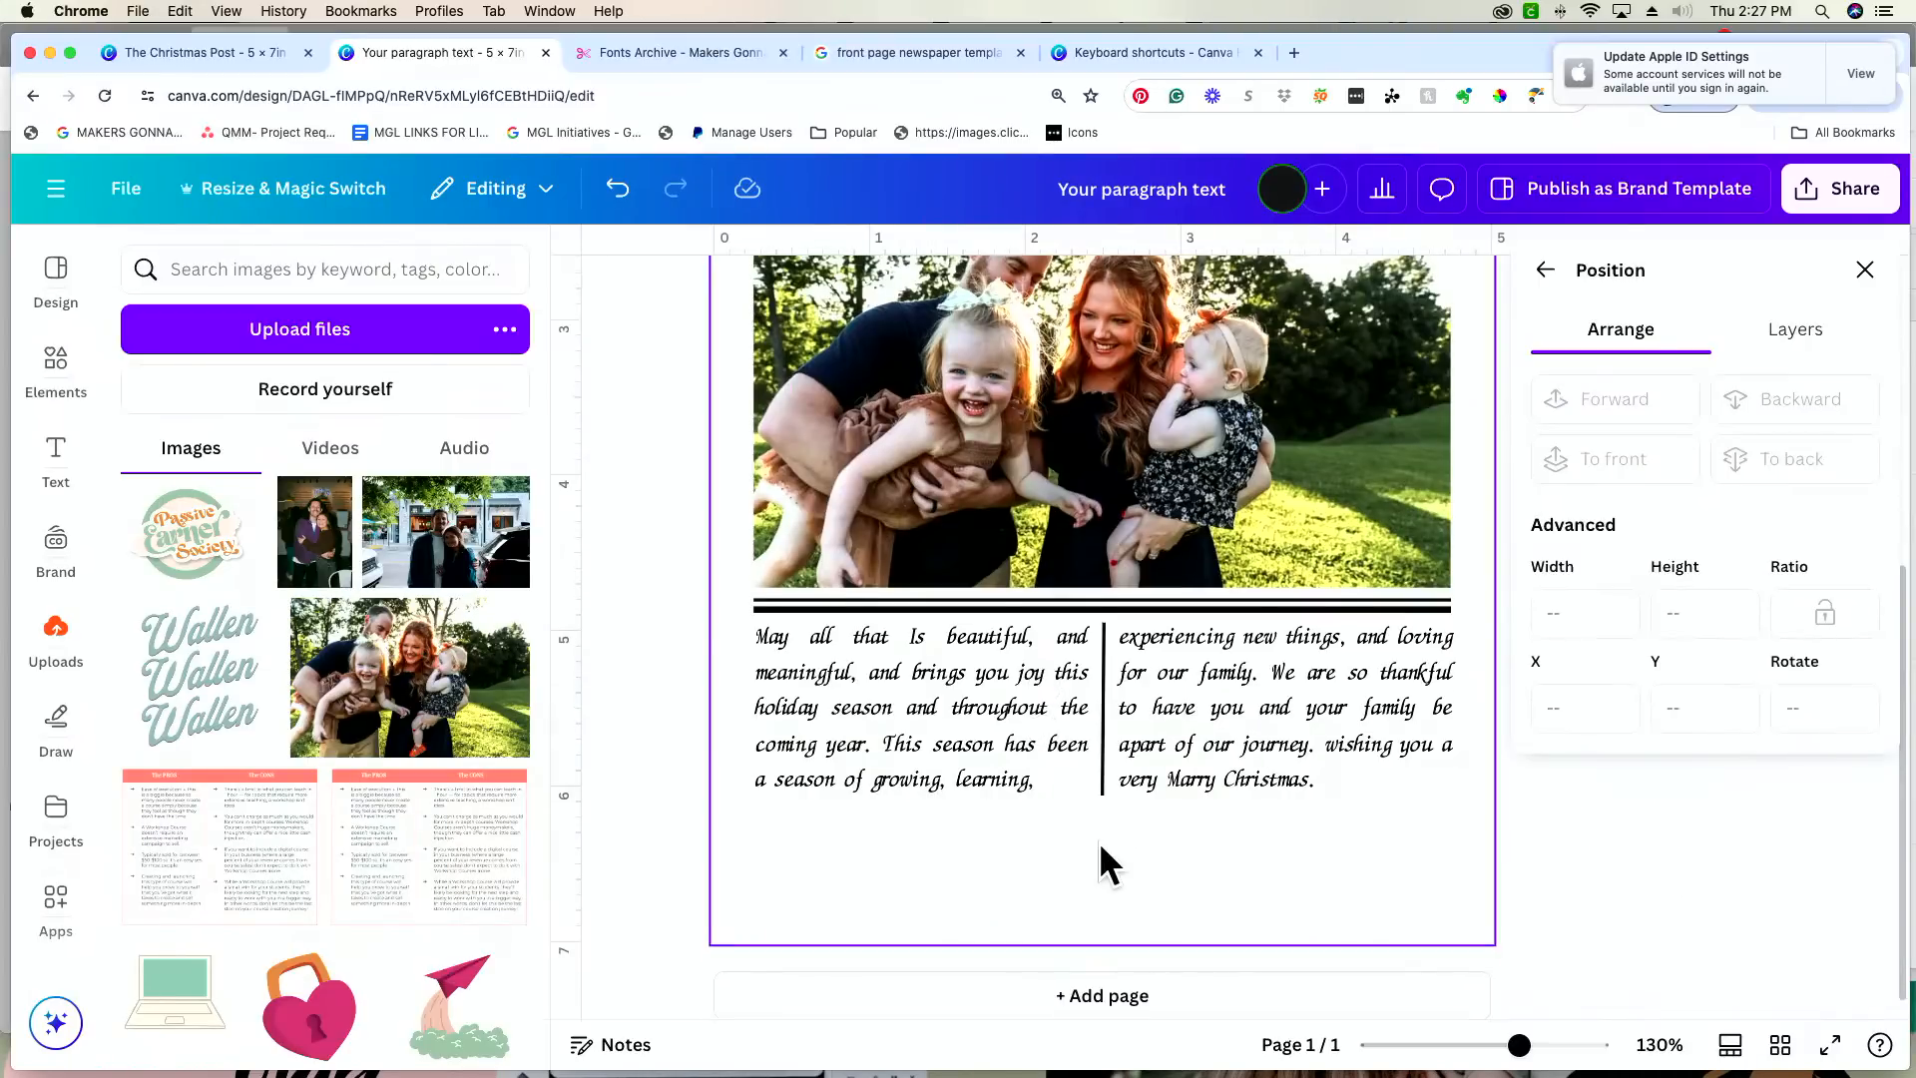
Step: Duplicate the rule beneath the names line and place the copy under the message columns at about 6.08 in, aligned with the margins
scroll(1098, 842, up, 3)
click(1058, 364)
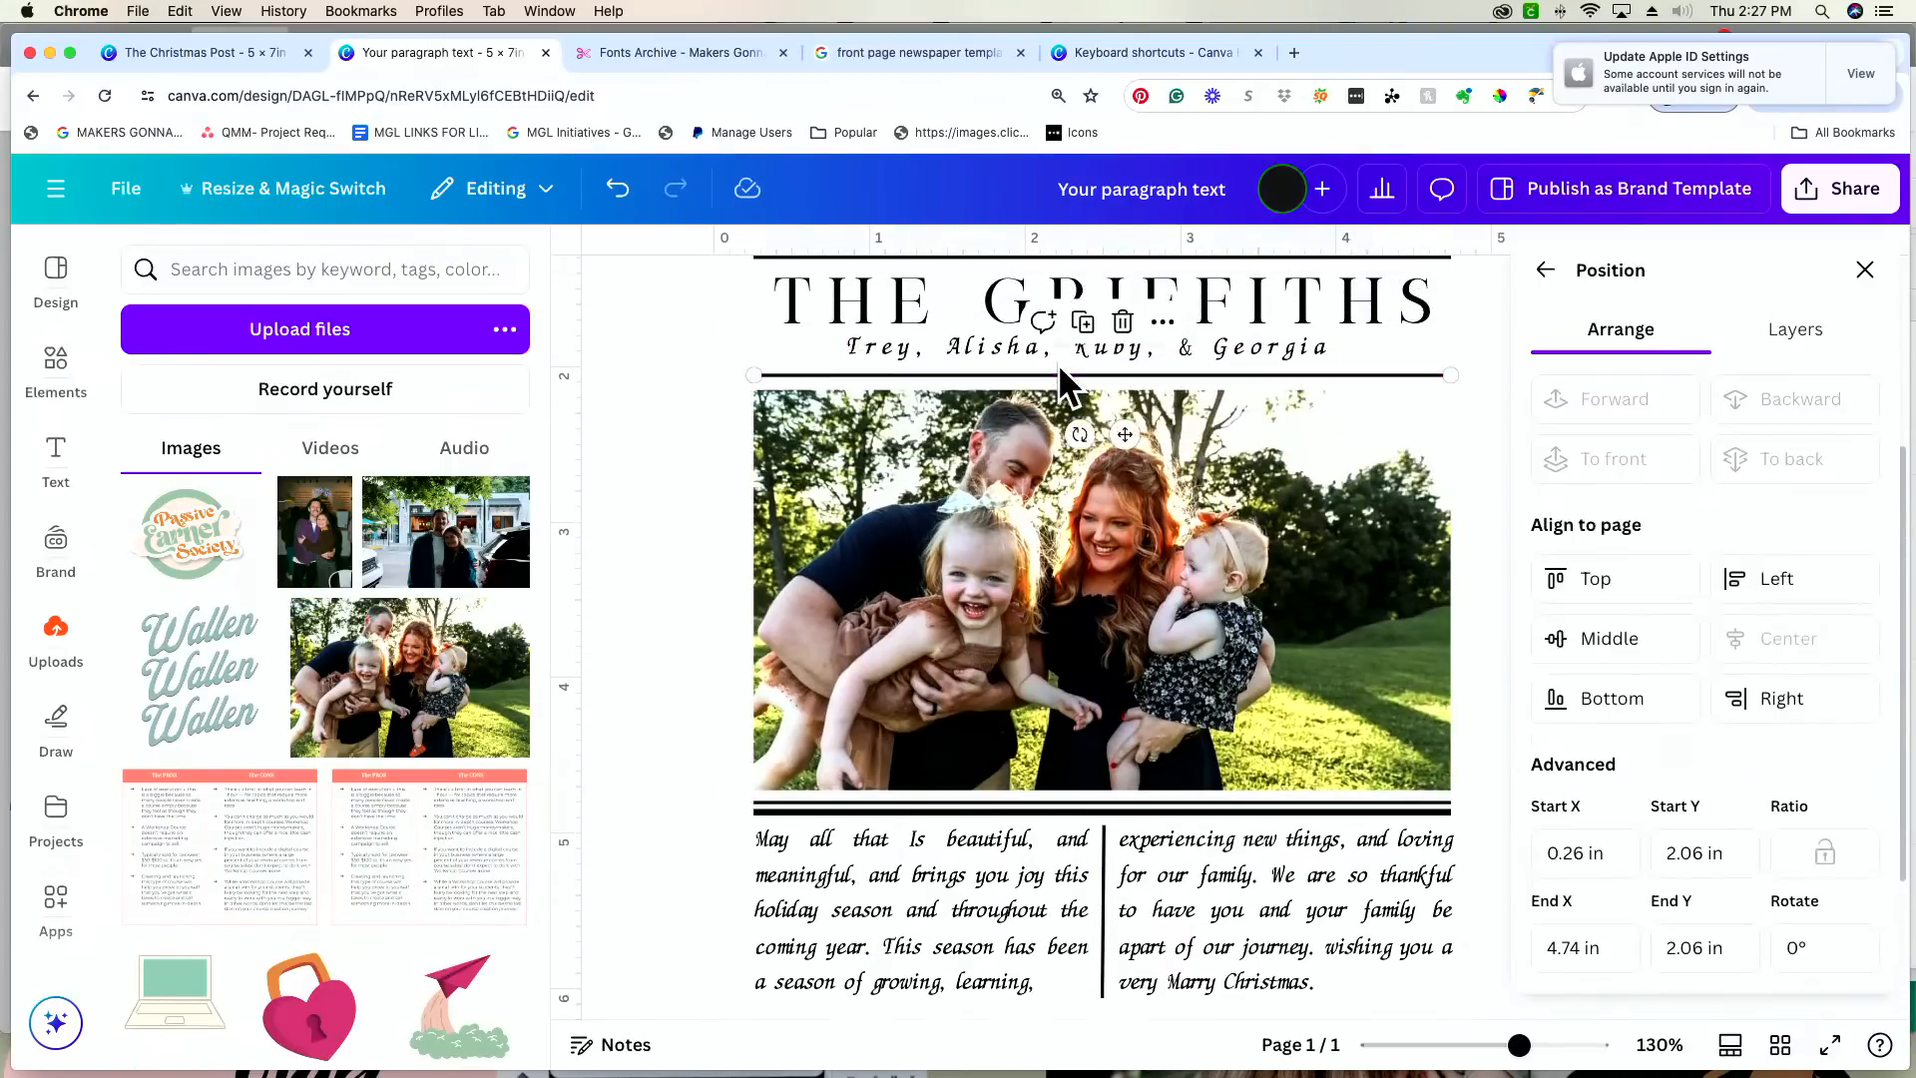
key(super+d)
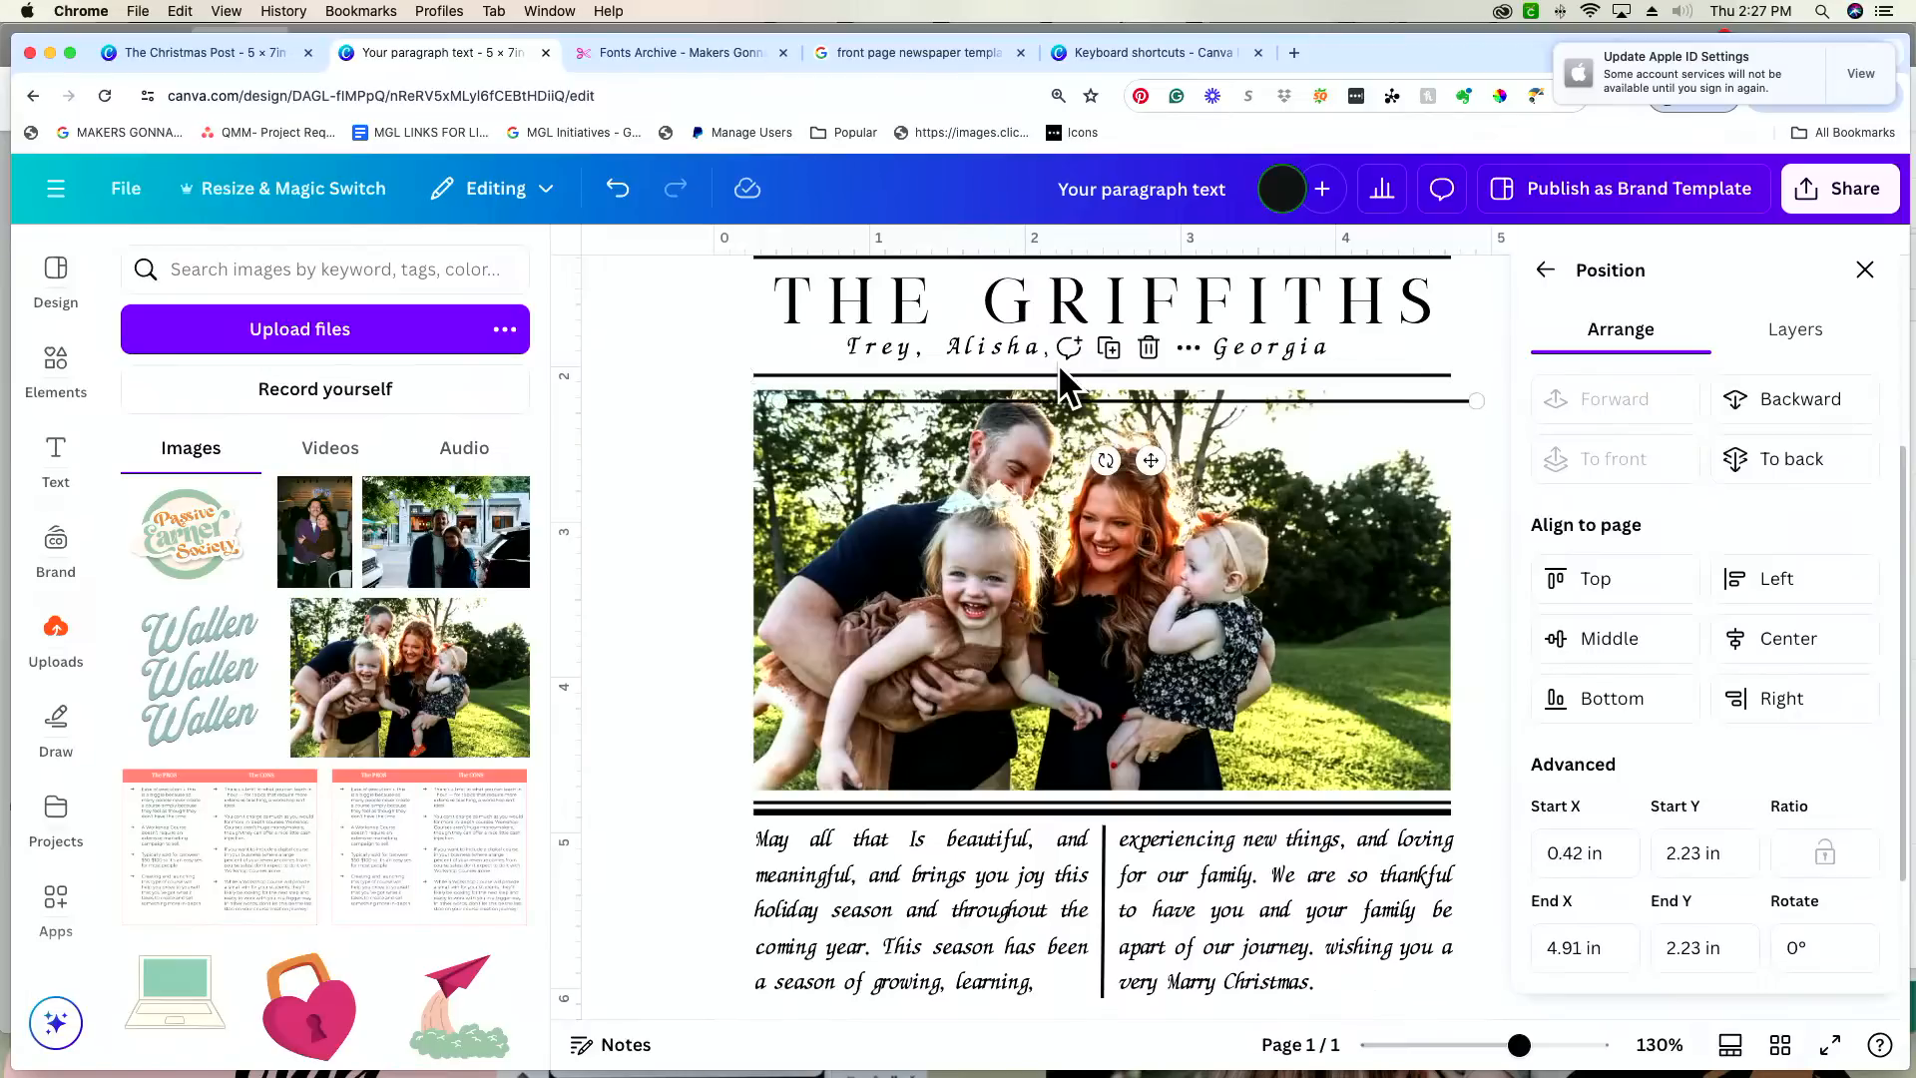
drag(1063, 400, 1112, 1066)
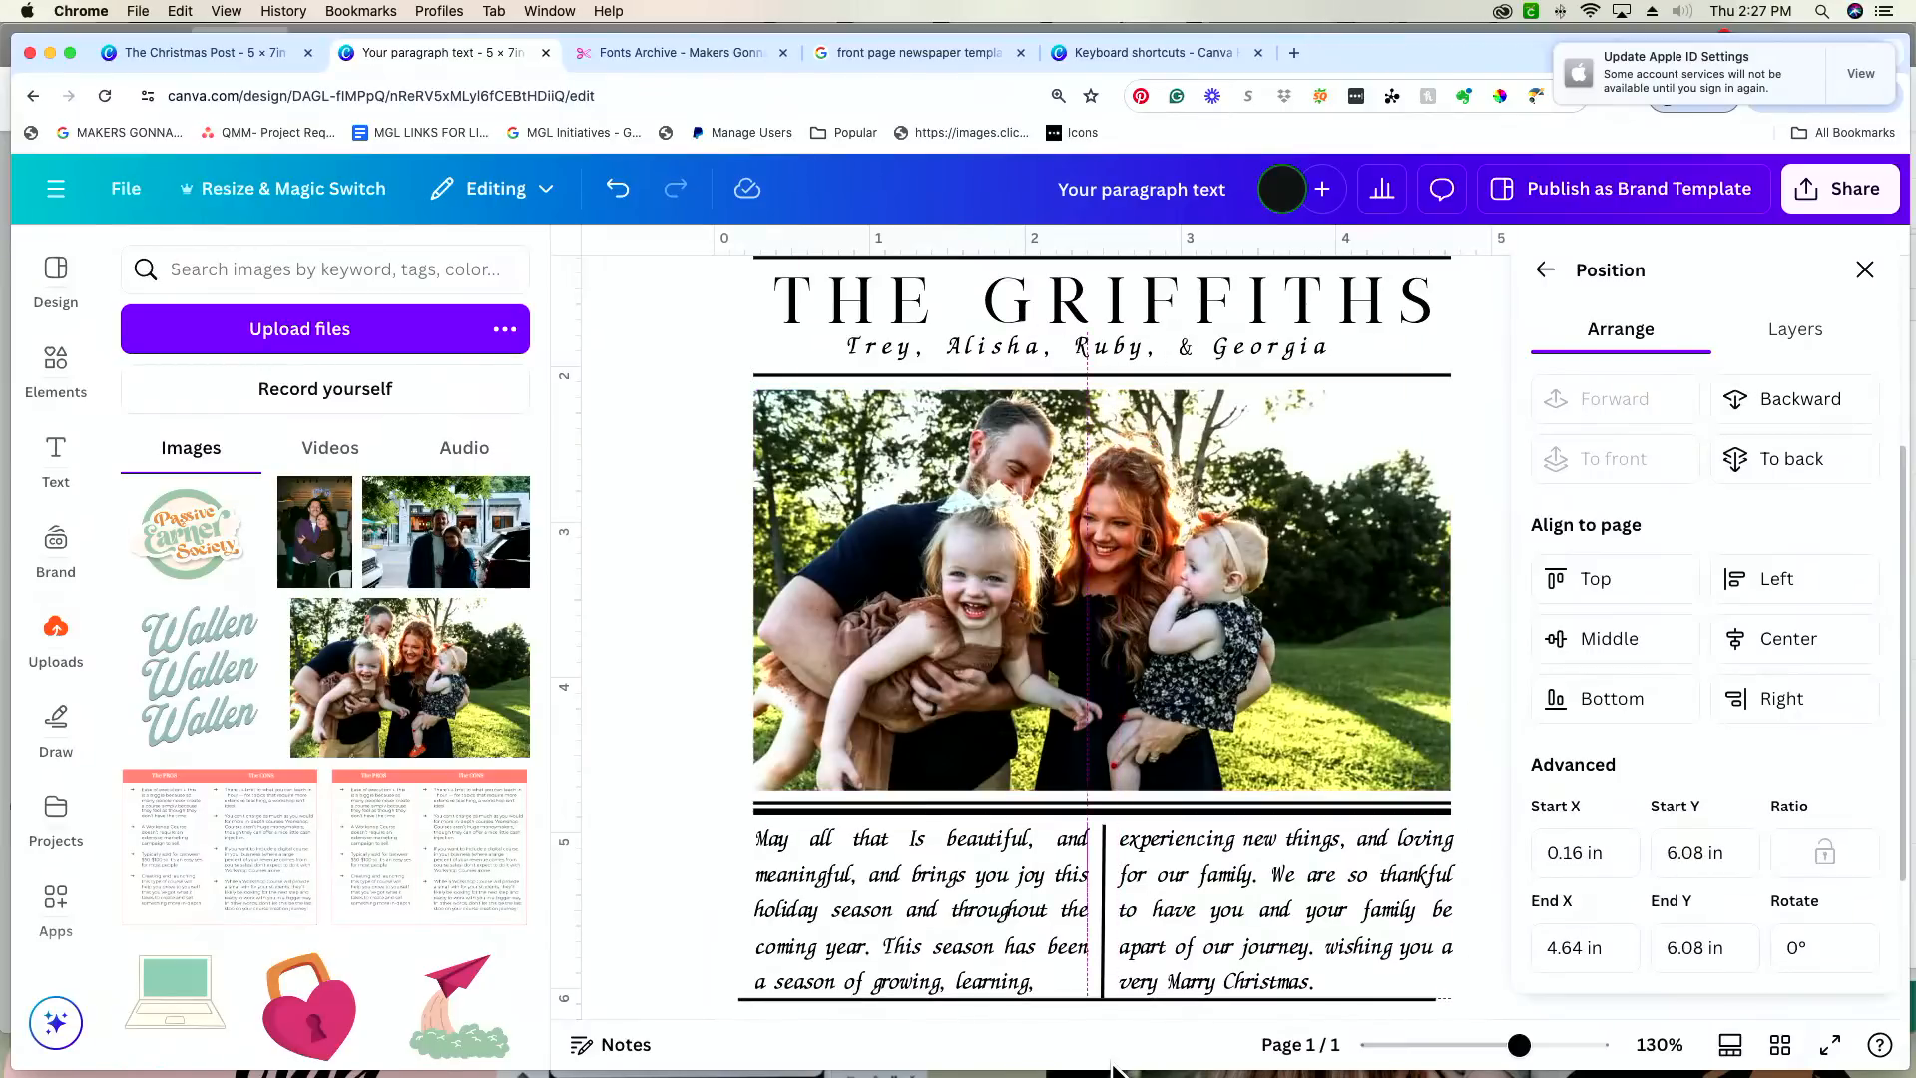
scroll(1138, 701, down, 3)
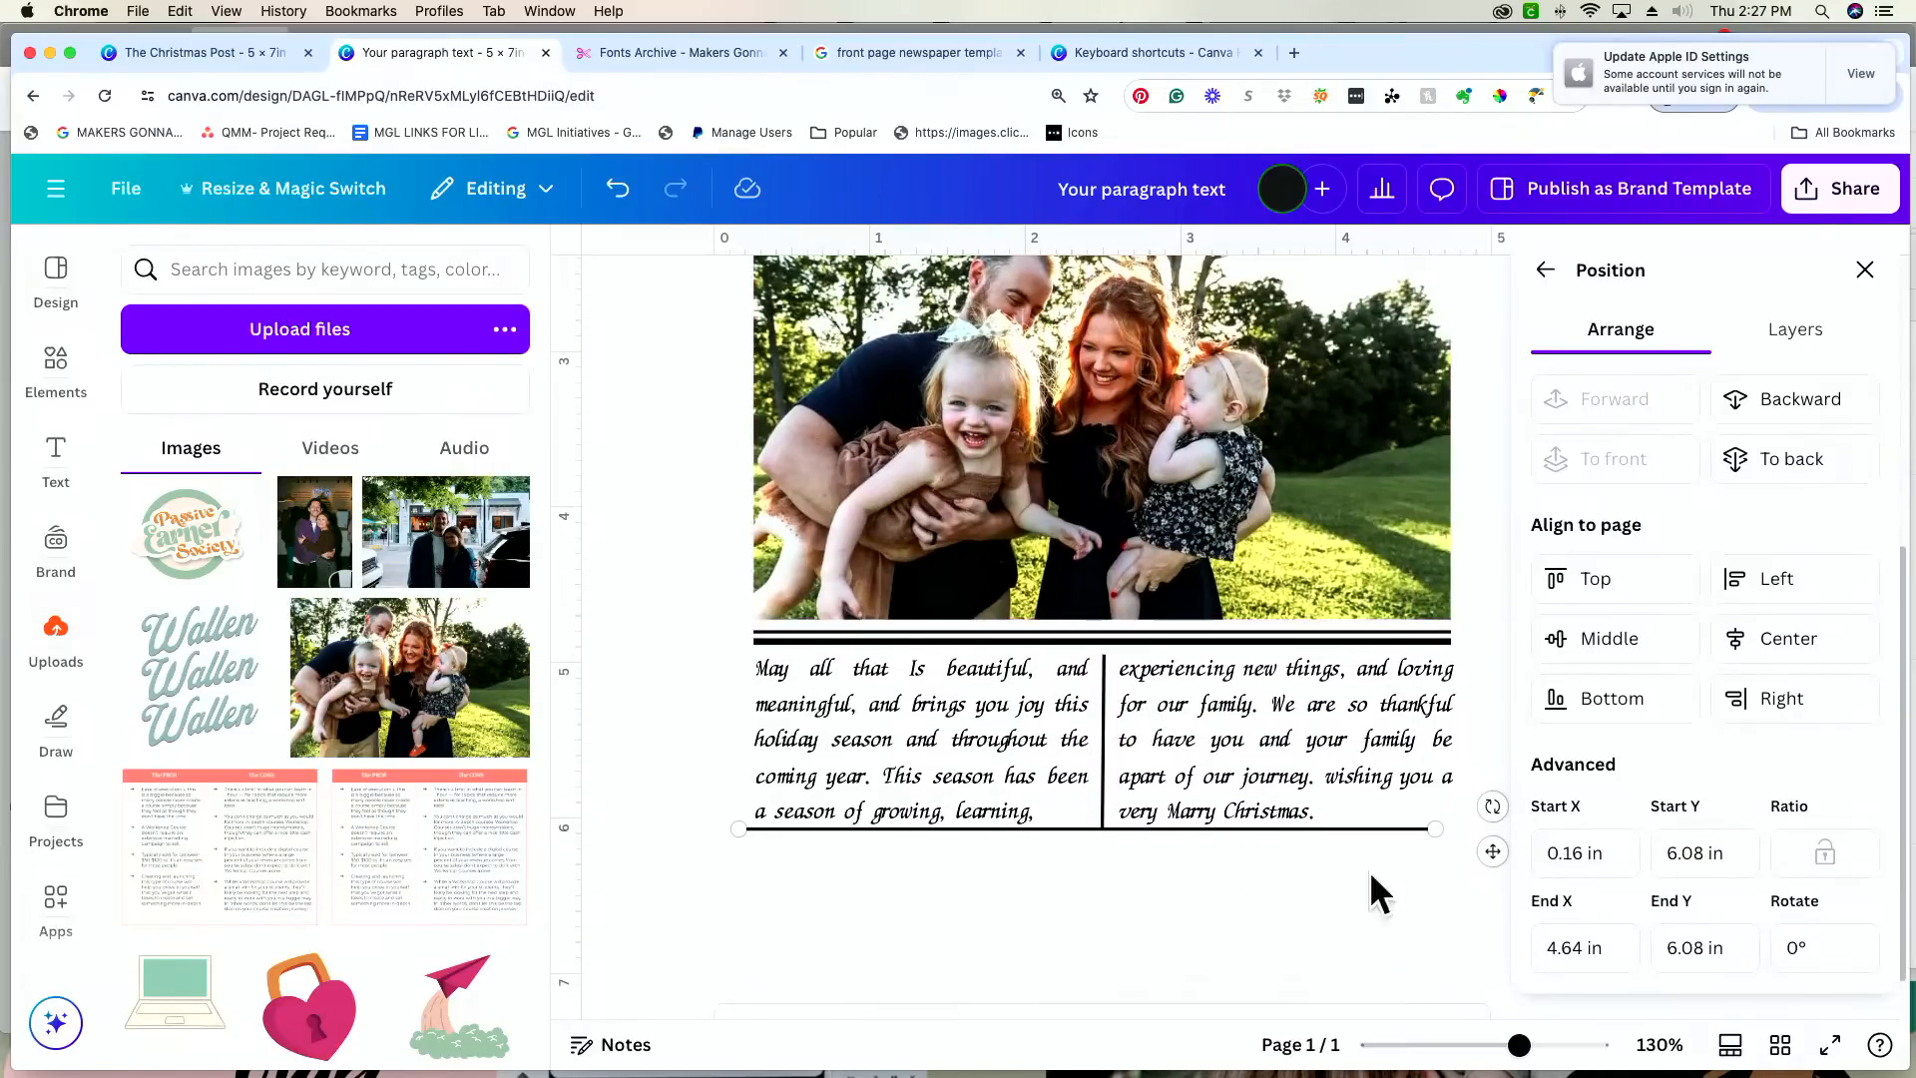
drag(1494, 852, 1513, 864)
Step: Delete the vertical divider between the two message columns
click(1102, 765)
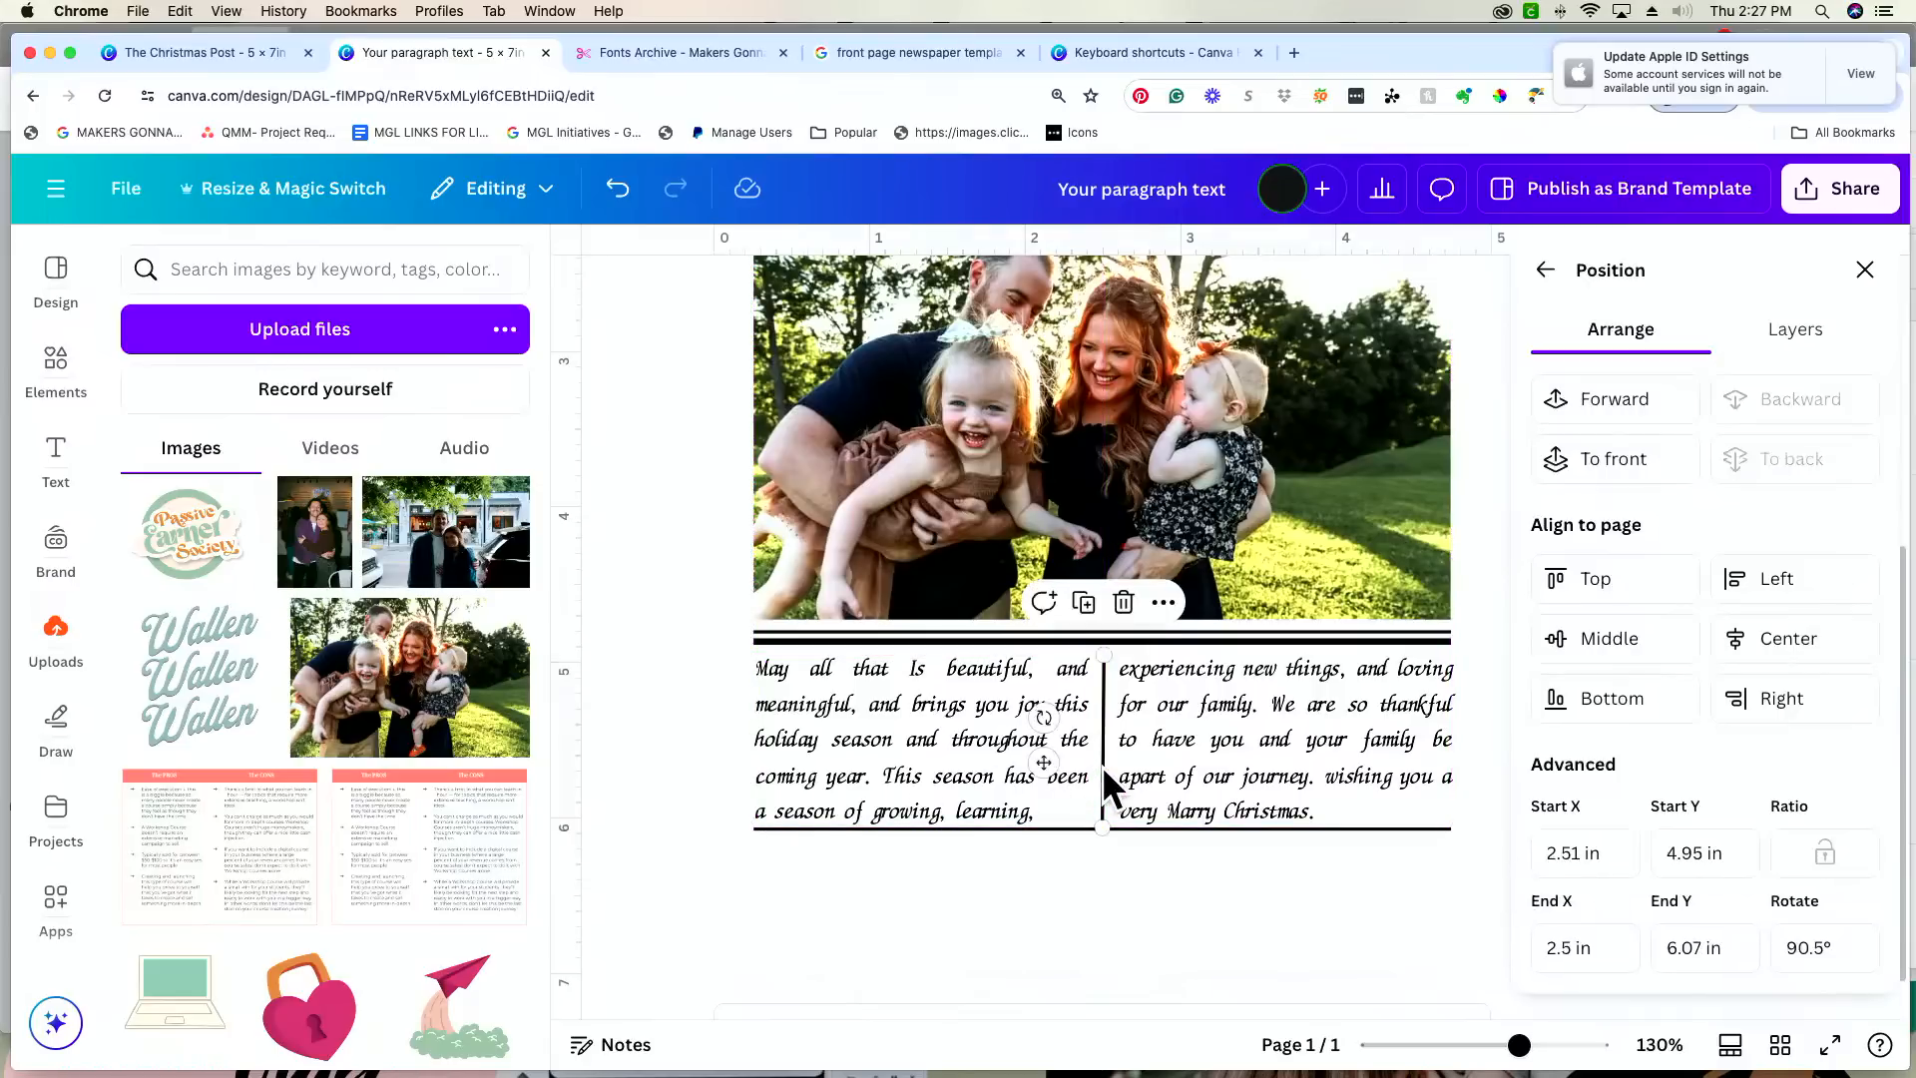
key(Delete)
scroll(1099, 764, up, 2)
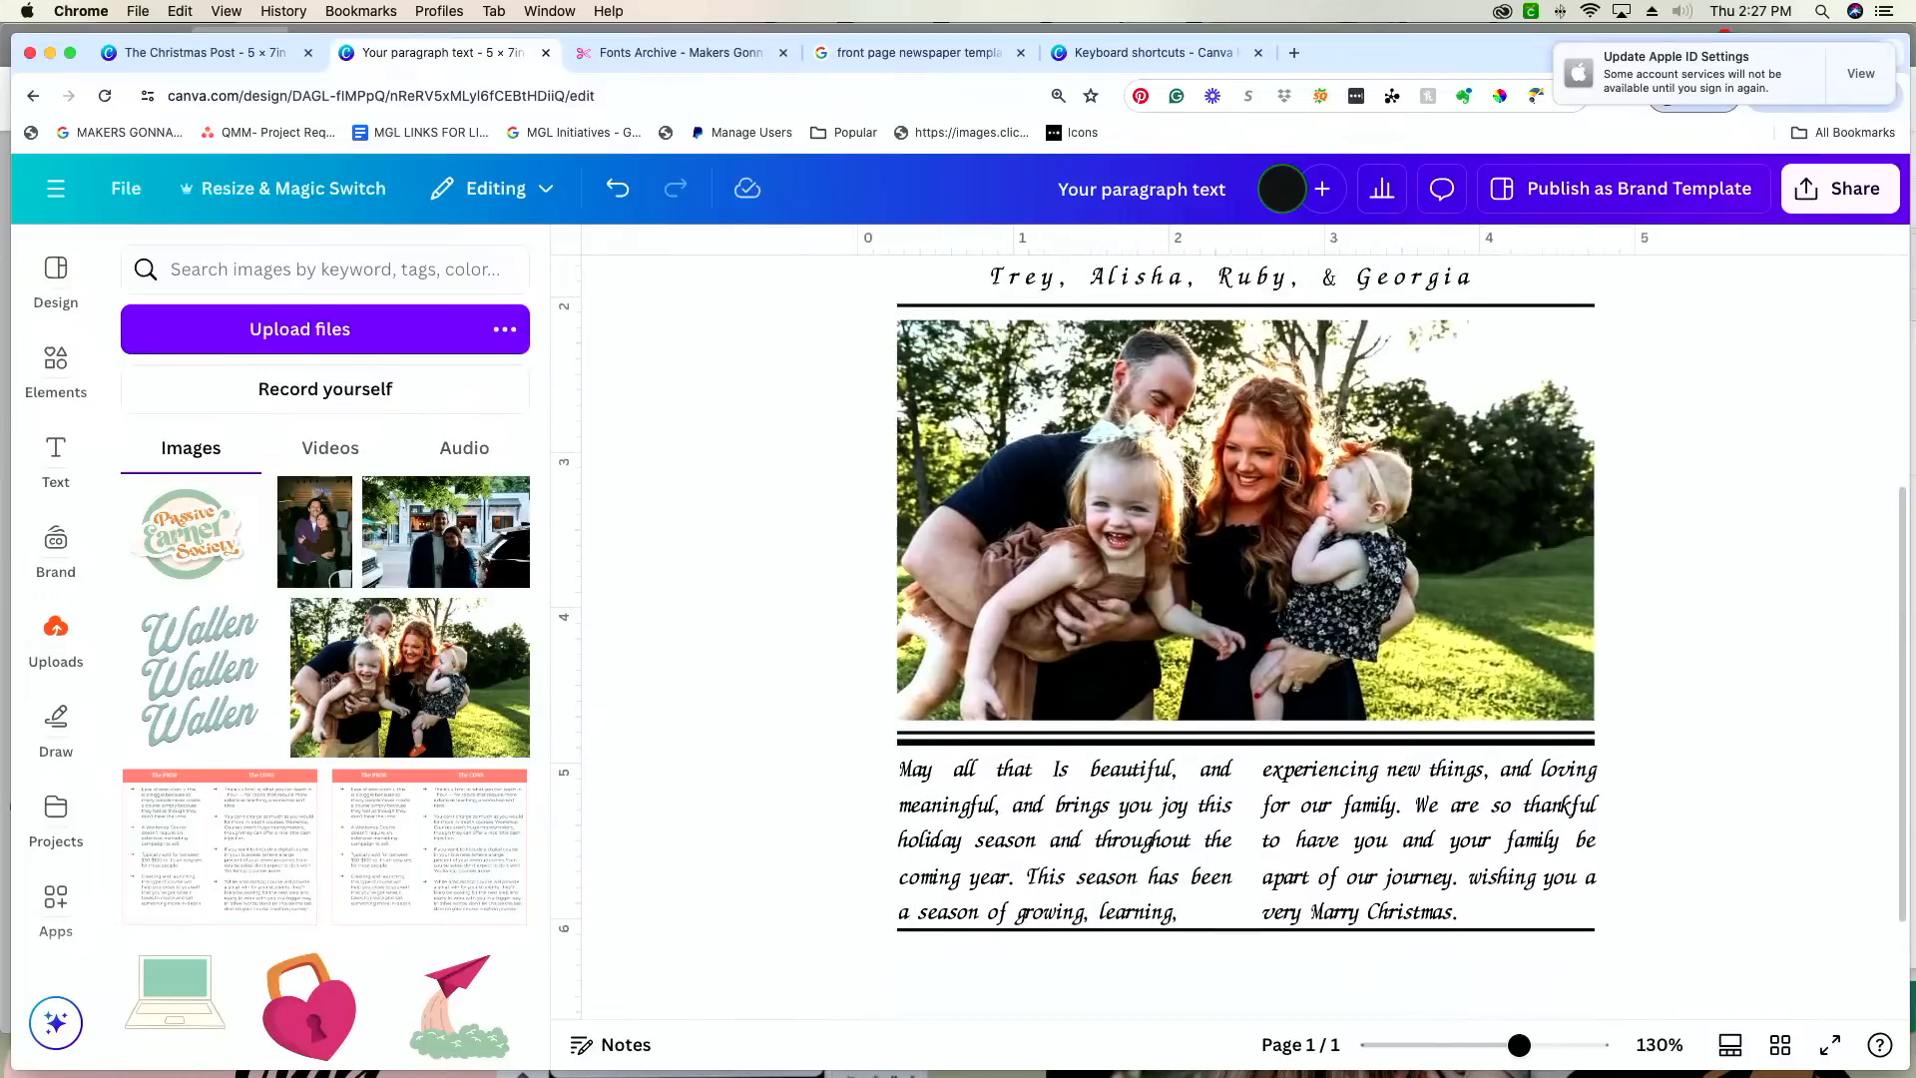
scroll(1204, 872, down, 3)
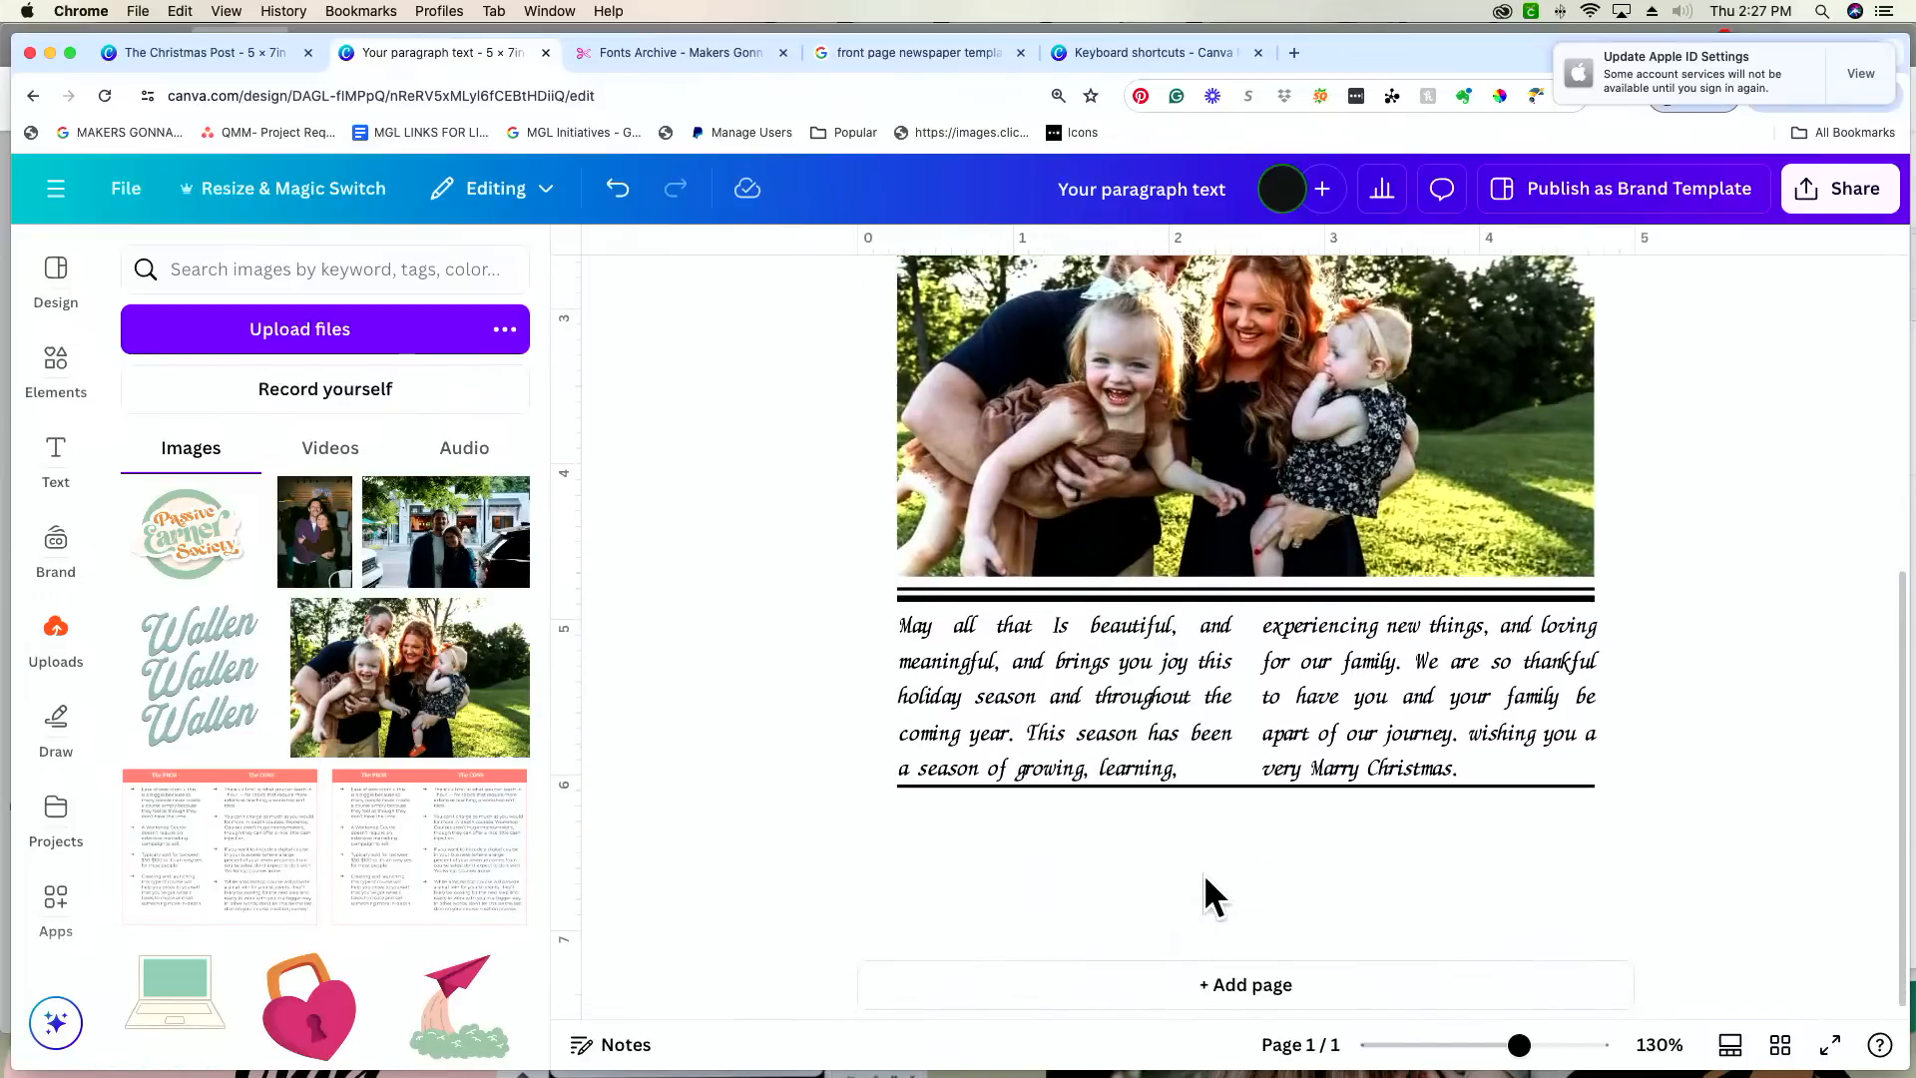
click(1205, 876)
Step: Duplicate the surname headline and place the copy just beneath the rule under the message columns
scroll(1205, 876, up, 10)
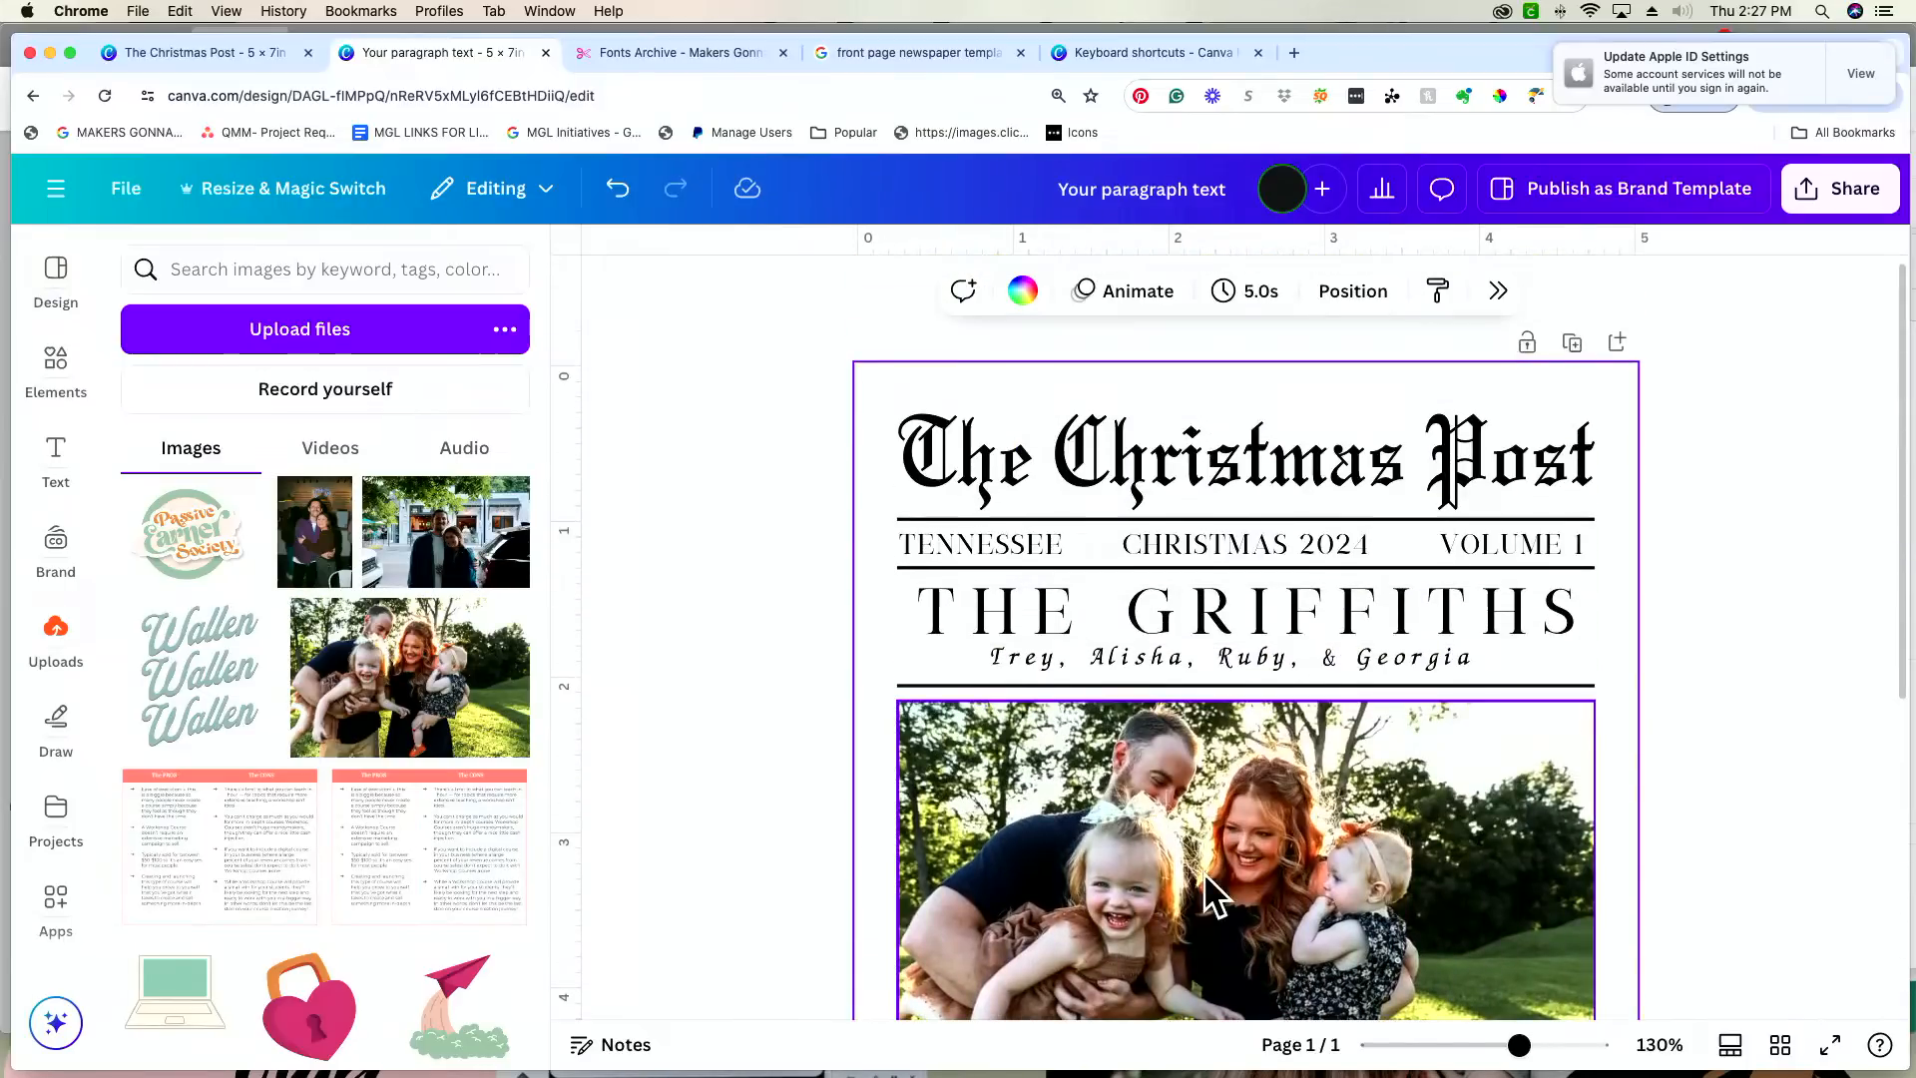
click(1311, 616)
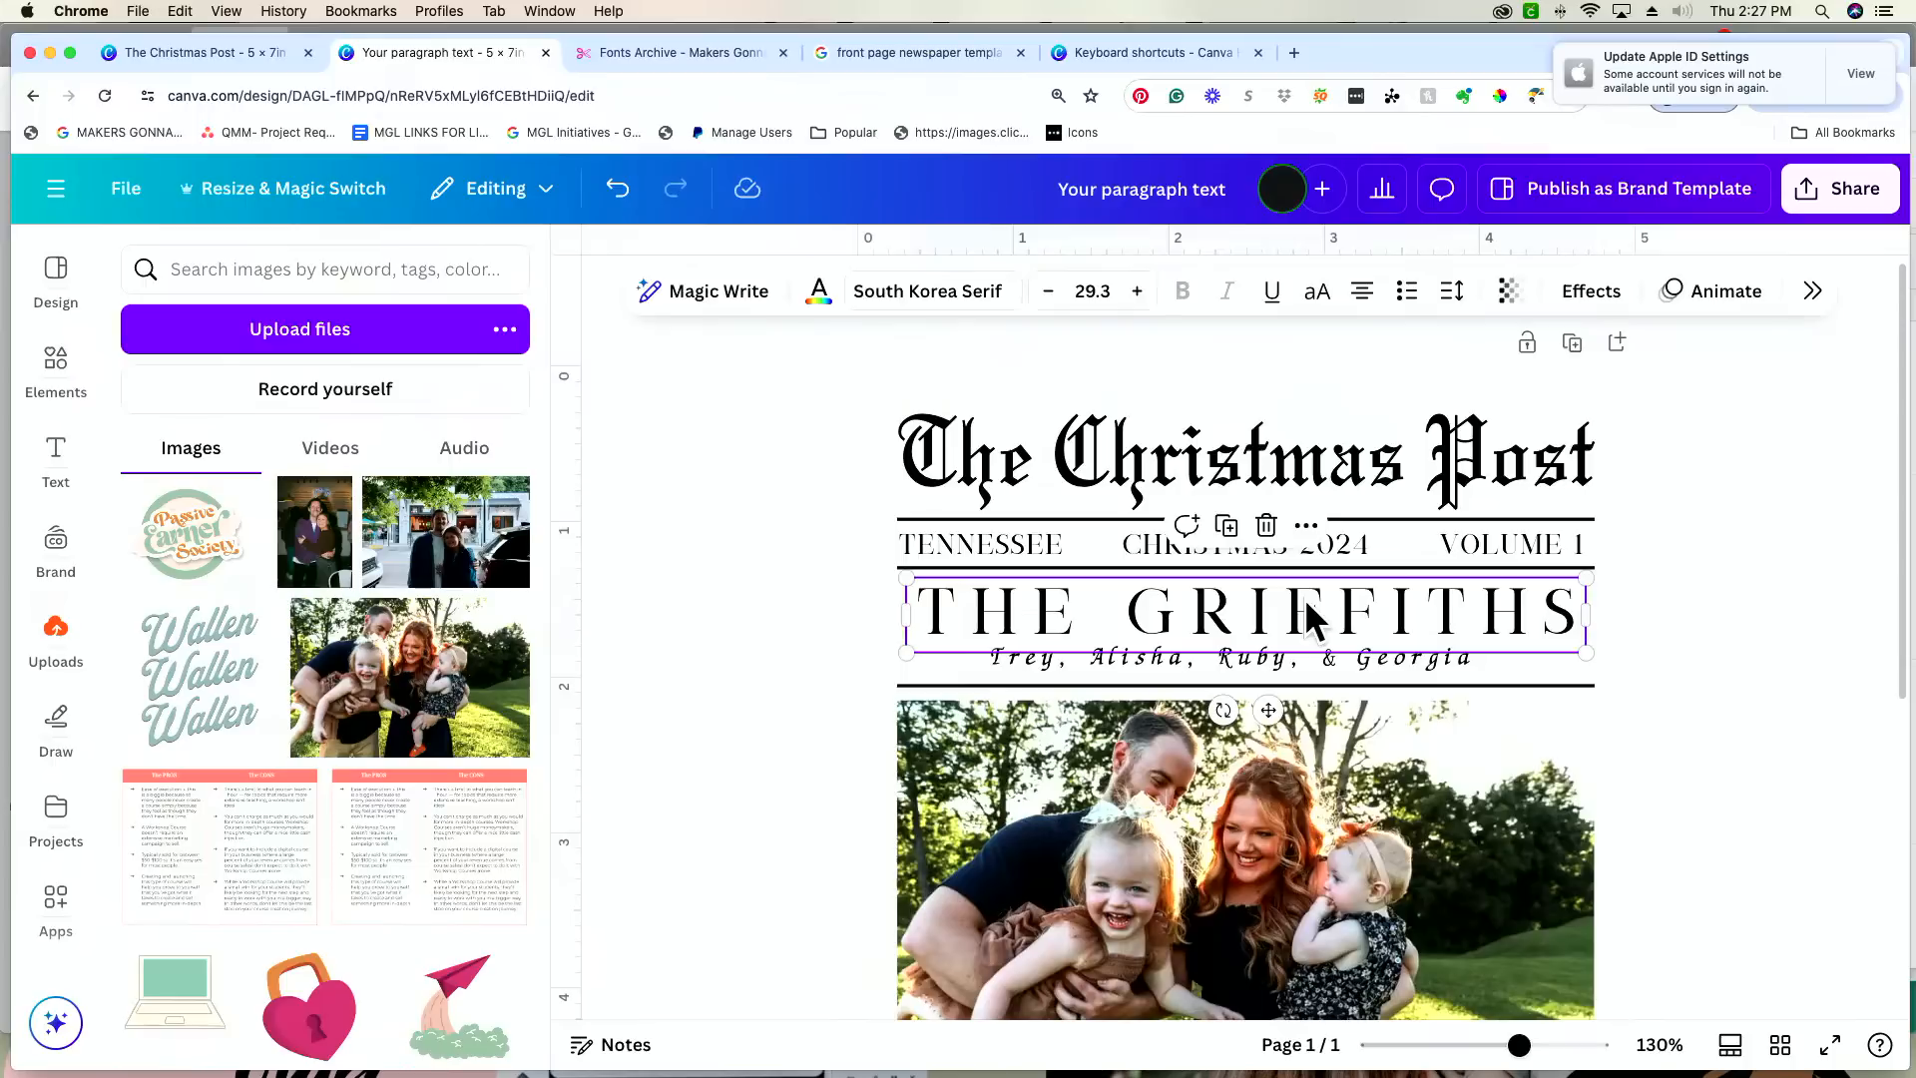
key(super+d)
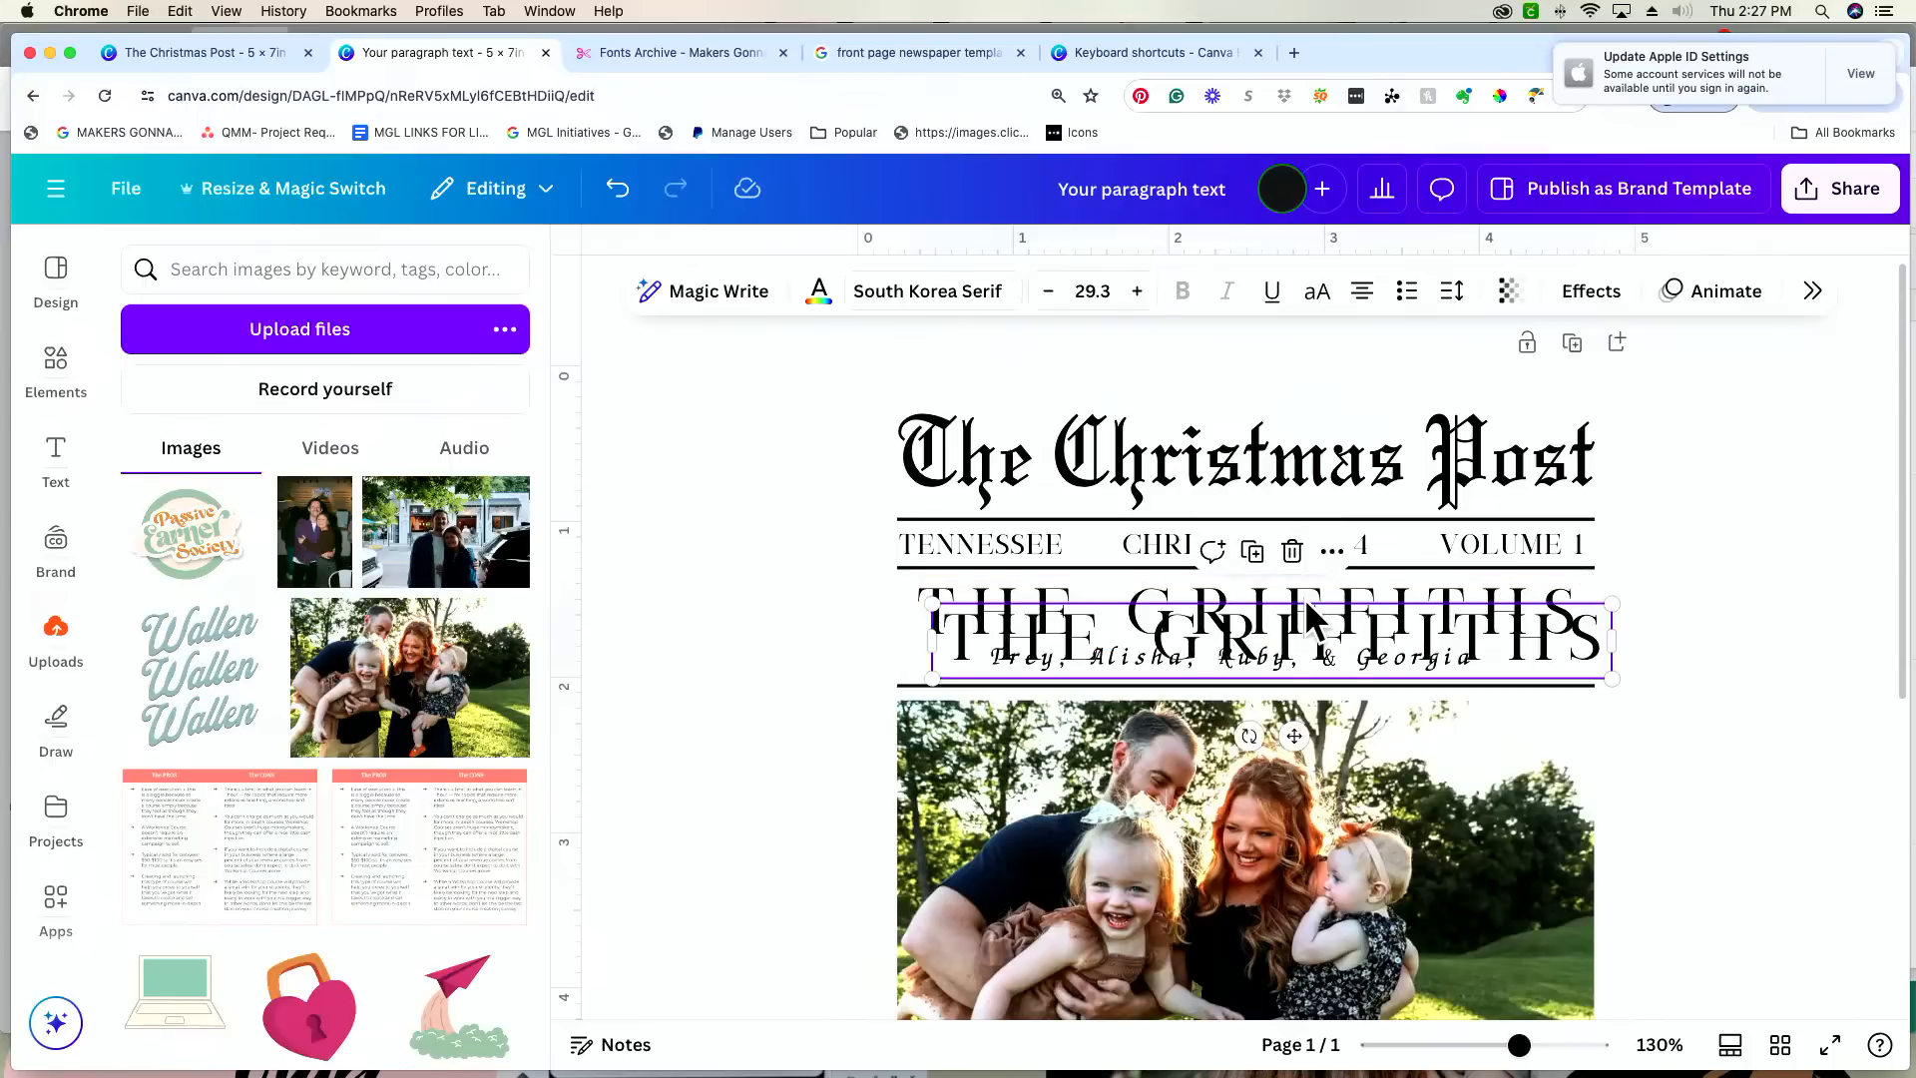
scroll(1304, 599, down, 3)
drag(1299, 597, 1282, 1069)
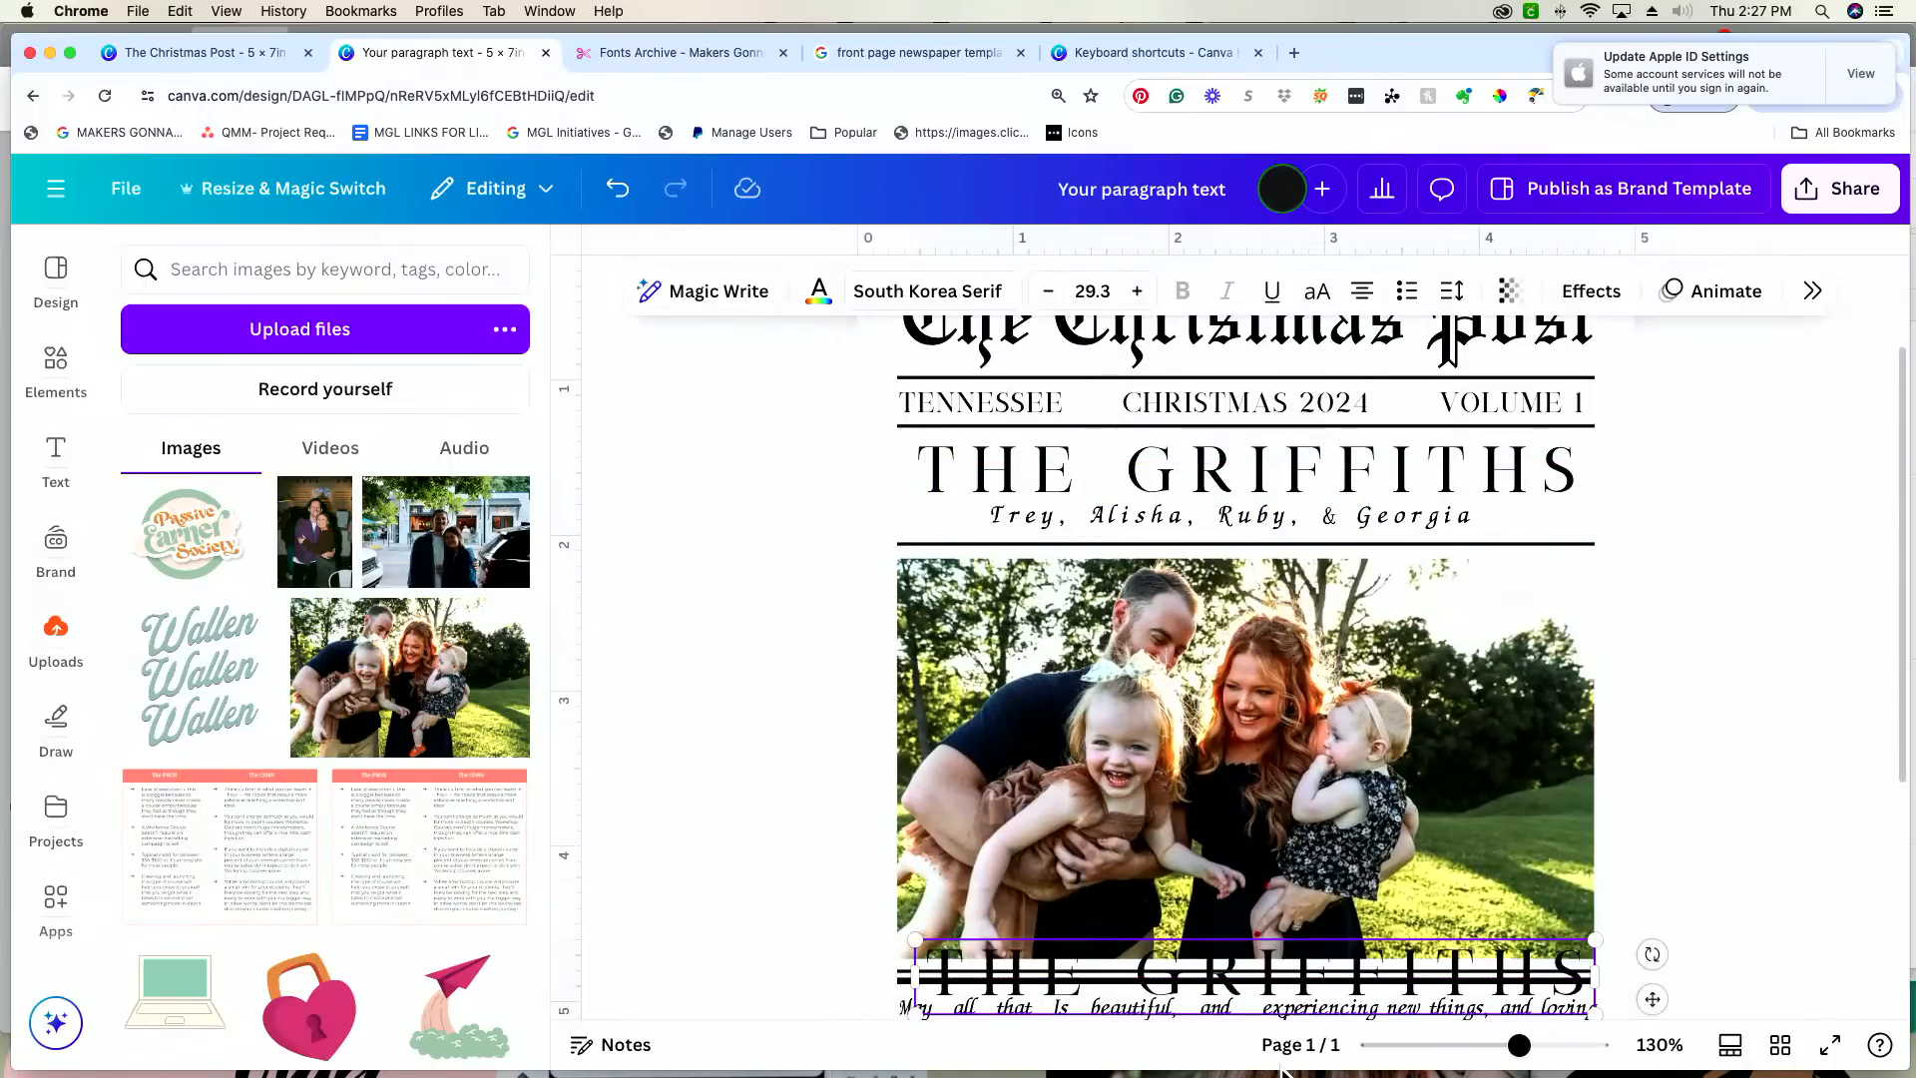
scroll(1290, 907, down, 8)
drag(1333, 604, 1318, 838)
Step: Replace the copied headline's text with "MERRY CHRISTMAS & HAPPY NEW YEAR!"
double_click(1317, 834)
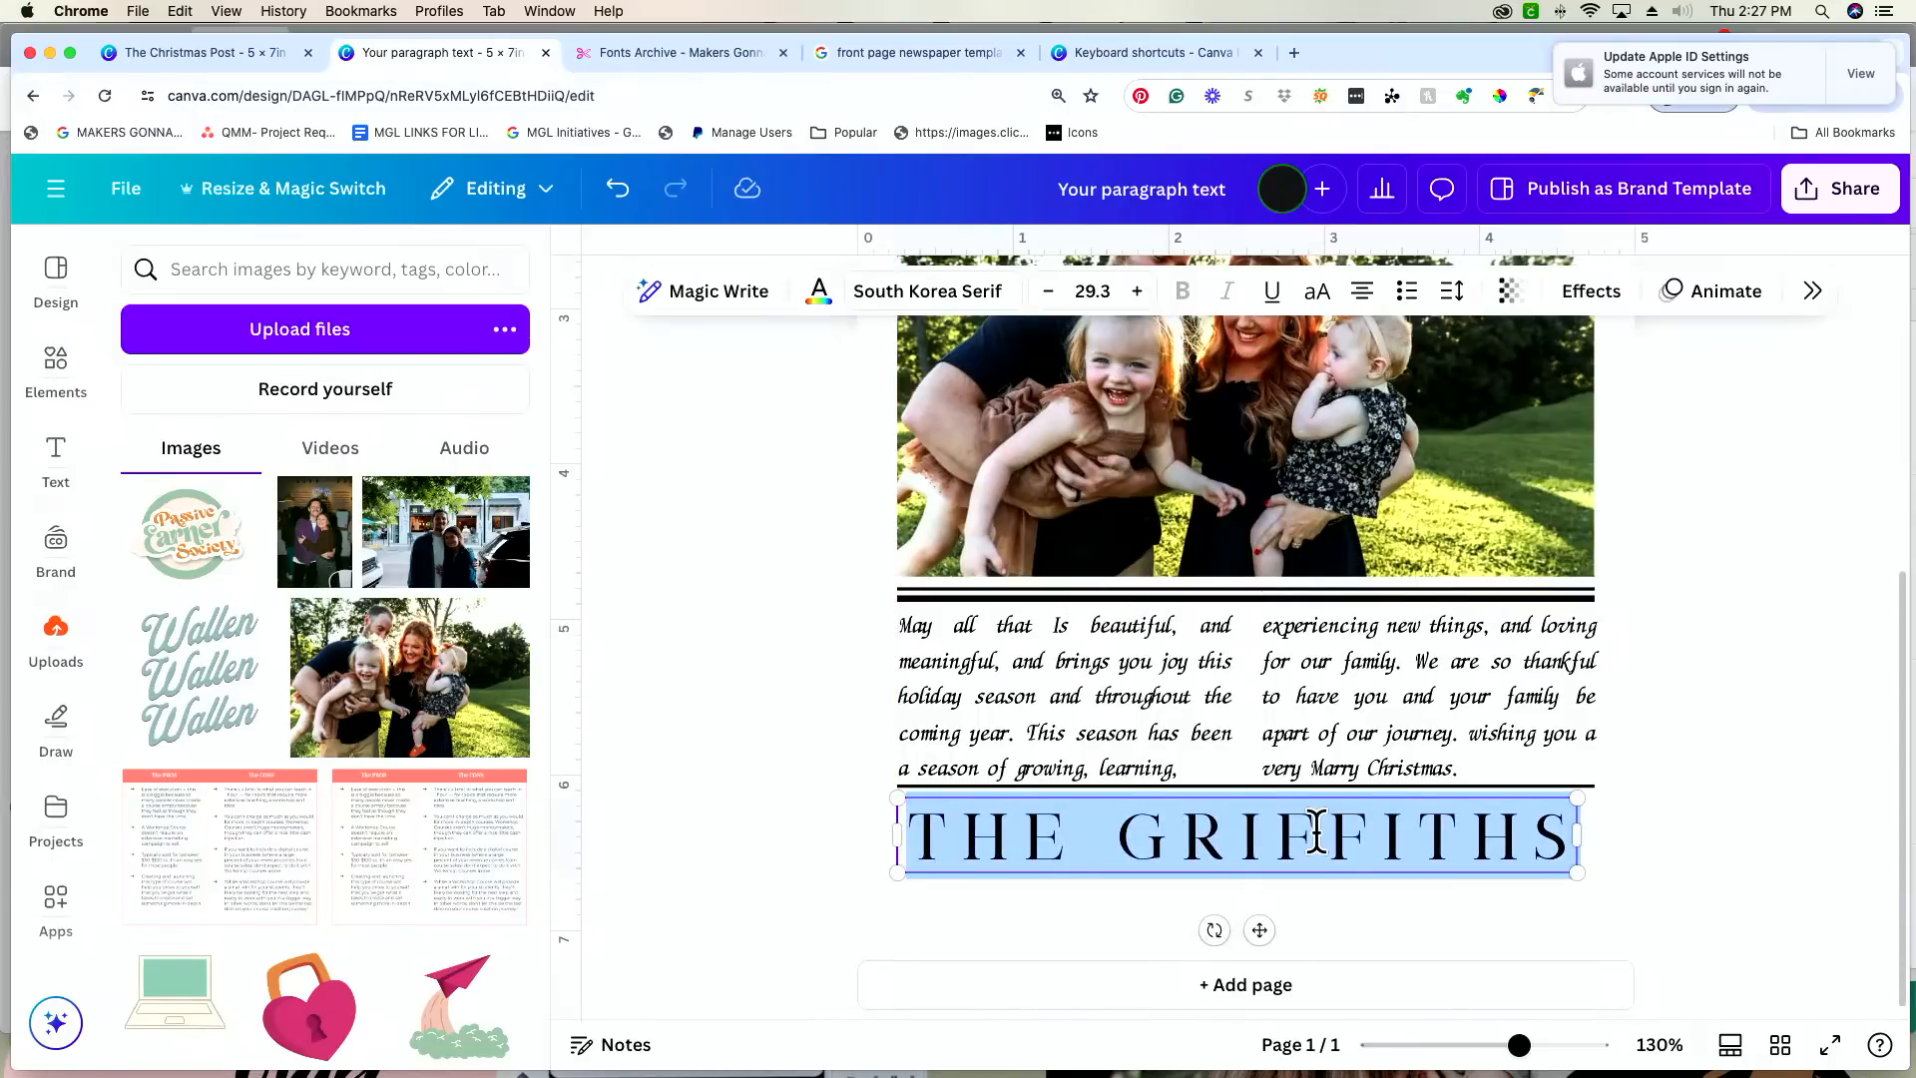
text(WISHI)
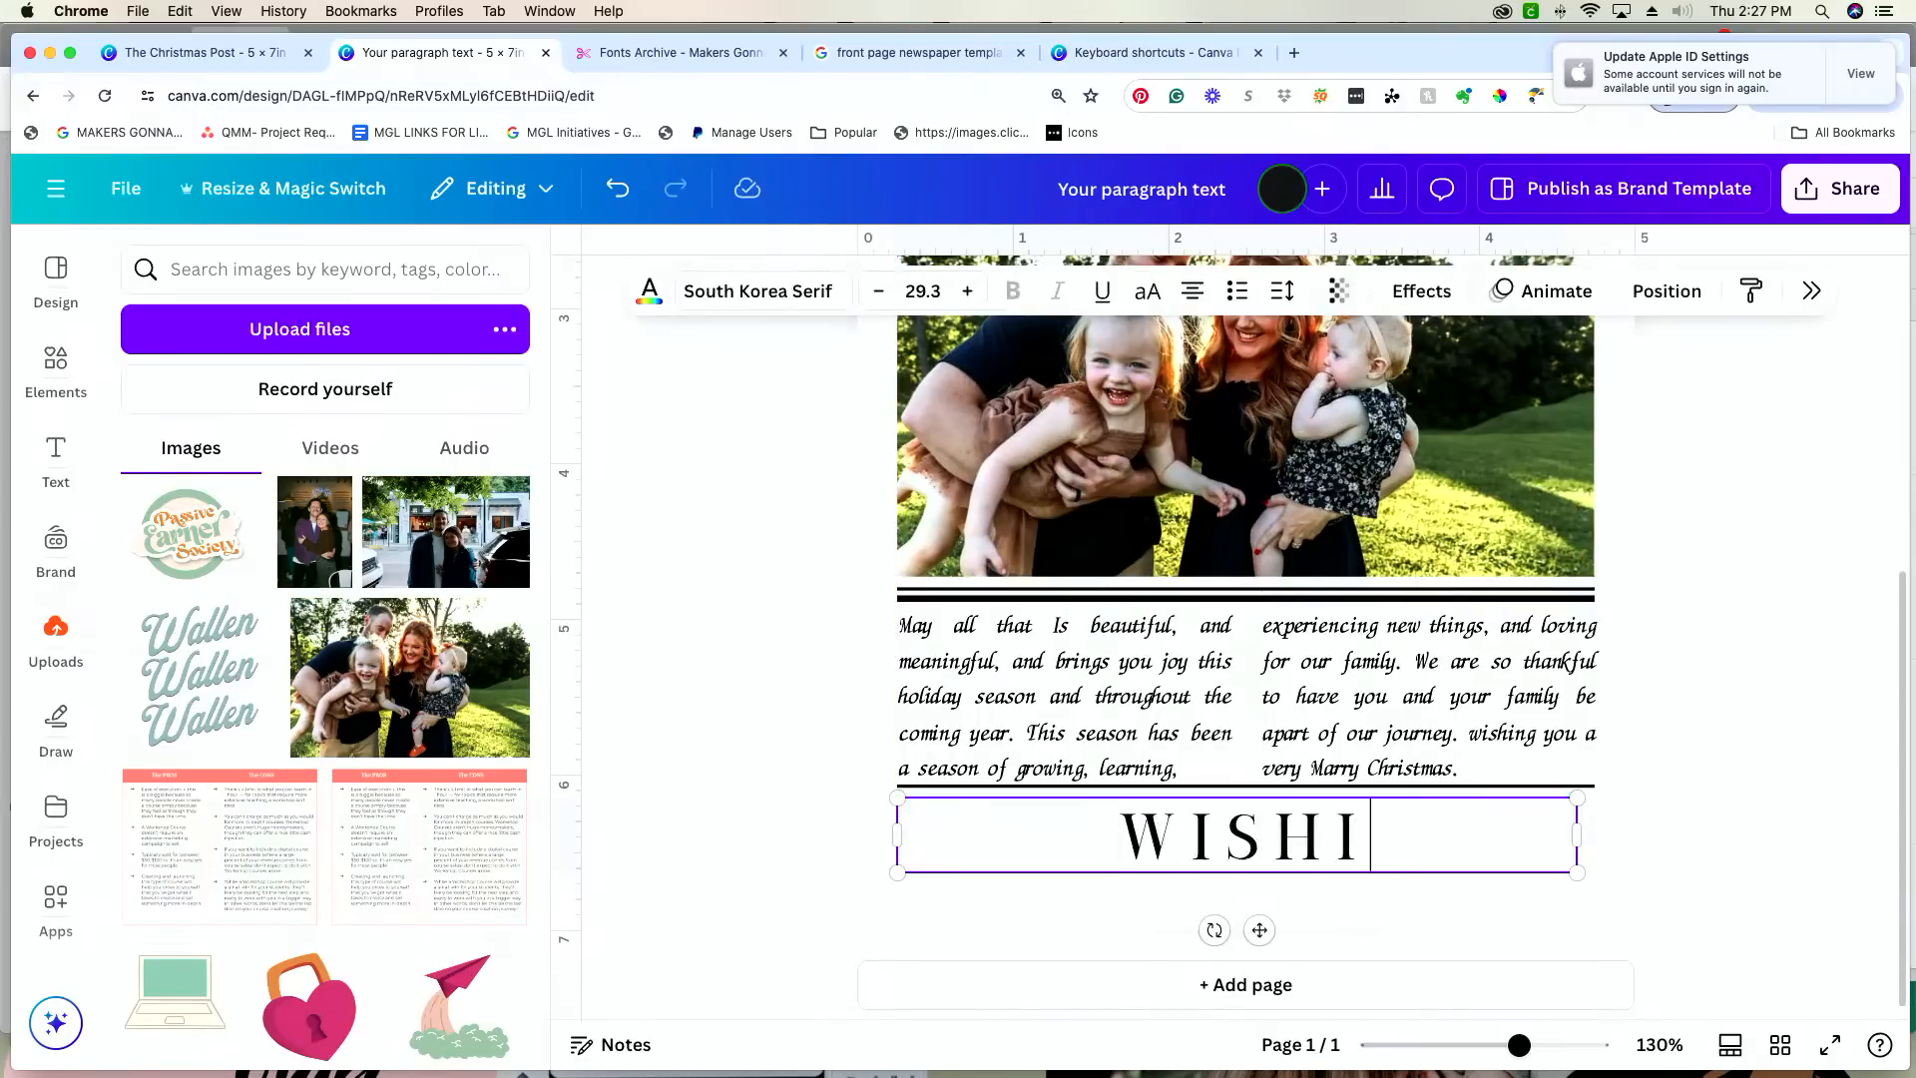
key(BackSpace)
key(BackSpace)
key(BackSpace)
key(BackSpace)
key(BackSpace)
text(ME)
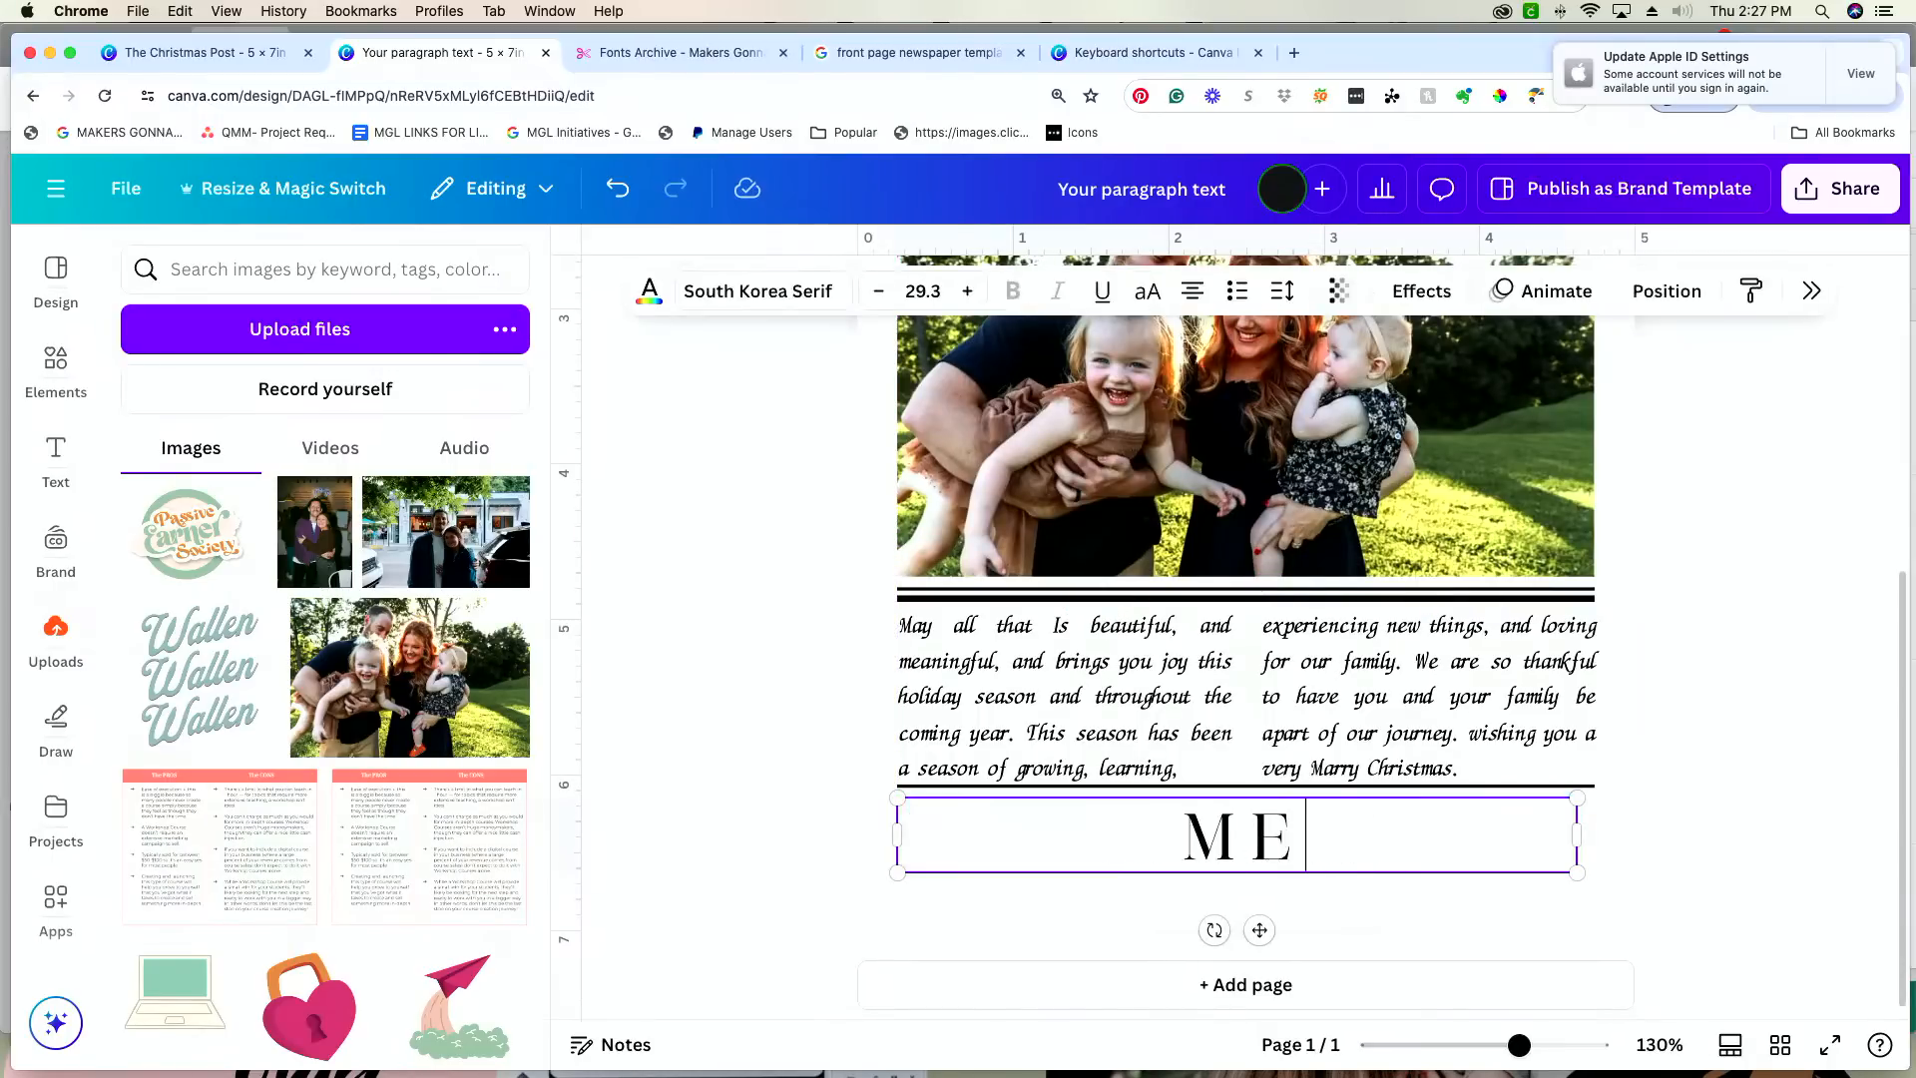
text(RRY V)
key(BackSpace)
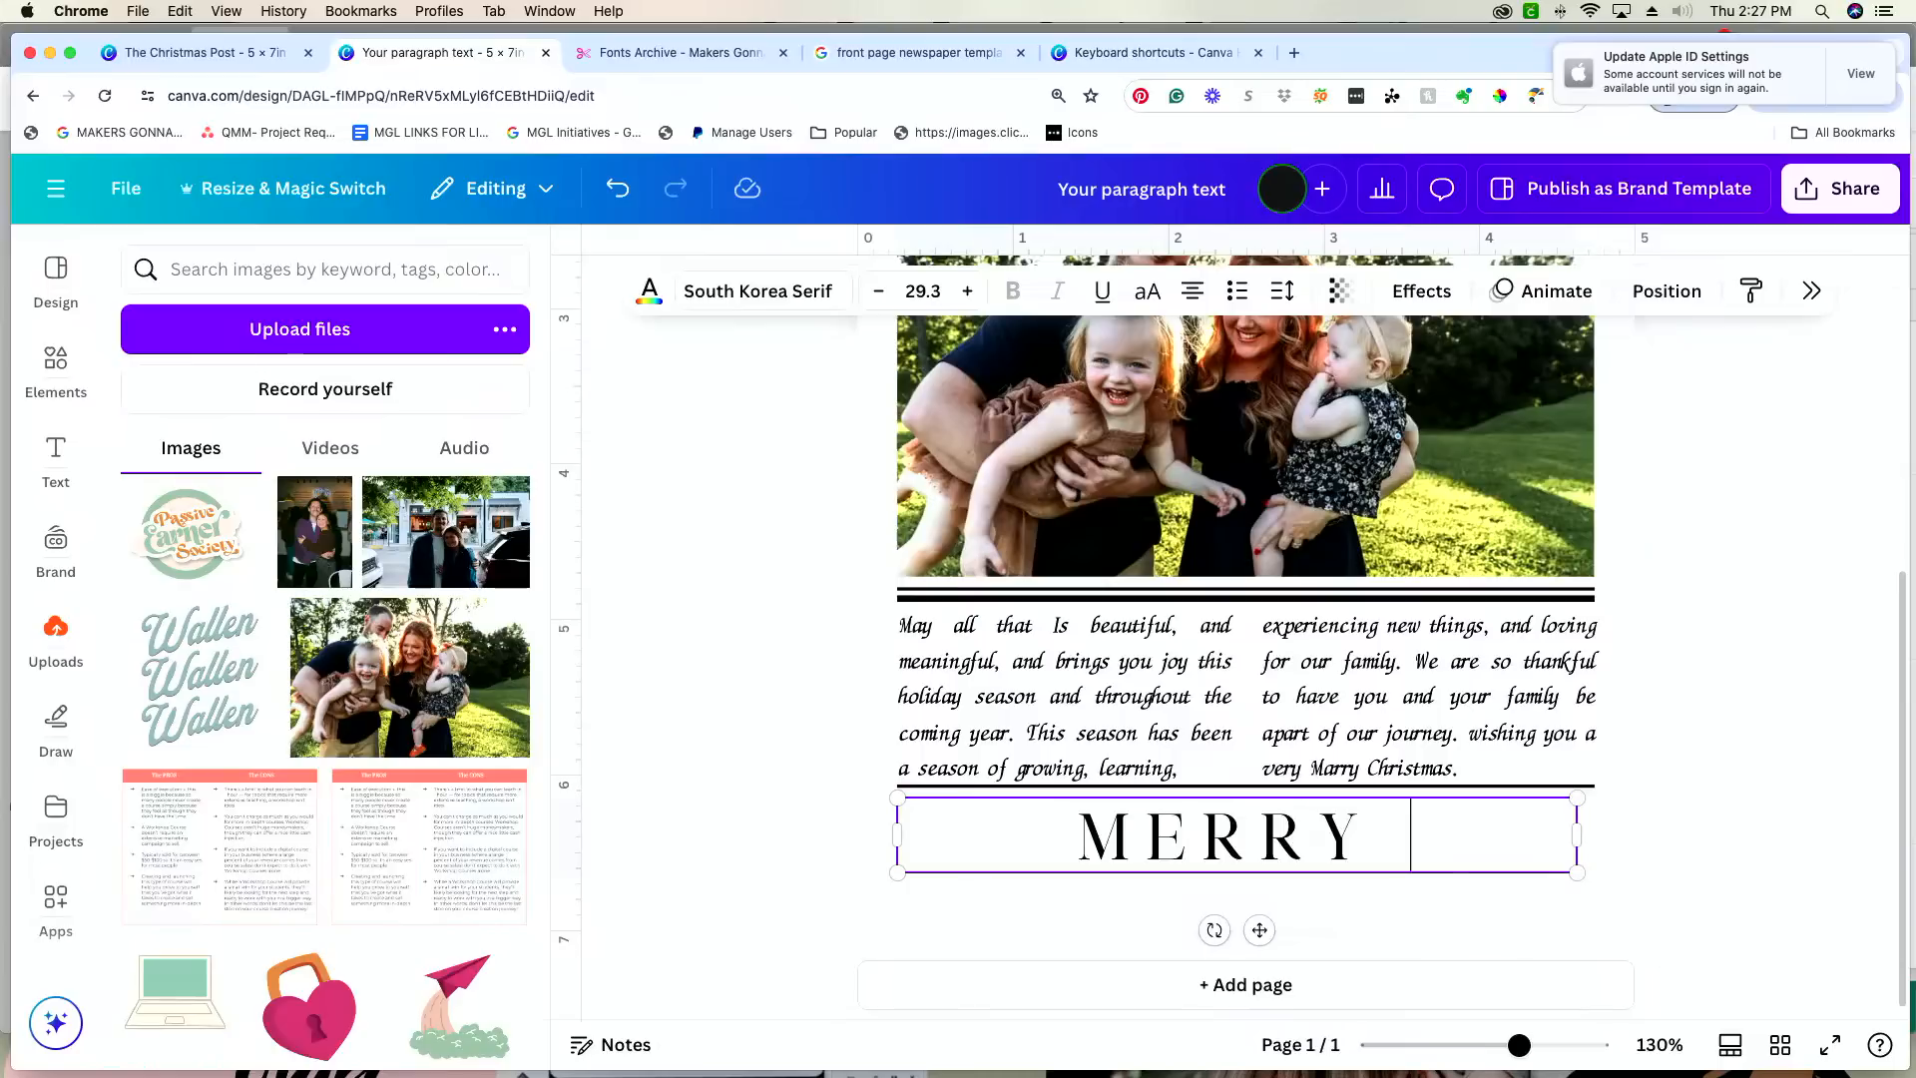
text(CHRISTMAS)
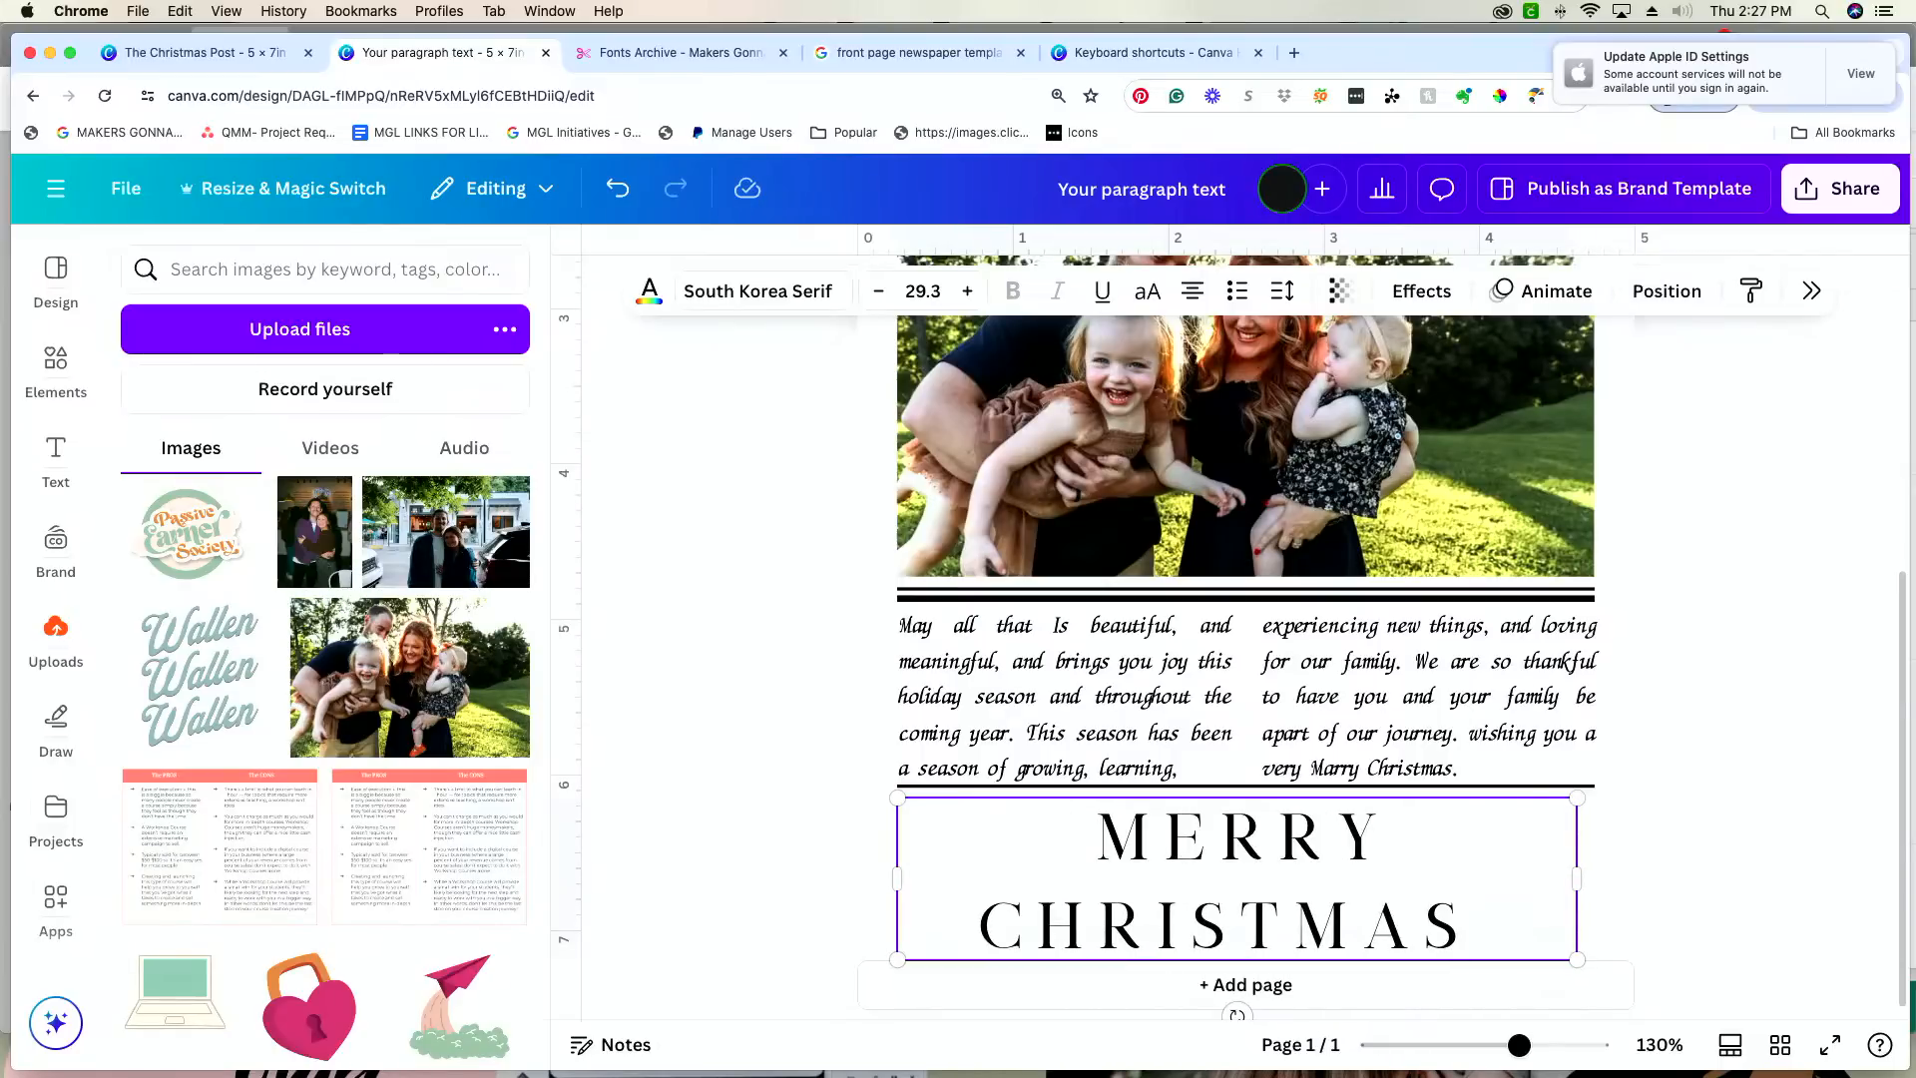
text( & HAPPY N)
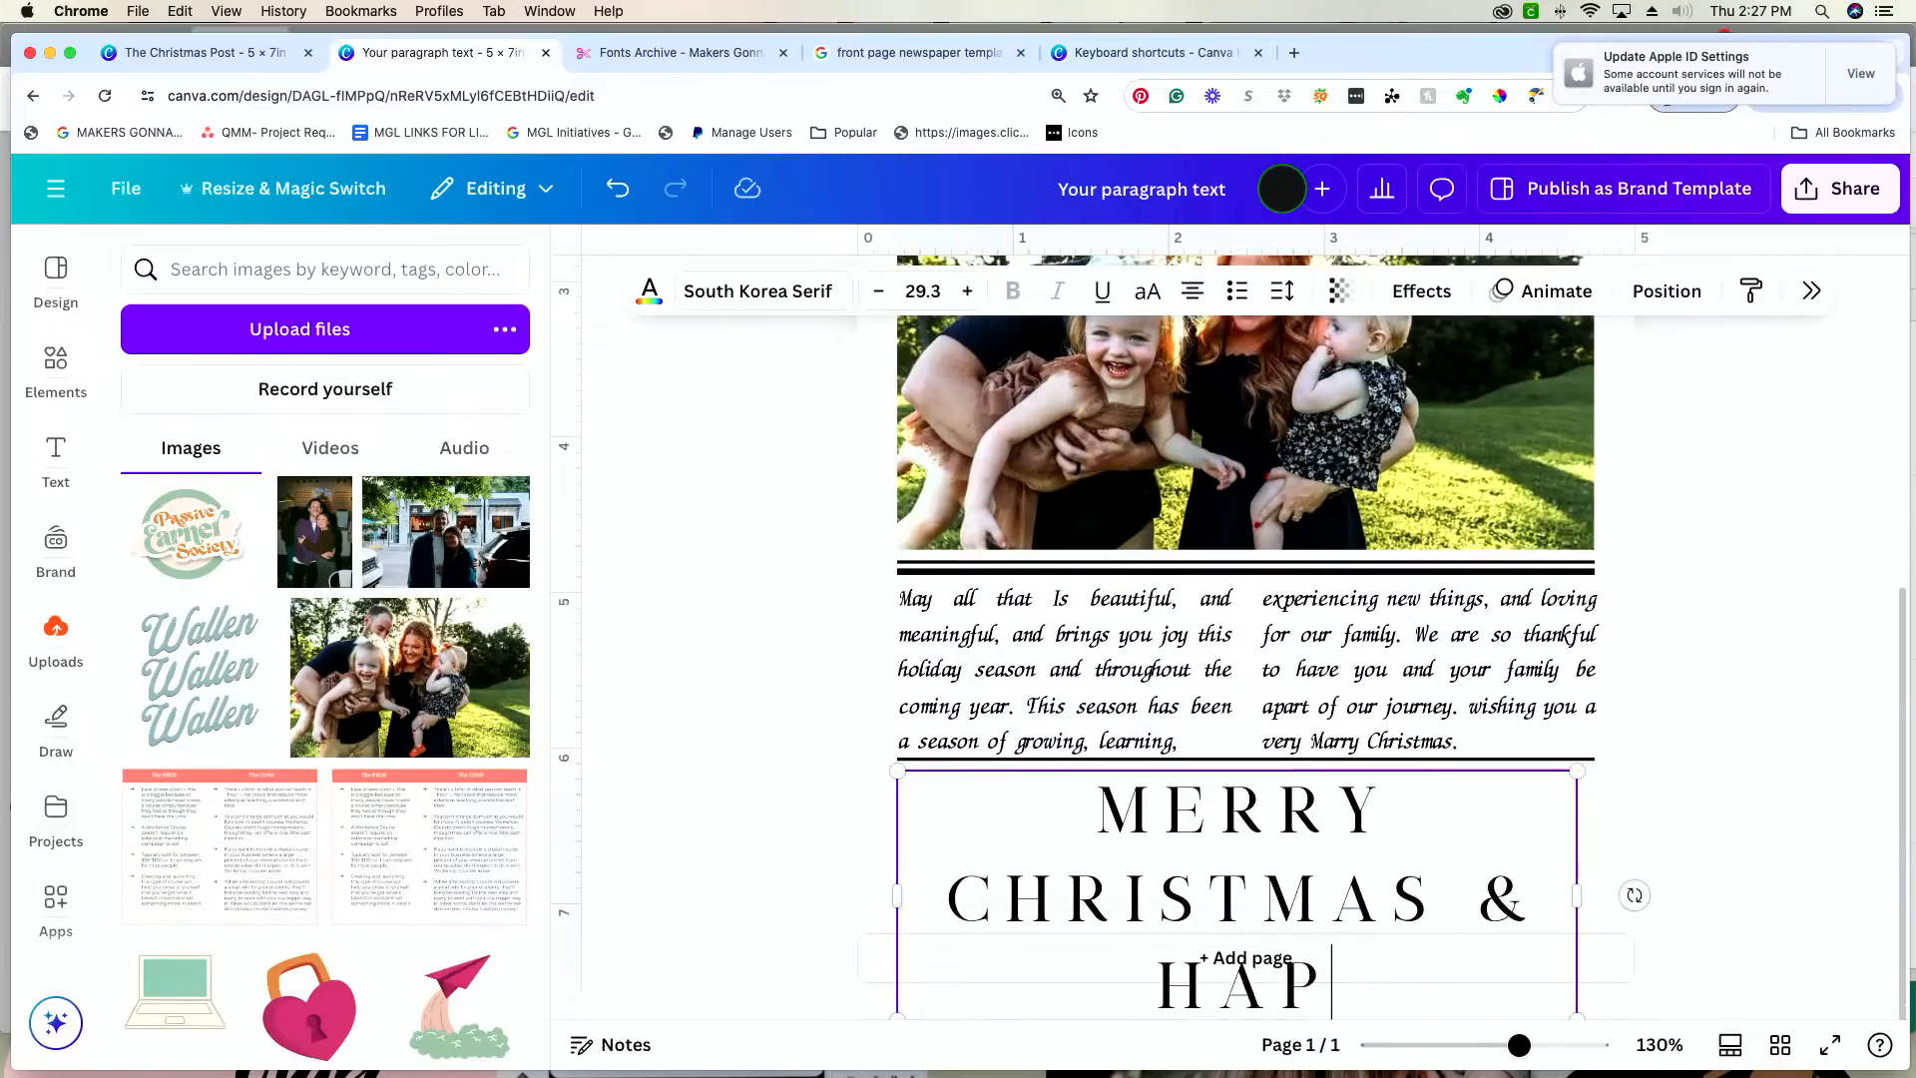
text(YEAR)
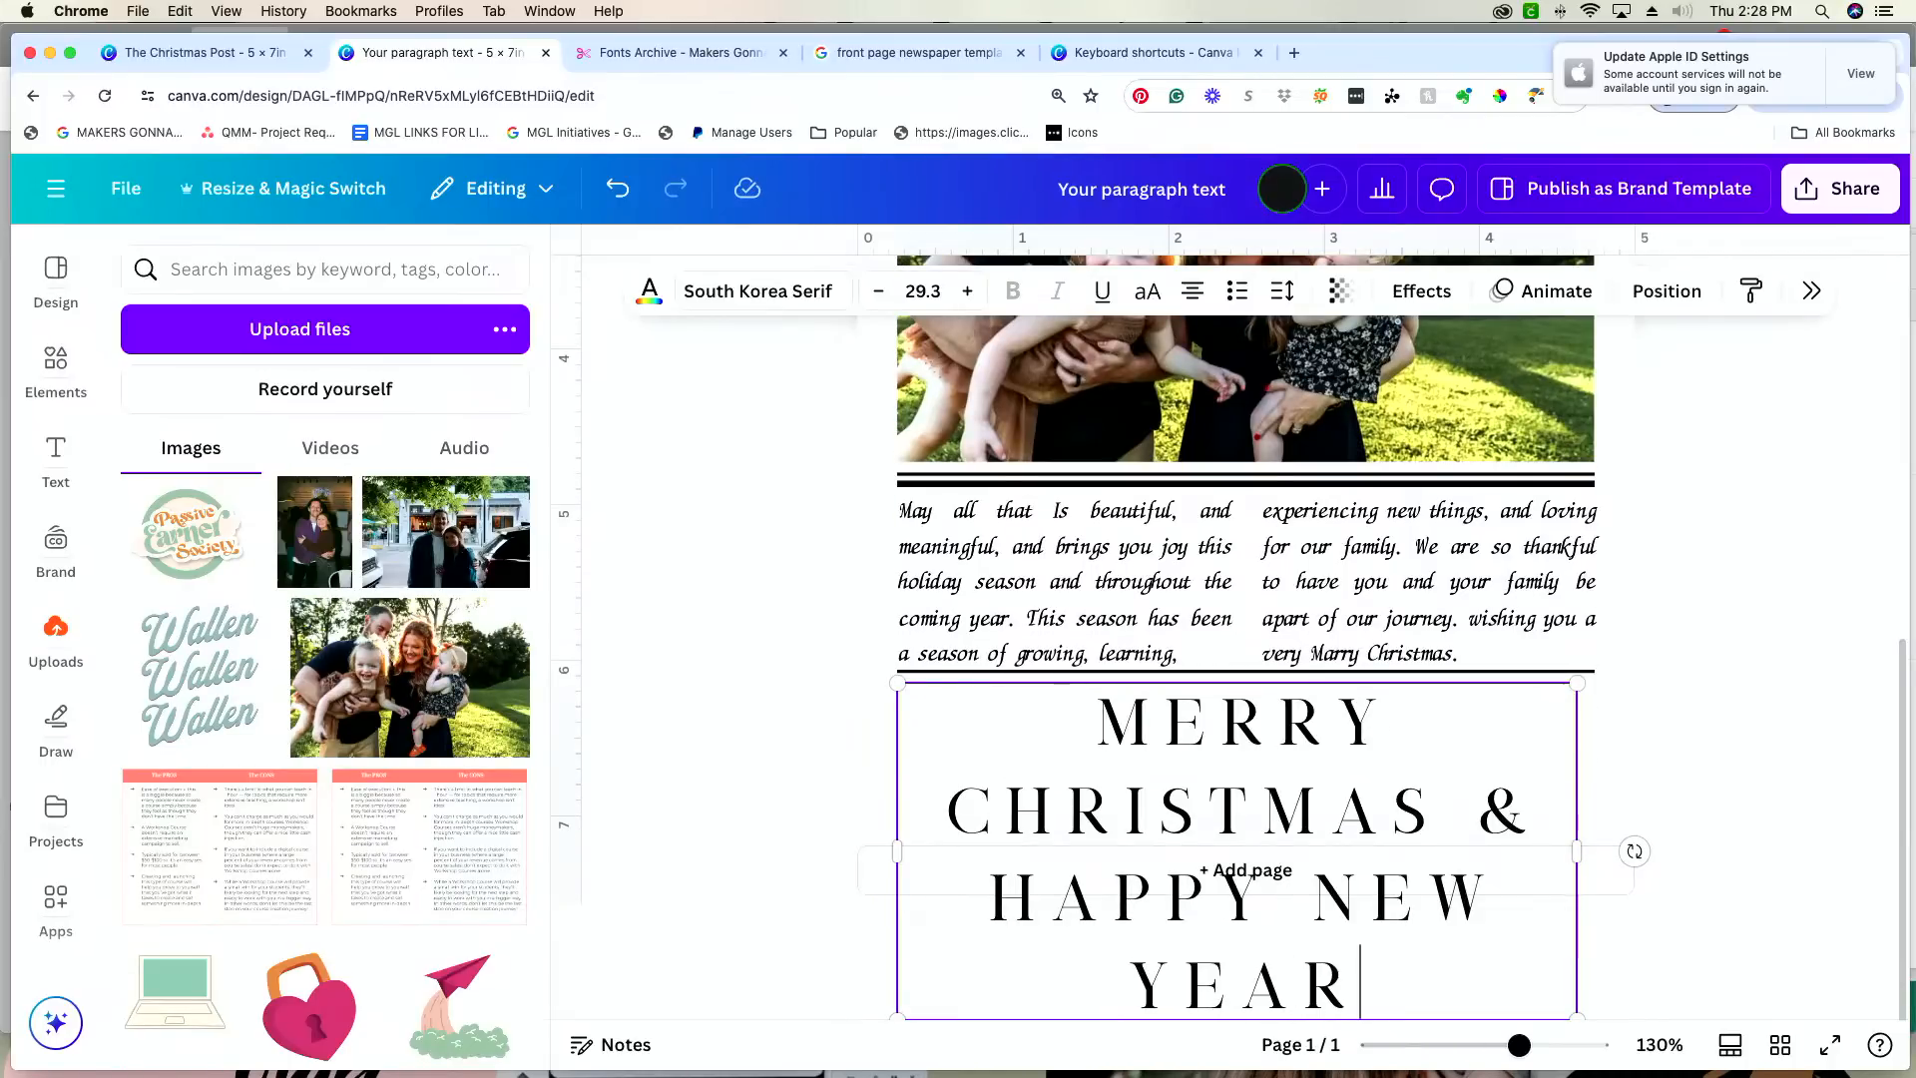
text(!)
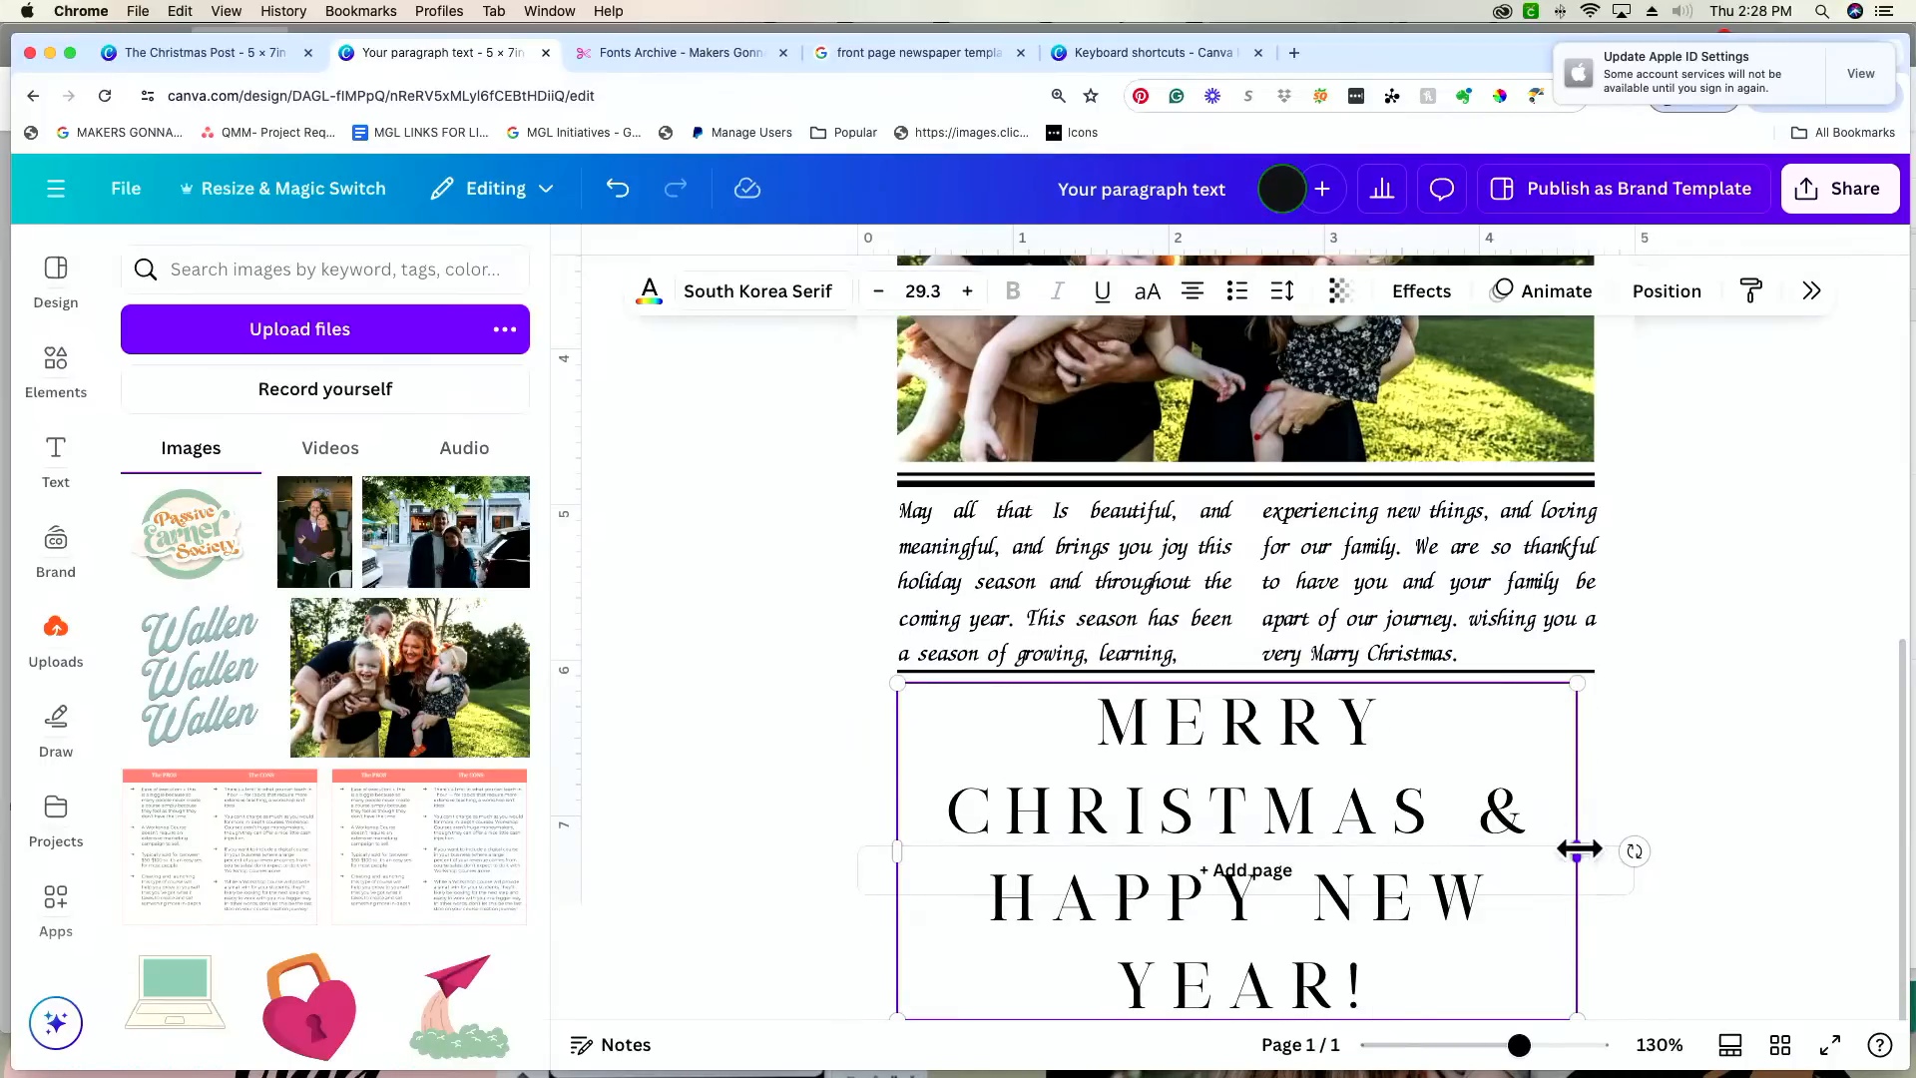
Step: Scale down the "MERRY CHRISTMAS & HAPPY NEW YEAR!" greeting to font size 19.7 so it fits on two lines
drag(1578, 849, 1620, 846)
scroll(1626, 993, down, 1)
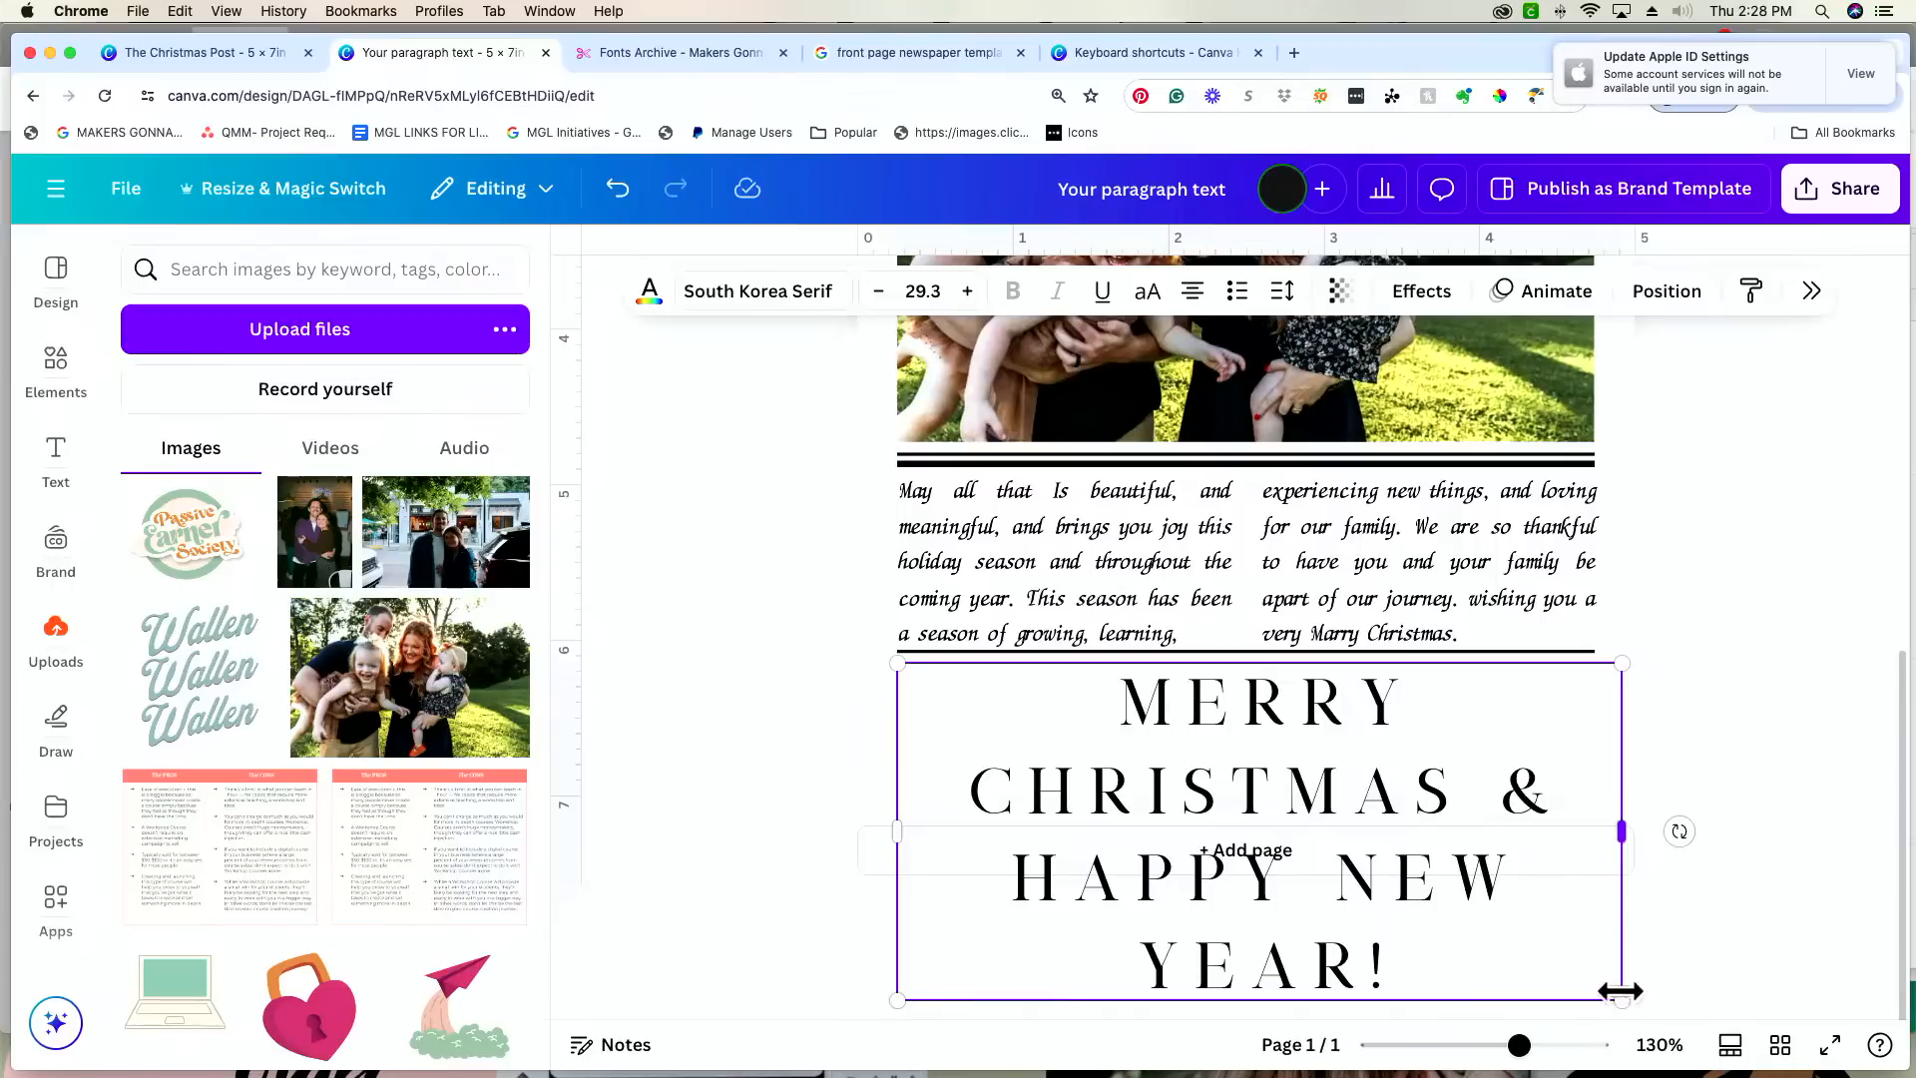
drag(1620, 990, 1577, 906)
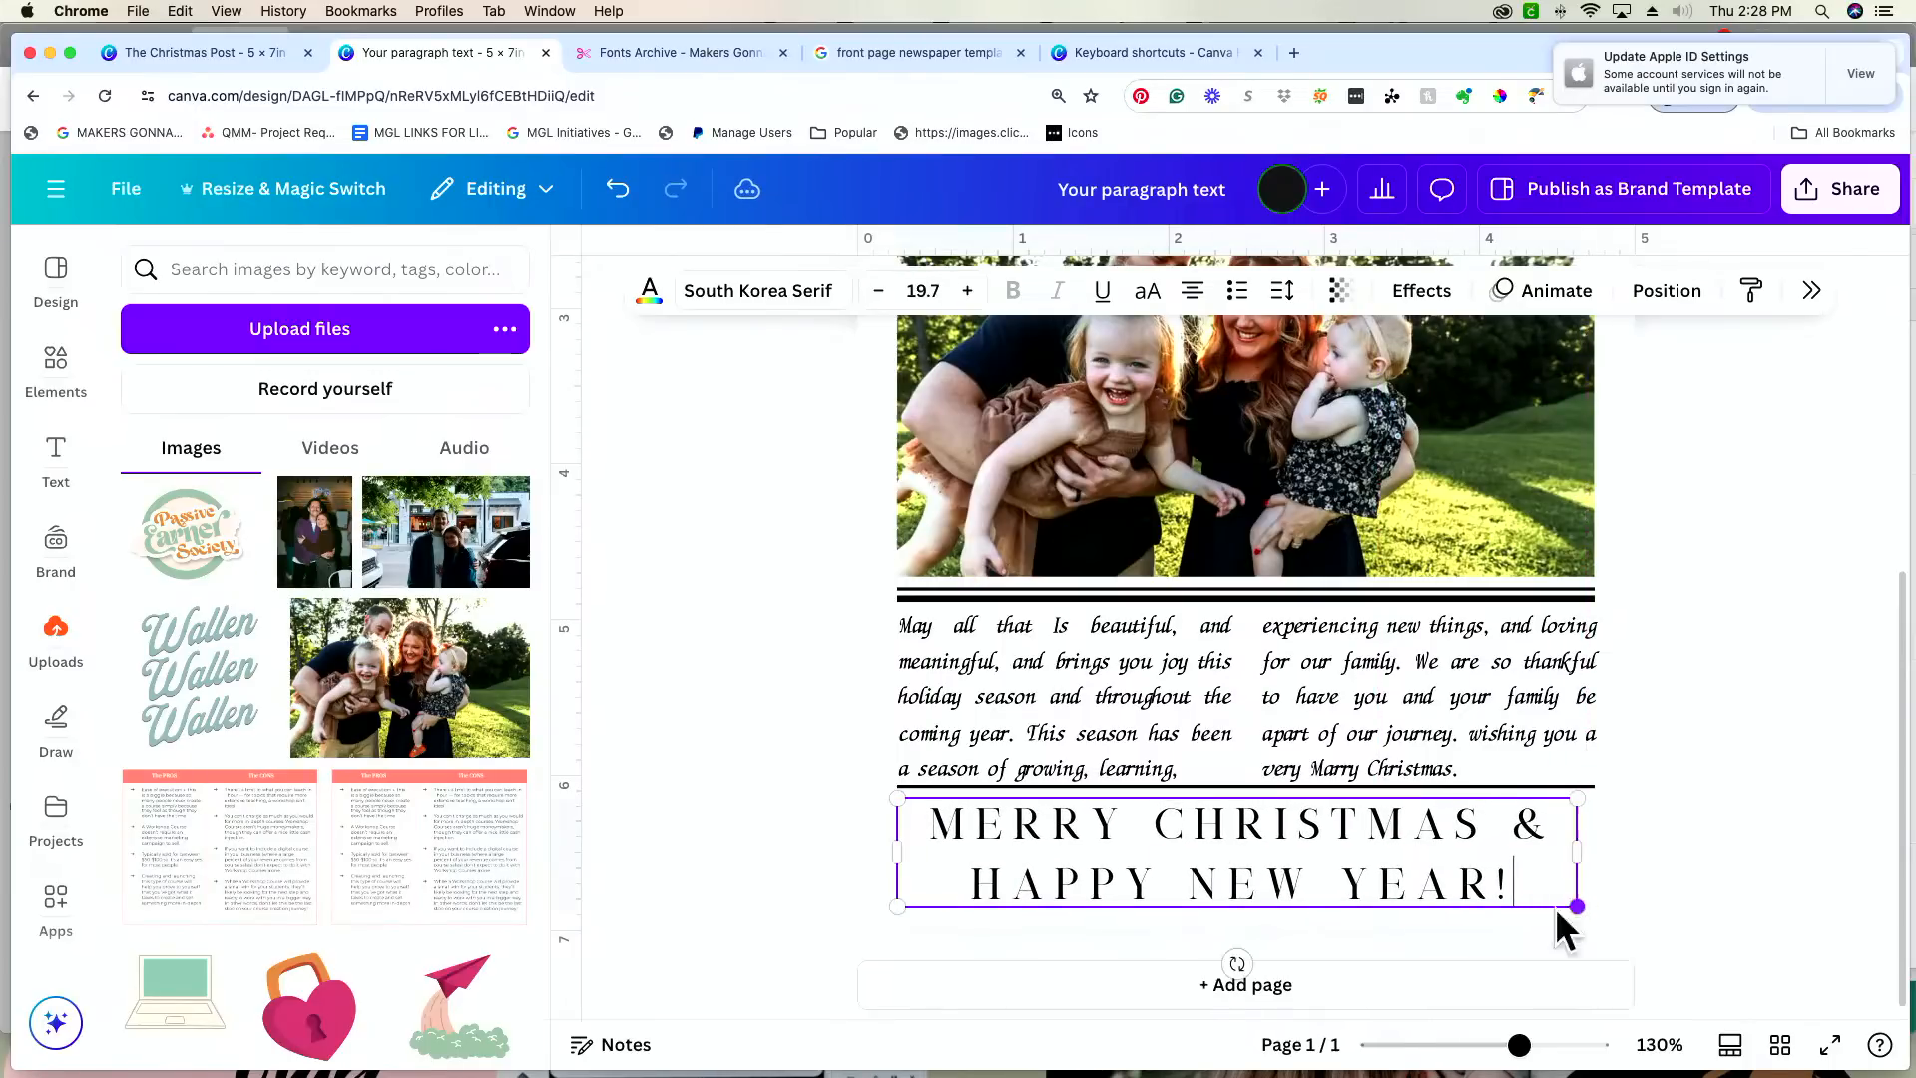
Step: Tighten the greeting's letter spacing to about 142 and centre the text between the card's margins just below the rule
click(1281, 290)
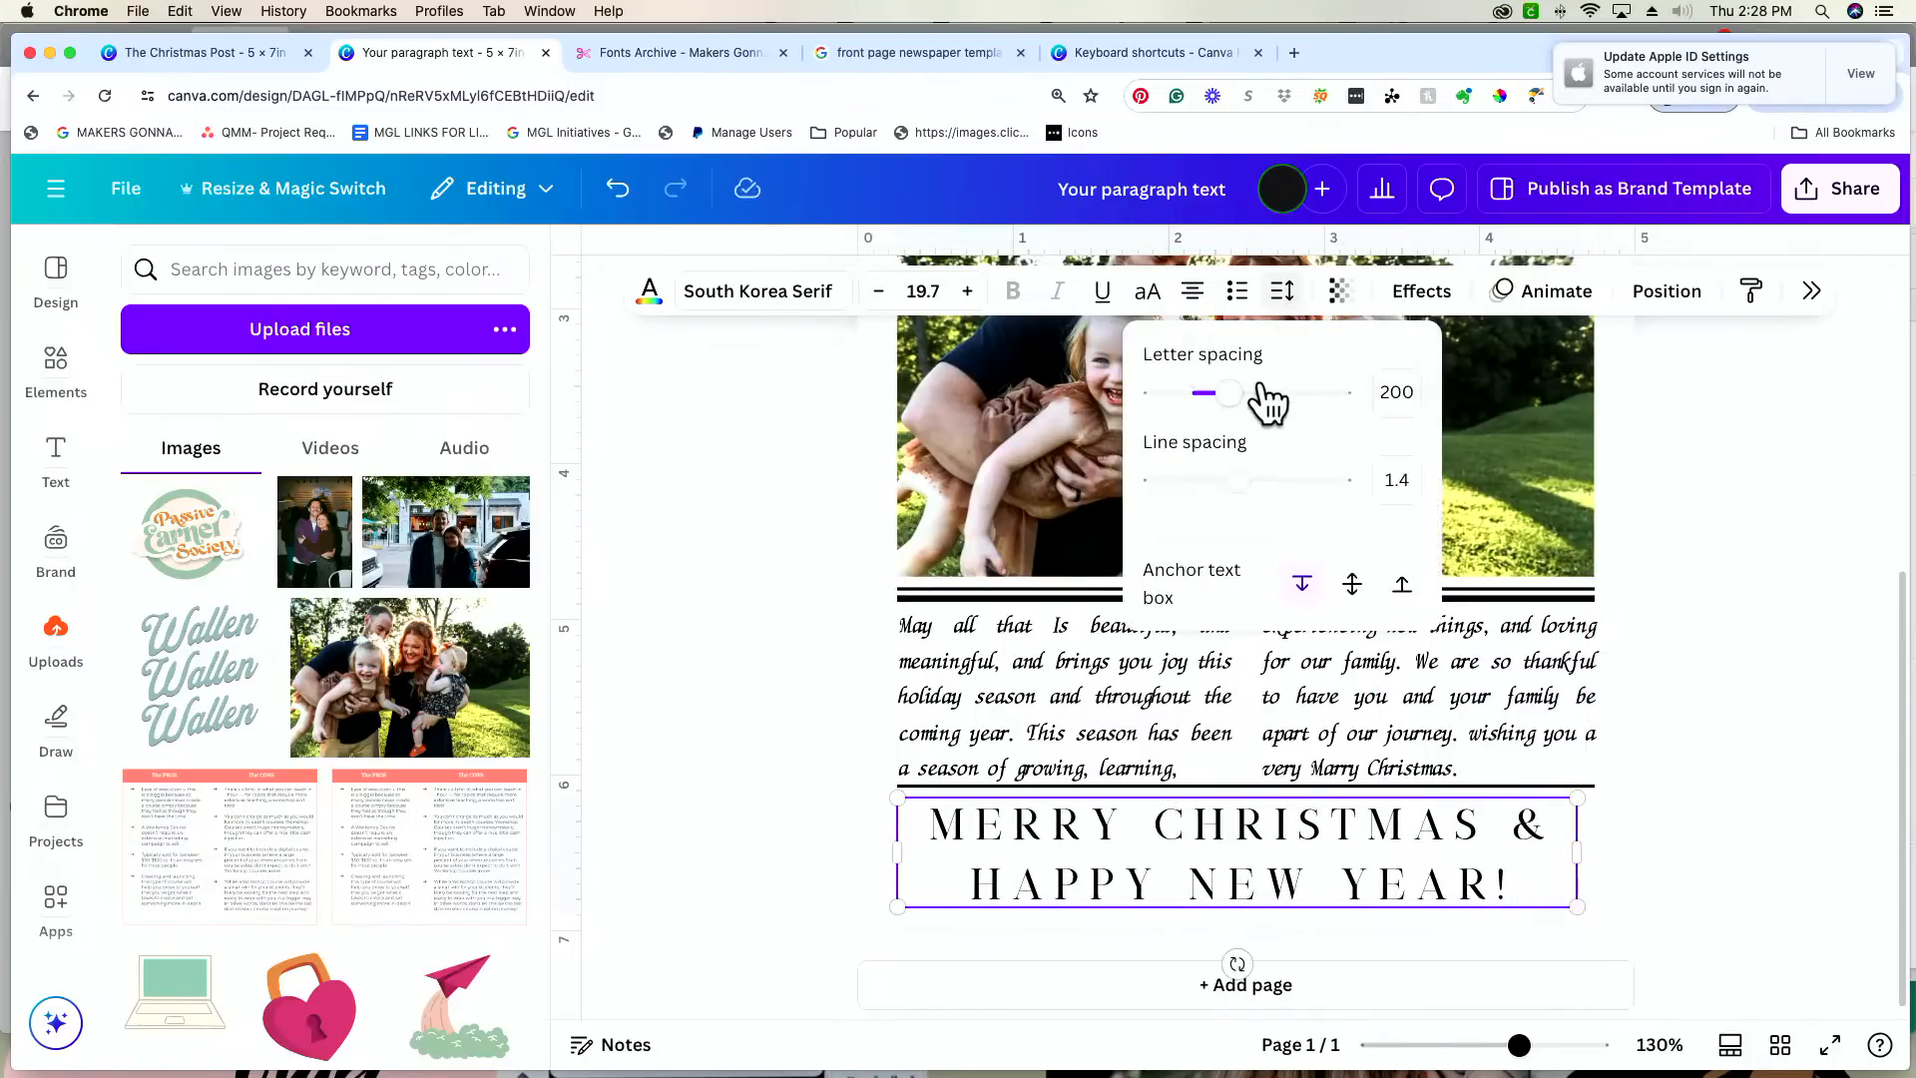
drag(1240, 399, 1219, 402)
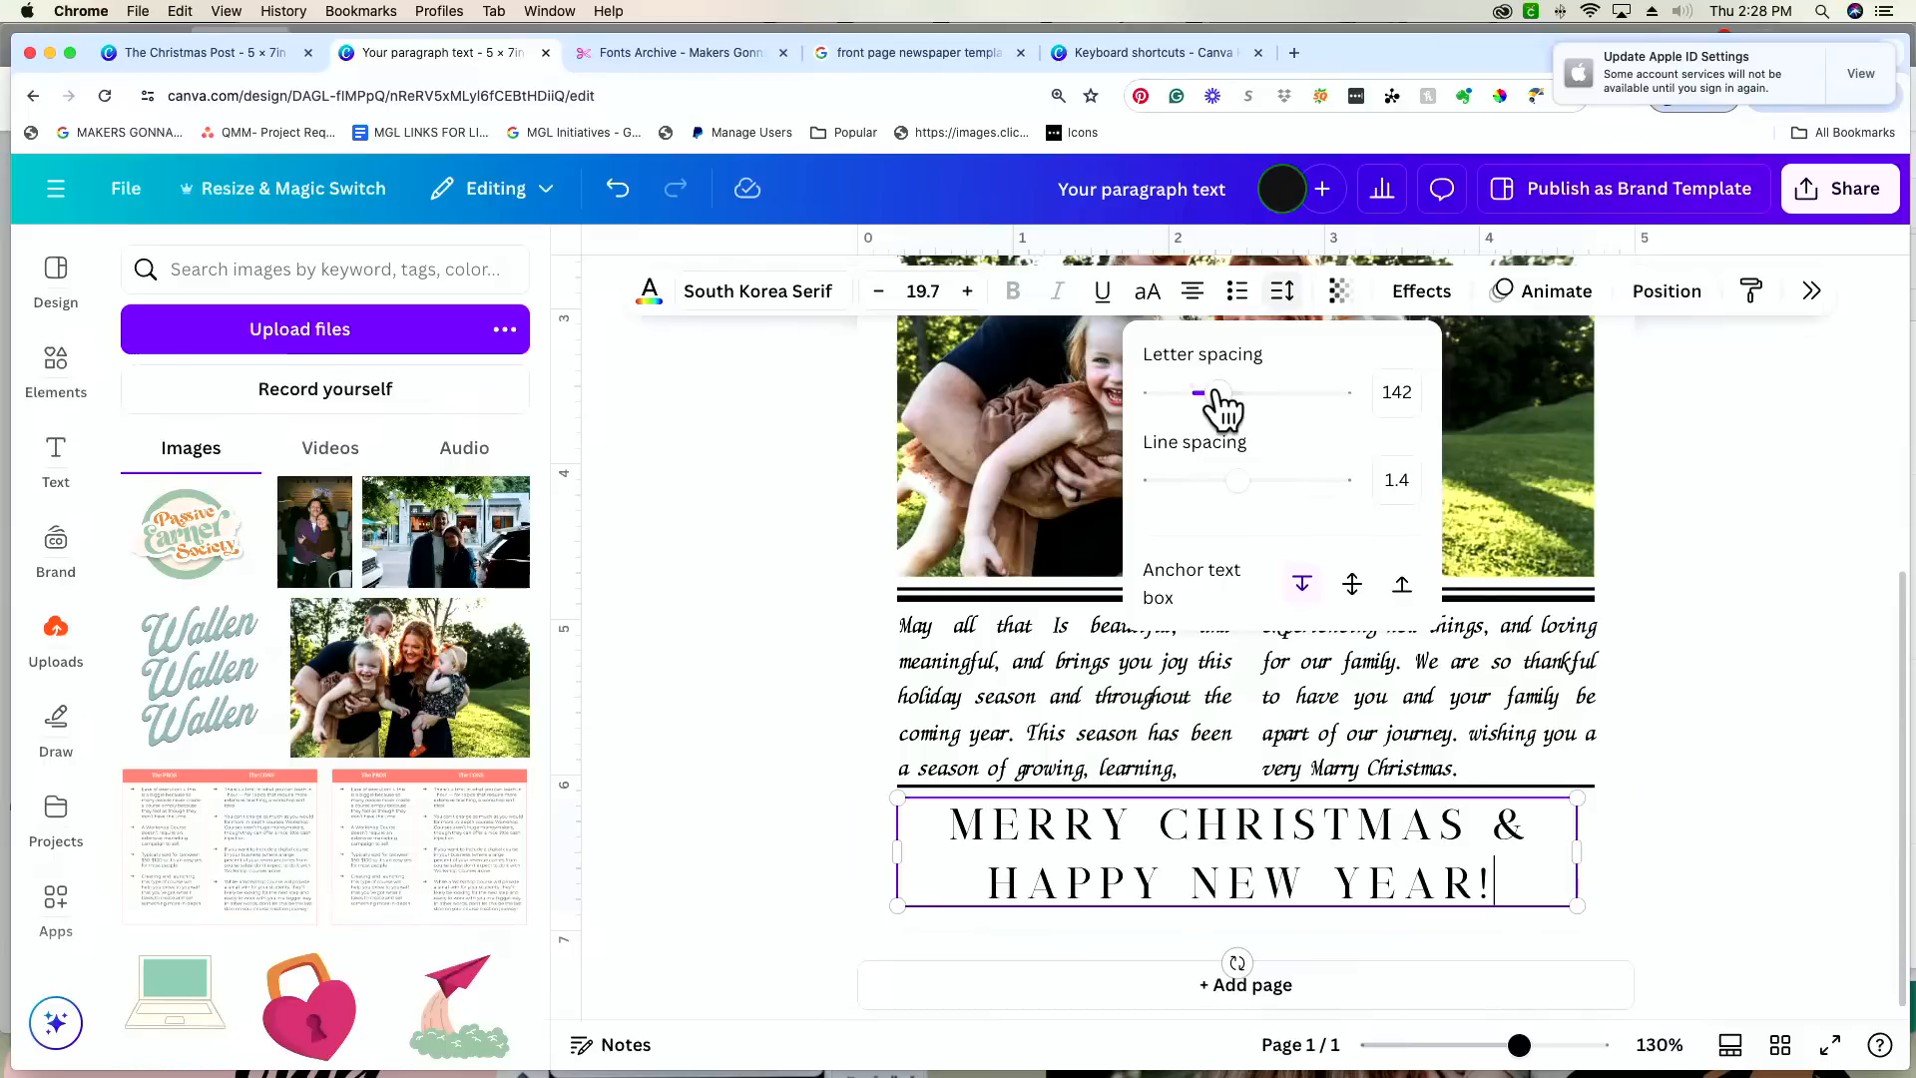
click(1774, 517)
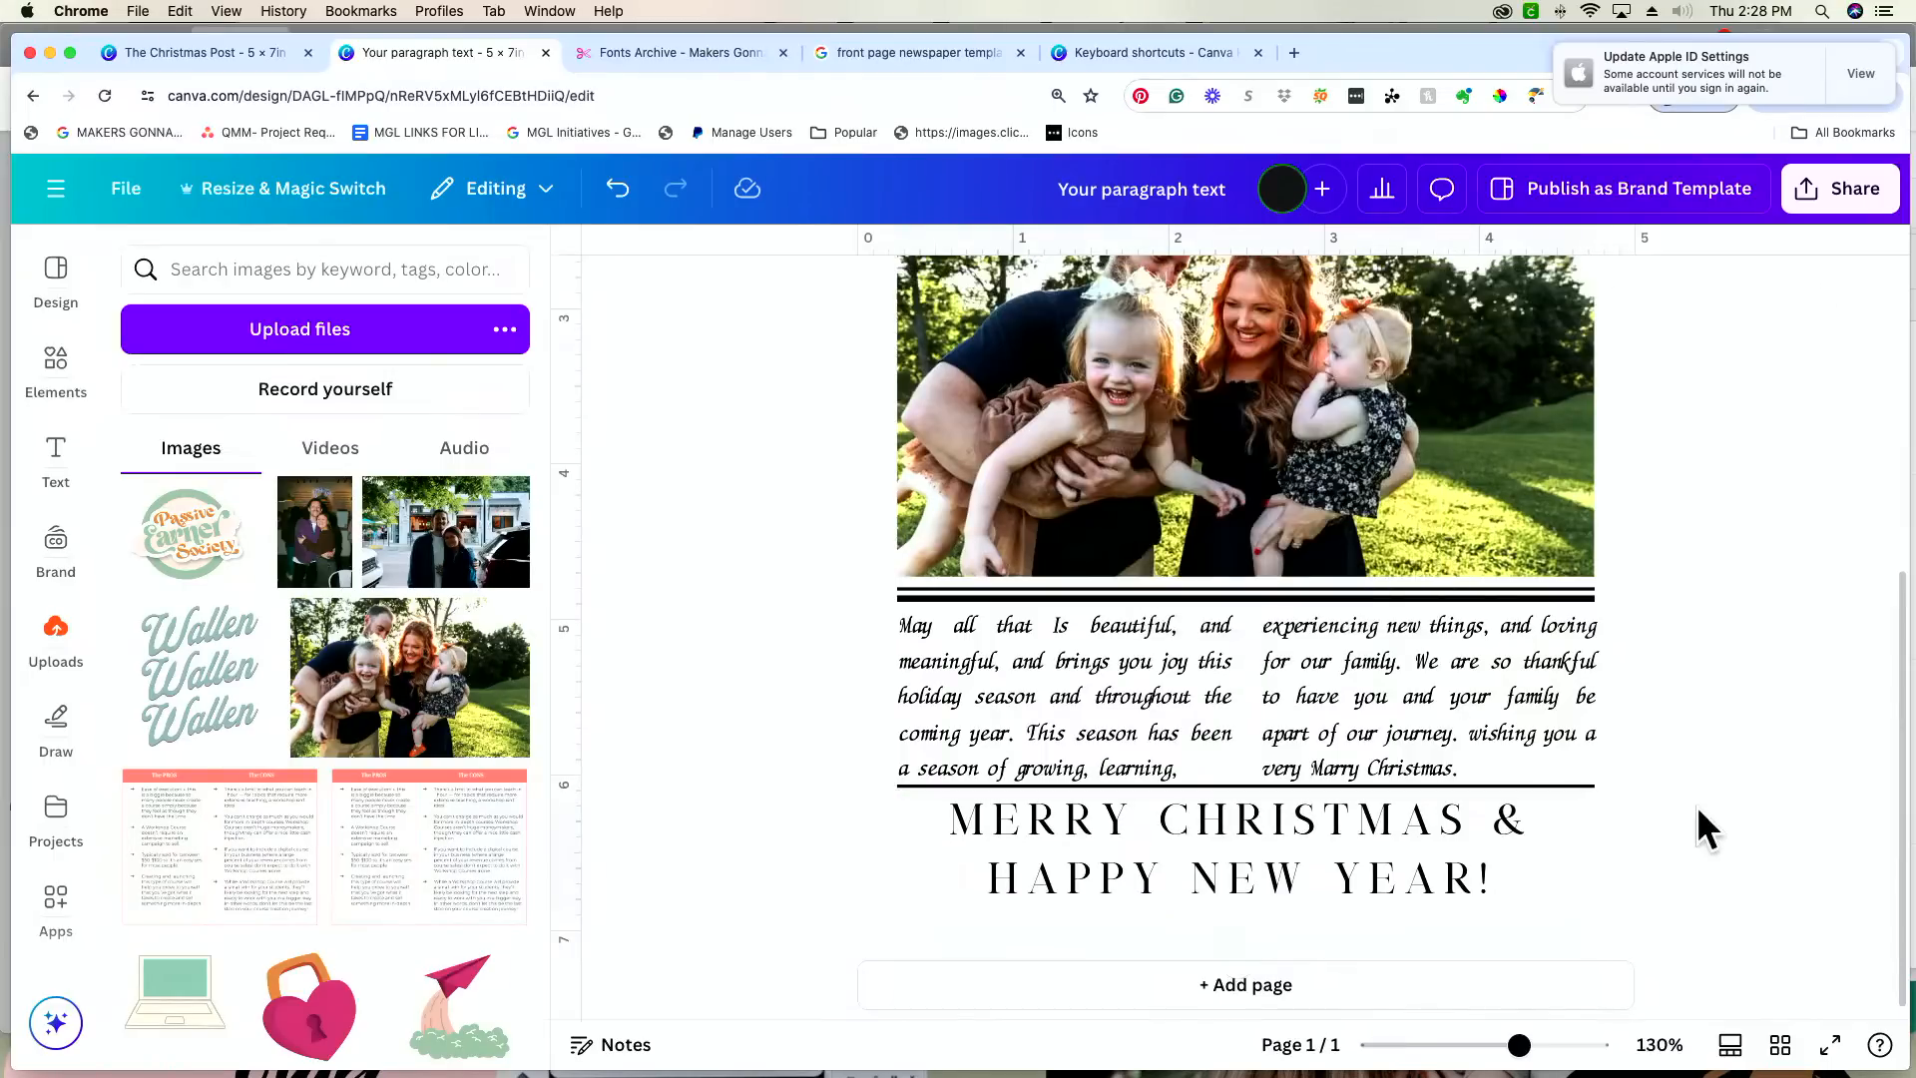
drag(1429, 878, 1429, 865)
click(1876, 751)
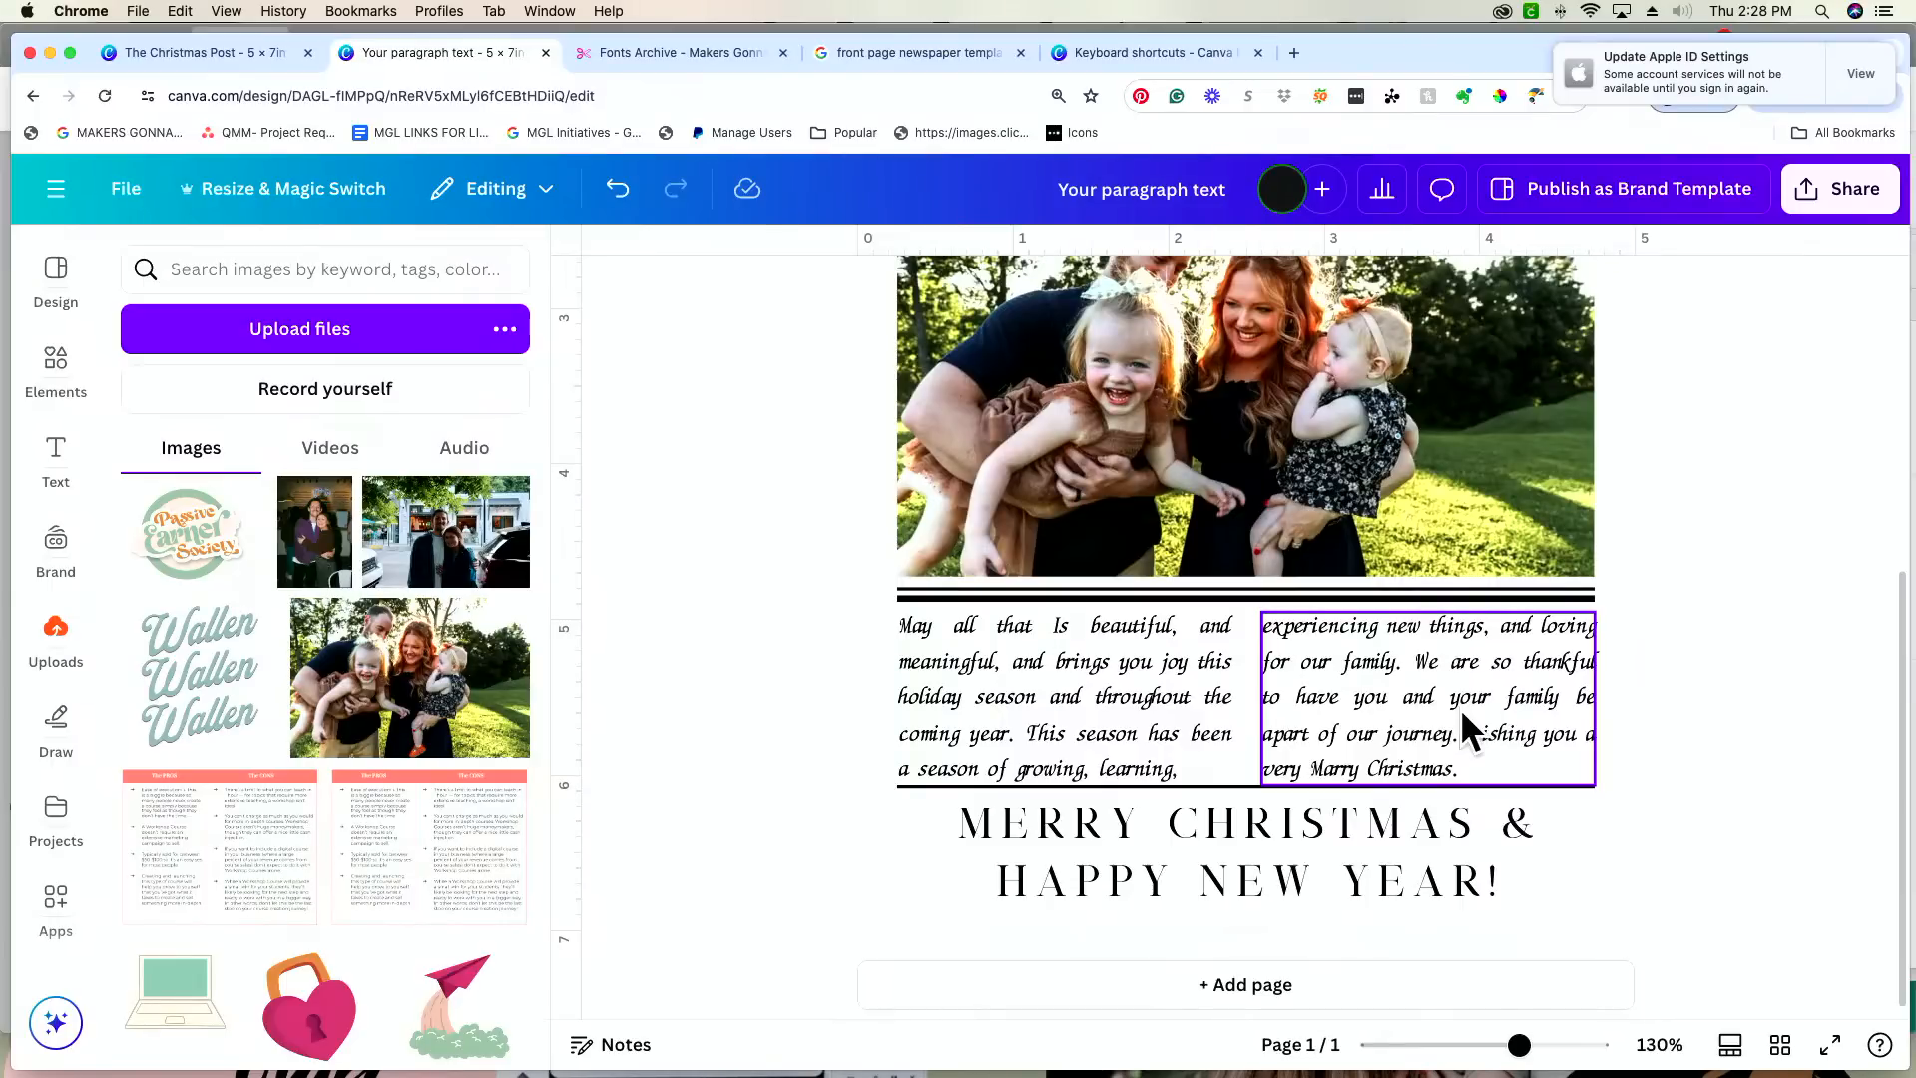
Step: Move the rule under the message columns slightly down, leaving a gap beneath the last line of text and keeping it aligned with the margins
scroll(1459, 708, up, 5)
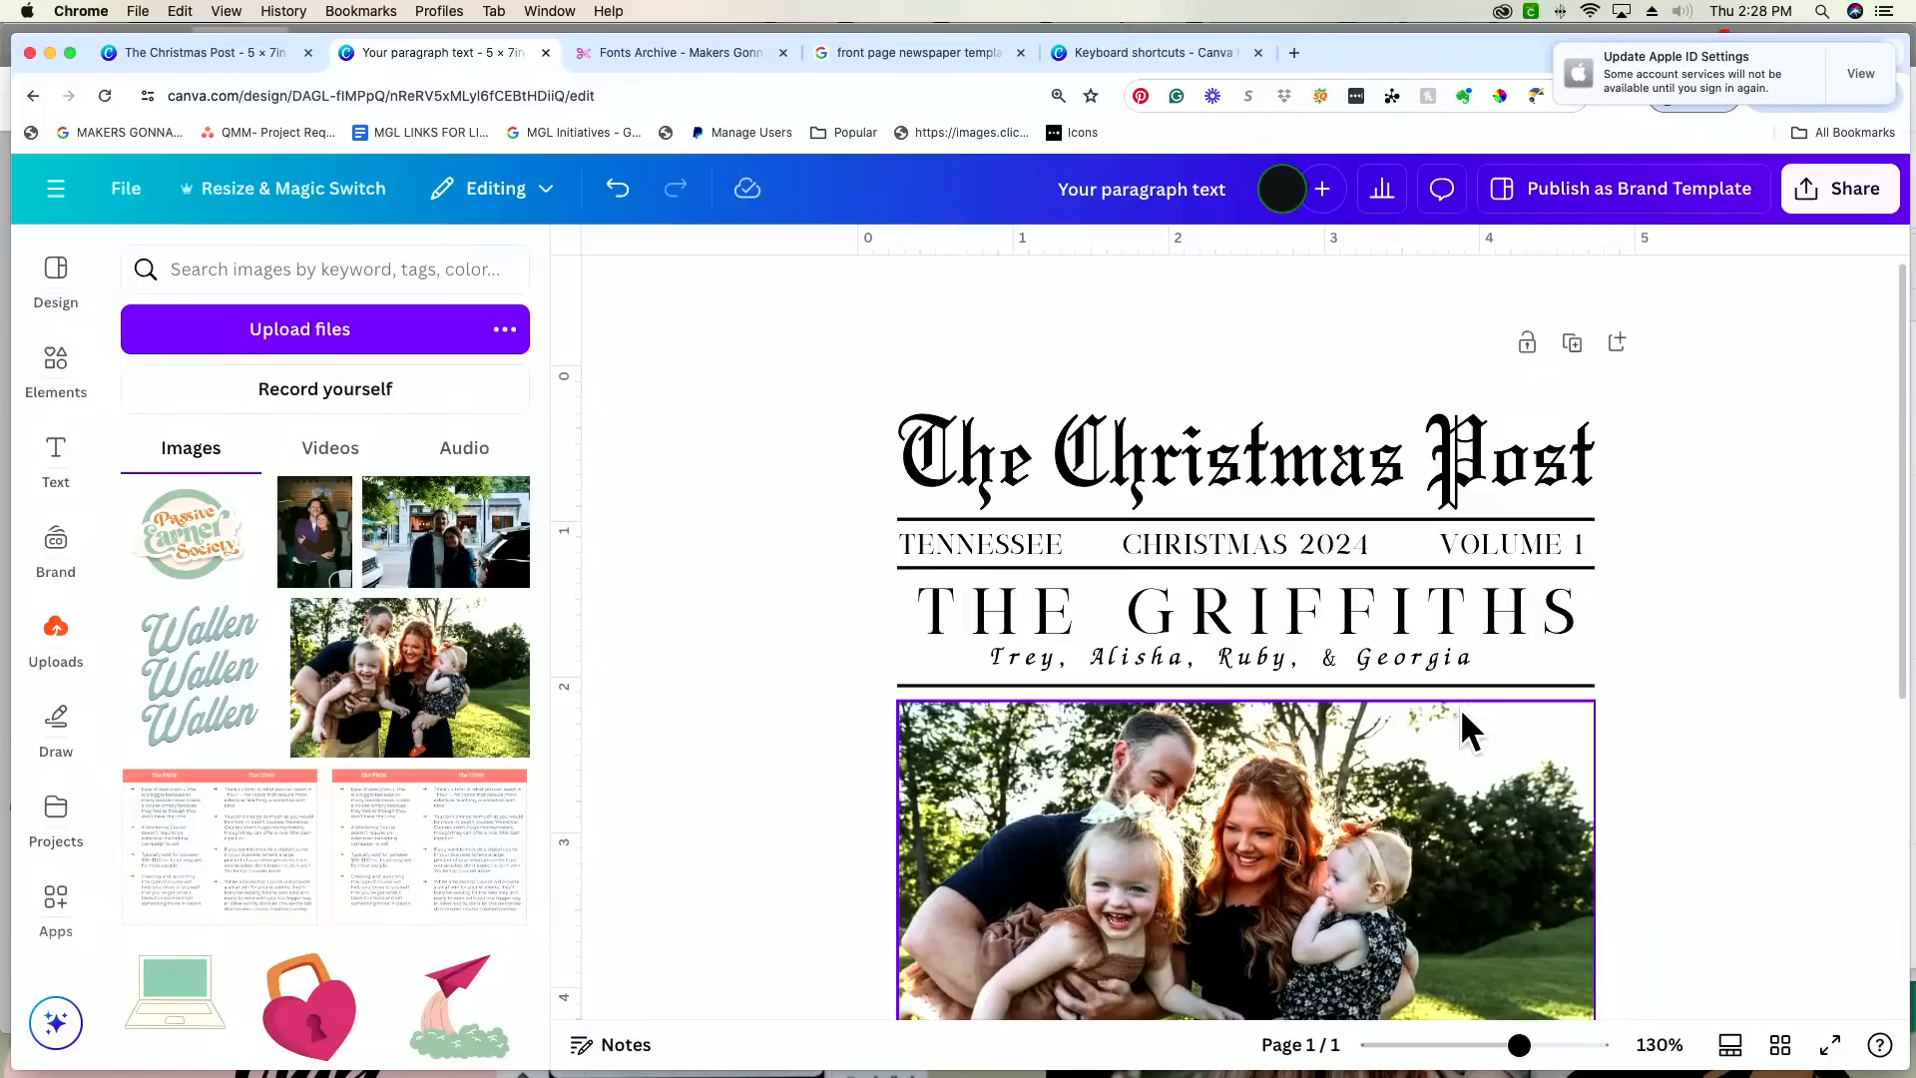
scroll(1459, 708, down, 1)
scroll(1461, 710, up, 1)
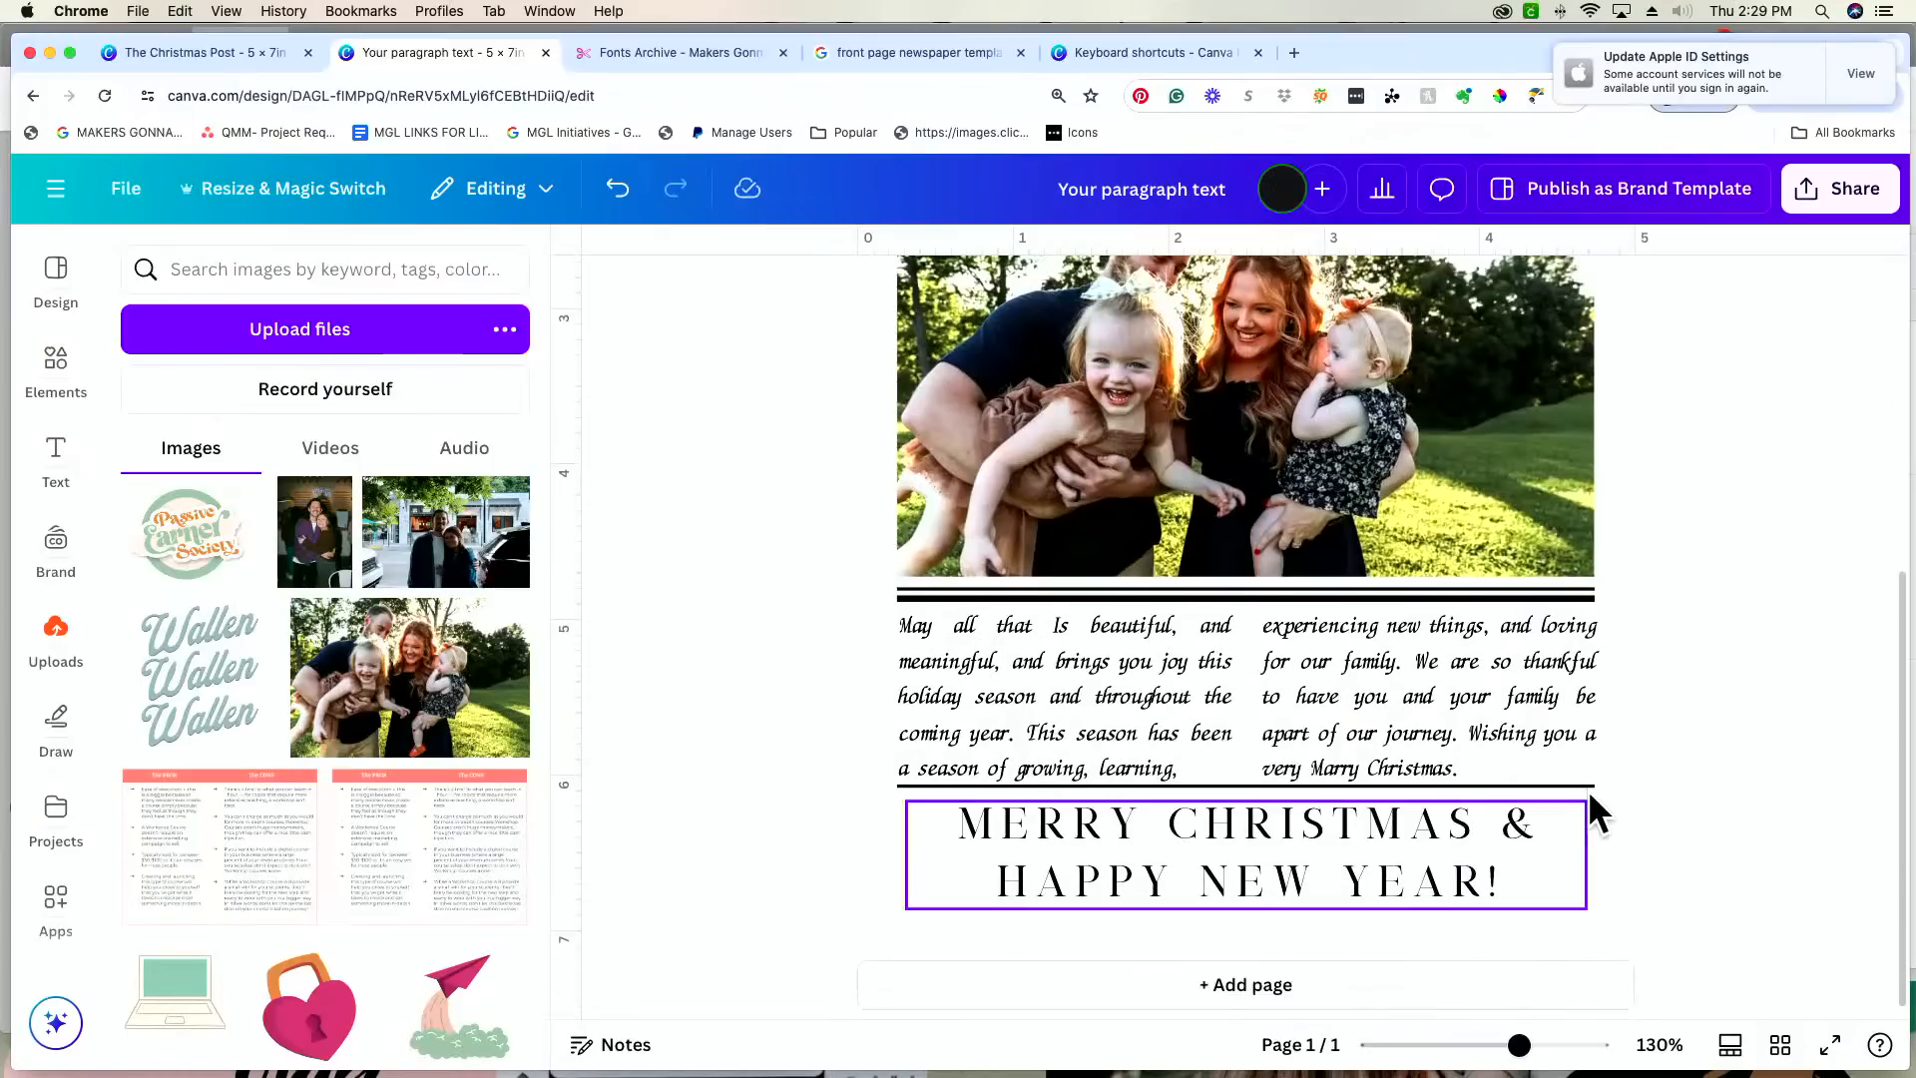
click(1588, 789)
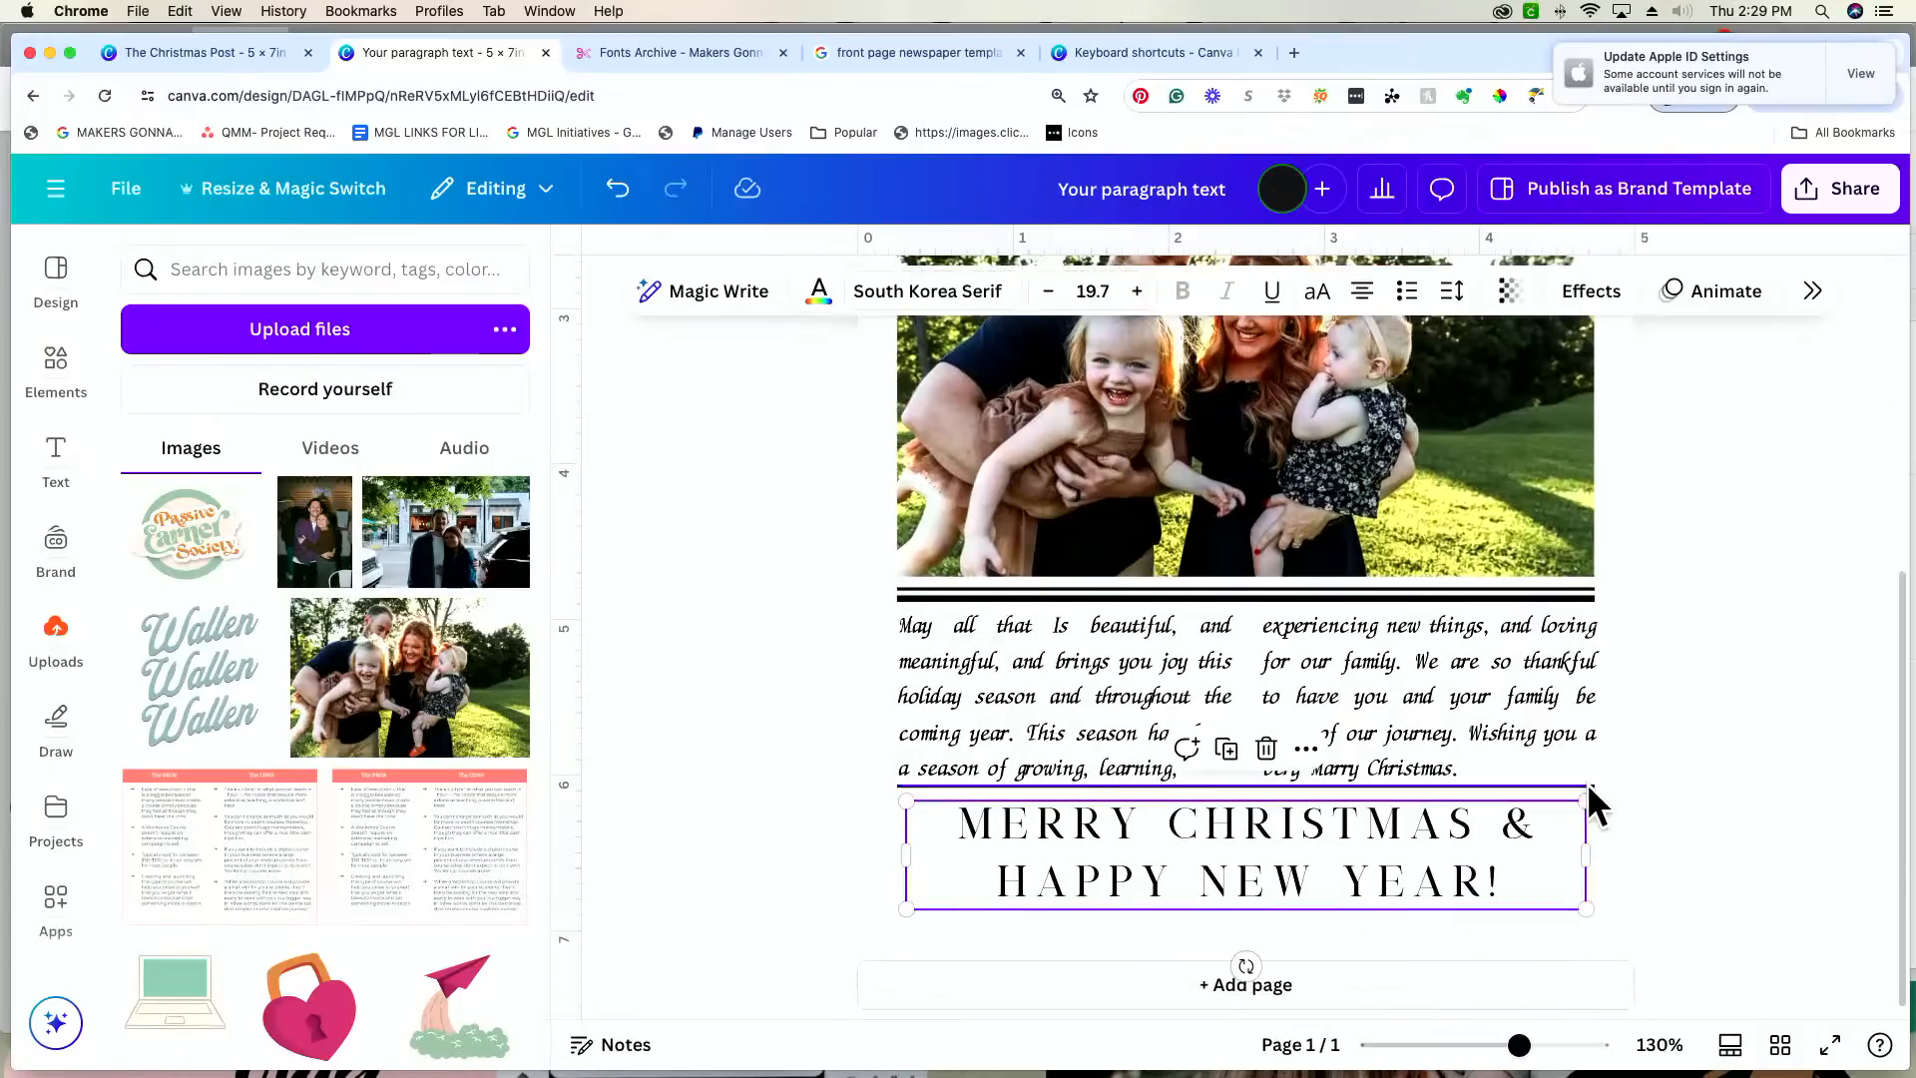
click(1587, 782)
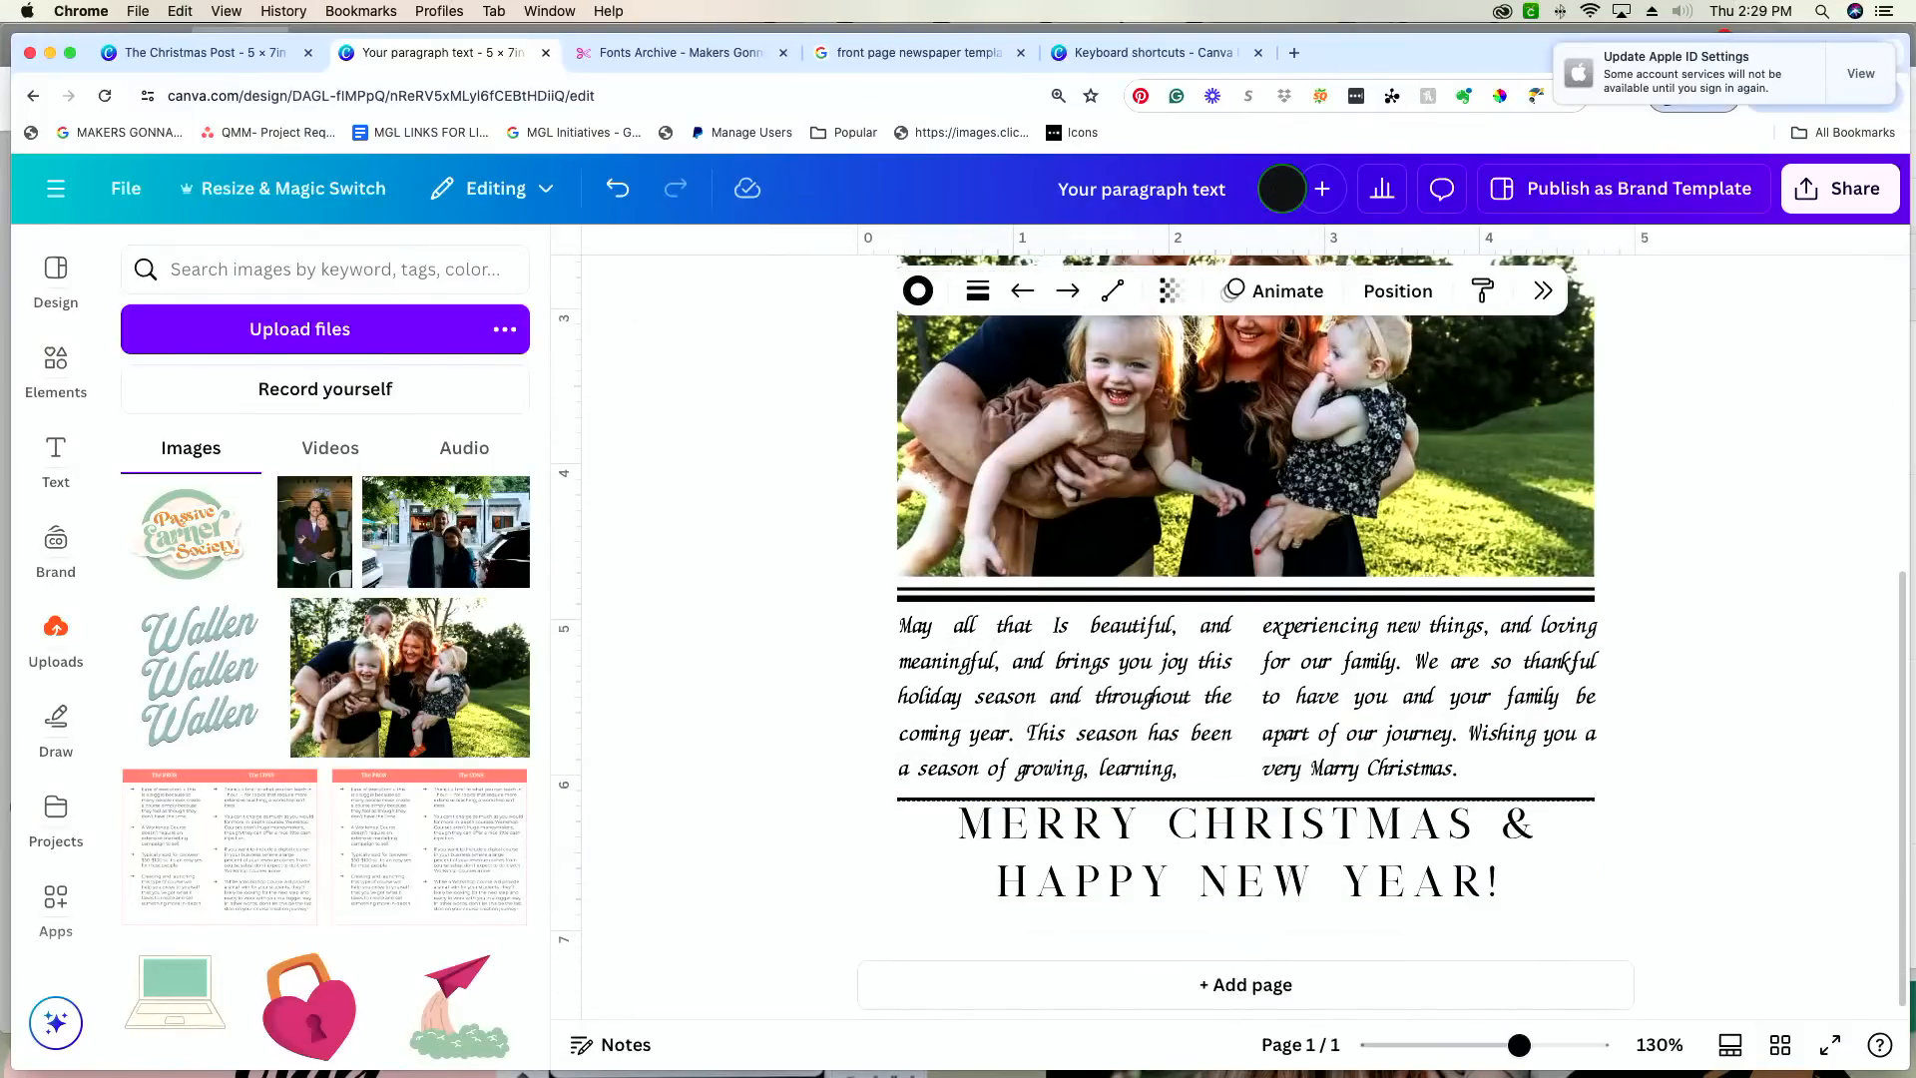
click(1325, 840)
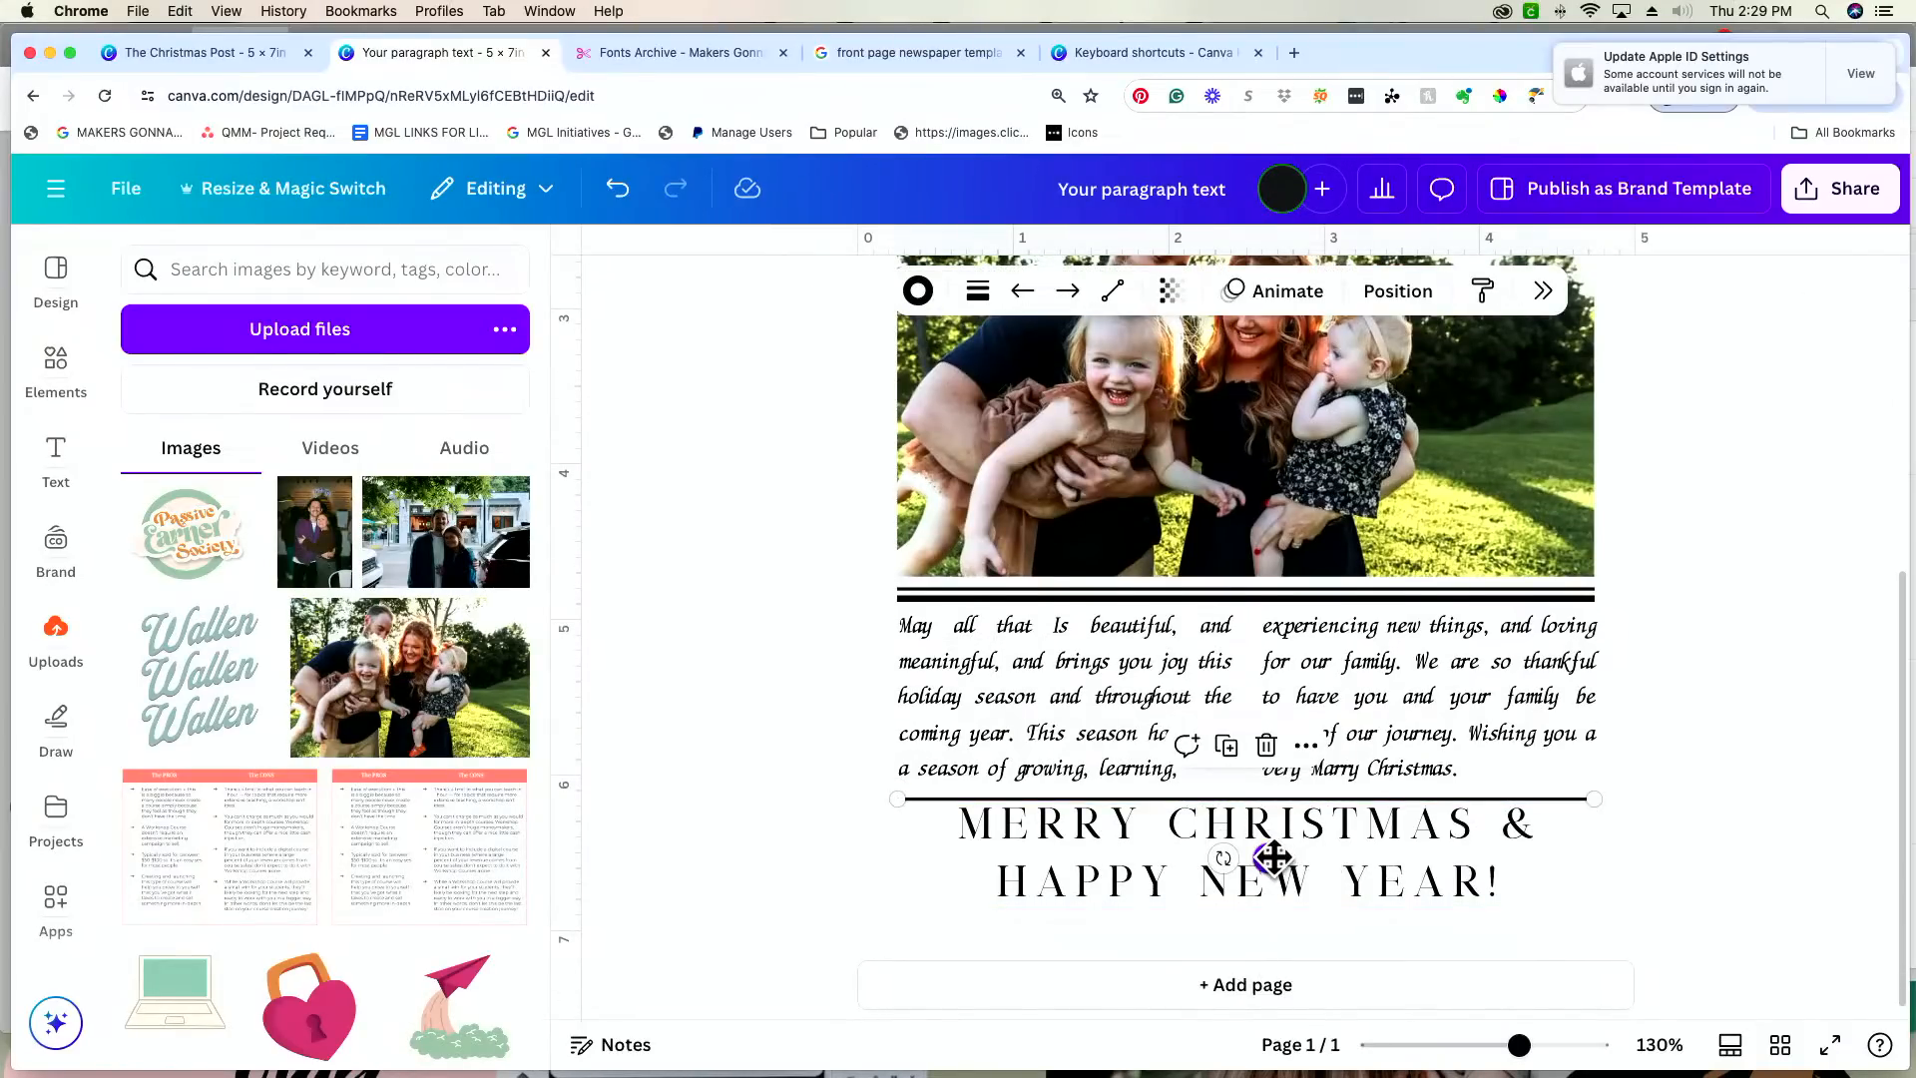
drag(1273, 857, 1269, 856)
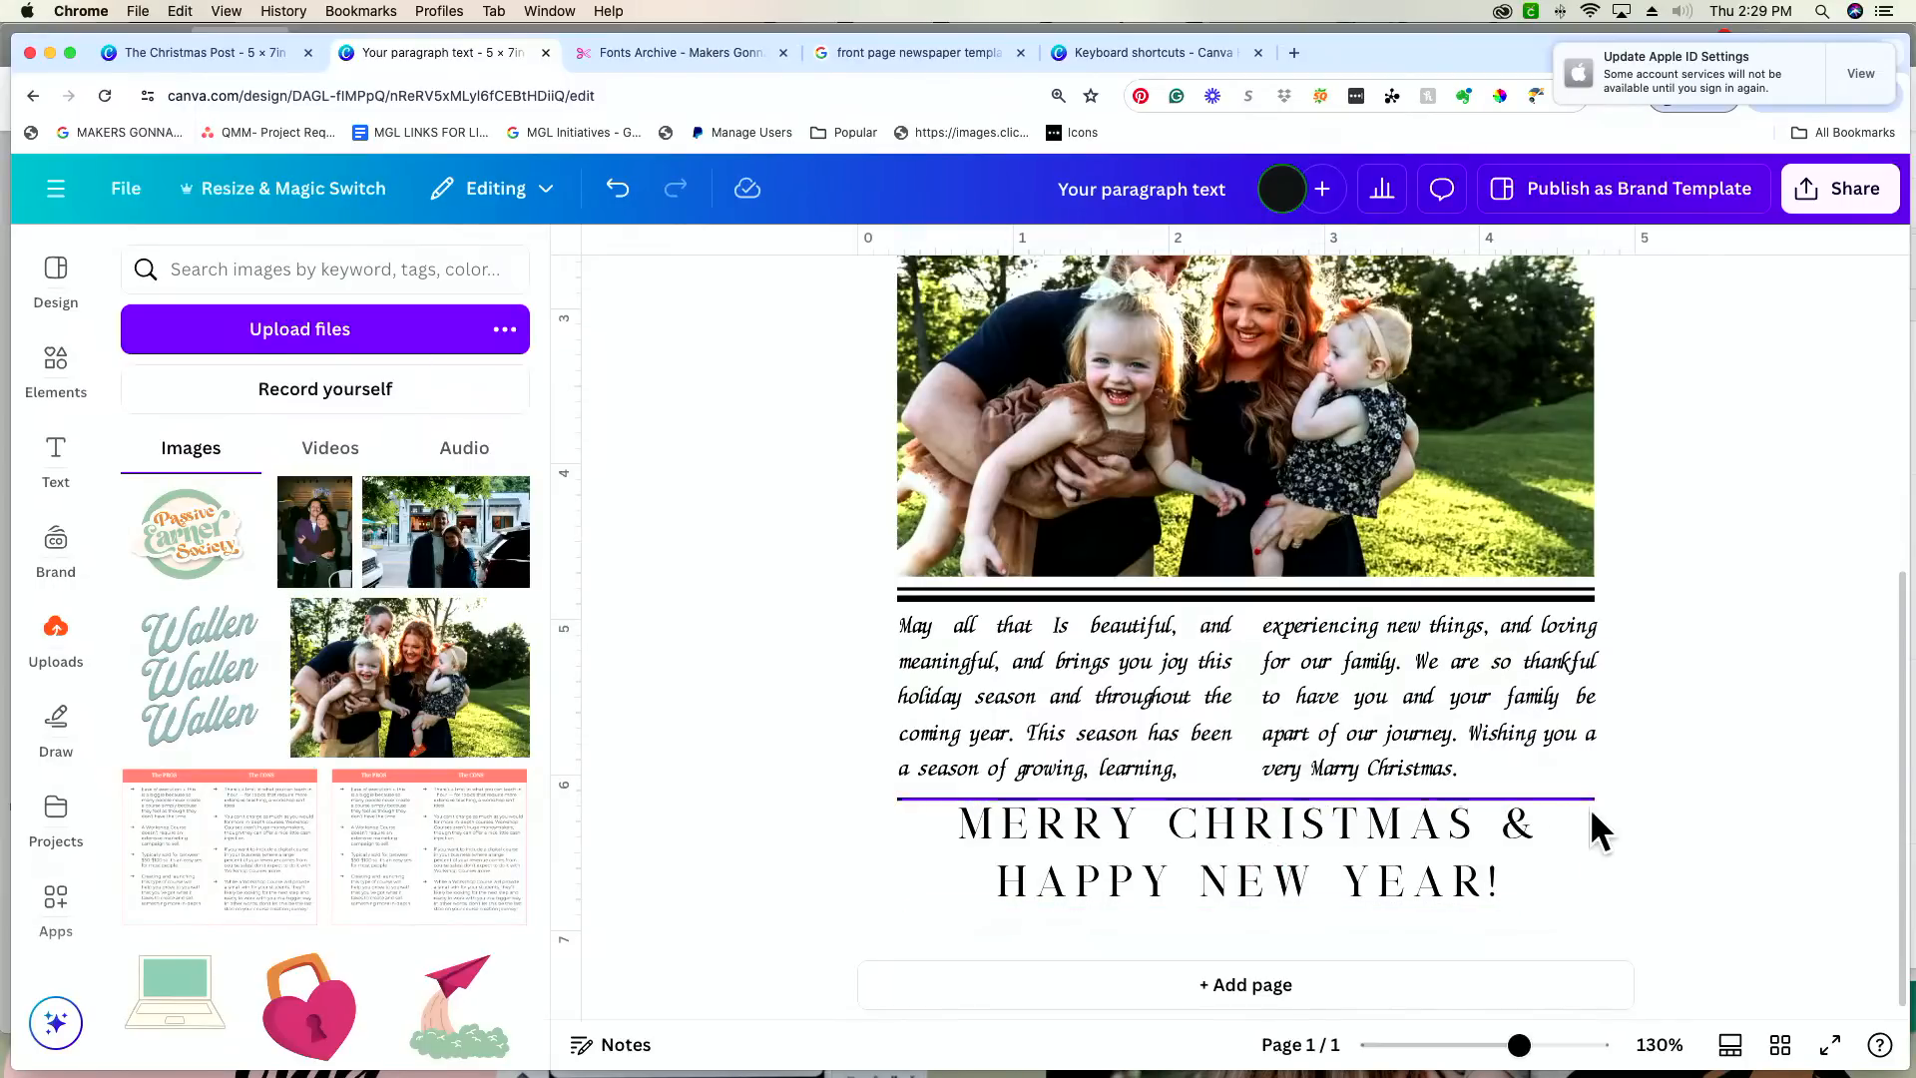
Step: Set the closing greeting's letter spacing to 137 and its line spacing to 1.1
click(1432, 857)
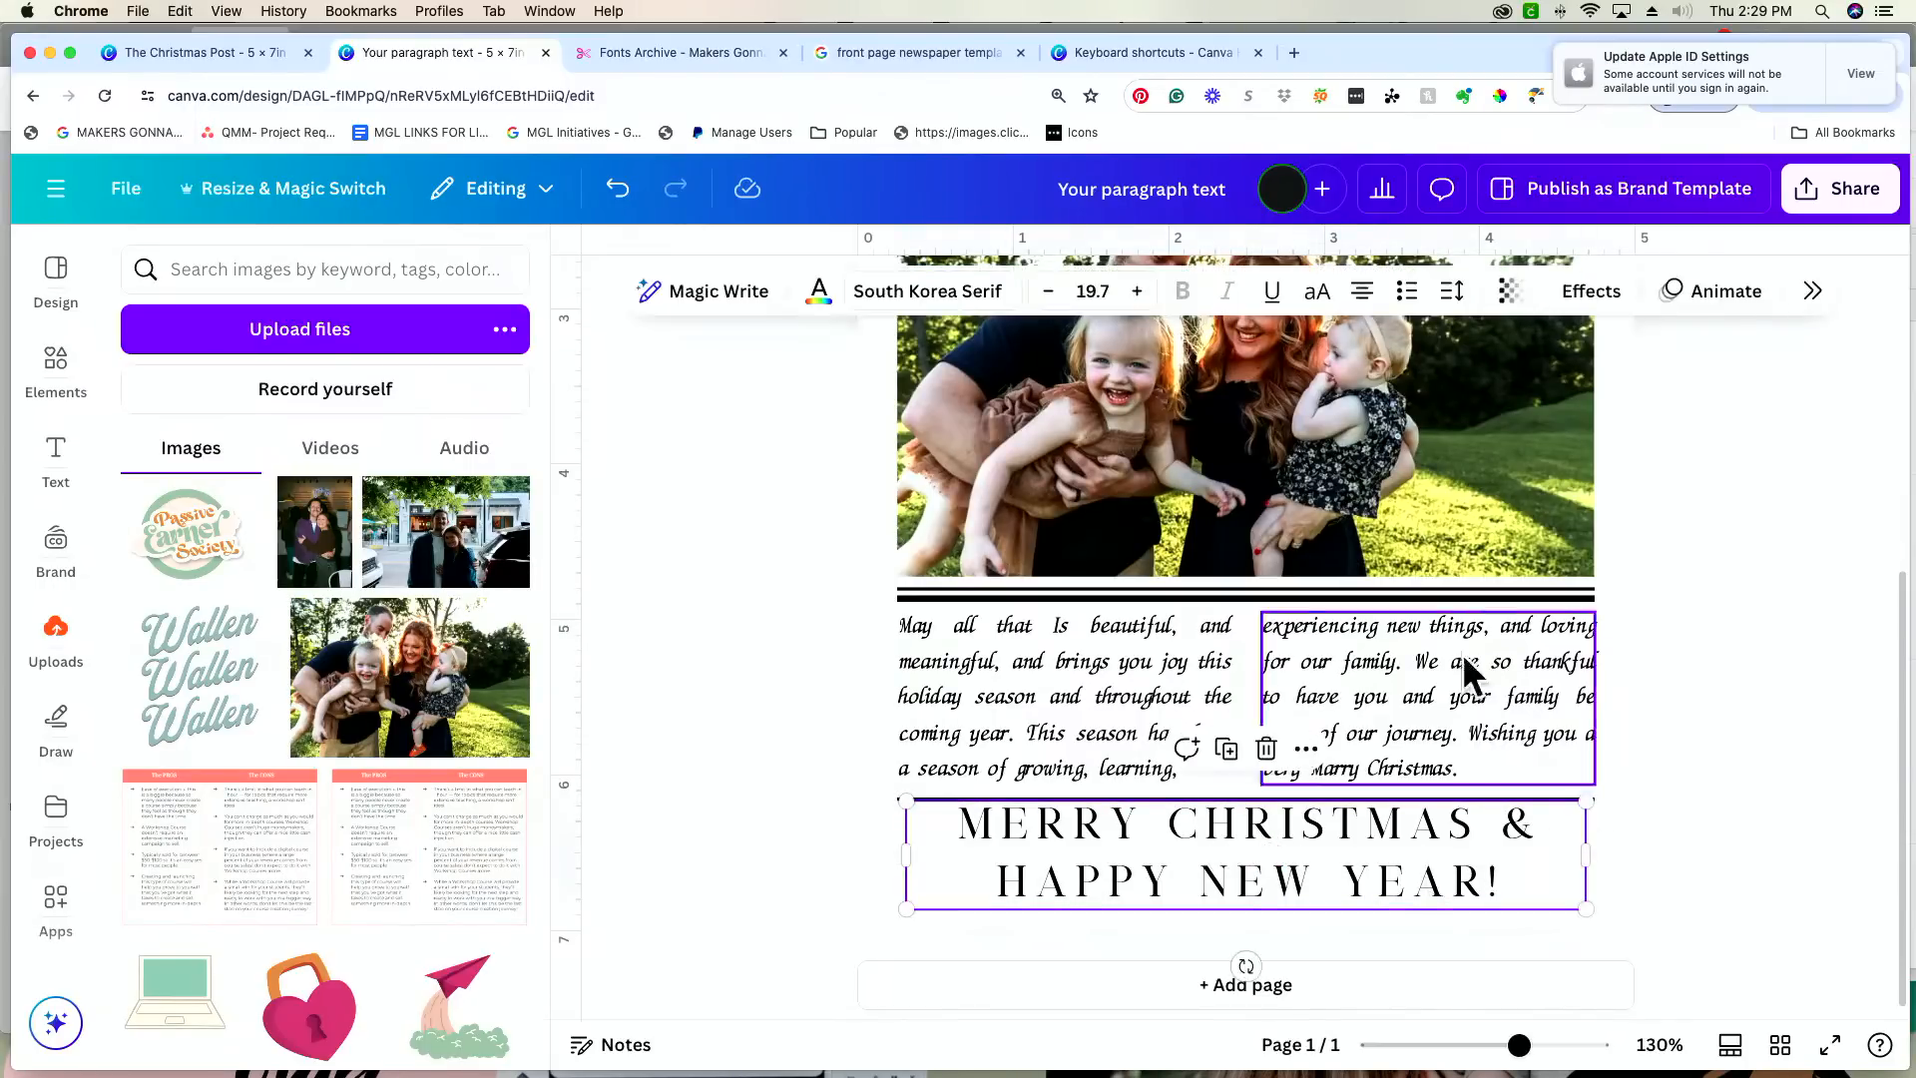
click(1452, 290)
drag(1386, 396, 1387, 395)
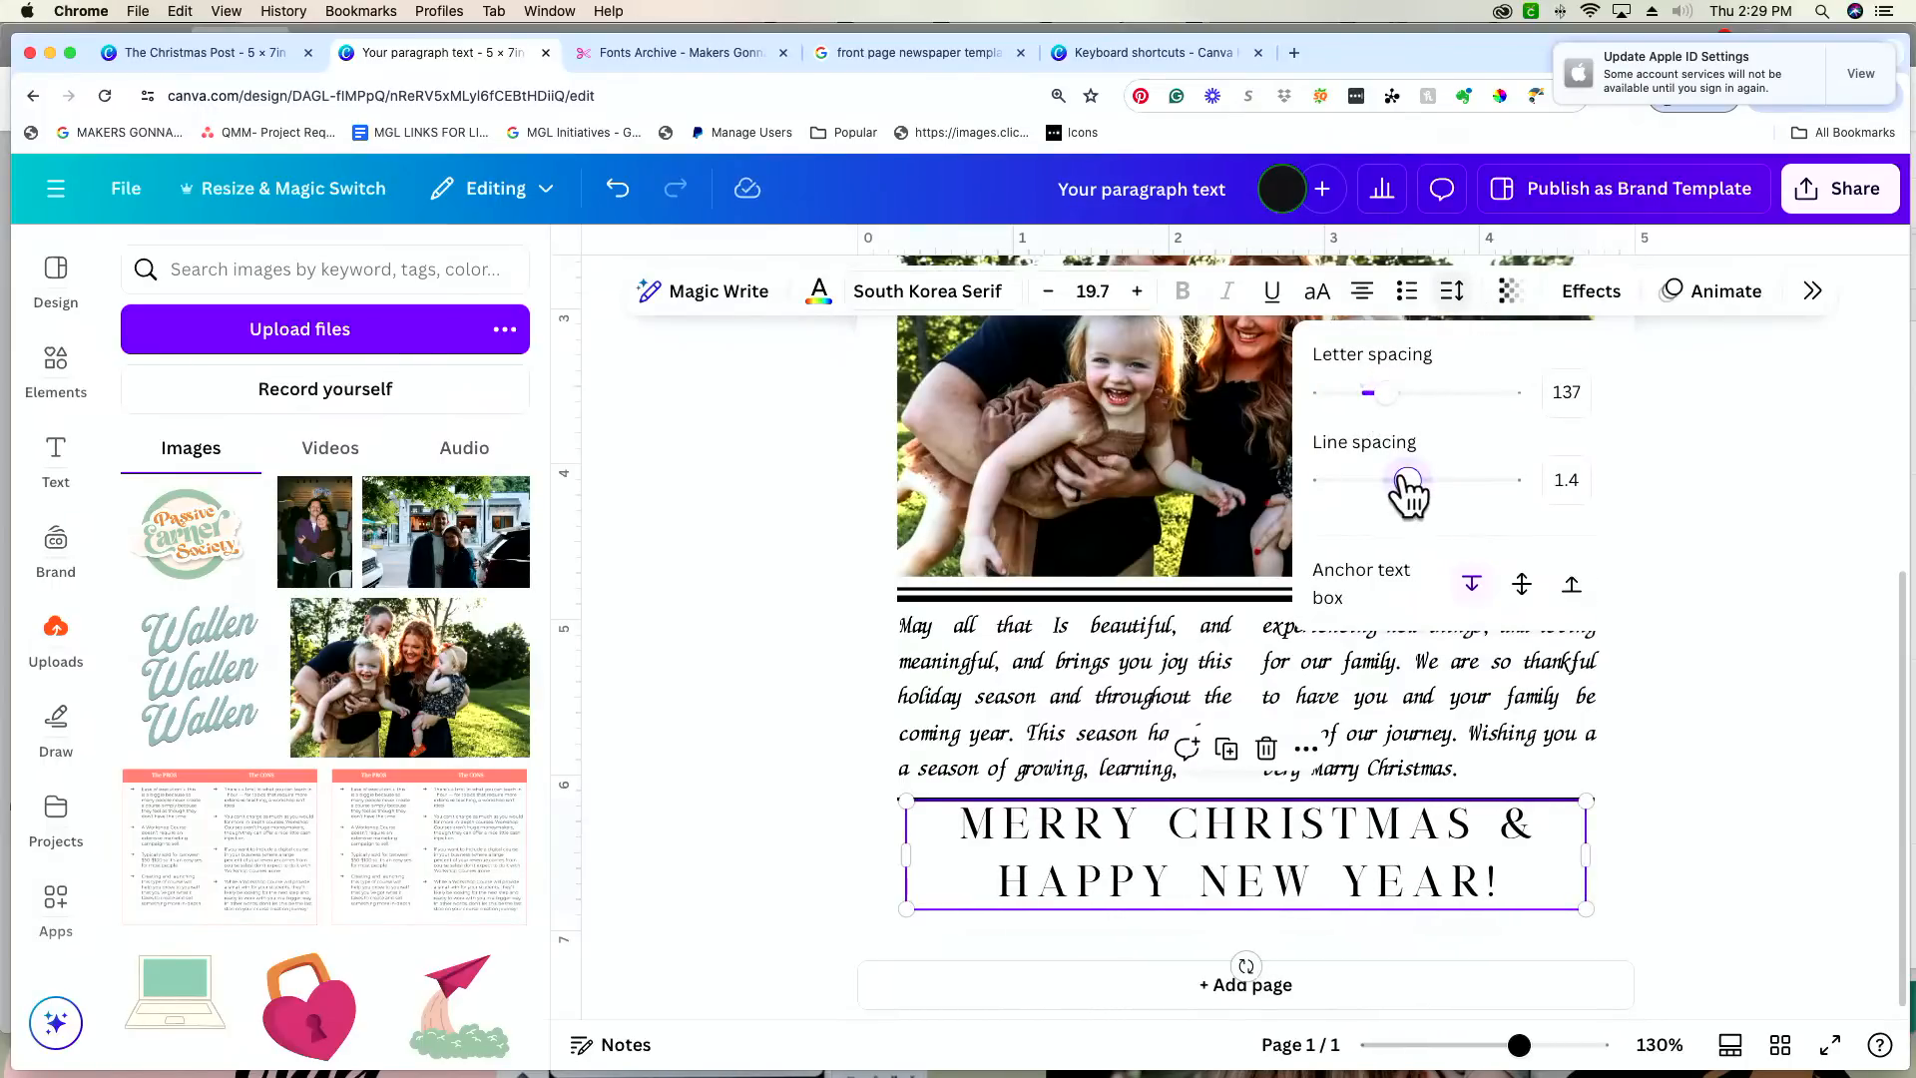
drag(1405, 483, 1390, 482)
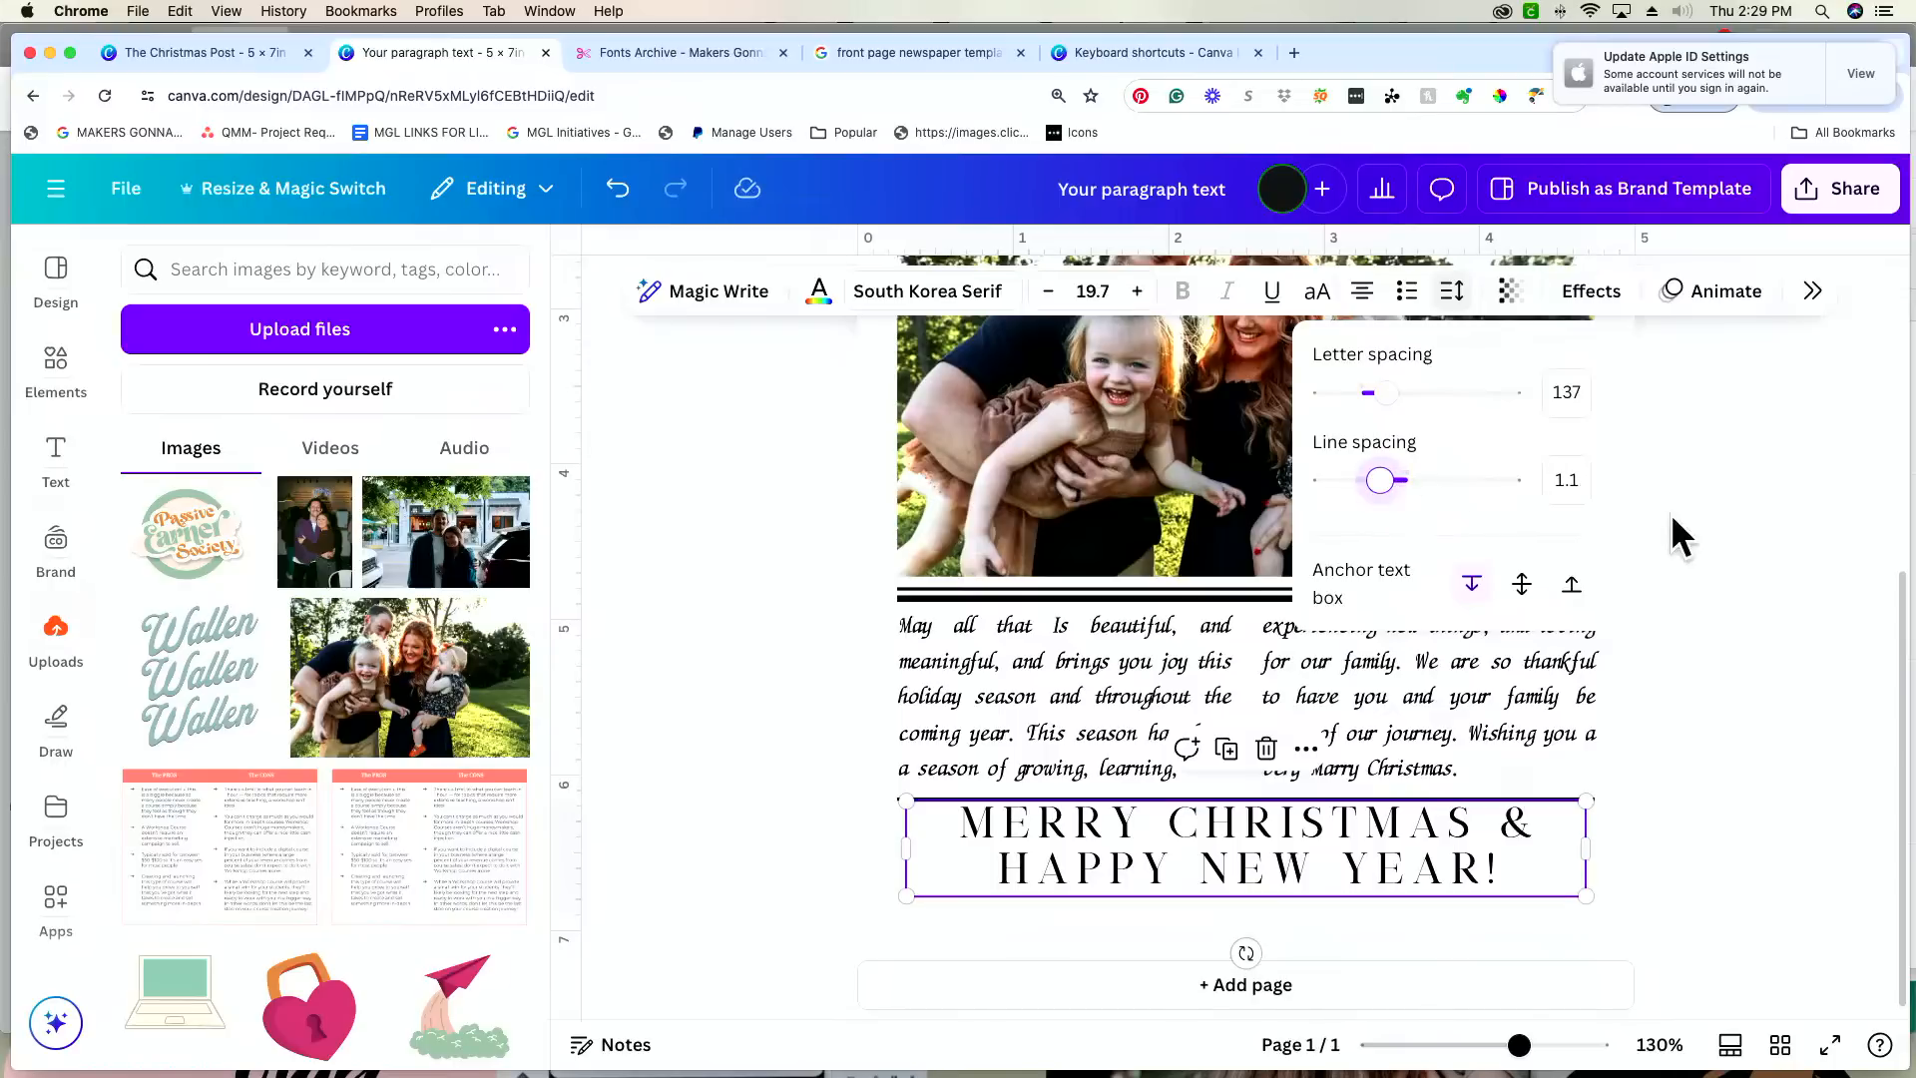
Step: Nudge the closing greeting slightly down to leave more space below the rule
click(1429, 858)
click(1367, 831)
click(1775, 829)
drag(1400, 871, 1399, 880)
Step: Nudge the rule above the greeting slightly up so it sits between the message columns and the greeting
click(1519, 798)
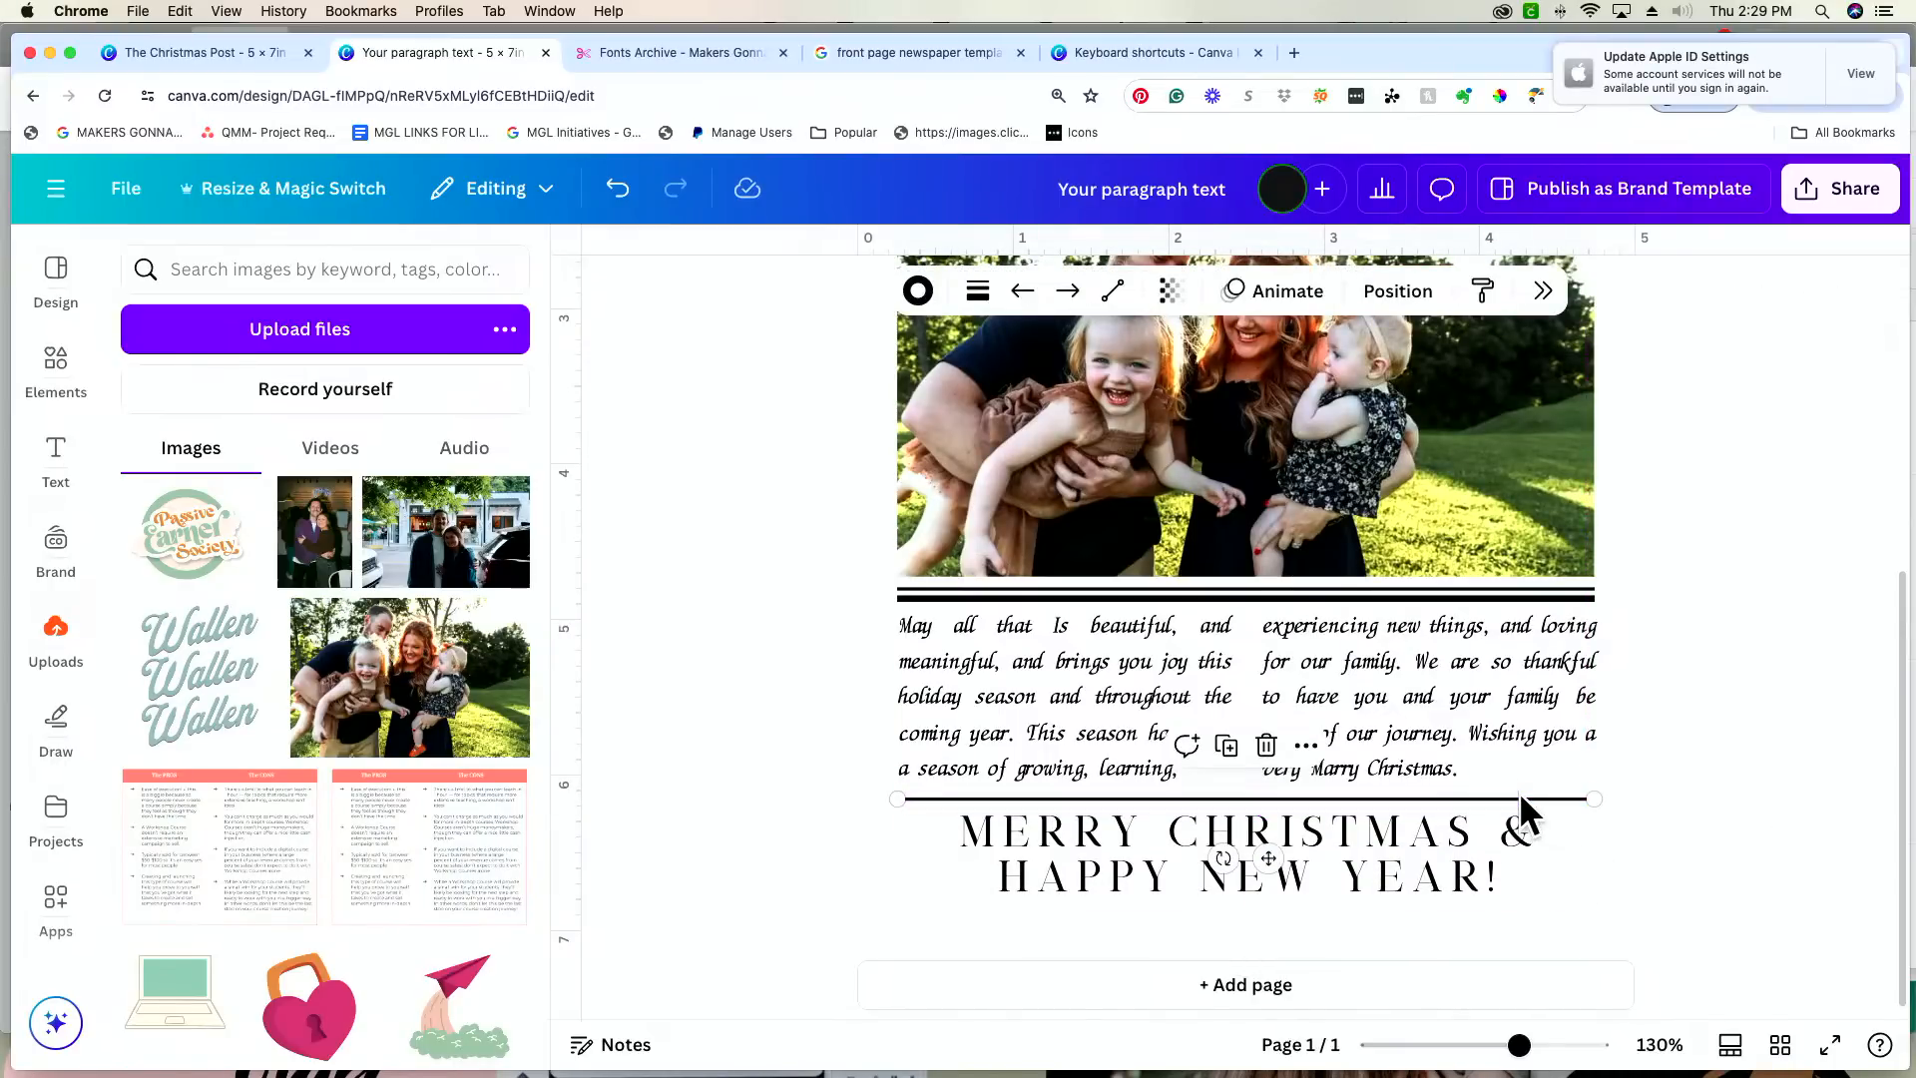
drag(1519, 798, 1521, 796)
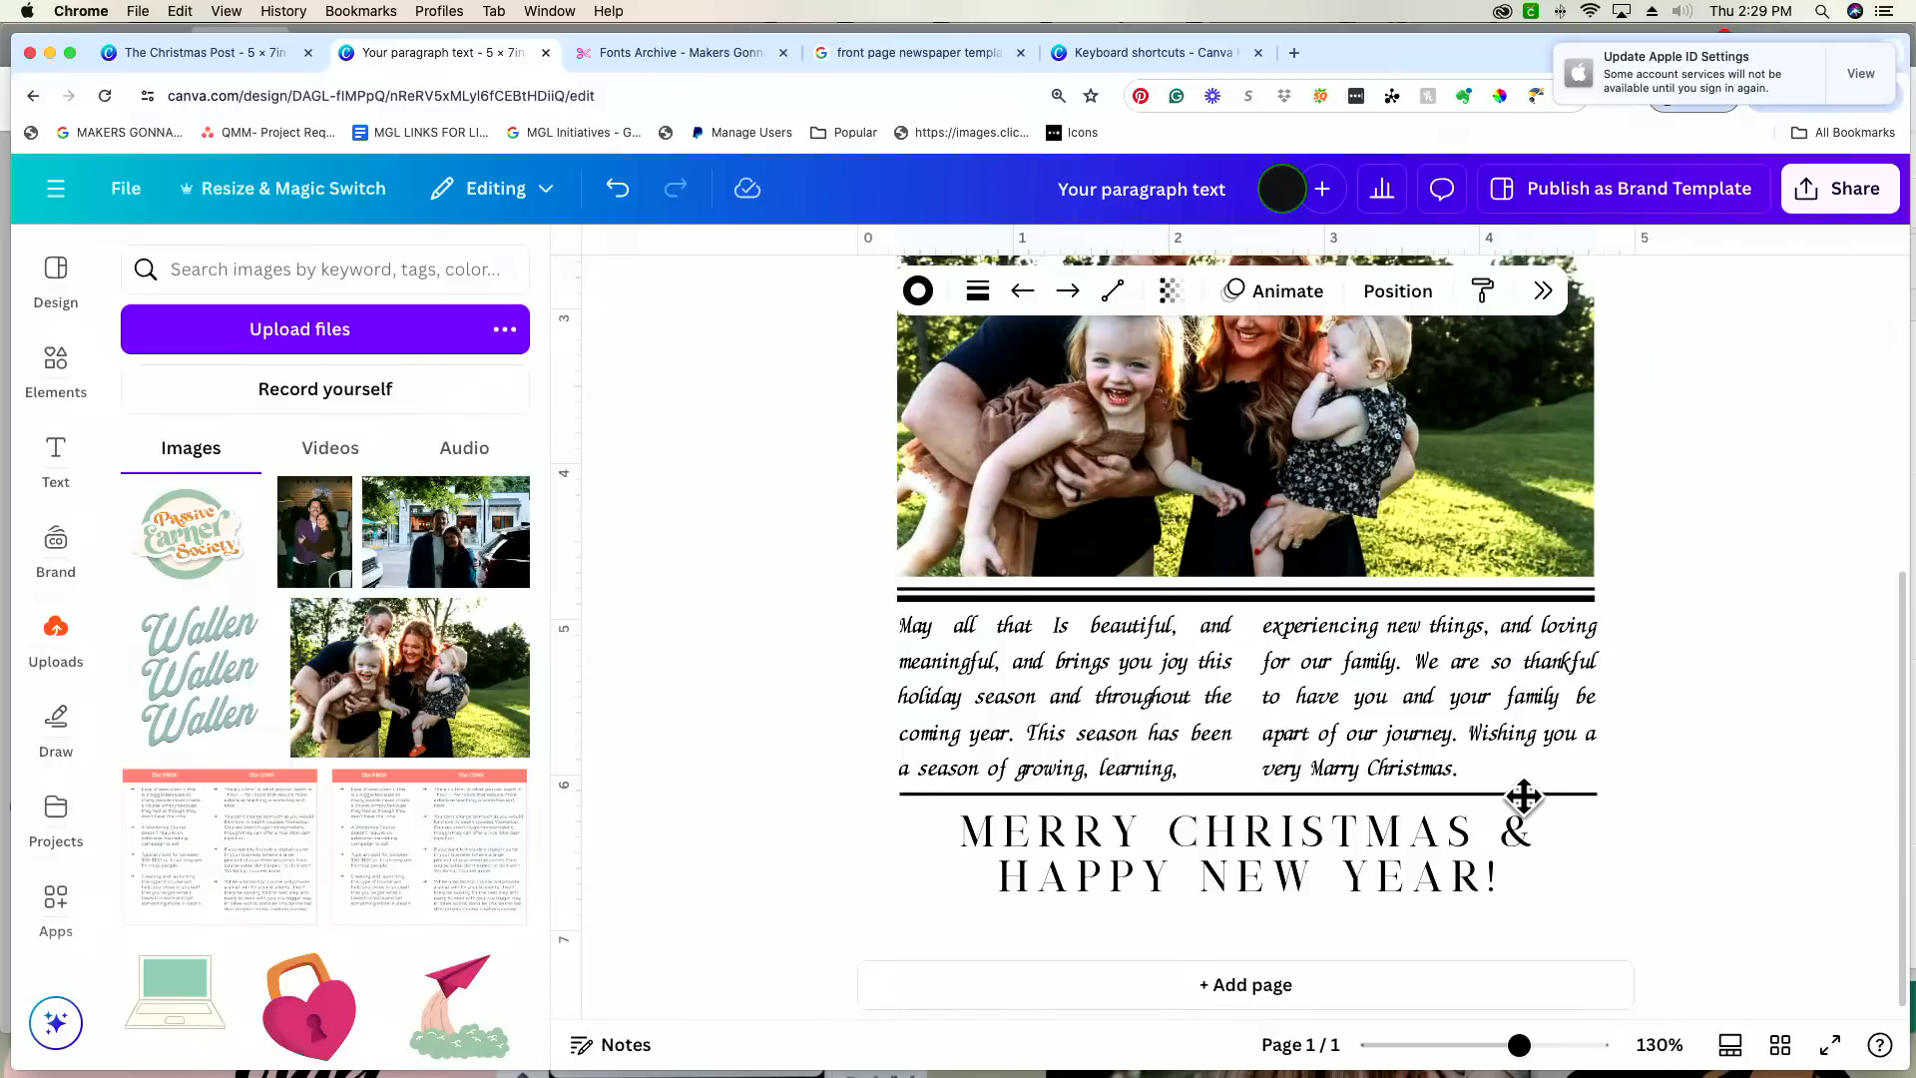
drag(1523, 796, 1519, 792)
click(1773, 794)
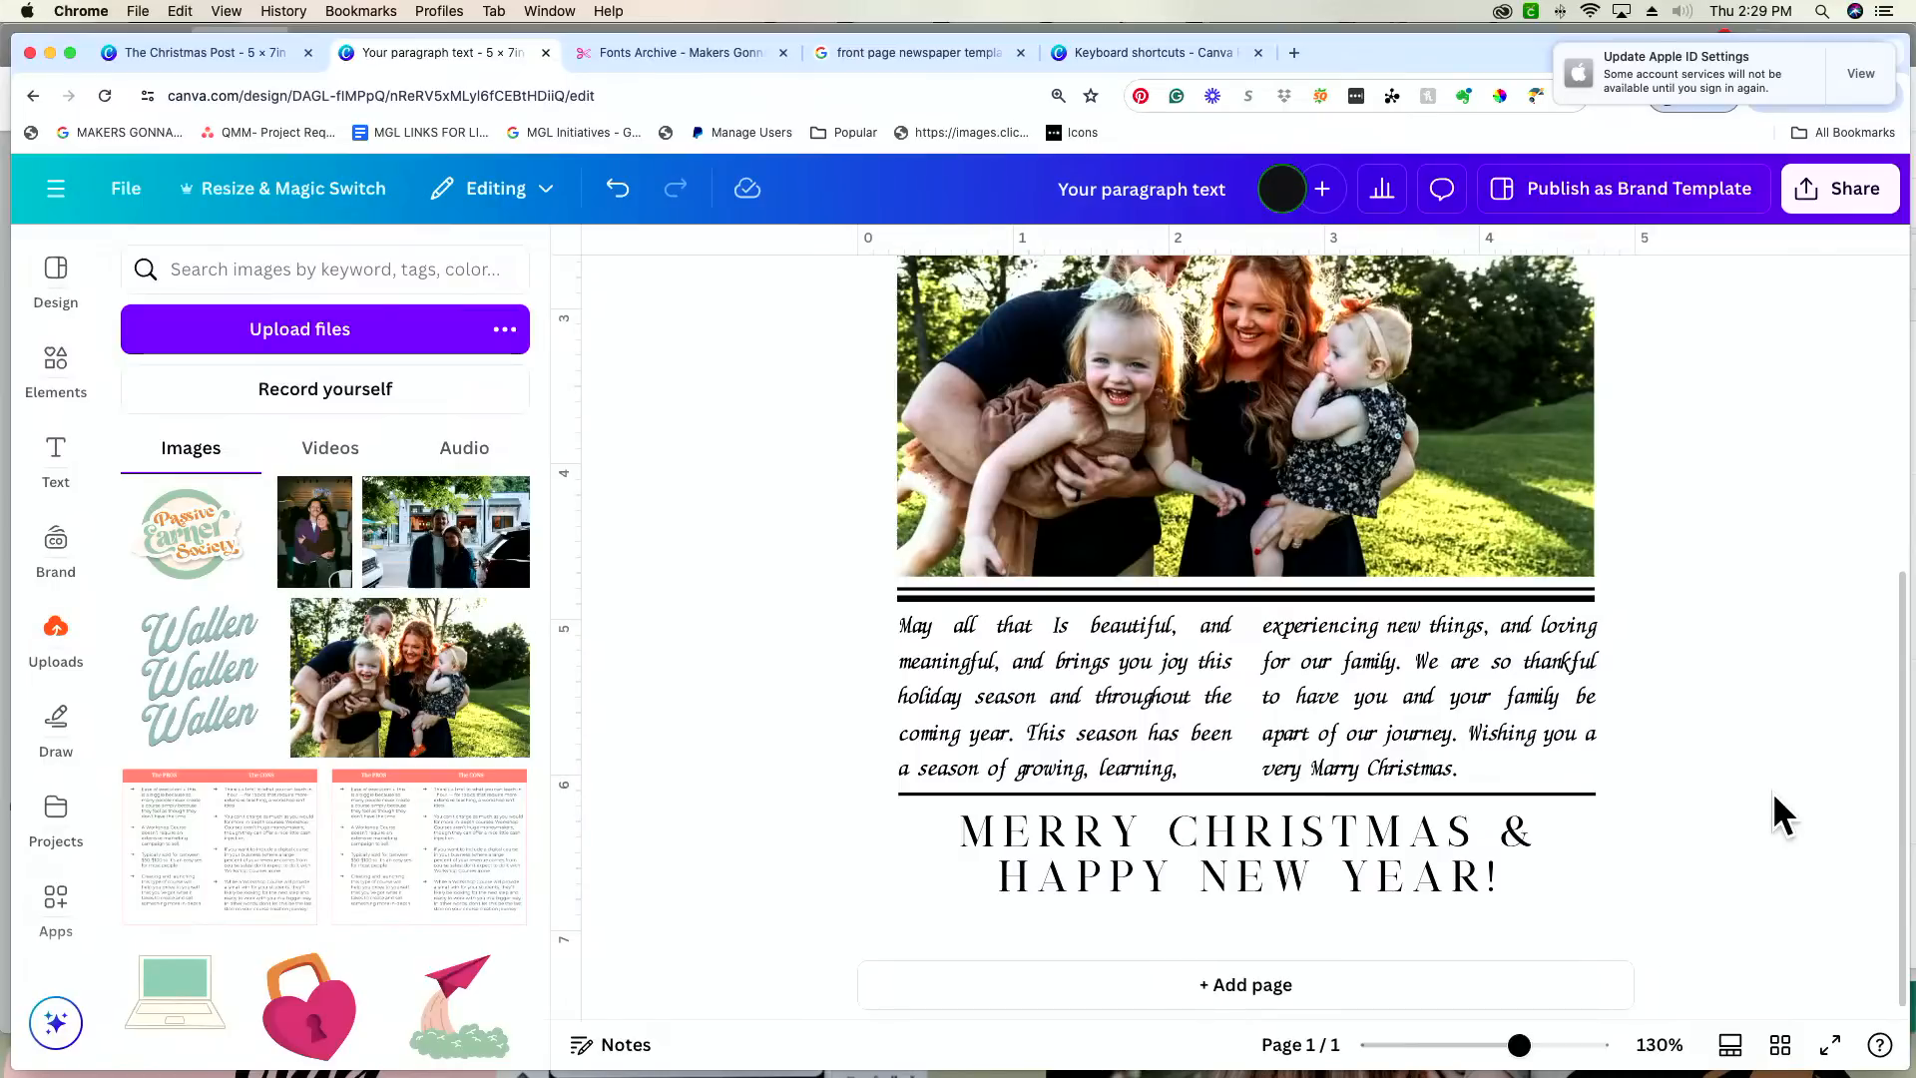
Step: Change the card's page background to the pale cream solid color #FFFDF4
drag(1519, 1045, 1483, 1045)
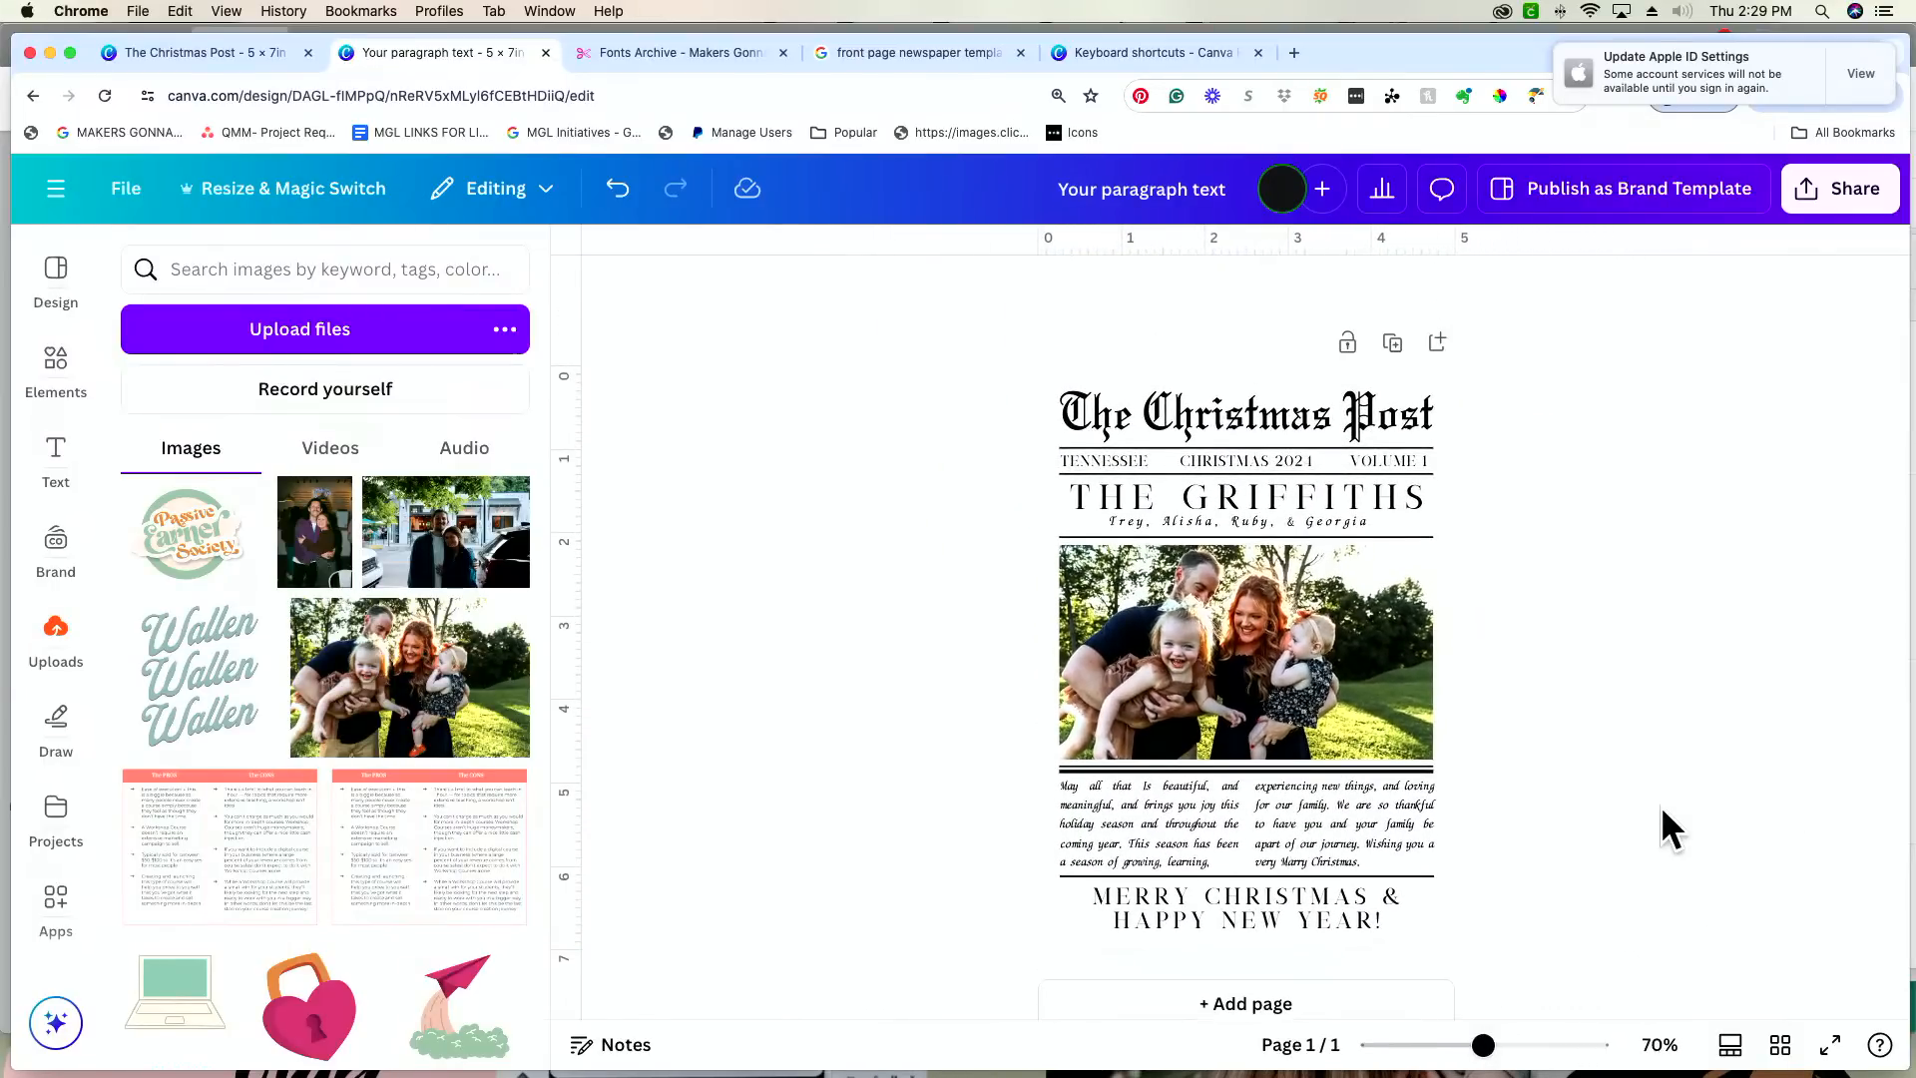
scroll(1660, 806, down, 1)
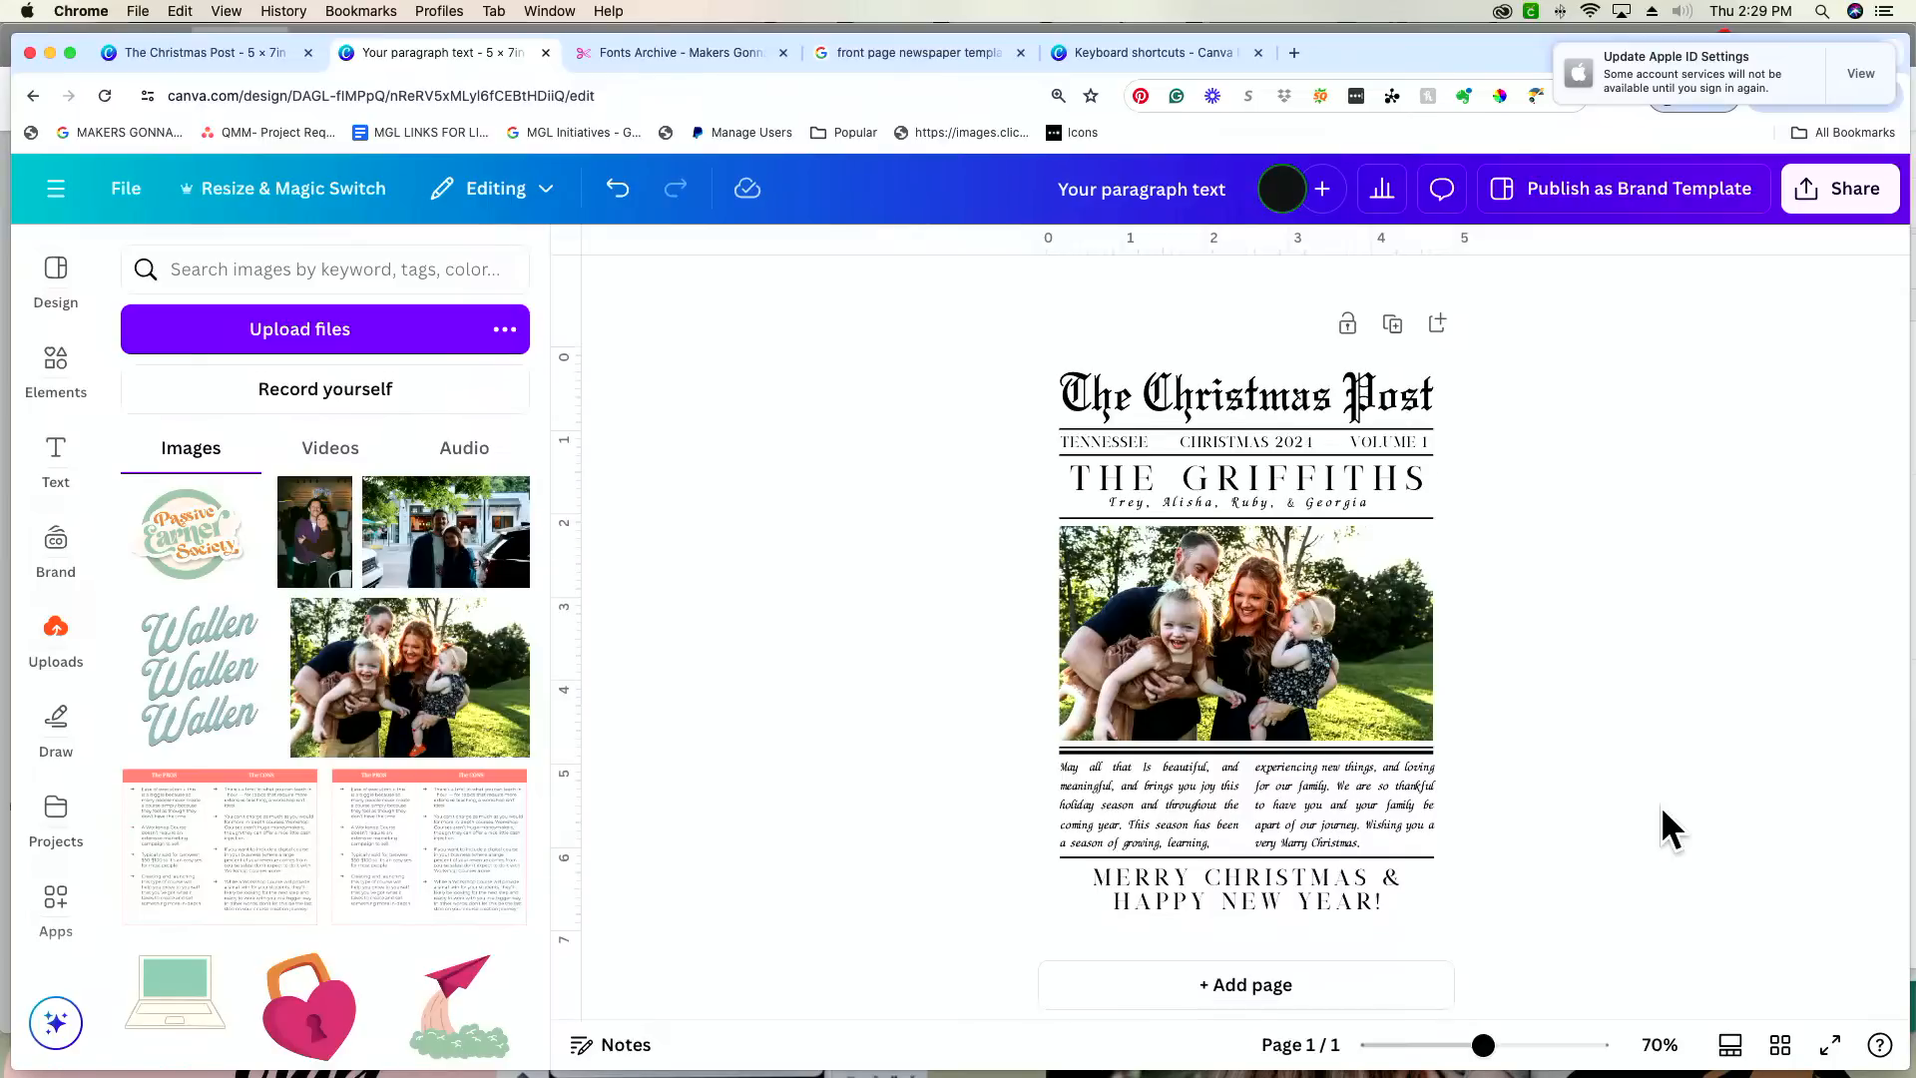
click(1433, 885)
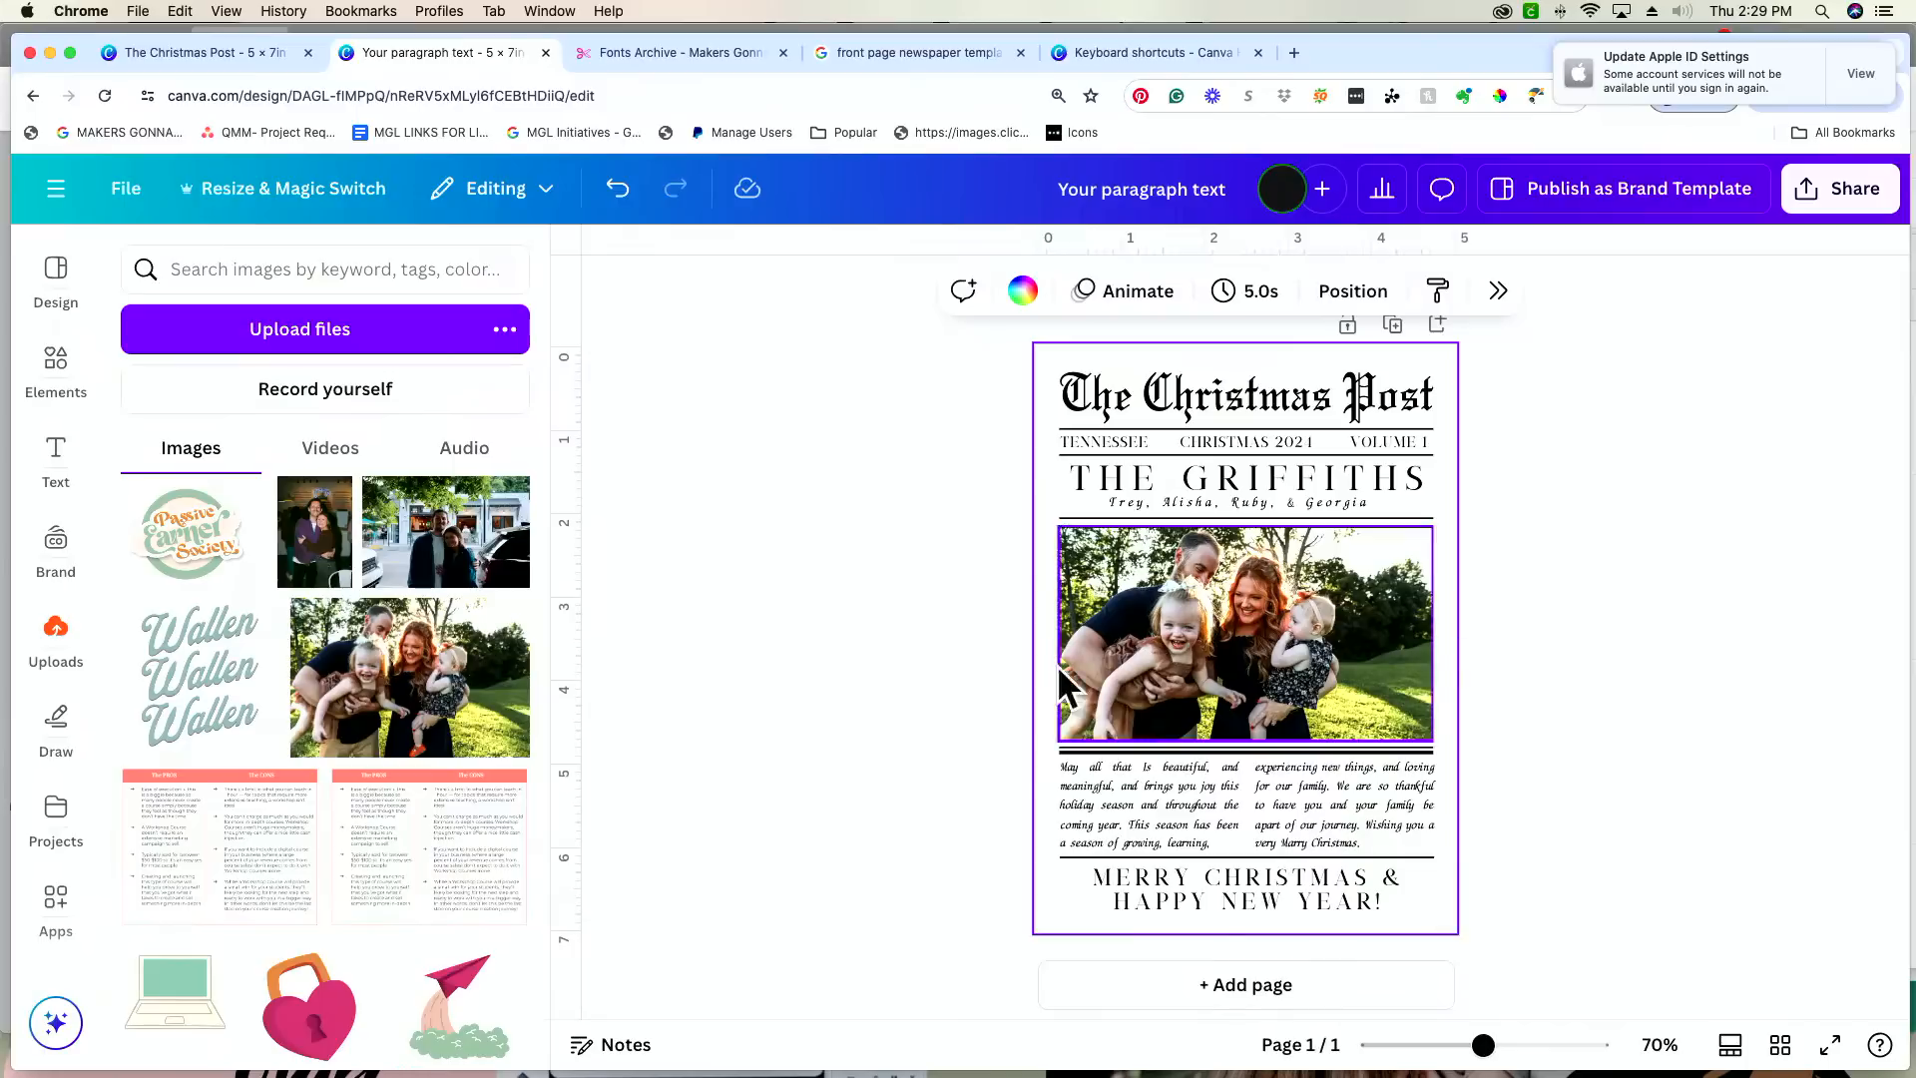
click(1020, 294)
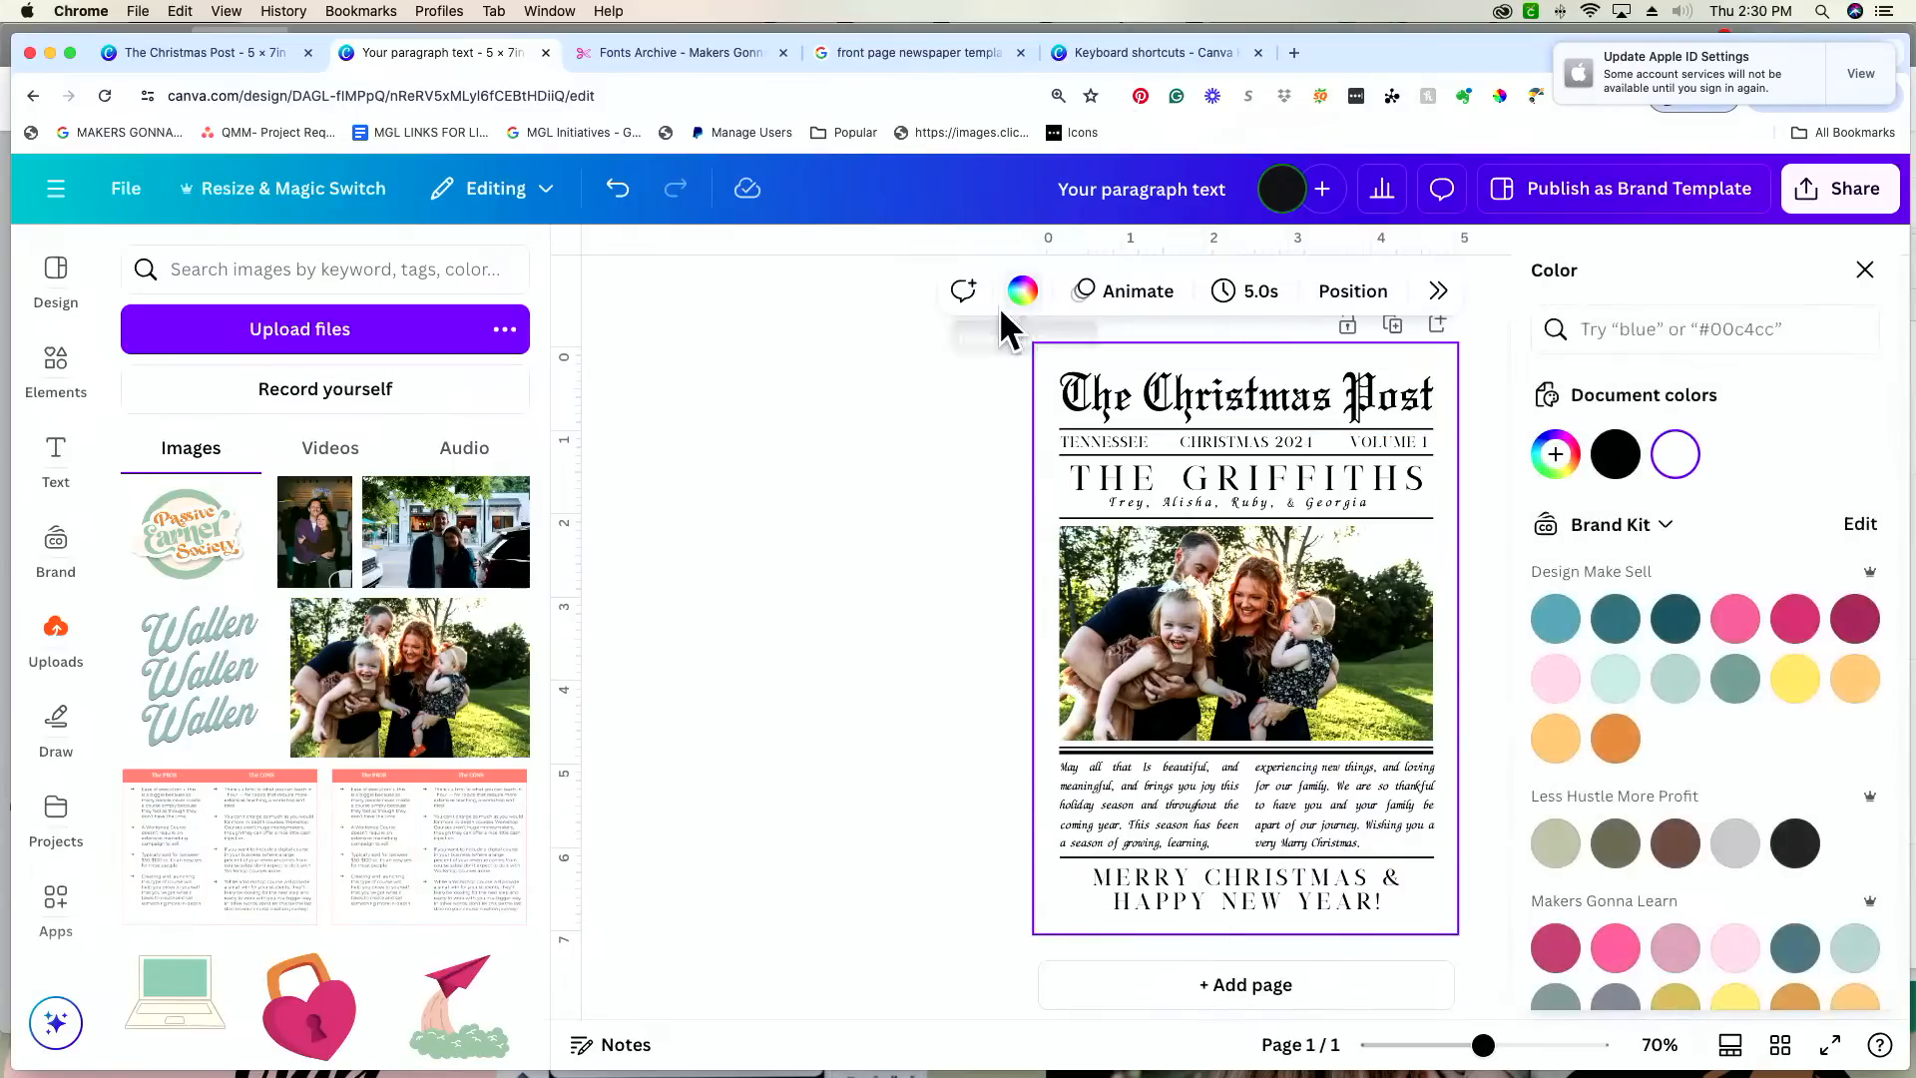
click(1555, 454)
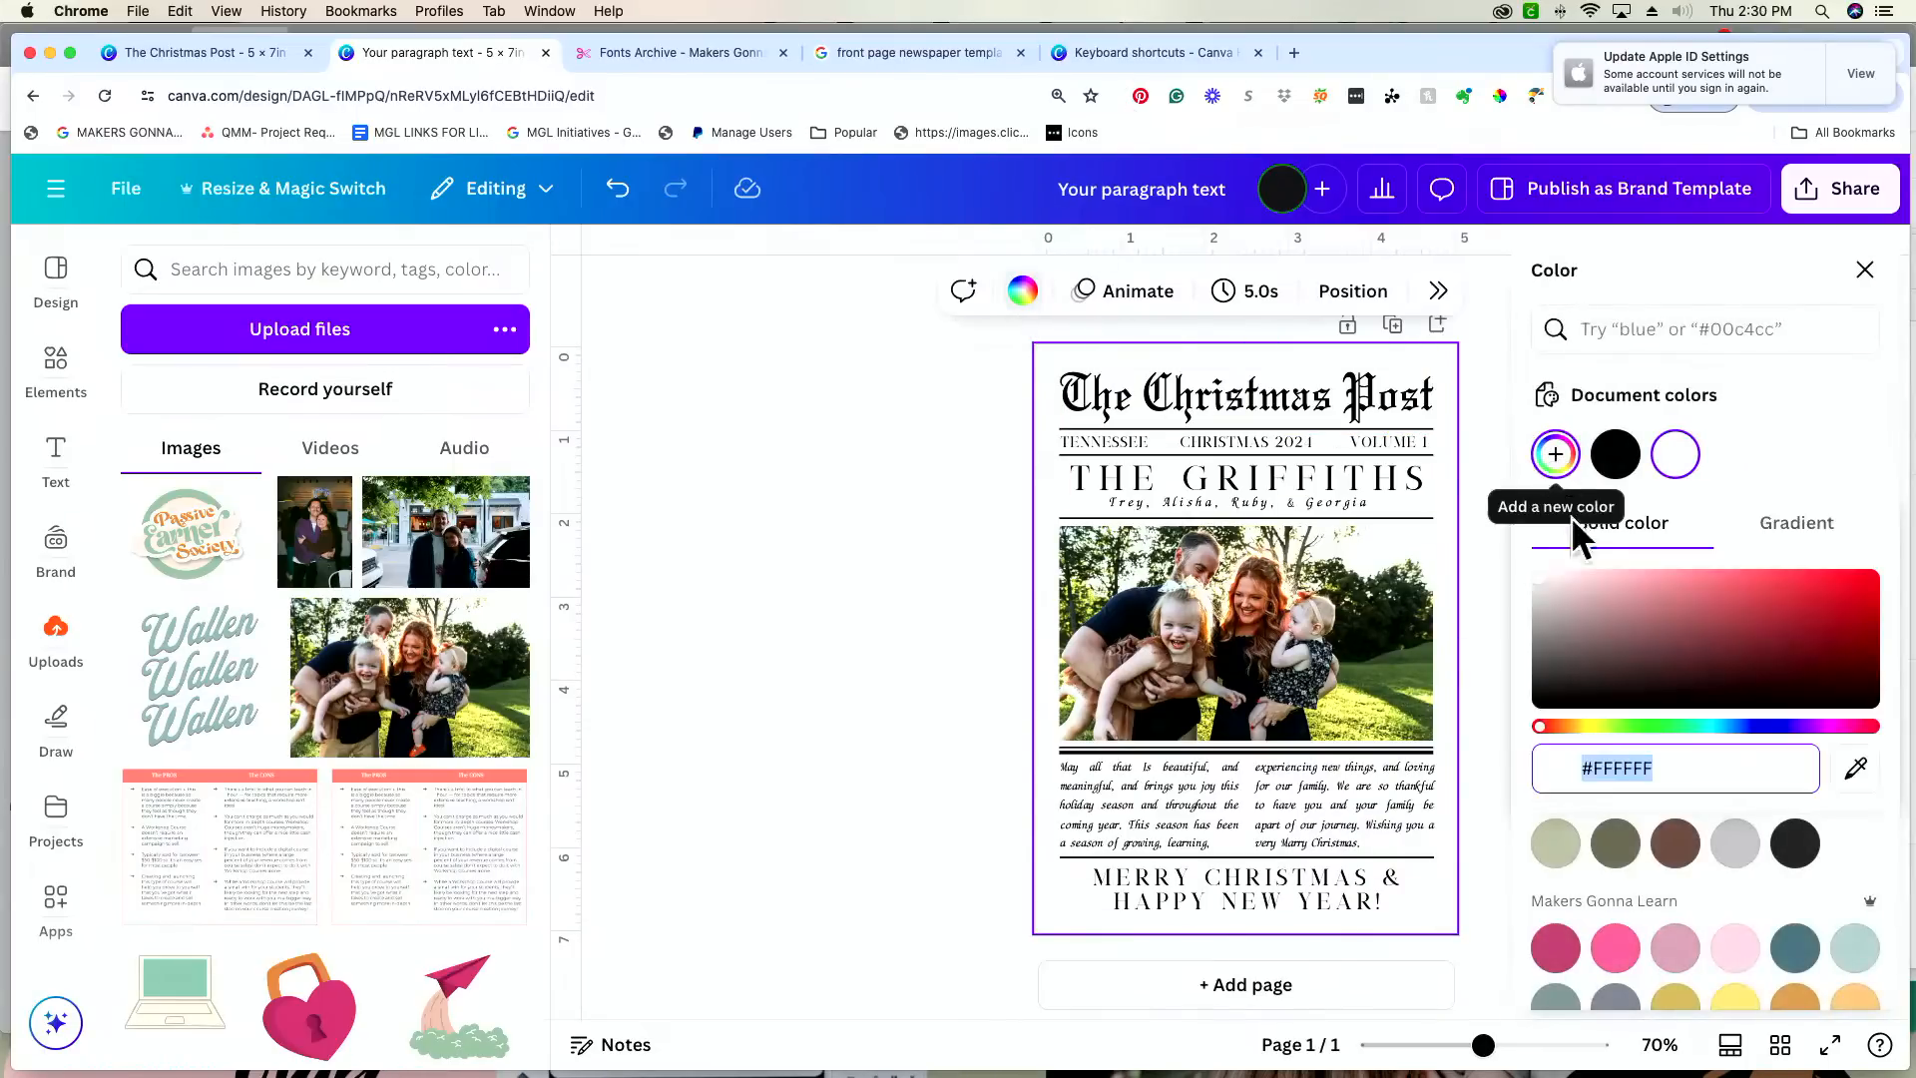
click(1585, 727)
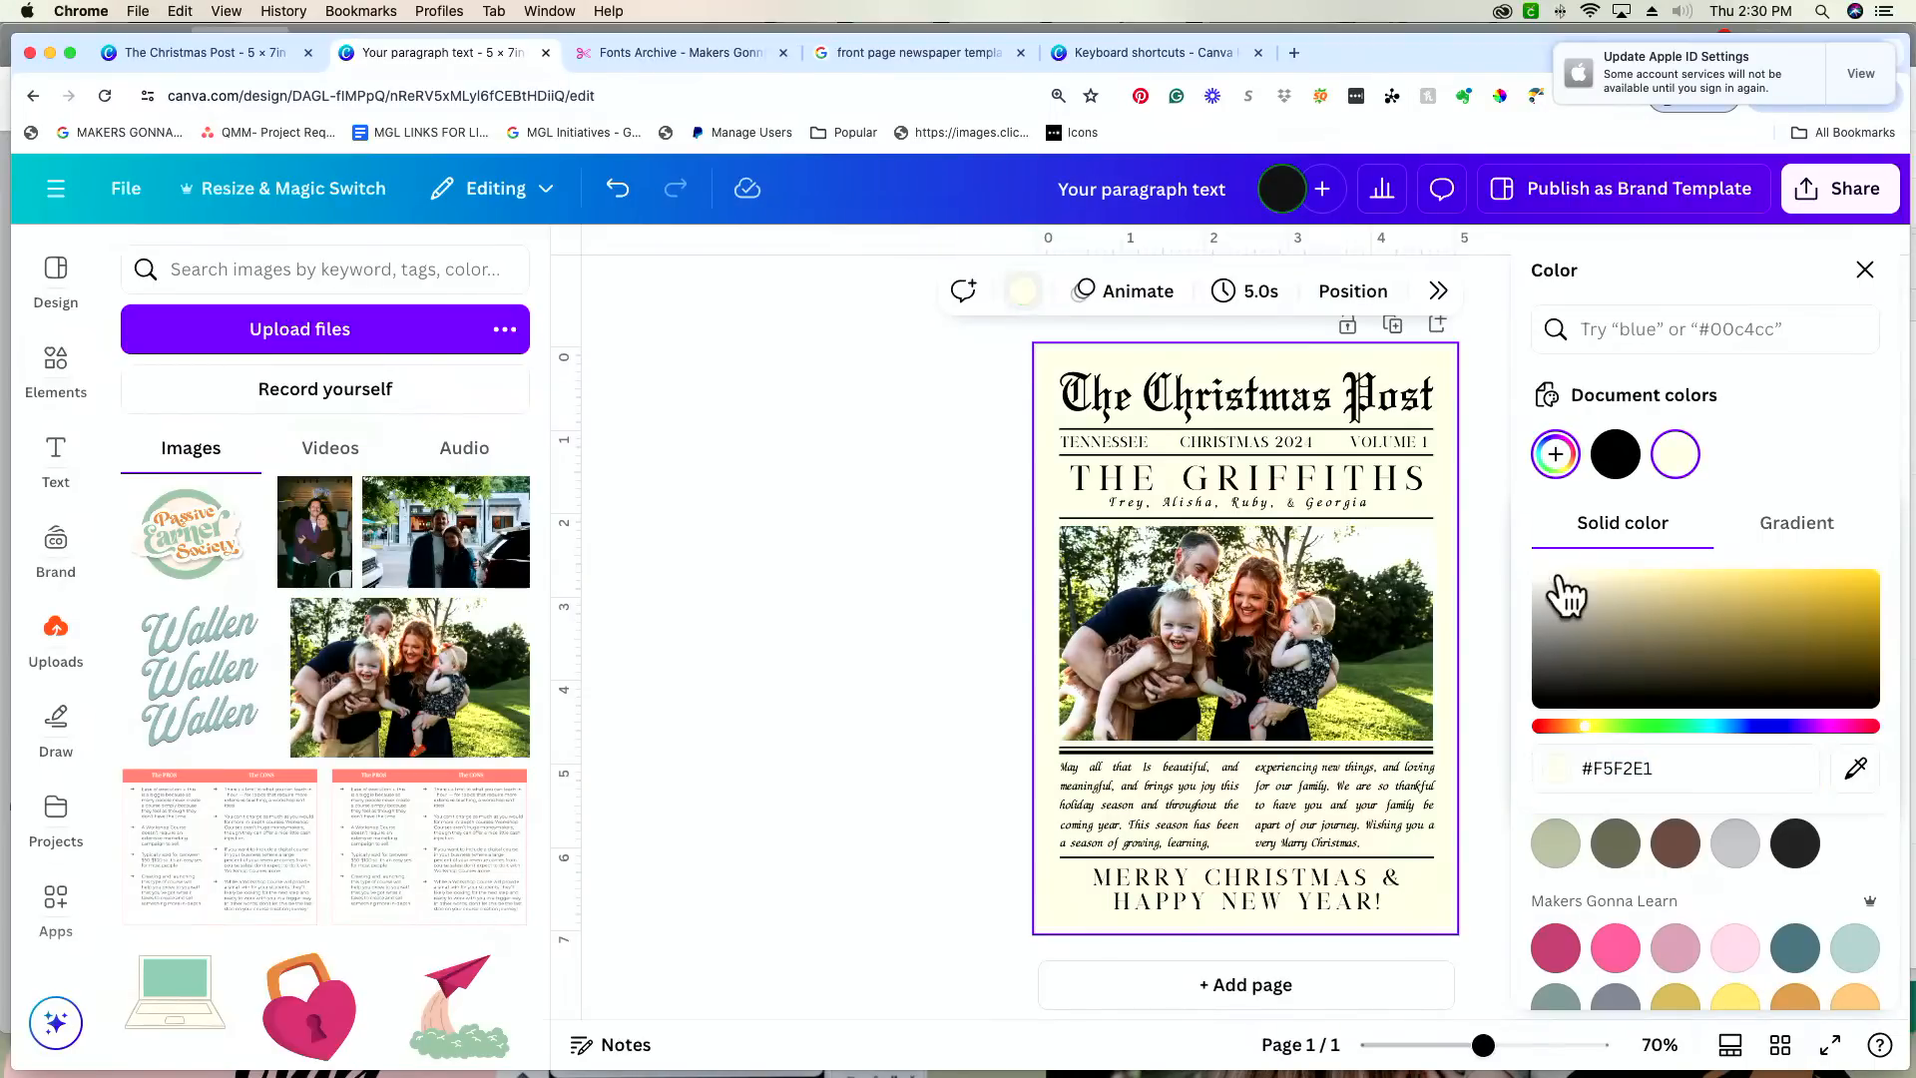
drag(1556, 581, 1543, 578)
click(1547, 580)
drag(1542, 578, 1545, 579)
click(986, 571)
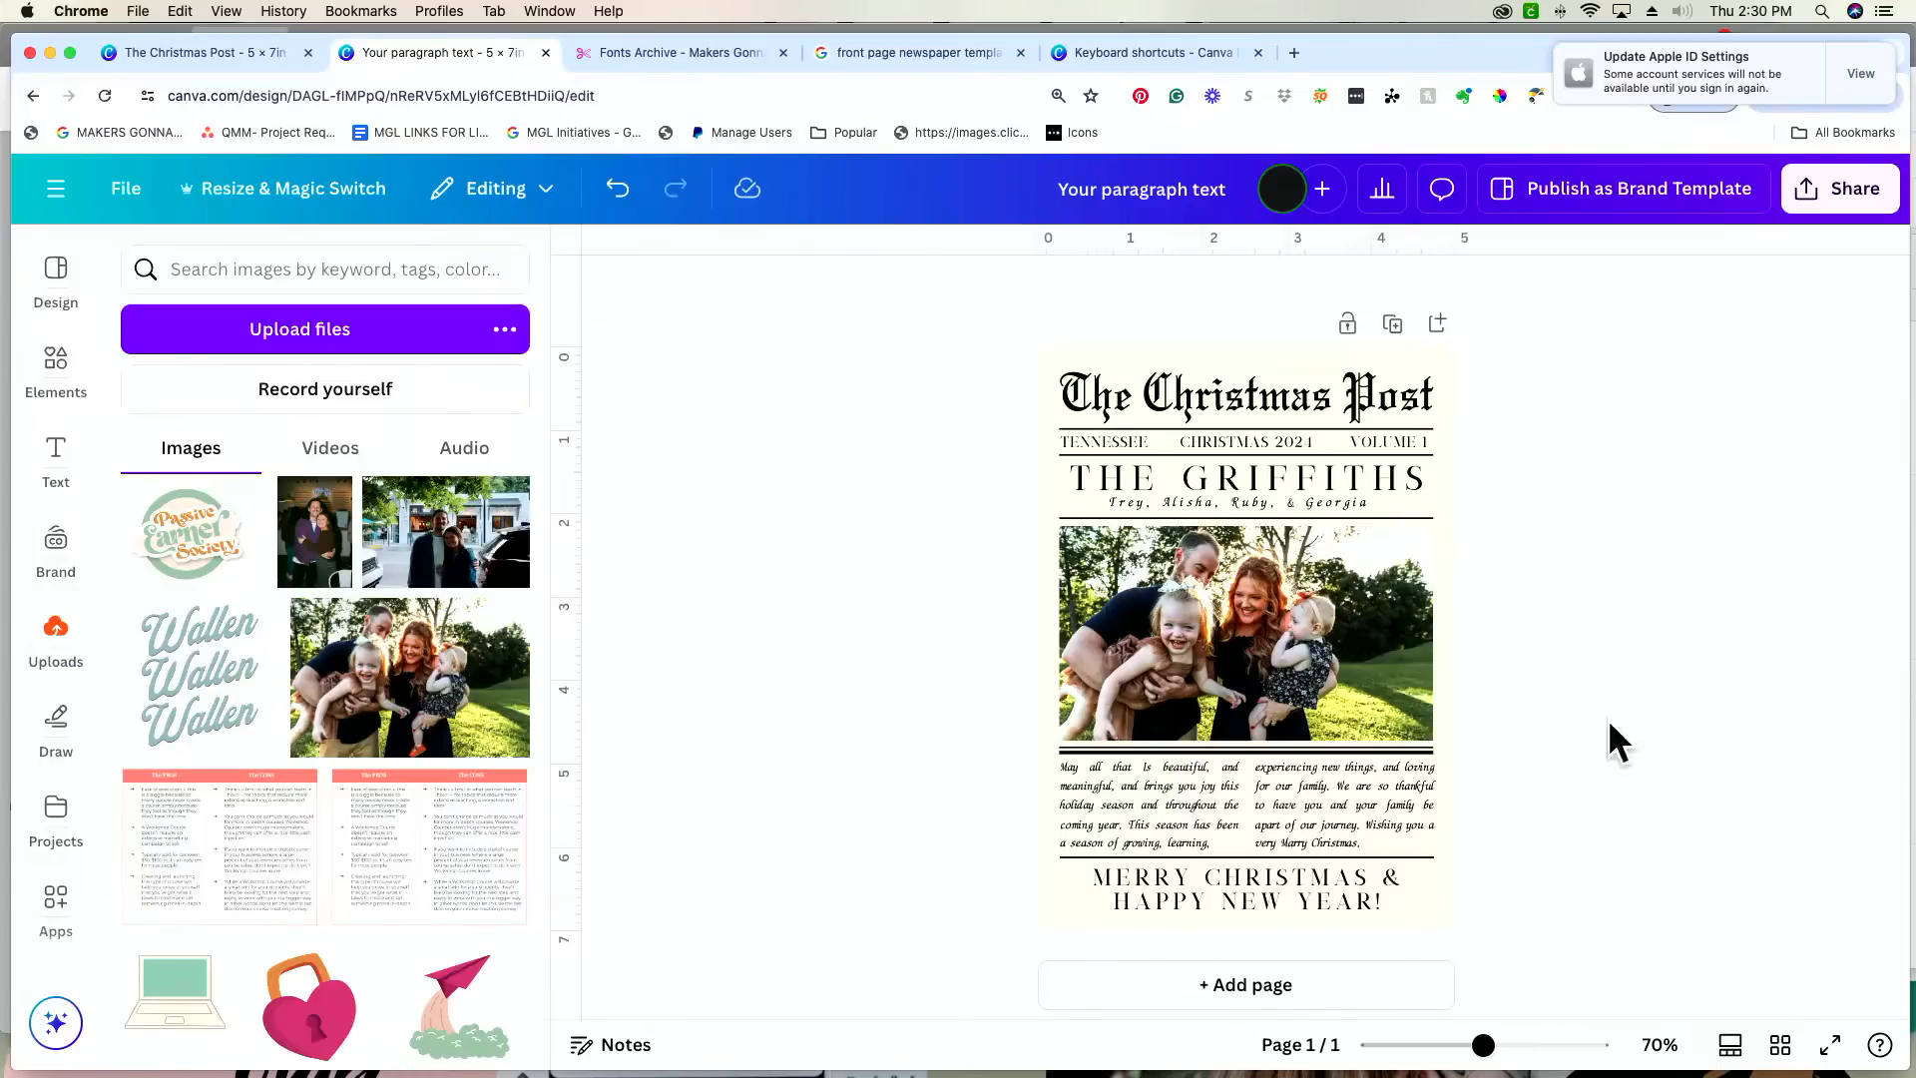
Step: Add a blank second page below the card and delete it
click(1295, 988)
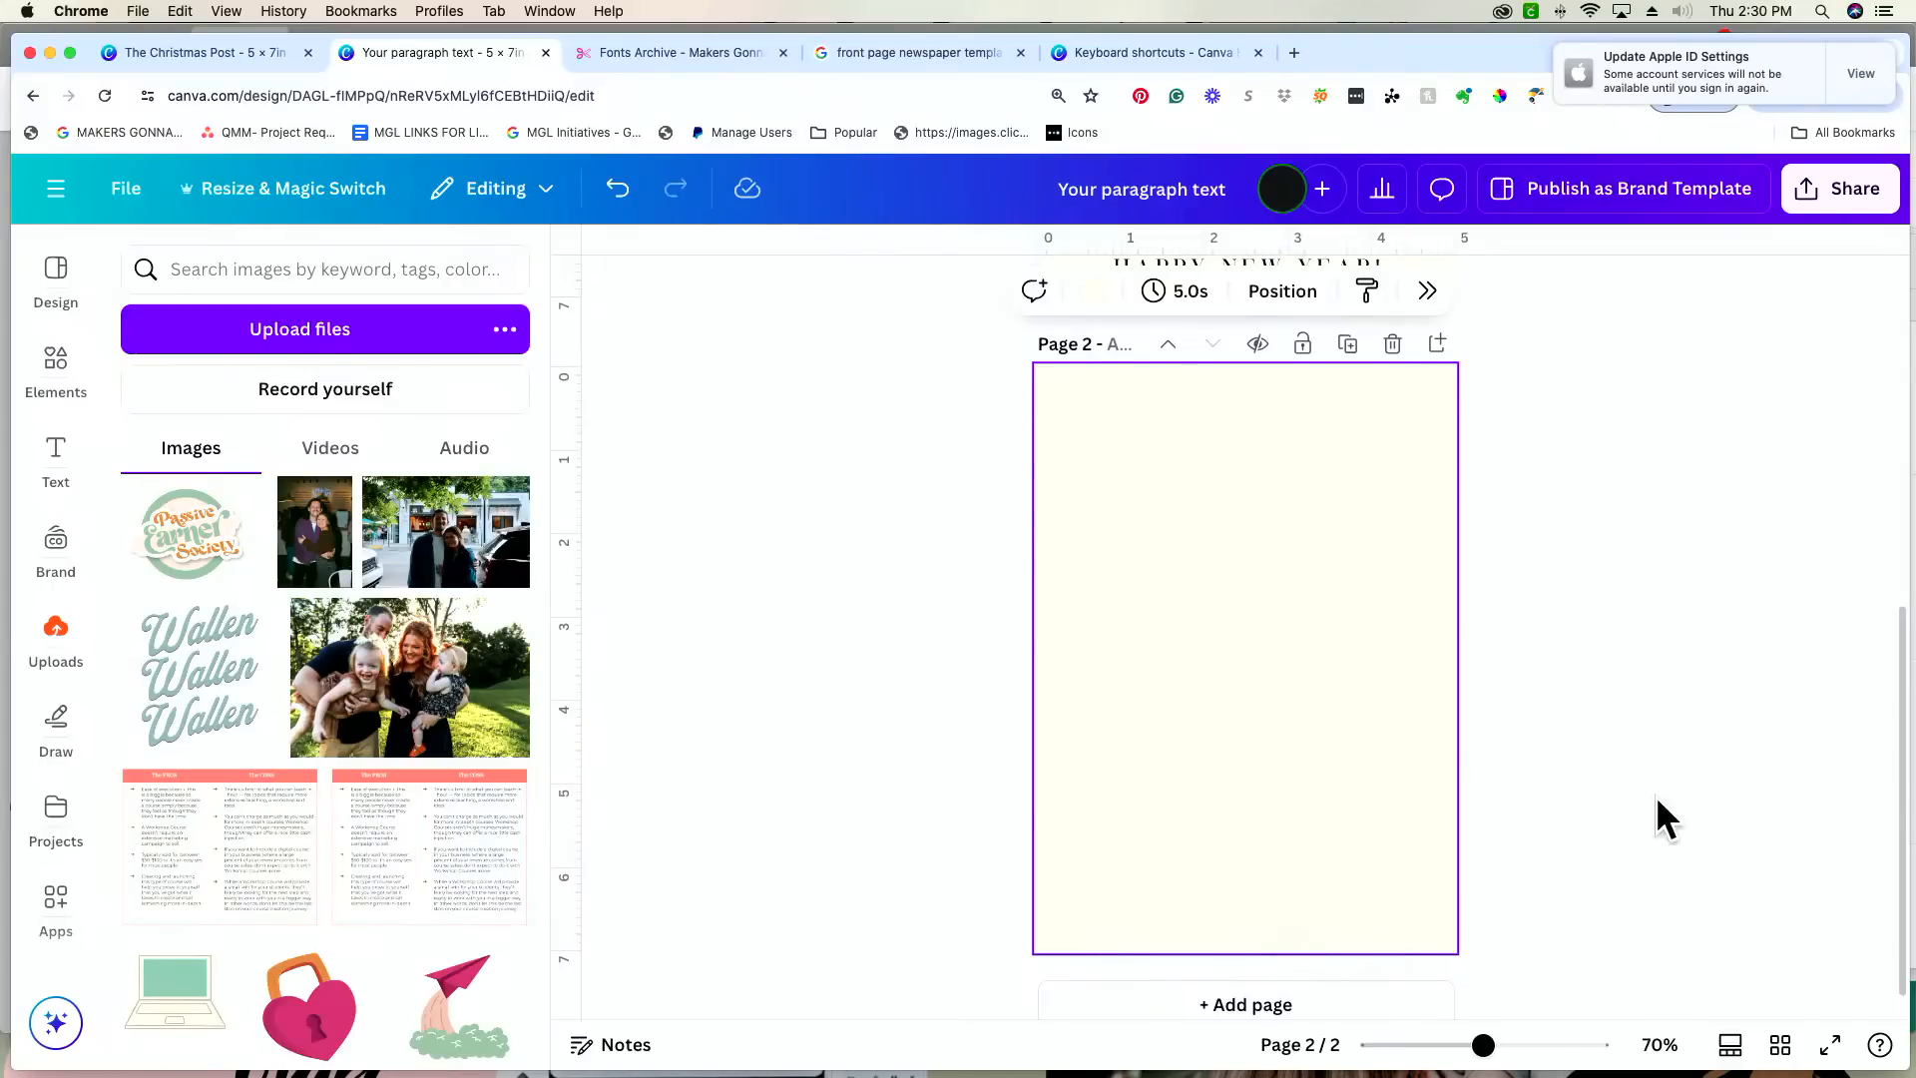
scroll(1656, 794, up, 4)
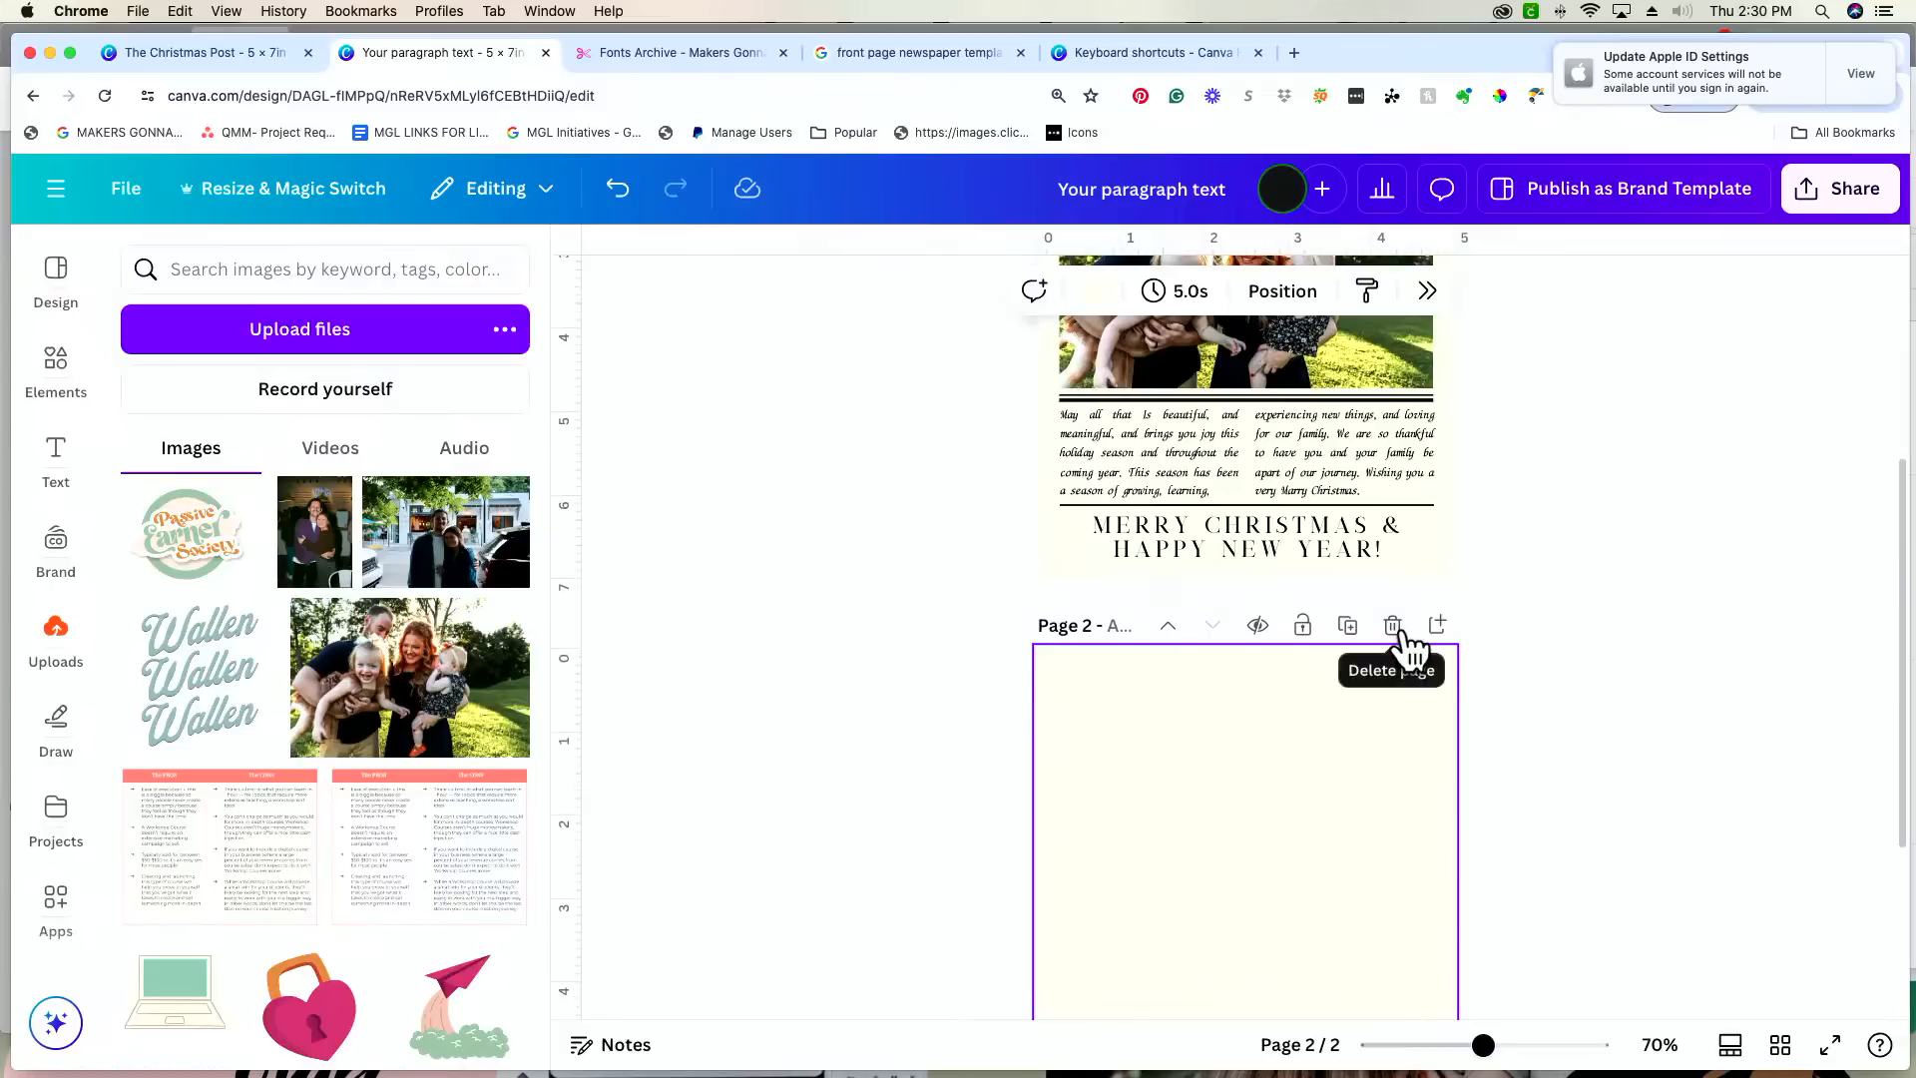
click(1393, 626)
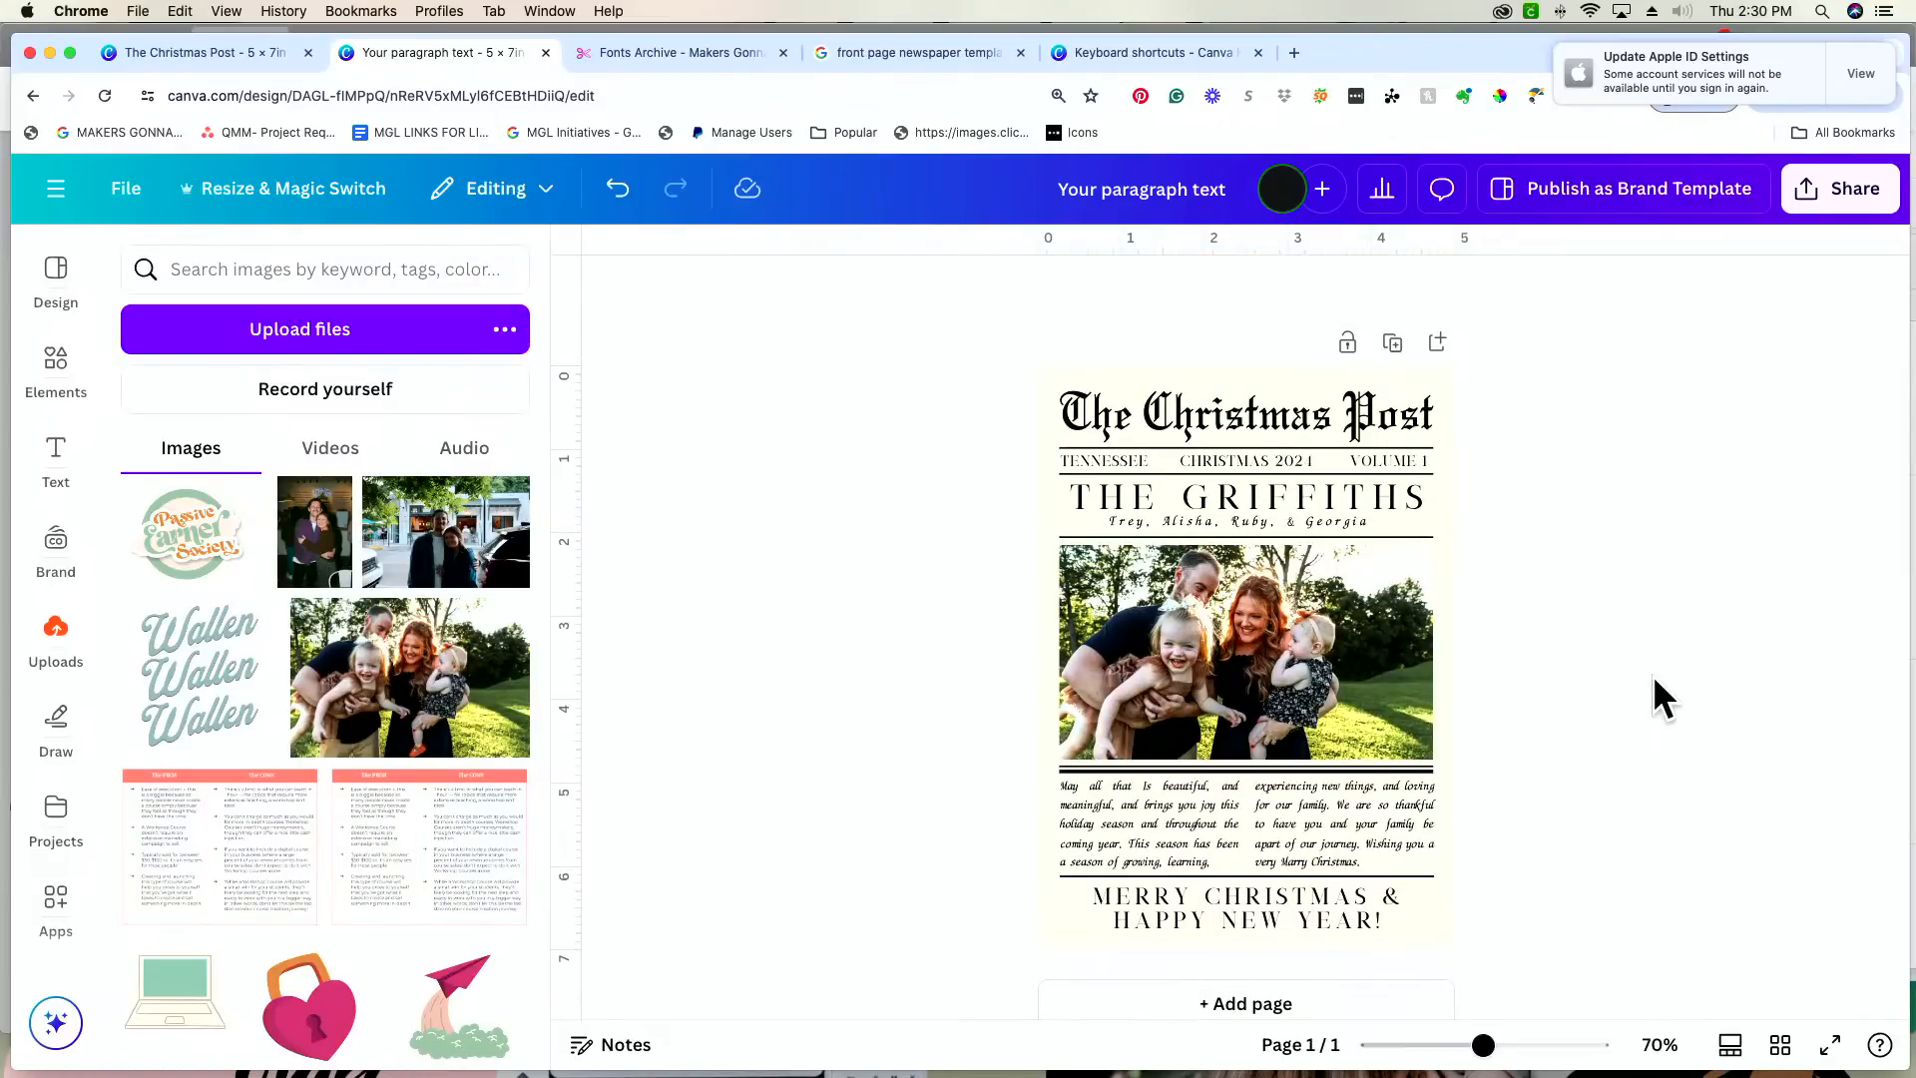
Step: Review the design's download options for file type, size and transparent background, and leave them without downloading
click(1853, 189)
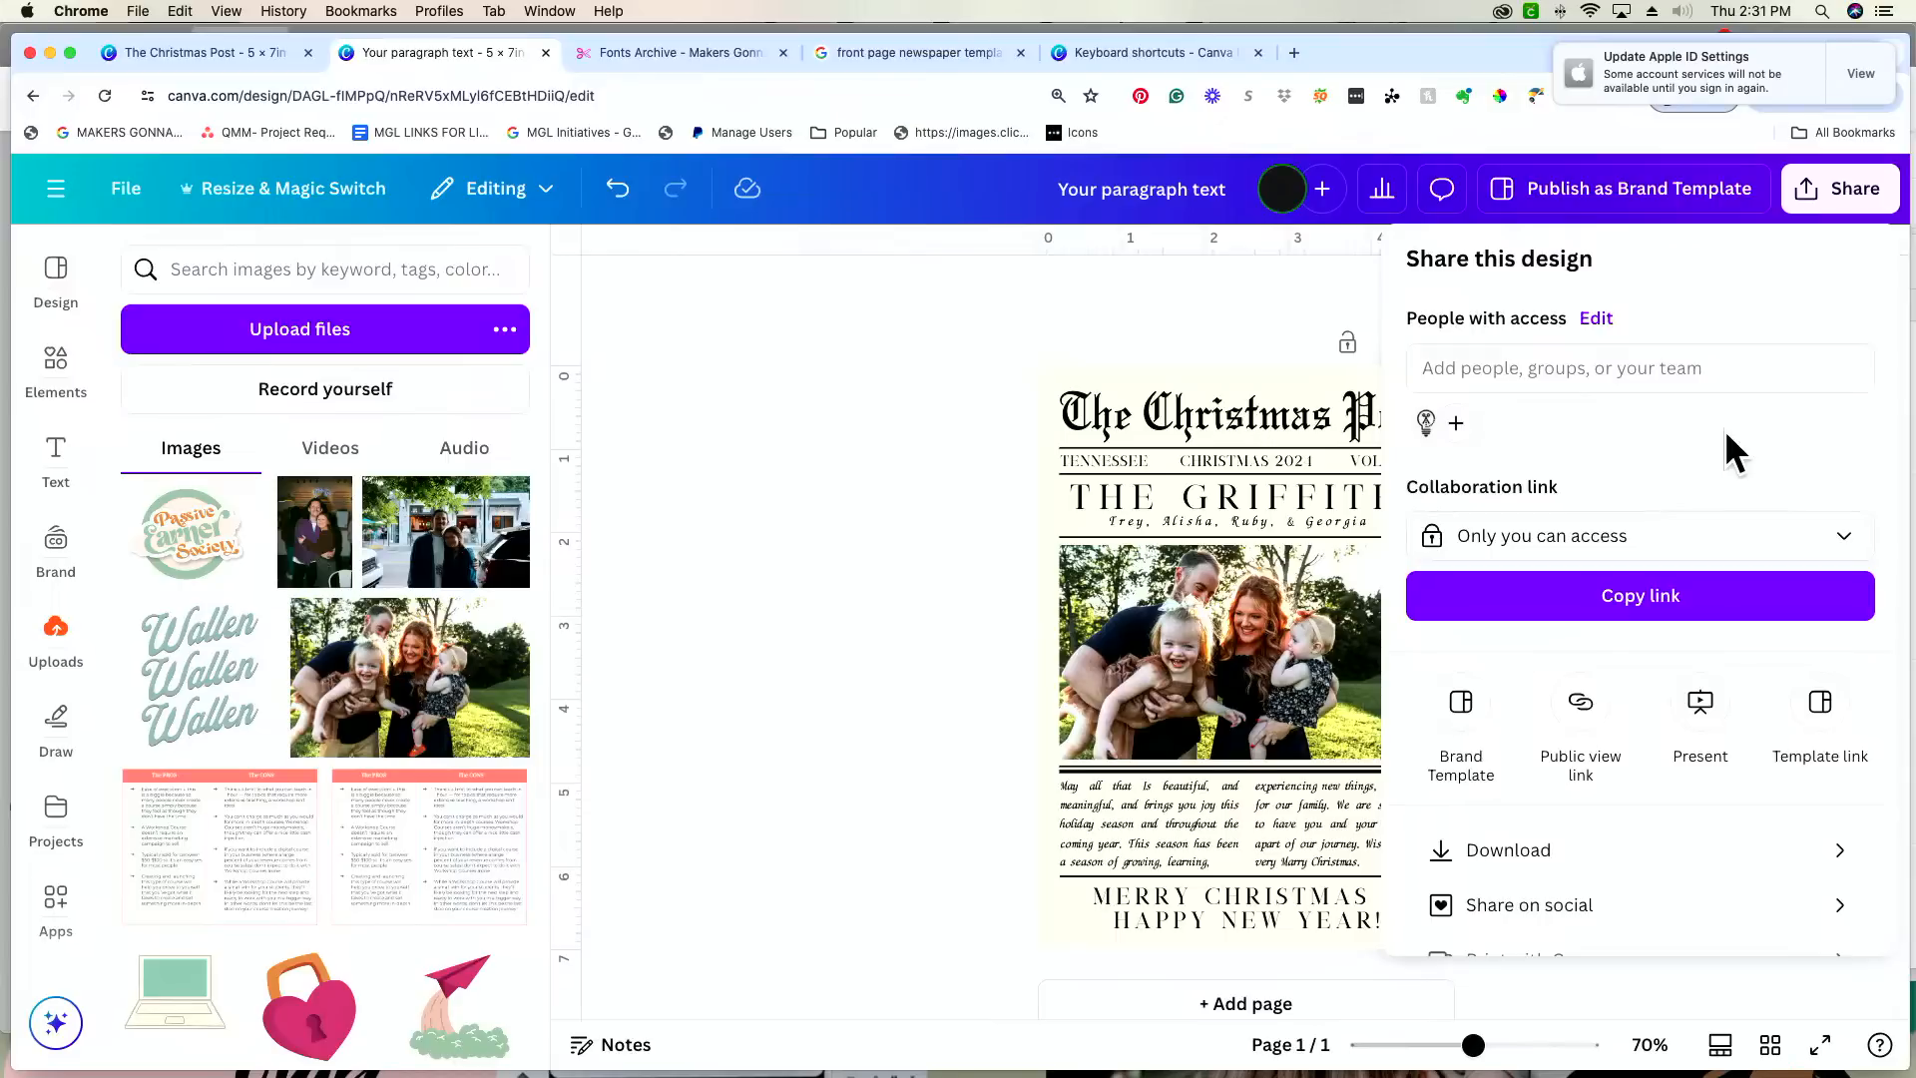
click(1538, 860)
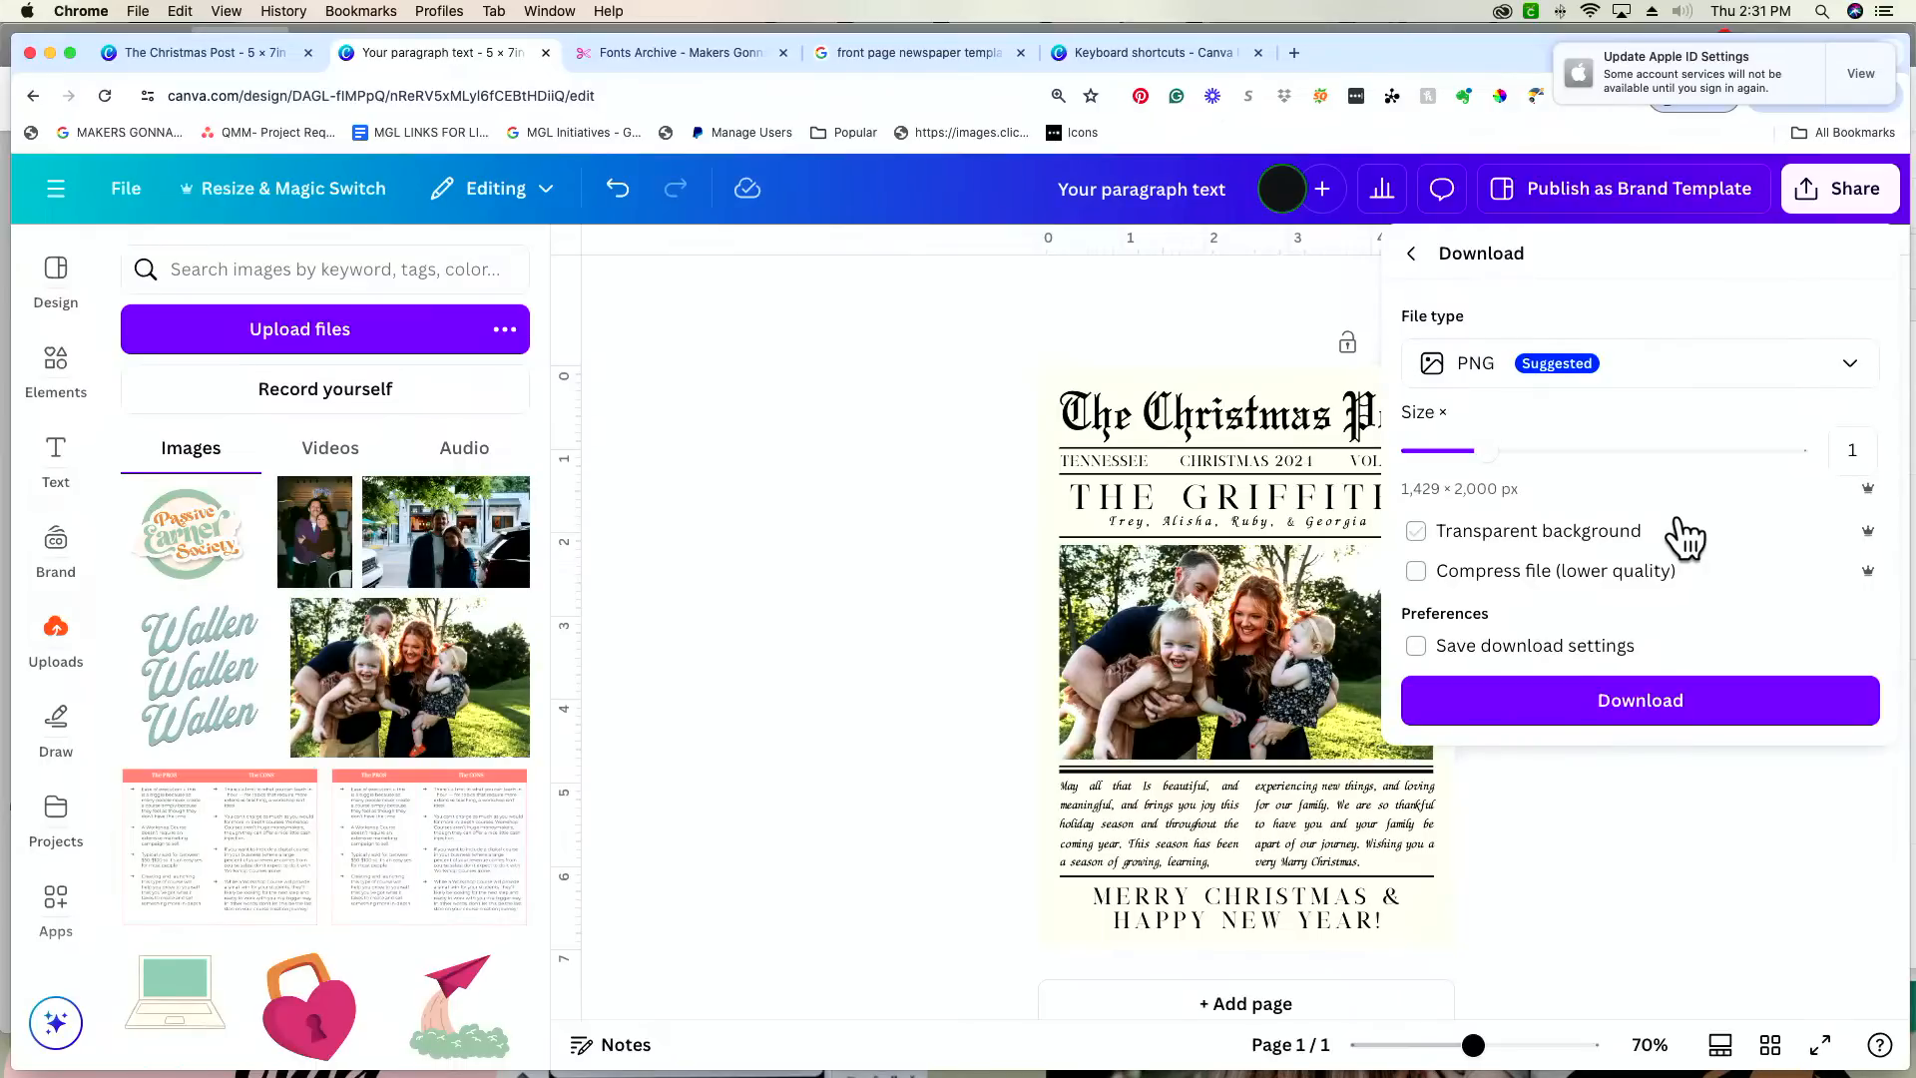
click(1412, 254)
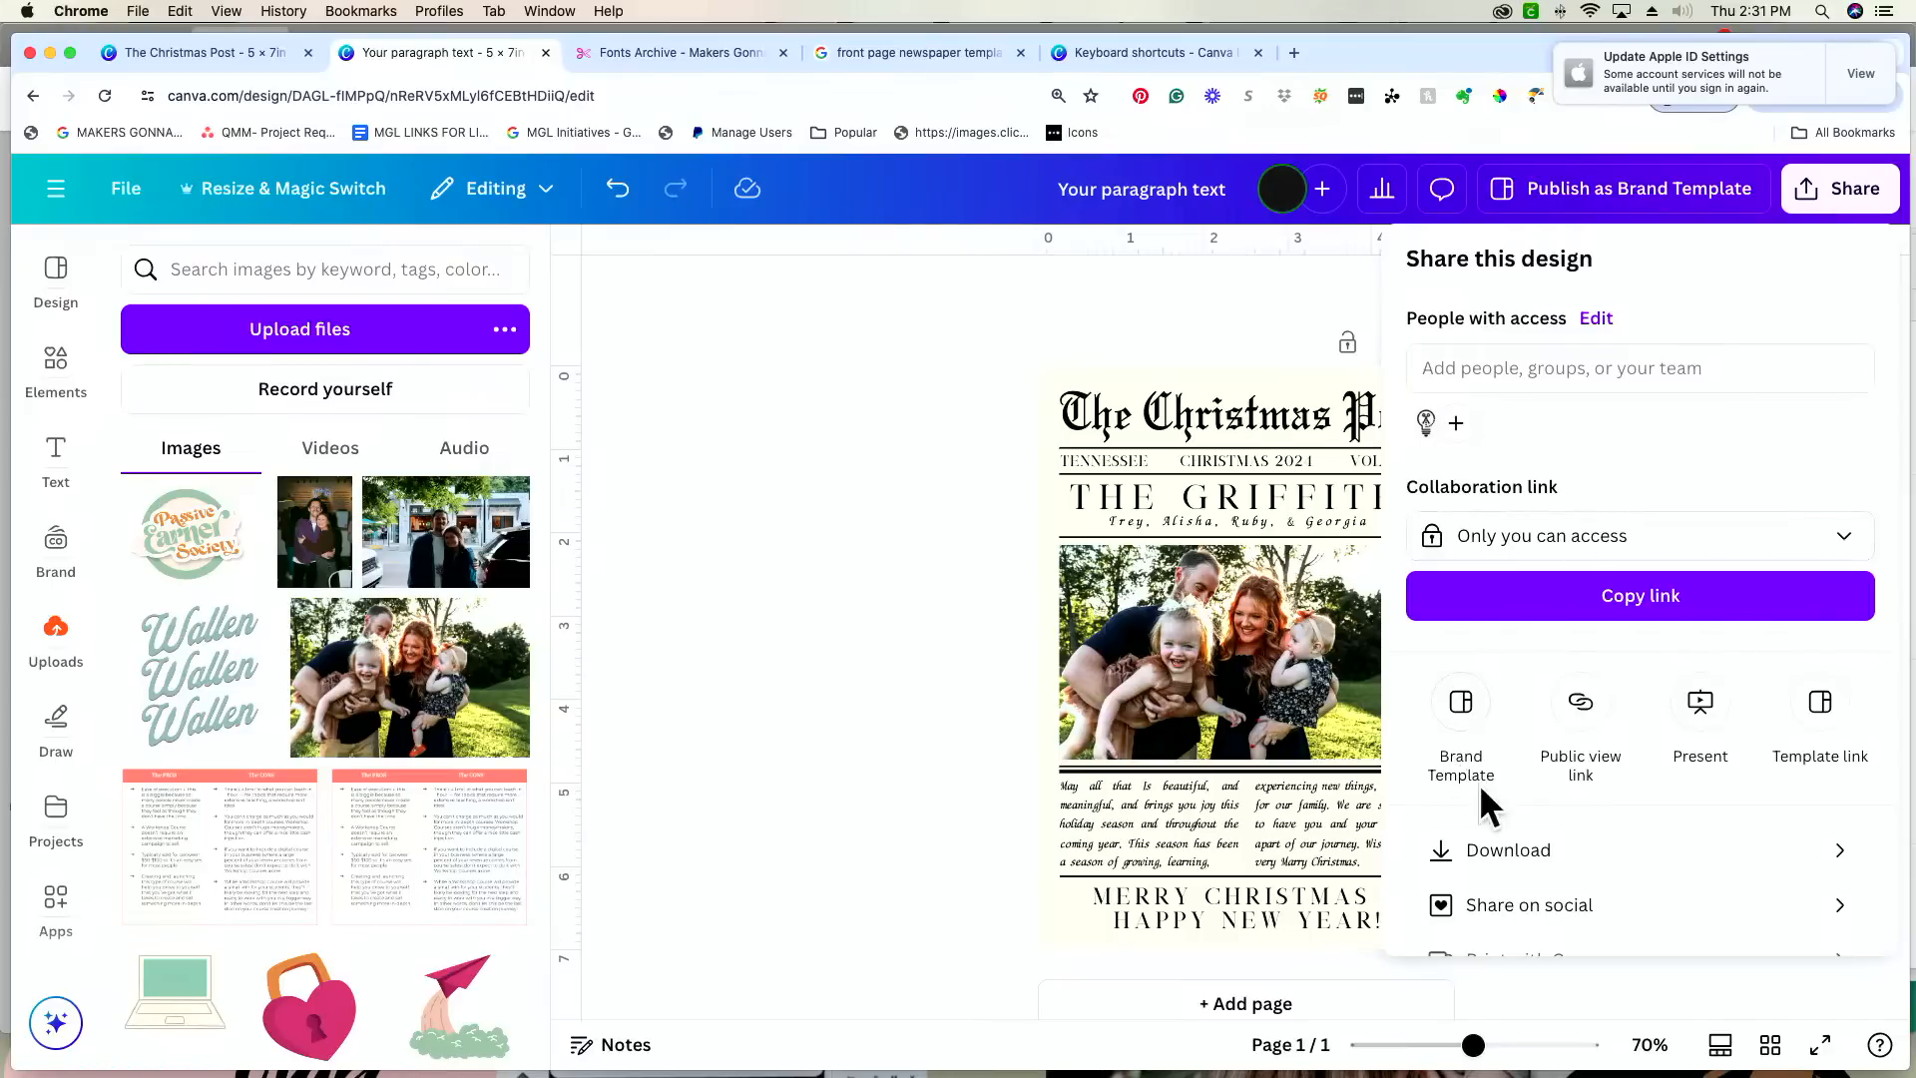
click(1540, 864)
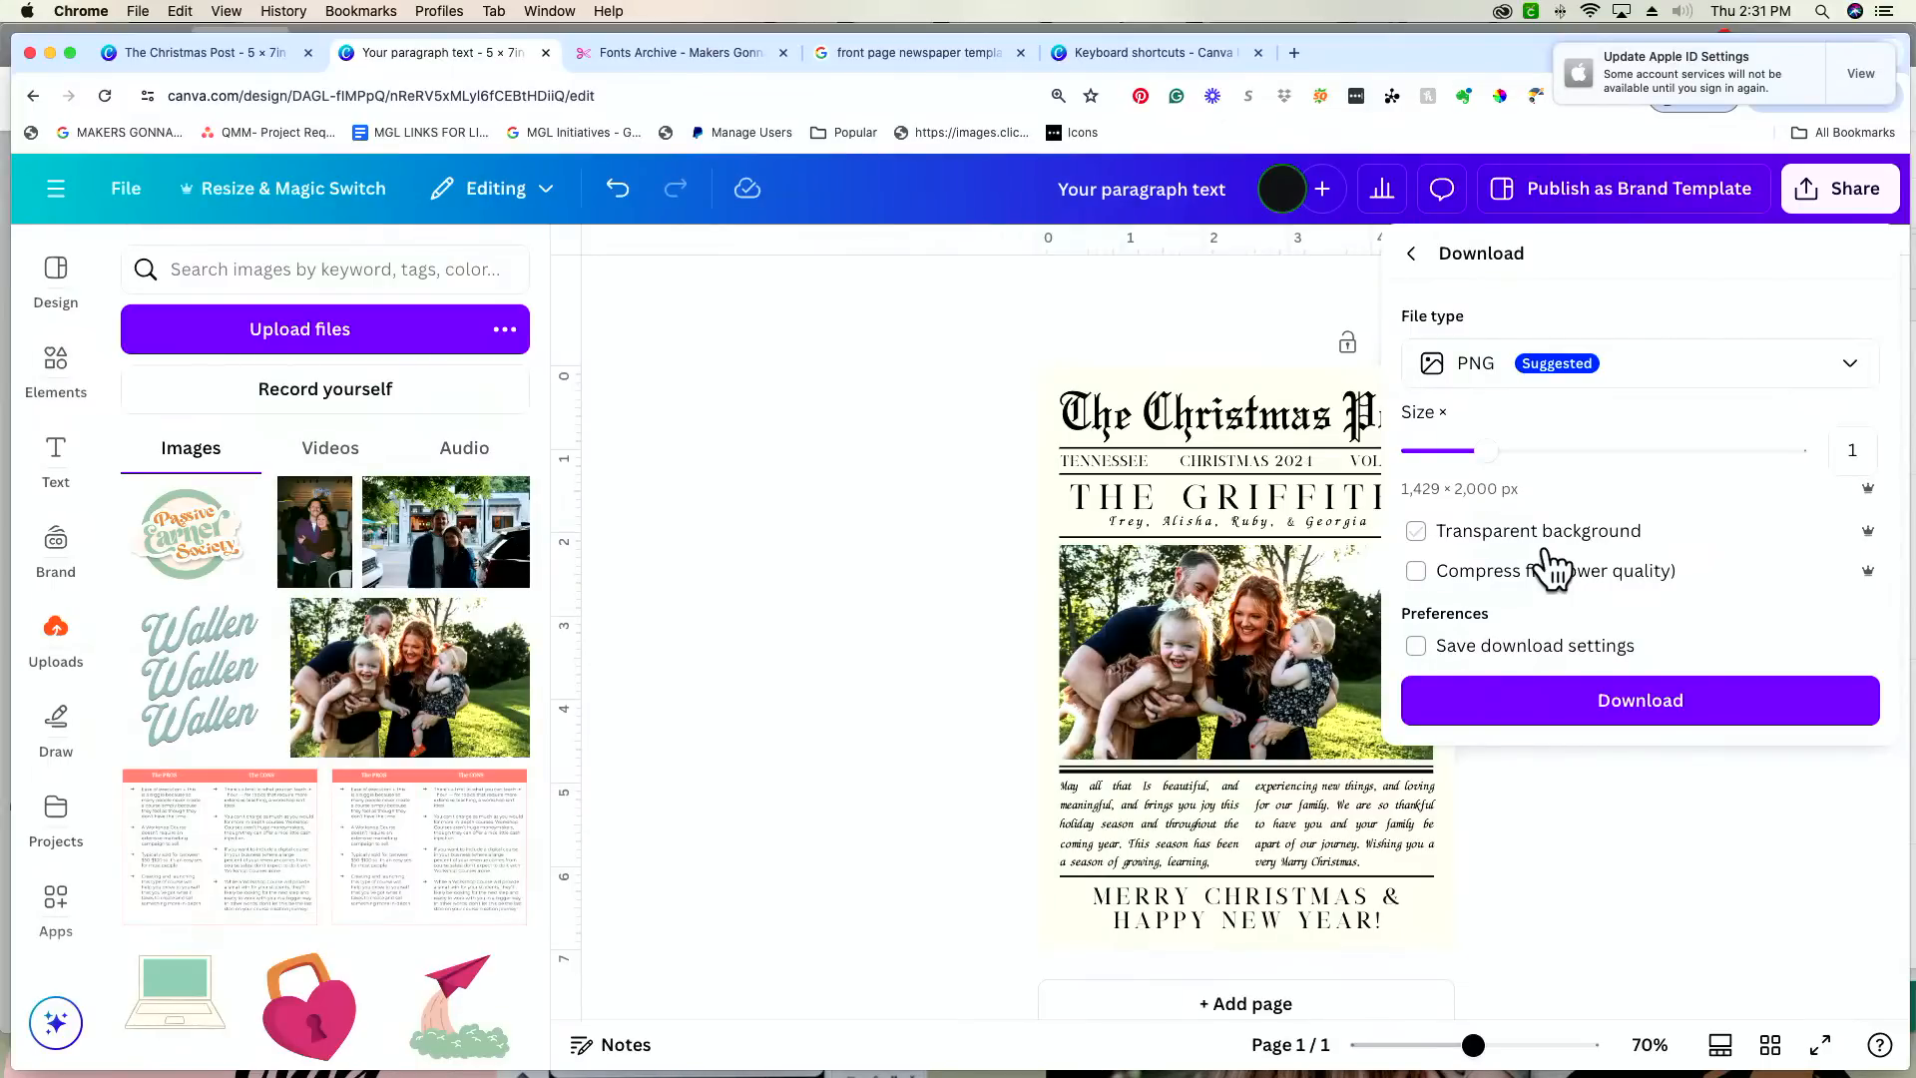
click(938, 410)
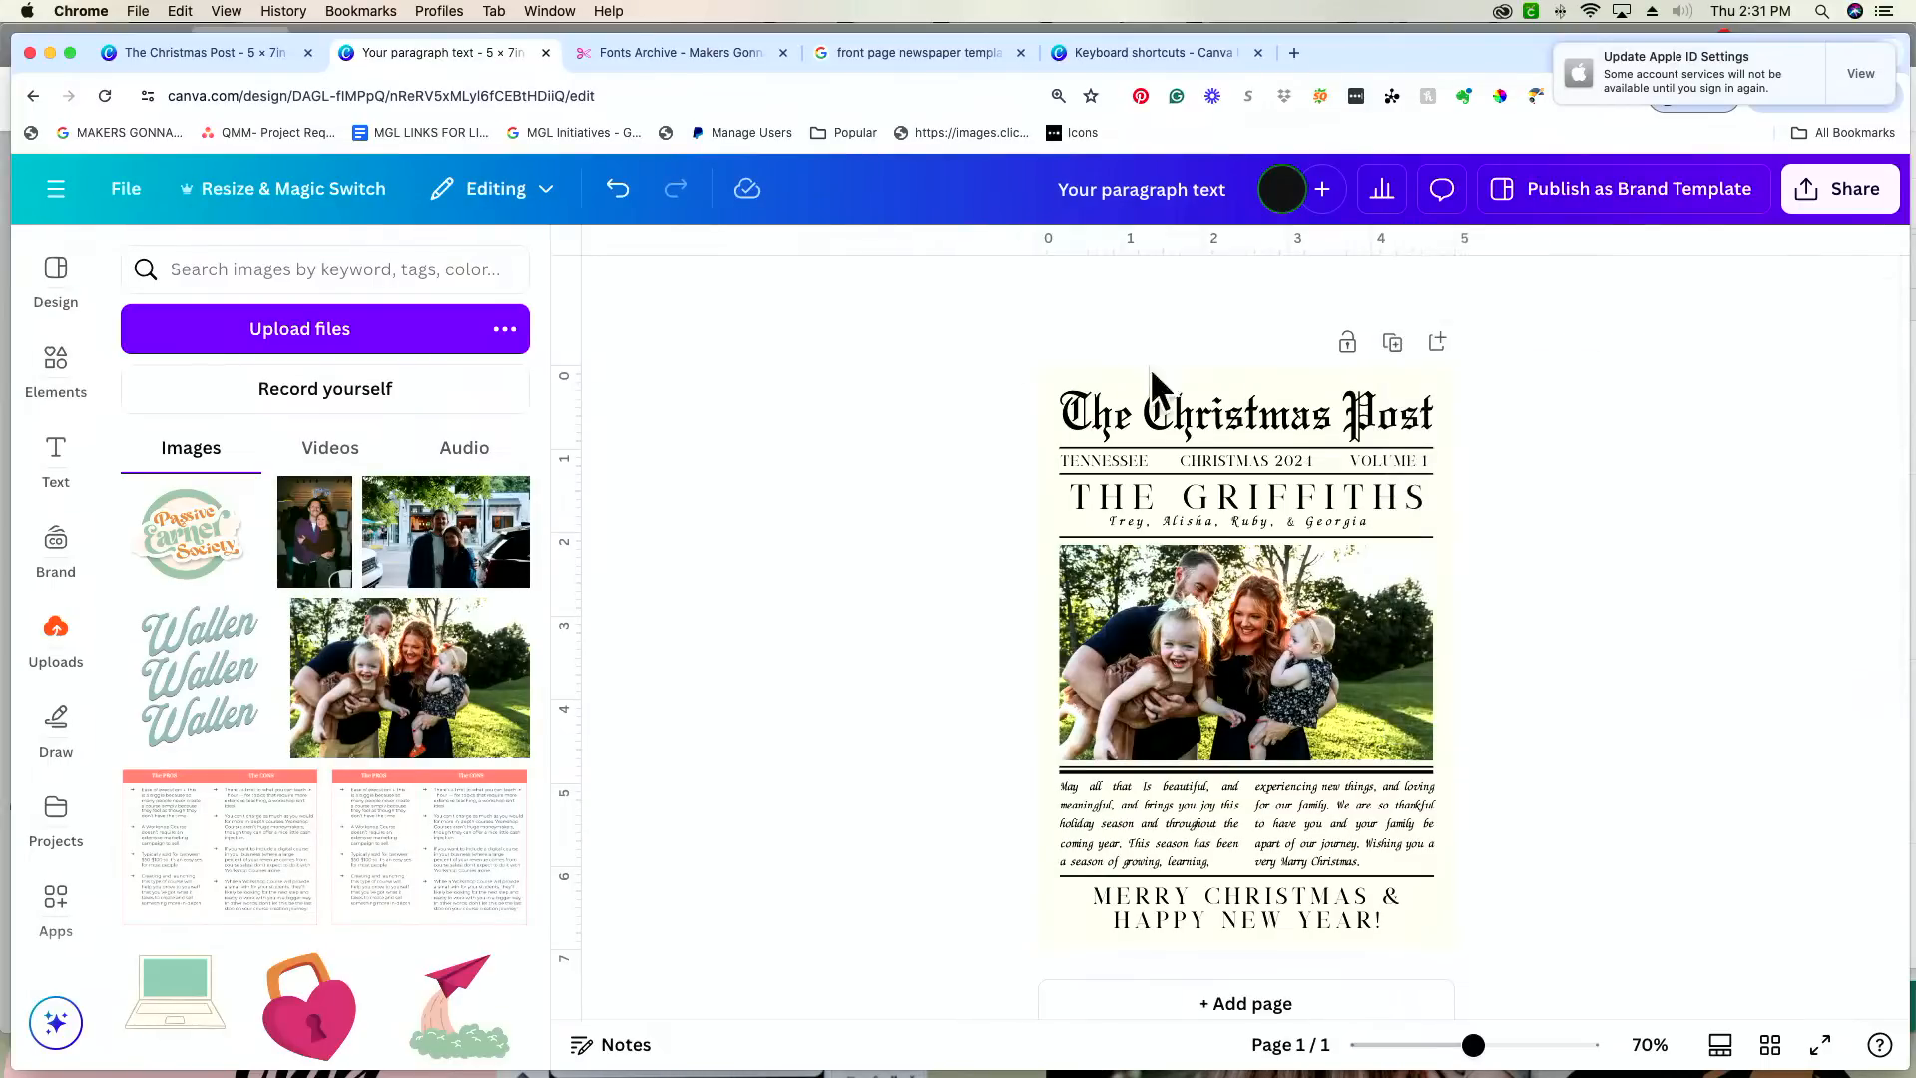
Step: Set the card's page background to solid color #E0C9A6 and lighten it to the off-white #F5F2EE
click(1448, 436)
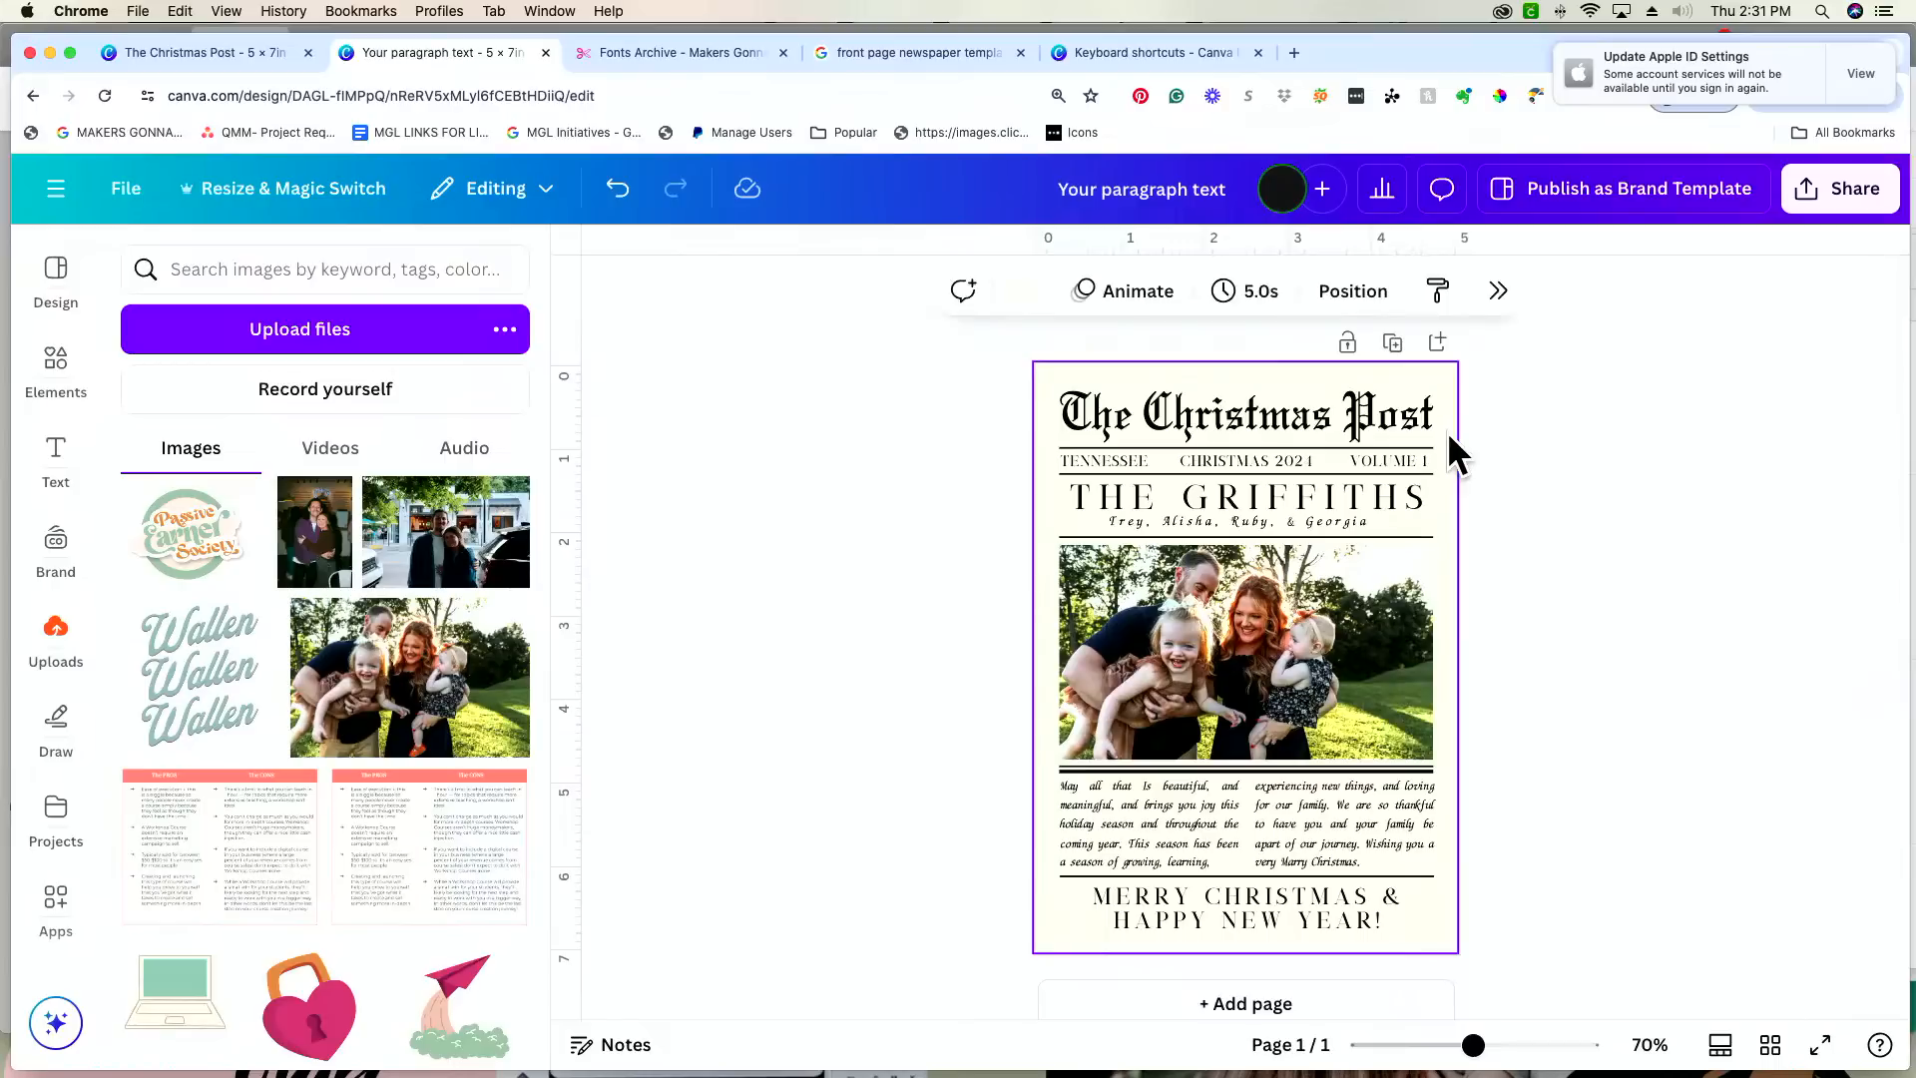
click(1021, 290)
click(1555, 455)
click(1682, 767)
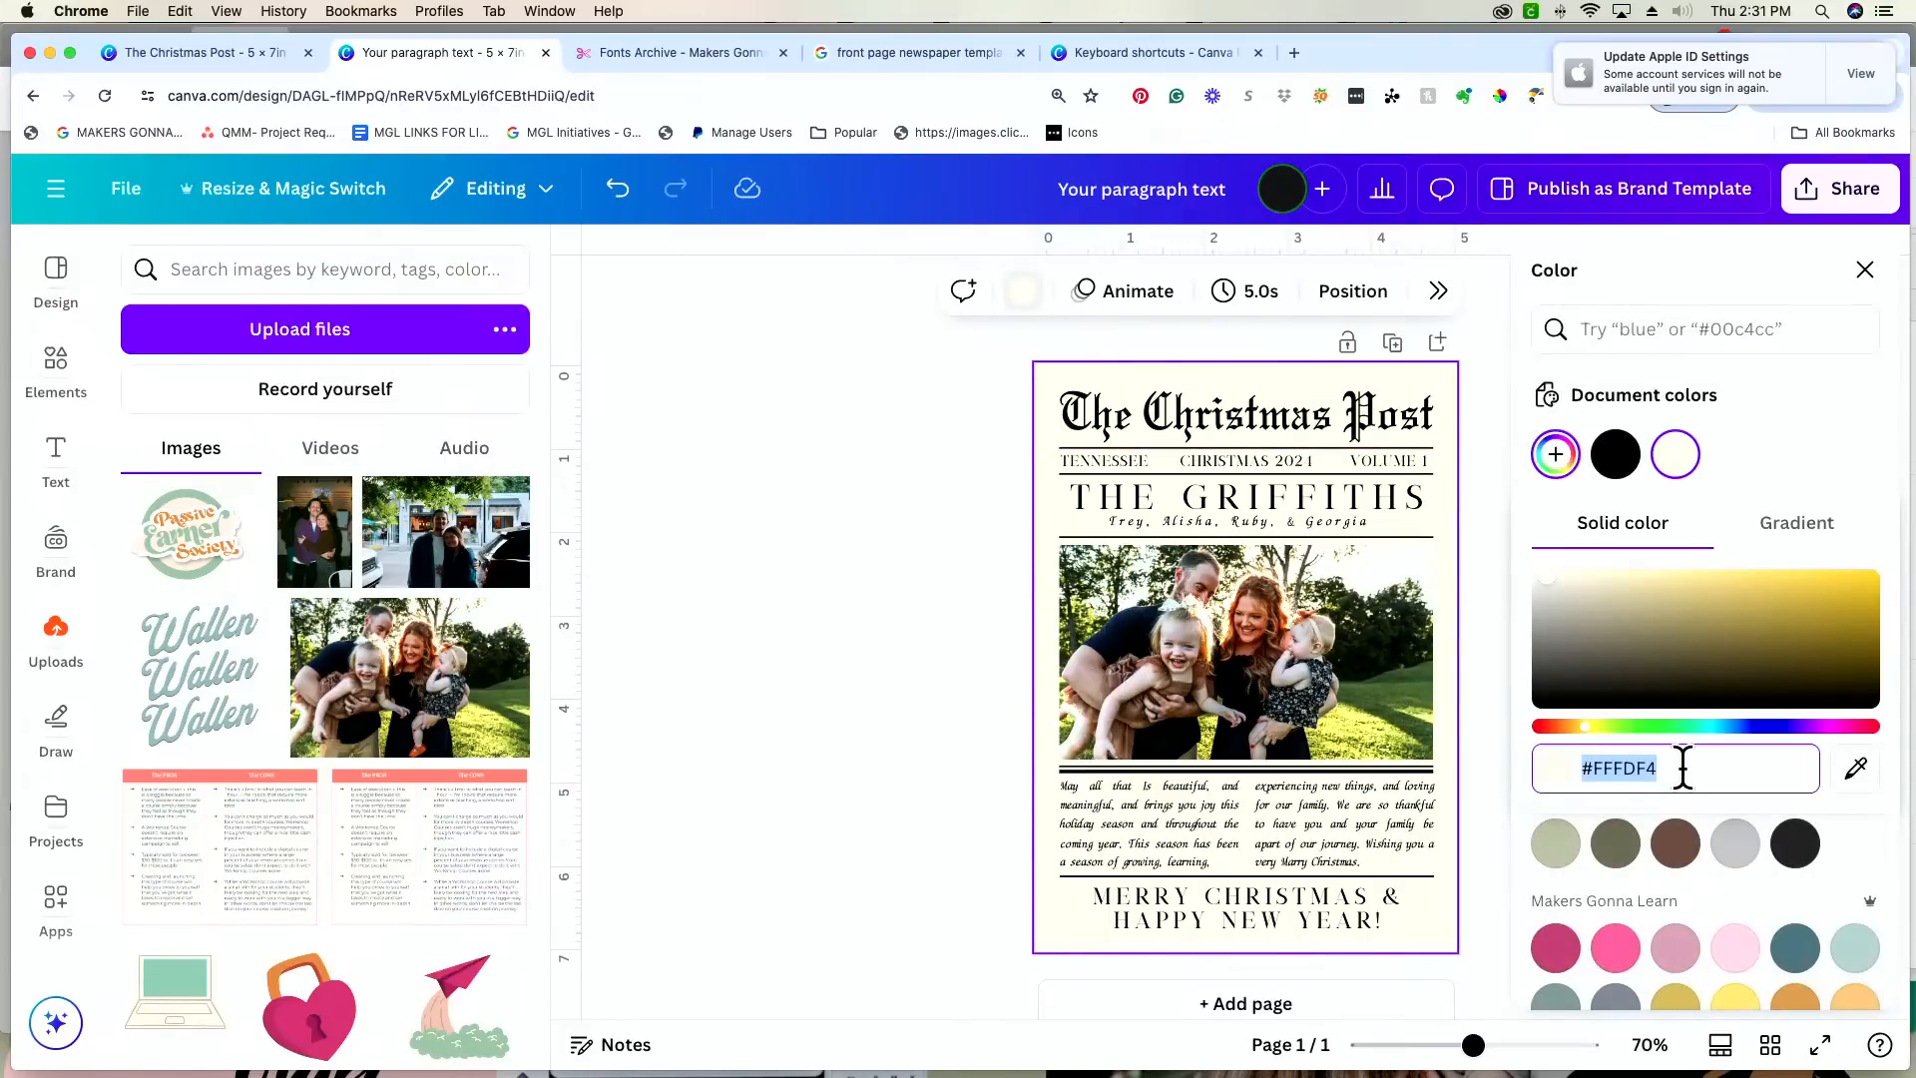
text(#E0C)
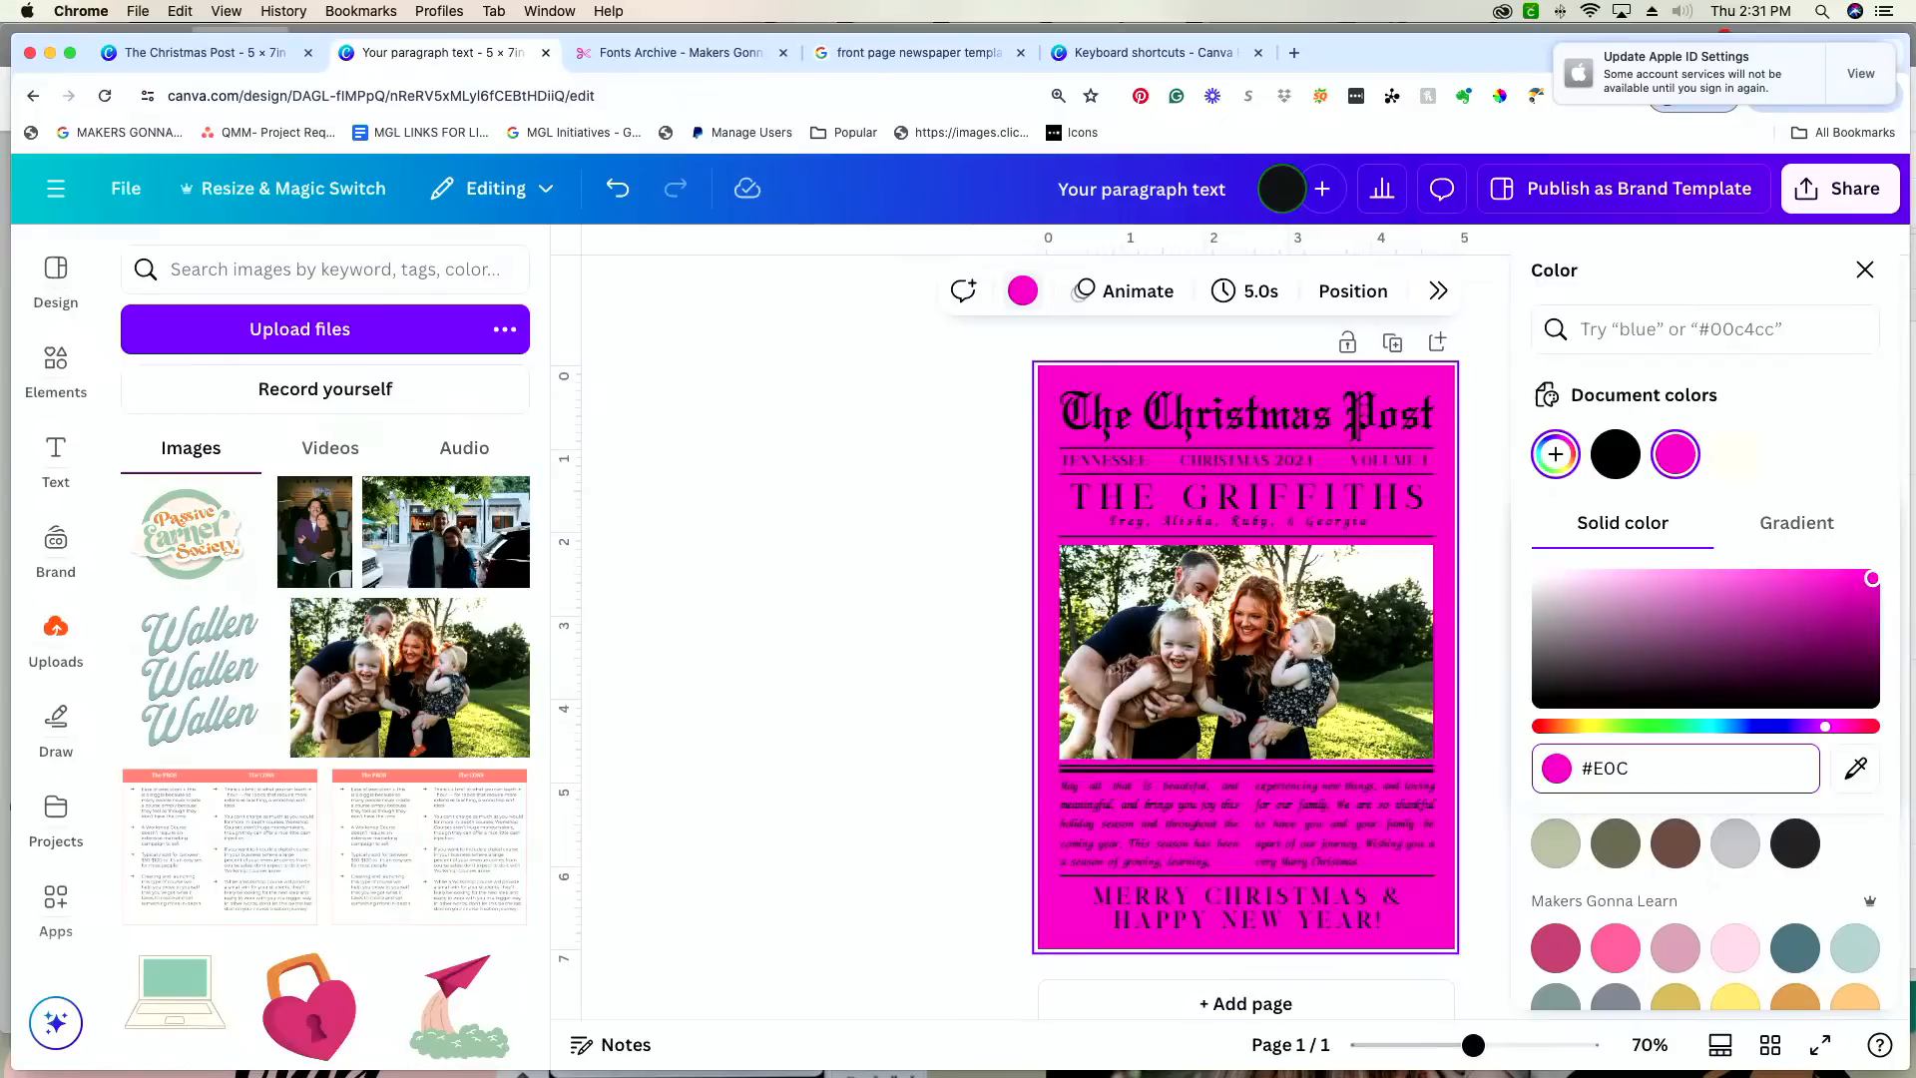
text(9A6)
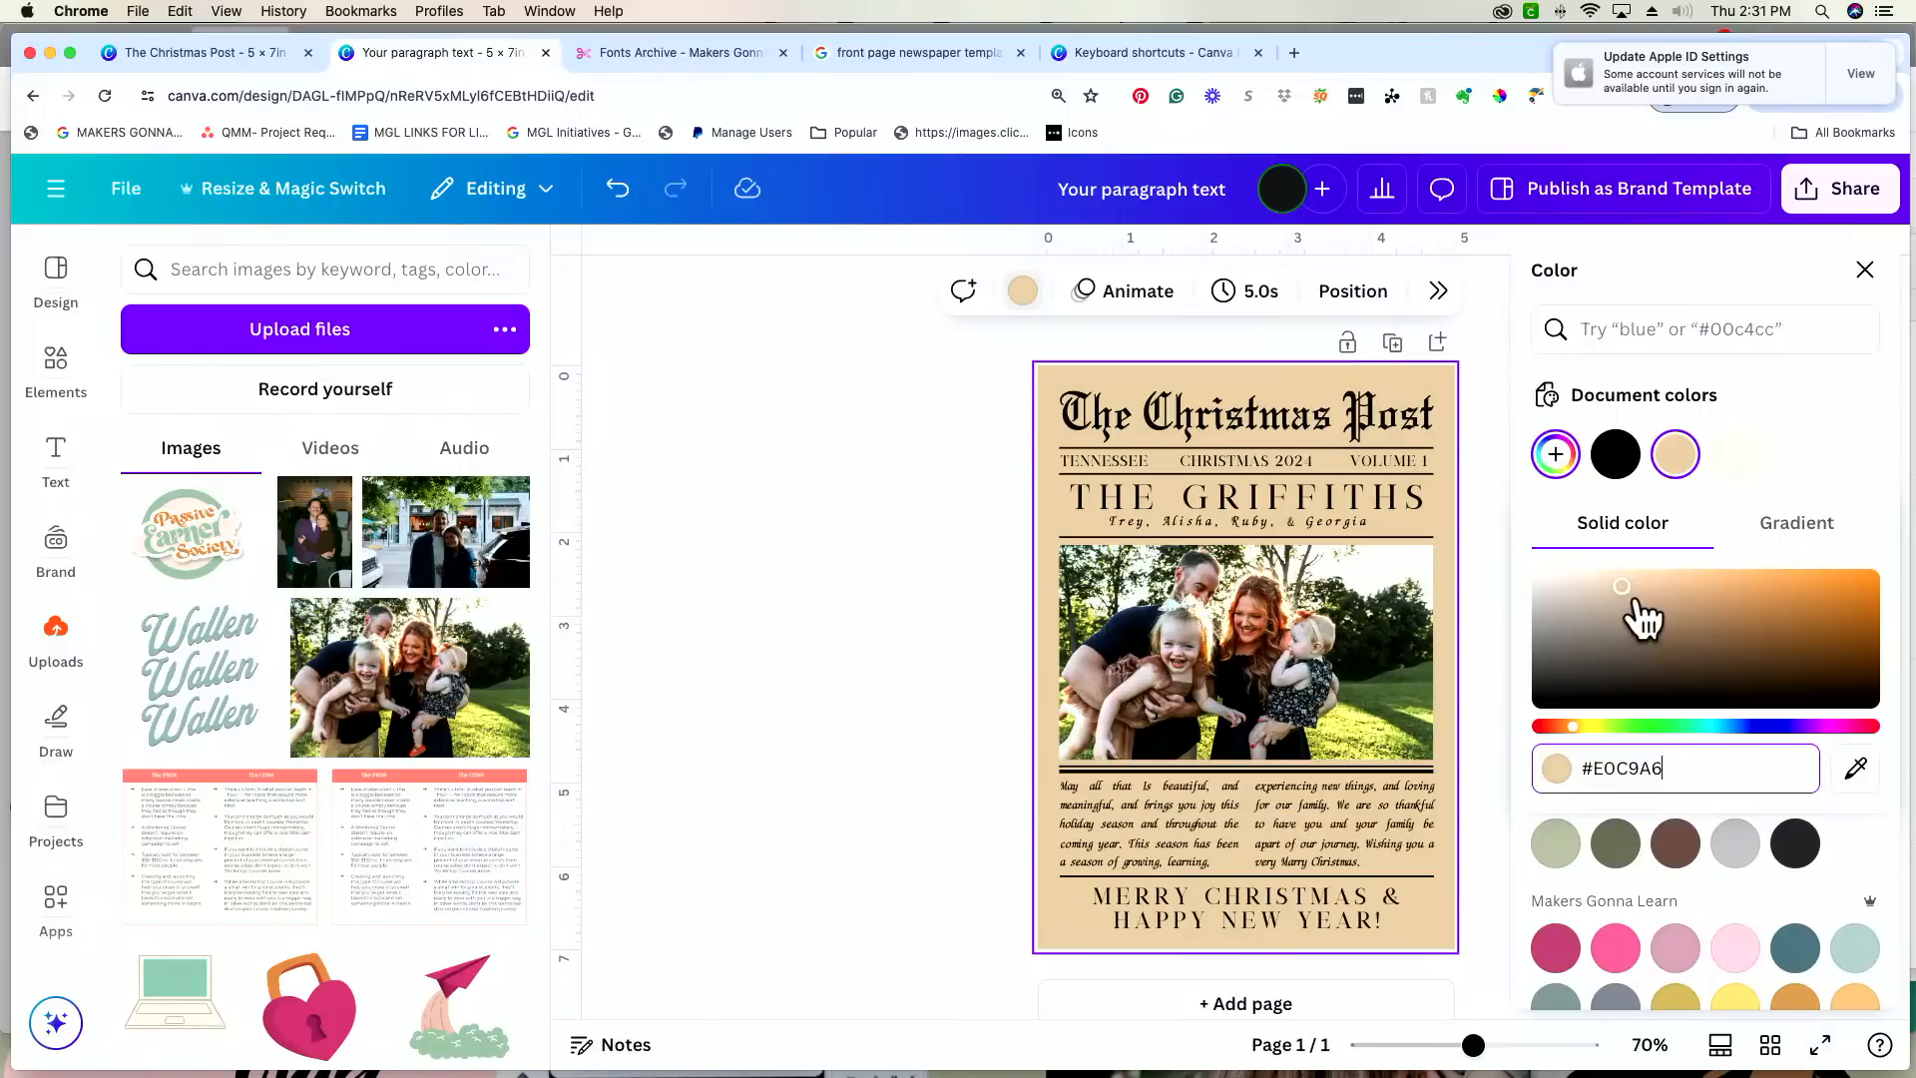
drag(1624, 597, 1560, 578)
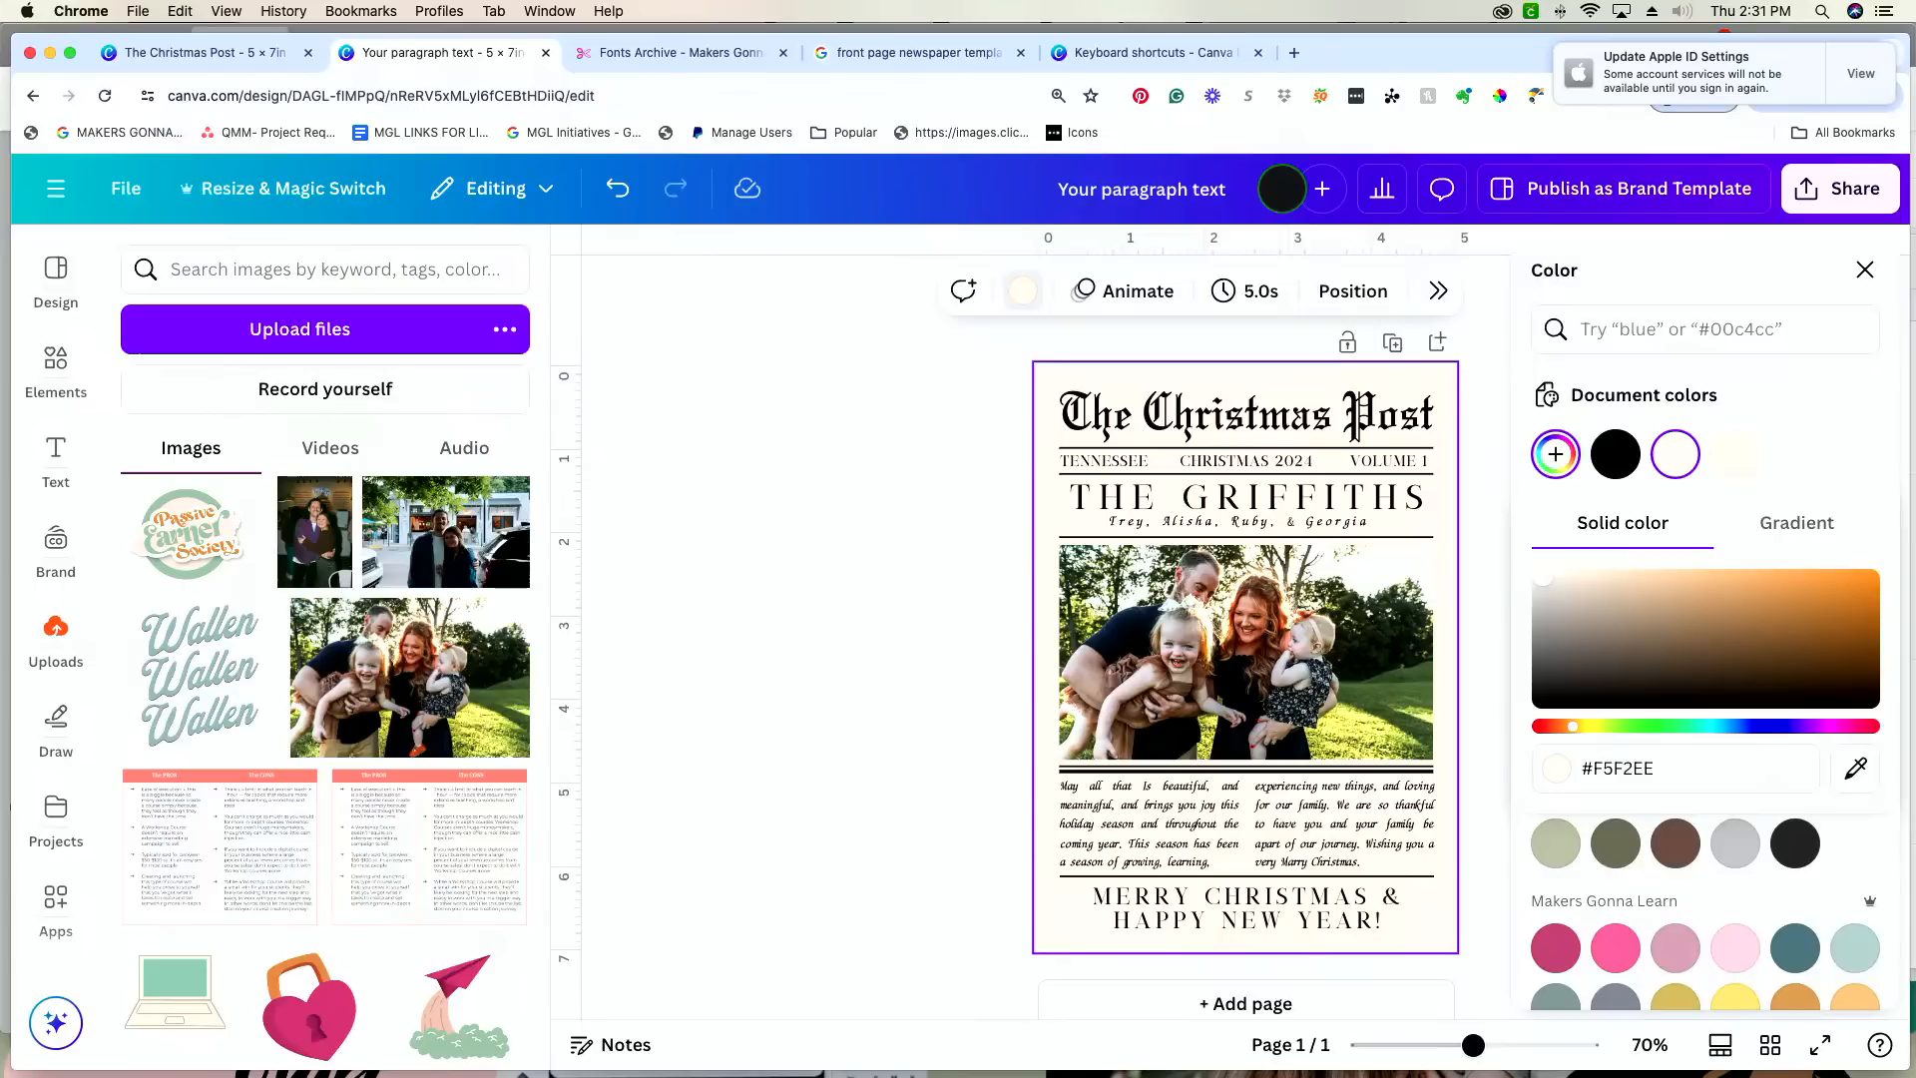
click(872, 565)
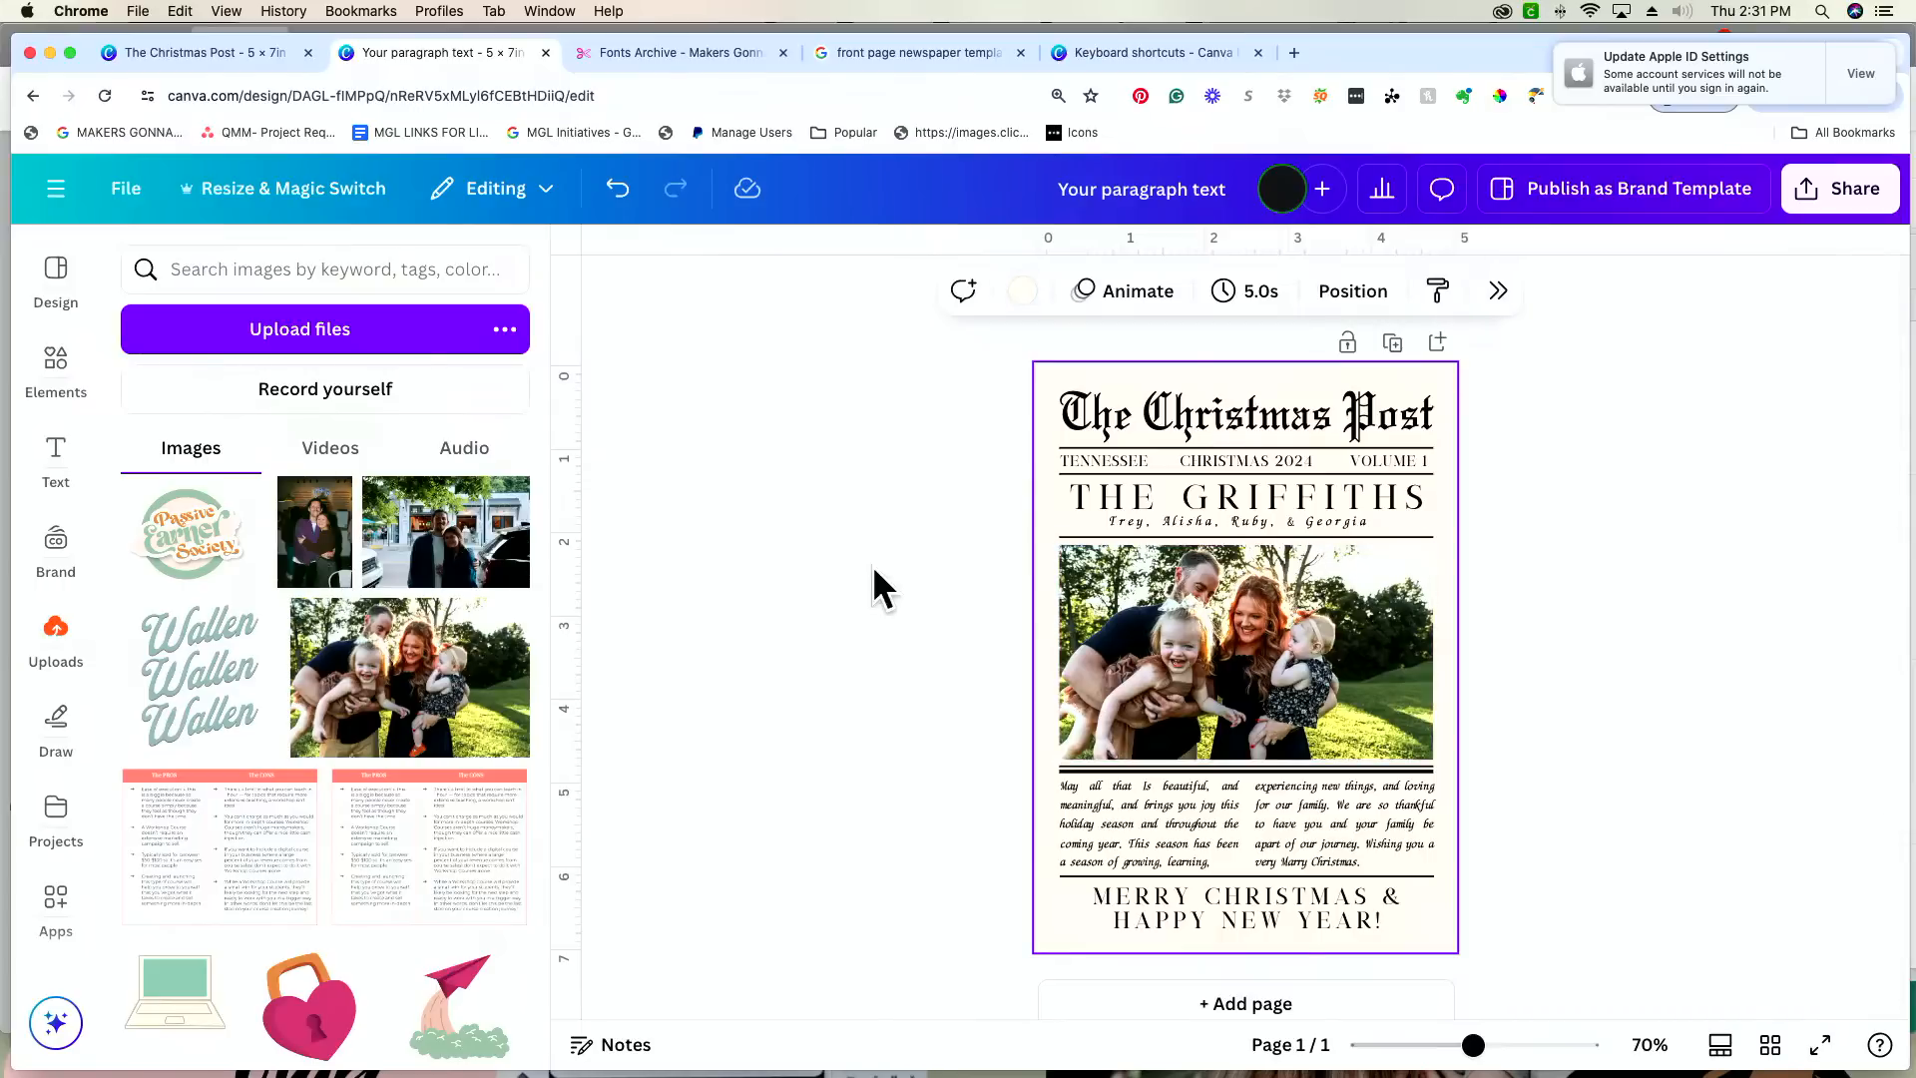
Step: Shift the page background's hue toward yellow and fine-tune its shade to a pale cream
click(1028, 294)
click(1556, 455)
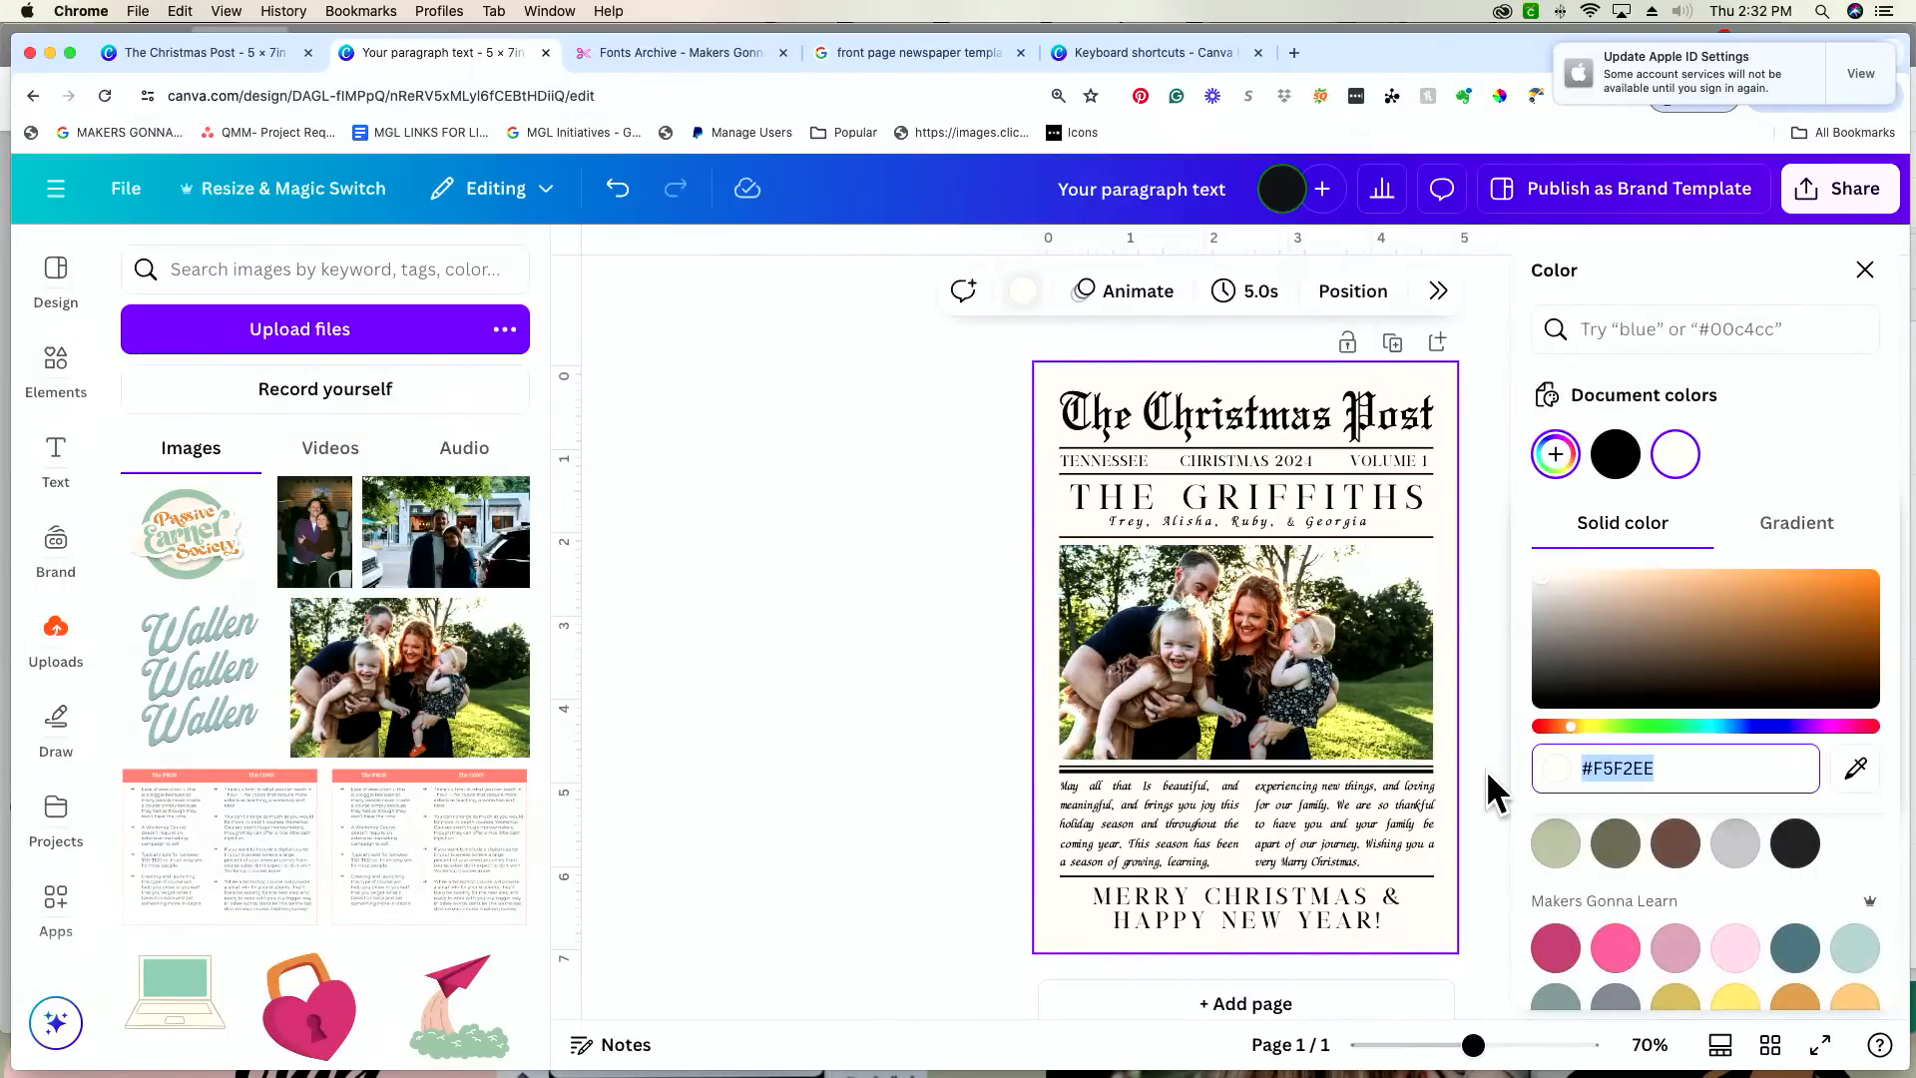
click(1584, 728)
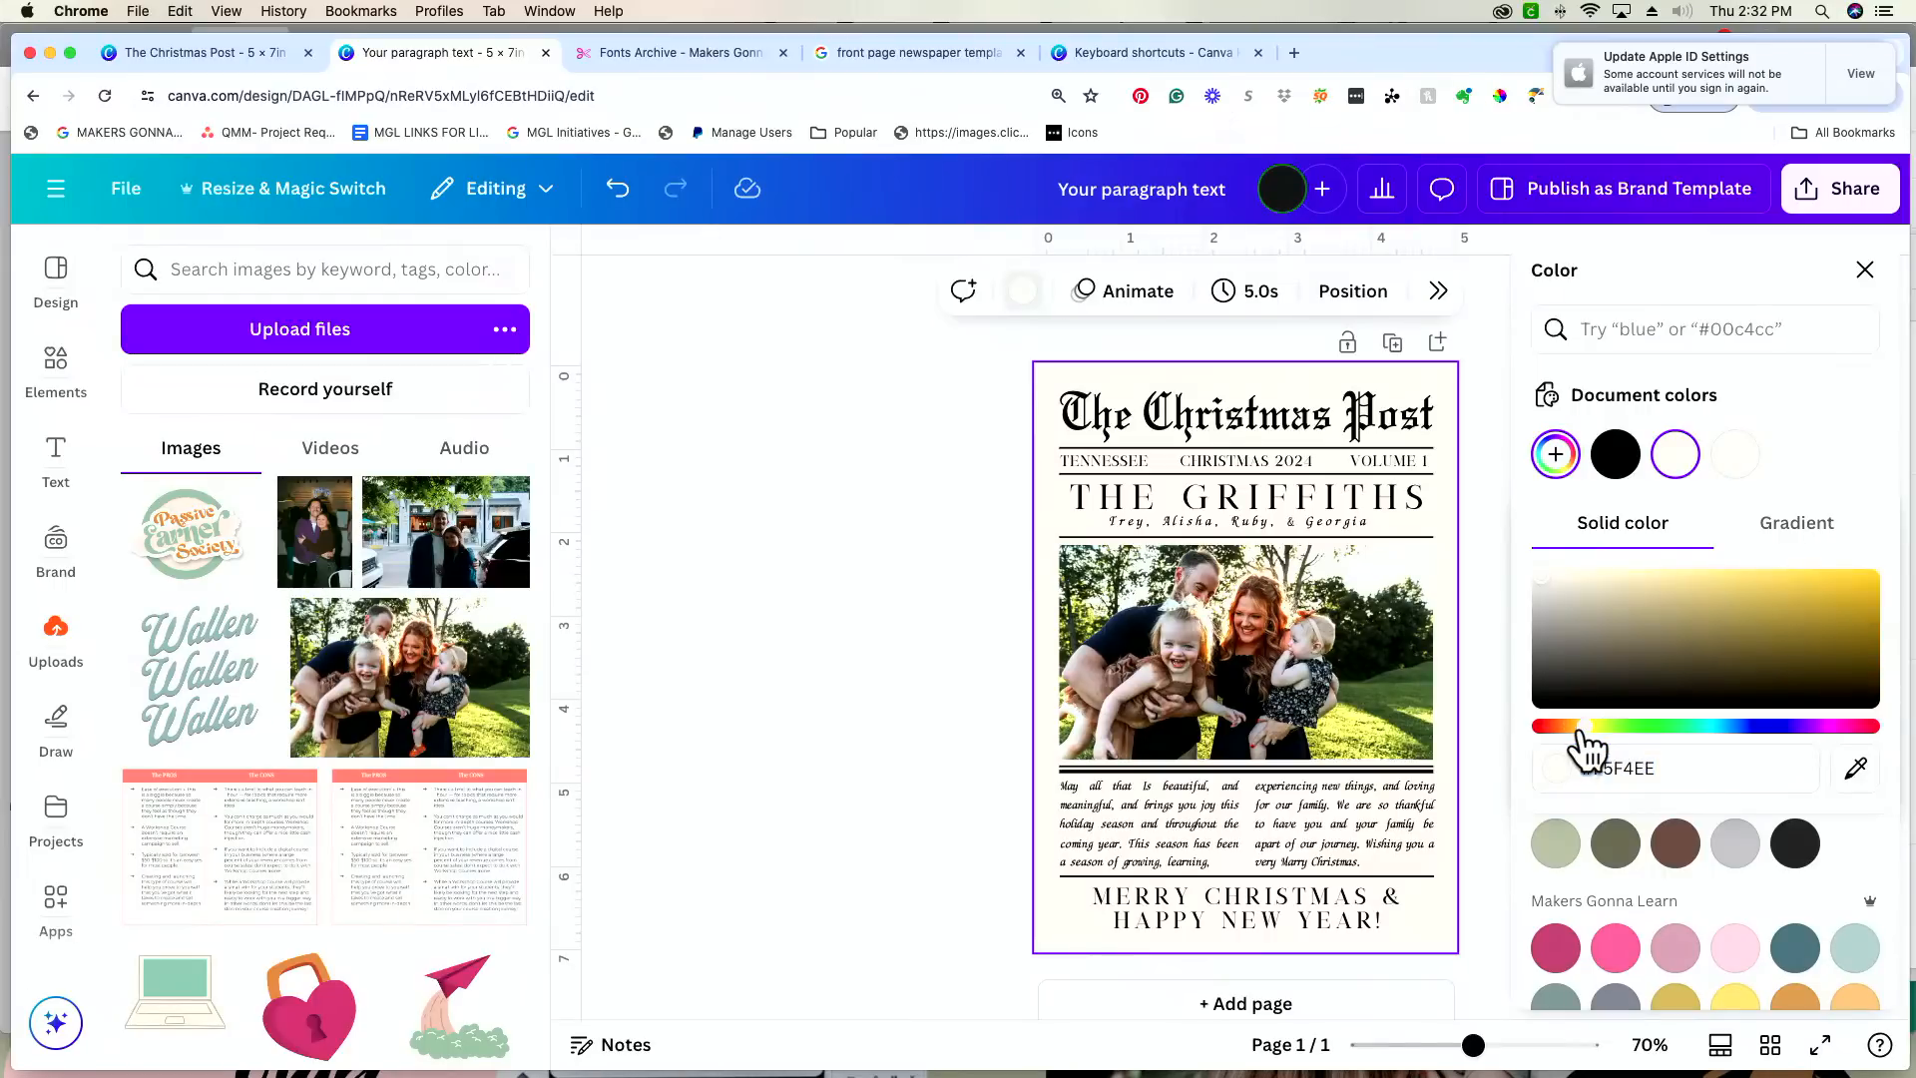
click(1581, 730)
drag(1560, 581, 1550, 580)
click(909, 572)
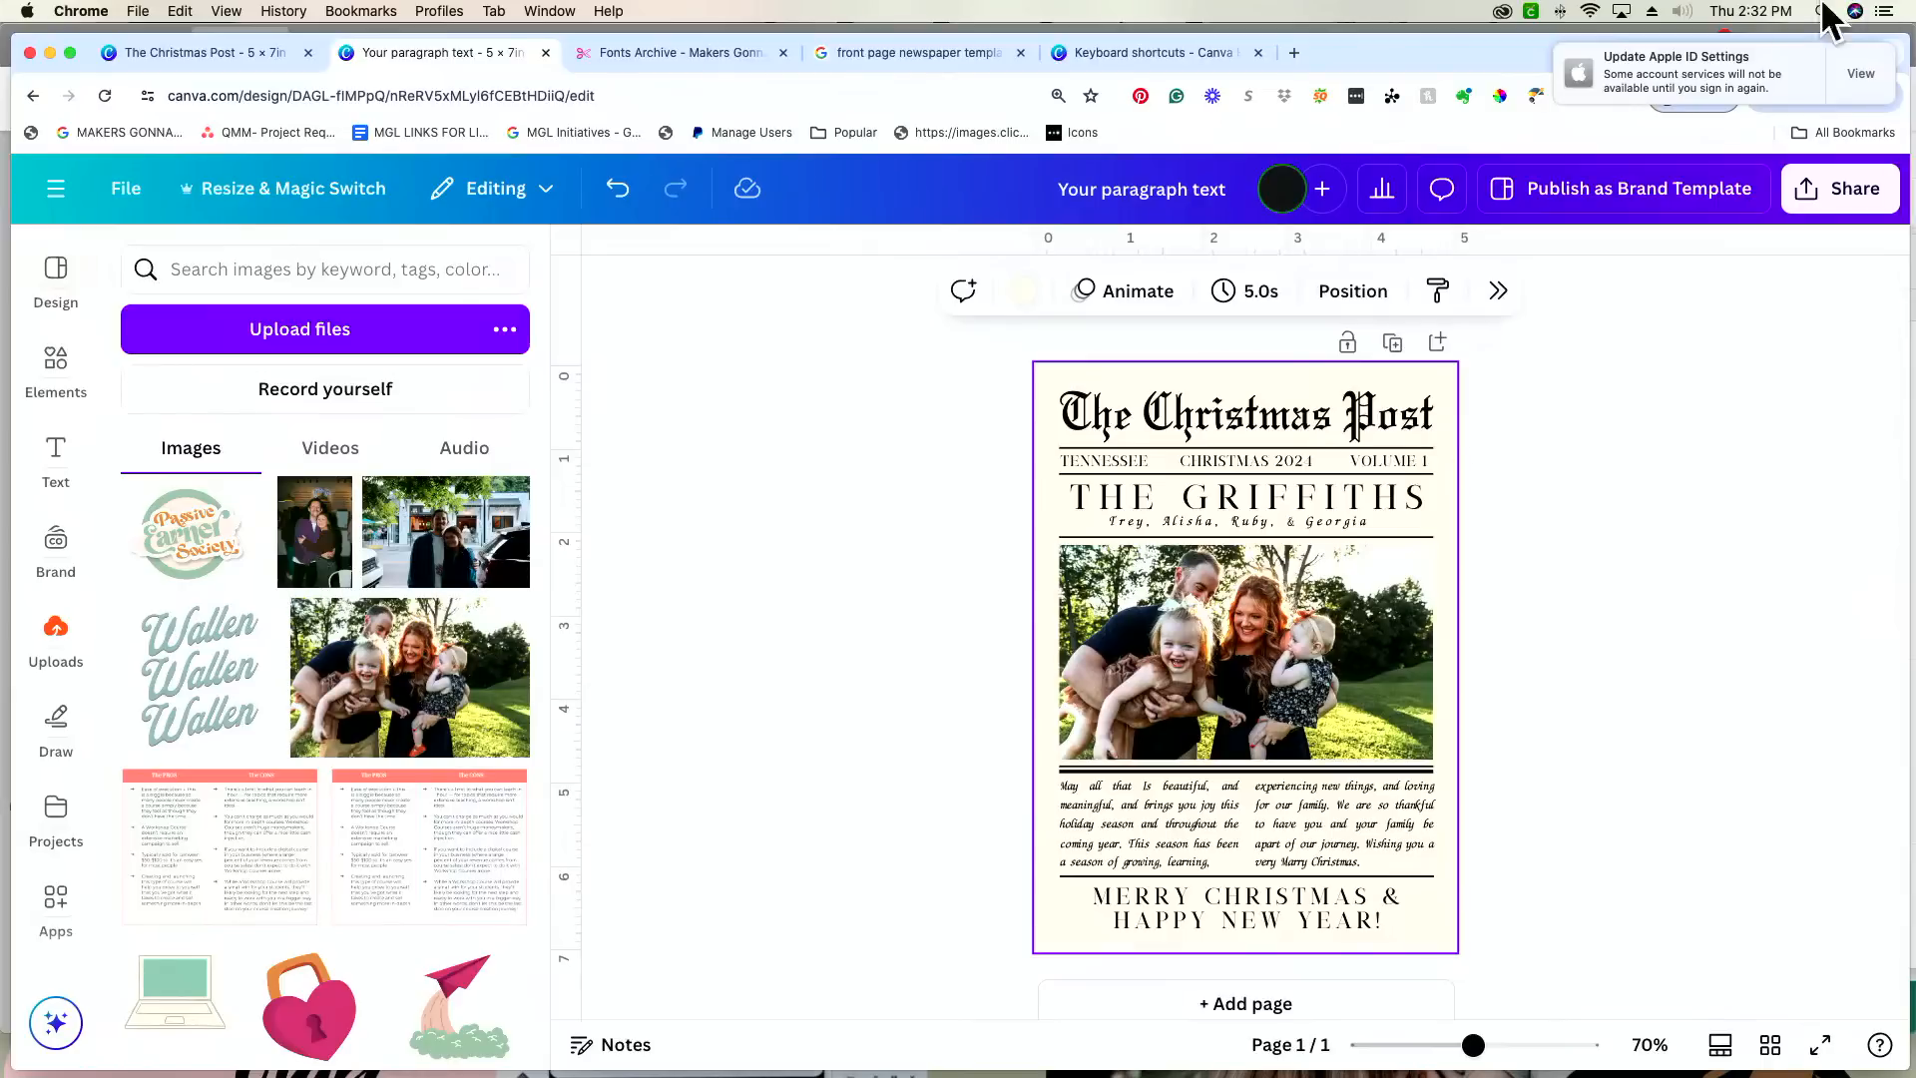
Step: Download the card as a PNG at size 1 (1,429 × 2,000 px) without a transparent background
click(1847, 200)
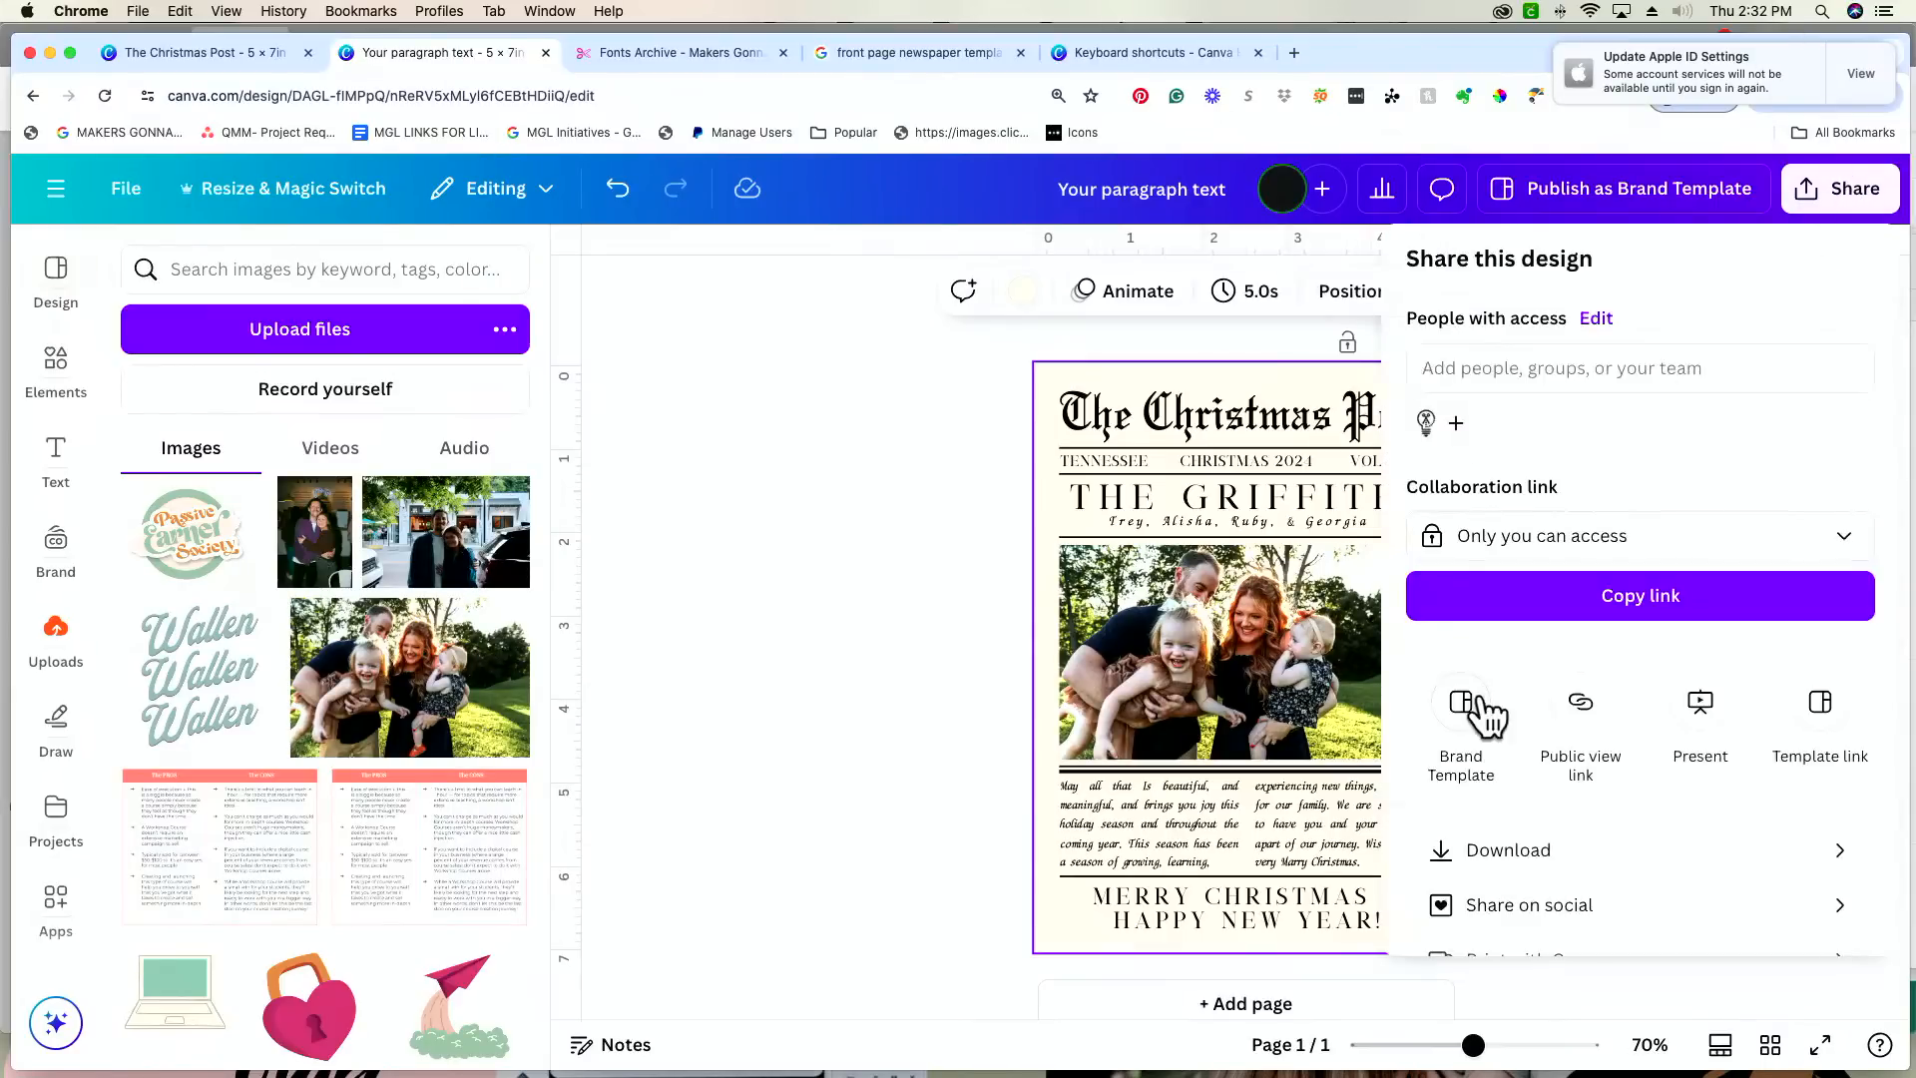
click(1491, 853)
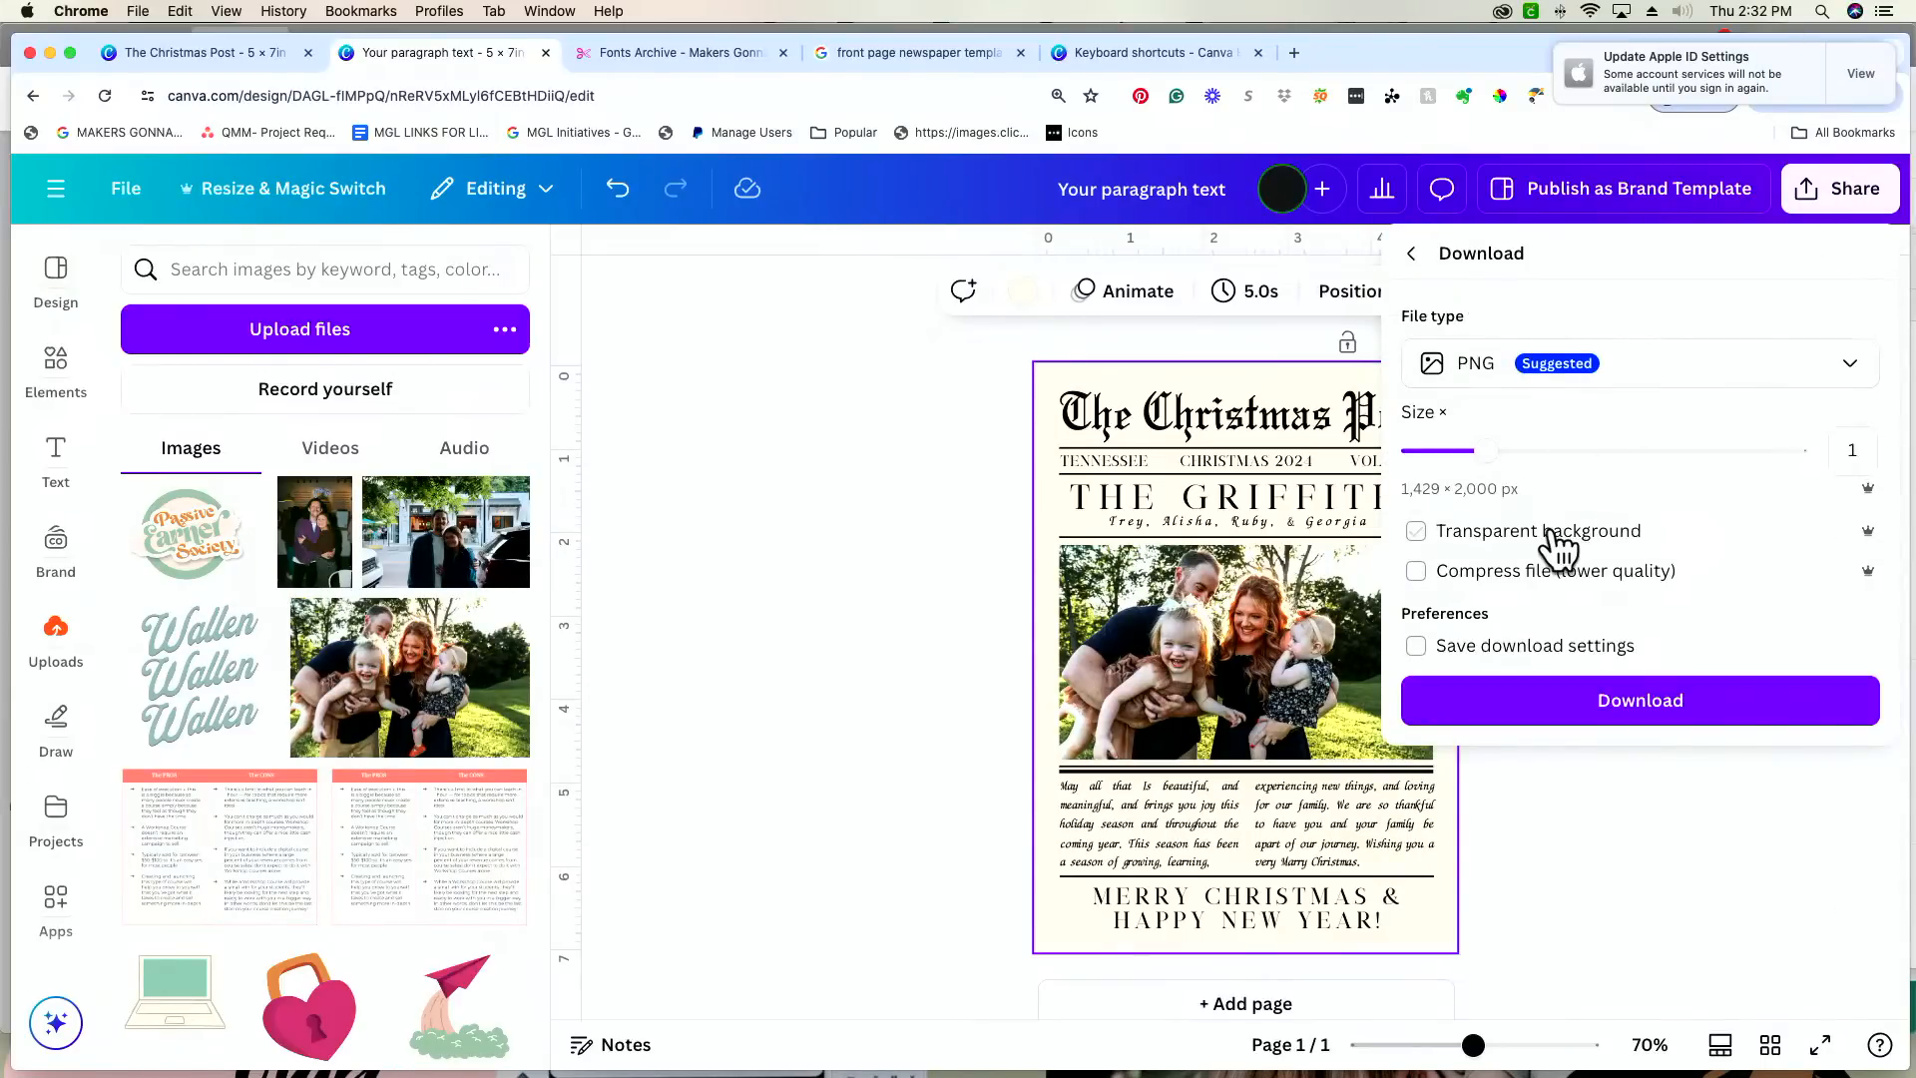
click(1571, 701)
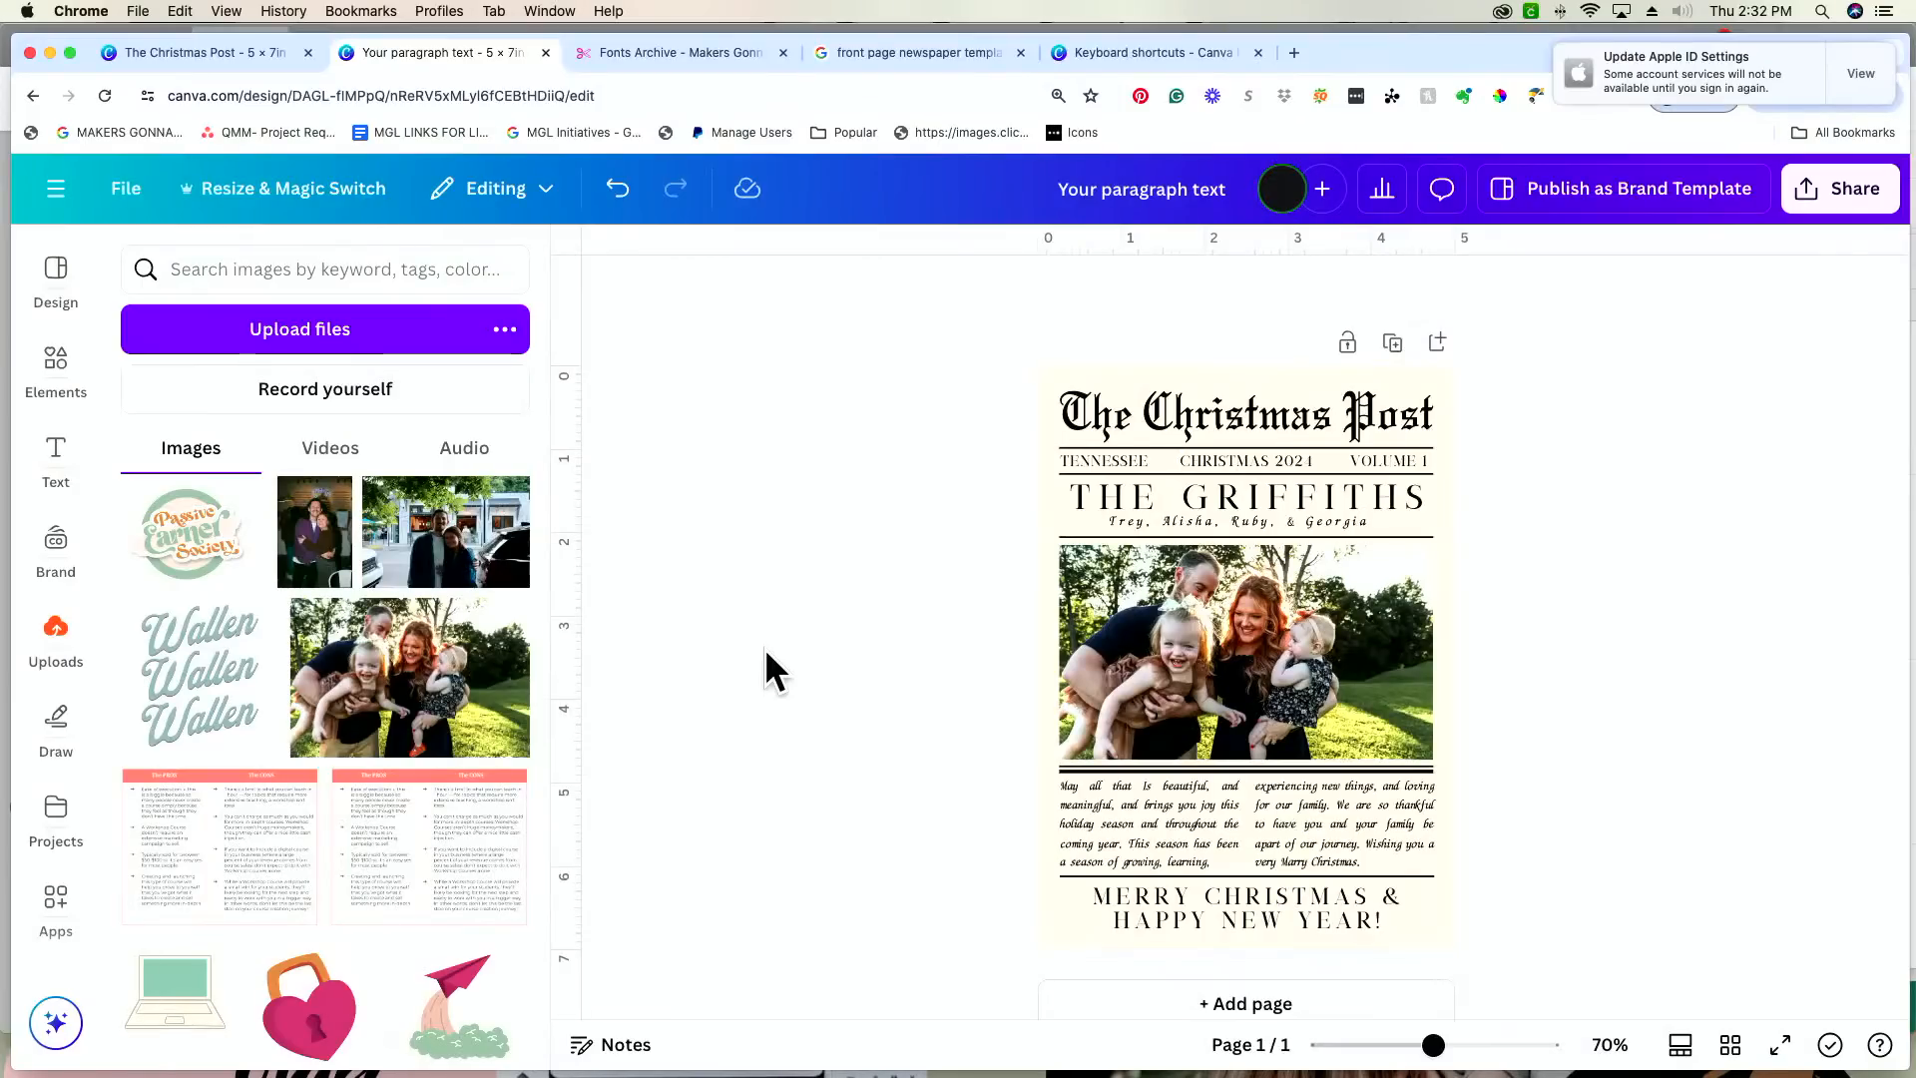
Step: Set up a second download of the card as PDF Print with crop marks and bleed included
click(1852, 203)
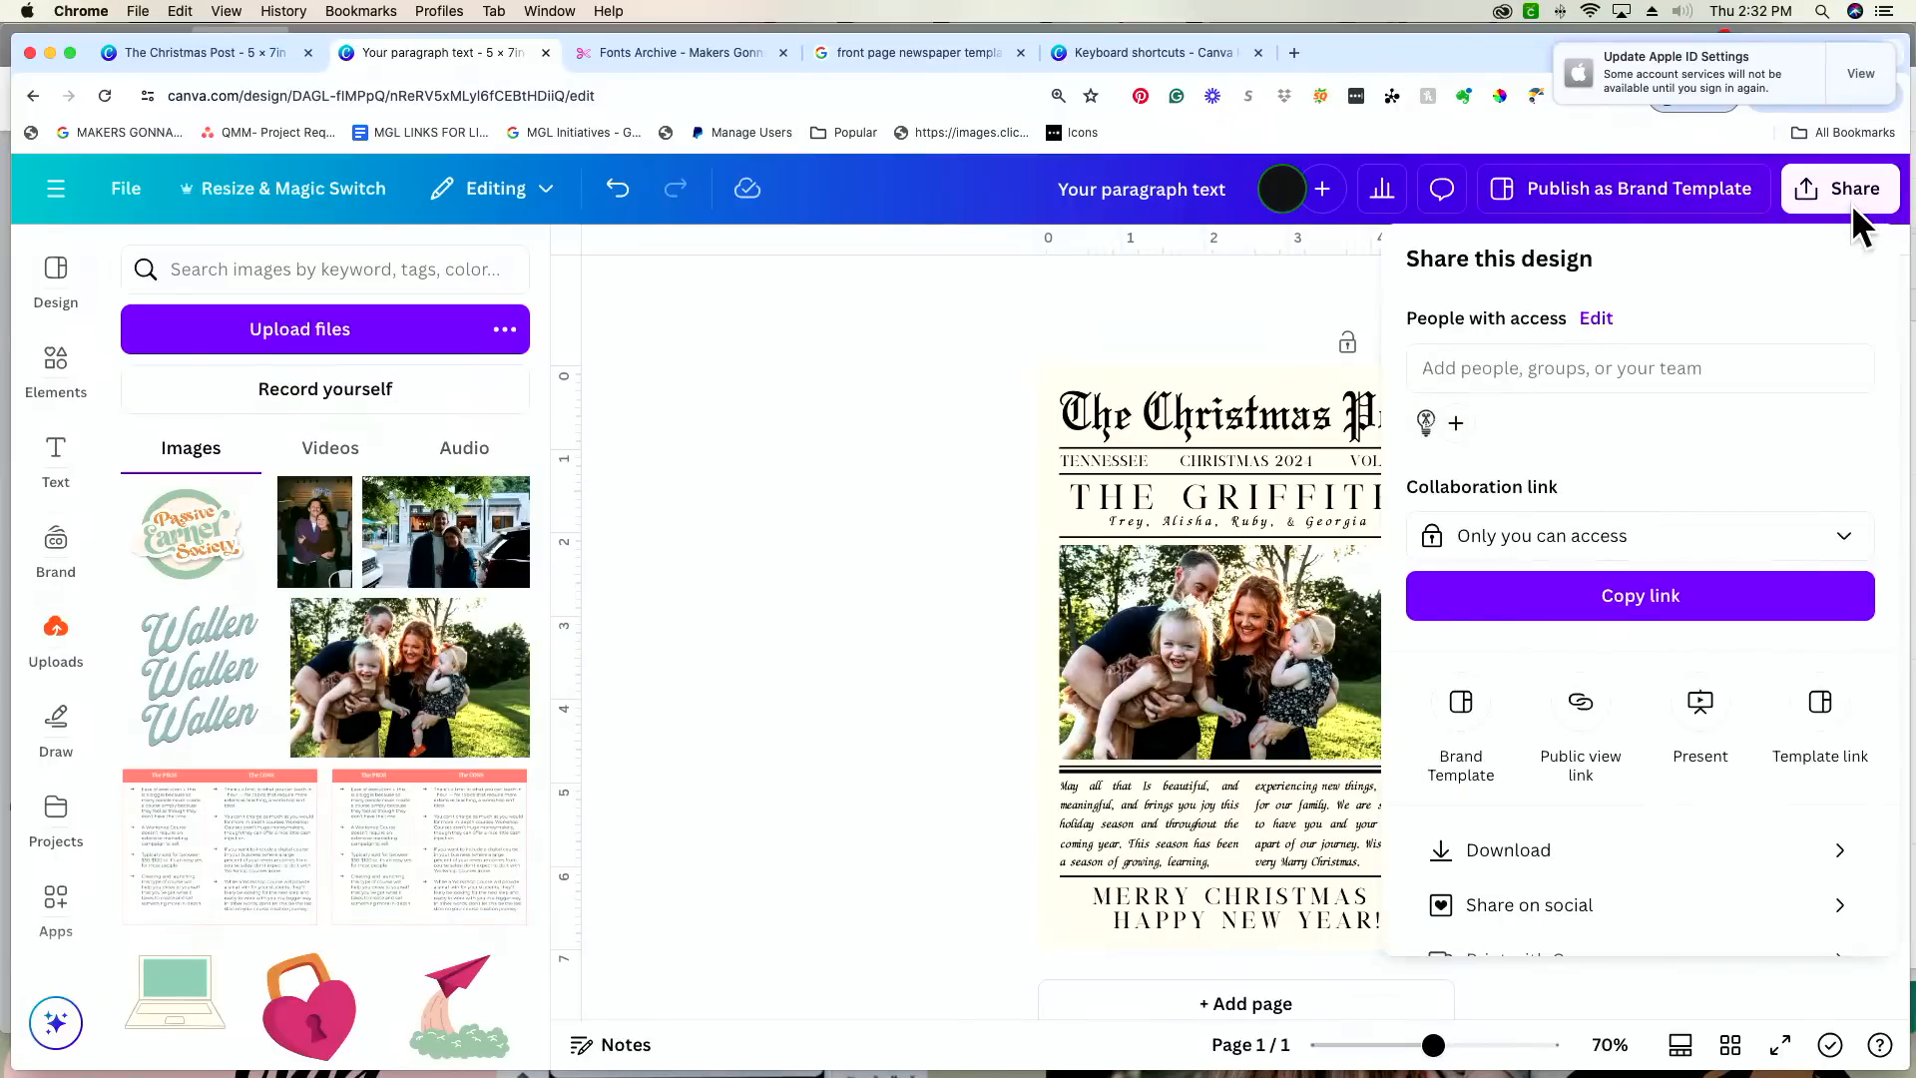
click(1604, 870)
click(1685, 376)
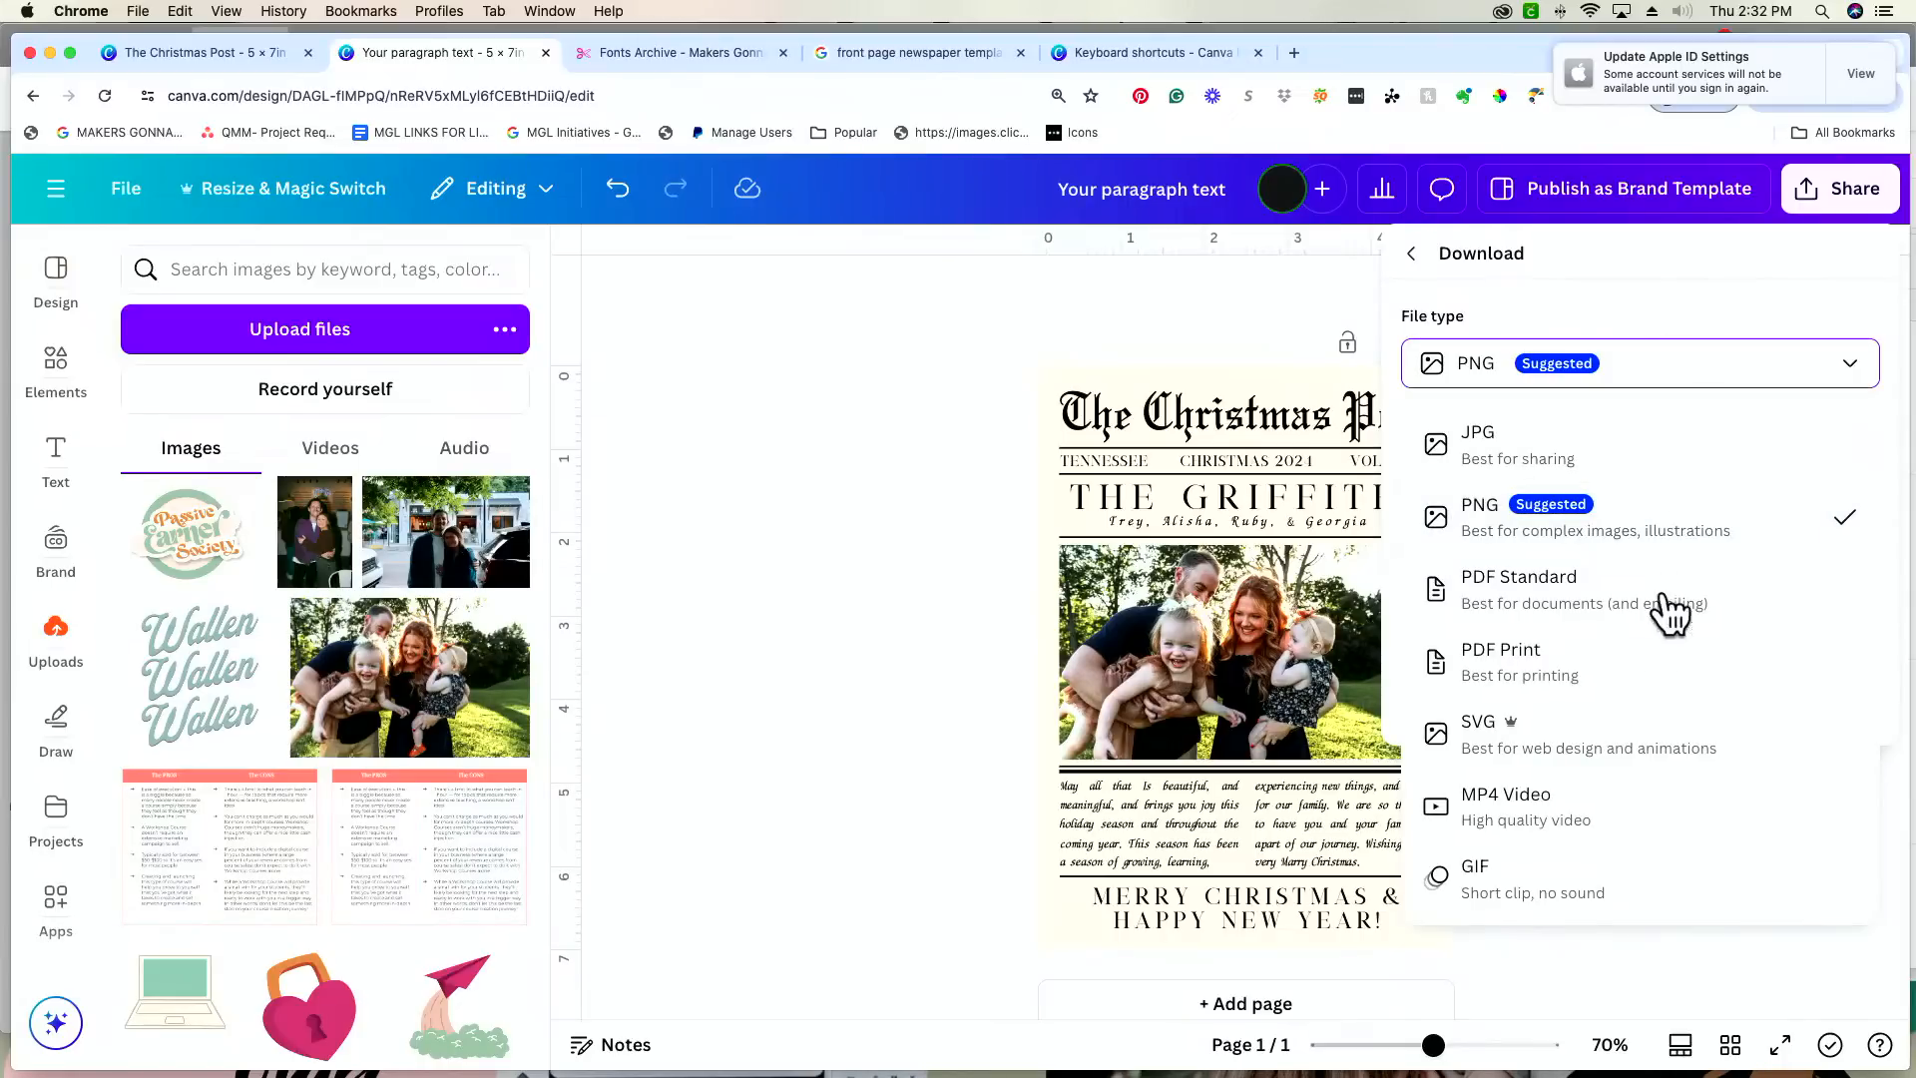
click(1649, 685)
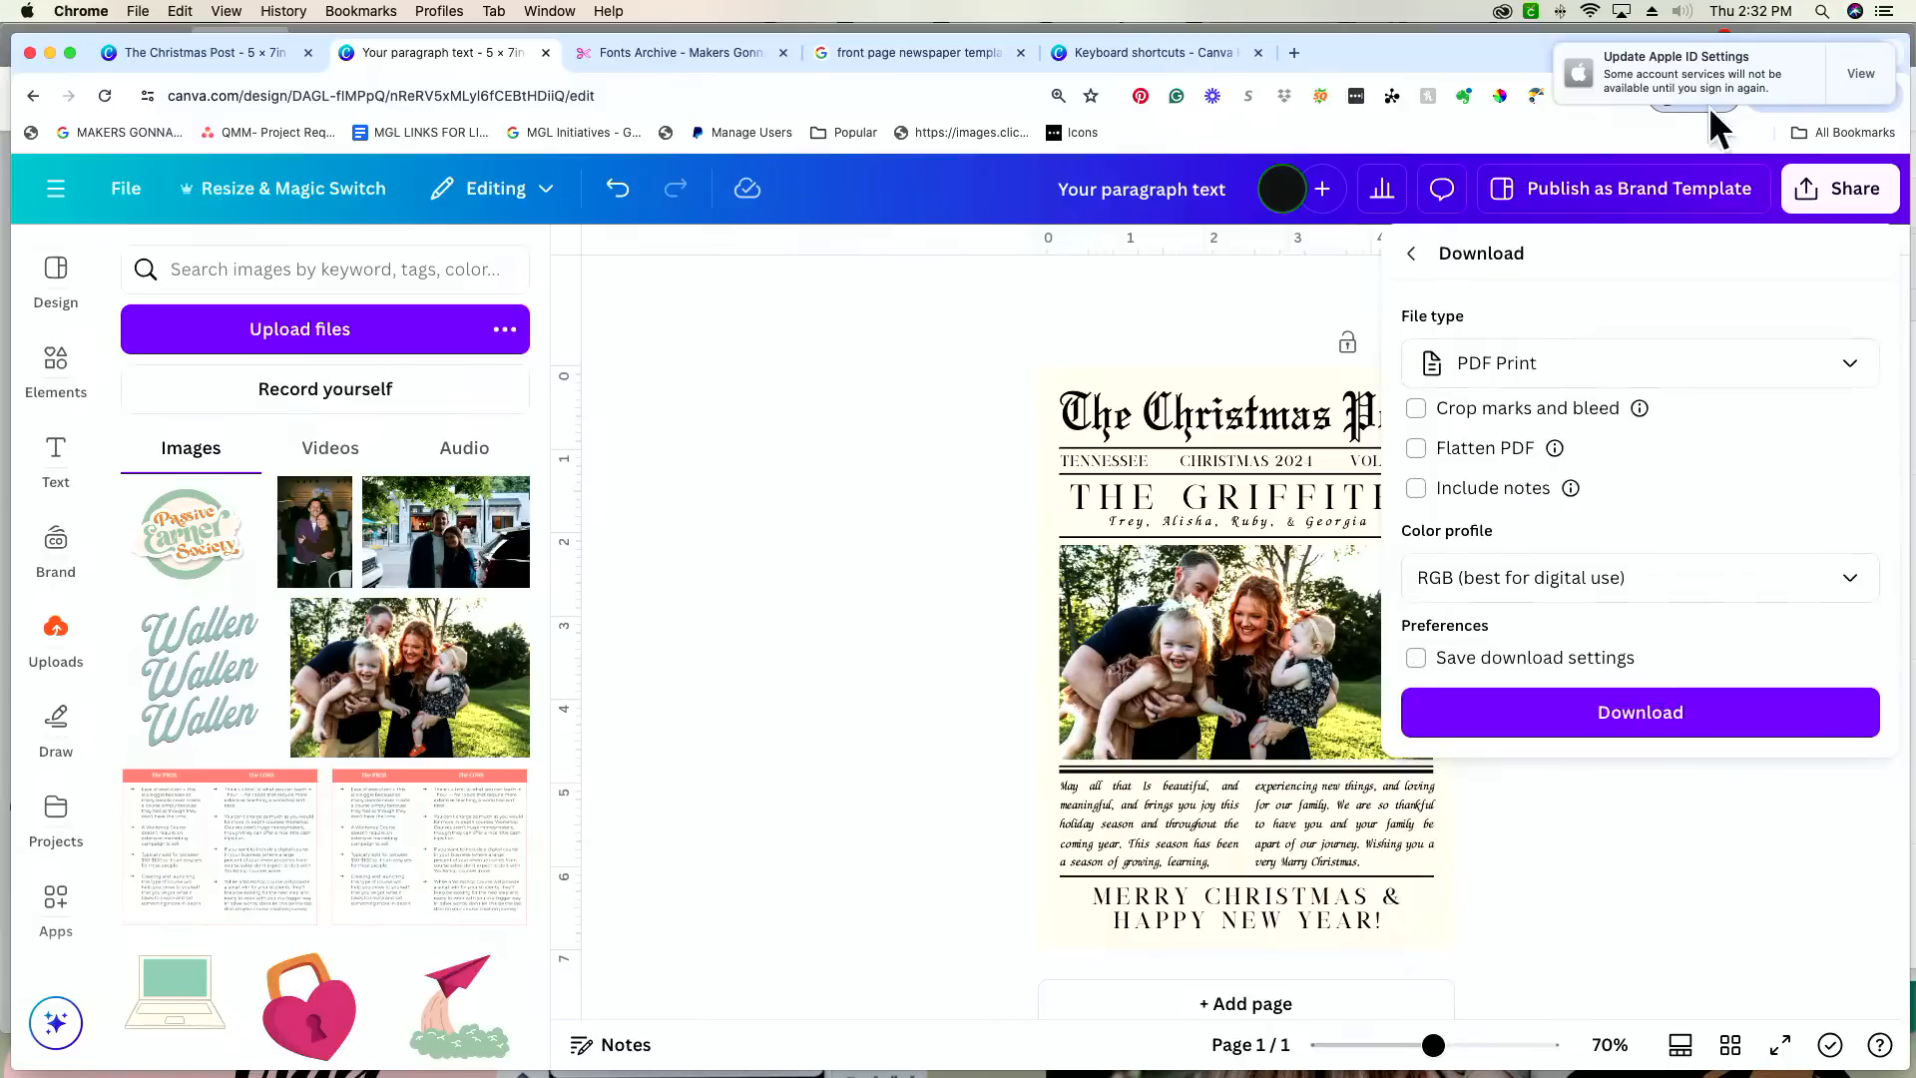
click(1681, 371)
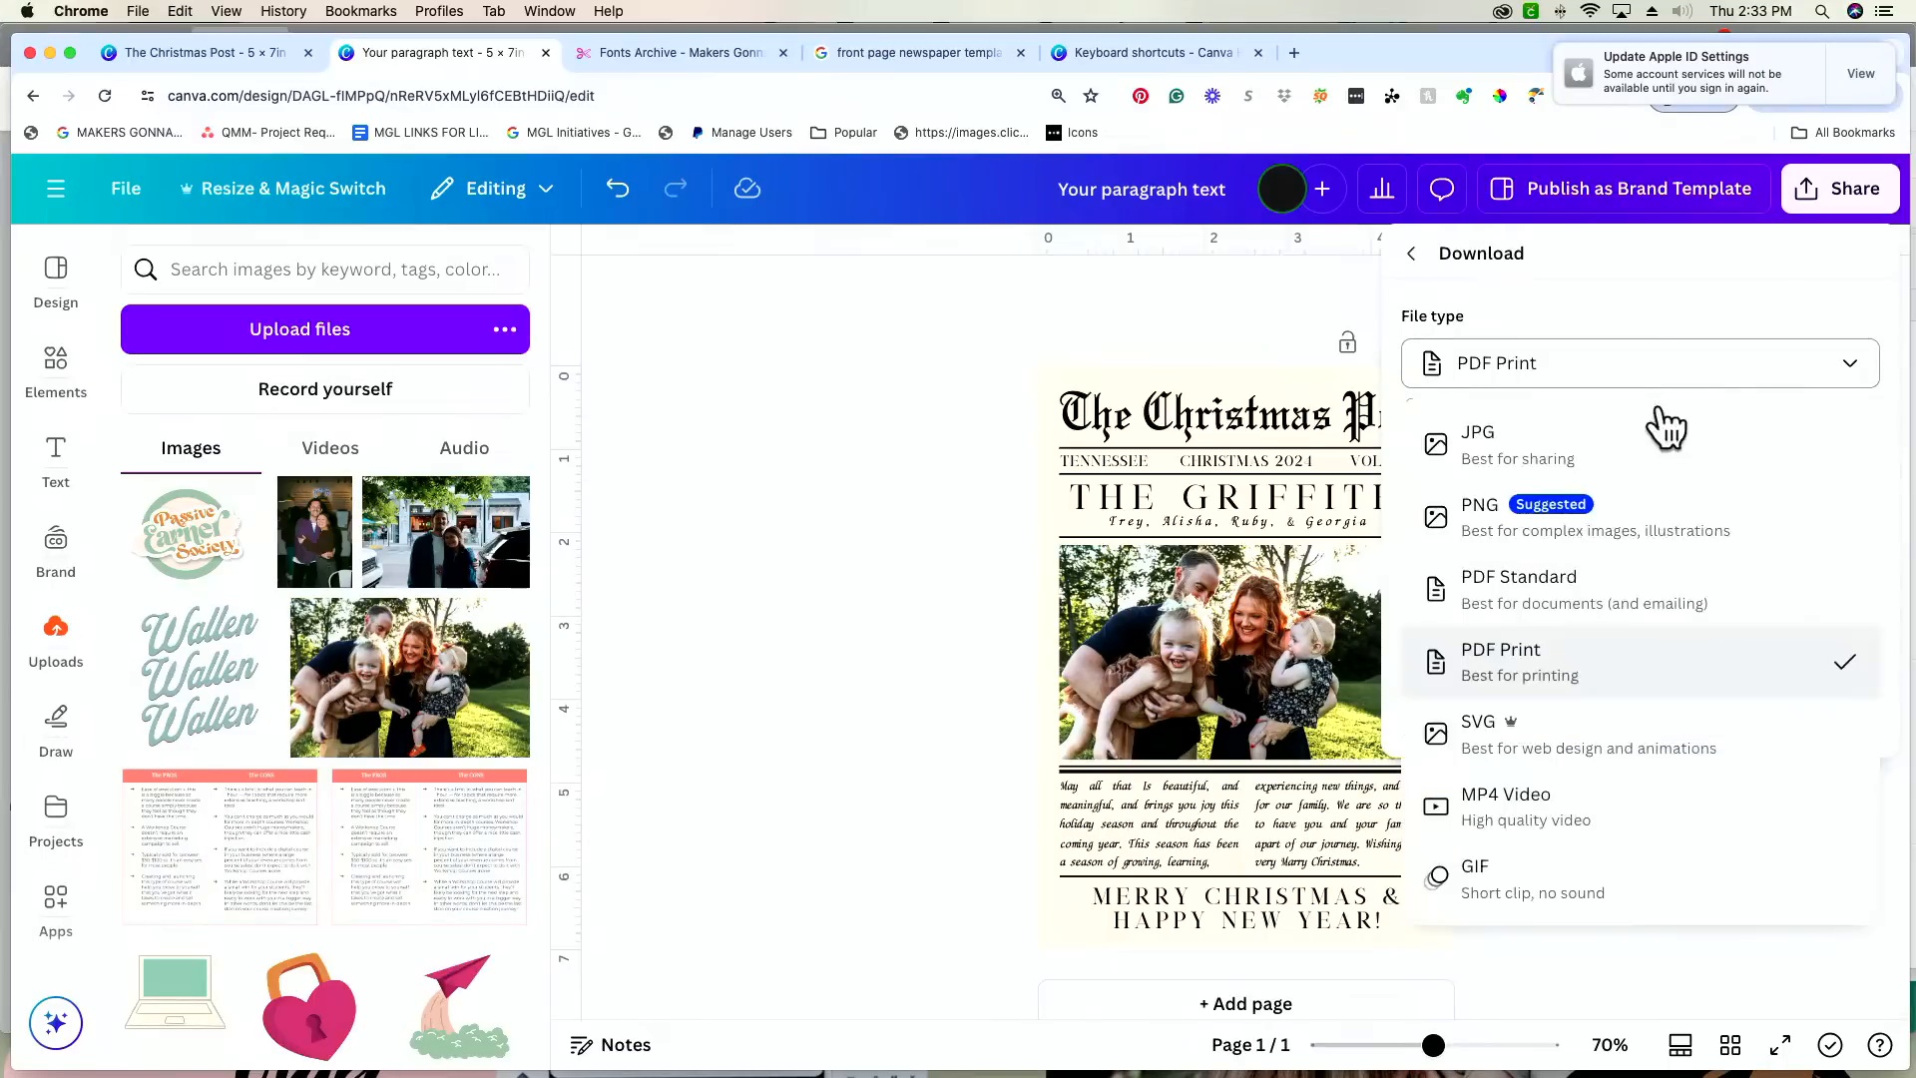
click(1672, 519)
click(1728, 344)
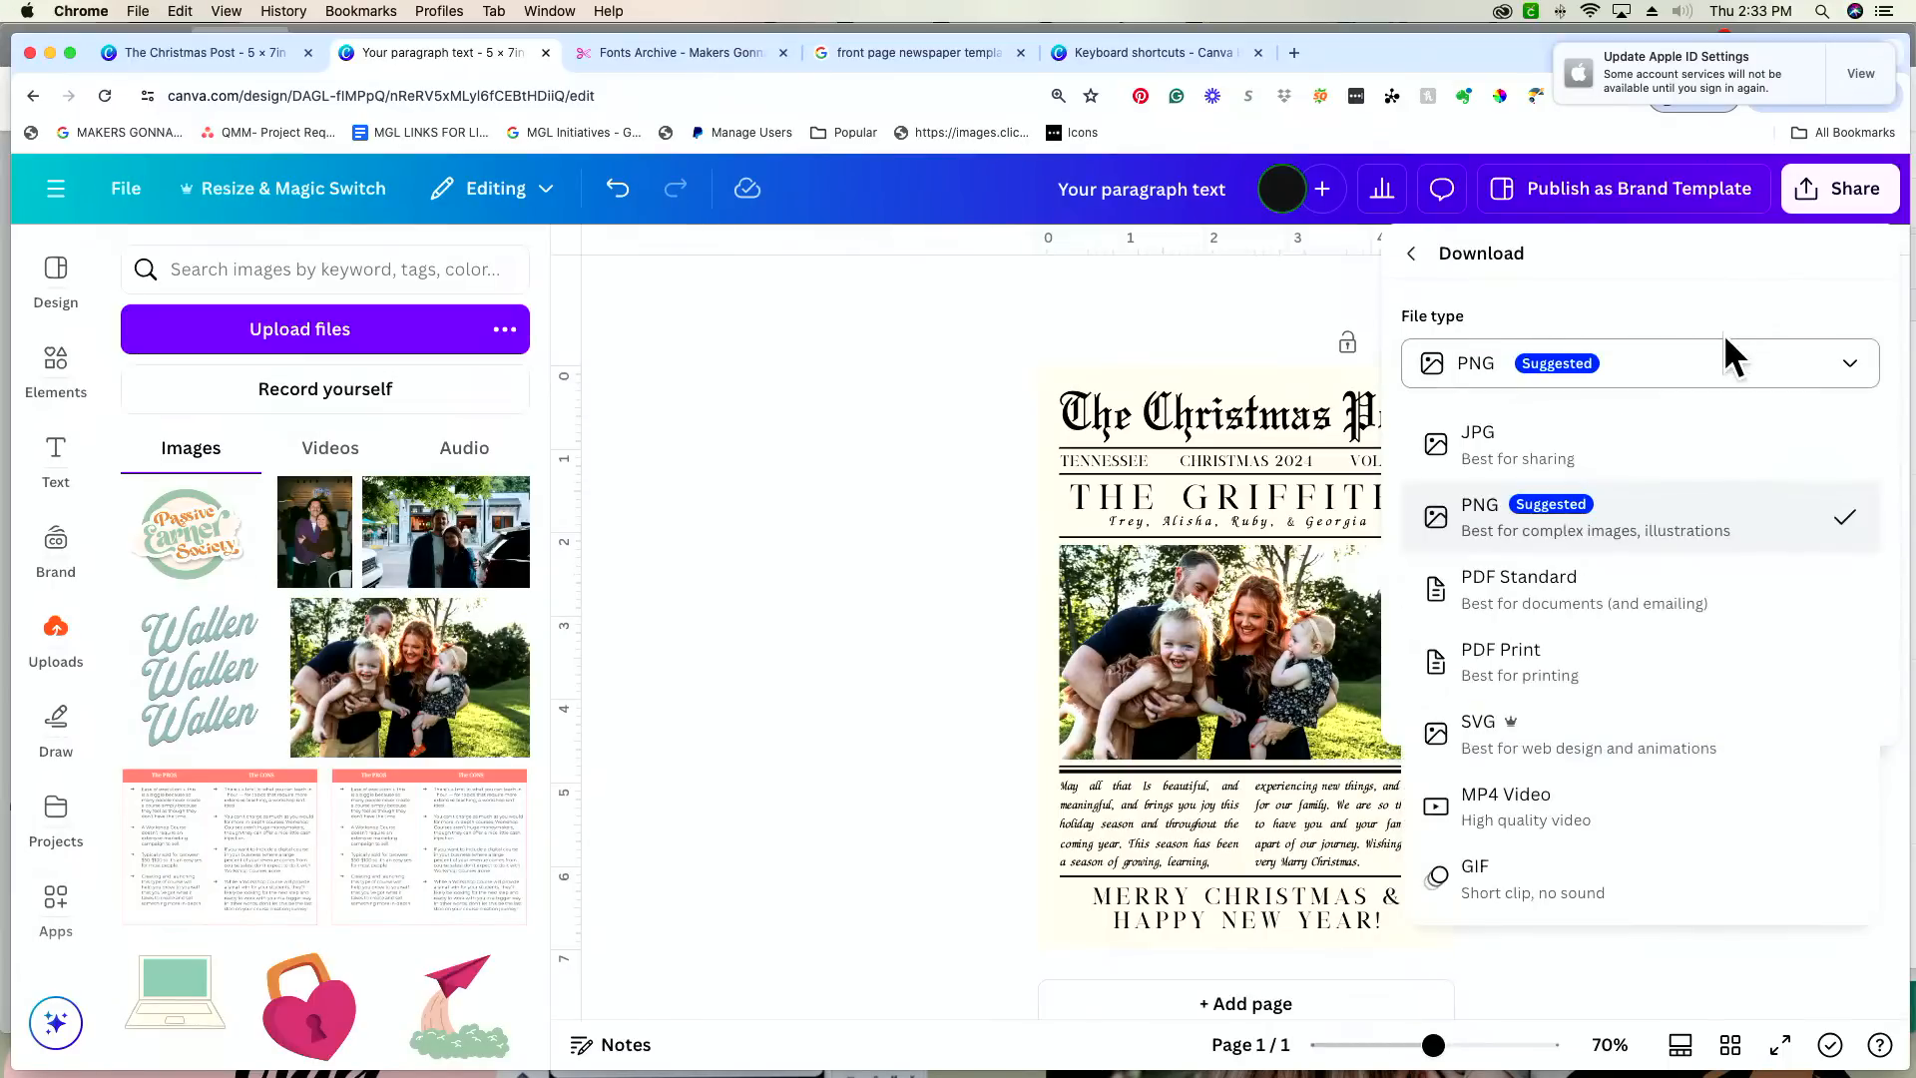
click(1649, 678)
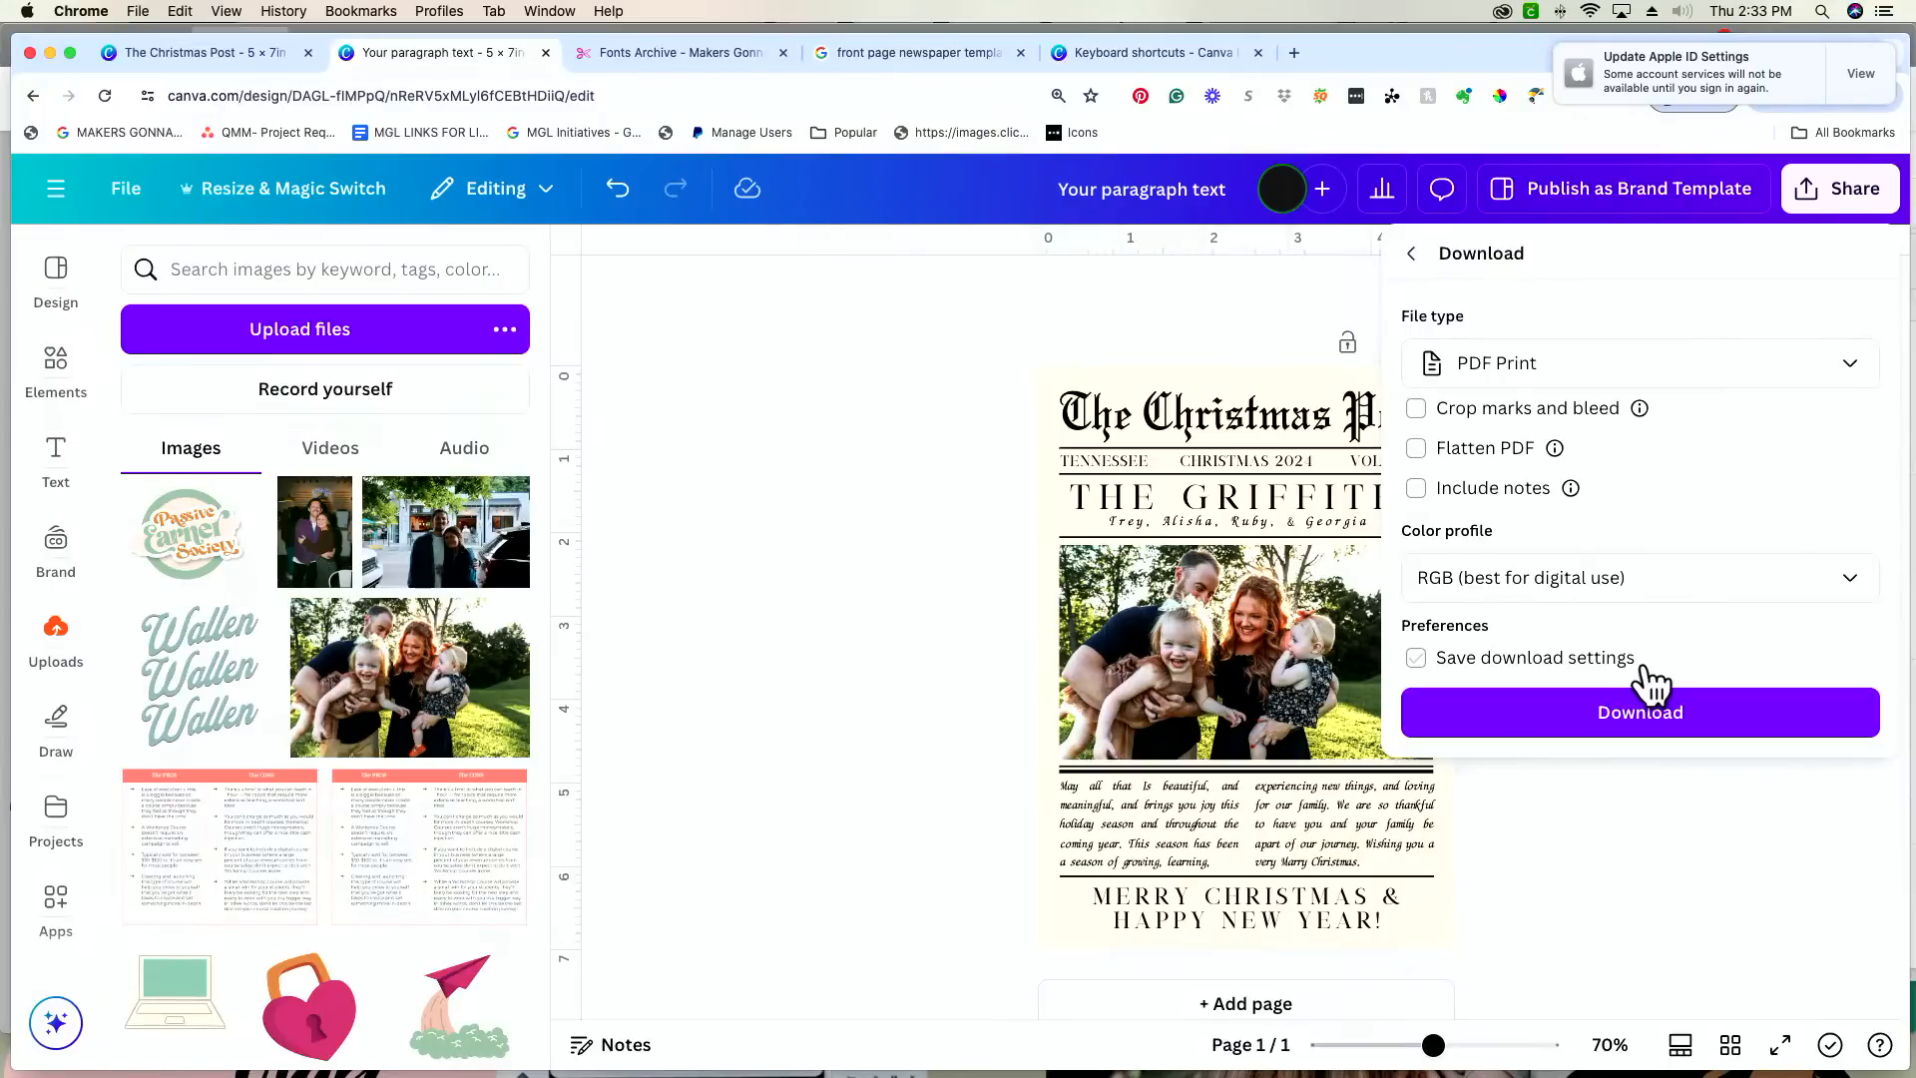
click(1421, 411)
mouse_move(1639, 419)
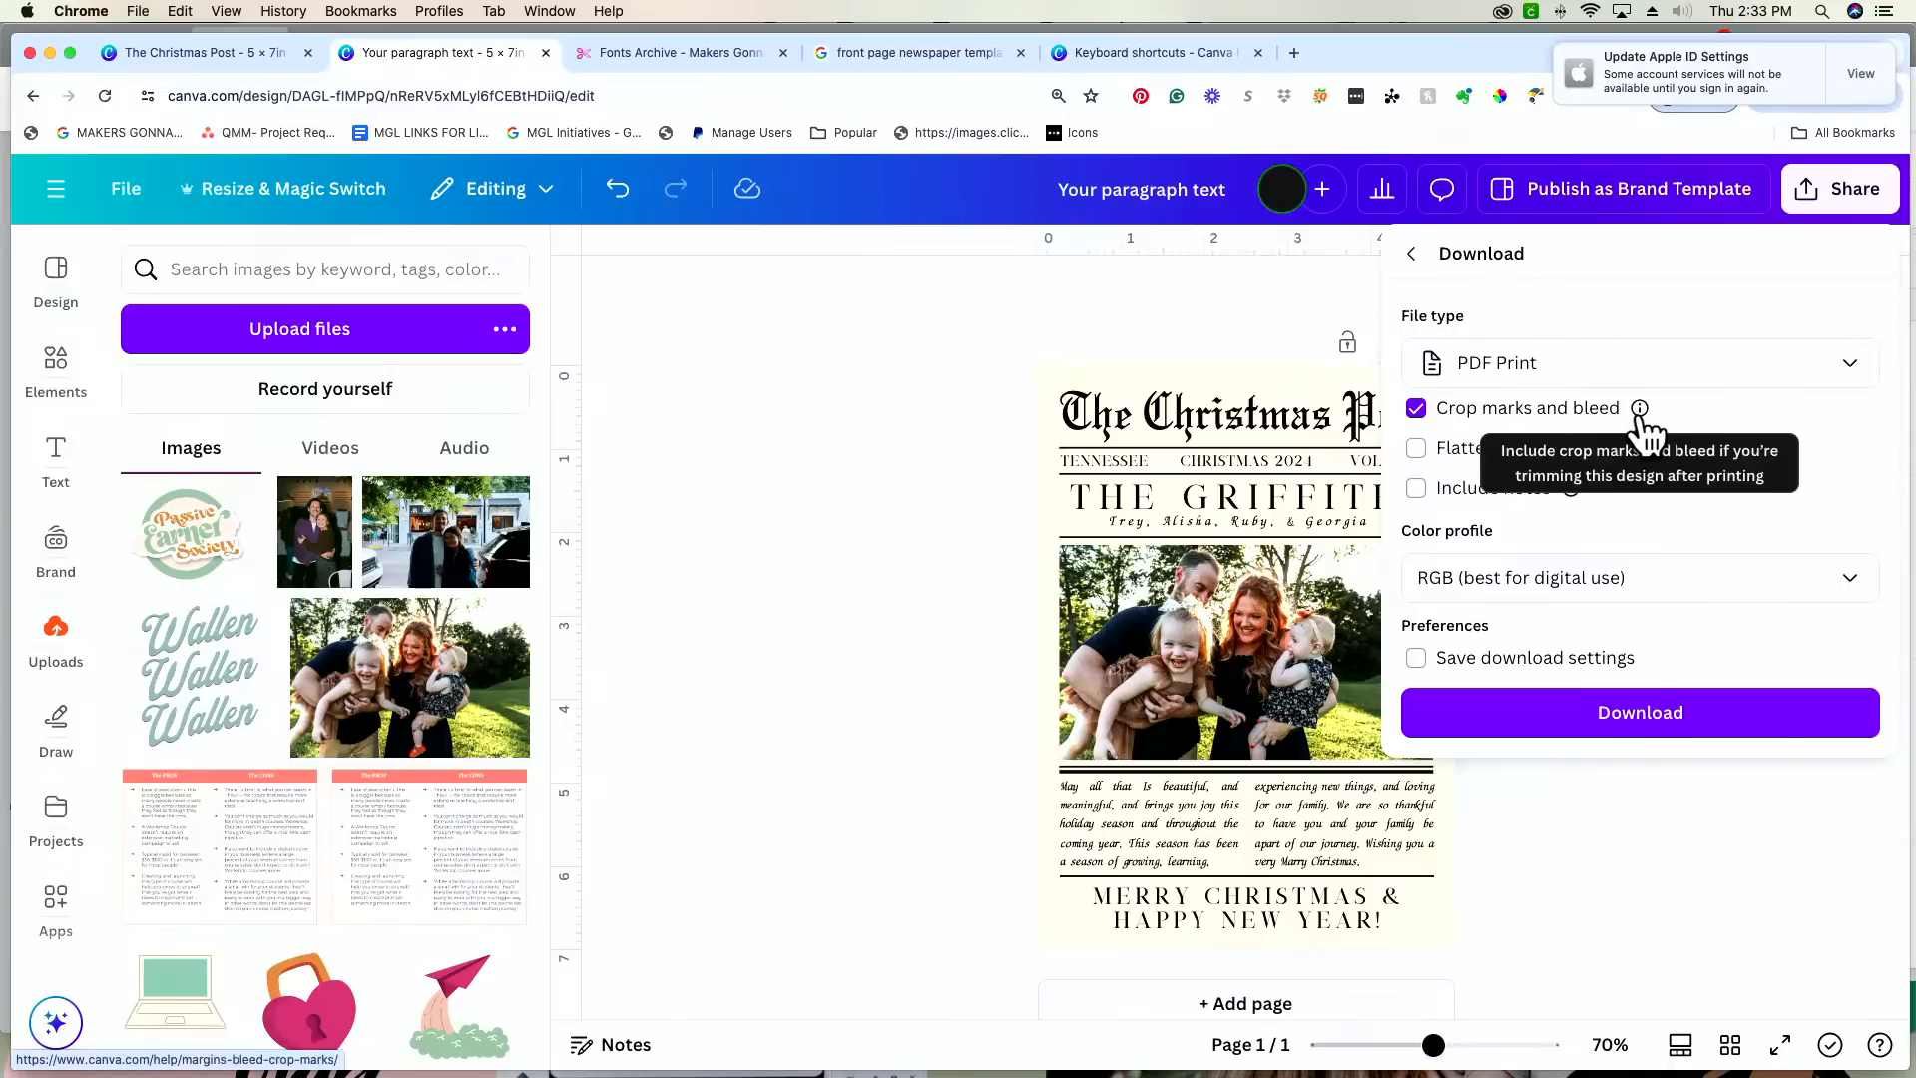
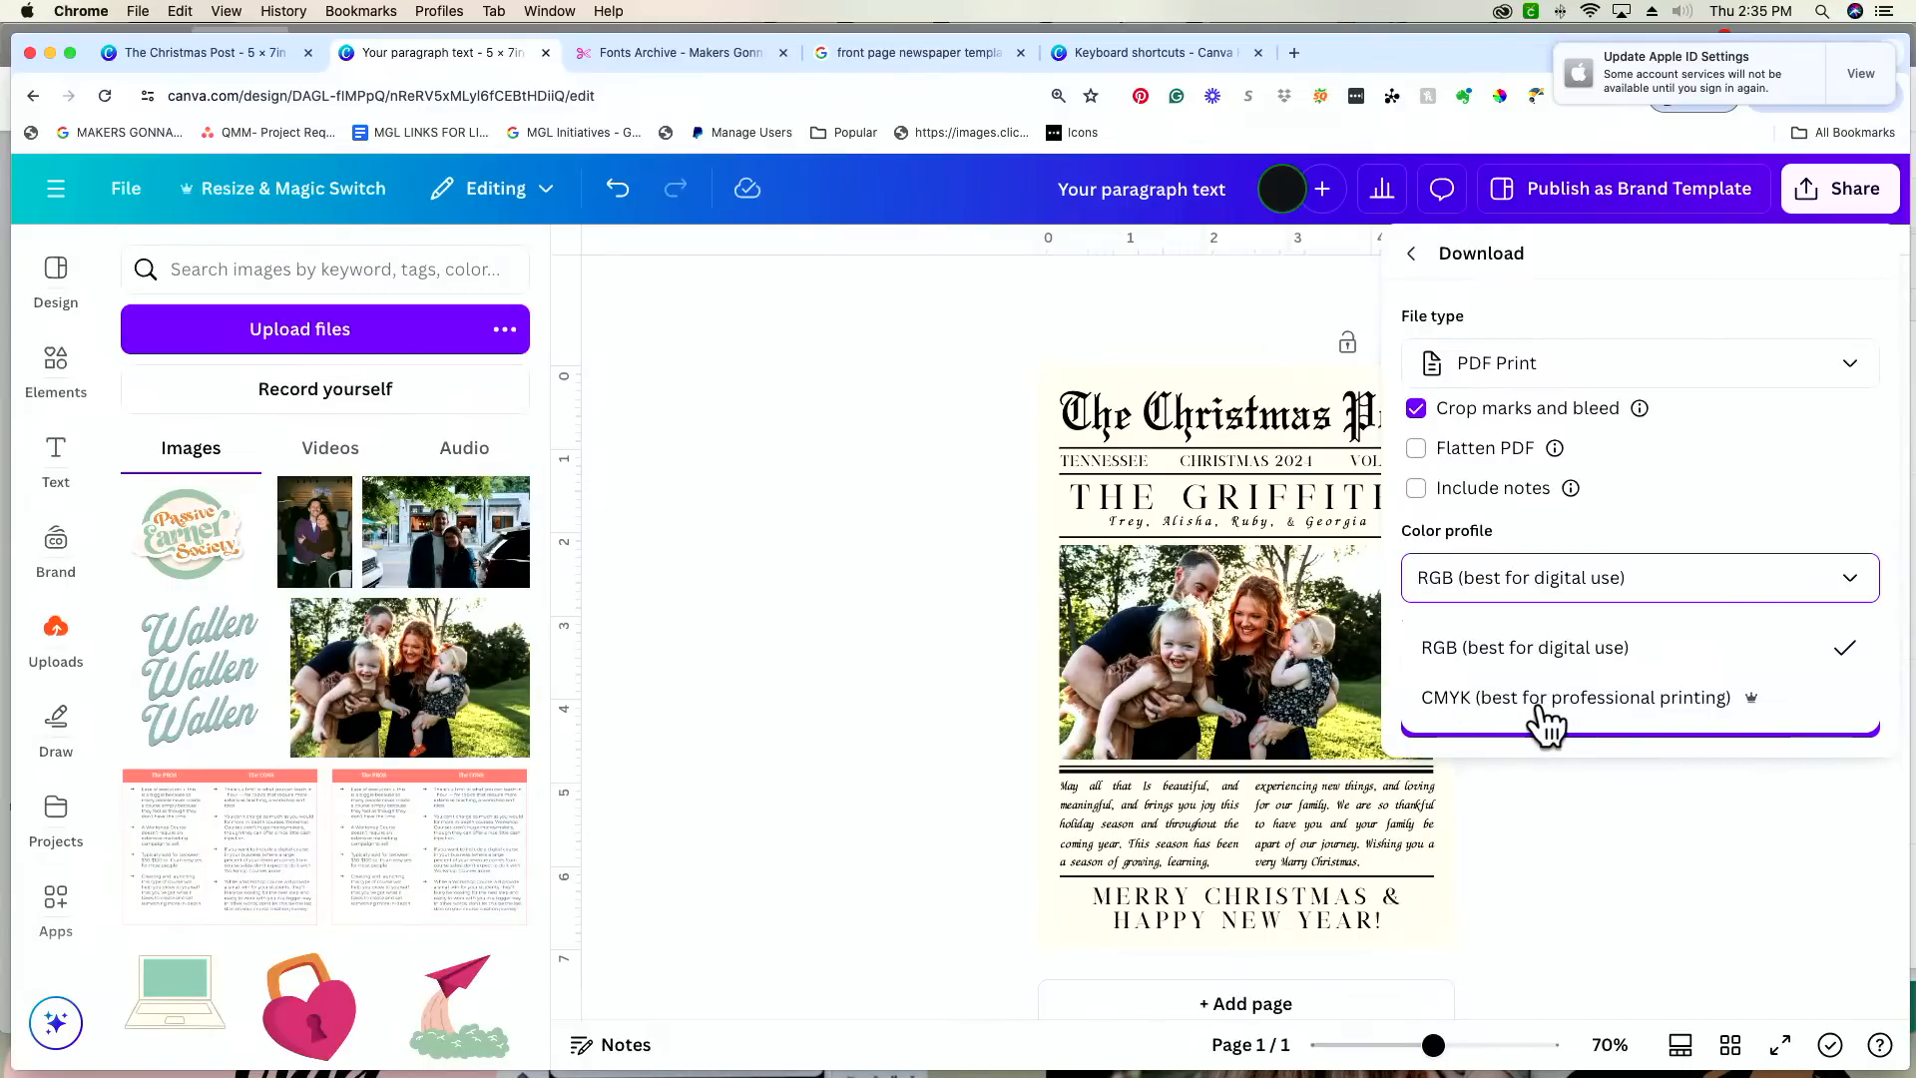
Step: Set the PDF's color profile to CMYK (best for professional printing) and download it
click(1545, 713)
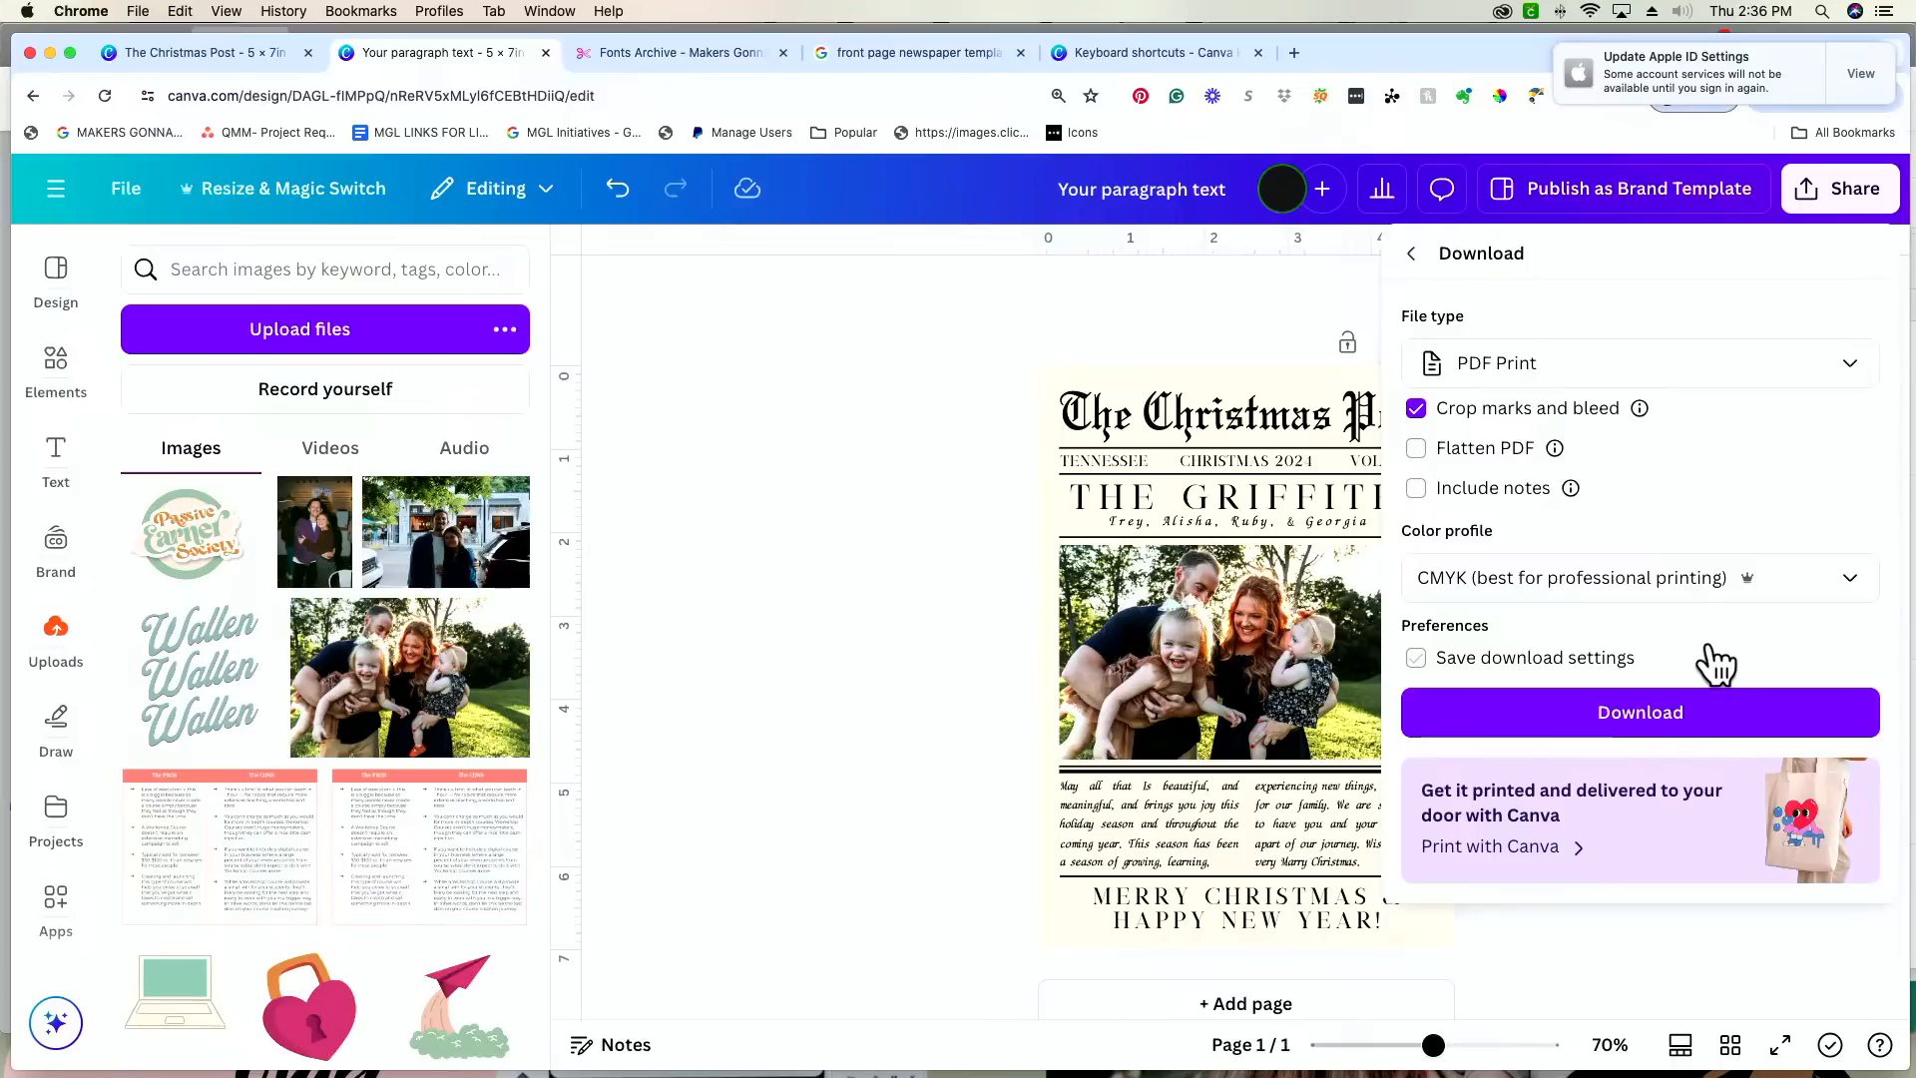
click(1611, 715)
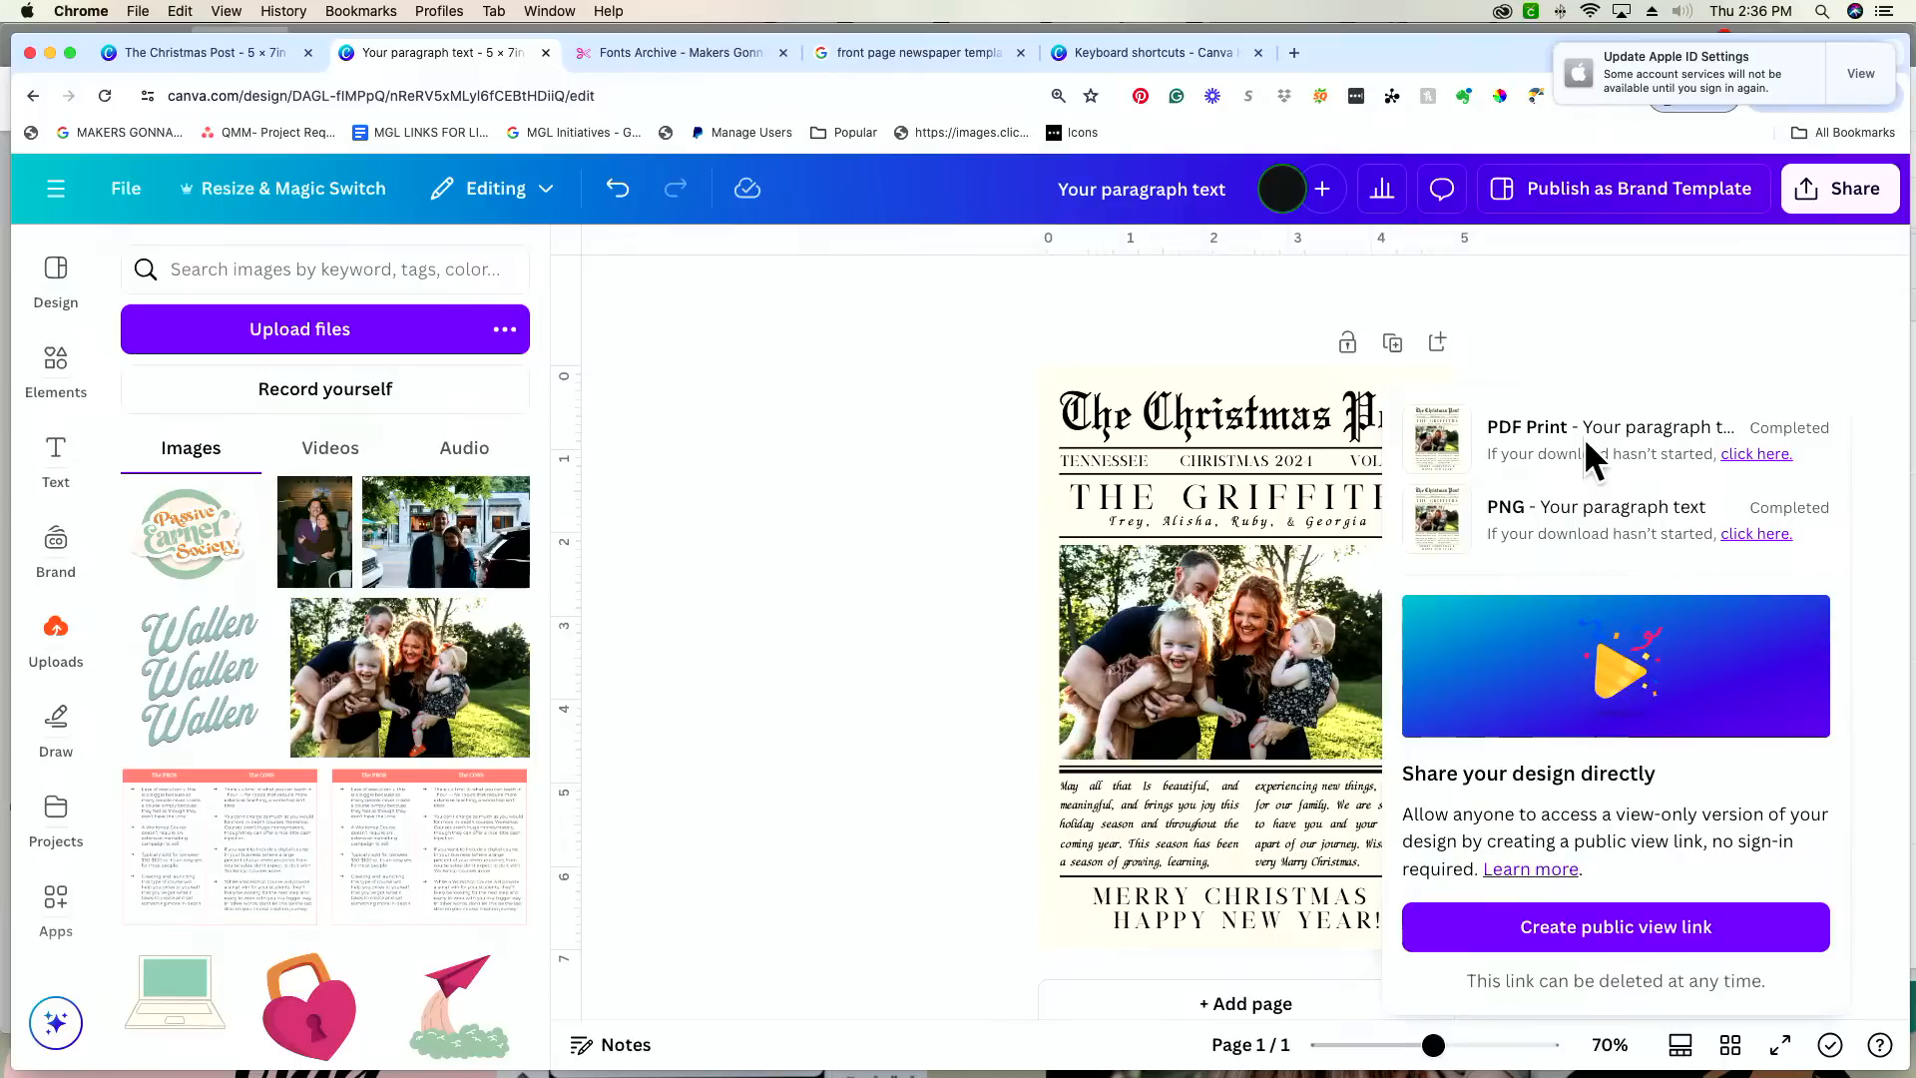
click(1440, 439)
click(1523, 299)
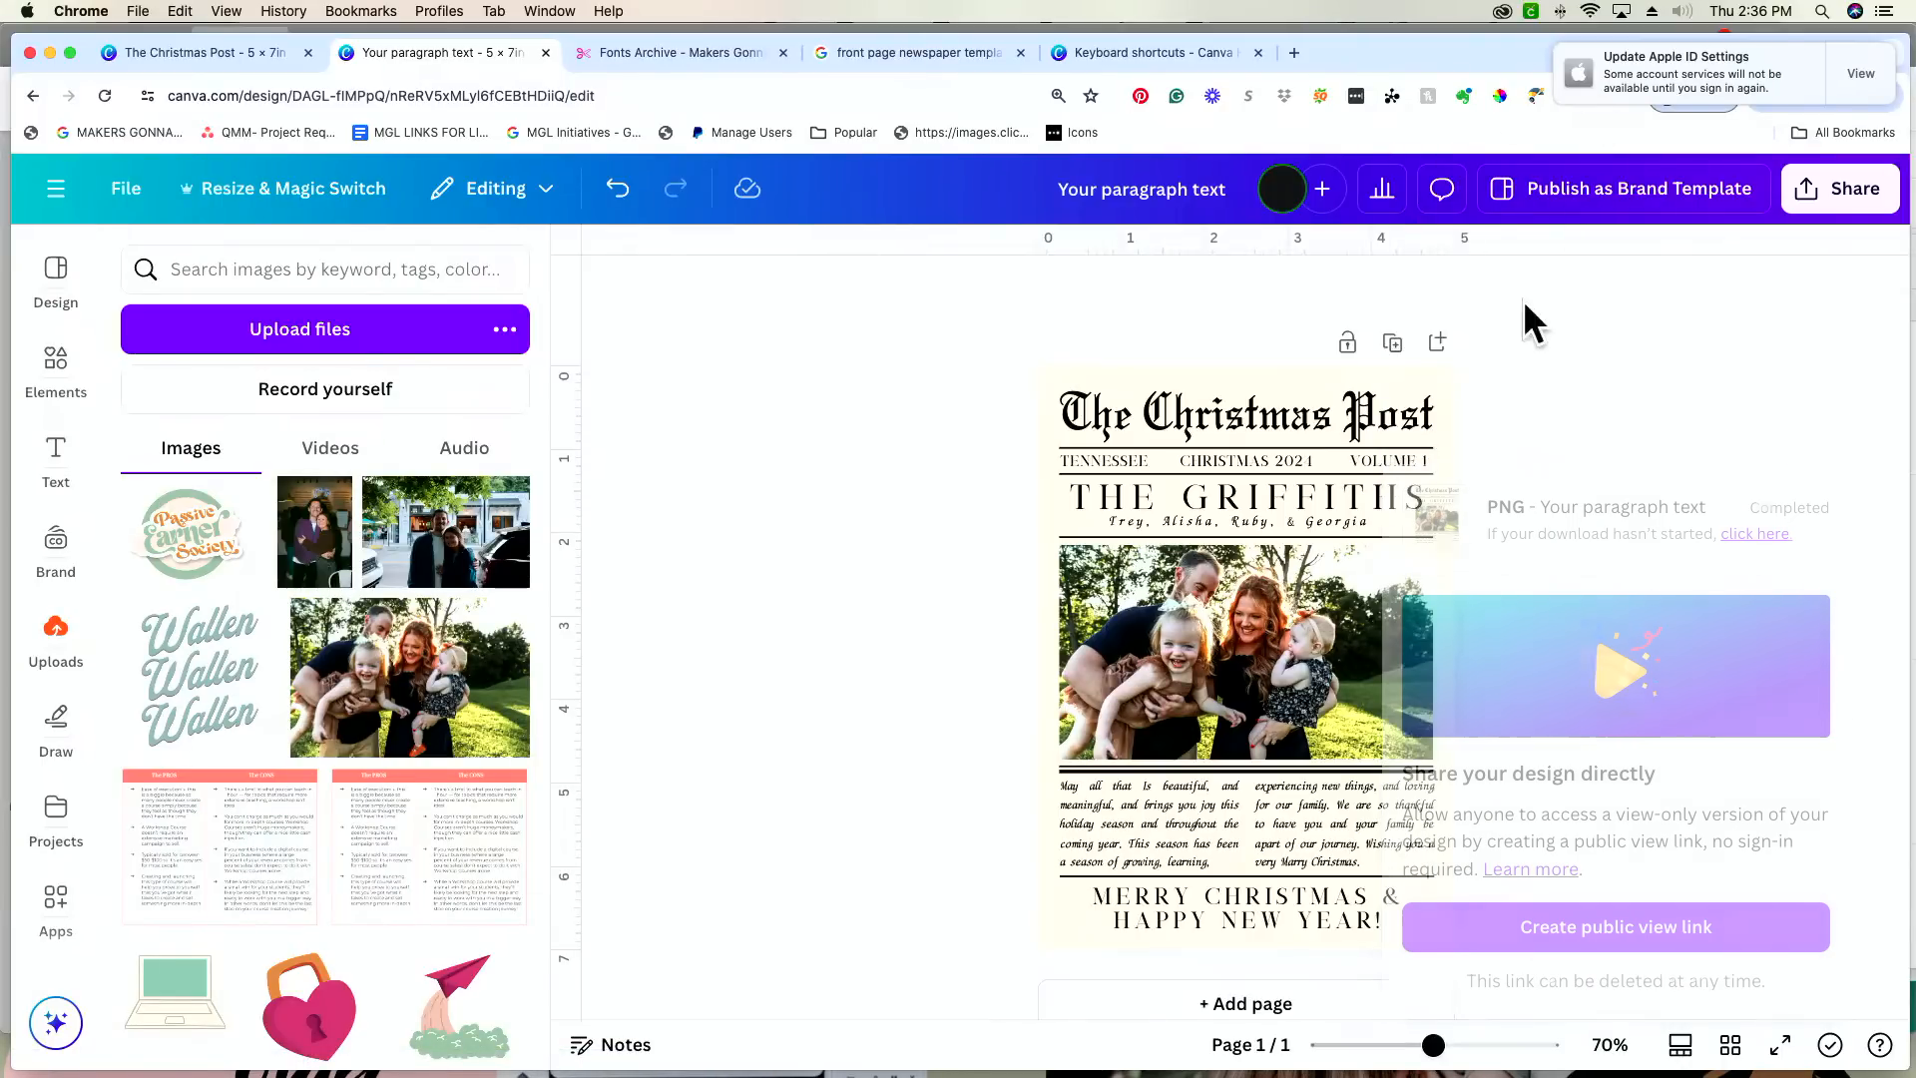
Step: Open the downloaded PDF, enlarge it to 200%, and examine its crop marks and bleed around the card's corners
click(1858, 76)
click(1623, 96)
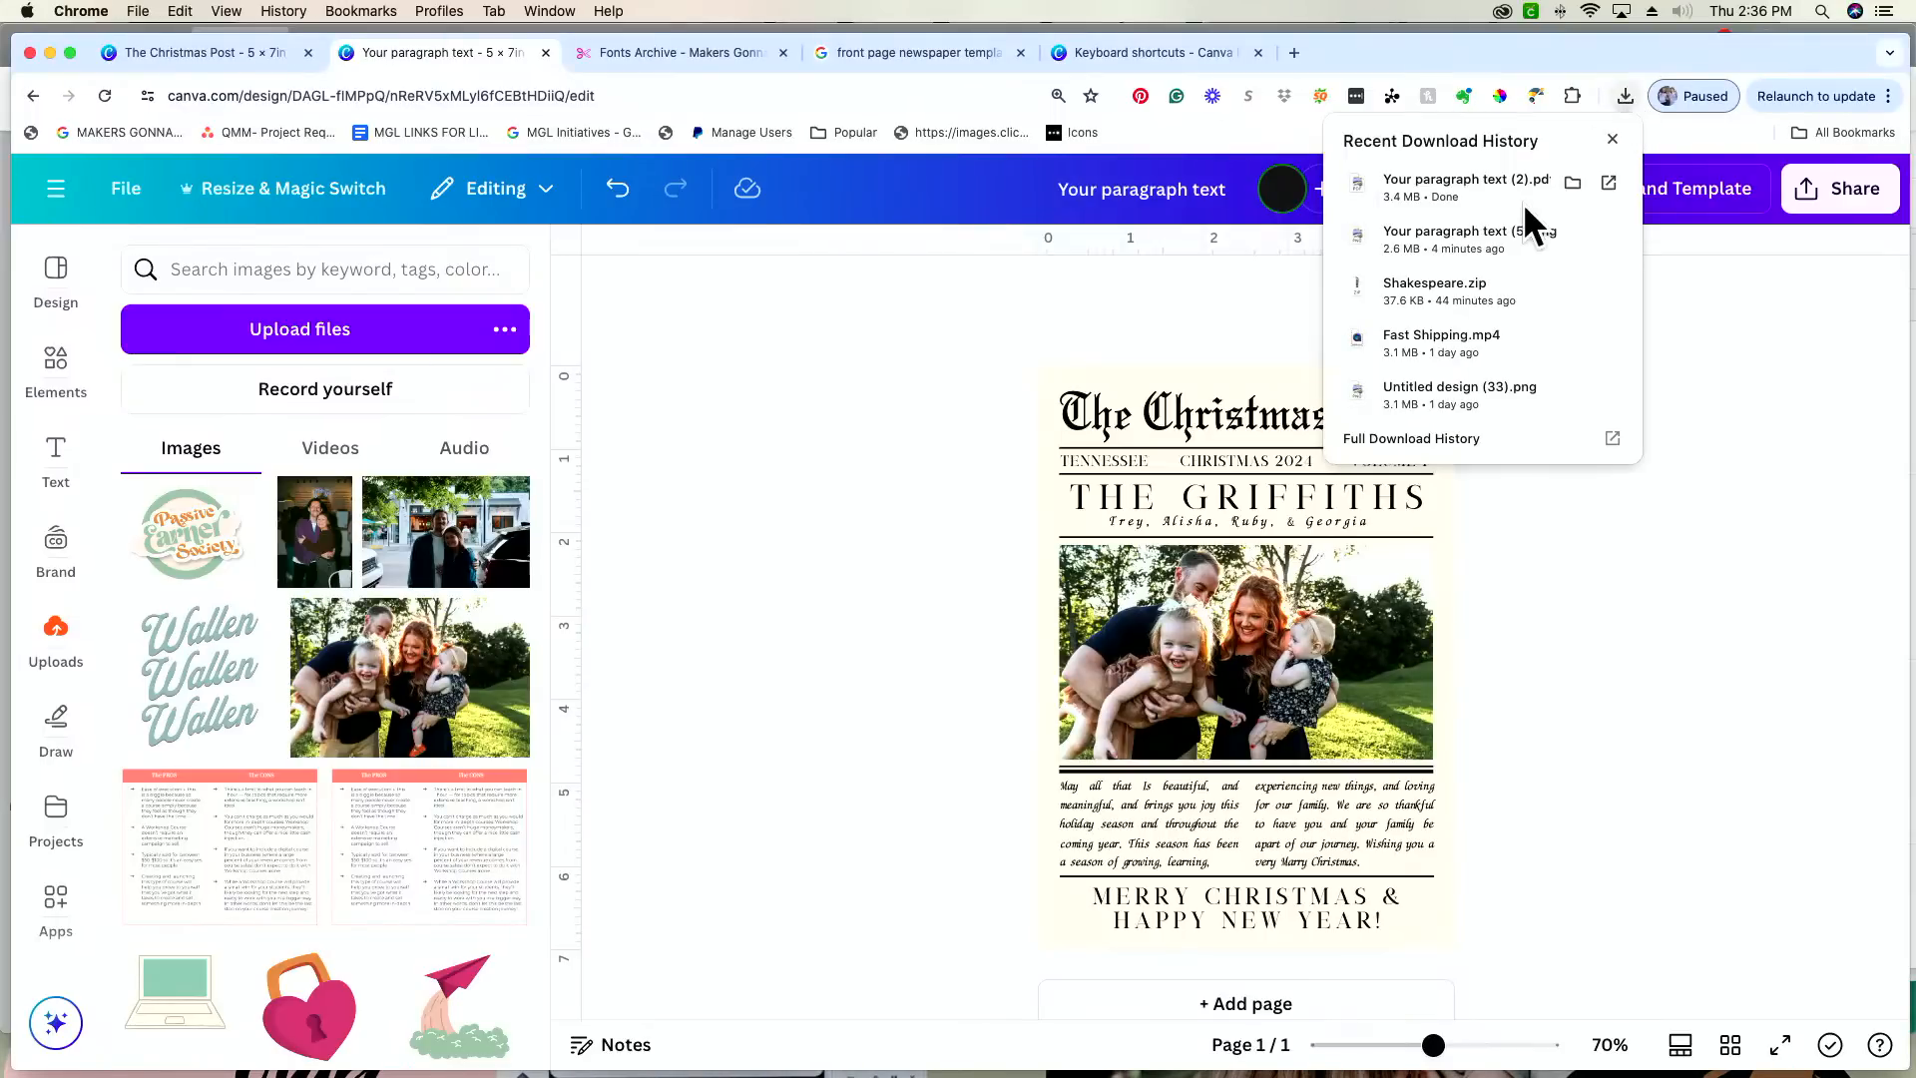
click(1473, 196)
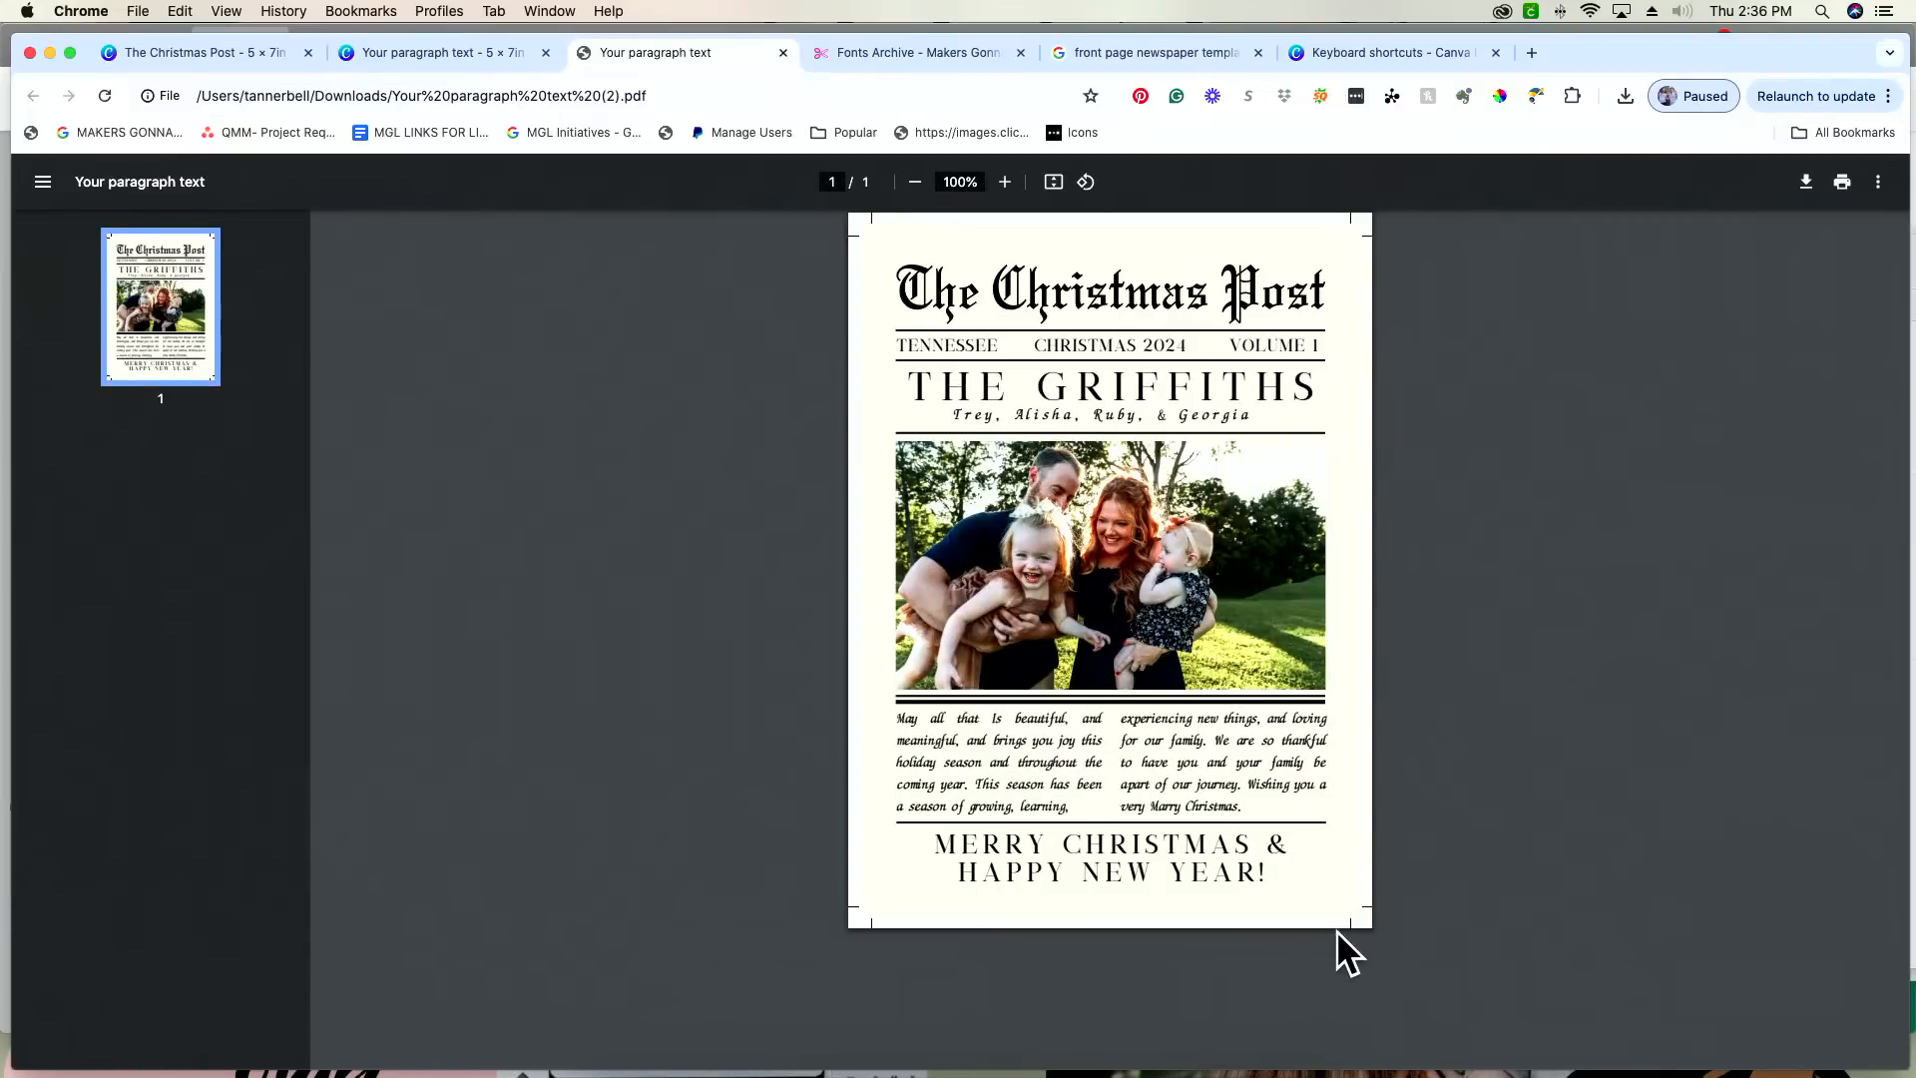
key(super+plus)
key(super+plus)
key(super+plus)
key(super+plus)
key(super+plus)
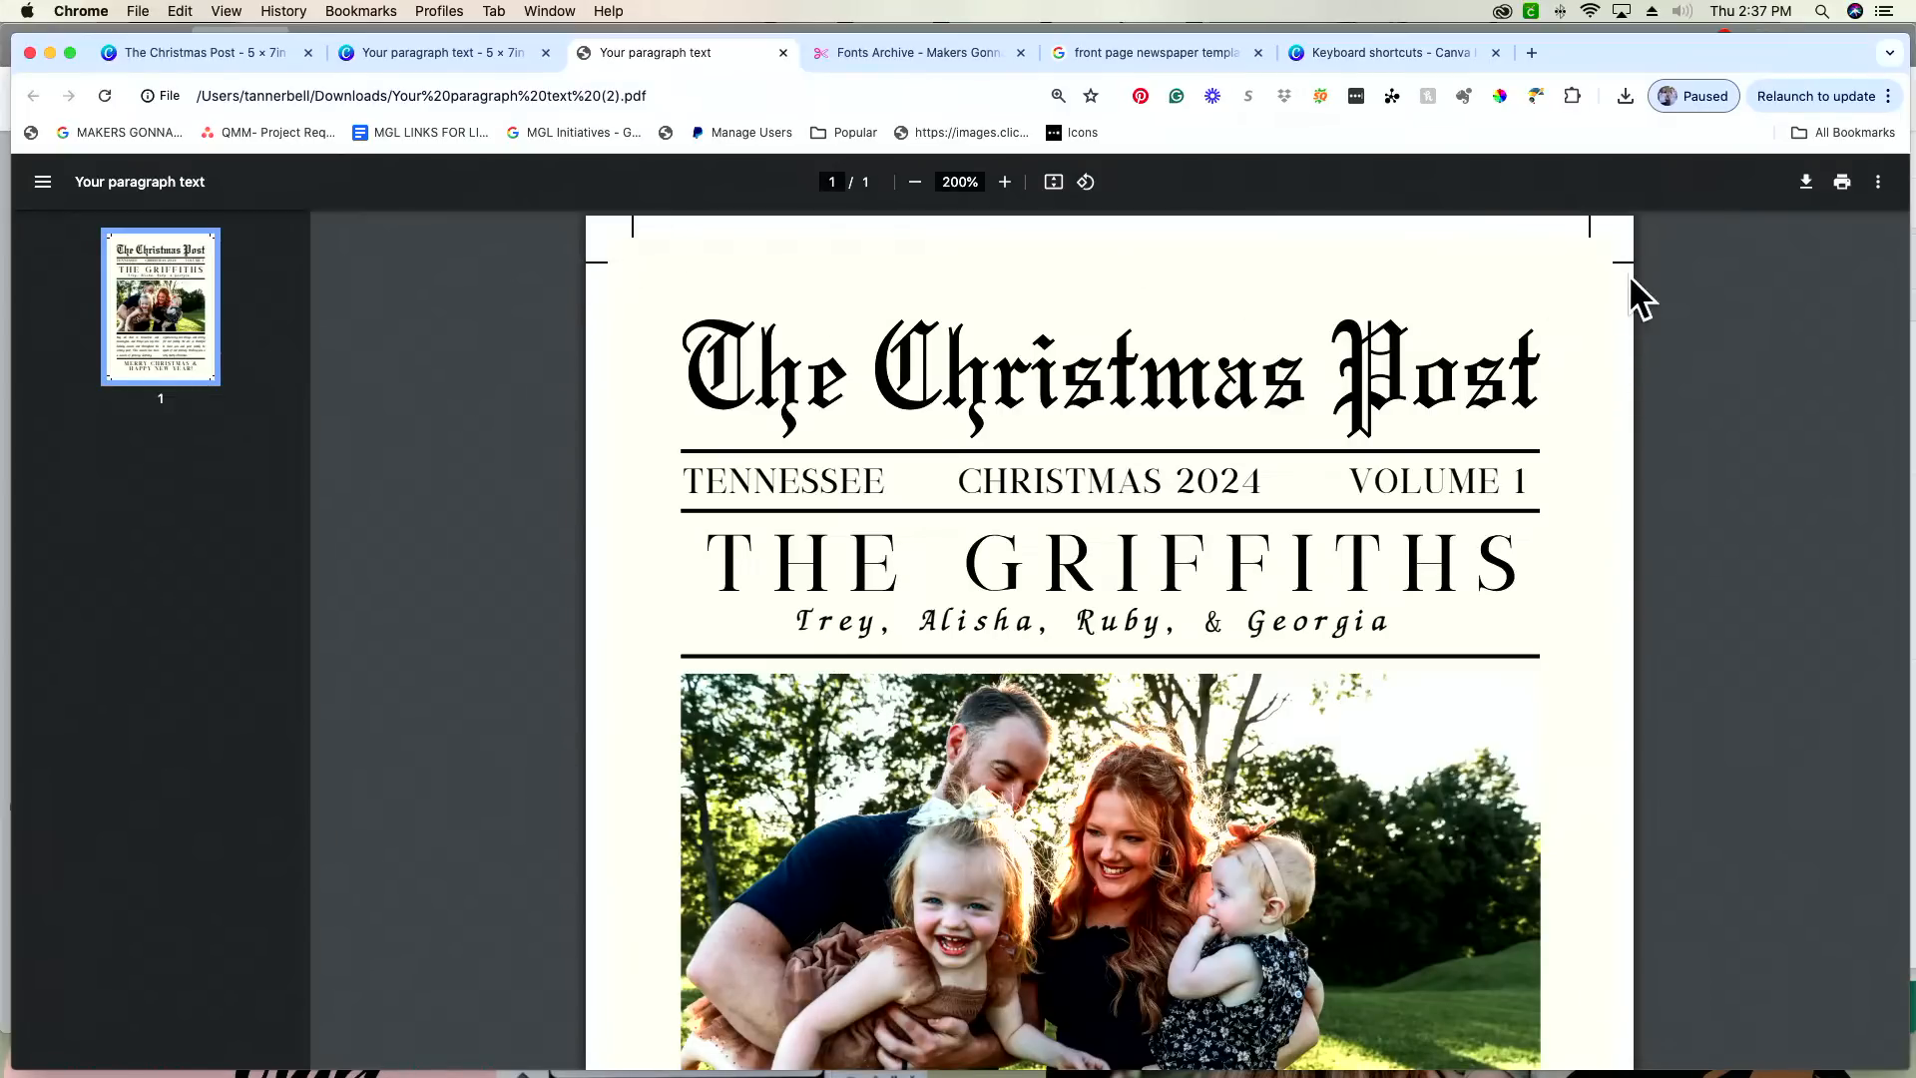
scroll(1653, 454, down, 10)
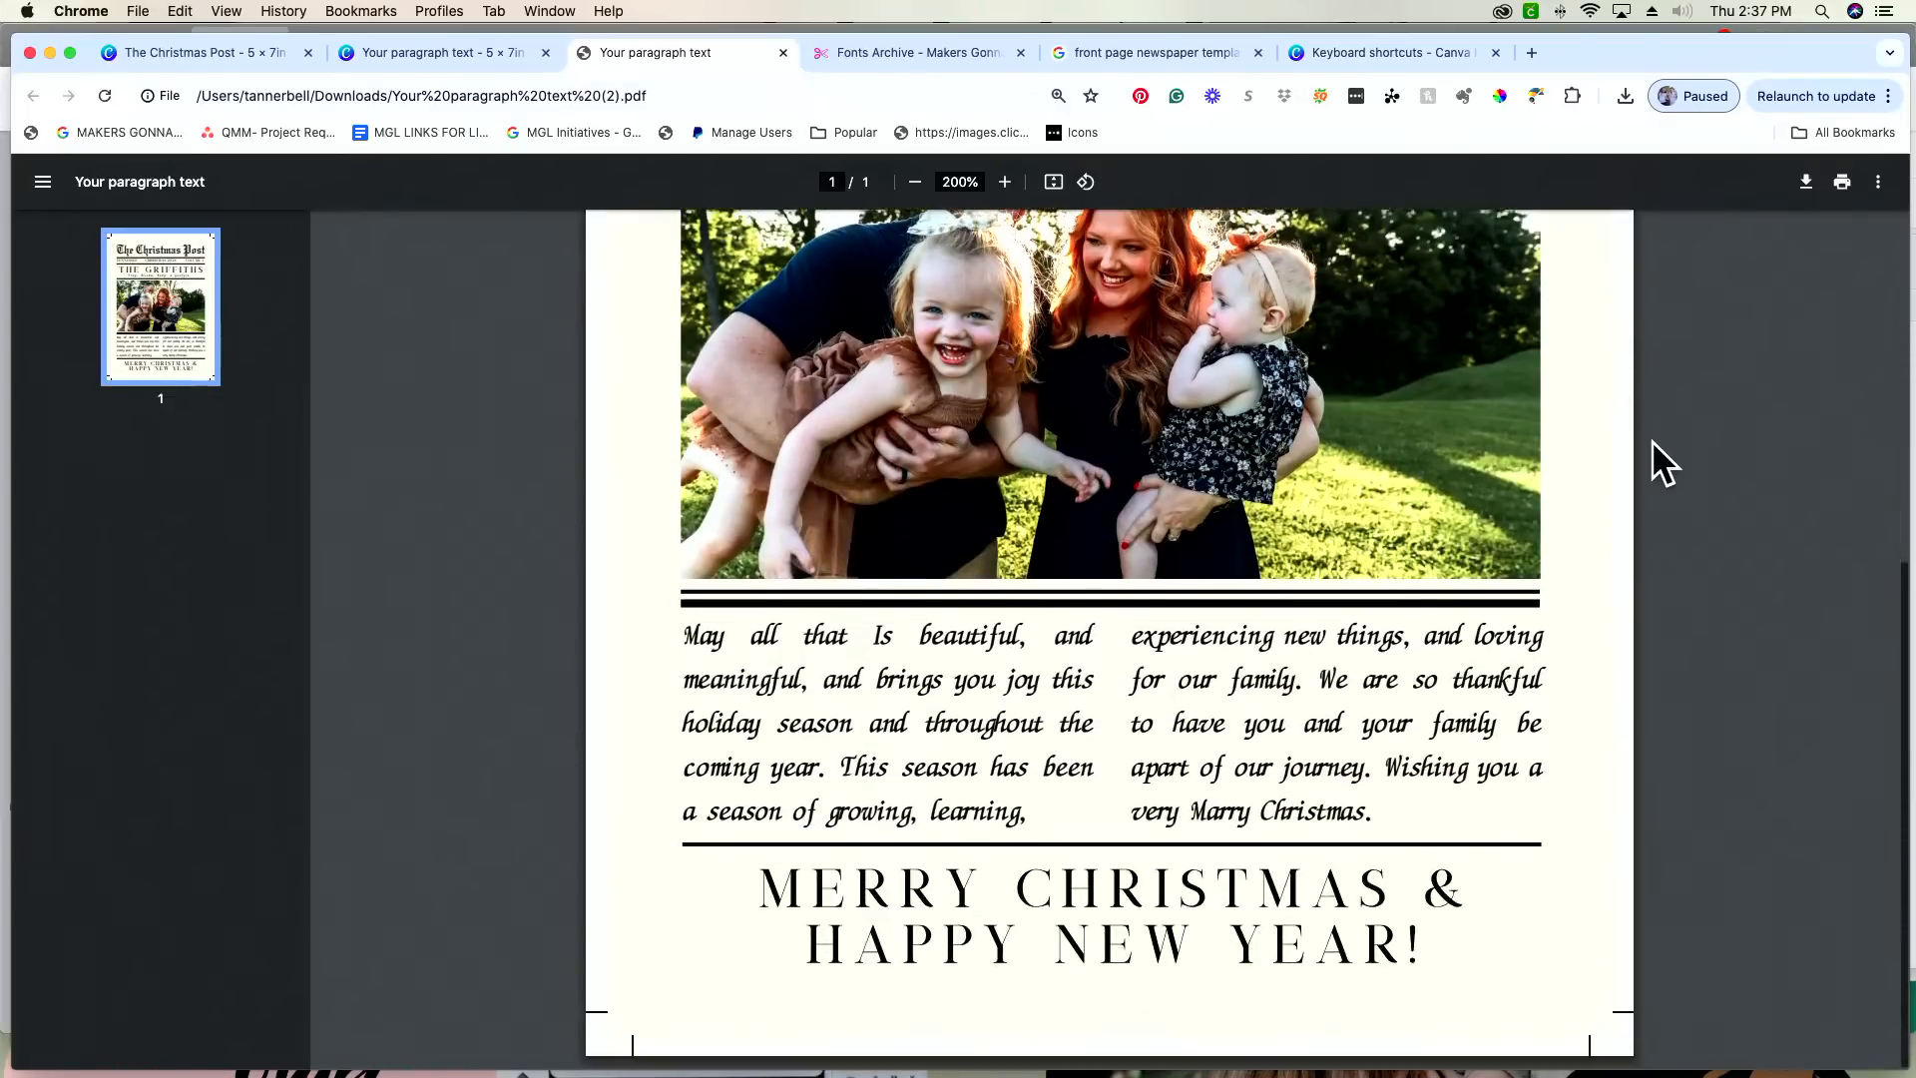
scroll(1655, 776, up, 10)
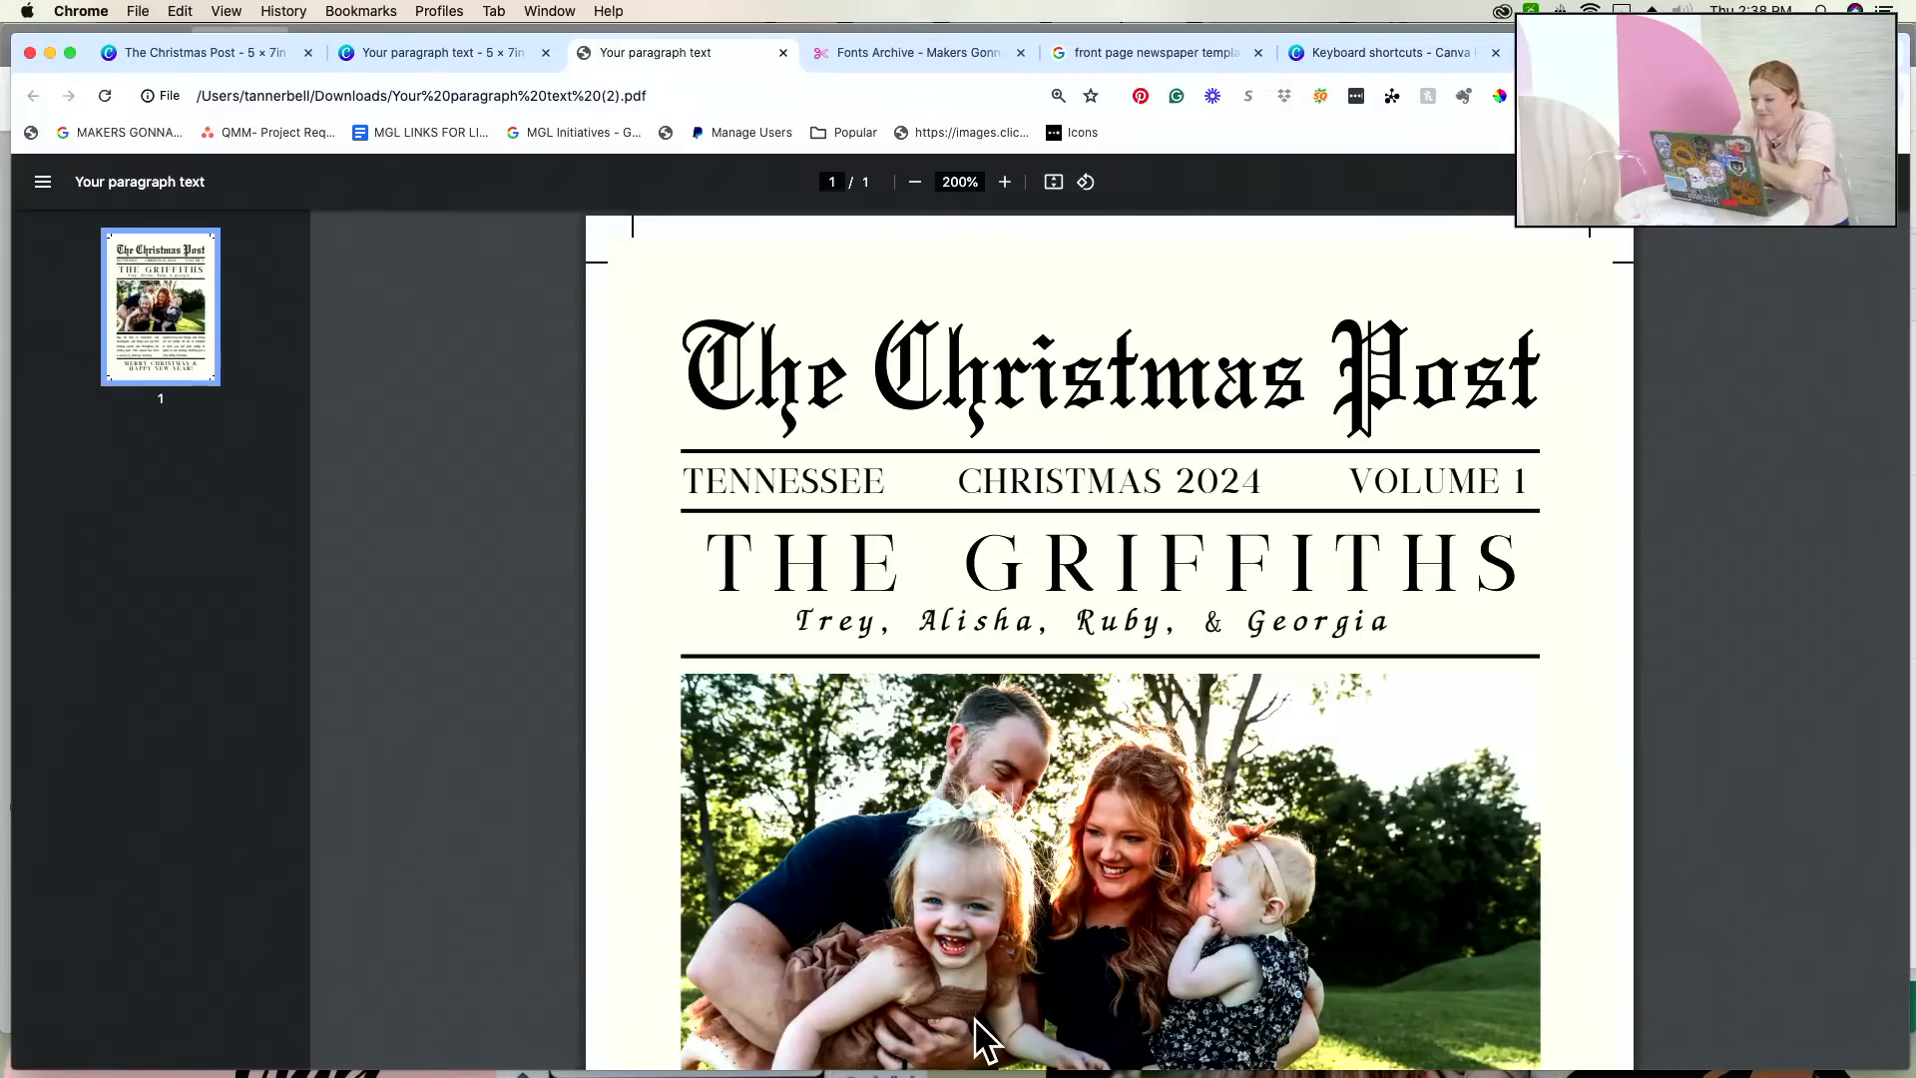
Step: Switch to Cricut Design Space and delete the Christmas scratch-off design from the canvas
mouse_move(1177, 1070)
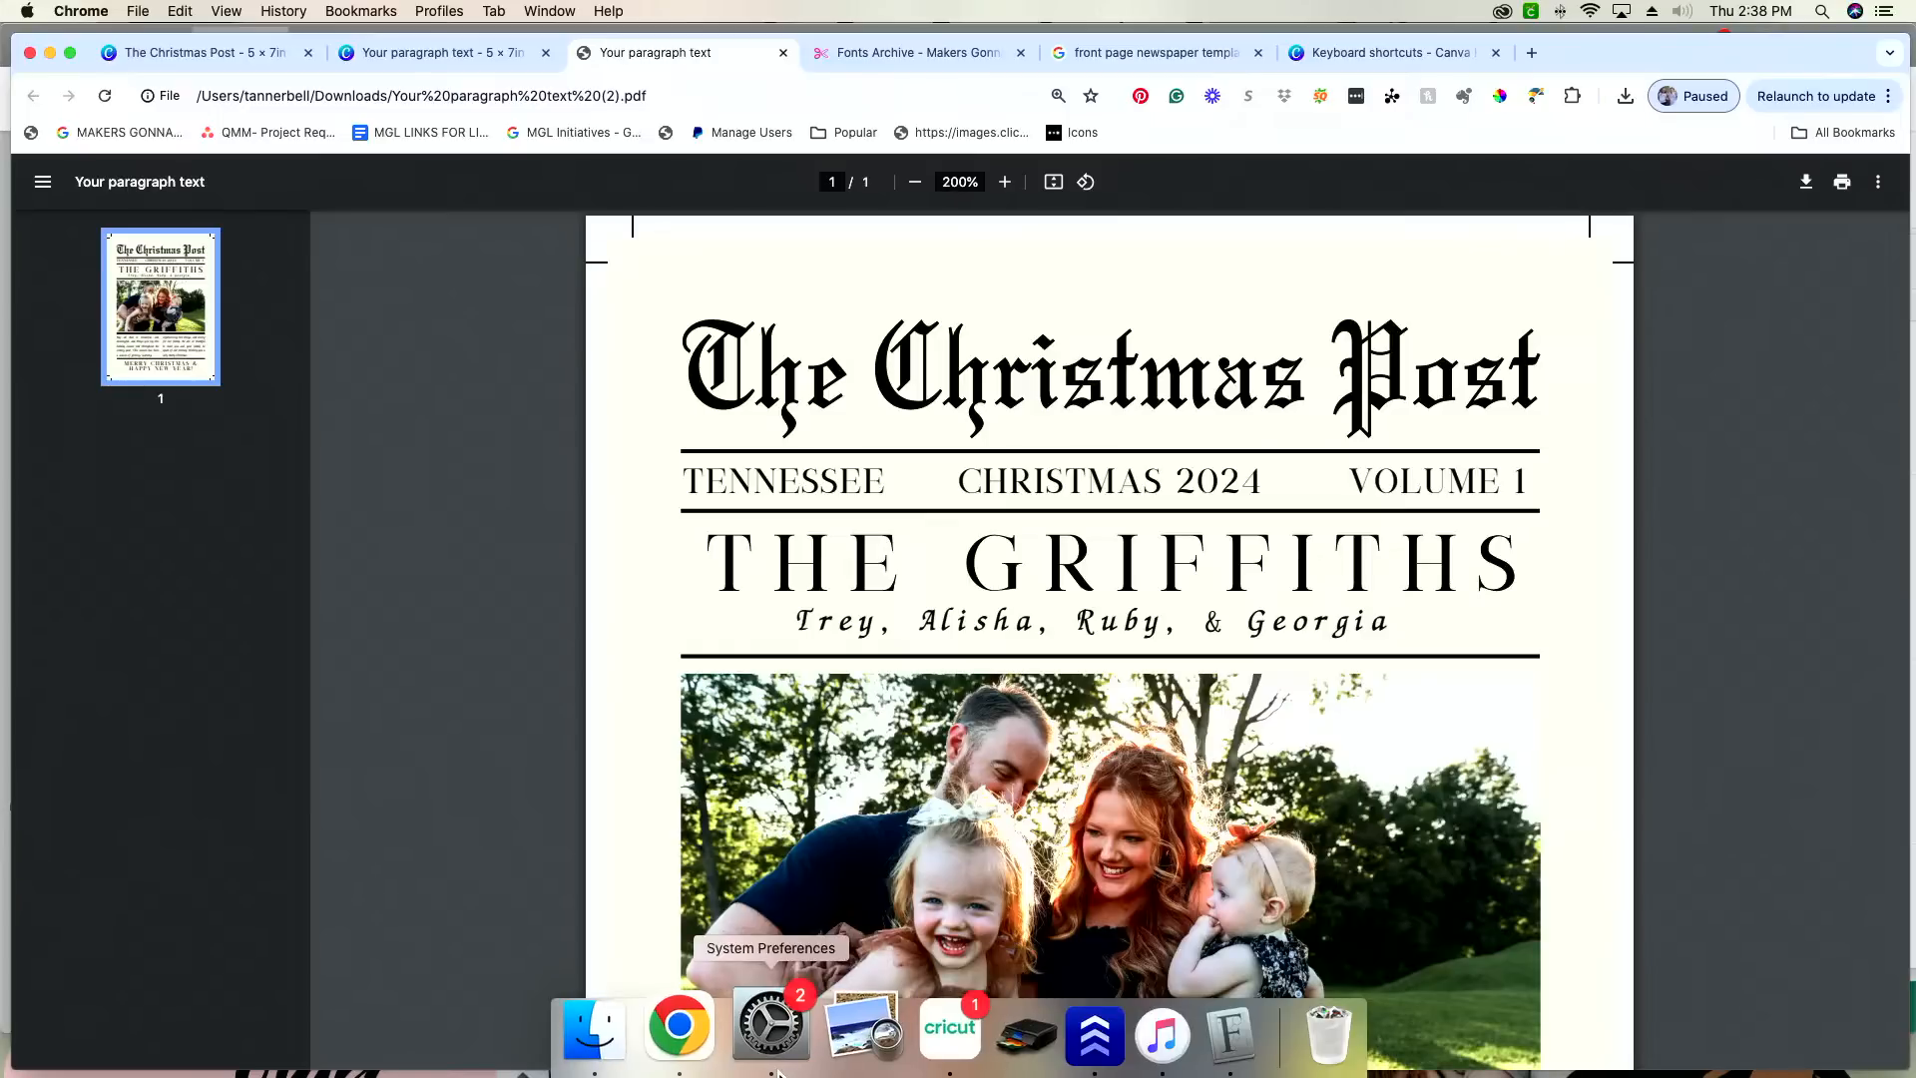
click(908, 1032)
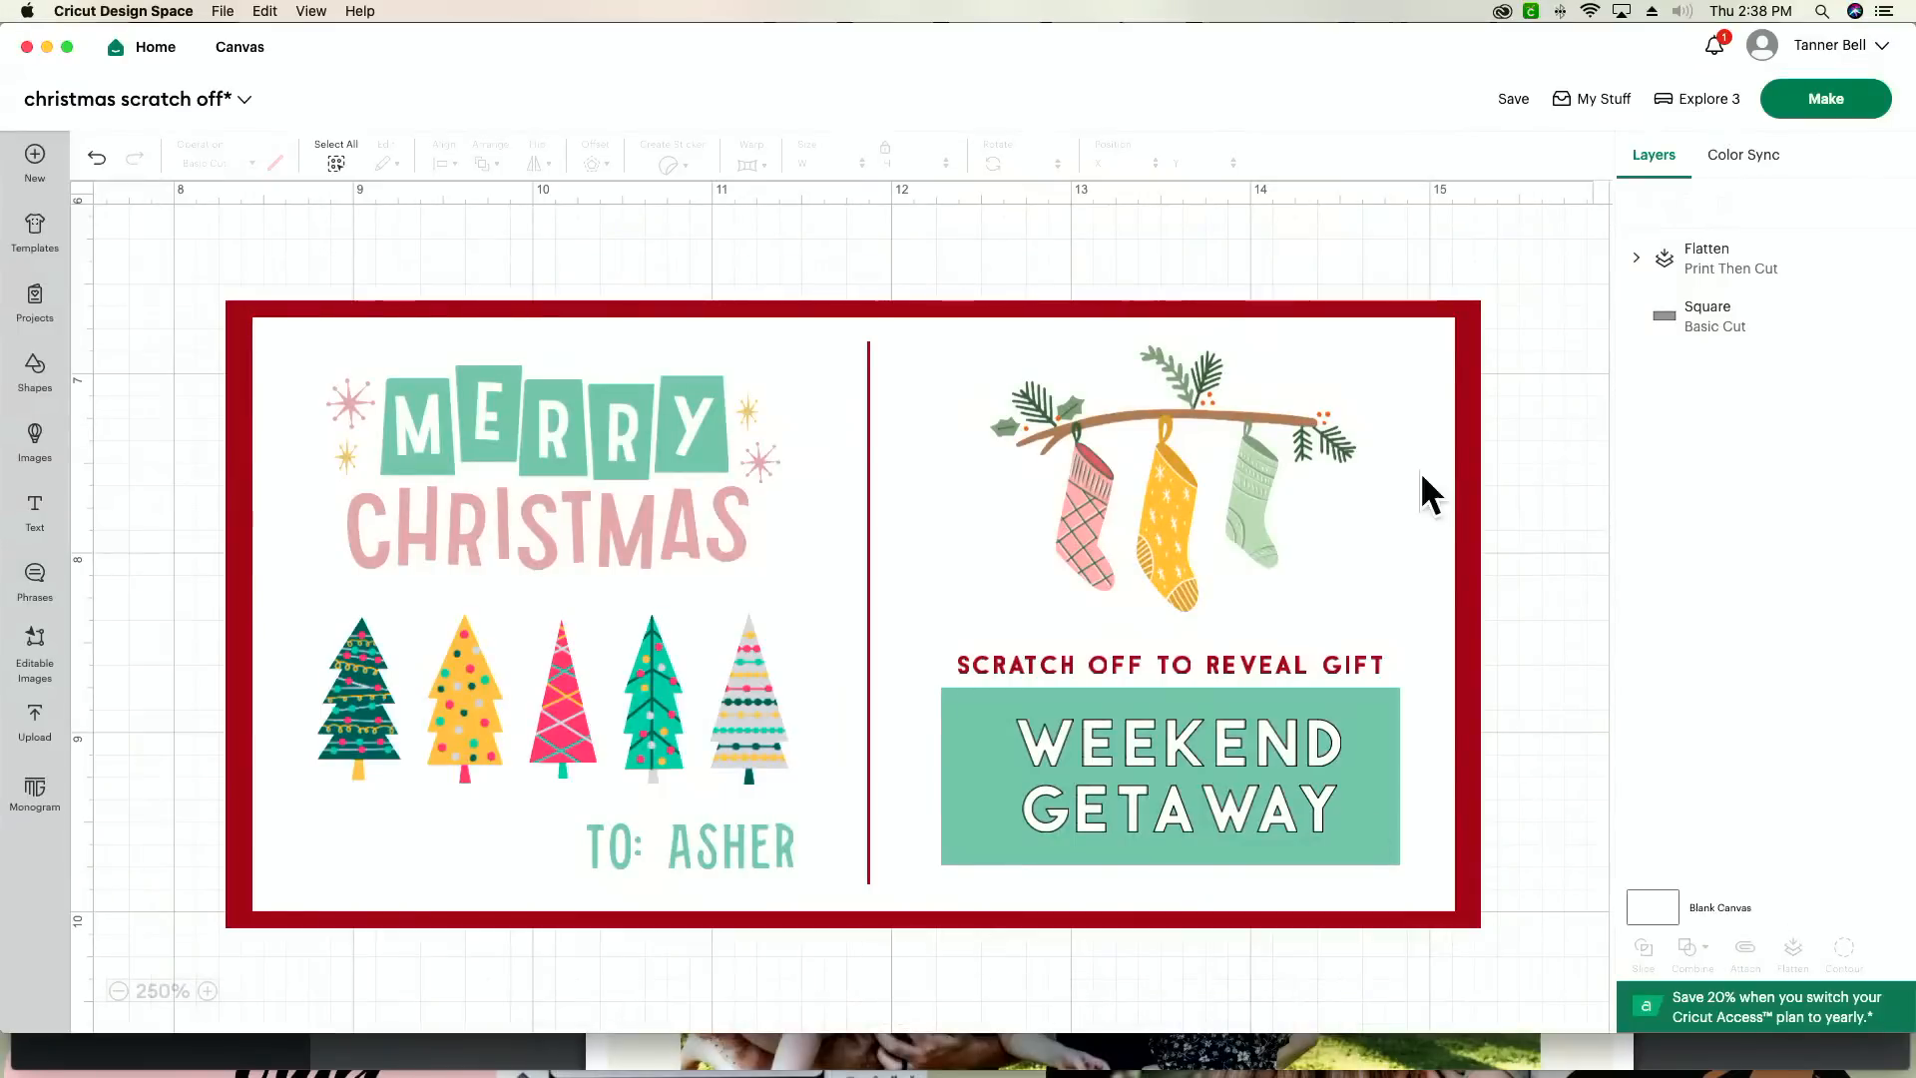
drag(1527, 341, 1043, 769)
key(Delete)
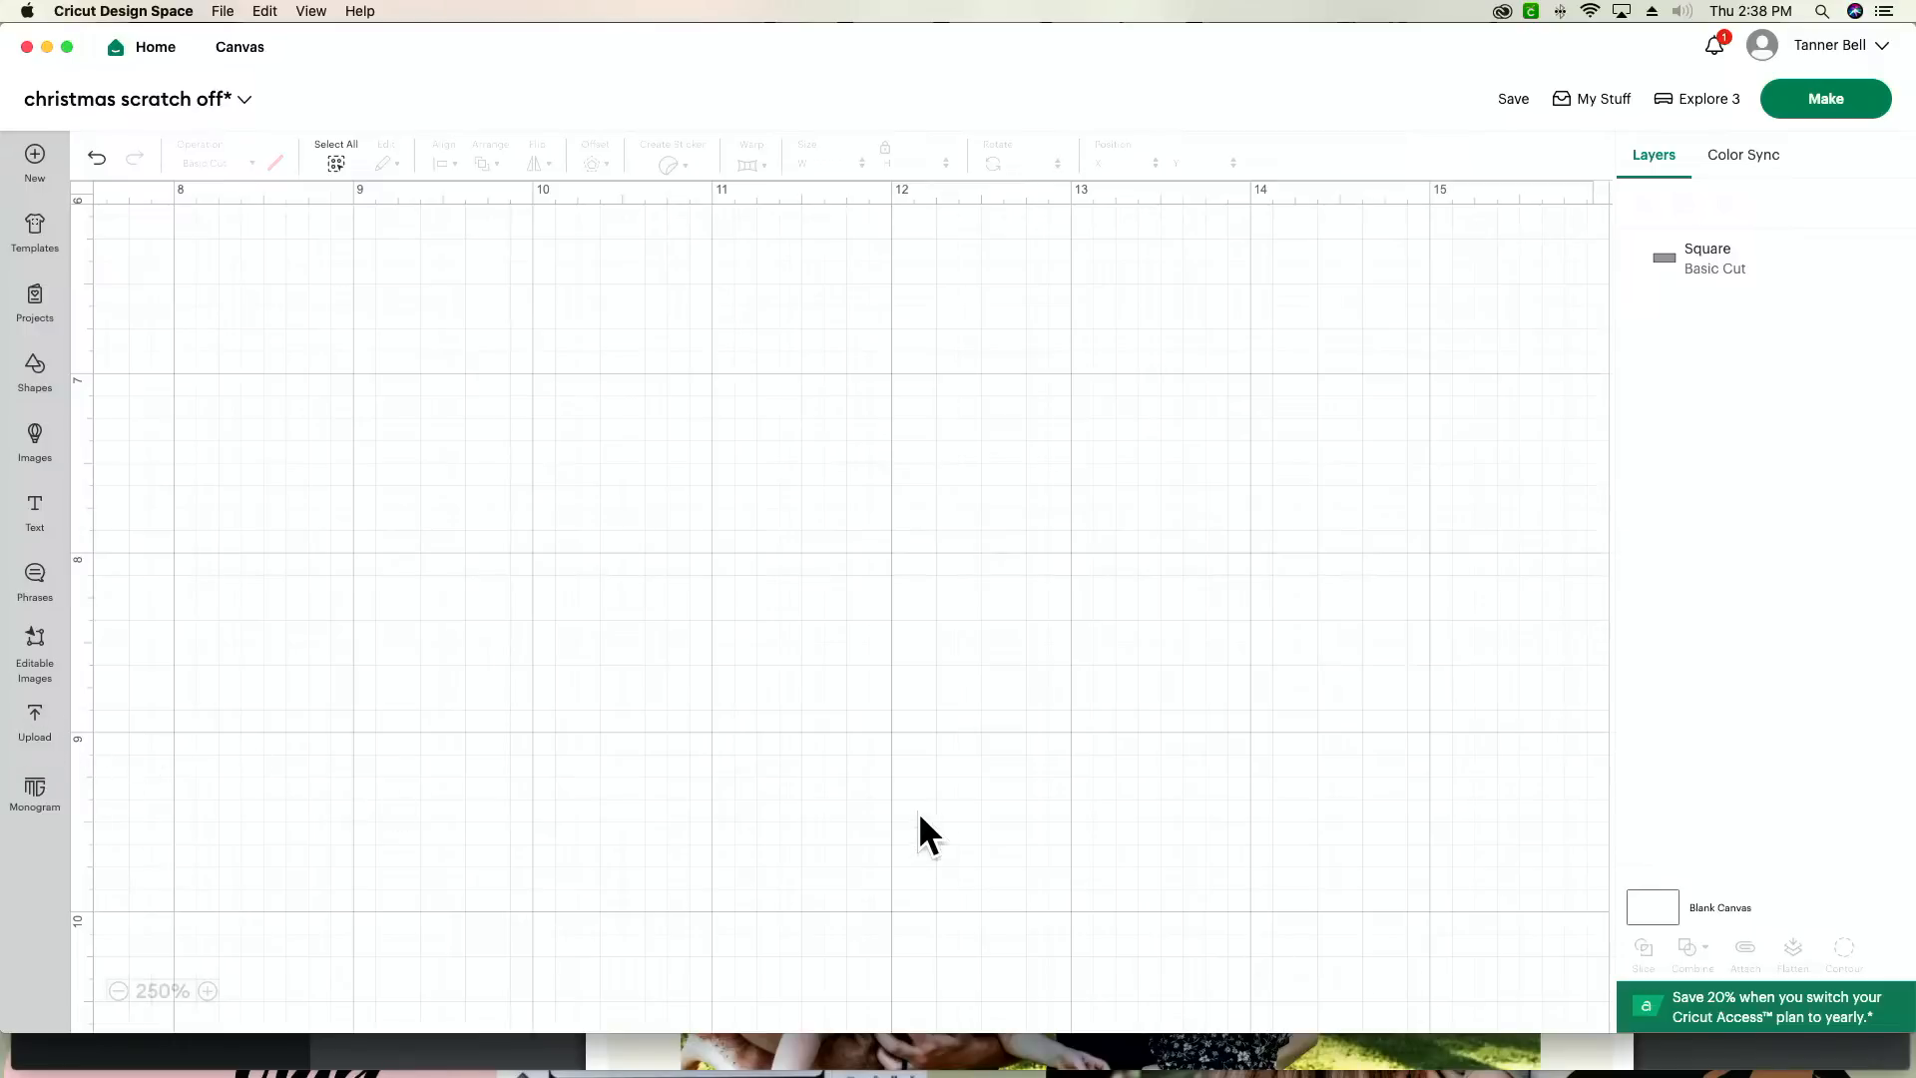
Step: Start an image upload and supply the card file "Your paragraph text (5).png" from the Downloads folder
click(36, 737)
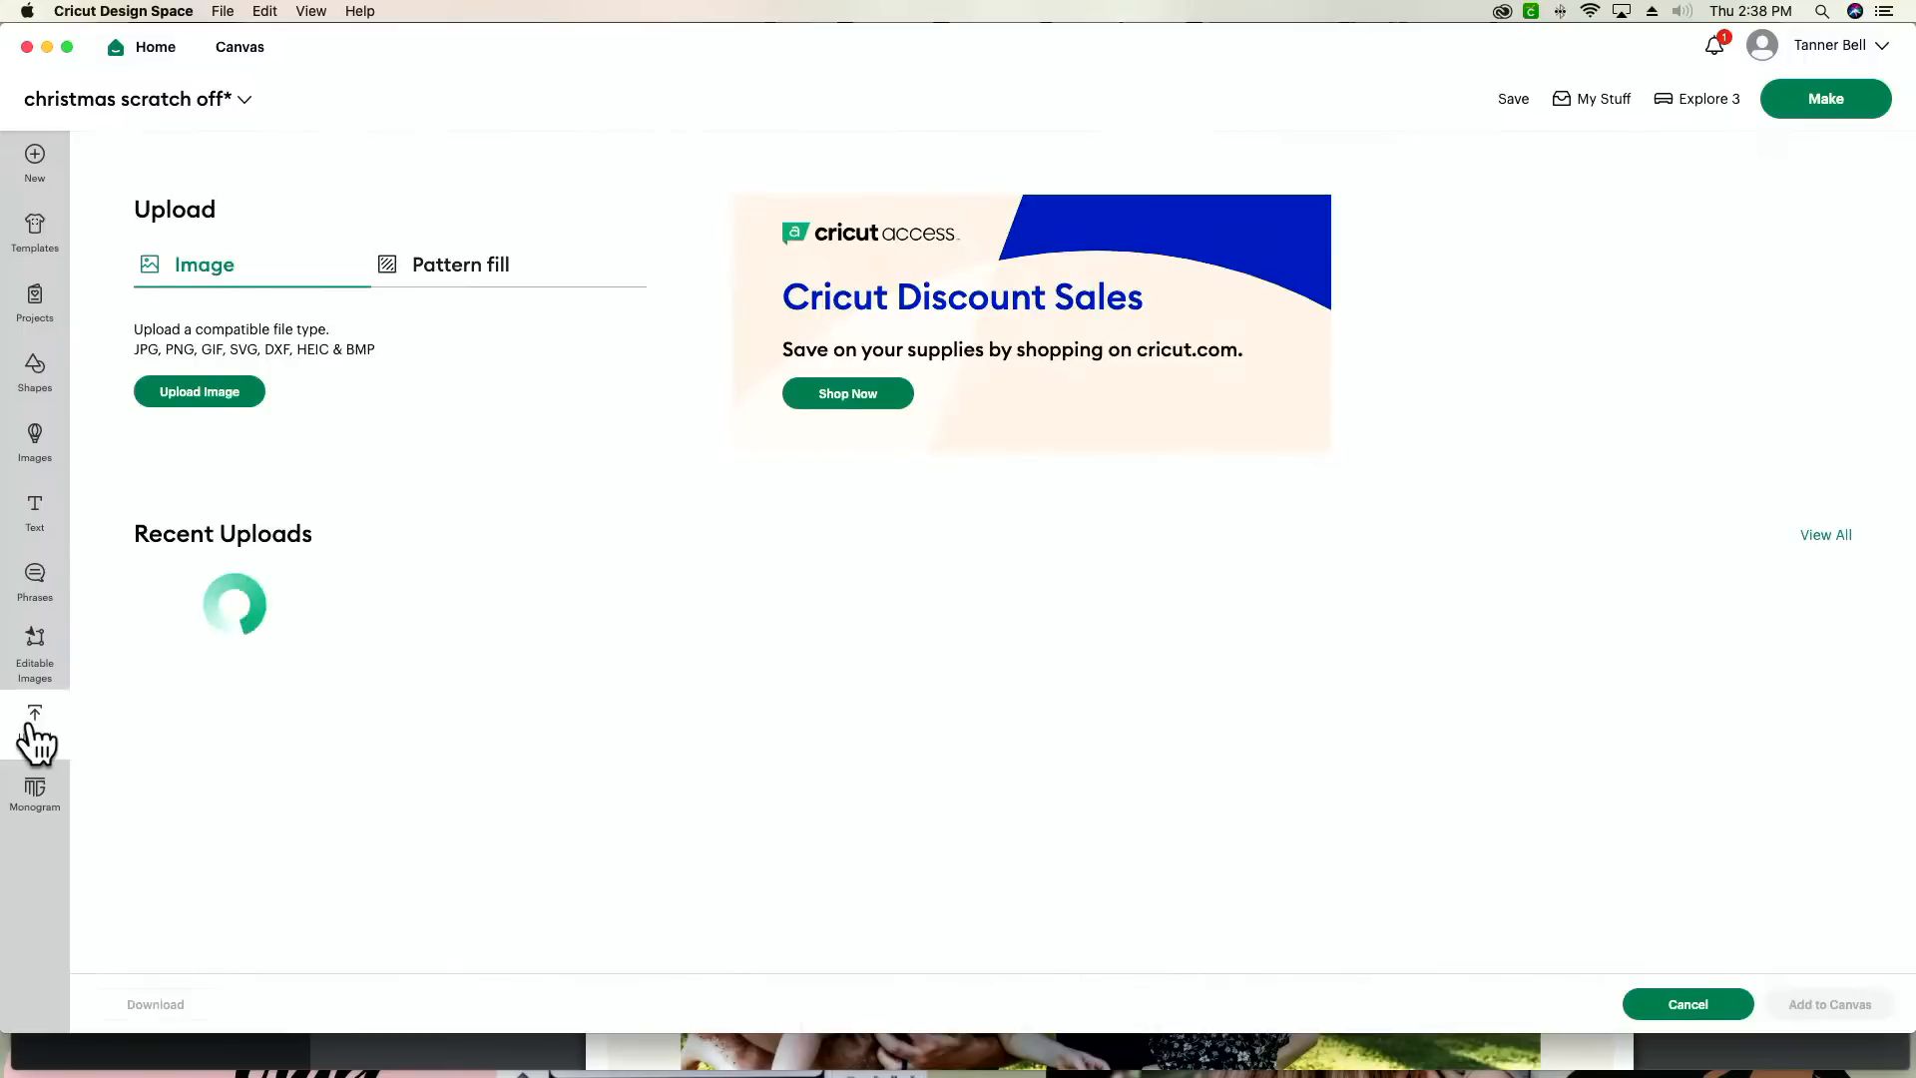
click(194, 392)
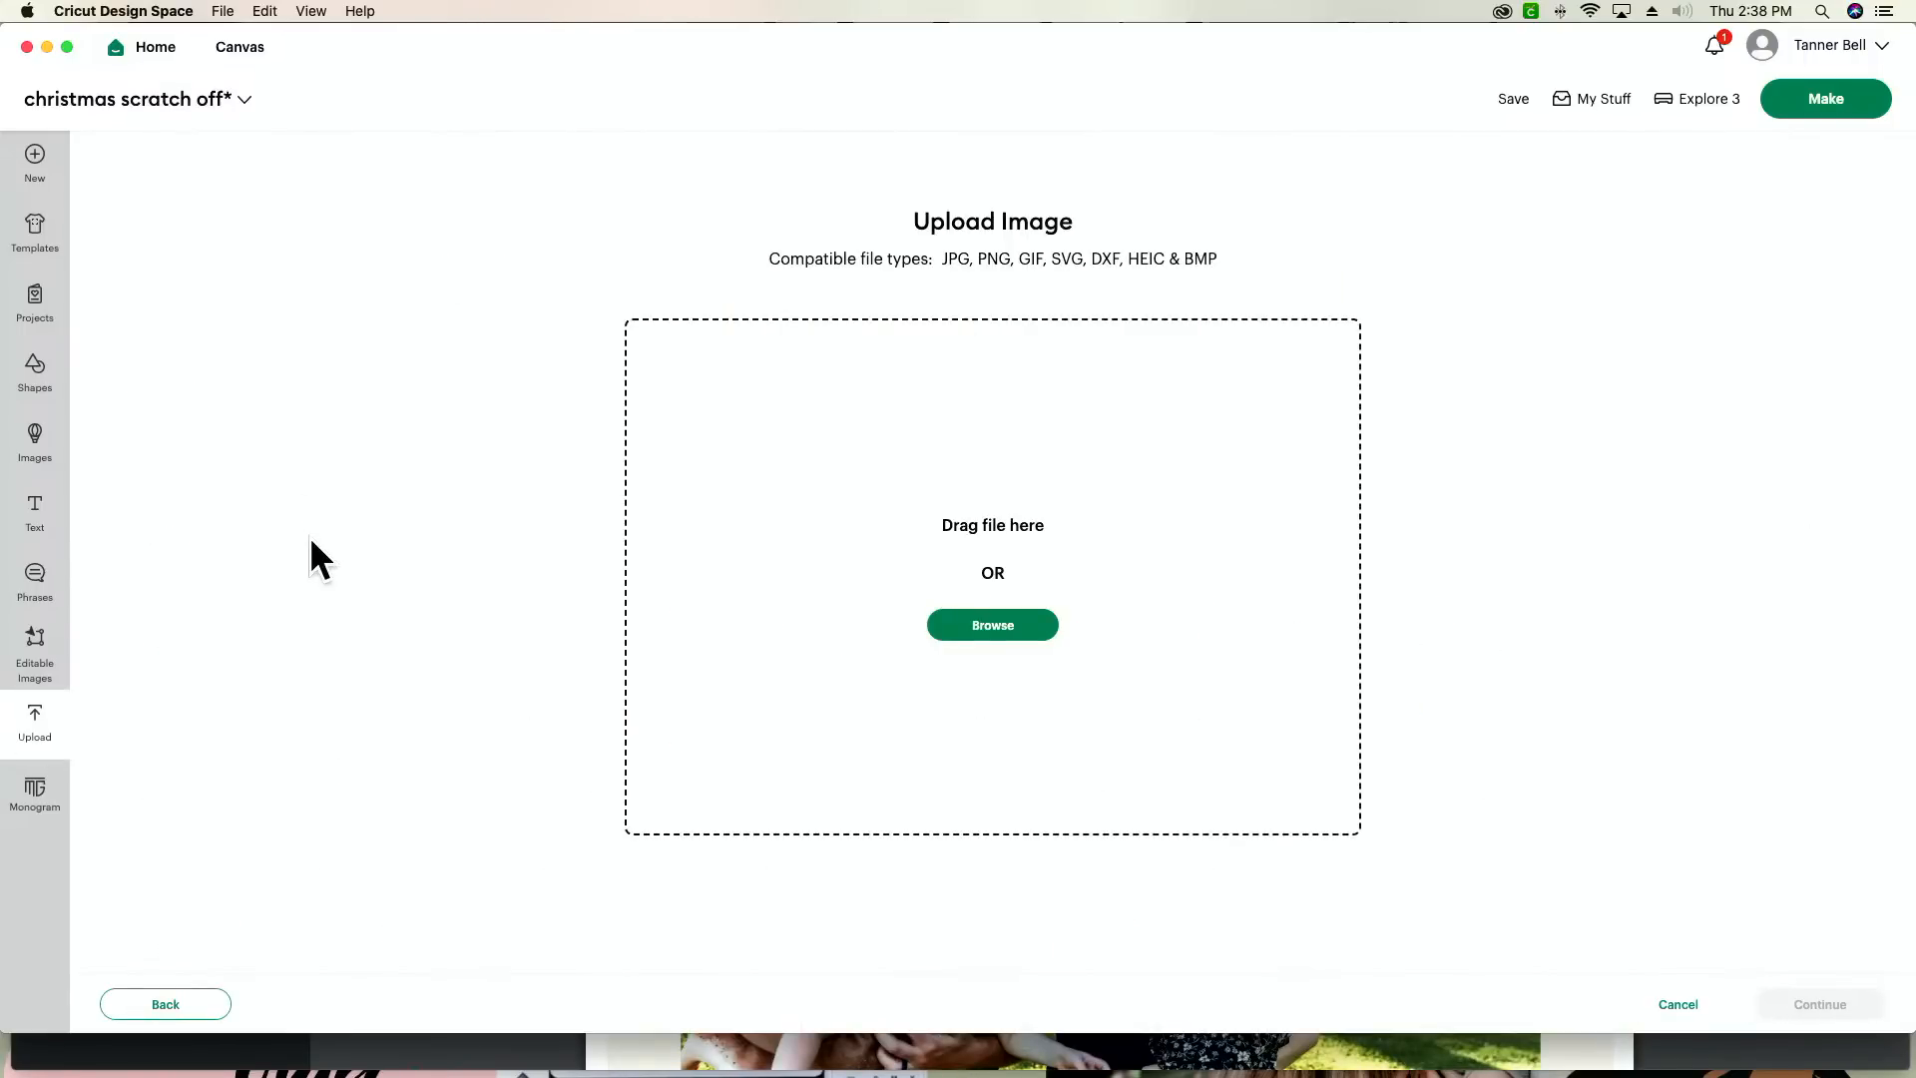
key(super+Tab)
key(super+Tab)
key(super+Tab)
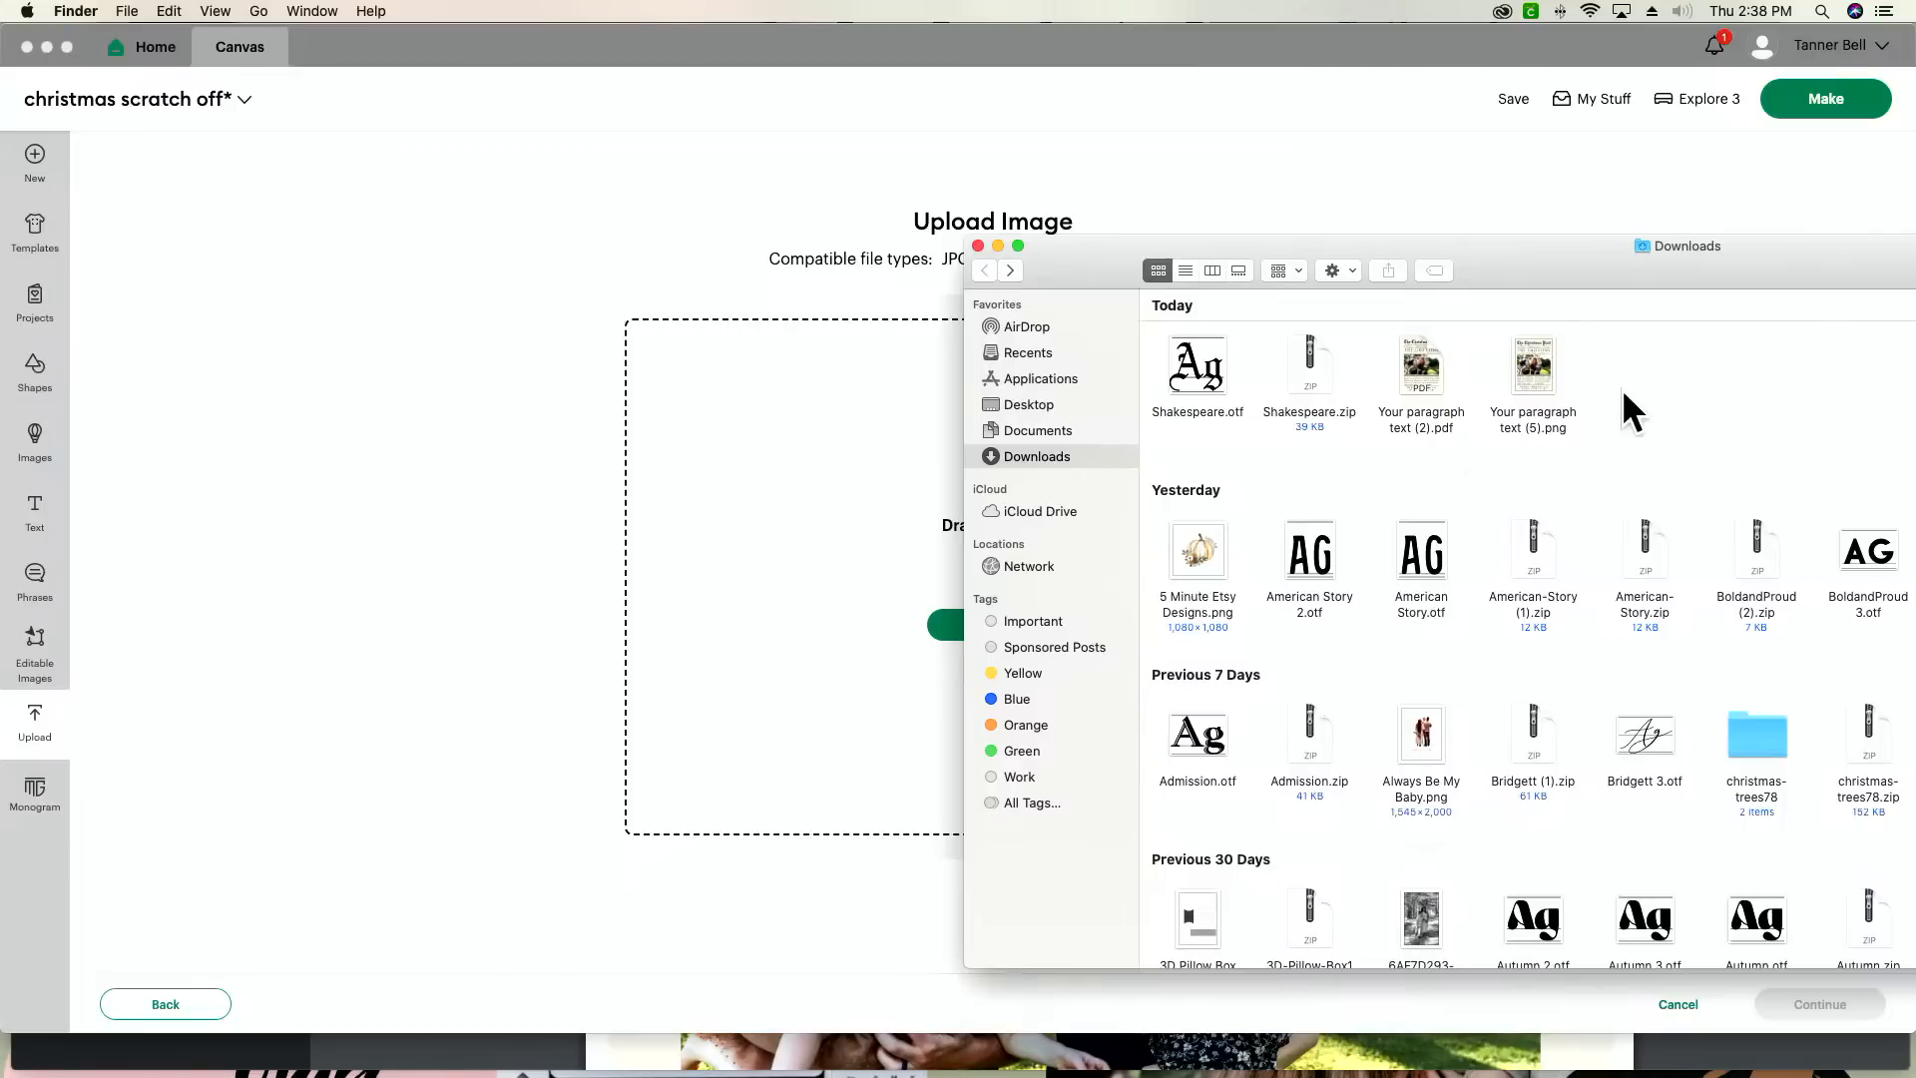
drag(1533, 369, 791, 542)
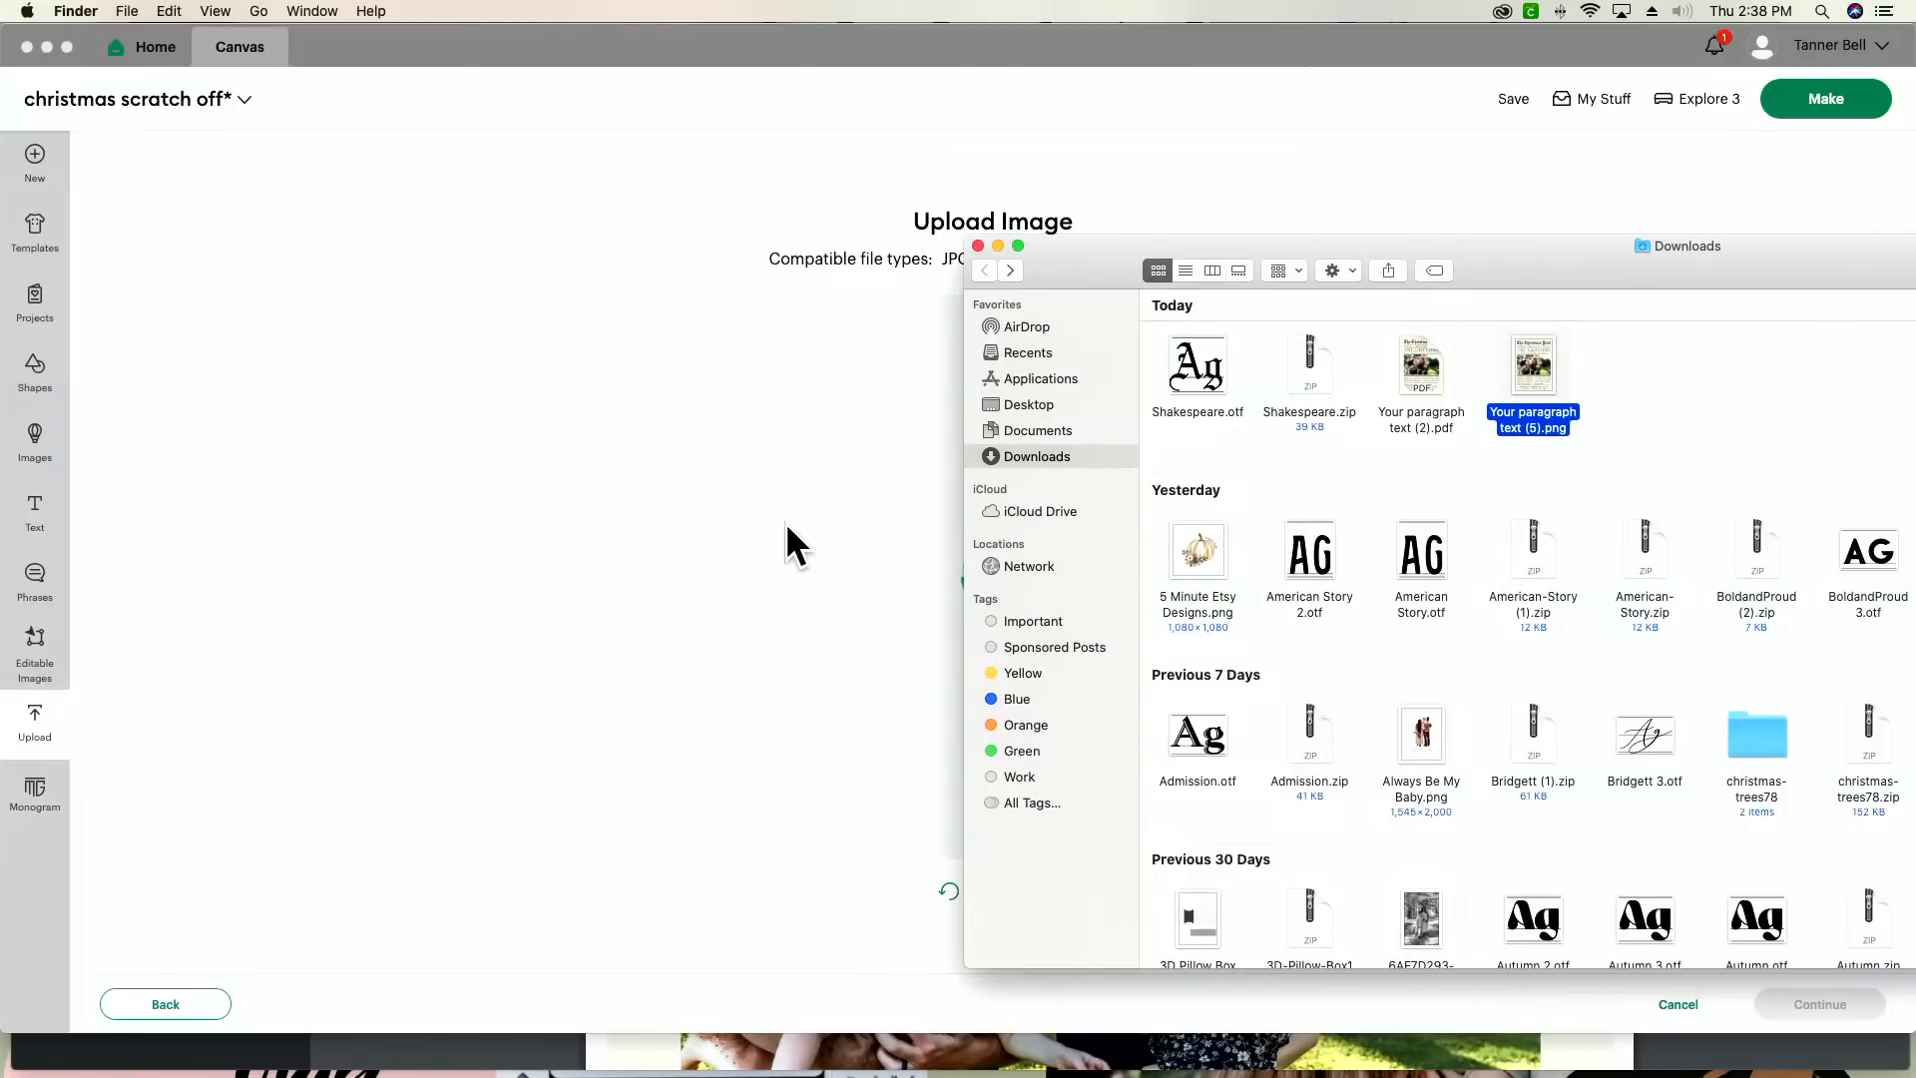
click(799, 543)
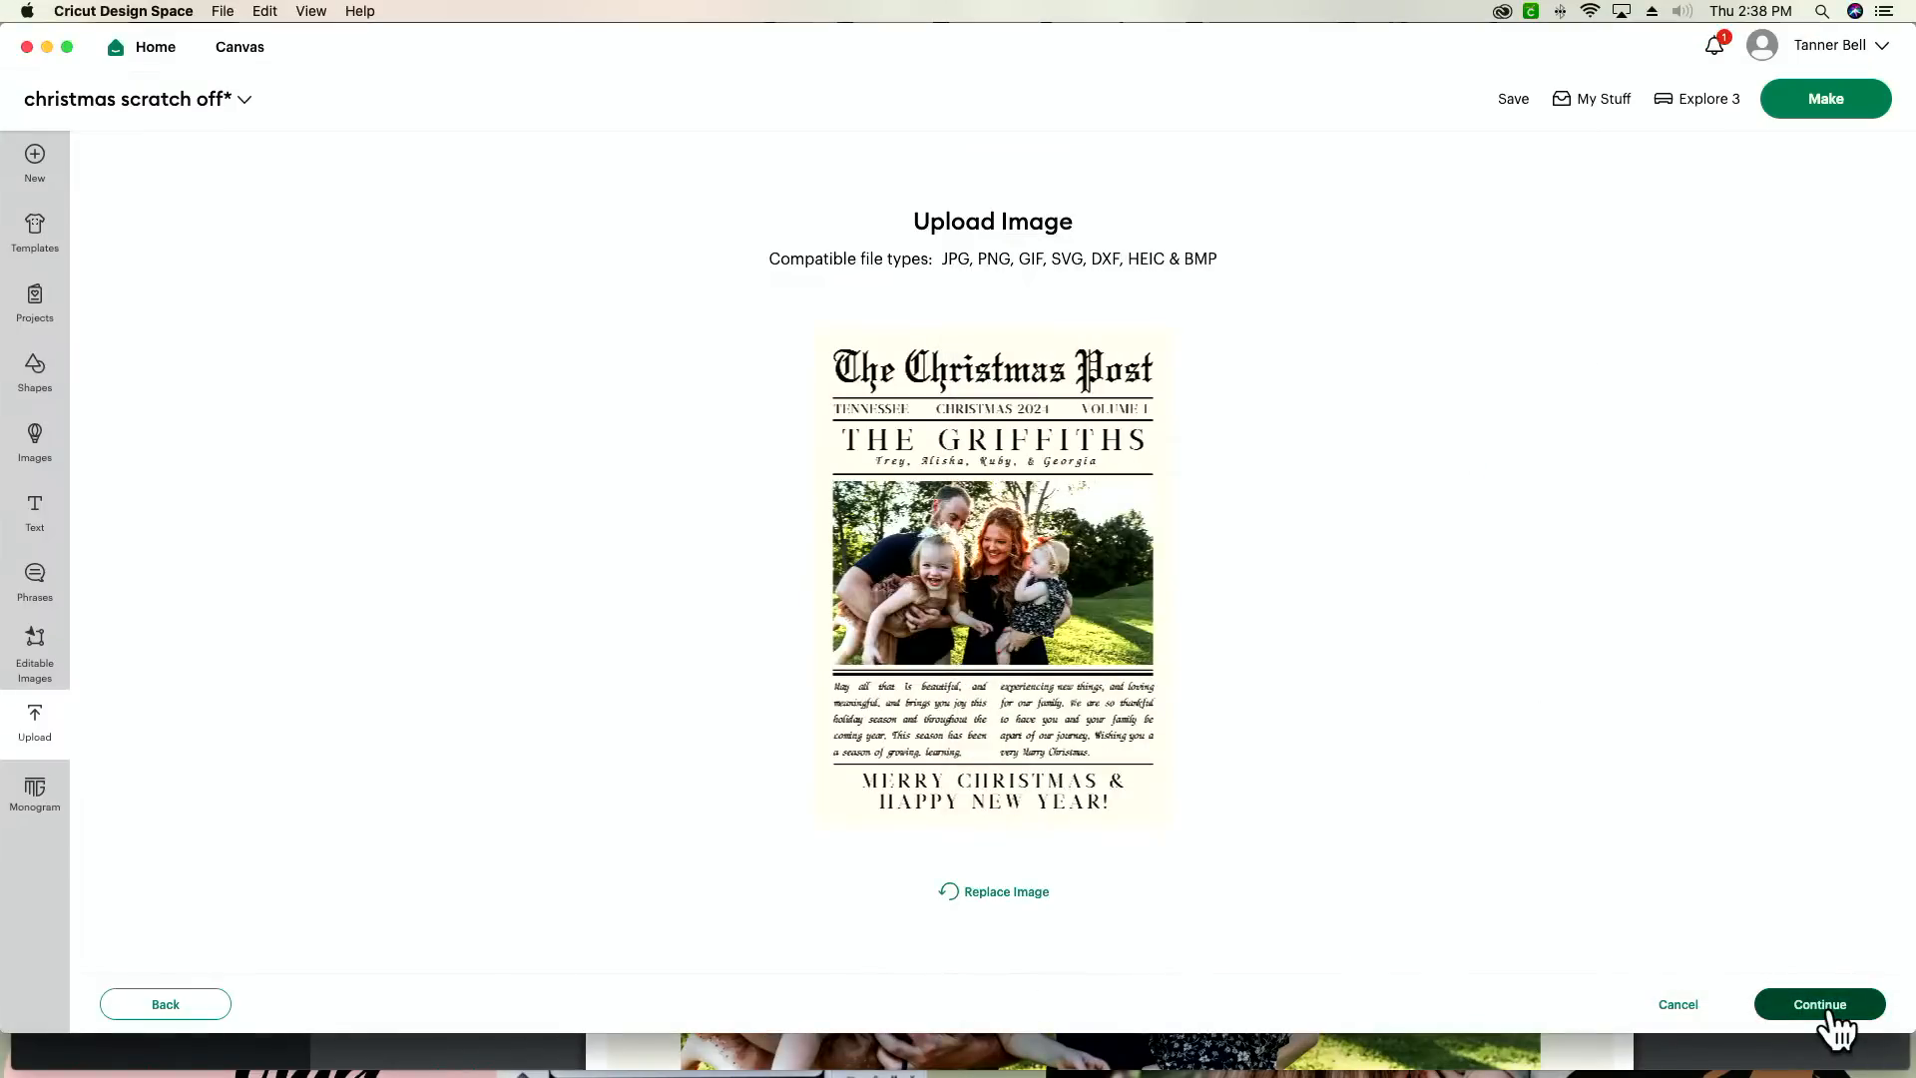
Step: Keep the card's background, convert the upload to a Flat Graphic, and add it to the canvas under its default name
click(1832, 1016)
click(1843, 1010)
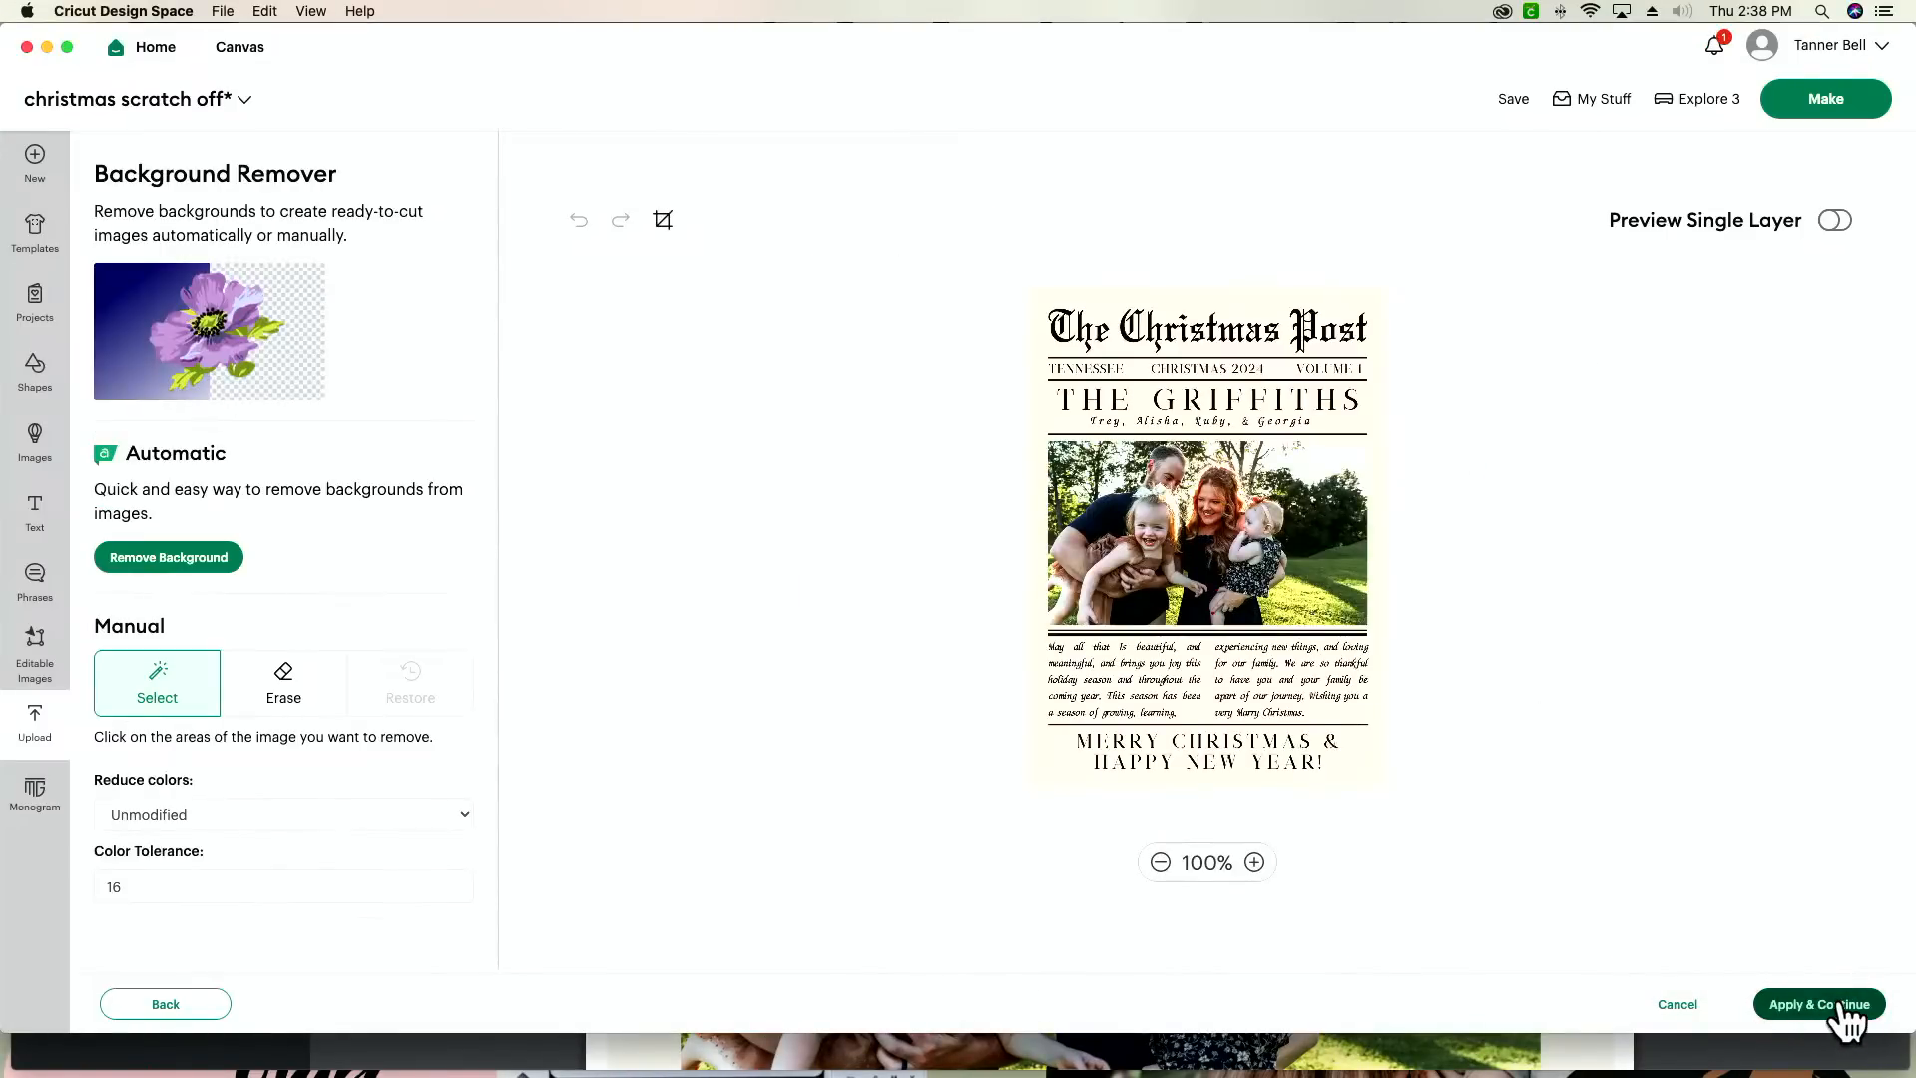
click(1437, 573)
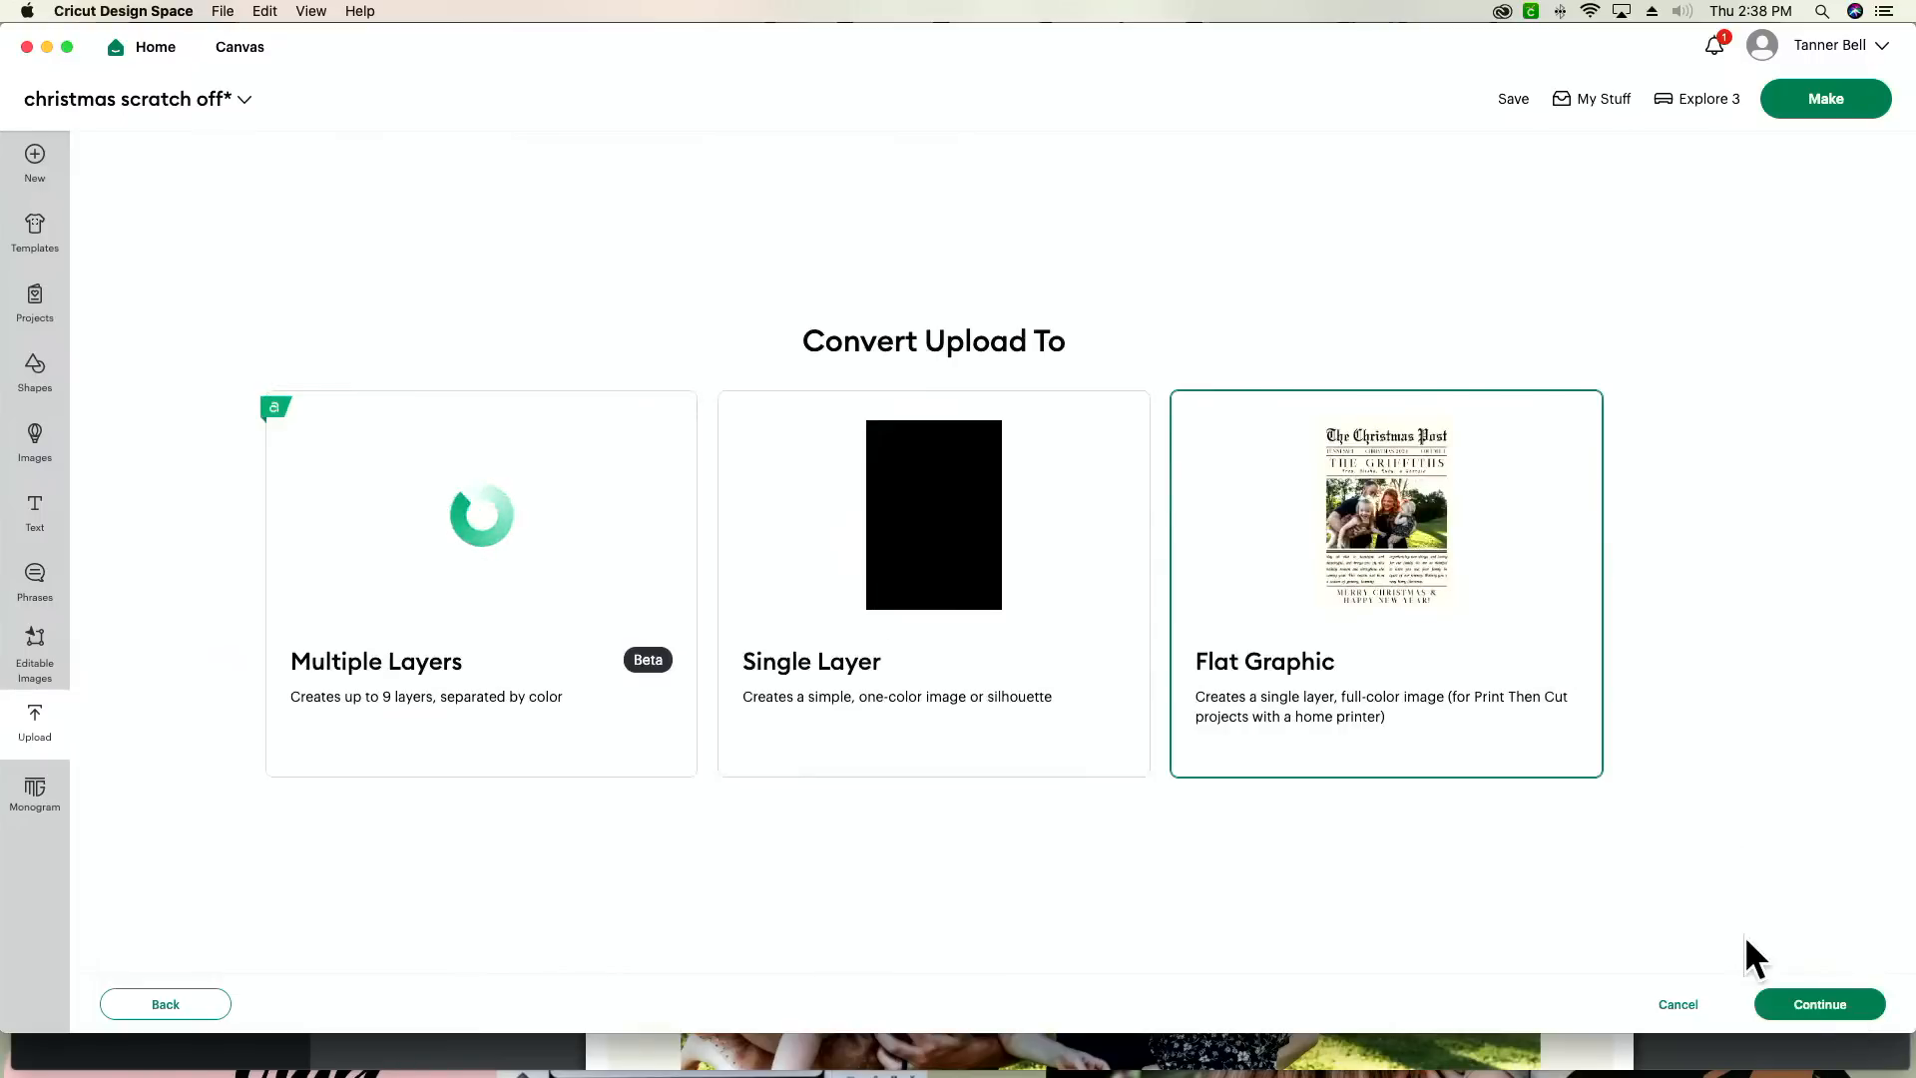
click(1812, 1010)
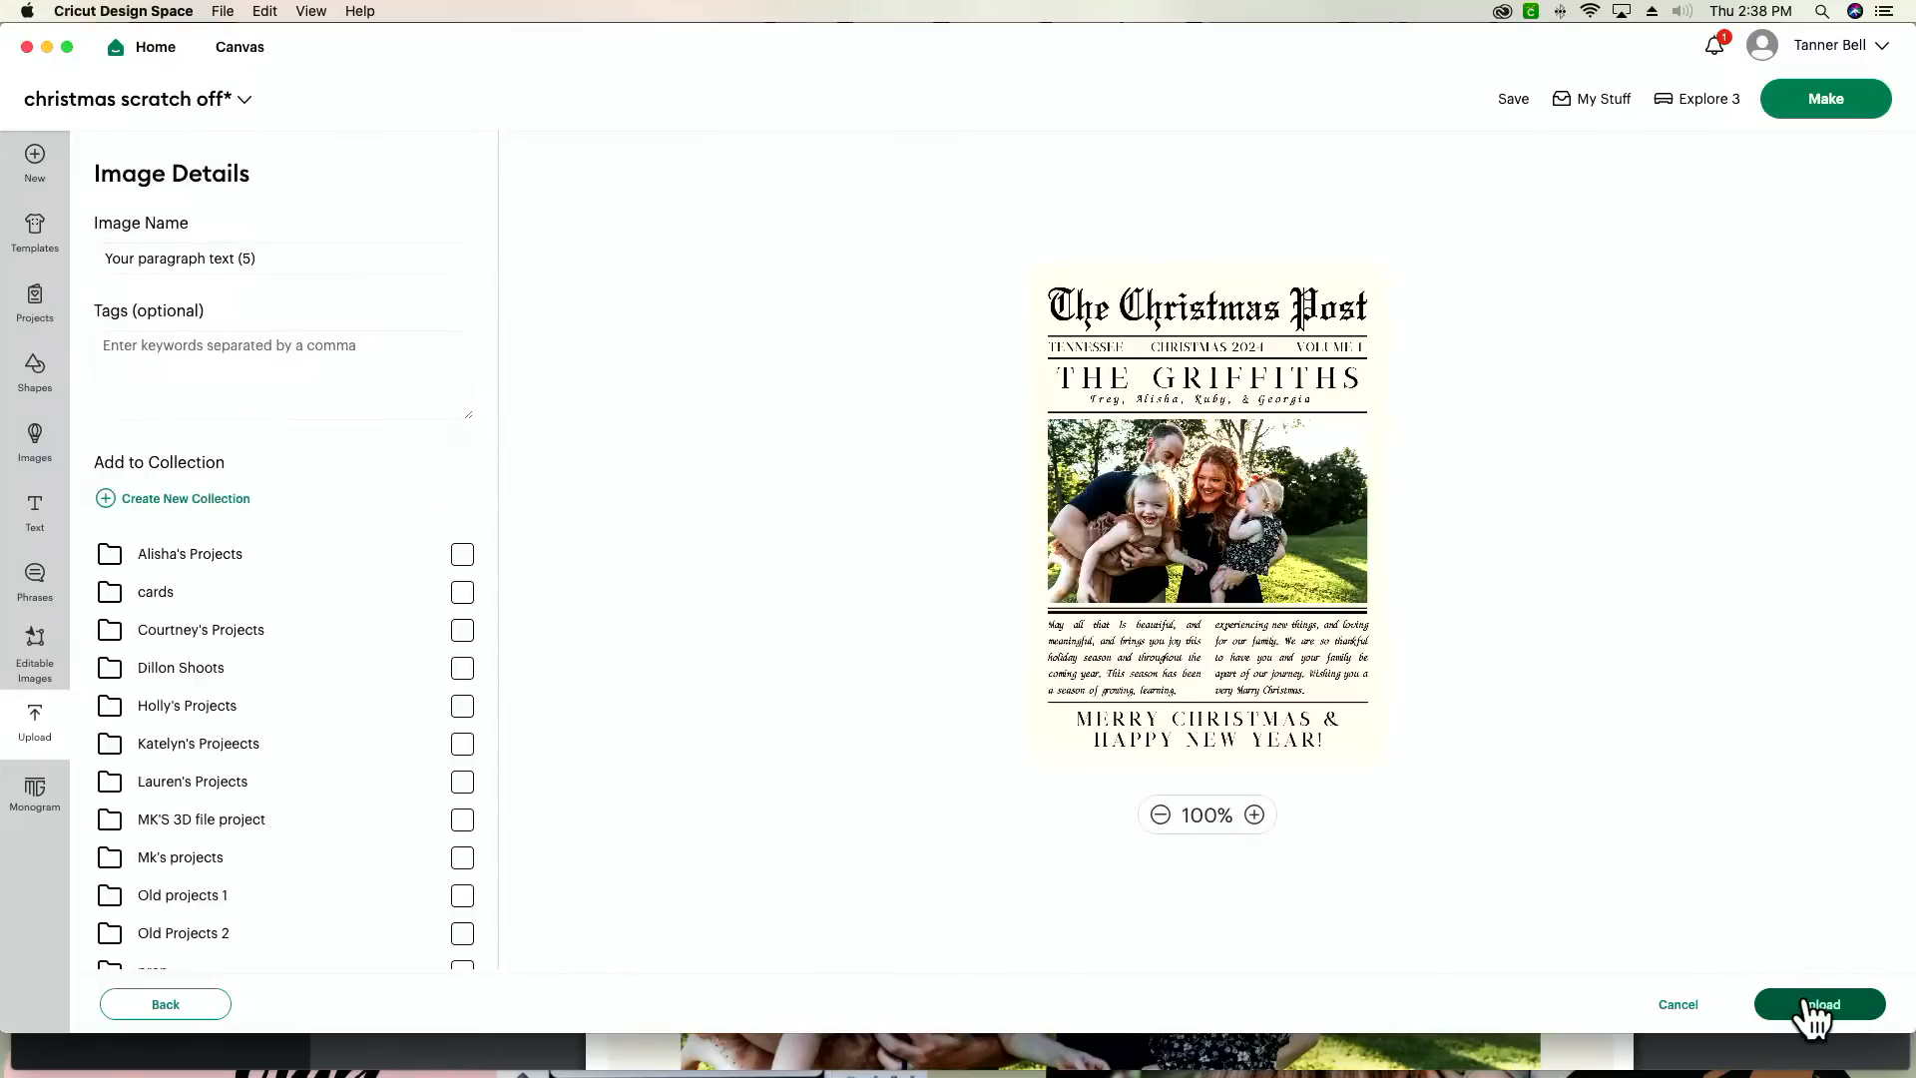
click(1816, 1008)
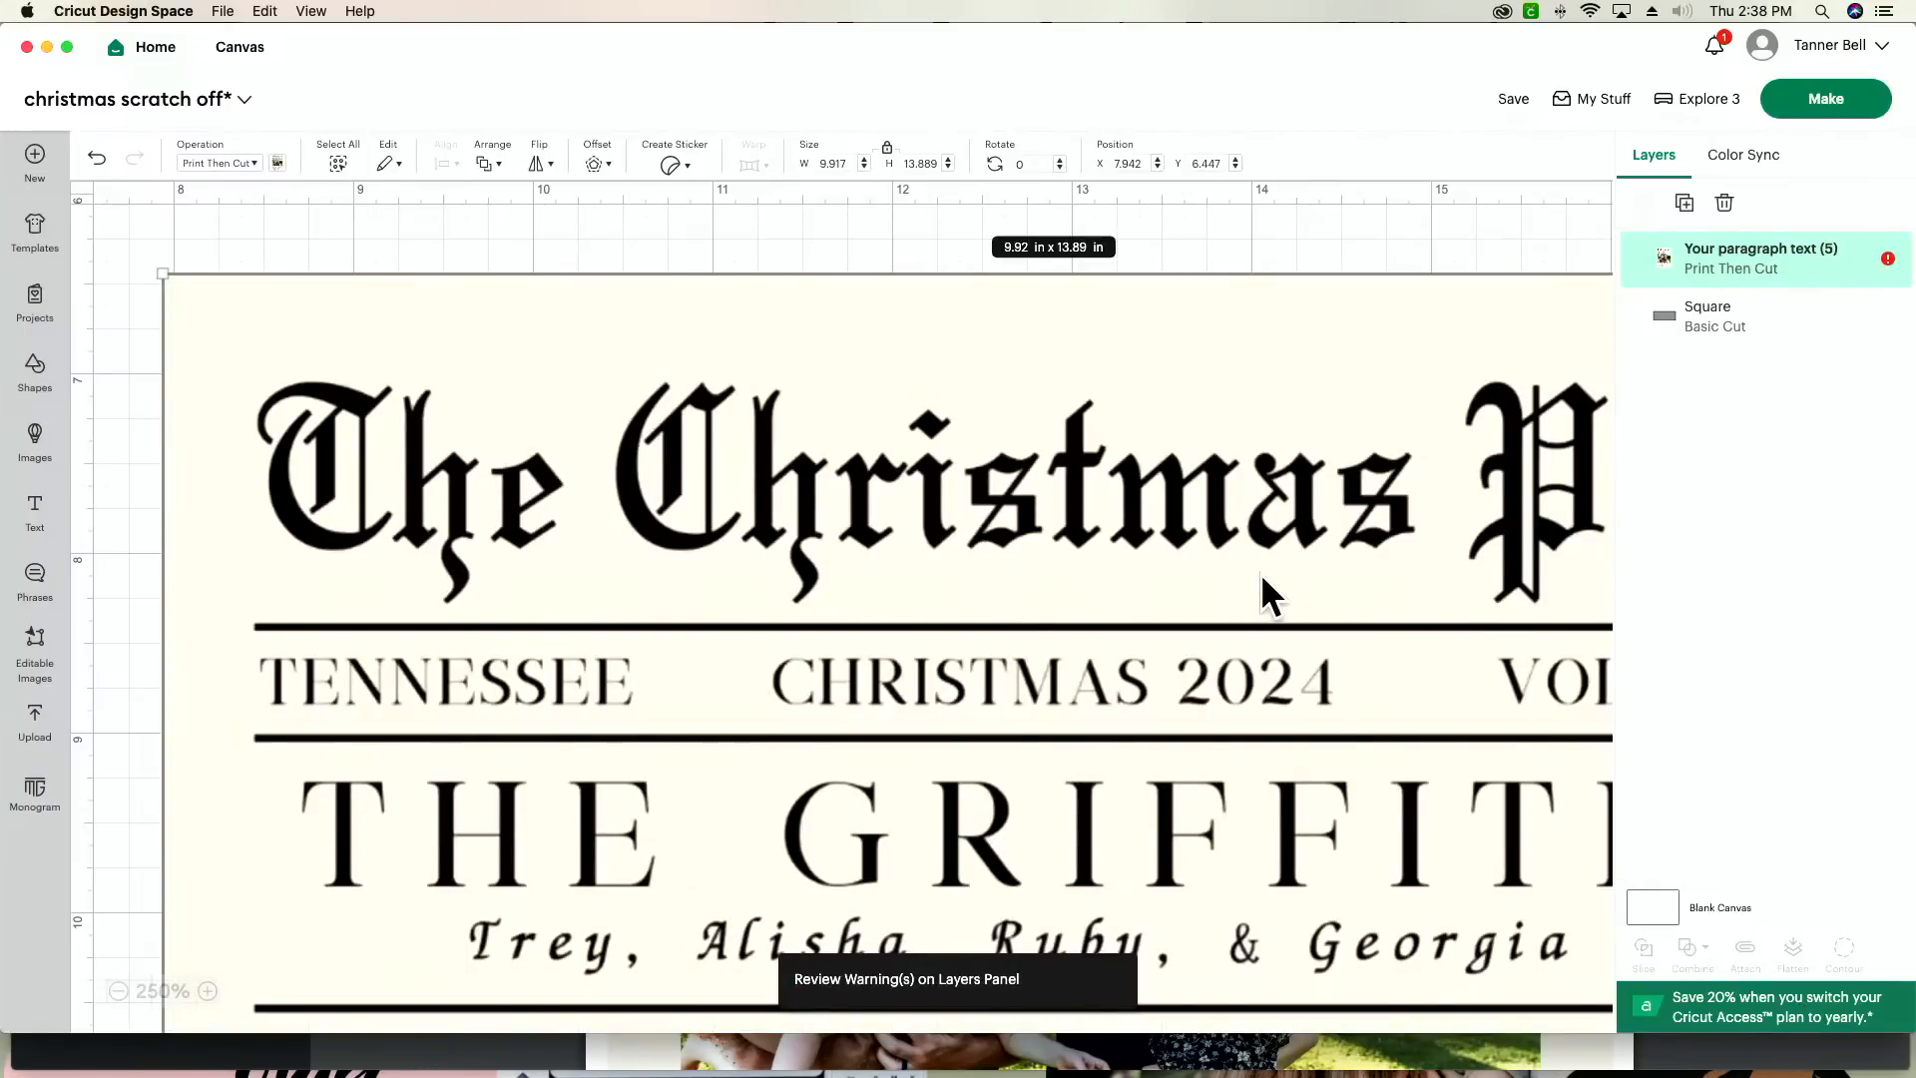
Step: Set the card image's width to 5 in with its proportions locked
drag(1303, 564, 1268, 558)
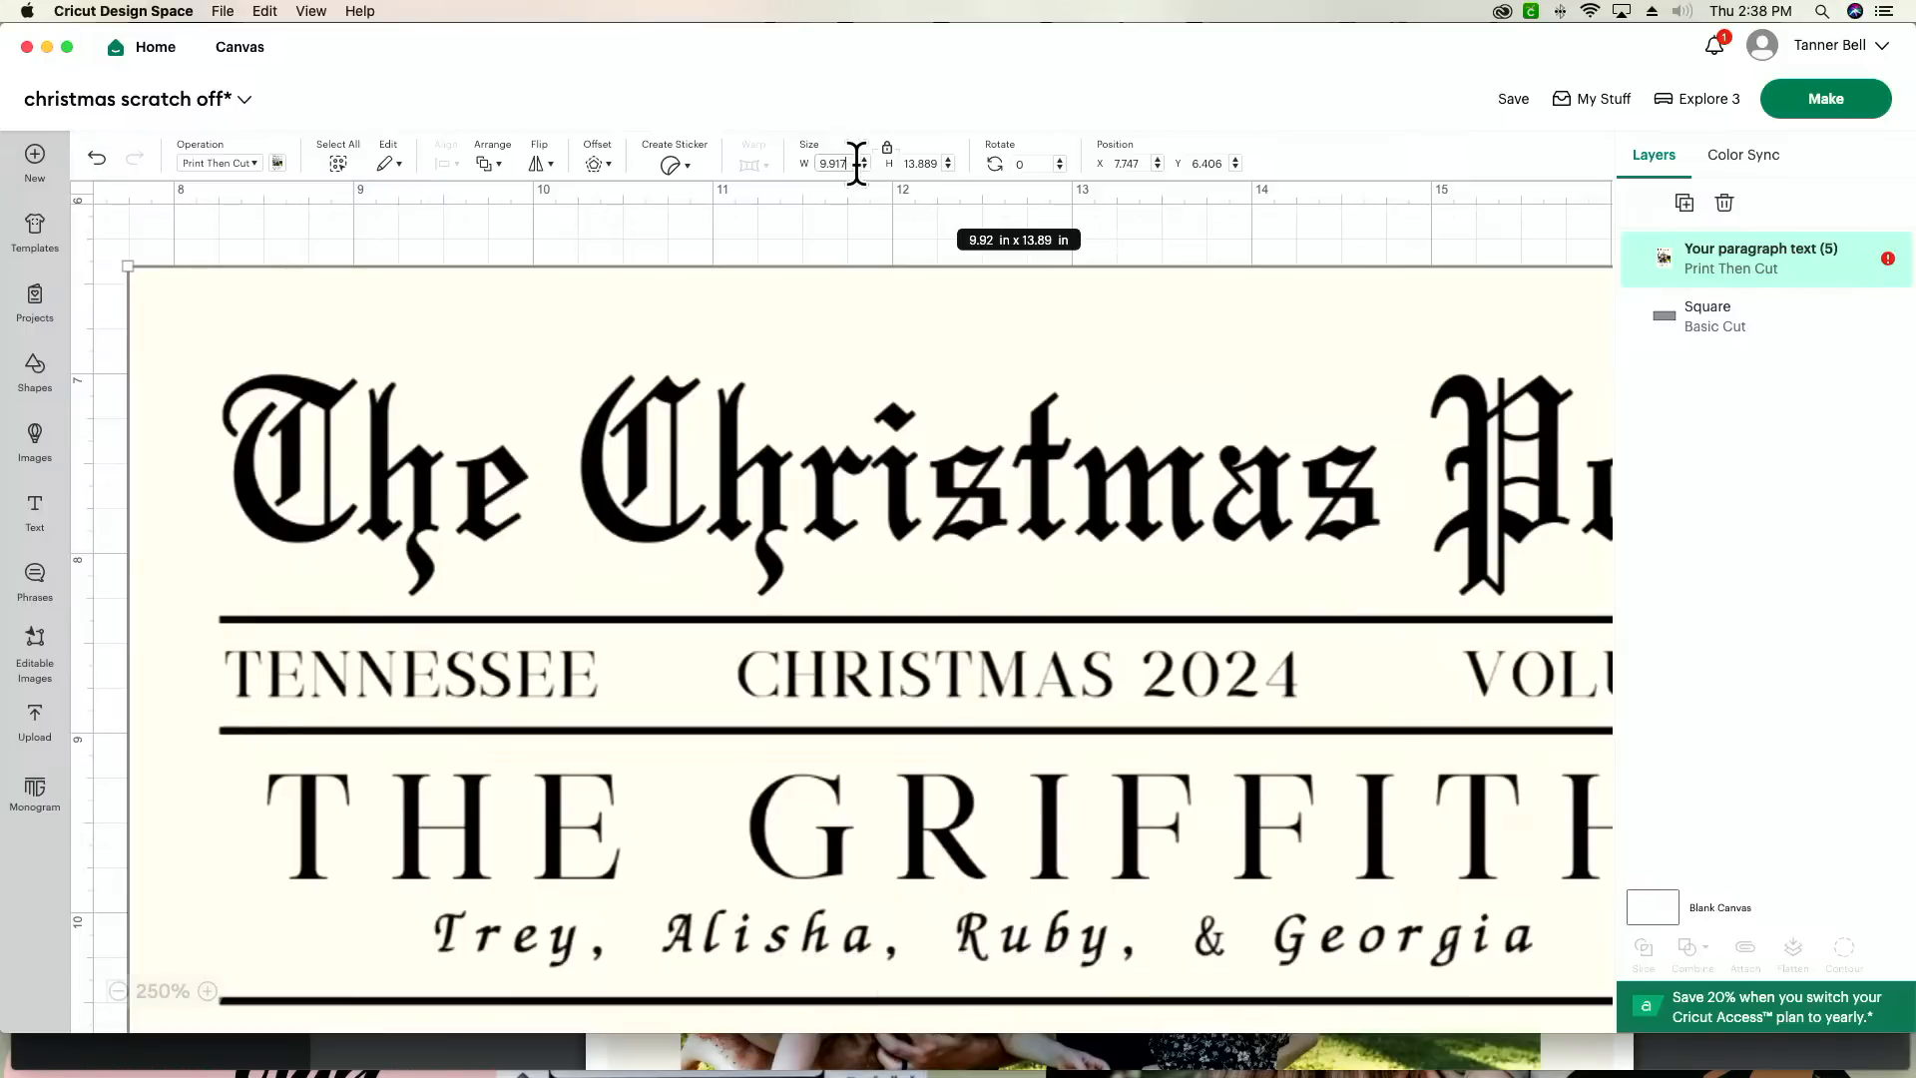
text(5)
key(Return)
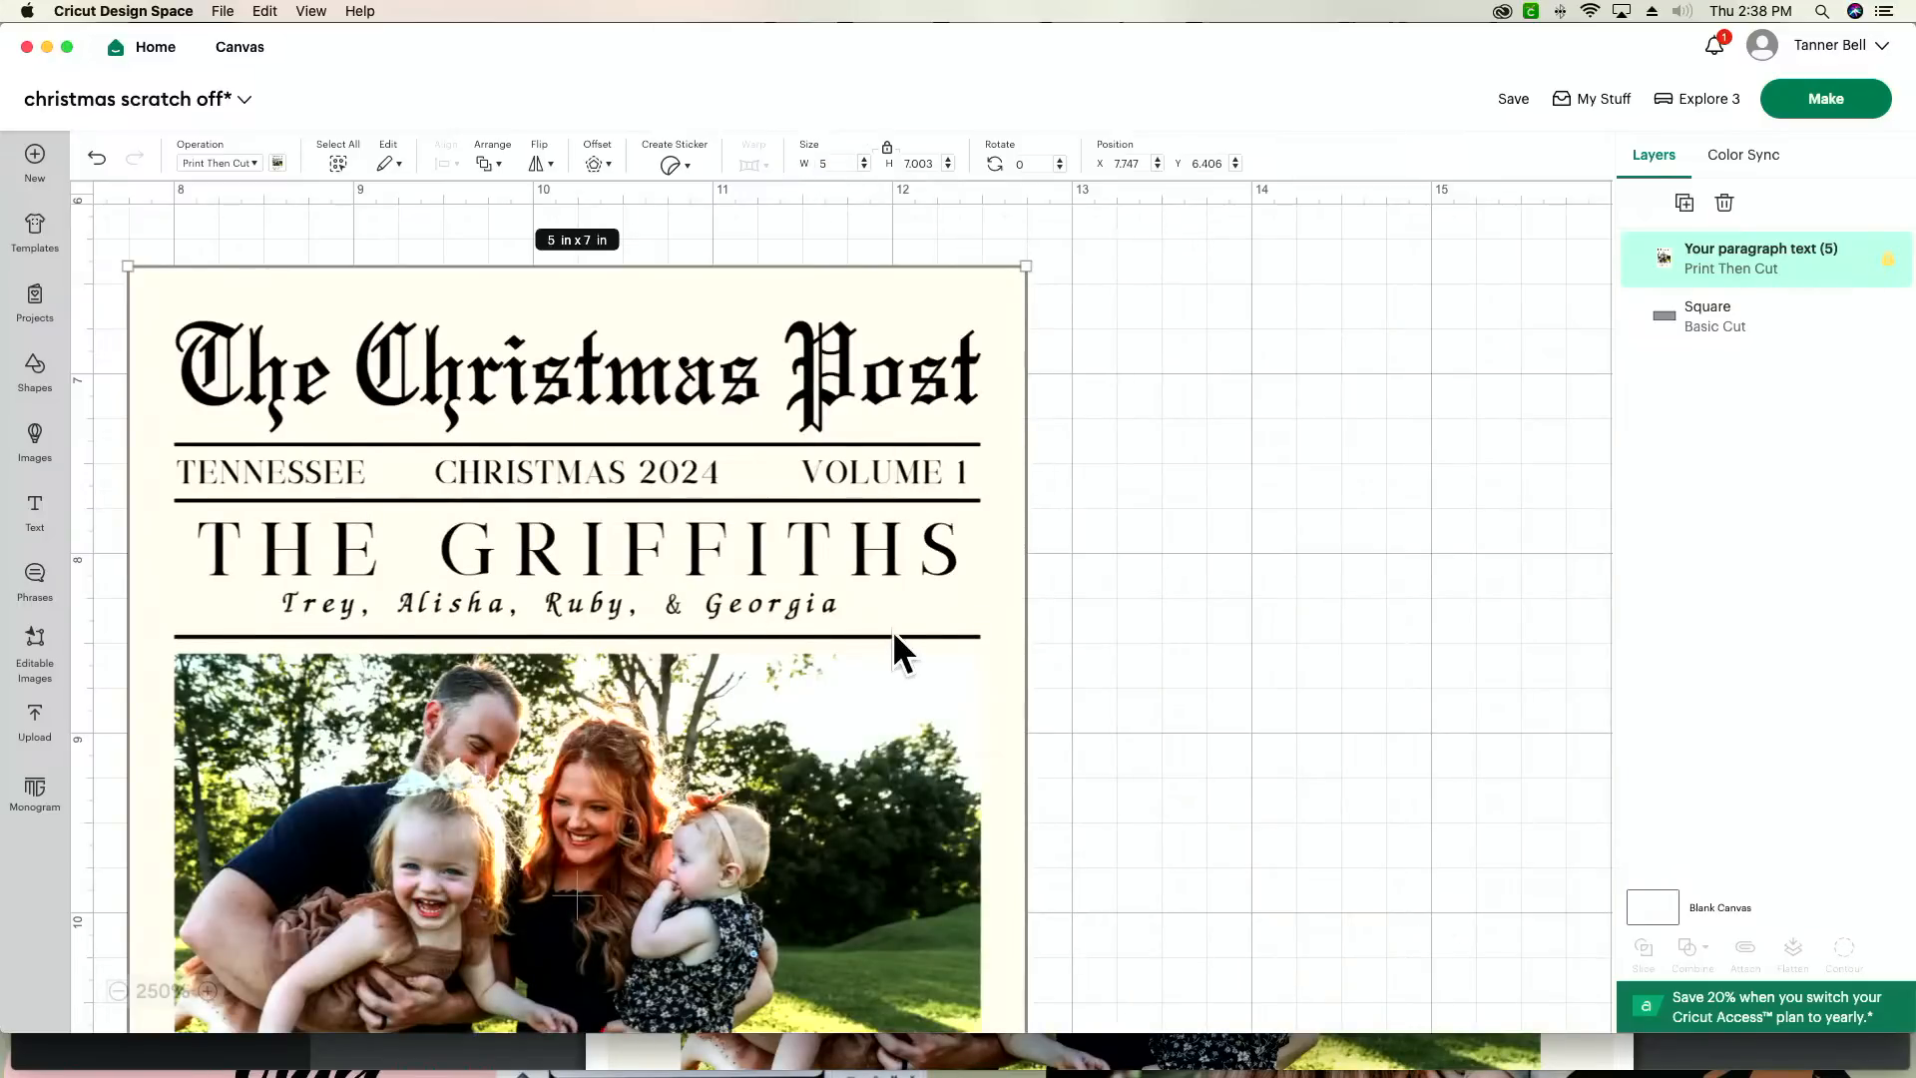
Step: Delete the leftover gray rectangle and reposition the card higher on the canvas at about x 7.26, y 5.59
scroll(878, 699, down, 3)
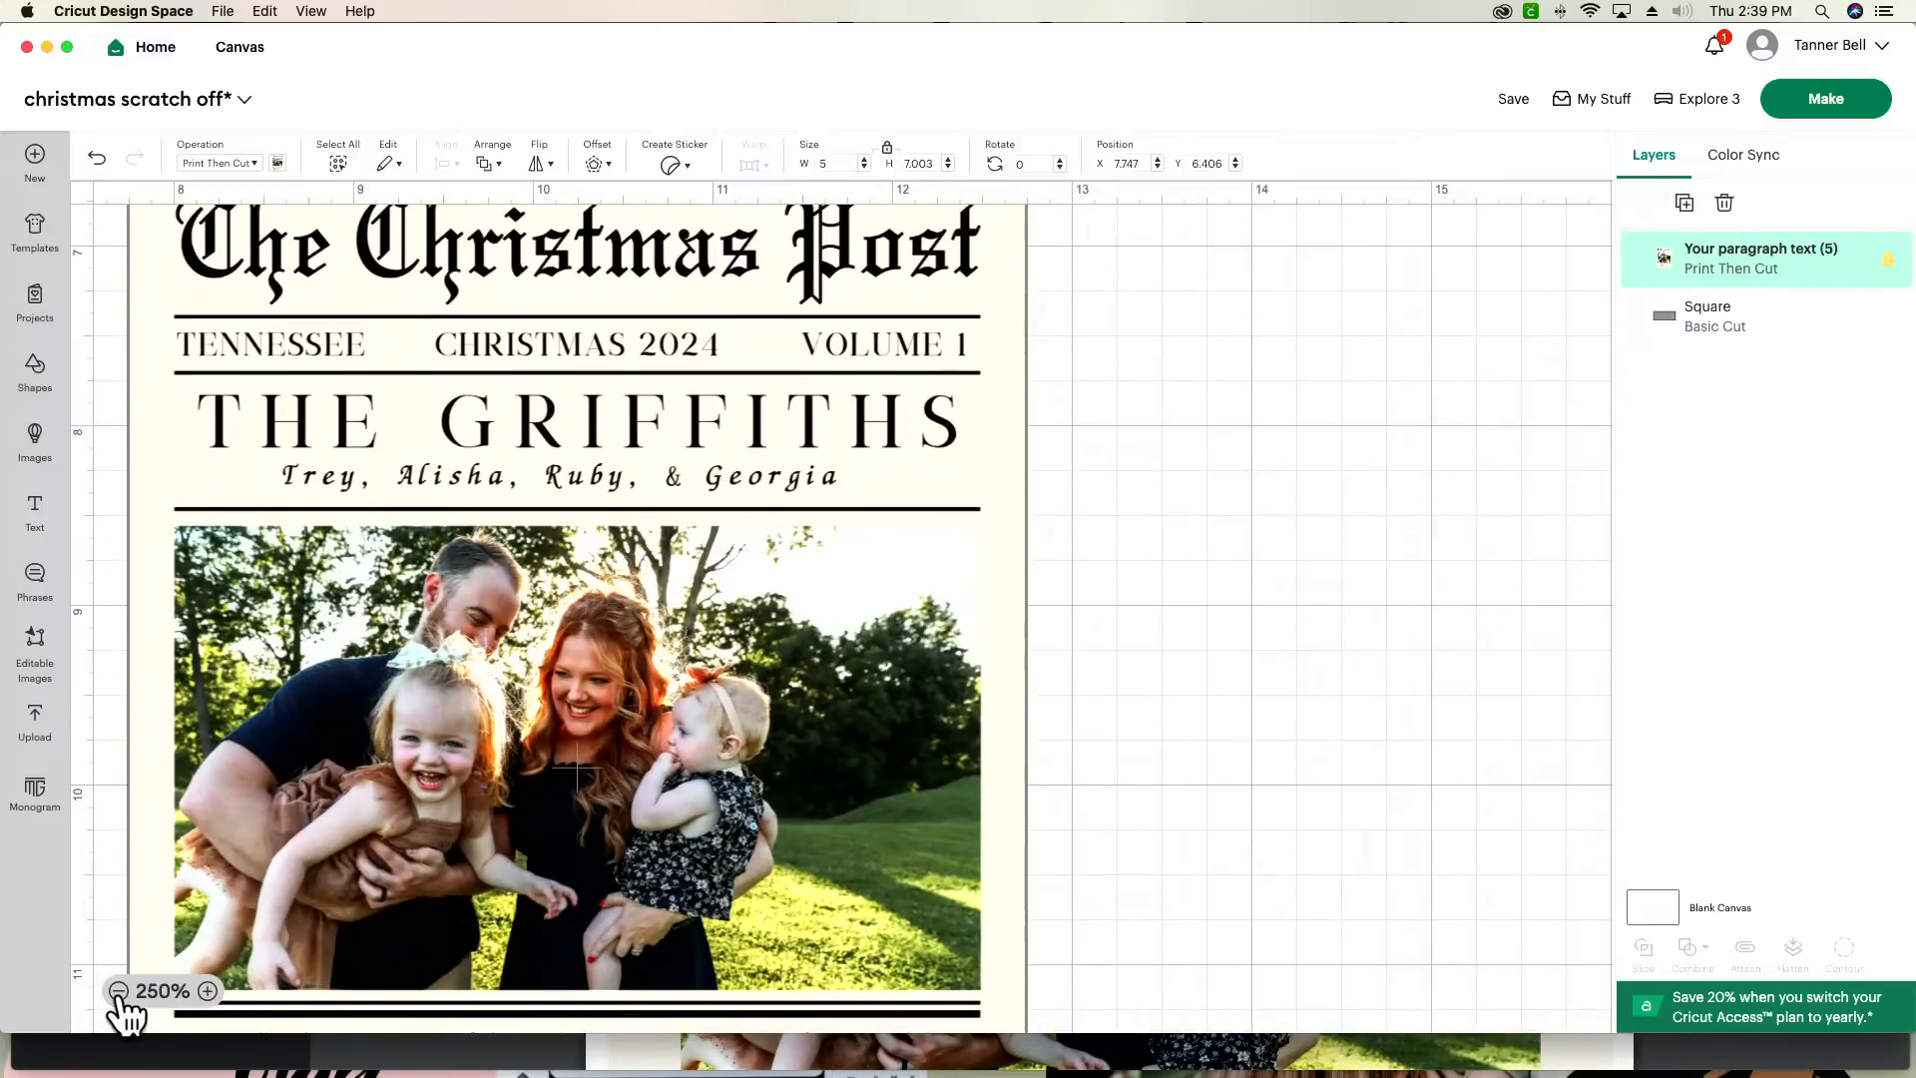
click(118, 991)
click(118, 991)
click(118, 991)
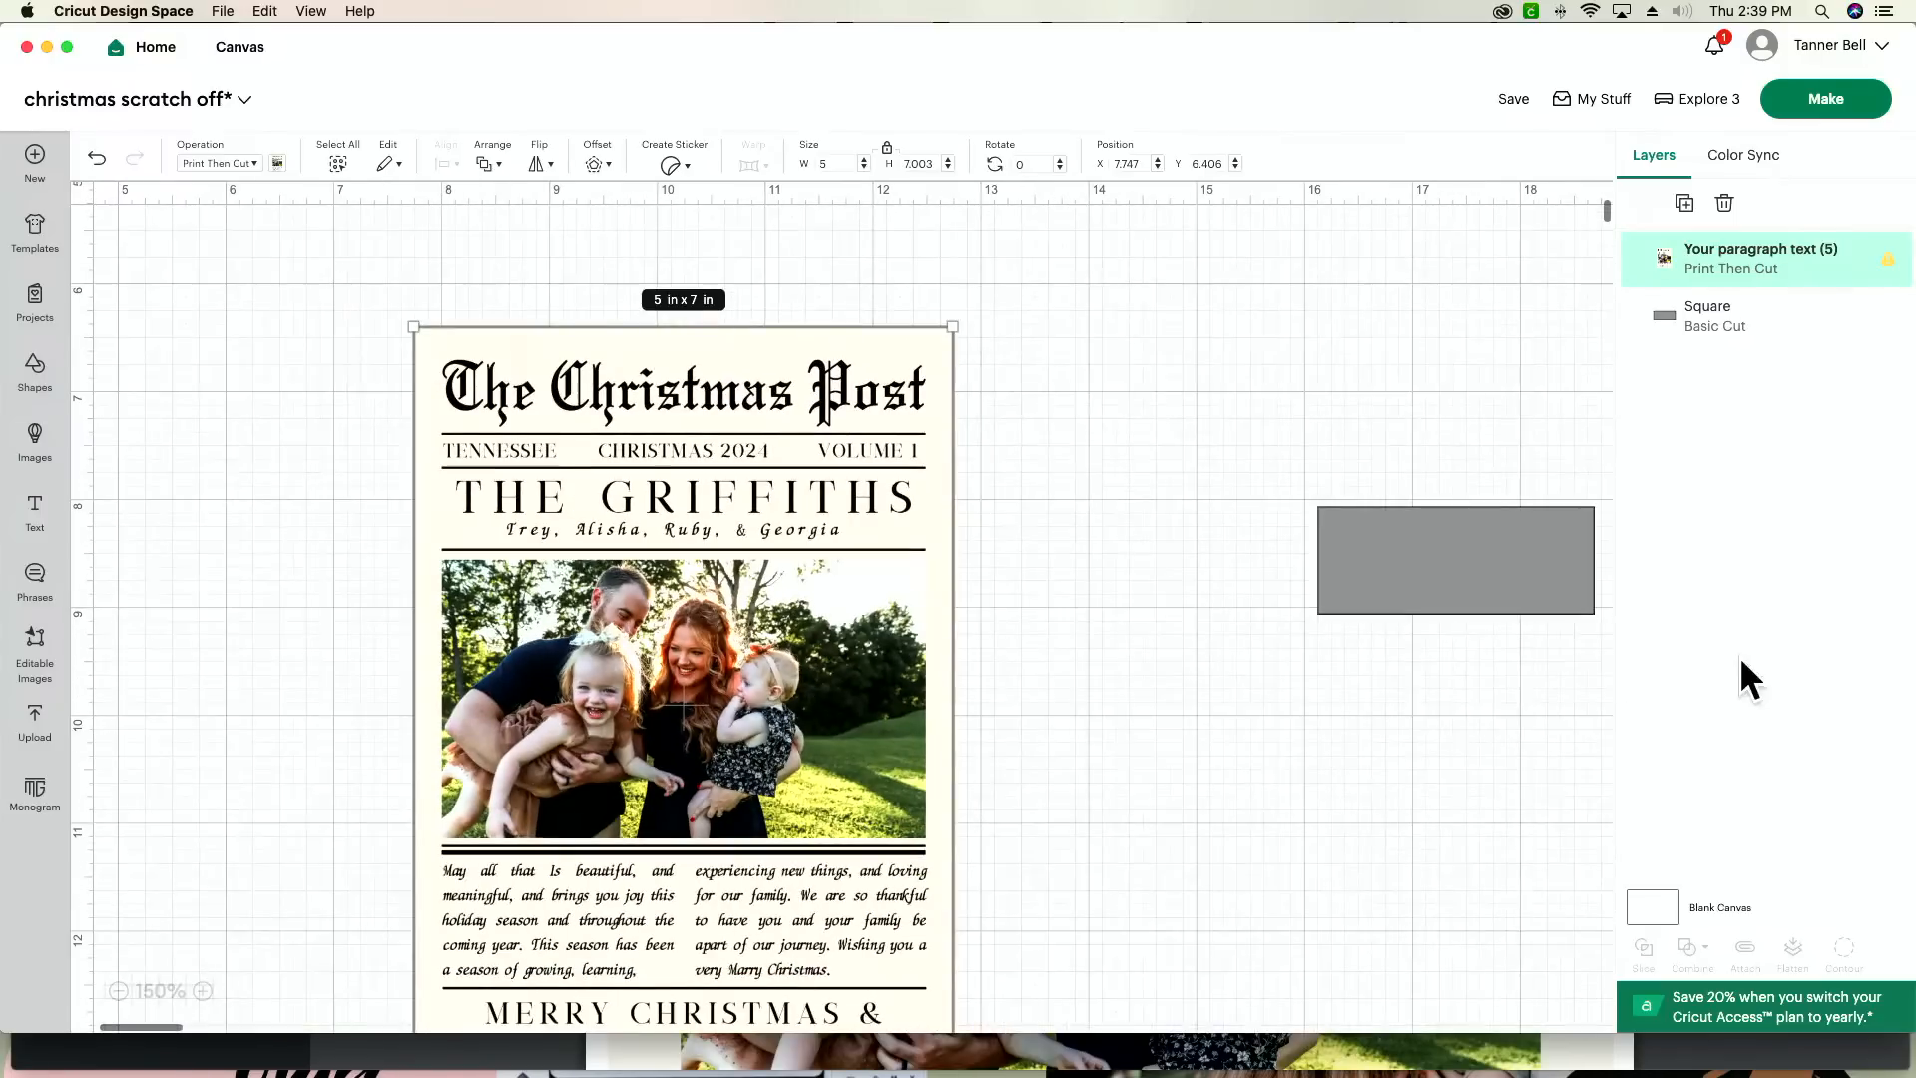
click(1555, 594)
key(Delete)
drag(876, 647, 820, 567)
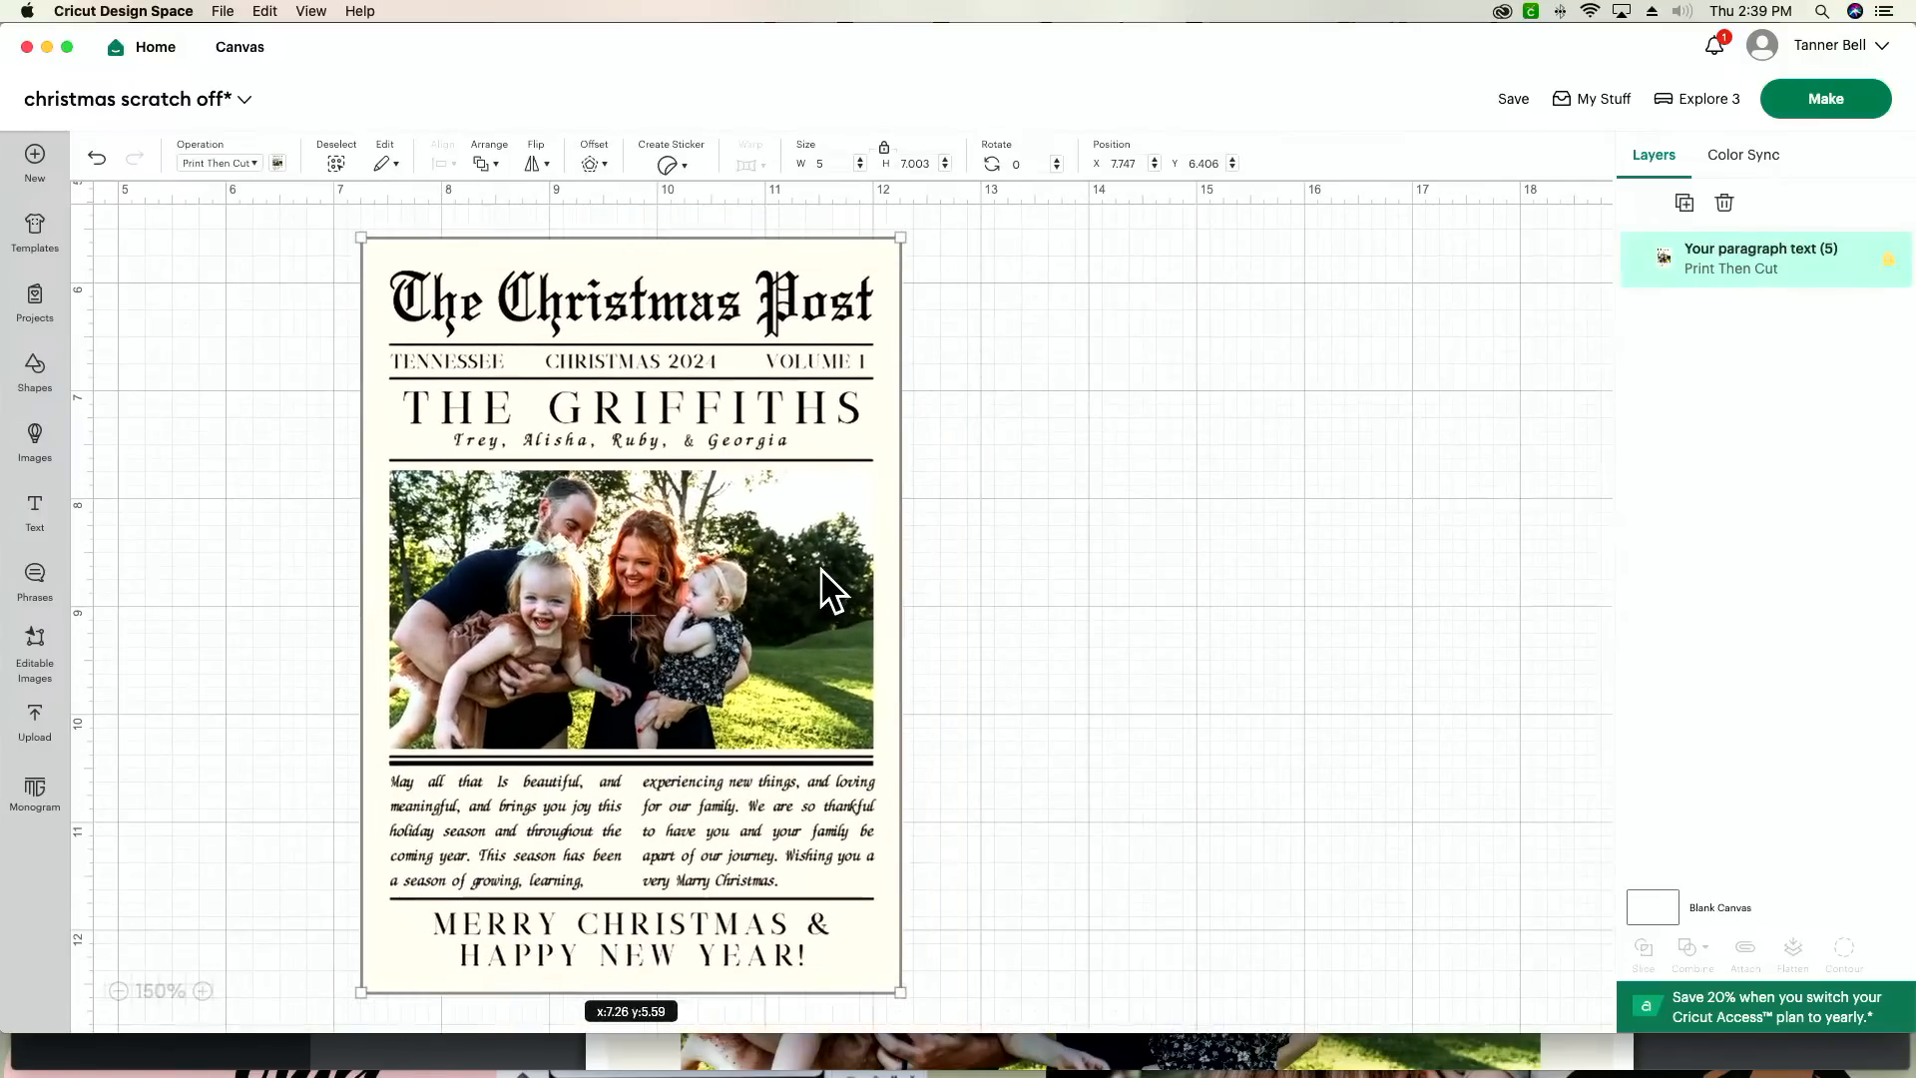
Step: Duplicate the card and arrange the two copies side by side on the canvas
click(1337, 576)
drag(619, 649, 973, 538)
key(super+d)
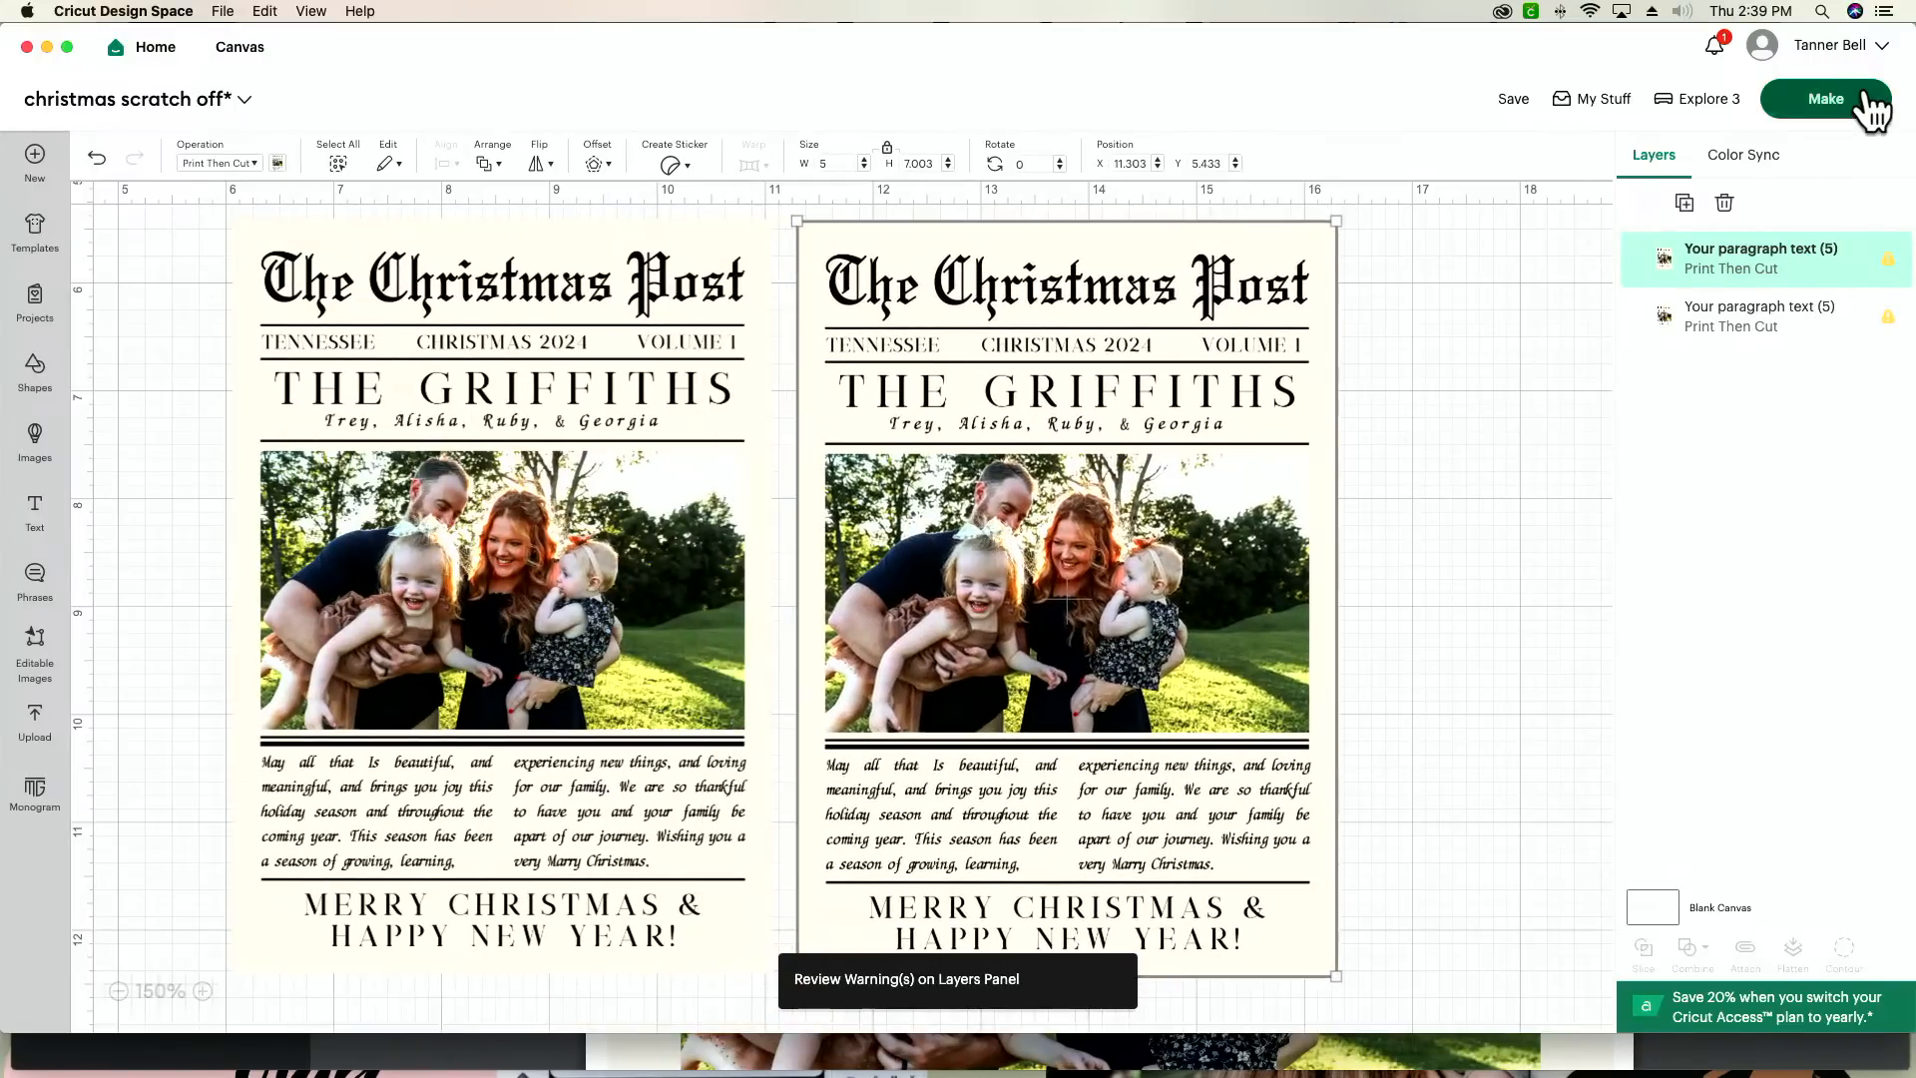
Step: Try to make room for two cards on one 8.5 x 11 in sheet by turning the first card sideways in the mat preview
click(1864, 104)
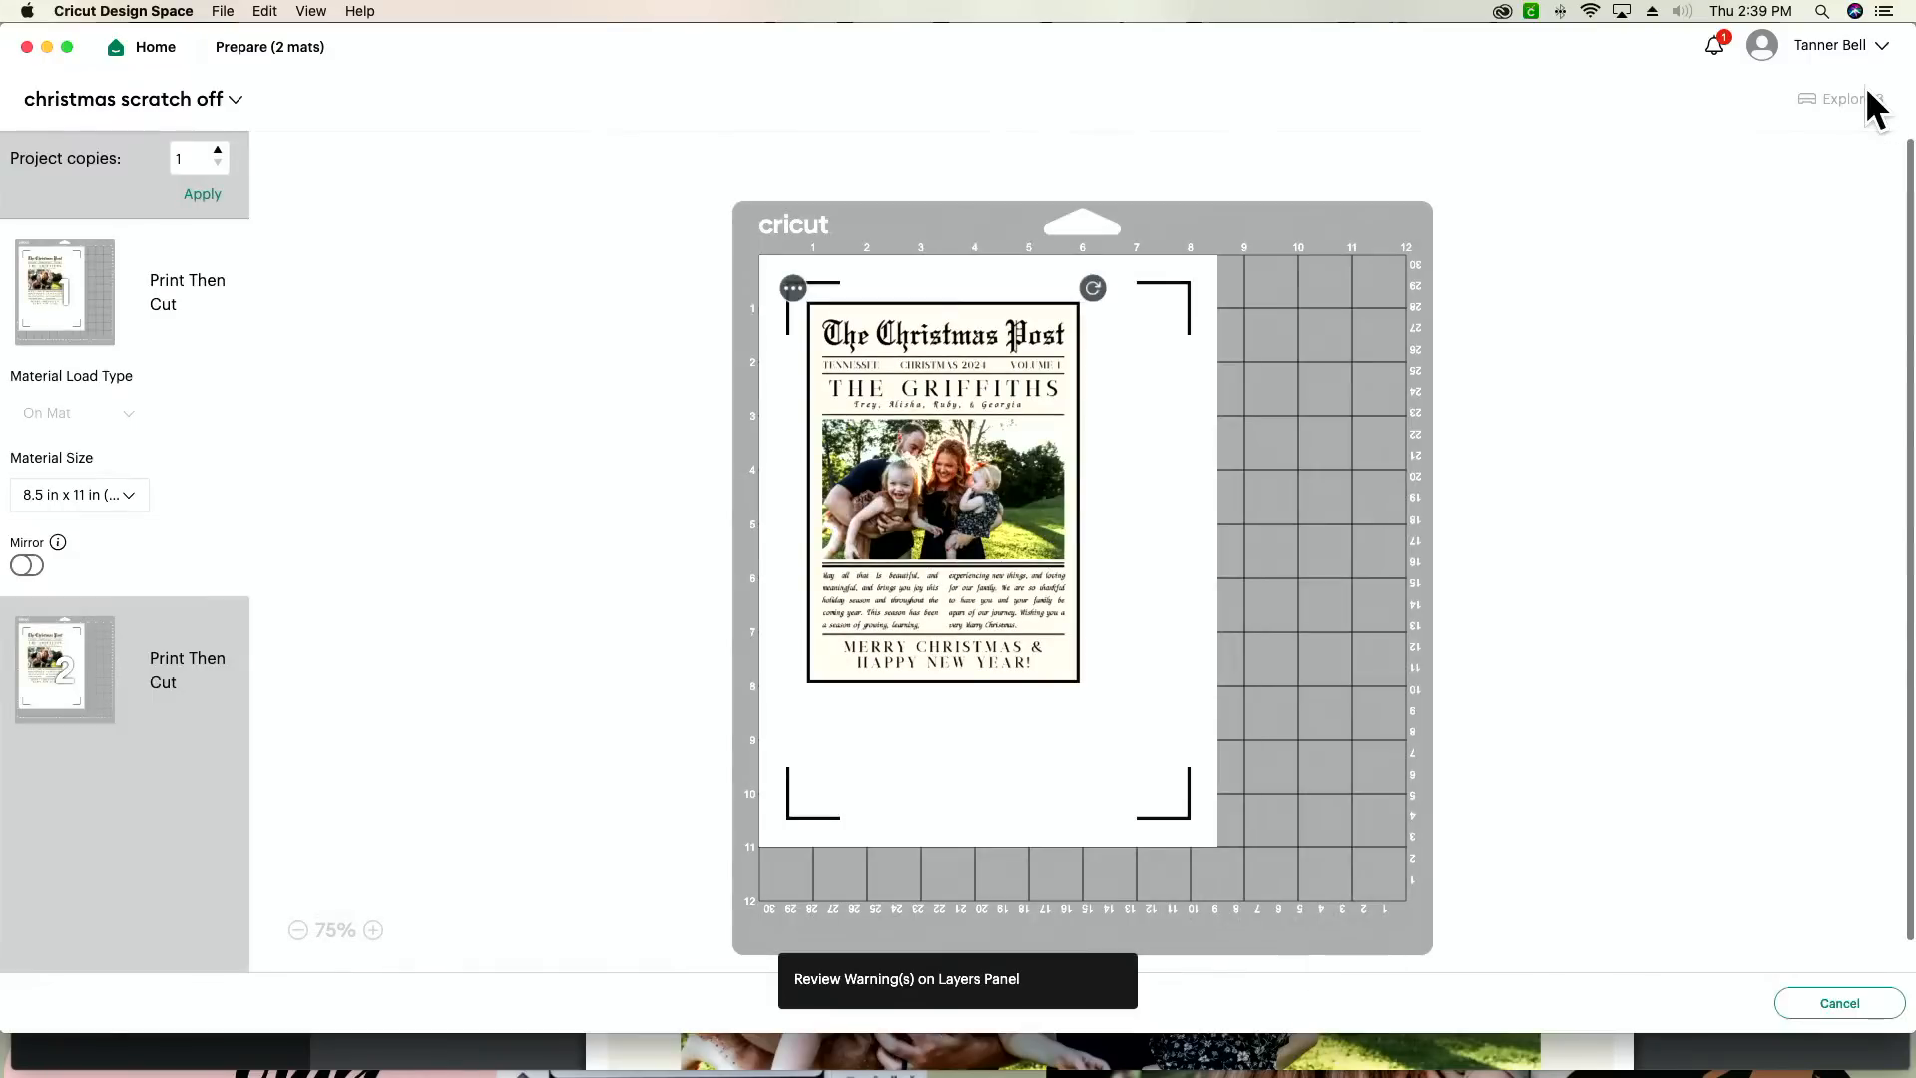
drag(1093, 289, 1162, 653)
drag(950, 551, 1001, 604)
drag(1141, 339, 1159, 671)
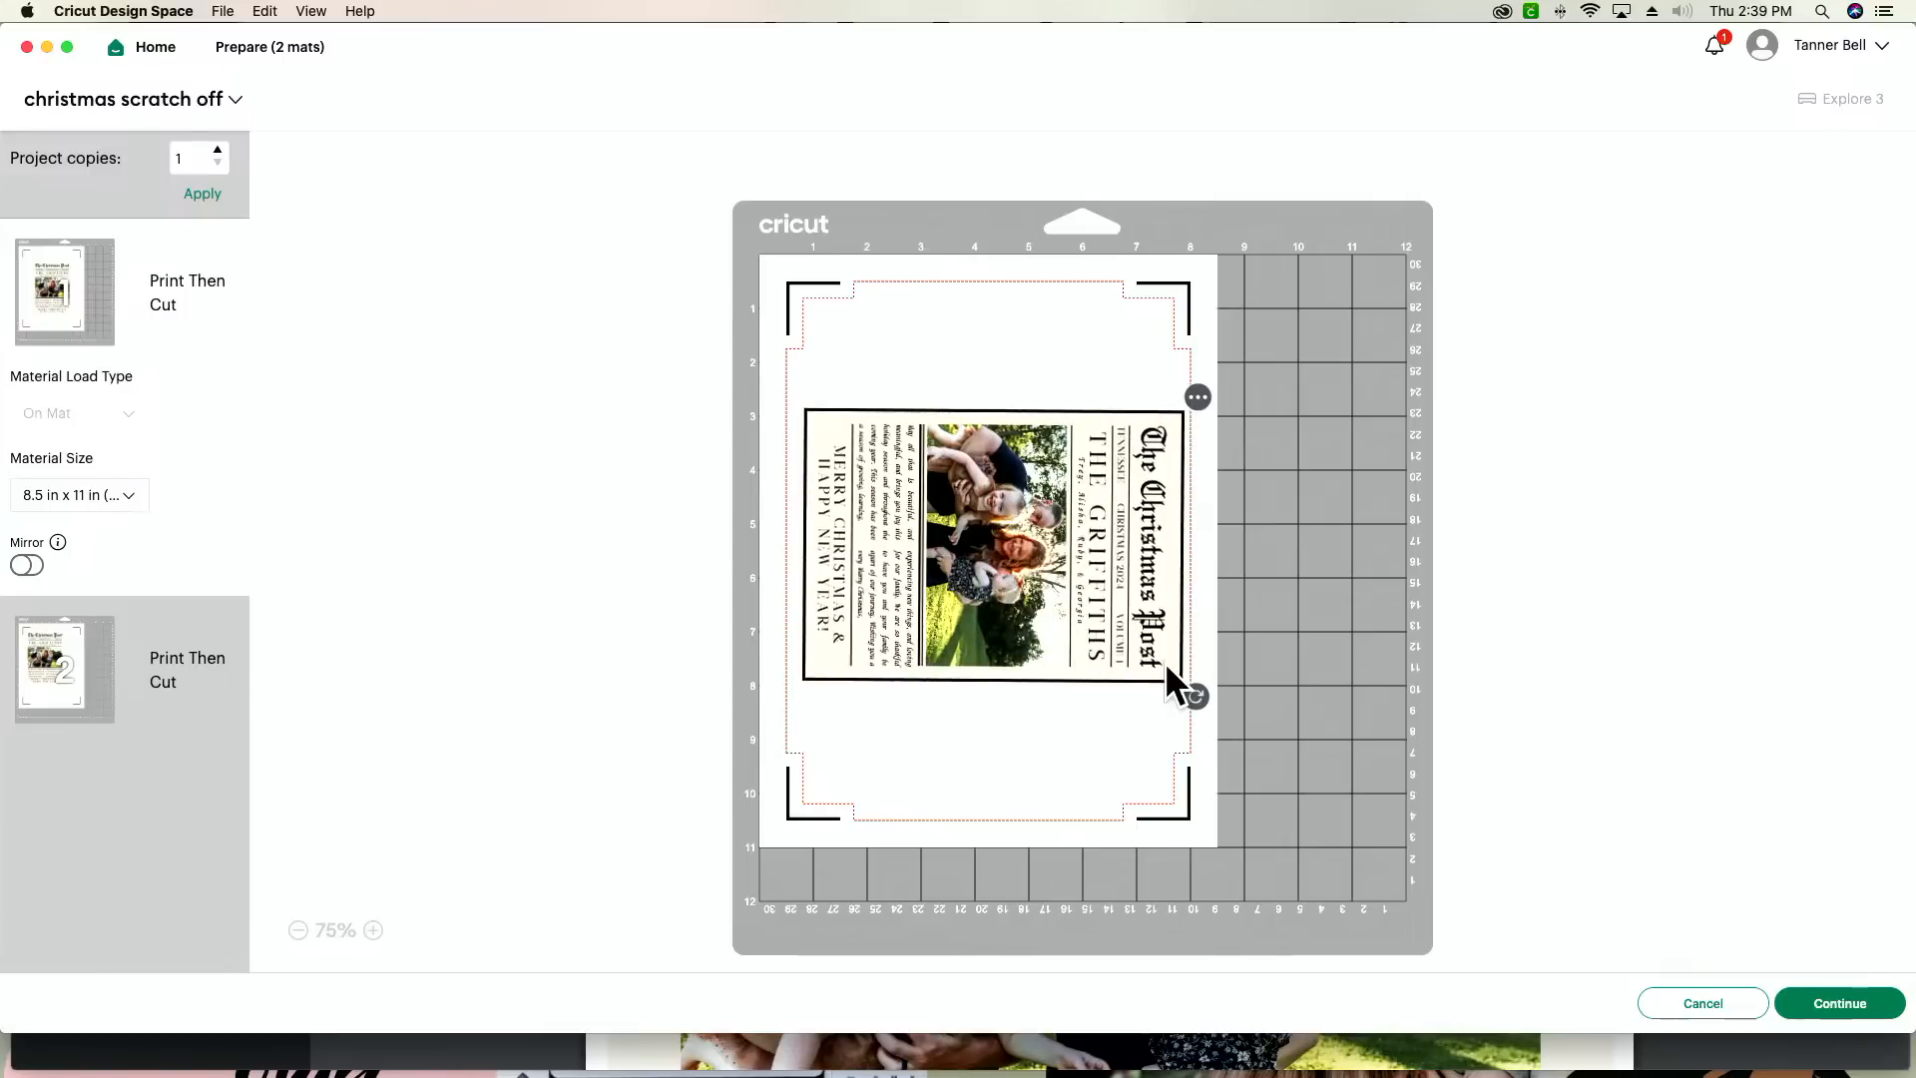
drag(1070, 624, 1124, 577)
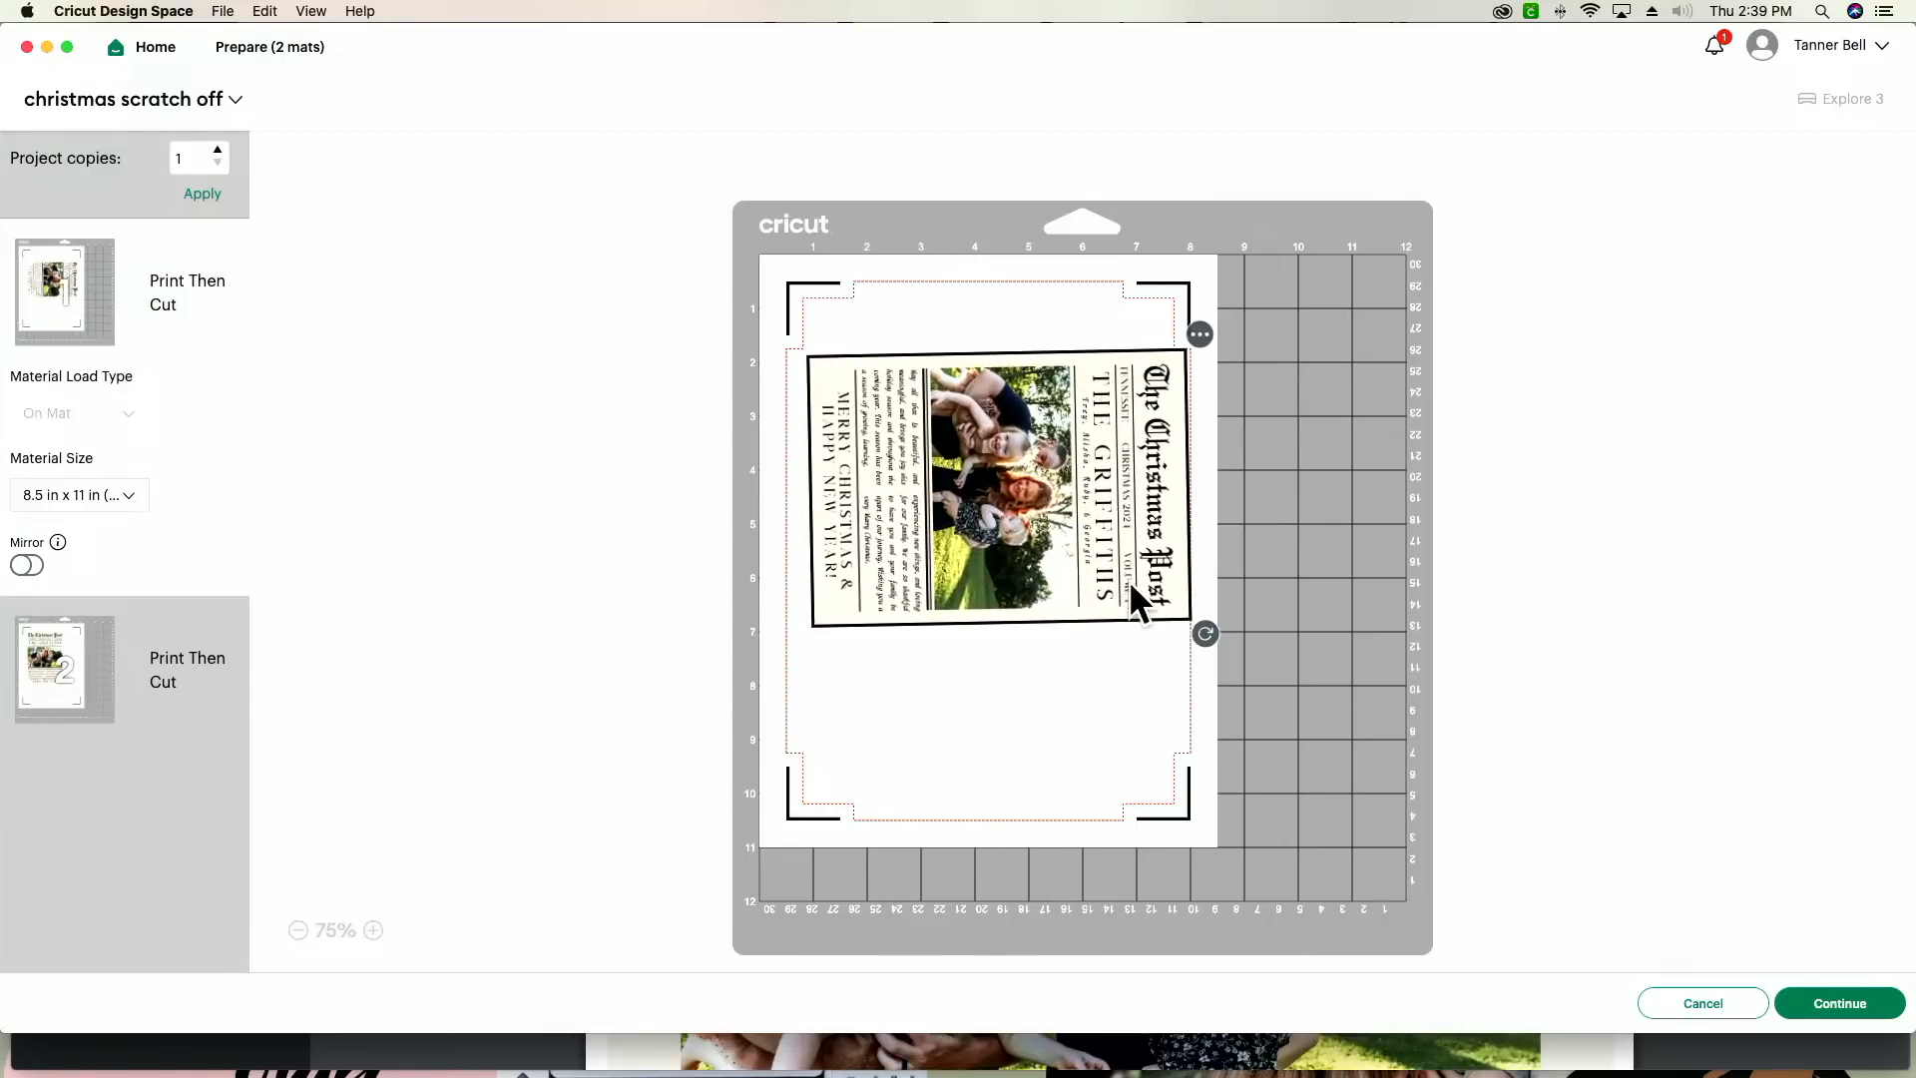
drag(1204, 633, 1197, 635)
drag(1090, 576, 1098, 530)
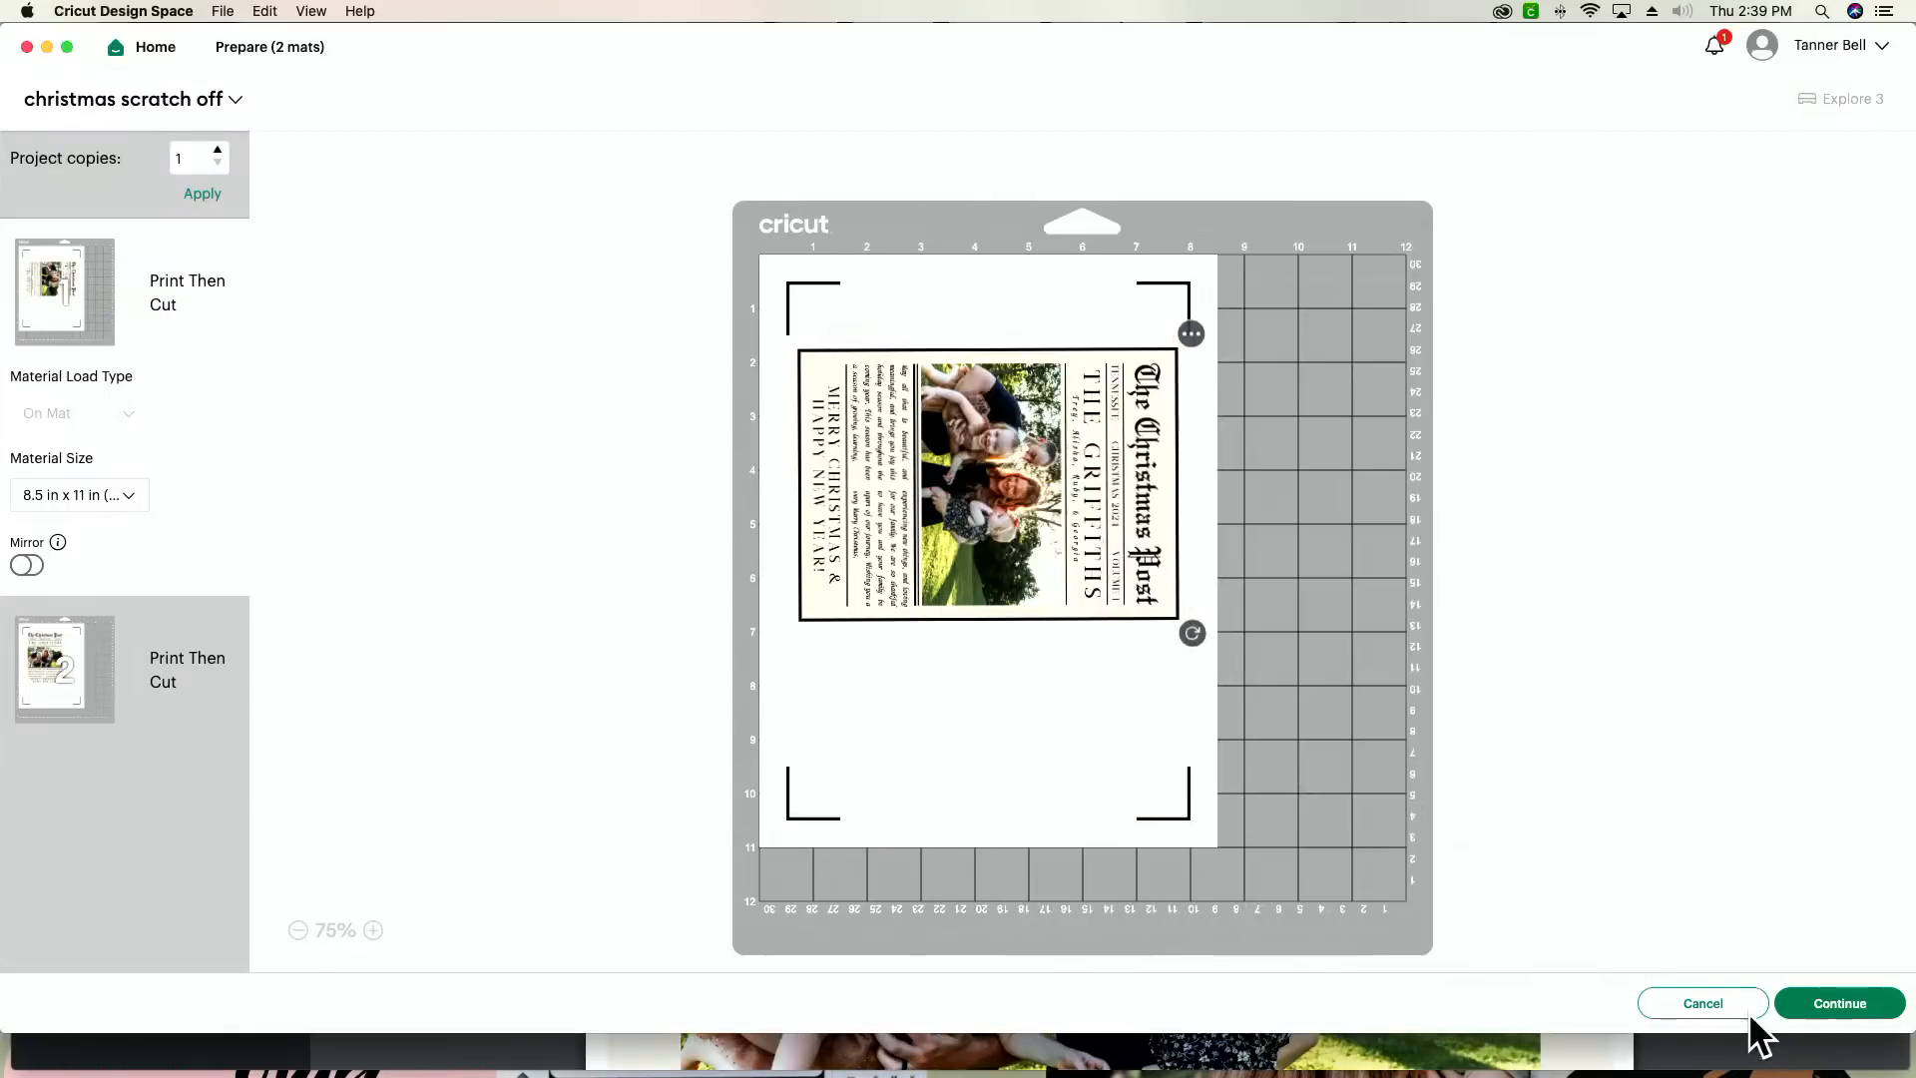
click(1704, 1006)
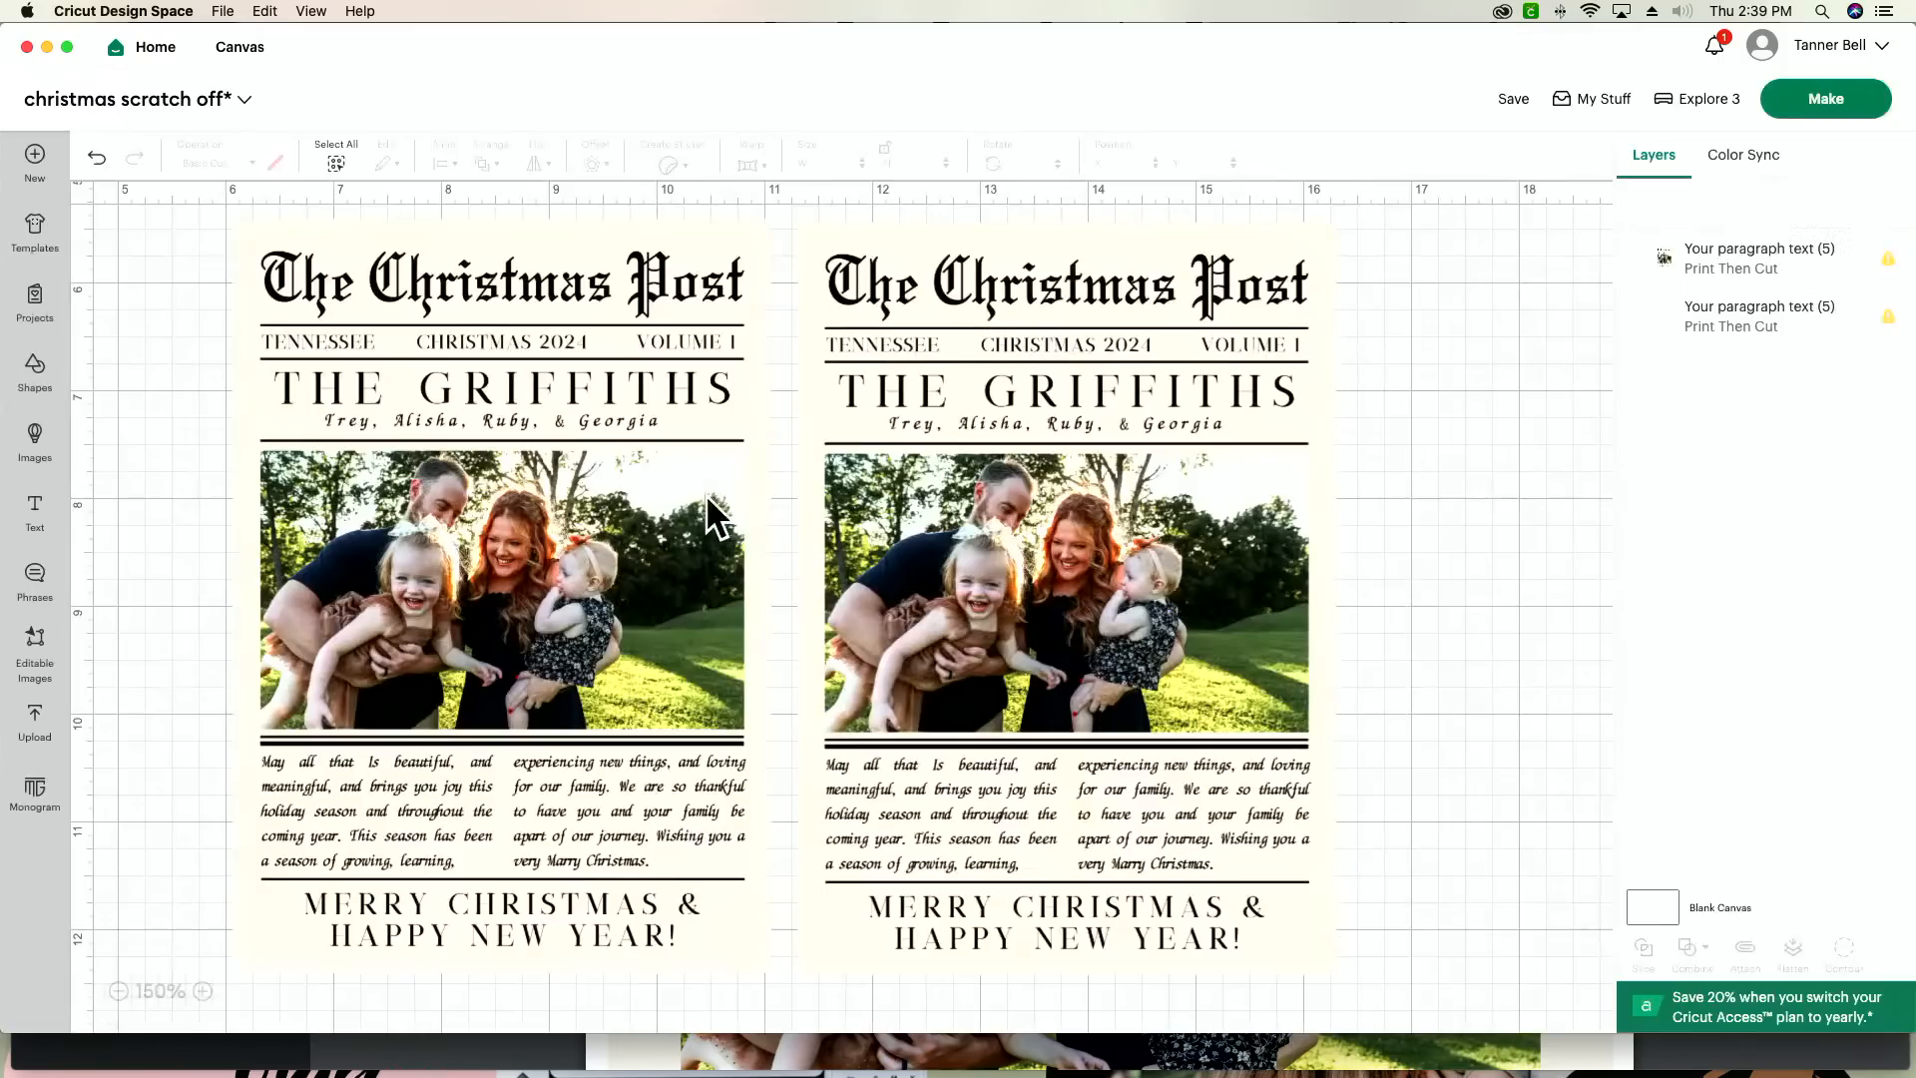
Step: Delete the duplicate card and set the remaining card's width to 4.9 in
click(978, 525)
key(Delete)
click(423, 501)
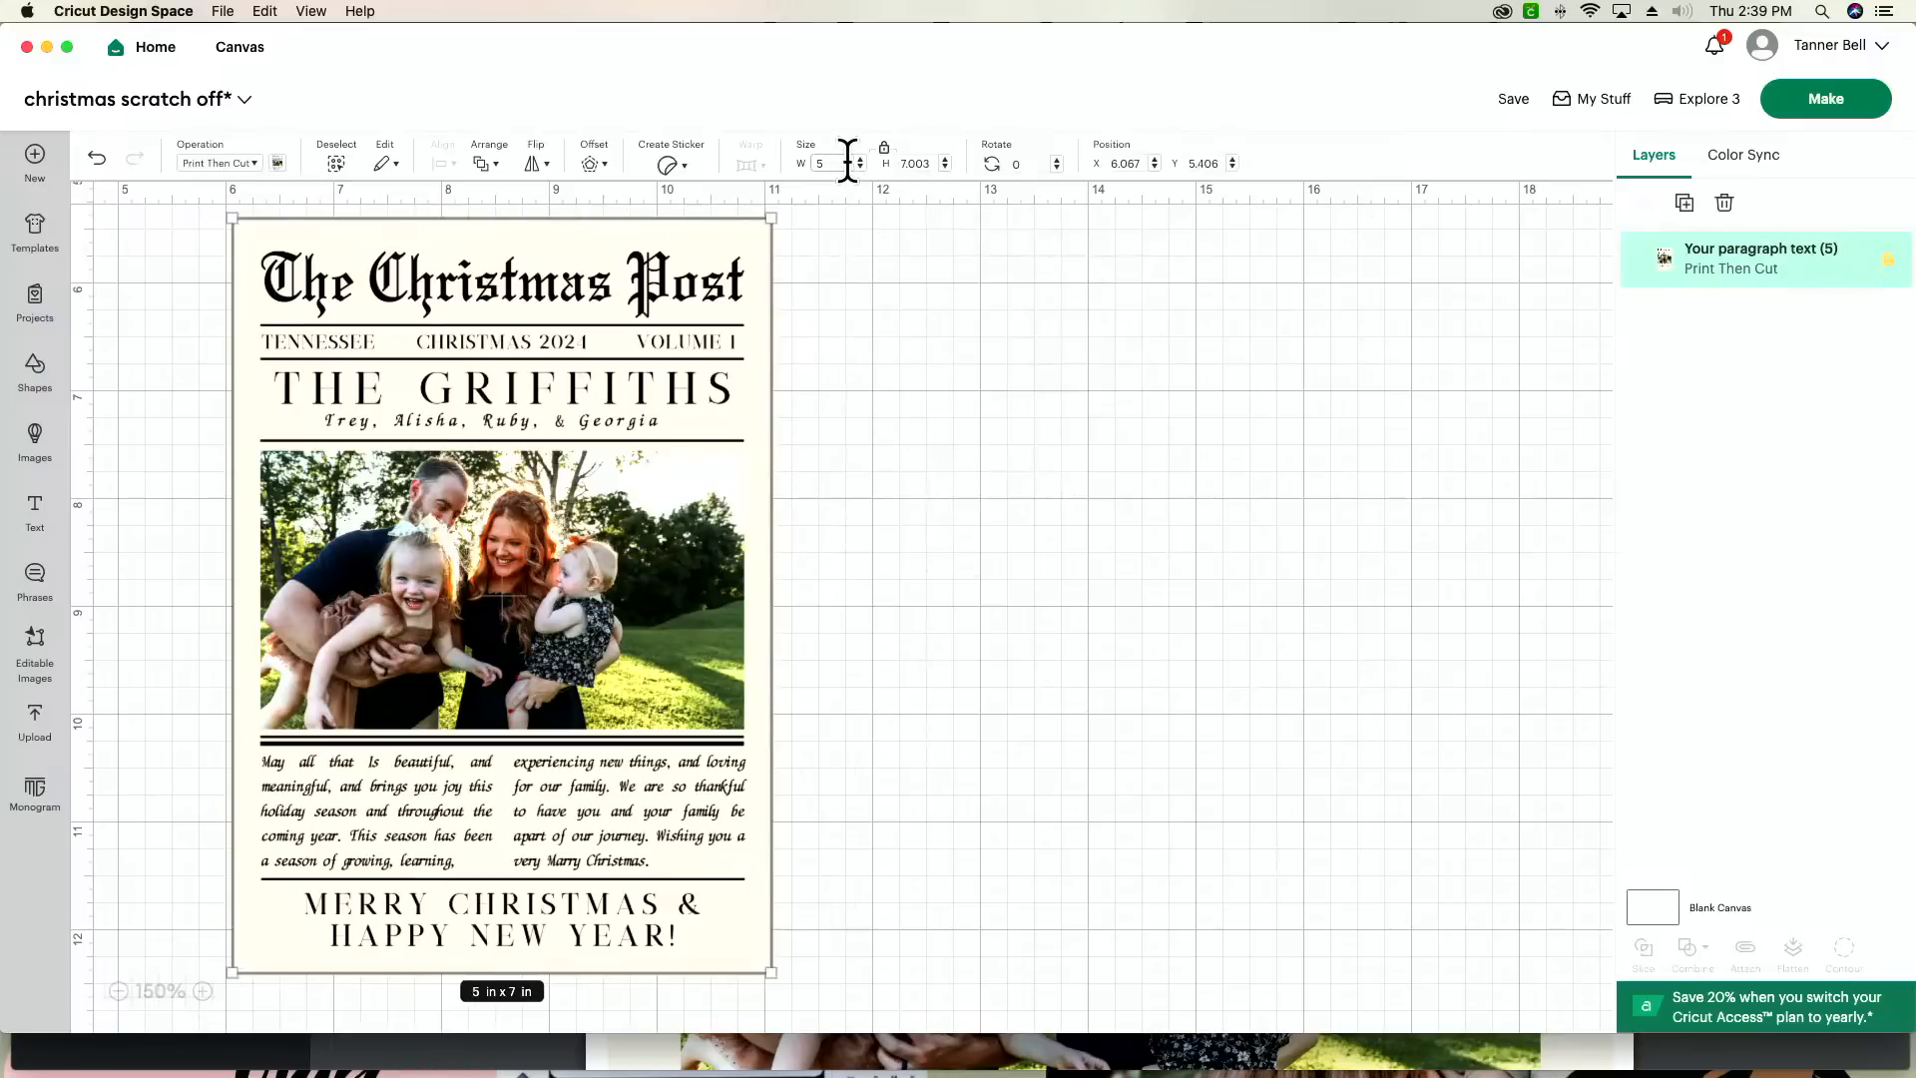
text(4.9)
key(Return)
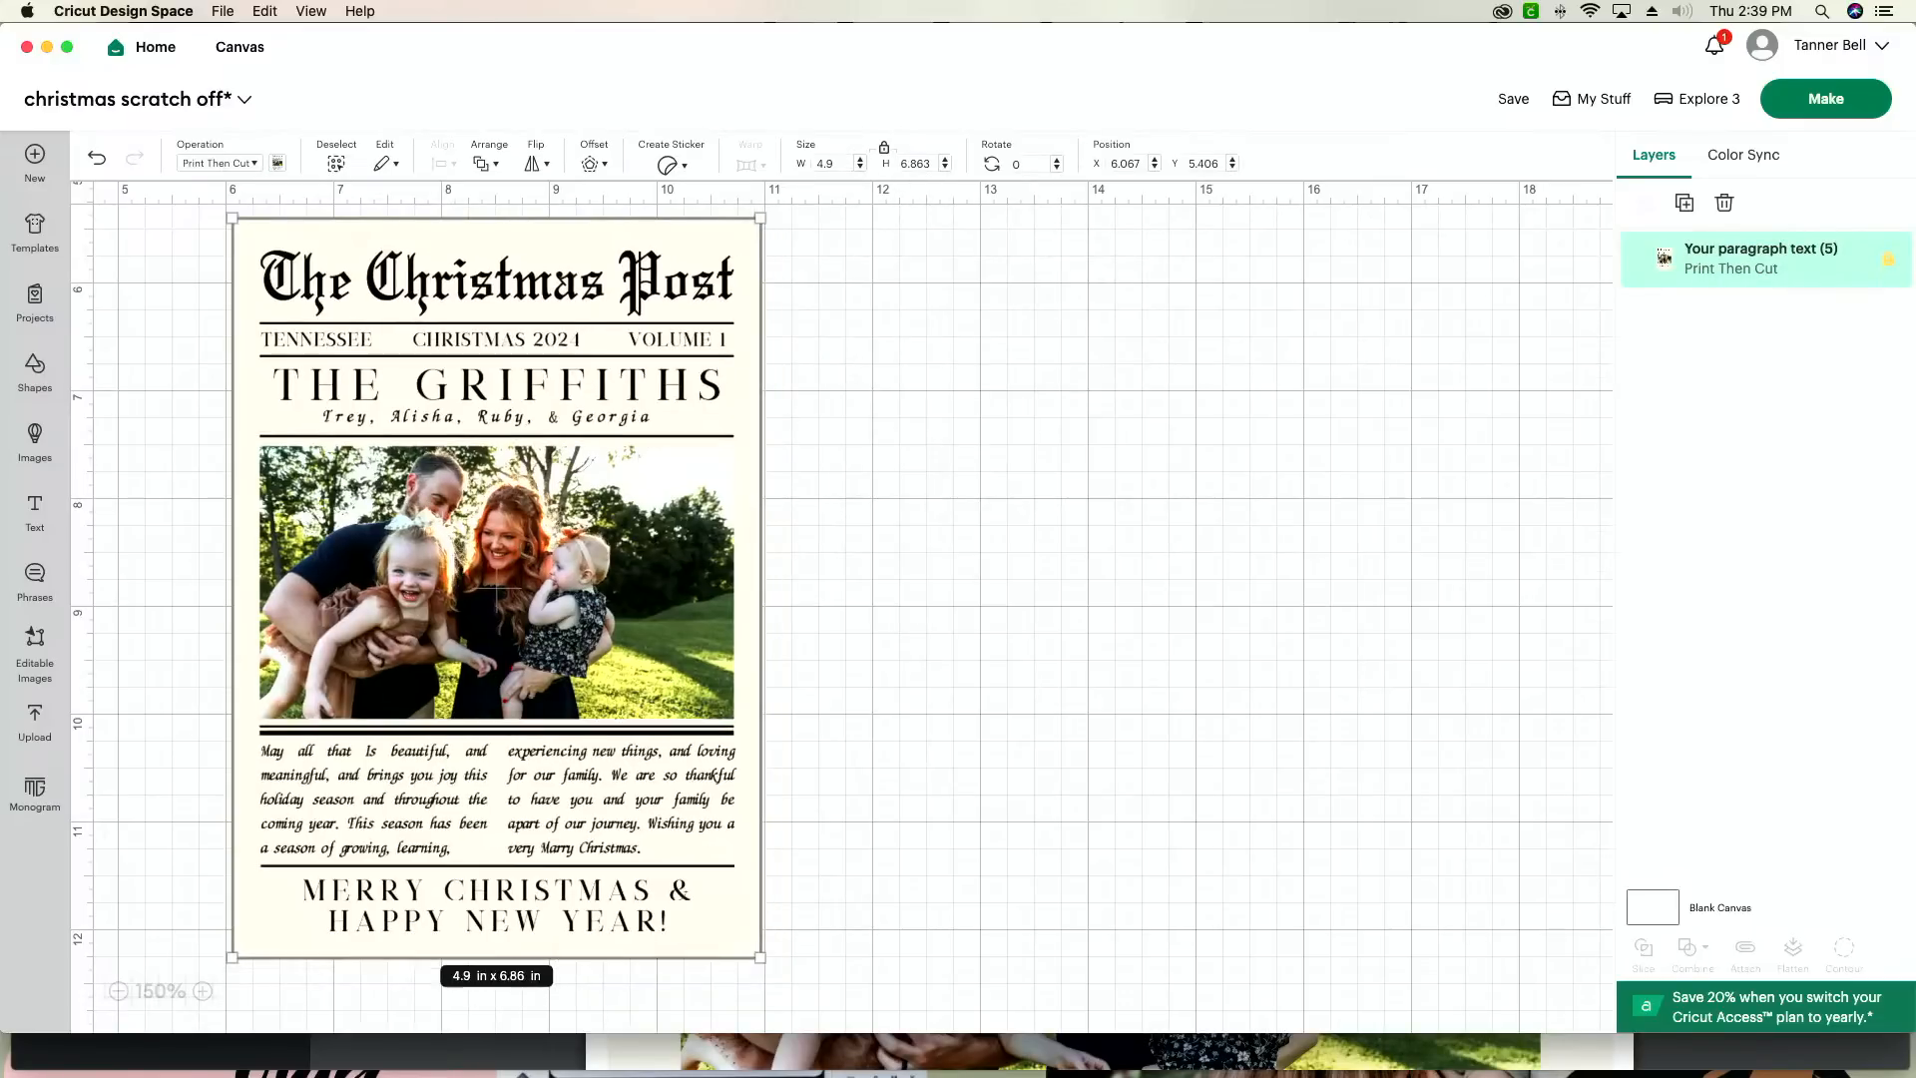
Step: Send the card to the mat preview, rotate it sideways, and place it in the upper part of the printable area
click(1822, 102)
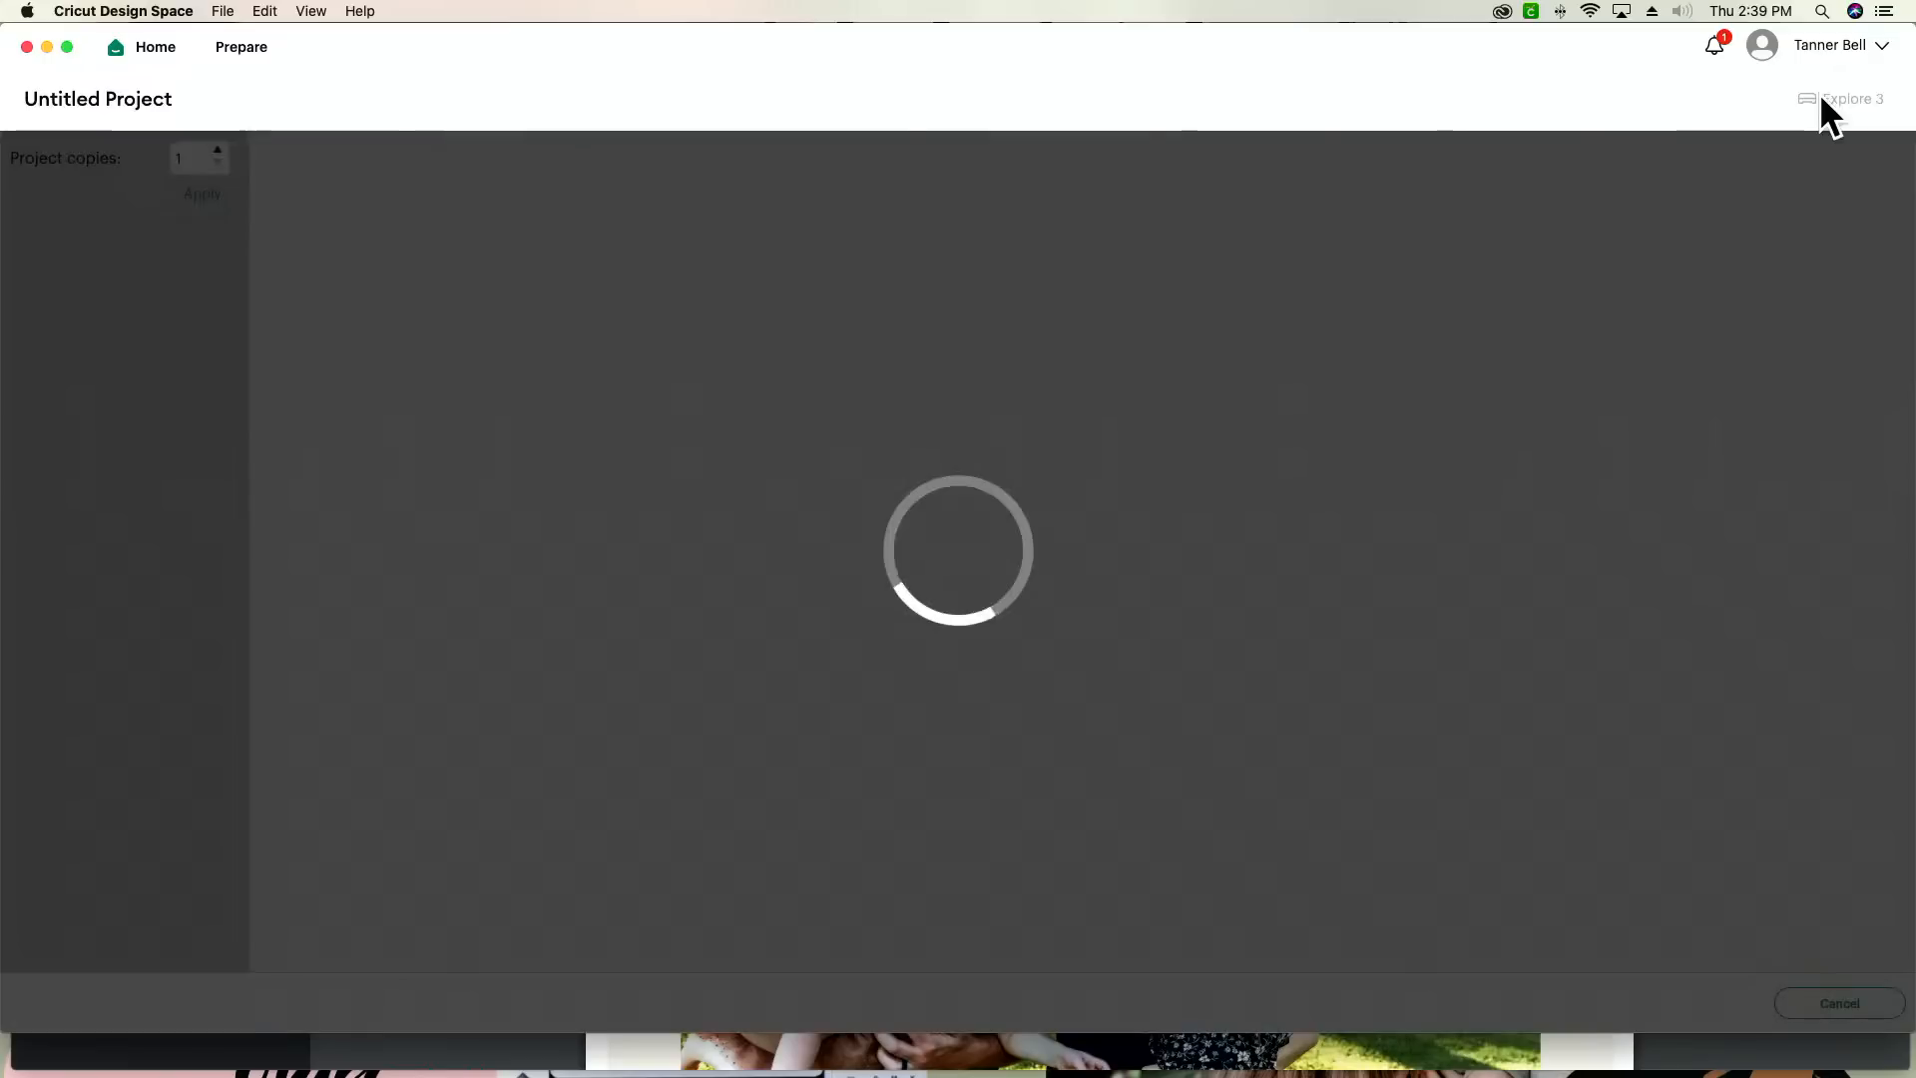
drag(1087, 286, 1226, 690)
drag(1145, 351, 1188, 696)
drag(1073, 632, 1054, 522)
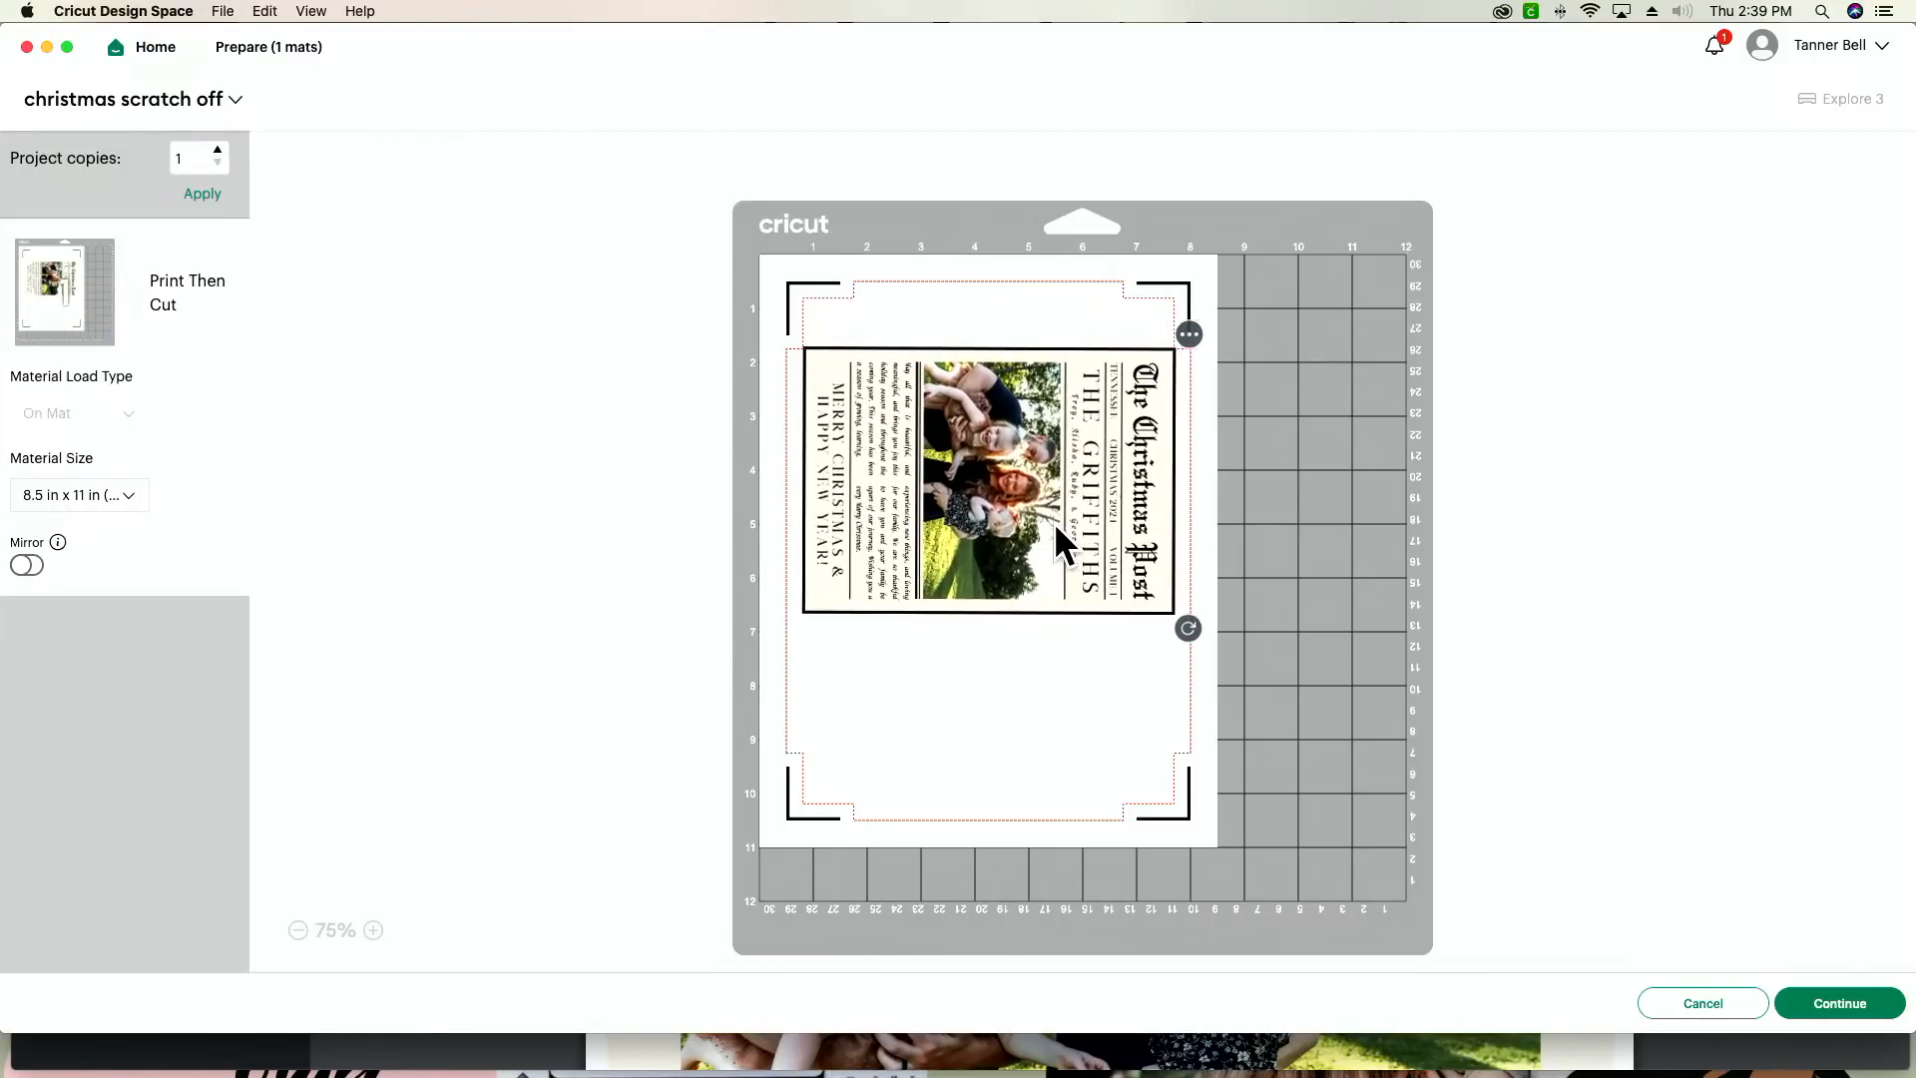
Step: Leave the mat preview and set the card's width on the canvas to 4.75 in
key(super+Tab)
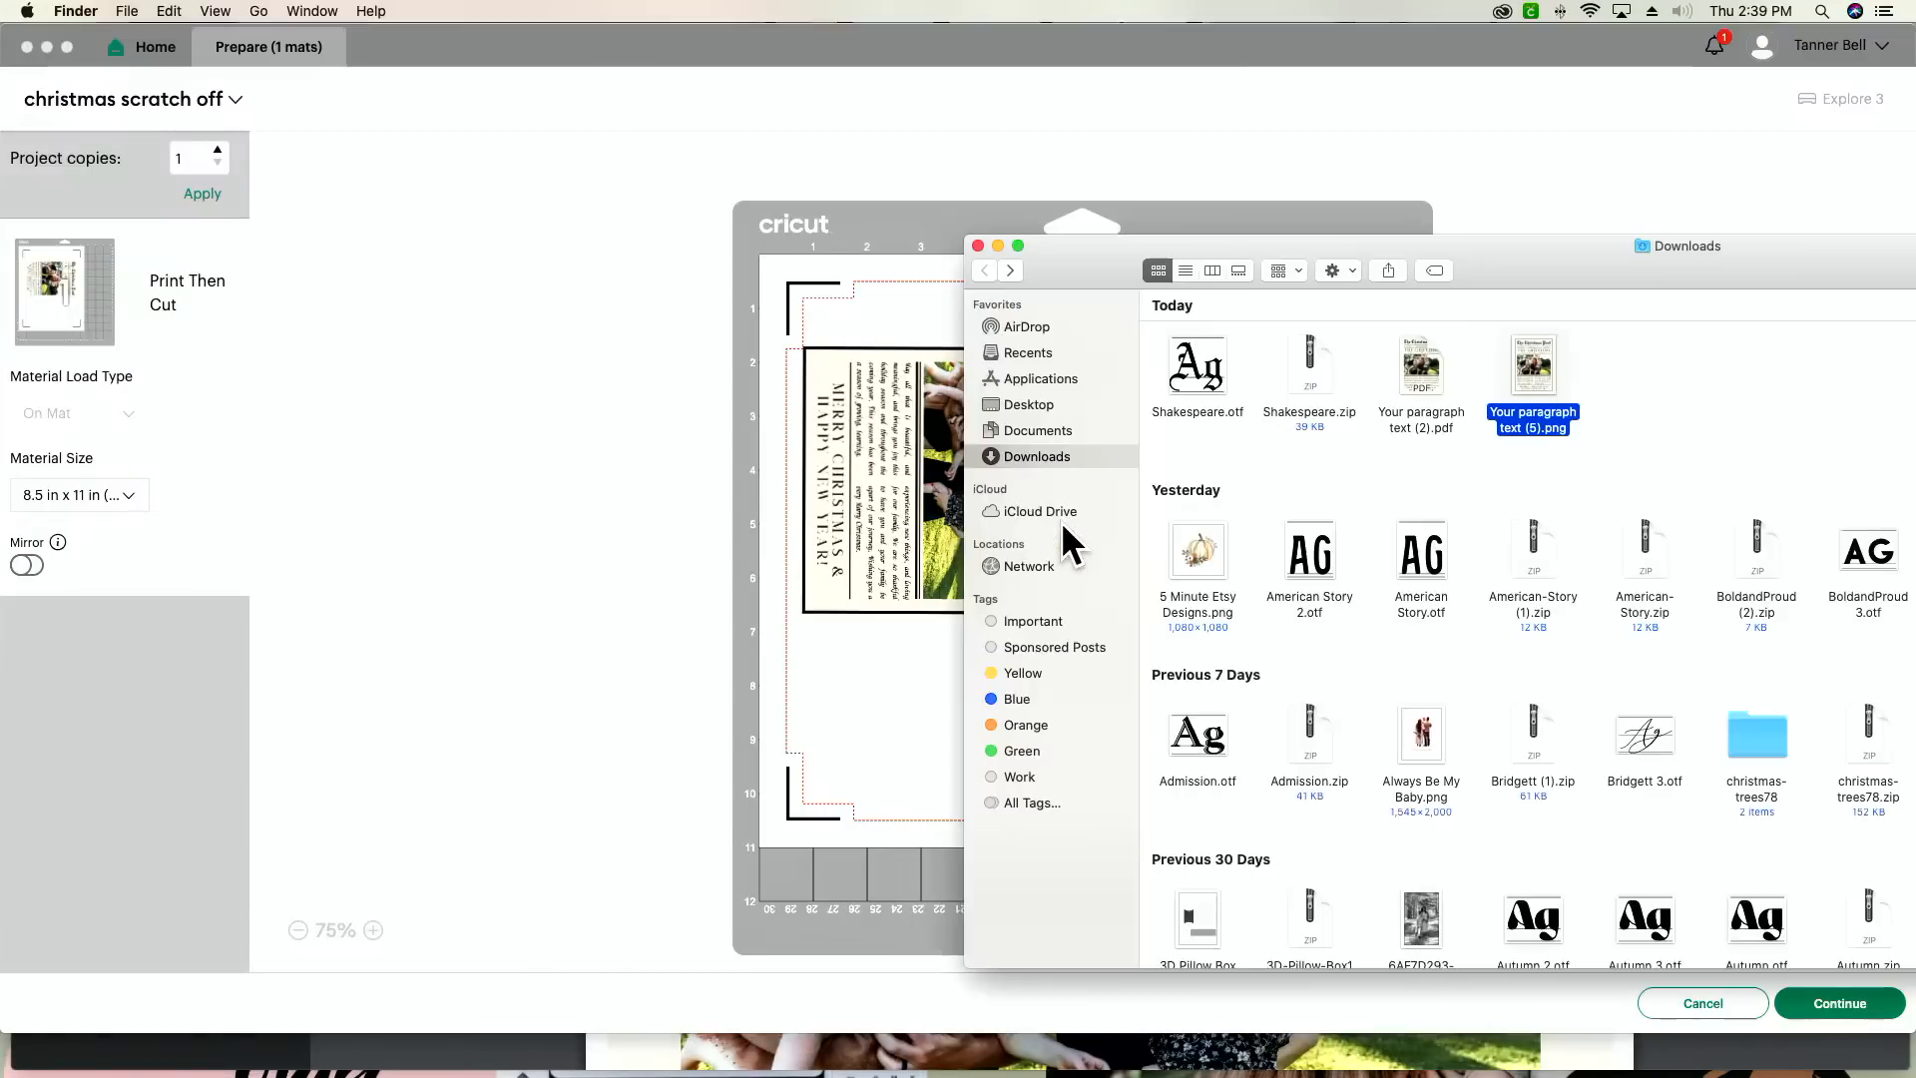
key(super+Tab)
click(1704, 1004)
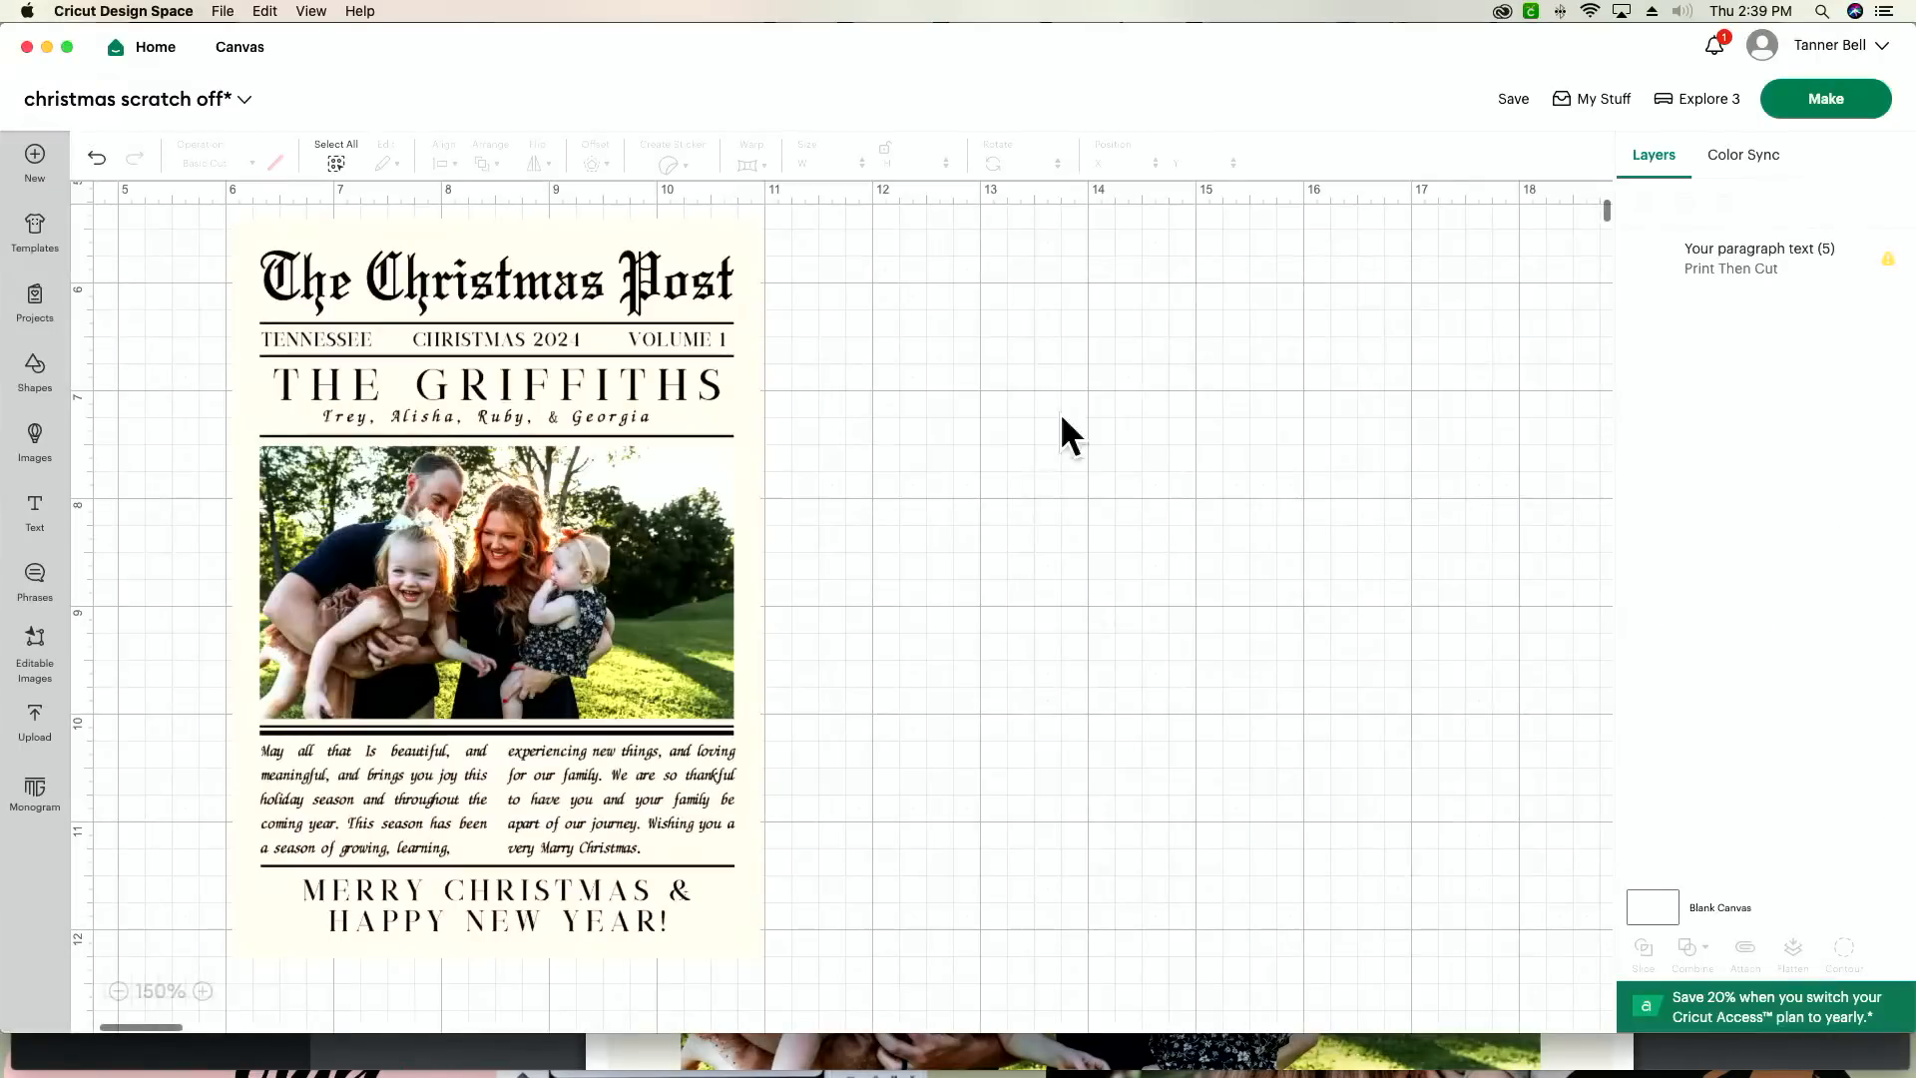
click(669, 487)
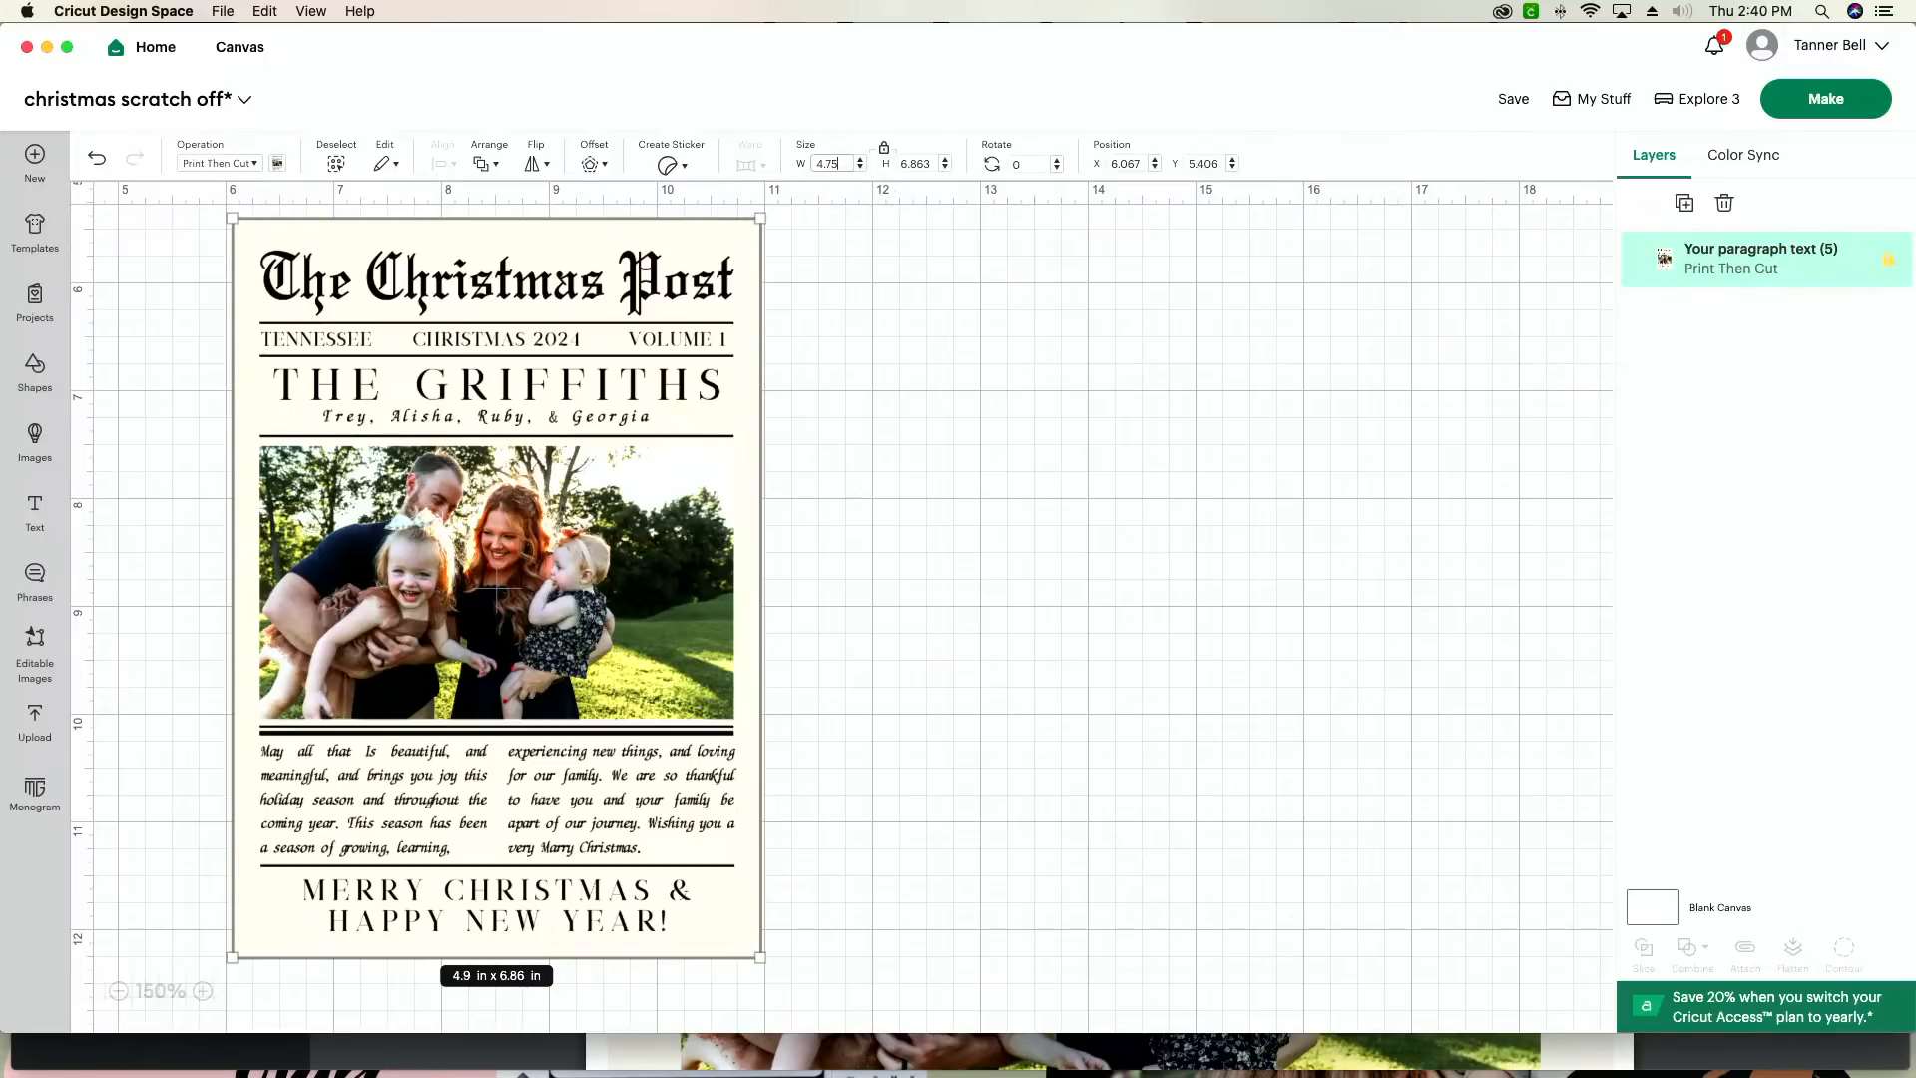
key(Return)
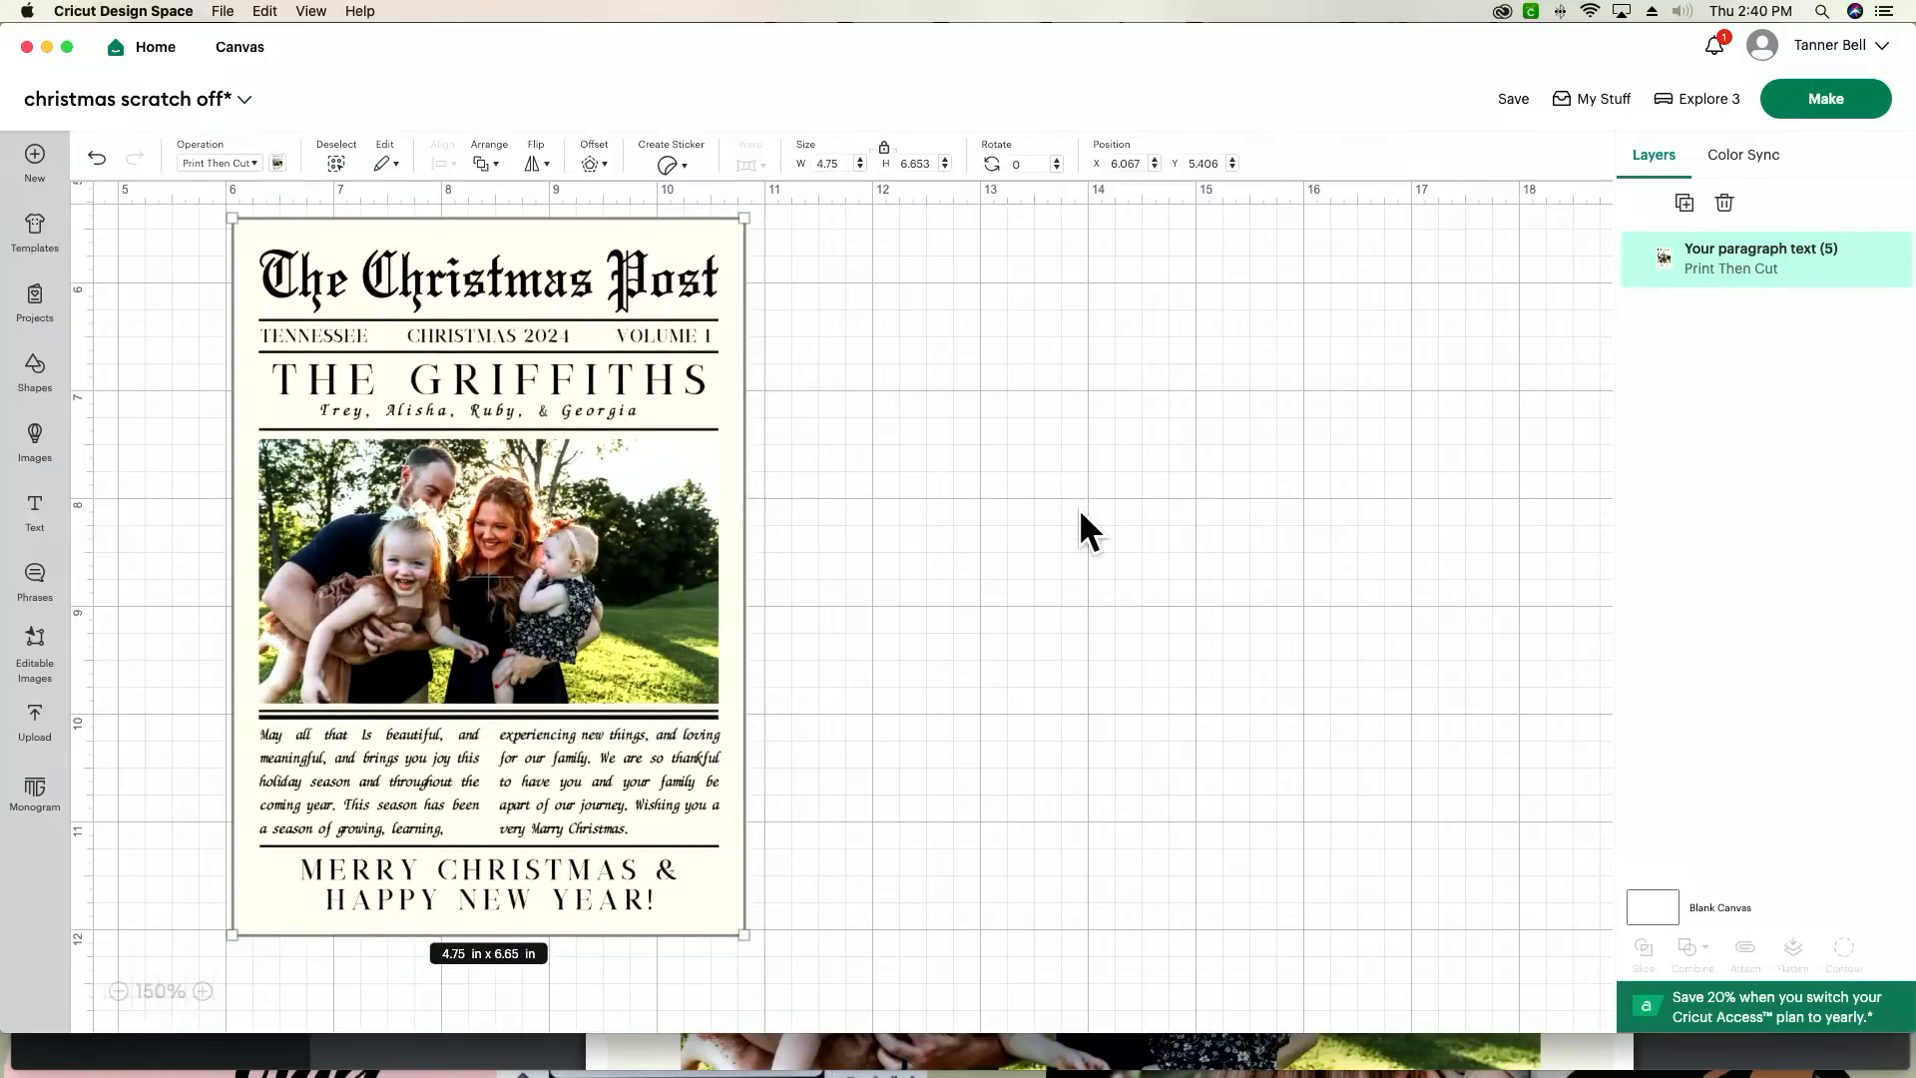
Step: Paste a second copy of the card, then in the mat preview rotate the first card sideways at the top of the printable area
key(super+v)
click(1831, 102)
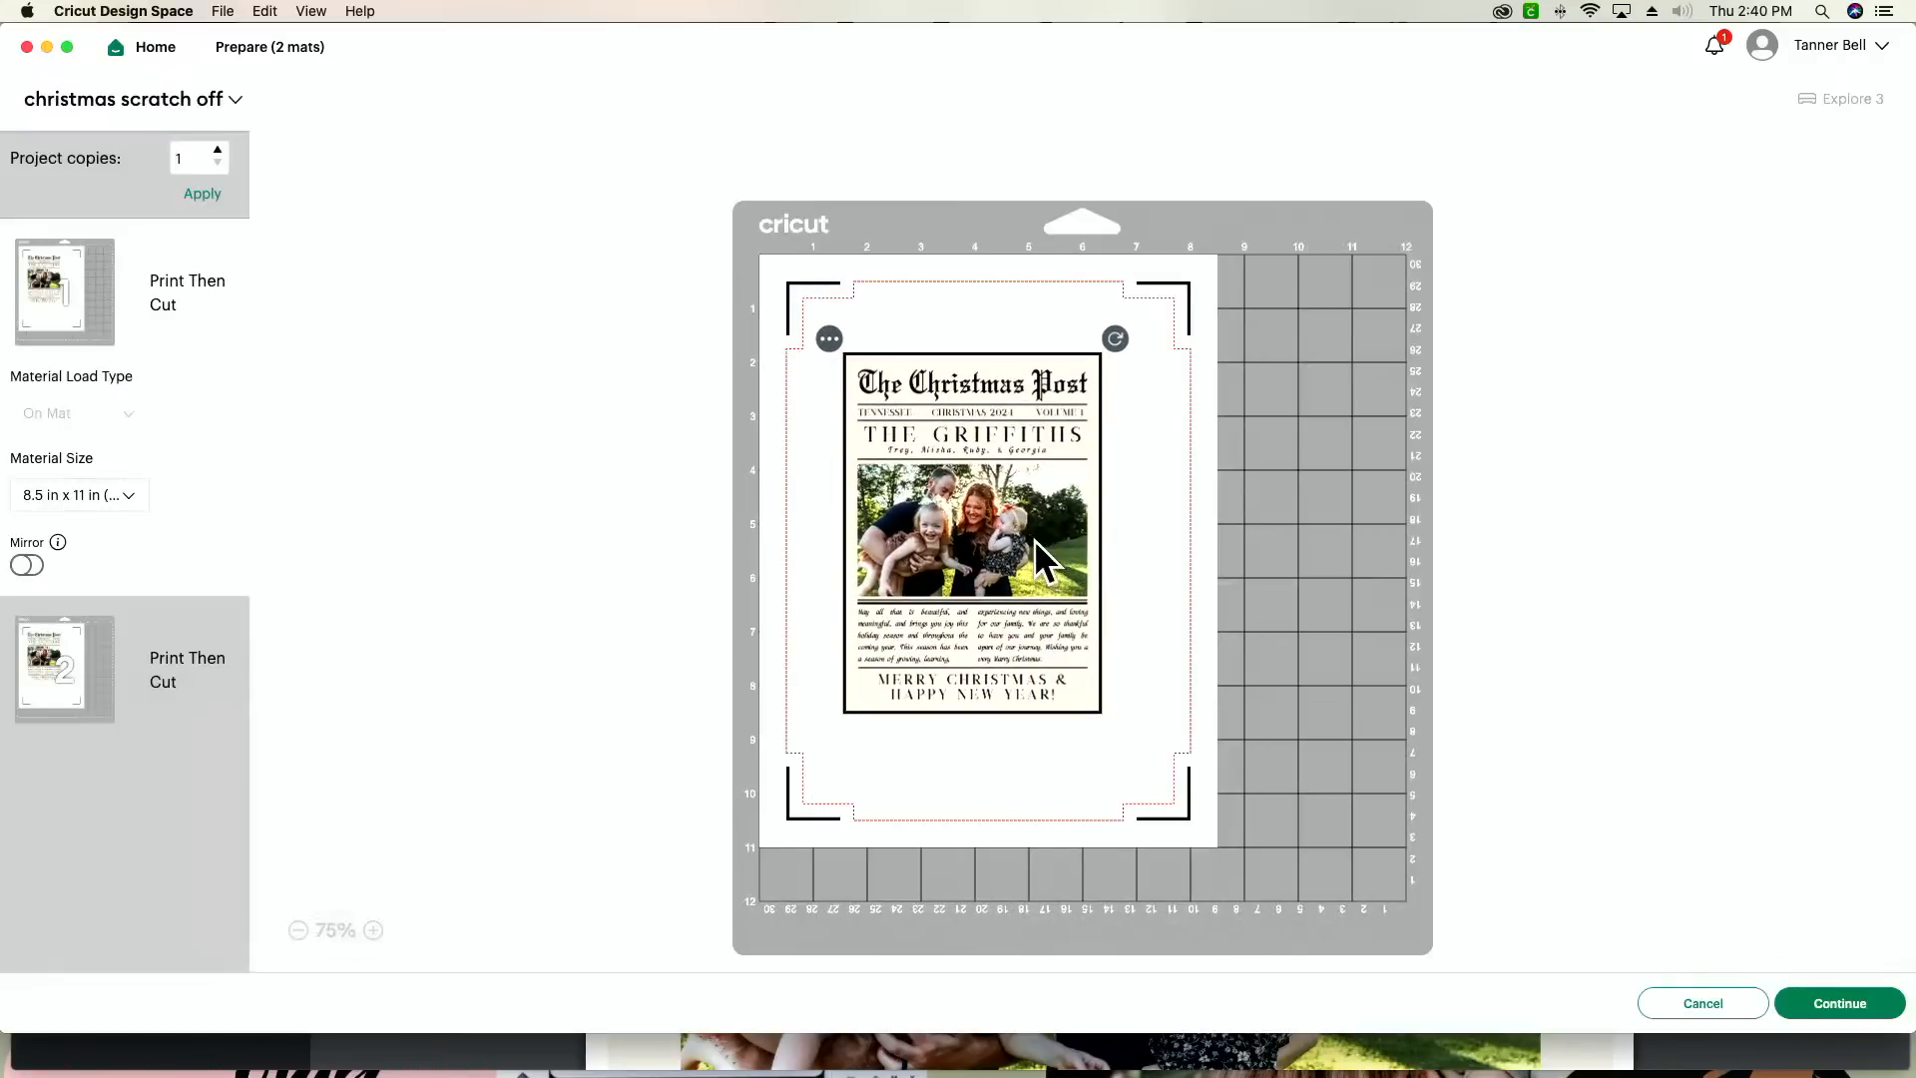
drag(1115, 339, 1198, 695)
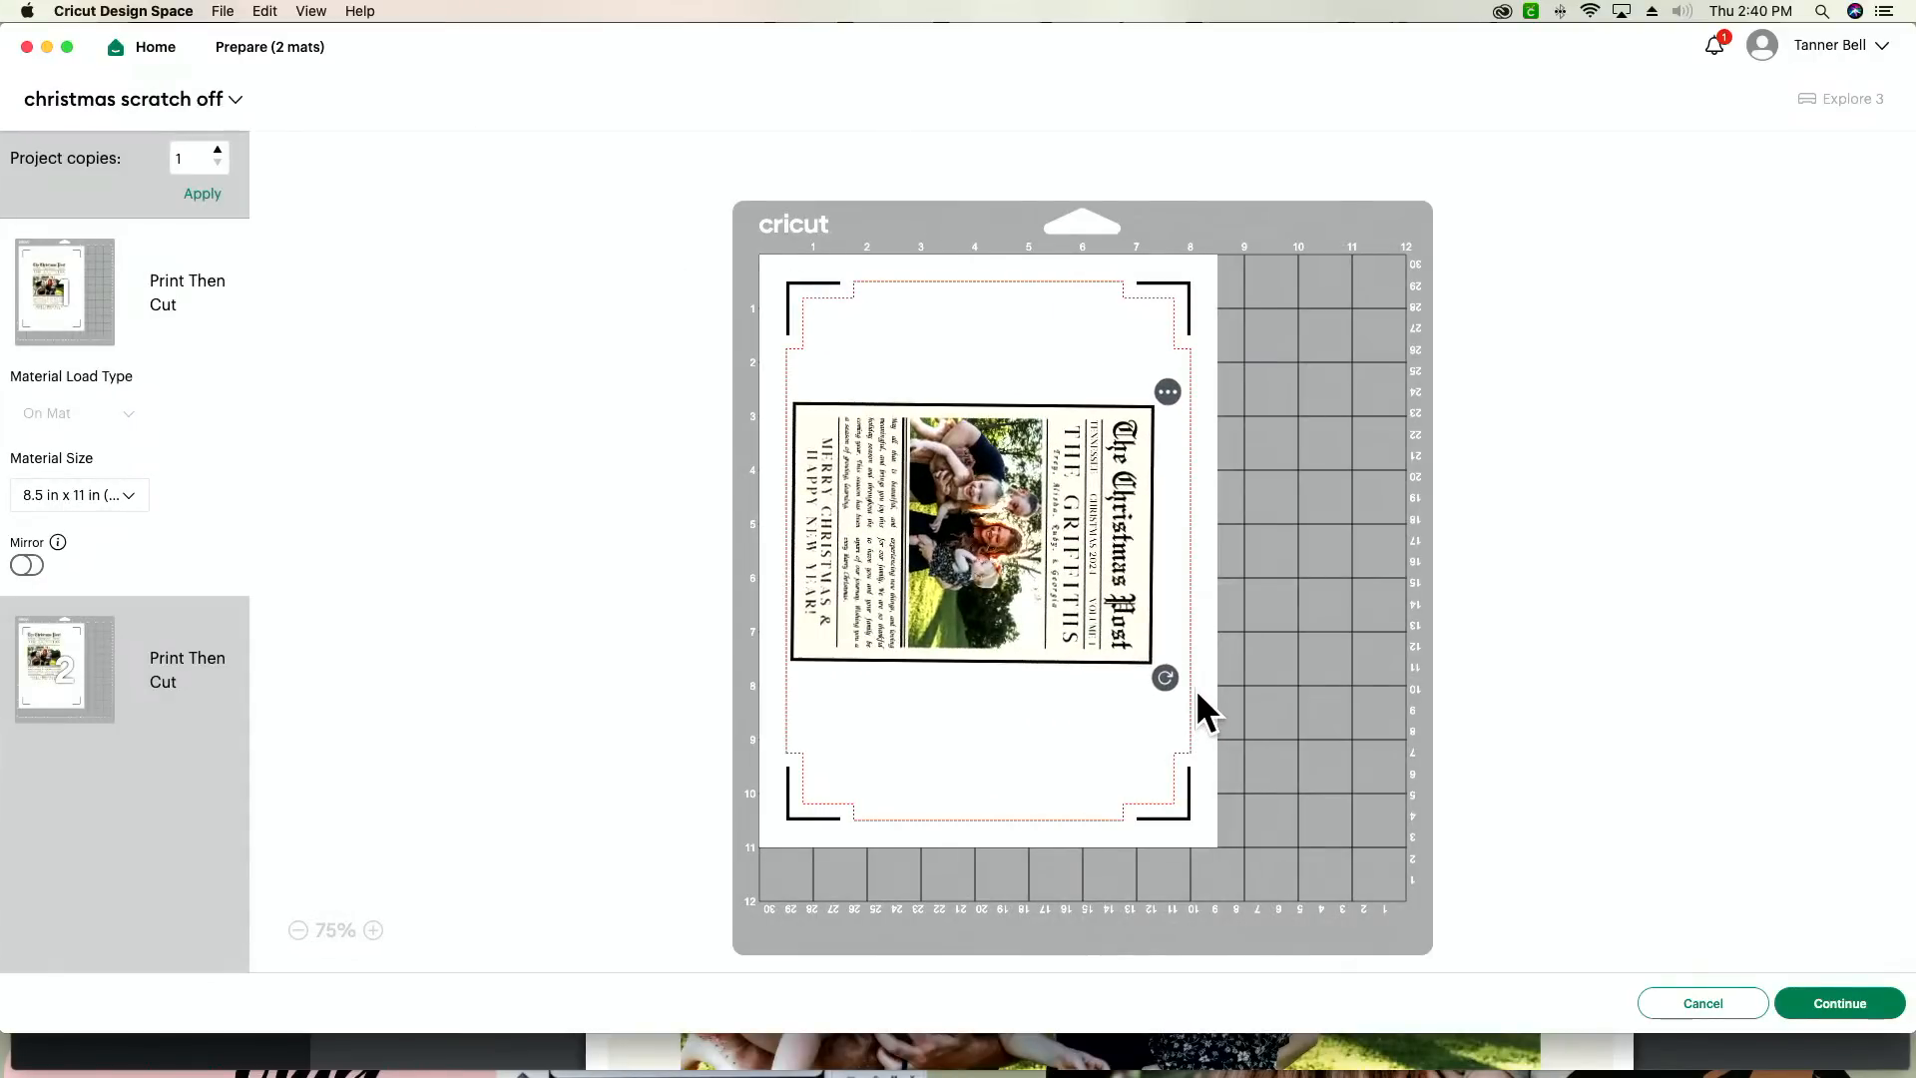
drag(1048, 613, 1057, 504)
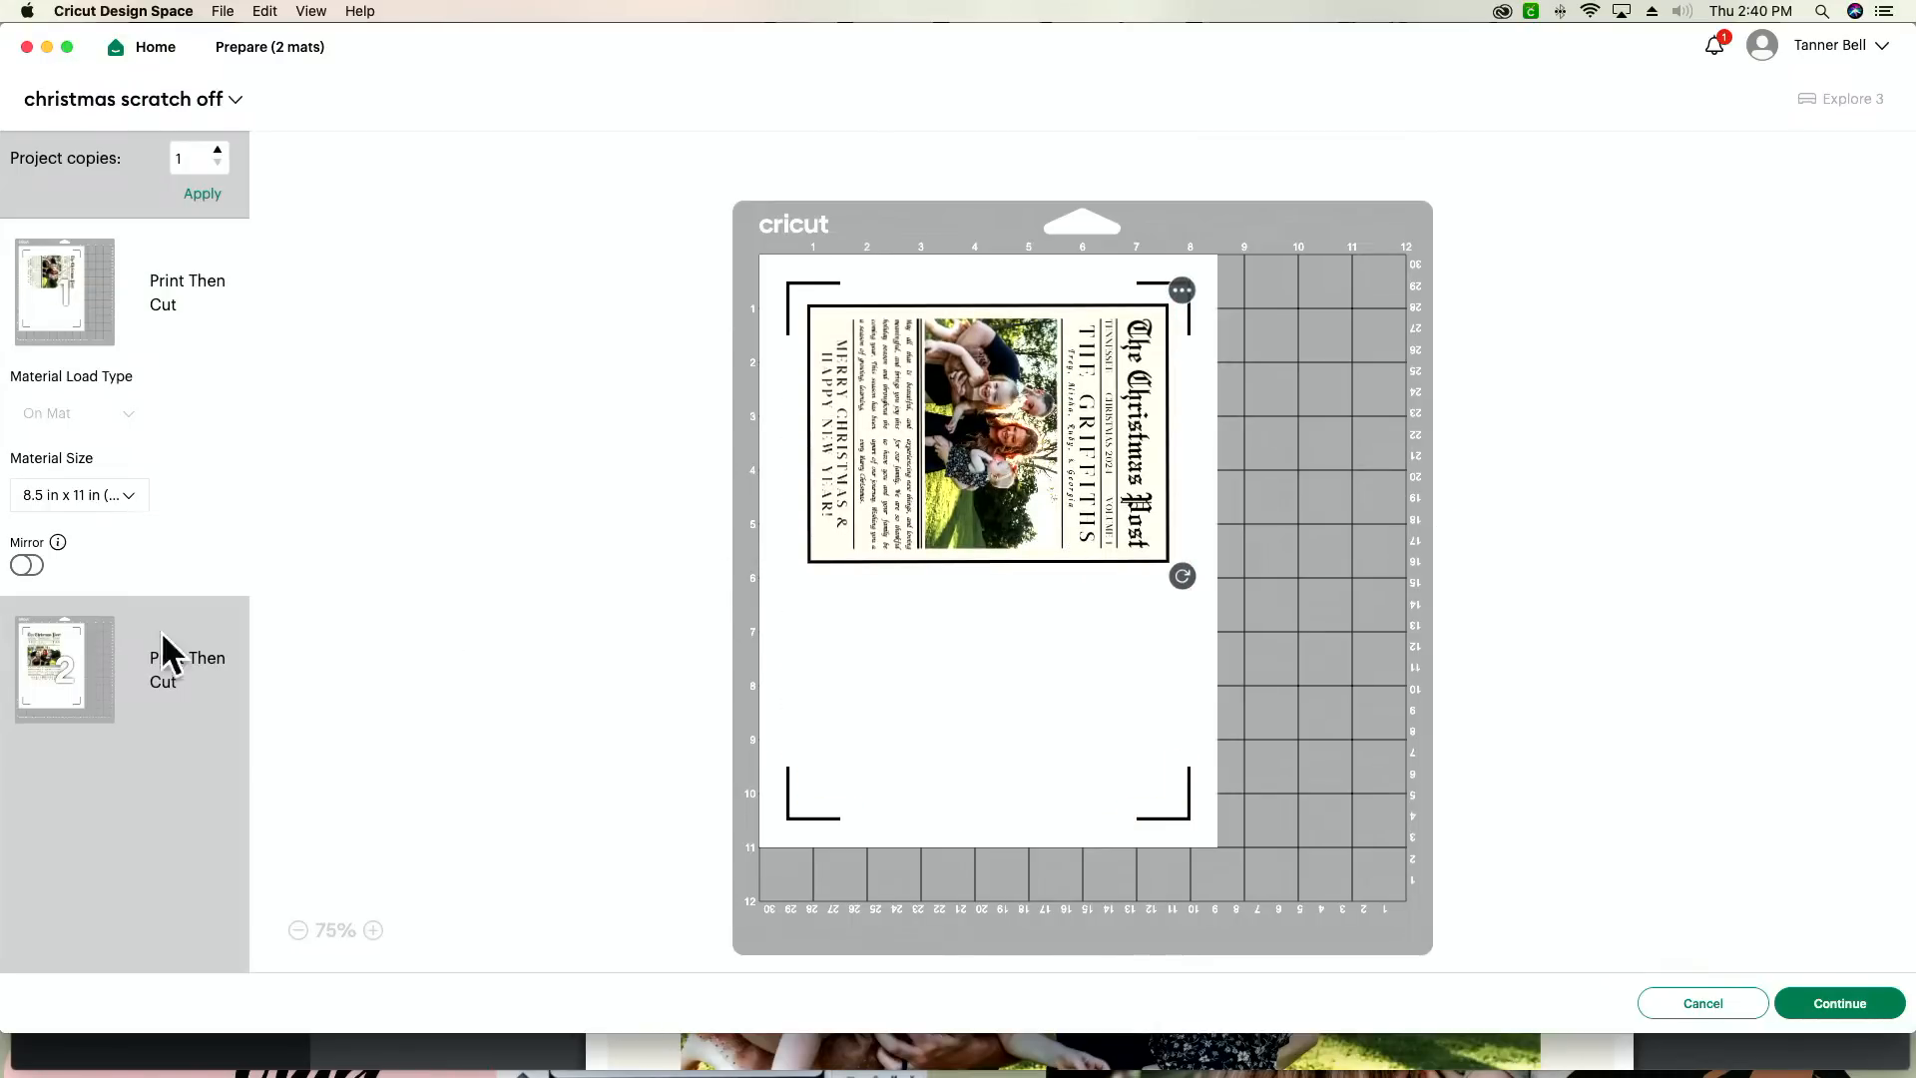
Step: Move the card on the second mat onto the first mat
click(45, 699)
click(791, 290)
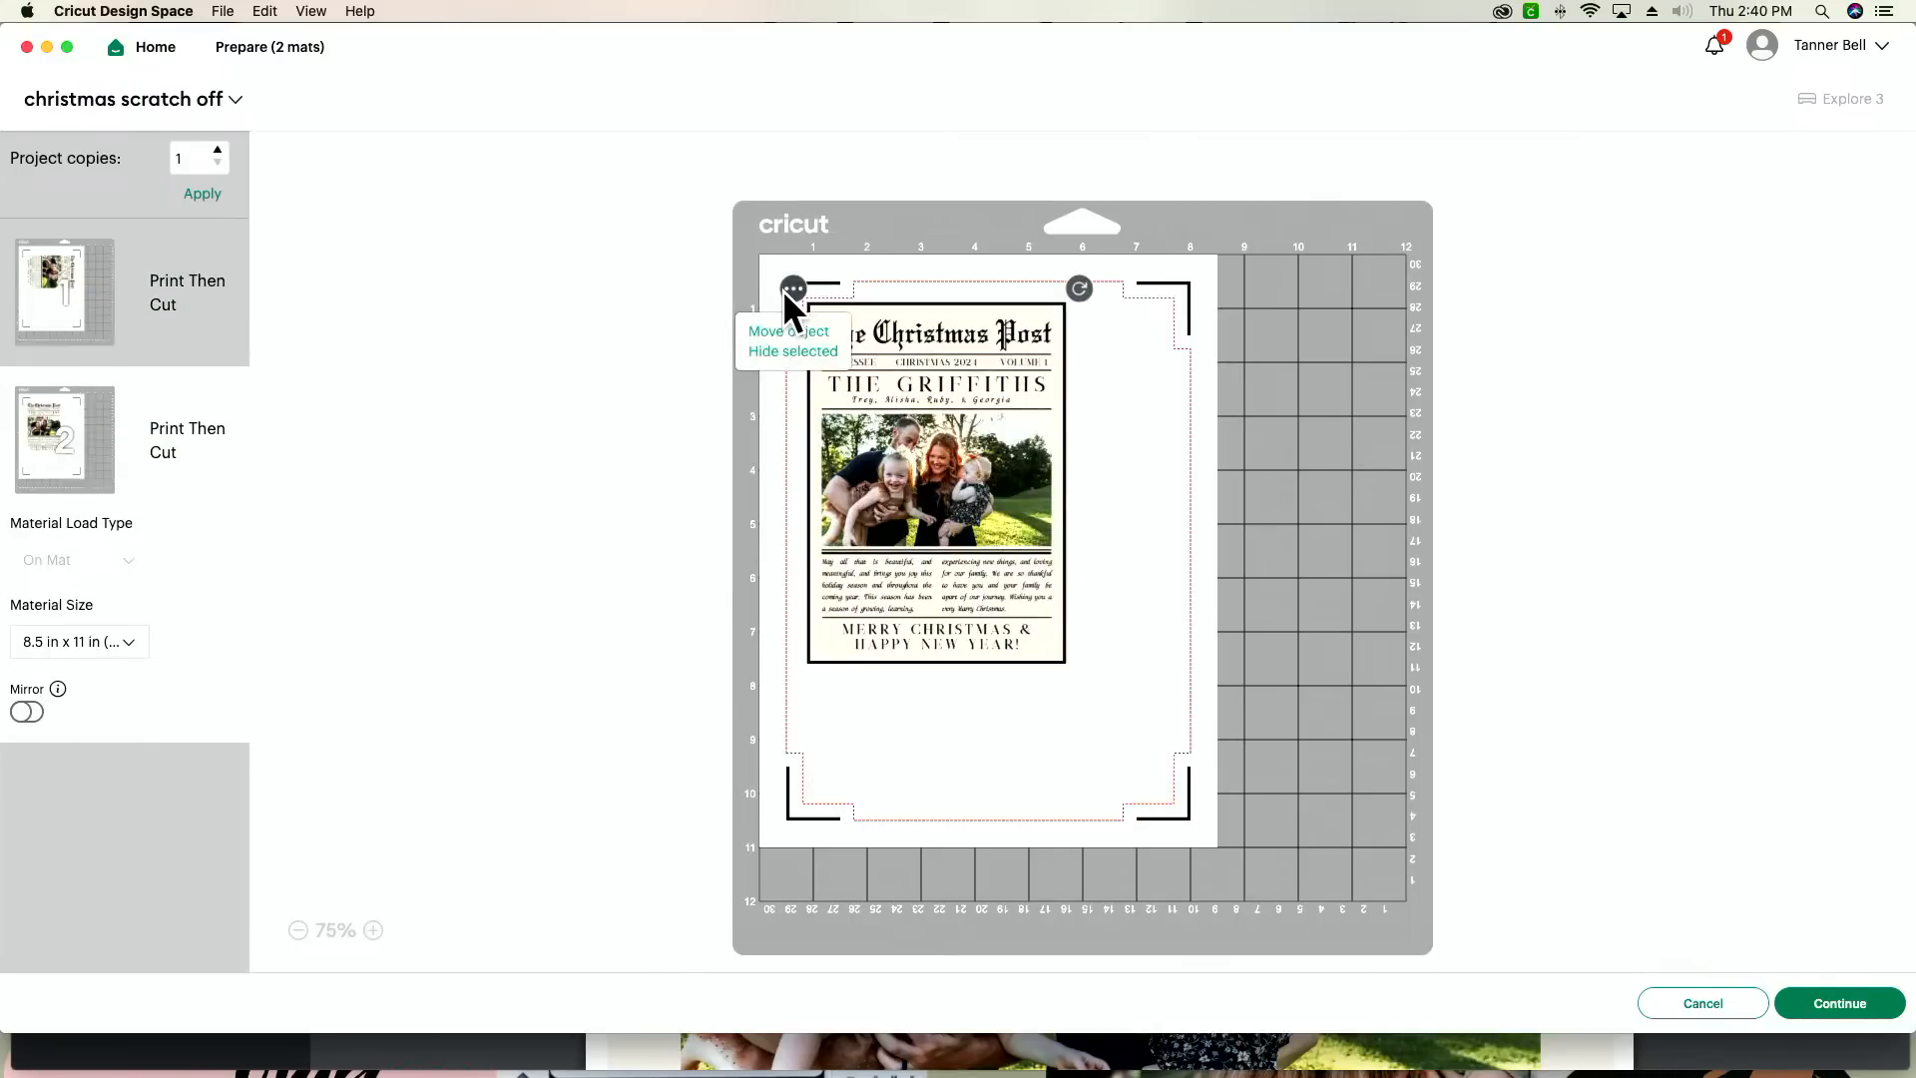
click(788, 333)
click(726, 309)
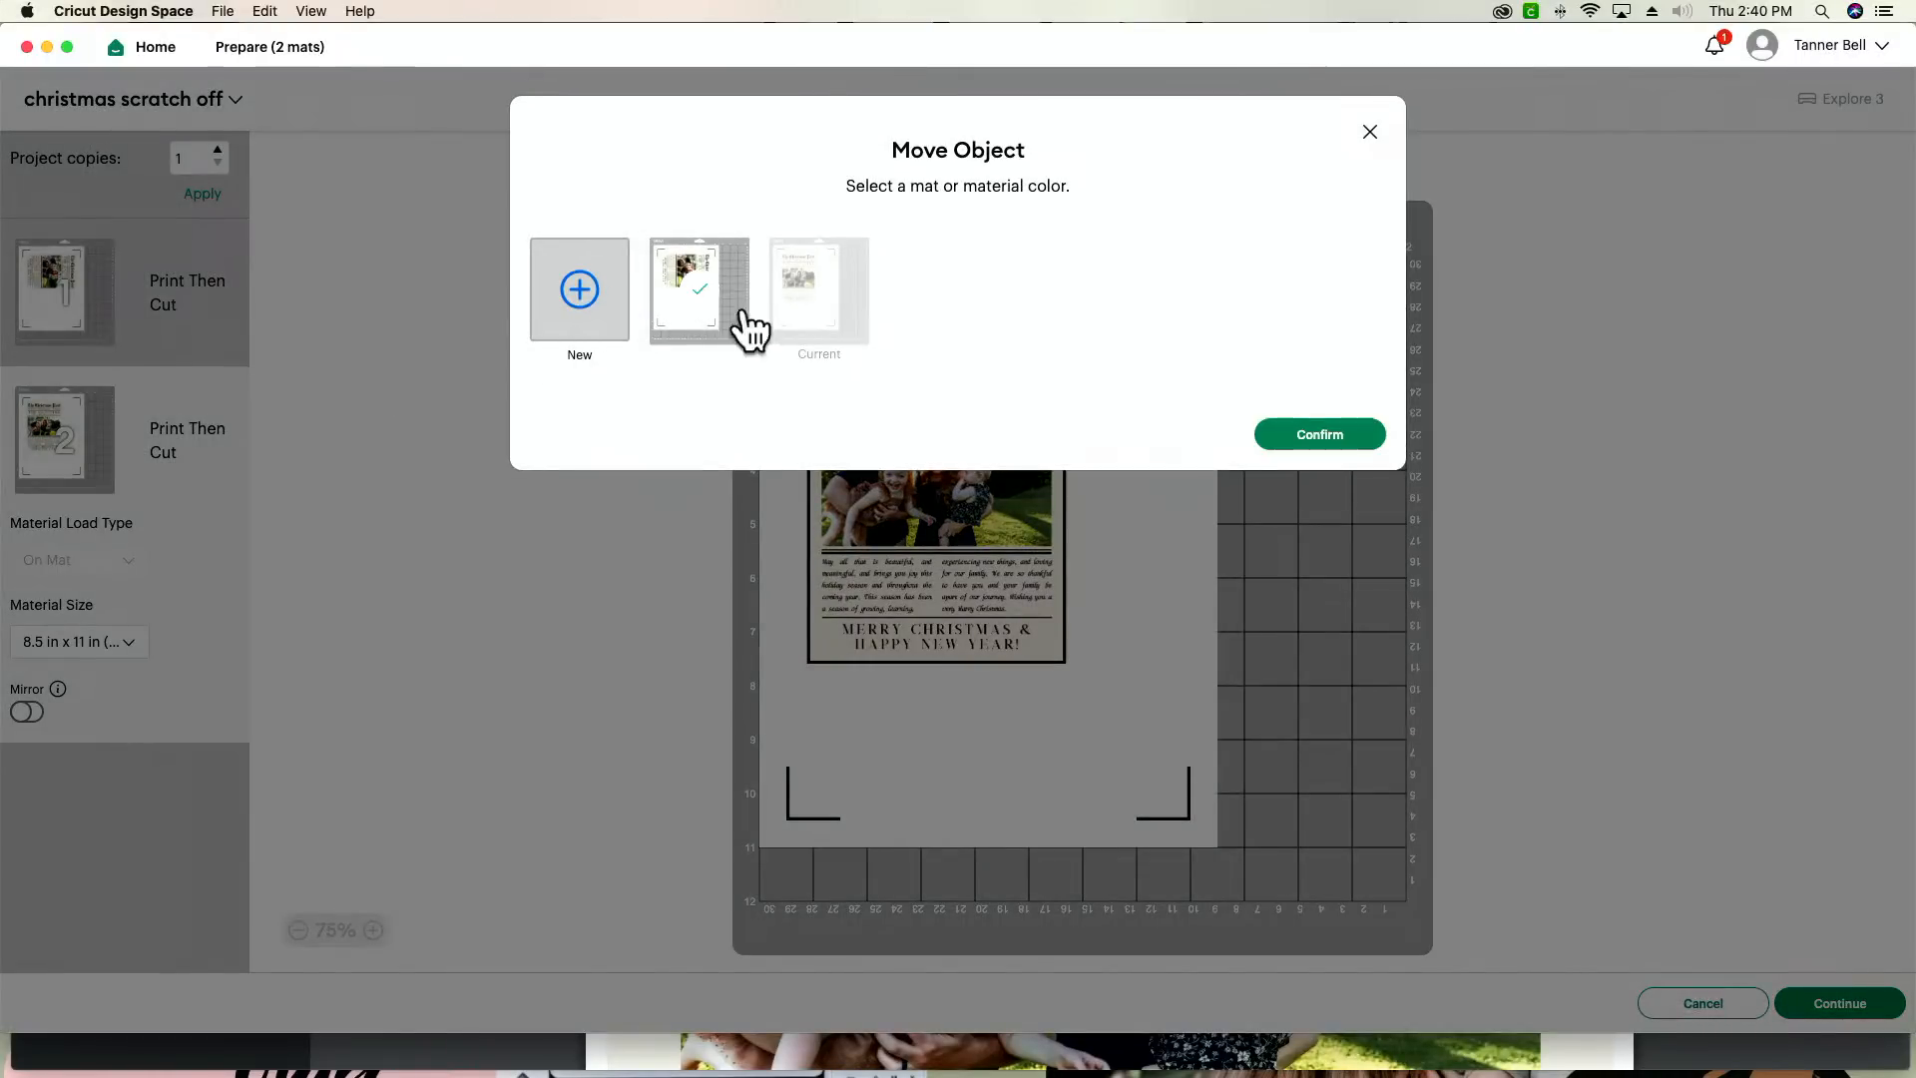
click(1278, 436)
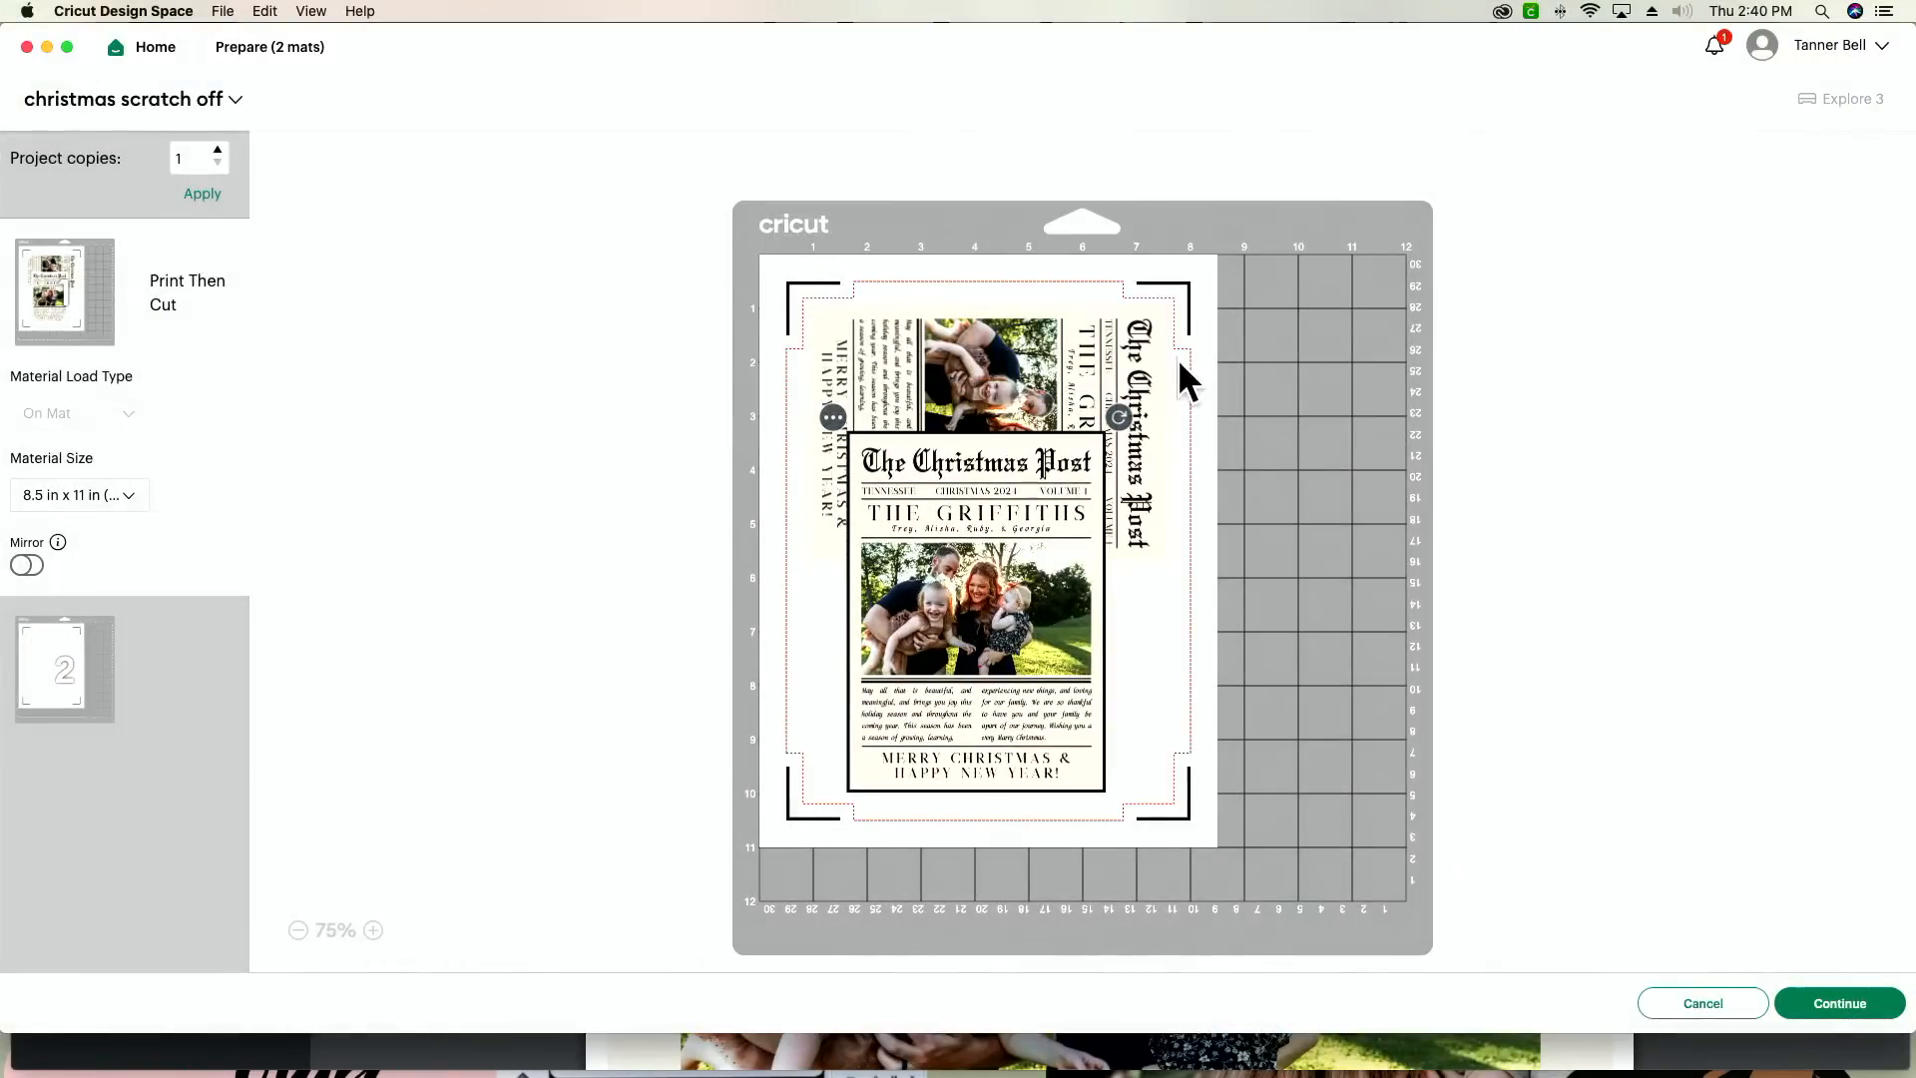
Step: Rotate the second card sideways and fit it directly below the first card within the printable area
drag(1122, 417, 1156, 740)
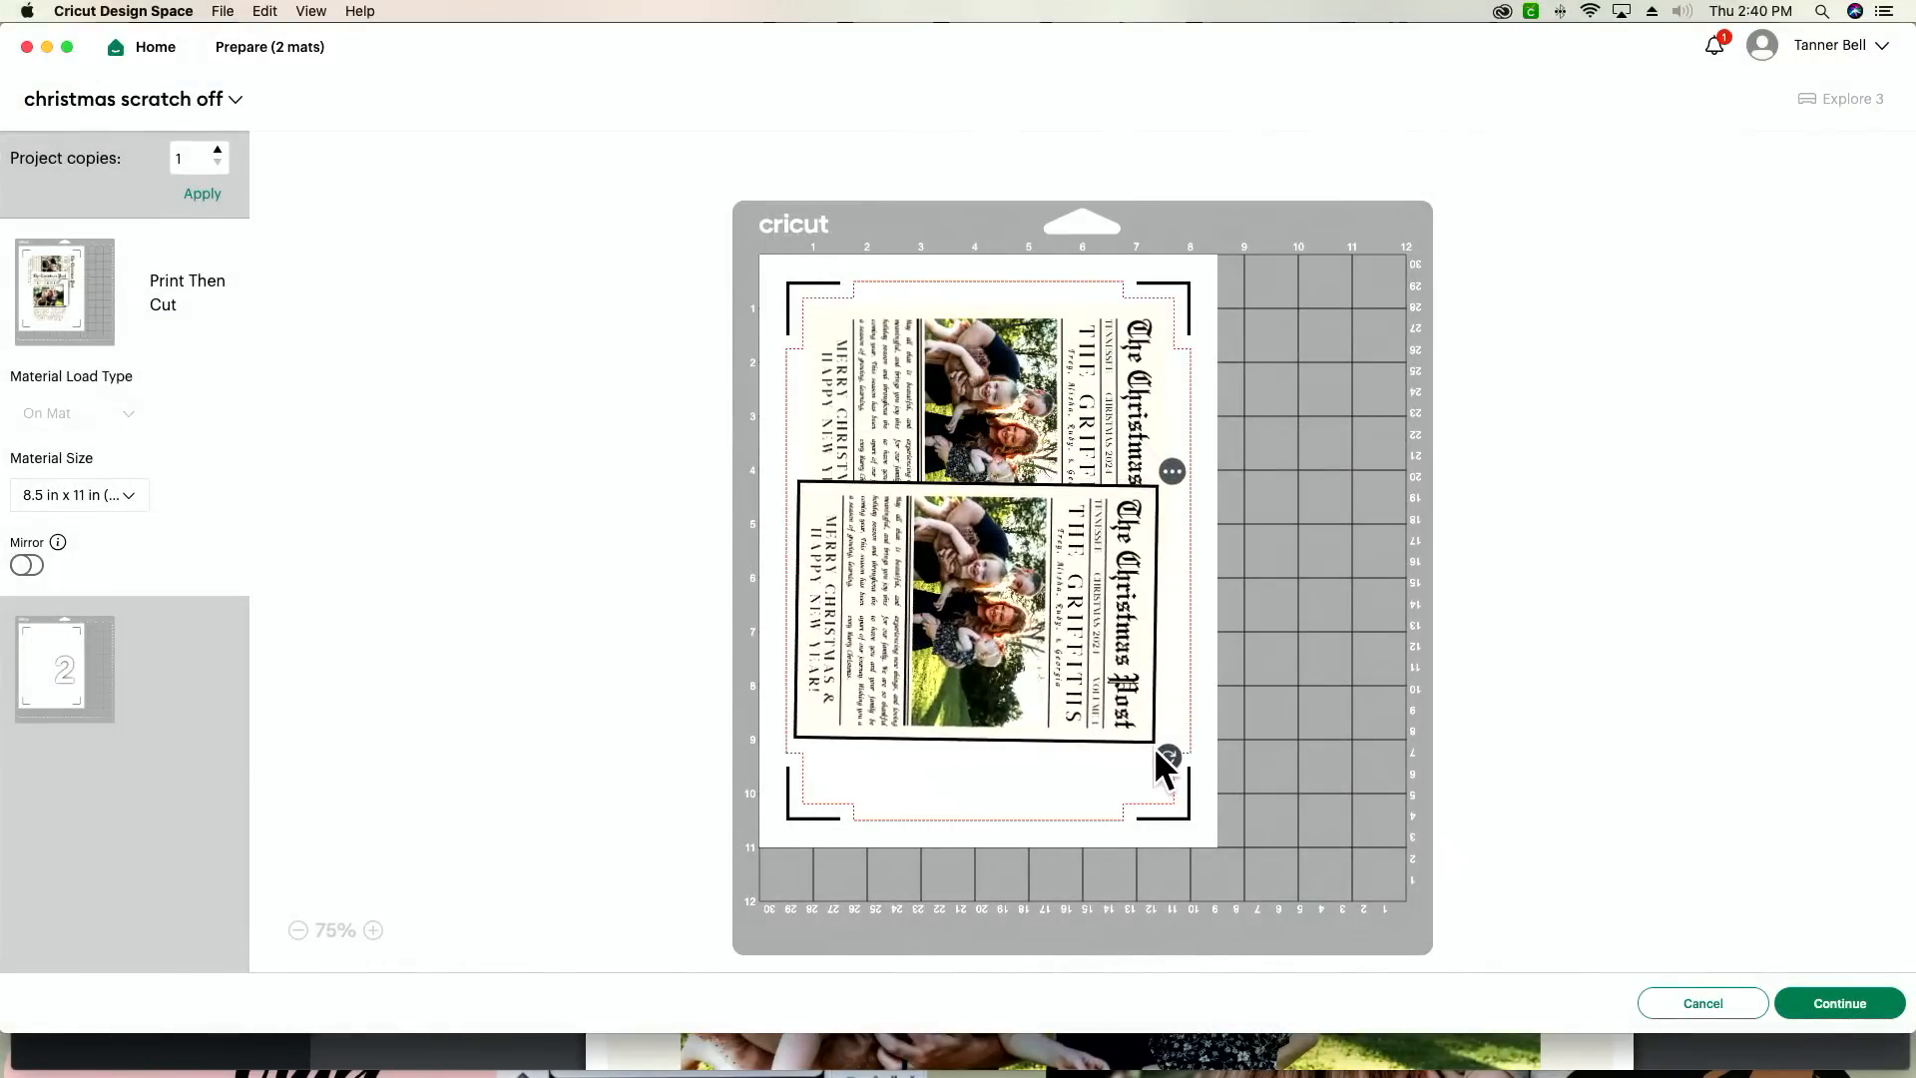
drag(1079, 688, 1086, 761)
click(996, 459)
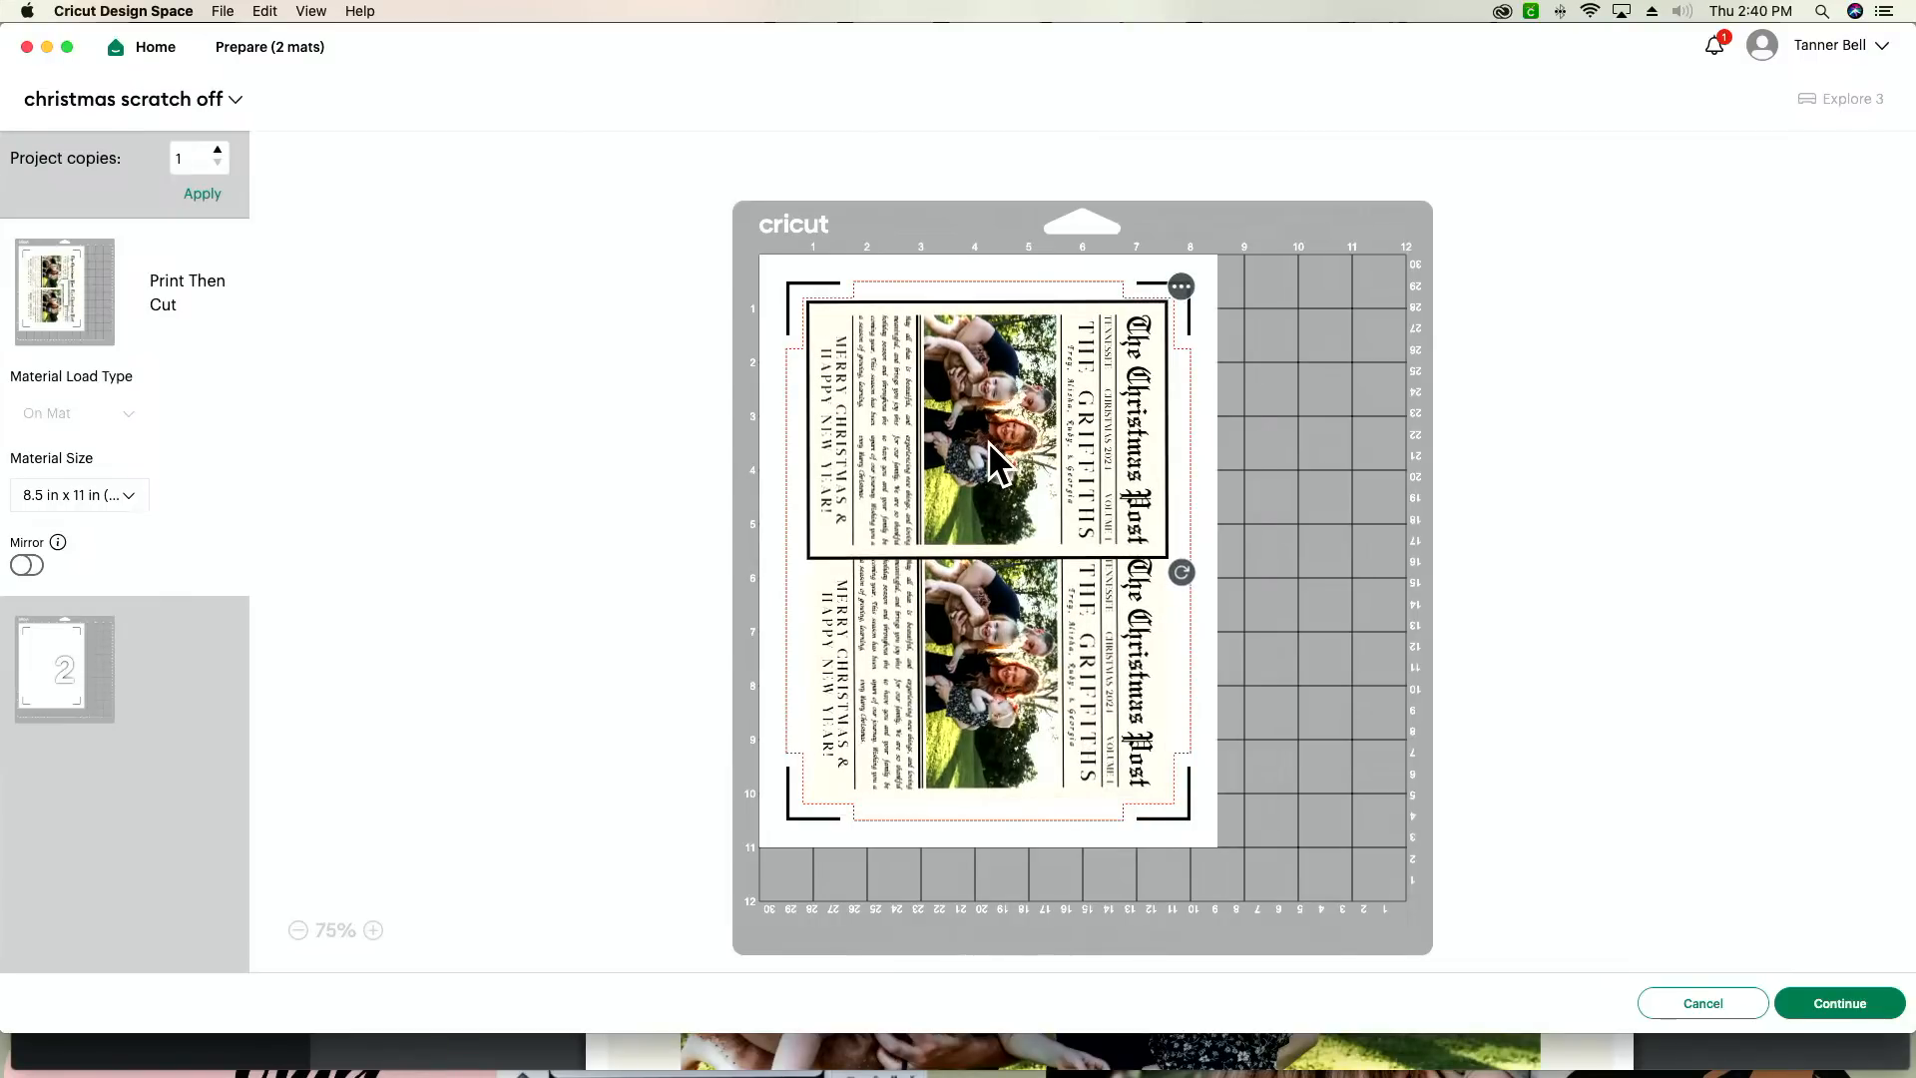
click(1337, 618)
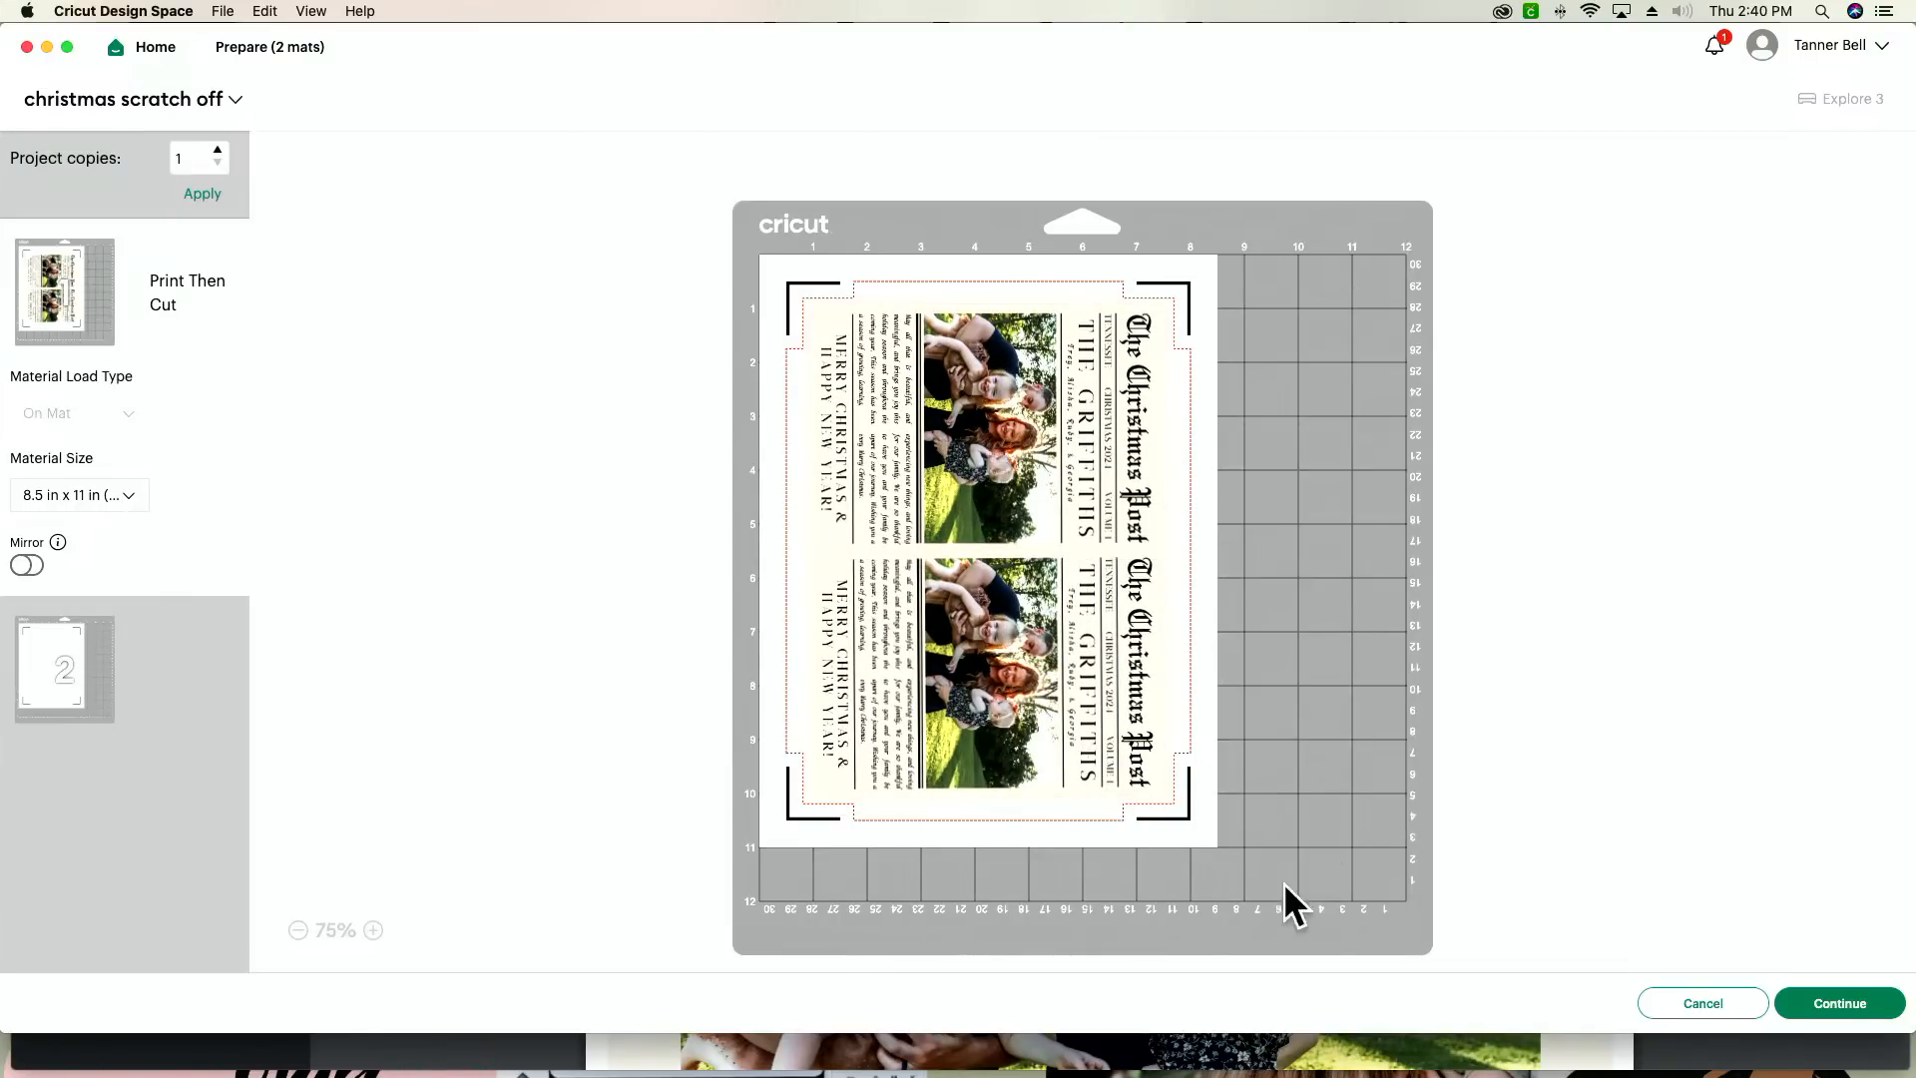
click(374, 930)
click(373, 930)
click(373, 930)
drag(632, 818, 632, 853)
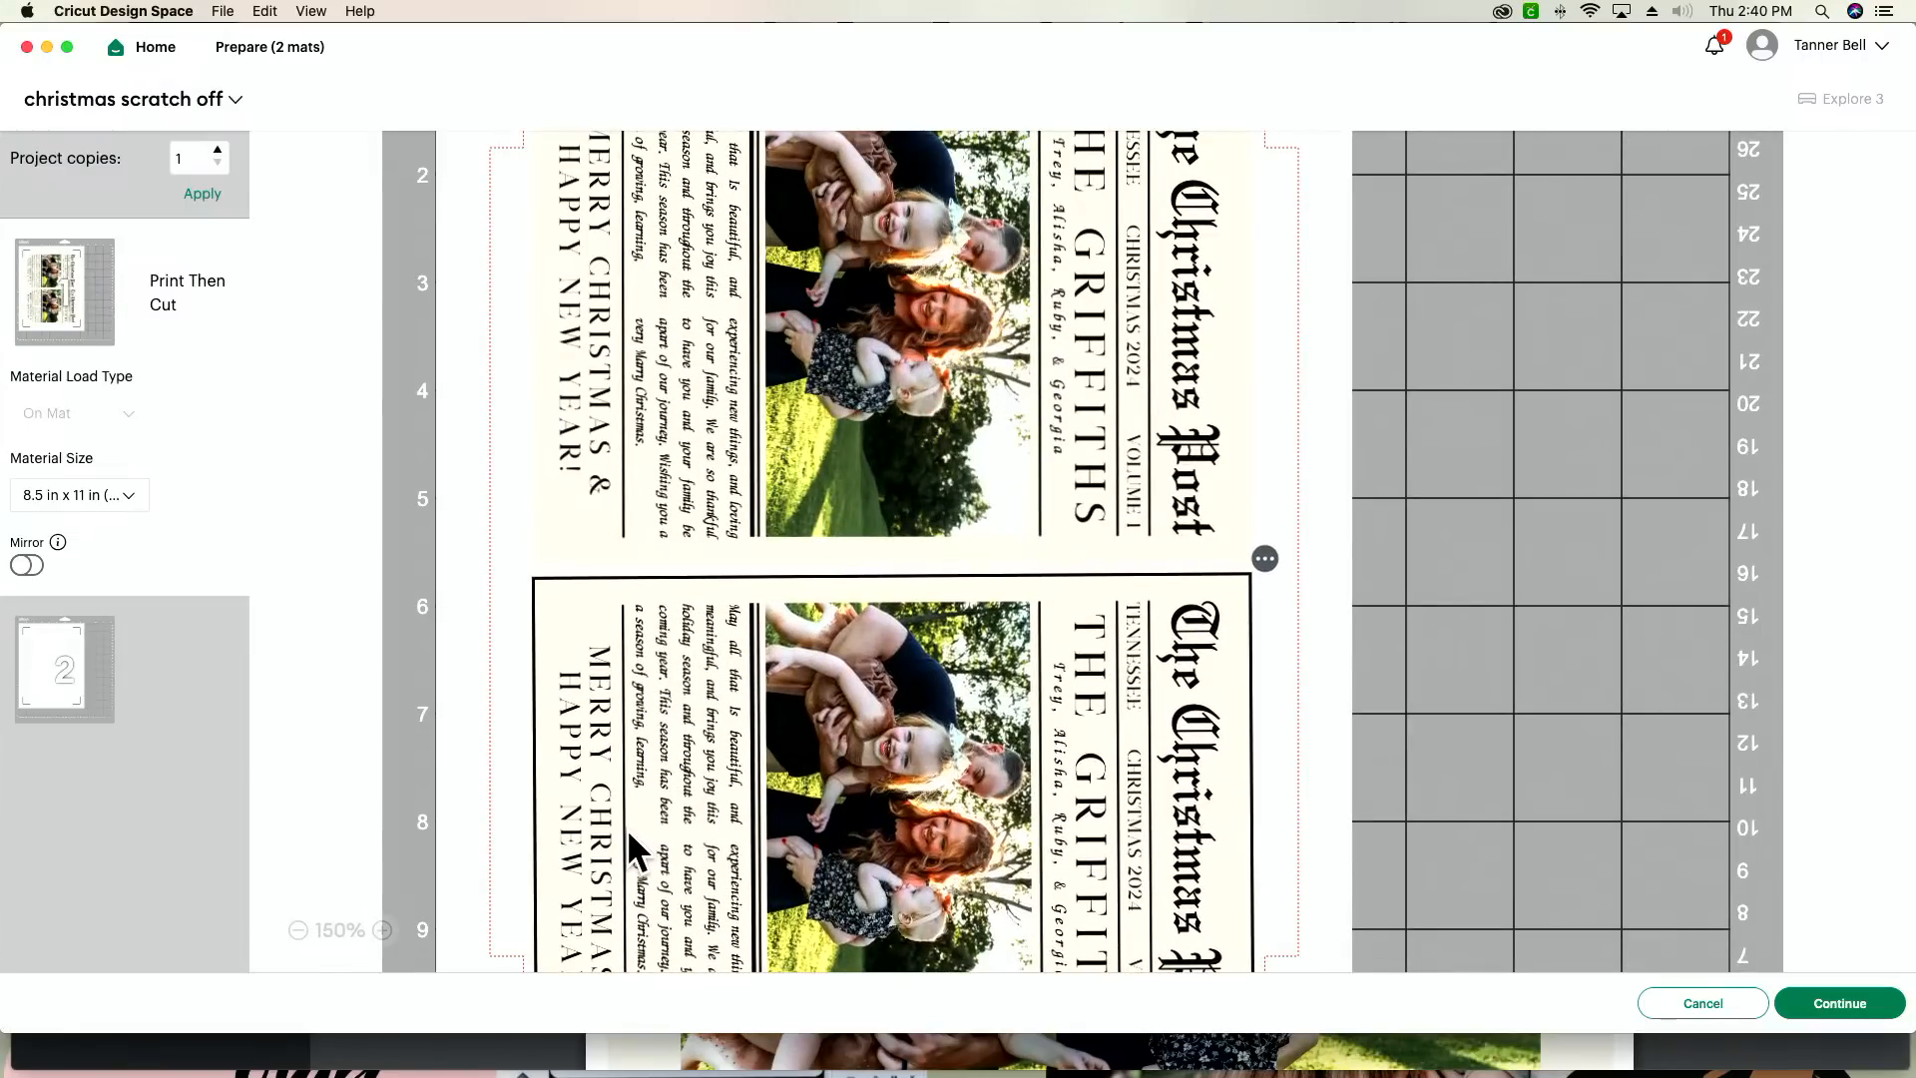
scroll(754, 789, down, 5)
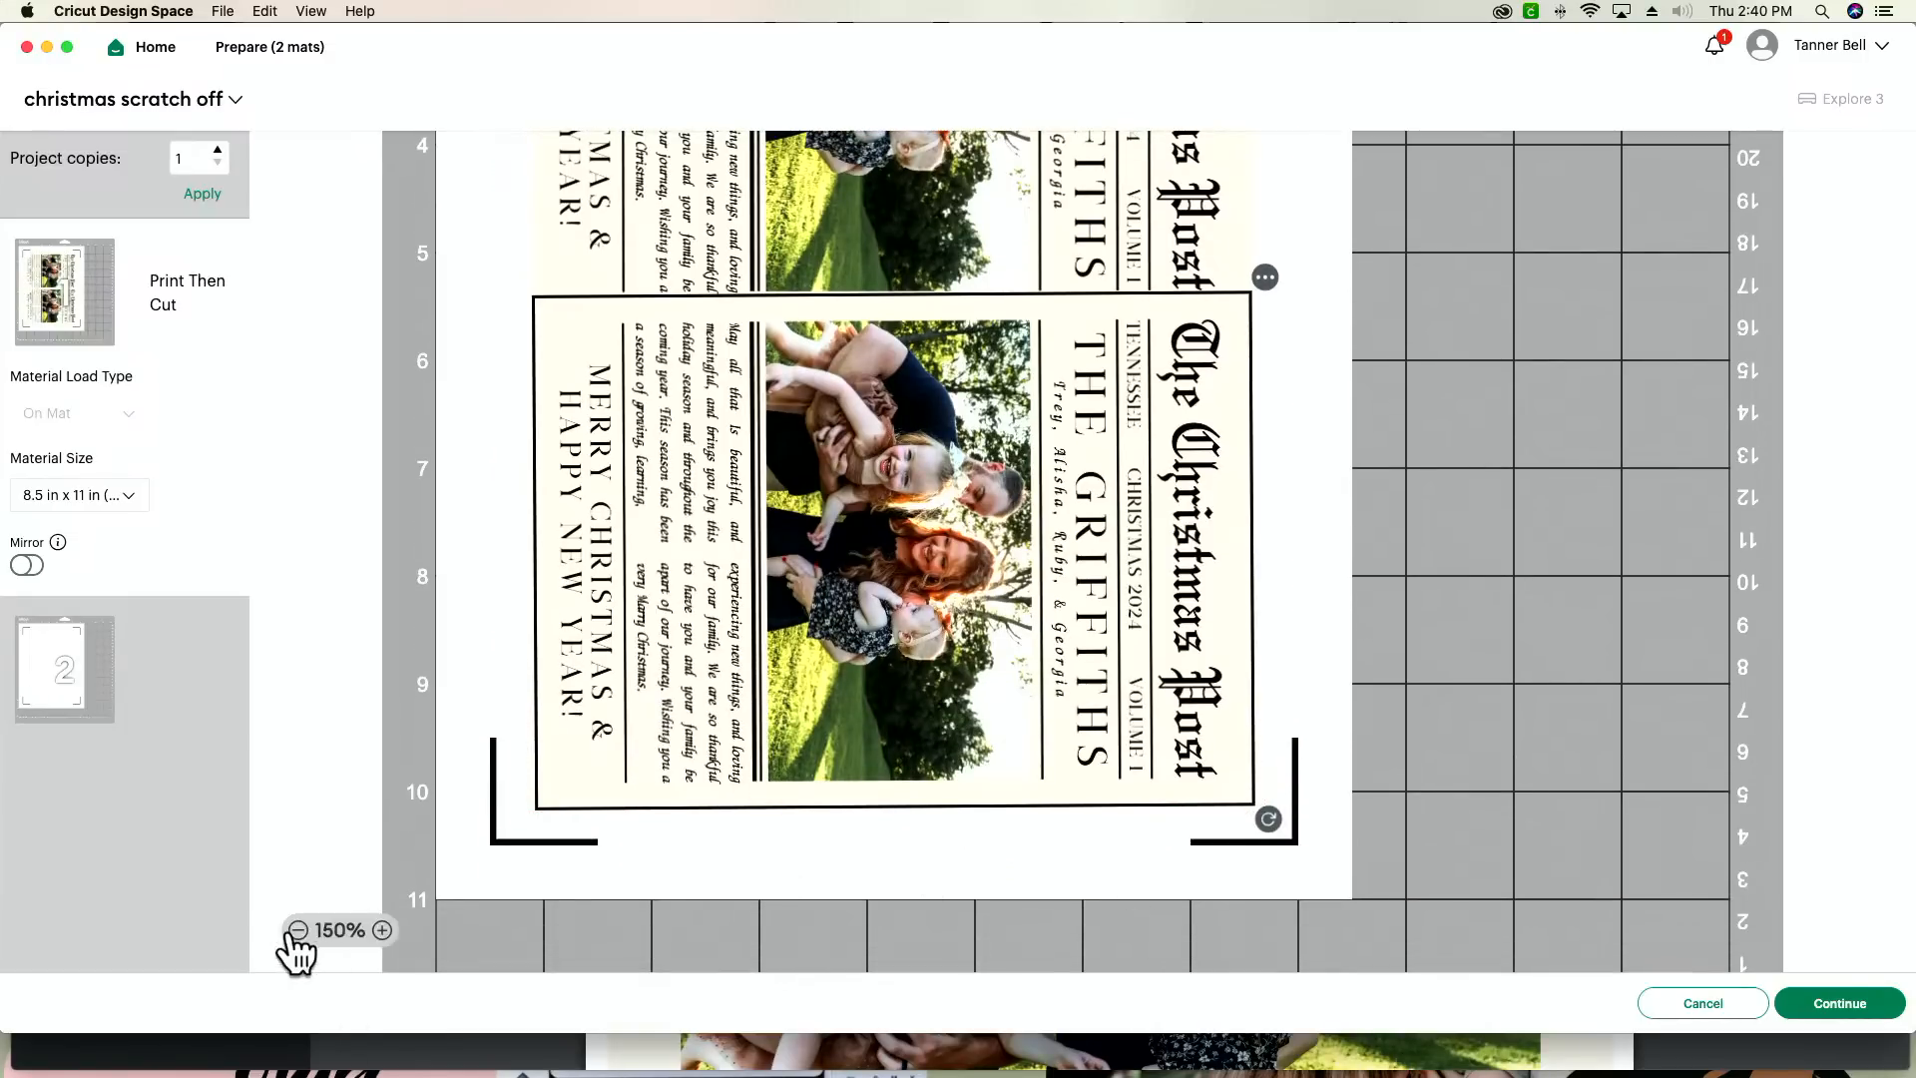
Step: Keep only one card on the canvas with a width of 5 in, and send it to the mat preview
click(1697, 1005)
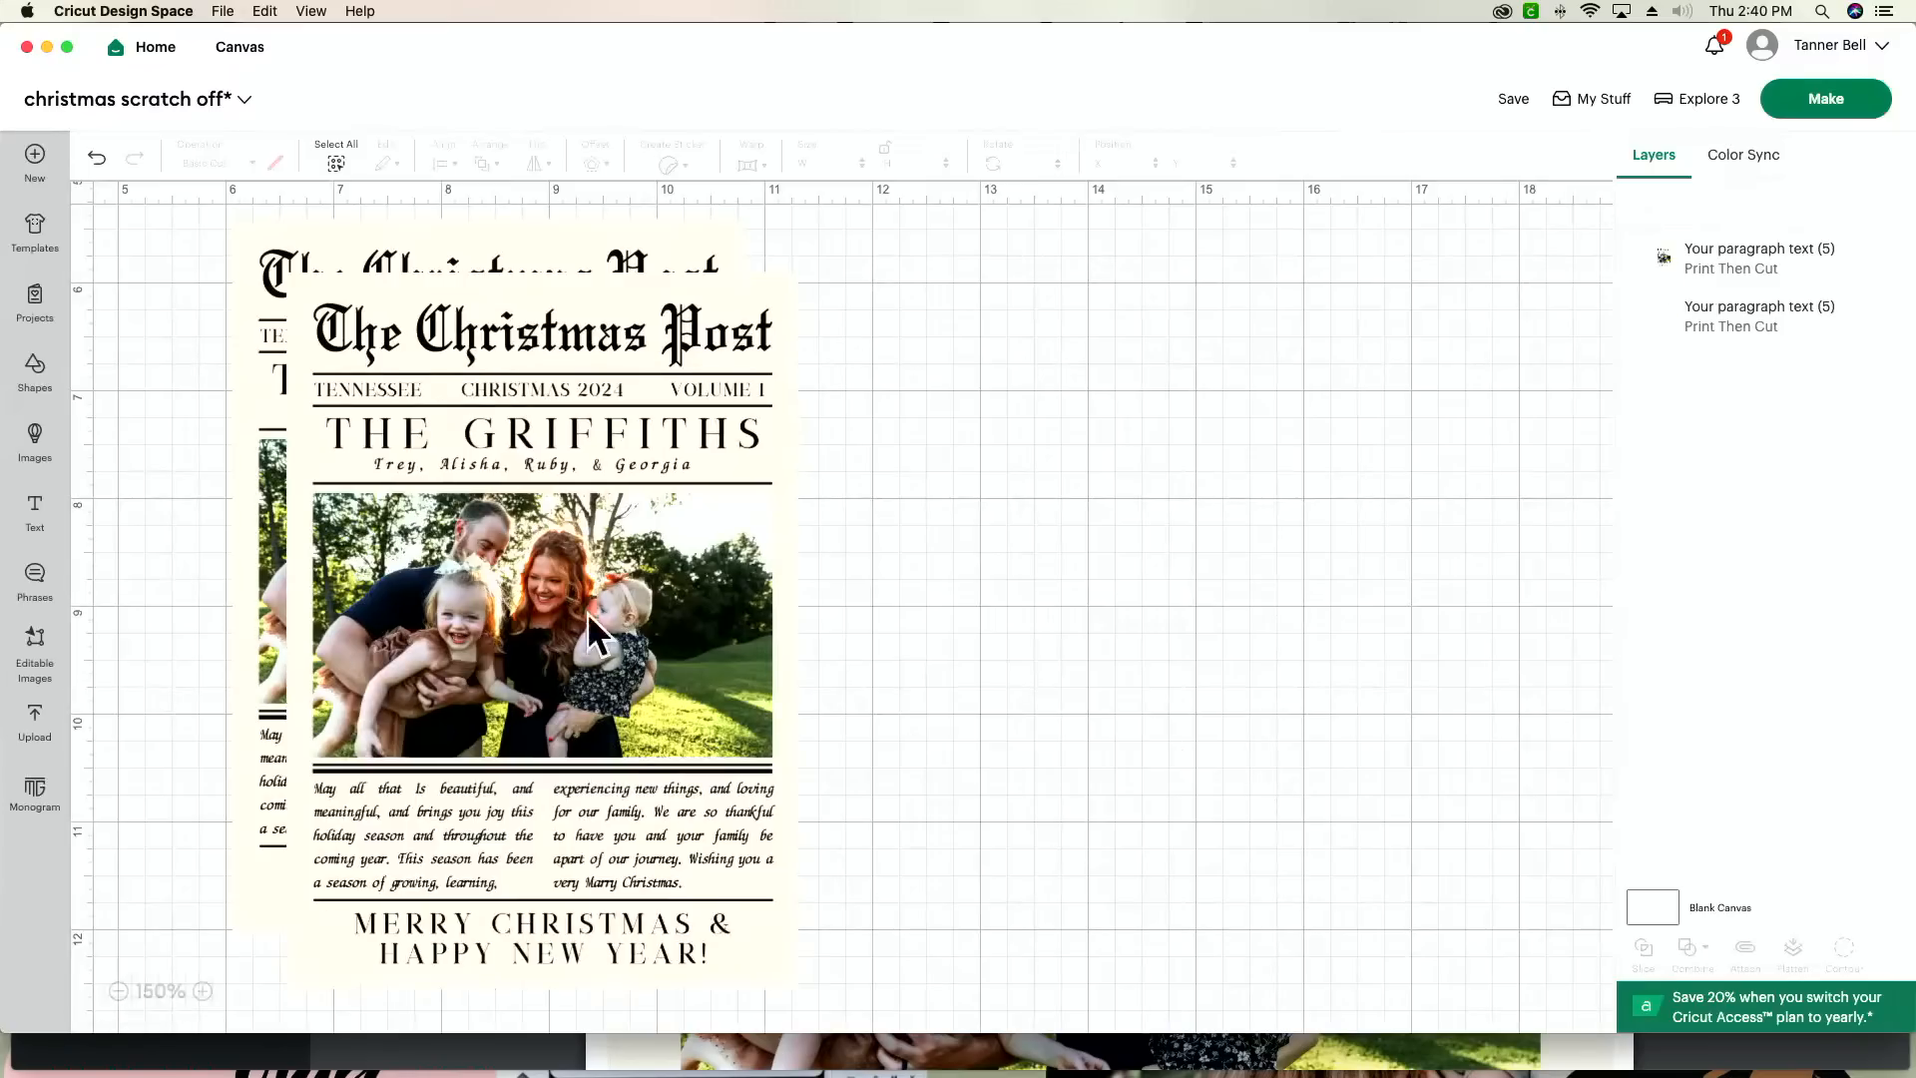
click(624, 658)
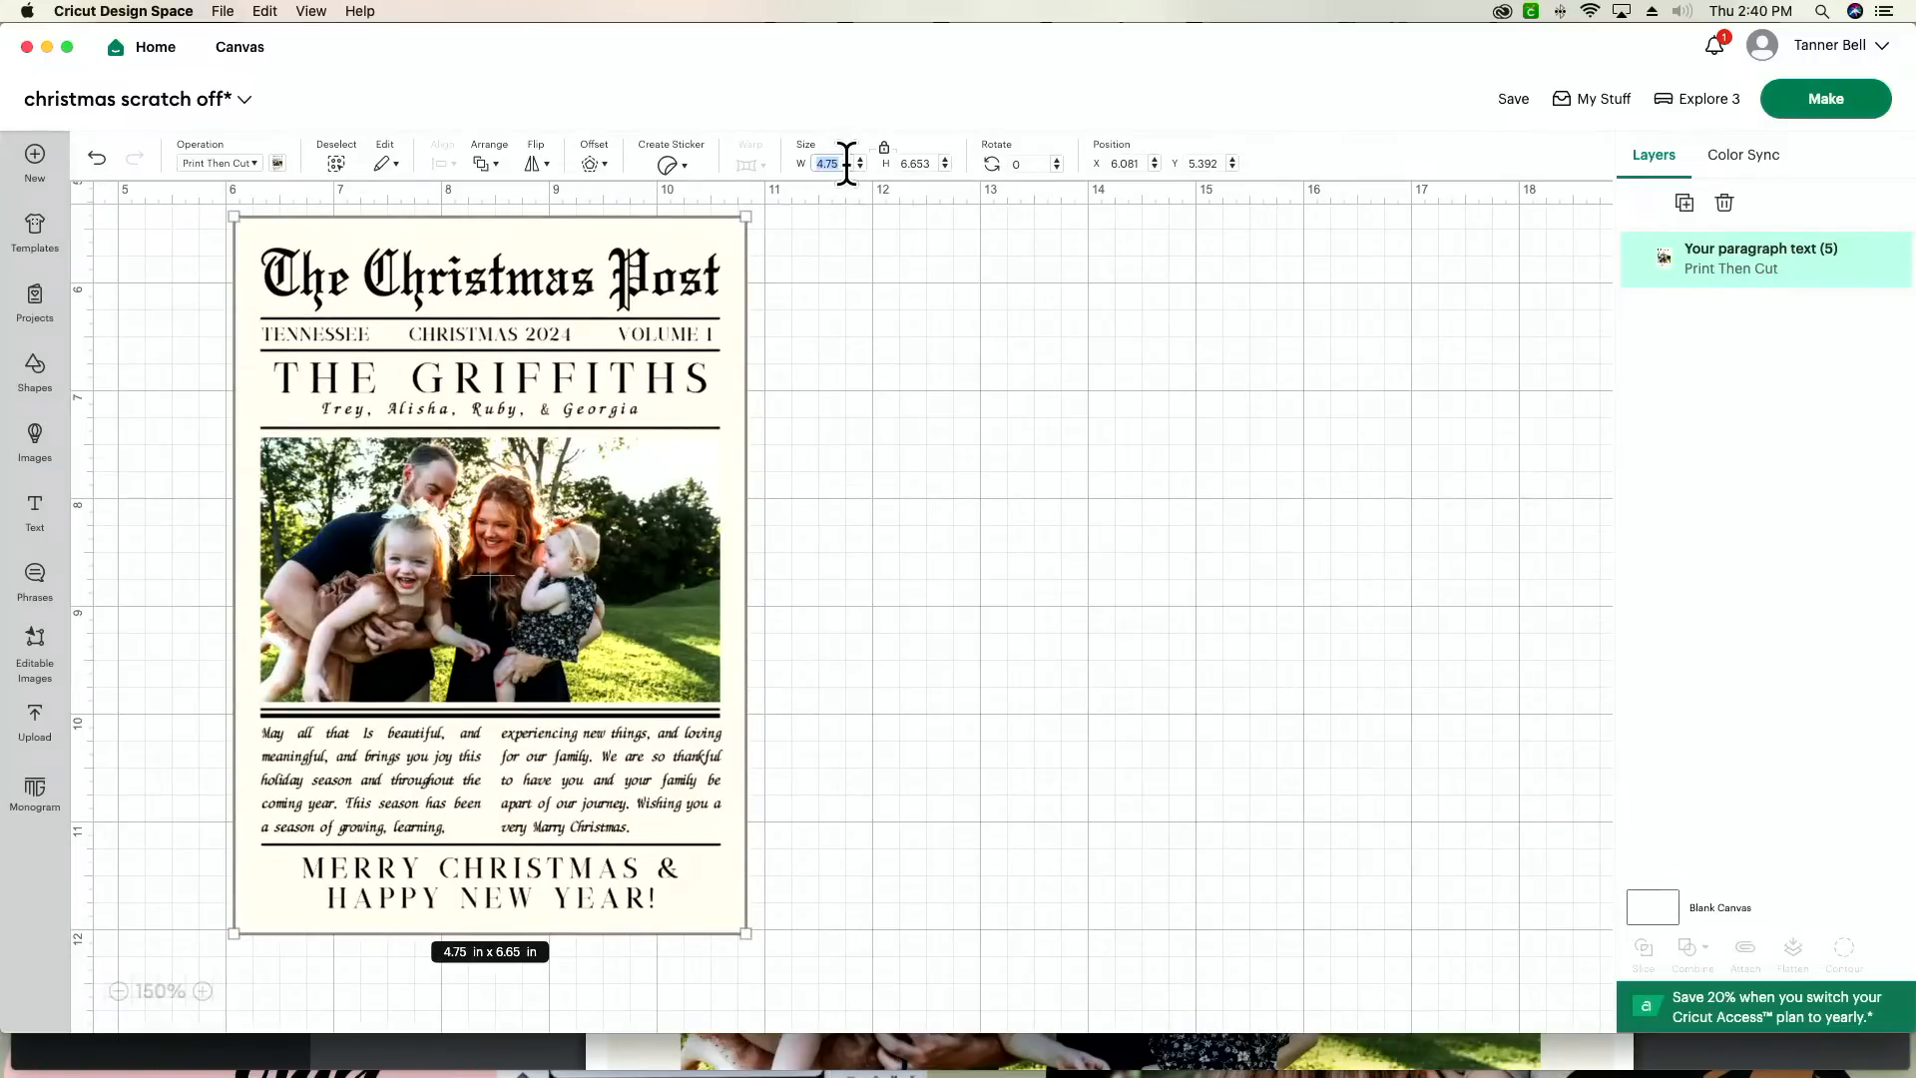
text(5)
key(Return)
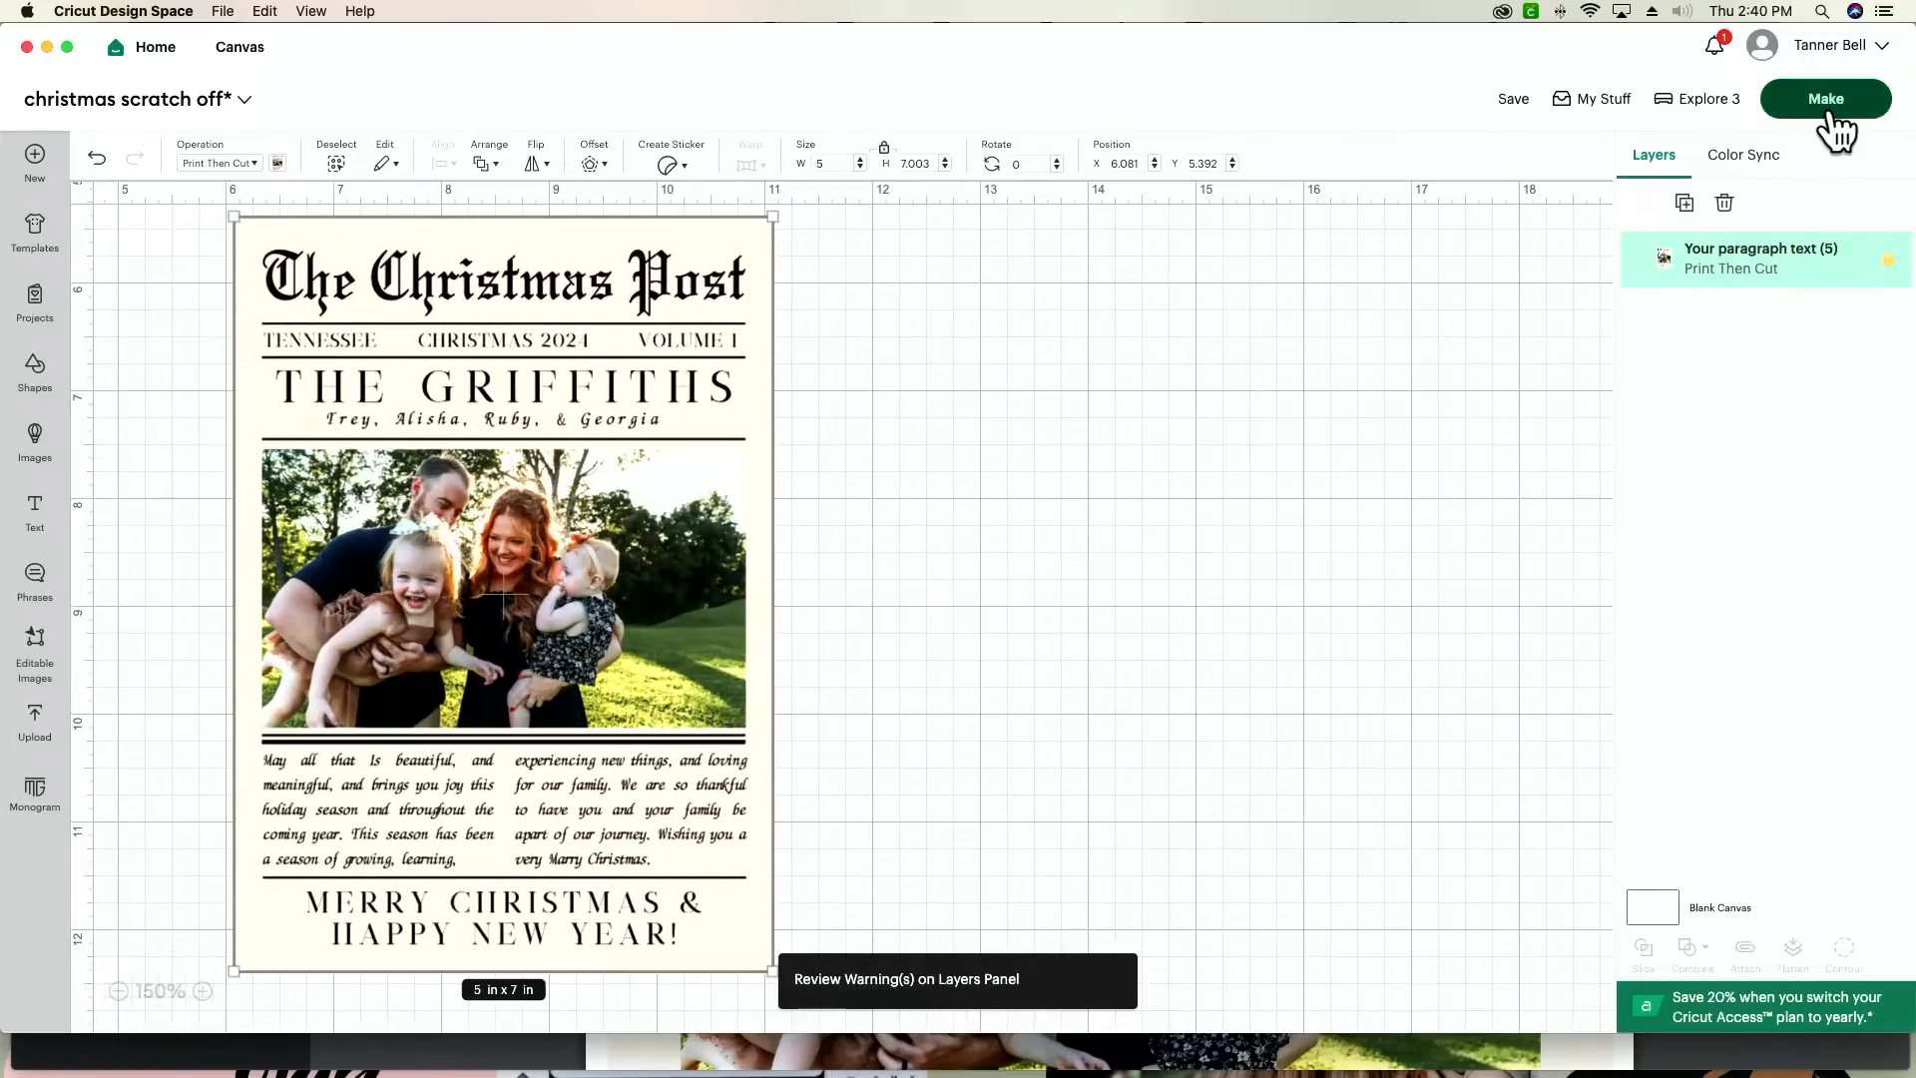
click(1831, 108)
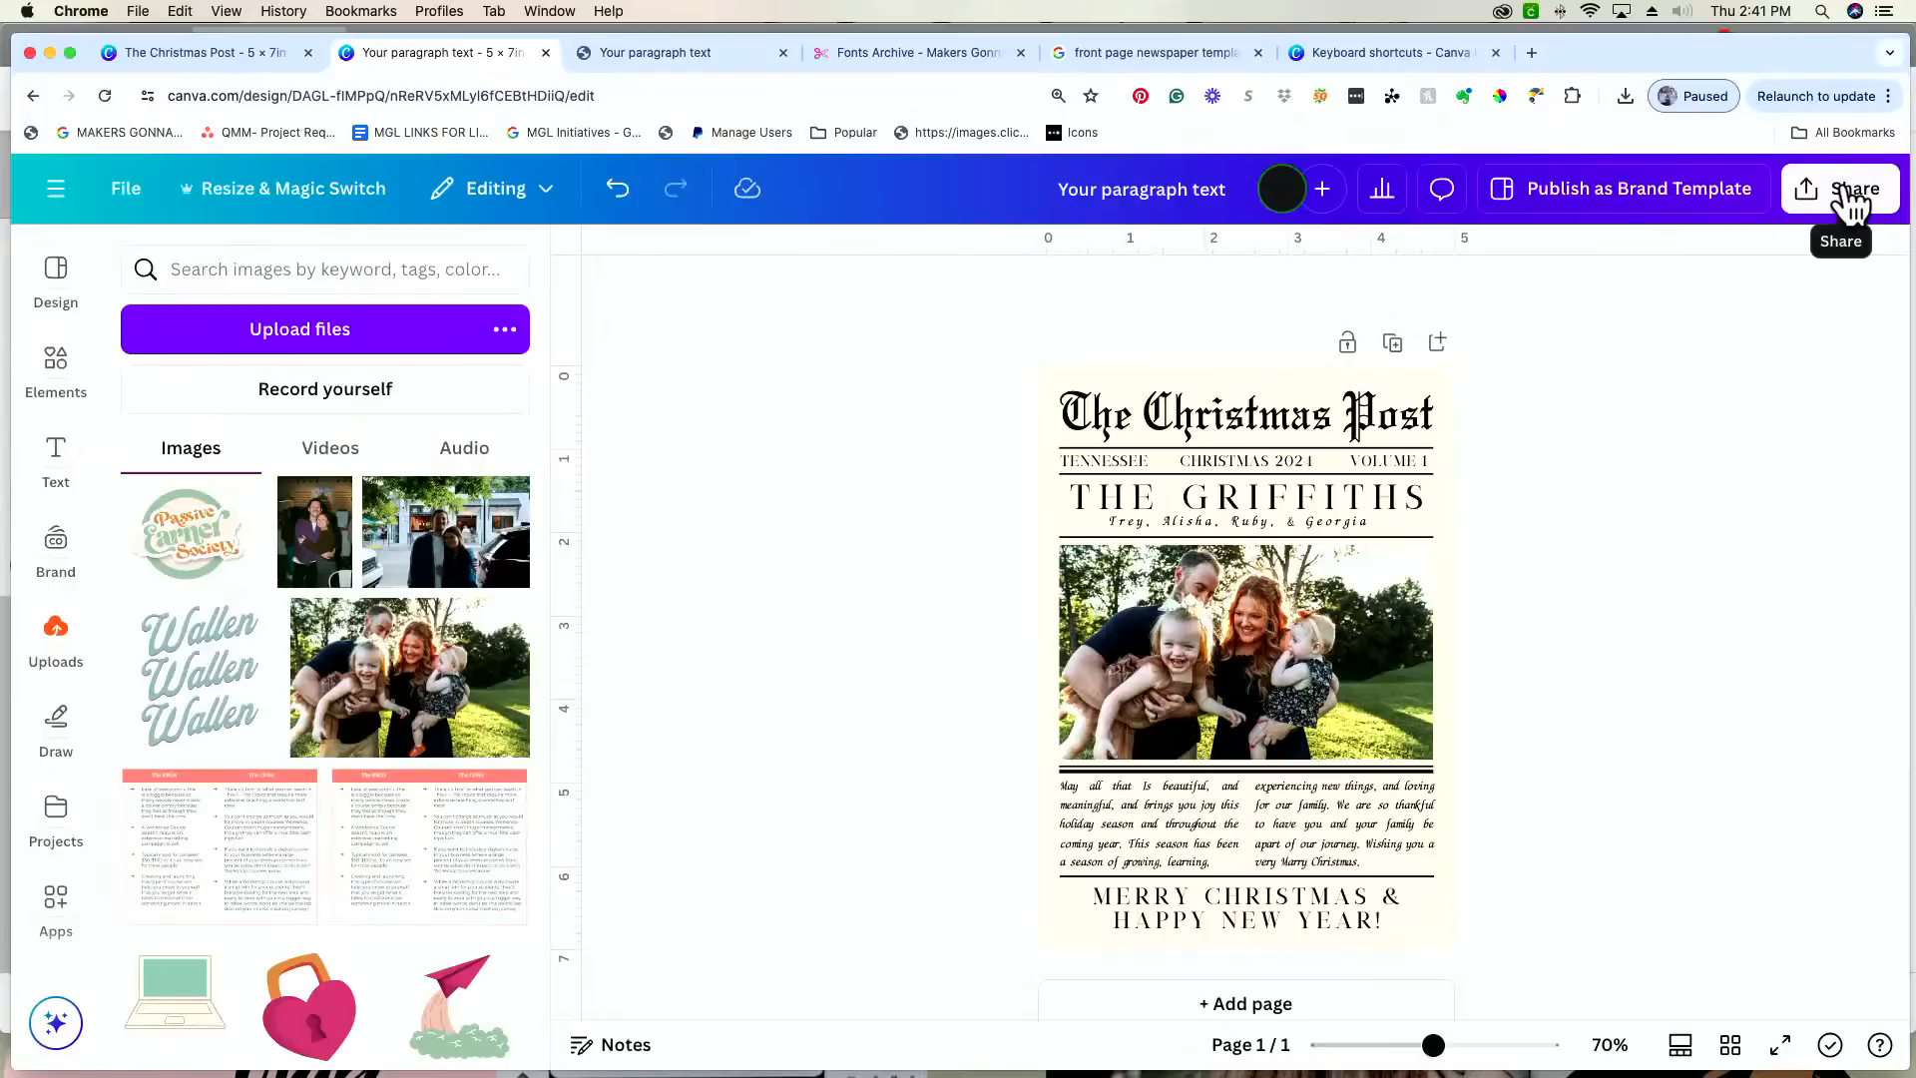
Step: Switch to Canva and review the download file types offered for the card design
click(1853, 199)
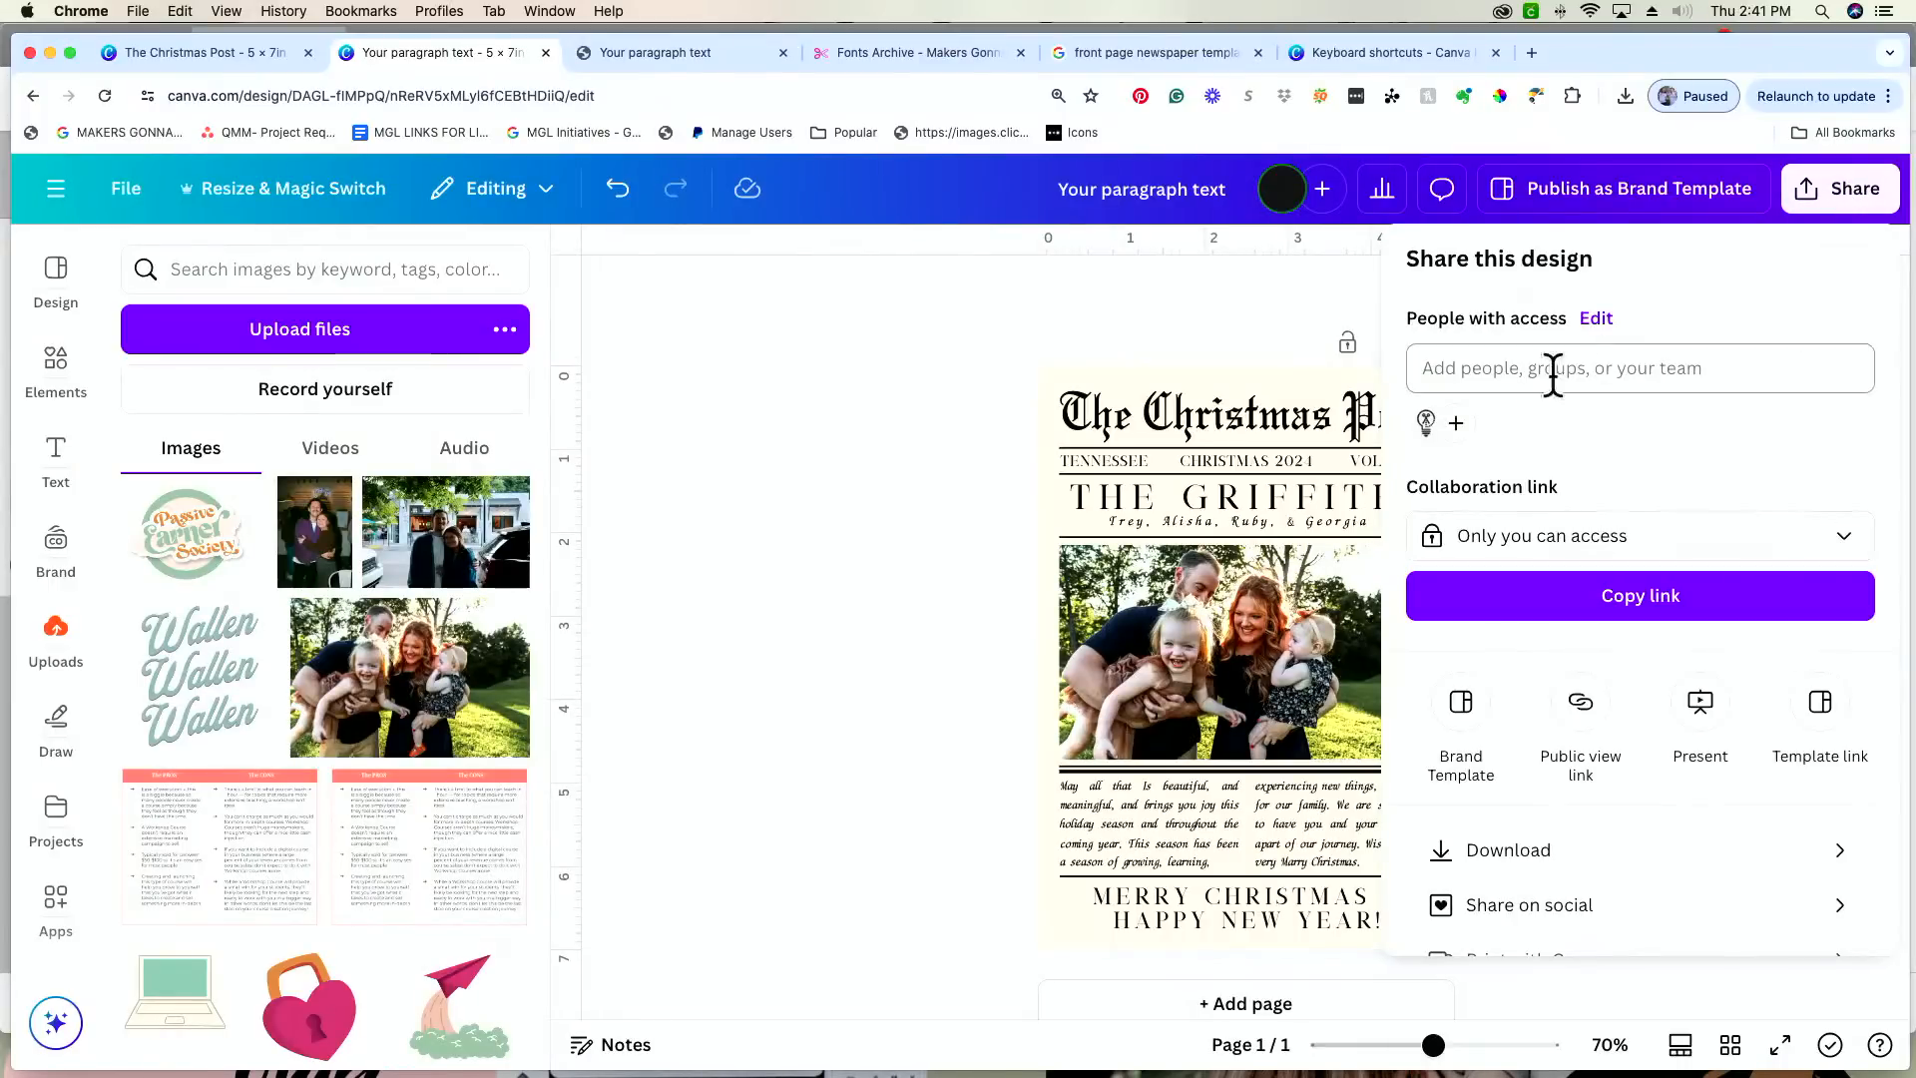
click(1522, 858)
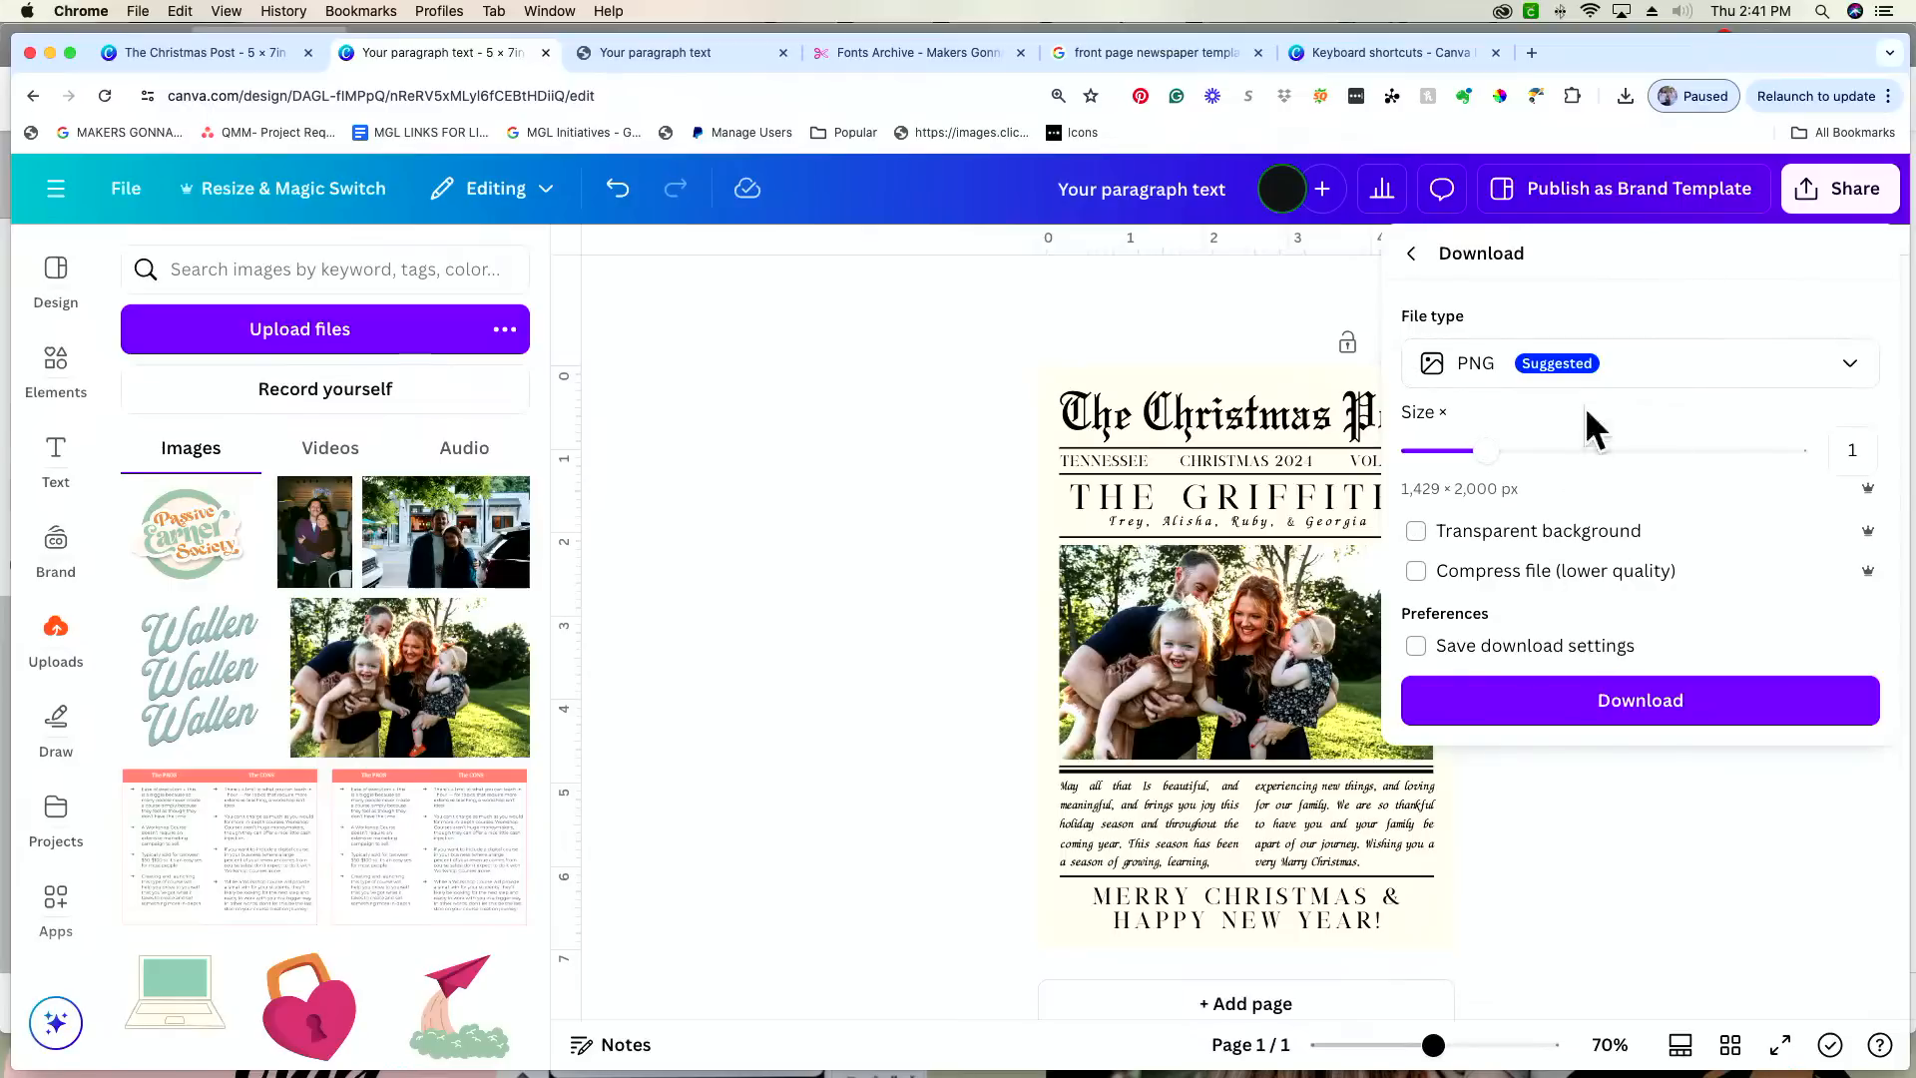
click(1666, 377)
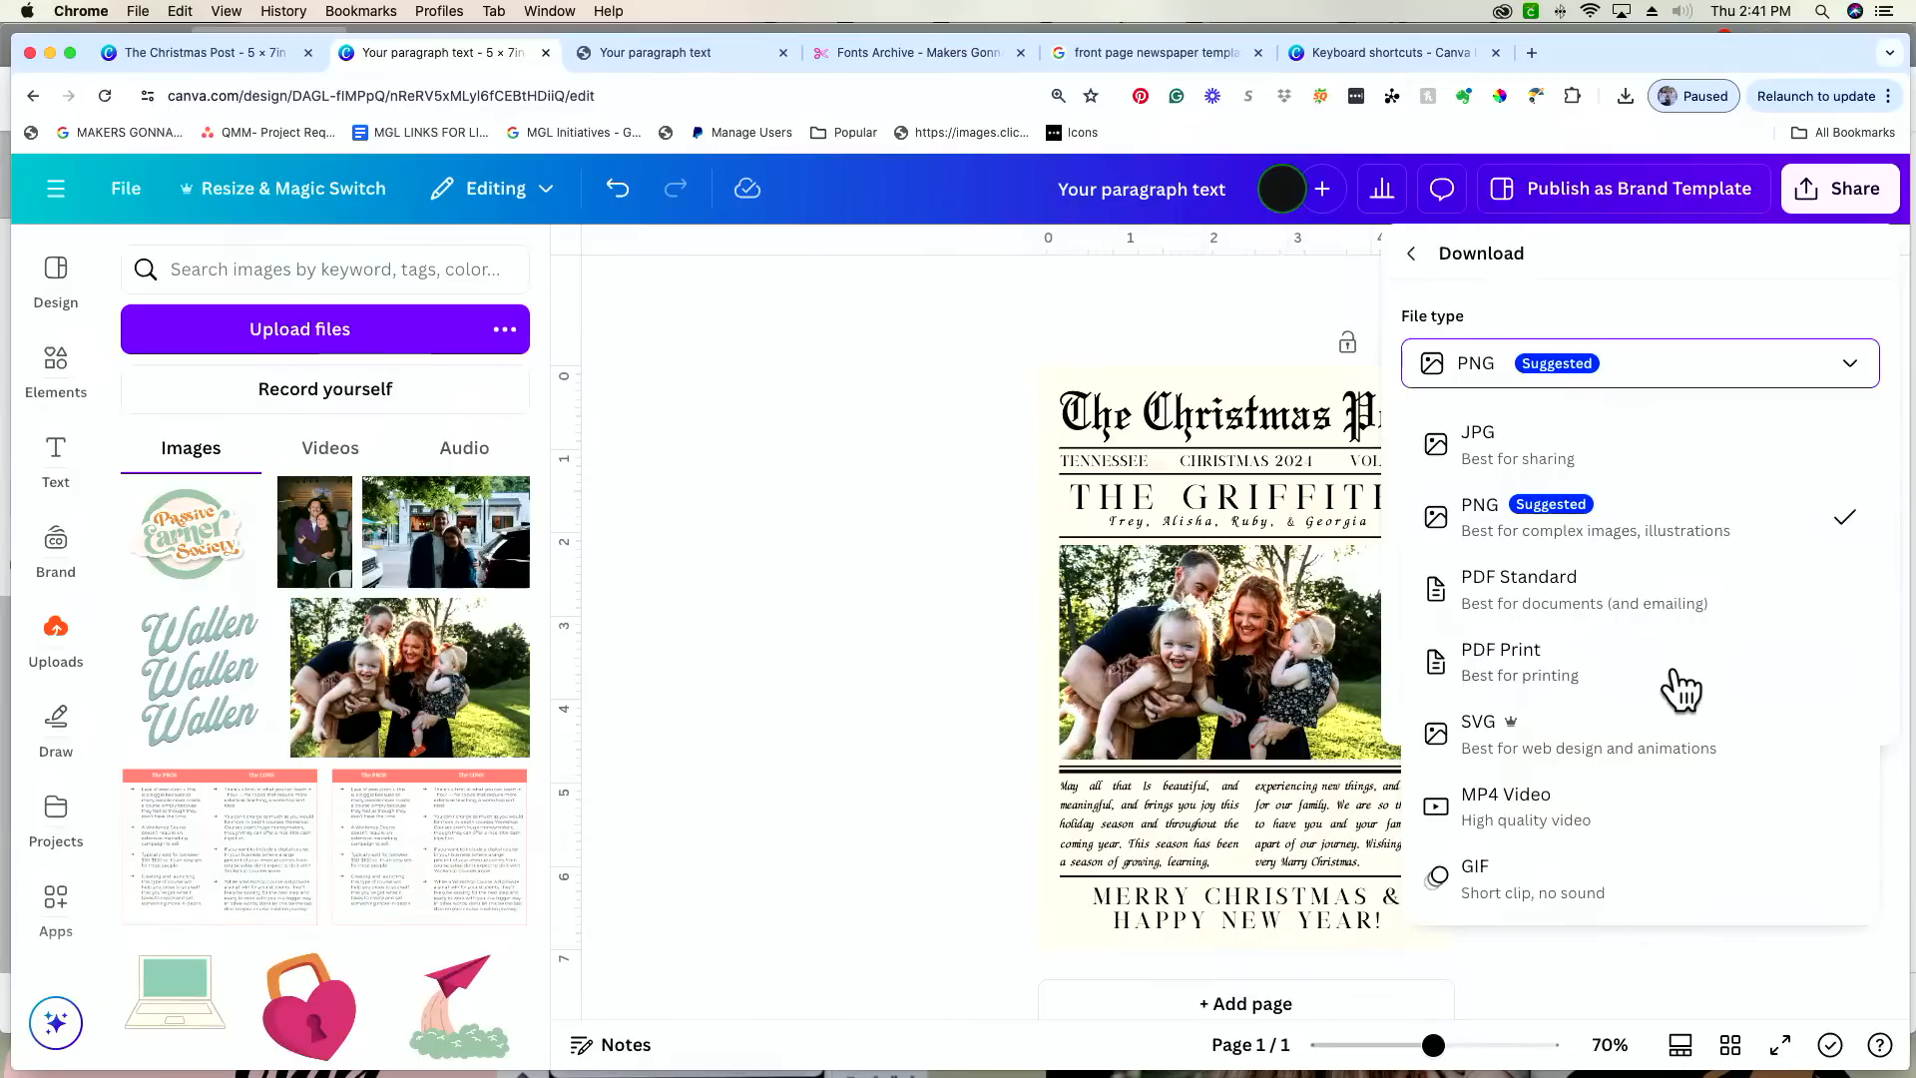
click(1765, 284)
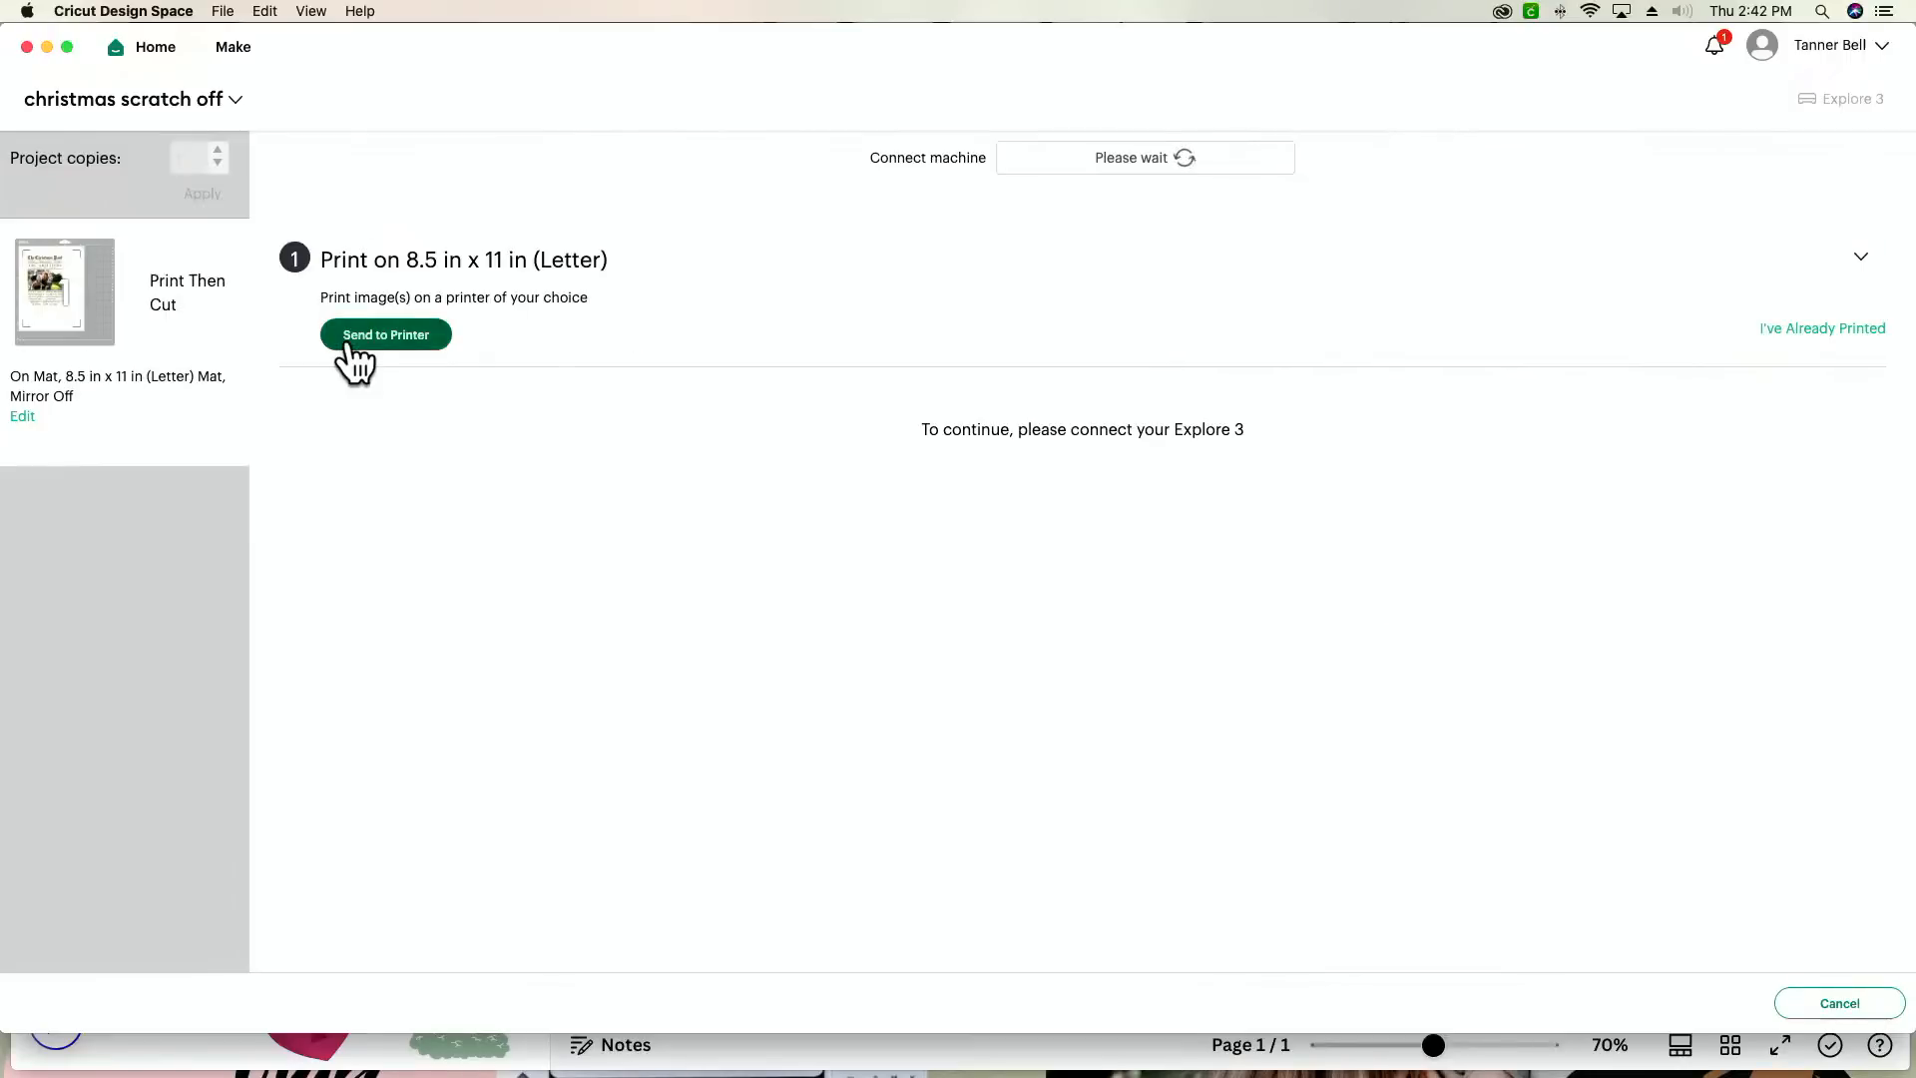
Step: In Cricut Design Space, send the card to the printer with Use System Dialog turned on and bring the system print dialog into view
click(355, 358)
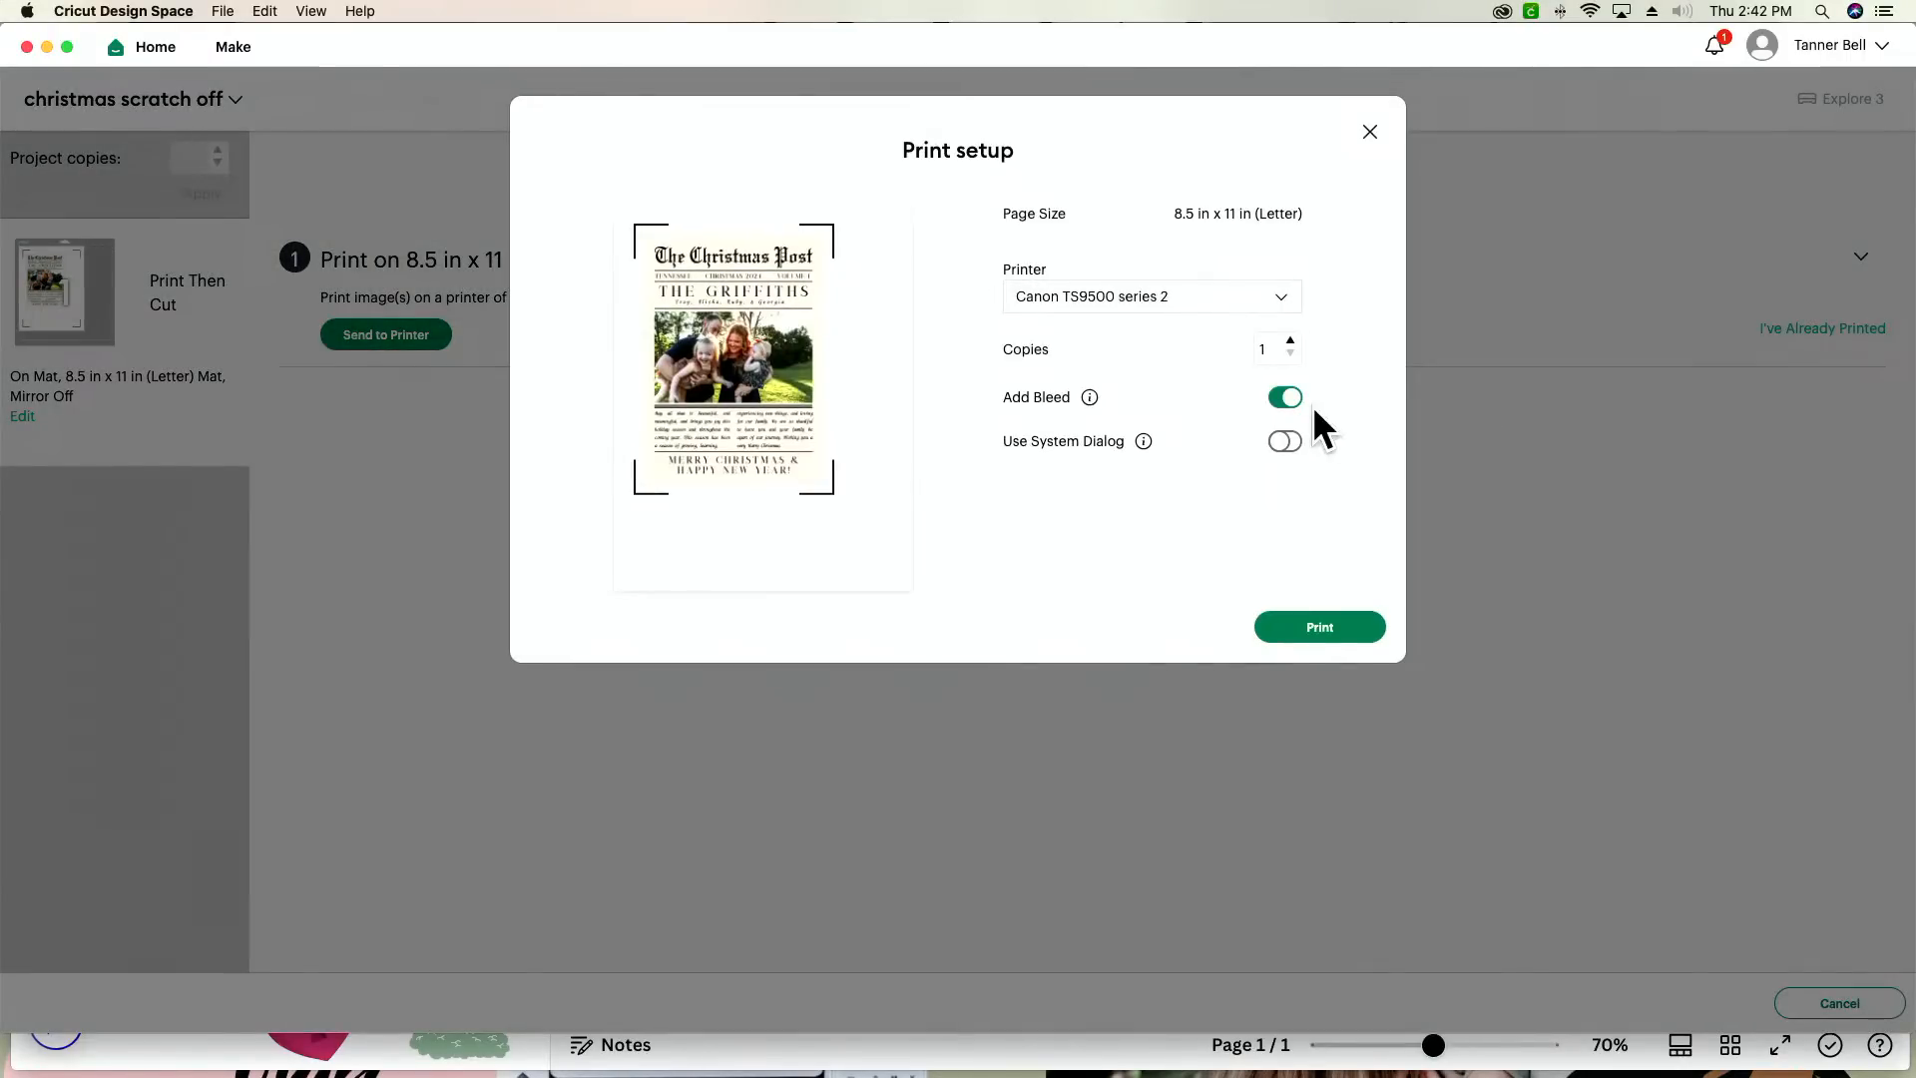
click(1289, 443)
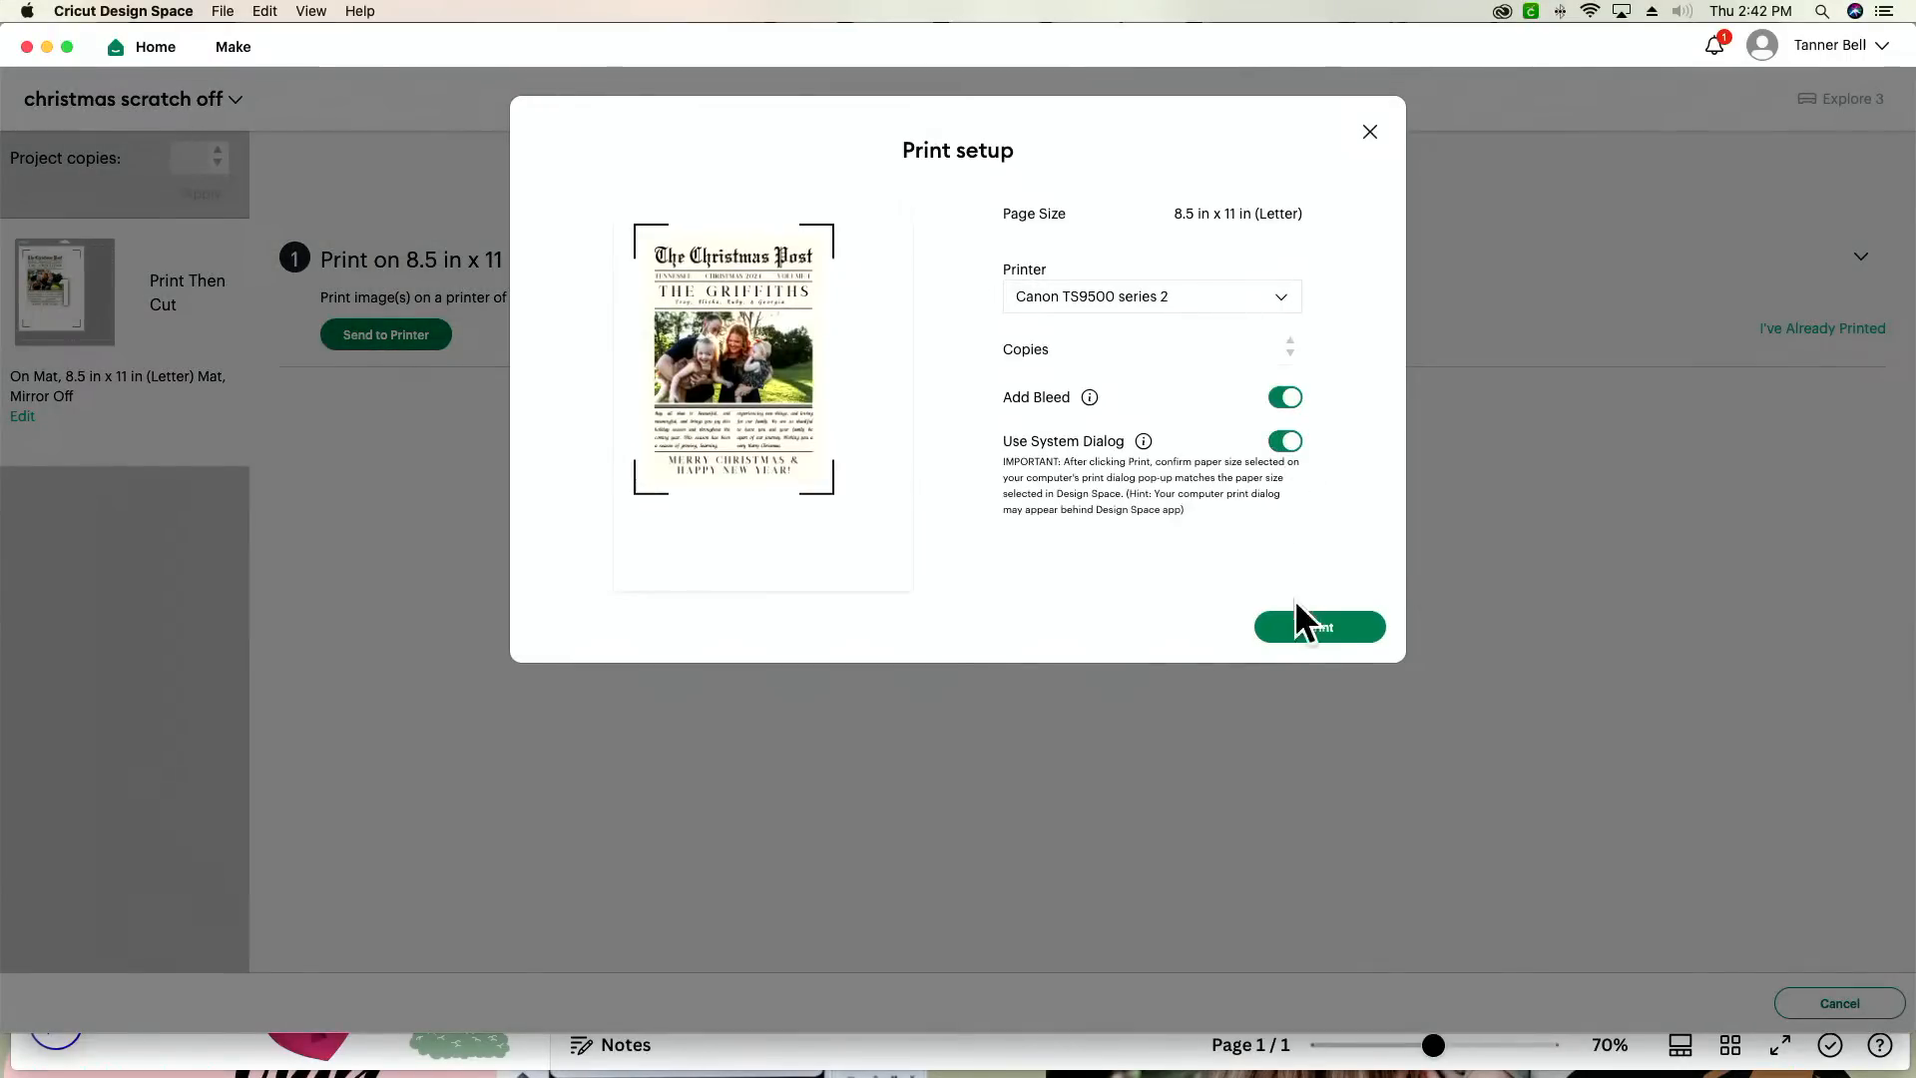
click(1319, 625)
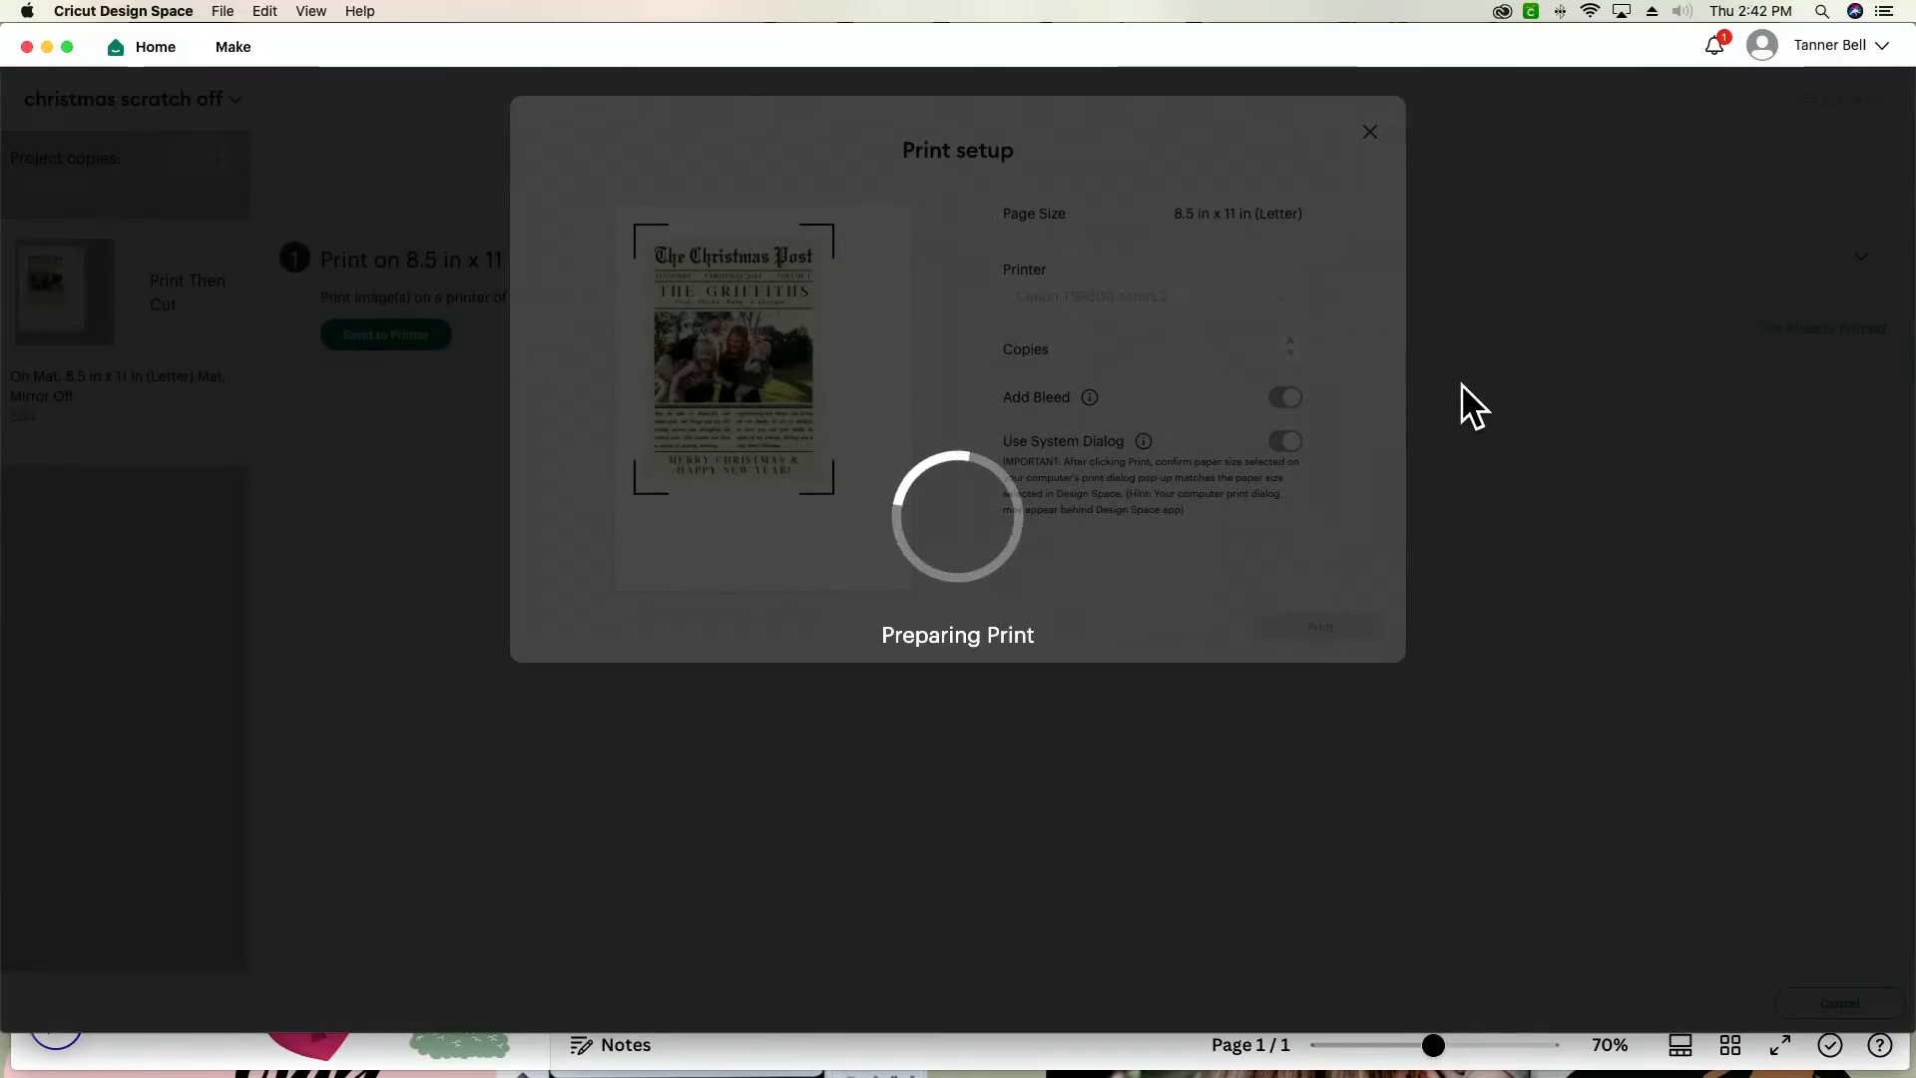
drag(1319, 58, 1291, 481)
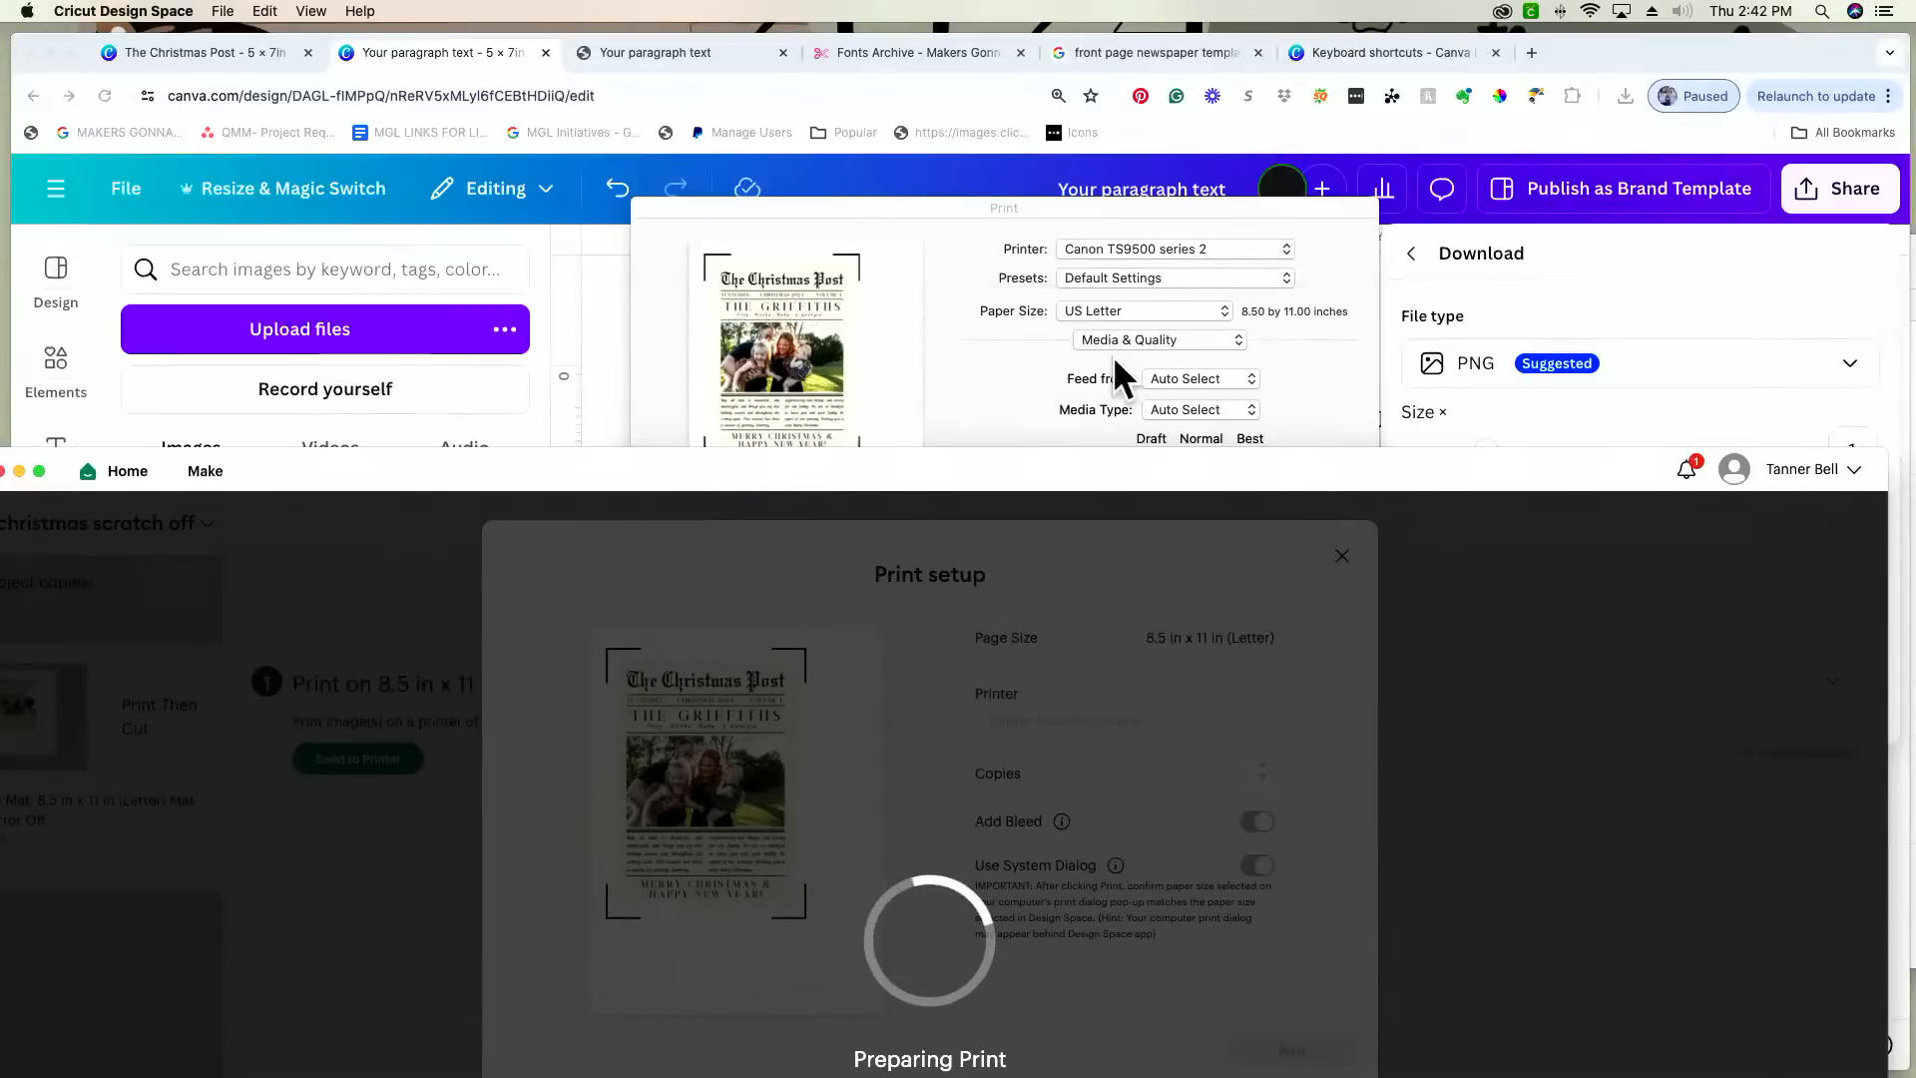
click(966, 351)
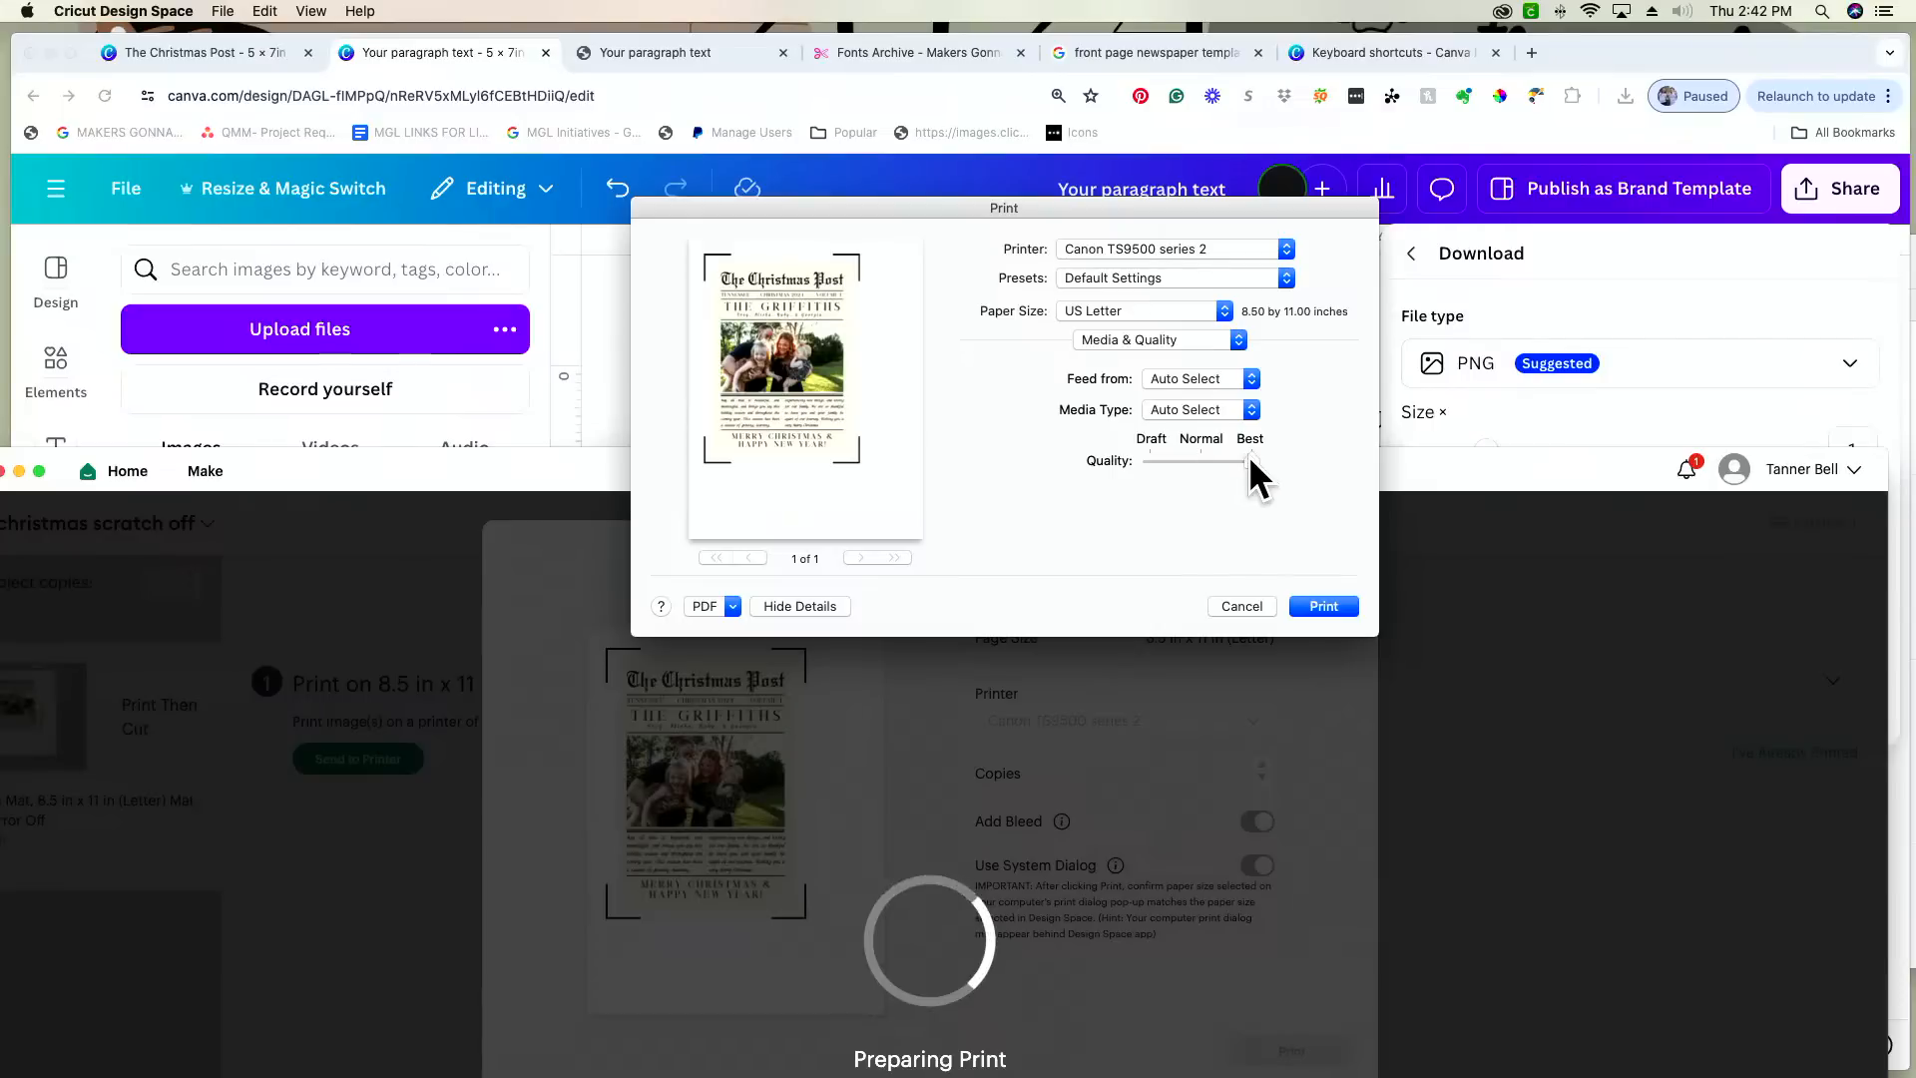
Step: Print the card with the media type set to Photo and paper fed from the Rear Tray
click(1221, 408)
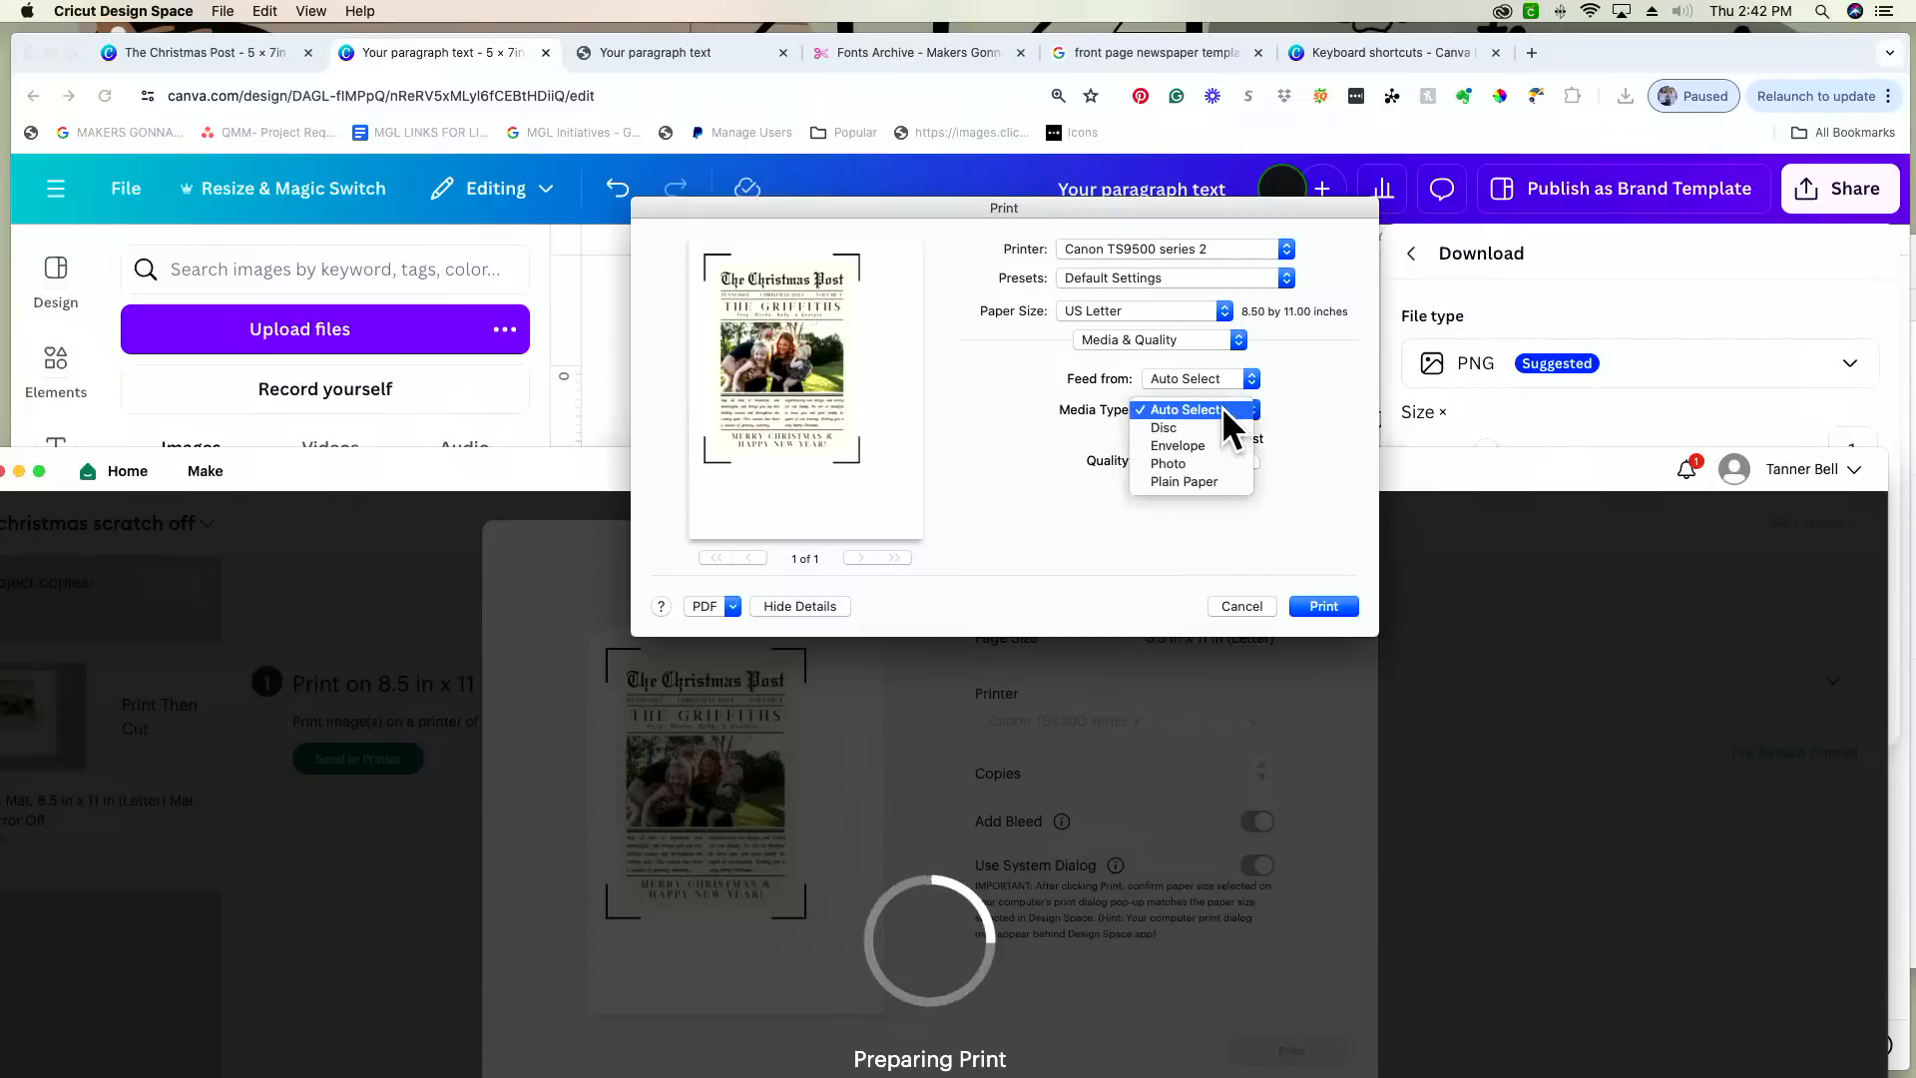
click(1223, 463)
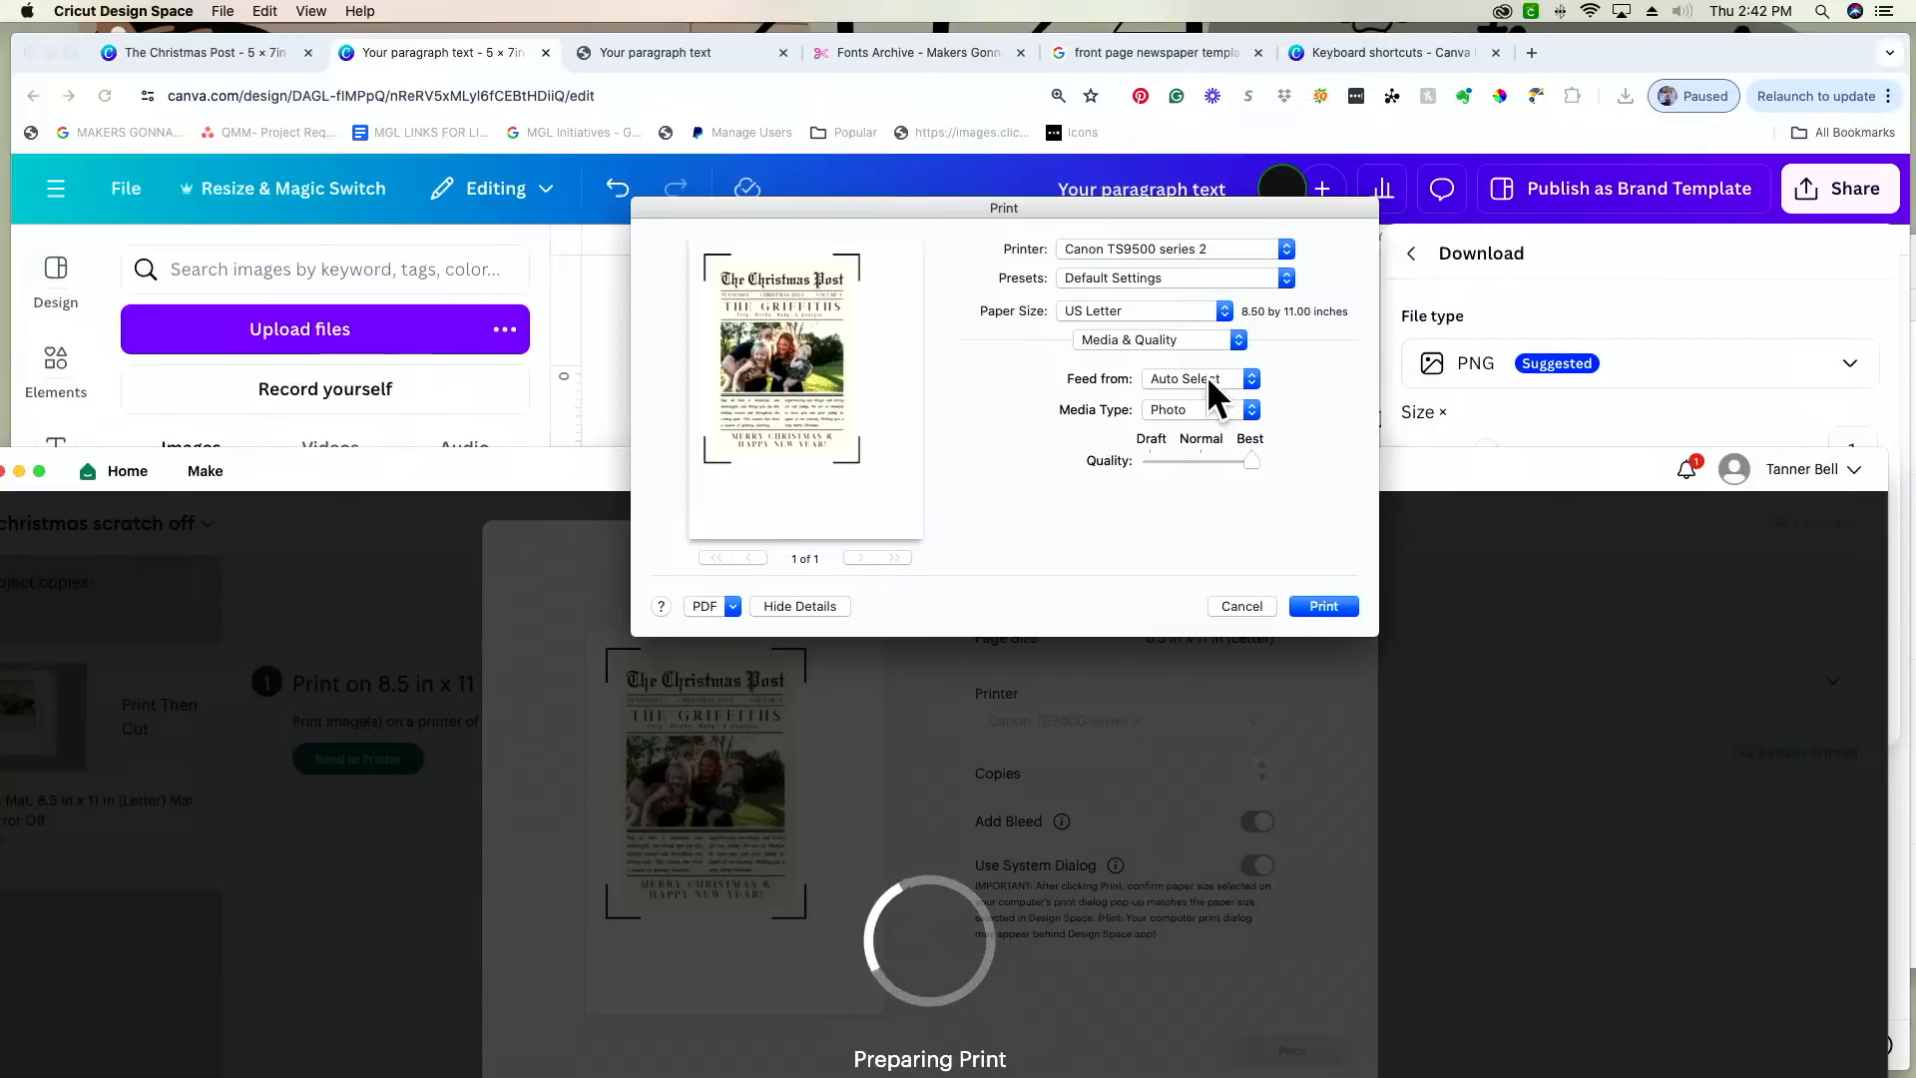
click(1206, 375)
click(1188, 433)
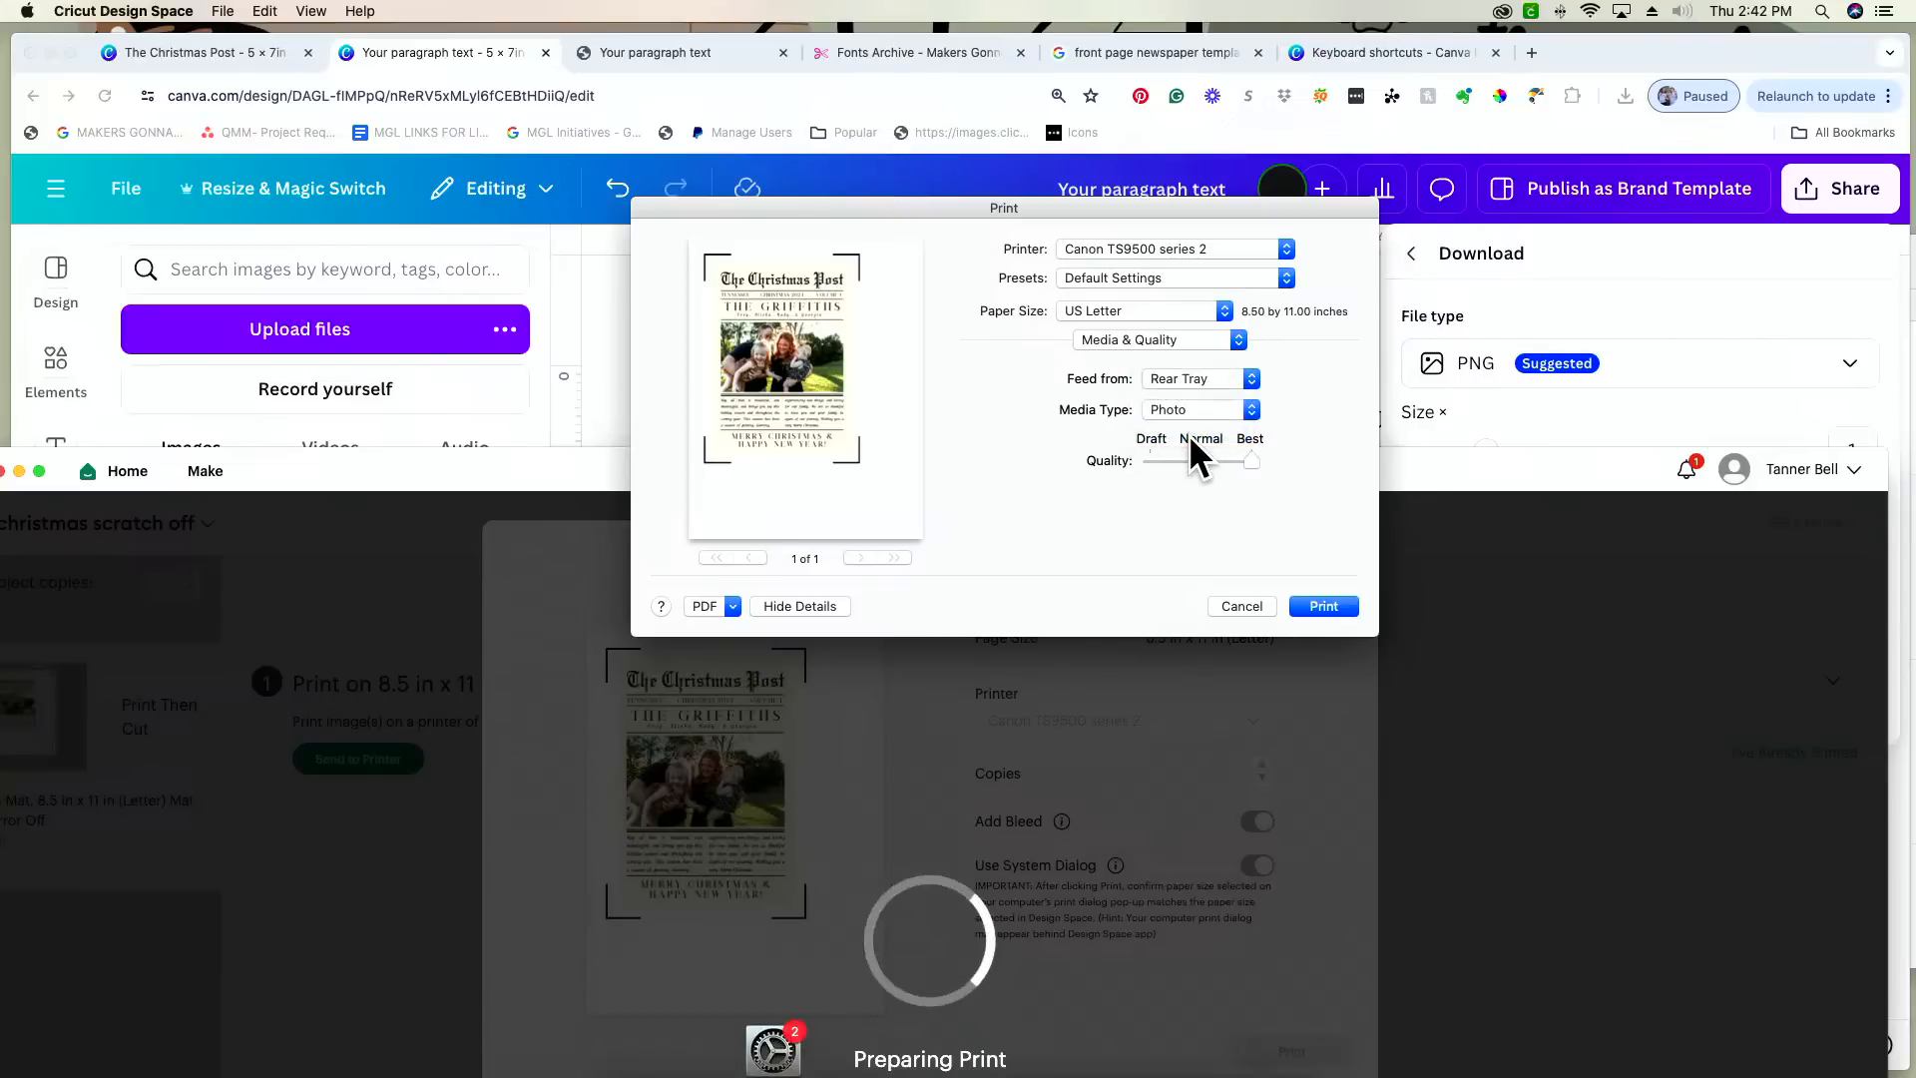
click(1324, 606)
drag(1345, 446, 1351, 80)
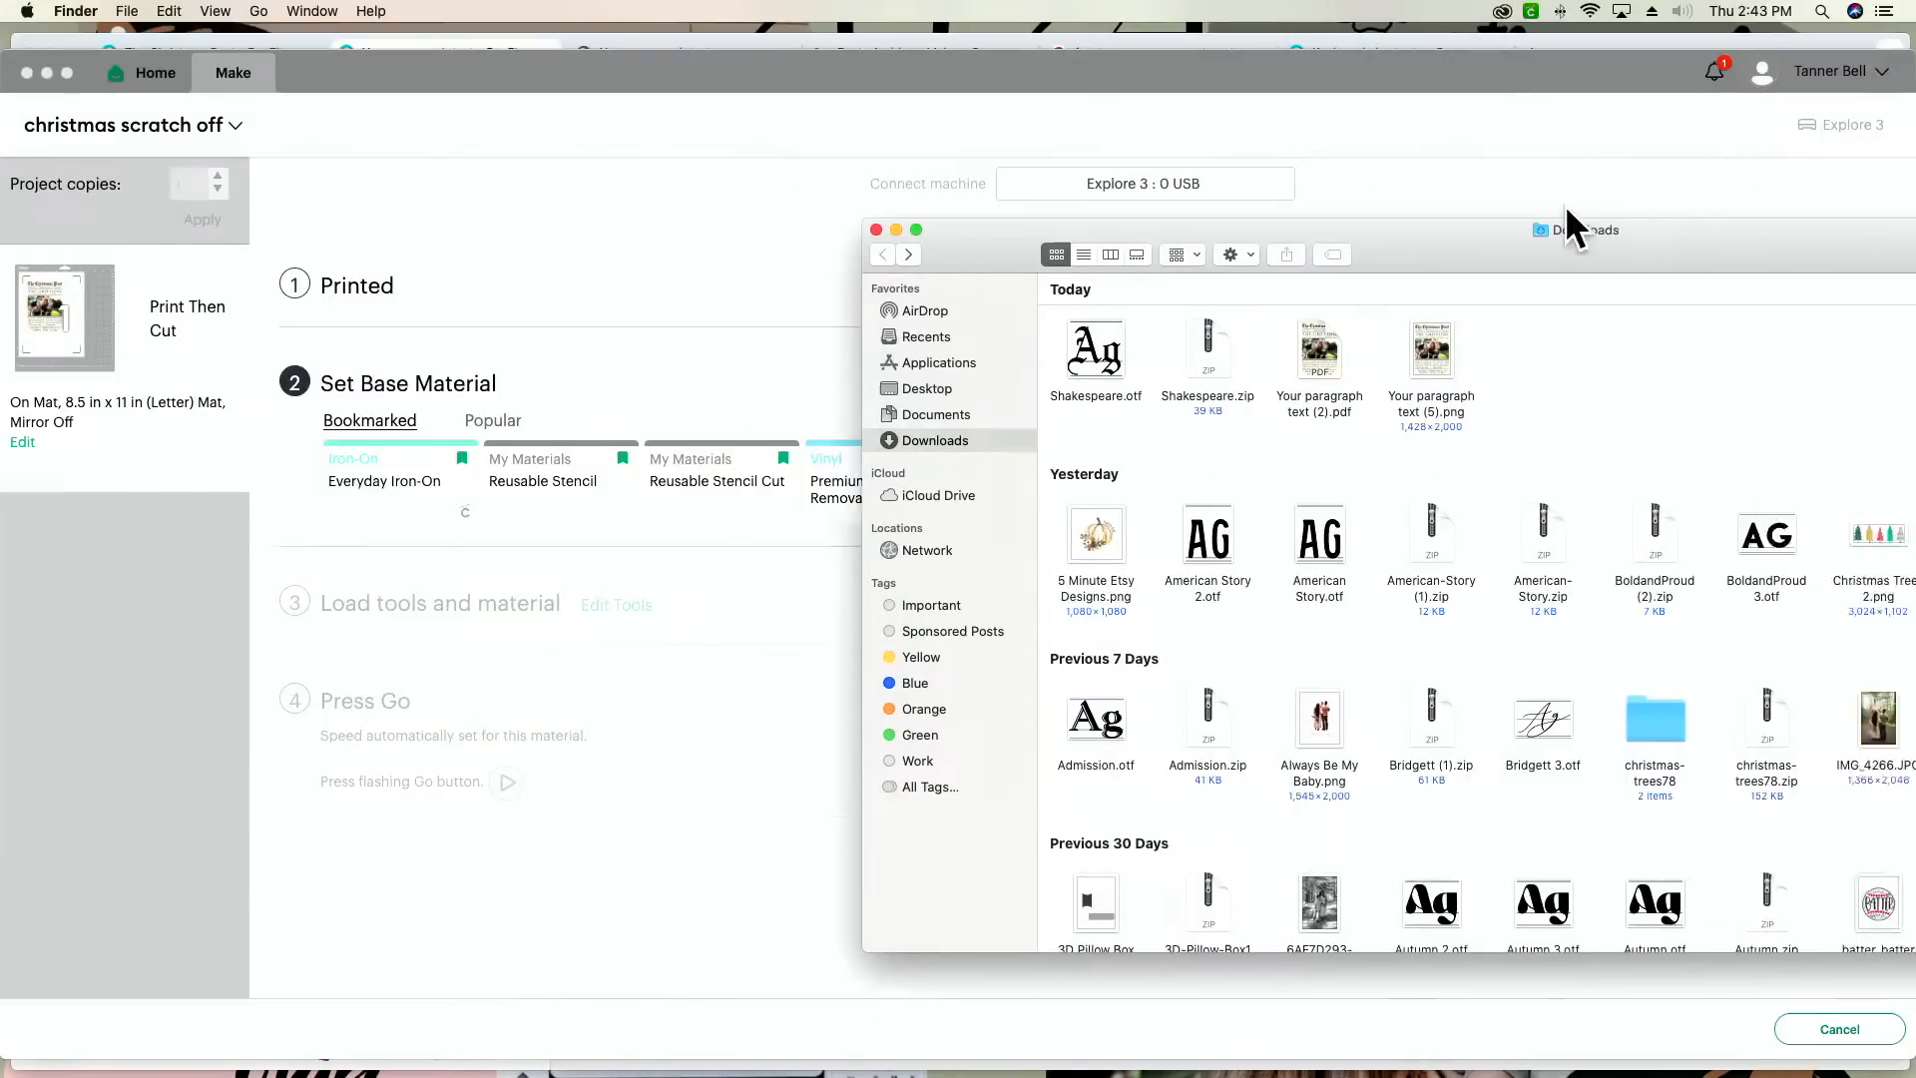
drag(1565, 205, 1147, 178)
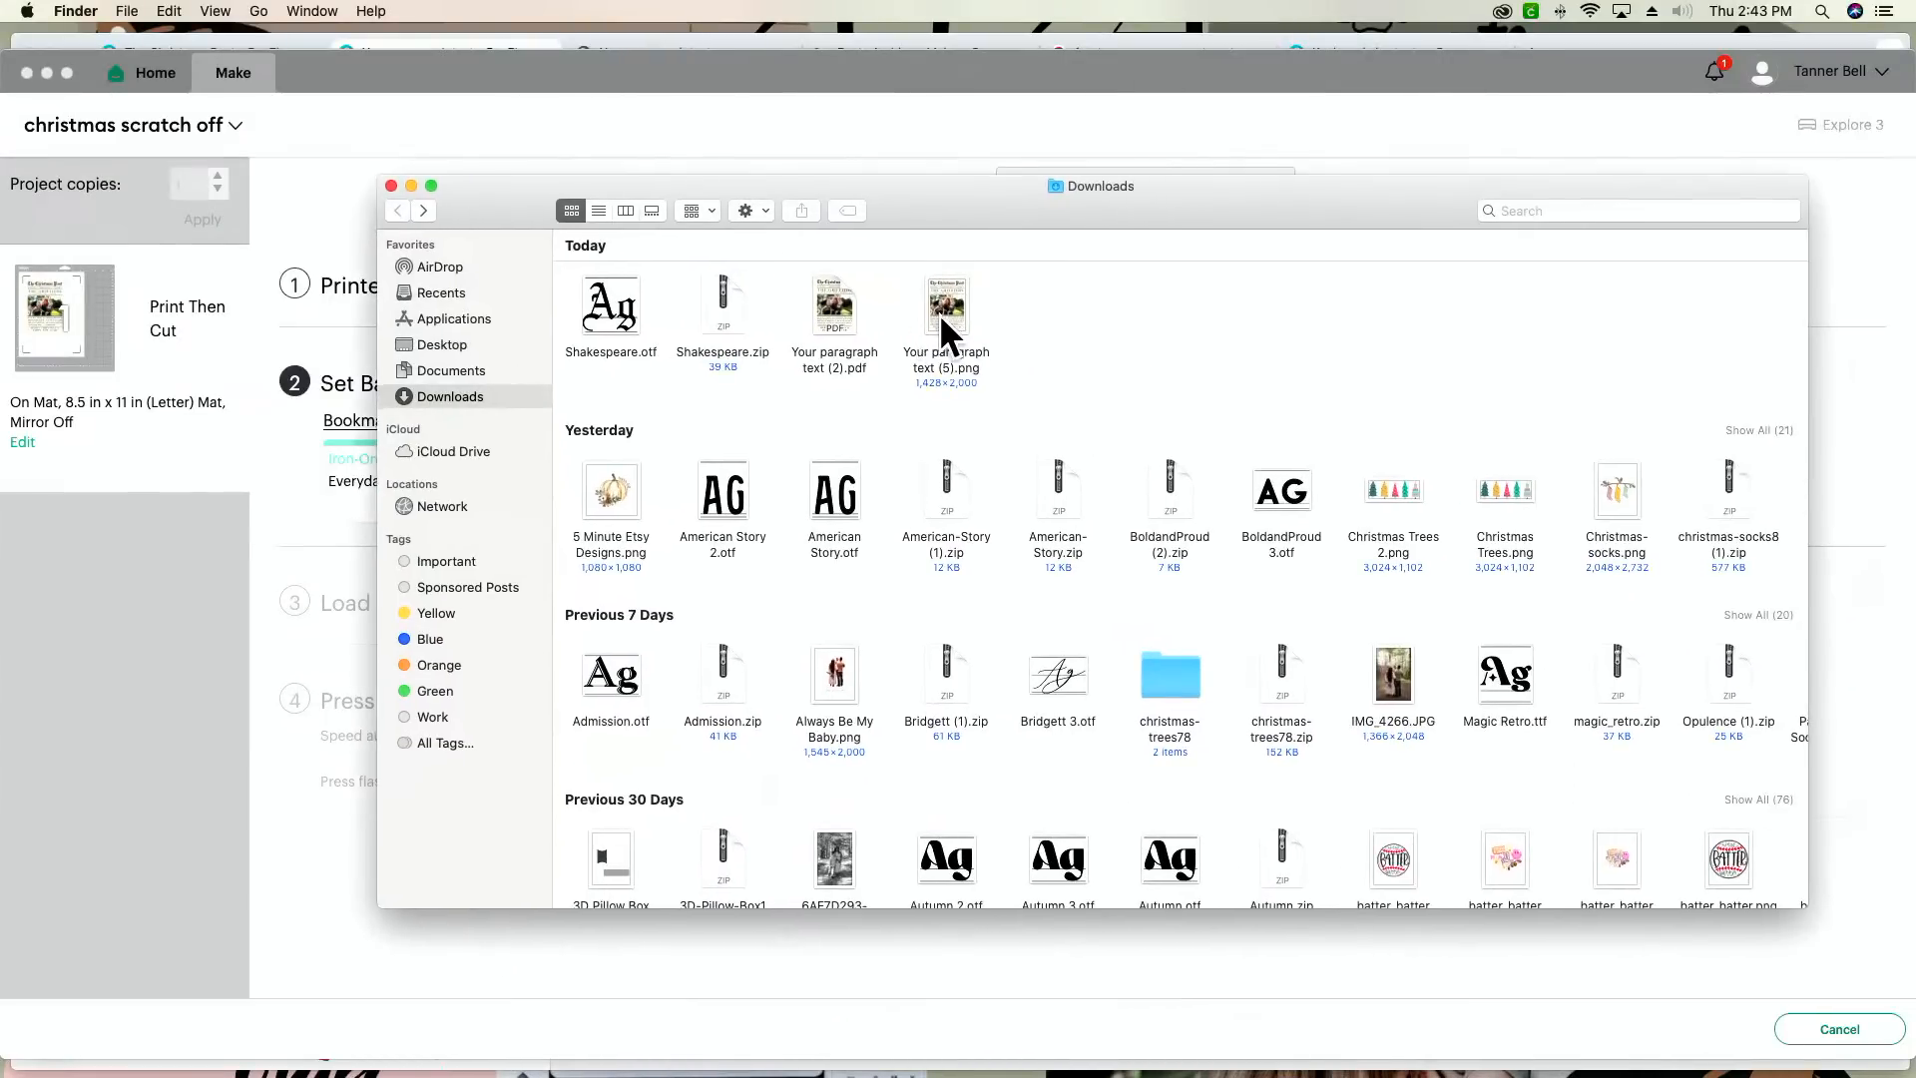
double_click(844, 316)
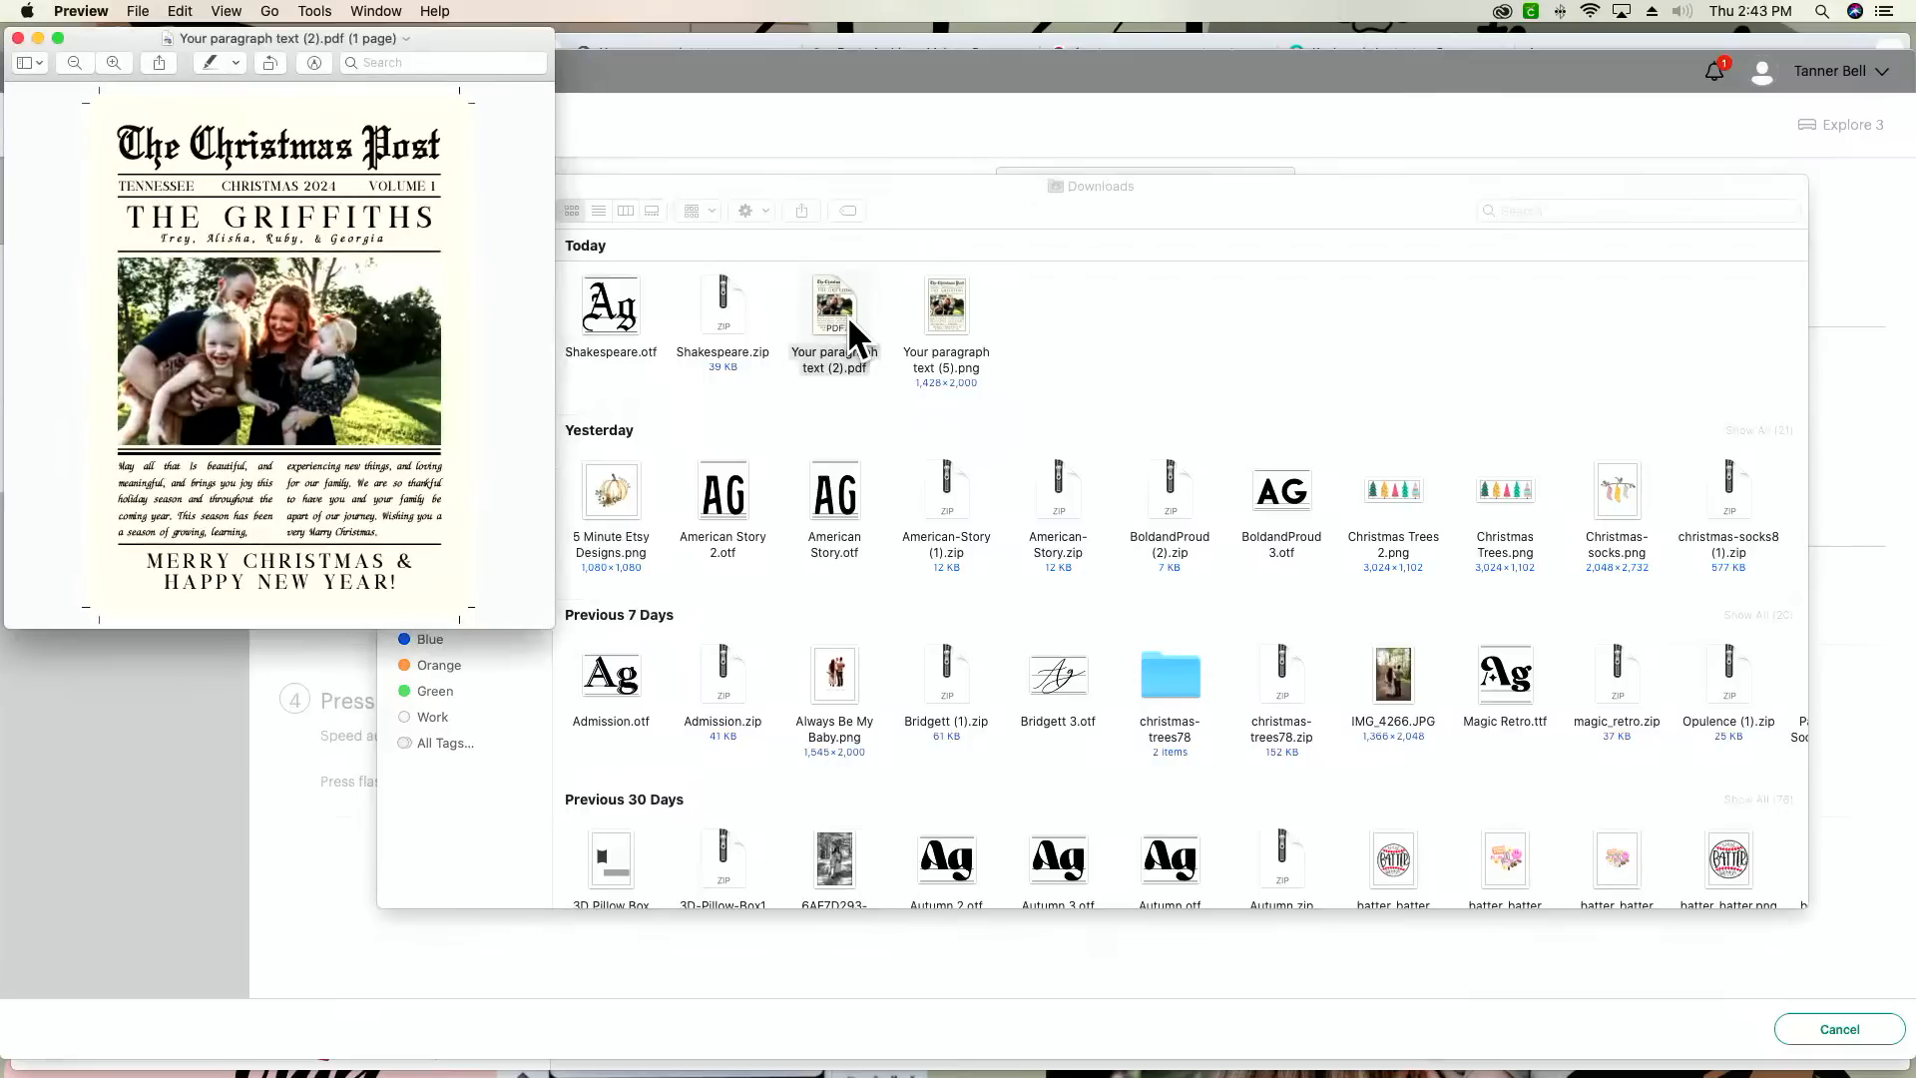
key(super+p)
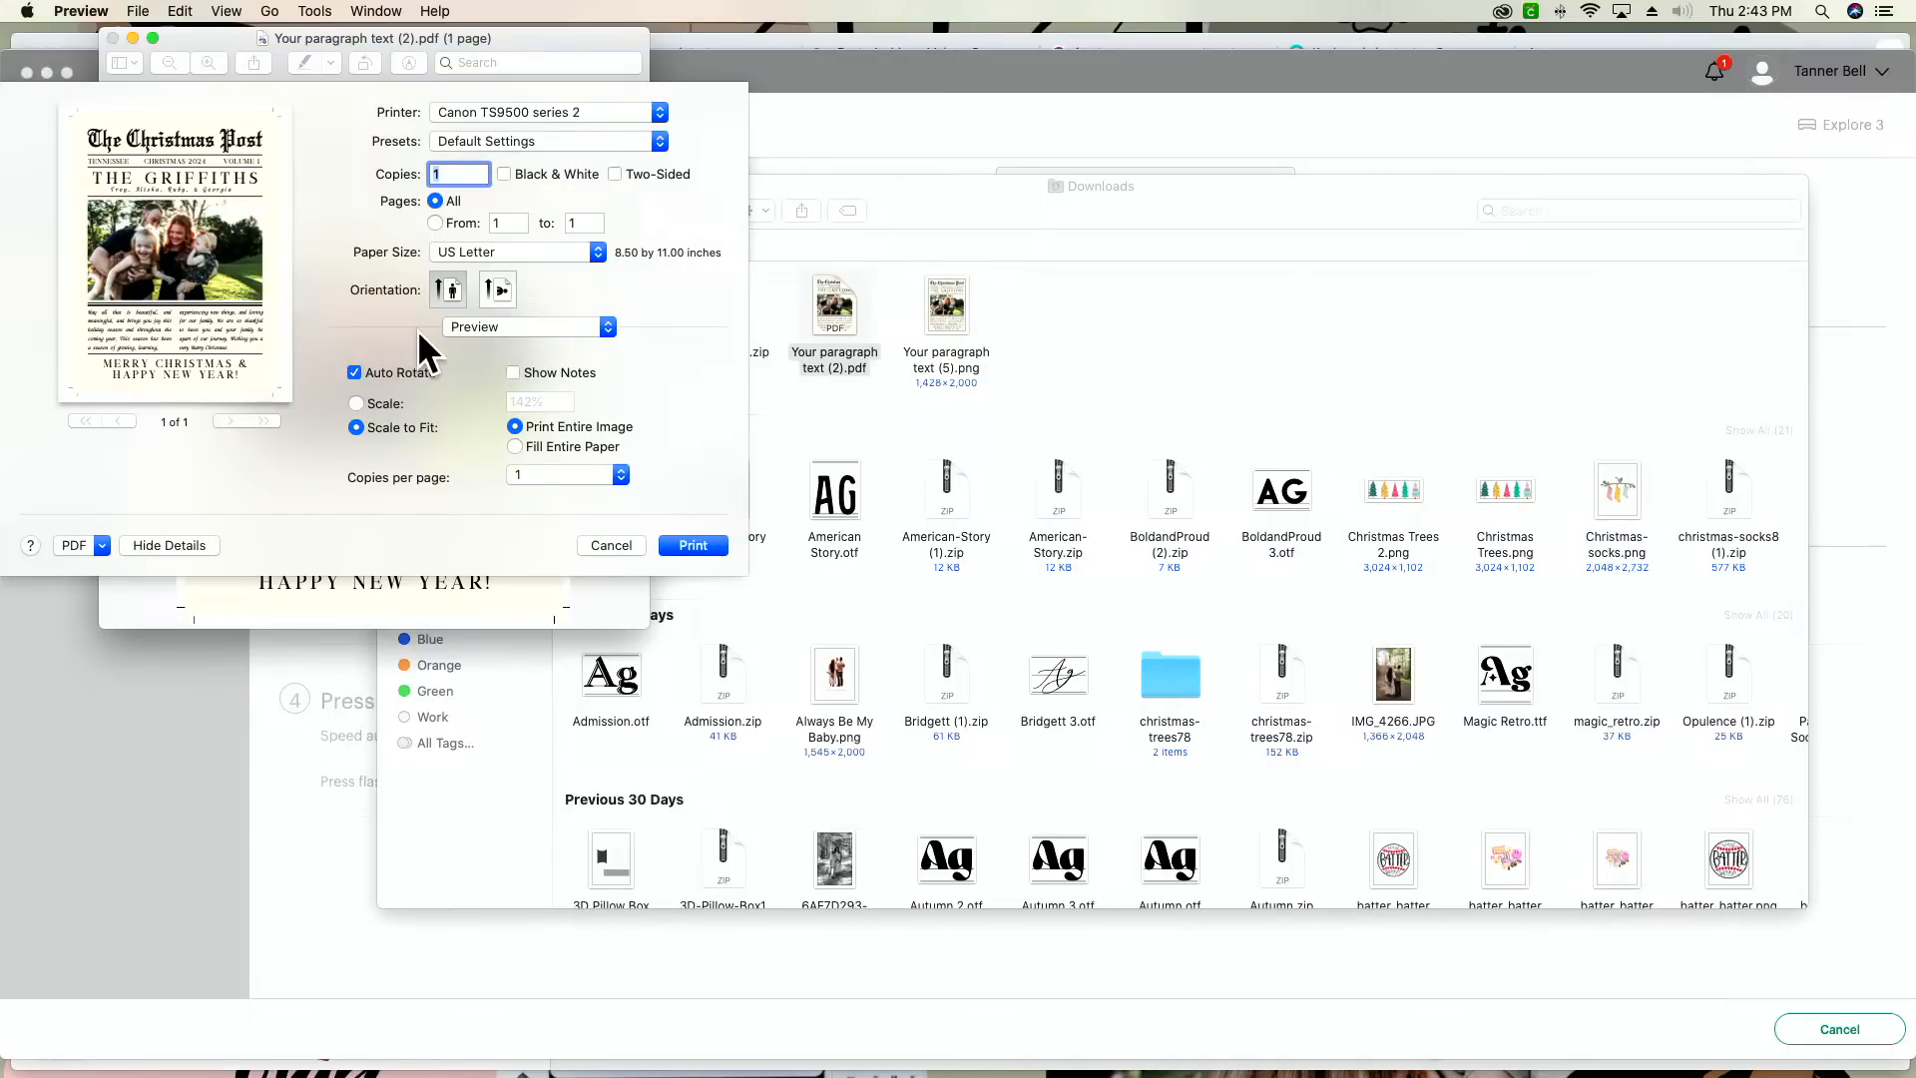
click(374, 402)
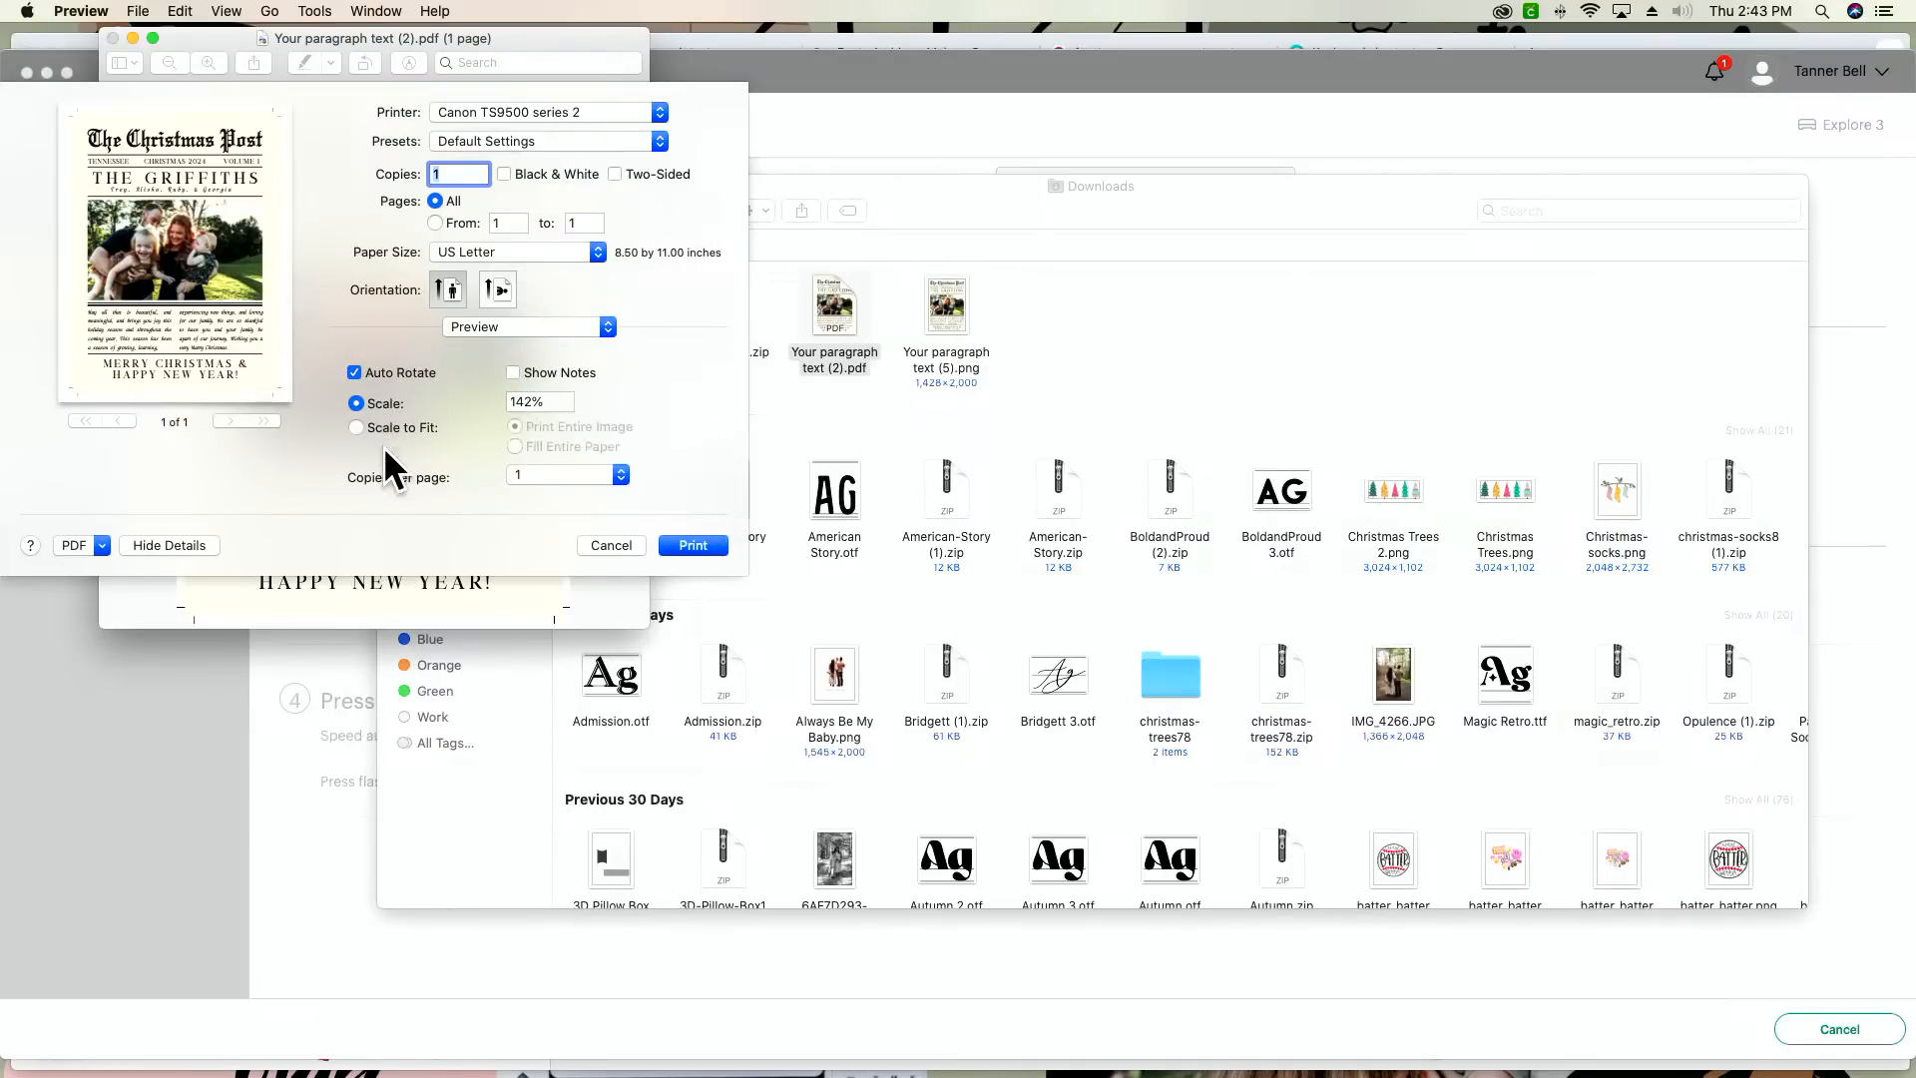
double_click(528, 402)
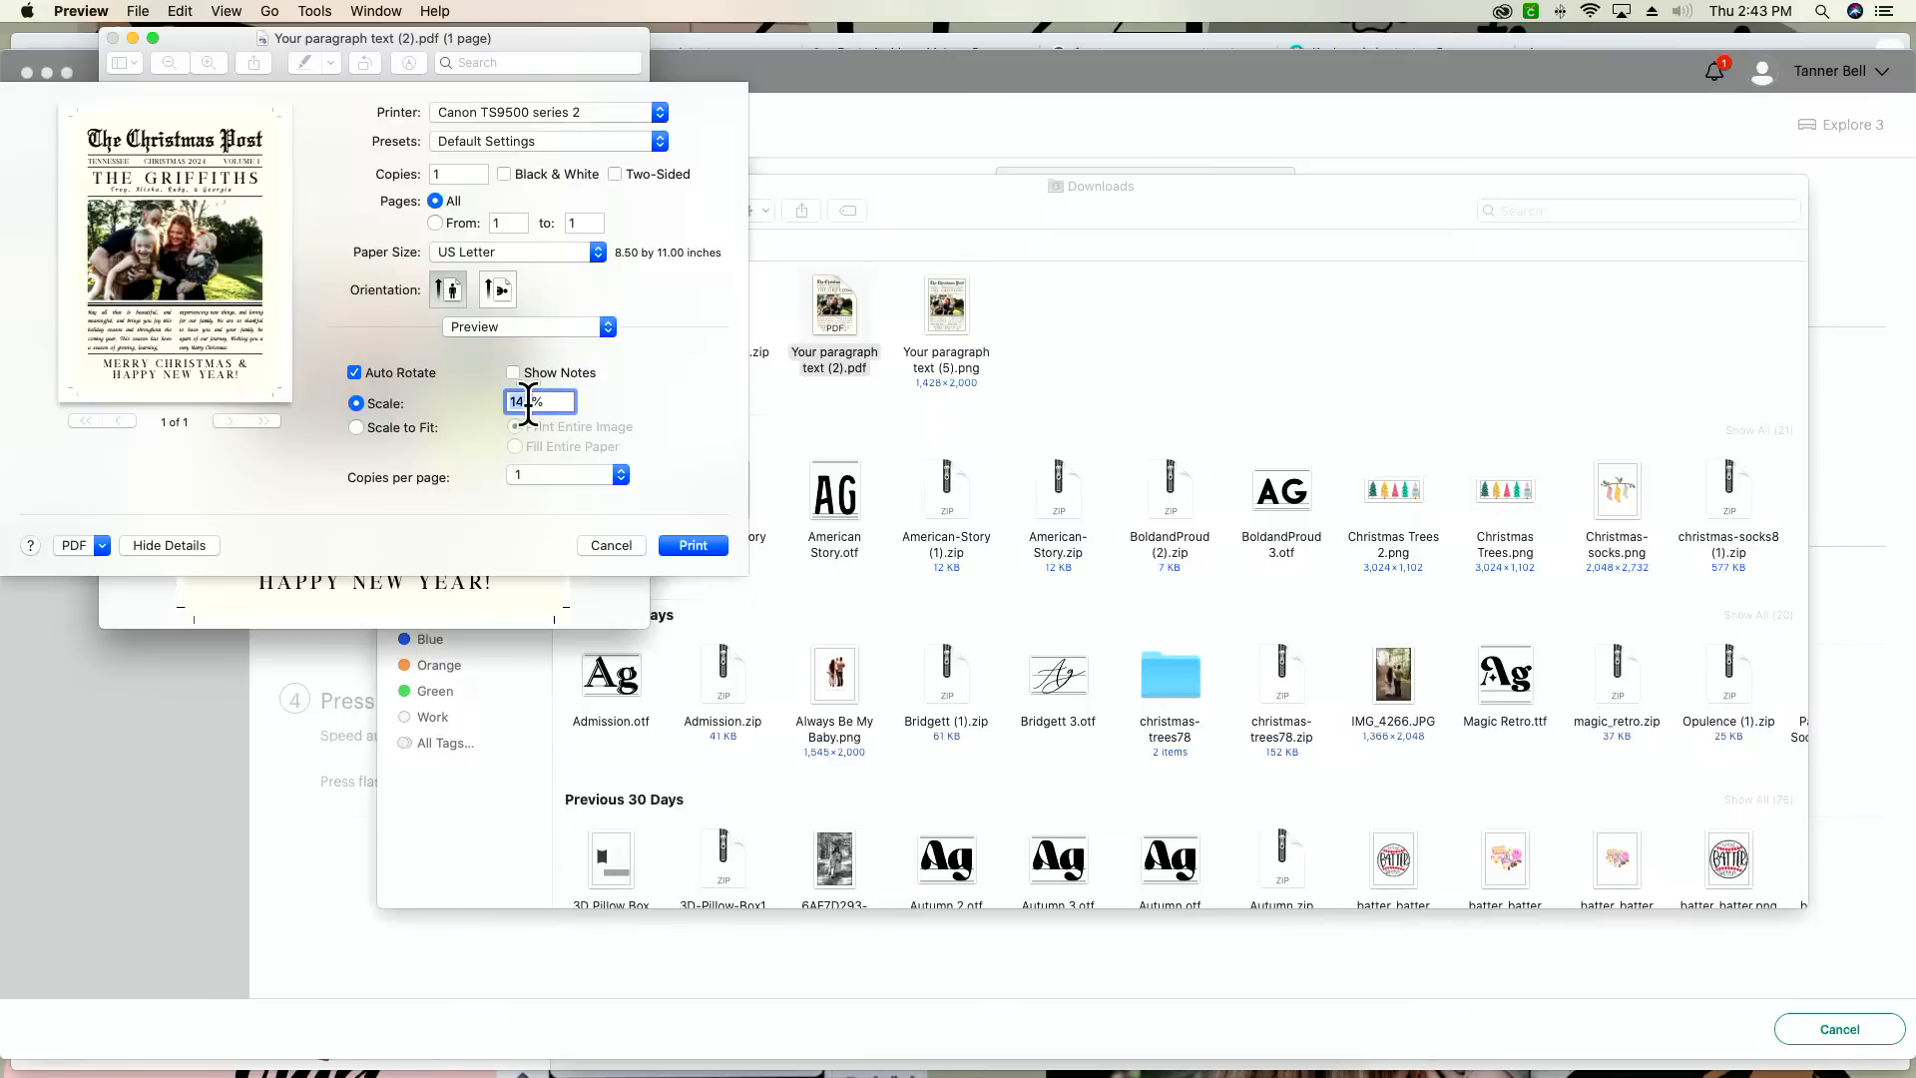
text(100)
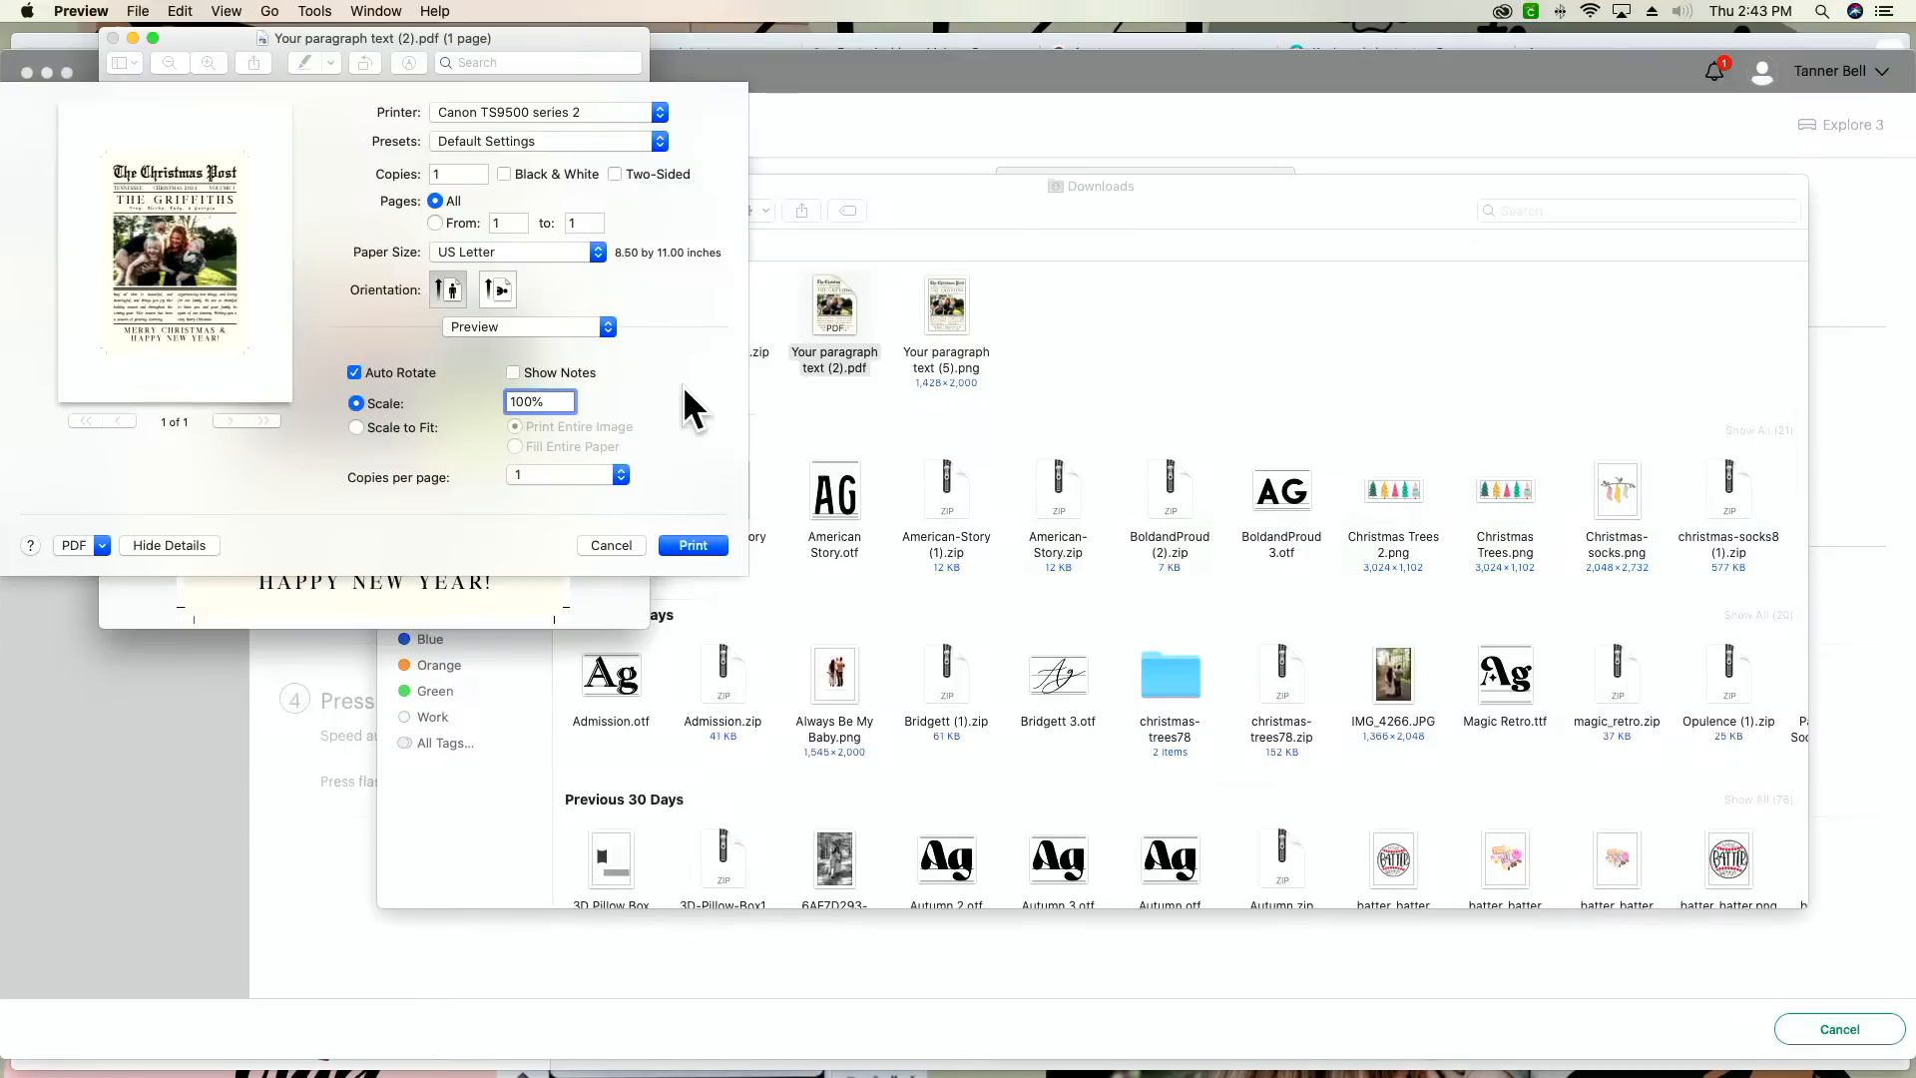
click(611, 545)
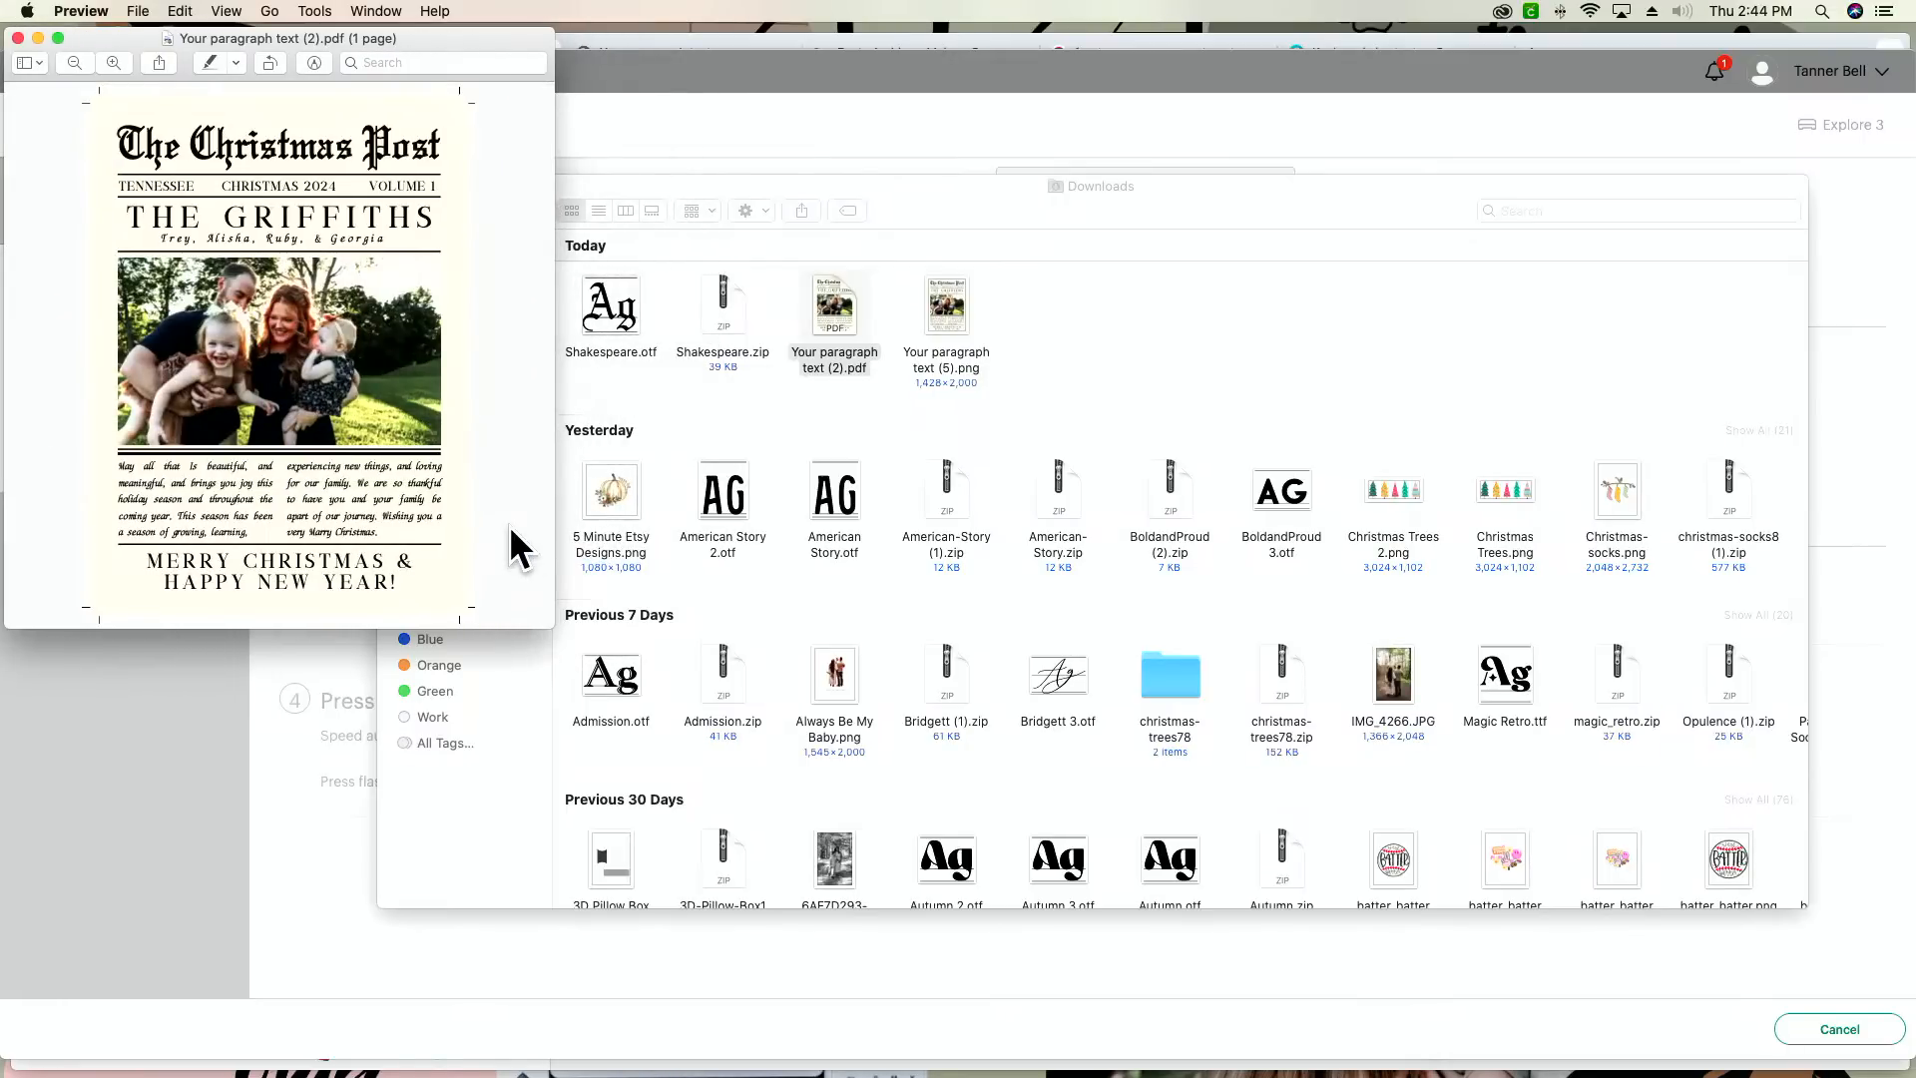
drag(554, 629, 1055, 937)
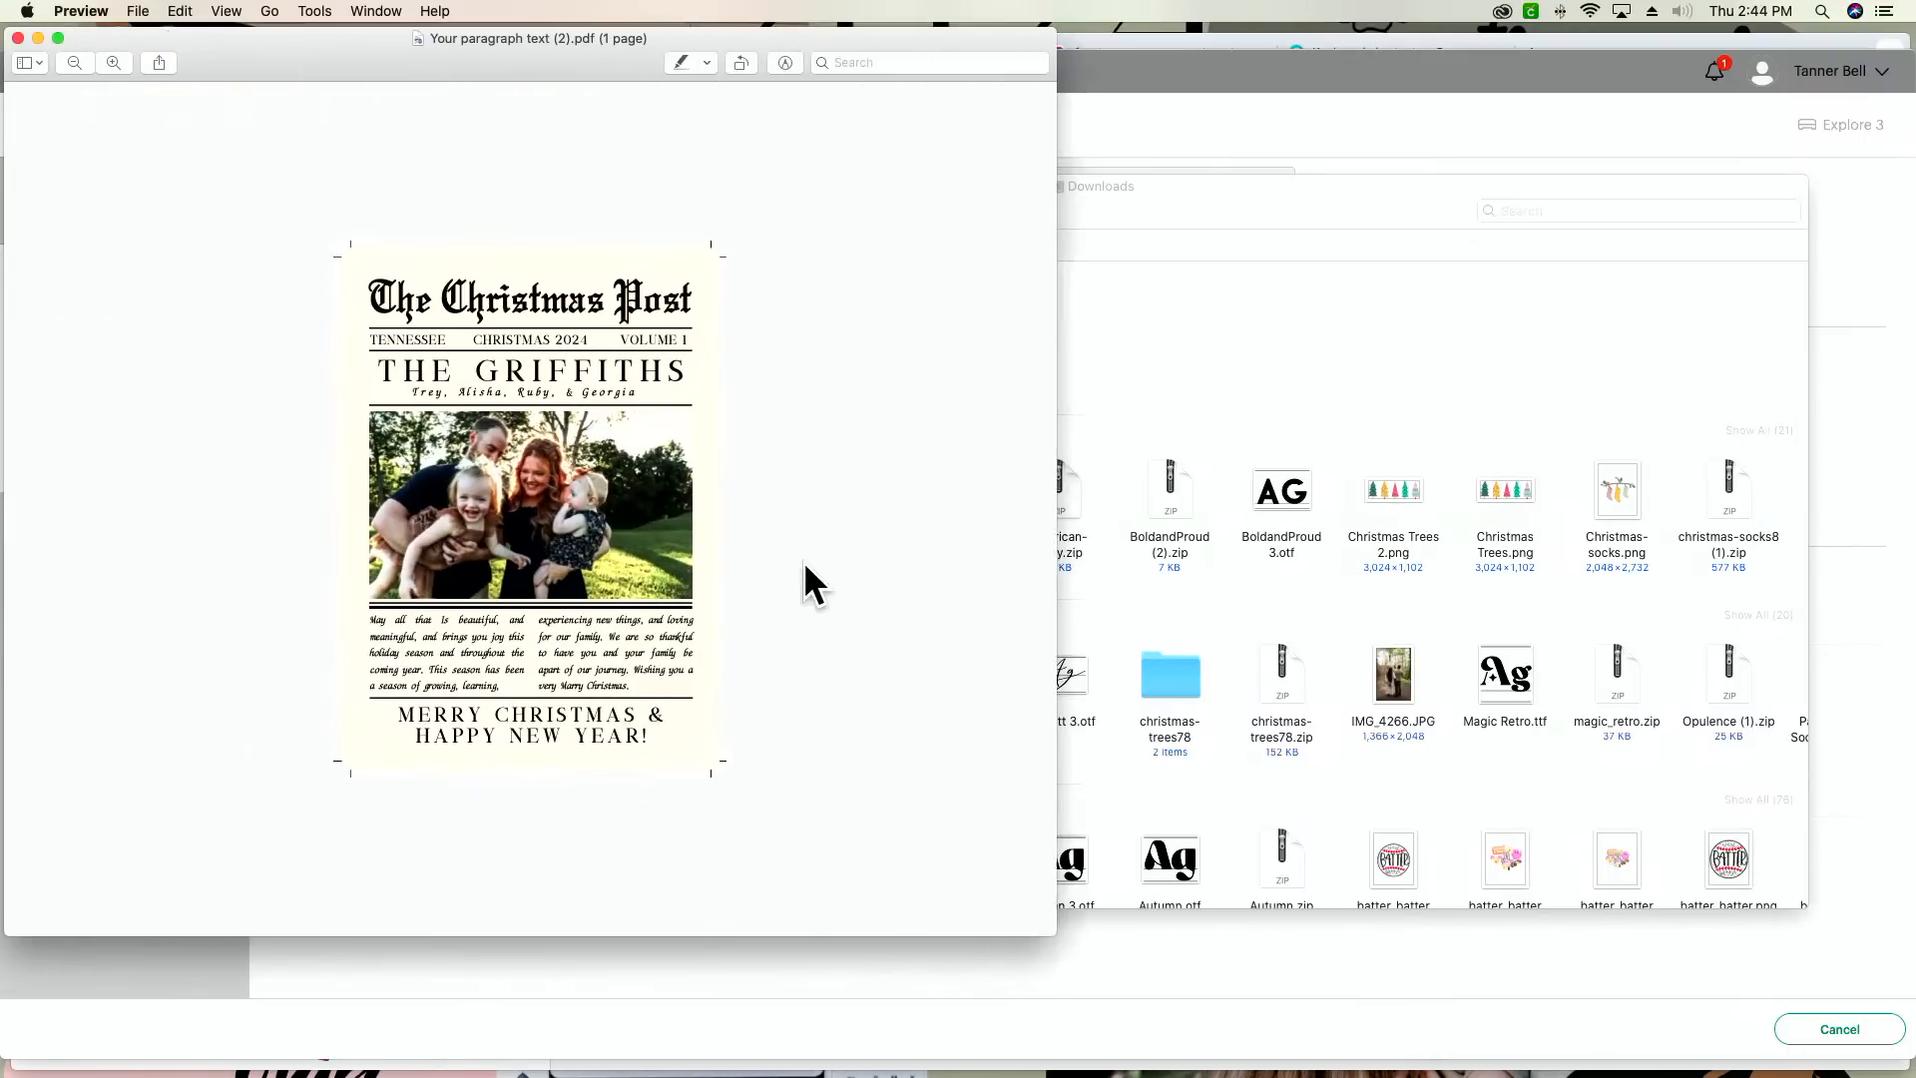
drag(297, 78, 470, 96)
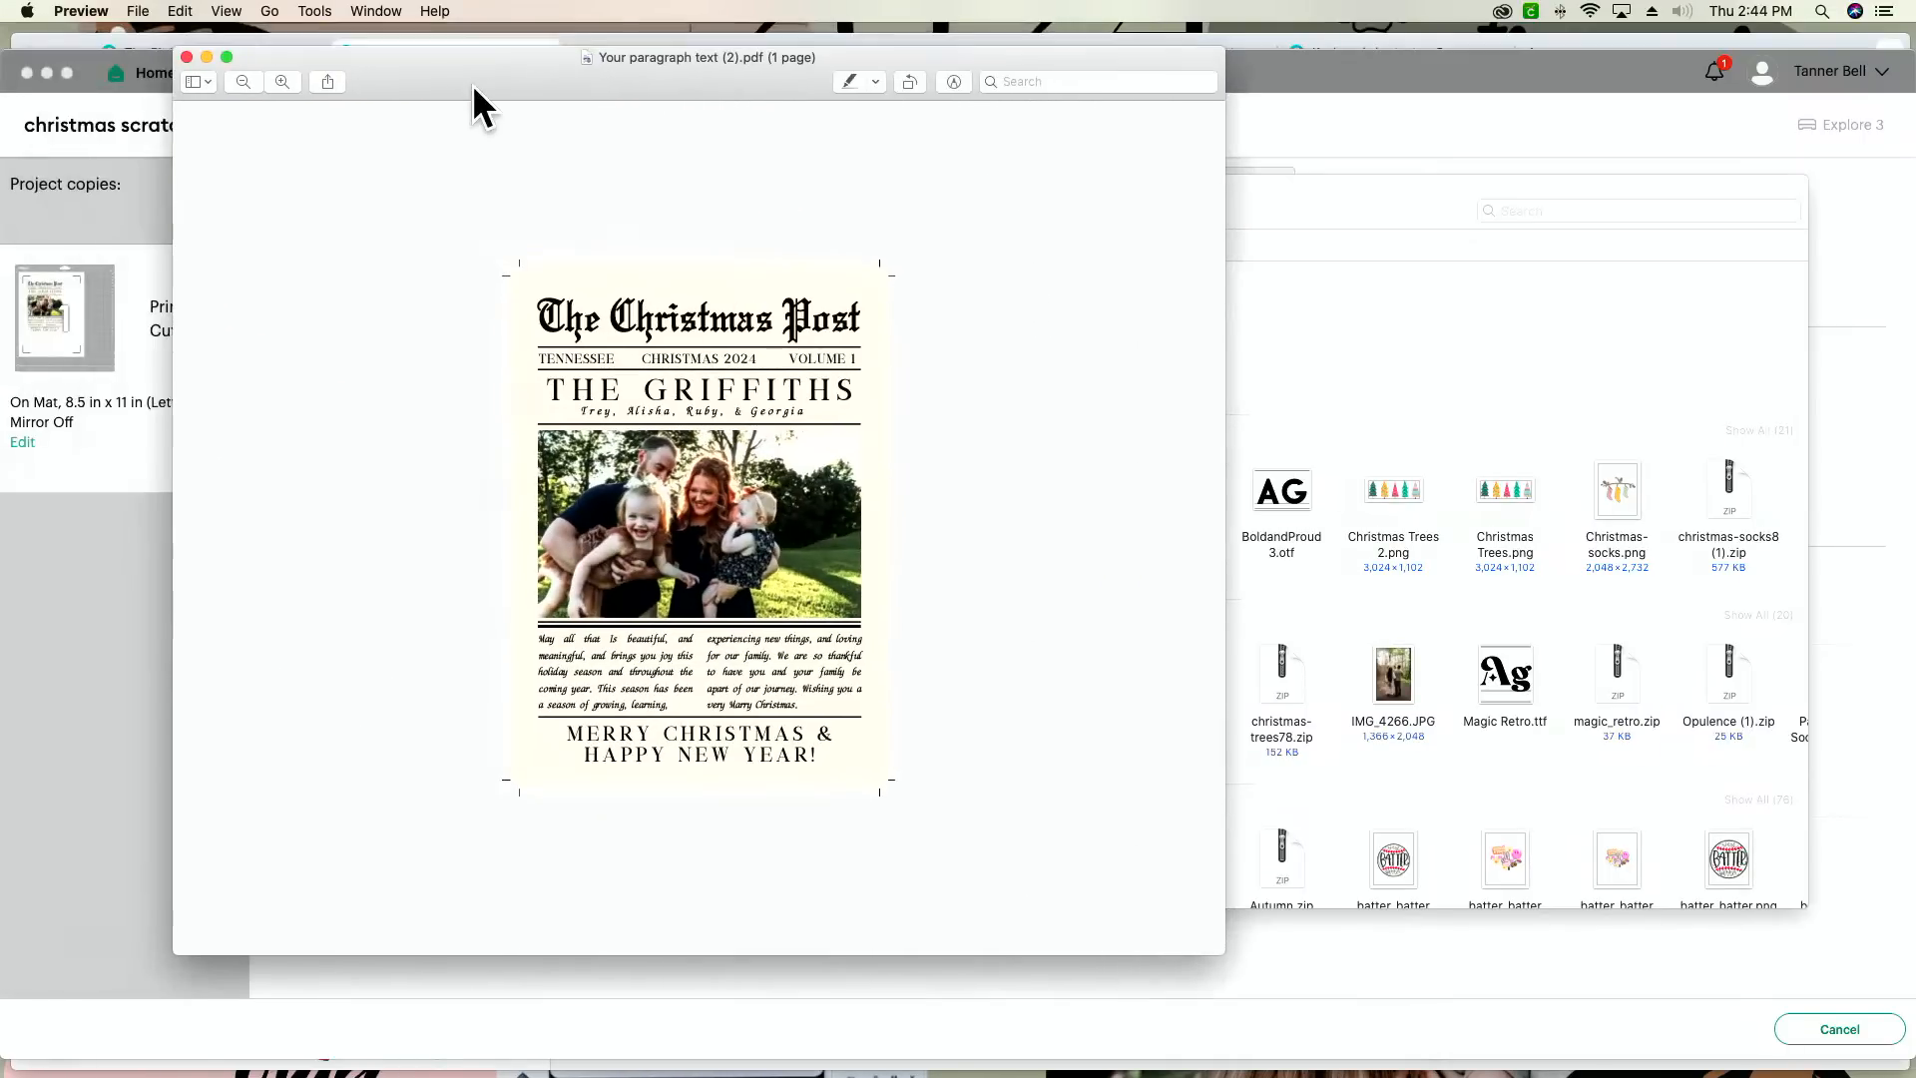
click(188, 57)
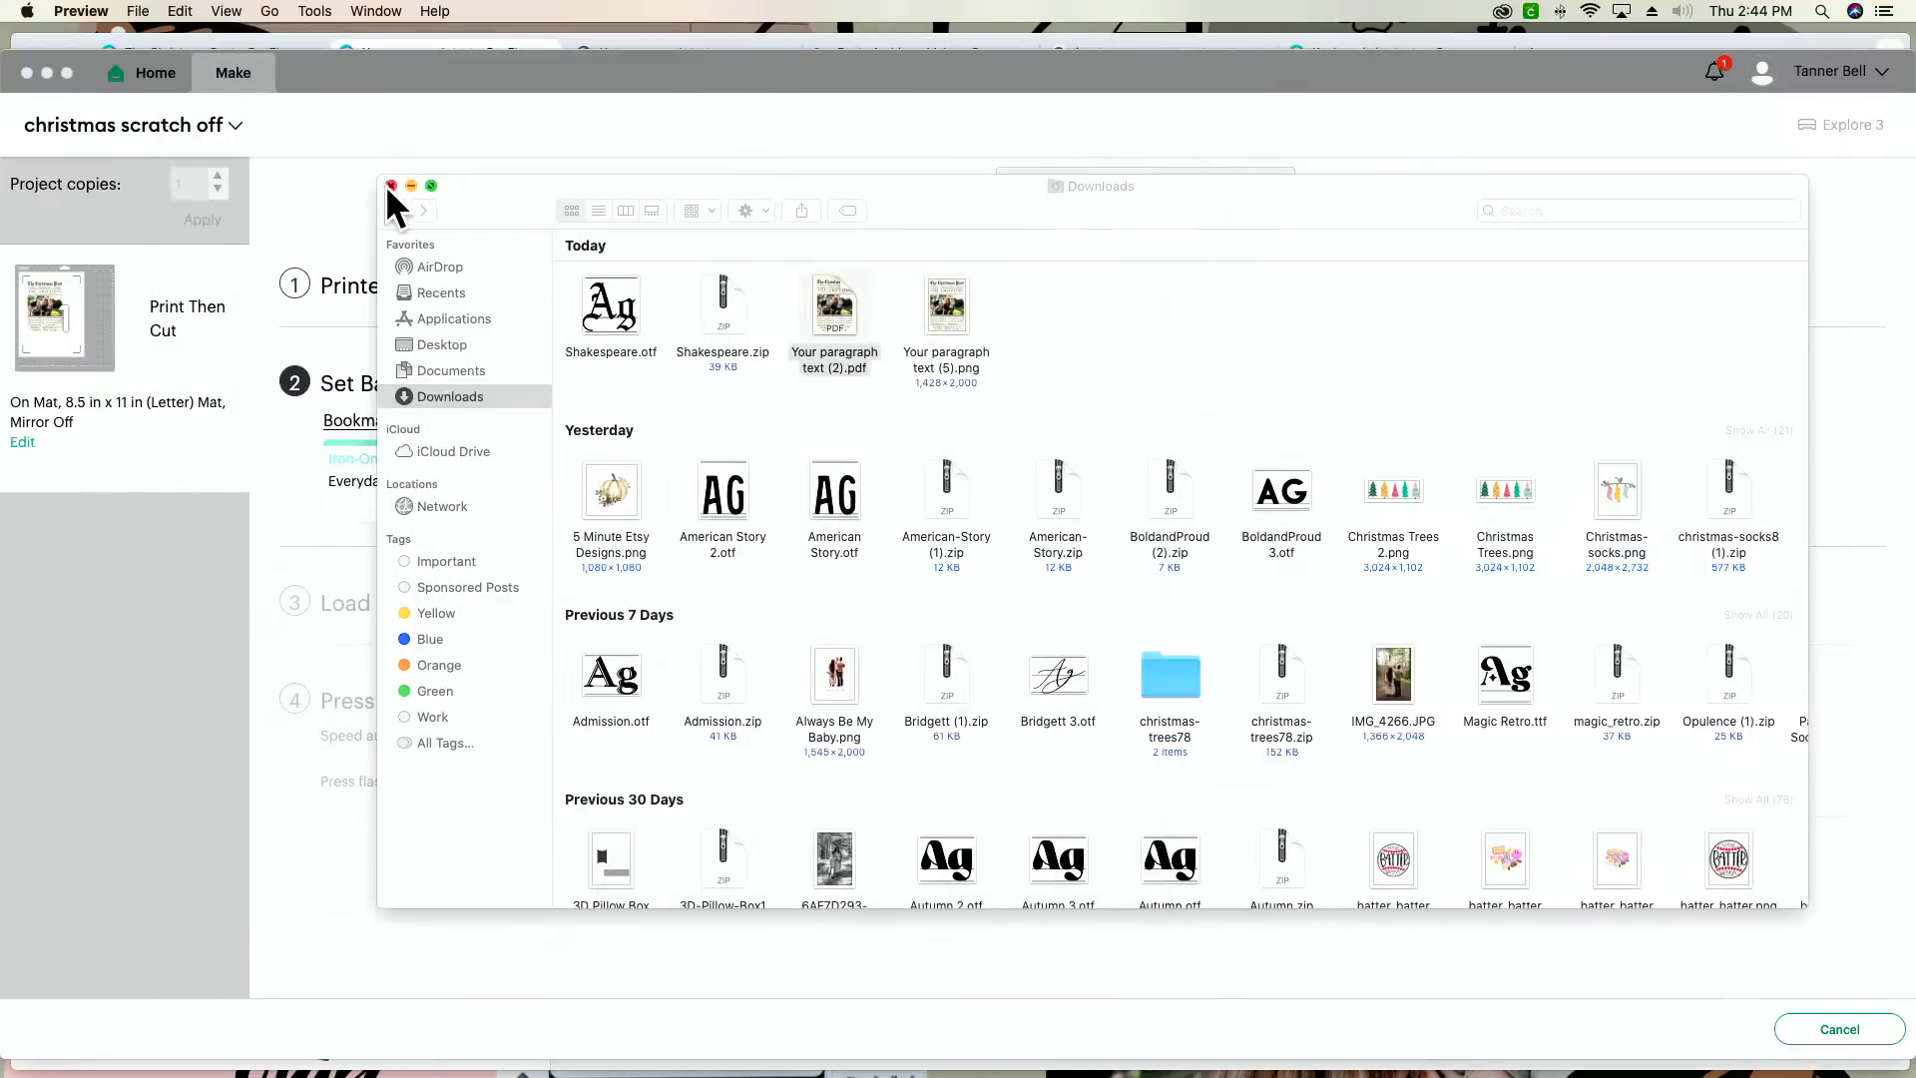
Step: Switch to Canva in Chrome and download the card as PDF Print with crop marks and bleed
mouse_move(787, 1074)
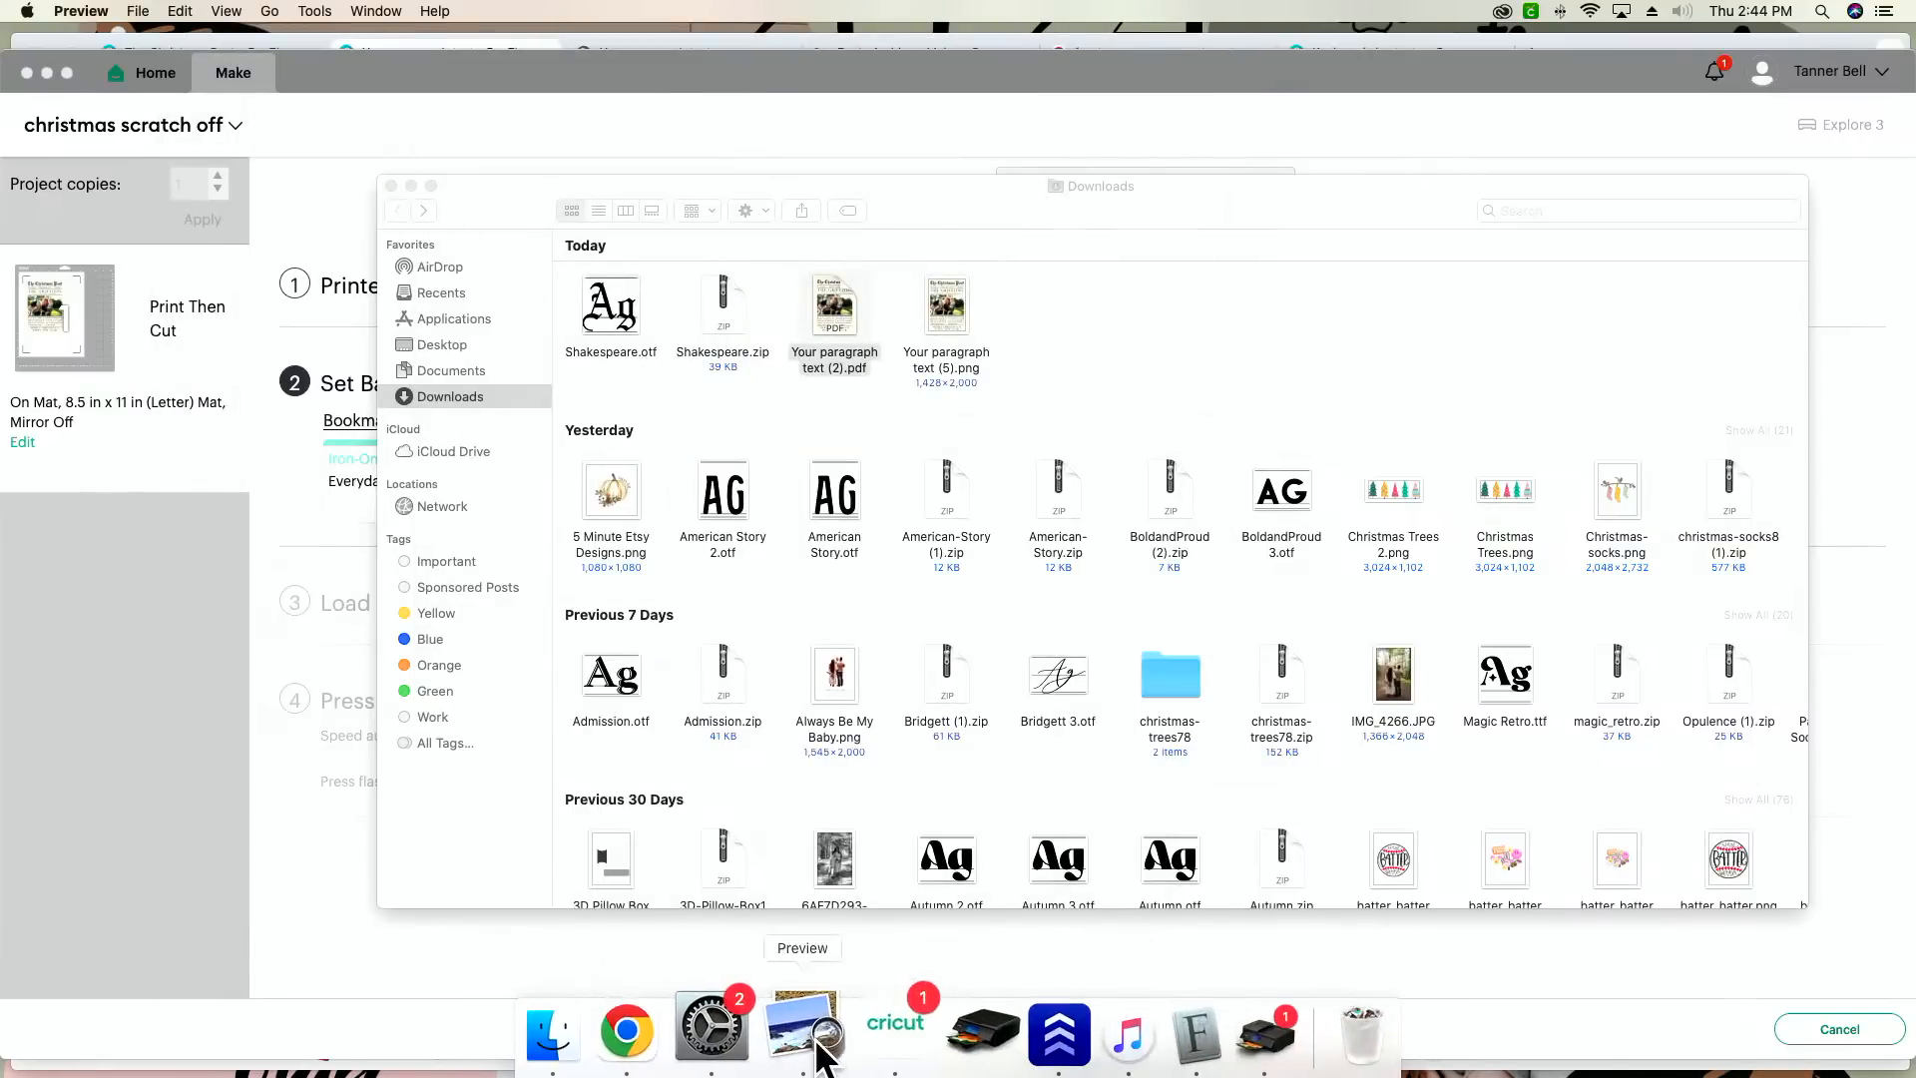
click(669, 1028)
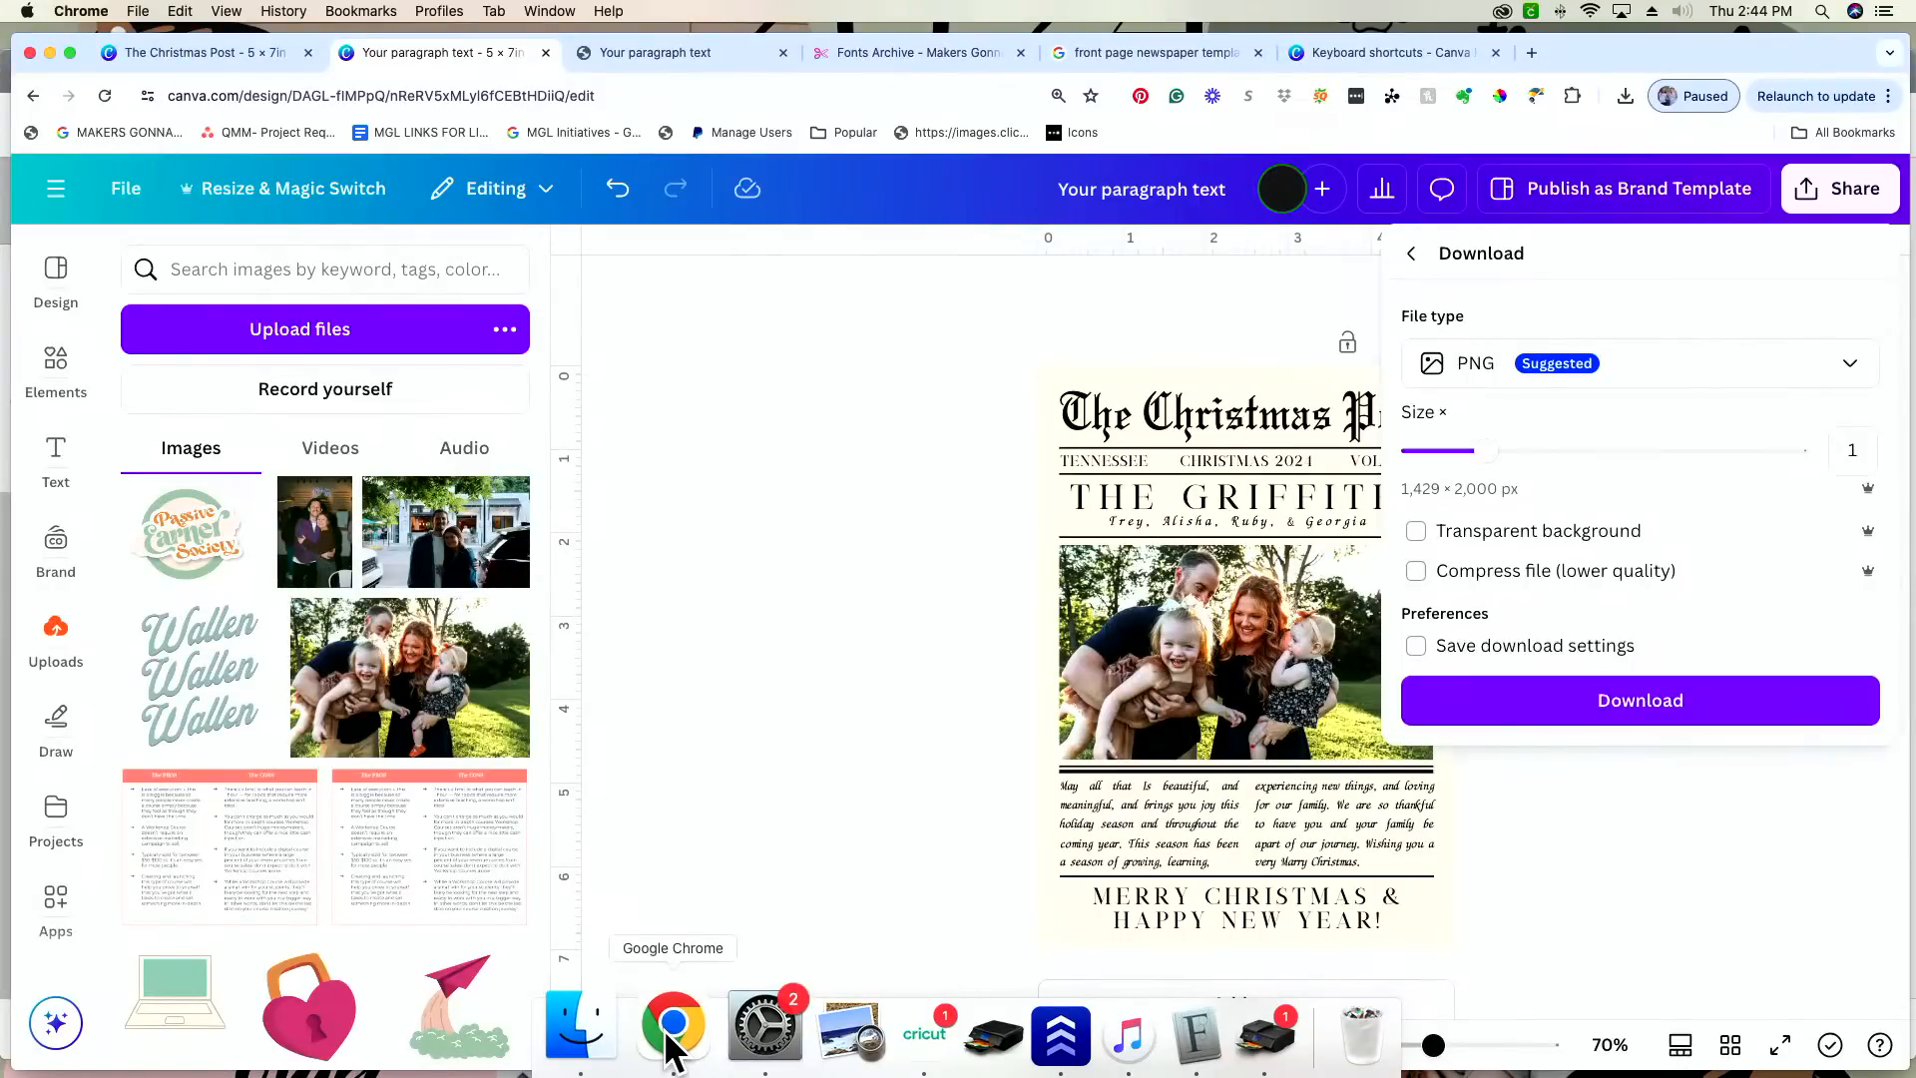
click(1686, 377)
click(1660, 661)
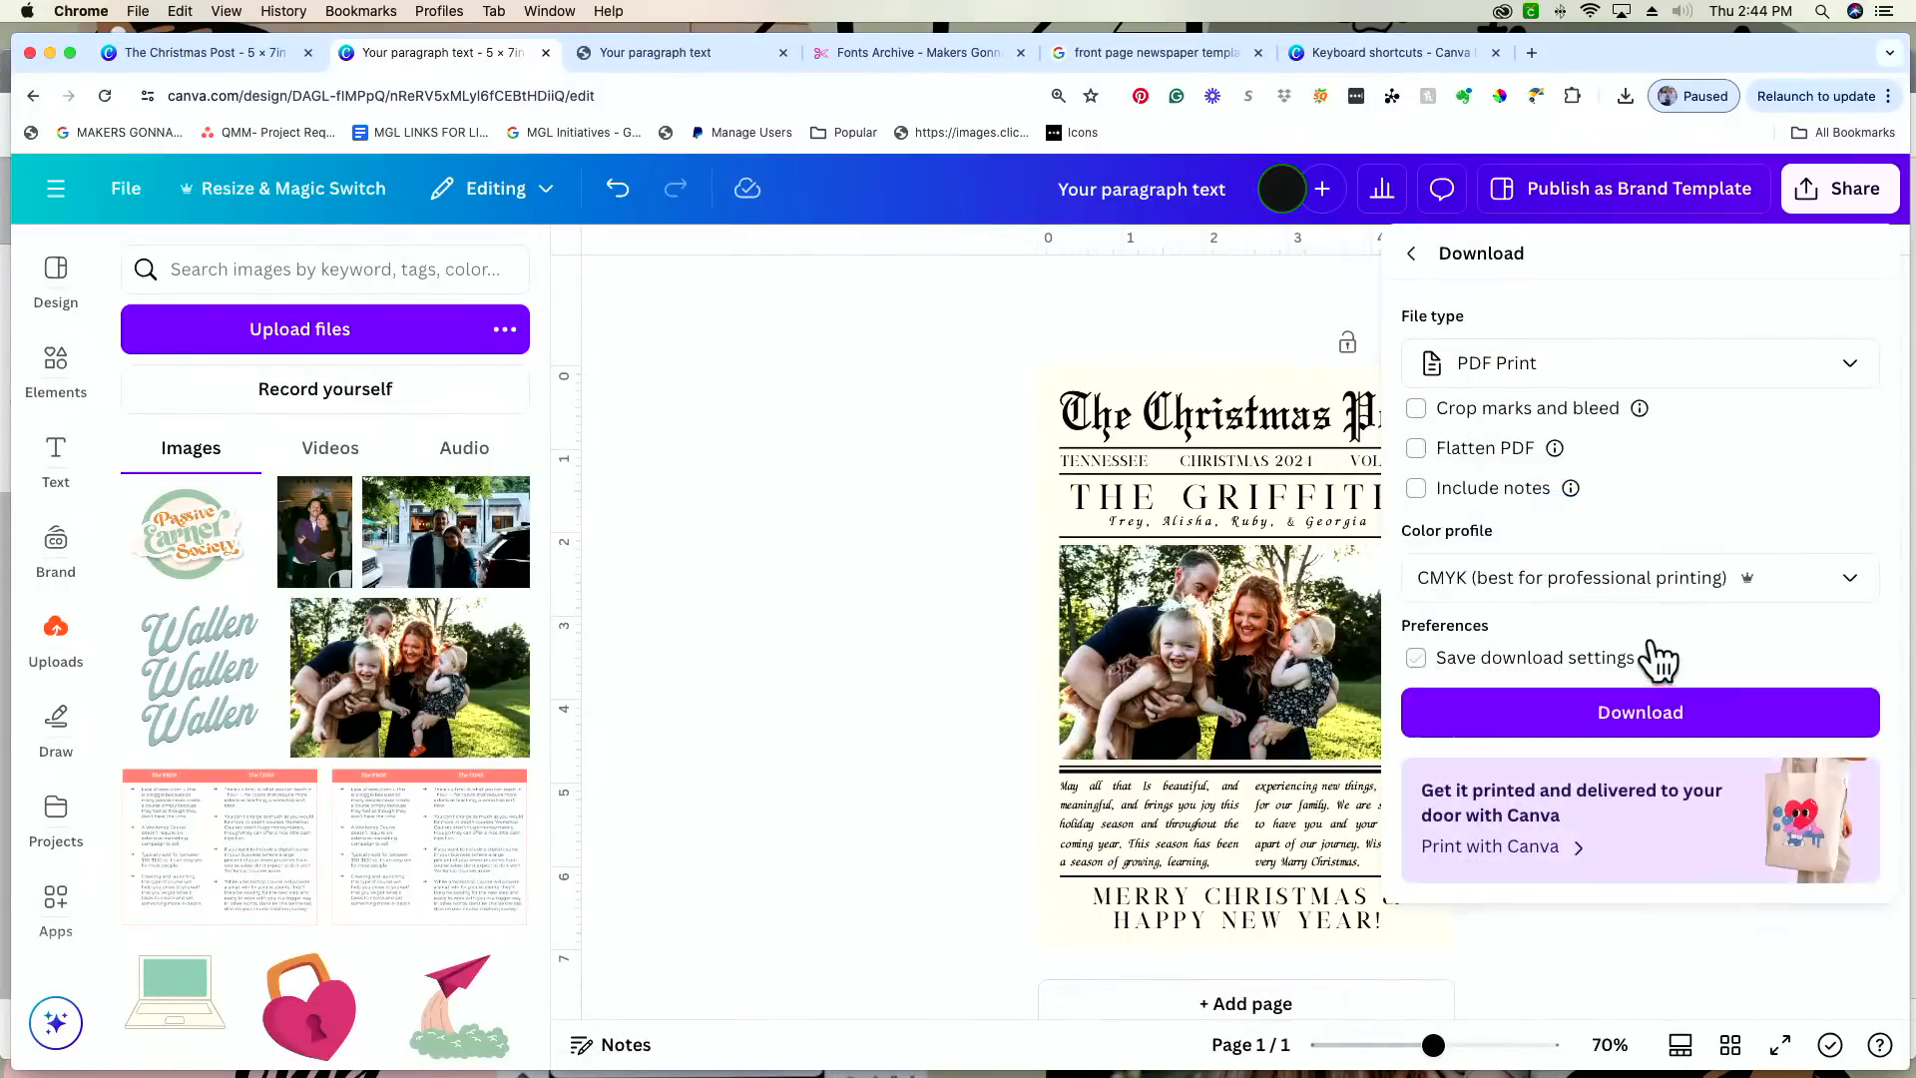
click(1471, 418)
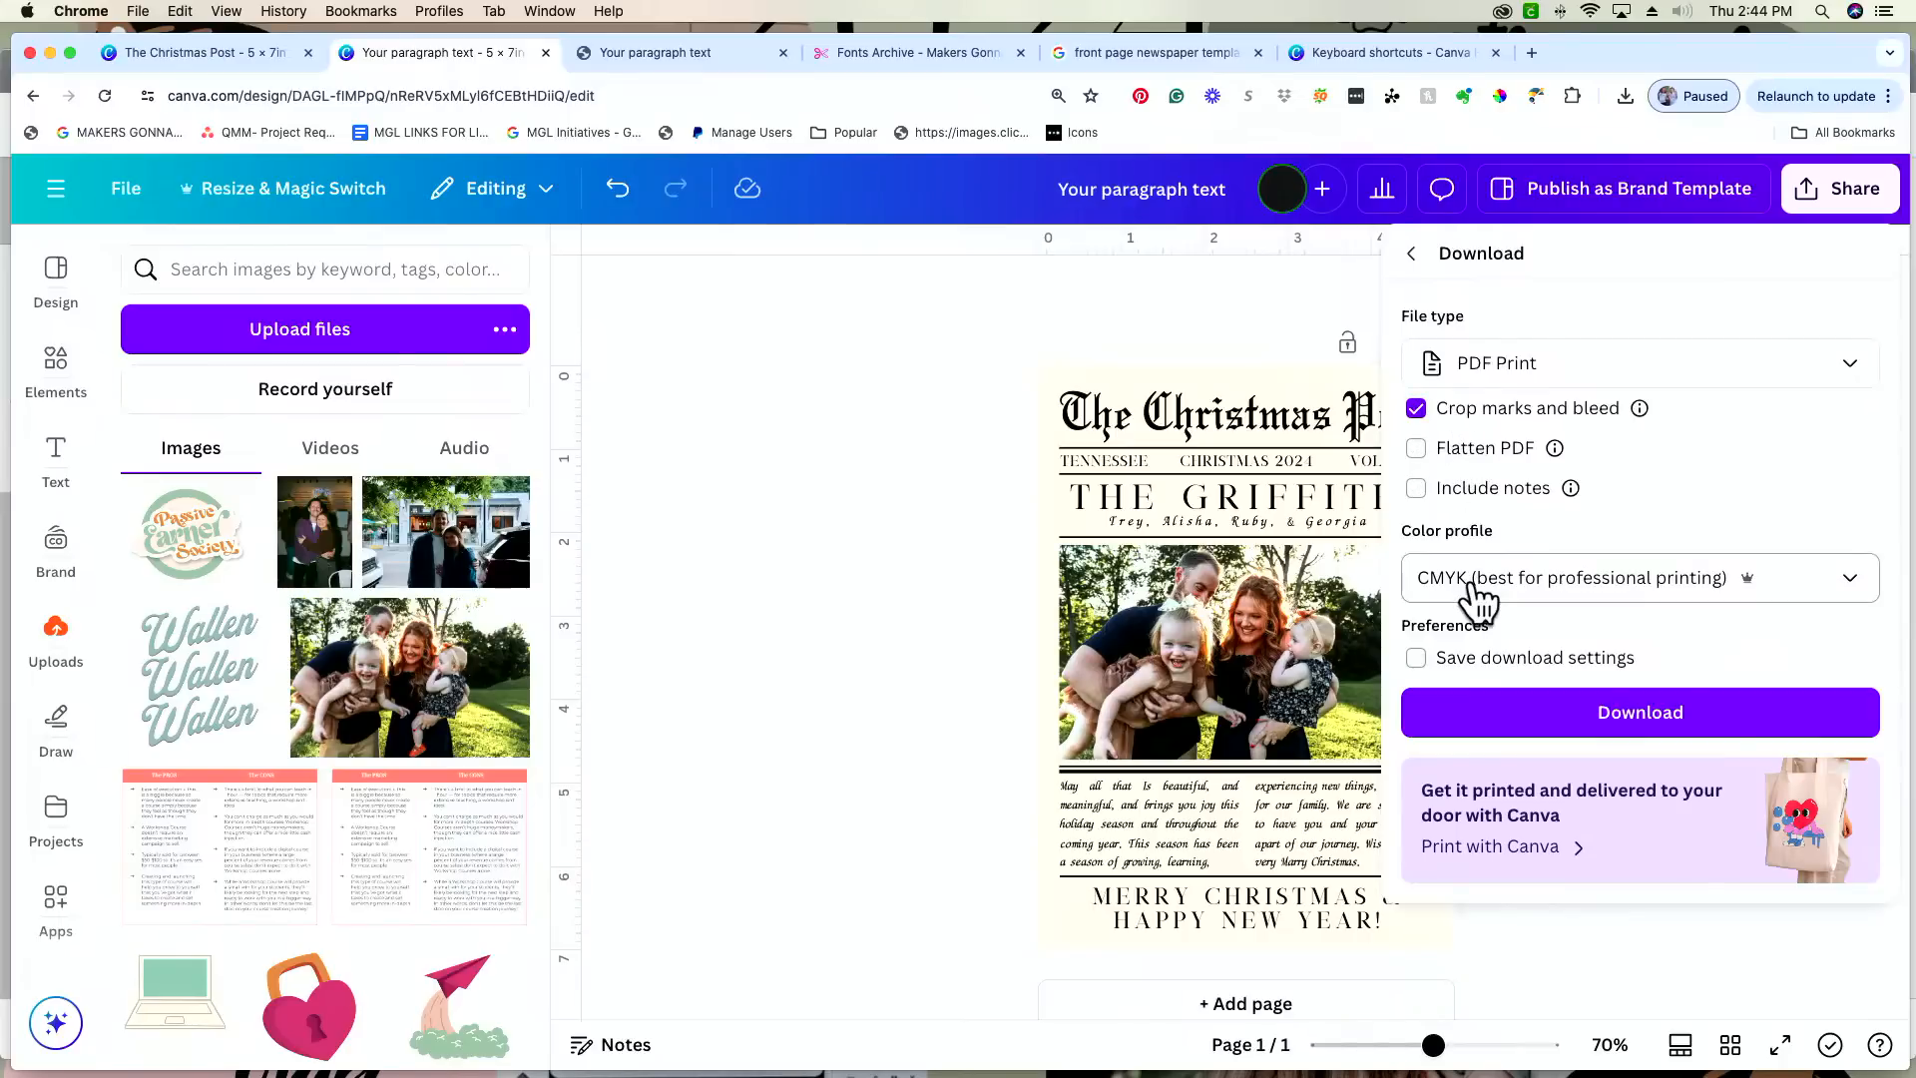
click(1518, 710)
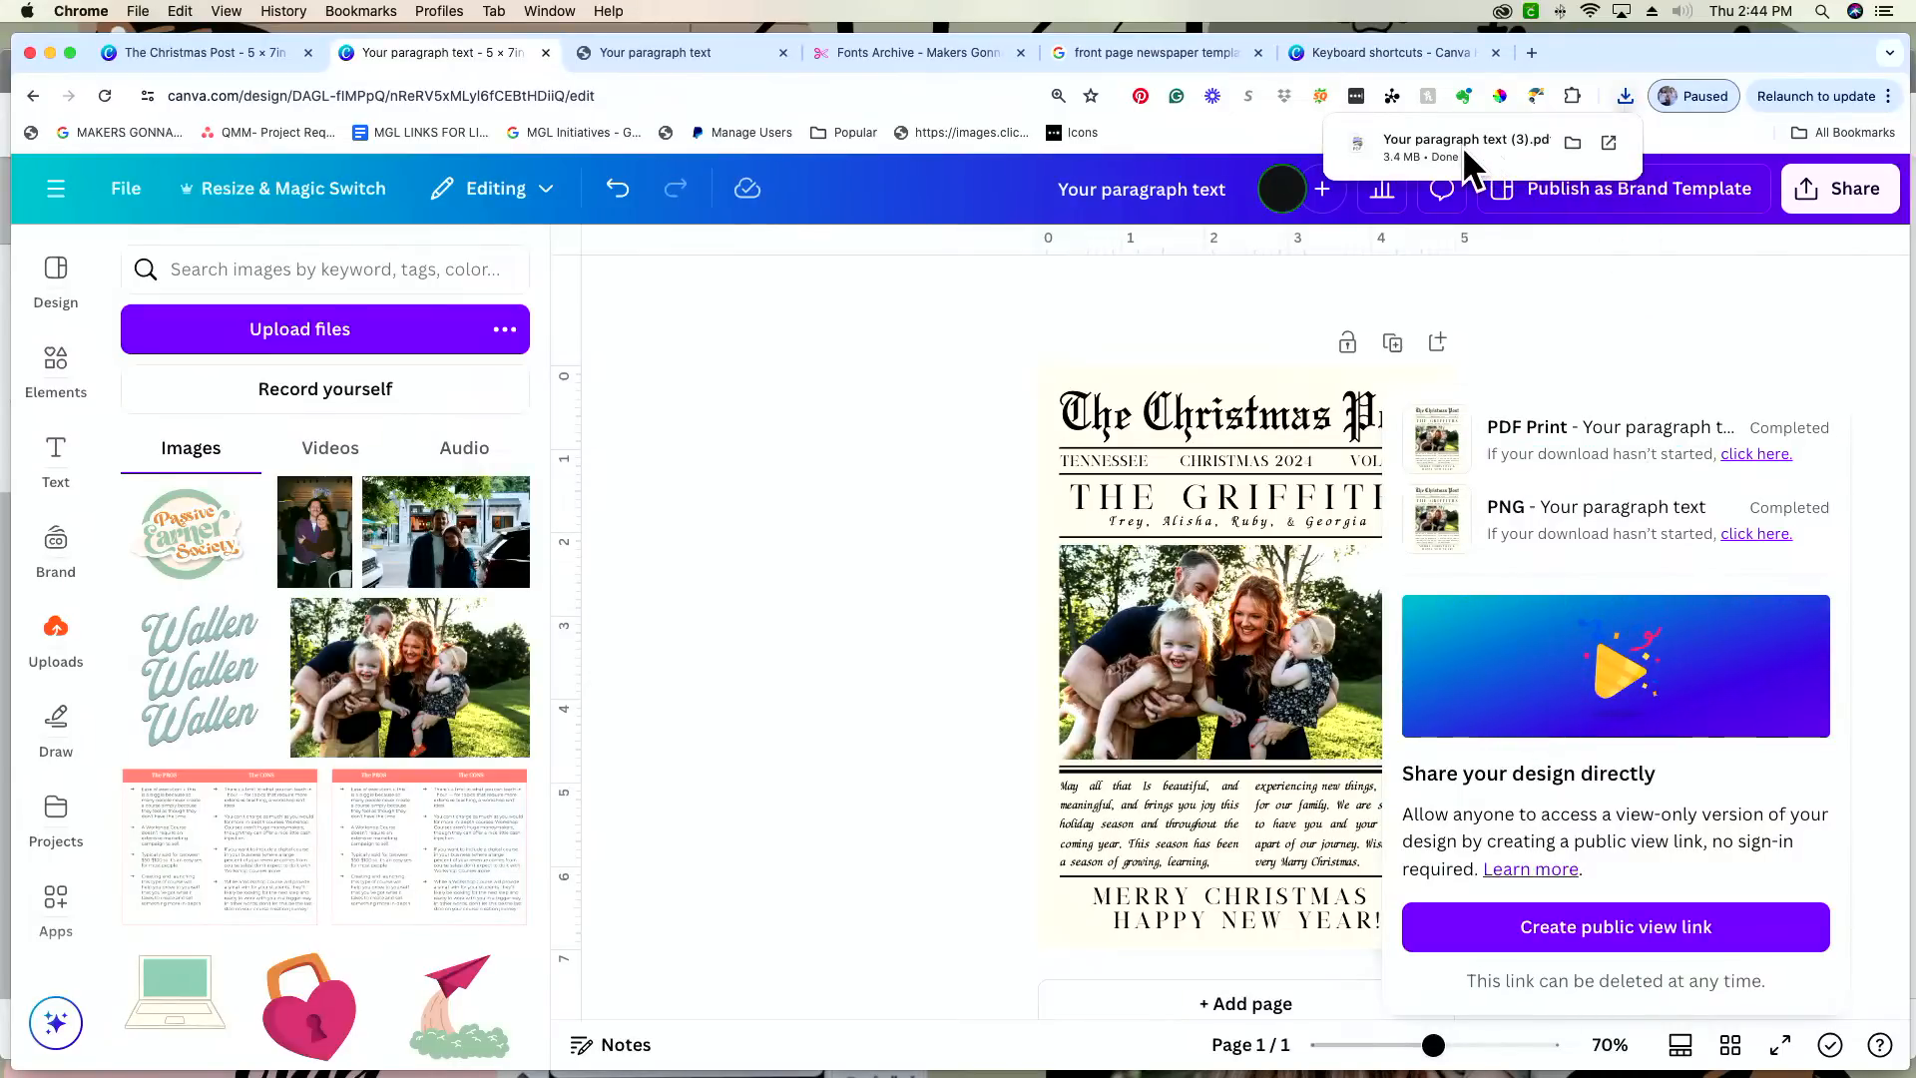
Step: Open the newly downloaded PDF in the browser and check the card's placement in the print preview
click(1465, 150)
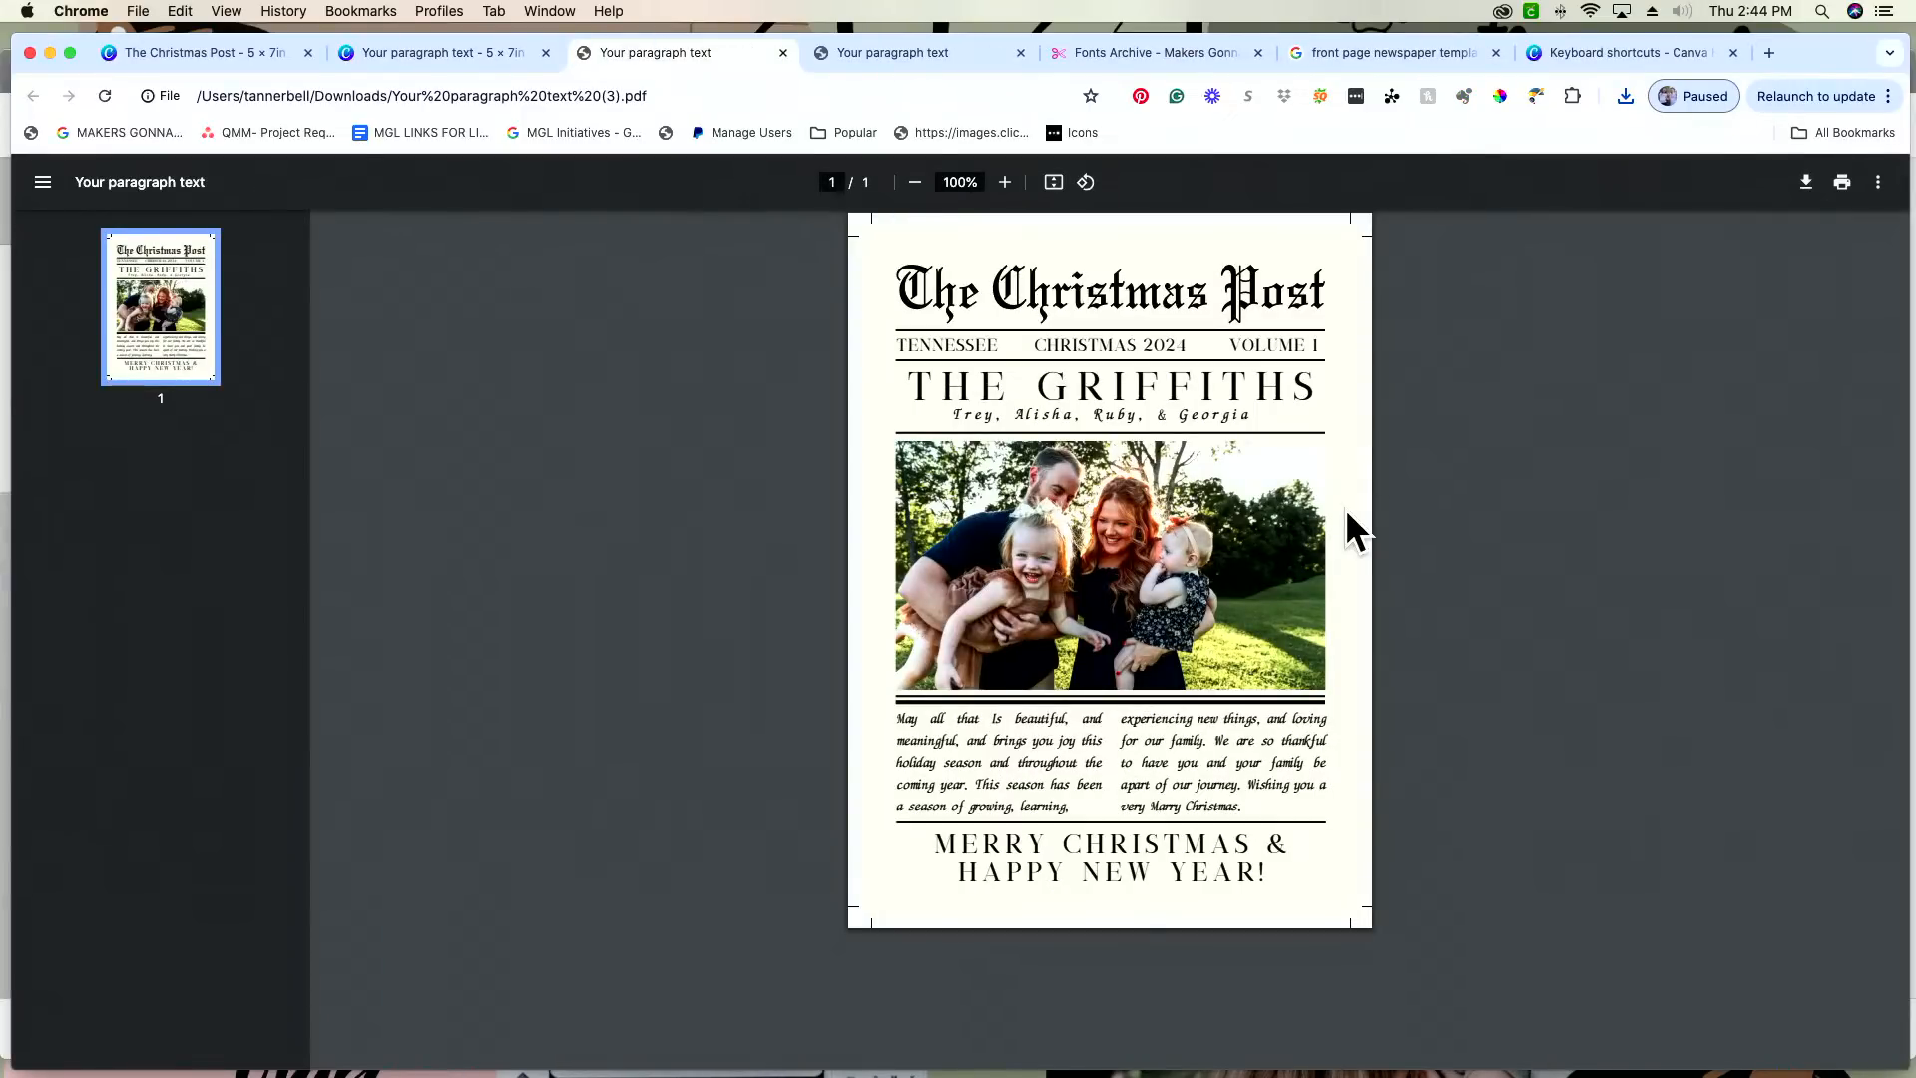
click(1848, 186)
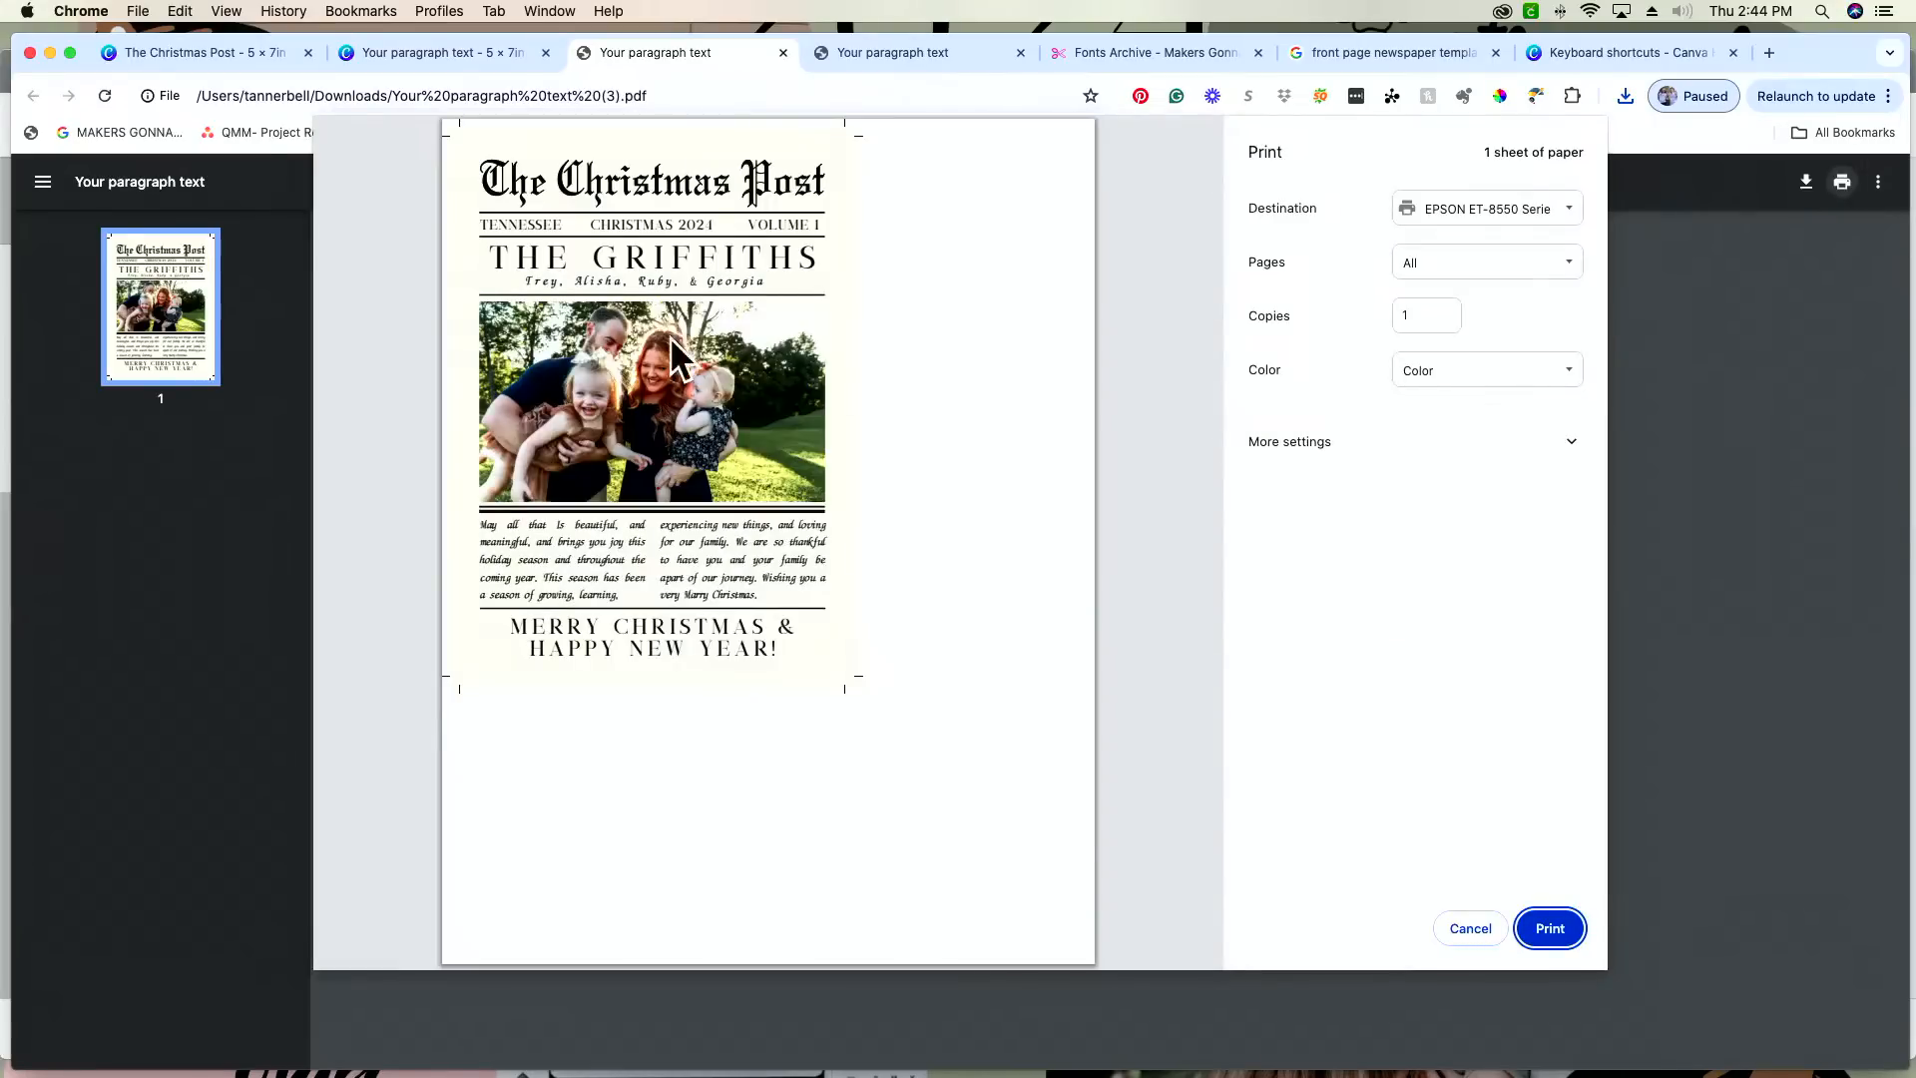
click(1490, 931)
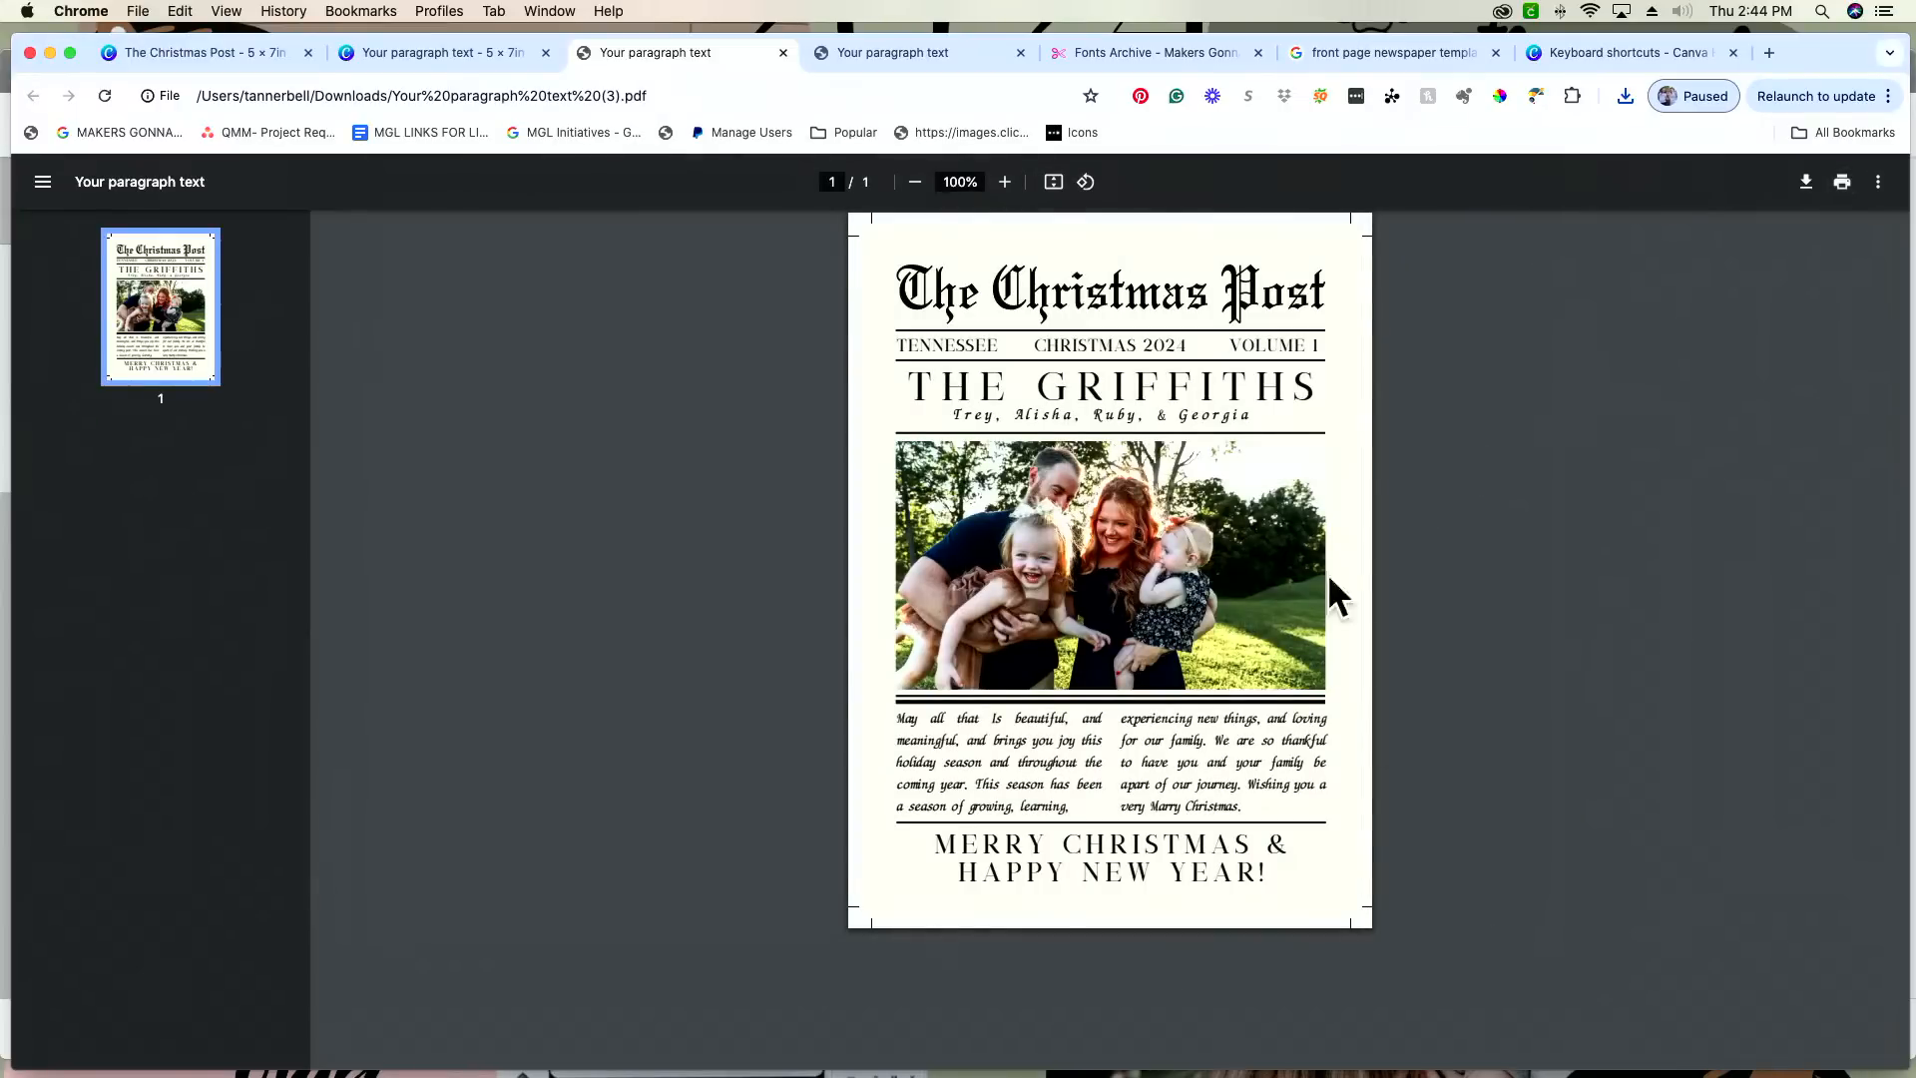
Step: Switch to the Downloads folder in Finder and open "Your paragraph text (2).pdf" in Preview
key(super+Tab)
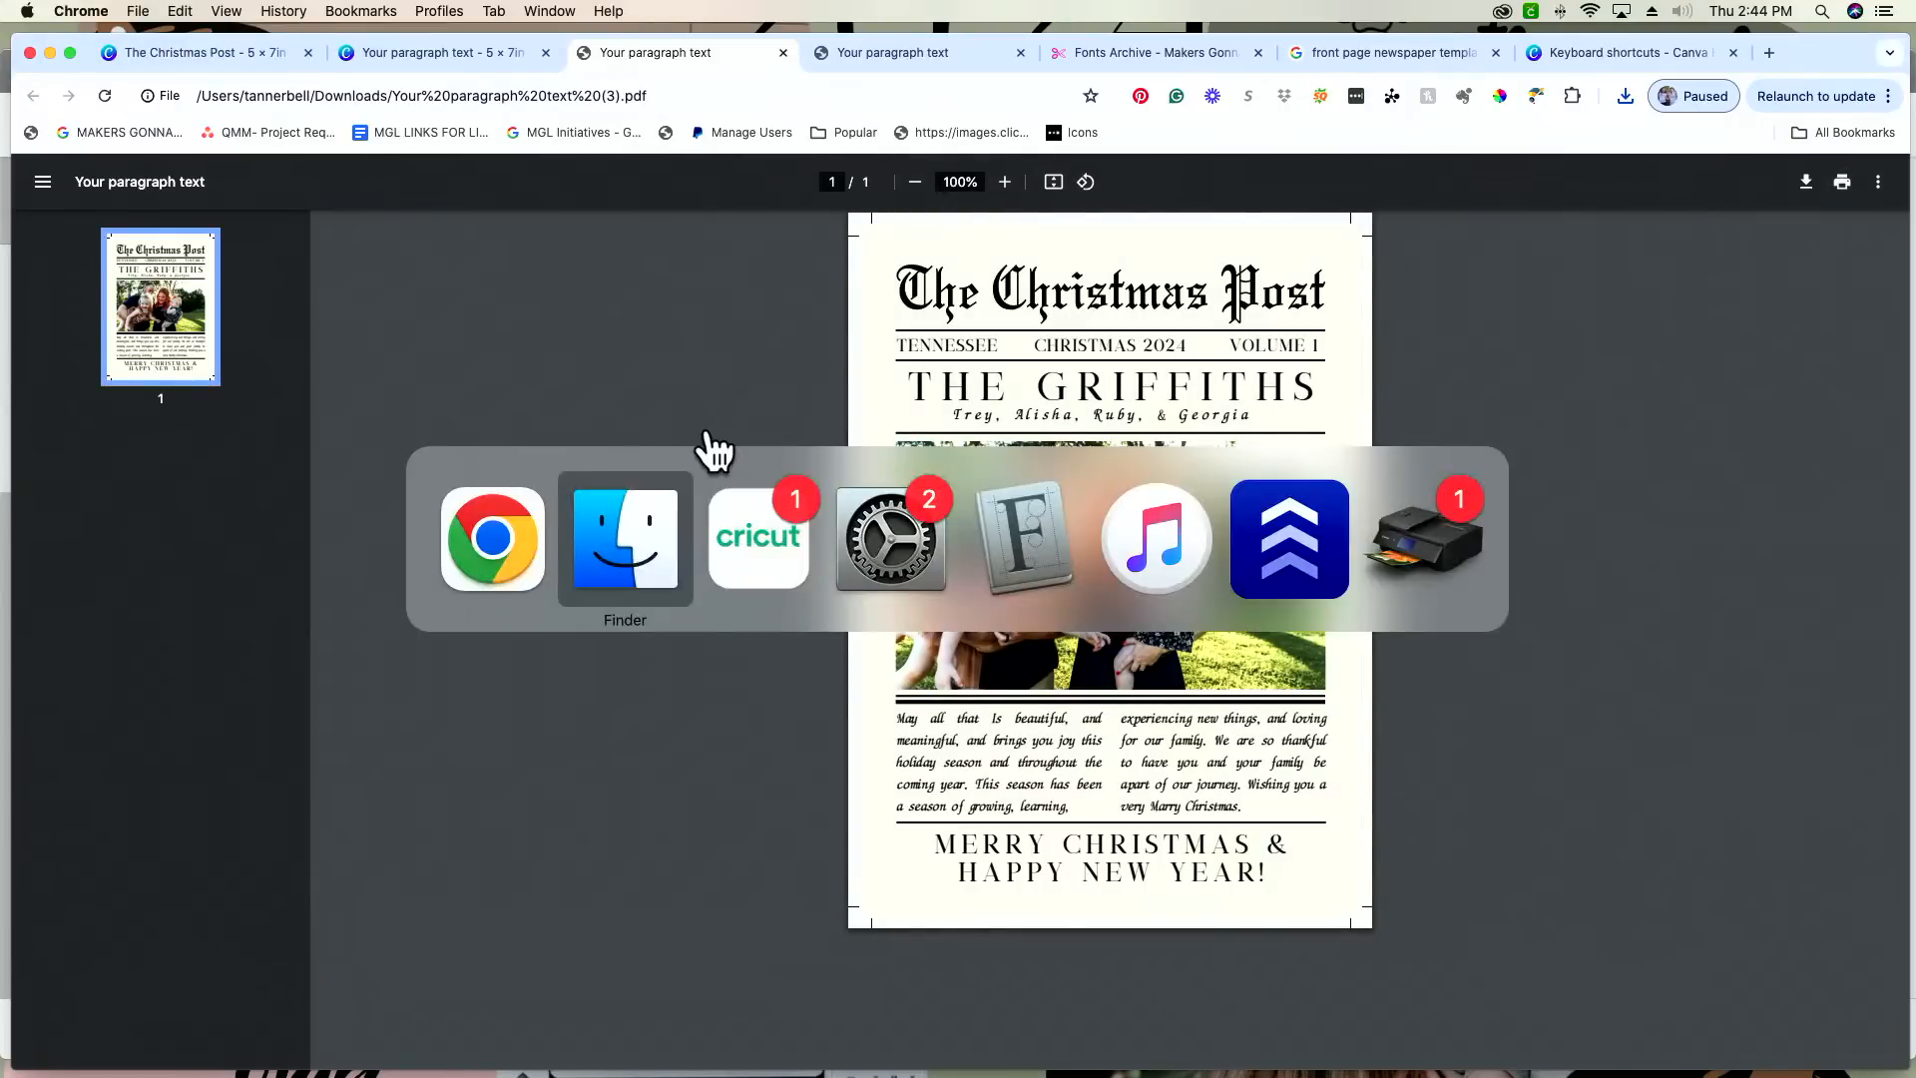
key(super+Tab)
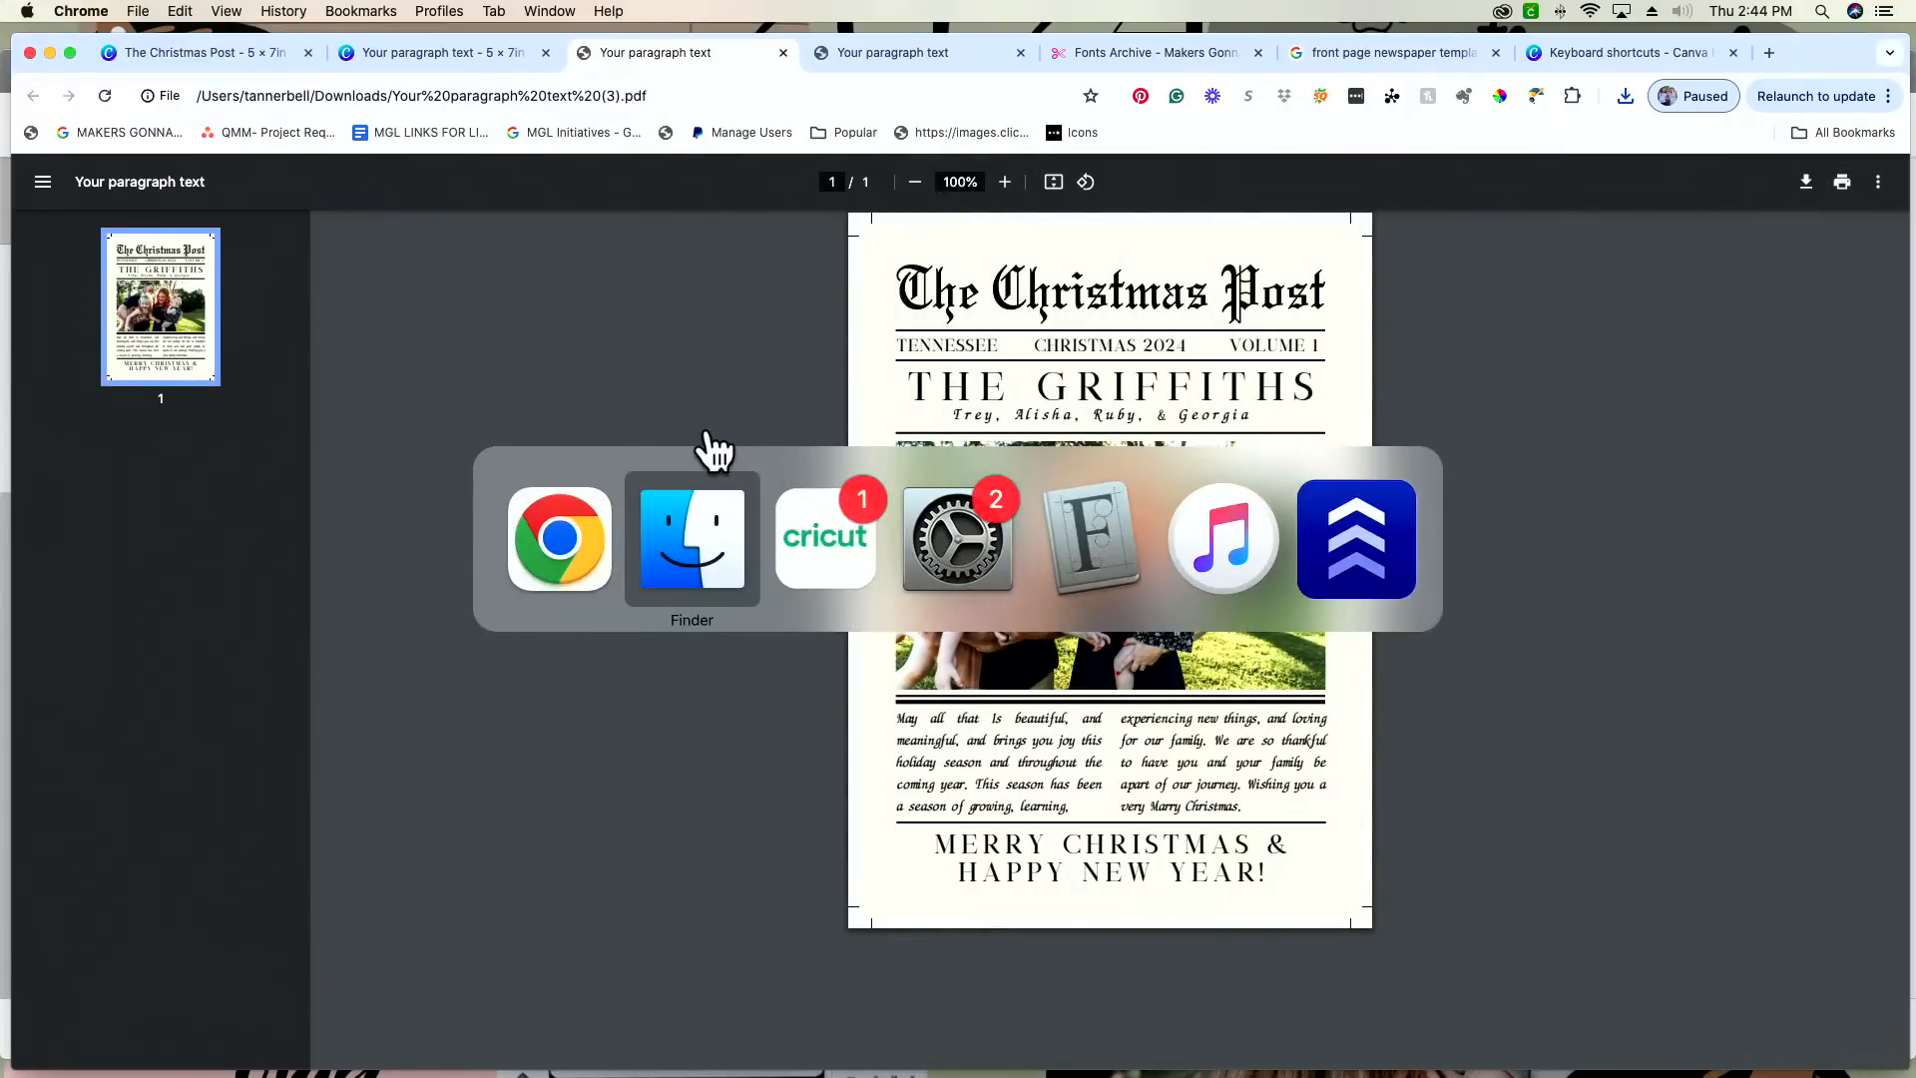
click(711, 454)
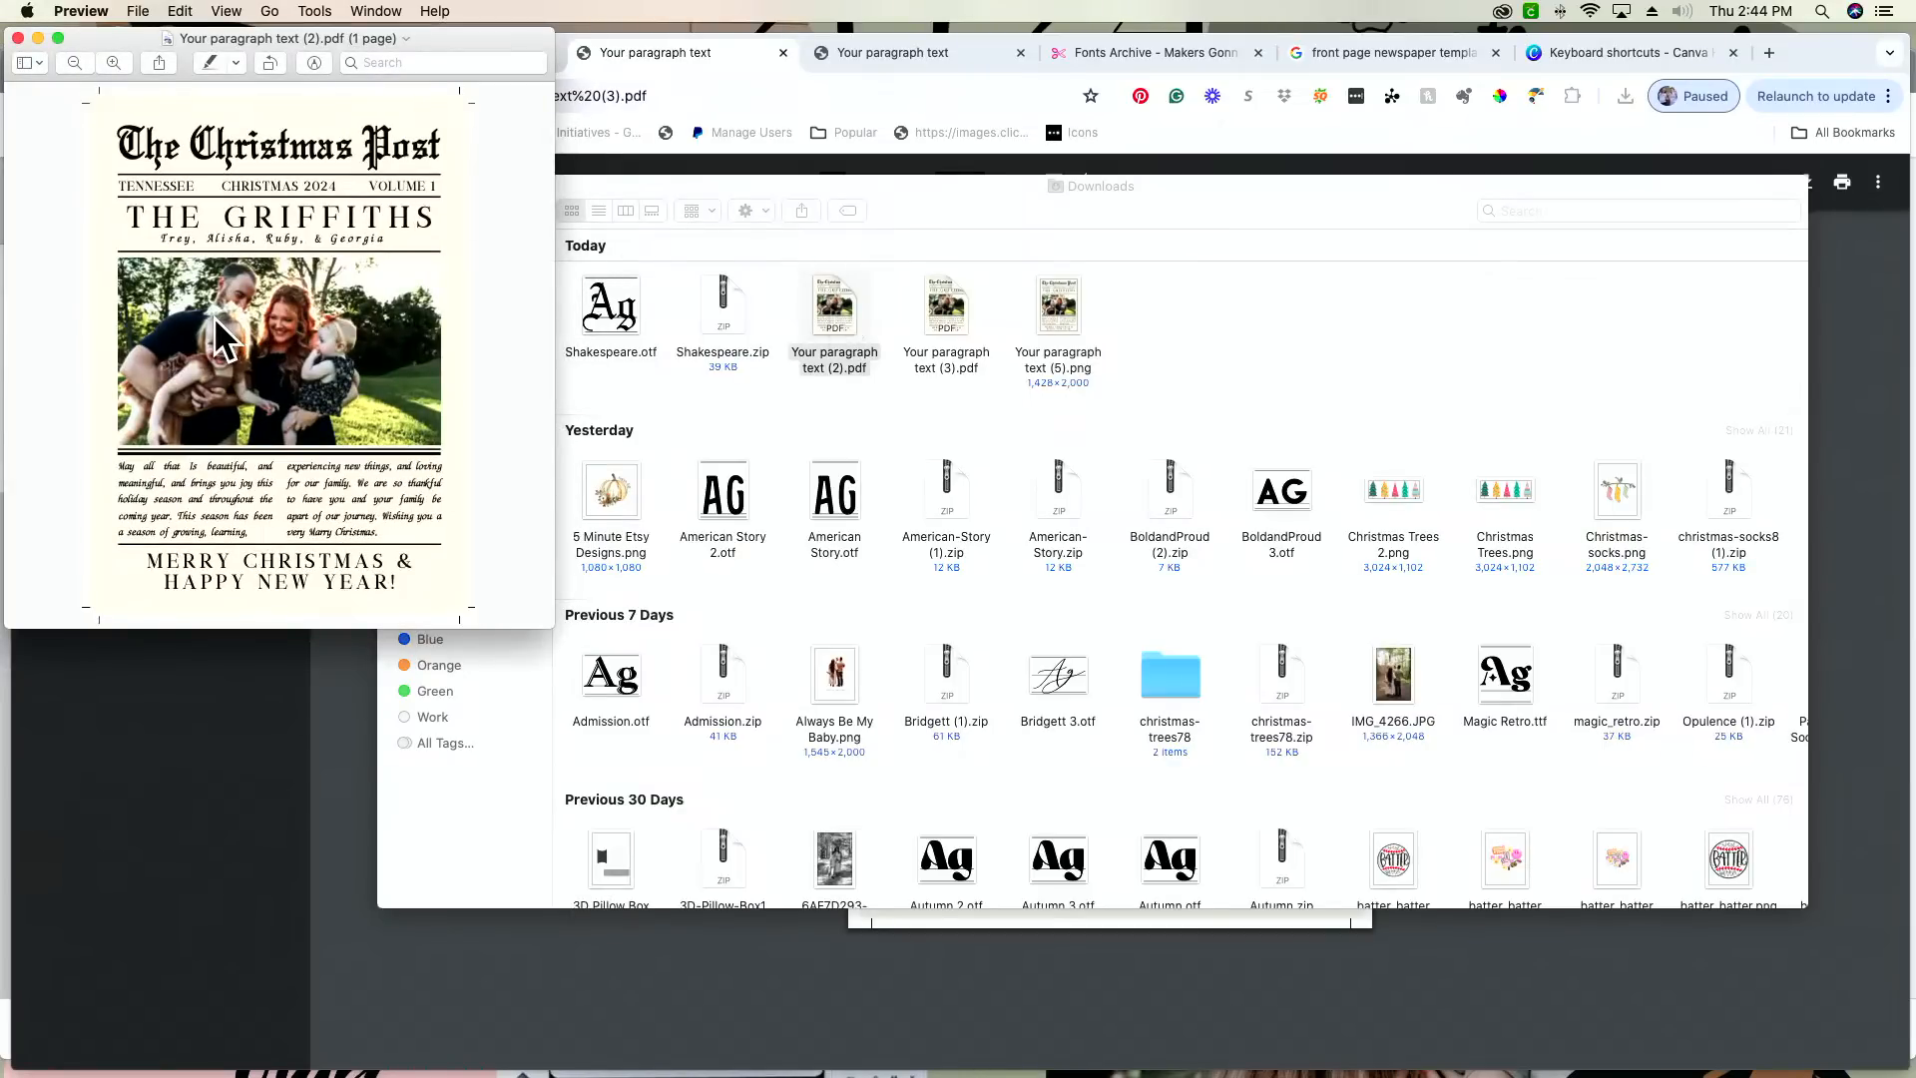
click(138, 11)
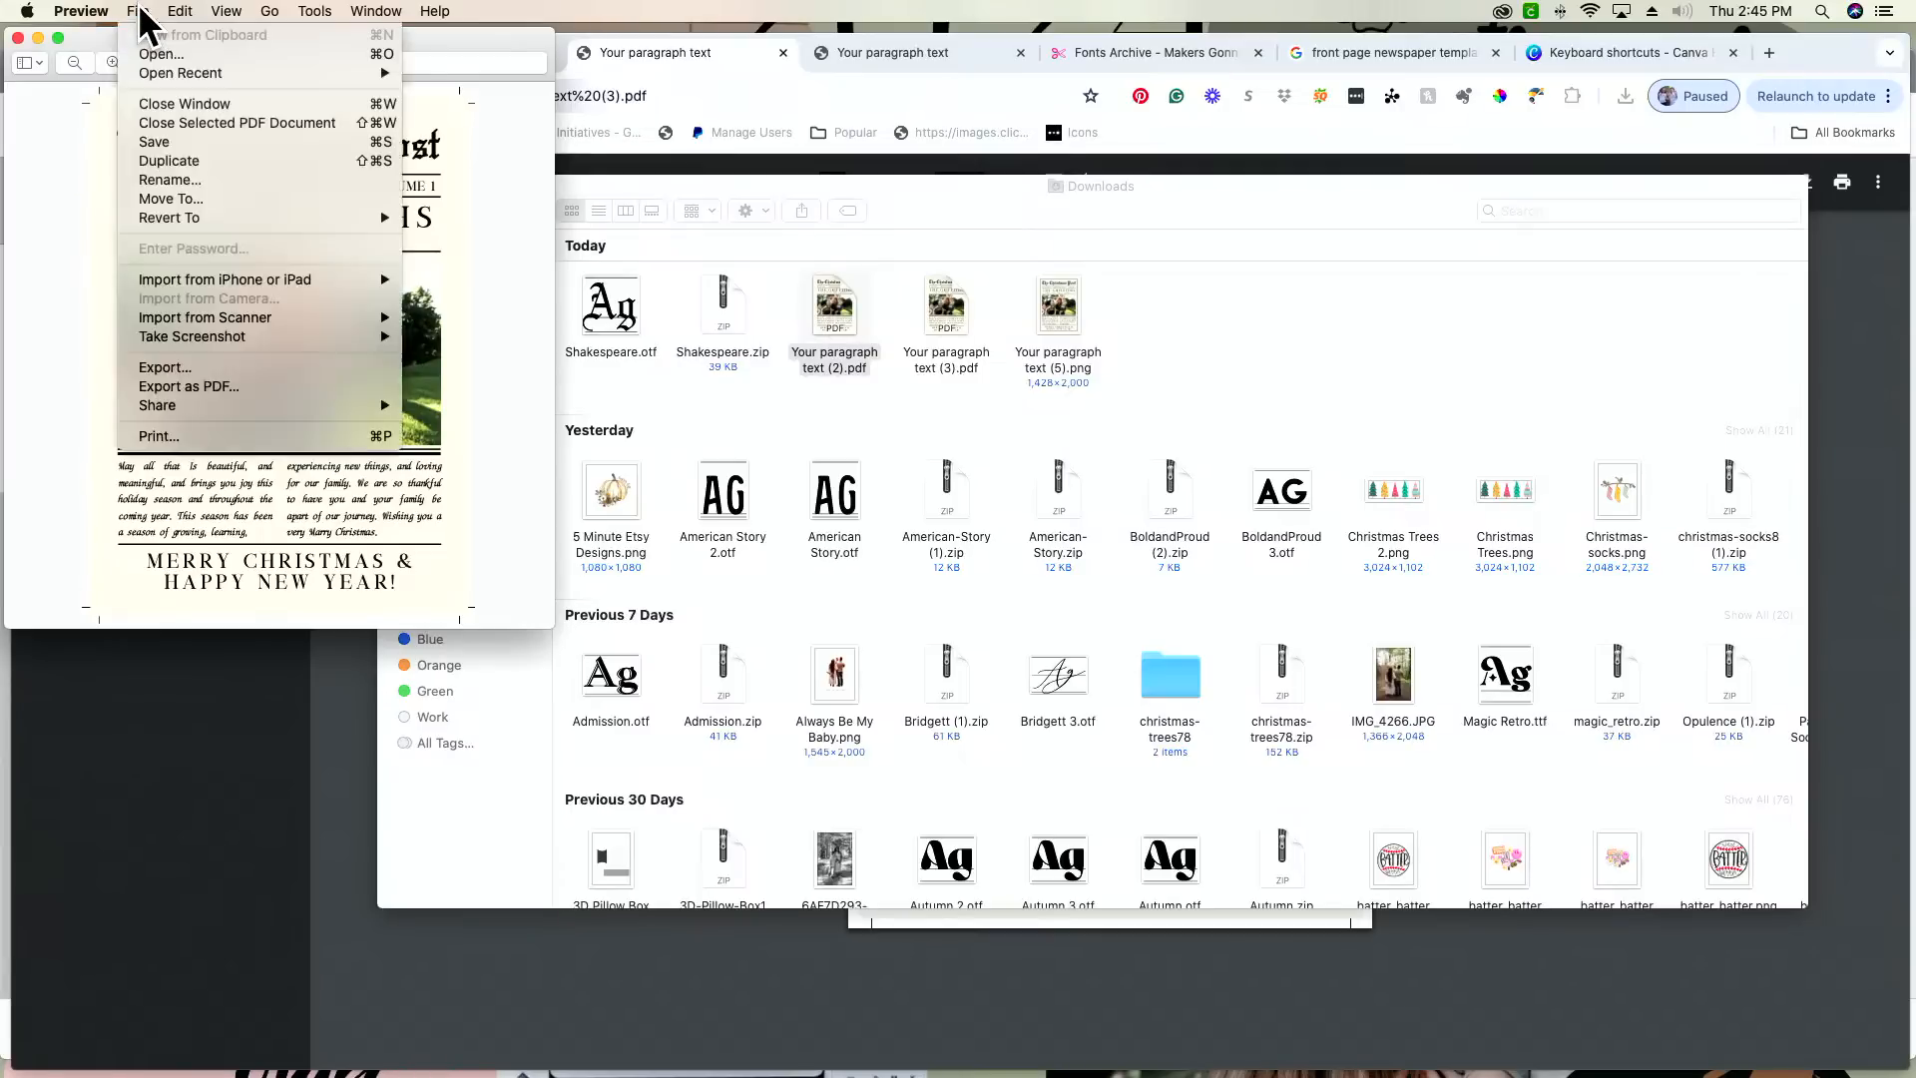
click(48, 280)
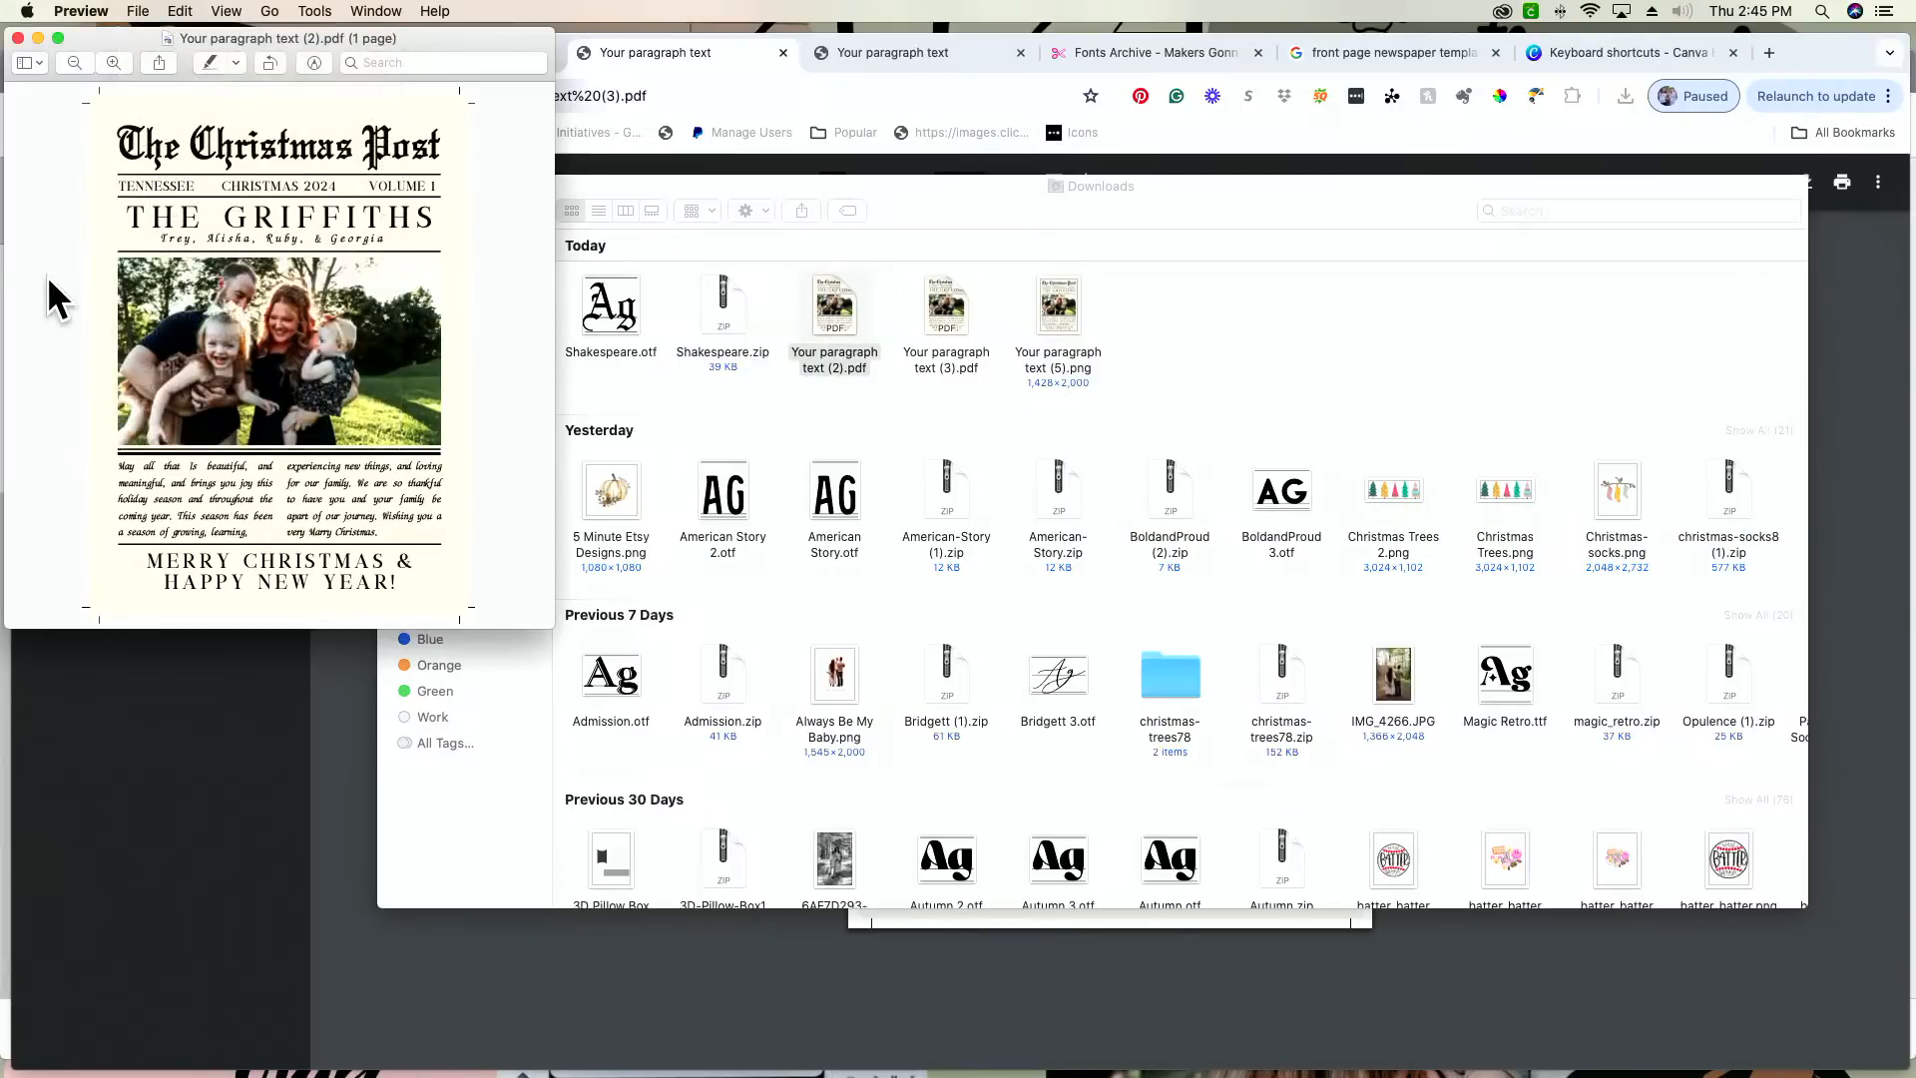
Step: Start printing the card PDF and set its custom print scale to 100%
key(super+p)
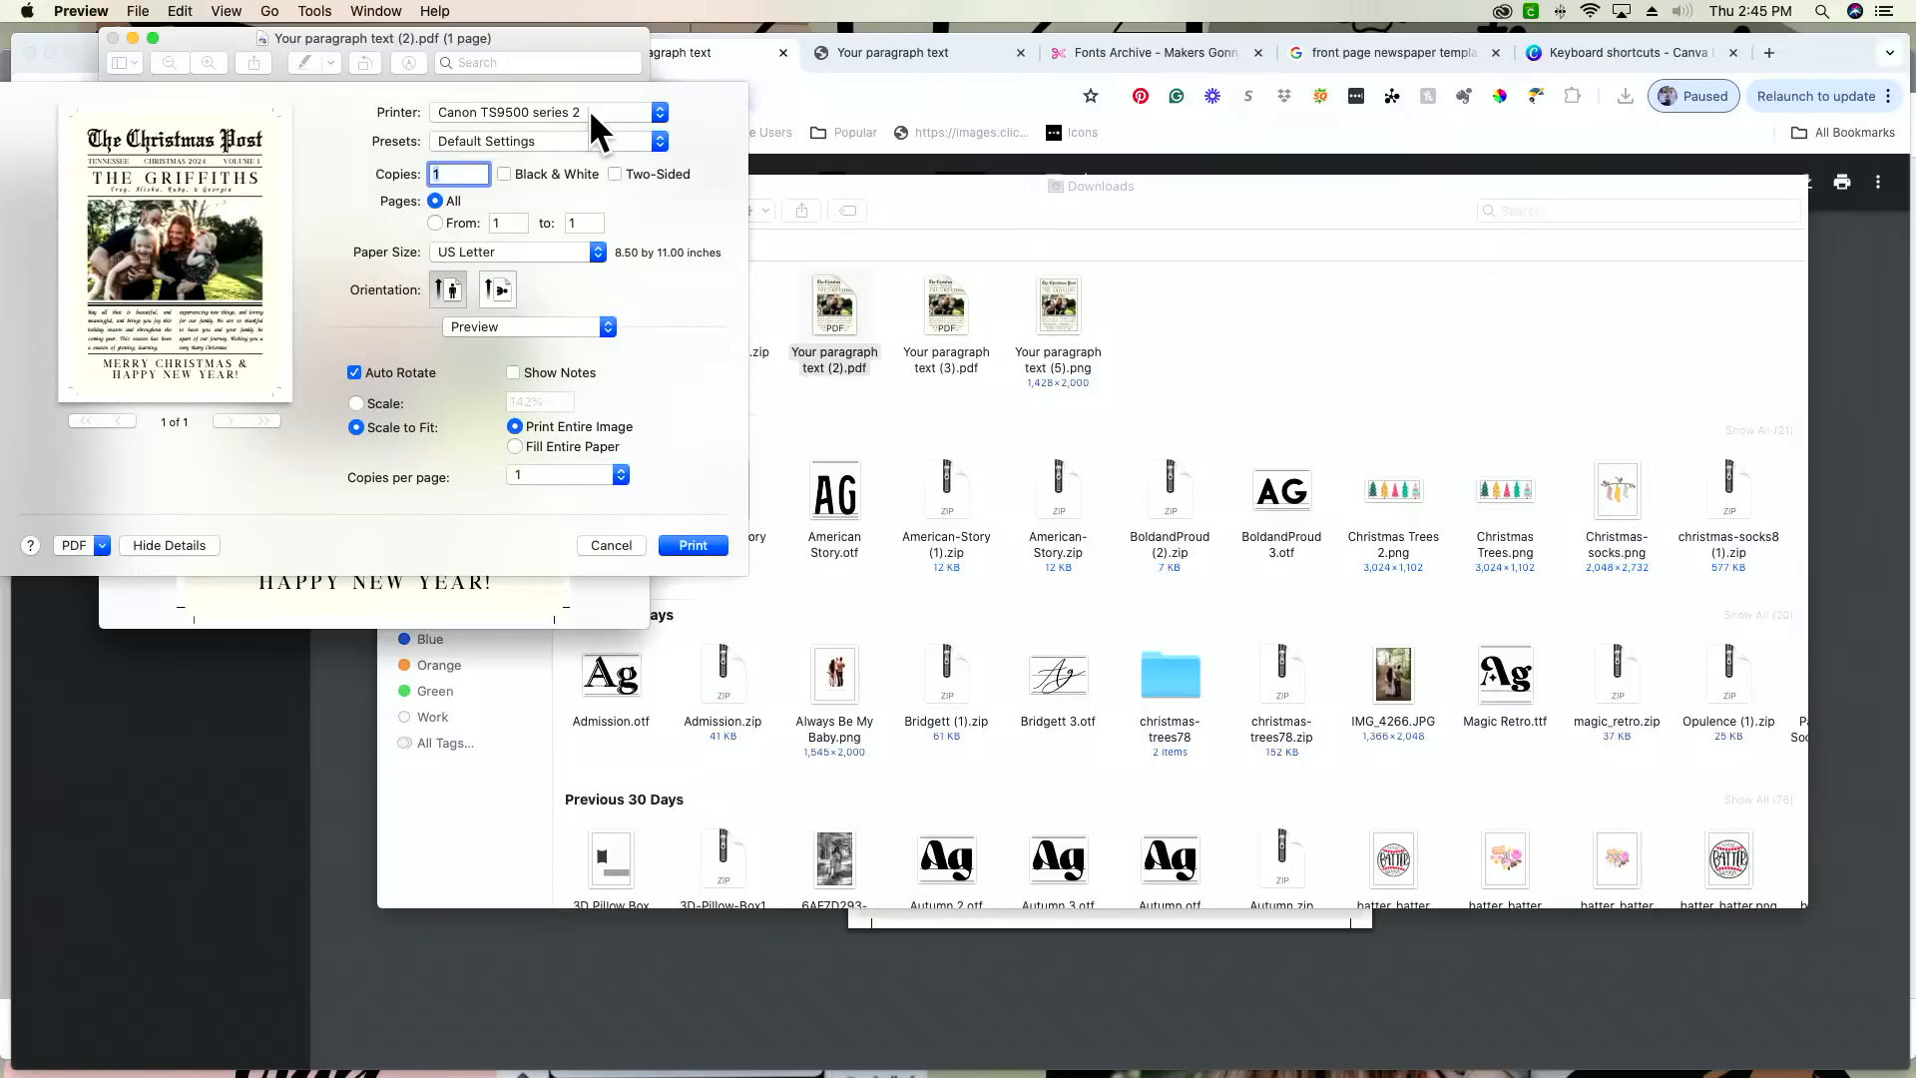
click(374, 404)
click(557, 399)
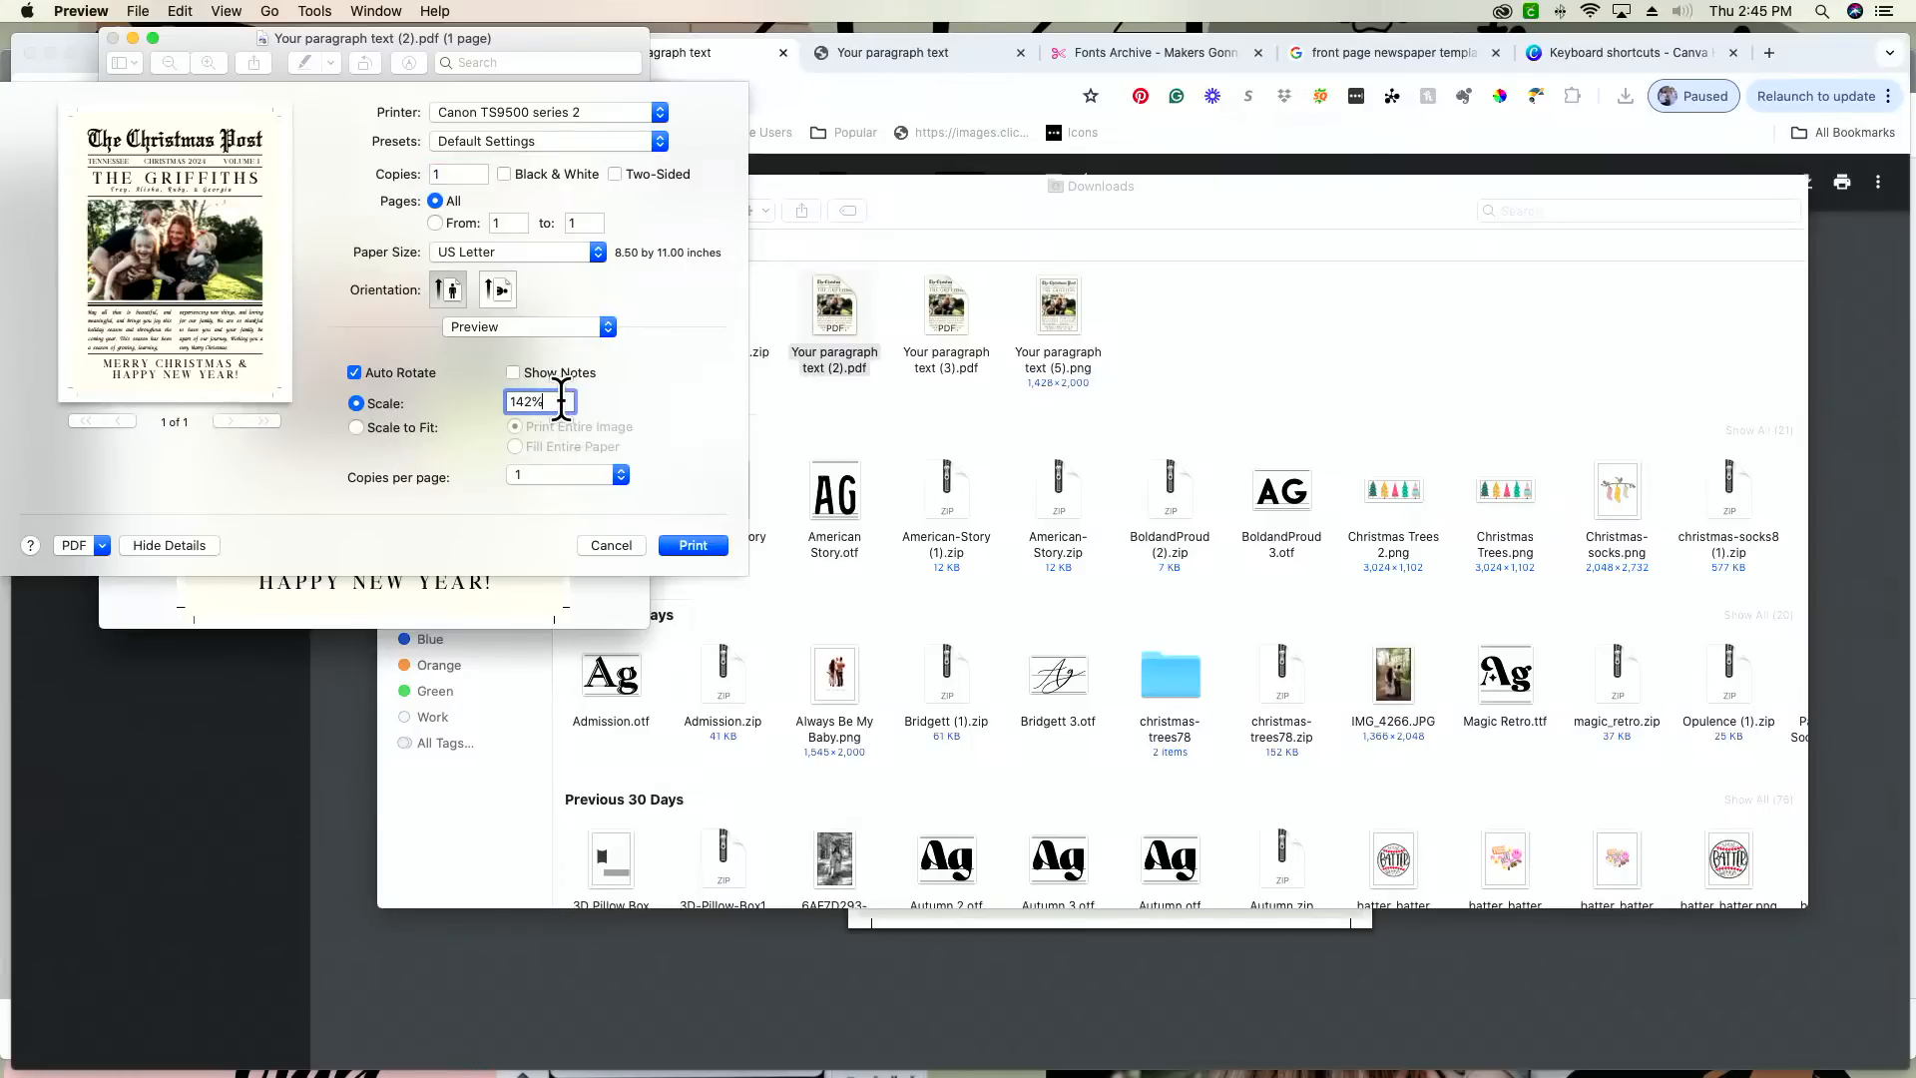
triple_click(552, 402)
text(100)
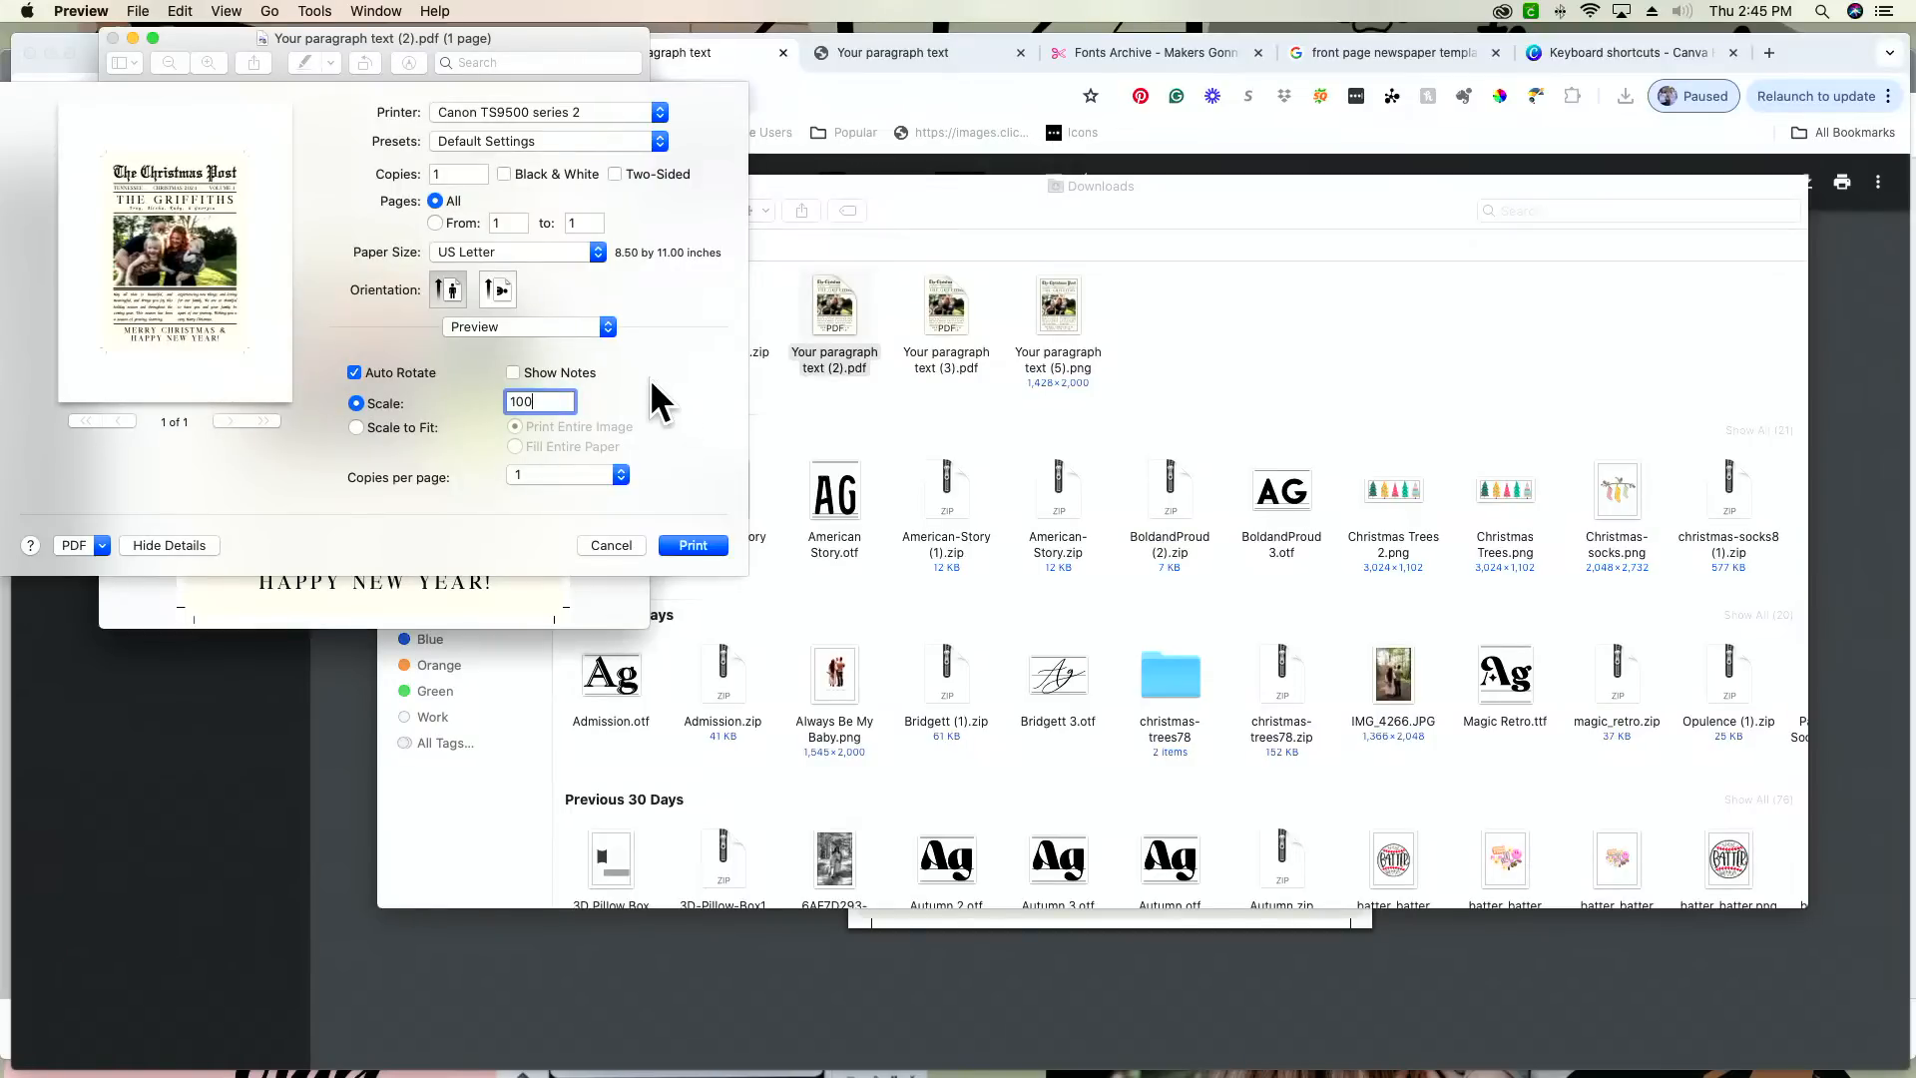
Step: Print the card from the Rear Tray with the media type set to Photo and the quality set to Best
click(535, 325)
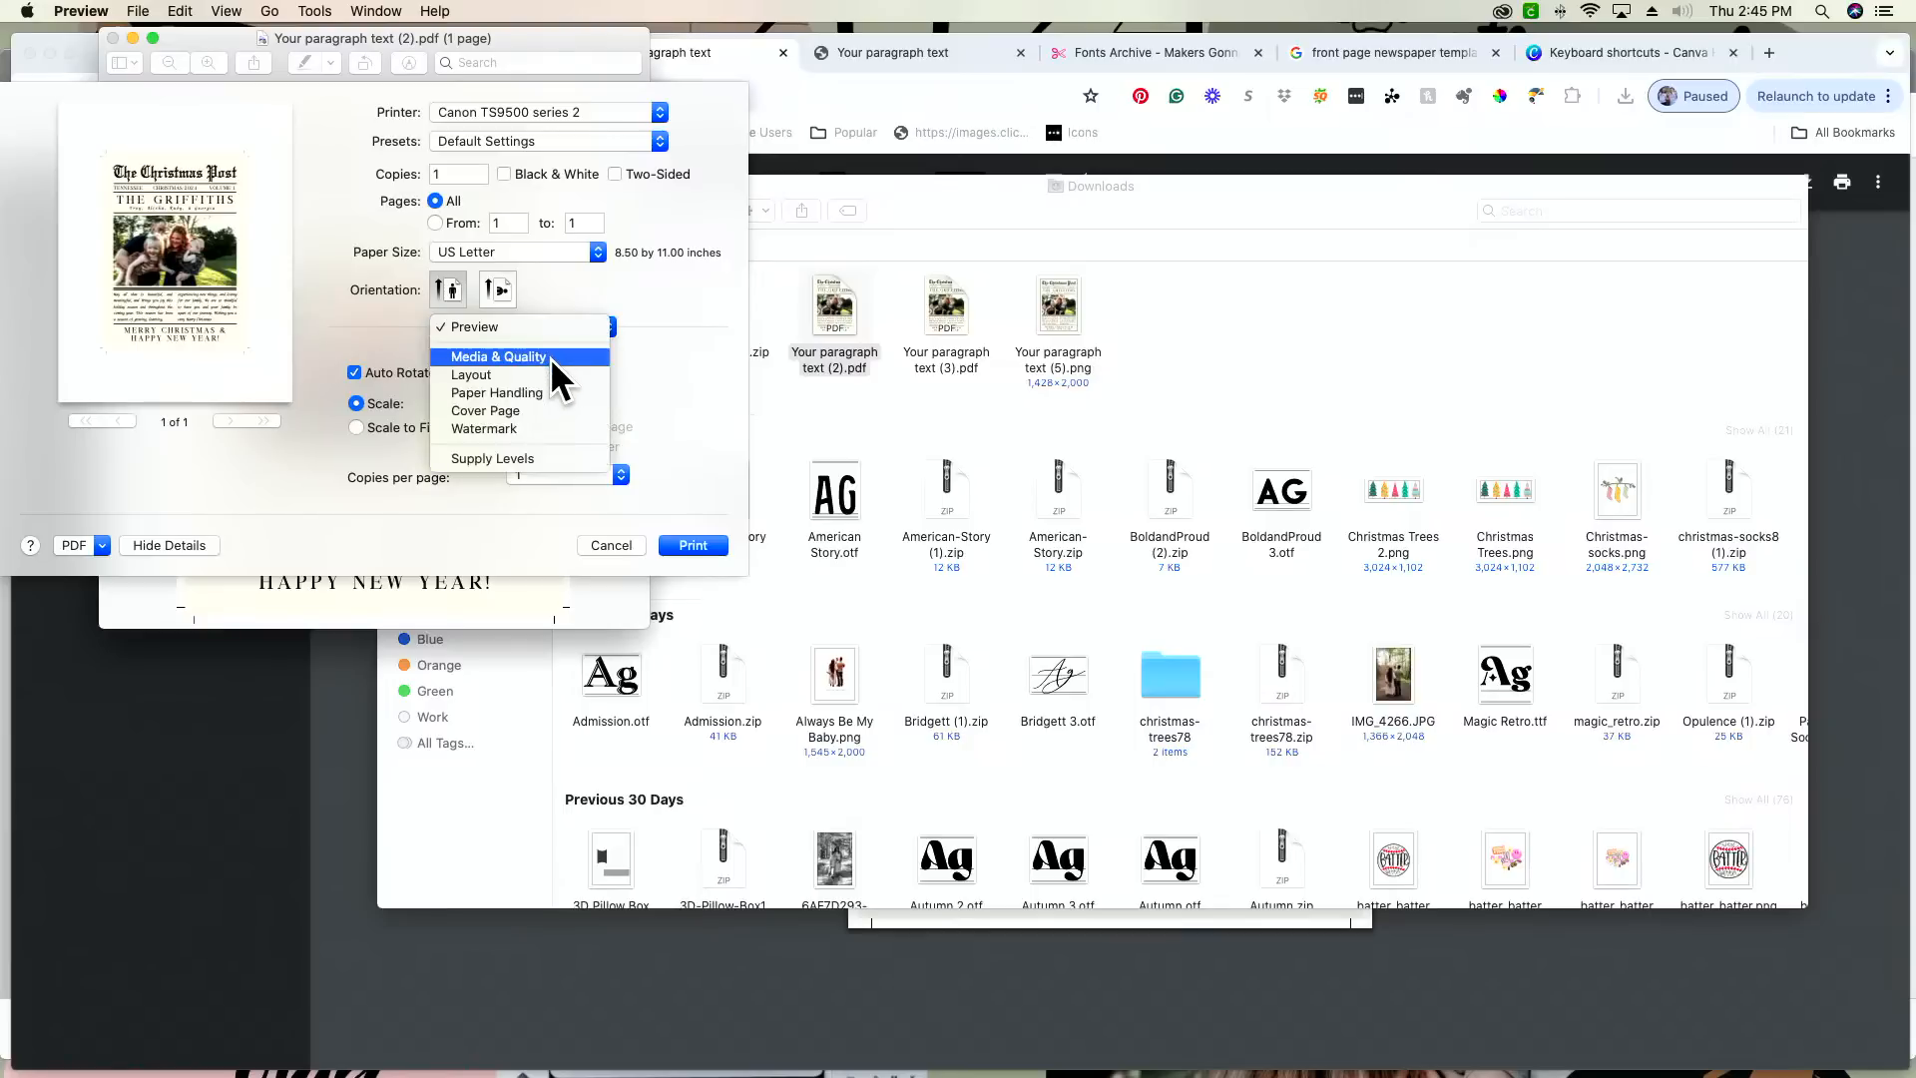
click(550, 357)
click(588, 365)
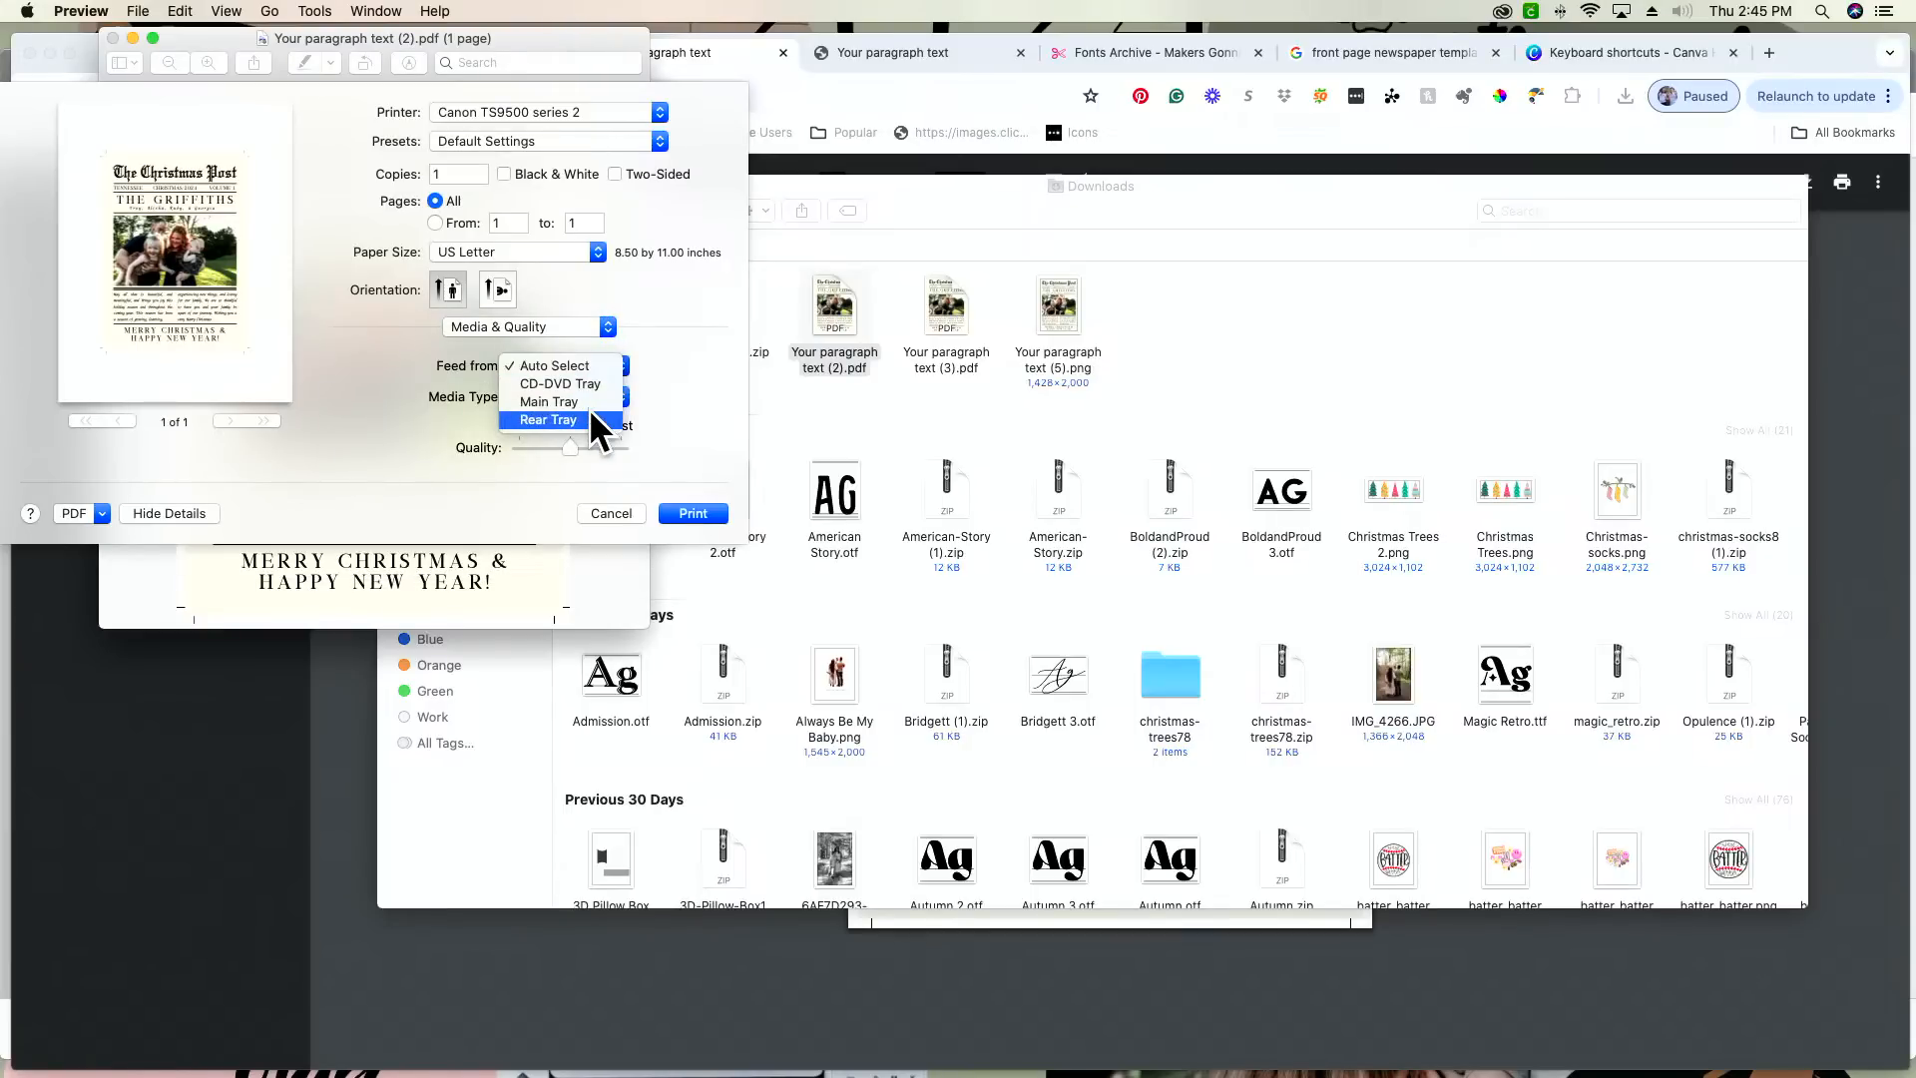
click(589, 403)
click(590, 395)
click(579, 448)
click(701, 512)
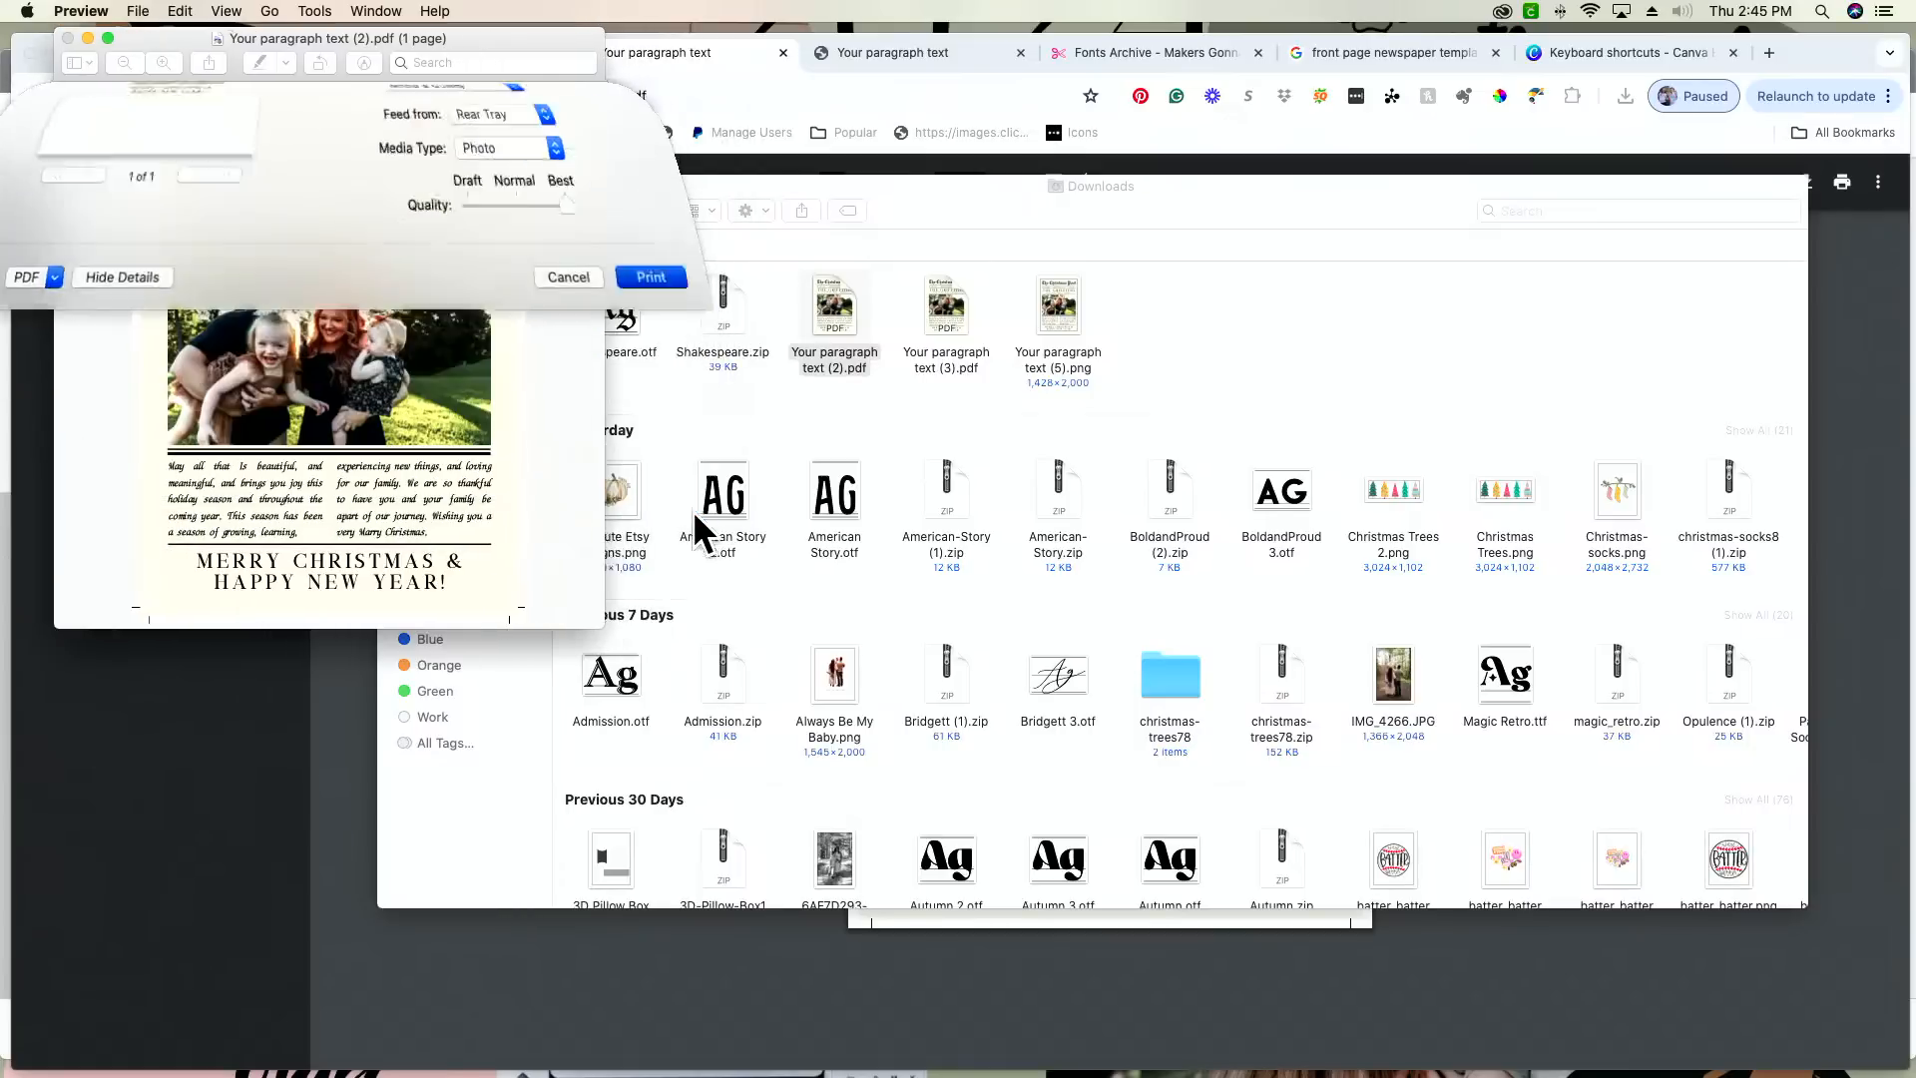